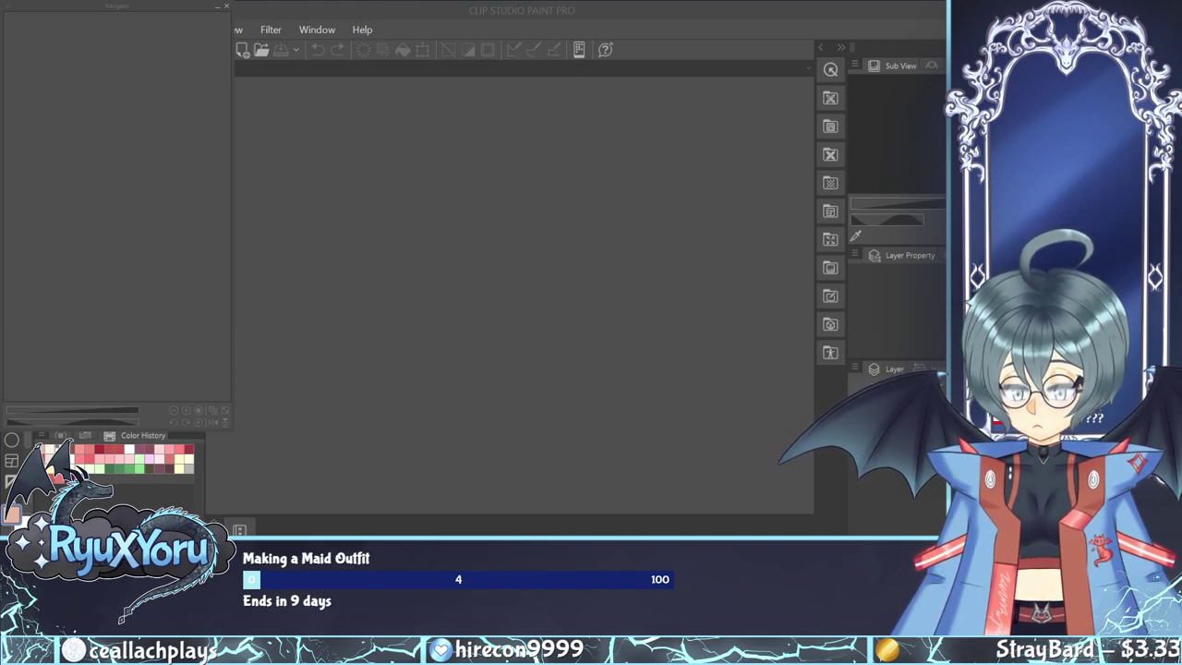
Move the floating Navigator window to the far side of the canvas, clear of the tool palettes, and adjust its height.
{"action": "left_click_drag", "start_coordinate": [115, 5], "coordinate": [837, 6]}
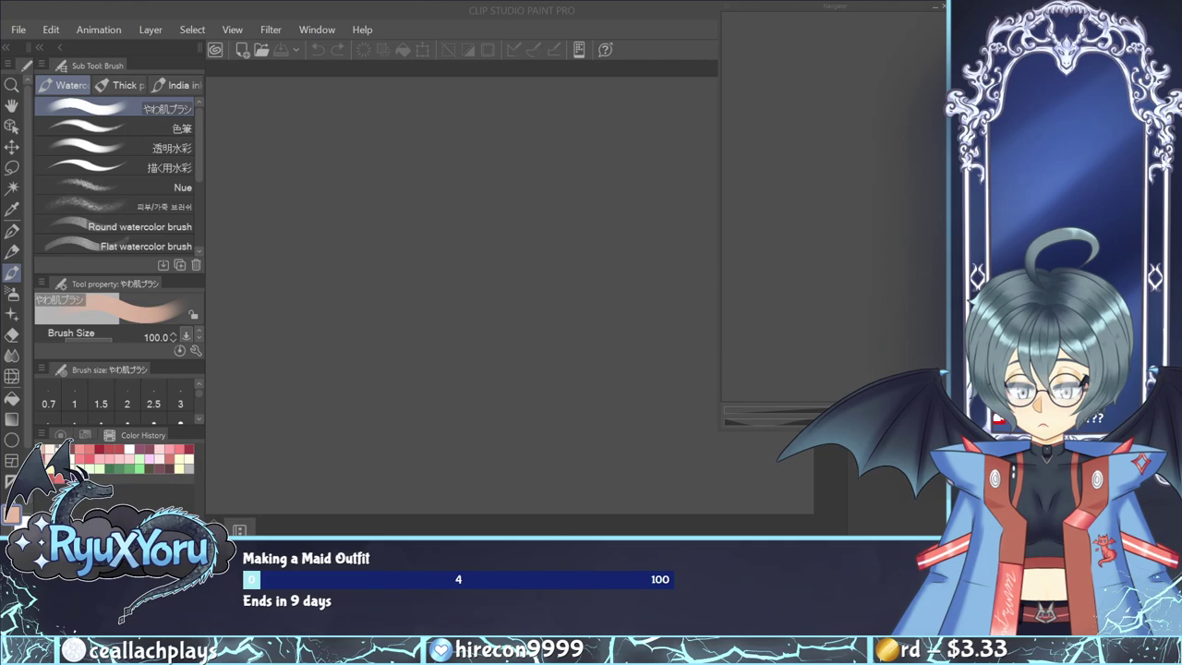
{"action": "left_click_drag", "start_coordinate": [730, 420], "coordinate": [727, 519]}
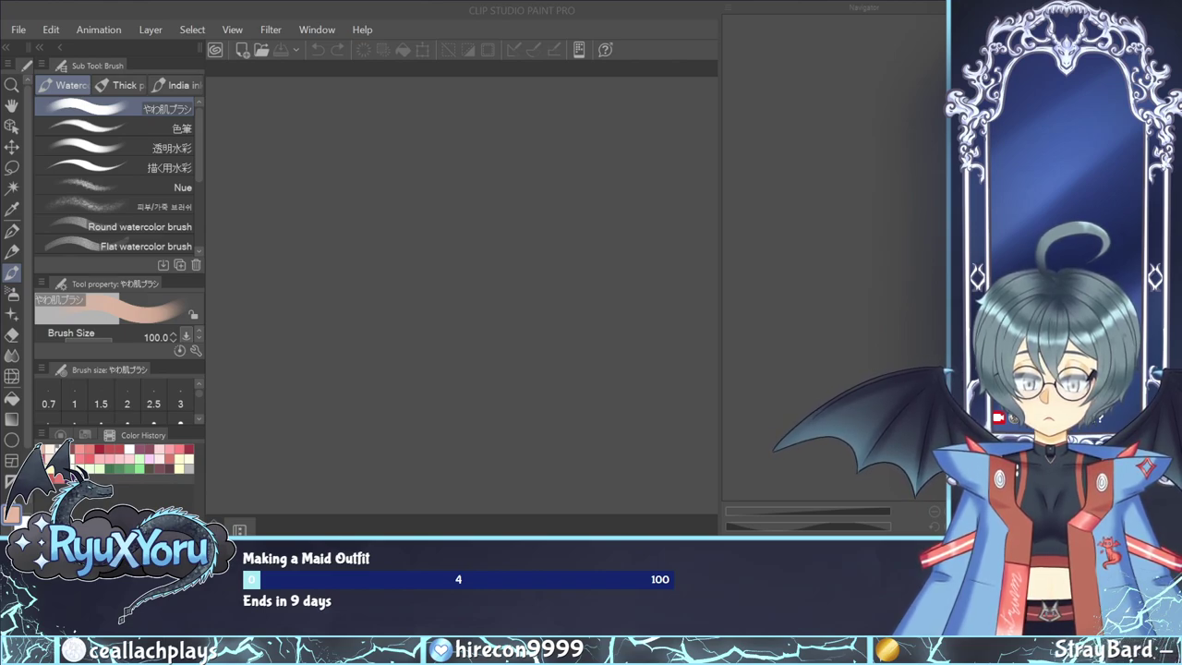
{"action": "left_click_drag", "start_coordinate": [730, 531], "coordinate": [729, 430]}
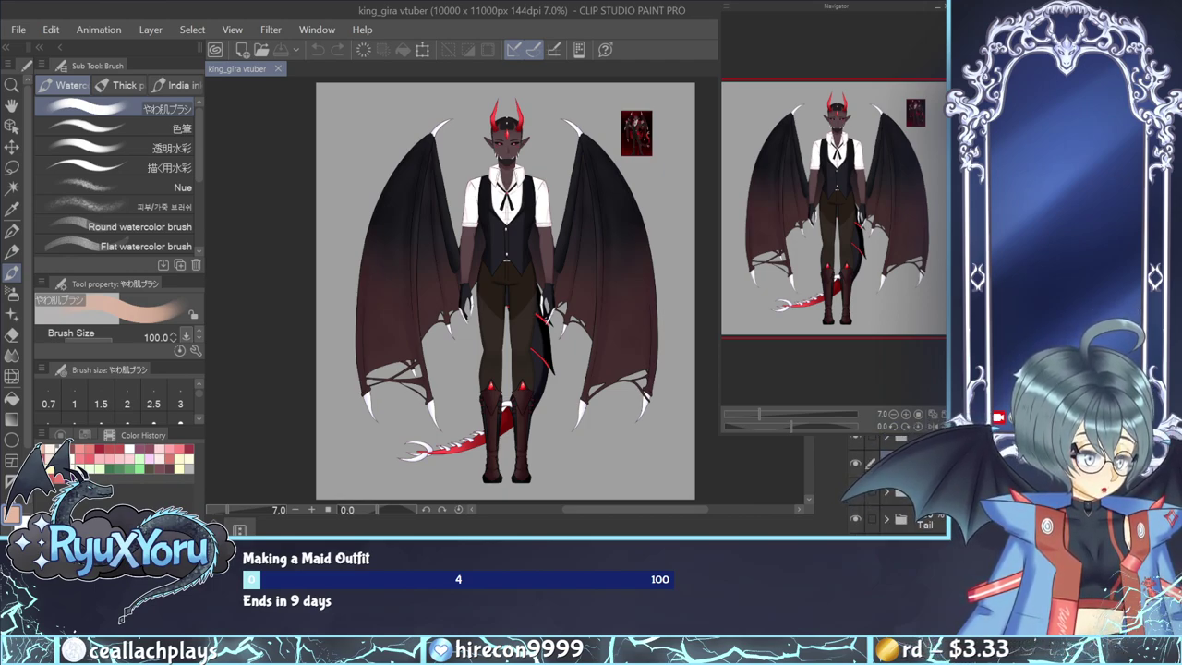
Show the character's long coat with red chevrons and the red flame effects around its hem.
{"action": "left_click", "coordinate": [887, 462]}
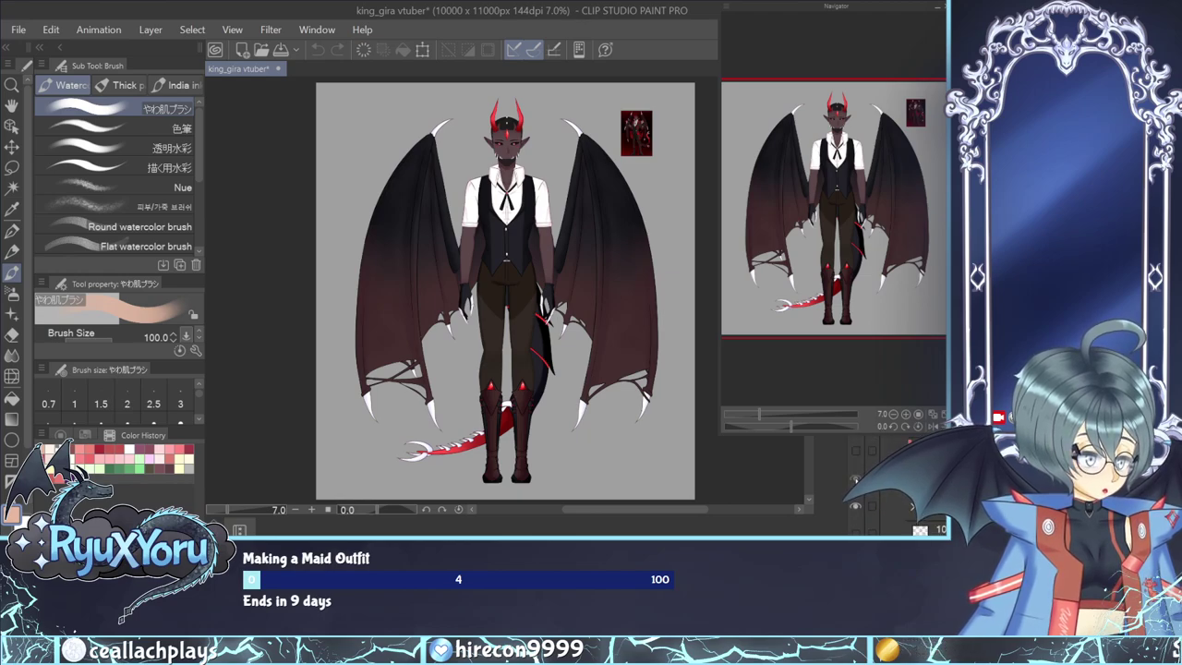
{"action": "left_click", "coordinate": [856, 479]}
{"action": "scroll", "coordinate": [487, 226], "scroll_direction": "up", "scroll_amount": 3}
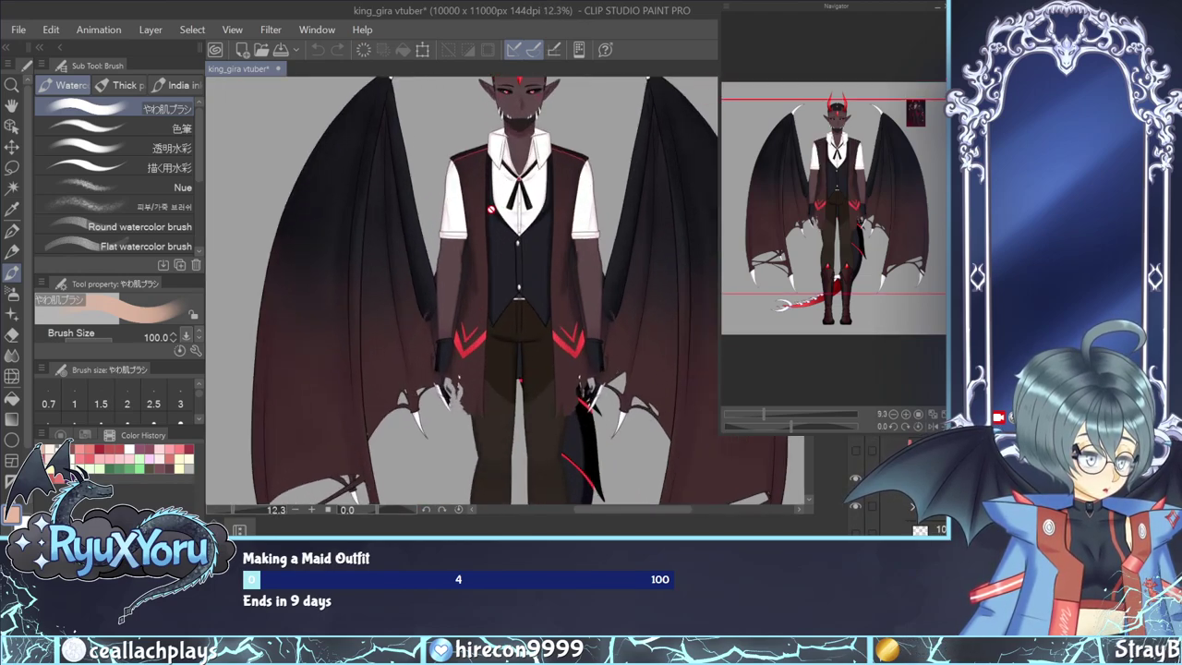
{"action": "scroll", "coordinate": [533, 259], "scroll_direction": "up", "scroll_amount": 1}
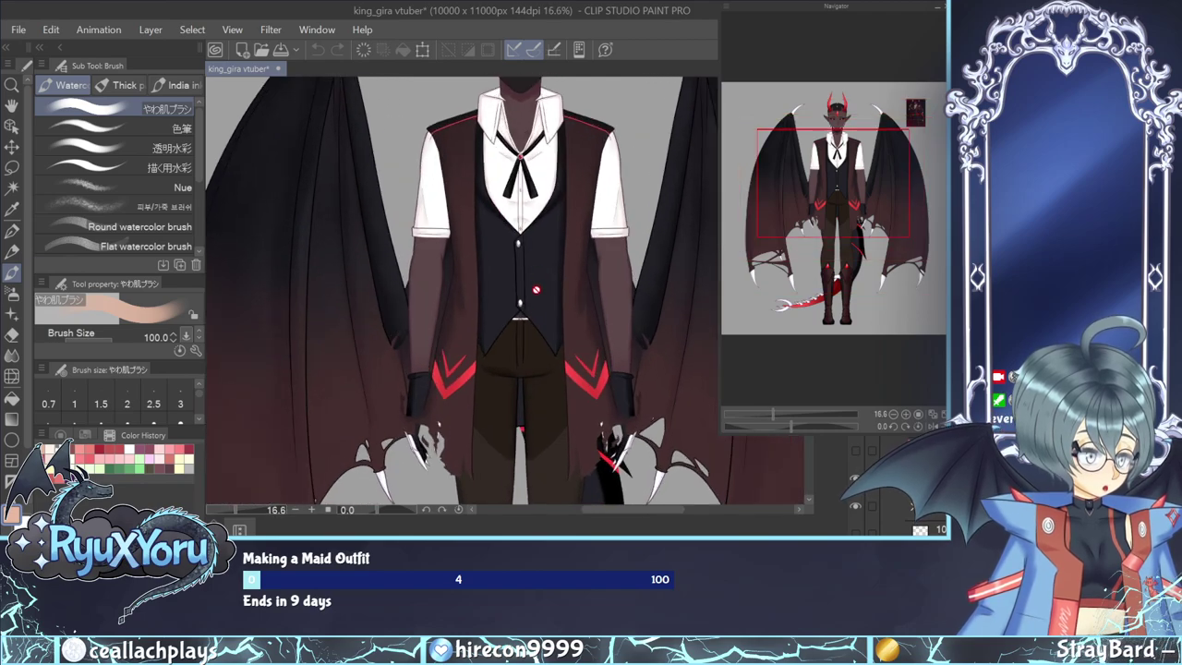
{"action": "scroll", "coordinate": [622, 418], "scroll_direction": "up", "scroll_amount": 4}
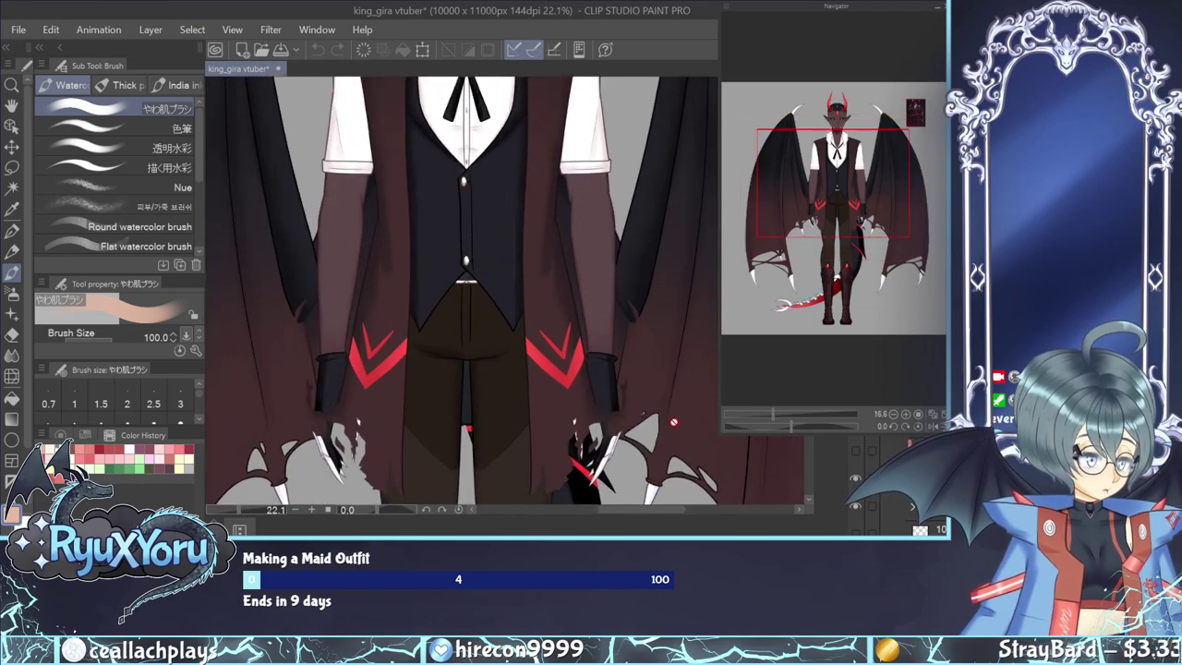
{"action": "scroll", "coordinate": [674, 375], "scroll_direction": "down", "scroll_amount": 3}
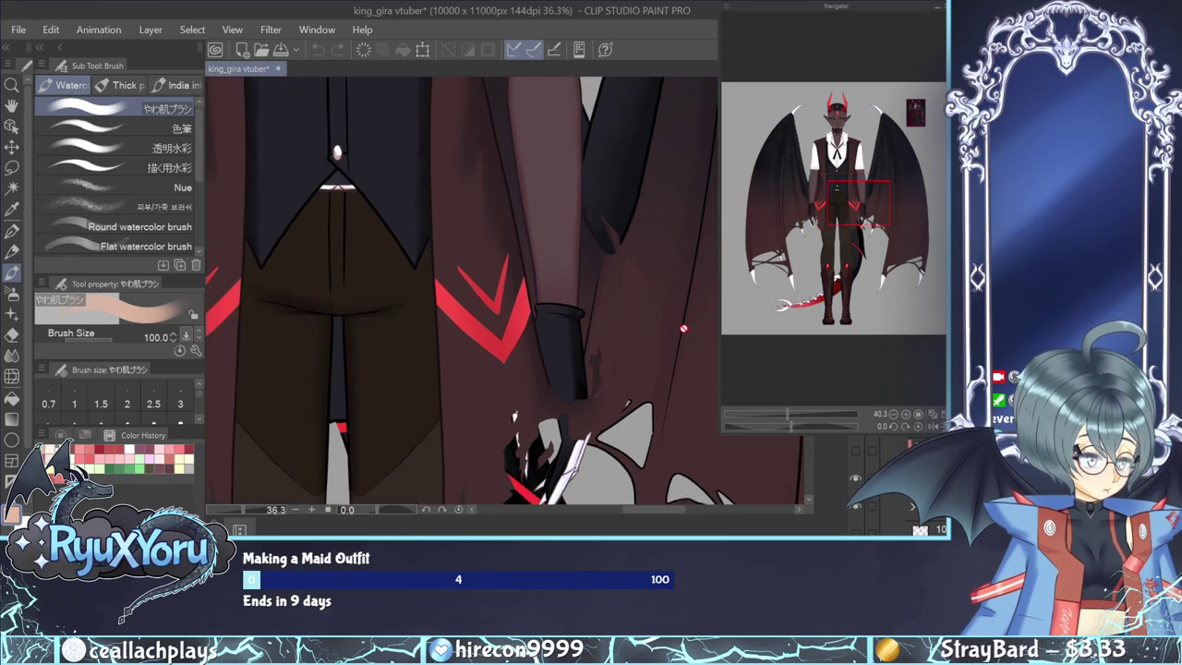
{"action": "left_click", "coordinate": [853, 454]}
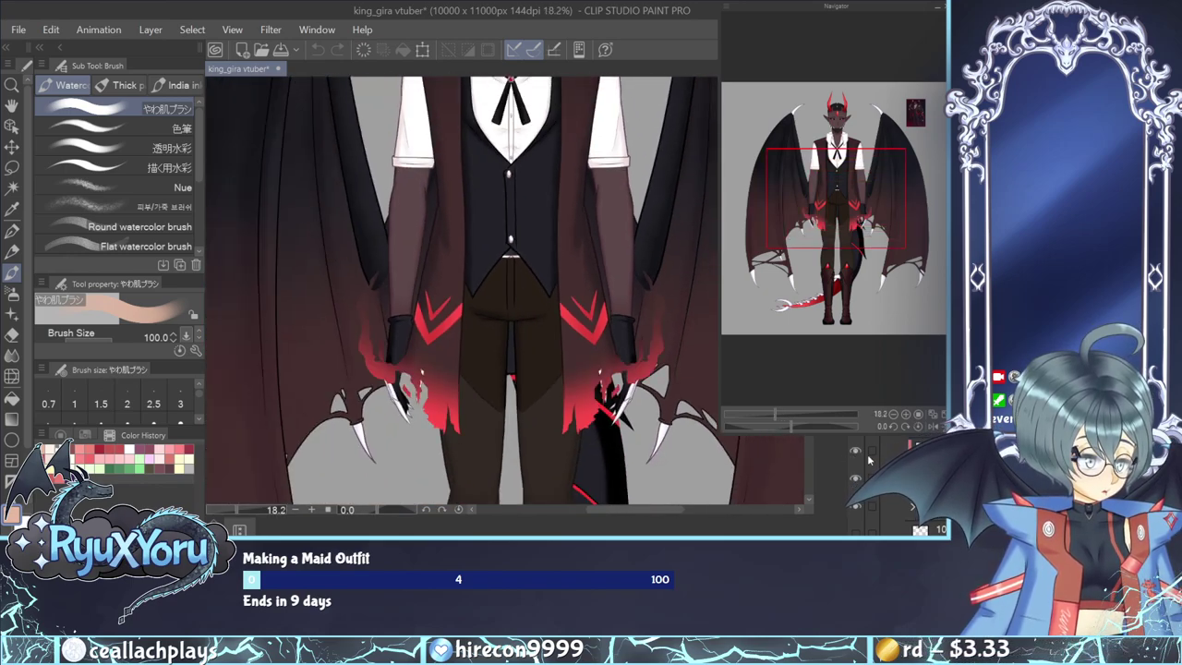
Examine the small reference artwork beside the character and compare its coat details with the full figure.
{"action": "scroll", "coordinate": [473, 342], "scroll_direction": "down", "scroll_amount": 5}
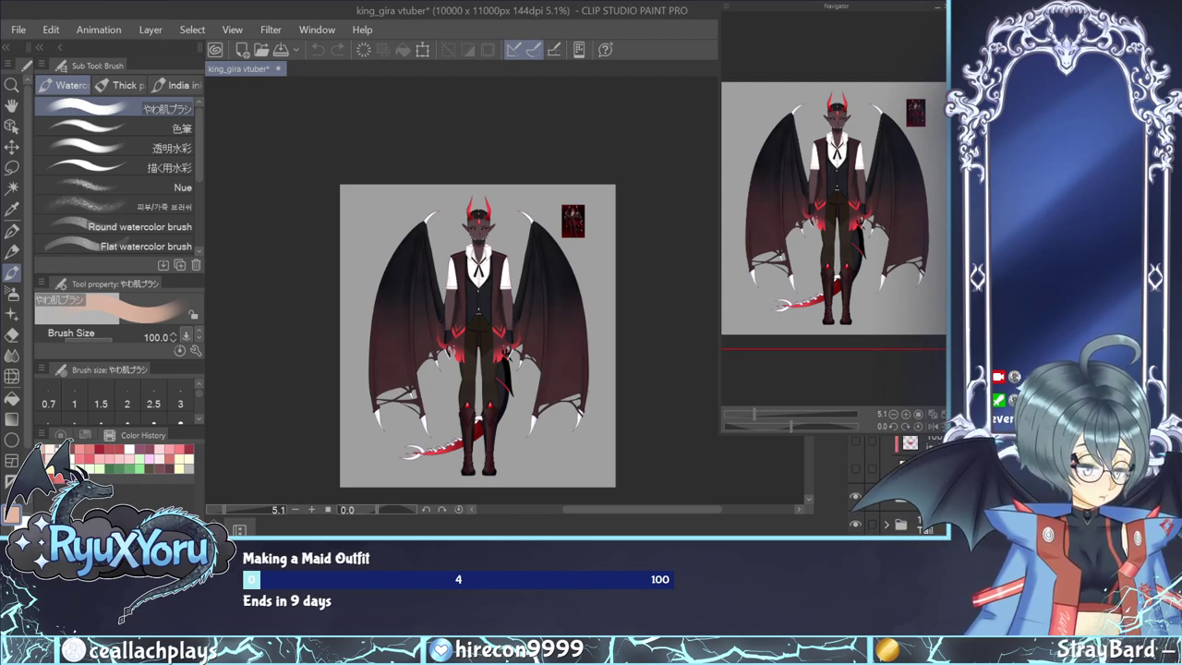
{"action": "scroll", "coordinate": [618, 230], "scroll_direction": "up", "scroll_amount": 4}
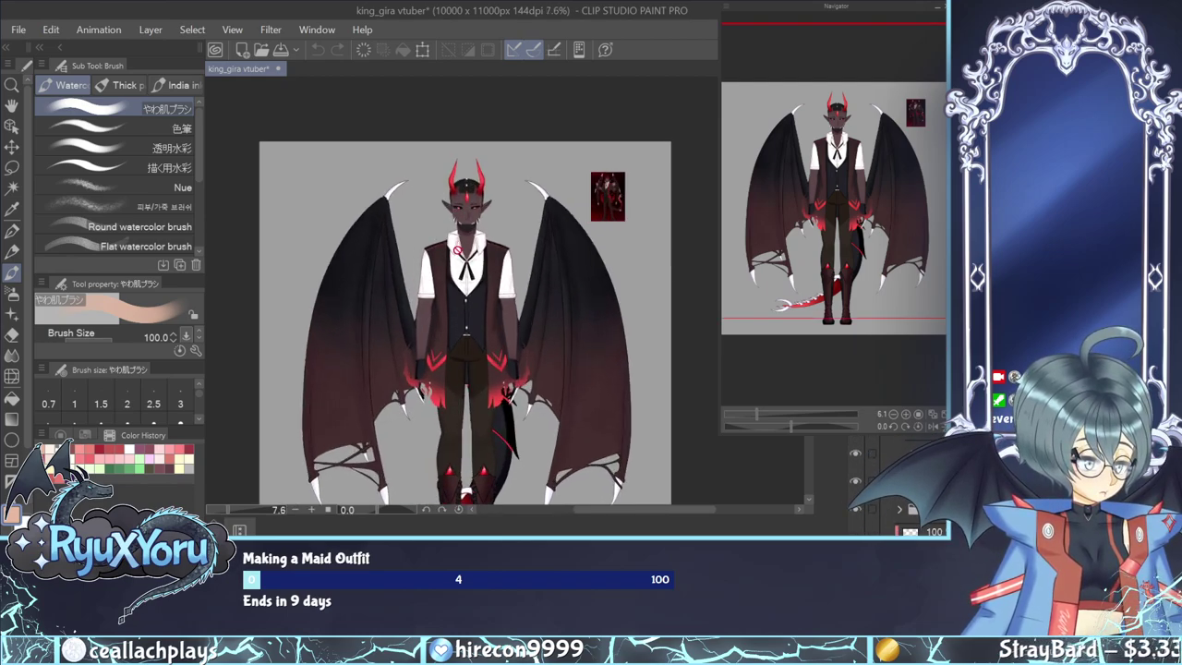
{"action": "scroll", "coordinate": [619, 231], "scroll_direction": "up", "scroll_amount": 5}
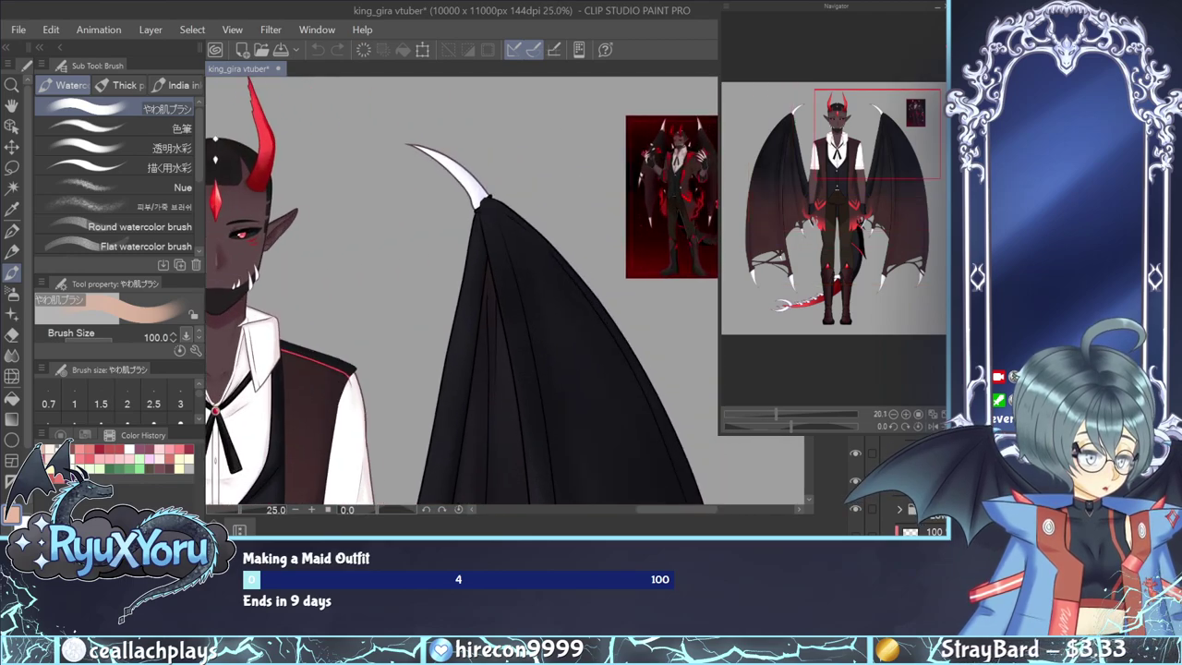
{"action": "scroll", "coordinate": [714, 171], "scroll_direction": "up", "scroll_amount": 2}
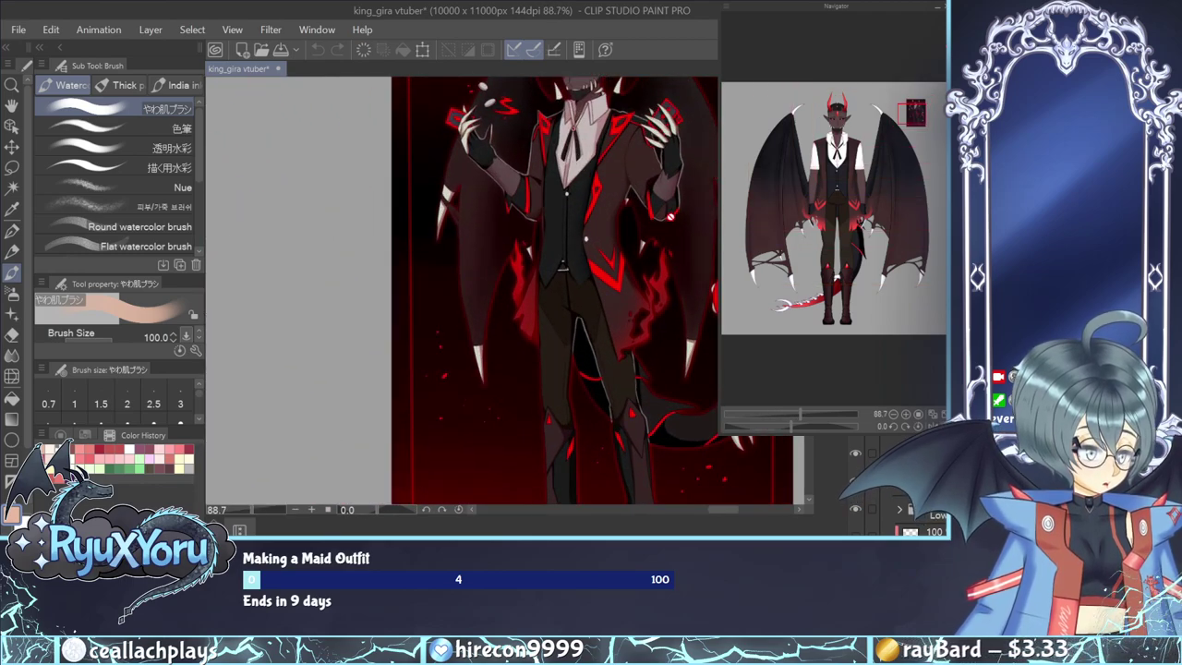
{"action": "scroll", "coordinate": [638, 137], "scroll_direction": "down", "scroll_amount": 2}
{"action": "scroll", "coordinate": [637, 119], "scroll_direction": "down", "scroll_amount": 4}
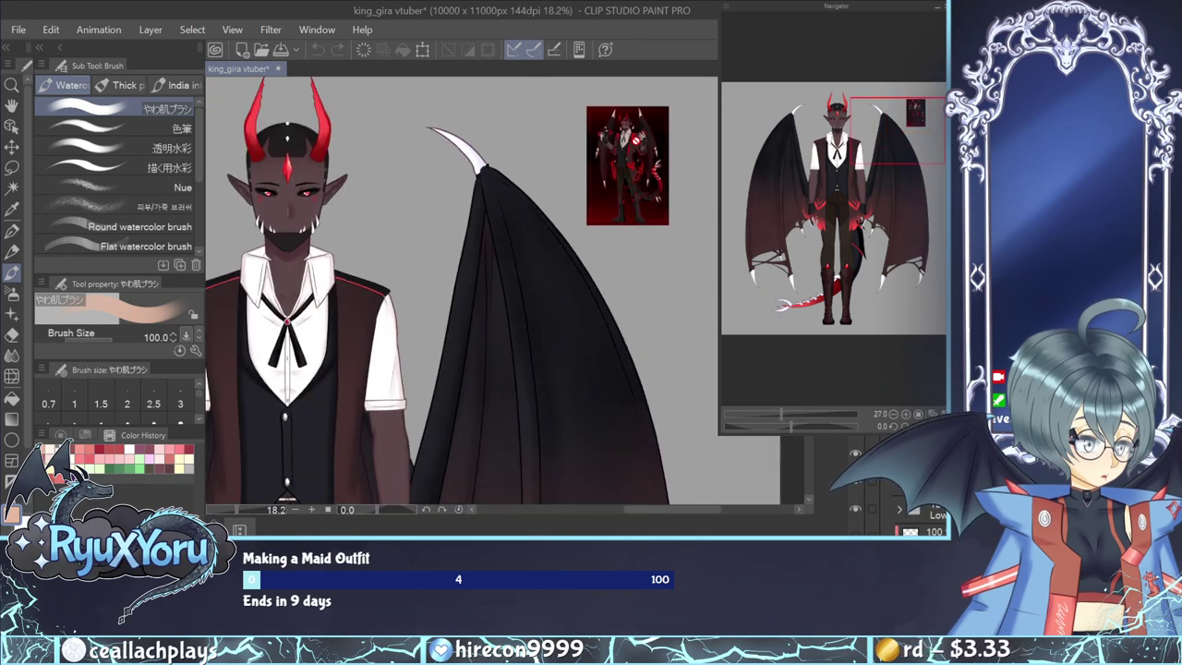
{"action": "scroll", "coordinate": [621, 169], "scroll_direction": "up", "scroll_amount": 4}
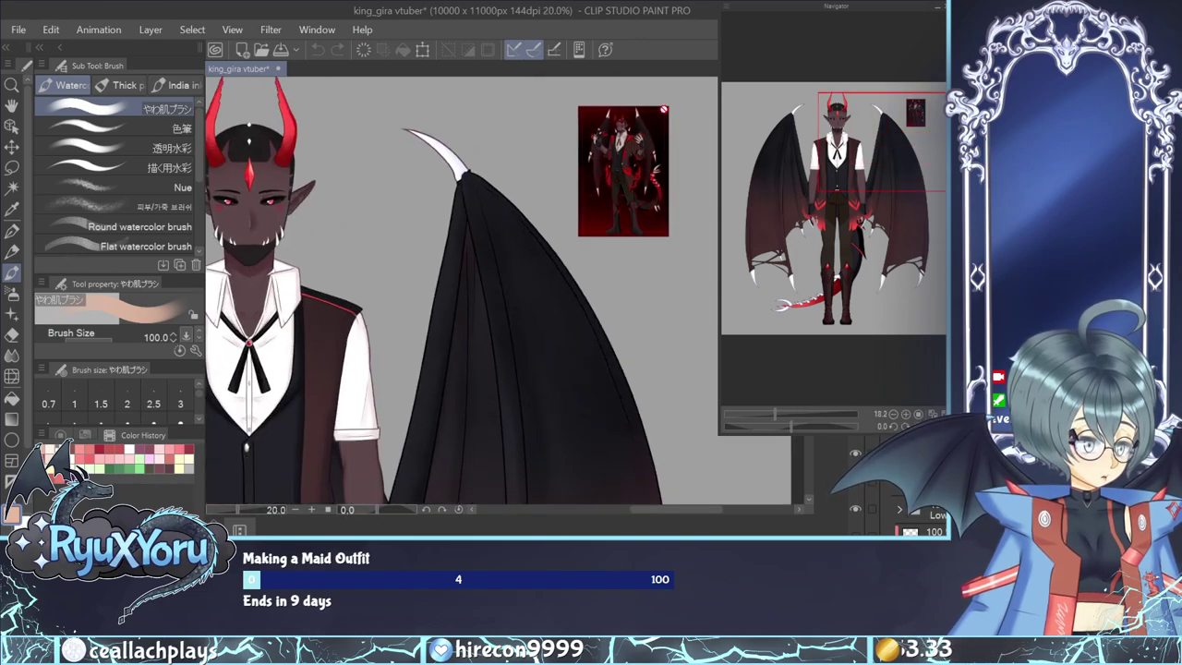
{"action": "scroll", "coordinate": [649, 111], "scroll_direction": "up", "scroll_amount": 1}
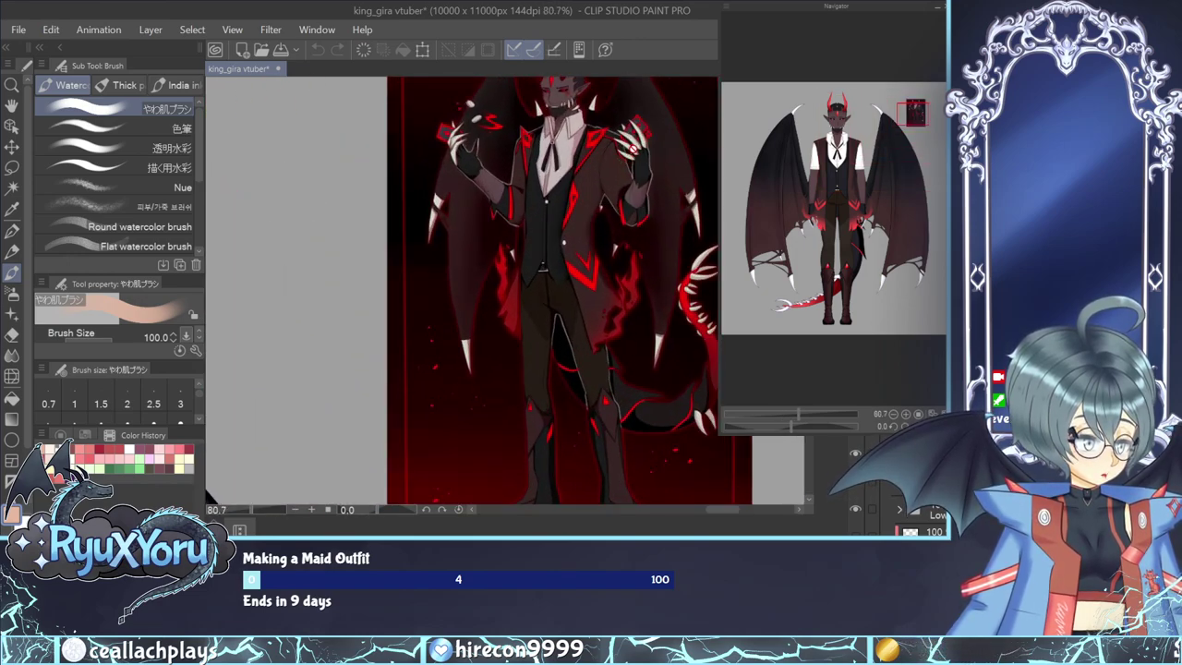
{"action": "scroll", "coordinate": [649, 112], "scroll_direction": "down", "scroll_amount": 3}
{"action": "scroll", "coordinate": [645, 123], "scroll_direction": "up", "scroll_amount": 3}
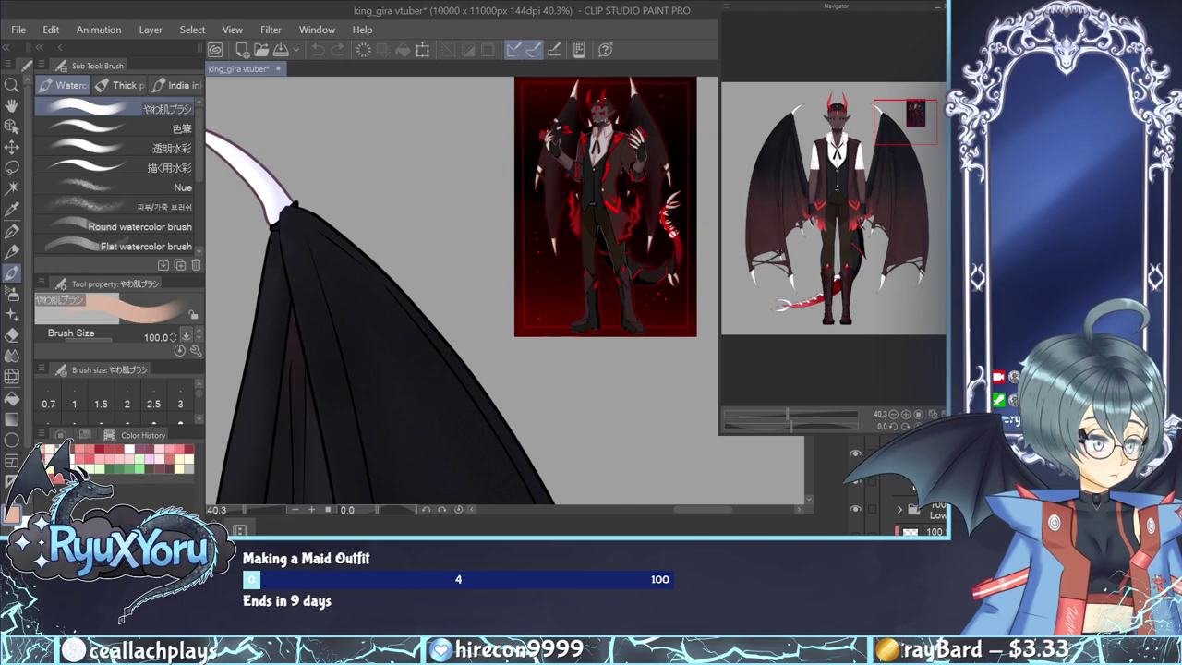
{"action": "scroll", "coordinate": [604, 130], "scroll_direction": "up", "scroll_amount": 4}
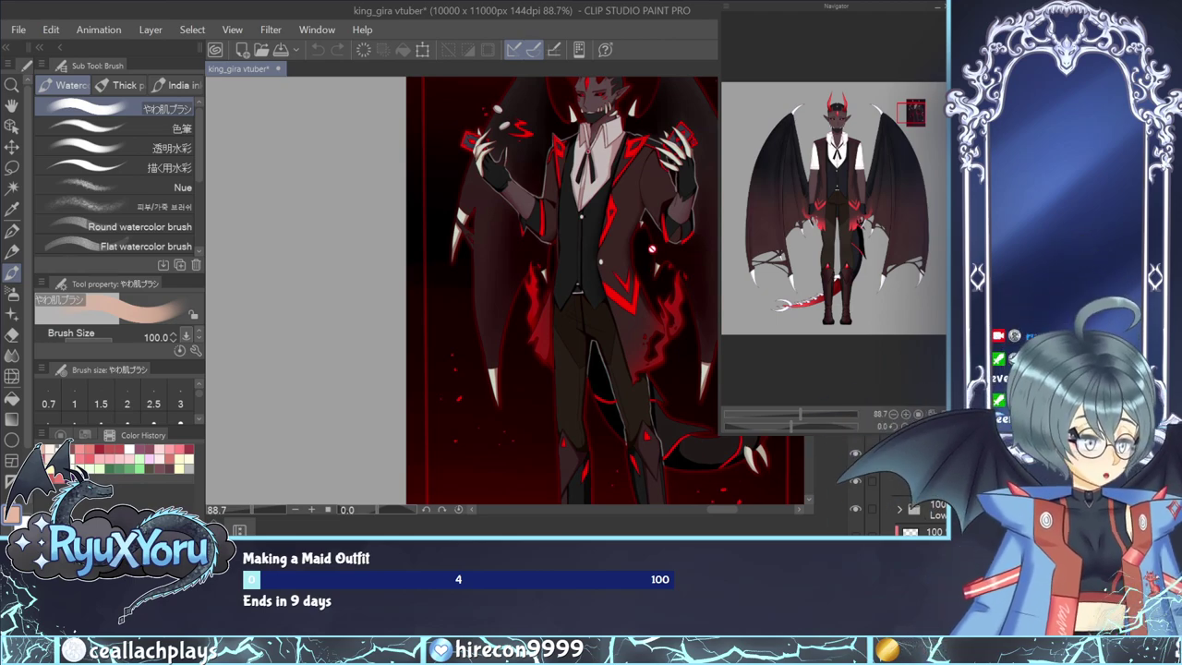
{"action": "scroll", "coordinate": [713, 153], "scroll_direction": "down", "scroll_amount": 2}
{"action": "scroll", "coordinate": [713, 152], "scroll_direction": "down", "scroll_amount": 3}
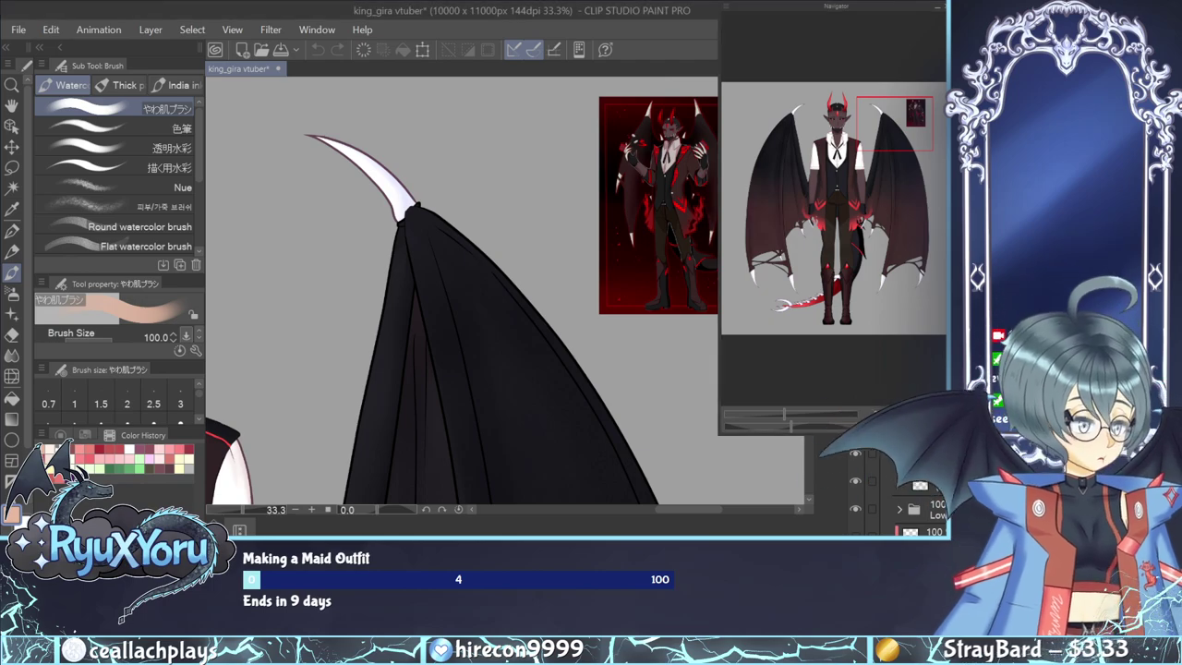
Hide the wings folder so the torso and coat can be worked on without the wings.
{"action": "scroll", "coordinate": [513, 240], "scroll_direction": "down", "scroll_amount": 5}
{"action": "scroll", "coordinate": [388, 291], "scroll_direction": "up", "scroll_amount": 4}
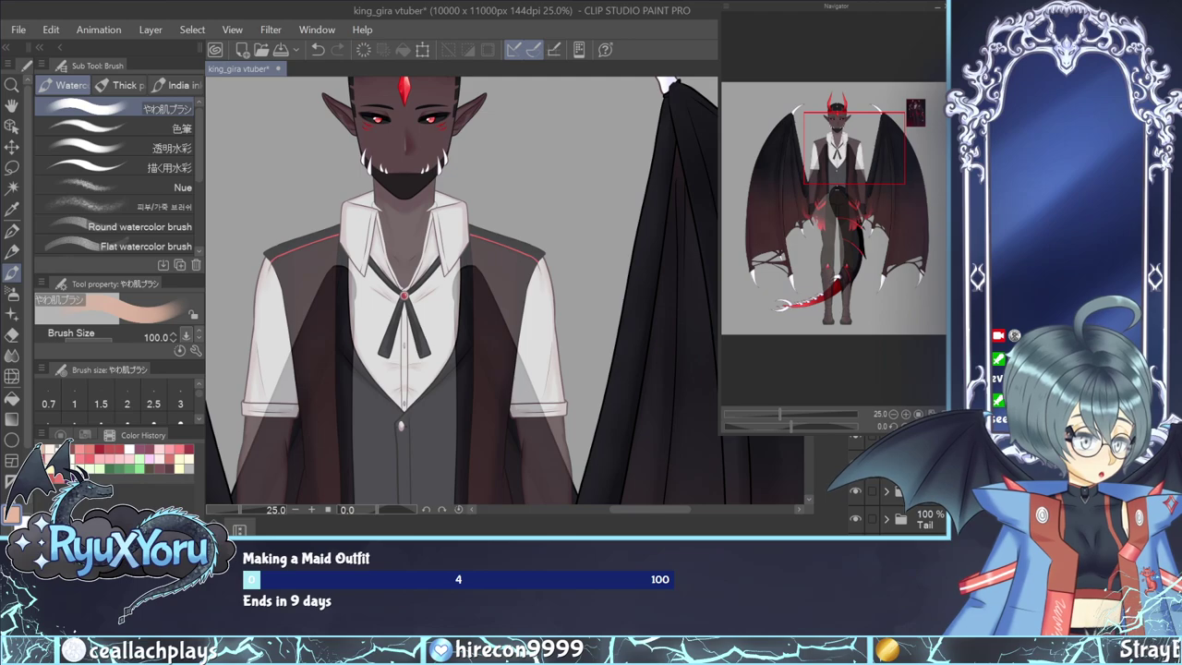
{"action": "left_click", "coordinate": [856, 491]}
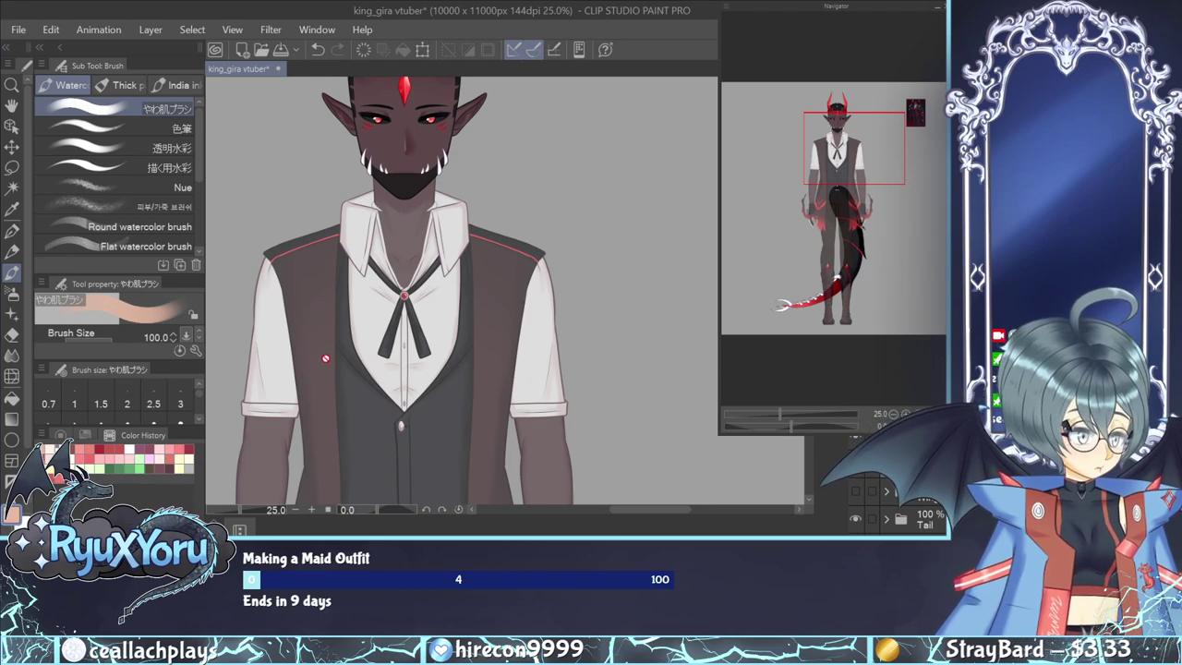
{"action": "scroll", "coordinate": [326, 359], "scroll_direction": "up", "scroll_amount": 1}
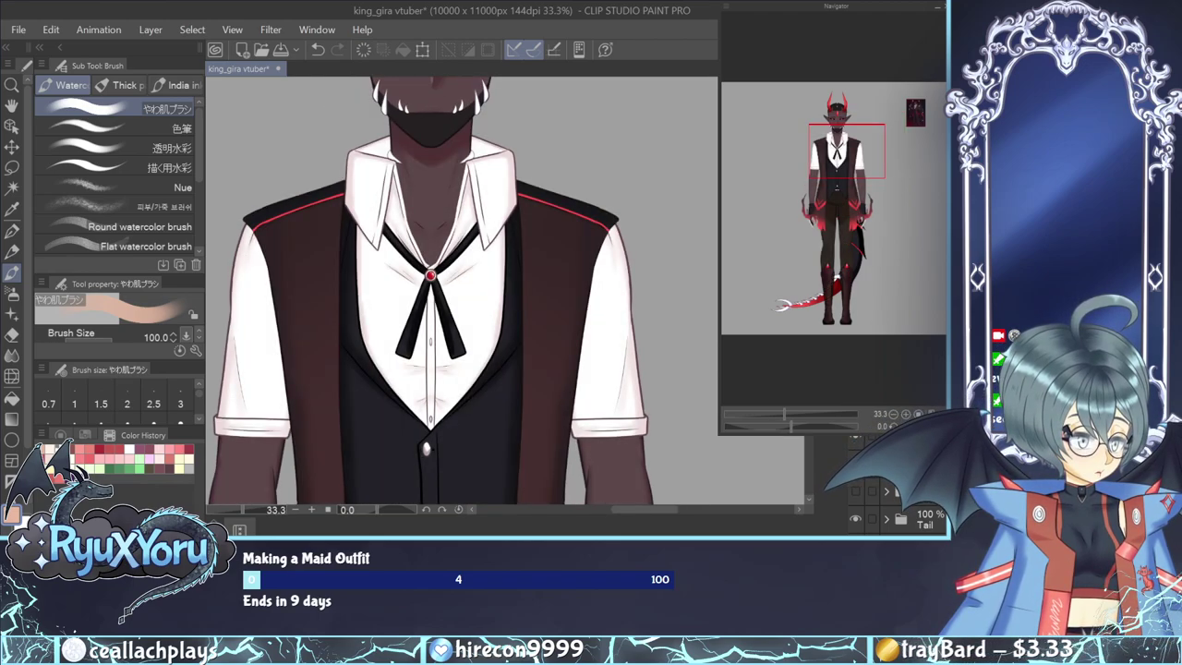
Pick the dark outline colour beside the coat's red shoulder trim with the Eyedropper.
{"action": "left_click", "coordinate": [12, 209]}
{"action": "scroll", "coordinate": [674, 245], "scroll_direction": "up", "scroll_amount": 2}
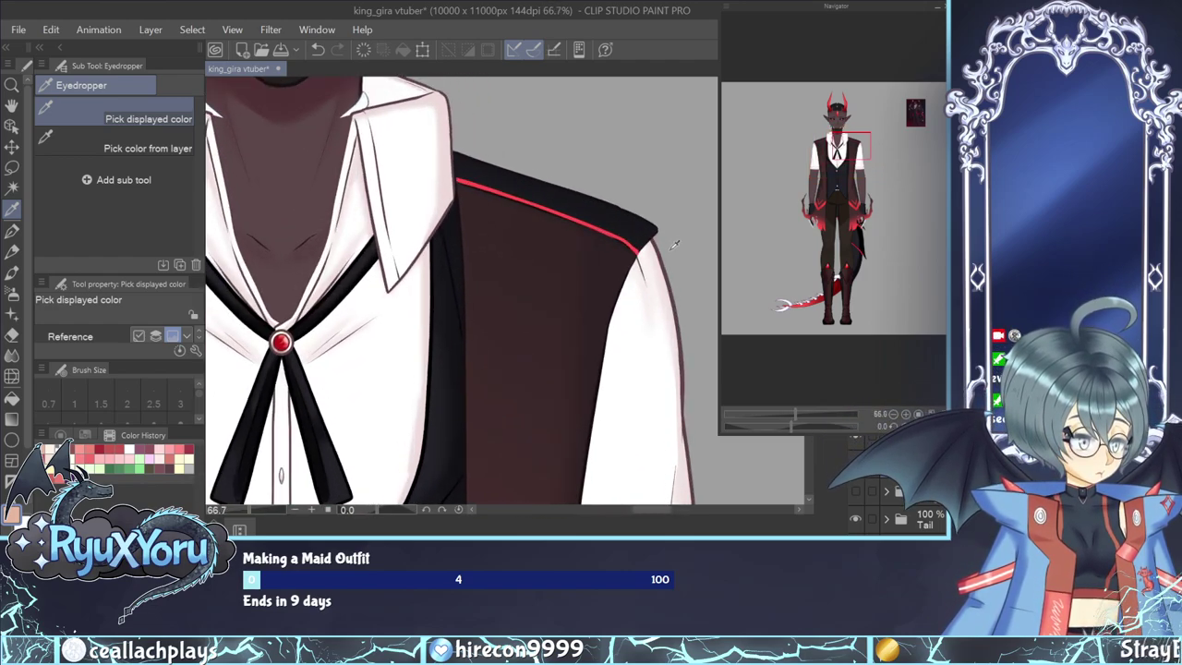
{"action": "scroll", "coordinate": [674, 245], "scroll_direction": "up", "scroll_amount": 6}
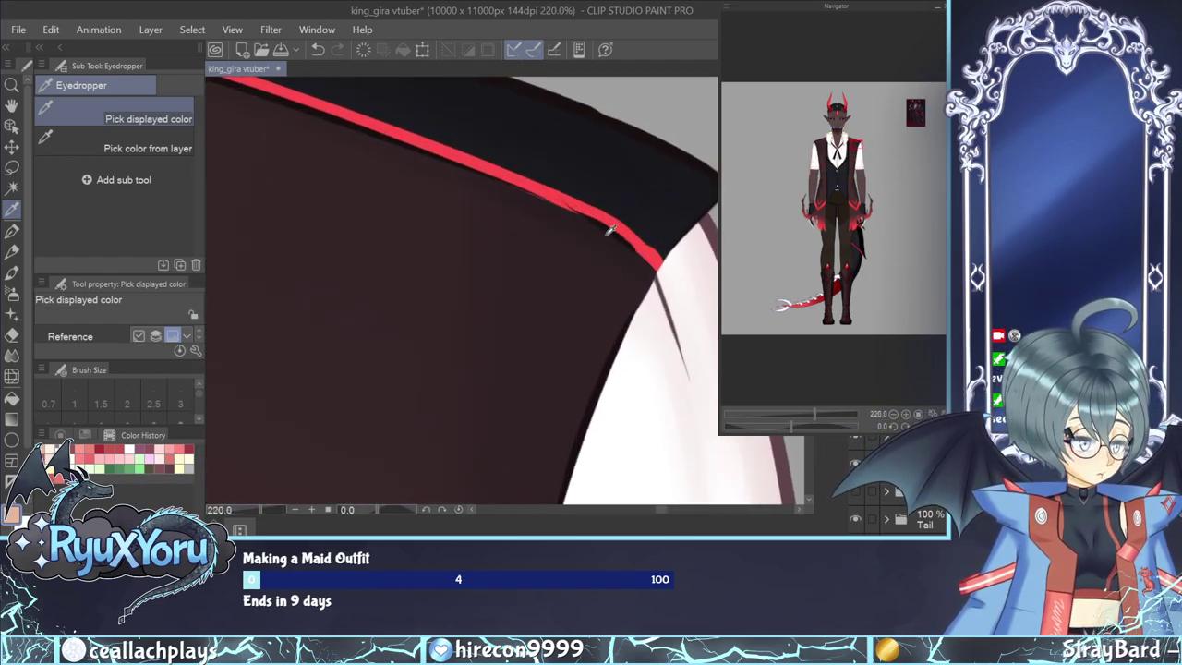
{"action": "scroll", "coordinate": [610, 232], "scroll_direction": "up", "scroll_amount": 1}
{"action": "left_click", "coordinate": [610, 226]}
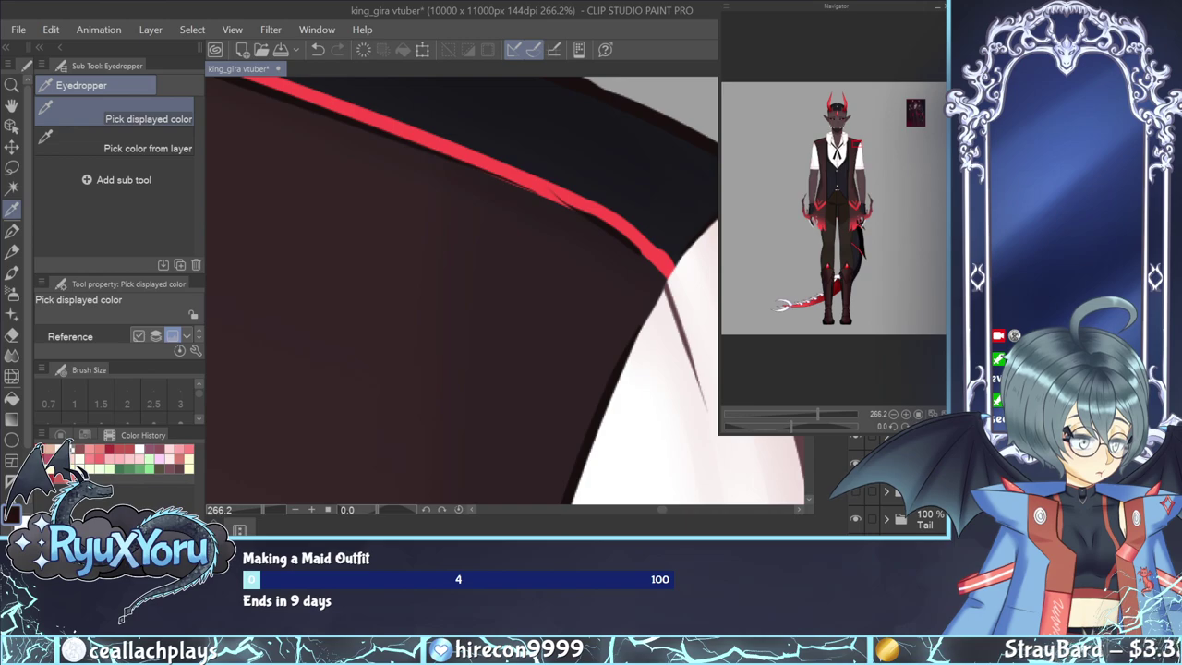
Show and select the layer that carries the vertical symmetry ruler for drawing over the faded outfit.
{"action": "scroll", "coordinate": [649, 214], "scroll_direction": "down", "scroll_amount": 10}
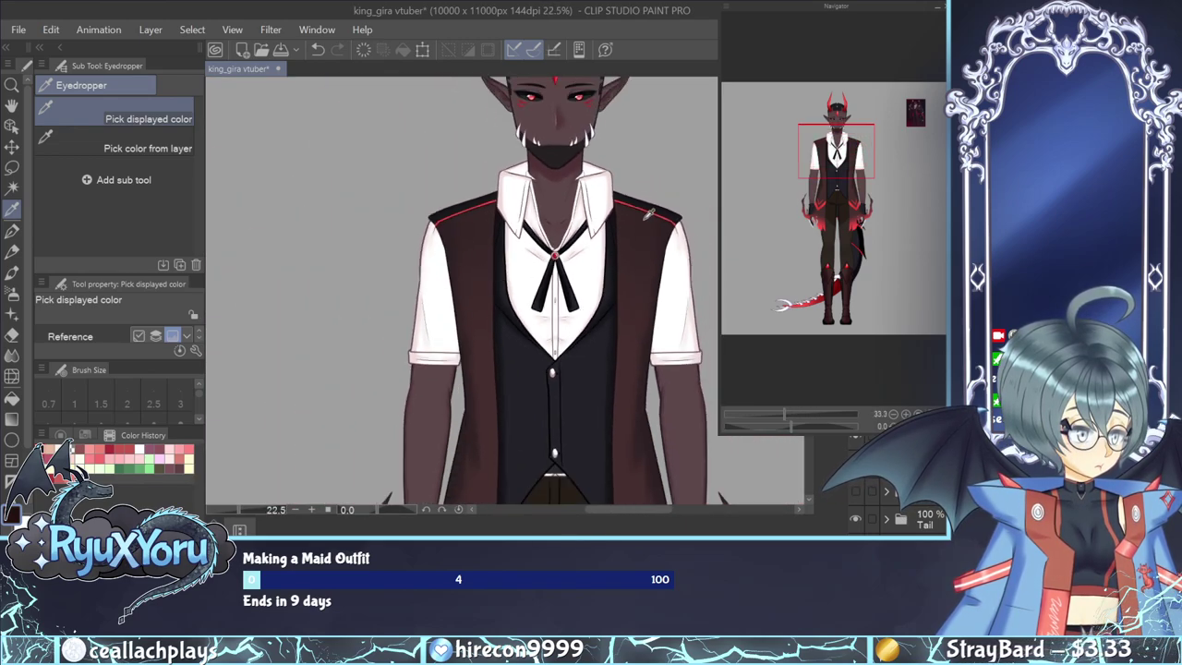
{"action": "scroll", "coordinate": [650, 214], "scroll_direction": "down", "scroll_amount": 2}
{"action": "scroll", "coordinate": [650, 214], "scroll_direction": "up", "scroll_amount": 3}
{"action": "scroll", "coordinate": [650, 214], "scroll_direction": "down", "scroll_amount": 1}
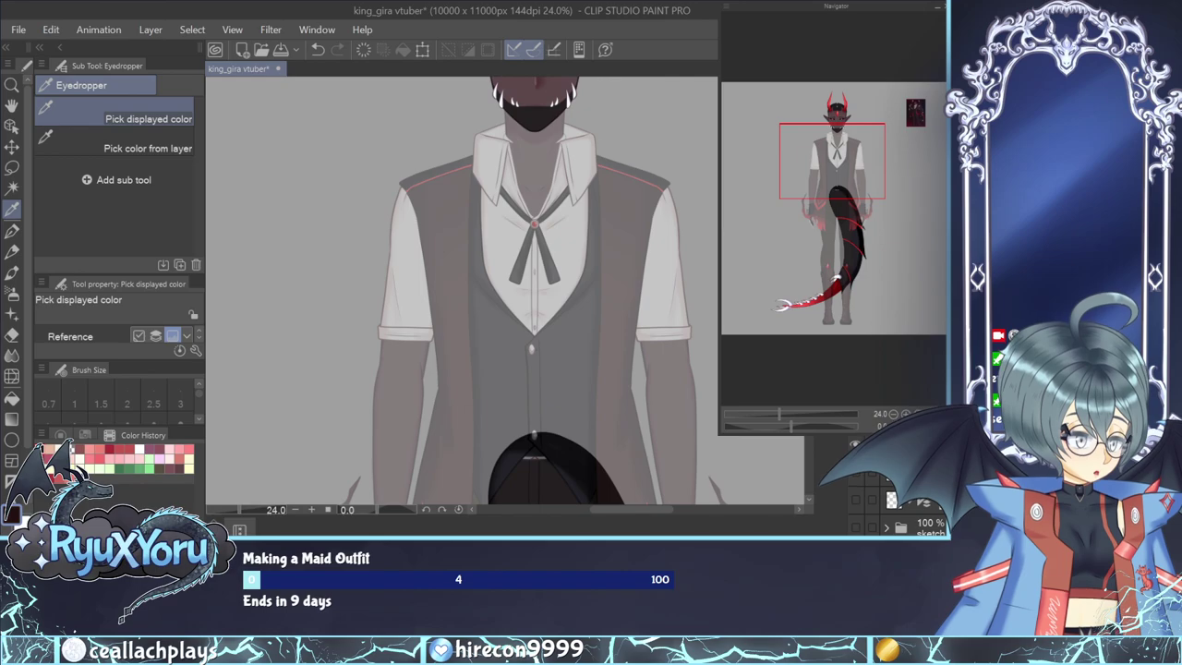
{"action": "left_click", "coordinate": [859, 500]}
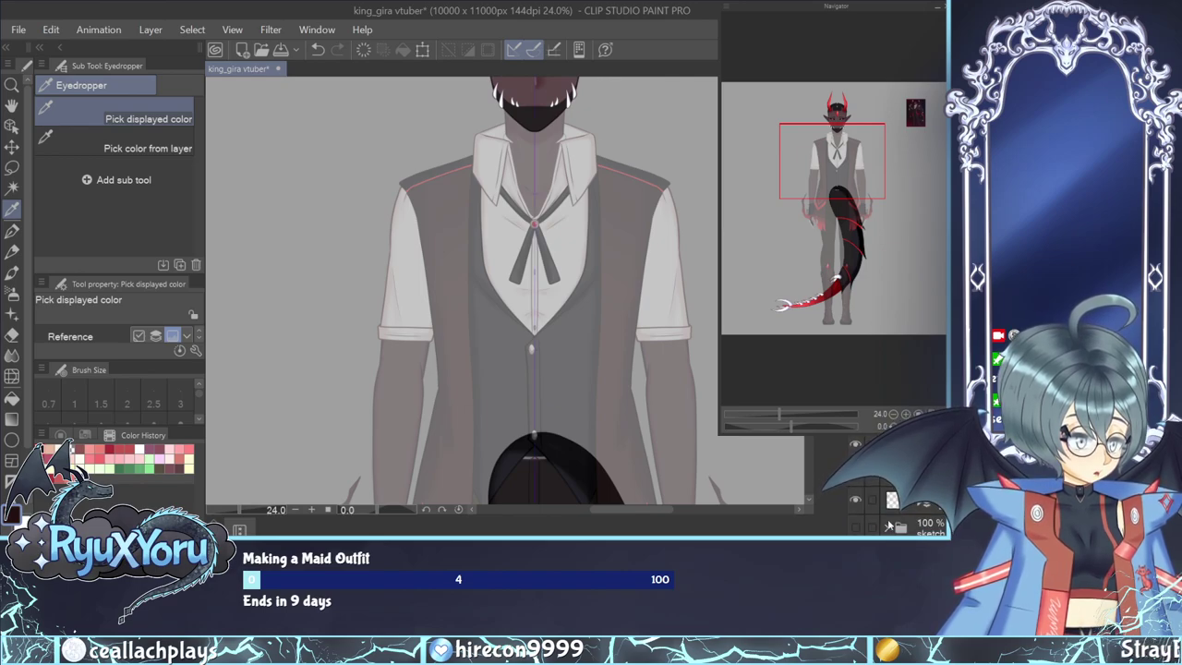
{"action": "left_click", "coordinate": [910, 499]}
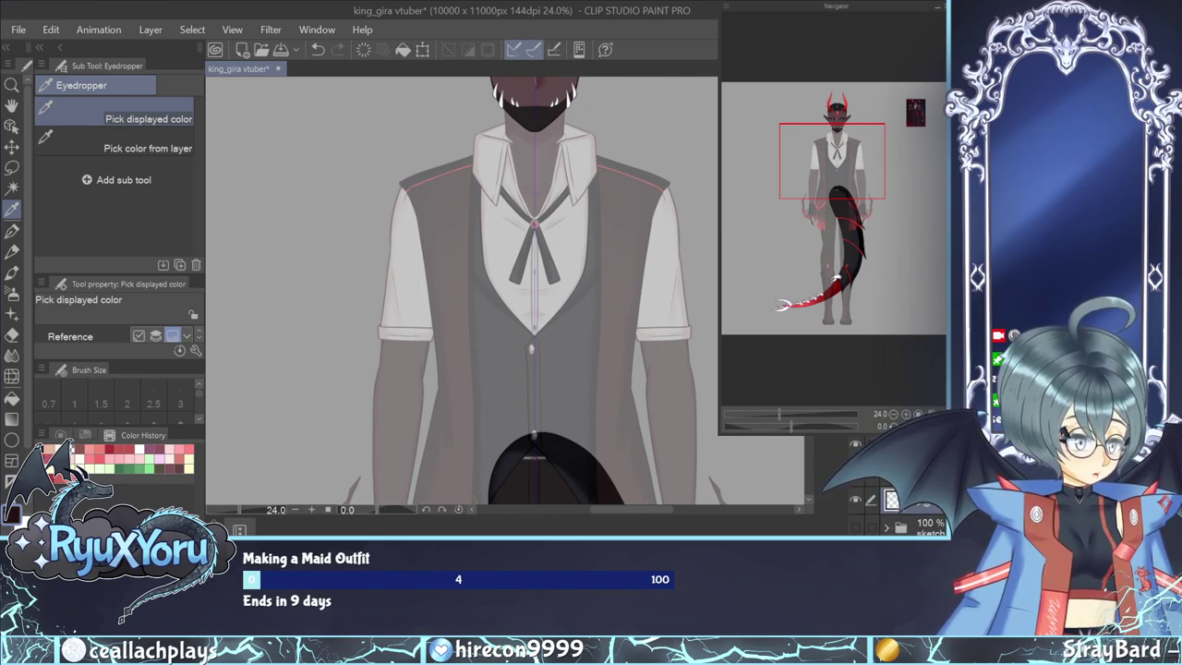
Try a test stroke with the size 15 G-pen, undo it, and draw mirrored angular lapel lines from the collar down the coat.
{"action": "scroll", "coordinate": [547, 150], "scroll_direction": "up", "scroll_amount": 3}
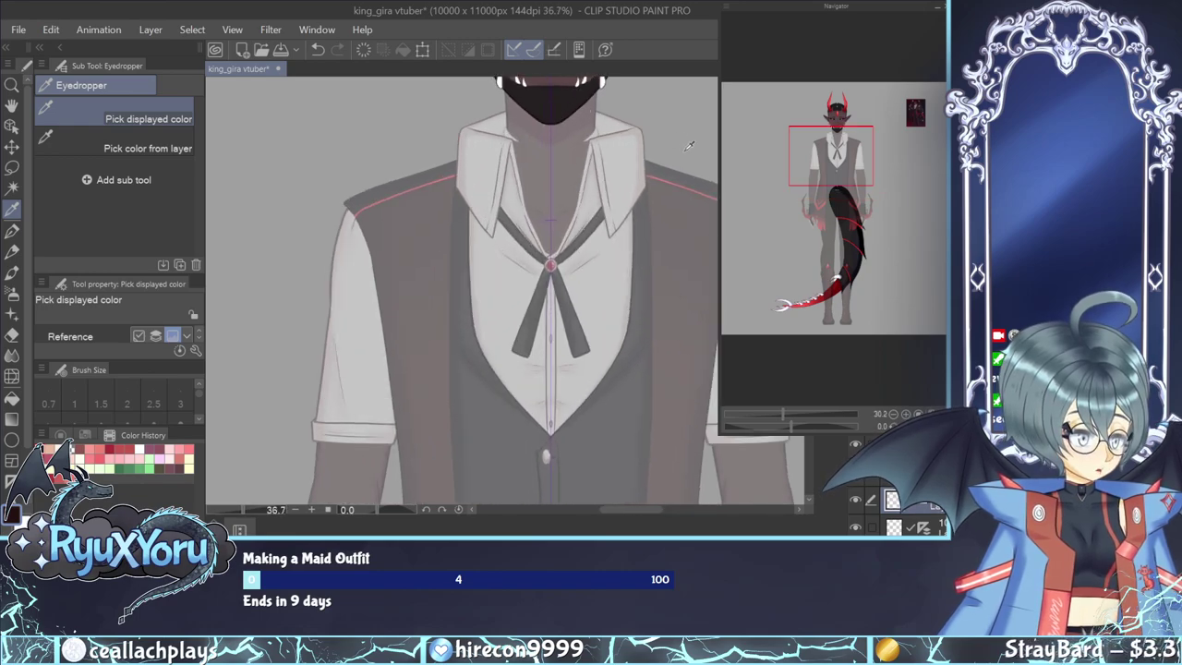
{"action": "scroll", "coordinate": [548, 171], "scroll_direction": "up", "scroll_amount": 1}
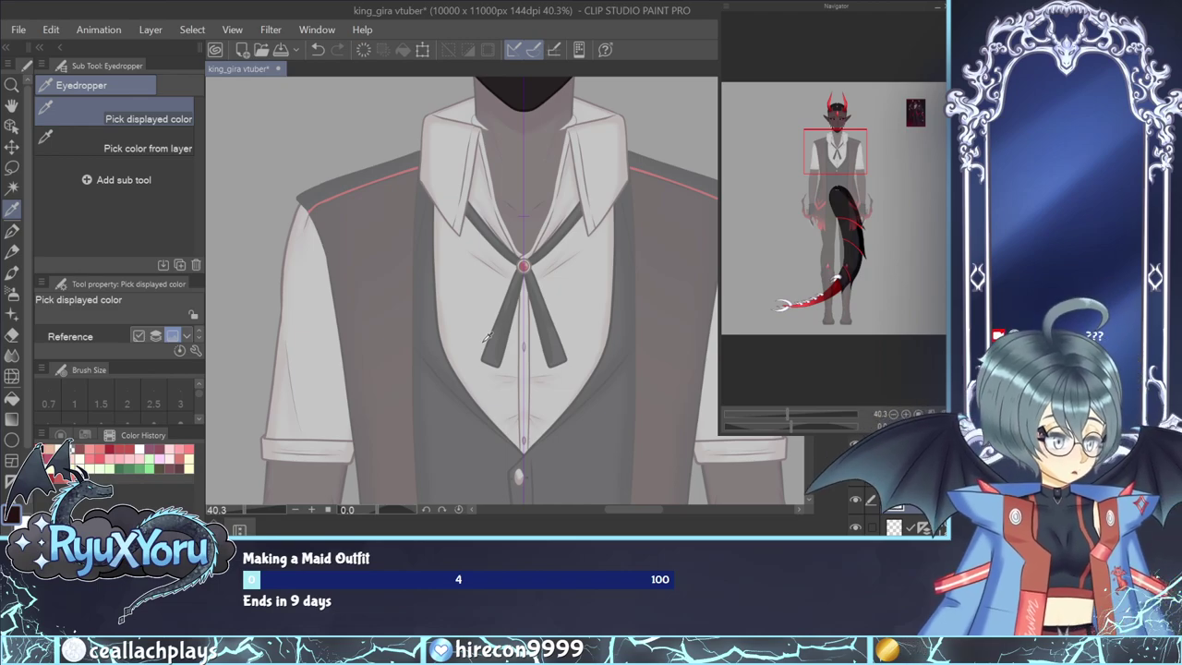
{"action": "key", "text": "p"}
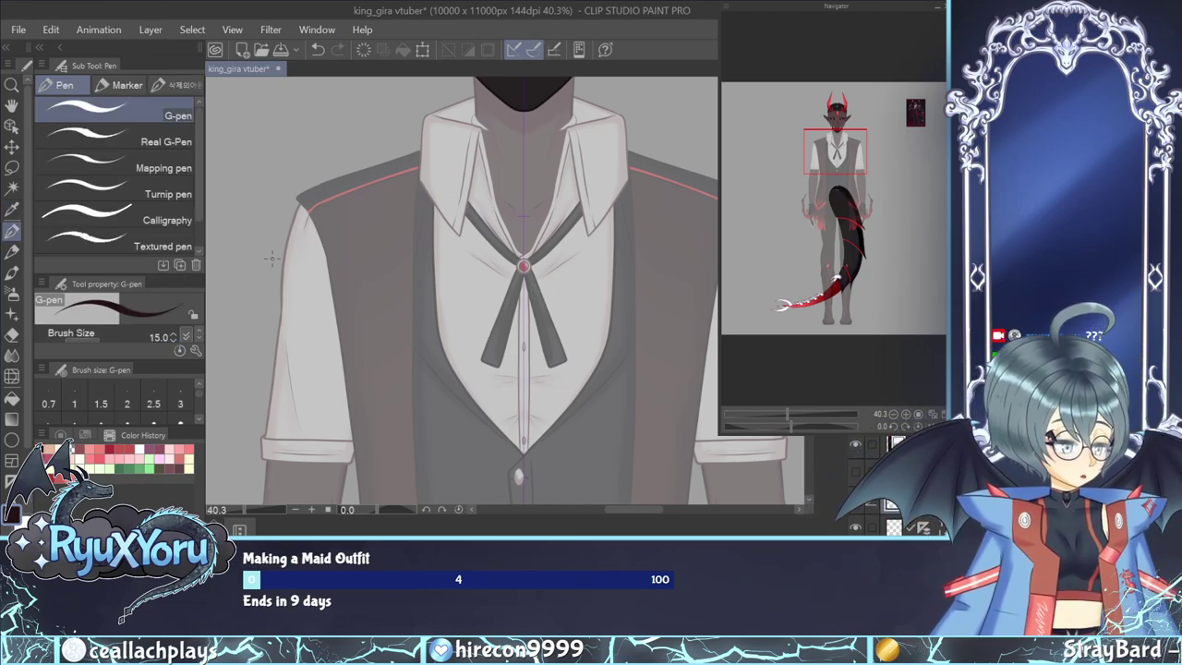
{"action": "mouse_move", "coordinate": [258, 284]}
{"action": "left_mouse_down"}
{"action": "mouse_move", "coordinate": [283, 302]}
{"action": "mouse_move", "coordinate": [347, 266]}
{"action": "mouse_move", "coordinate": [325, 342]}
{"action": "mouse_move", "coordinate": [387, 270]}
{"action": "mouse_move", "coordinate": [359, 347]}
{"action": "mouse_move", "coordinate": [407, 330]}
{"action": "mouse_move", "coordinate": [354, 431]}
{"action": "left_mouse_up"}
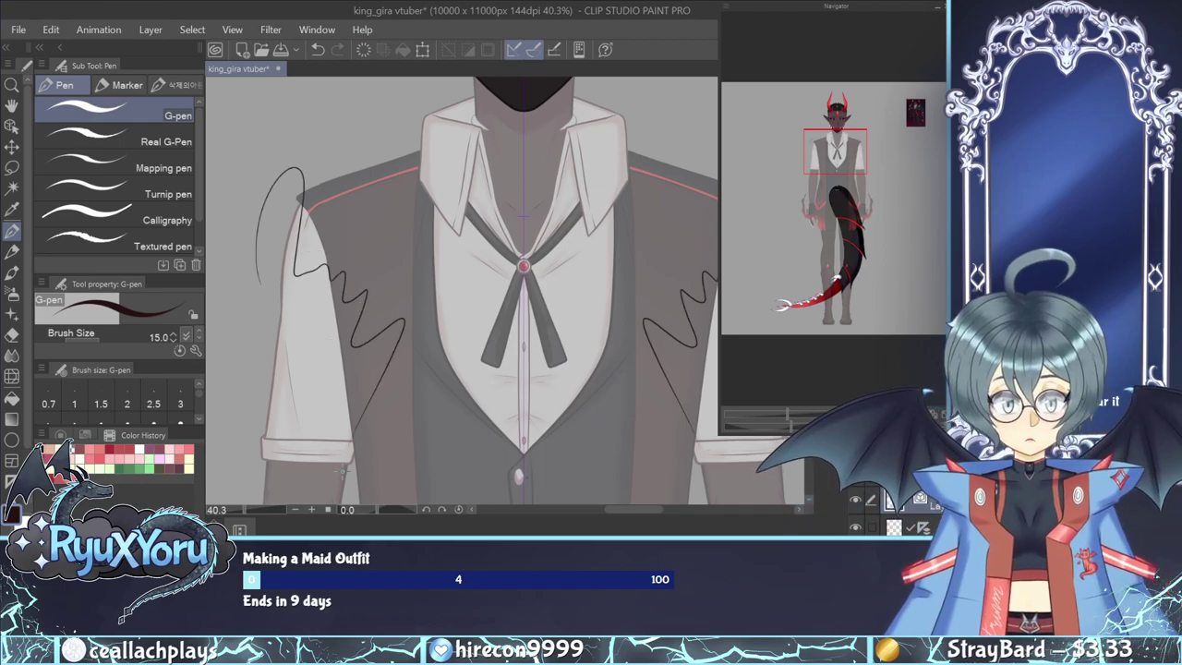
{"action": "key", "text": "ctrl+z"}
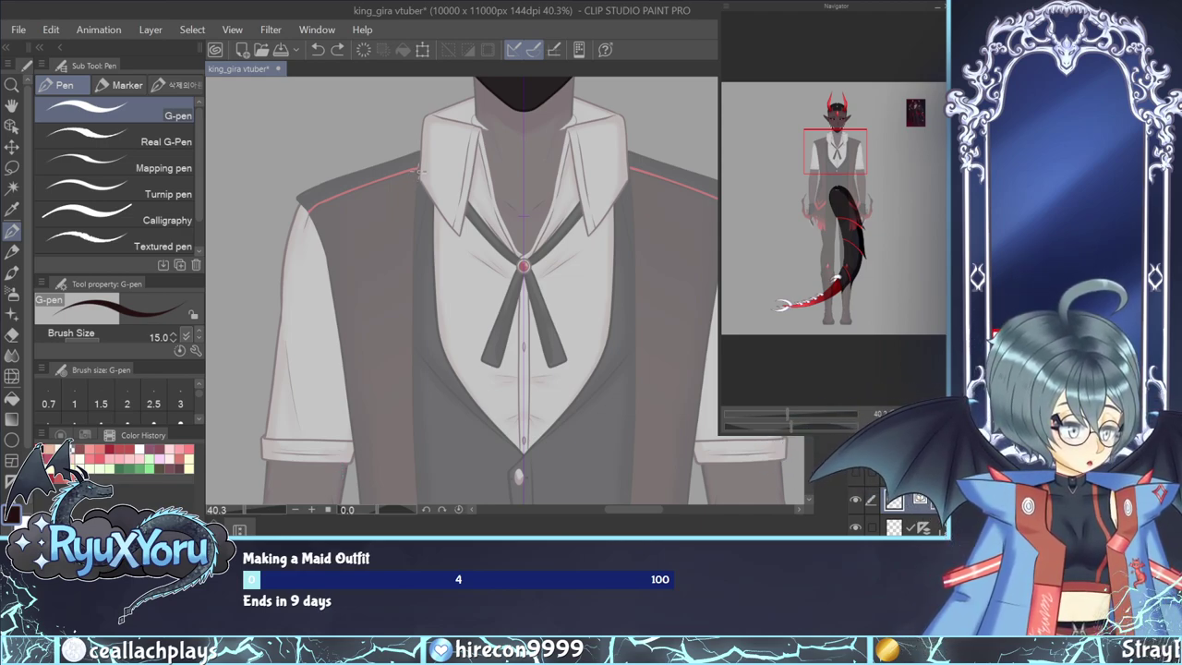
{"action": "mouse_move", "coordinate": [413, 189]}
{"action": "left_mouse_down"}
{"action": "mouse_move", "coordinate": [354, 177]}
{"action": "mouse_move", "coordinate": [411, 428]}
{"action": "left_mouse_up"}
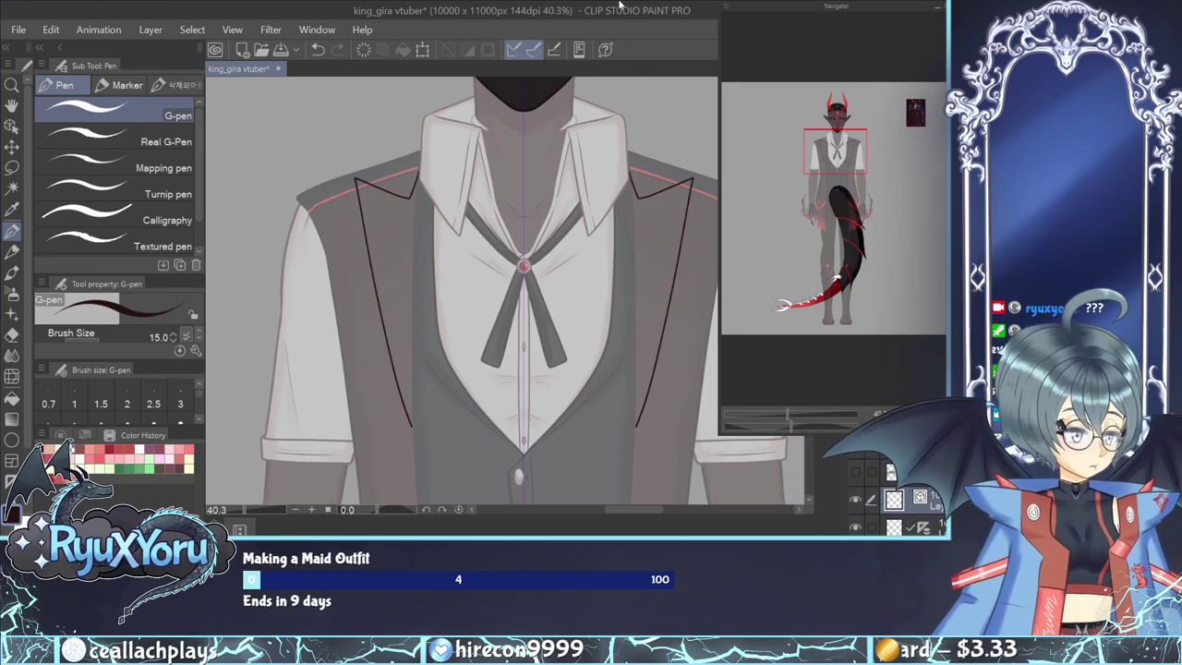
Draw mirrored lower lapel lines with an outward notch below the upper lapels, running down the coat fronts to about the waist.
{"action": "scroll", "coordinate": [554, 185], "scroll_direction": "down", "scroll_amount": 5}
{"action": "scroll", "coordinate": [573, 189], "scroll_direction": "up", "scroll_amount": 3}
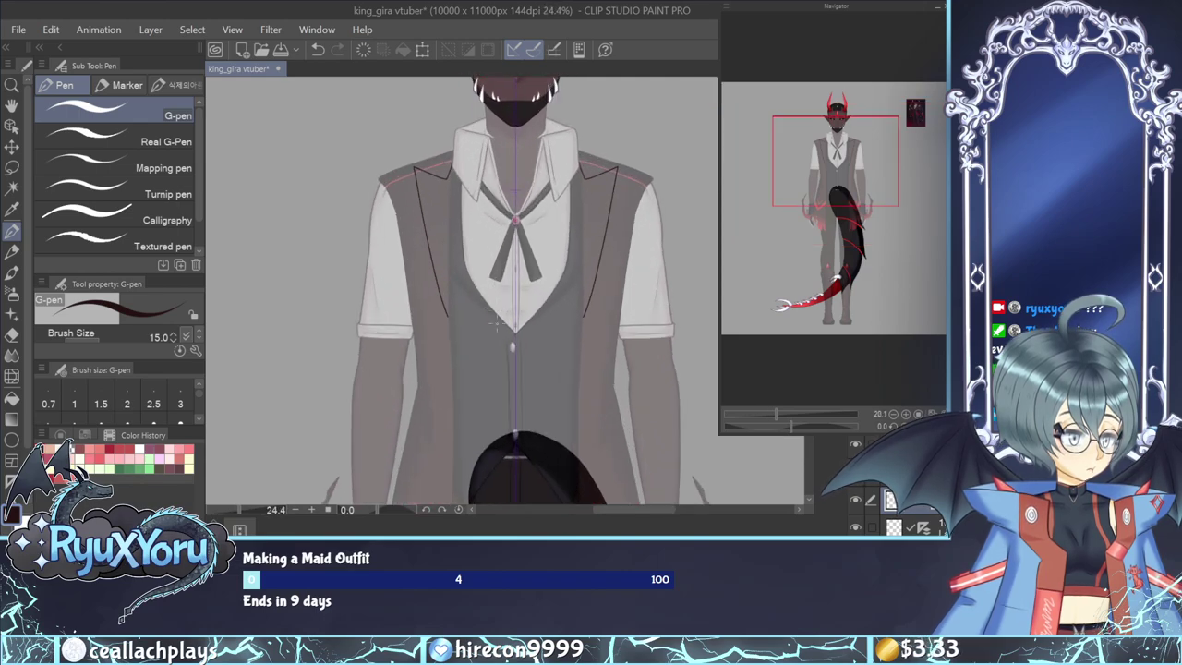
{"action": "scroll", "coordinate": [497, 324], "scroll_direction": "down", "scroll_amount": 2}
{"action": "scroll", "coordinate": [506, 344], "scroll_direction": "up", "scroll_amount": 2}
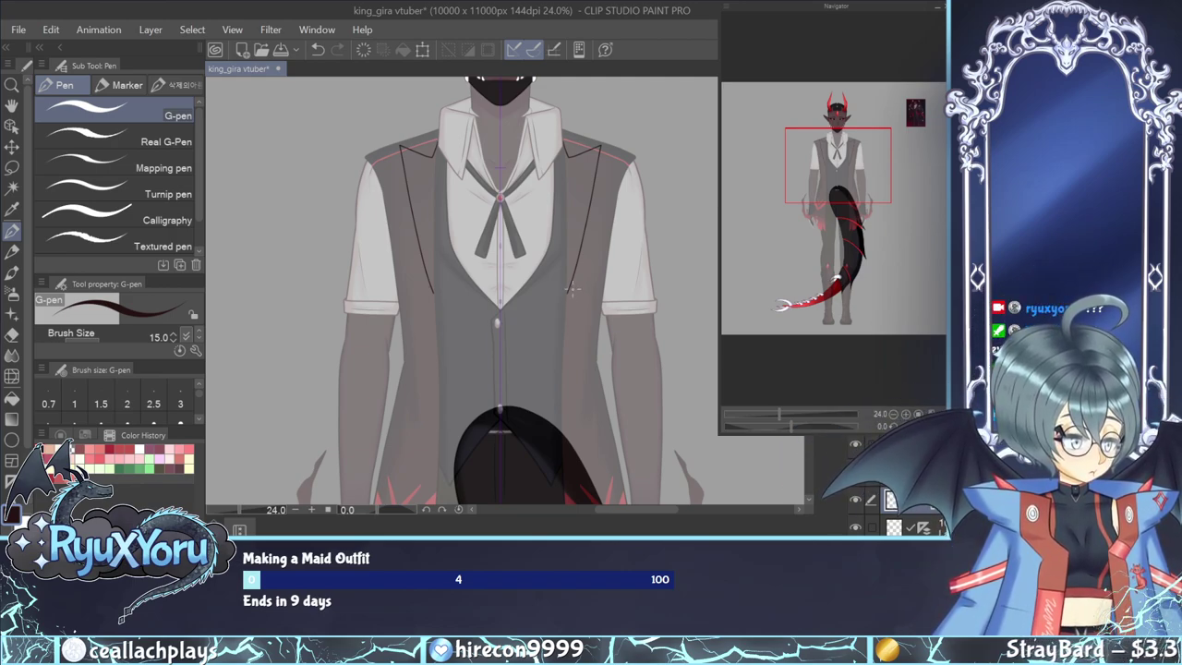
{"action": "mouse_move", "coordinate": [572, 290]}
{"action": "left_mouse_down"}
{"action": "mouse_move", "coordinate": [585, 320]}
{"action": "mouse_move", "coordinate": [565, 398]}
{"action": "left_mouse_up"}
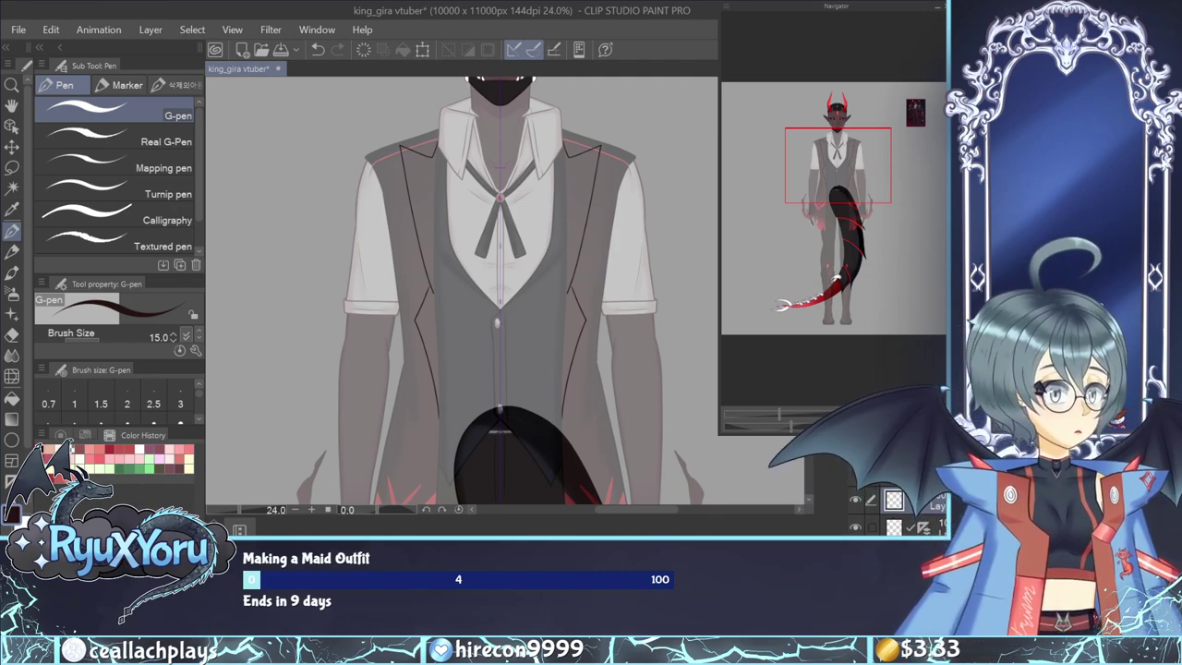
Try to reshape the mirrored upper lapel lines by selecting both as vector objects and adjusting their width and height.
{"action": "scroll", "coordinate": [545, 302], "scroll_direction": "up", "scroll_amount": 1}
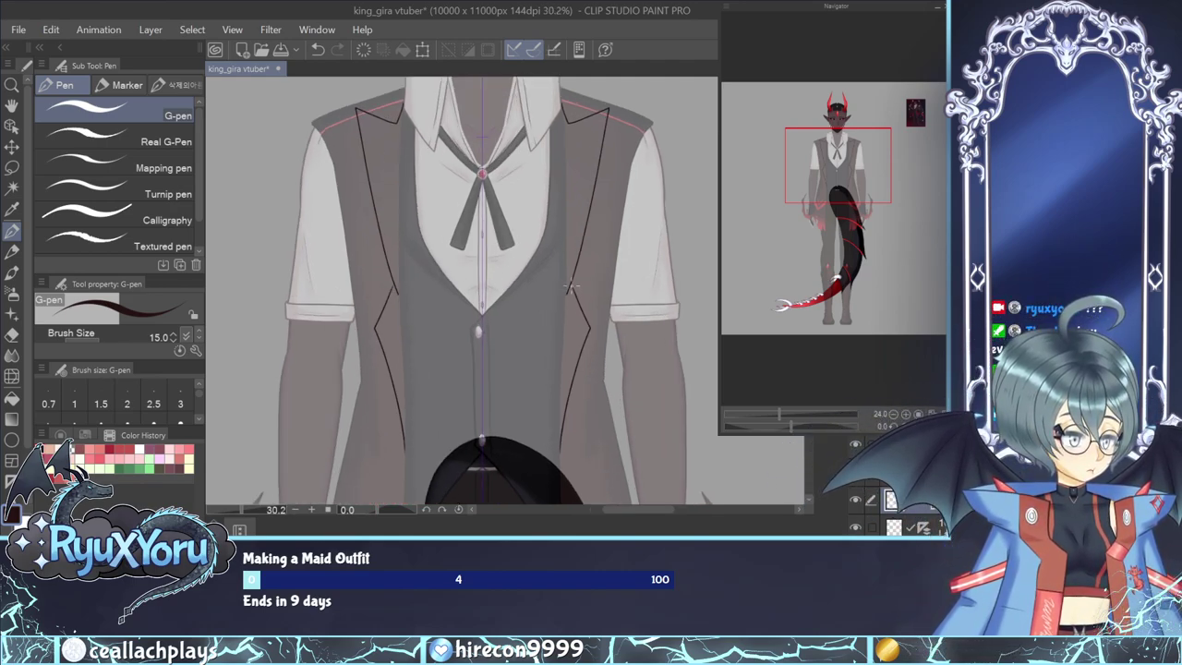
{"action": "scroll", "coordinate": [545, 302], "scroll_direction": "down", "scroll_amount": 2}
{"action": "left_click_drag", "start_coordinate": [553, 209], "coordinate": [554, 229]}
{"action": "key", "text": "o"}
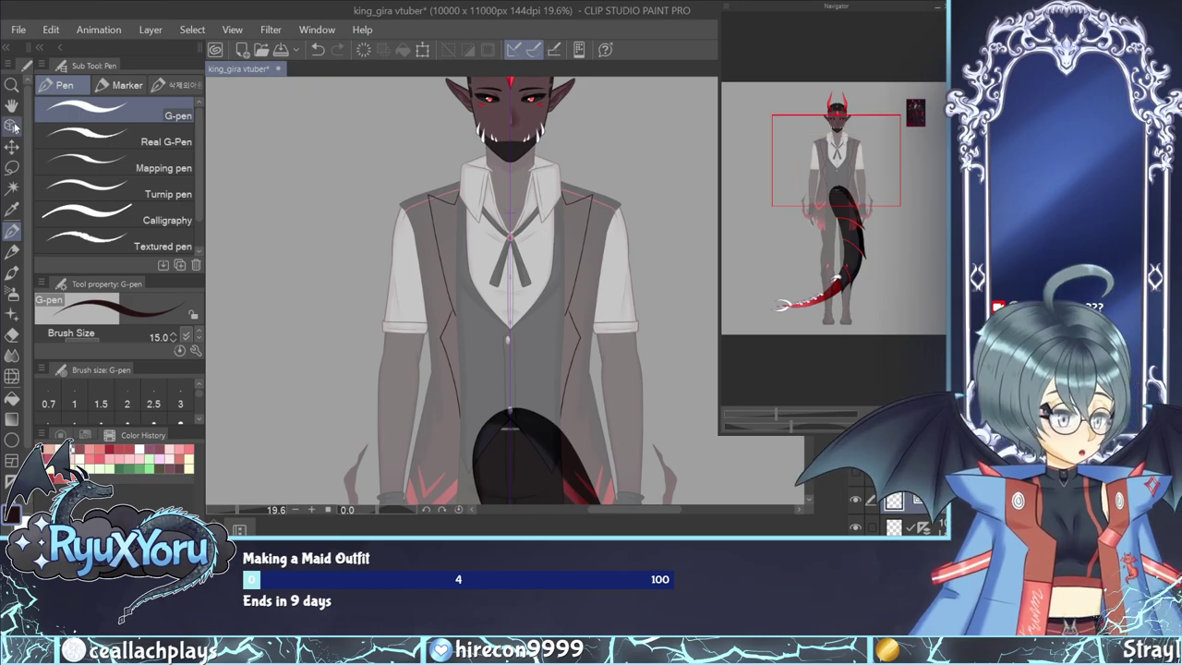
{"action": "left_click_drag", "start_coordinate": [385, 157], "coordinate": [638, 238]}
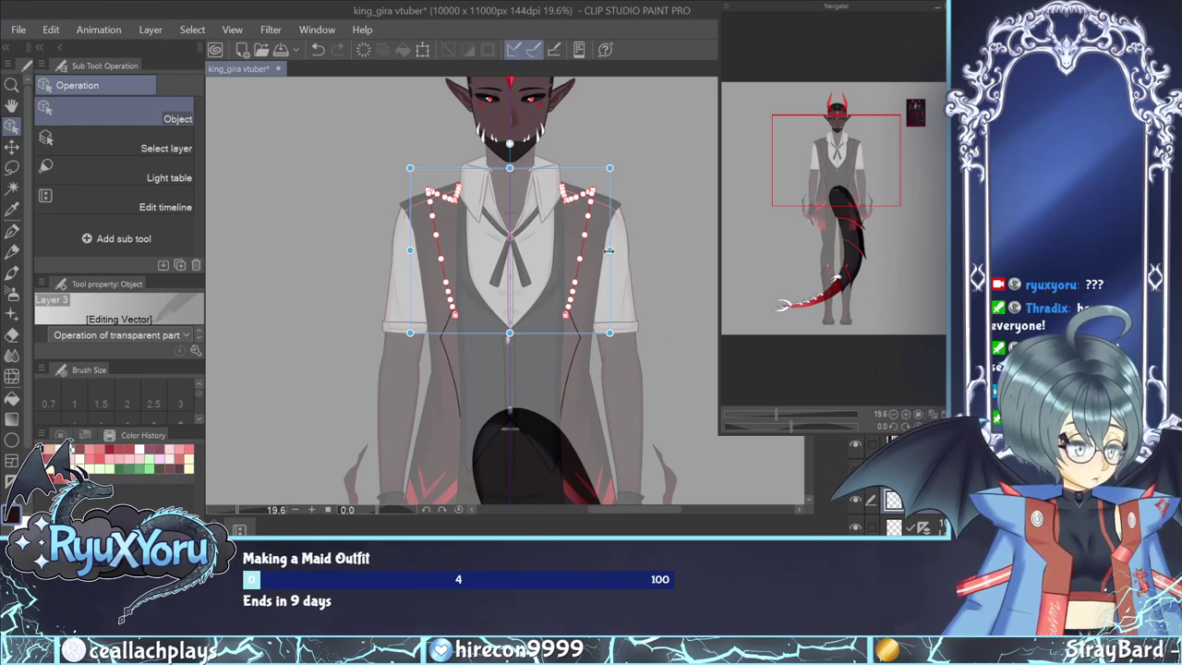
{"action": "left_click_drag", "start_coordinate": [608, 250], "coordinate": [612, 250]}
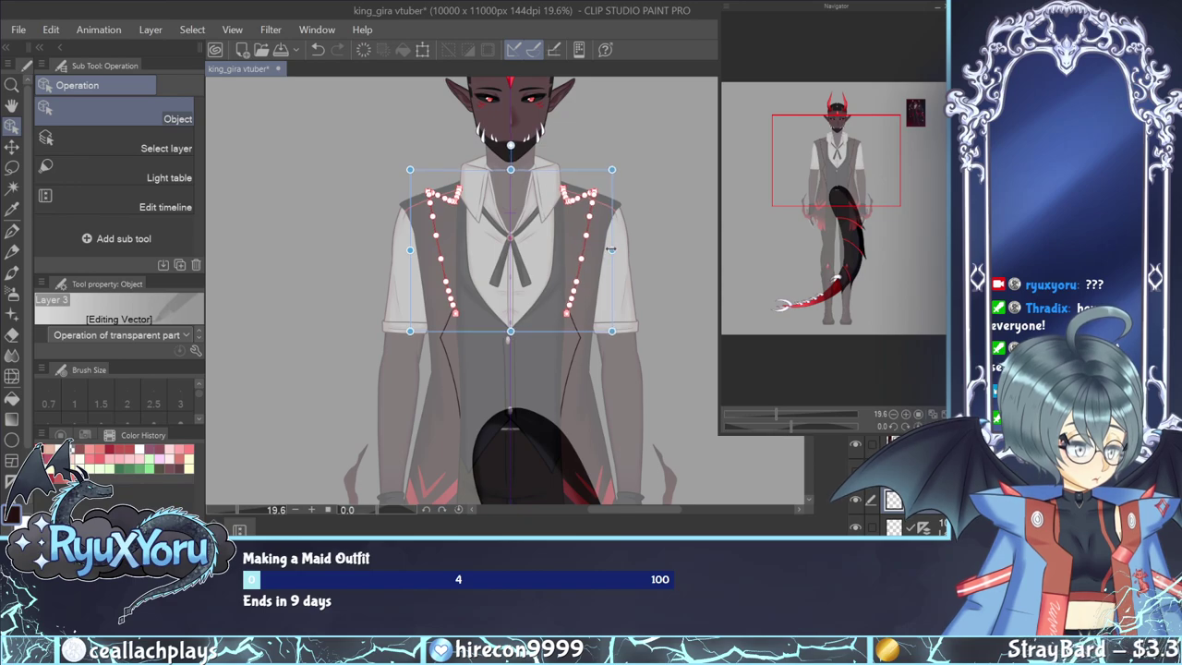
{"action": "left_click_drag", "start_coordinate": [411, 249], "coordinate": [410, 249]}
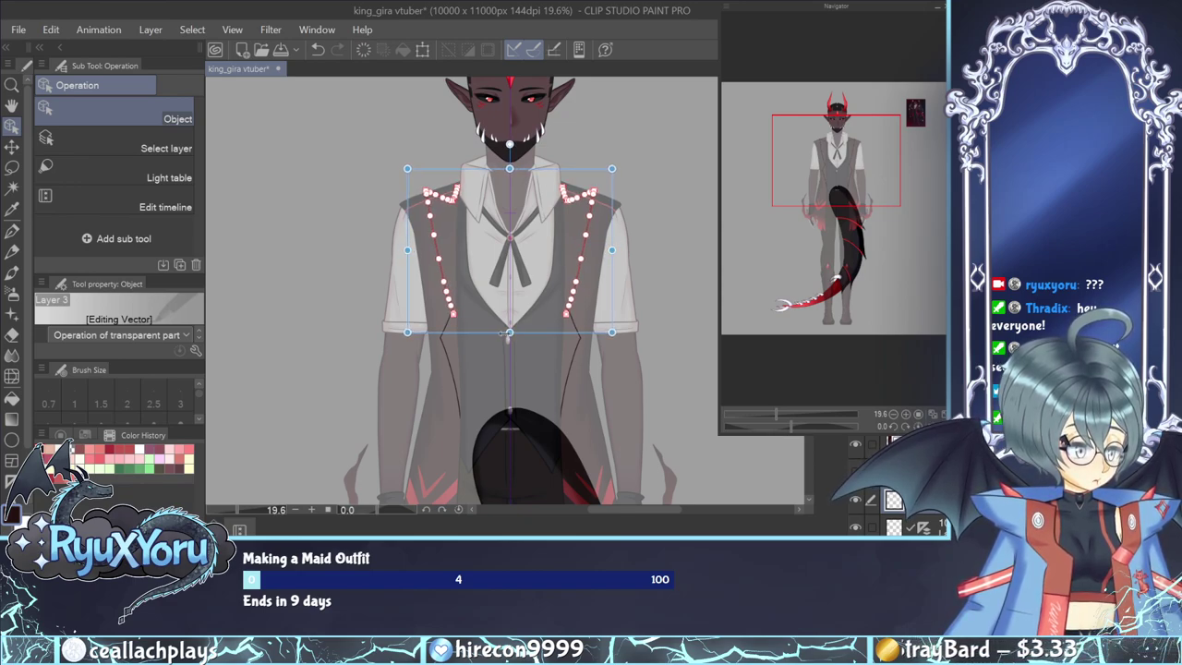
{"action": "left_click_drag", "start_coordinate": [509, 333], "coordinate": [509, 339]}
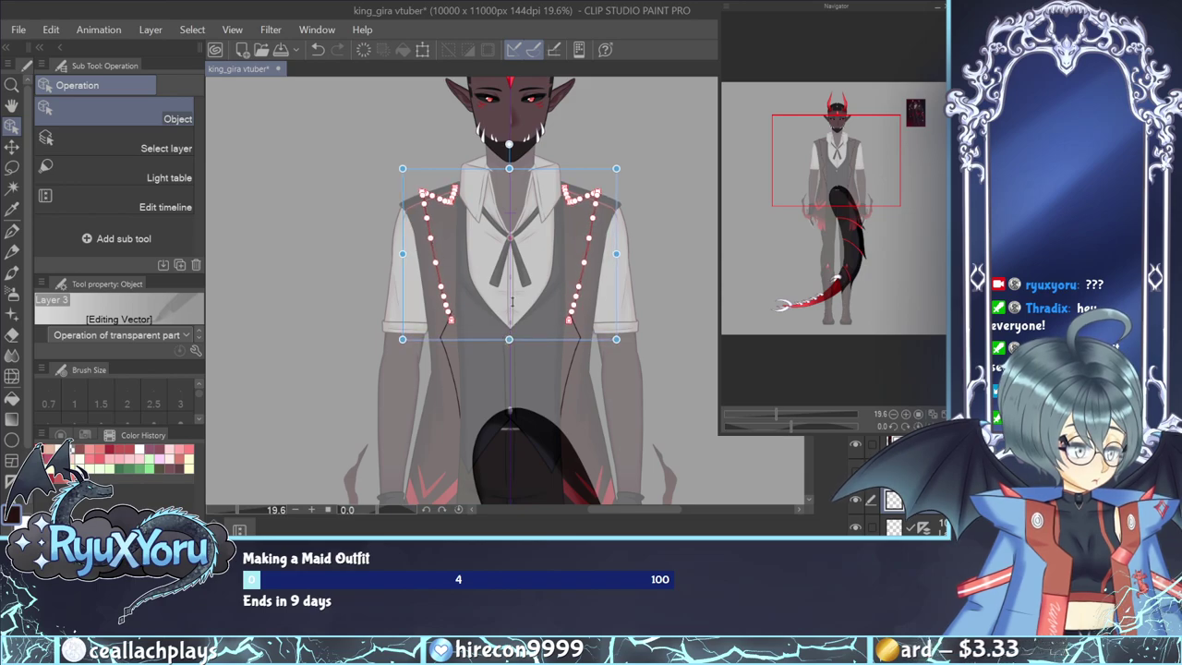
{"action": "left_click_drag", "start_coordinate": [509, 168], "coordinate": [509, 165]}
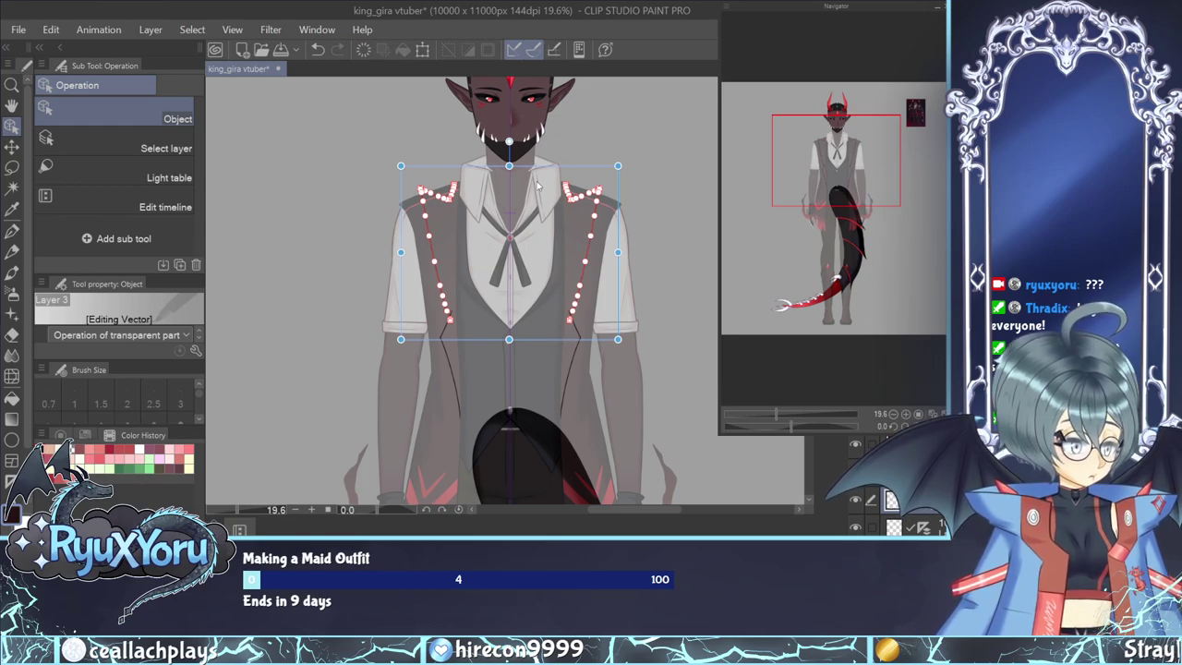
{"action": "left_click_drag", "start_coordinate": [509, 167], "coordinate": [509, 175]}
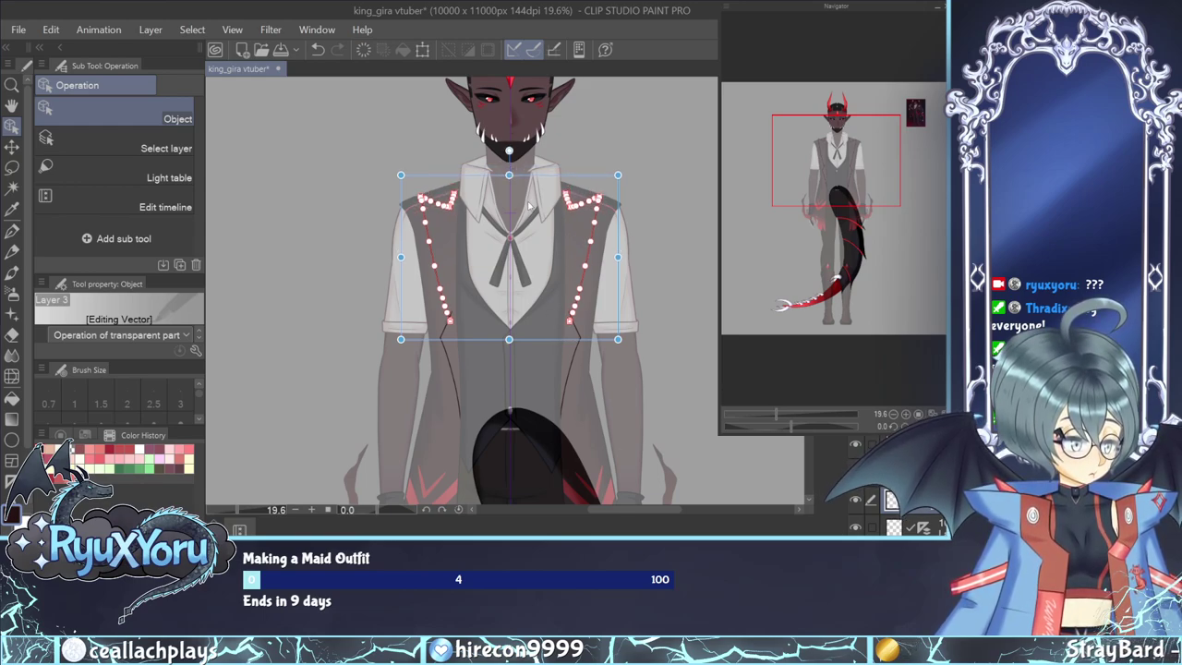
{"action": "left_click_drag", "start_coordinate": [509, 340], "coordinate": [530, 341]}
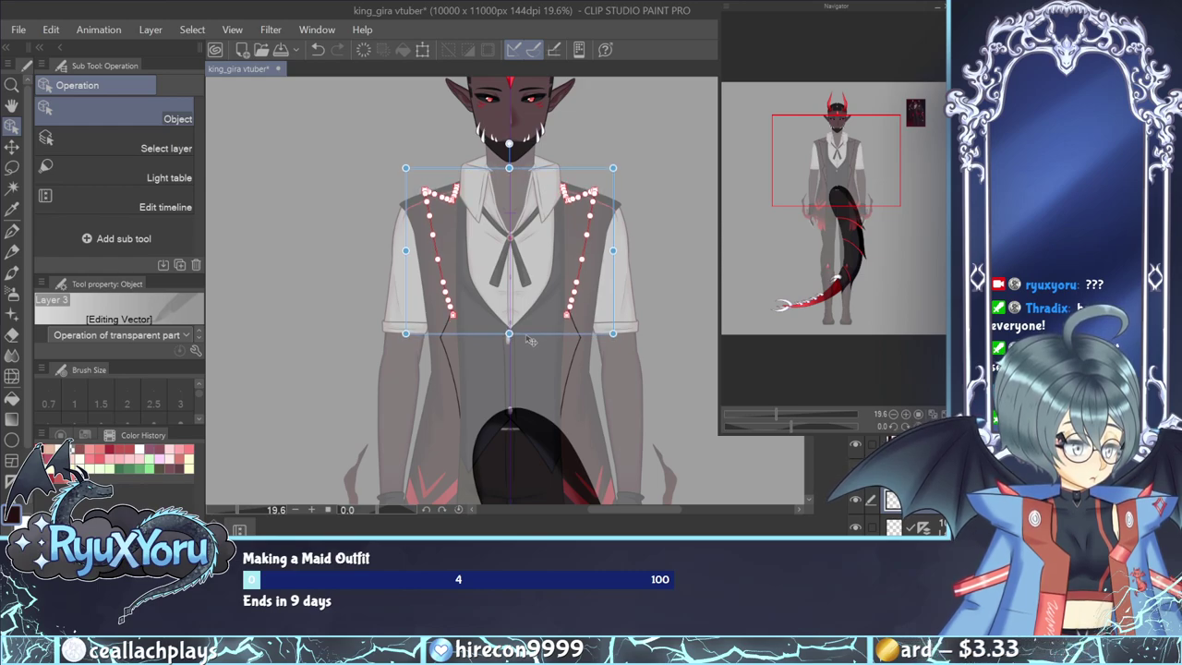
{"action": "left_click", "coordinate": [682, 182]}
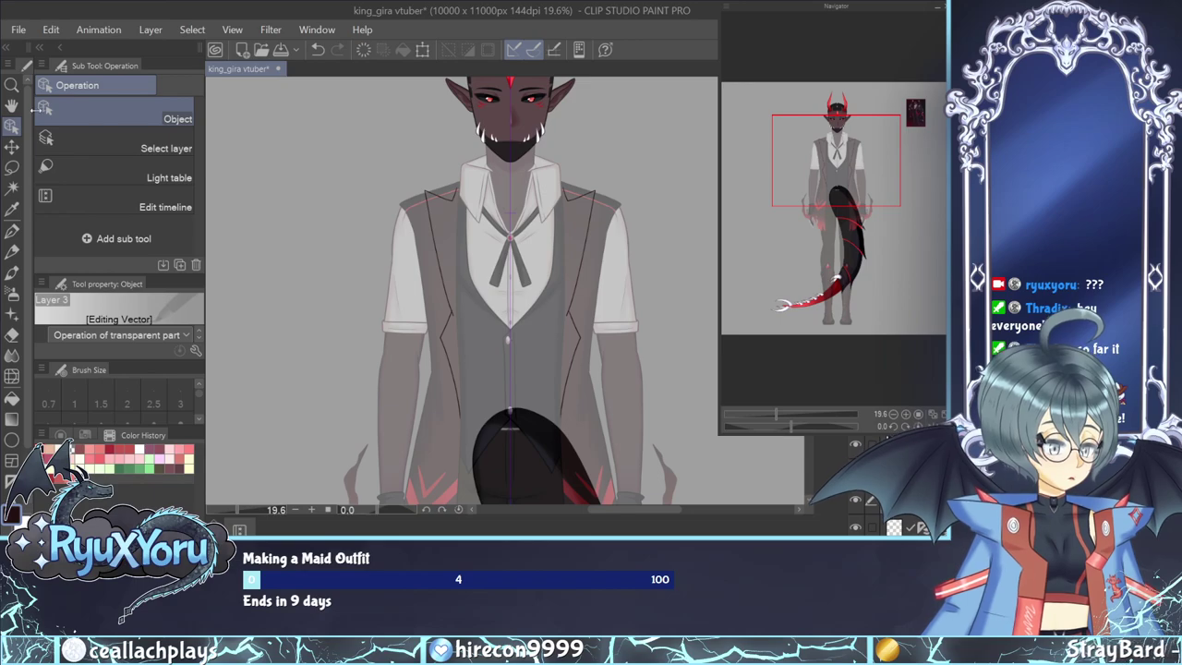
Delete both upper lapel lines, keeping the lower notched lines, and return to the G-pen.
{"action": "left_click_drag", "start_coordinate": [361, 118], "coordinate": [693, 245]}
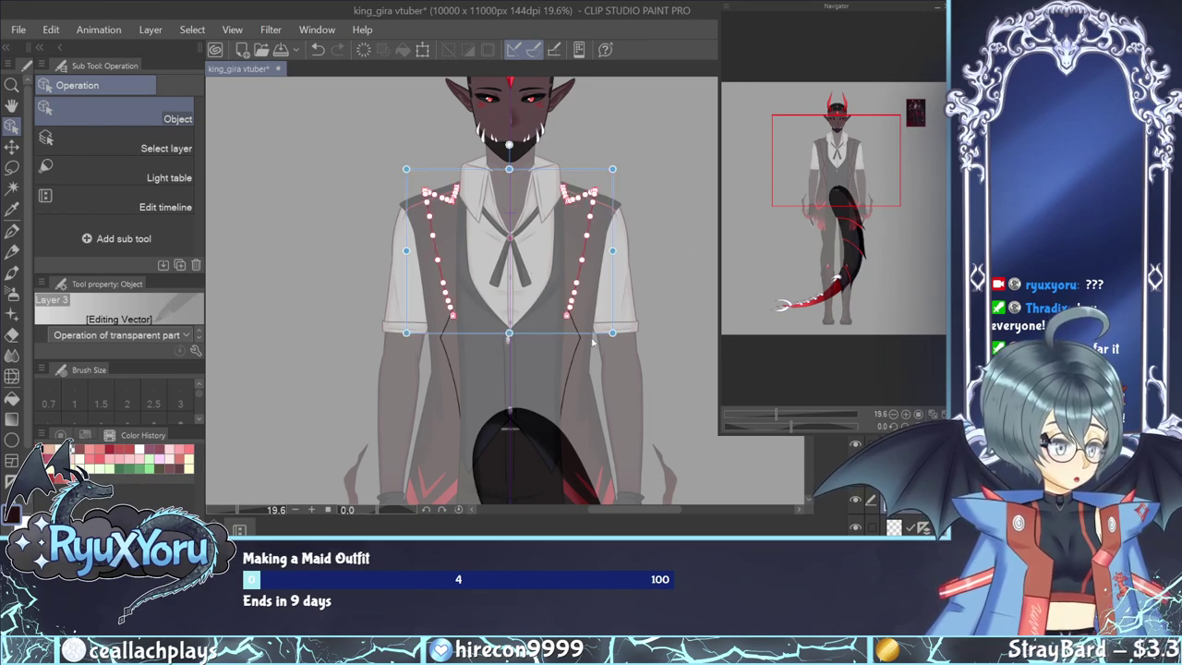
{"action": "key", "text": "Delete"}
{"action": "key", "text": "p"}
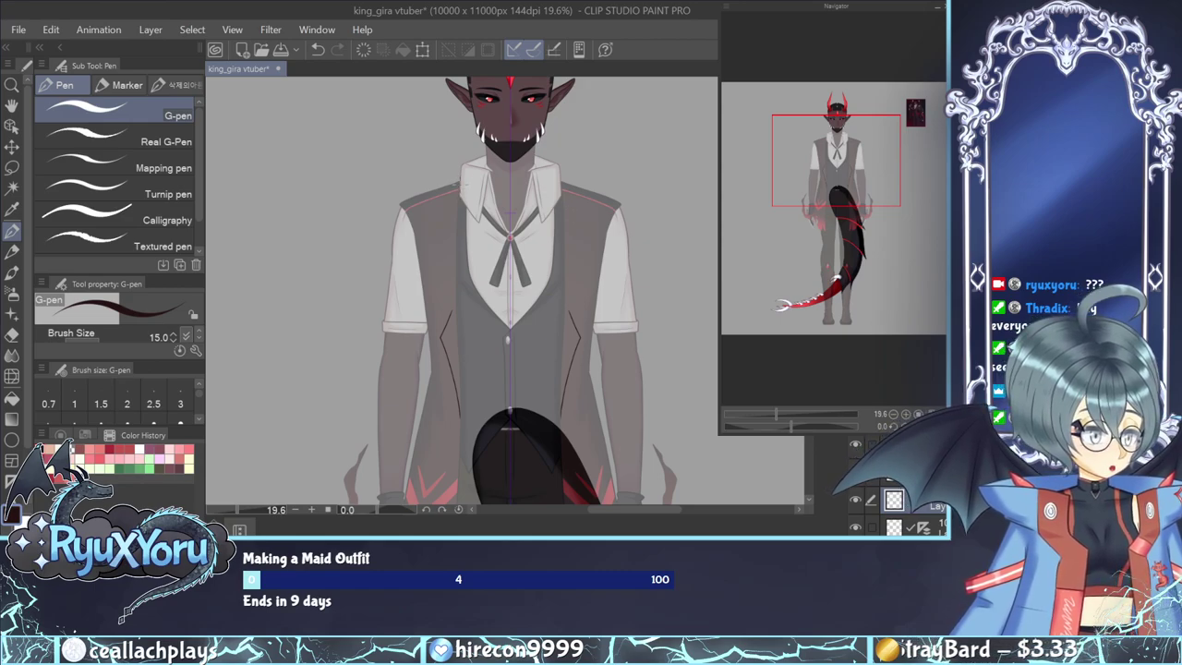
Try mirrored upper lapels with peaks raised above the shoulders, check them on the whole figure, and undo them.
{"action": "mouse_move", "coordinate": [460, 185]}
{"action": "left_mouse_down"}
{"action": "mouse_move", "coordinate": [451, 196]}
{"action": "mouse_move", "coordinate": [417, 183]}
{"action": "mouse_move", "coordinate": [456, 317]}
{"action": "left_mouse_up"}
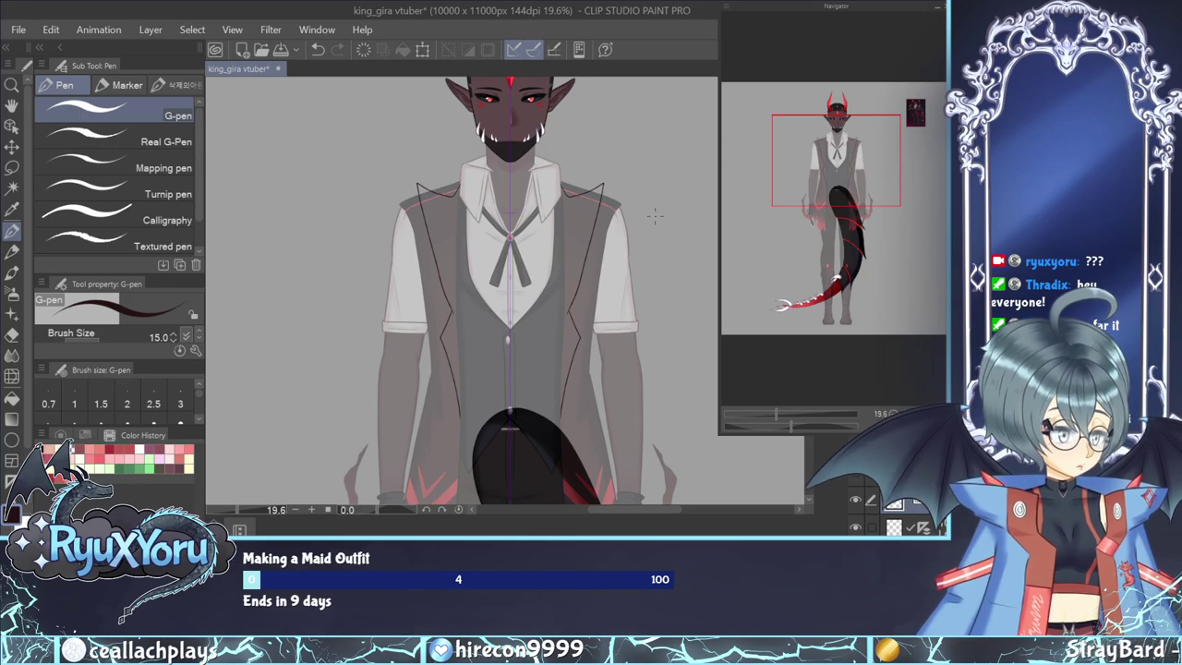
{"action": "scroll", "coordinate": [421, 217], "scroll_direction": "down", "scroll_amount": 4}
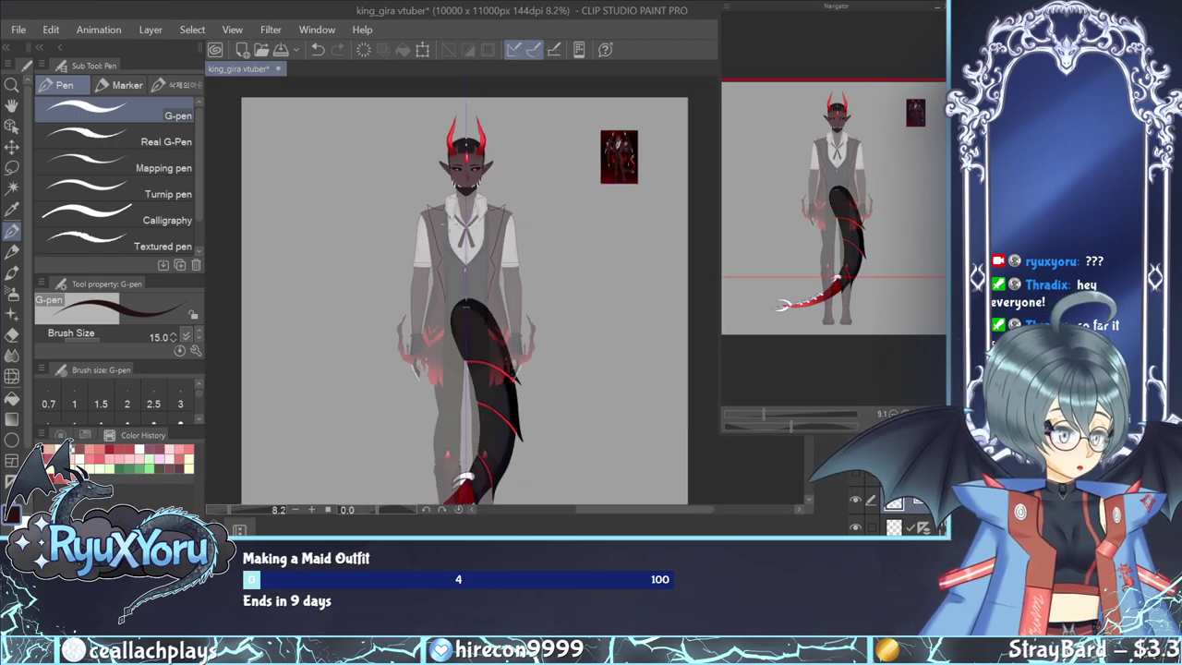
{"action": "scroll", "coordinate": [448, 224], "scroll_direction": "up", "scroll_amount": 2}
{"action": "scroll", "coordinate": [448, 225], "scroll_direction": "up", "scroll_amount": 3}
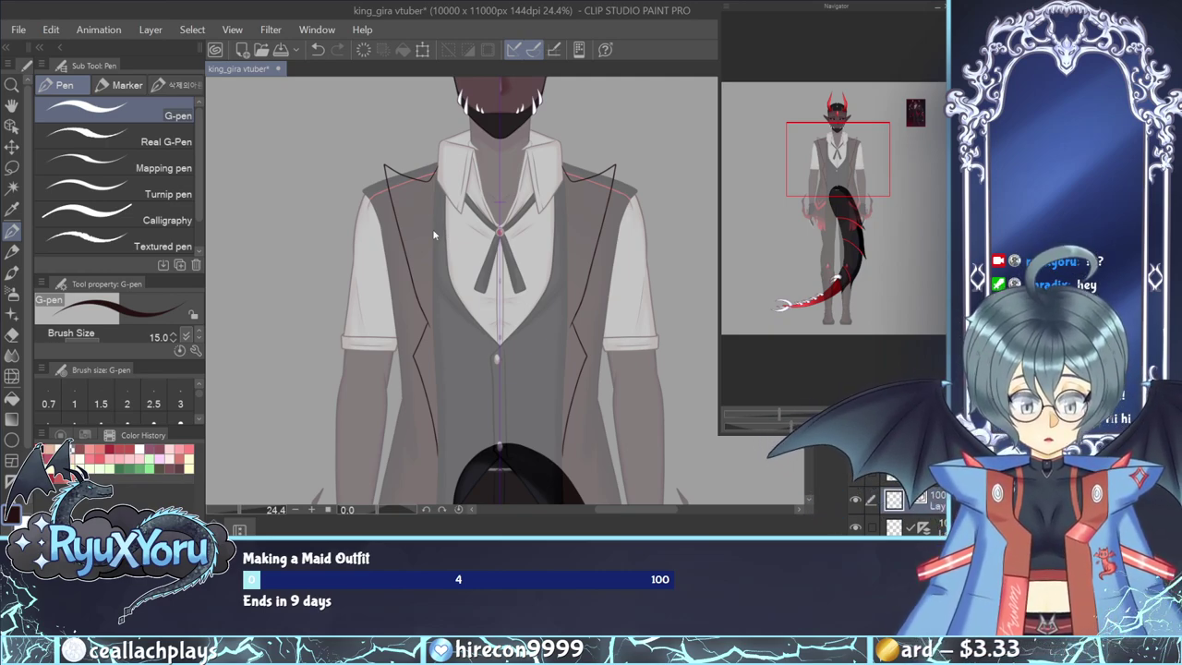
{"action": "key", "text": "ctrl+z"}
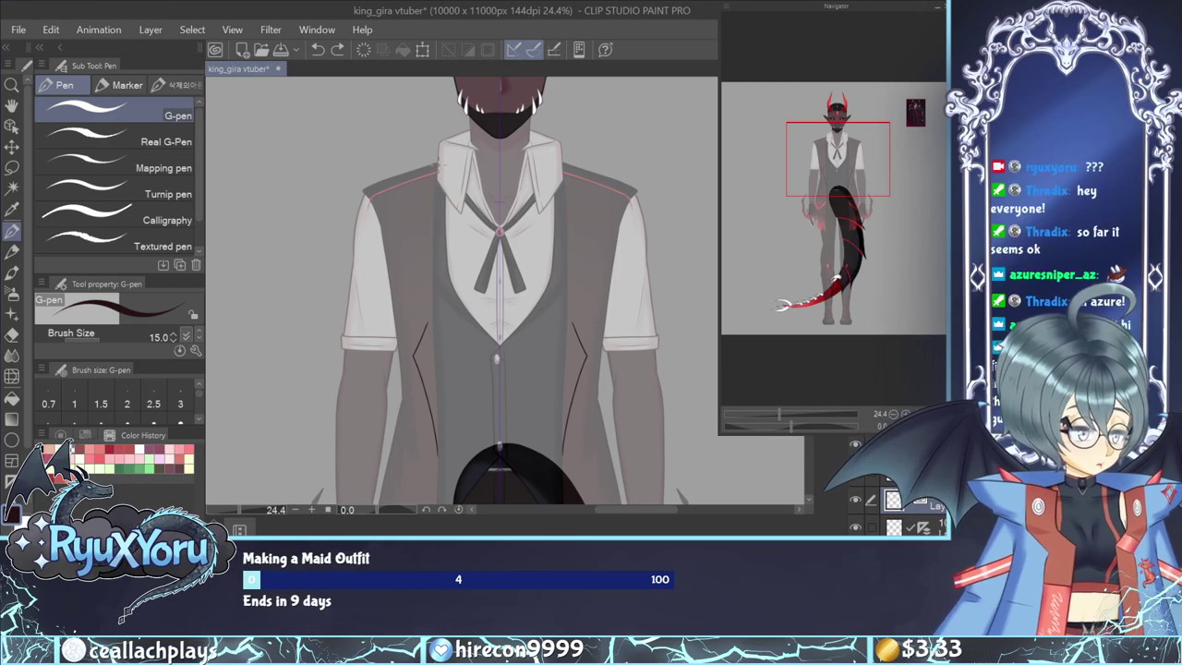
Redraw the mirrored upper lapels from the collar out to raised, wider points and down to the lower lapel notches.
{"action": "mouse_move", "coordinate": [434, 170]}
{"action": "left_mouse_down"}
{"action": "mouse_move", "coordinate": [428, 185]}
{"action": "mouse_move", "coordinate": [372, 170]}
{"action": "mouse_move", "coordinate": [395, 231]}
{"action": "left_mouse_up"}
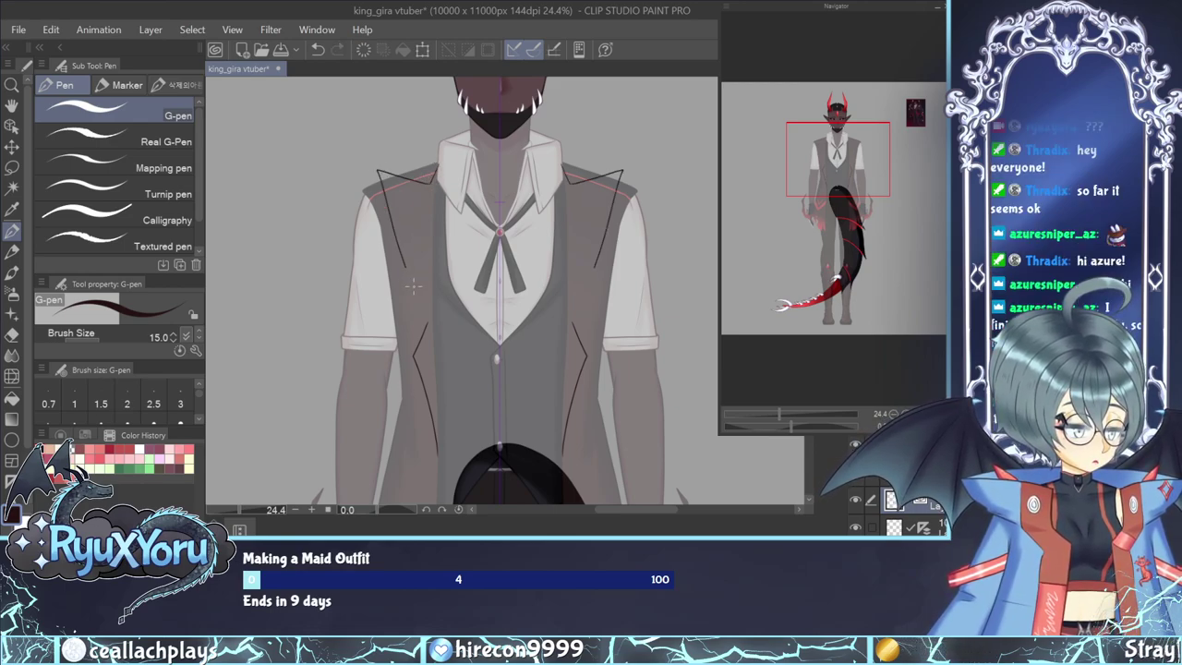
{"action": "left_click_drag", "start_coordinate": [413, 286], "coordinate": [431, 331]}
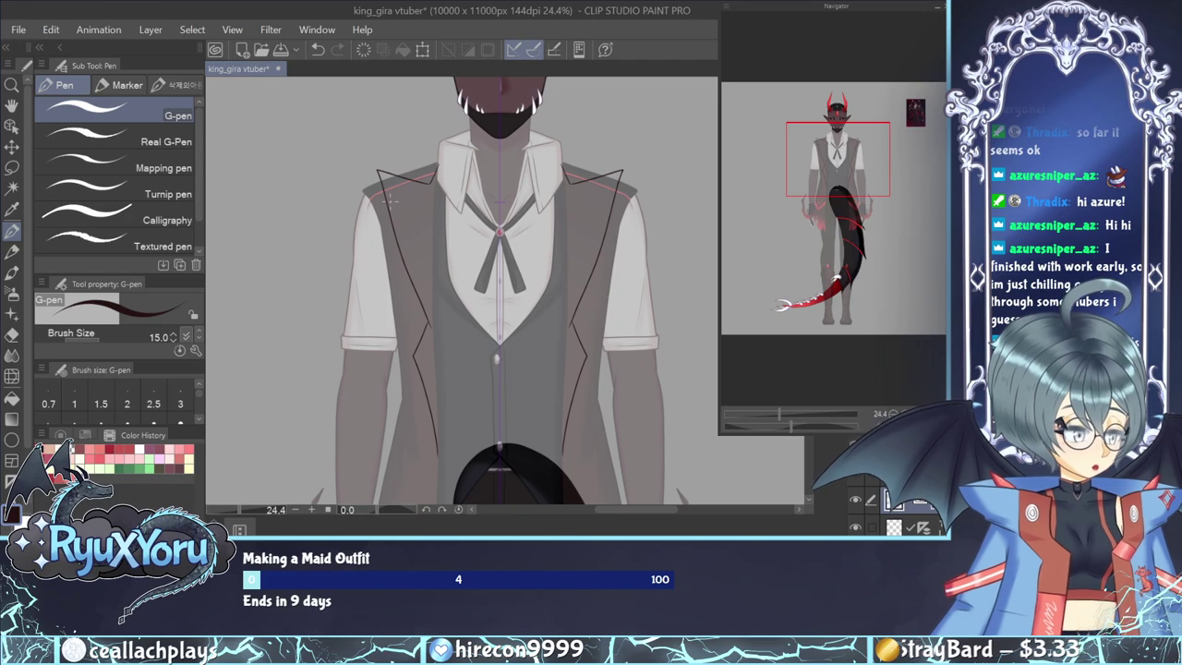
Draw mirrored inner contour lines alongside the outer edges of the upper lapels, undoing and redrawing the stroke until it fits.
{"action": "left_click_drag", "start_coordinate": [386, 180], "coordinate": [417, 288]}
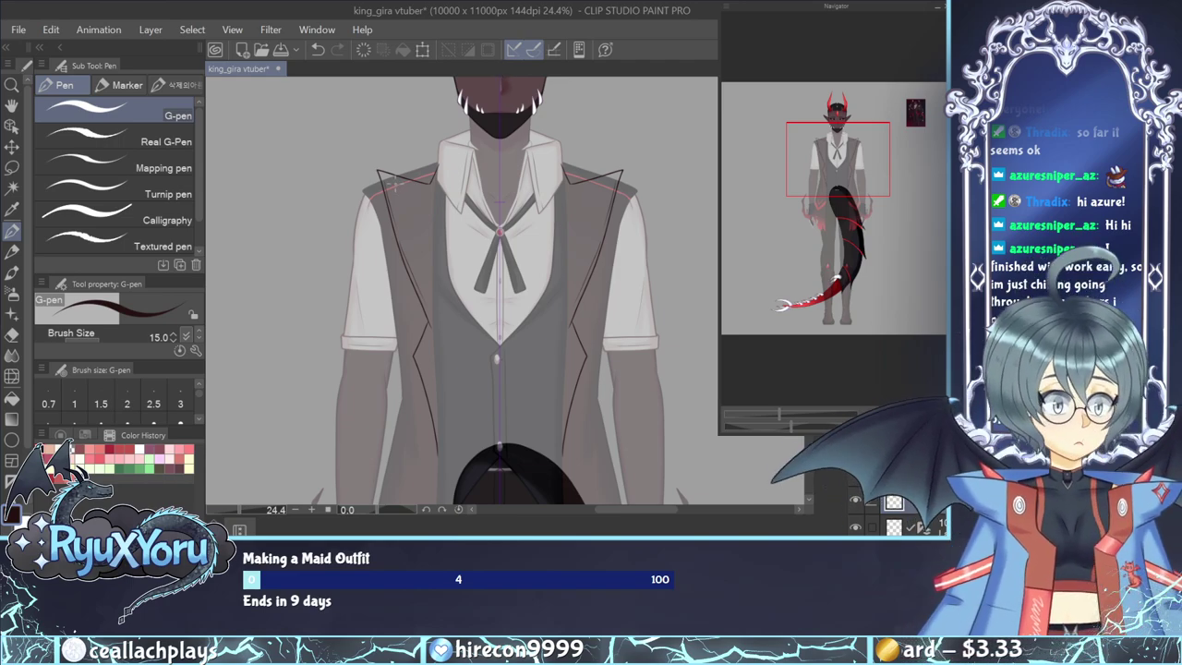
{"action": "key", "text": "ctrl+z"}
{"action": "key", "text": "ctrl+z"}
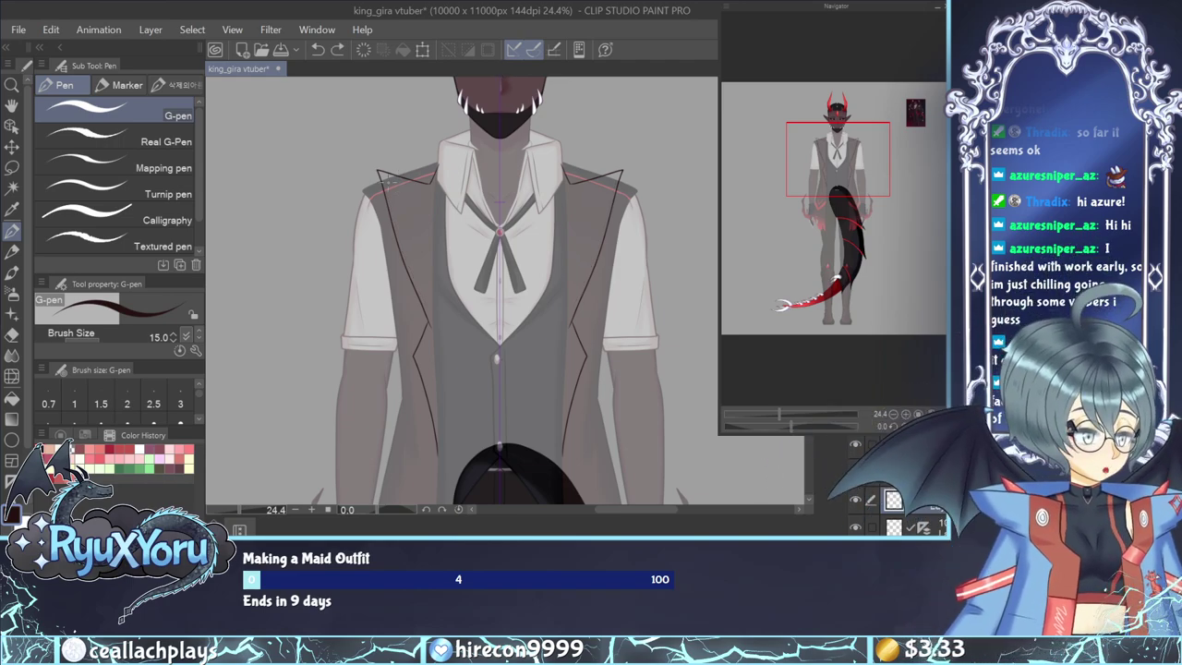
{"action": "left_click_drag", "start_coordinate": [385, 180], "coordinate": [419, 282]}
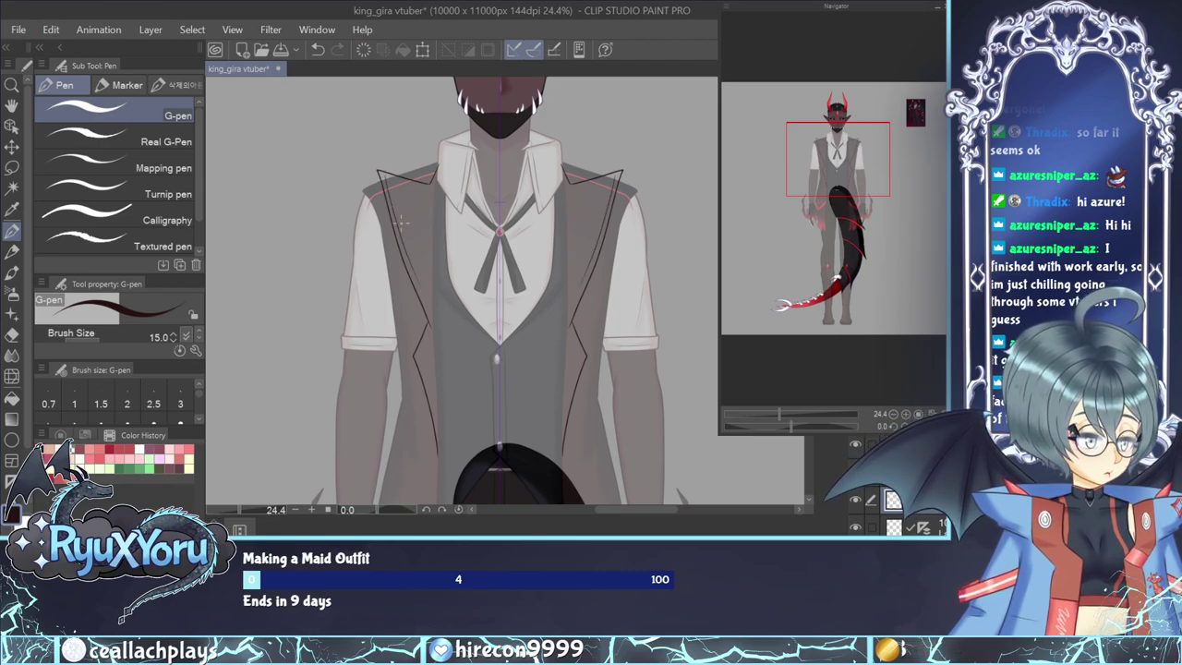
{"action": "key", "text": "ctrl+z"}
{"action": "left_click_drag", "start_coordinate": [386, 185], "coordinate": [423, 293]}
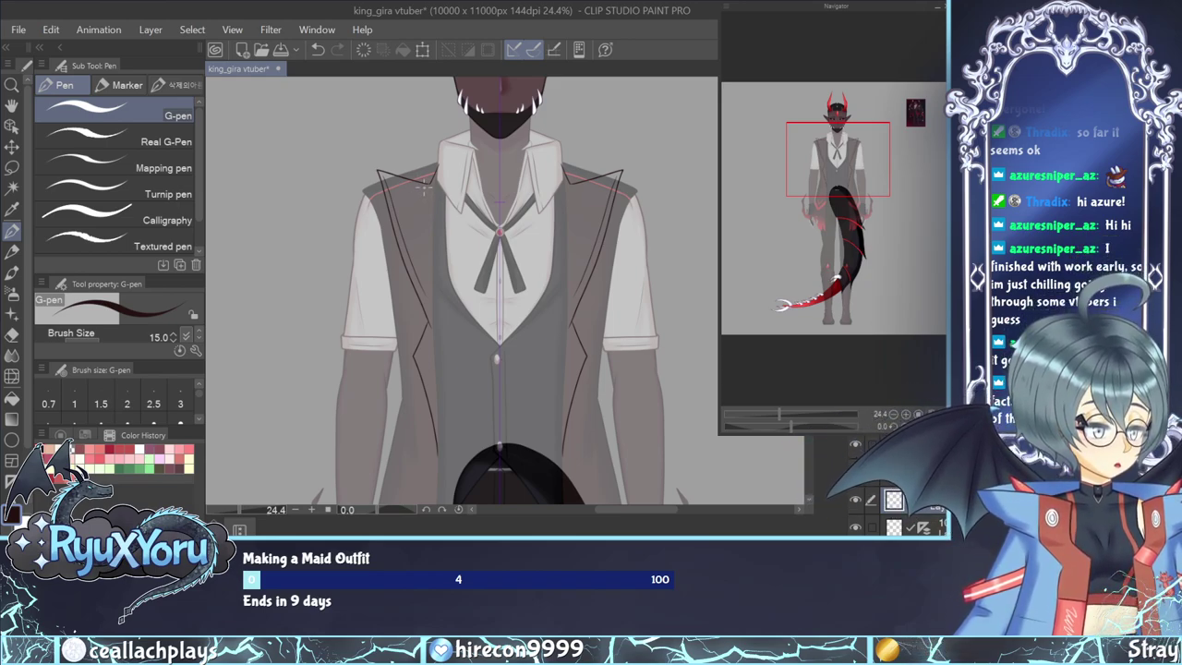
Draw mirrored nested angular, diamond-like motifs inside the upper lapels just below the shoulders.
{"action": "left_click_drag", "start_coordinate": [425, 190], "coordinate": [425, 227]}
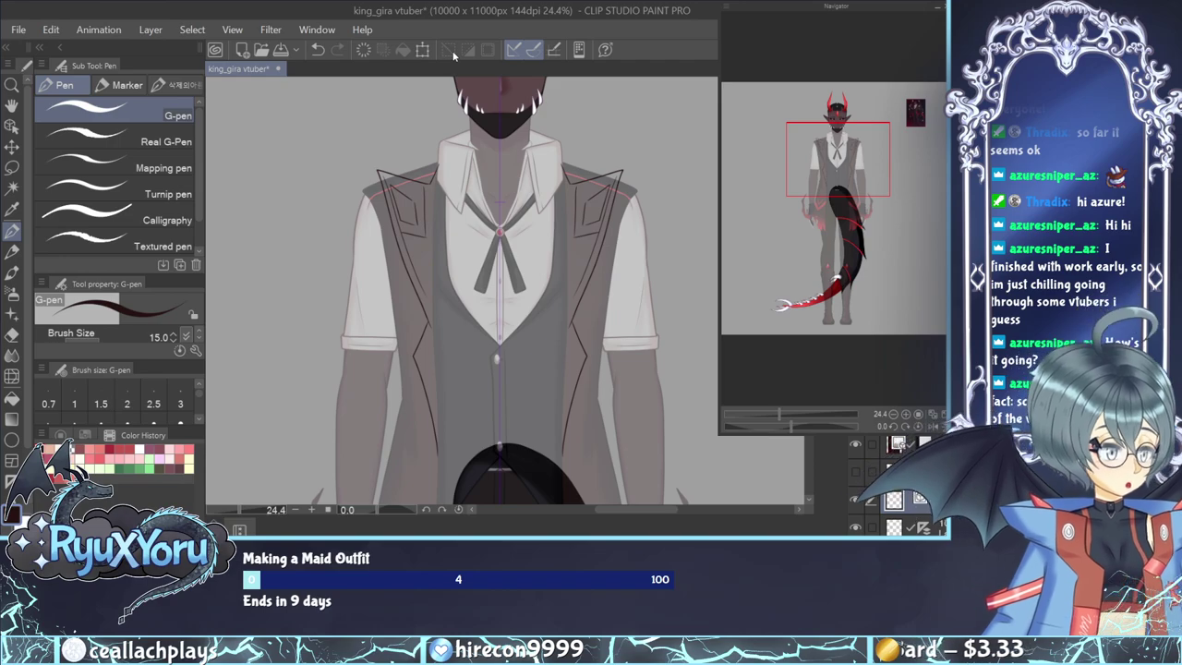
{"action": "scroll", "coordinate": [461, 189], "scroll_direction": "up", "scroll_amount": 1}
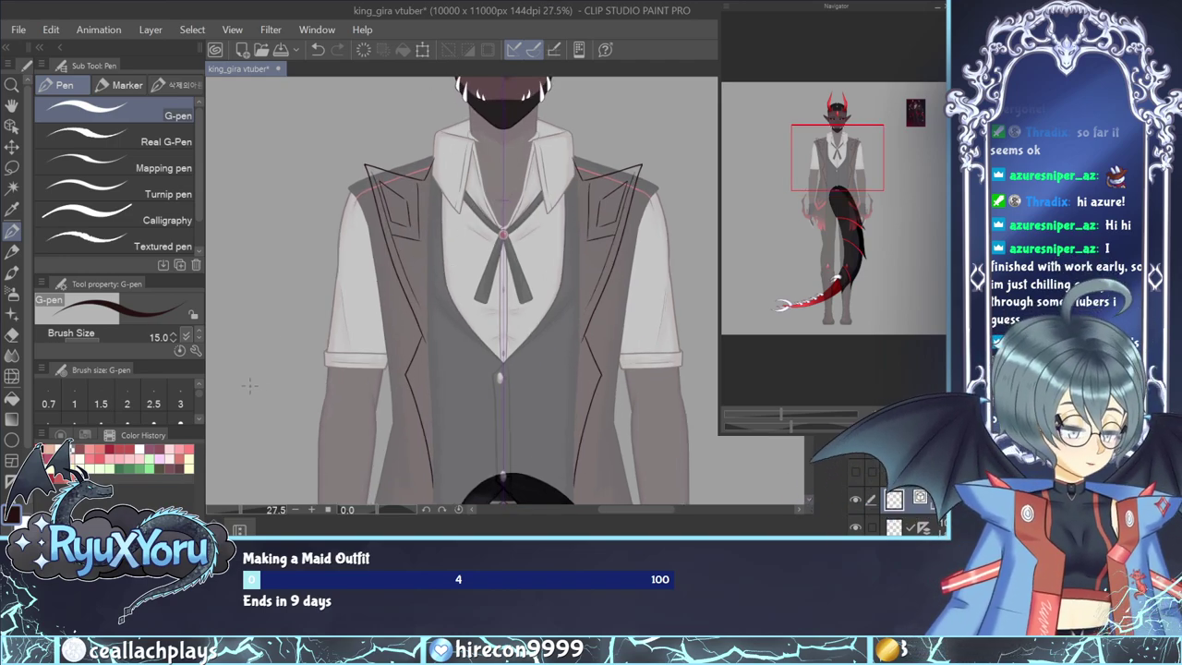
{"action": "scroll", "coordinate": [397, 222], "scroll_direction": "up", "scroll_amount": 3}
{"action": "scroll", "coordinate": [406, 226], "scroll_direction": "up", "scroll_amount": 4}
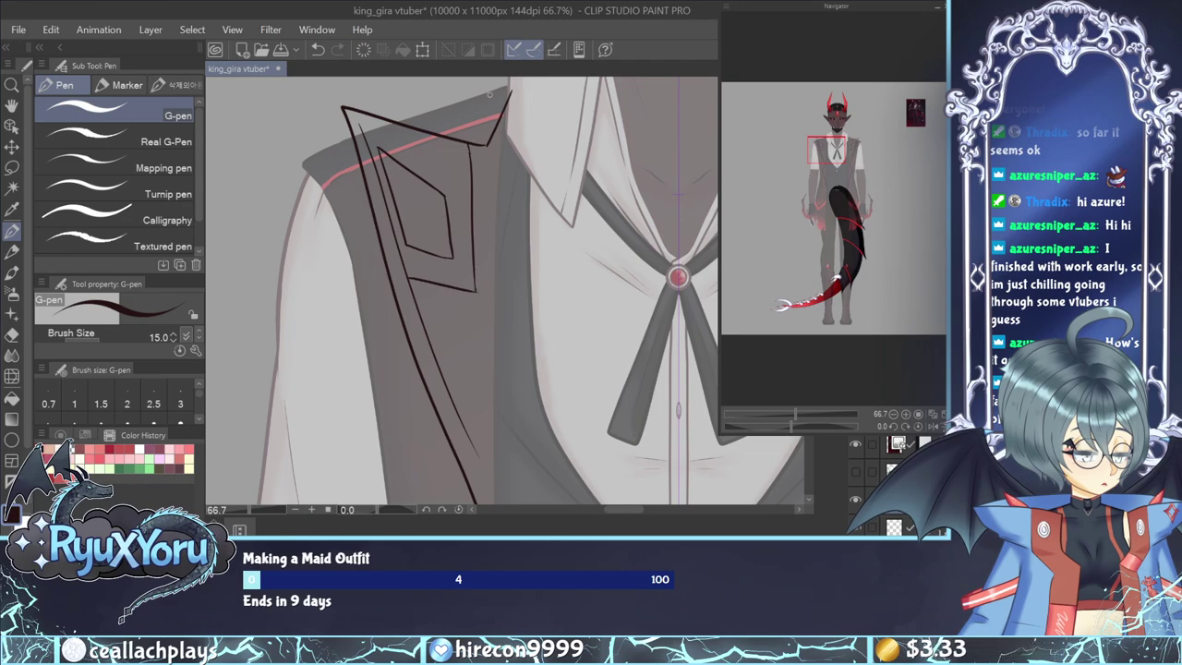
{"action": "key", "text": "c"}
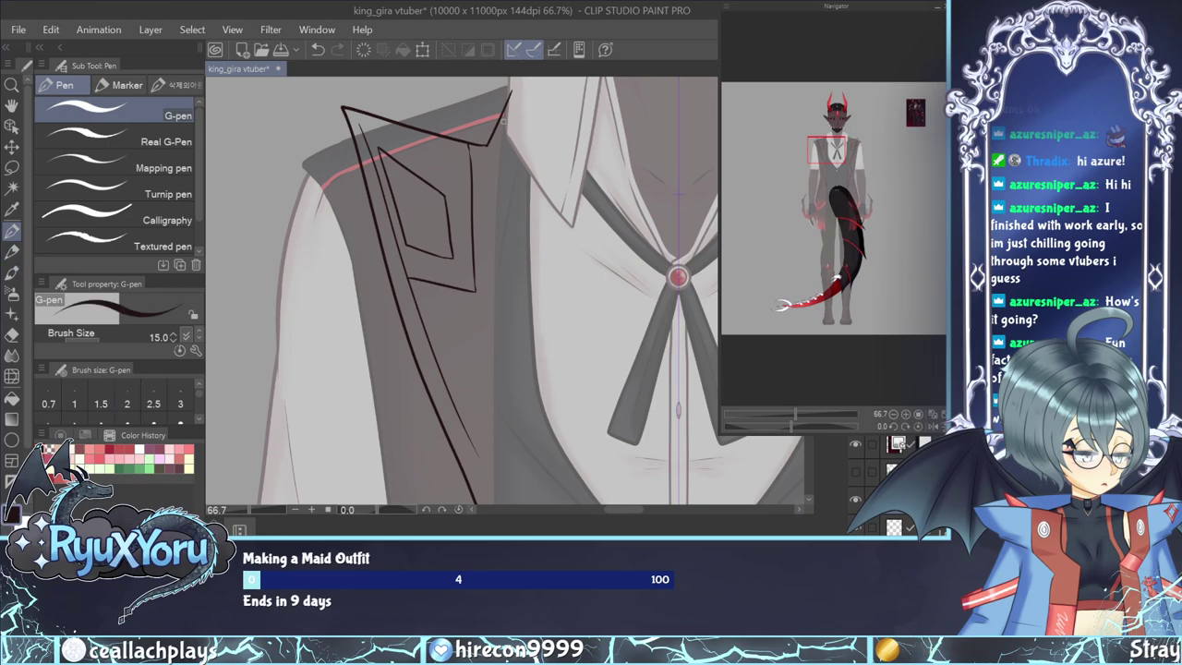
{"action": "left_click", "coordinate": [584, 50]}
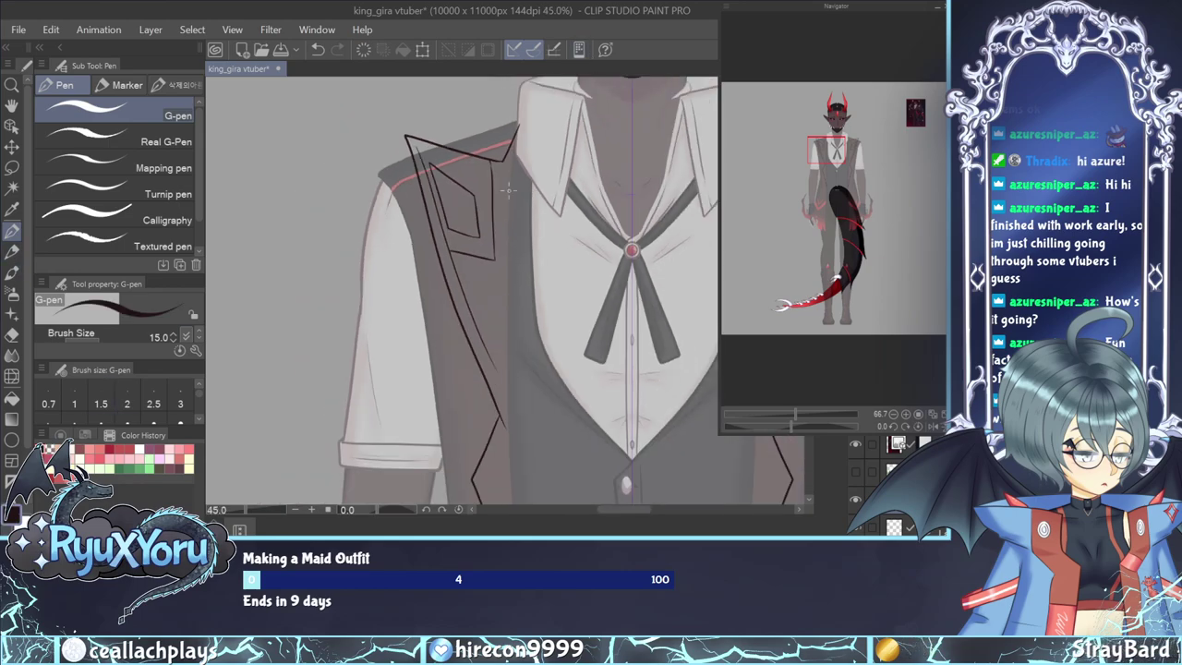
Draw mirrored inner contour lines parallel to the lower lapel edges, redoing the first stroke and undoing the small triangle at the notch.
{"action": "scroll", "coordinate": [517, 231], "scroll_direction": "up", "scroll_amount": 1}
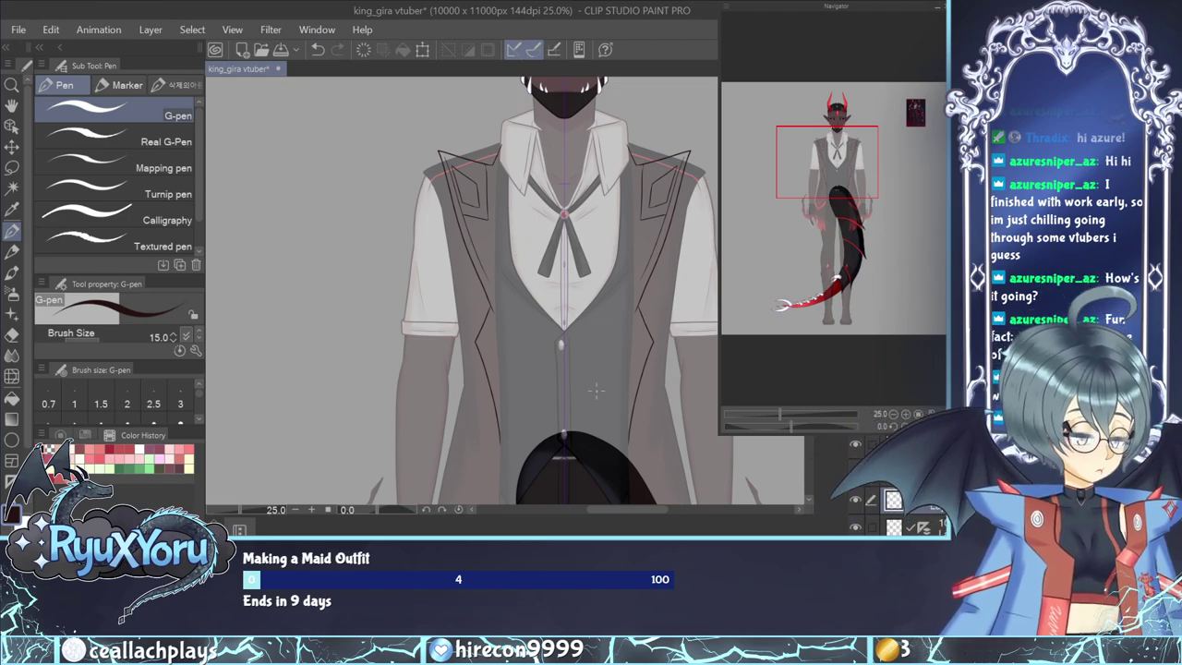
{"action": "scroll", "coordinate": [596, 390], "scroll_direction": "up", "scroll_amount": 3}
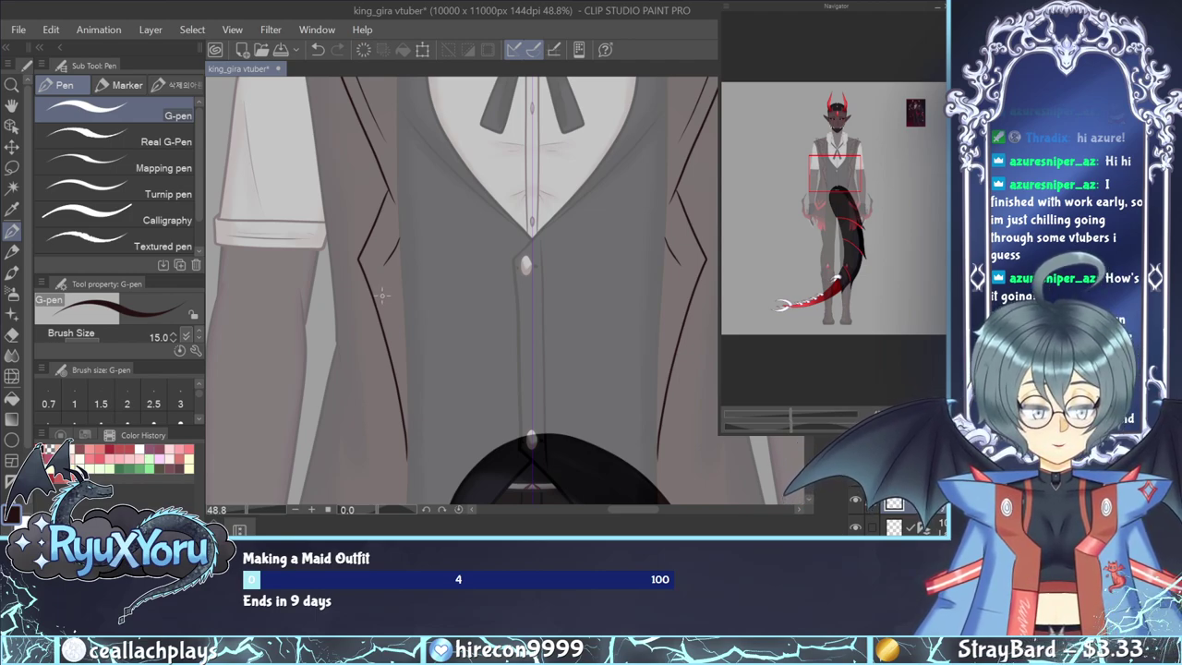
{"action": "left_click_drag", "start_coordinate": [383, 268], "coordinate": [405, 411]}
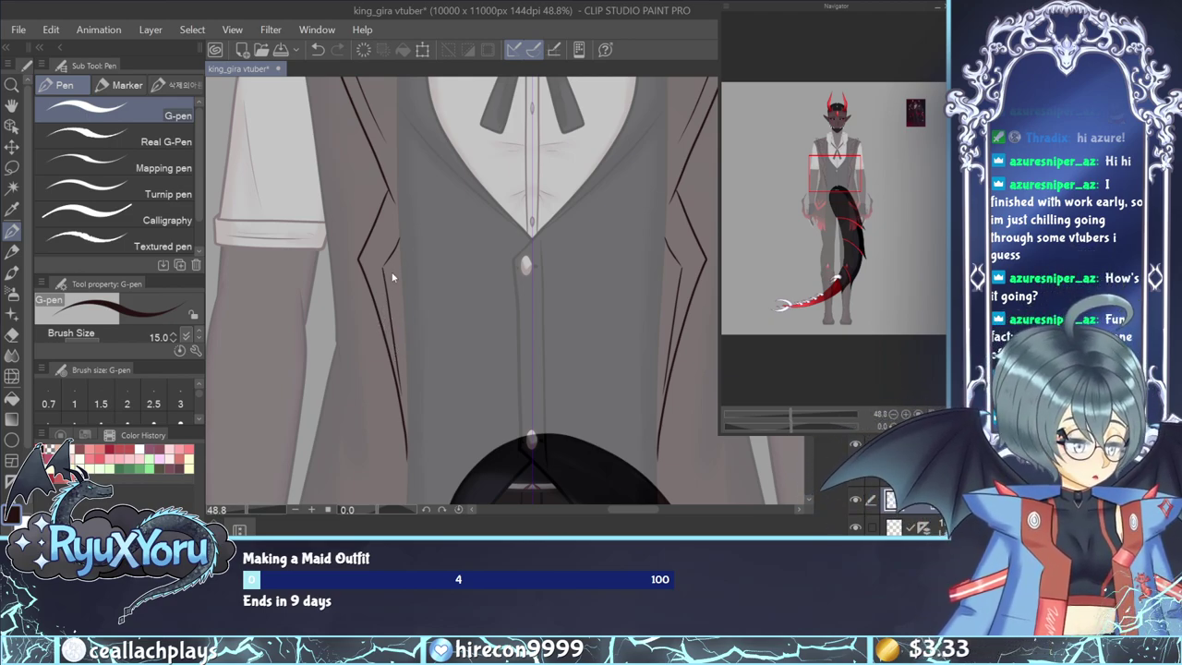
{"action": "key", "text": "ctrl+z"}
{"action": "left_click_drag", "start_coordinate": [378, 272], "coordinate": [412, 432]}
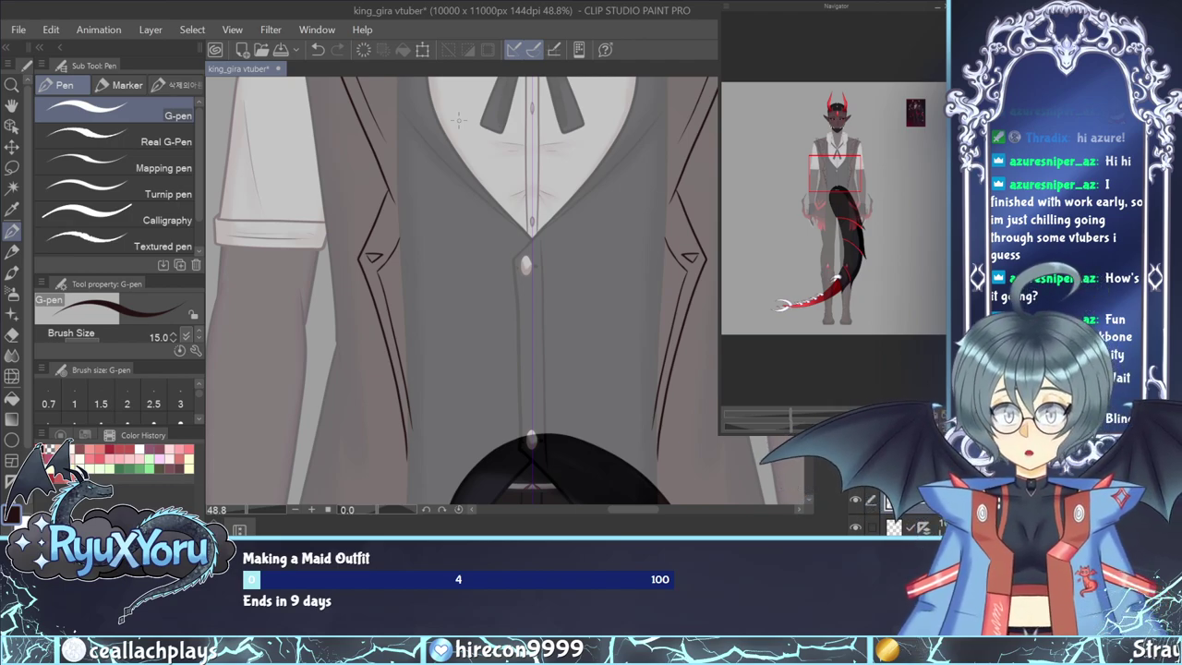
{"action": "key", "text": "ctrl+z"}
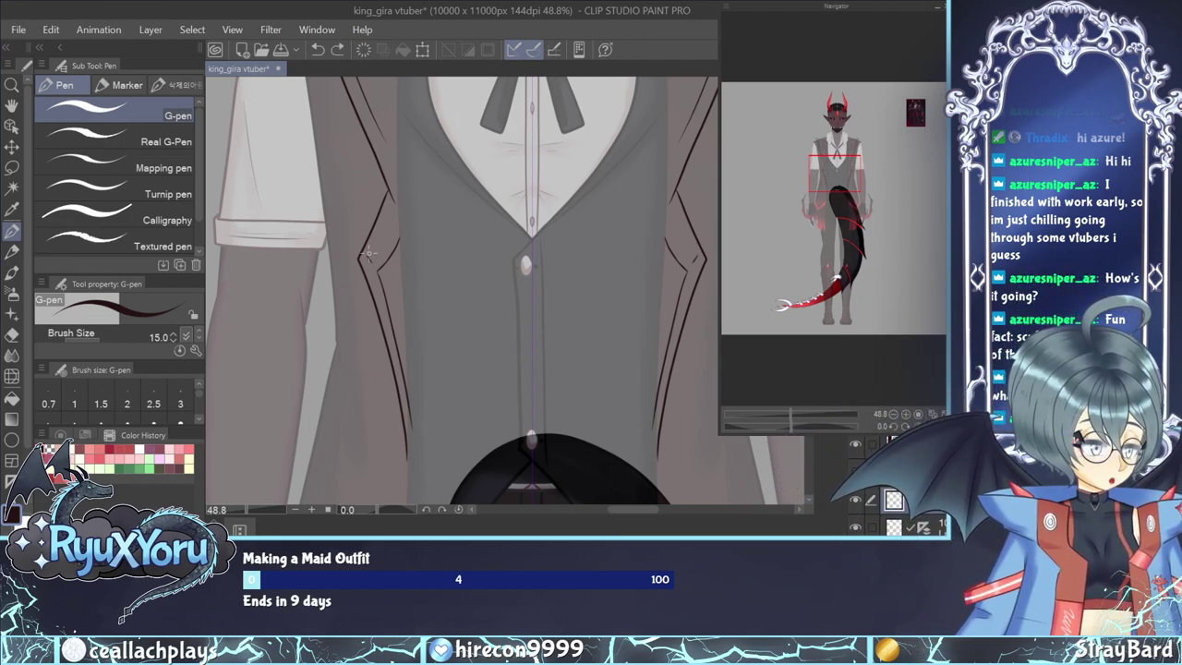
Draw mirrored small triangle motifs inside the side notches of the lower lapels.
{"action": "left_click_drag", "start_coordinate": [366, 255], "coordinate": [380, 254]}
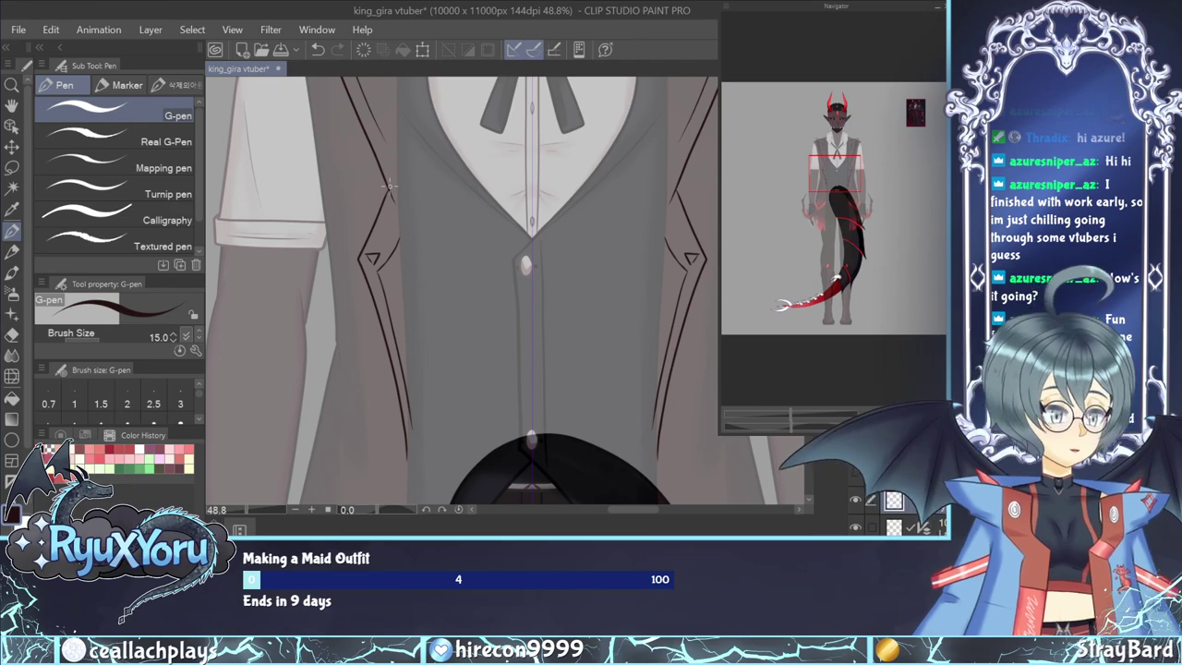
{"action": "scroll", "coordinate": [389, 184], "scroll_direction": "down", "scroll_amount": 6}
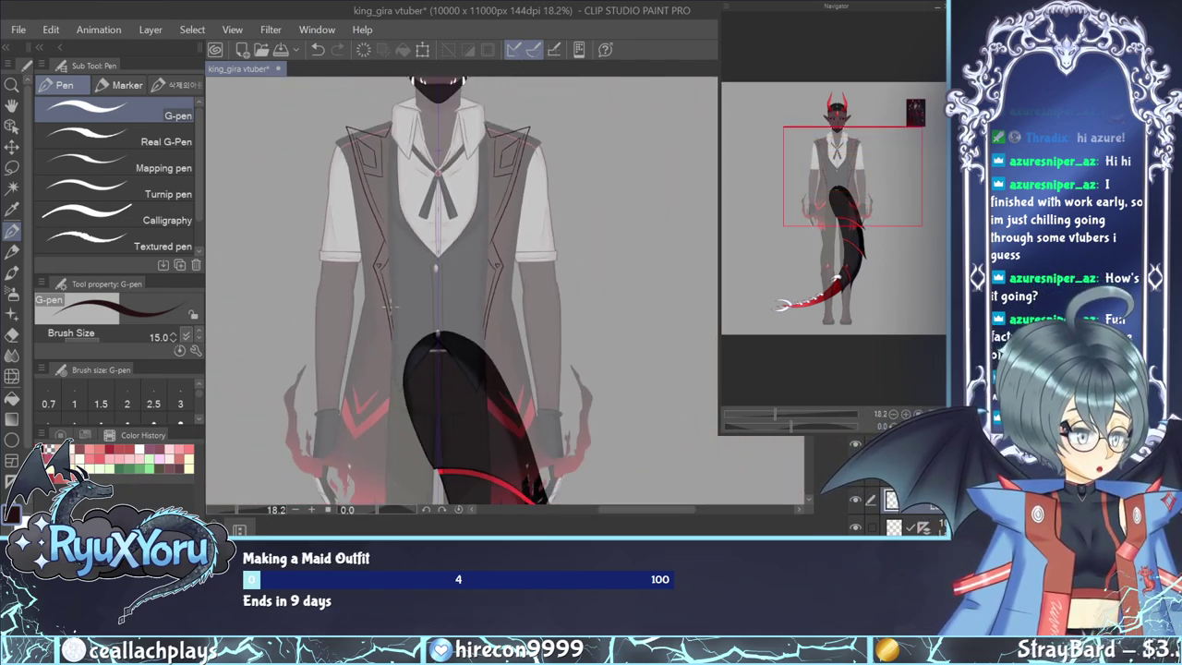
{"action": "scroll", "coordinate": [400, 289], "scroll_direction": "up", "scroll_amount": 6}
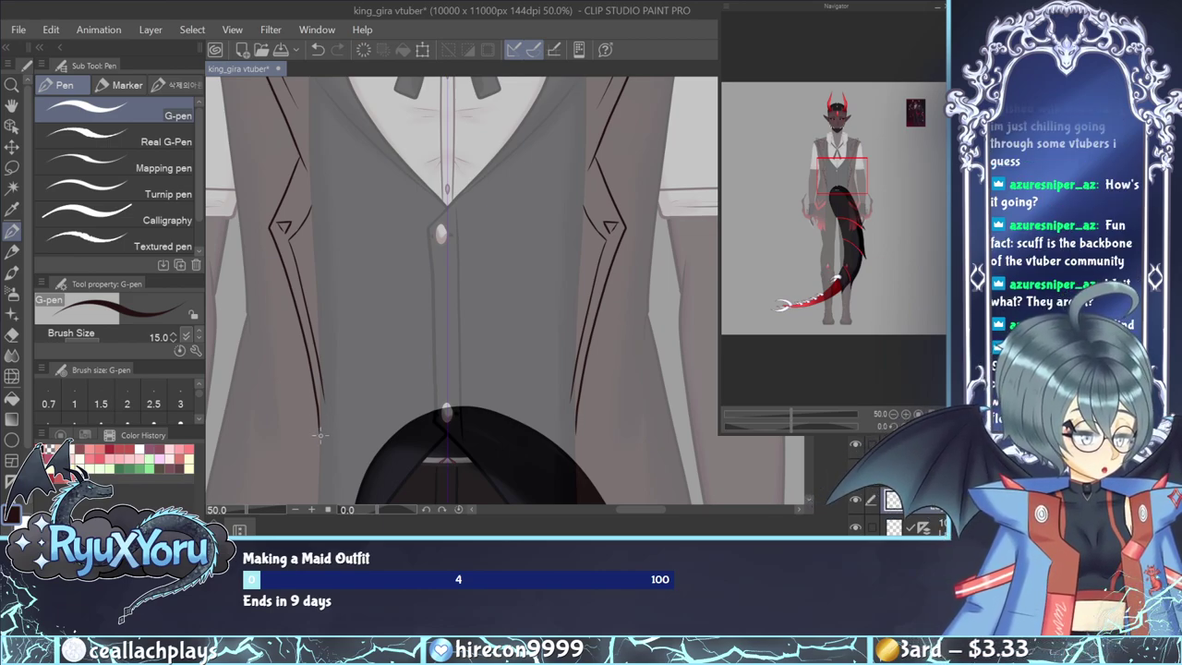
Draw mirrored, nearly vertical inner lapel edges from the lower lapel tips up along the vest to the shirt collar.
{"action": "left_click_drag", "start_coordinate": [319, 436], "coordinate": [316, 87]}
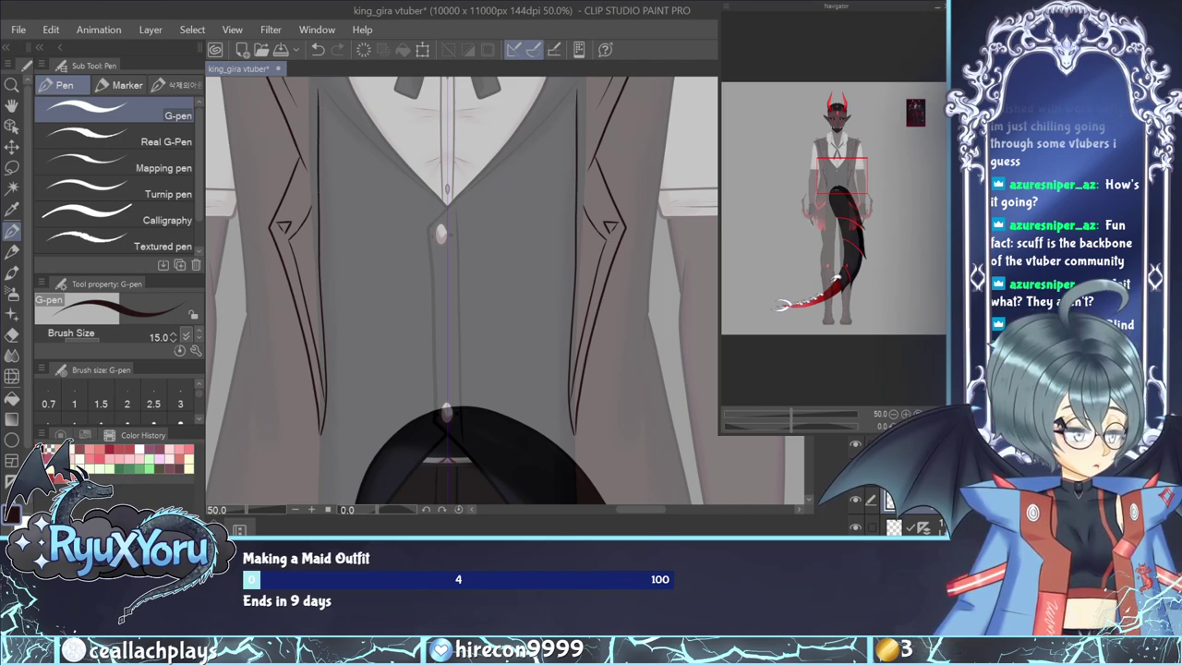
{"action": "scroll", "coordinate": [461, 291], "scroll_direction": "up", "scroll_amount": 5}
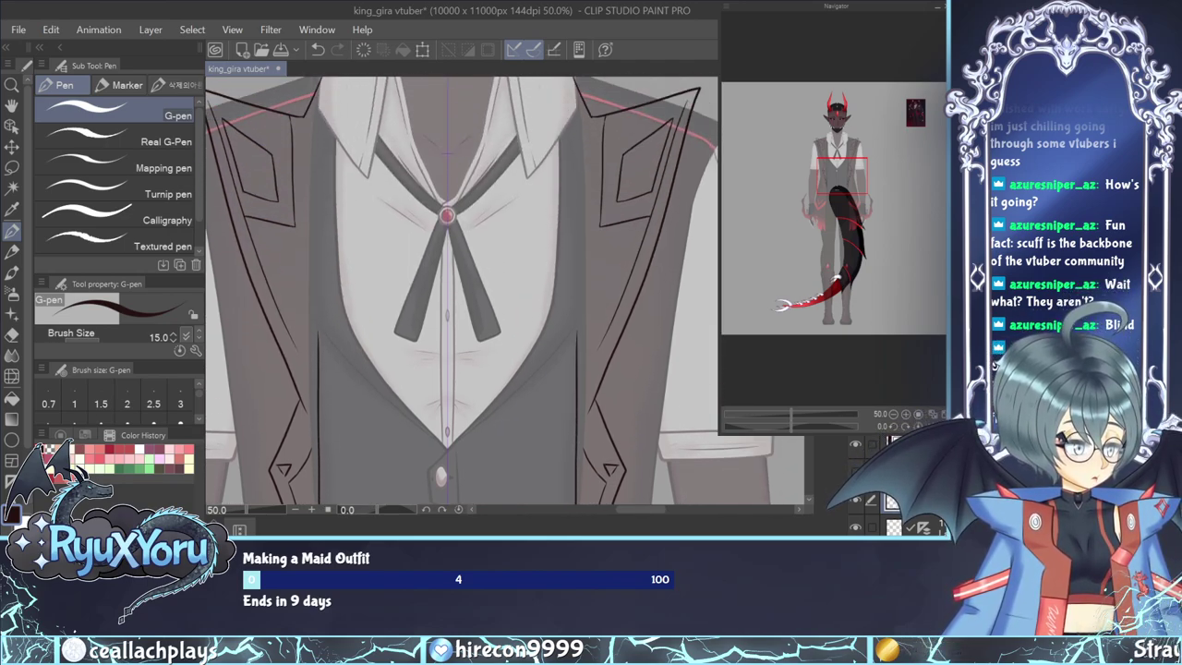
{"action": "scroll", "coordinate": [461, 291], "scroll_direction": "down", "scroll_amount": 1}
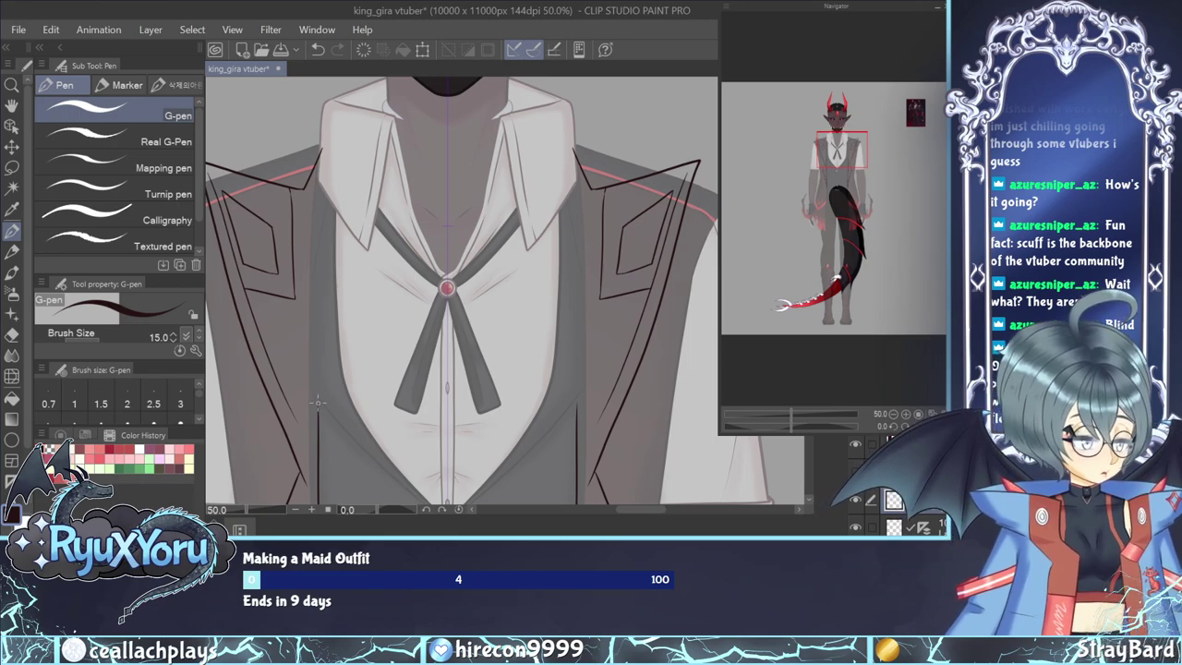
{"action": "mouse_move", "coordinate": [319, 404]}
{"action": "left_mouse_down"}
{"action": "mouse_move", "coordinate": [328, 138]}
{"action": "mouse_move", "coordinate": [325, 150]}
{"action": "left_mouse_up"}
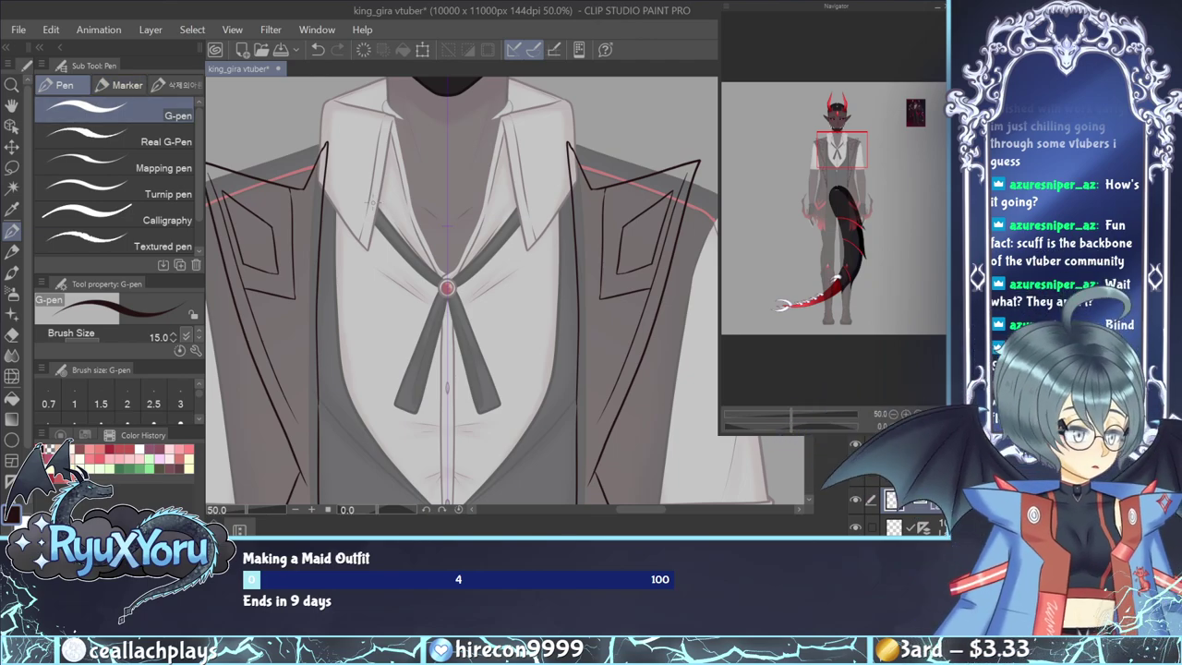
{"action": "scroll", "coordinate": [363, 164], "scroll_direction": "down", "scroll_amount": 4}
{"action": "scroll", "coordinate": [363, 163], "scroll_direction": "down", "scroll_amount": 1}
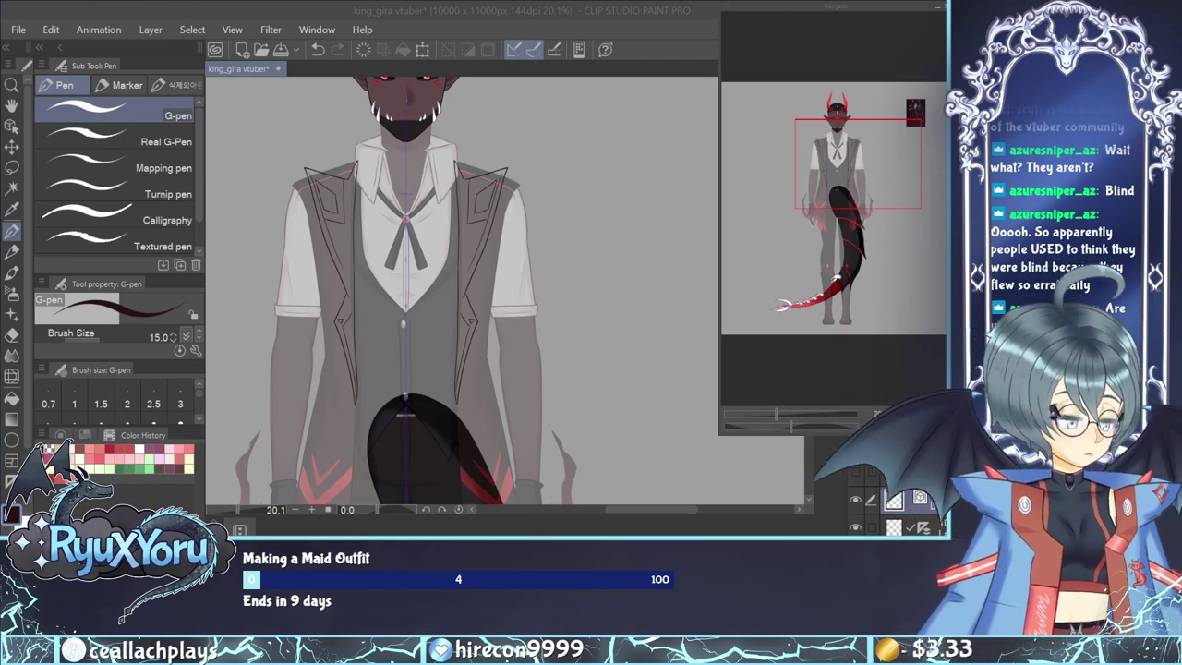
Select the empty layer beneath the lapel line art and save the file.
{"action": "left_click", "coordinate": [382, 364]}
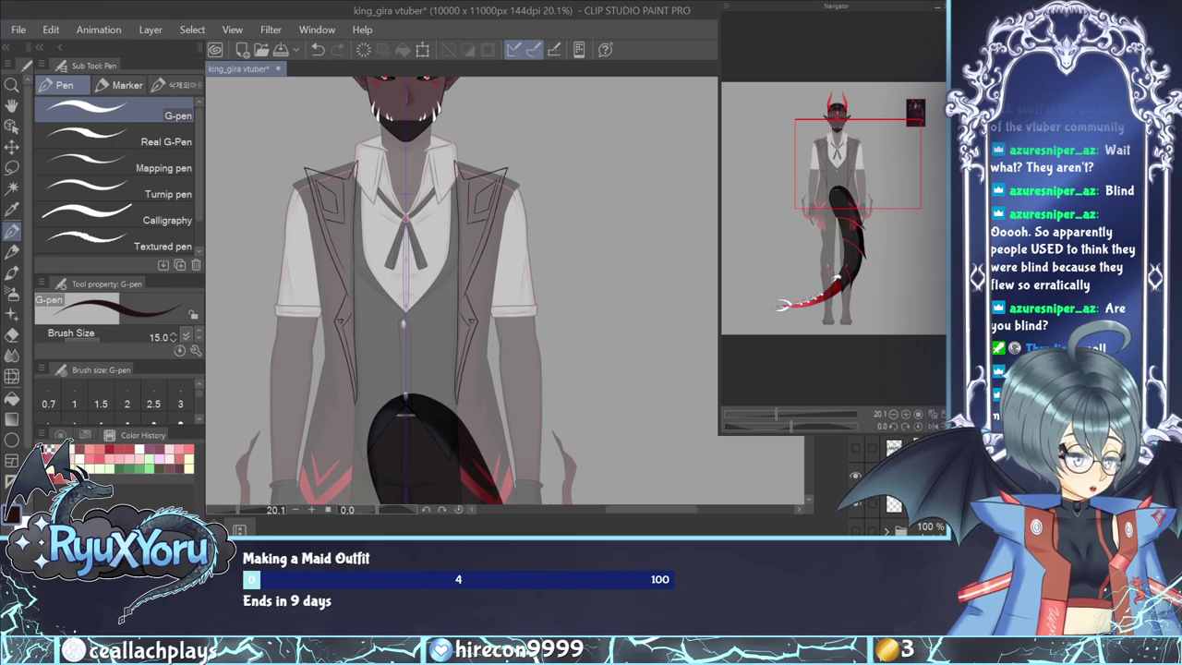
{"action": "left_click", "coordinate": [894, 504]}
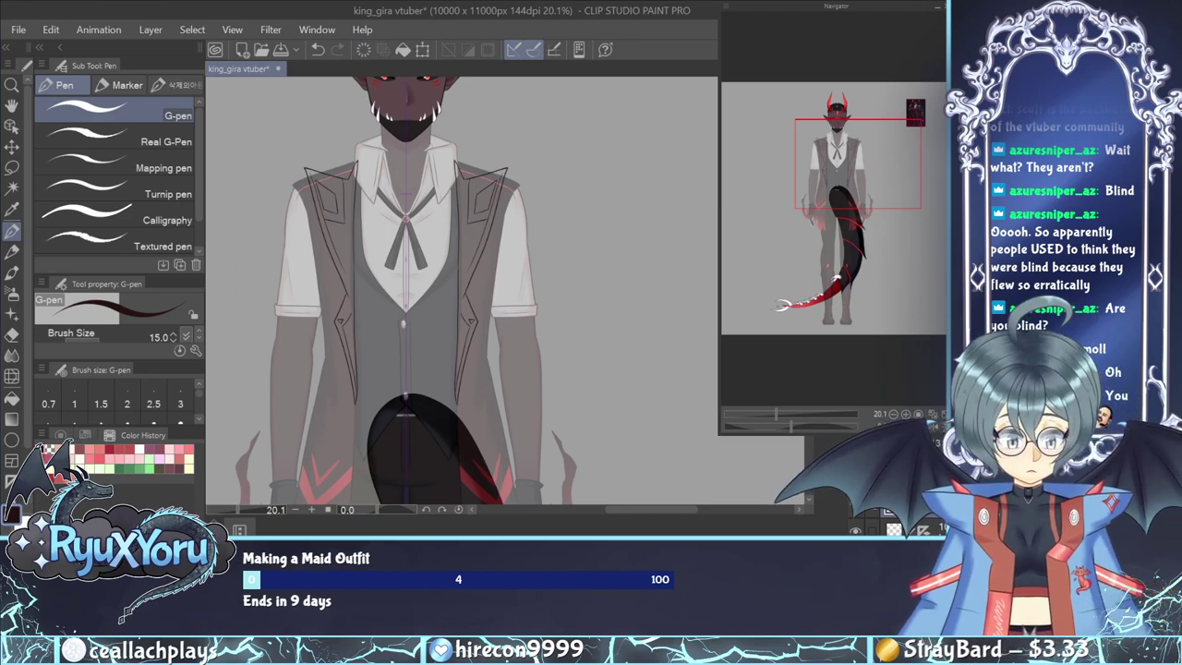
{"action": "key", "text": "ctrl+s"}
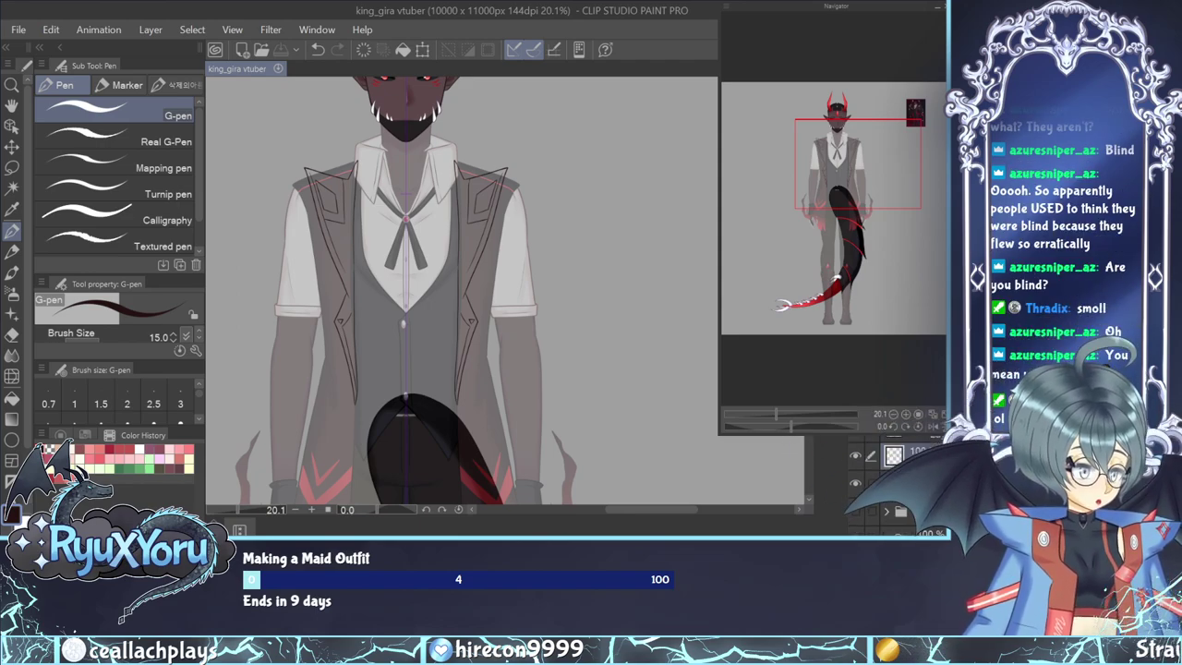
Reveal the original outfit beneath the pale overlay, sample the coat's dark color with the Eyedropper, and restore the overlay.
{"action": "left_click", "coordinate": [910, 519]}
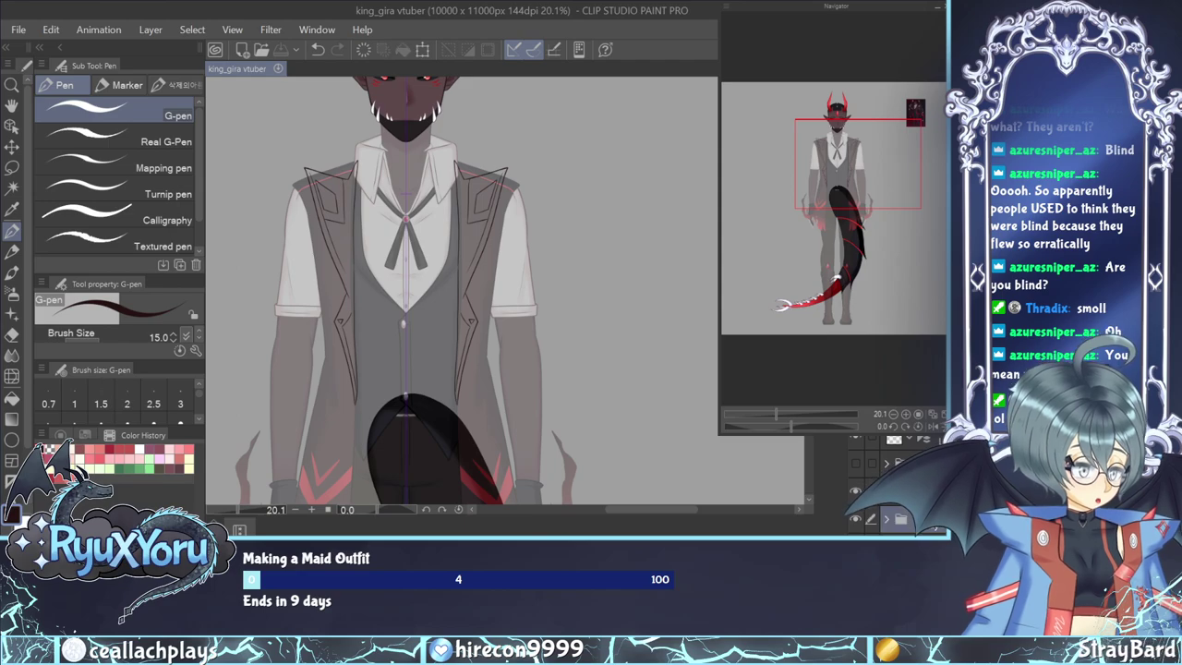
{"action": "key", "text": "ctrl+z"}
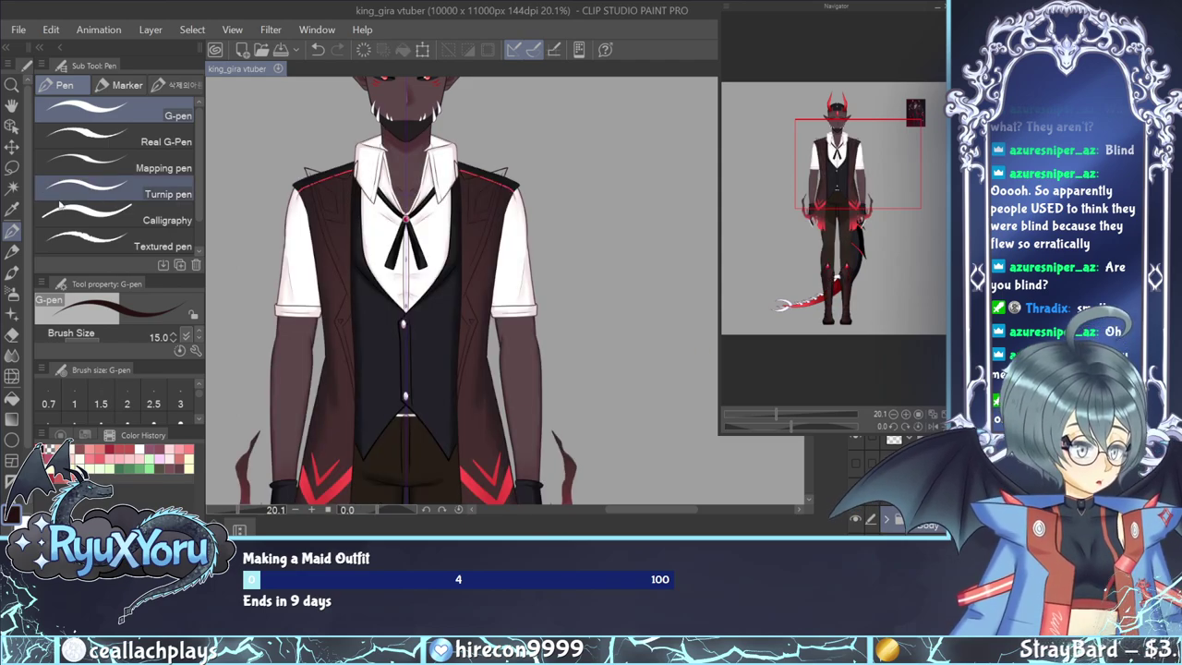
{"action": "left_click", "coordinate": [13, 209]}
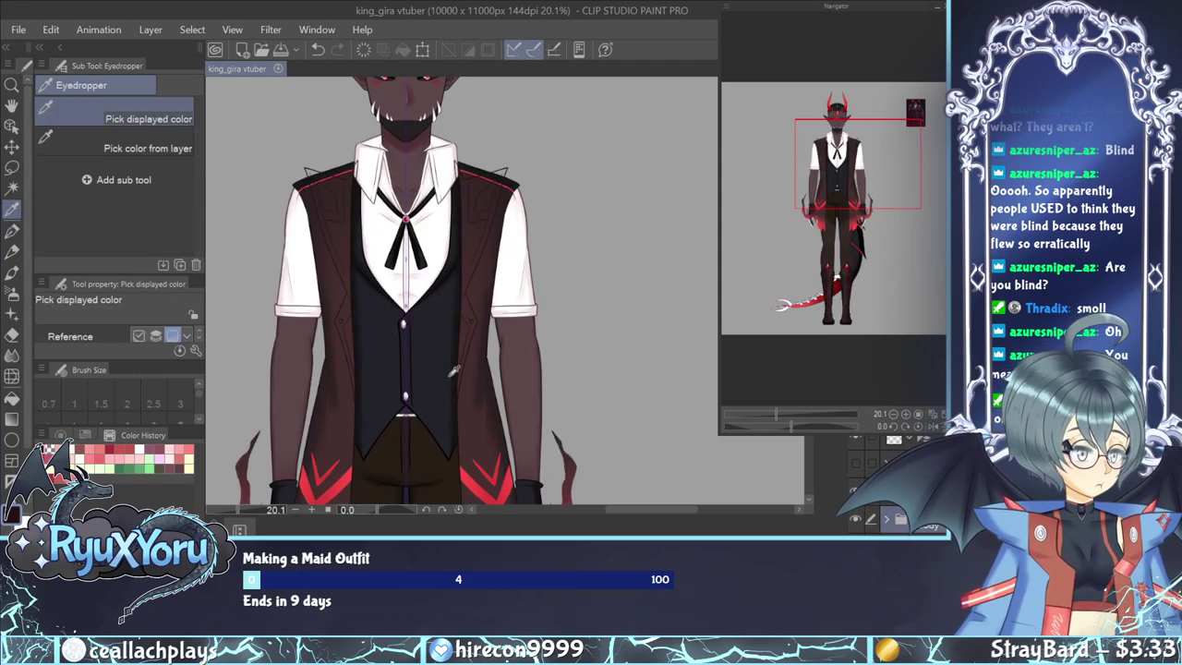
{"action": "left_click", "coordinate": [468, 420]}
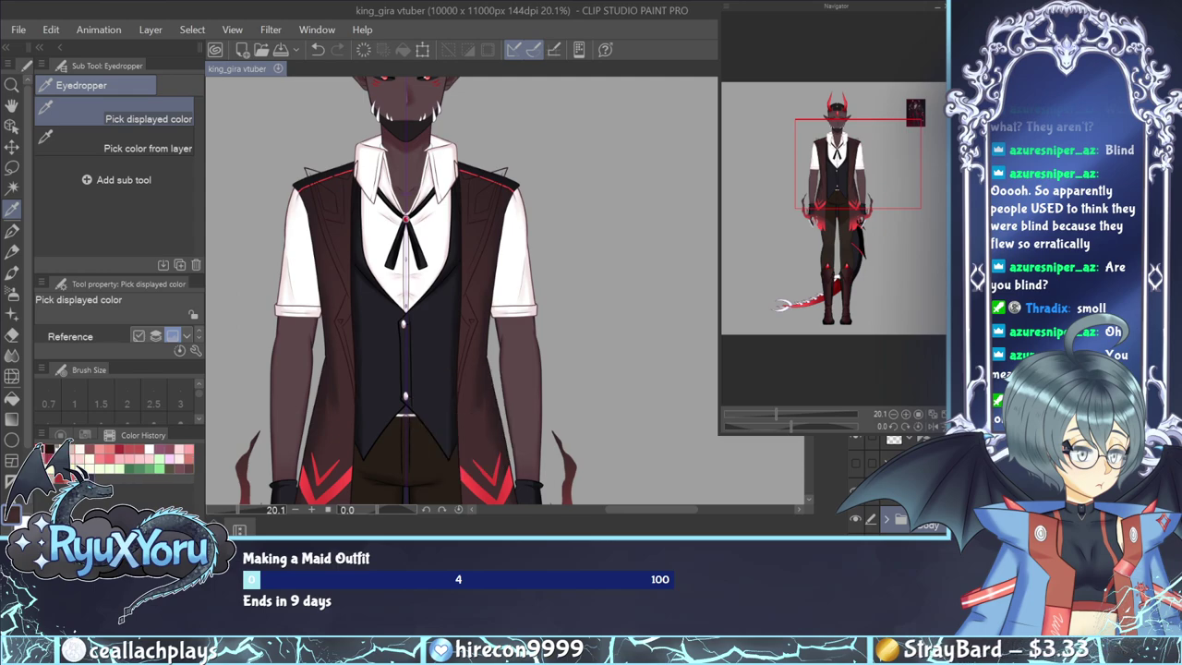
{"action": "key", "text": "ctrl+y"}
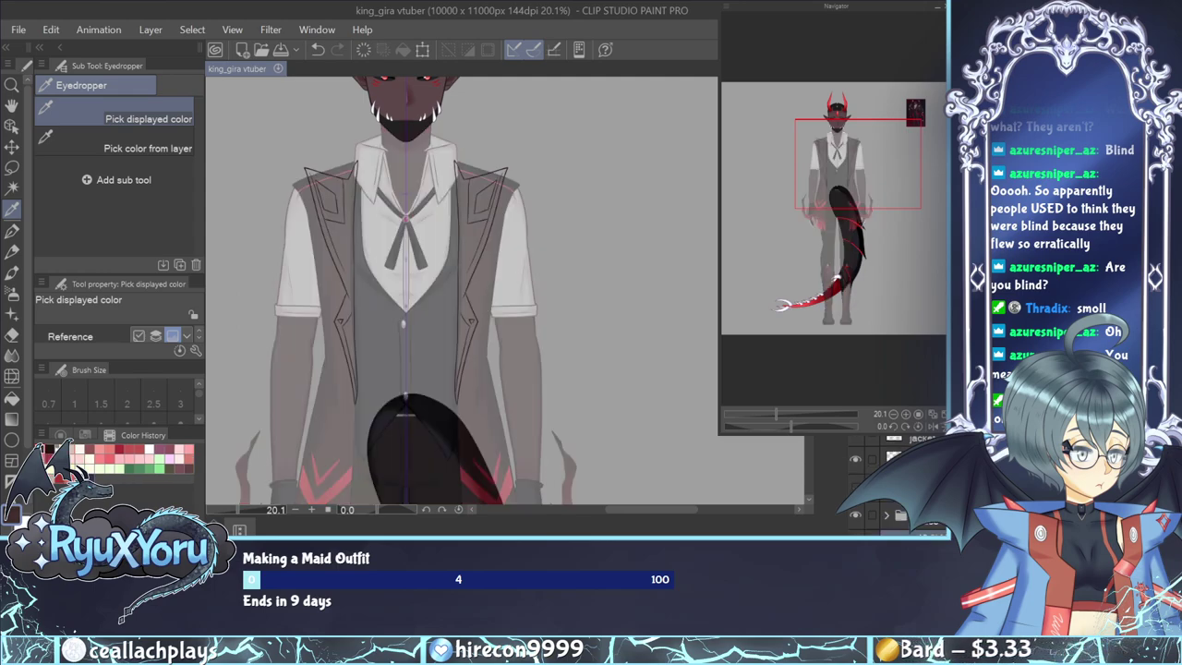
Extend the upper and lower inner contour lines with the G-pen to meet the vertical lapel edges, closing the small notch triangle.
{"action": "scroll", "coordinate": [366, 418], "scroll_direction": "up", "scroll_amount": 3}
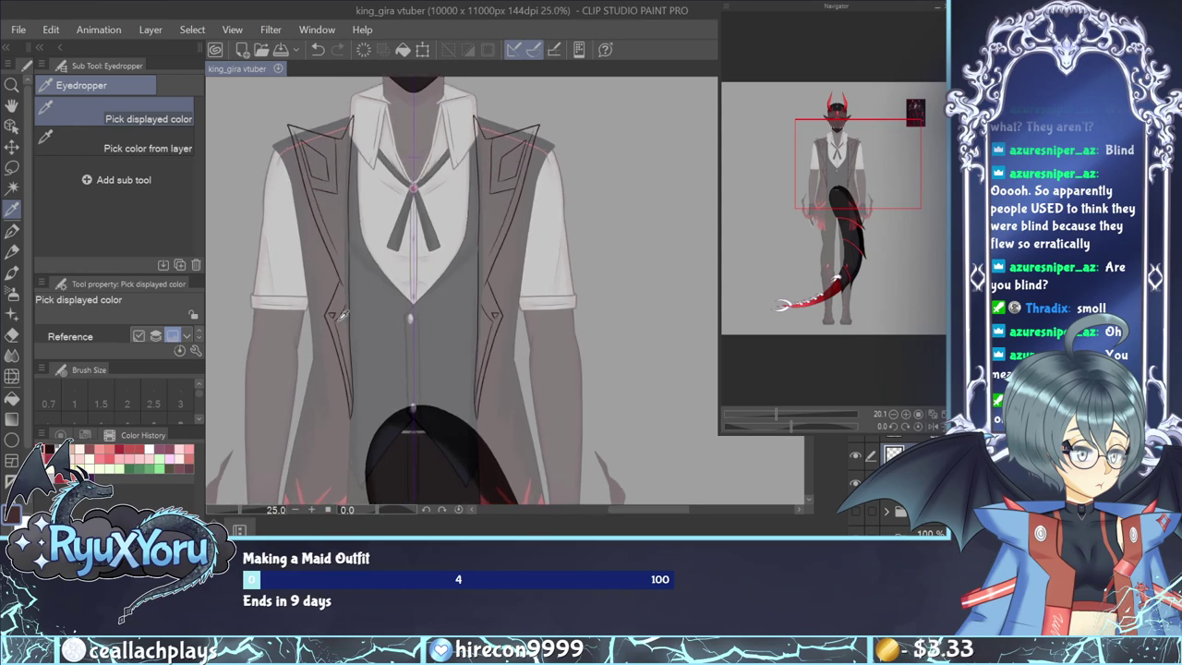
{"action": "scroll", "coordinate": [368, 425], "scroll_direction": "up", "scroll_amount": 2}
{"action": "scroll", "coordinate": [367, 426], "scroll_direction": "down", "scroll_amount": 2}
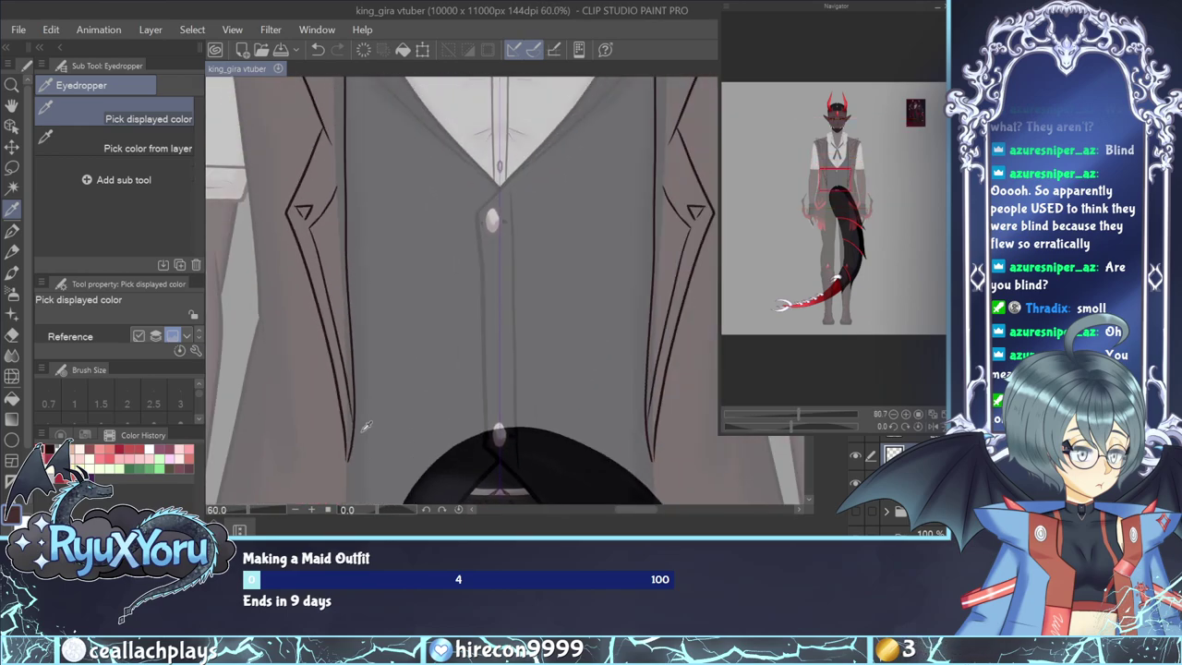
{"action": "scroll", "coordinate": [345, 183], "scroll_direction": "up", "scroll_amount": 1}
{"action": "scroll", "coordinate": [343, 185], "scroll_direction": "up", "scroll_amount": 2}
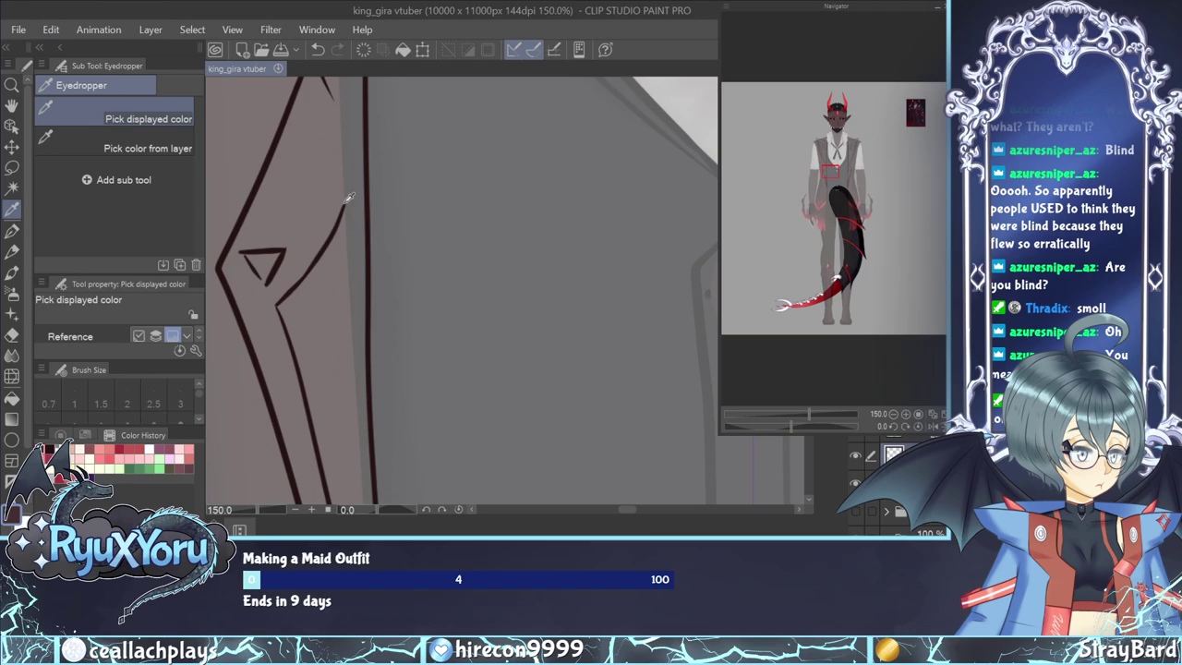
{"action": "key", "text": "alt+]"}
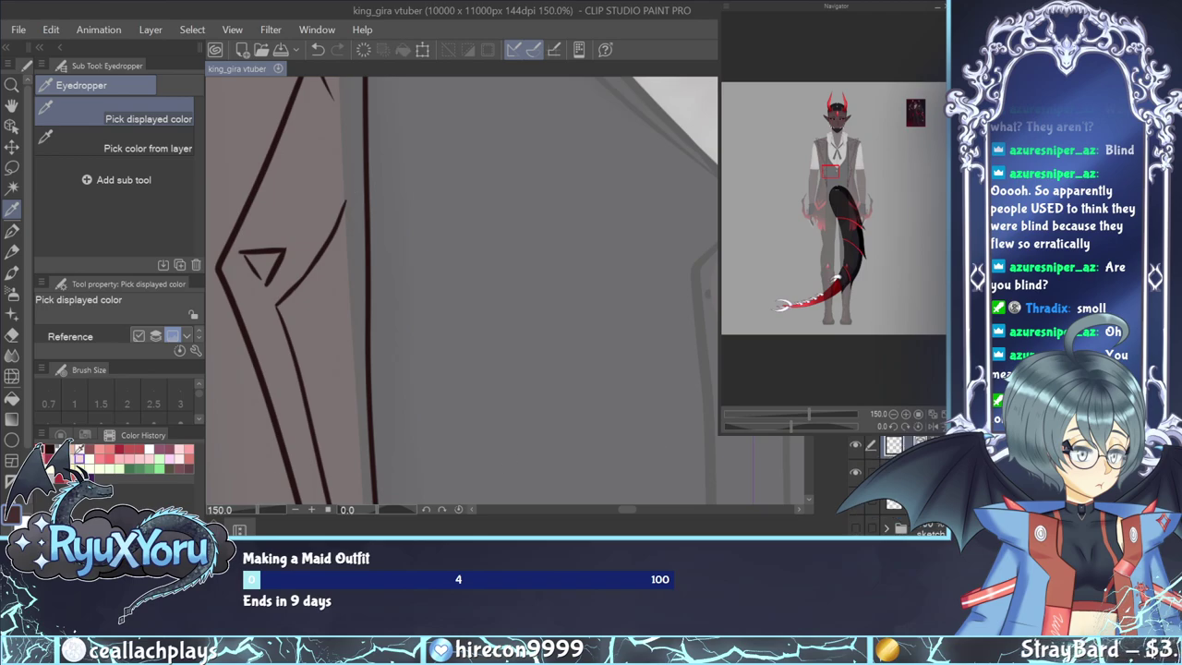
{"action": "key", "text": "p"}
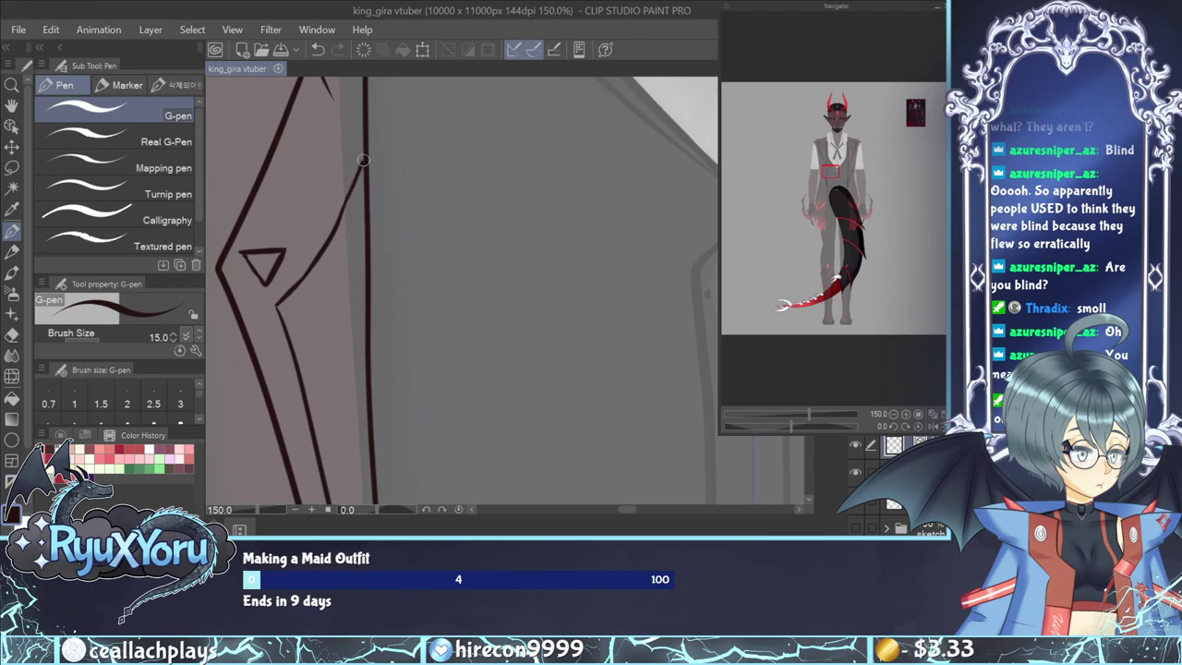
{"action": "scroll", "coordinate": [418, 106], "scroll_direction": "up", "scroll_amount": 6}
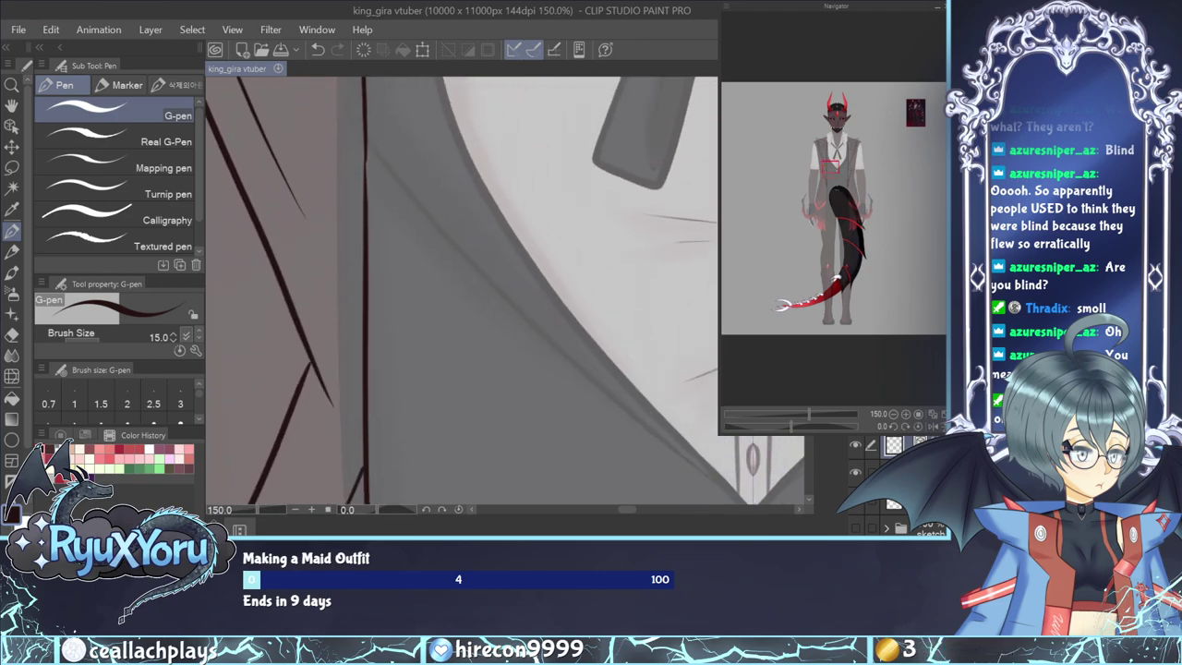
{"action": "scroll", "coordinate": [354, 157], "scroll_direction": "up", "scroll_amount": 5}
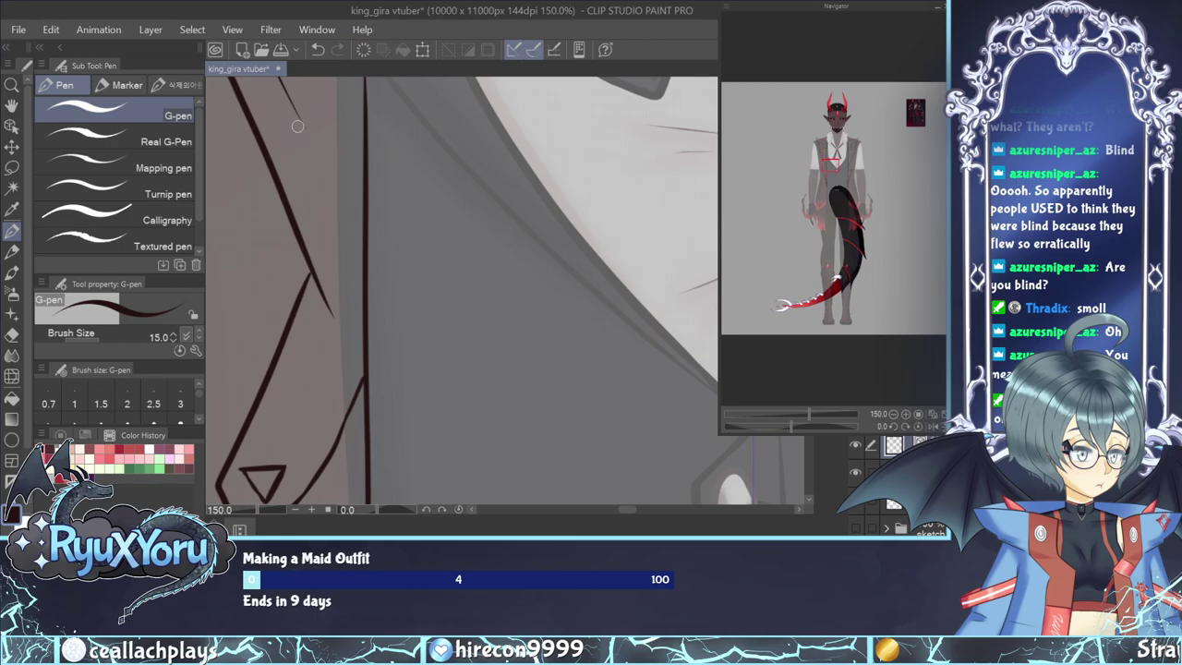
{"action": "left_click_drag", "start_coordinate": [303, 123], "coordinate": [362, 232]}
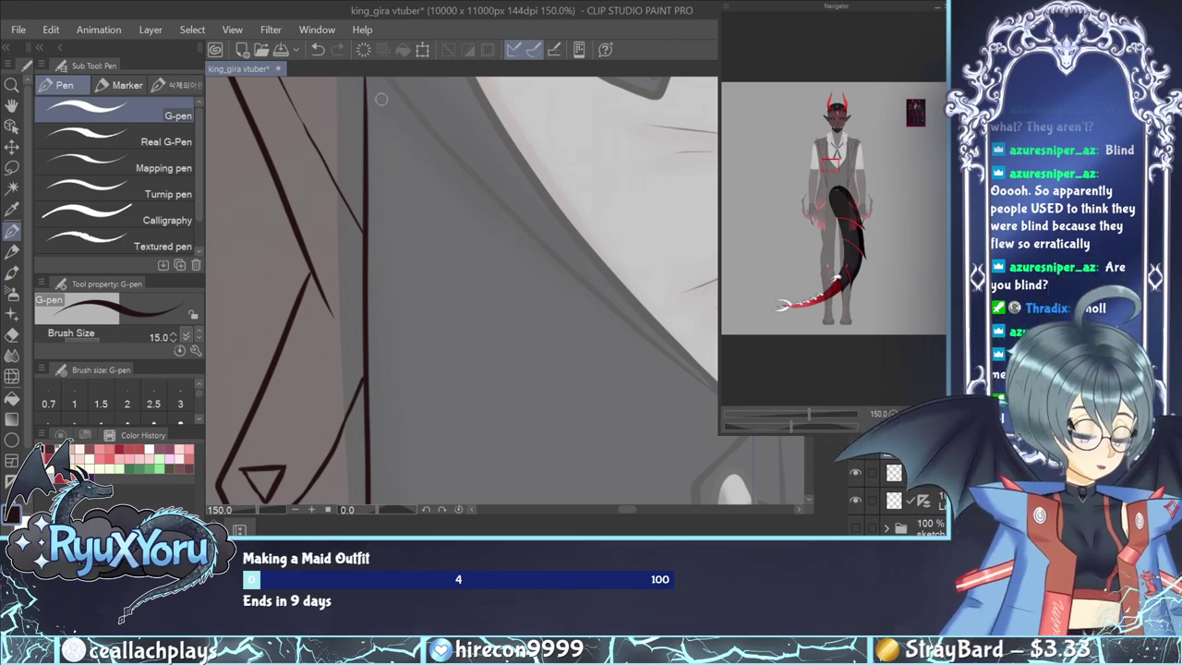
{"action": "scroll", "coordinate": [381, 180], "scroll_direction": "down", "scroll_amount": 2}
{"action": "scroll", "coordinate": [381, 180], "scroll_direction": "down", "scroll_amount": 4}
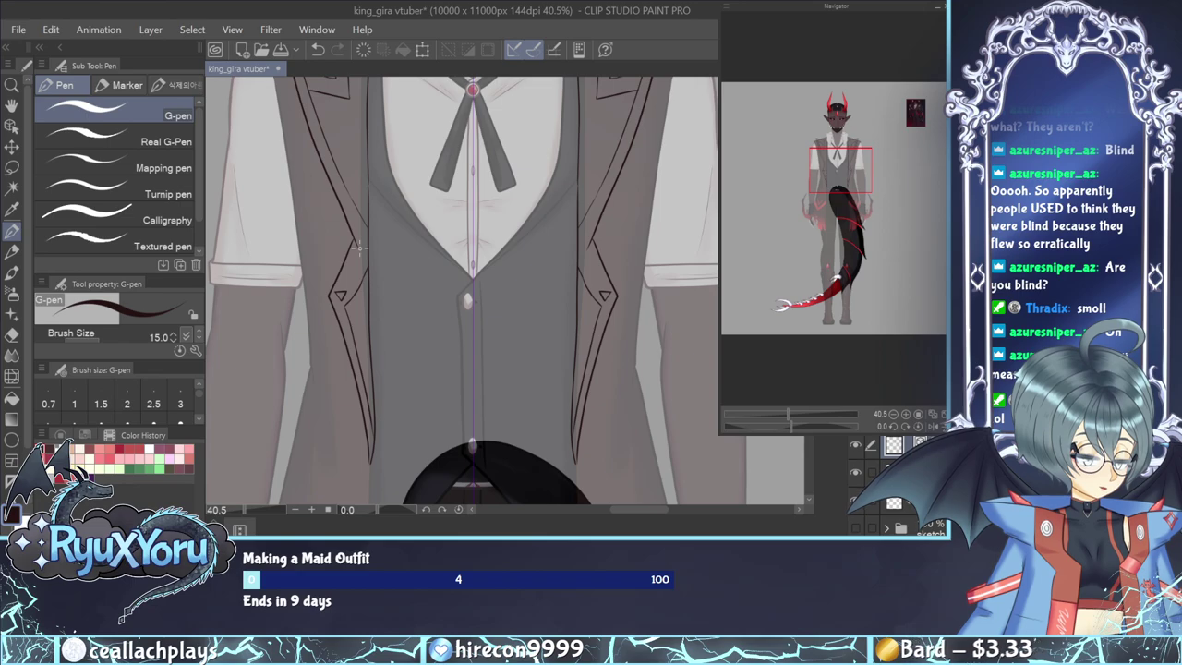
{"action": "scroll", "coordinate": [360, 247], "scroll_direction": "down", "scroll_amount": 2}
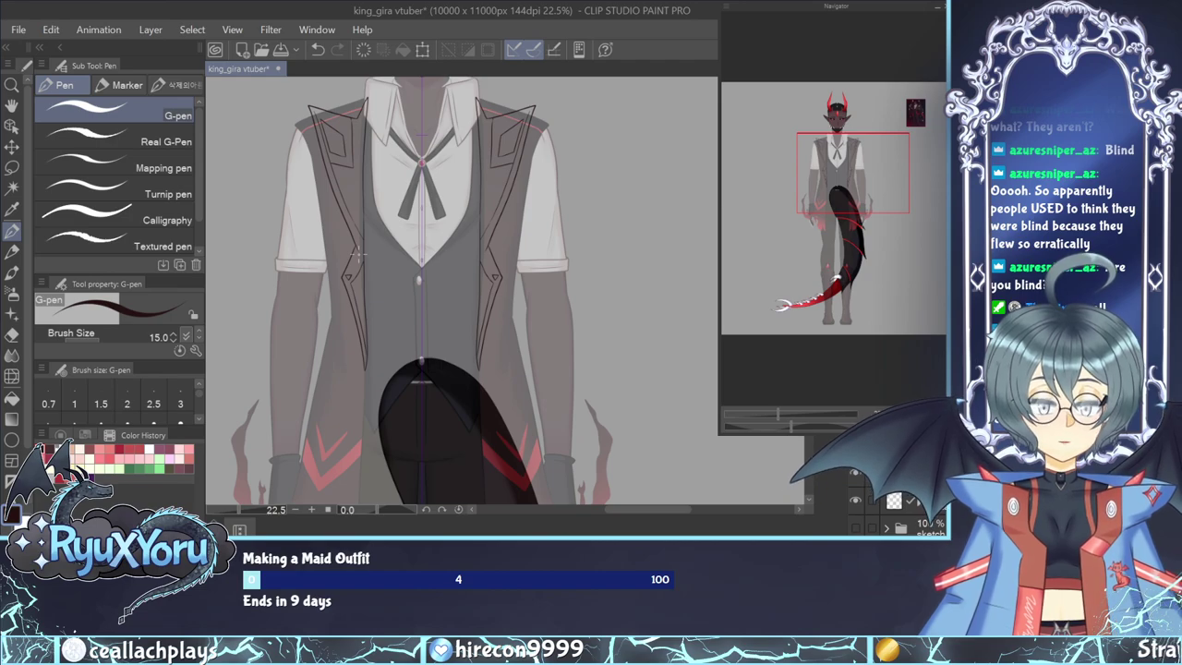
Fill the lower lapel tip with the dark reddish-brown coat color on the layer under the line art.
{"action": "scroll", "coordinate": [358, 253], "scroll_direction": "up", "scroll_amount": 1}
{"action": "scroll", "coordinate": [367, 281], "scroll_direction": "up", "scroll_amount": 4}
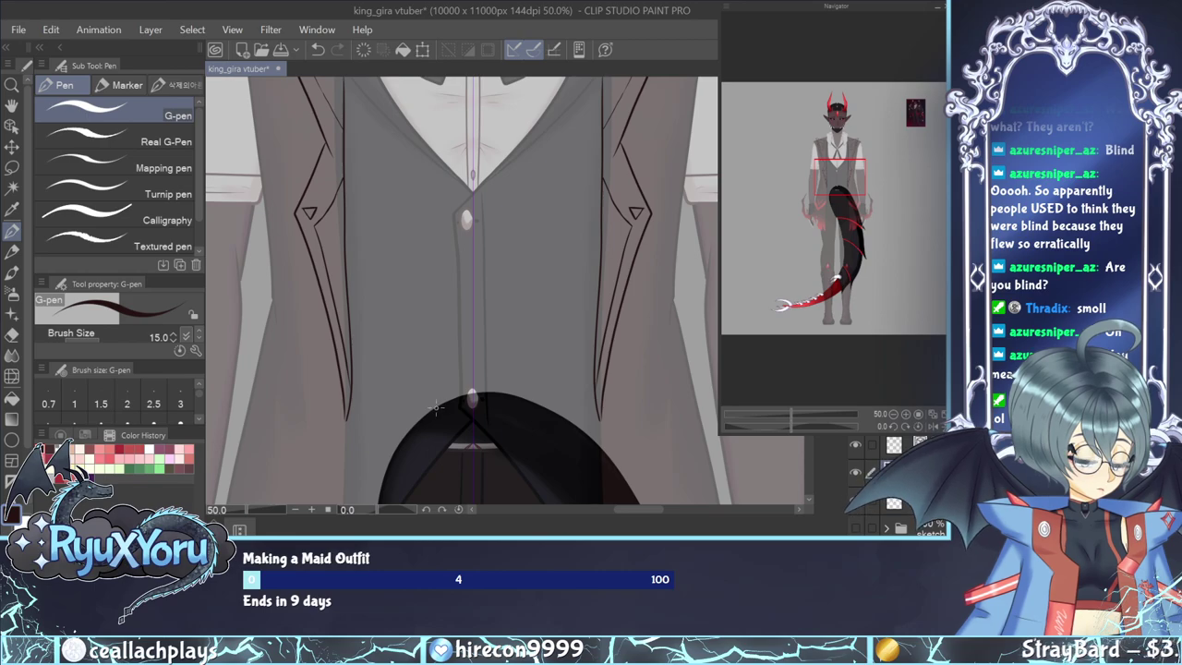
{"action": "scroll", "coordinate": [349, 410], "scroll_direction": "up", "scroll_amount": 5}
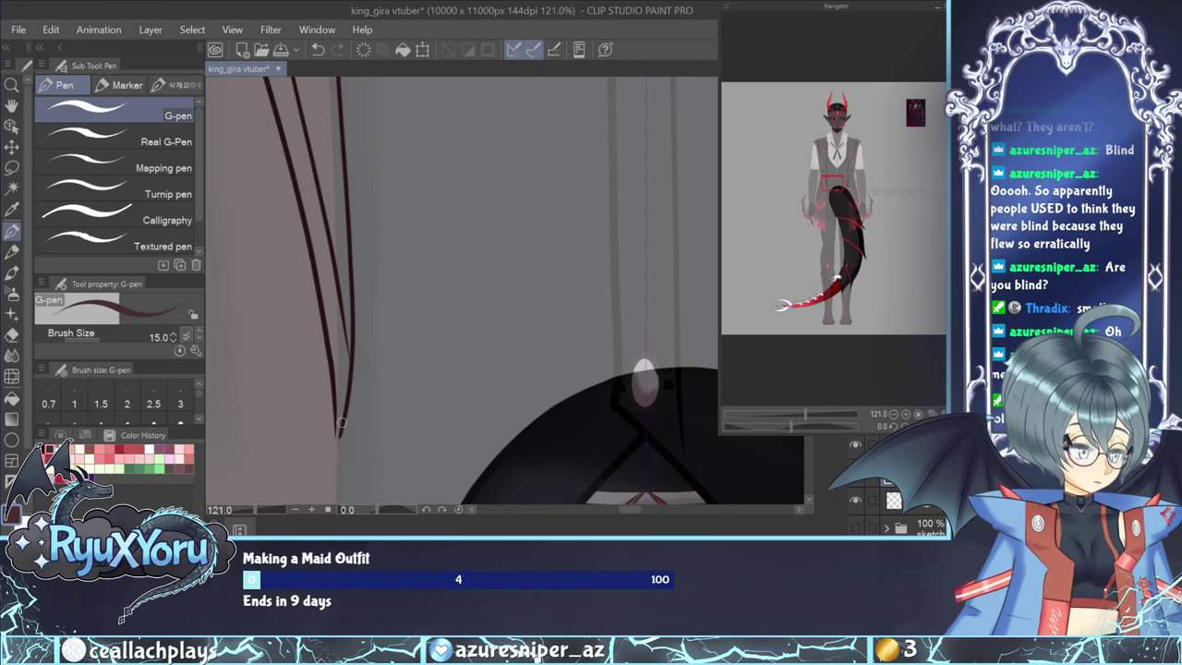
{"action": "mouse_move", "coordinate": [340, 410]}
{"action": "left_mouse_down"}
{"action": "mouse_move", "coordinate": [338, 428]}
{"action": "mouse_move", "coordinate": [348, 366]}
{"action": "left_mouse_up"}
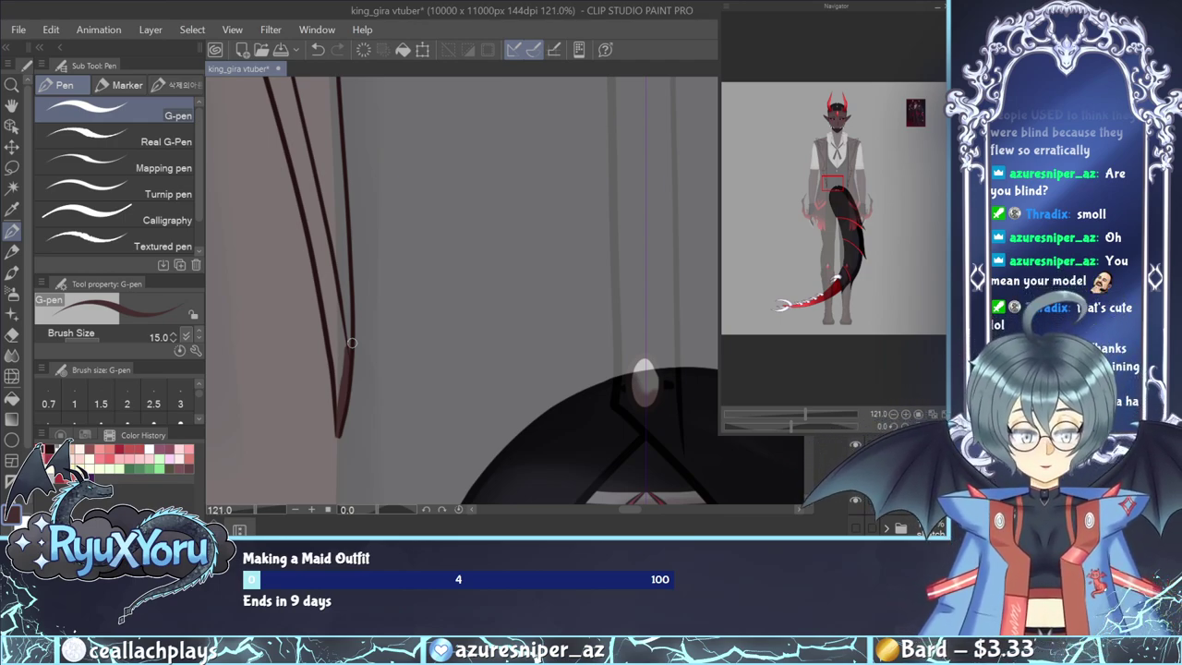
{"action": "left_click_drag", "start_coordinate": [343, 400], "coordinate": [293, 156]}
{"action": "left_click_drag", "start_coordinate": [336, 357], "coordinate": [344, 384]}
{"action": "mouse_move", "coordinate": [347, 327]}
{"action": "left_mouse_down"}
{"action": "mouse_move", "coordinate": [344, 408]}
{"action": "mouse_move", "coordinate": [344, 363]}
{"action": "mouse_move", "coordinate": [344, 393]}
{"action": "left_mouse_up"}
{"action": "mouse_move", "coordinate": [346, 321]}
{"action": "left_mouse_down"}
{"action": "mouse_move", "coordinate": [349, 360]}
{"action": "mouse_move", "coordinate": [347, 336]}
{"action": "left_mouse_up"}
{"action": "left_click_drag", "start_coordinate": [345, 282], "coordinate": [347, 304]}
{"action": "left_click_drag", "start_coordinate": [344, 252], "coordinate": [347, 277]}
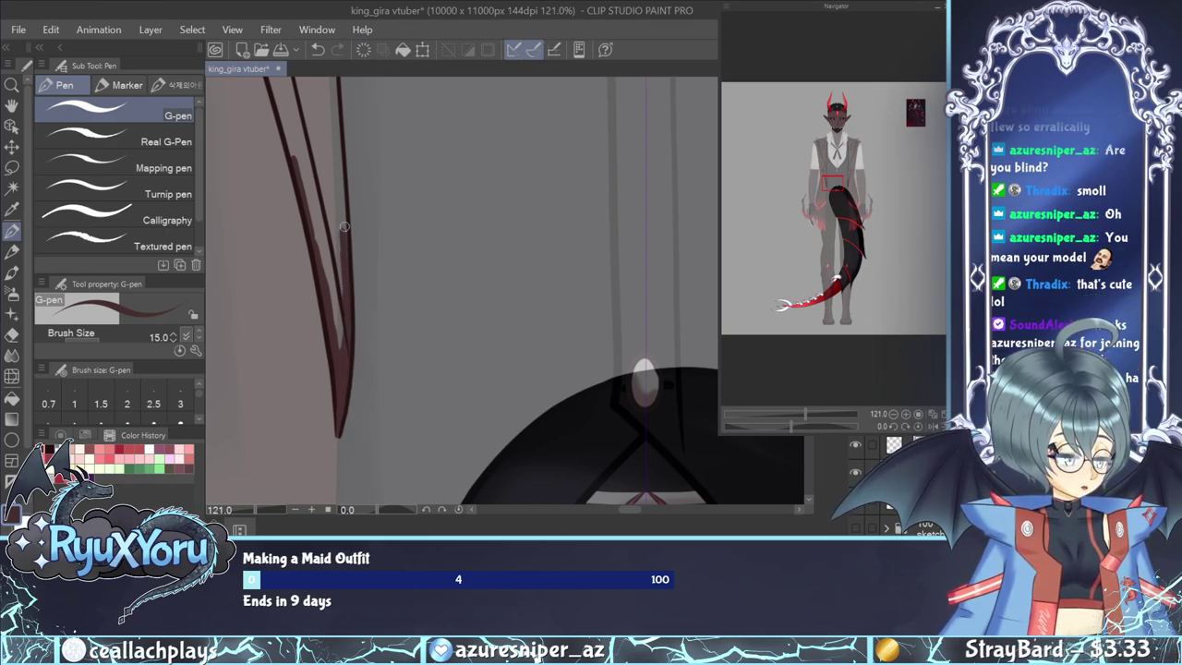
Line the inside of both edges of the lower lapel with dark reddish-brown, working upward from the filled tip.
{"action": "left_click_drag", "start_coordinate": [344, 225], "coordinate": [346, 234]}
{"action": "left_click_drag", "start_coordinate": [342, 193], "coordinate": [346, 234]}
{"action": "left_click_drag", "start_coordinate": [341, 161], "coordinate": [341, 192]}
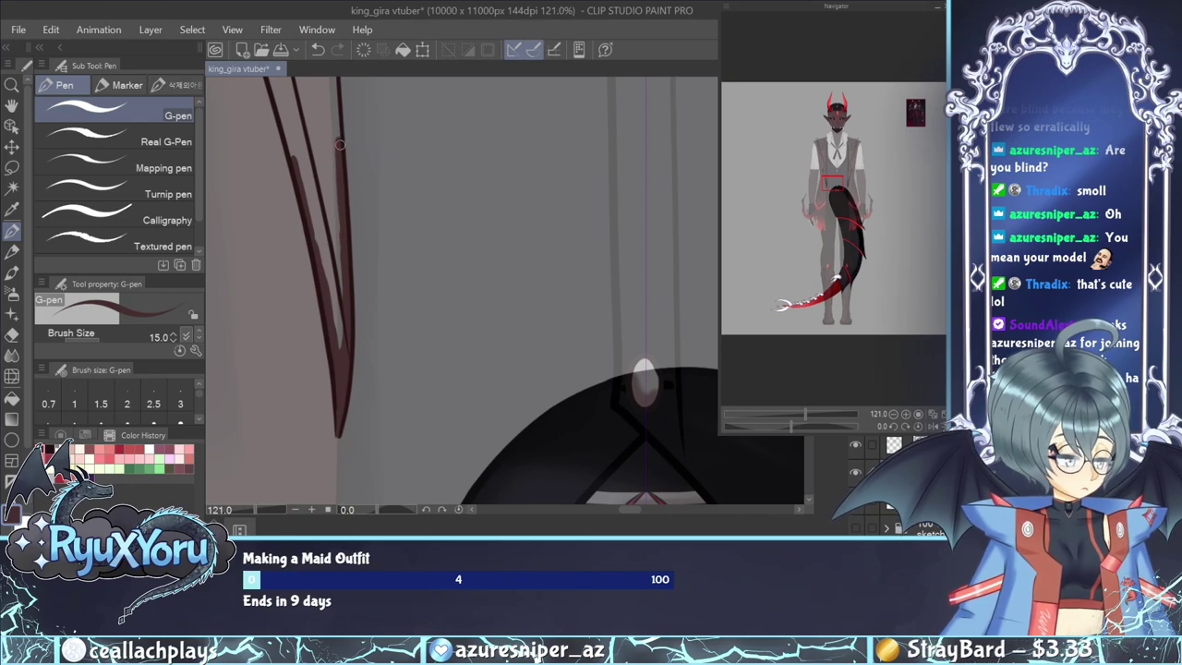
{"action": "mouse_move", "coordinate": [337, 120]}
{"action": "left_mouse_down"}
{"action": "mouse_move", "coordinate": [293, 135]}
{"action": "mouse_move", "coordinate": [291, 154]}
{"action": "mouse_move", "coordinate": [284, 119]}
{"action": "mouse_move", "coordinate": [297, 174]}
{"action": "left_mouse_up"}
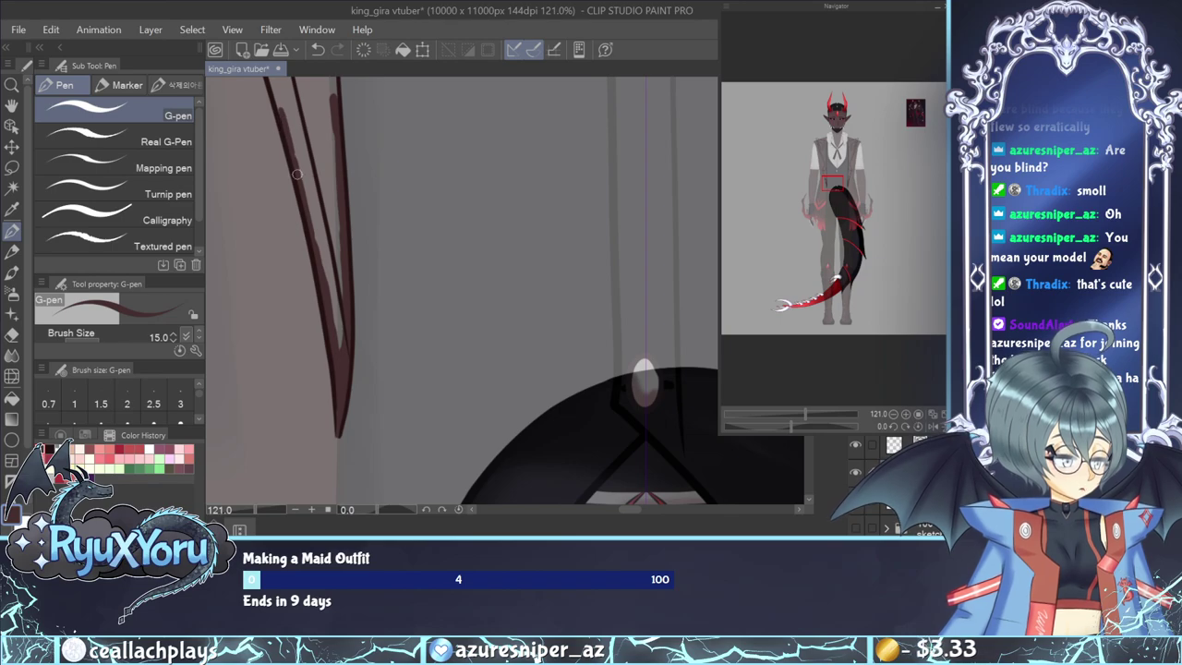
{"action": "left_click_drag", "start_coordinate": [273, 85], "coordinate": [283, 119]}
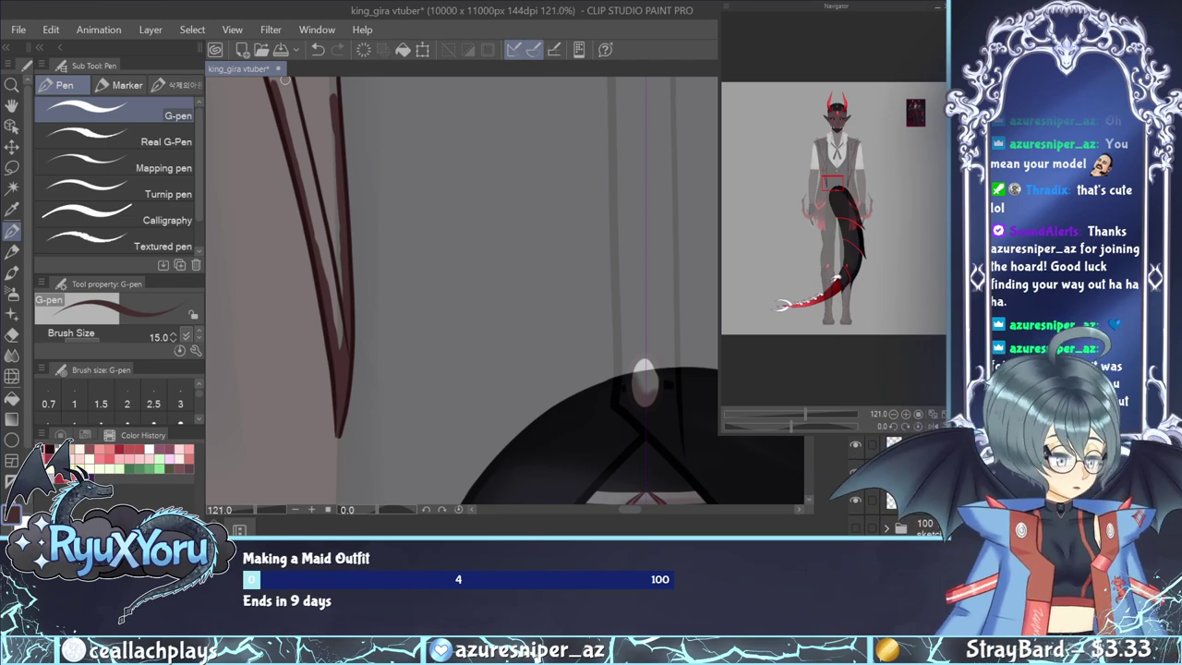
Continue the dark reddish-brown border up the lower lapel's edges, around the outer corner, and along the slanted edge above it.
{"action": "scroll", "coordinate": [504, 290], "scroll_direction": "up", "scroll_amount": 5}
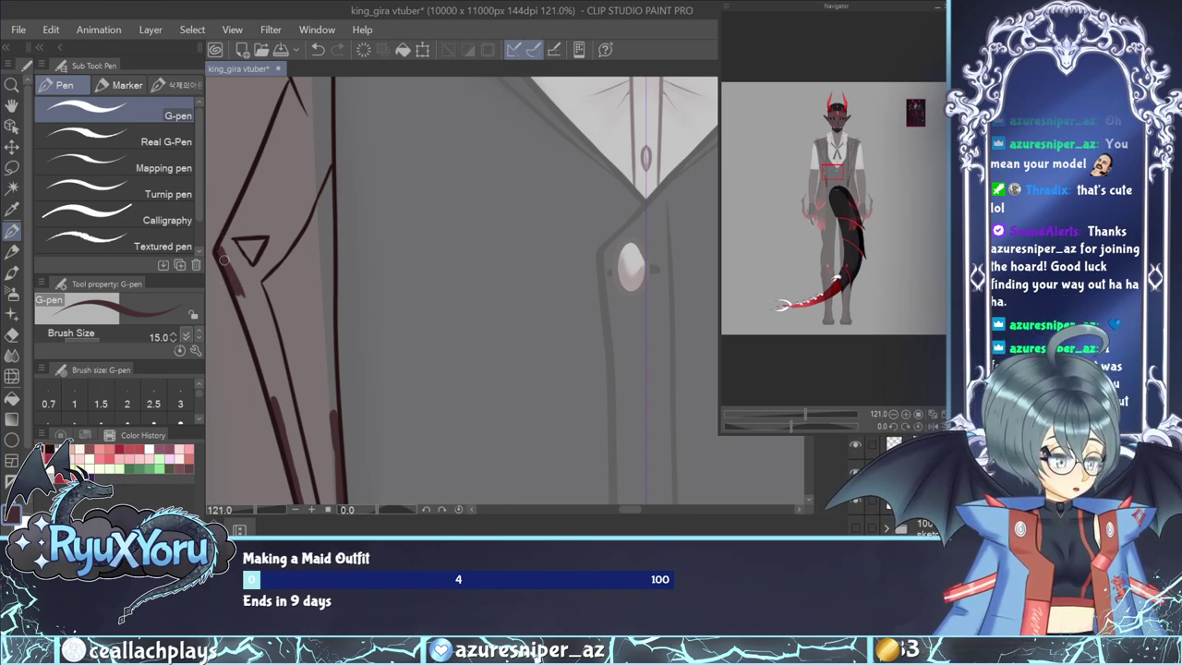
{"action": "left_click_drag", "start_coordinate": [246, 311], "coordinate": [269, 393]}
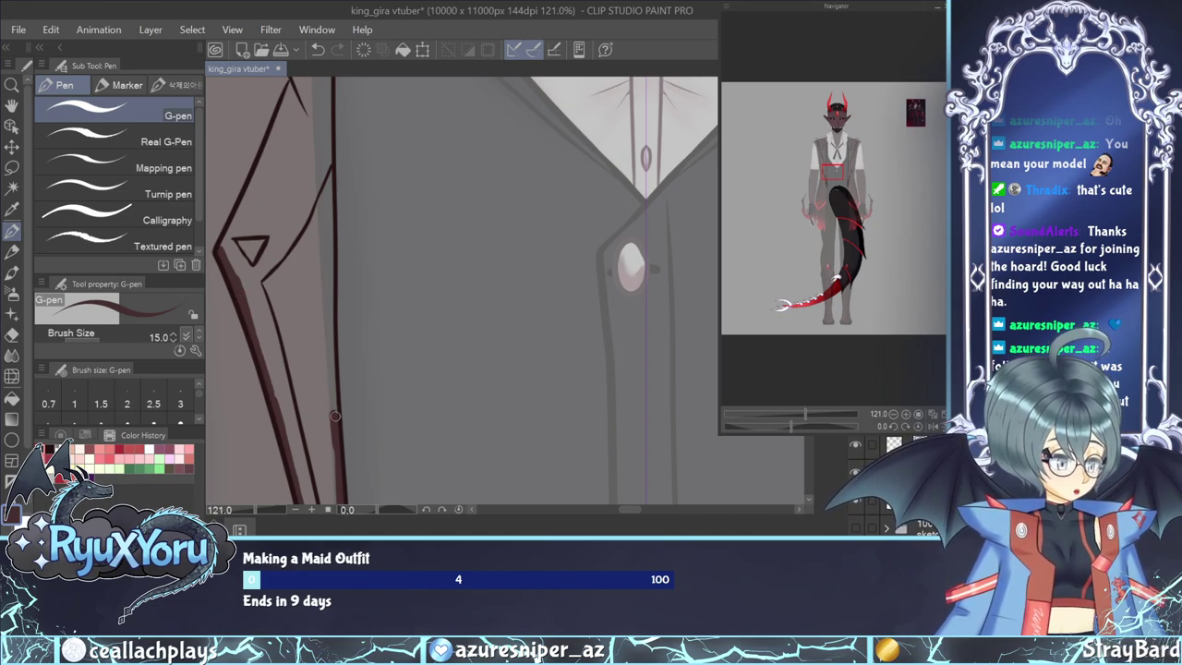
{"action": "left_click_drag", "start_coordinate": [335, 417], "coordinate": [328, 141]}
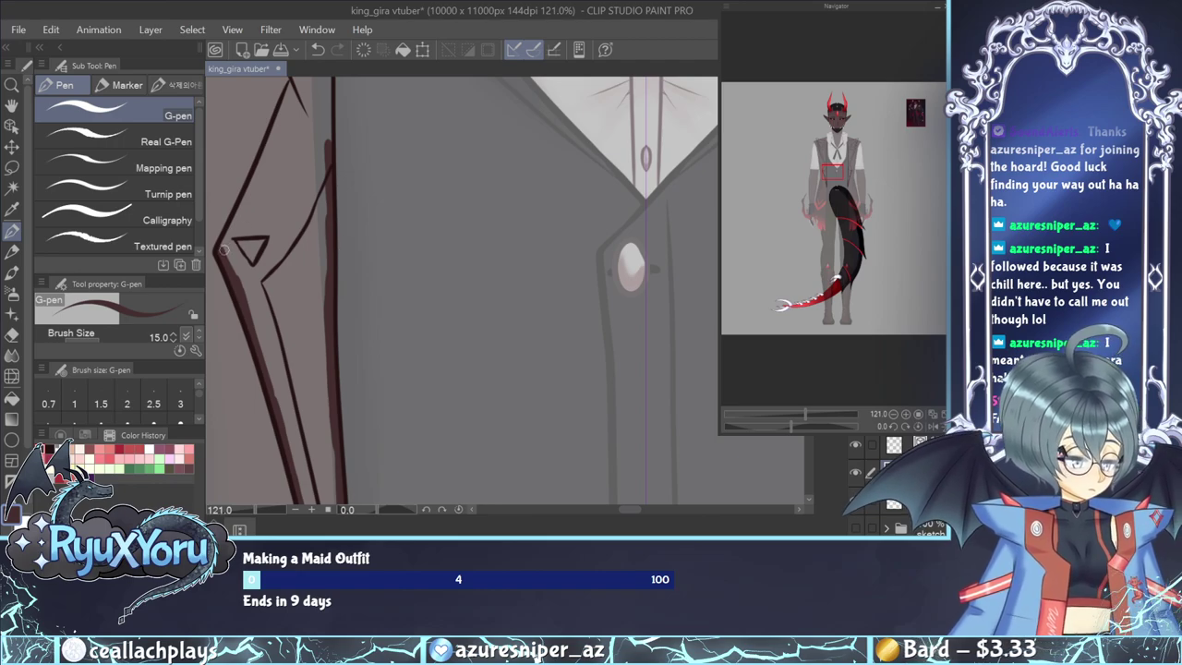
{"action": "left_click_drag", "start_coordinate": [224, 249], "coordinate": [277, 134]}
{"action": "left_click_drag", "start_coordinate": [248, 194], "coordinate": [286, 106]}
{"action": "left_click_drag", "start_coordinate": [263, 157], "coordinate": [291, 83]}
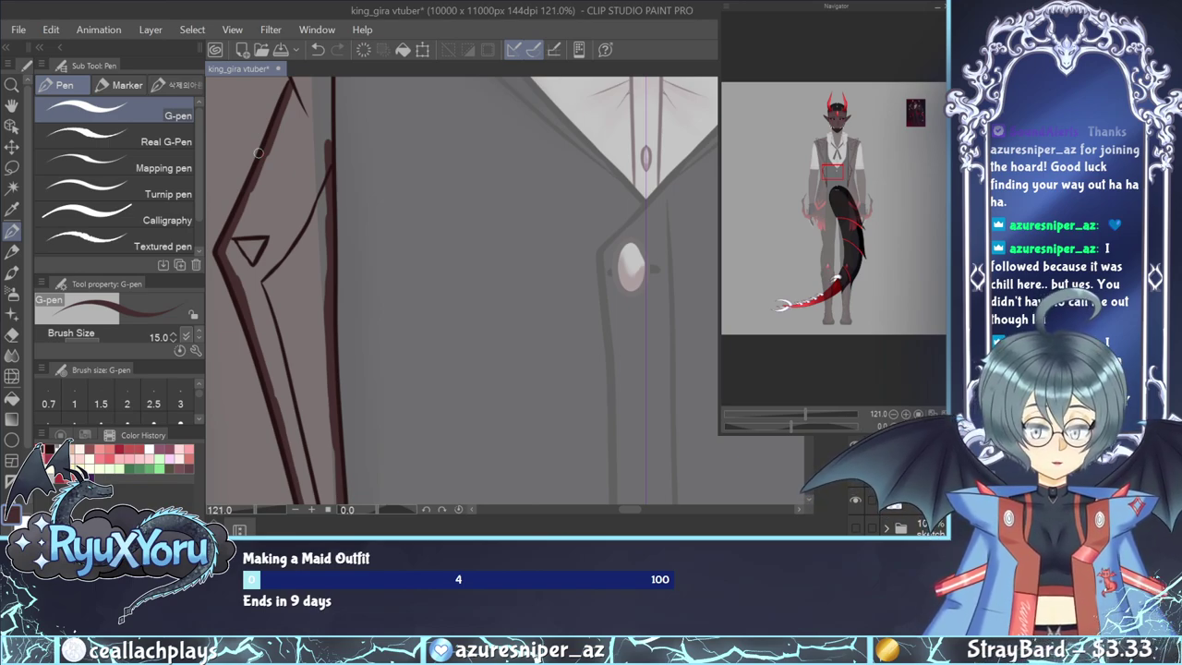
Extend the dark reddish-brown border up the vertical inner edge and from the notch corner along the lapel's slanted outer edge.
{"action": "scroll", "coordinate": [649, 255], "scroll_direction": "up", "scroll_amount": 5}
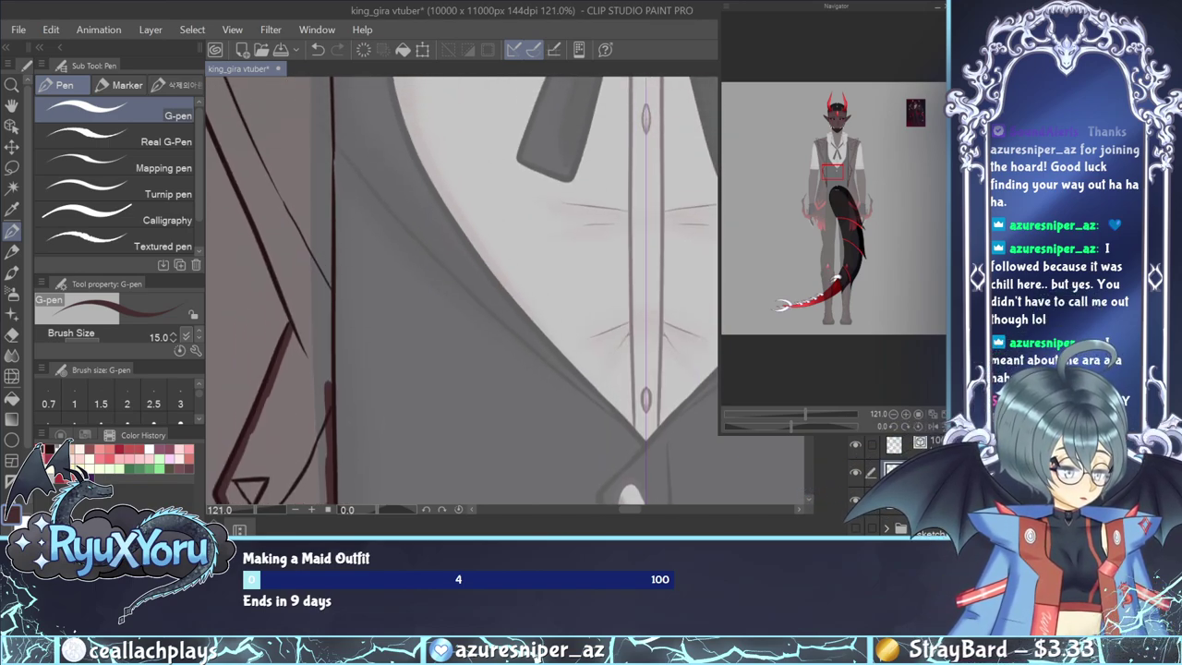
{"action": "left_click_drag", "start_coordinate": [328, 409], "coordinate": [332, 236]}
{"action": "mouse_move", "coordinate": [329, 280]}
{"action": "left_mouse_down"}
{"action": "mouse_move", "coordinate": [327, 196]}
{"action": "mouse_move", "coordinate": [328, 228]}
{"action": "left_mouse_up"}
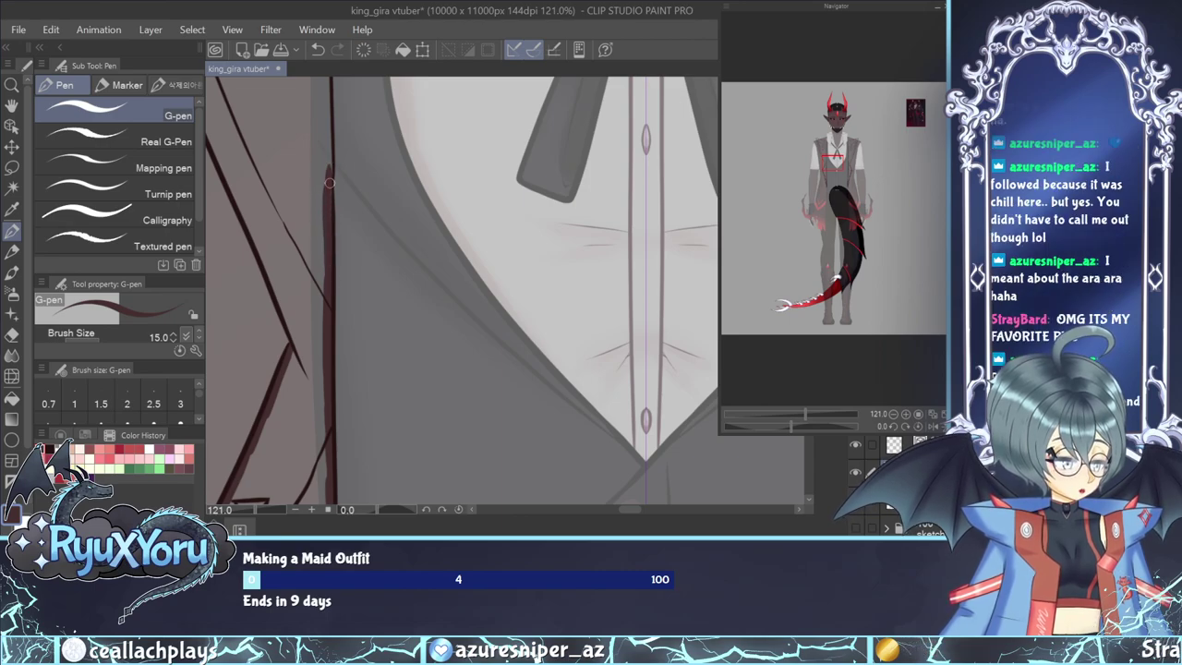
{"action": "left_click_drag", "start_coordinate": [329, 182], "coordinate": [328, 126]}
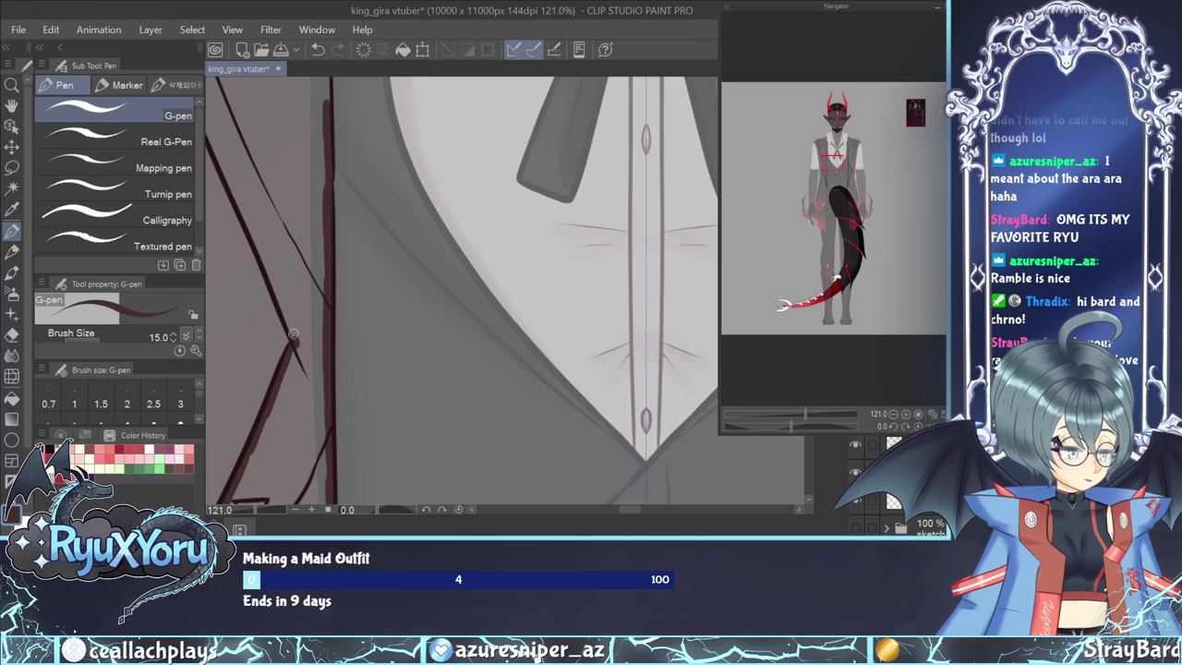
{"action": "left_click_drag", "start_coordinate": [293, 334], "coordinate": [224, 172]}
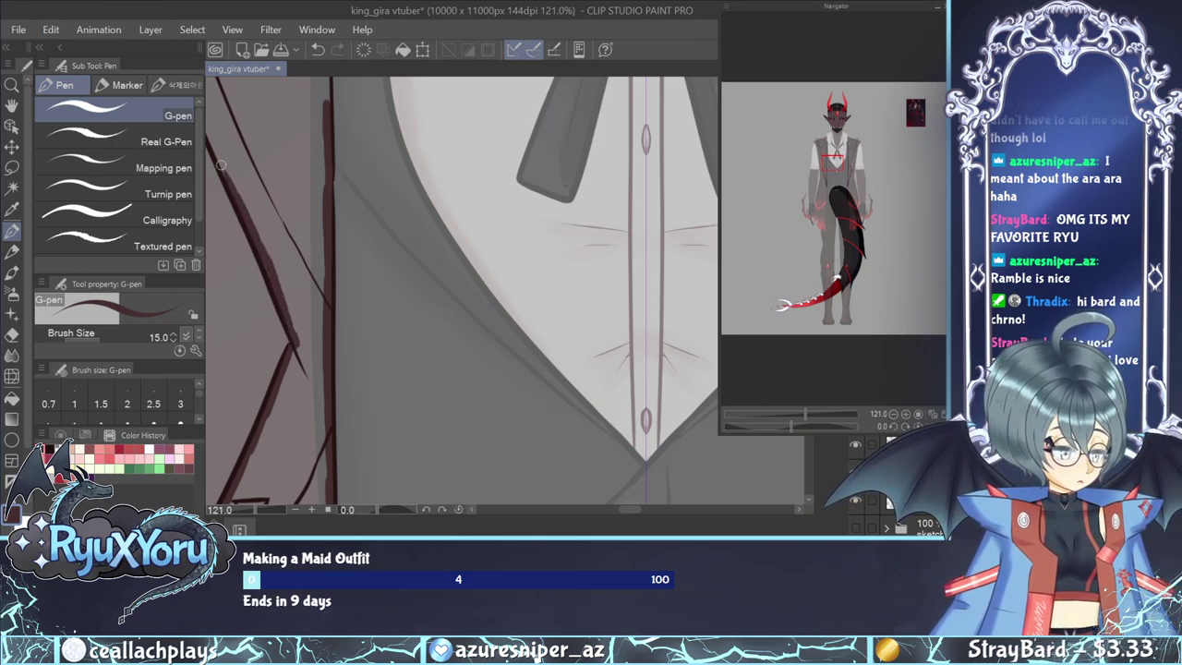
Line the inside of the upper lapel's long outer edge with dark reddish-brown, joining it to the strokes below.
{"action": "mouse_move", "coordinate": [320, 157]}
{"action": "left_mouse_down"}
{"action": "mouse_move", "coordinate": [412, 277]}
{"action": "mouse_move", "coordinate": [490, 422]}
{"action": "left_mouse_up"}
{"action": "left_click_drag", "start_coordinate": [348, 329], "coordinate": [337, 296]}
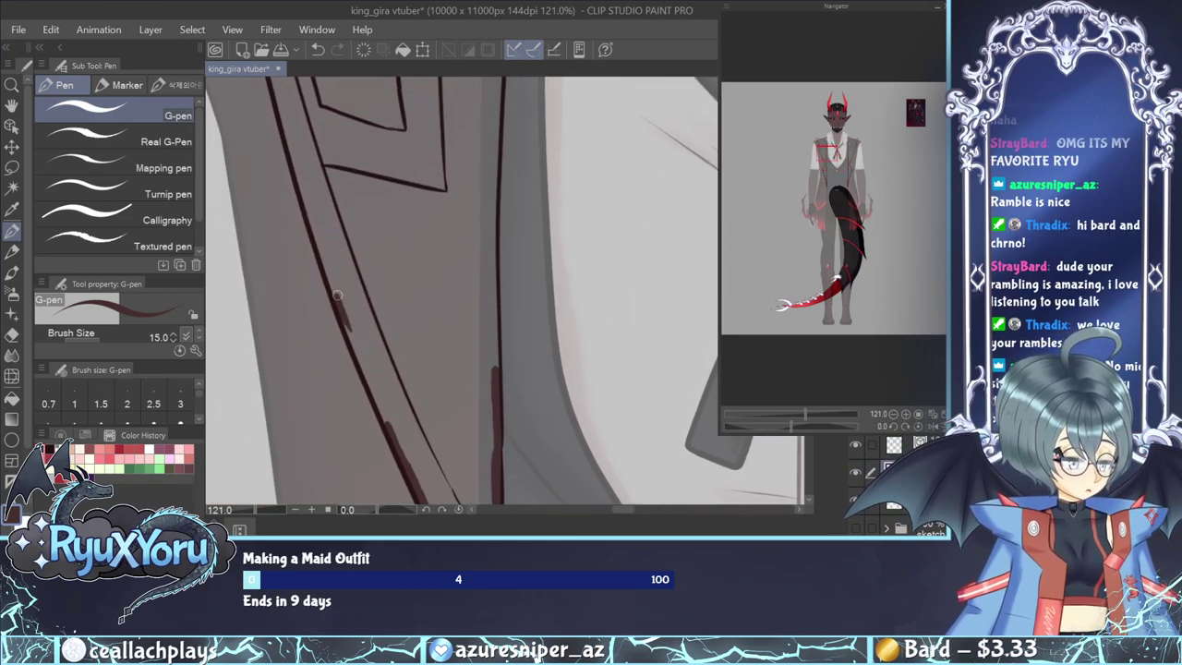
{"action": "left_click_drag", "start_coordinate": [351, 336], "coordinate": [391, 430]}
{"action": "left_click_drag", "start_coordinate": [340, 305], "coordinate": [280, 97]}
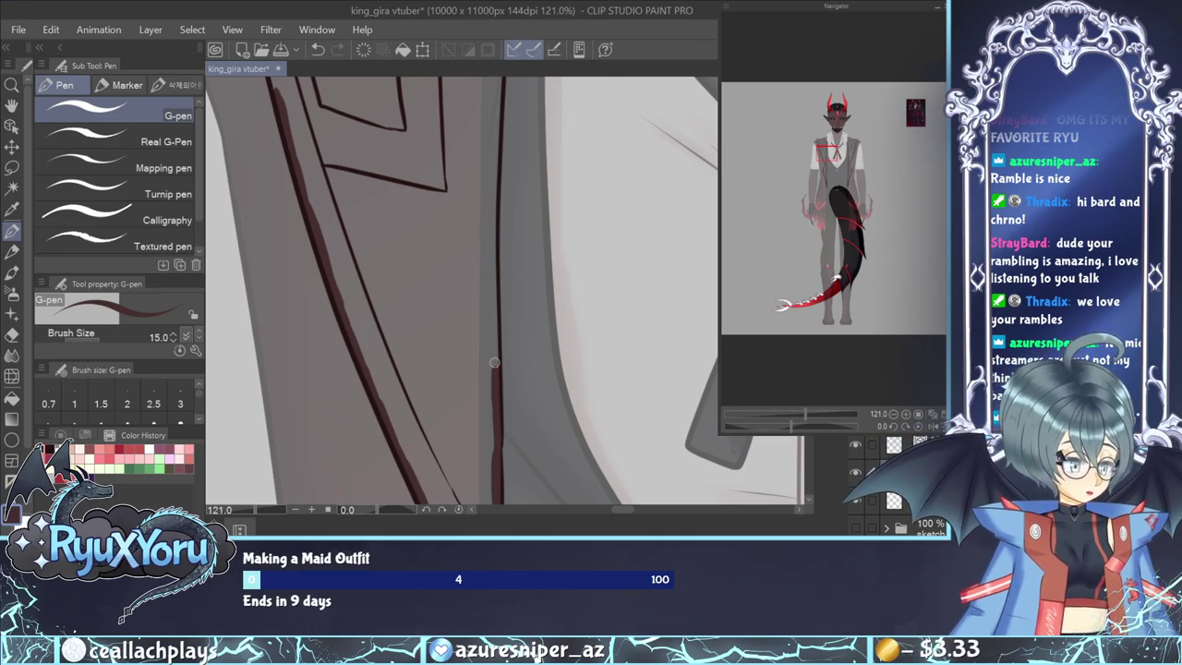
Carry the dark reddish-brown border up the upper lapel's vertical inner edge beside the decorative panel.
{"action": "left_click_drag", "start_coordinate": [495, 348], "coordinate": [496, 383]}
{"action": "left_click_drag", "start_coordinate": [495, 327], "coordinate": [495, 375]}
{"action": "mouse_move", "coordinate": [494, 301]}
{"action": "left_mouse_down"}
{"action": "mouse_move", "coordinate": [495, 355]}
{"action": "mouse_move", "coordinate": [492, 167]}
{"action": "left_mouse_up"}
{"action": "left_click_drag", "start_coordinate": [493, 247], "coordinate": [496, 111]}
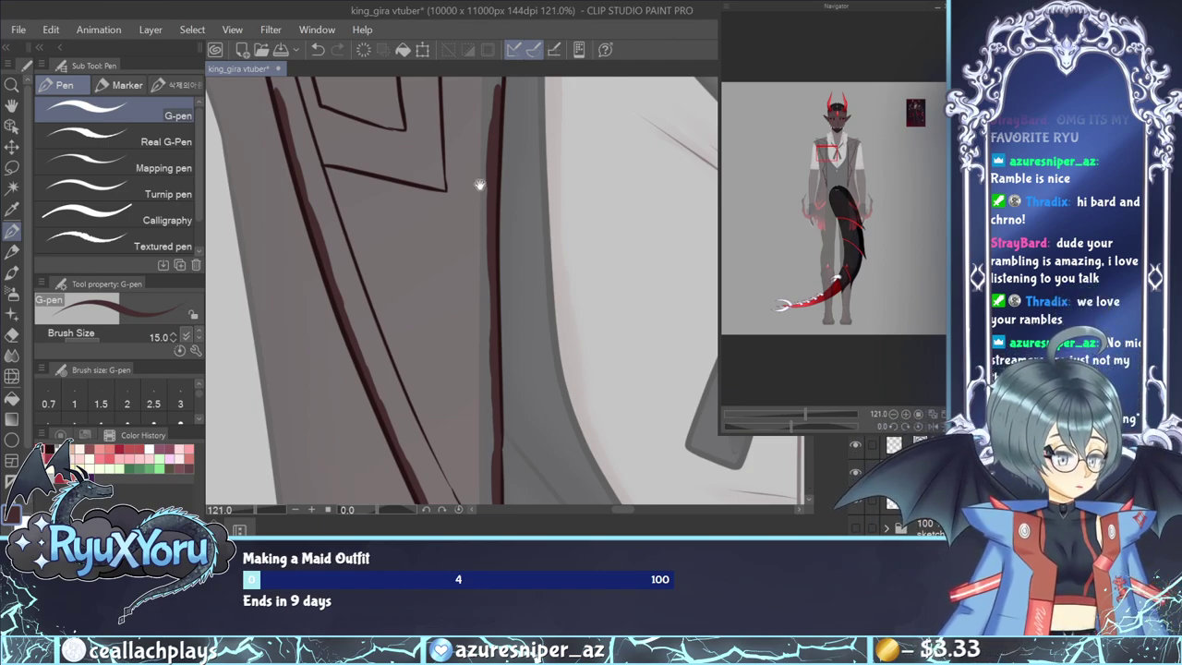
Reveal the original outfit beneath the overlay and sample the near-black color of the shoulder trim with the Eyedropper.
{"action": "left_click_drag", "start_coordinate": [480, 185], "coordinate": [504, 351]}
{"action": "left_click_drag", "start_coordinate": [512, 222], "coordinate": [512, 327]}
{"action": "left_click_drag", "start_coordinate": [501, 271], "coordinate": [521, 314]}
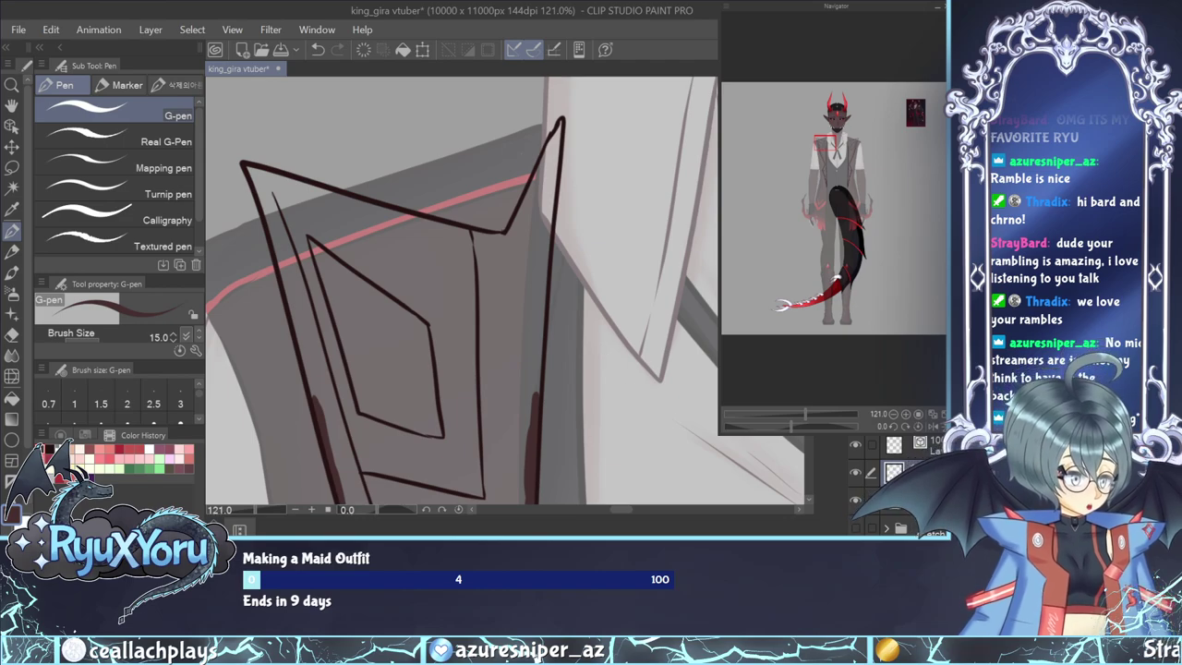
{"action": "key", "text": "c"}
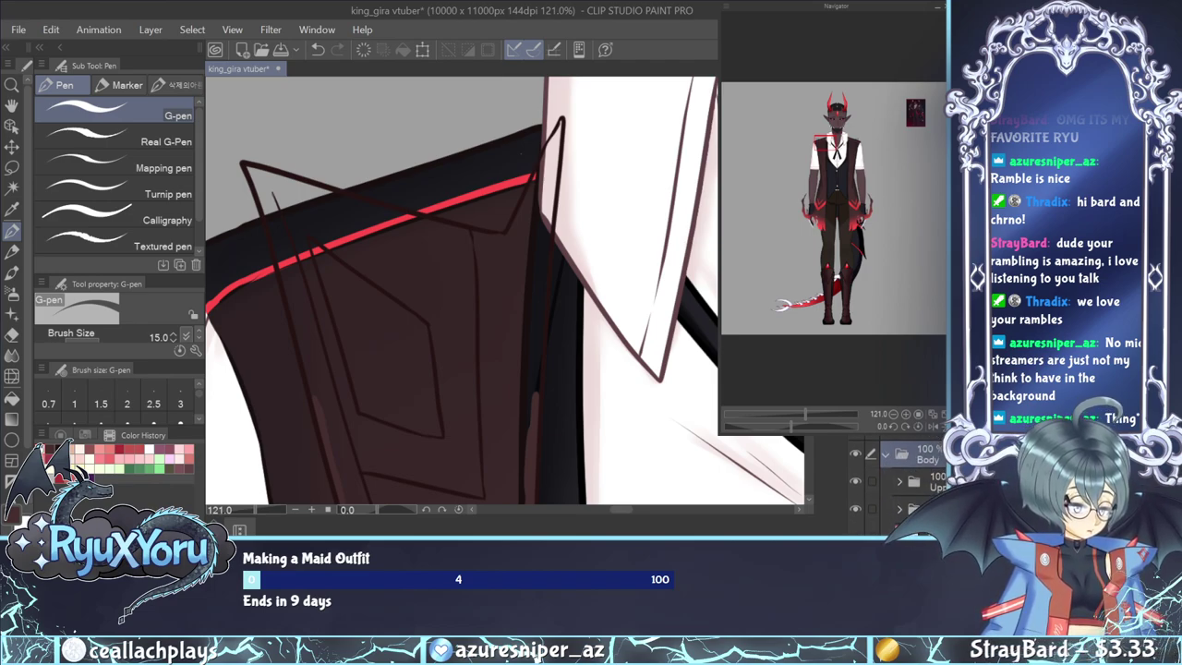
{"action": "scroll", "coordinate": [878, 480], "scroll_direction": "down", "scroll_amount": 1}
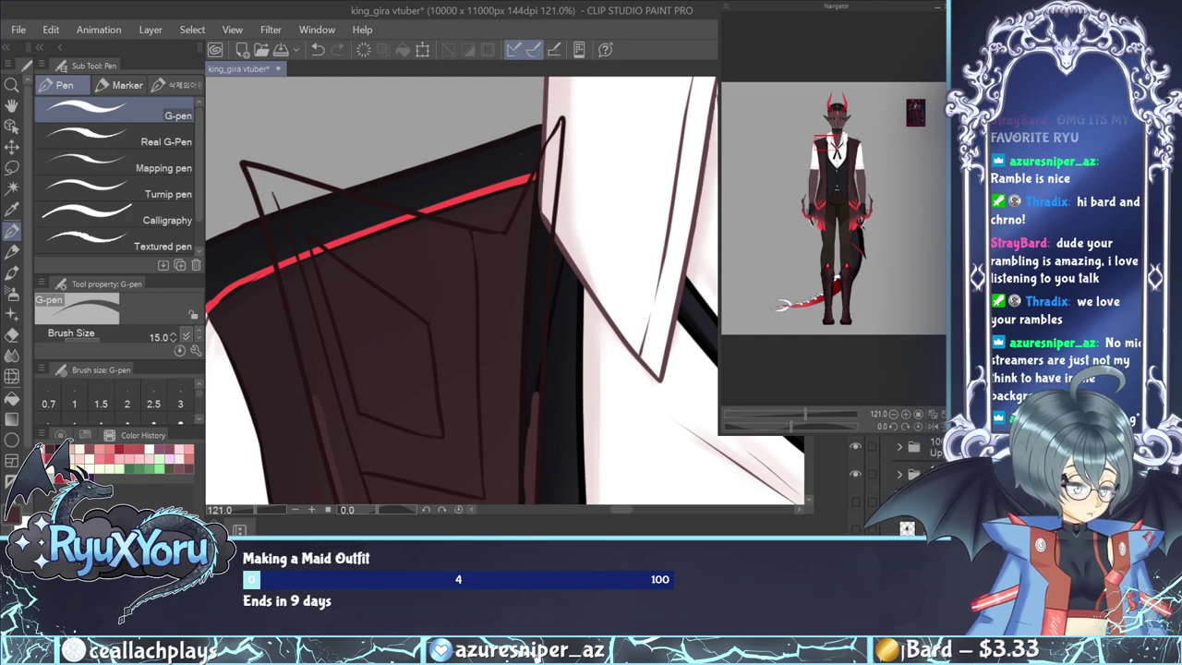
{"action": "left_click", "coordinate": [898, 446]}
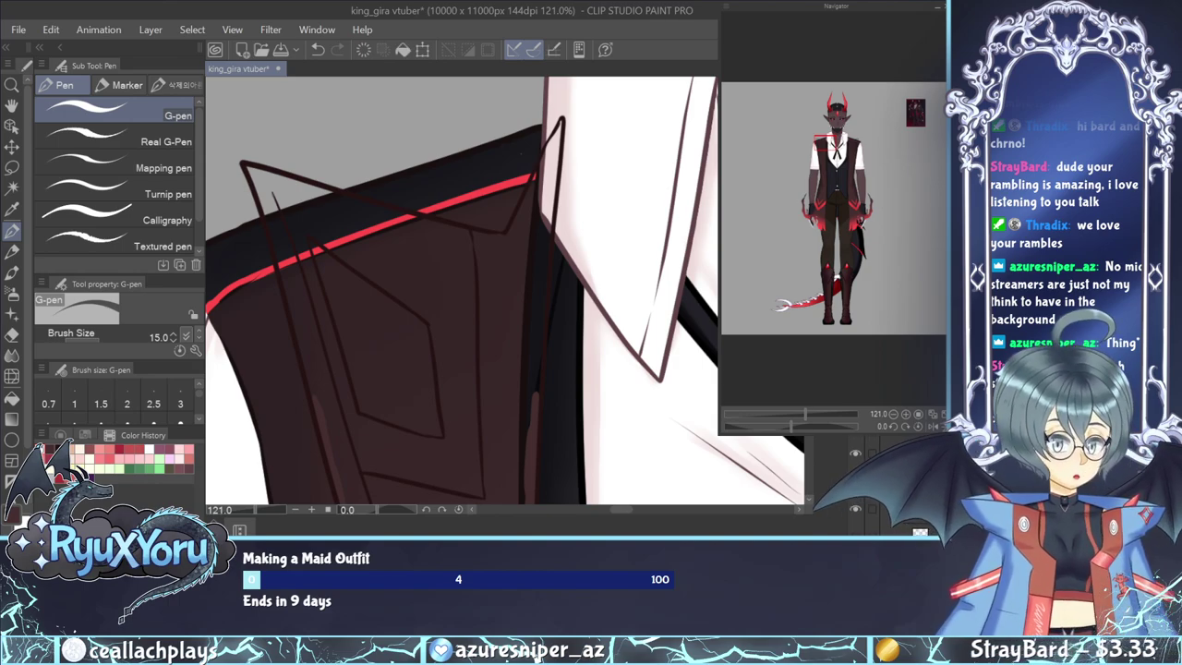
{"action": "left_click", "coordinate": [855, 481]}
{"action": "left_click", "coordinate": [855, 481]}
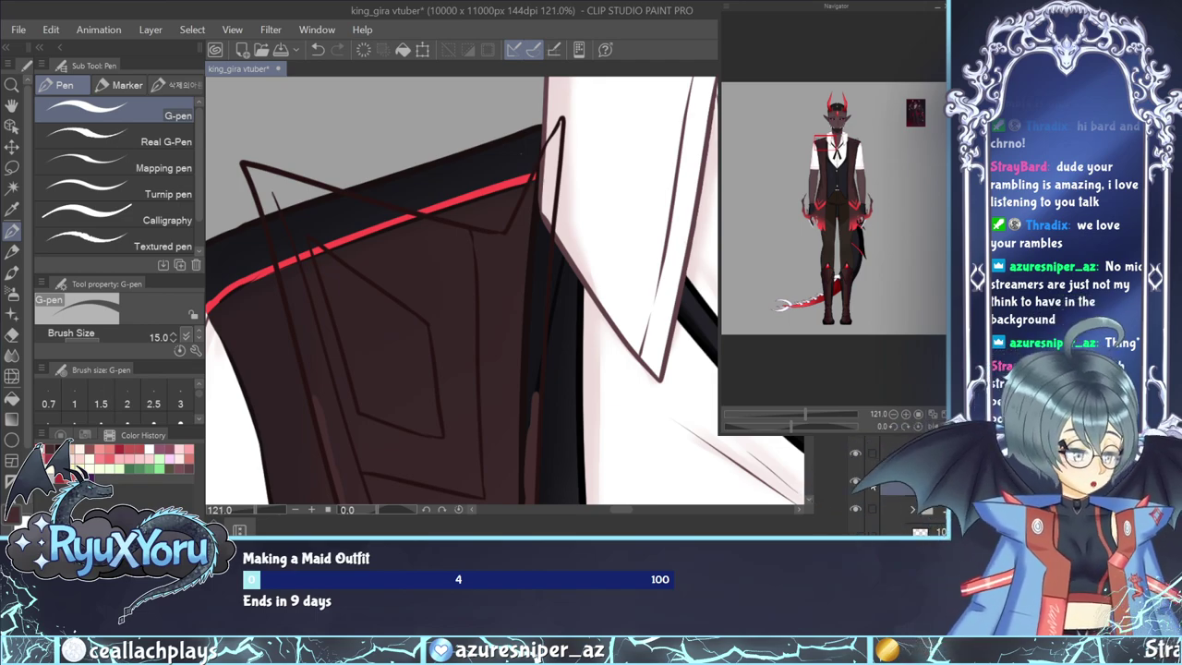
{"action": "left_click", "coordinate": [12, 209]}
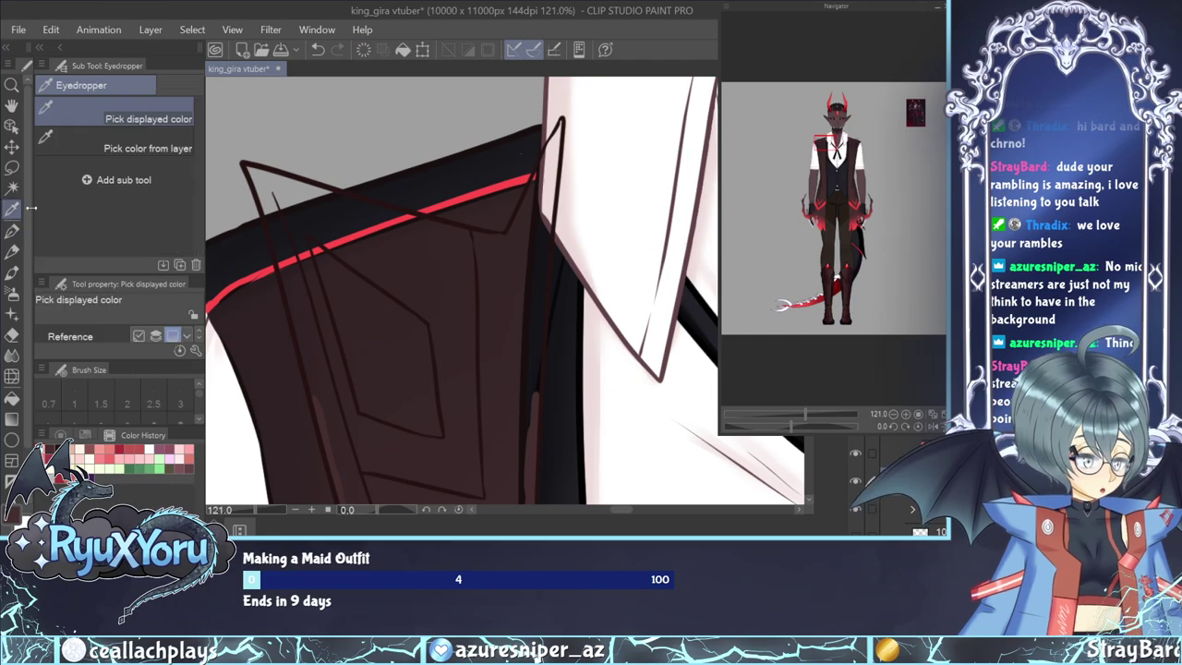
{"action": "left_click", "coordinate": [523, 150]}
{"action": "key", "text": "p"}
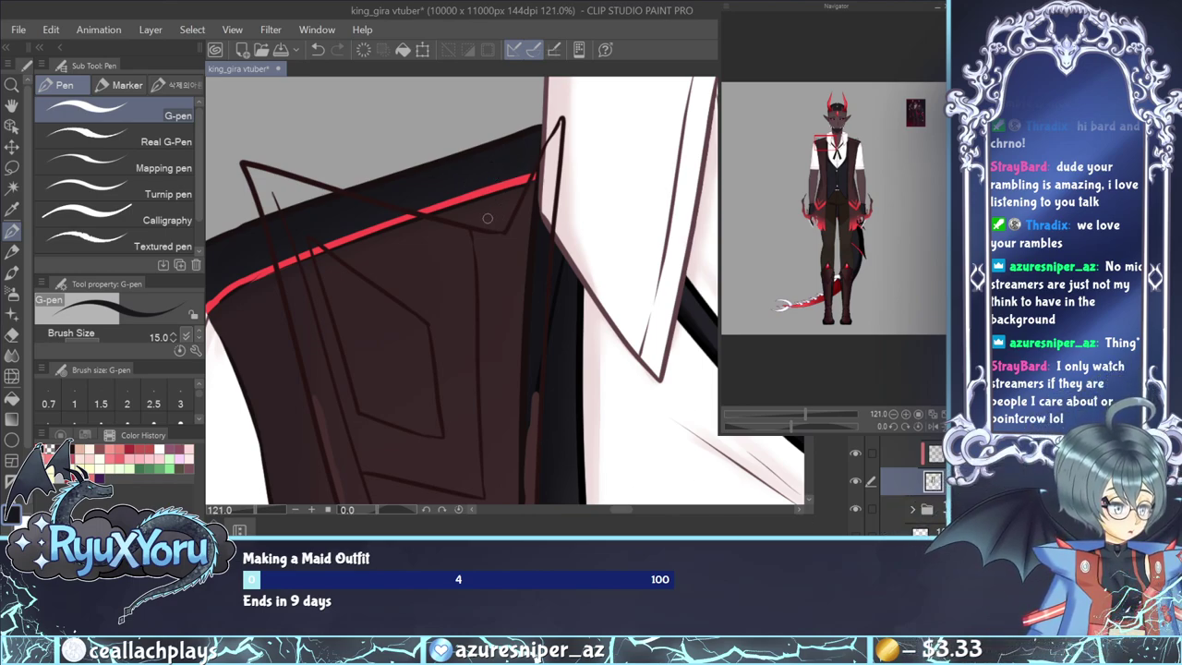
Resample the dark shoulder trim, sample the bright red trim line with the Eyedropper, and return to the G-pen.
{"action": "key", "text": "i"}
{"action": "left_click", "coordinate": [426, 161]}
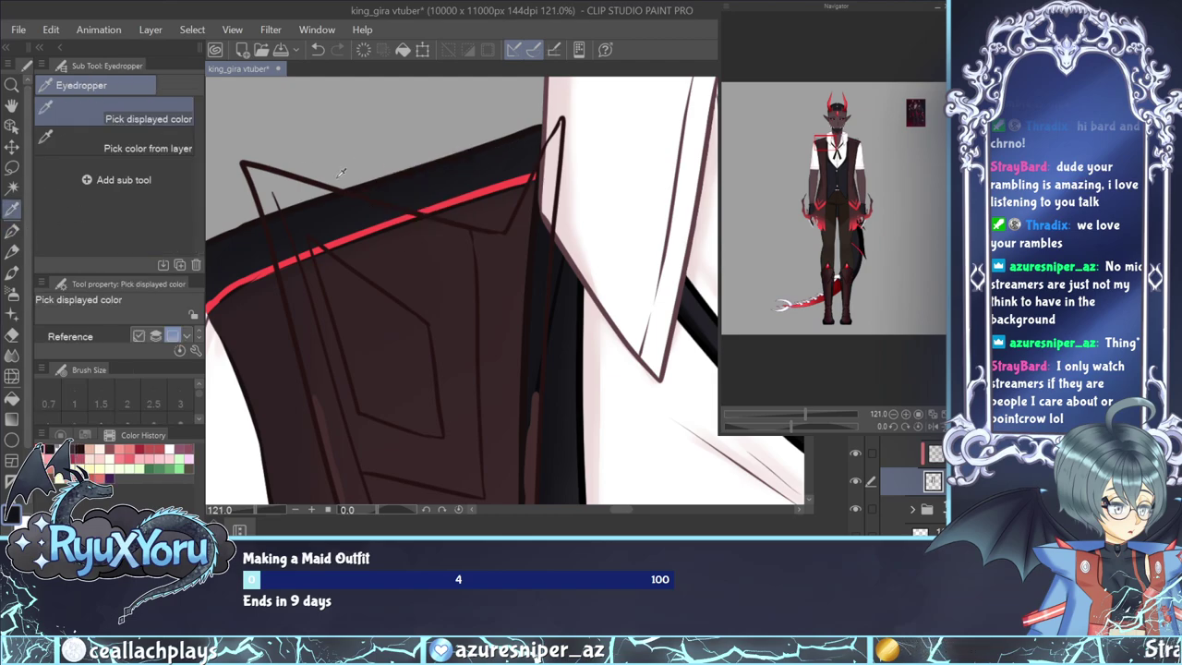
{"action": "key", "text": "p"}
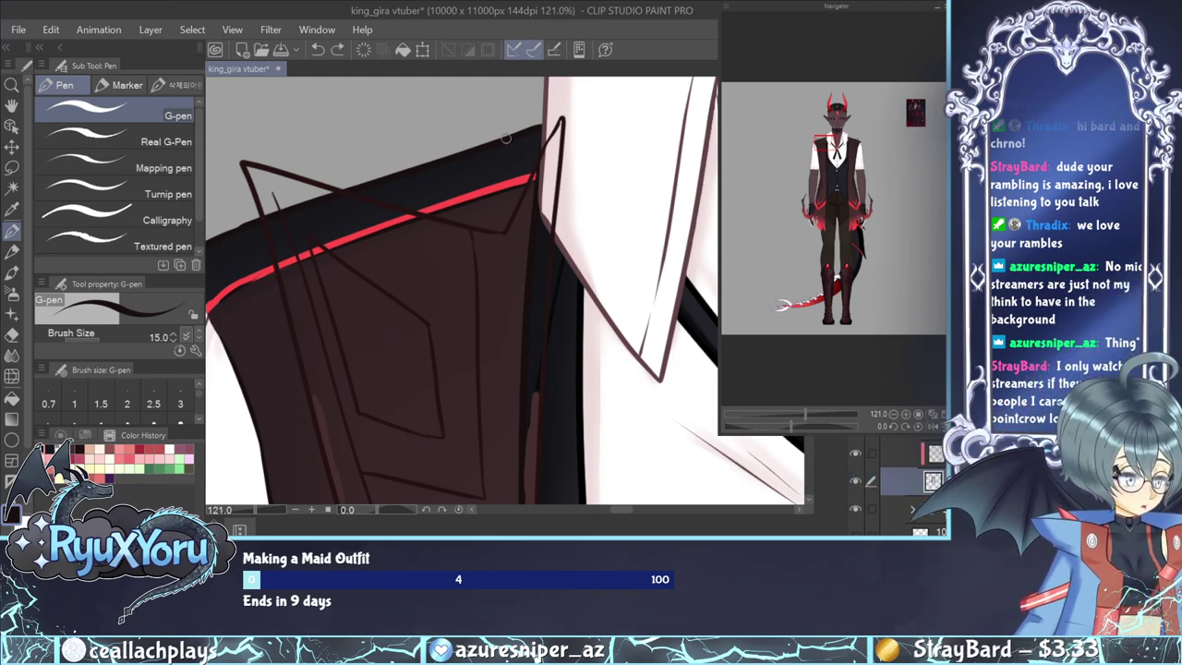
{"action": "key", "text": "ctrl+z"}
{"action": "key", "text": "ctrl+y"}
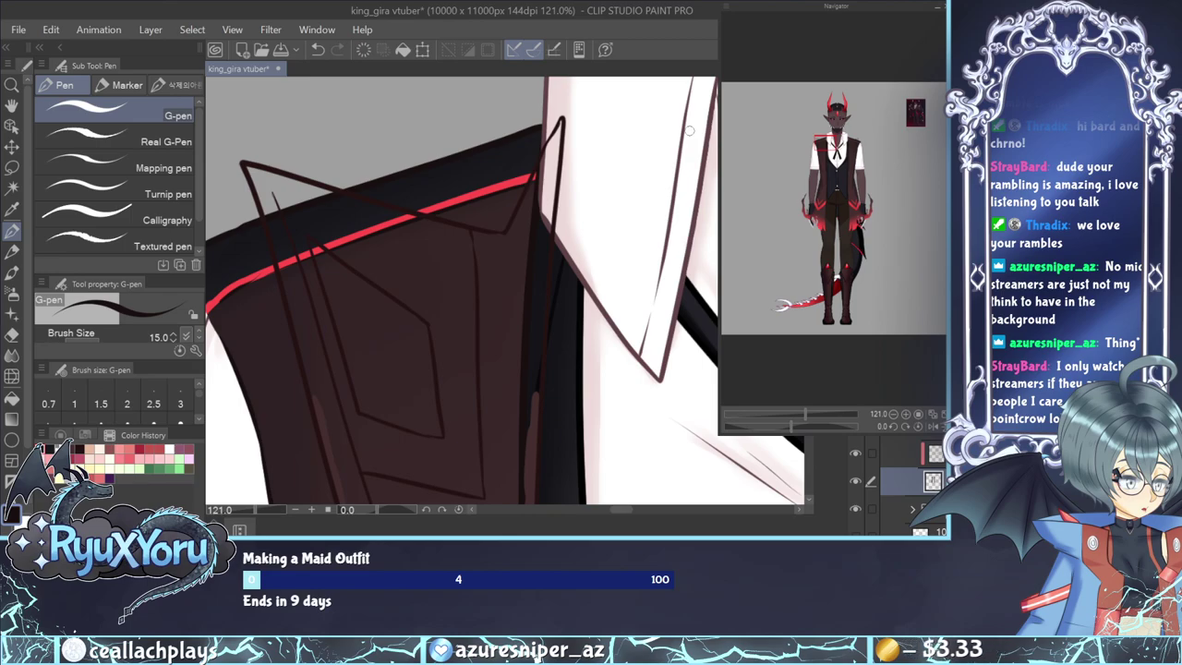
{"action": "key", "text": "i"}
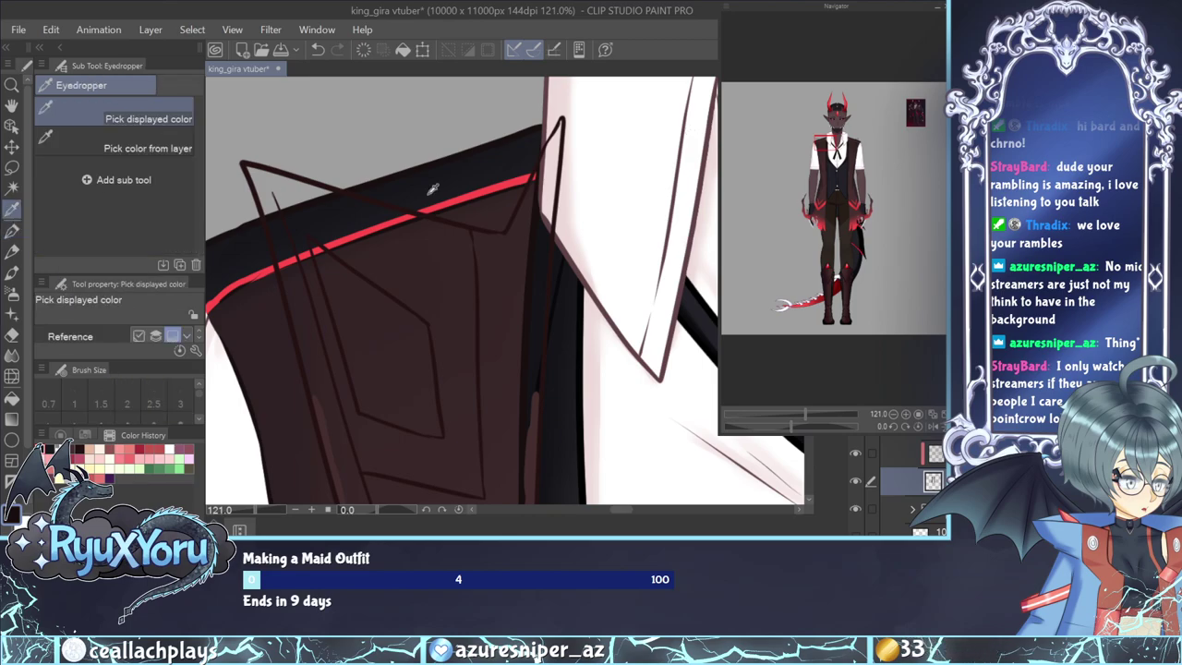
{"action": "left_click", "coordinate": [471, 186]}
{"action": "key", "text": "p"}
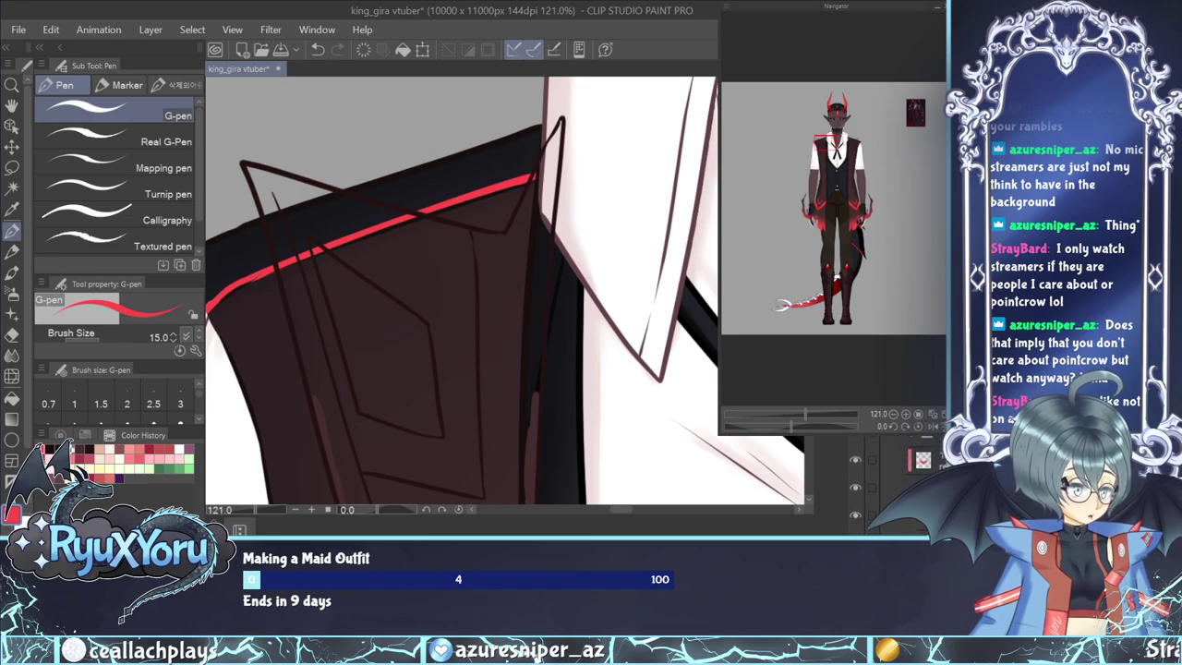
Restore the pale overlay, reselect the color layer under the lapel line art, and choose dark reddish-brown from the color history.
{"action": "left_click", "coordinate": [911, 485]}
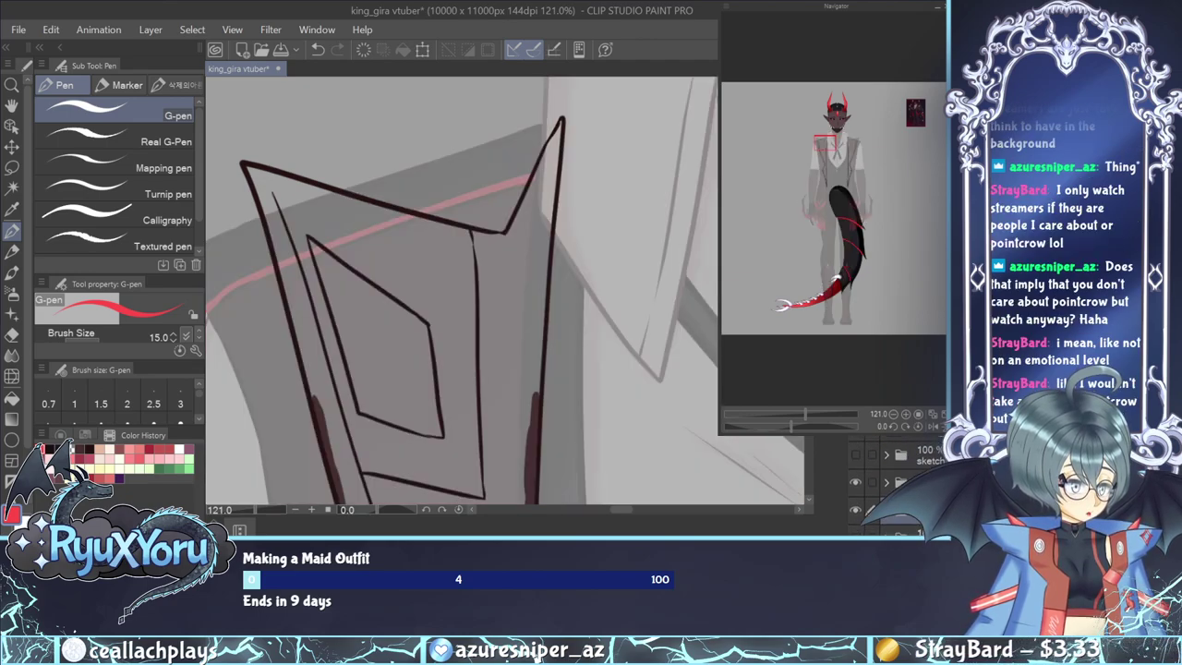
{"action": "left_click", "coordinate": [911, 479]}
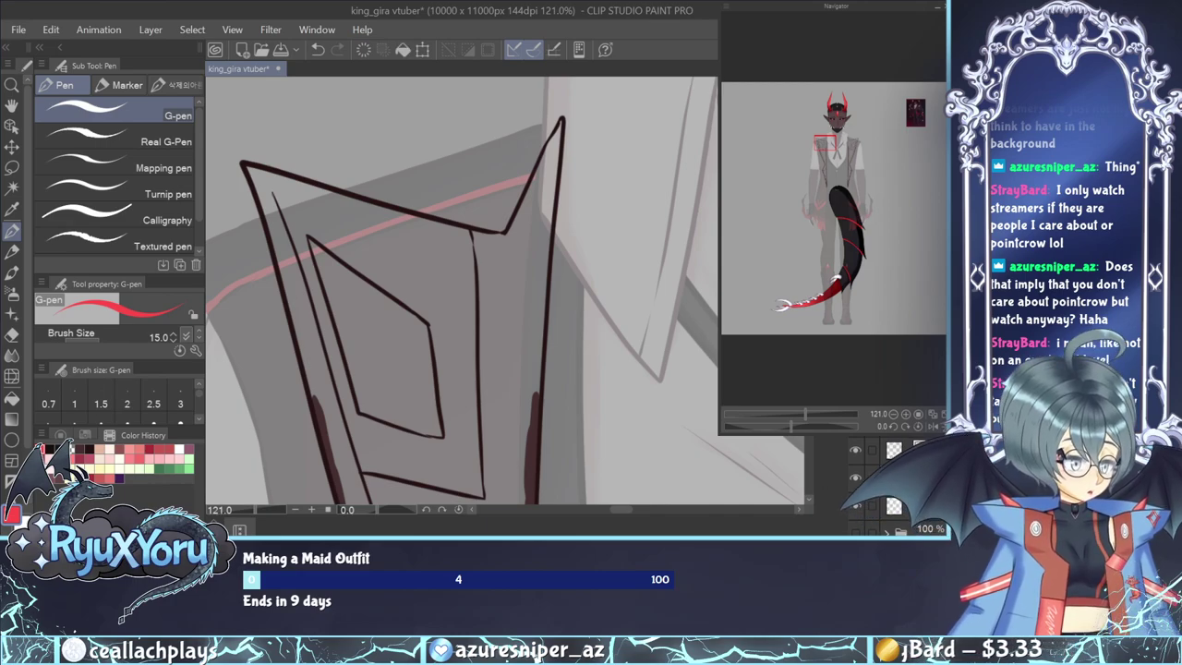
{"action": "left_click", "coordinate": [79, 450]}
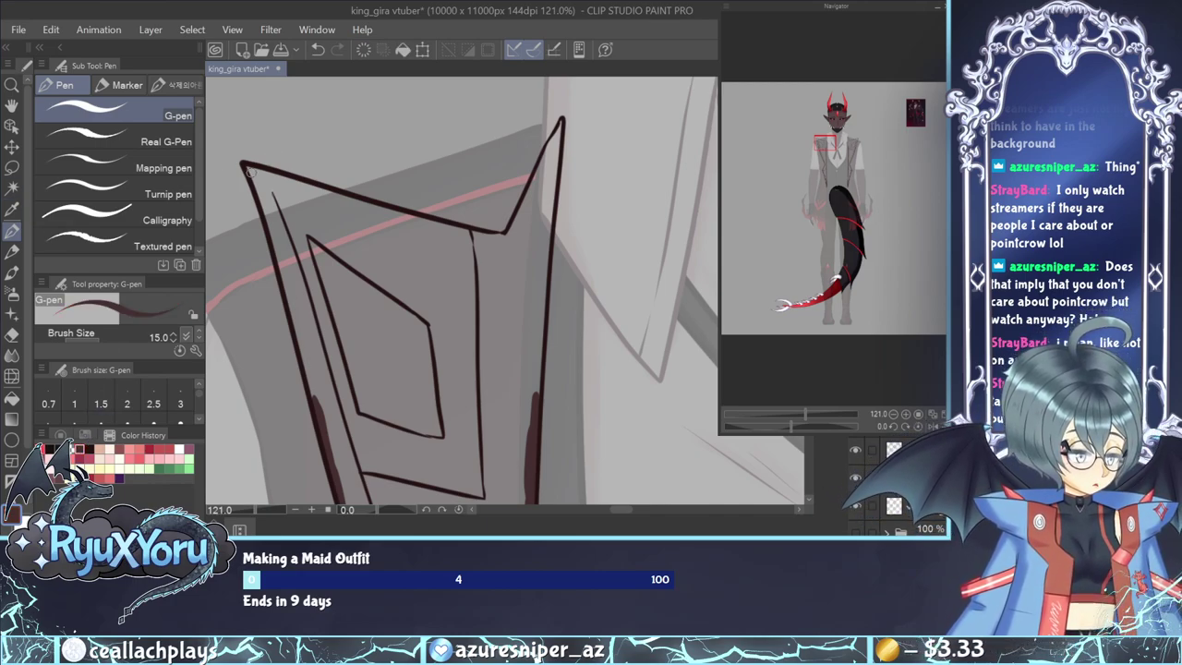
Complete the dark reddish-brown border inside the lapel's upper sides, top edge and pointed tip, and switch to the Fill tool.
{"action": "left_click_drag", "start_coordinate": [244, 164], "coordinate": [314, 400]}
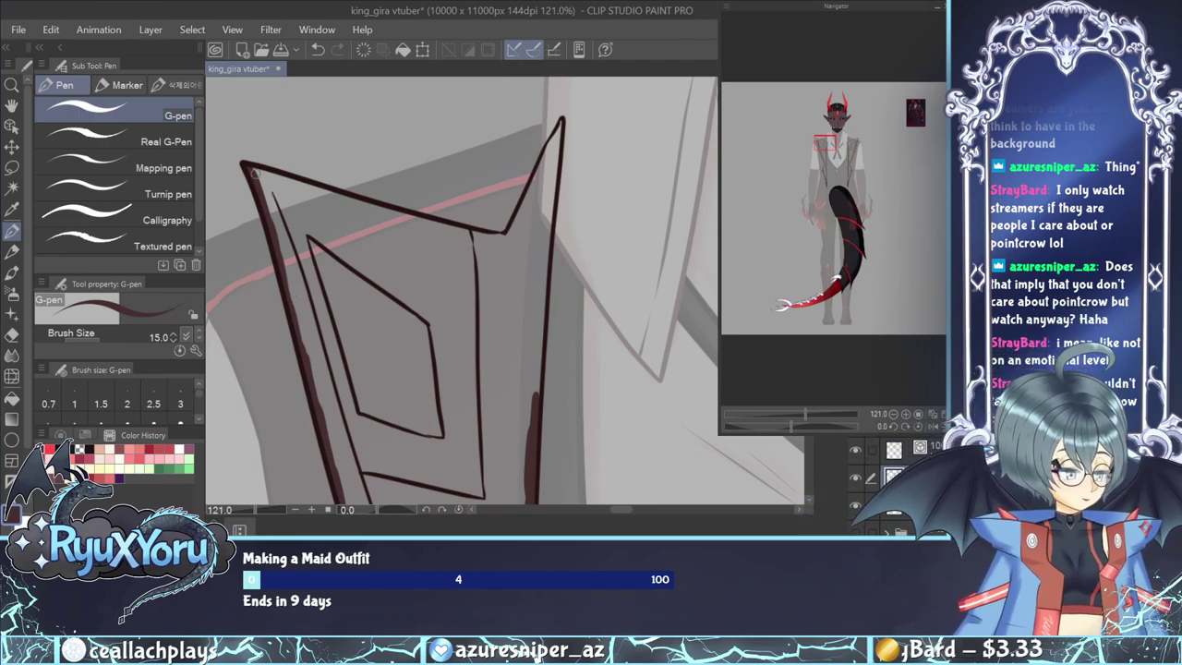
{"action": "left_click_drag", "start_coordinate": [283, 182], "coordinate": [397, 216]}
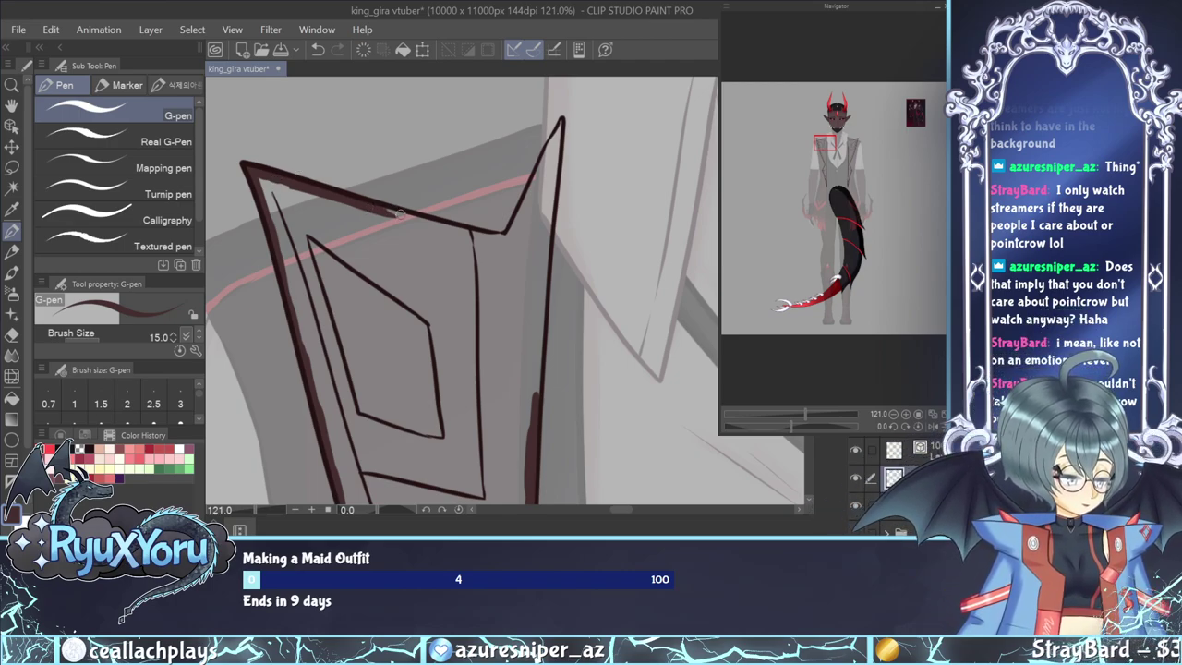
{"action": "left_click_drag", "start_coordinate": [374, 207], "coordinate": [502, 237]}
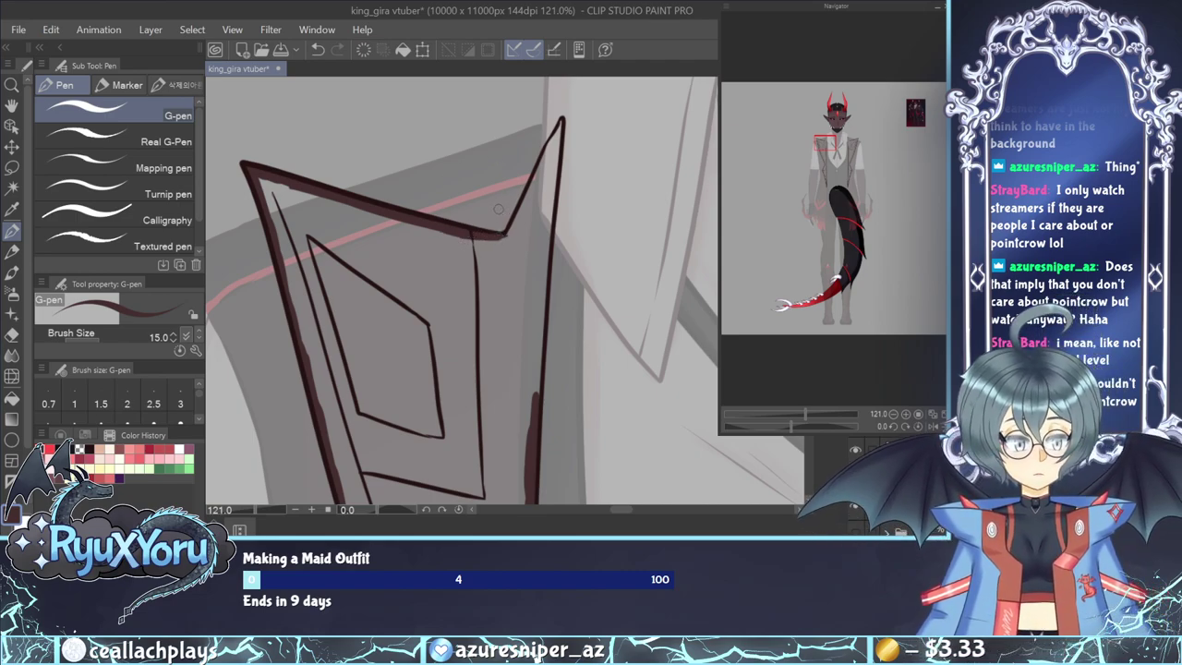
{"action": "mouse_move", "coordinate": [535, 405]}
{"action": "left_mouse_down"}
{"action": "mouse_move", "coordinate": [560, 122]}
{"action": "mouse_move", "coordinate": [554, 176]}
{"action": "mouse_move", "coordinate": [554, 145]}
{"action": "mouse_move", "coordinate": [506, 238]}
{"action": "mouse_move", "coordinate": [493, 241]}
{"action": "left_mouse_up"}
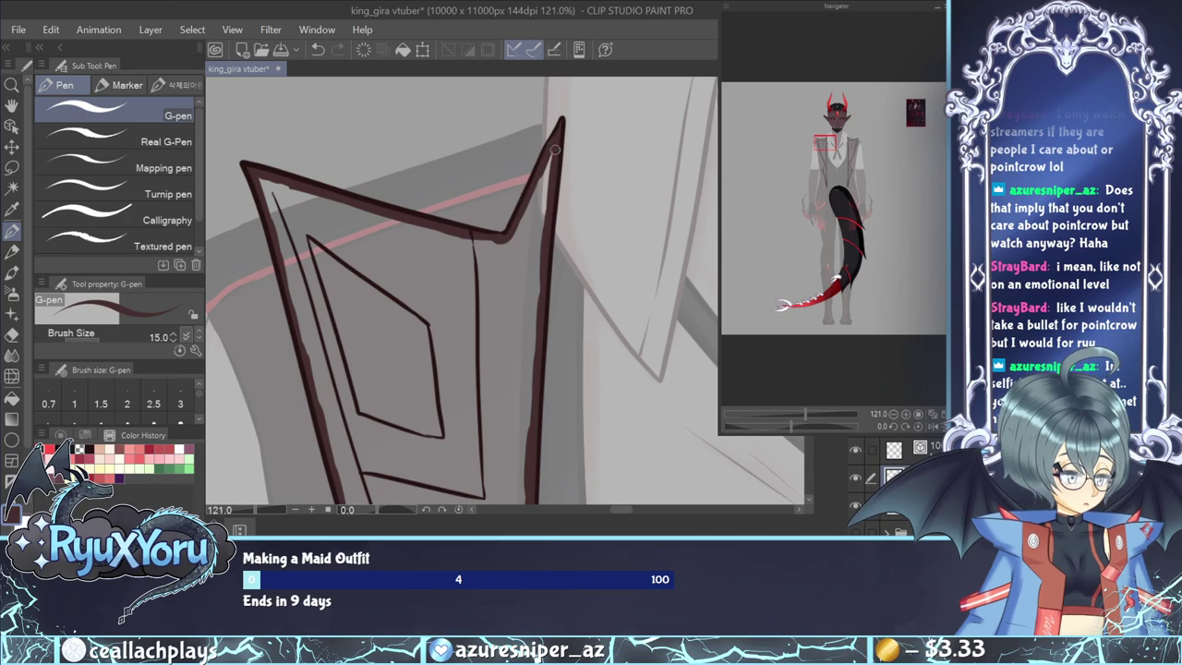
{"action": "left_click_drag", "start_coordinate": [554, 149], "coordinate": [527, 196]}
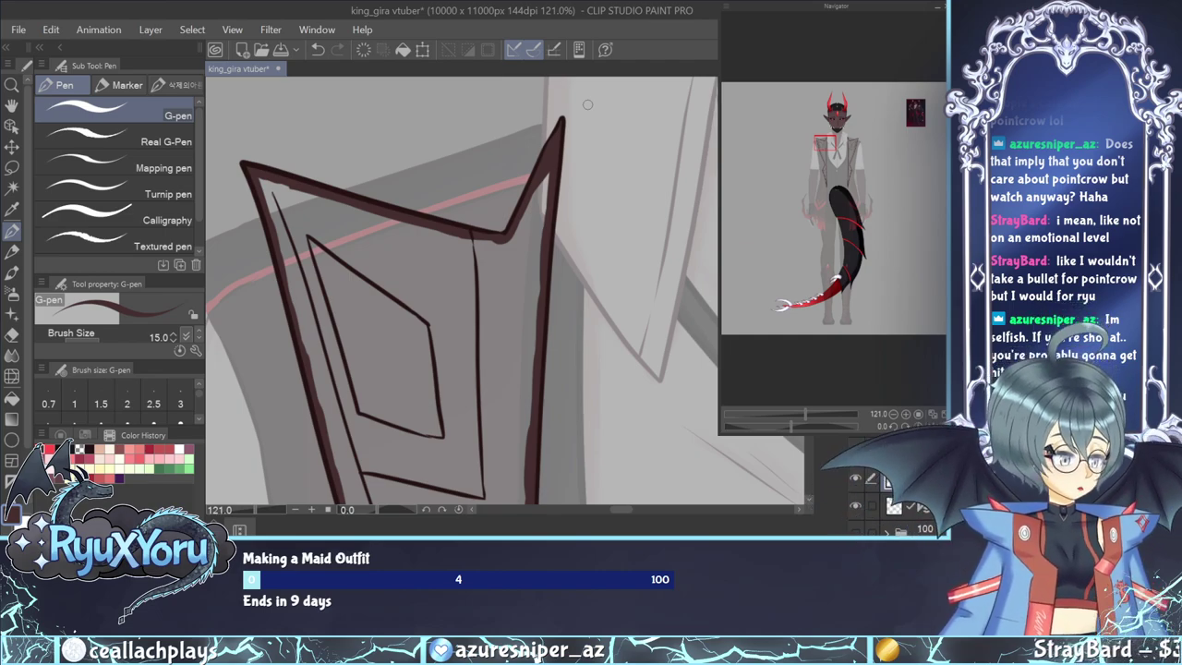
{"action": "key", "text": "g"}
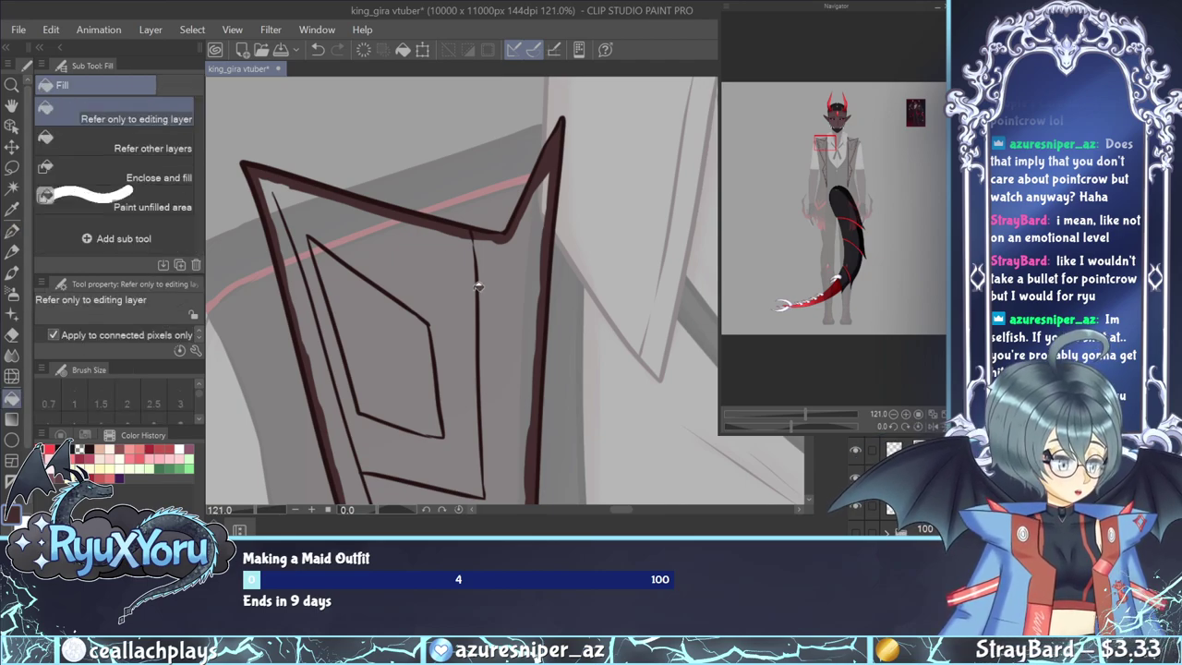
Fill the lapel interior inside its painted border with dark reddish-brown and return to the G-pen.
{"action": "left_click", "coordinate": [336, 452]}
{"action": "key", "text": "p"}
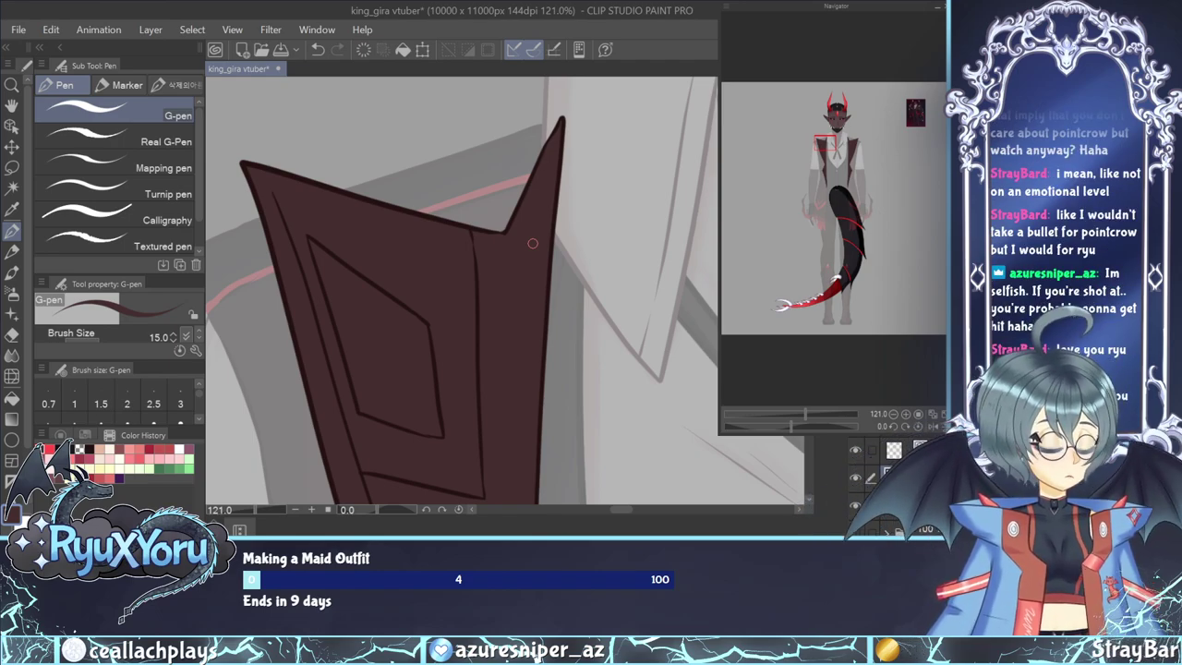
Examine the filled lapels from their pointed tops down to the lower tips, close up and on the whole torso.
{"action": "scroll", "coordinate": [462, 289], "scroll_direction": "down", "scroll_amount": 6}
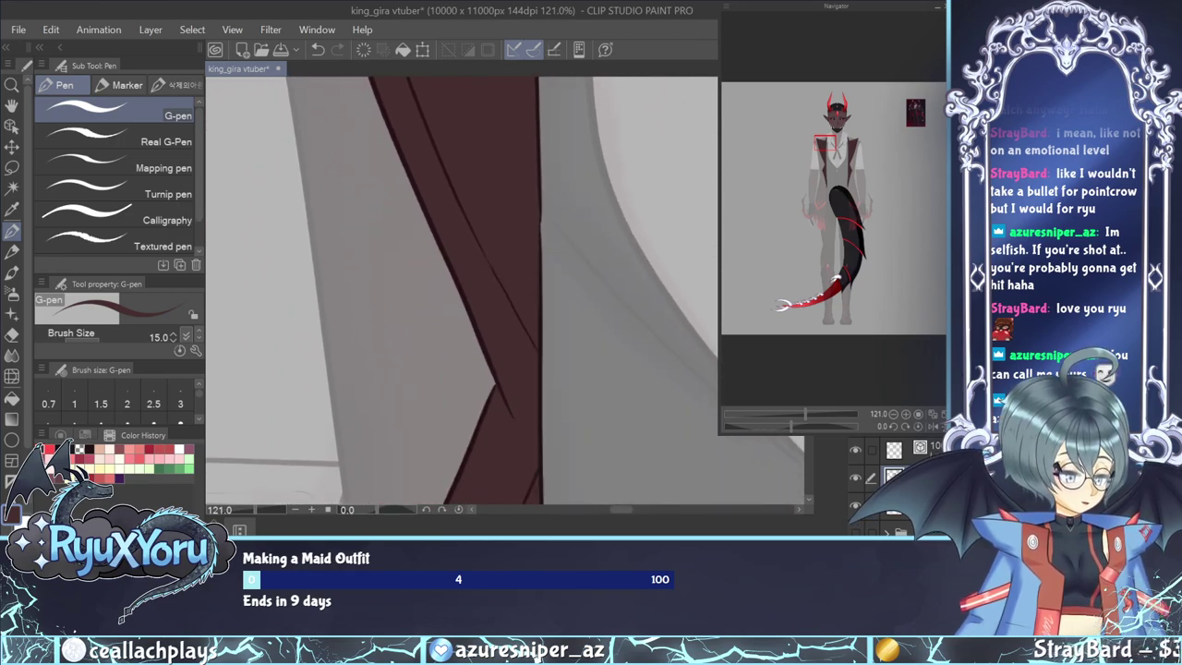
{"action": "scroll", "coordinate": [462, 290], "scroll_direction": "down", "scroll_amount": 3}
{"action": "scroll", "coordinate": [462, 291], "scroll_direction": "down", "scroll_amount": 3}
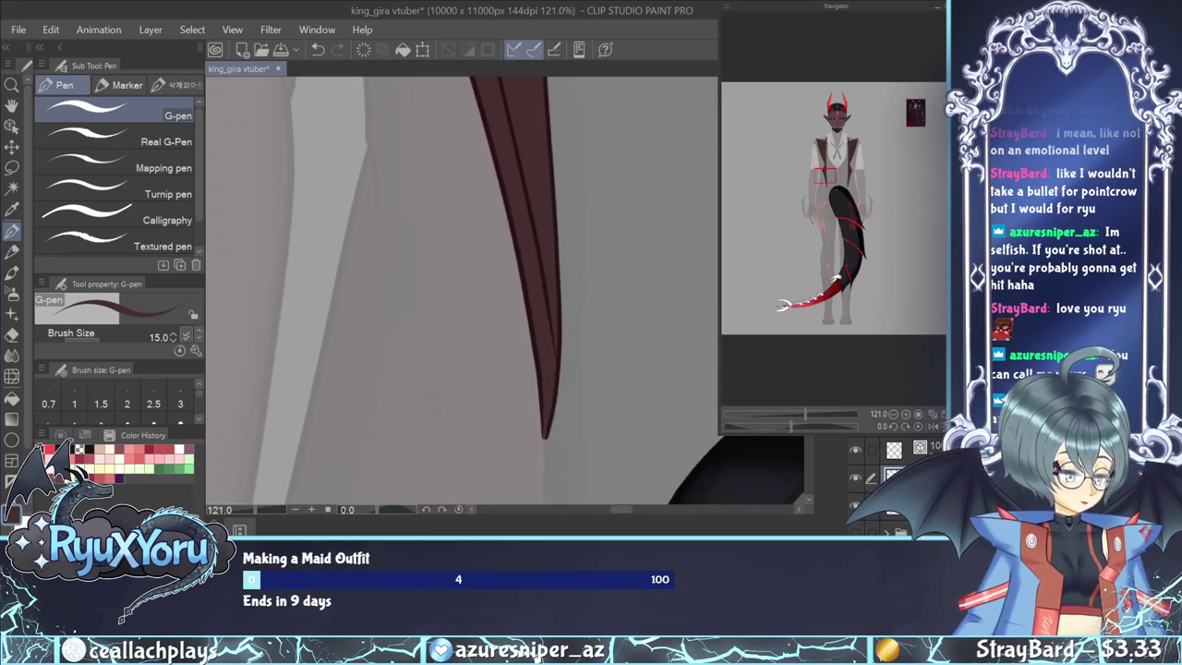
{"action": "scroll", "coordinate": [461, 290], "scroll_direction": "up", "scroll_amount": 5}
{"action": "scroll", "coordinate": [461, 291], "scroll_direction": "up", "scroll_amount": 6}
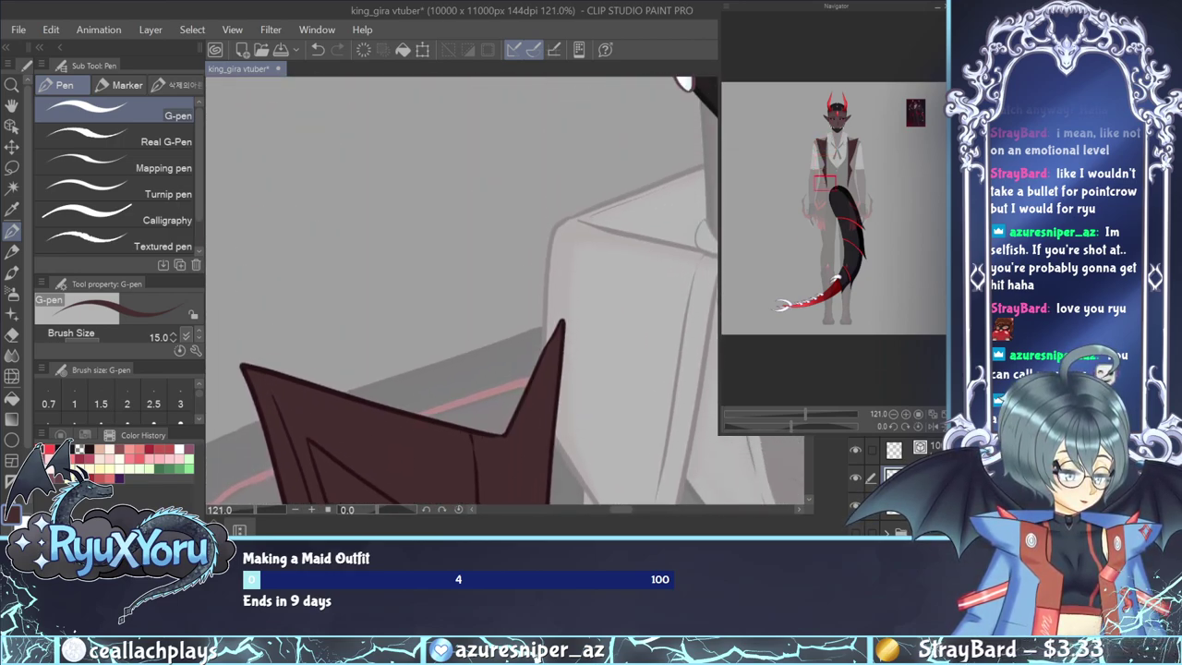
{"action": "scroll", "coordinate": [462, 291], "scroll_direction": "down", "scroll_amount": 3}
{"action": "scroll", "coordinate": [461, 291], "scroll_direction": "down", "scroll_amount": 5}
{"action": "scroll", "coordinate": [462, 291], "scroll_direction": "up", "scroll_amount": 6}
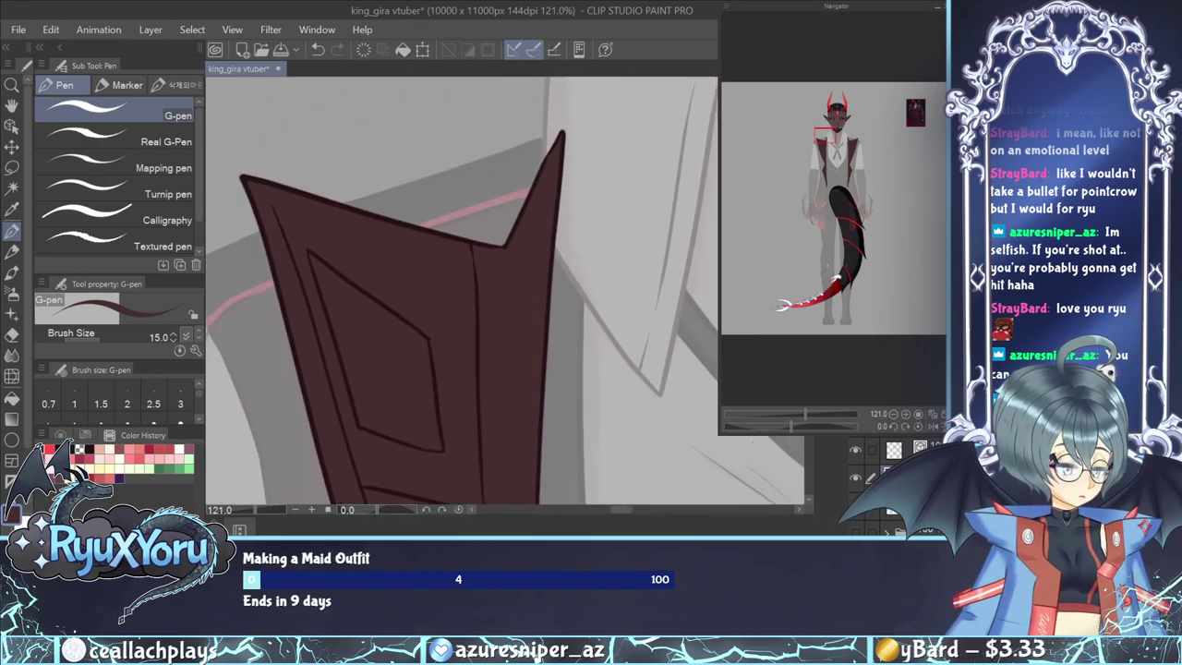
{"action": "scroll", "coordinate": [462, 291], "scroll_direction": "down", "scroll_amount": 1}
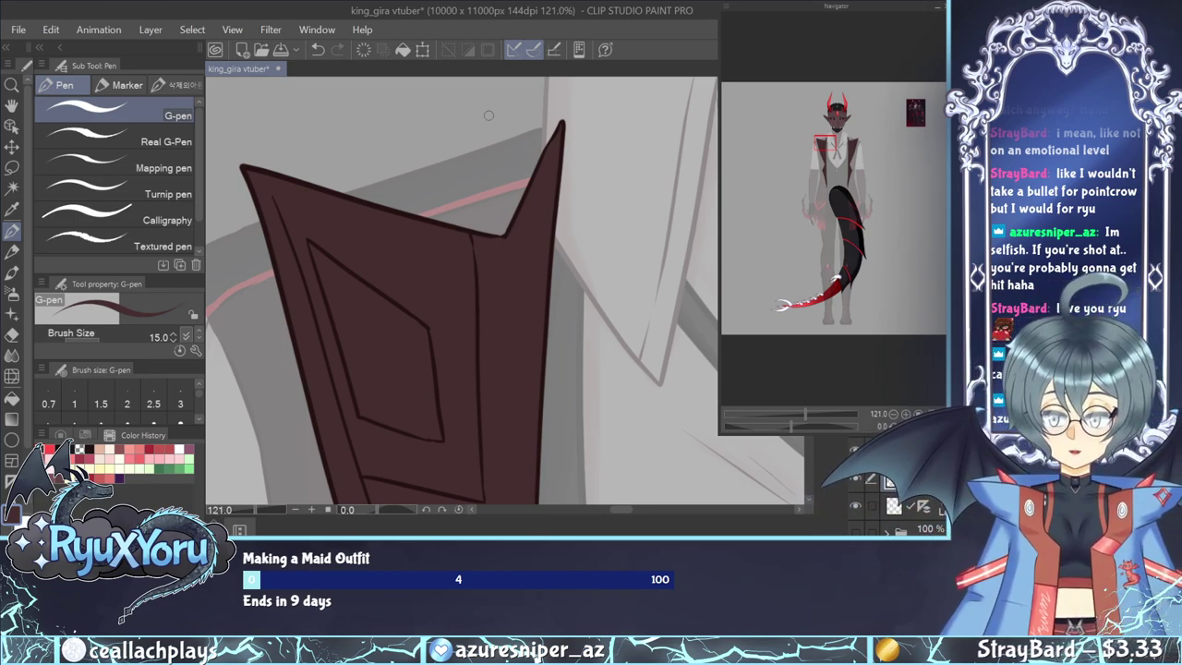
{"action": "scroll", "coordinate": [602, 301], "scroll_direction": "down", "scroll_amount": 5}
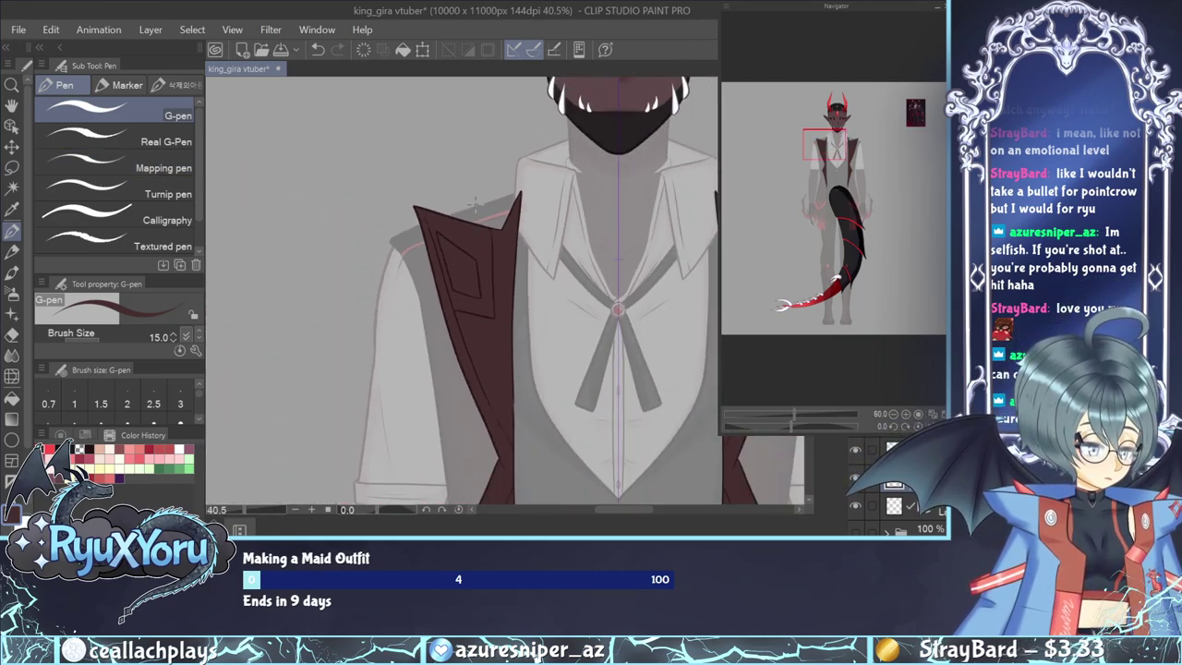
{"action": "scroll", "coordinate": [507, 318], "scroll_direction": "up", "scroll_amount": 2}
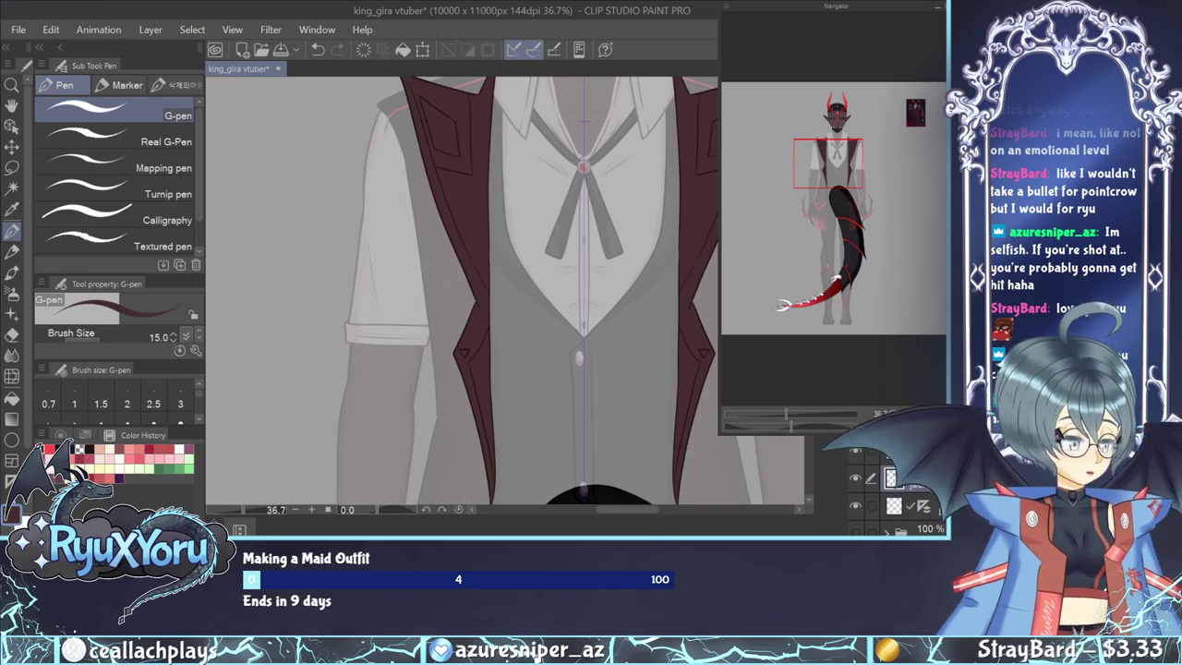
{"action": "scroll", "coordinate": [538, 315], "scroll_direction": "down", "scroll_amount": 2}
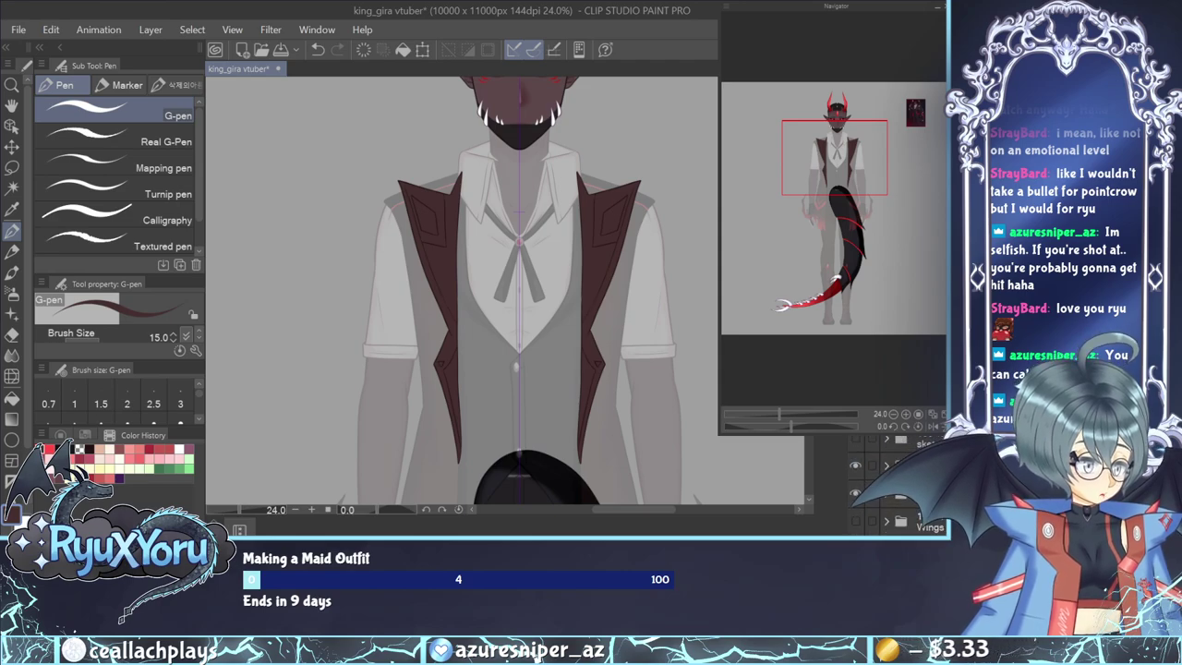
Reveal the original outfit beneath the pale overlay and sample the dark brown of the coat front with the Eyedropper.
{"action": "left_click", "coordinate": [915, 496]}
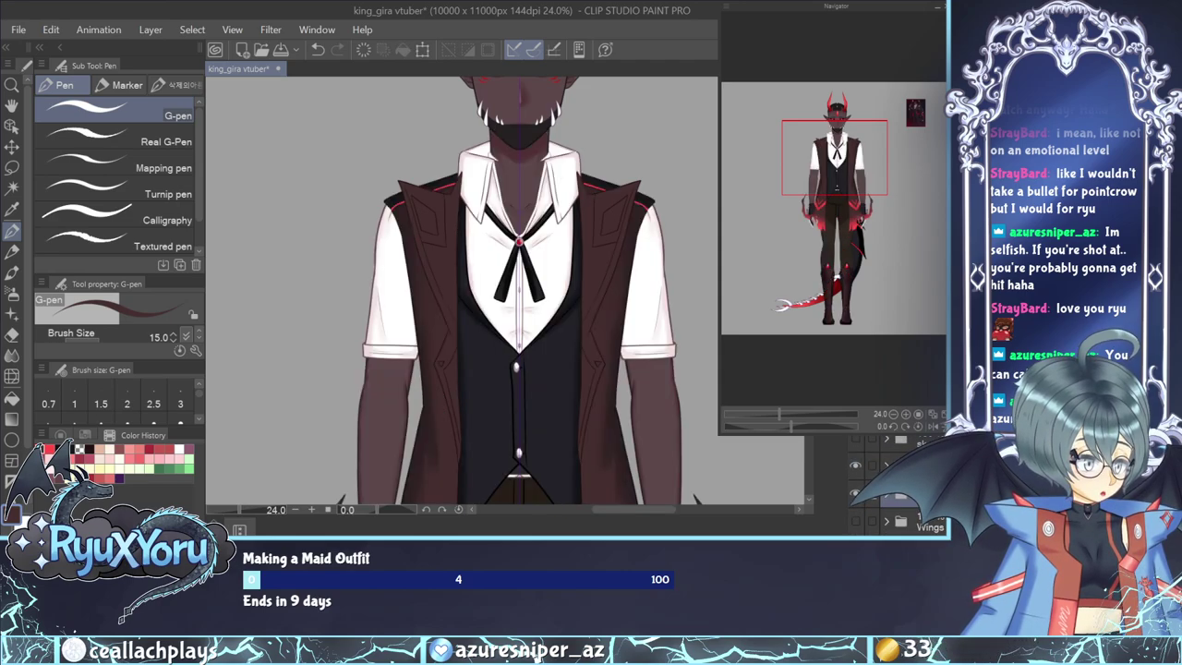
{"action": "left_click", "coordinate": [11, 209]}
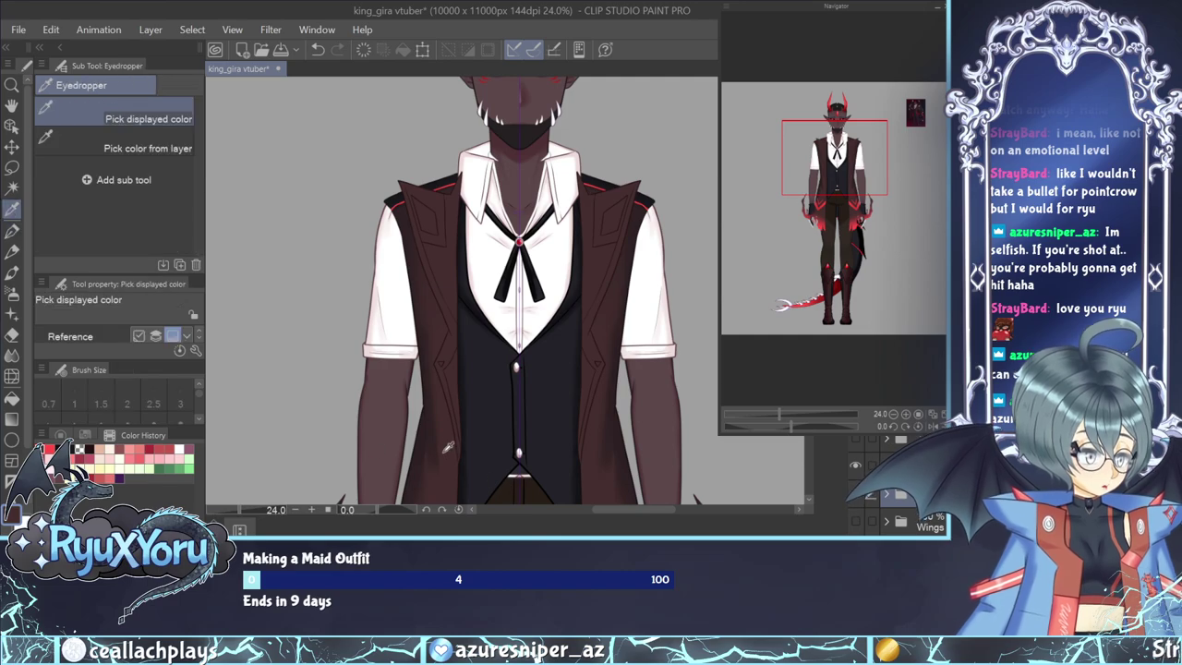
{"action": "left_click", "coordinate": [431, 422]}
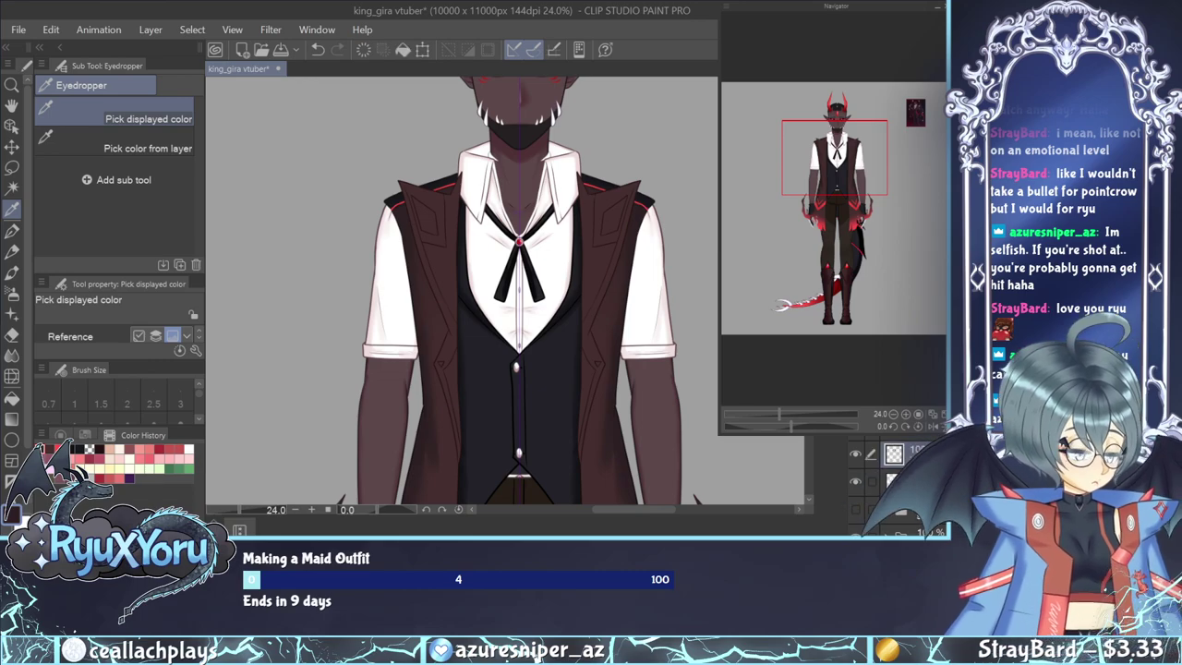
Shade the inner edge of the lapel in the dark coat color with the やわ肌ブラシ watercolor brush at size 100, and switch to Blur.
{"action": "left_click", "coordinate": [12, 272]}
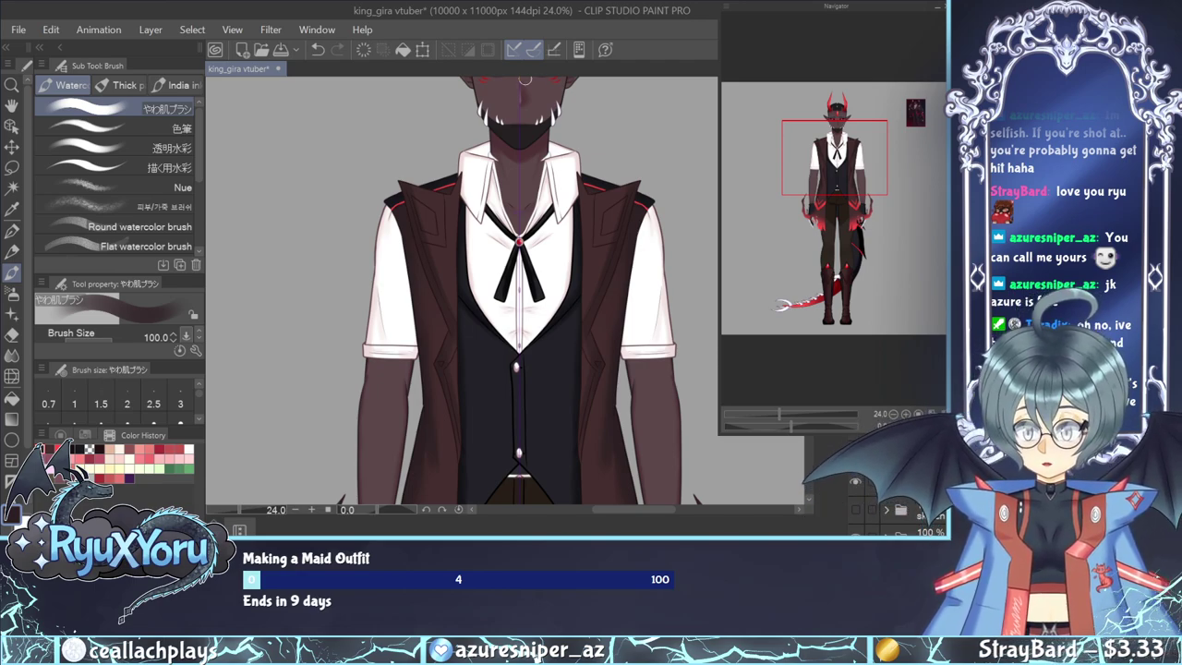
{"action": "key", "text": "ctrl+z"}
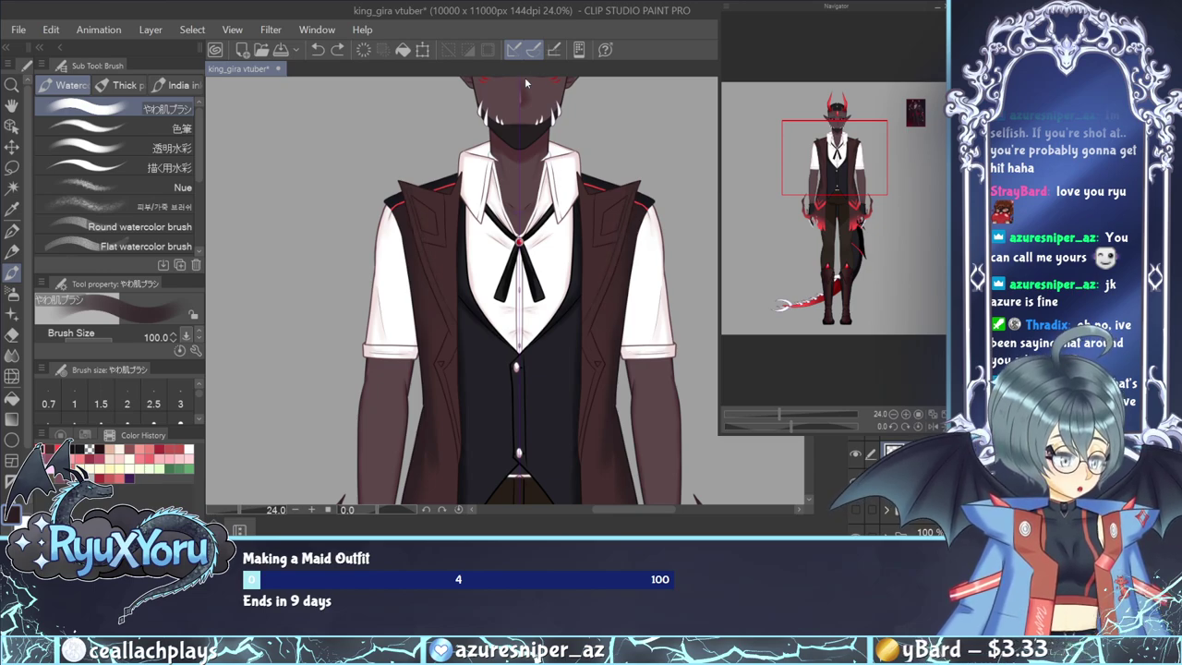
{"action": "left_click_drag", "start_coordinate": [460, 172], "coordinate": [459, 285]}
{"action": "left_click_drag", "start_coordinate": [452, 194], "coordinate": [460, 321]}
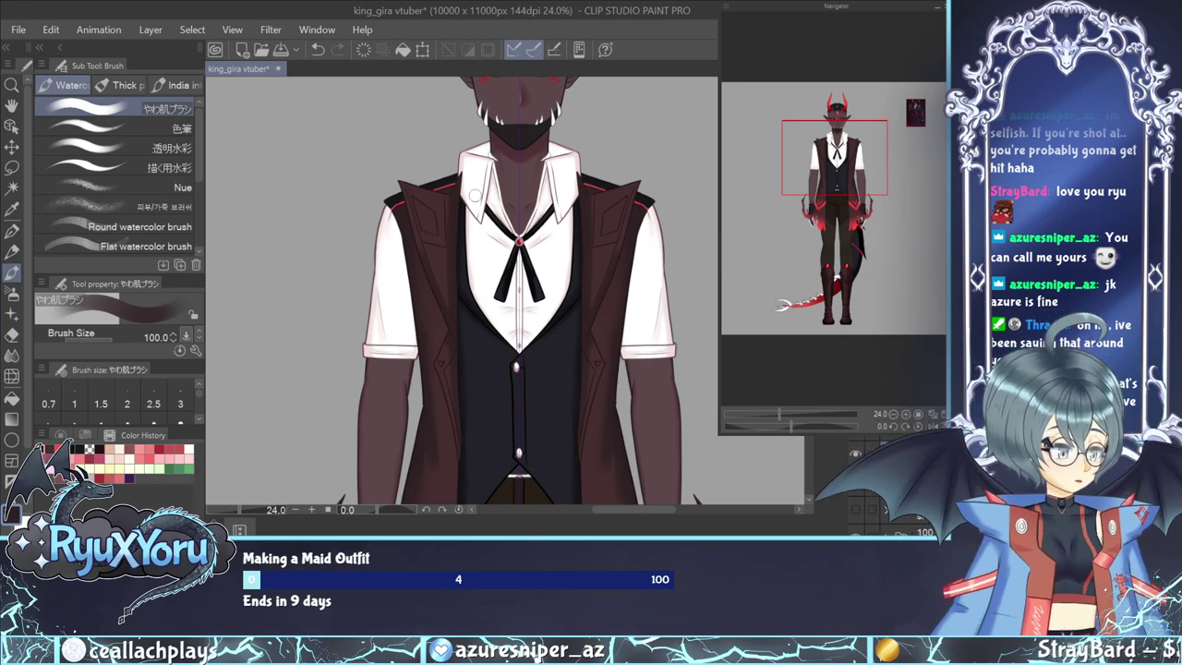
{"action": "key", "text": "j"}
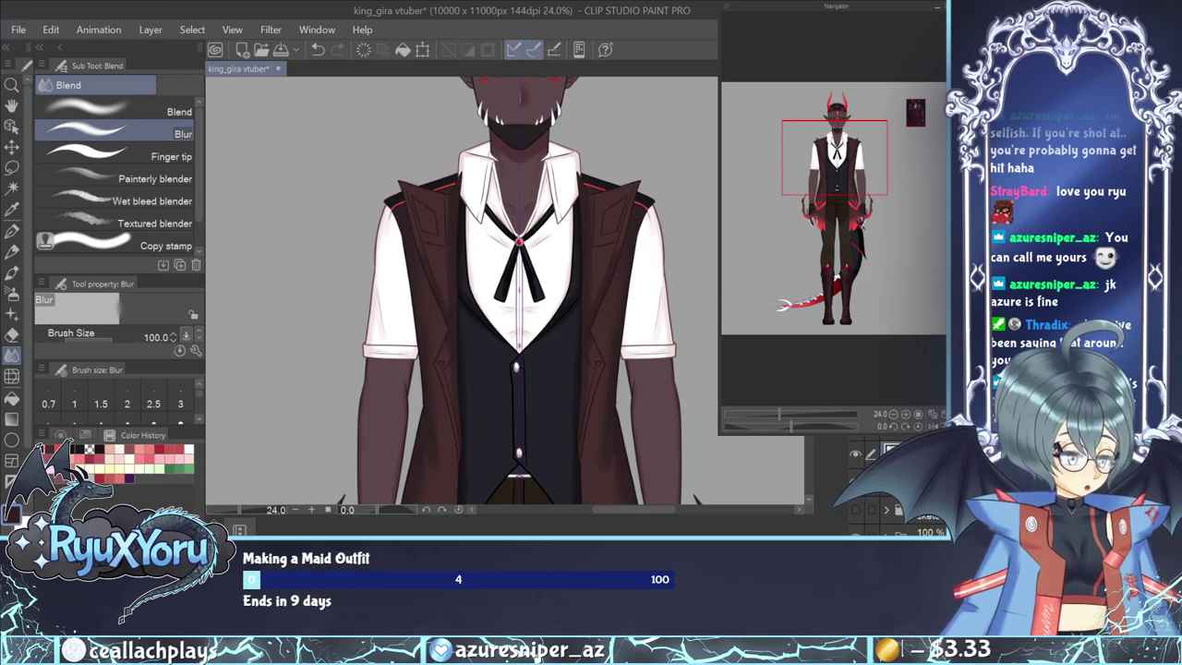
Choose bright red from the color history and paint the narrow strip along the lapel's lower tip with the G-pen at size 15.
{"action": "left_click", "coordinate": [12, 293]}
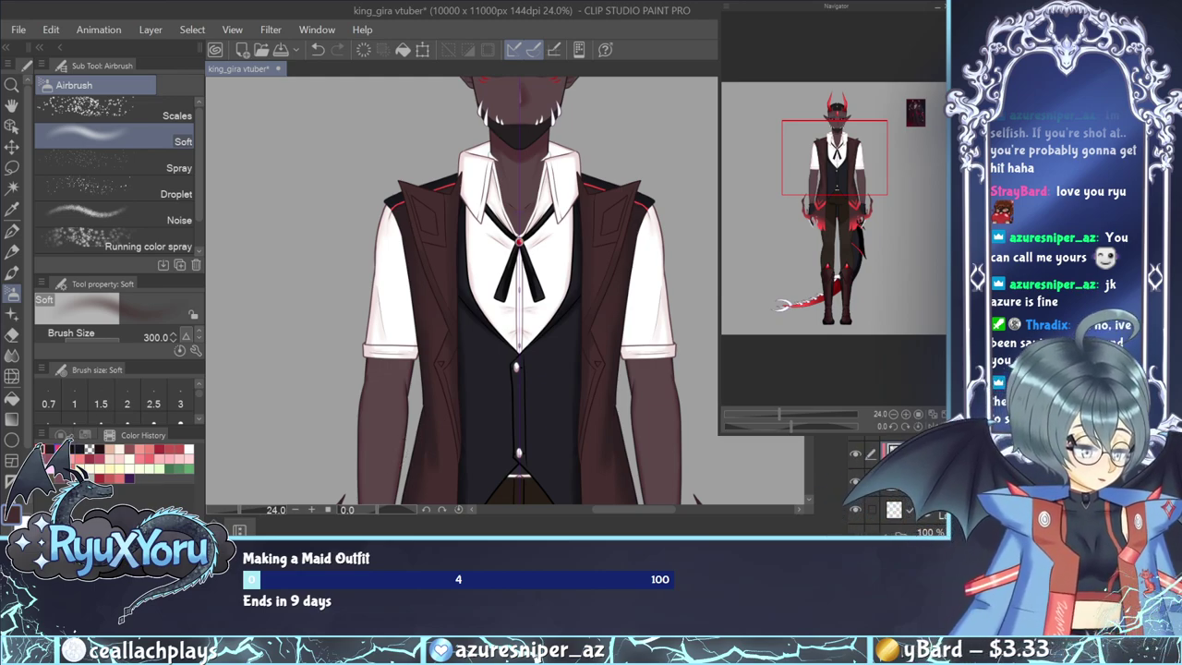
{"action": "left_click", "coordinate": [58, 449]}
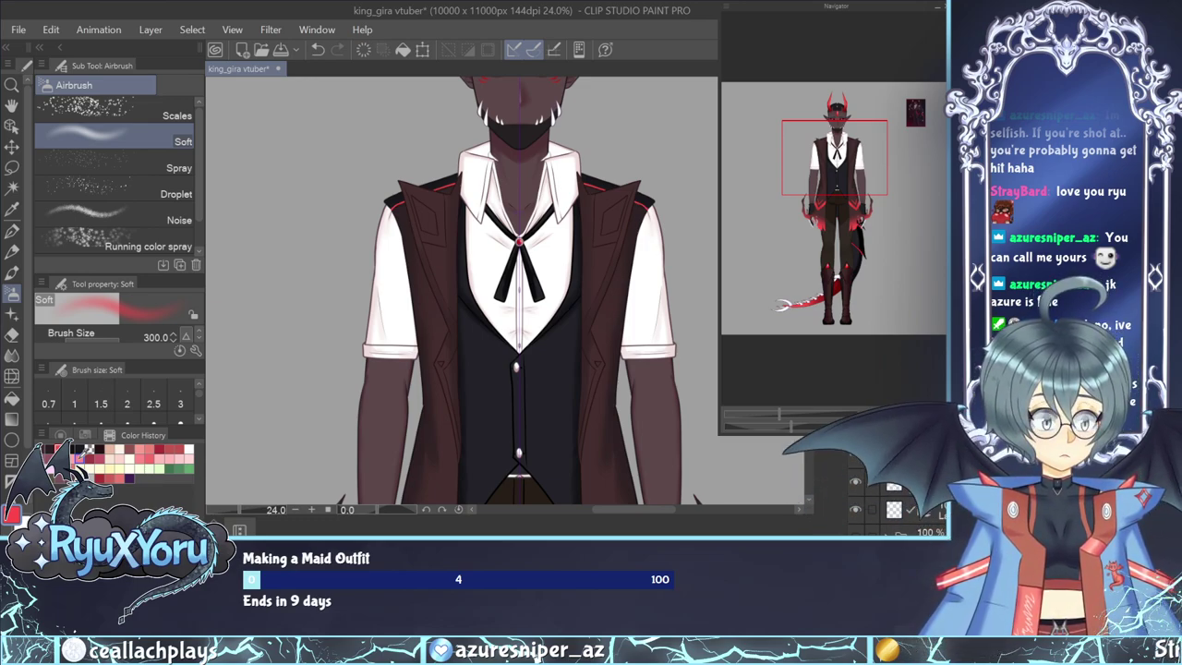
{"action": "scroll", "coordinate": [404, 255], "scroll_direction": "down", "scroll_amount": 1}
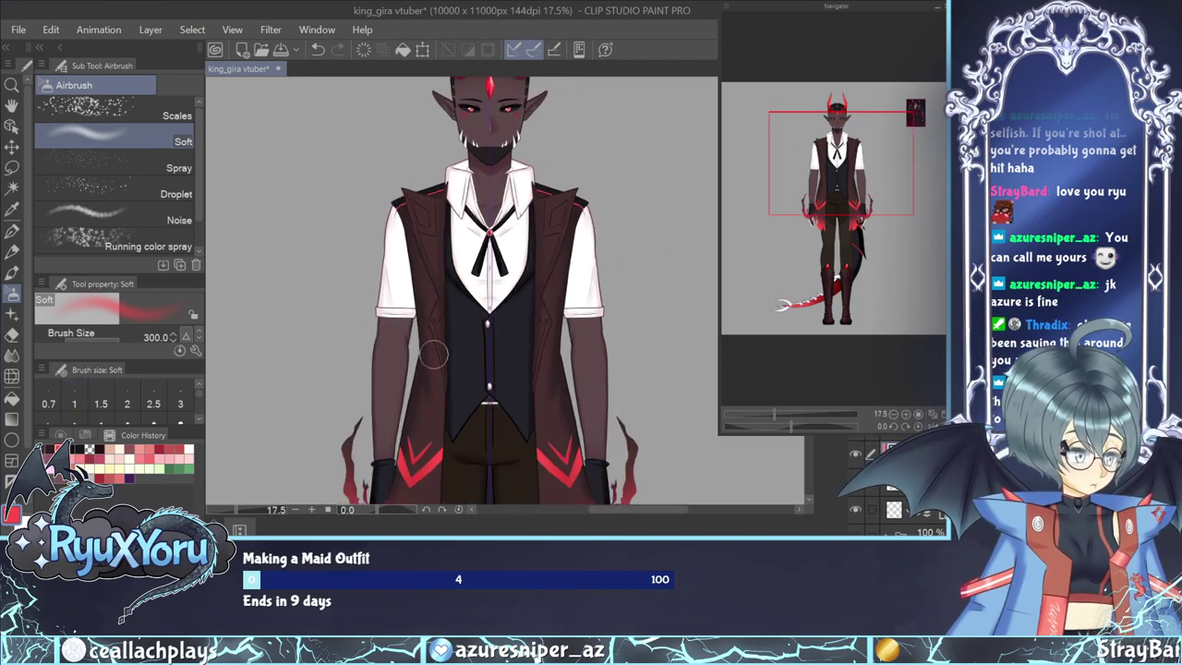
{"action": "scroll", "coordinate": [458, 409], "scroll_direction": "up", "scroll_amount": 4}
{"action": "scroll", "coordinate": [434, 323], "scroll_direction": "up", "scroll_amount": 2}
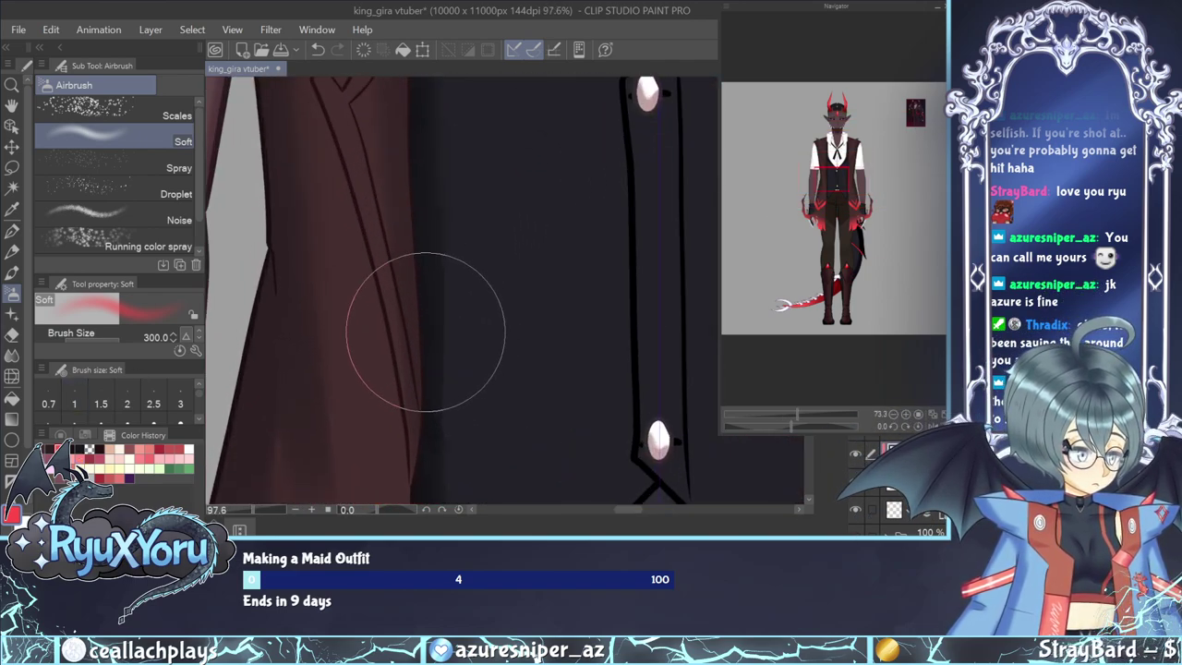
{"action": "left_click", "coordinate": [18, 231]}
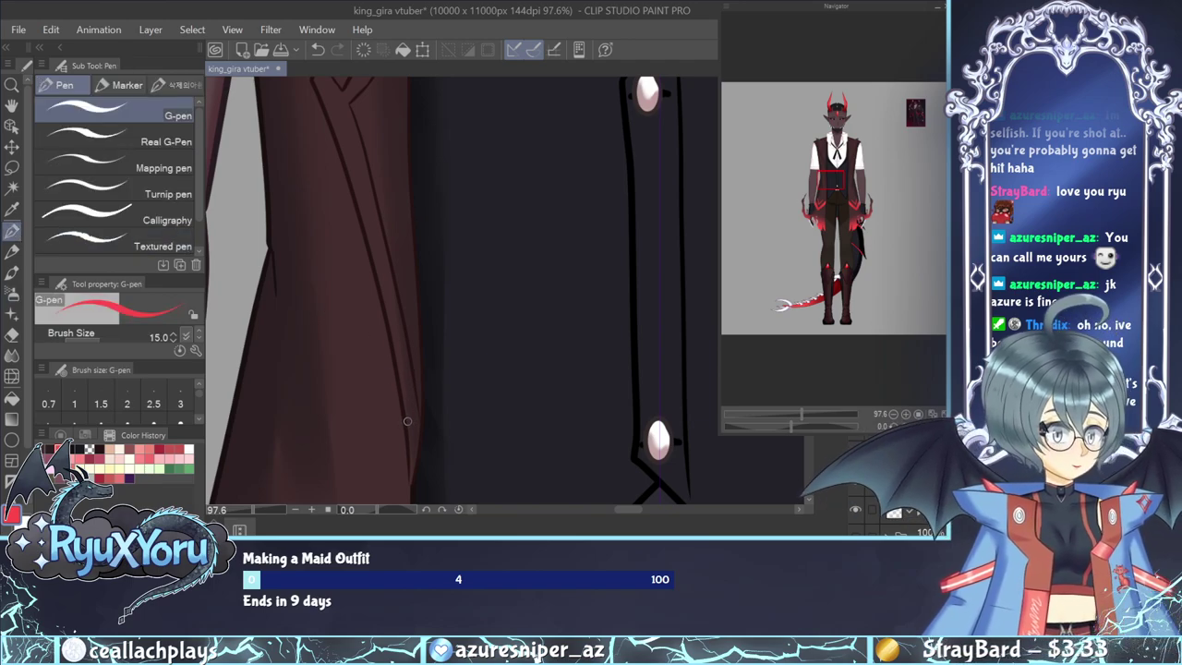
{"action": "mouse_move", "coordinate": [413, 408]}
{"action": "left_mouse_down"}
{"action": "mouse_move", "coordinate": [404, 358]}
{"action": "mouse_move", "coordinate": [410, 388]}
{"action": "left_mouse_up"}
{"action": "mouse_move", "coordinate": [418, 430]}
{"action": "left_mouse_down"}
{"action": "mouse_move", "coordinate": [415, 486]}
{"action": "mouse_move", "coordinate": [405, 388]}
{"action": "mouse_move", "coordinate": [417, 435]}
{"action": "mouse_move", "coordinate": [386, 303]}
{"action": "mouse_move", "coordinate": [415, 406]}
{"action": "mouse_move", "coordinate": [390, 310]}
{"action": "mouse_move", "coordinate": [409, 380]}
{"action": "left_mouse_up"}
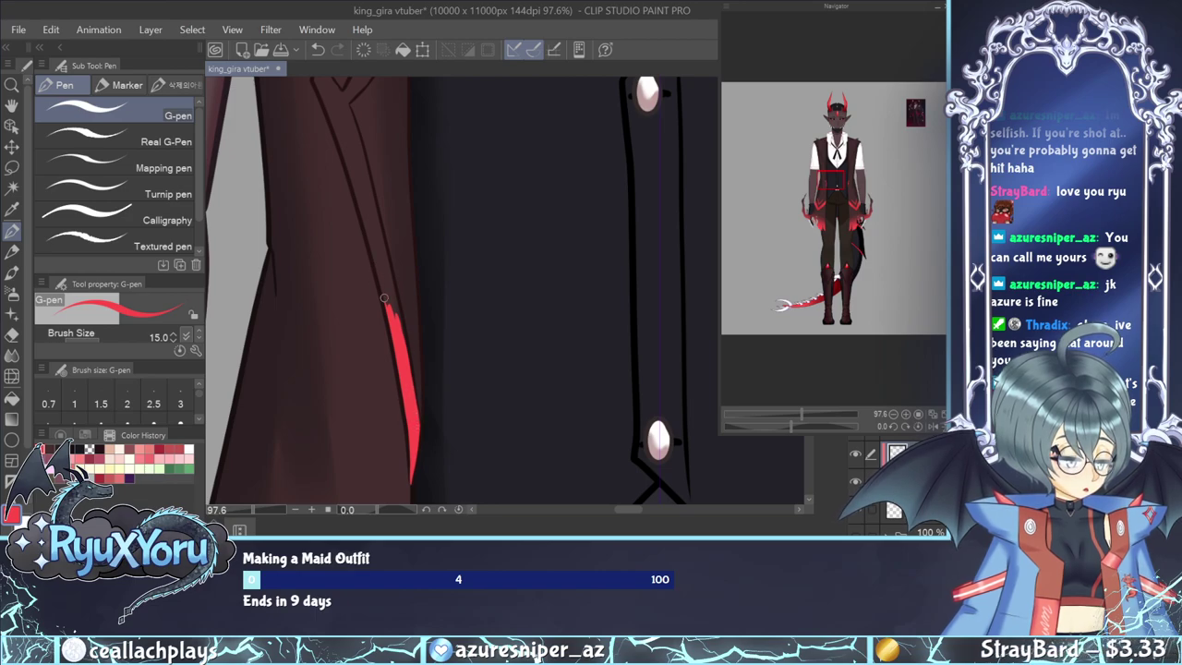
{"action": "mouse_move", "coordinate": [398, 311]}
{"action": "left_mouse_down"}
{"action": "mouse_move", "coordinate": [379, 263]}
{"action": "mouse_move", "coordinate": [390, 321]}
{"action": "mouse_move", "coordinate": [388, 287]}
{"action": "left_mouse_up"}
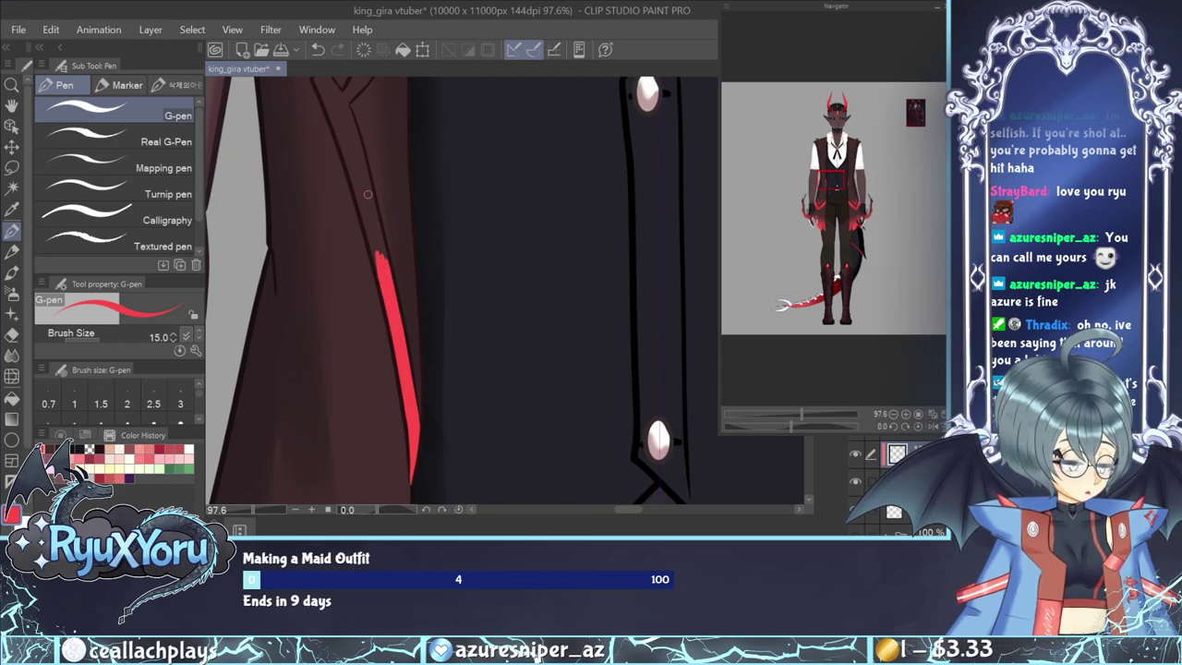
{"action": "mouse_move", "coordinate": [368, 194]}
{"action": "left_mouse_down"}
{"action": "mouse_move", "coordinate": [380, 277]}
{"action": "mouse_move", "coordinate": [364, 196]}
{"action": "mouse_move", "coordinate": [388, 270]}
{"action": "mouse_move", "coordinate": [366, 190]}
{"action": "left_mouse_up"}
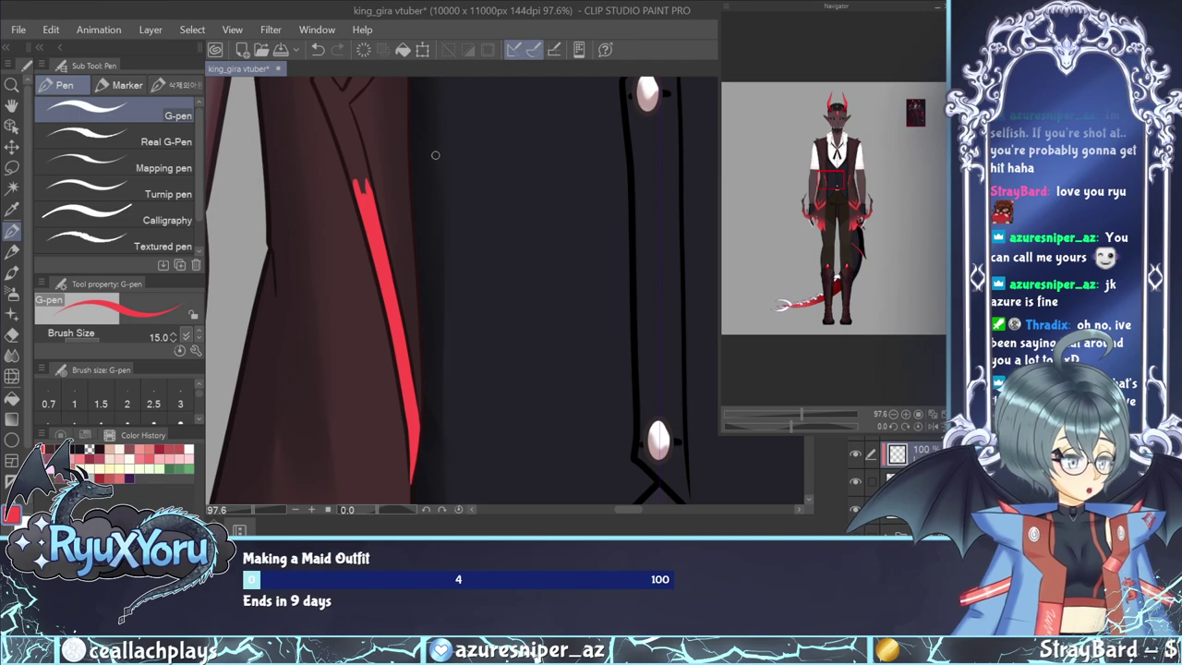
Extend the bright red strip up to the lapel's notch corner, around the small triangle and along the curved inner line.
{"action": "left_click_drag", "start_coordinate": [422, 159], "coordinate": [517, 369]}
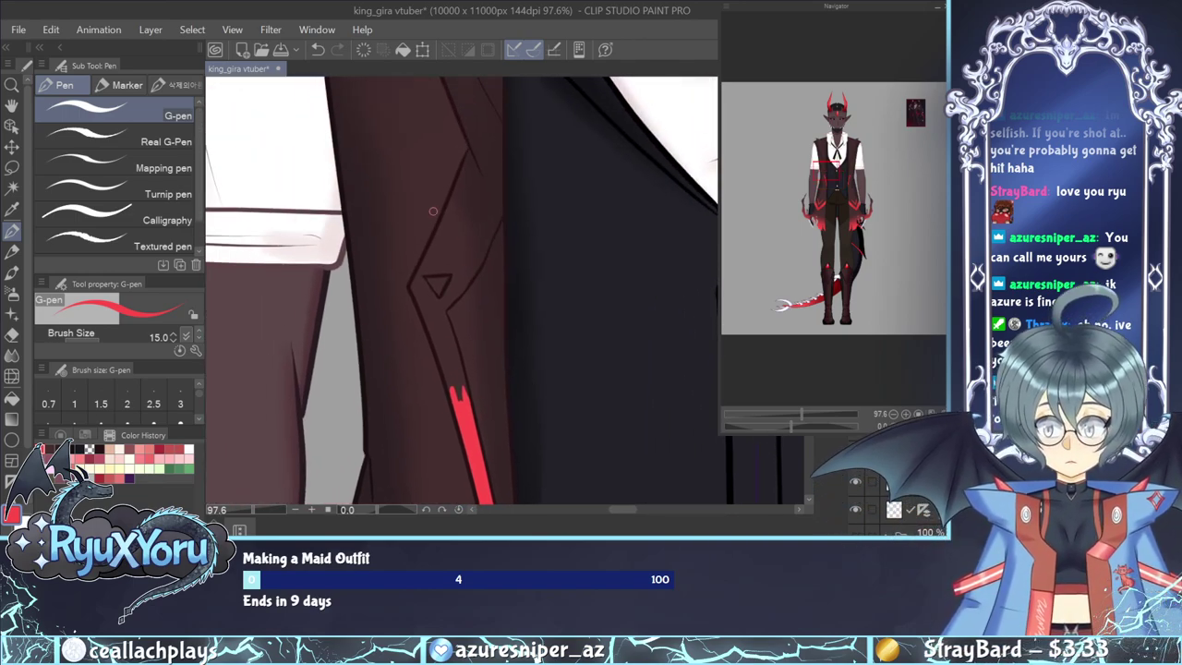
{"action": "left_click_drag", "start_coordinate": [412, 287], "coordinate": [453, 393]}
{"action": "left_click_drag", "start_coordinate": [436, 338], "coordinate": [470, 418]}
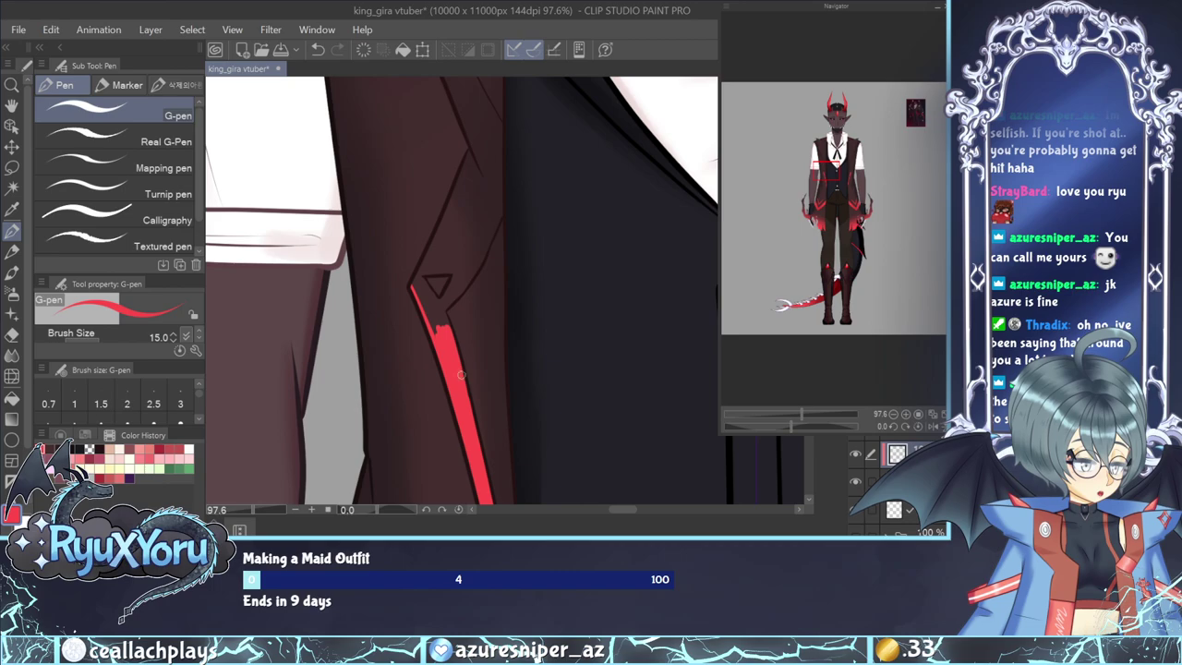
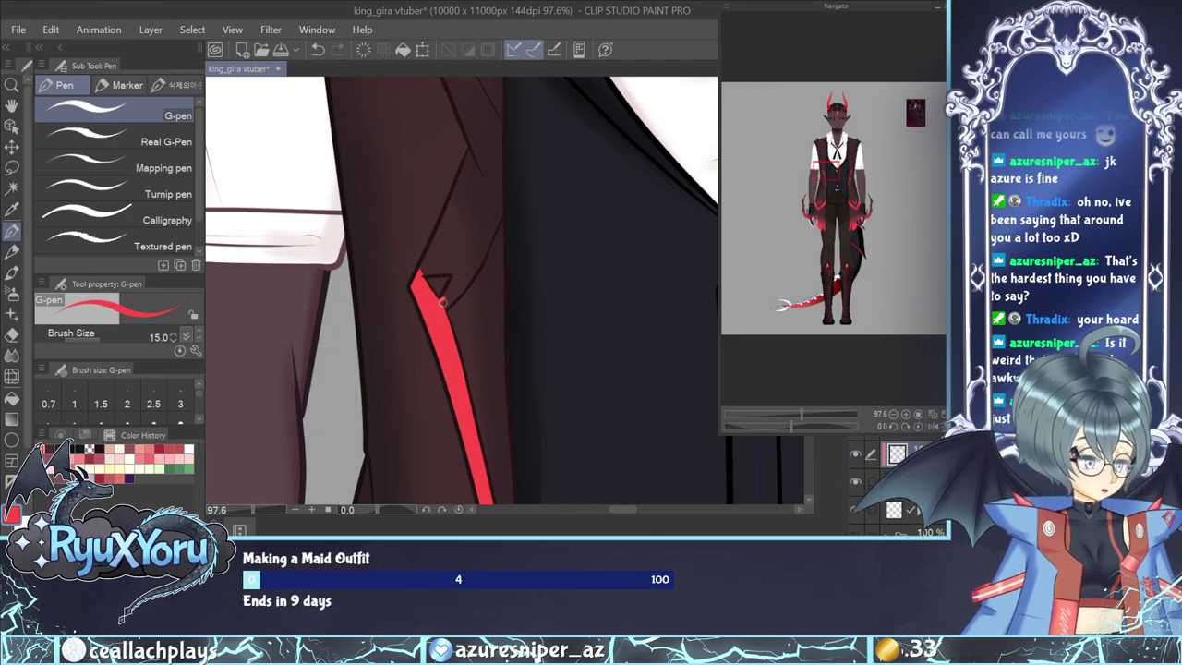
{"action": "left_click_drag", "start_coordinate": [442, 303], "coordinate": [452, 277]}
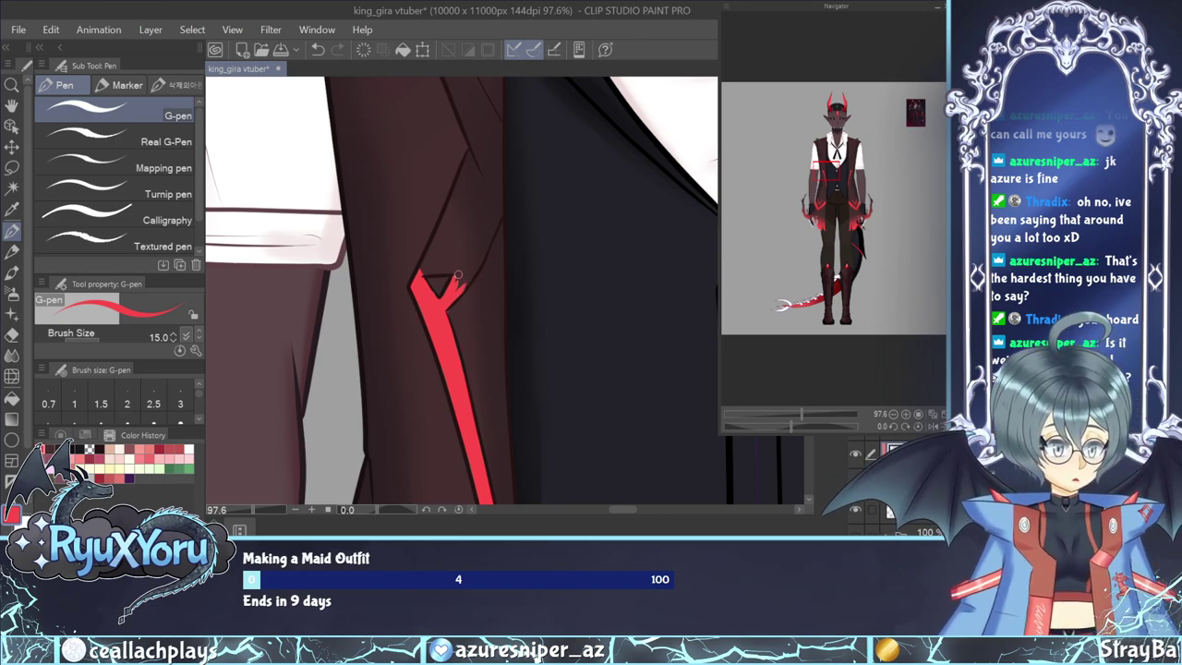
{"action": "key", "text": "ctrl+z"}
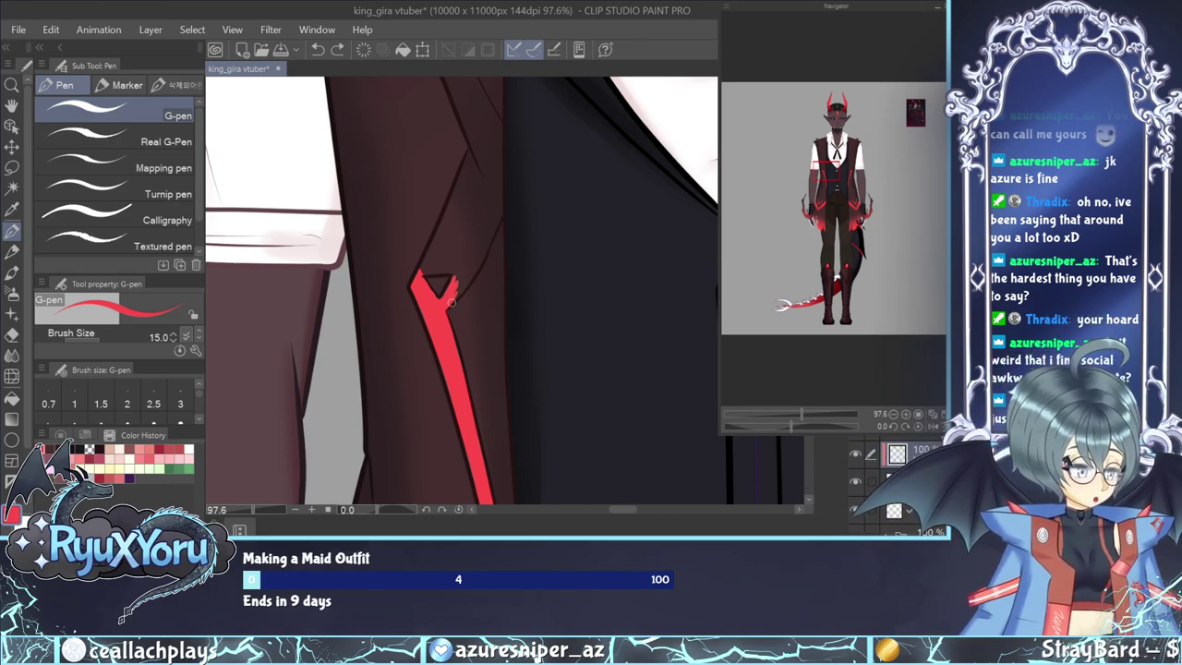
{"action": "left_click_drag", "start_coordinate": [453, 297], "coordinate": [505, 205]}
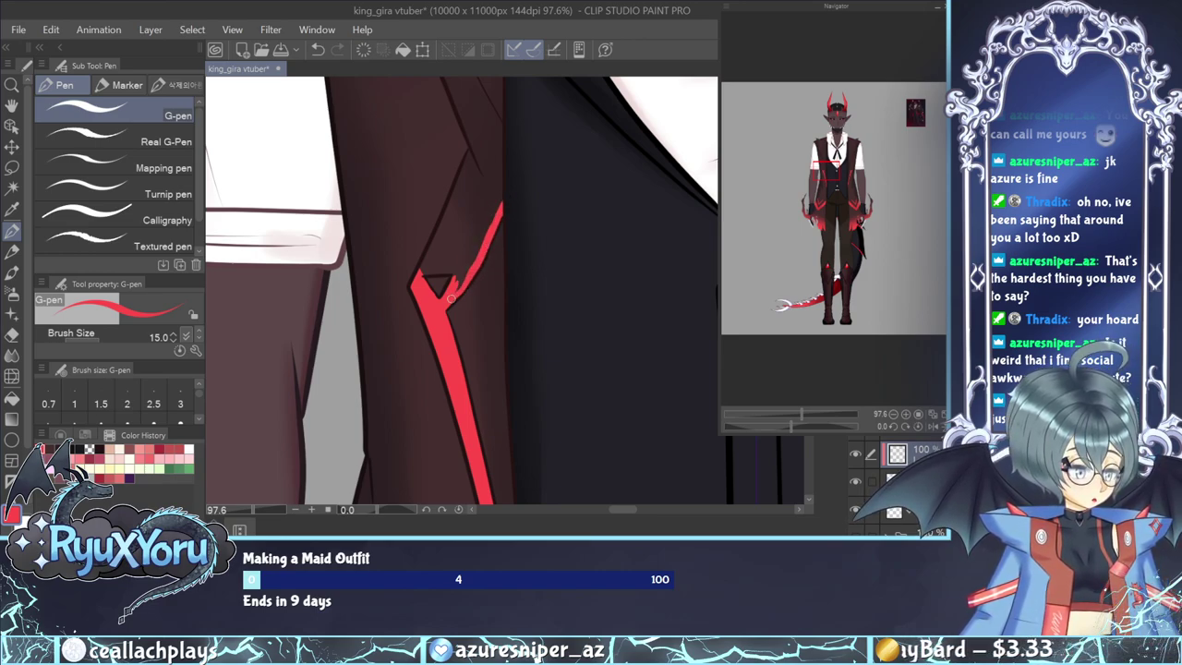
{"action": "left_click_drag", "start_coordinate": [451, 298], "coordinate": [474, 244]}
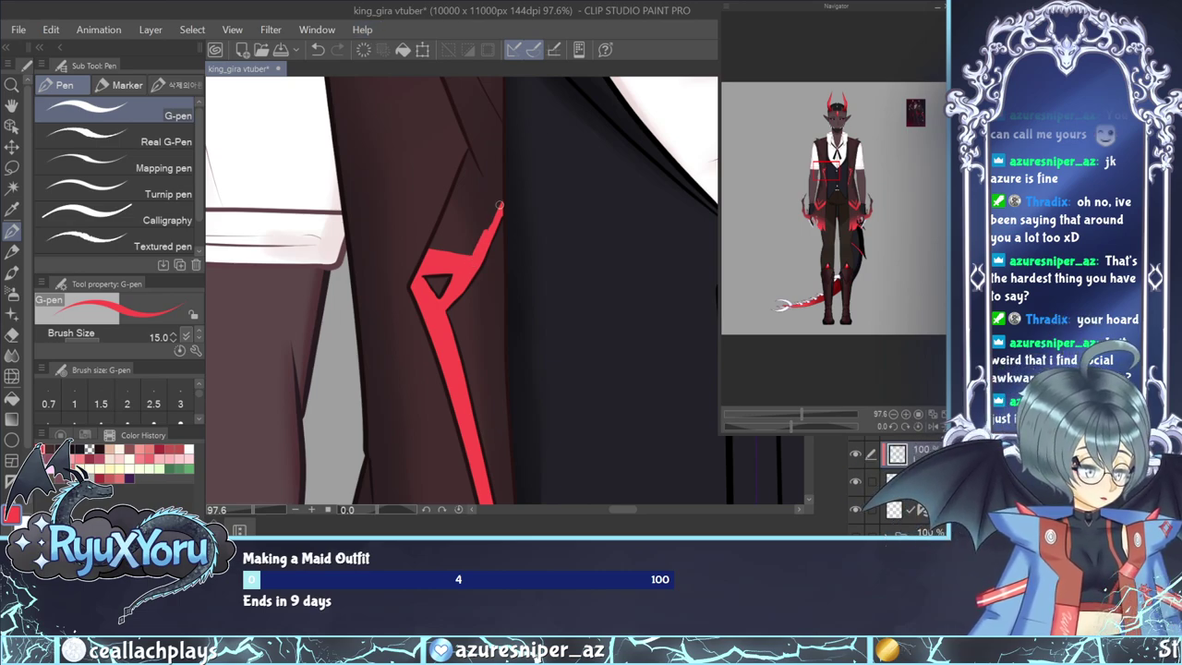
Fill the area above the small triangle up to the lapel's notch in bright red with the G-pen at size 30.
{"action": "left_click", "coordinate": [162, 141]}
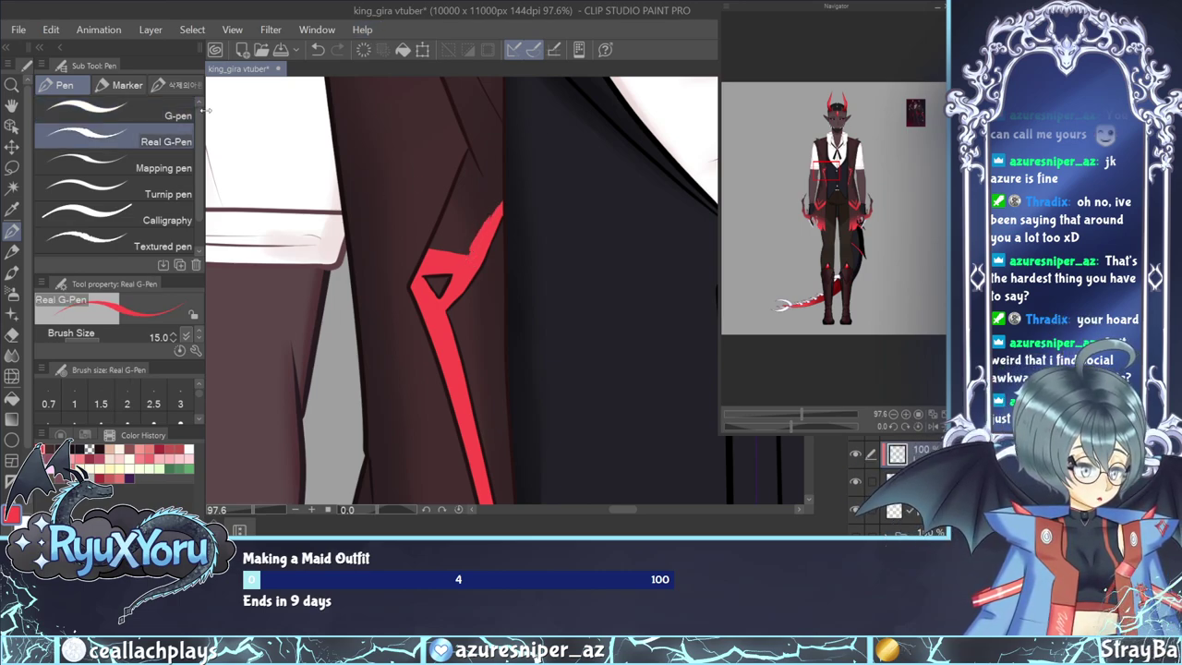
{"action": "left_click", "coordinate": [171, 114]}
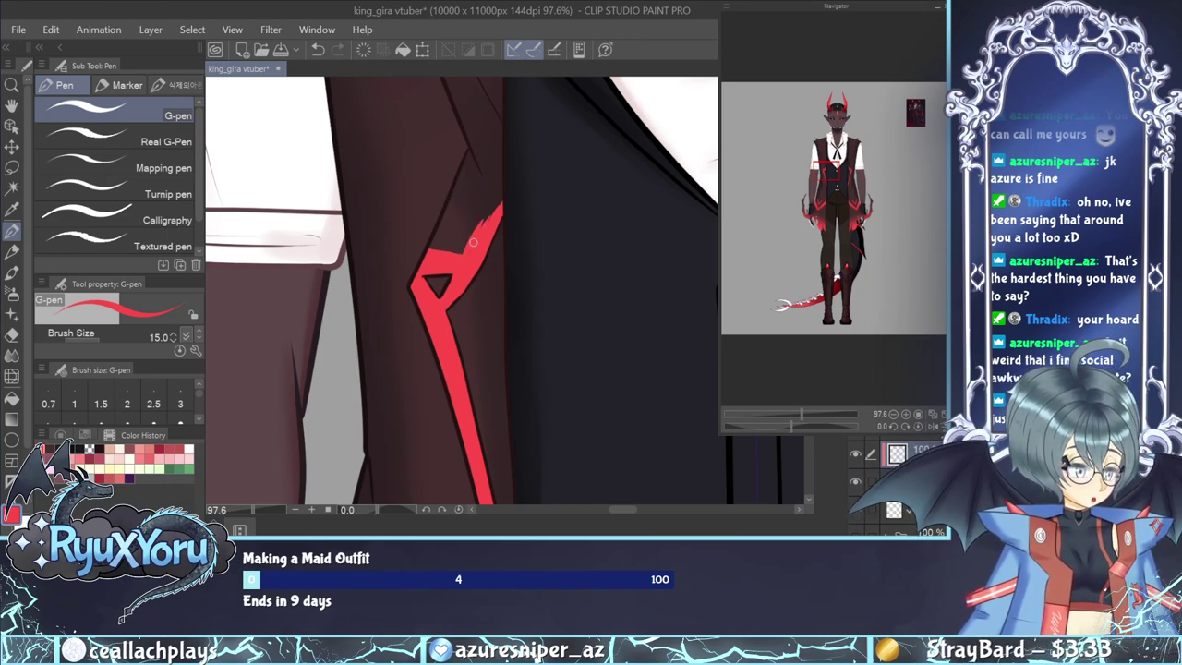
{"action": "left_click_drag", "start_coordinate": [484, 213], "coordinate": [461, 249]}
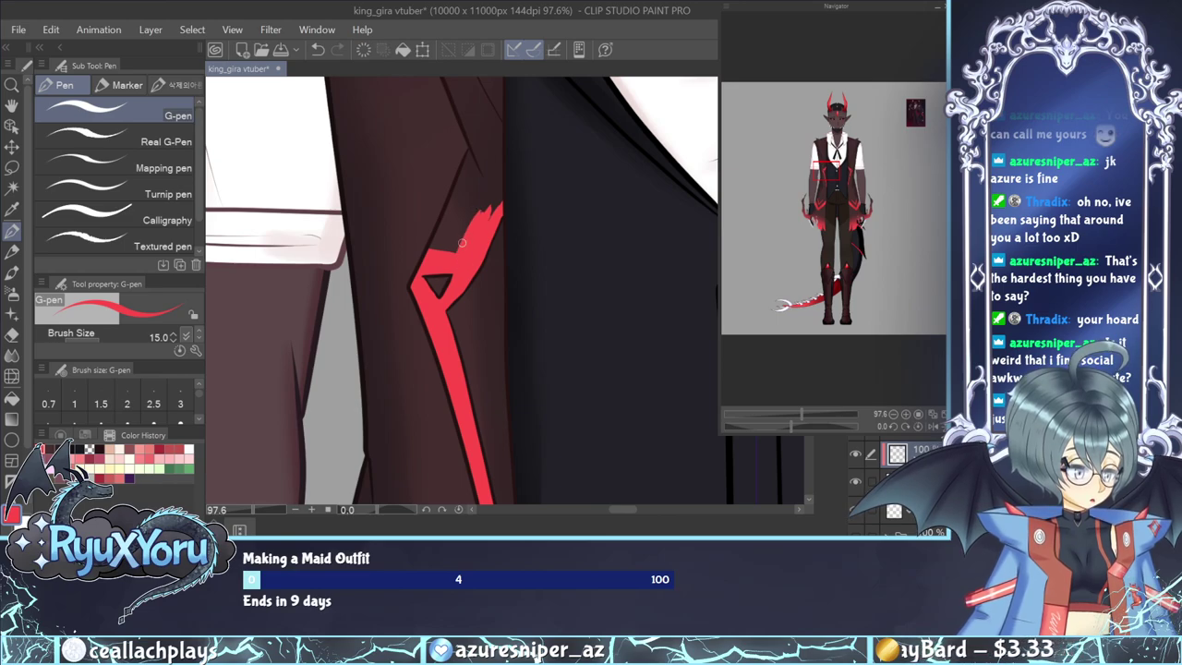
{"action": "left_click", "coordinate": [200, 421]}
{"action": "scroll", "coordinate": [199, 421], "scroll_direction": "down", "scroll_amount": 2}
{"action": "left_click", "coordinate": [180, 396]}
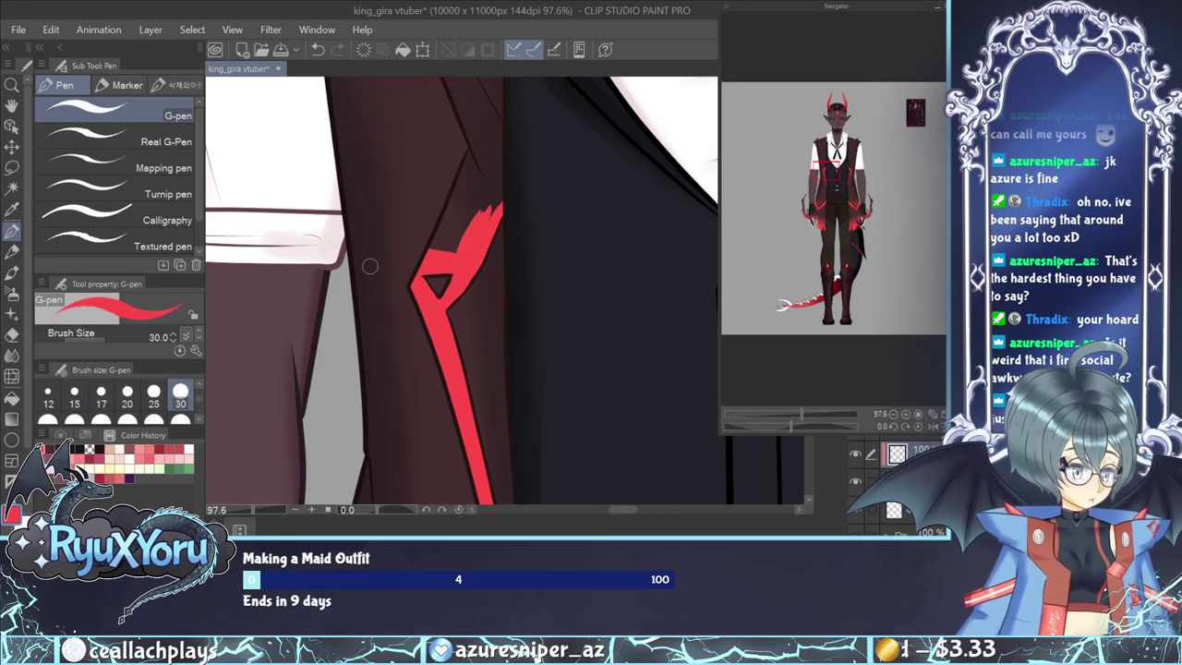
{"action": "mouse_move", "coordinate": [488, 199]}
{"action": "left_mouse_down"}
{"action": "mouse_move", "coordinate": [450, 257]}
{"action": "mouse_move", "coordinate": [481, 198]}
{"action": "mouse_move", "coordinate": [443, 260]}
{"action": "mouse_move", "coordinate": [471, 199]}
{"action": "mouse_move", "coordinate": [430, 258]}
{"action": "mouse_move", "coordinate": [472, 141]}
{"action": "mouse_move", "coordinate": [459, 198]}
{"action": "mouse_move", "coordinate": [482, 140]}
{"action": "mouse_move", "coordinate": [469, 196]}
{"action": "mouse_move", "coordinate": [497, 151]}
{"action": "mouse_move", "coordinate": [479, 230]}
{"action": "mouse_move", "coordinate": [500, 153]}
{"action": "mouse_move", "coordinate": [491, 218]}
{"action": "mouse_move", "coordinate": [504, 187]}
{"action": "left_mouse_up"}
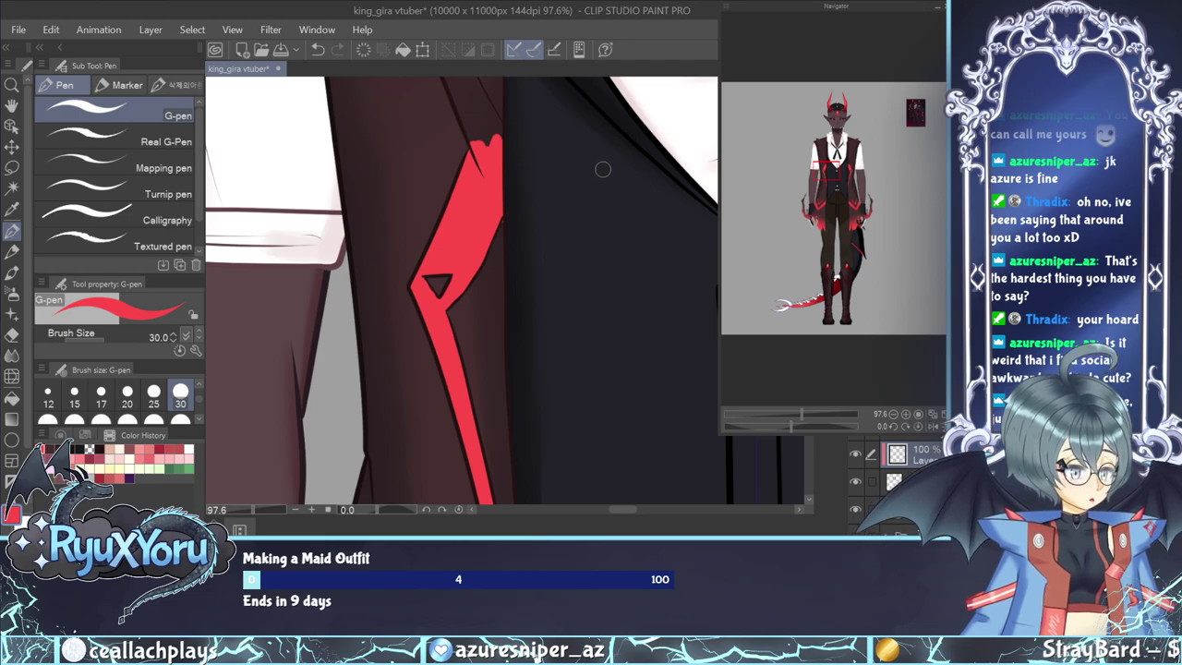
{"action": "key", "text": "ctrl+z"}
{"action": "mouse_move", "coordinate": [483, 224]}
{"action": "left_mouse_down"}
{"action": "mouse_move", "coordinate": [514, 181]}
{"action": "mouse_move", "coordinate": [501, 178]}
{"action": "left_mouse_up"}
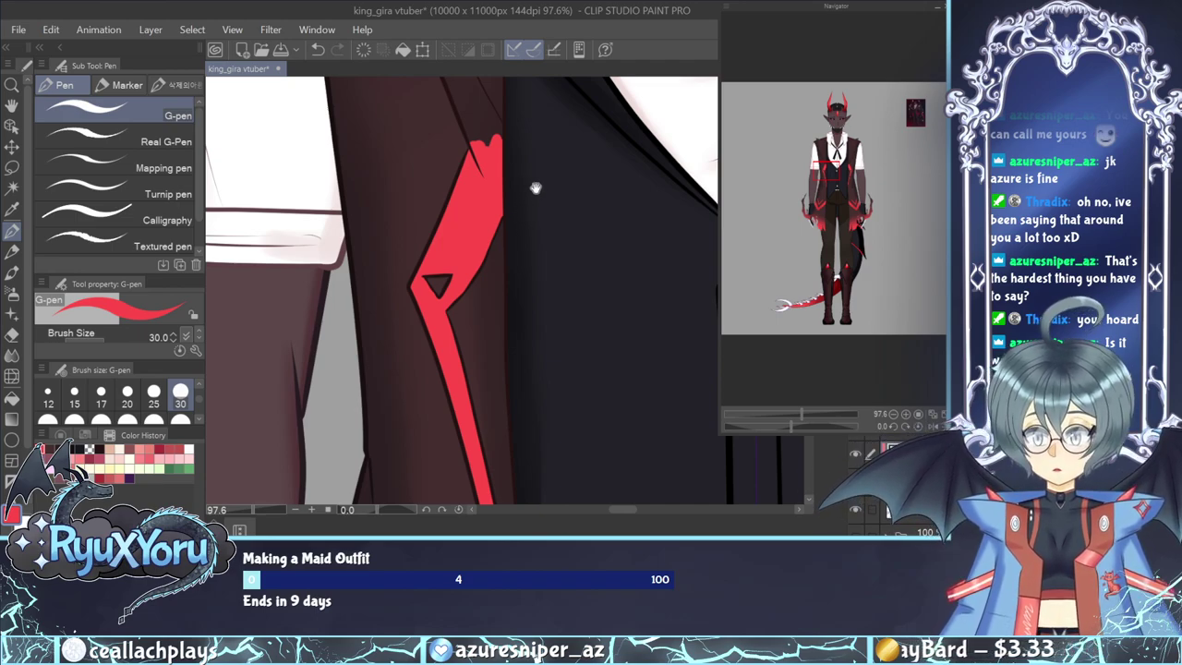
Extend the bright red band upward from the notch between the lapel's two diagonal lines at size 30.
{"action": "left_click_drag", "start_coordinate": [536, 190], "coordinate": [544, 277]}
{"action": "left_click_drag", "start_coordinate": [538, 206], "coordinate": [535, 274]}
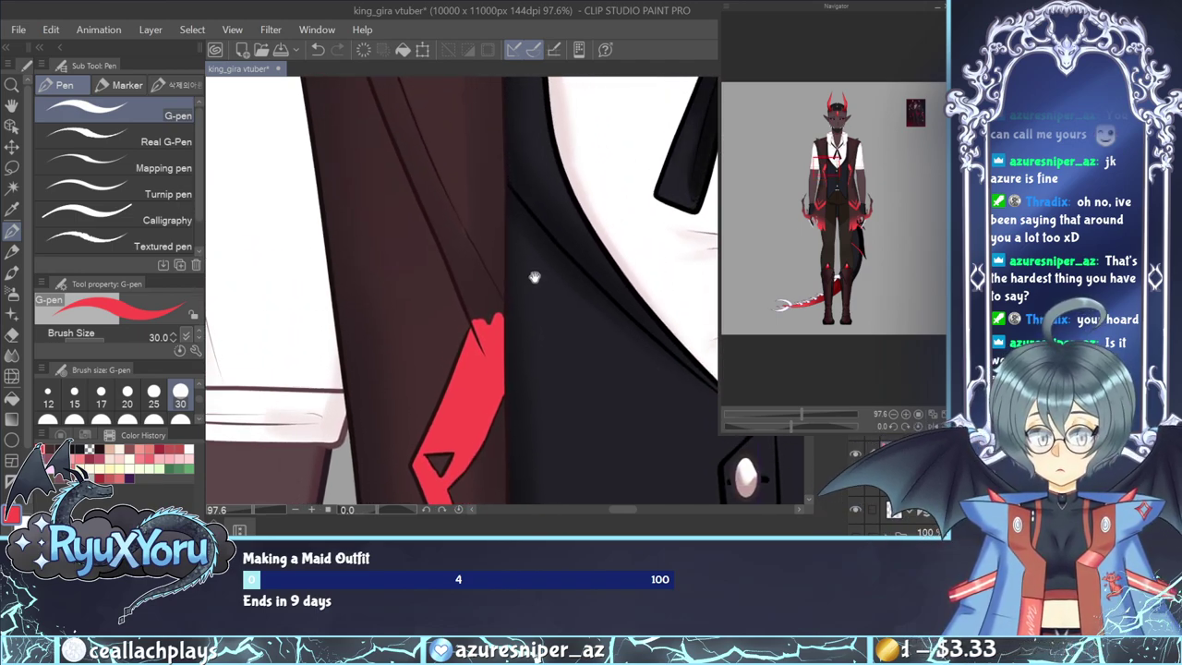
{"action": "left_click_drag", "start_coordinate": [541, 212], "coordinate": [546, 293]}
{"action": "mouse_move", "coordinate": [432, 314]}
{"action": "left_mouse_down"}
{"action": "mouse_move", "coordinate": [449, 380]}
{"action": "mouse_move", "coordinate": [508, 451]}
{"action": "mouse_move", "coordinate": [437, 315]}
{"action": "mouse_move", "coordinate": [528, 455]}
{"action": "left_mouse_up"}
{"action": "left_click_drag", "start_coordinate": [440, 319], "coordinate": [512, 428]}
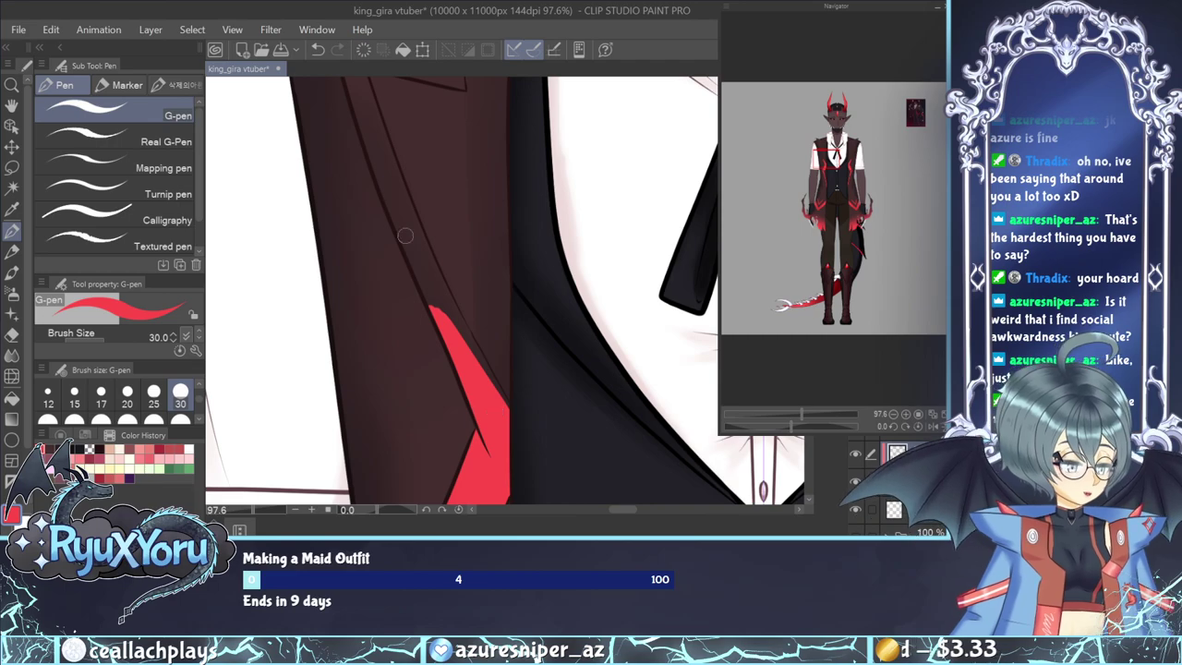
{"action": "left_click_drag", "start_coordinate": [407, 247], "coordinate": [471, 364]}
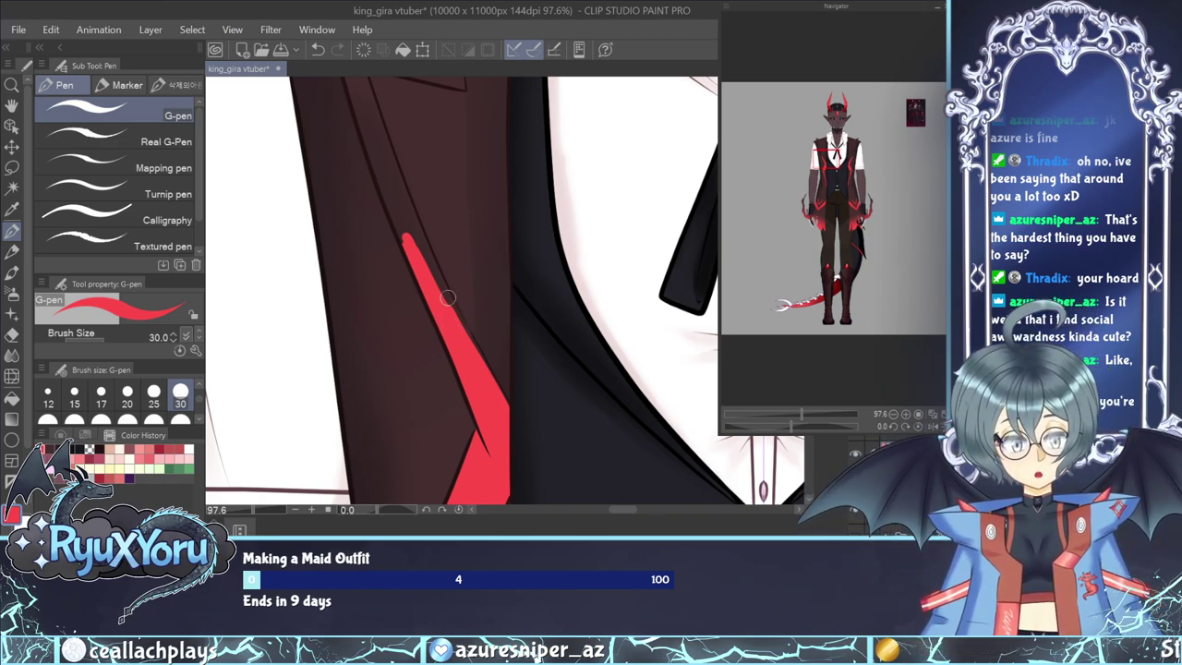
Continue the red strip up the lapel's outer edge to beside the diamond shape with the G-pen at size 15.
{"action": "left_click", "coordinate": [75, 395]}
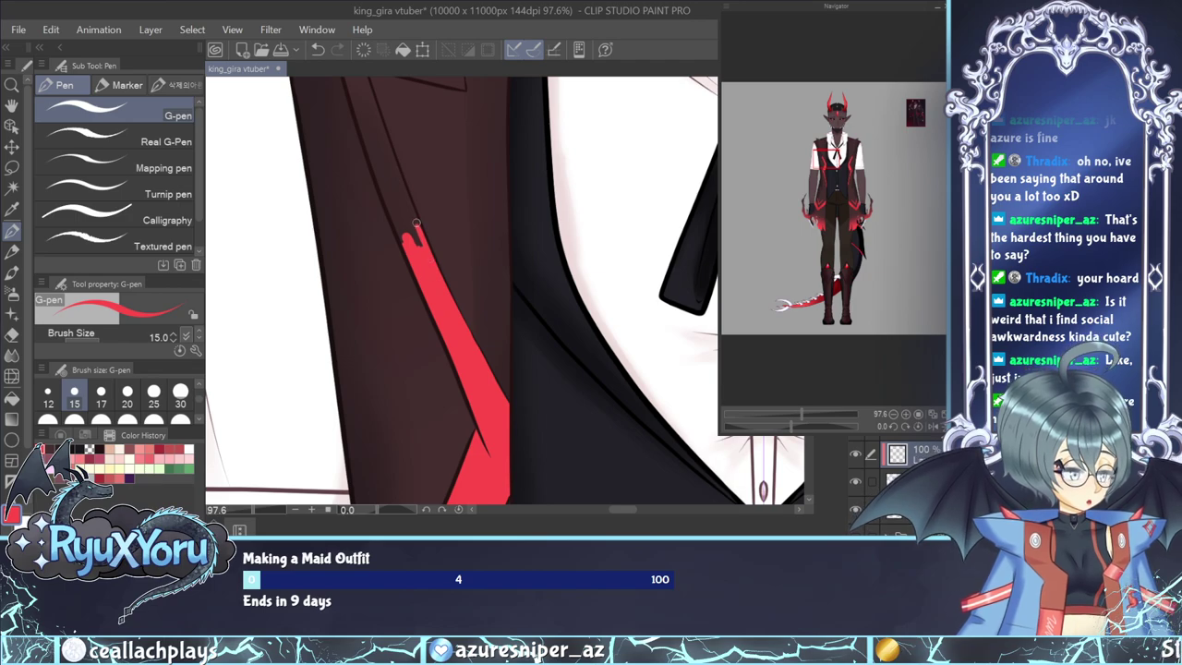
{"action": "left_click_drag", "start_coordinate": [413, 219], "coordinate": [424, 261]}
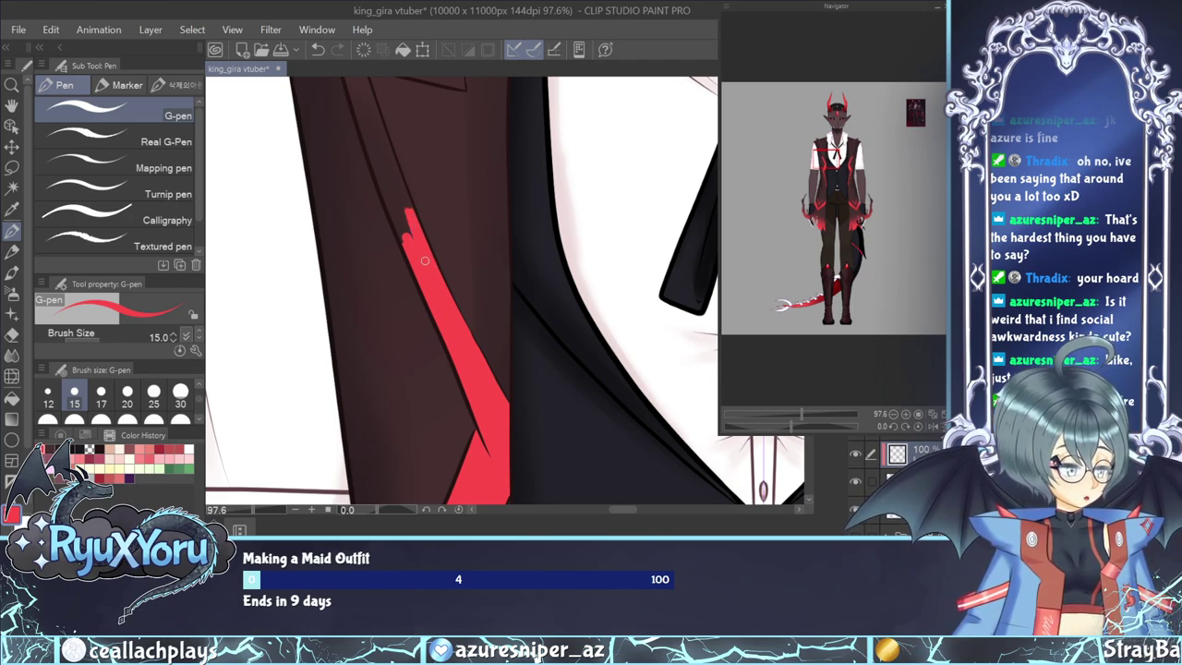
{"action": "left_click_drag", "start_coordinate": [400, 212], "coordinate": [397, 231]}
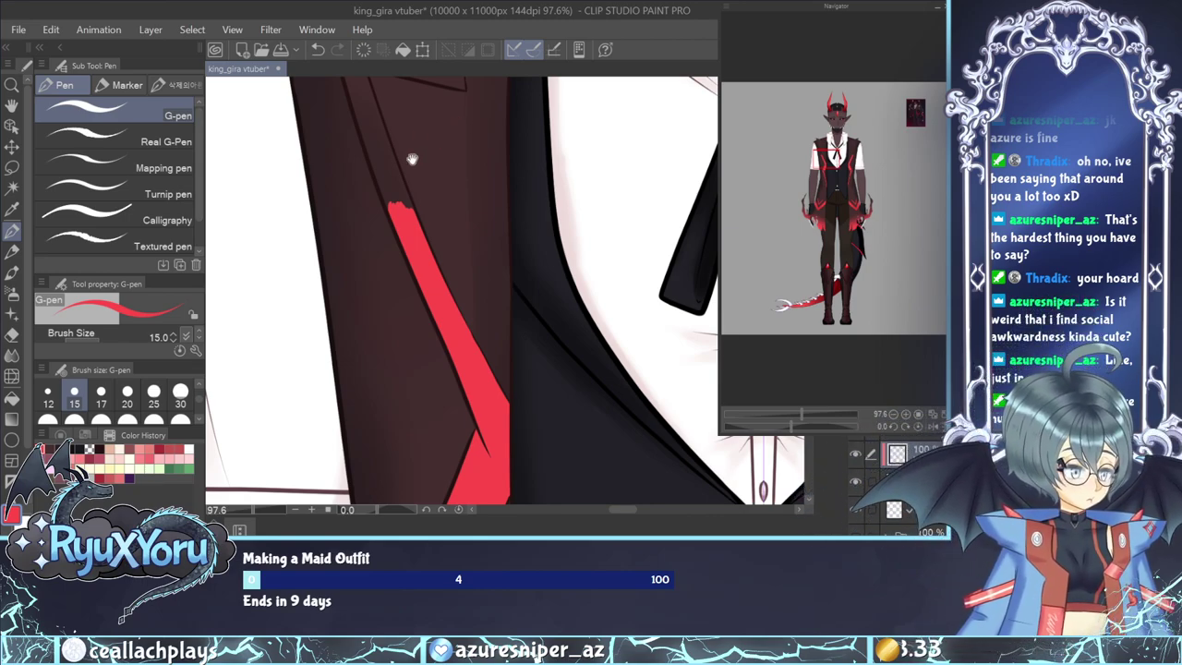
{"action": "mouse_move", "coordinate": [418, 181]}
{"action": "left_mouse_down"}
{"action": "mouse_move", "coordinate": [534, 408]}
{"action": "mouse_move", "coordinate": [507, 385]}
{"action": "mouse_move", "coordinate": [505, 440]}
{"action": "left_mouse_up"}
{"action": "left_click_drag", "start_coordinate": [483, 379], "coordinate": [507, 441]}
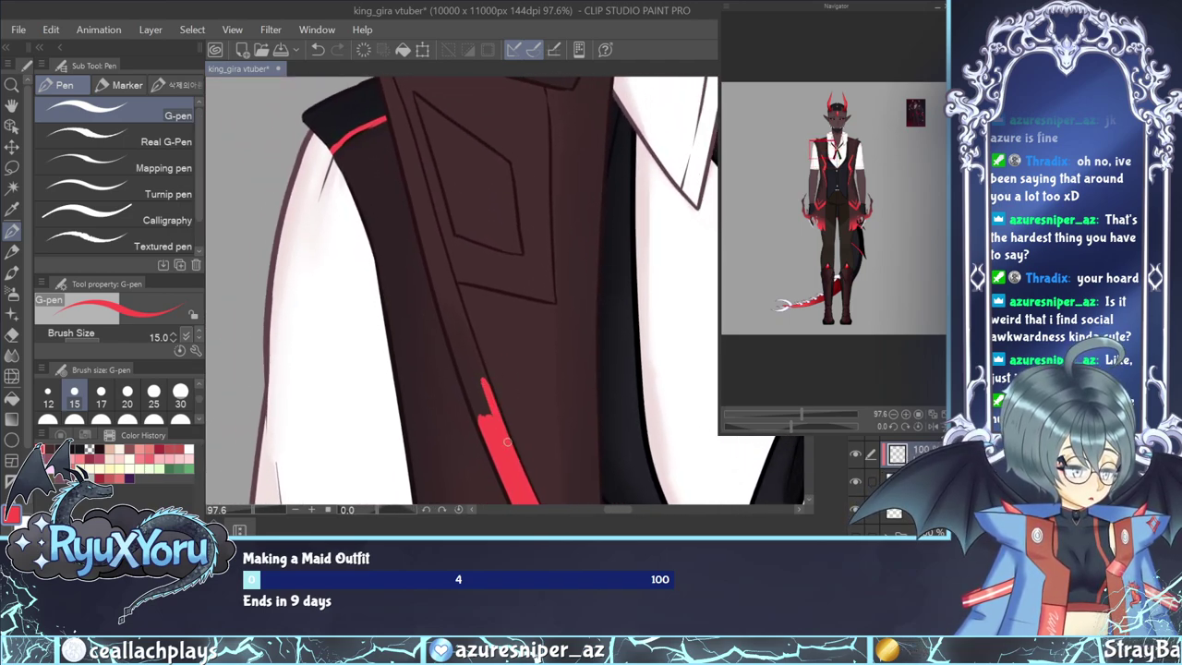
{"action": "left_click_drag", "start_coordinate": [468, 340], "coordinate": [492, 399]}
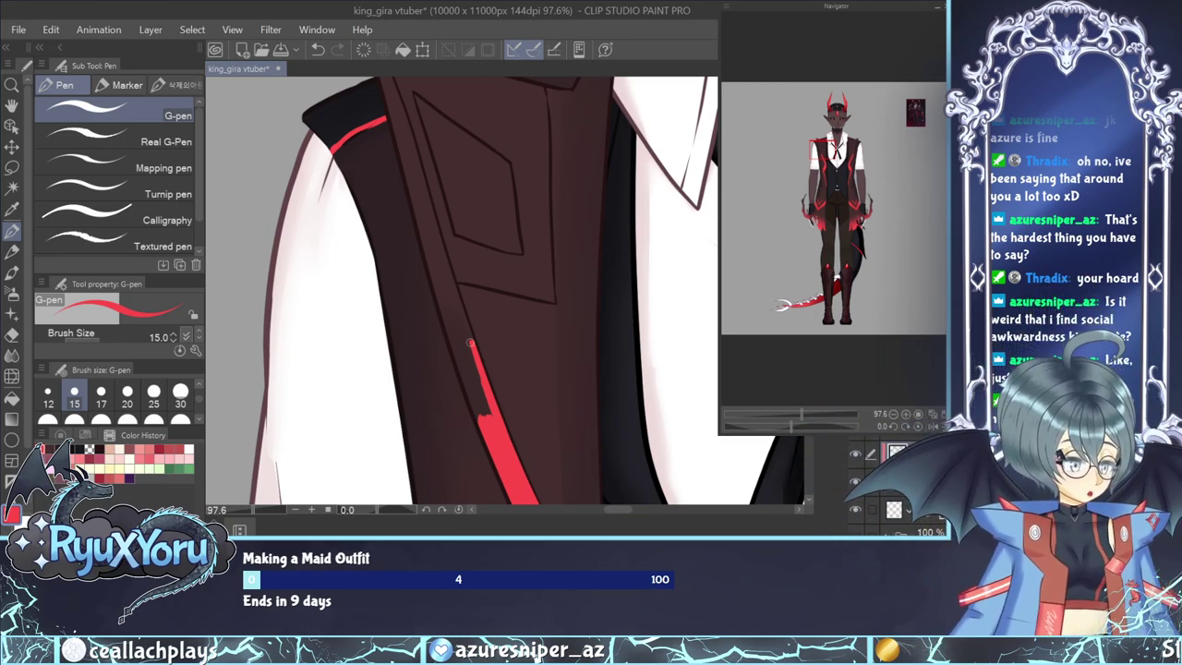
{"action": "mouse_move", "coordinate": [470, 342]}
{"action": "left_mouse_down"}
{"action": "mouse_move", "coordinate": [493, 439]}
{"action": "mouse_move", "coordinate": [458, 345]}
{"action": "mouse_move", "coordinate": [475, 409]}
{"action": "mouse_move", "coordinate": [462, 375]}
{"action": "left_mouse_up"}
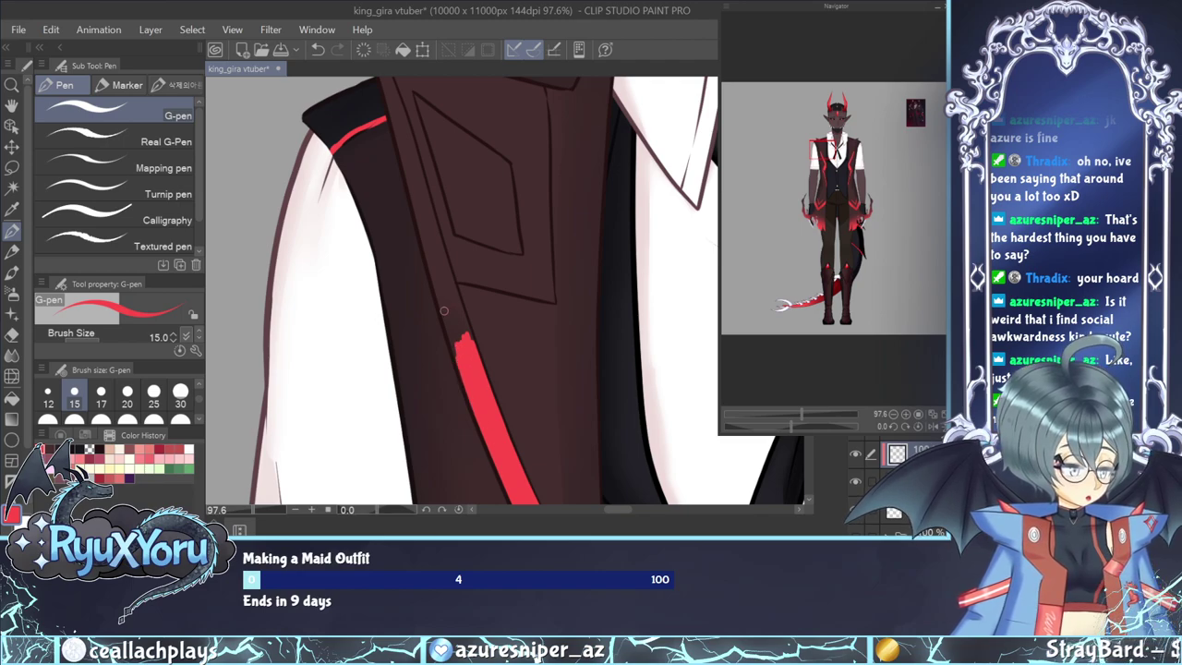
{"action": "mouse_move", "coordinate": [443, 311]}
{"action": "left_mouse_down"}
{"action": "mouse_move", "coordinate": [448, 355]}
{"action": "mouse_move", "coordinate": [434, 273]}
{"action": "mouse_move", "coordinate": [461, 357]}
{"action": "mouse_move", "coordinate": [433, 253]}
{"action": "mouse_move", "coordinate": [467, 366]}
{"action": "mouse_move", "coordinate": [437, 262]}
{"action": "mouse_move", "coordinate": [469, 361]}
{"action": "mouse_move", "coordinate": [441, 262]}
{"action": "mouse_move", "coordinate": [465, 328]}
{"action": "left_mouse_up"}
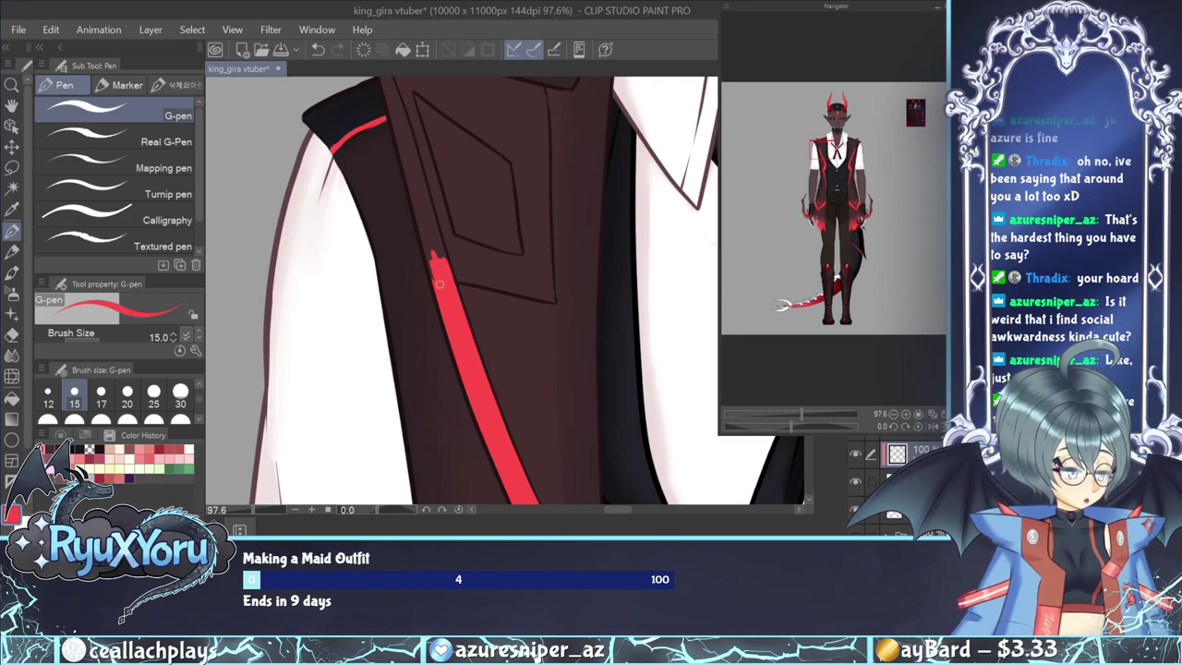
{"action": "mouse_move", "coordinate": [439, 284]}
{"action": "left_mouse_down"}
{"action": "mouse_move", "coordinate": [412, 177]}
{"action": "mouse_move", "coordinate": [448, 276]}
{"action": "mouse_move", "coordinate": [426, 208]}
{"action": "mouse_move", "coordinate": [442, 256]}
{"action": "left_mouse_up"}
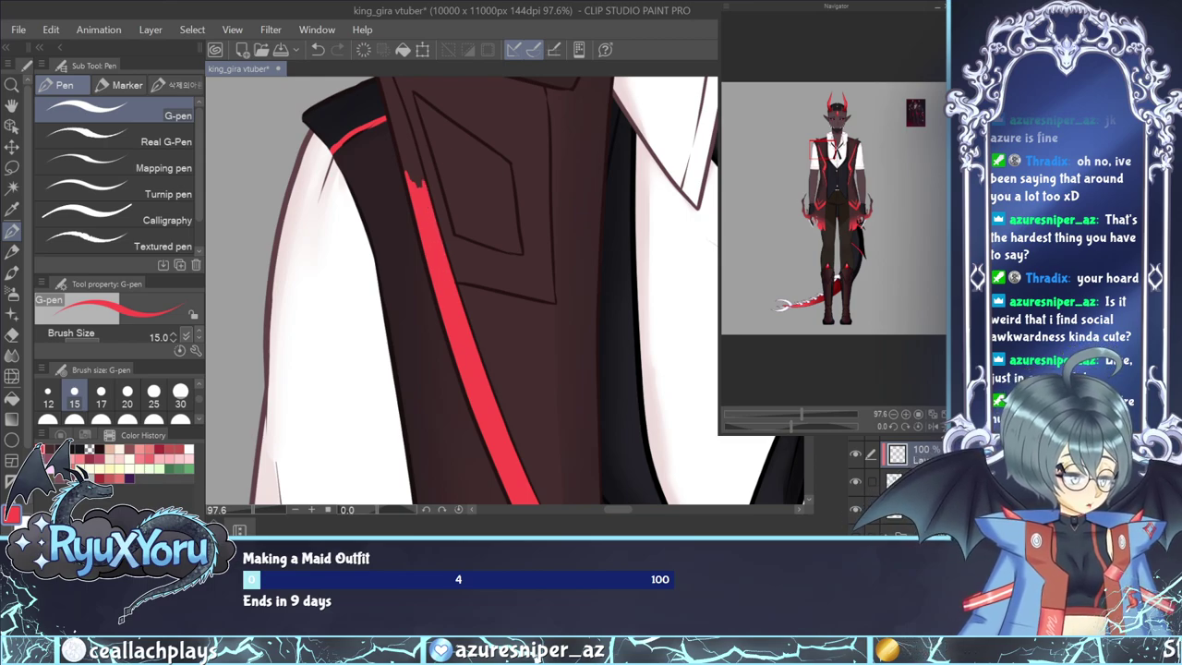
Paint the strip's pointed upper tip and the band along the diamond's outer side red at size 30, and save the file.
{"action": "left_click_drag", "start_coordinate": [546, 109], "coordinate": [546, 213]}
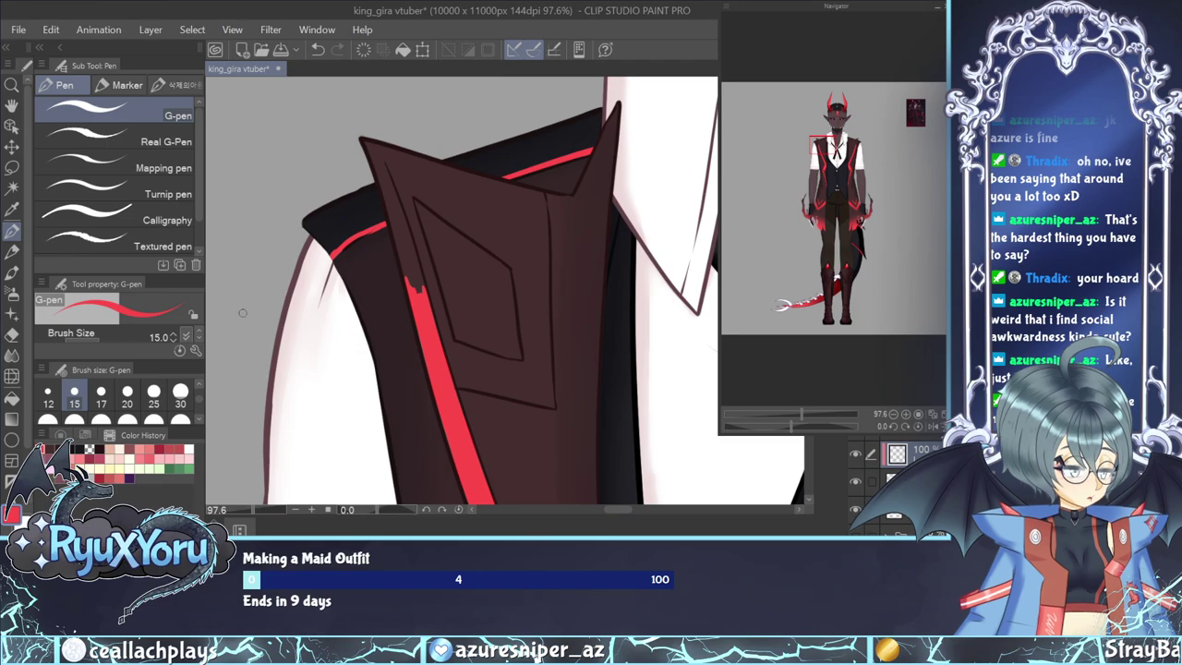
{"action": "left_click", "coordinate": [180, 395]}
{"action": "mouse_move", "coordinate": [363, 129]}
{"action": "left_mouse_down"}
{"action": "mouse_move", "coordinate": [403, 317]}
{"action": "mouse_move", "coordinate": [388, 216]}
{"action": "mouse_move", "coordinate": [430, 347]}
{"action": "mouse_move", "coordinate": [421, 264]}
{"action": "left_mouse_up"}
{"action": "left_click_drag", "start_coordinate": [397, 150], "coordinate": [412, 236]}
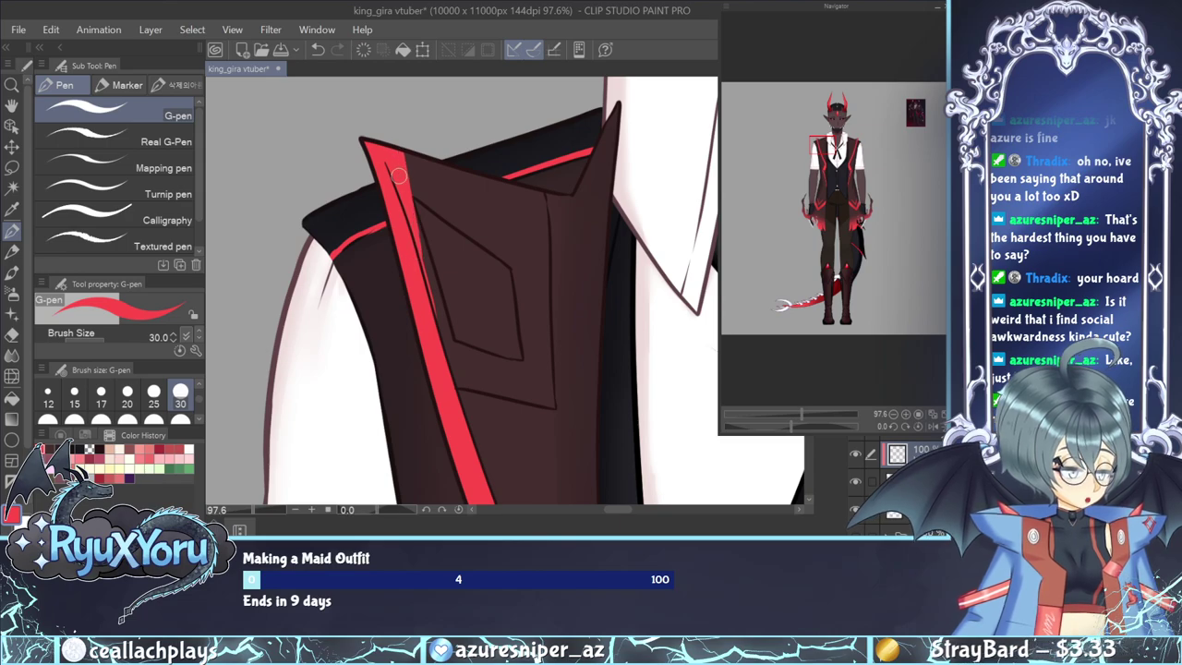
{"action": "left_click_drag", "start_coordinate": [399, 175], "coordinate": [429, 277]}
{"action": "left_click_drag", "start_coordinate": [412, 224], "coordinate": [432, 290]}
{"action": "left_click_drag", "start_coordinate": [419, 246], "coordinate": [444, 337]}
{"action": "left_click_drag", "start_coordinate": [429, 294], "coordinate": [451, 354]}
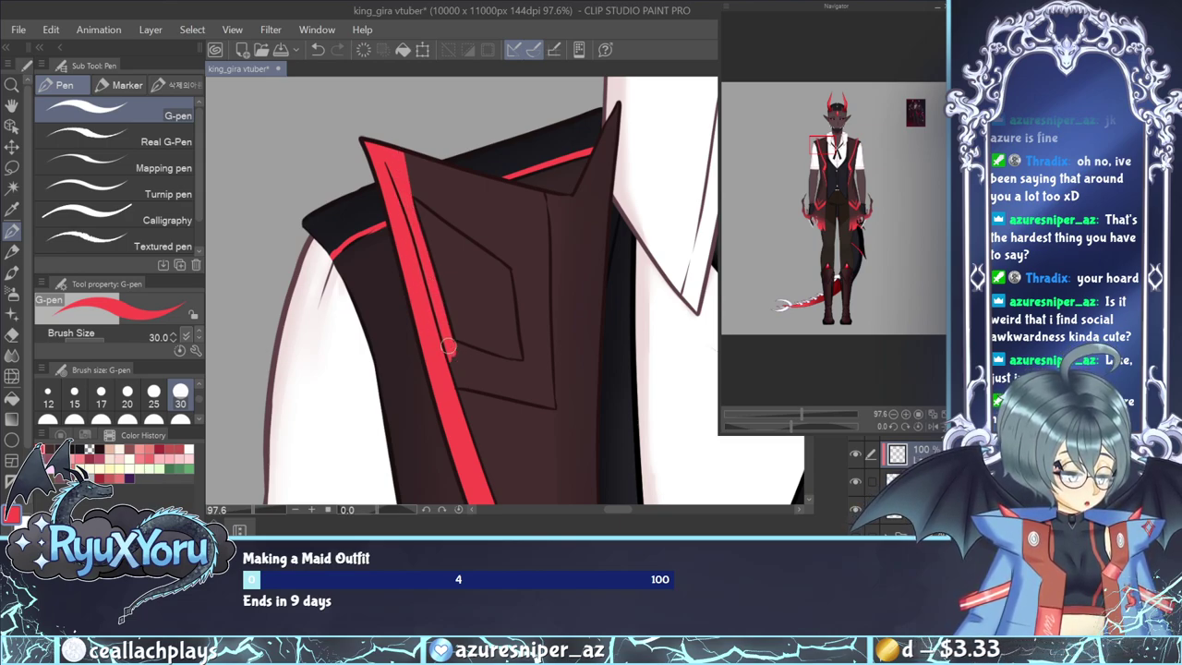
{"action": "key", "text": "ctrl+s"}
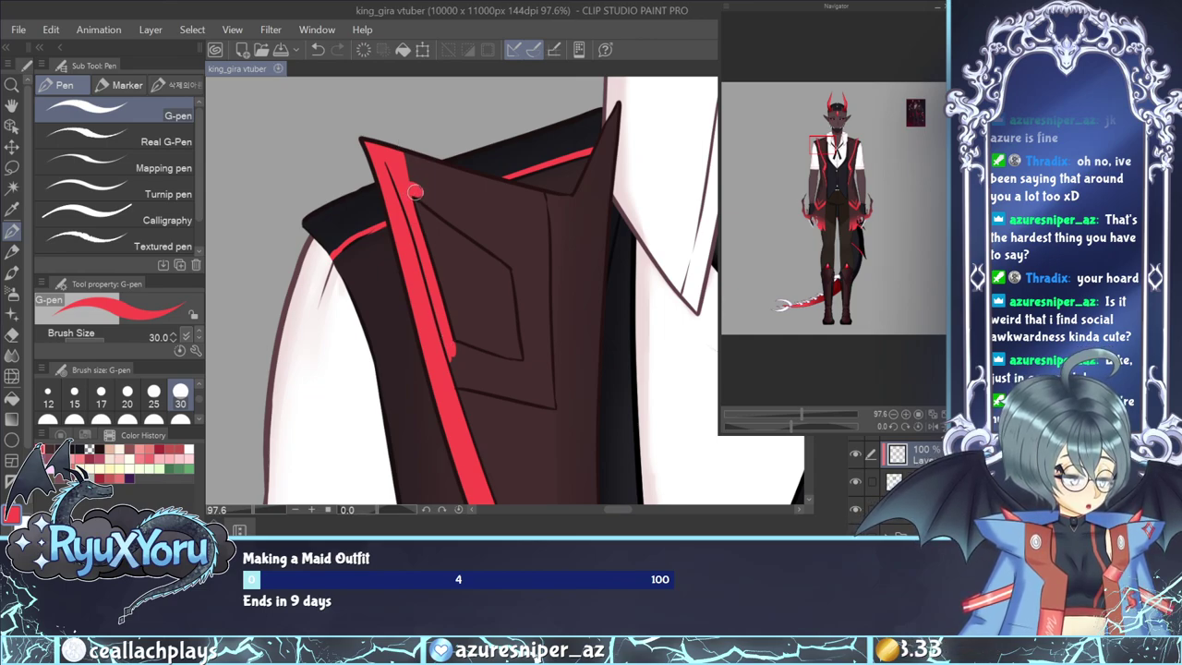
Fill the lapel area above the diamond and along its inner side with bright red.
{"action": "left_click_drag", "start_coordinate": [415, 191], "coordinate": [521, 271]}
{"action": "mouse_move", "coordinate": [399, 161]}
{"action": "left_mouse_down"}
{"action": "mouse_move", "coordinate": [448, 211]}
{"action": "mouse_move", "coordinate": [390, 146]}
{"action": "mouse_move", "coordinate": [457, 215]}
{"action": "mouse_move", "coordinate": [391, 134]}
{"action": "mouse_move", "coordinate": [452, 211]}
{"action": "mouse_move", "coordinate": [409, 149]}
{"action": "mouse_move", "coordinate": [448, 196]}
{"action": "mouse_move", "coordinate": [421, 163]}
{"action": "mouse_move", "coordinate": [479, 220]}
{"action": "left_mouse_up"}
{"action": "left_click_drag", "start_coordinate": [426, 162], "coordinate": [498, 222]}
{"action": "left_click_drag", "start_coordinate": [459, 188], "coordinate": [507, 228]}
{"action": "left_click_drag", "start_coordinate": [446, 155], "coordinate": [502, 210]}
{"action": "mouse_move", "coordinate": [467, 176]}
{"action": "left_mouse_down"}
{"action": "mouse_move", "coordinate": [514, 223]}
{"action": "mouse_move", "coordinate": [499, 188]}
{"action": "left_mouse_up"}
{"action": "mouse_move", "coordinate": [521, 192]}
{"action": "left_mouse_down"}
{"action": "mouse_move", "coordinate": [533, 233]}
{"action": "mouse_move", "coordinate": [536, 189]}
{"action": "mouse_move", "coordinate": [540, 242]}
{"action": "mouse_move", "coordinate": [535, 184]}
{"action": "mouse_move", "coordinate": [543, 365]}
{"action": "mouse_move", "coordinate": [497, 200]}
{"action": "mouse_move", "coordinate": [513, 225]}
{"action": "mouse_move", "coordinate": [501, 218]}
{"action": "mouse_move", "coordinate": [530, 280]}
{"action": "mouse_move", "coordinate": [490, 205]}
{"action": "mouse_move", "coordinate": [516, 262]}
{"action": "mouse_move", "coordinate": [476, 212]}
{"action": "mouse_move", "coordinate": [490, 231]}
{"action": "mouse_move", "coordinate": [462, 214]}
{"action": "mouse_move", "coordinate": [522, 267]}
{"action": "mouse_move", "coordinate": [526, 199]}
{"action": "mouse_move", "coordinate": [539, 387]}
{"action": "mouse_move", "coordinate": [520, 266]}
{"action": "left_mouse_up"}
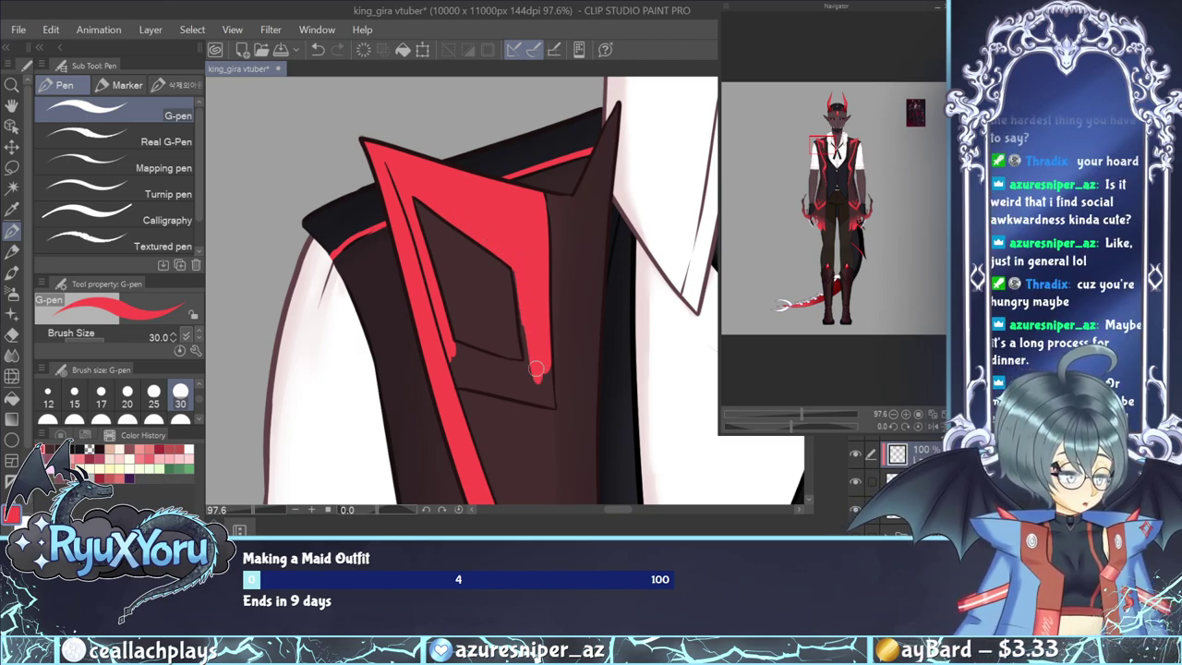
Fill the band below the diamond red and fill in its lower inner corner with the G-pen at size 15.
{"action": "mouse_move", "coordinate": [461, 357]}
{"action": "left_mouse_down"}
{"action": "mouse_move", "coordinate": [538, 395]}
{"action": "mouse_move", "coordinate": [430, 358]}
{"action": "mouse_move", "coordinate": [518, 383]}
{"action": "mouse_move", "coordinate": [433, 355]}
{"action": "mouse_move", "coordinate": [502, 386]}
{"action": "mouse_move", "coordinate": [434, 346]}
{"action": "mouse_move", "coordinate": [544, 396]}
{"action": "mouse_move", "coordinate": [492, 343]}
{"action": "mouse_move", "coordinate": [533, 355]}
{"action": "left_mouse_up"}
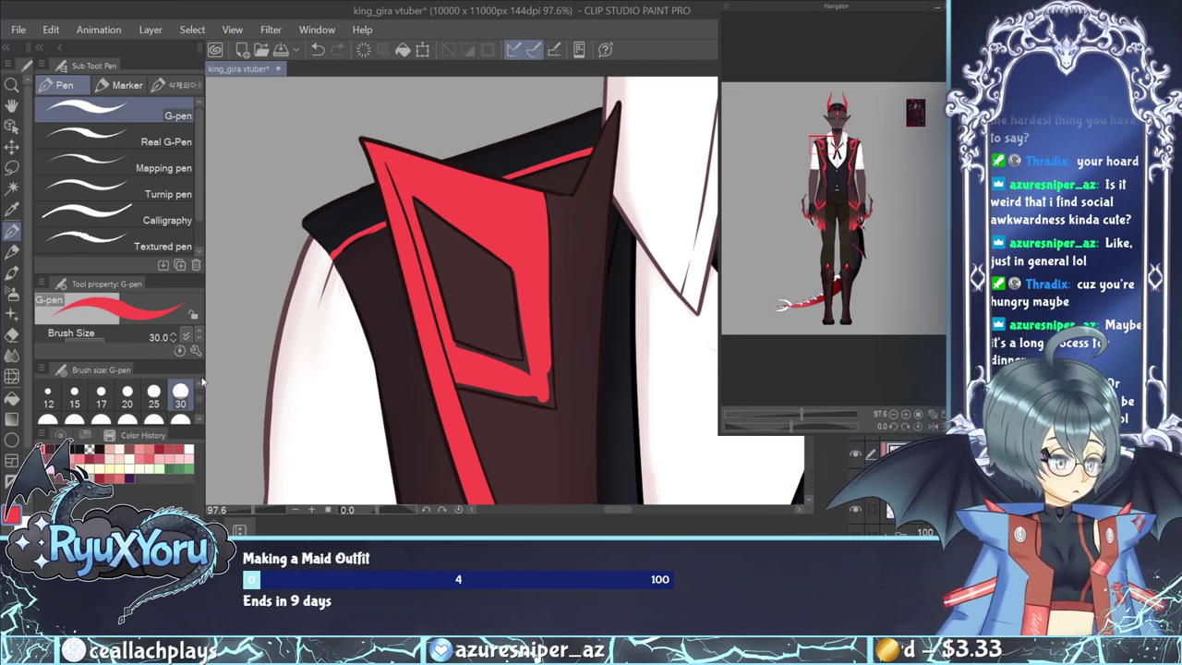
{"action": "left_click", "coordinate": [75, 395]}
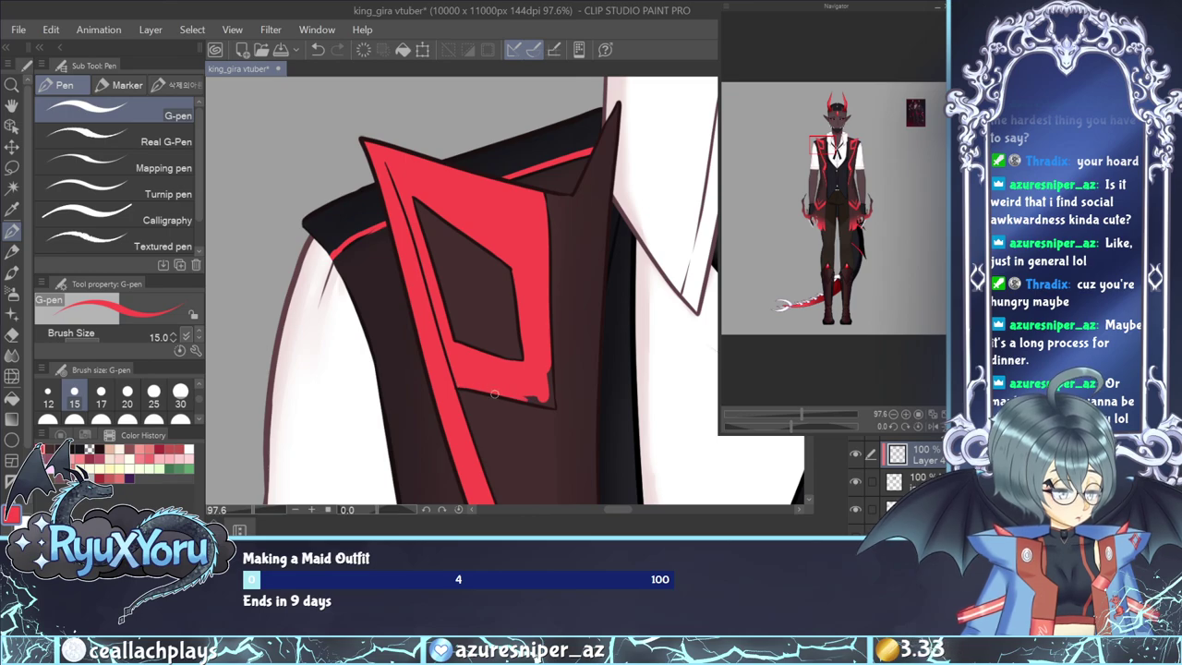
{"action": "left_click_drag", "start_coordinate": [520, 399], "coordinate": [551, 406]}
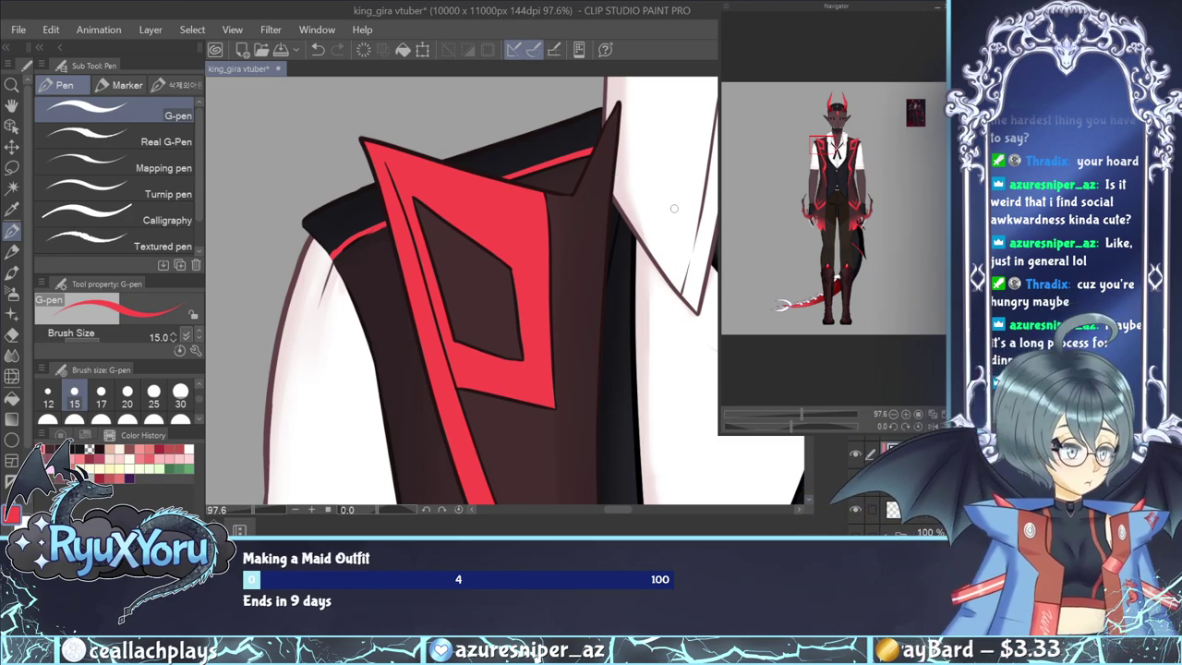
Sample the red of the chevron on the lower coat and shade the upper lapel decorations with the Soft airbrush at size 300.
{"action": "scroll", "coordinate": [617, 174], "scroll_direction": "down", "scroll_amount": 6}
{"action": "scroll", "coordinate": [448, 199], "scroll_direction": "up", "scroll_amount": 2}
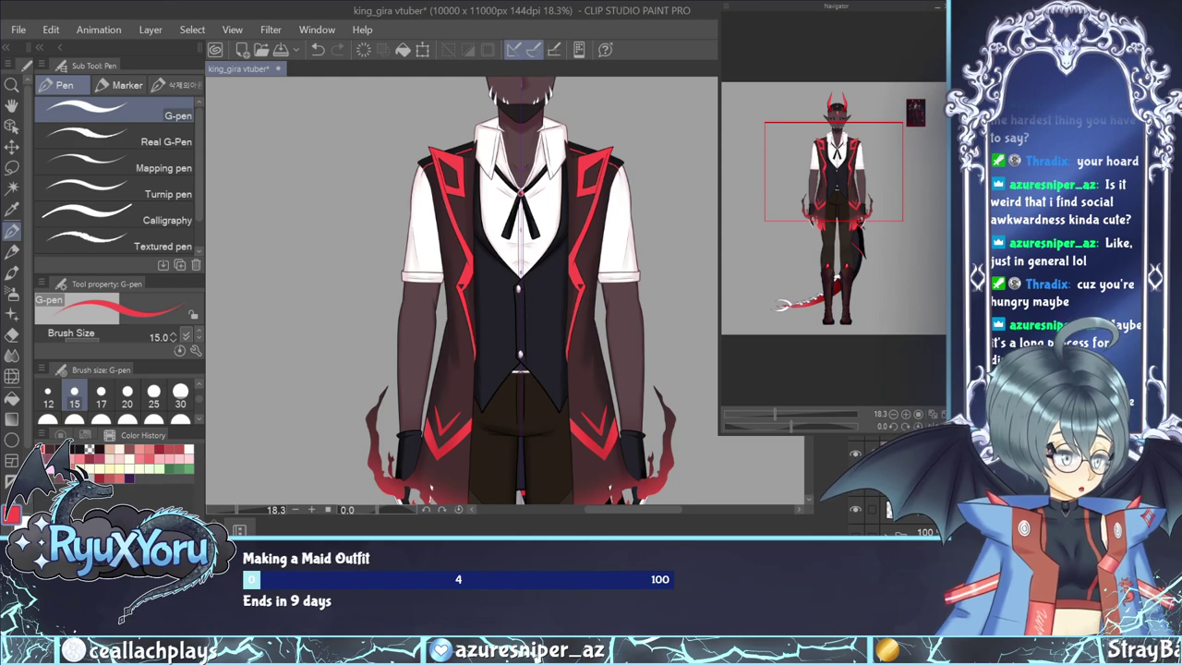
{"action": "left_click", "coordinate": [84, 435]}
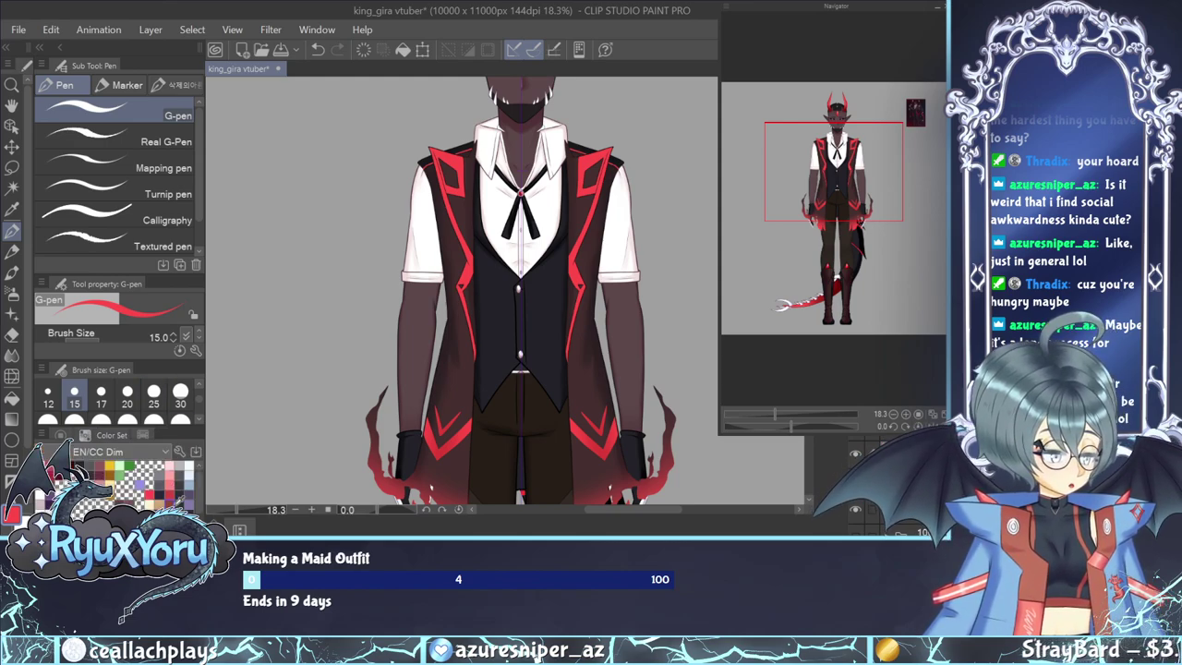
{"action": "left_click", "coordinate": [12, 209]}
{"action": "left_click", "coordinate": [609, 448]}
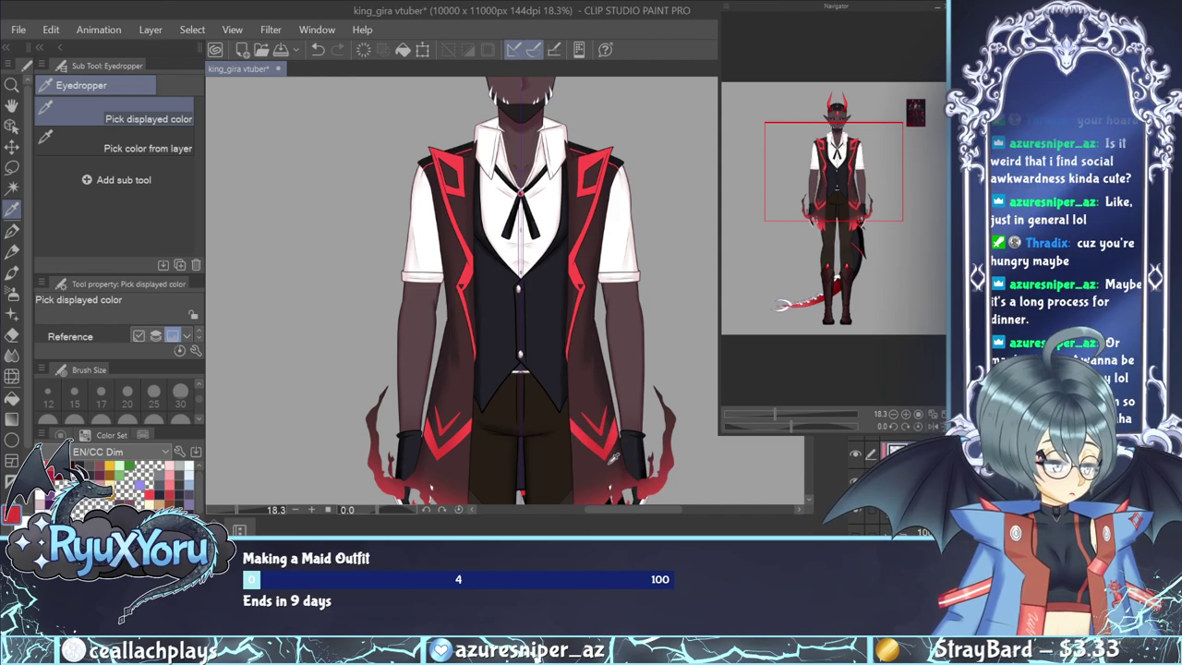
{"action": "left_click", "coordinate": [12, 294]}
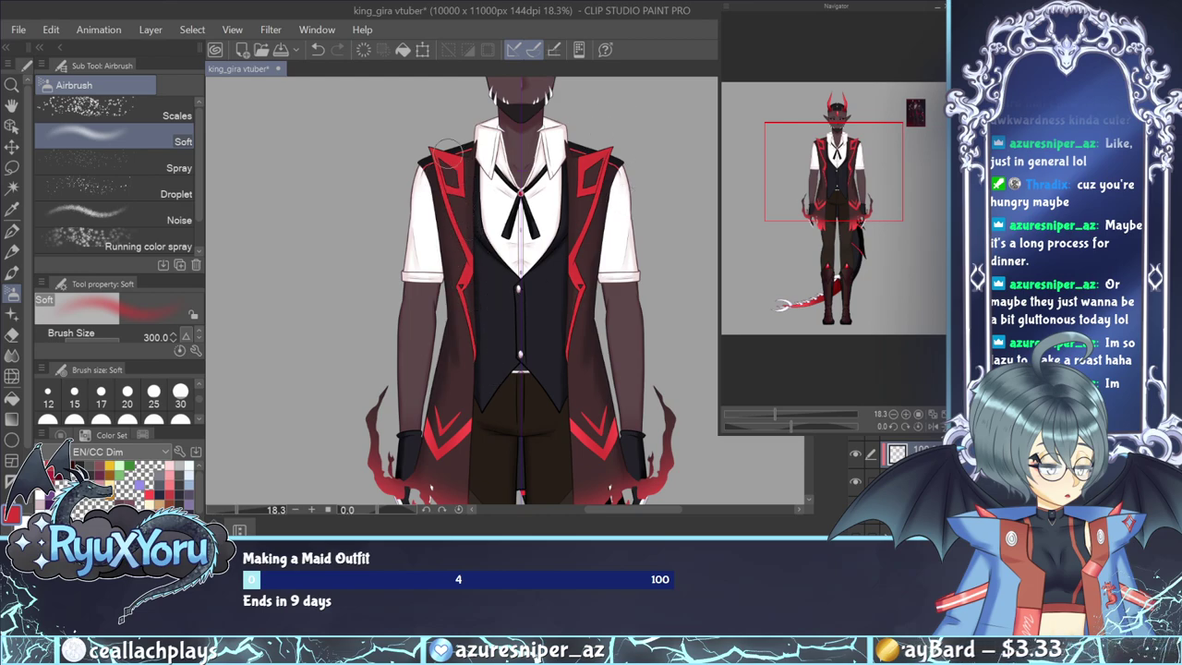
{"action": "left_click", "coordinate": [144, 433]}
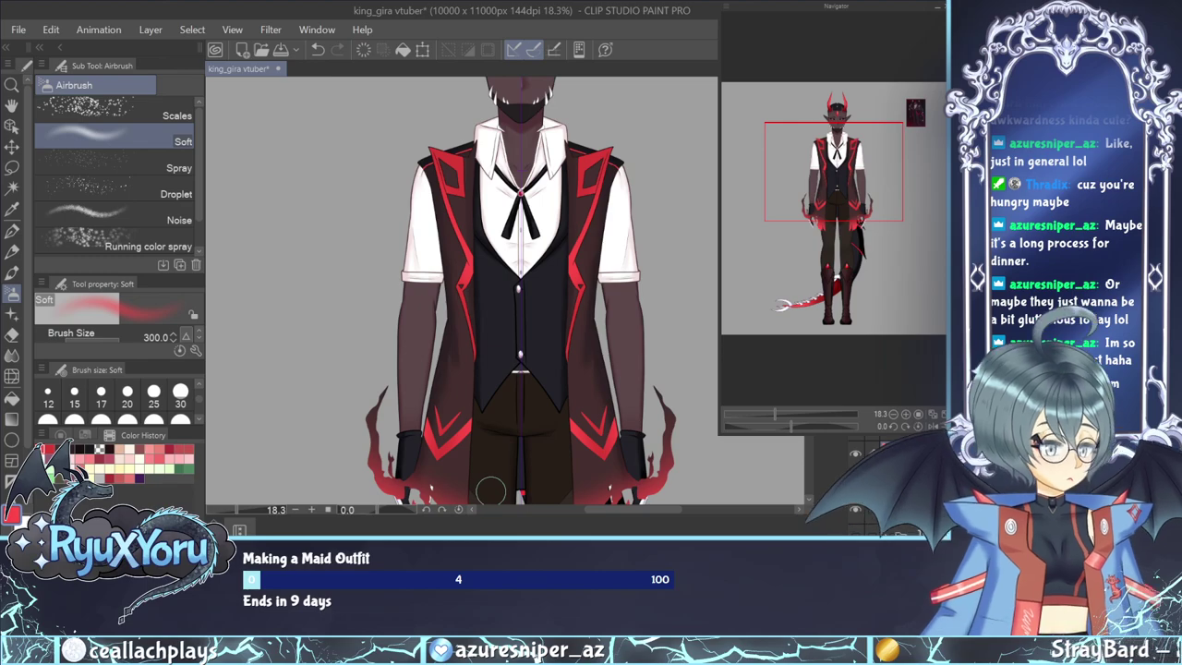
Examine the shaded lapel decorations up close and against the whole figure, with the G-pen at size 15 selected.
{"action": "scroll", "coordinate": [438, 350], "scroll_direction": "down", "scroll_amount": 1}
{"action": "scroll", "coordinate": [438, 350], "scroll_direction": "down", "scroll_amount": 2}
{"action": "scroll", "coordinate": [504, 331], "scroll_direction": "up", "scroll_amount": 2}
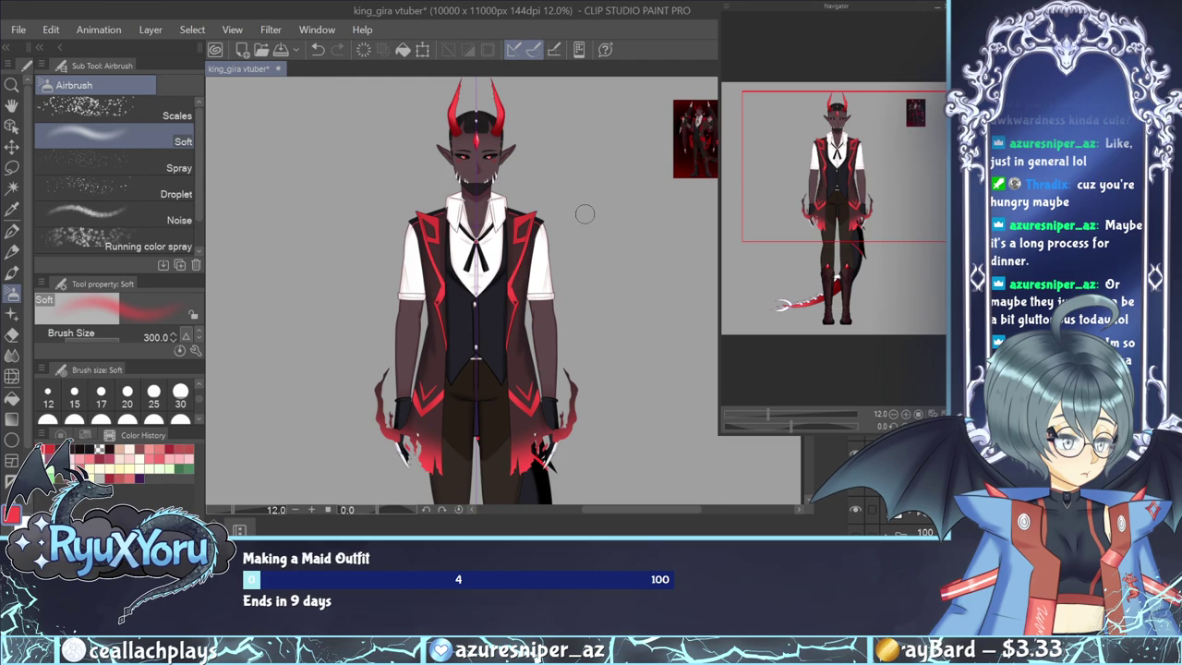
{"action": "scroll", "coordinate": [480, 231], "scroll_direction": "up", "scroll_amount": 5}
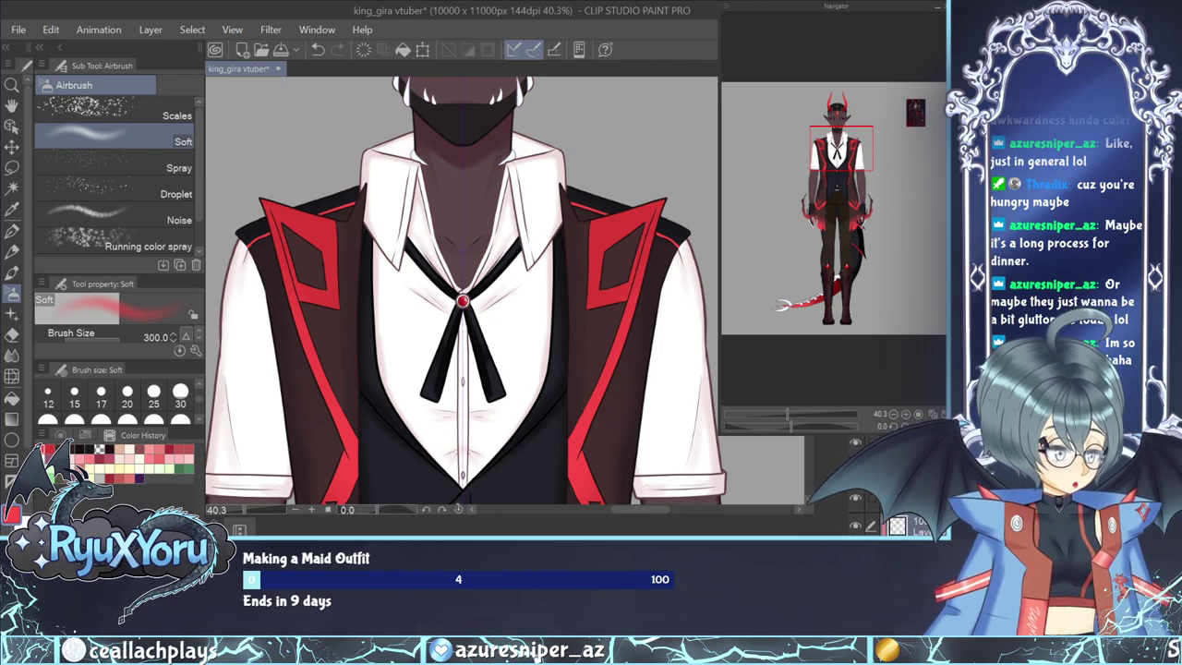
{"action": "scroll", "coordinate": [237, 173], "scroll_direction": "up", "scroll_amount": 1}
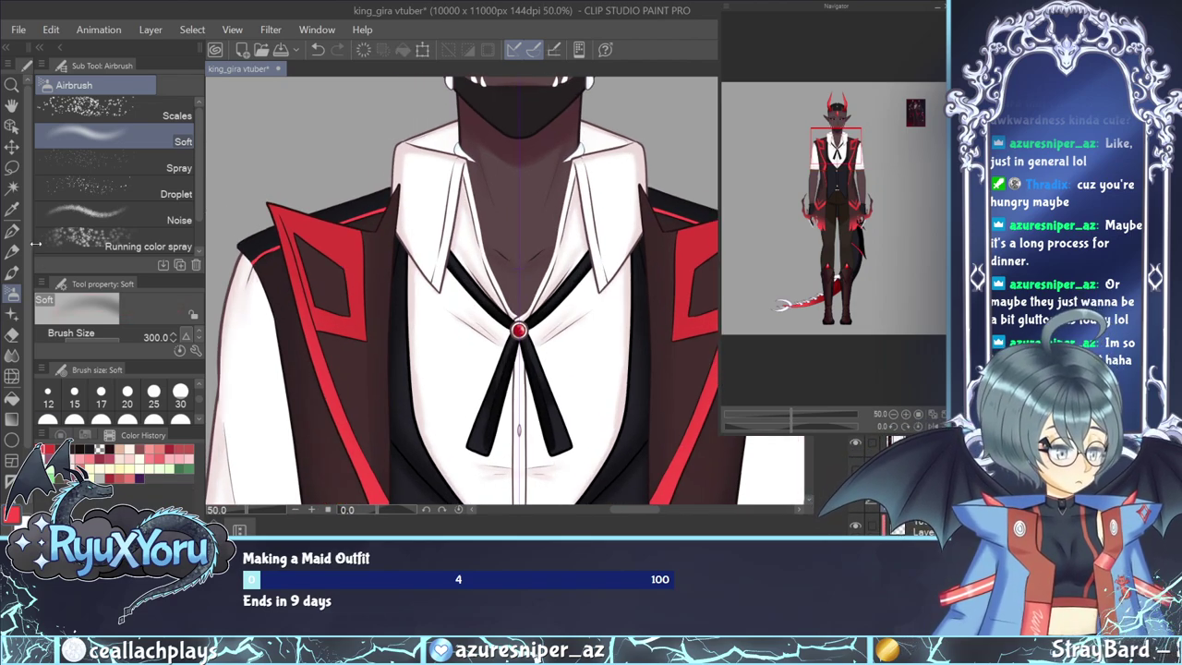
{"action": "key", "text": "p"}
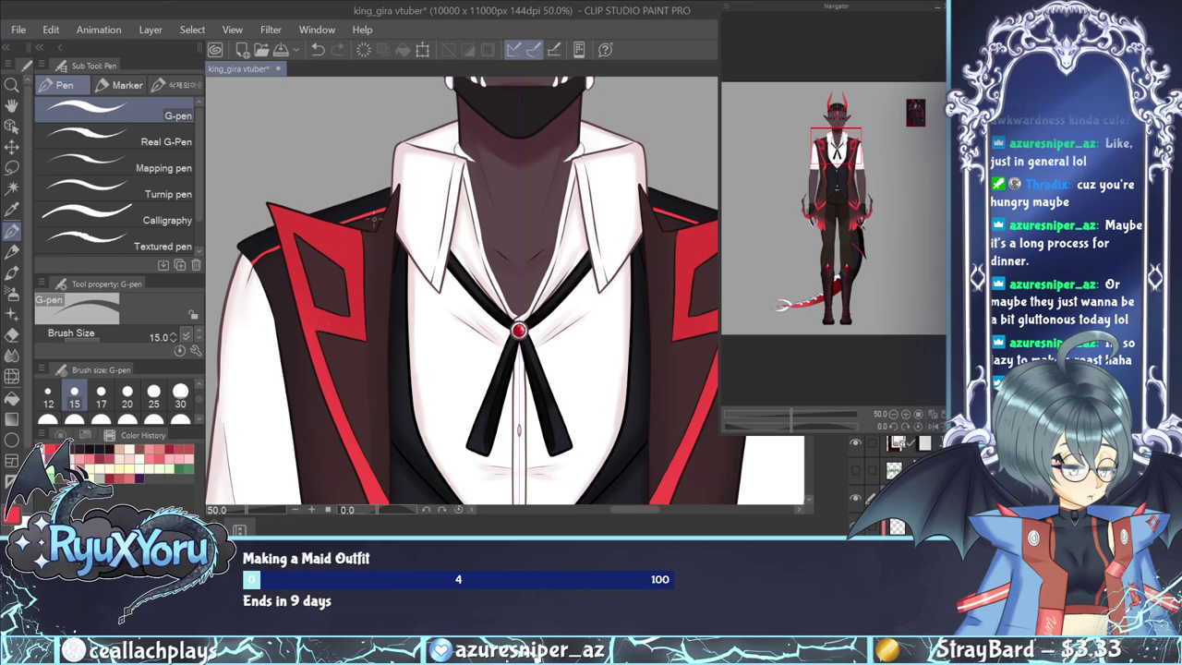
{"action": "scroll", "coordinate": [373, 218], "scroll_direction": "down", "scroll_amount": 4}
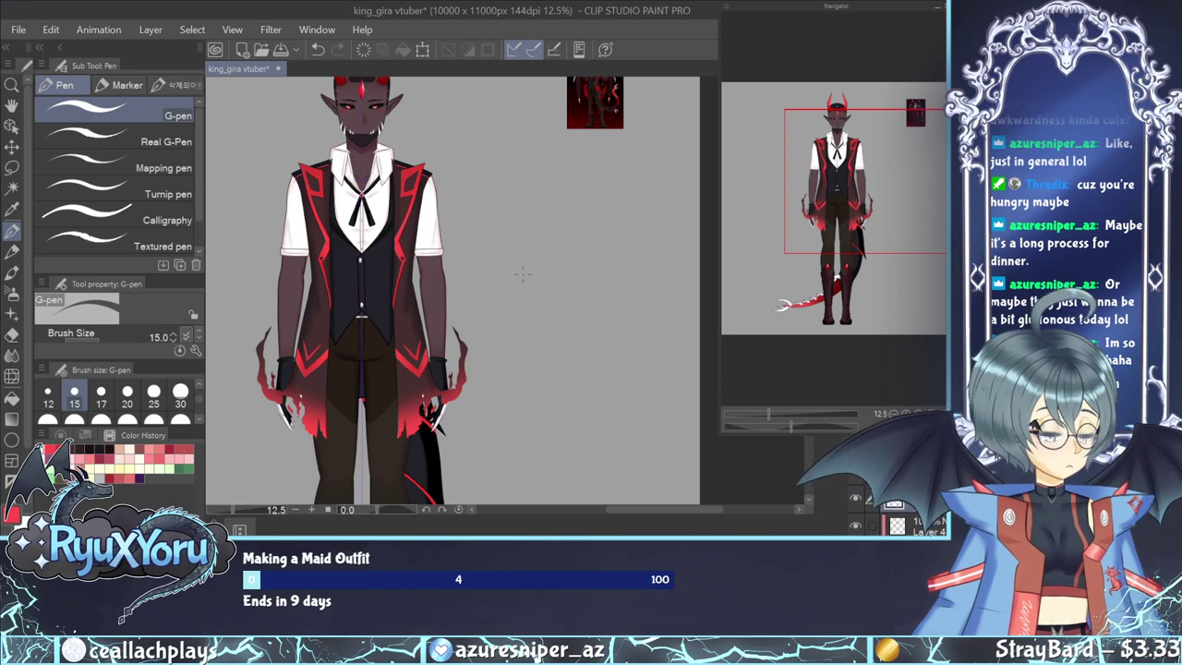
Check how the red-decorated lapels and lower coat fit together across the whole character, also viewing the chest up close.
{"action": "scroll", "coordinate": [522, 274], "scroll_direction": "down", "scroll_amount": 3}
{"action": "scroll", "coordinate": [565, 302], "scroll_direction": "up", "scroll_amount": 3}
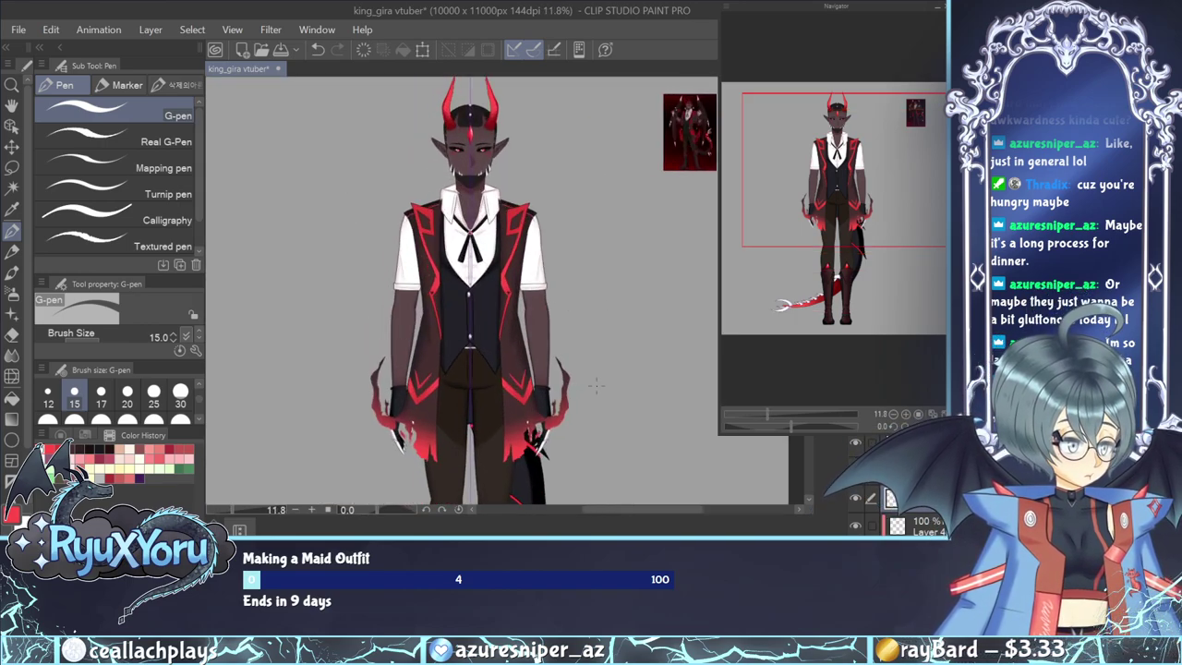
{"action": "scroll", "coordinate": [493, 359], "scroll_direction": "up", "scroll_amount": 2}
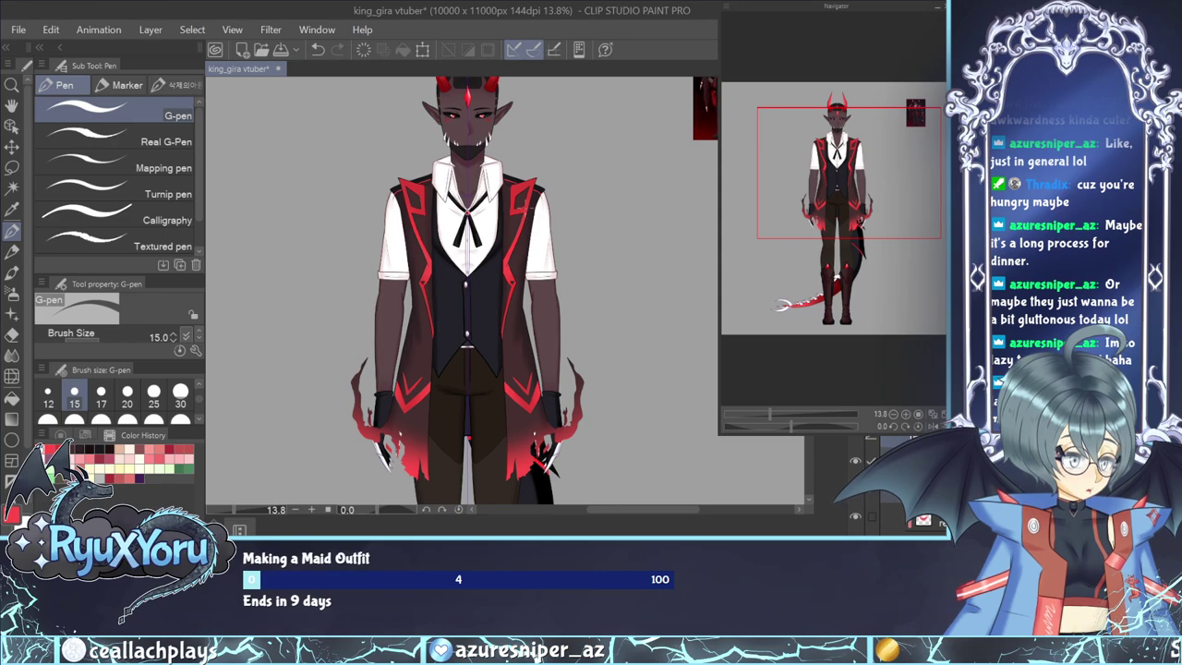
{"action": "scroll", "coordinate": [459, 191], "scroll_direction": "up", "scroll_amount": 5}
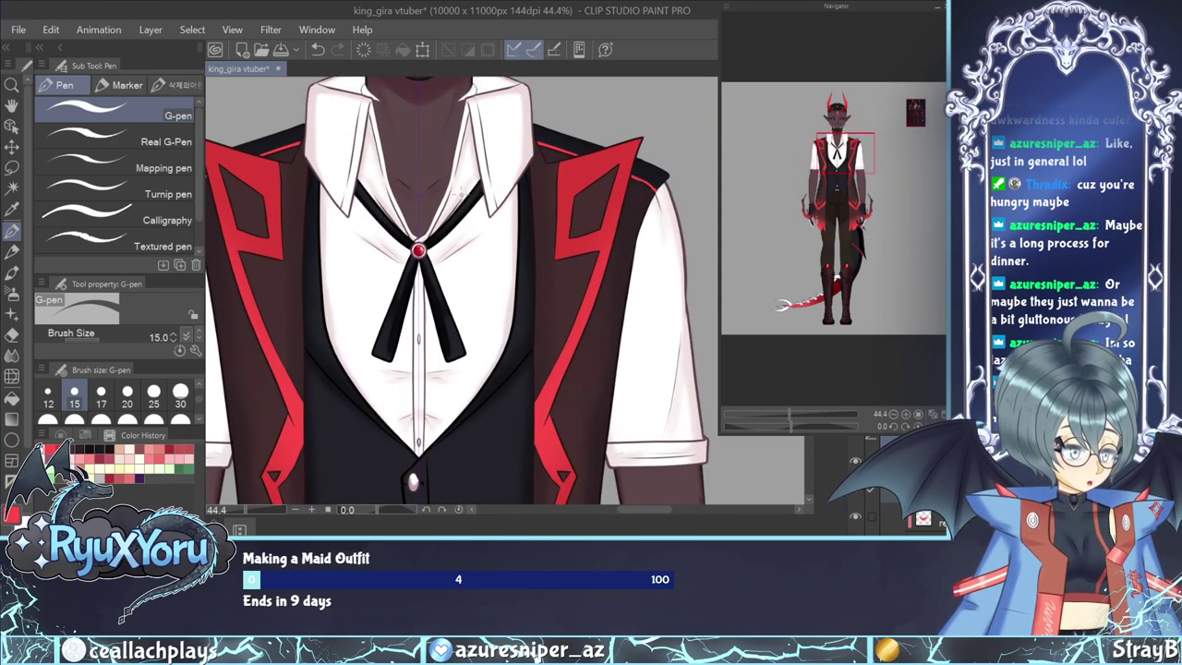
{"action": "scroll", "coordinate": [459, 192], "scroll_direction": "down", "scroll_amount": 6}
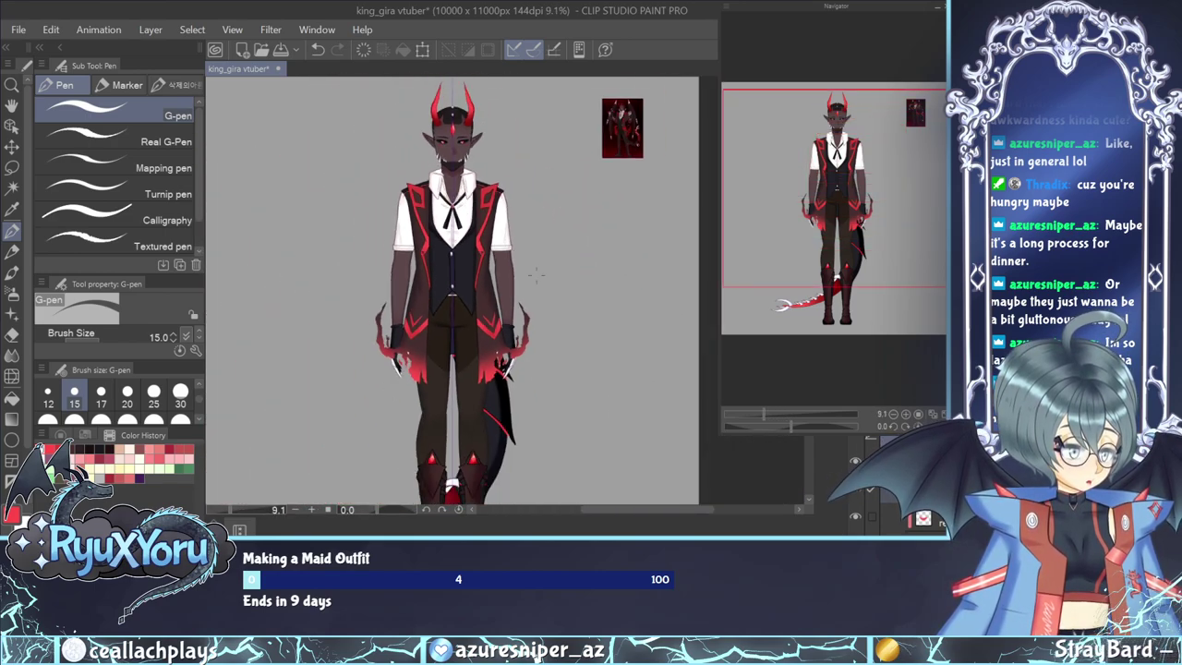
{"action": "scroll", "coordinate": [646, 285], "scroll_direction": "down", "scroll_amount": 1}
{"action": "scroll", "coordinate": [491, 243], "scroll_direction": "up", "scroll_amount": 2}
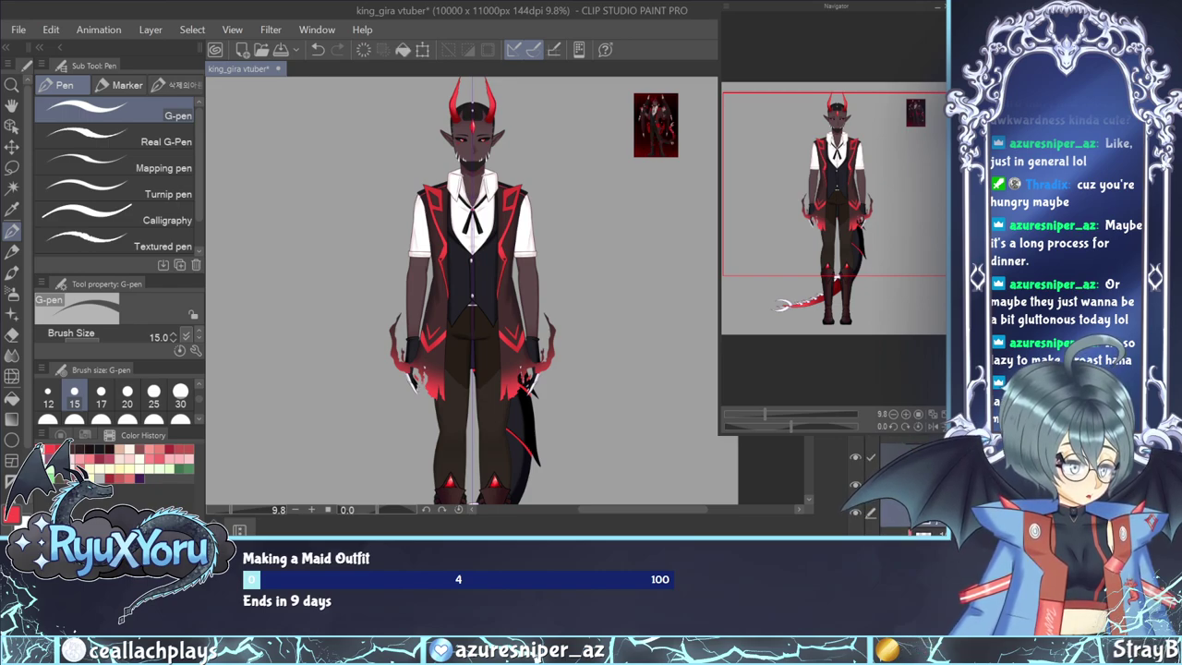
{"action": "scroll", "coordinate": [447, 172], "scroll_direction": "up", "scroll_amount": 5}
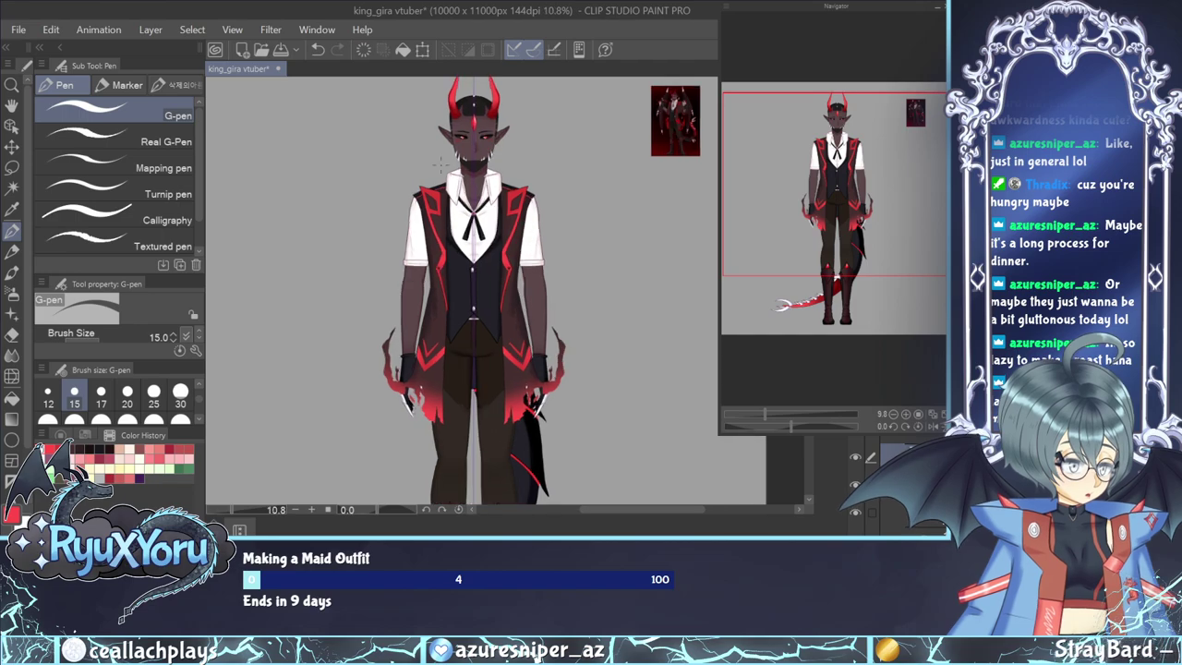
{"action": "scroll", "coordinate": [447, 172], "scroll_direction": "down", "scroll_amount": 1}
{"action": "scroll", "coordinate": [461, 287], "scroll_direction": "down", "scroll_amount": 2}
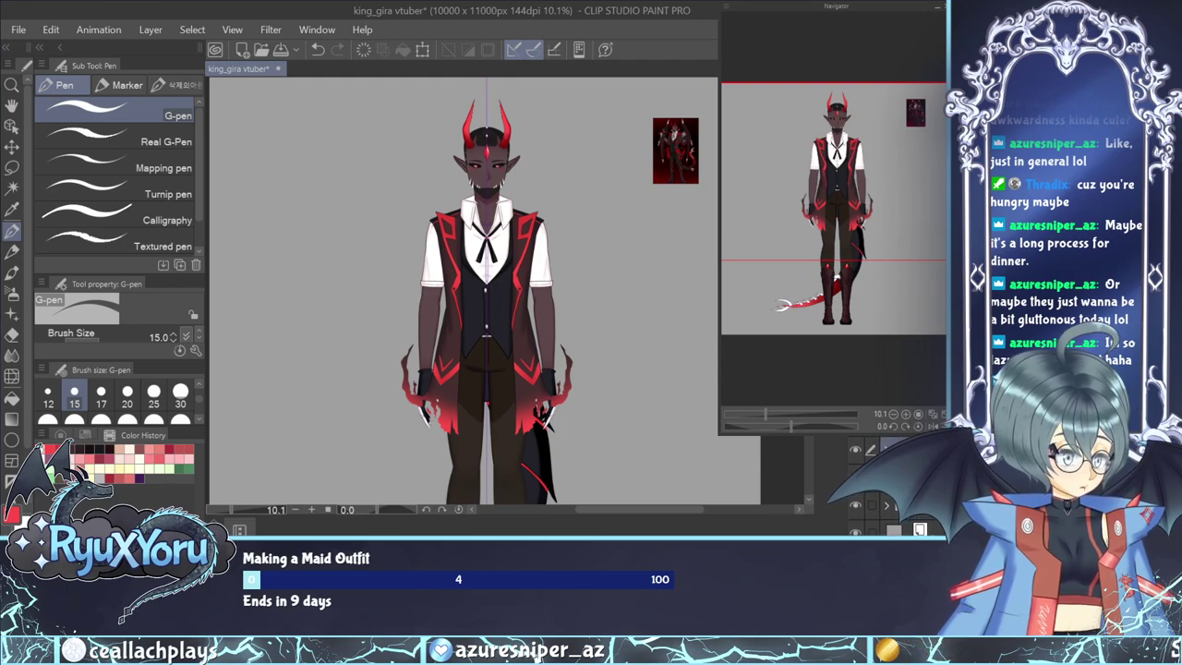
Sample the dark outline color from the coat's outer edge beside the arm, picking the displayed color.
{"action": "scroll", "coordinate": [434, 277], "scroll_direction": "up", "scroll_amount": 3}
{"action": "left_click", "coordinate": [15, 212]}
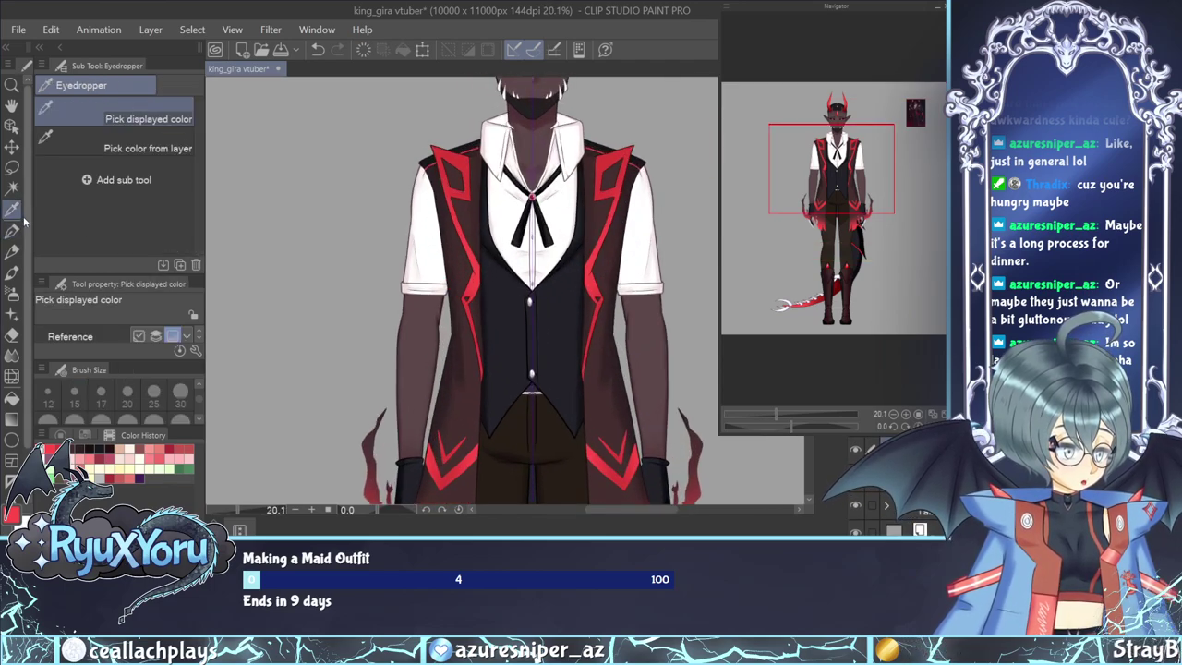
{"action": "scroll", "coordinate": [468, 277], "scroll_direction": "up", "scroll_amount": 5}
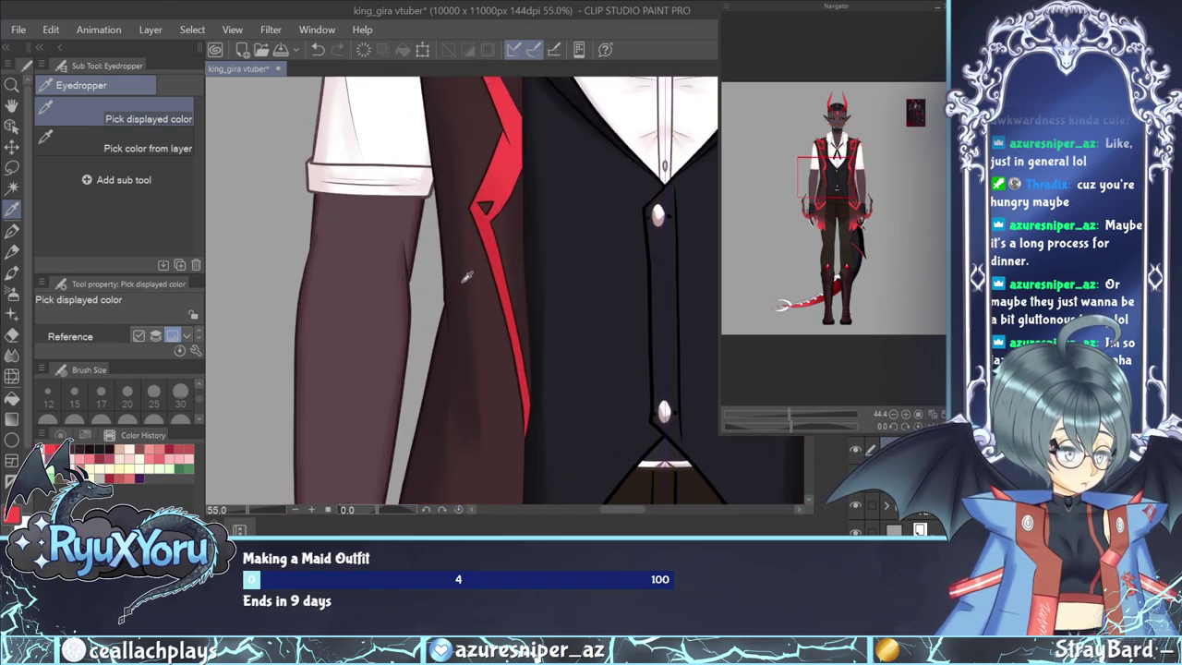
{"action": "scroll", "coordinate": [467, 277], "scroll_direction": "up", "scroll_amount": 4}
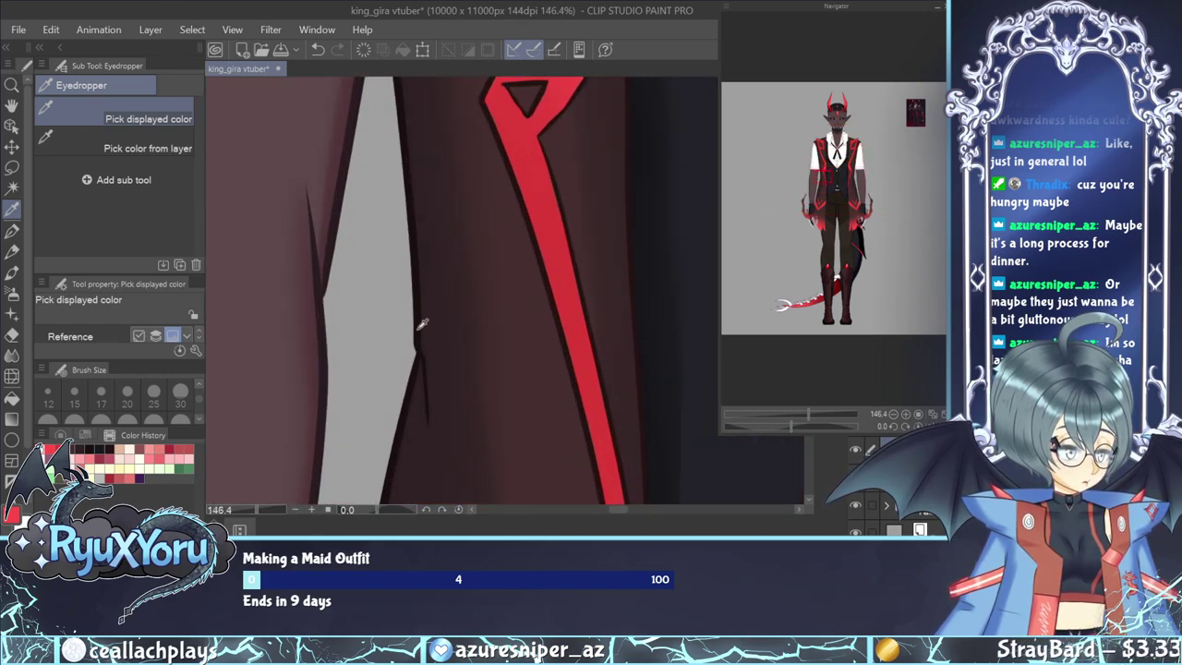
{"action": "left_click", "coordinate": [421, 323]}
{"action": "scroll", "coordinate": [406, 356], "scroll_direction": "down", "scroll_amount": 4}
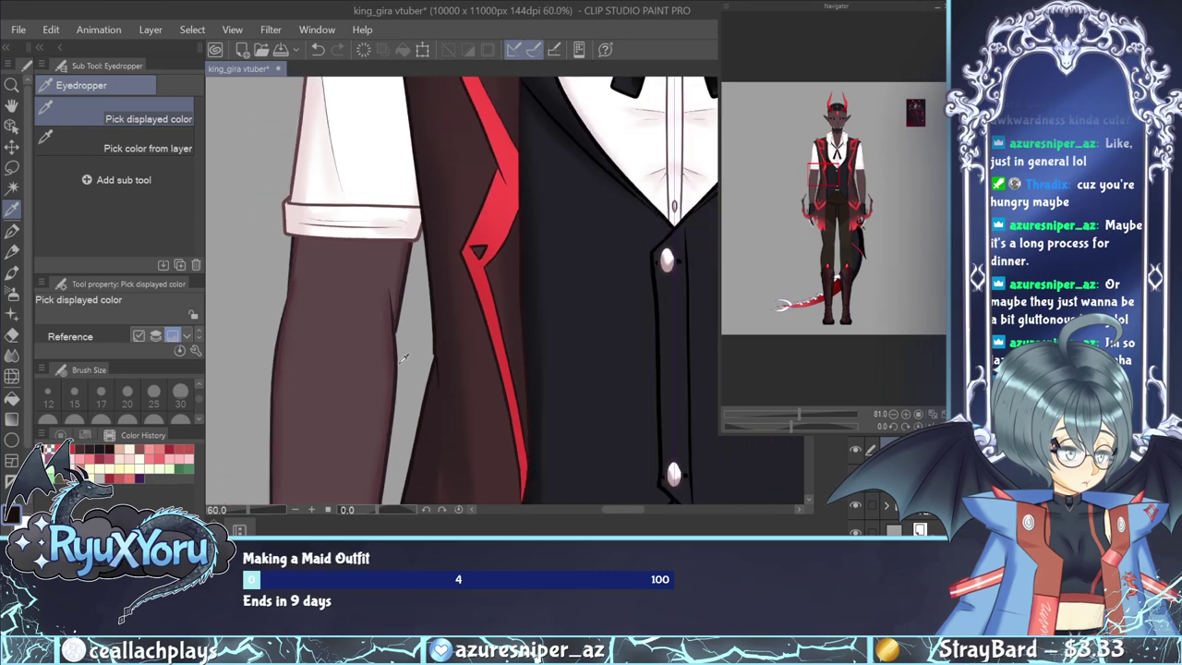
Fade the Body folder to 32 % opacity so the tail stands out, and save the file.
{"action": "scroll", "coordinate": [404, 358], "scroll_direction": "down", "scroll_amount": 6}
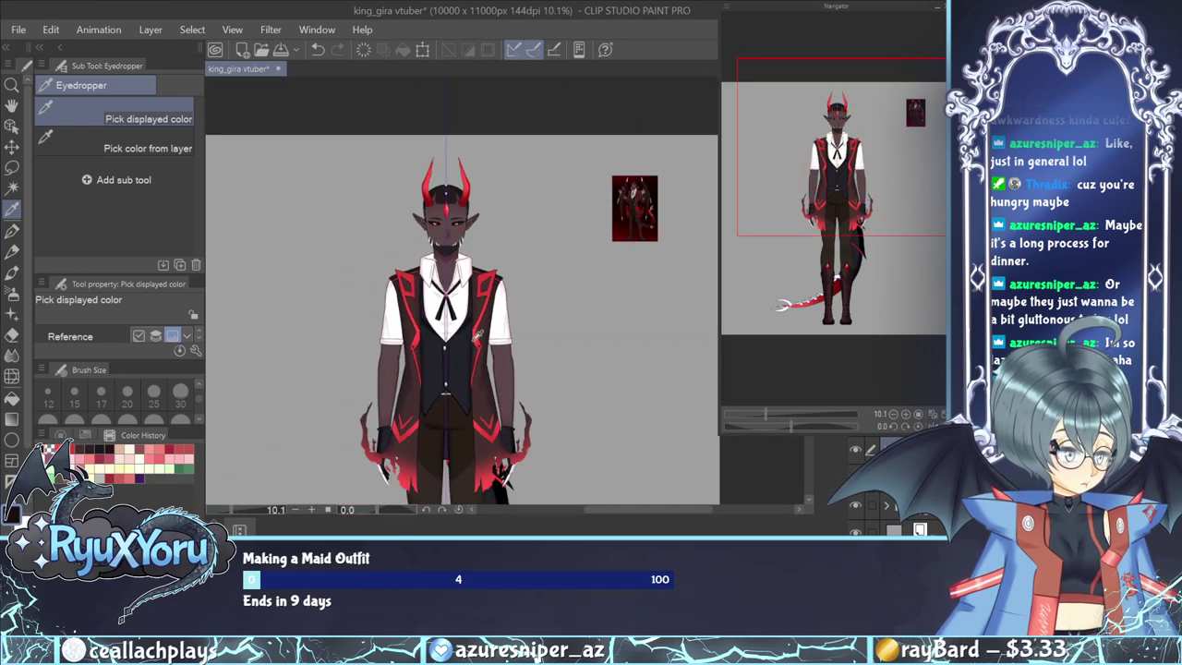
{"action": "scroll", "coordinate": [475, 340], "scroll_direction": "down", "scroll_amount": 1}
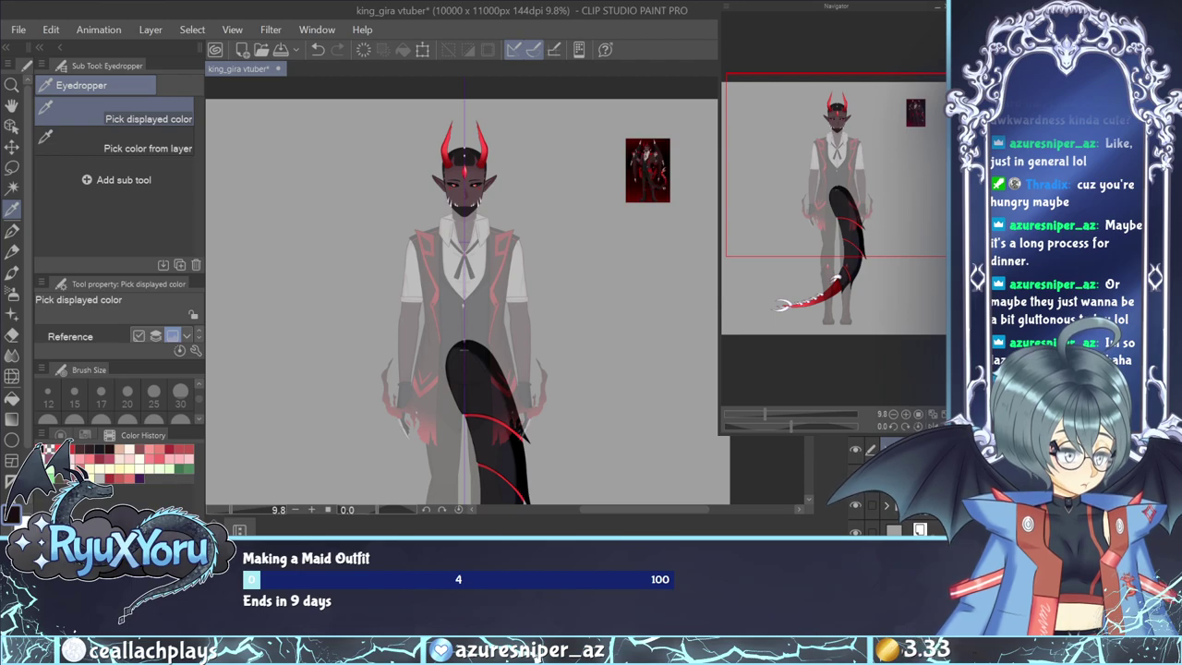
{"action": "key", "text": "ctrl+s"}
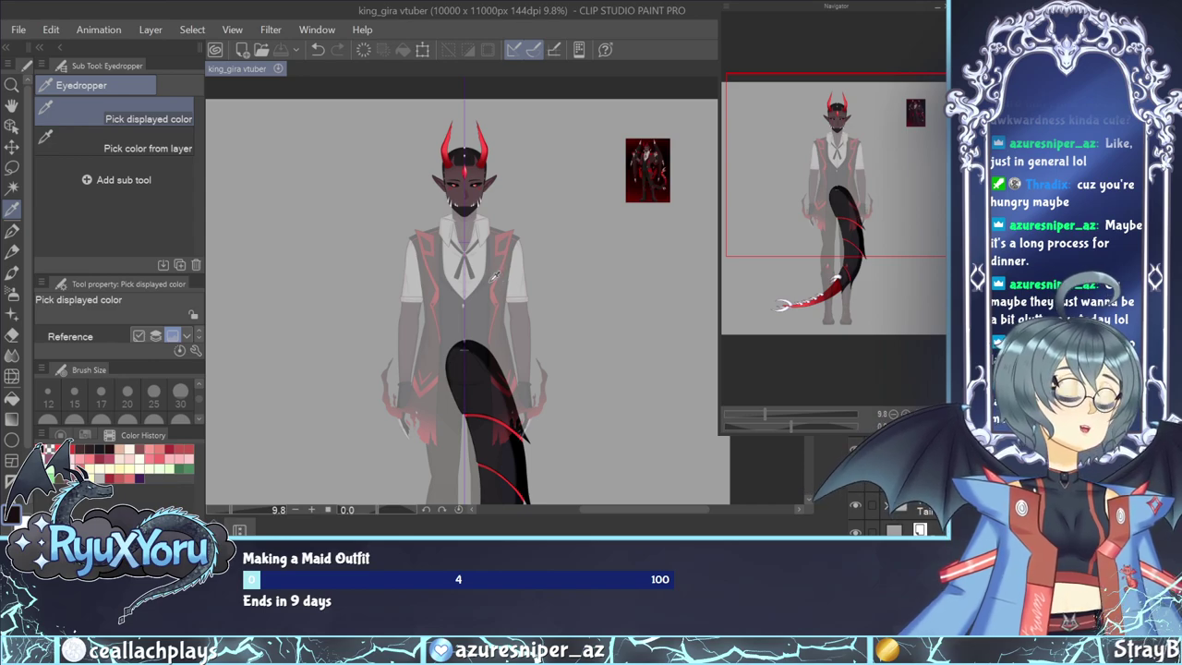
Show the purple outfit sketch over the faded body and examine its sleeves, collar and lapels.
{"action": "scroll", "coordinate": [461, 246], "scroll_direction": "up", "scroll_amount": 2}
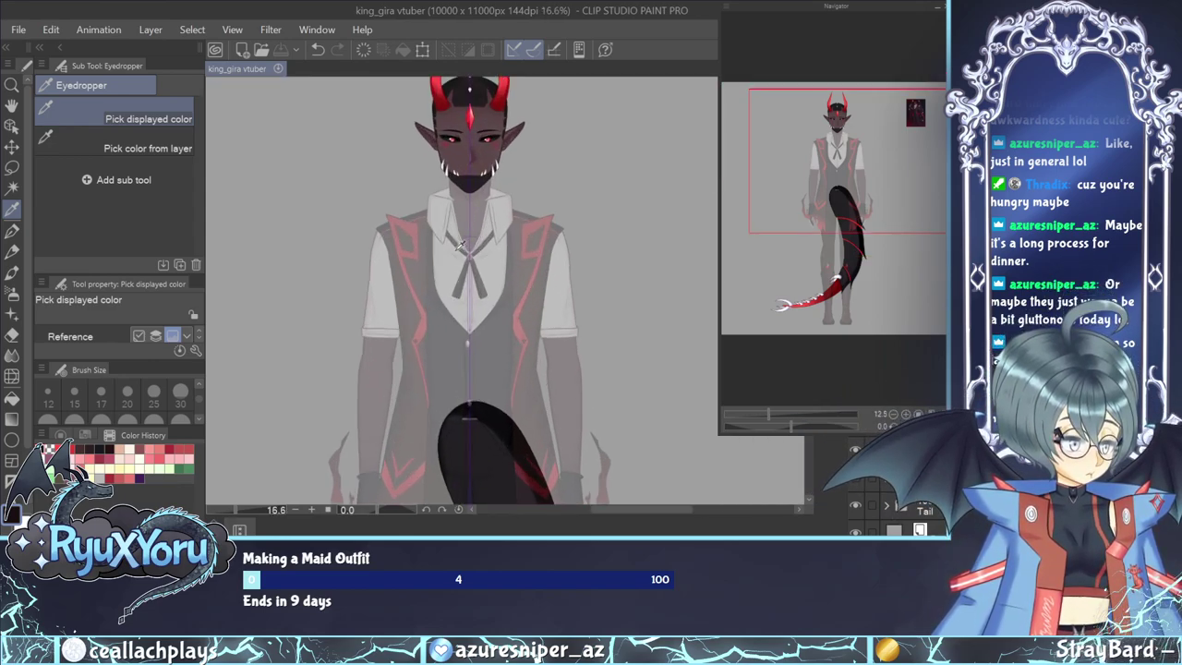
{"action": "scroll", "coordinate": [460, 246], "scroll_direction": "up", "scroll_amount": 2}
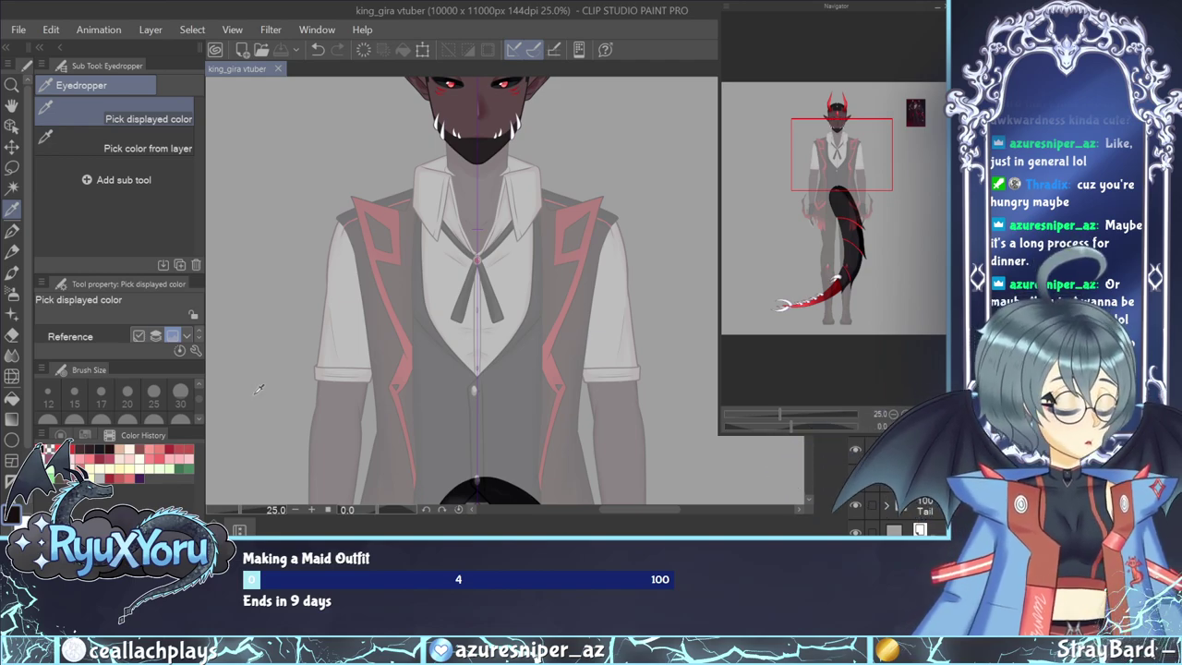
{"action": "scroll", "coordinate": [459, 332], "scroll_direction": "down", "scroll_amount": 2}
{"action": "scroll", "coordinate": [371, 404], "scroll_direction": "up", "scroll_amount": 2}
{"action": "scroll", "coordinate": [375, 400], "scroll_direction": "up", "scroll_amount": 1}
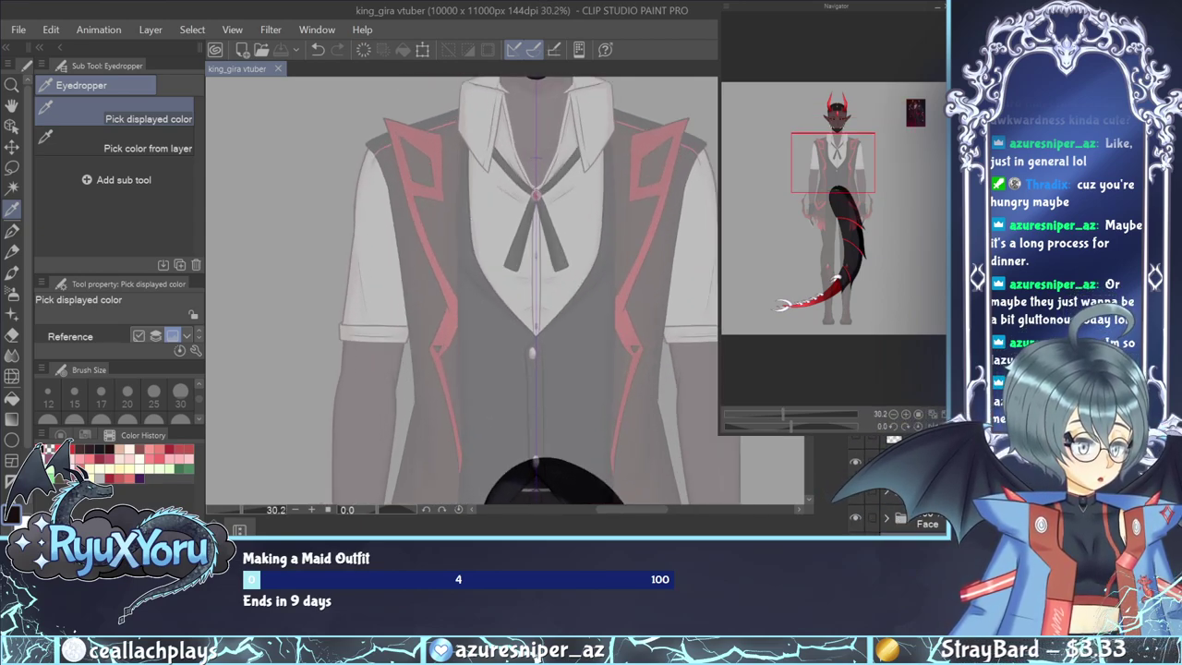
{"action": "left_click", "coordinate": [855, 489]}
{"action": "scroll", "coordinate": [650, 423], "scroll_direction": "down", "scroll_amount": 4}
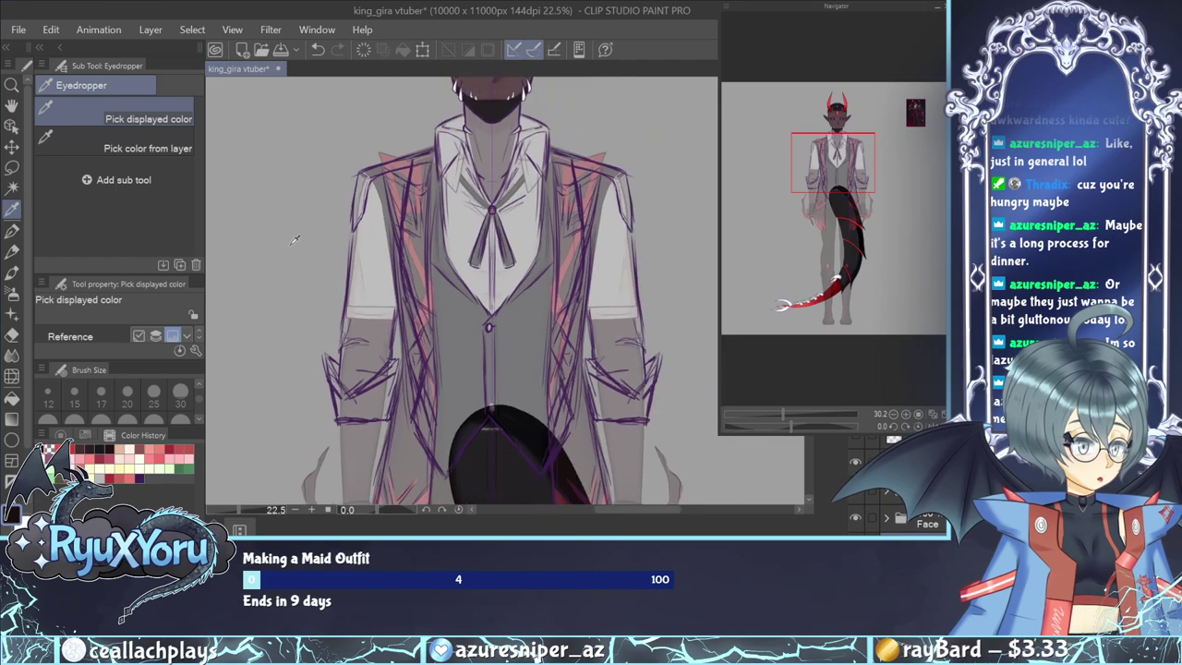
{"action": "scroll", "coordinate": [373, 347], "scroll_direction": "up", "scroll_amount": 3}
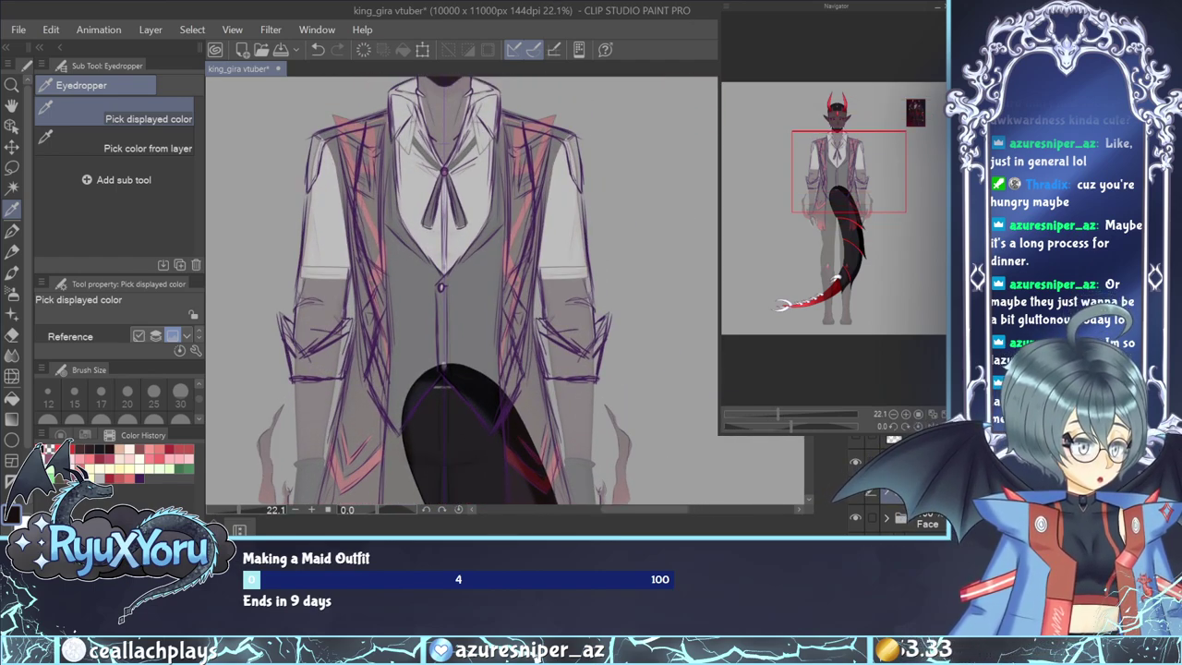
{"action": "scroll", "coordinate": [542, 196], "scroll_direction": "down", "scroll_amount": 1}
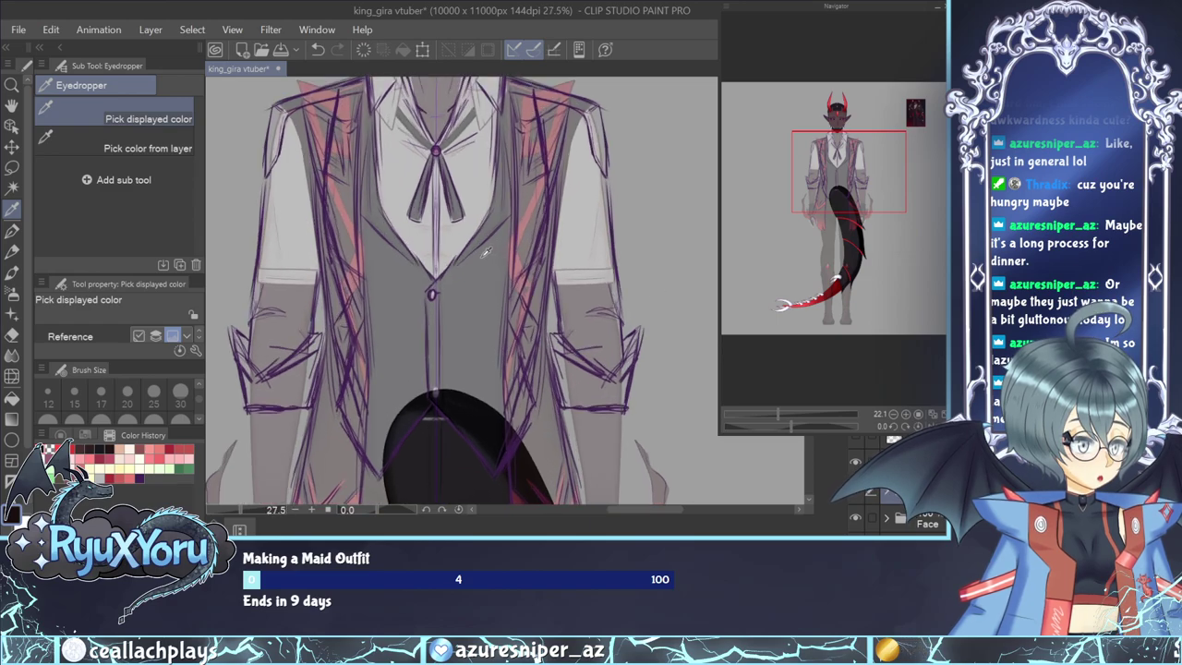
{"action": "scroll", "coordinate": [358, 278], "scroll_direction": "down", "scroll_amount": 6}
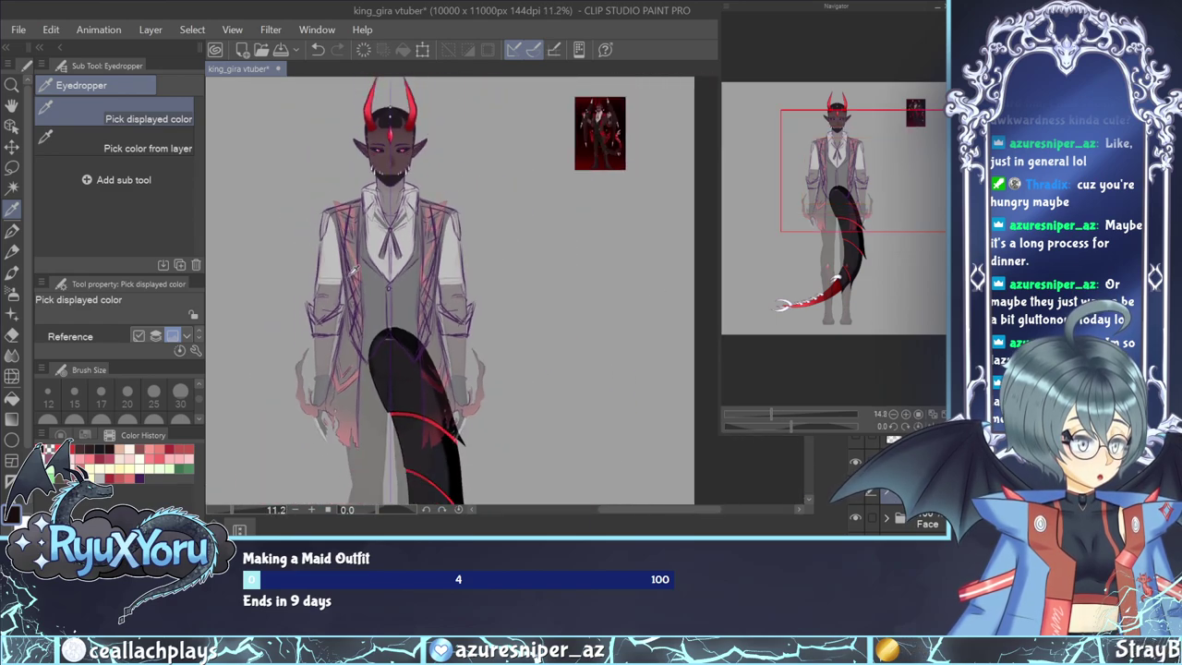
{"action": "scroll", "coordinate": [403, 218], "scroll_direction": "up", "scroll_amount": 8}
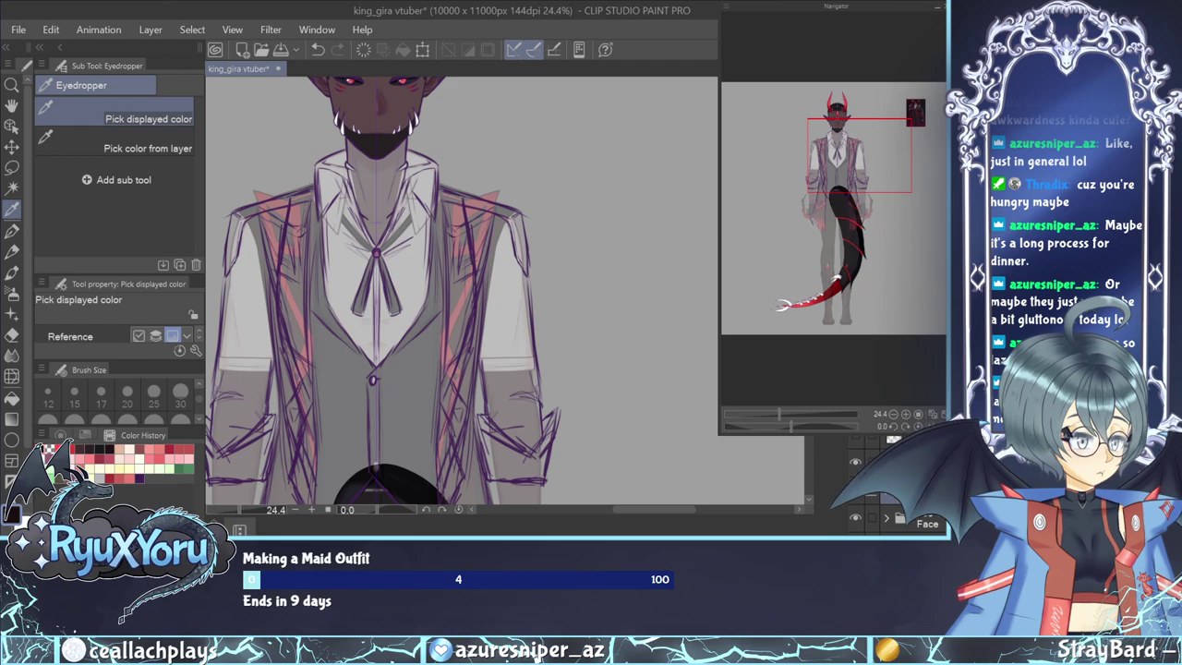
Toggle the visibility of the purple sketch to compare it with the drawn outfit, leaving the sketch hidden.
{"action": "left_click", "coordinate": [855, 490]}
{"action": "scroll", "coordinate": [472, 319], "scroll_direction": "down", "scroll_amount": 4}
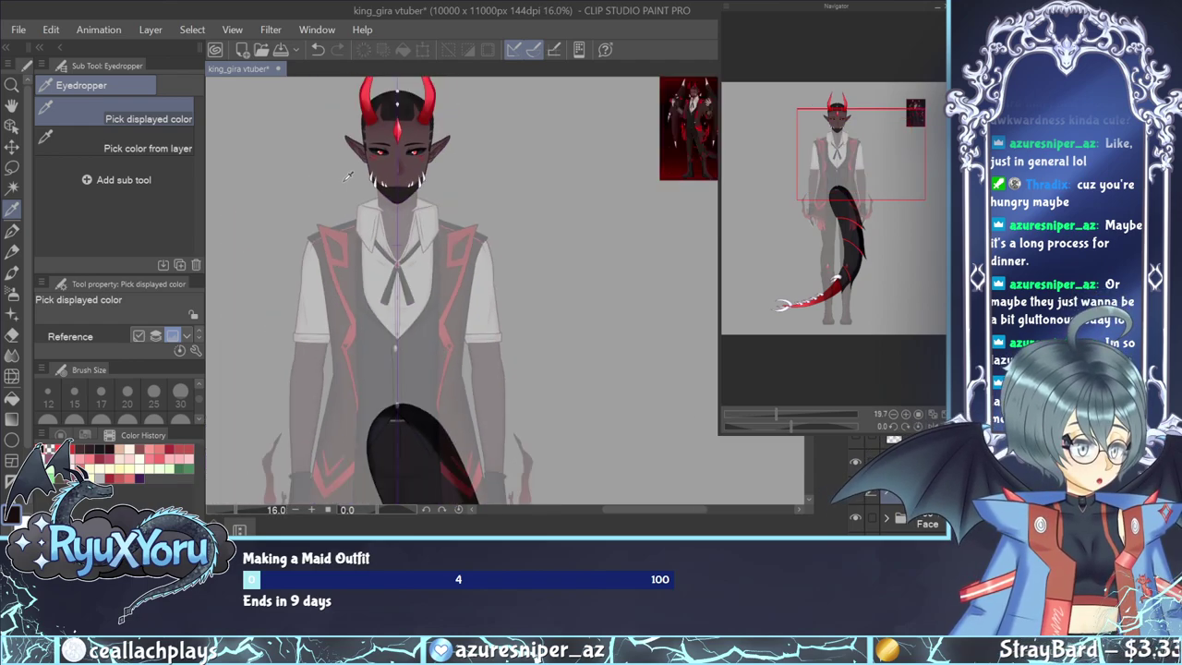
{"action": "key", "text": "ctrl+y"}
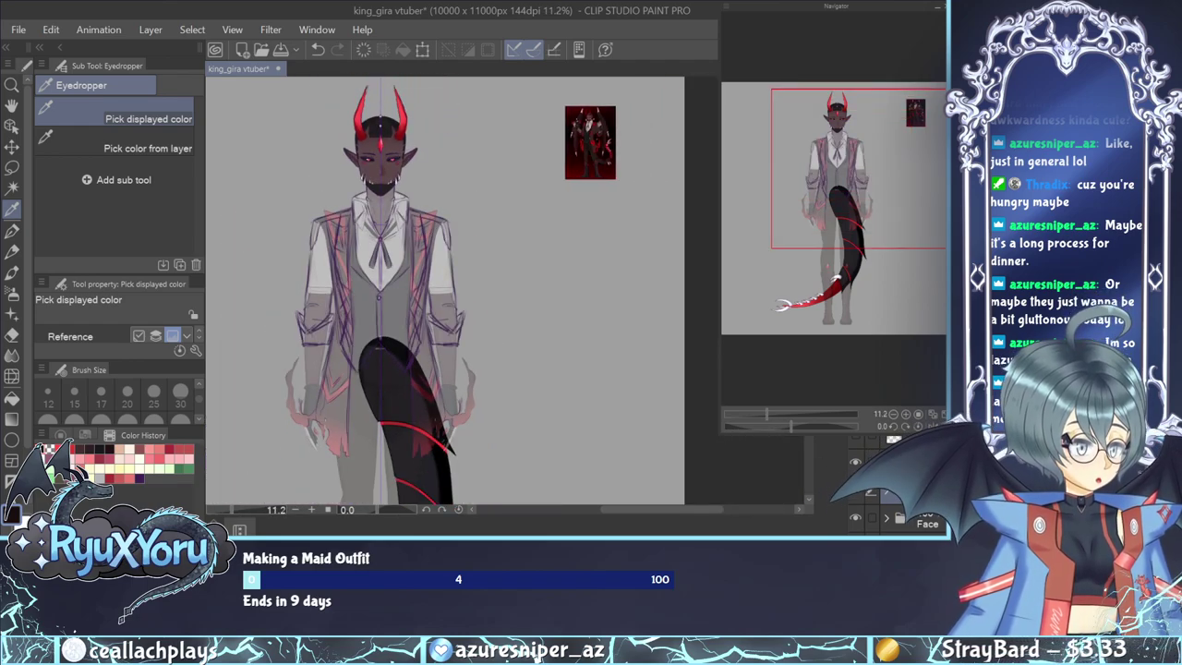
{"action": "scroll", "coordinate": [341, 287], "scroll_direction": "up", "scroll_amount": 2}
{"action": "scroll", "coordinate": [337, 280], "scroll_direction": "up", "scroll_amount": 1}
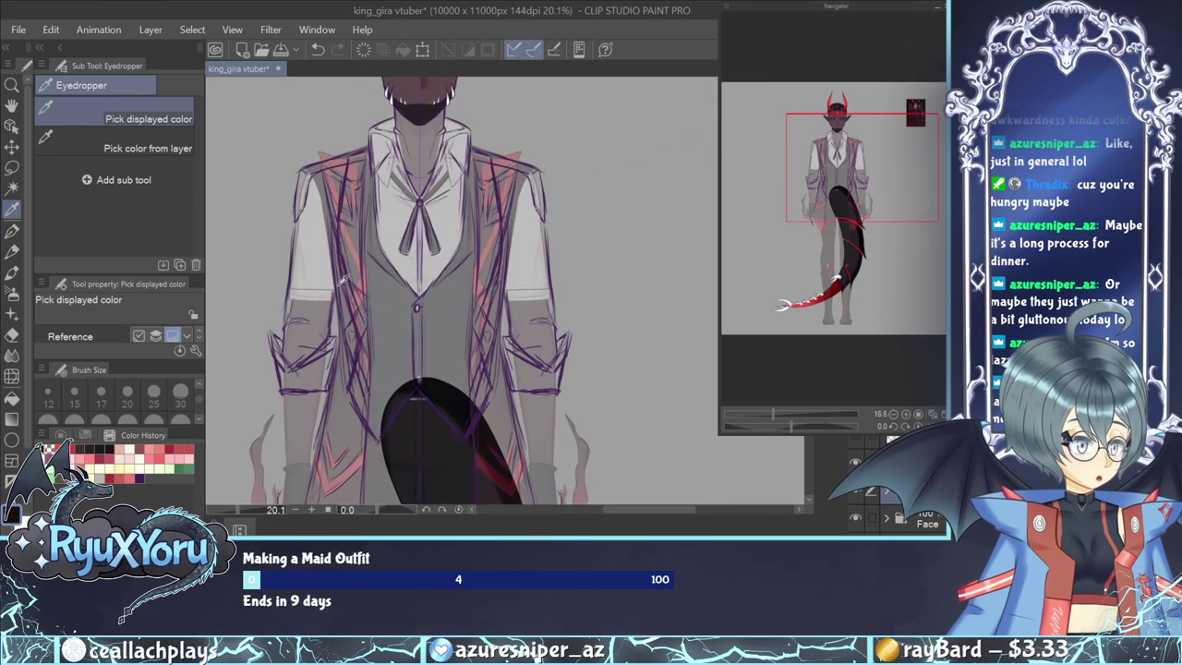
{"action": "left_click", "coordinate": [855, 491]}
{"action": "scroll", "coordinate": [881, 494], "scroll_direction": "down", "scroll_amount": 1}
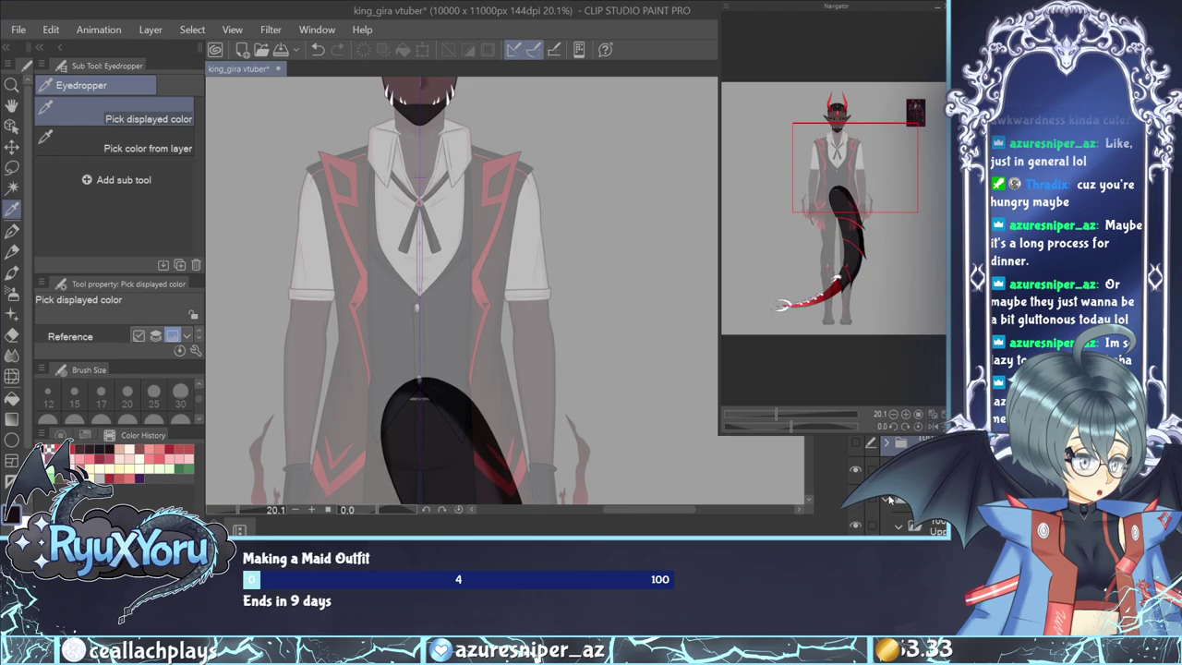
{"action": "scroll", "coordinate": [892, 496], "scroll_direction": "up", "scroll_amount": 3}
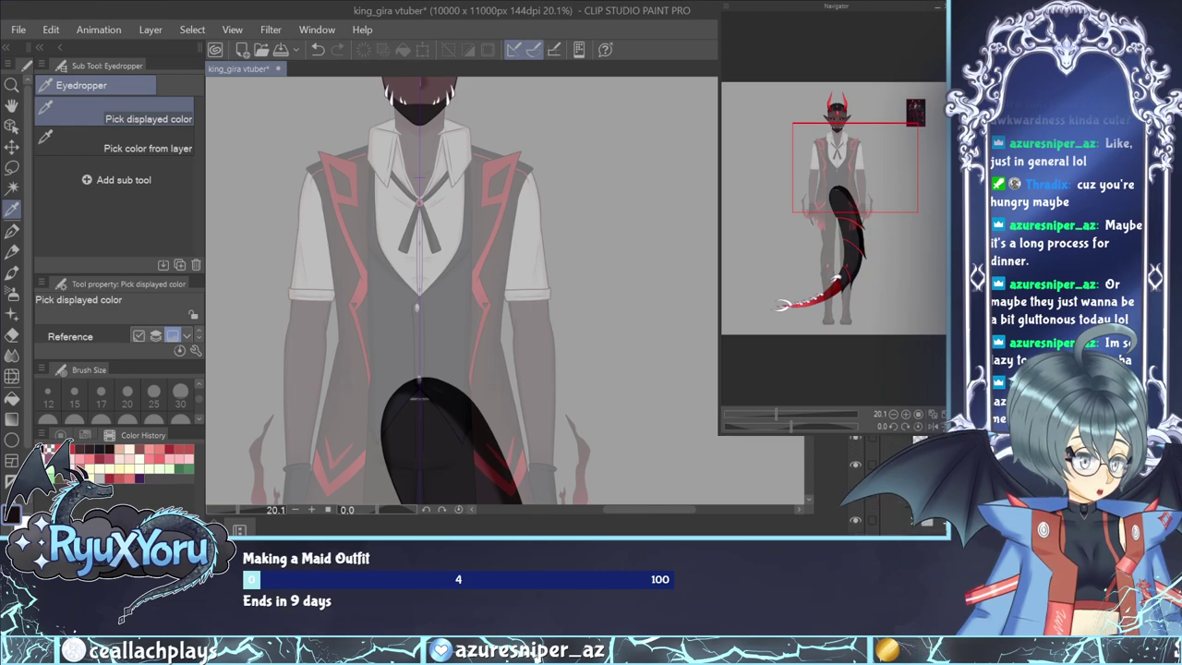
Activate the Move layer tool and briefly show the purple sketch over the whole figure, then hide it again.
{"action": "left_click", "coordinate": [11, 147]}
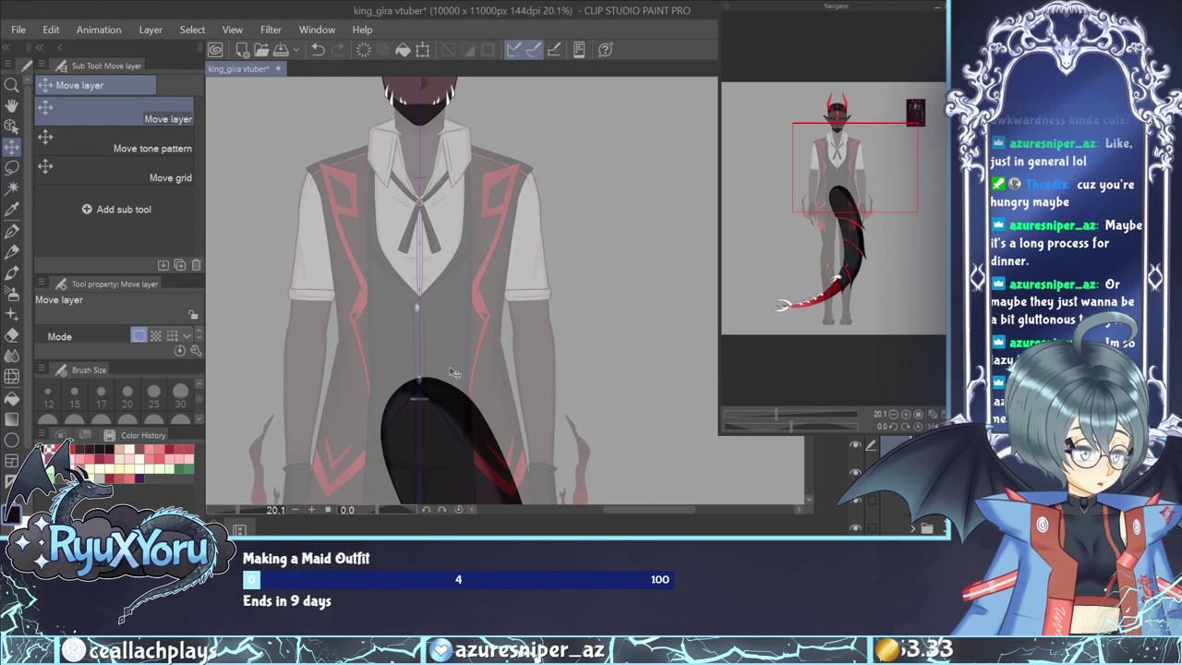
{"action": "scroll", "coordinate": [454, 373], "scroll_direction": "down", "scroll_amount": 5}
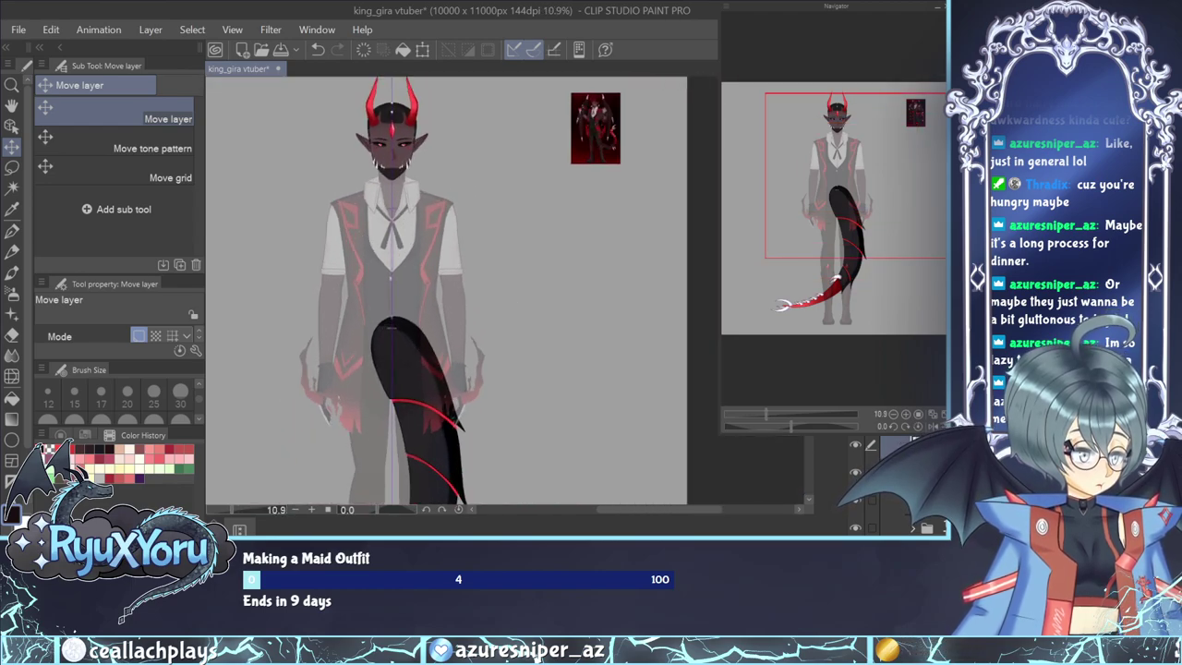
{"action": "left_click", "coordinate": [855, 474]}
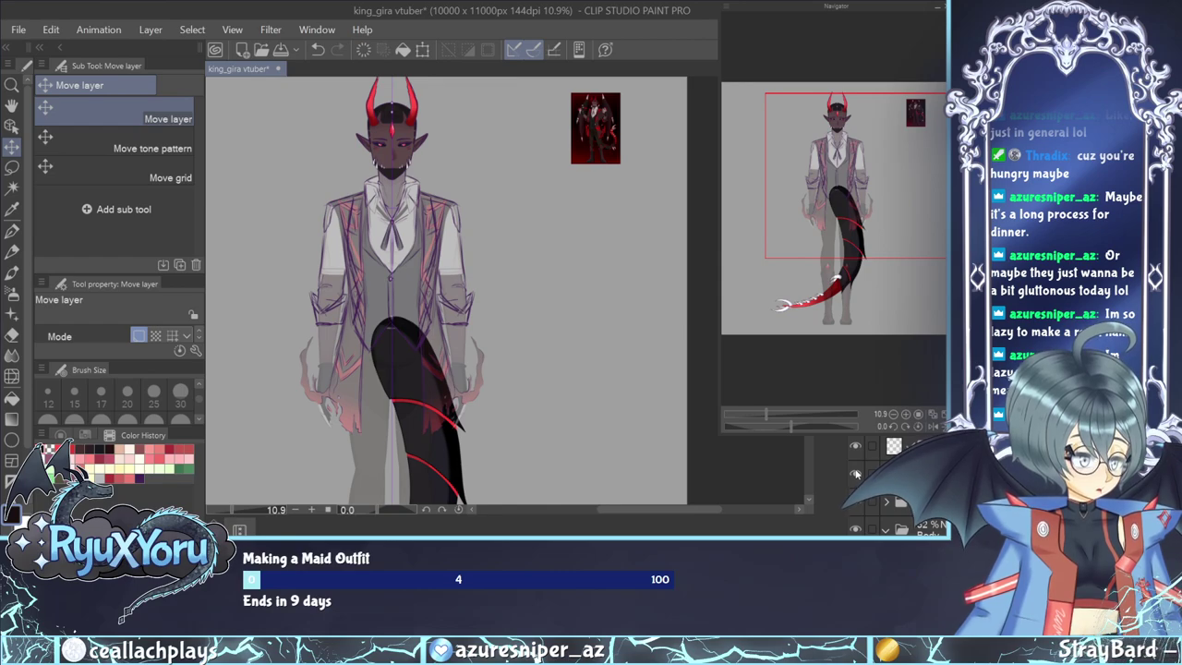
{"action": "left_click", "coordinate": [855, 474]}
Examine the faded shirt, vest and lapels up close and against the whole figure without the sketch.
{"action": "scroll", "coordinate": [492, 311], "scroll_direction": "up", "scroll_amount": 5}
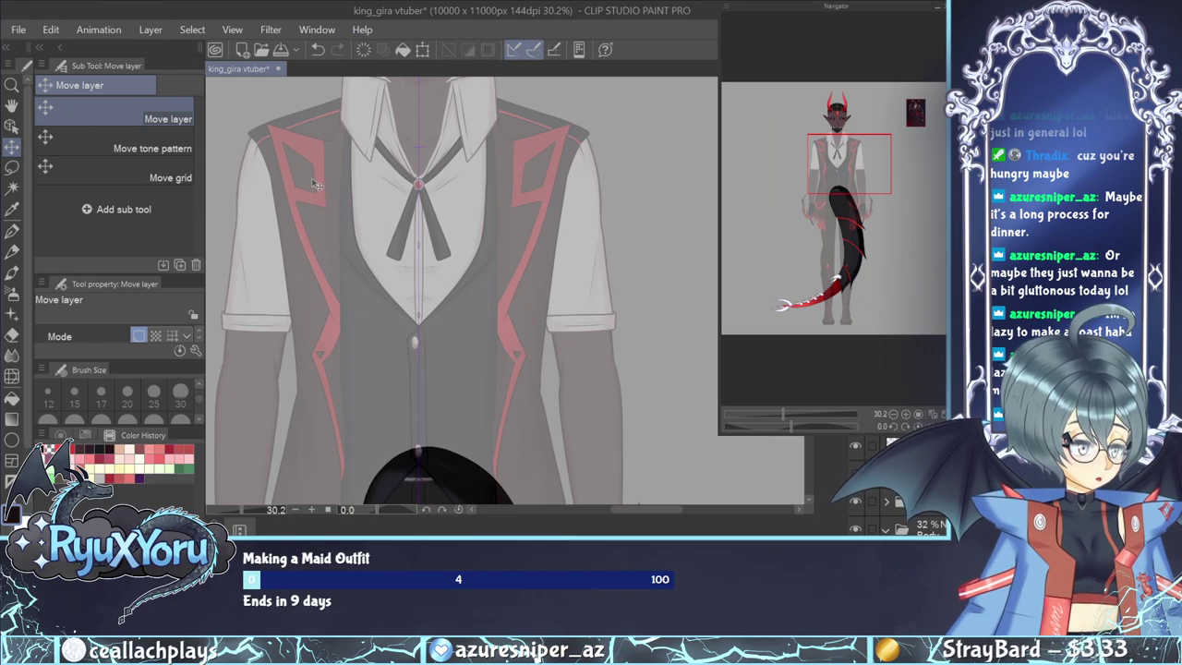
{"action": "scroll", "coordinate": [548, 369], "scroll_direction": "down", "scroll_amount": 5}
{"action": "scroll", "coordinate": [531, 324], "scroll_direction": "down", "scroll_amount": 2}
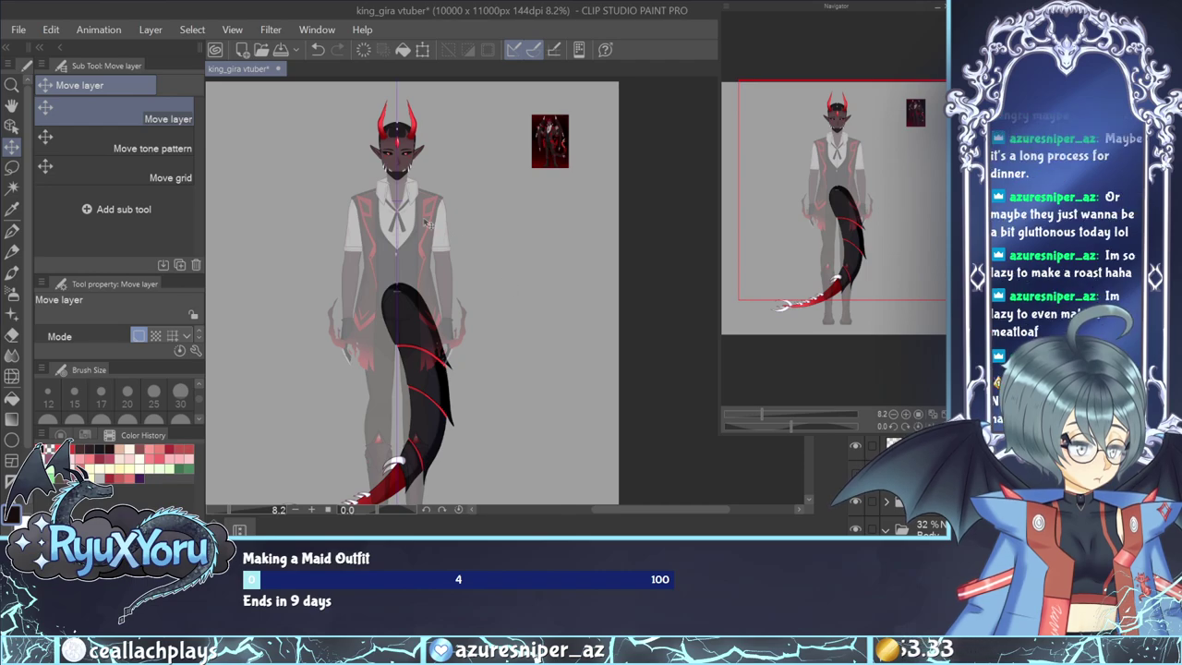
{"action": "scroll", "coordinate": [426, 227], "scroll_direction": "up", "scroll_amount": 4}
{"action": "scroll", "coordinate": [427, 250], "scroll_direction": "up", "scroll_amount": 1}
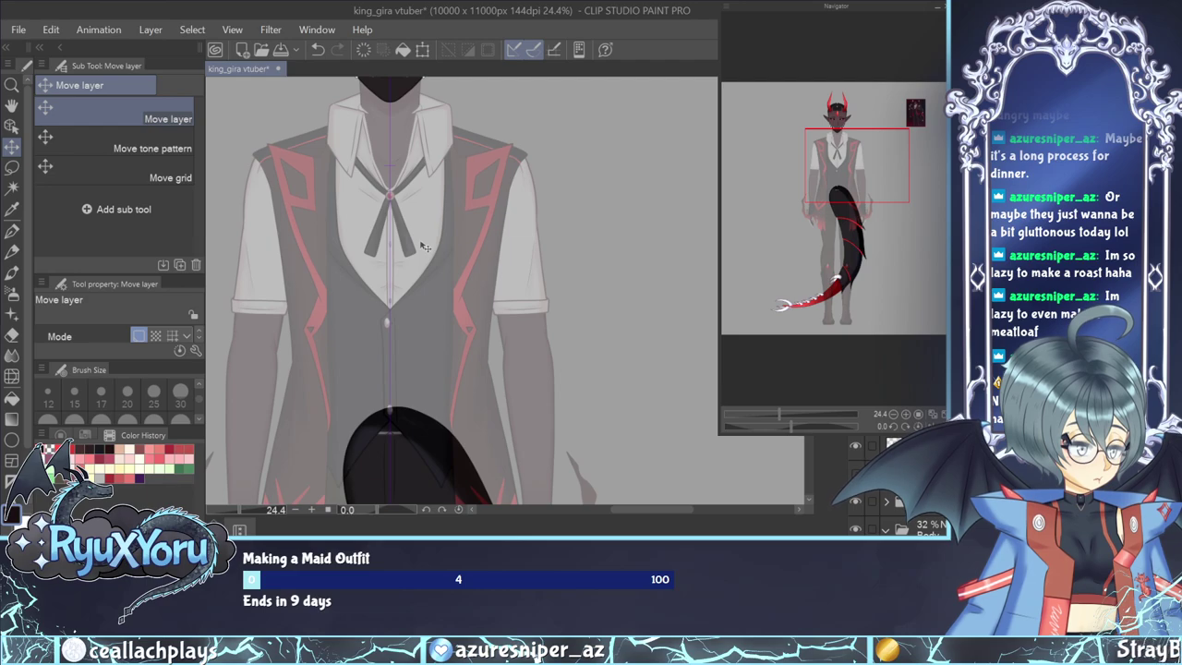
{"action": "scroll", "coordinate": [425, 247], "scroll_direction": "down", "scroll_amount": 4}
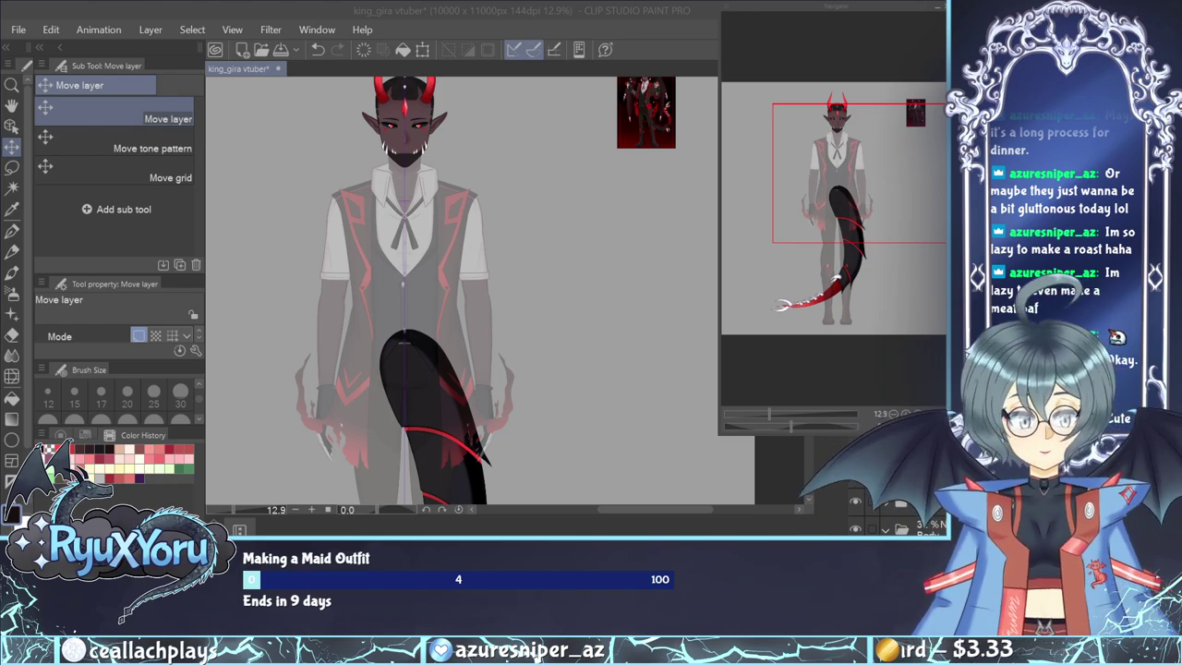
{"action": "scroll", "coordinate": [391, 184], "scroll_direction": "up", "scroll_amount": 3}
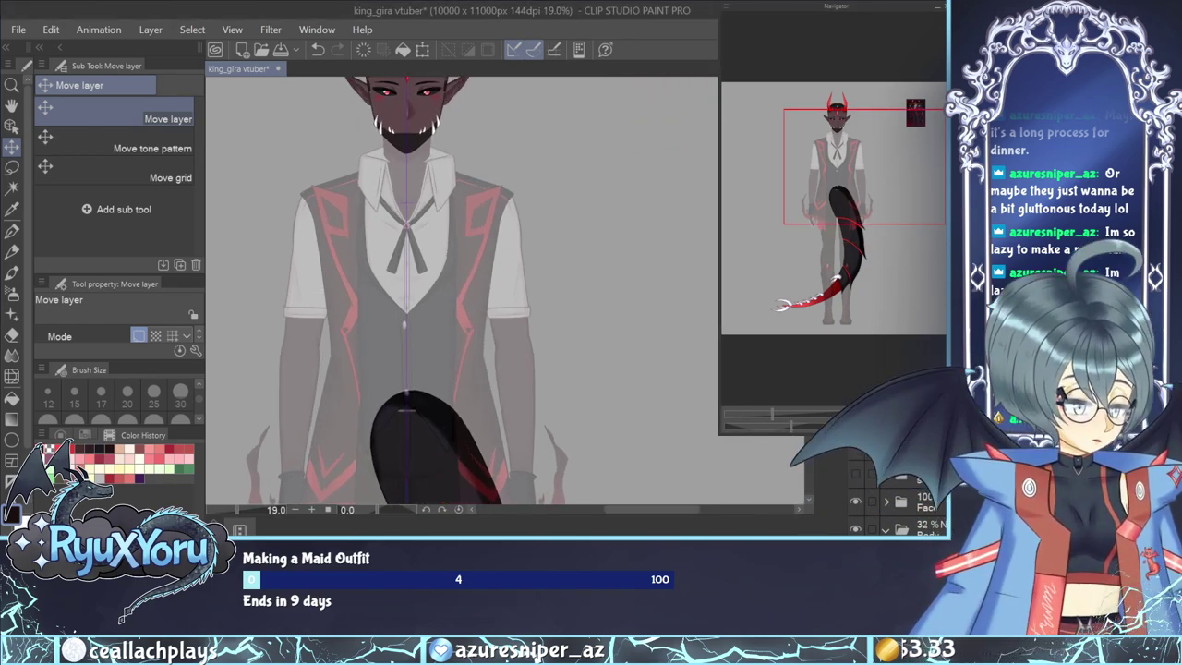
Show the purple outfit sketch over the faded figure and examine its sleeves and folded cuffs.
{"action": "scroll", "coordinate": [391, 185], "scroll_direction": "down", "scroll_amount": 3}
{"action": "scroll", "coordinate": [461, 291], "scroll_direction": "down", "scroll_amount": 2}
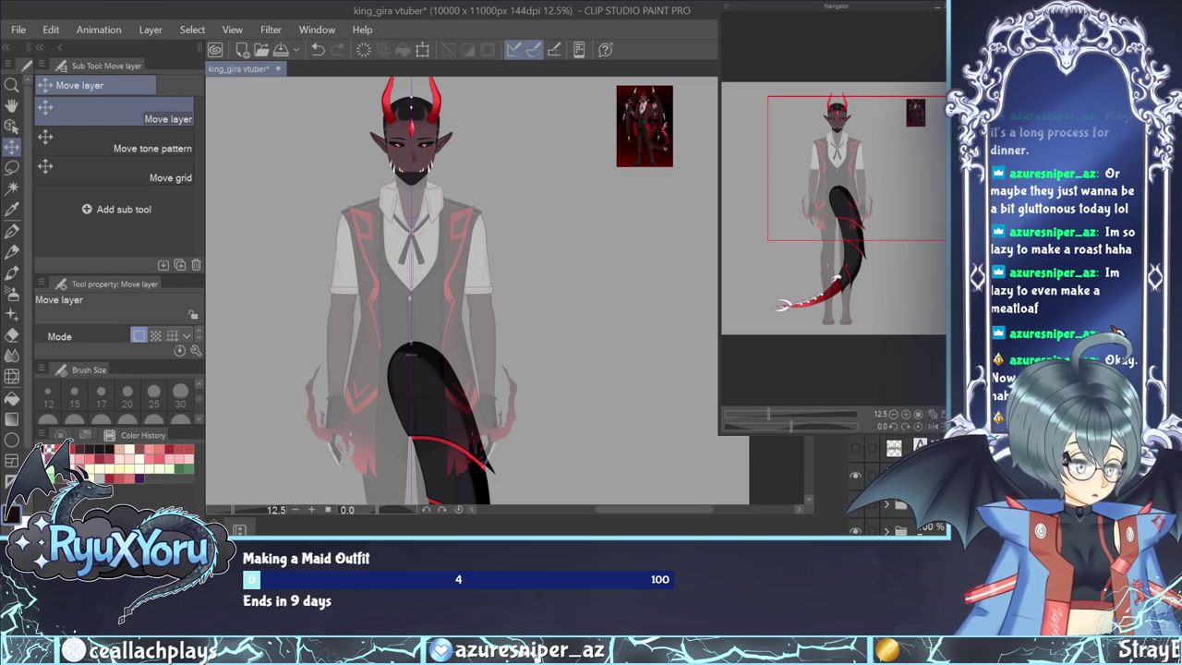
{"action": "left_click", "coordinate": [857, 505]}
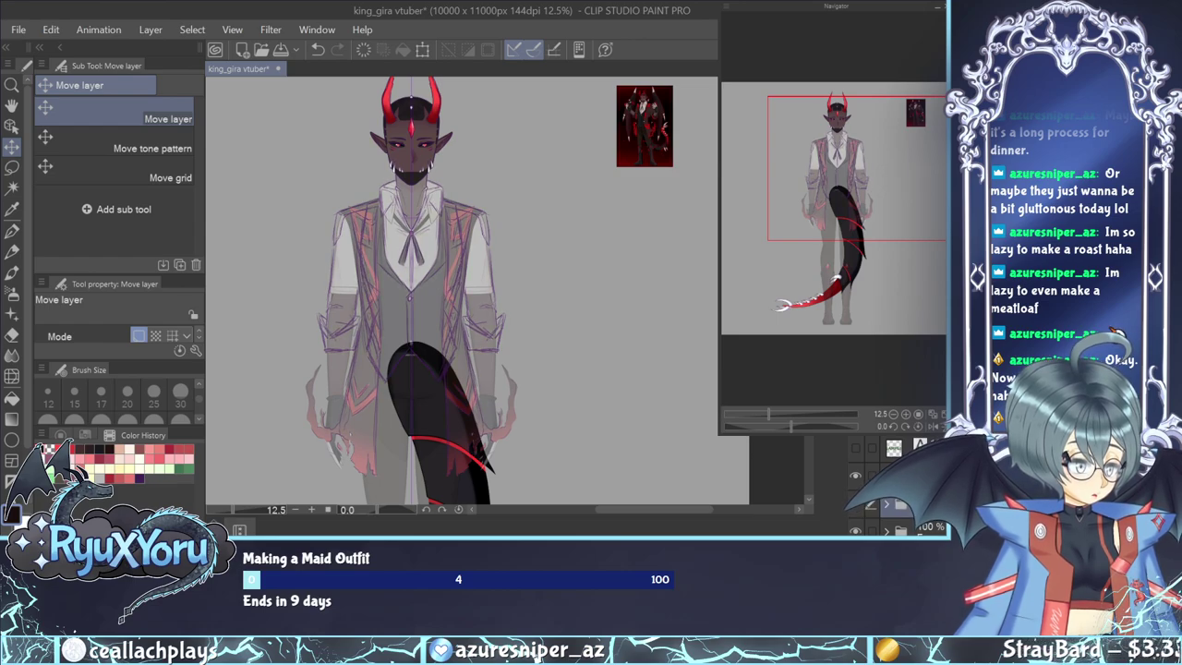
{"action": "scroll", "coordinate": [319, 263], "scroll_direction": "up", "scroll_amount": 3}
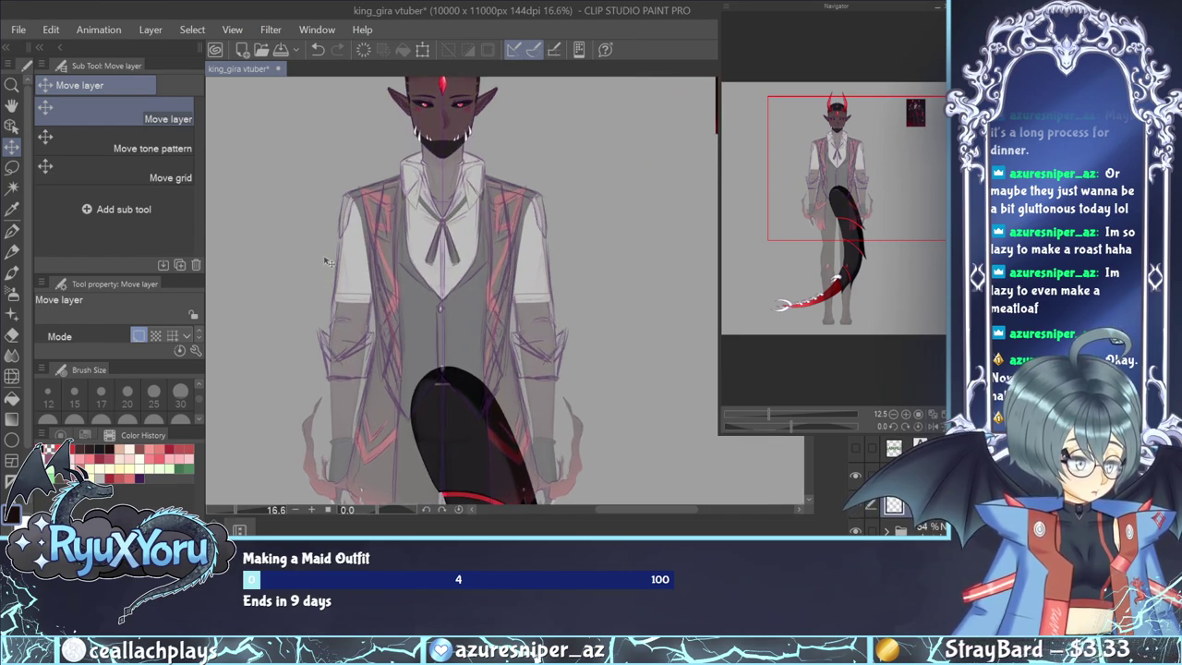
{"action": "scroll", "coordinate": [323, 236], "scroll_direction": "down", "scroll_amount": 2}
{"action": "scroll", "coordinate": [304, 285], "scroll_direction": "up", "scroll_amount": 2}
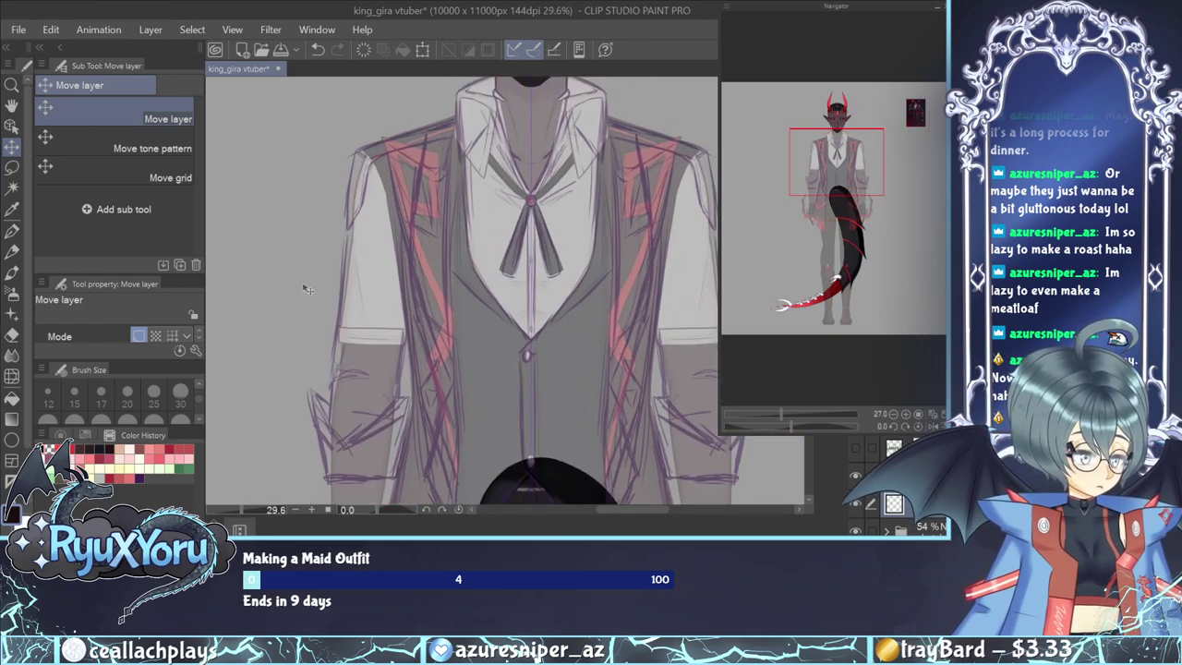
{"action": "scroll", "coordinate": [301, 279], "scroll_direction": "down", "scroll_amount": 2}
{"action": "scroll", "coordinate": [367, 399], "scroll_direction": "up", "scroll_amount": 2}
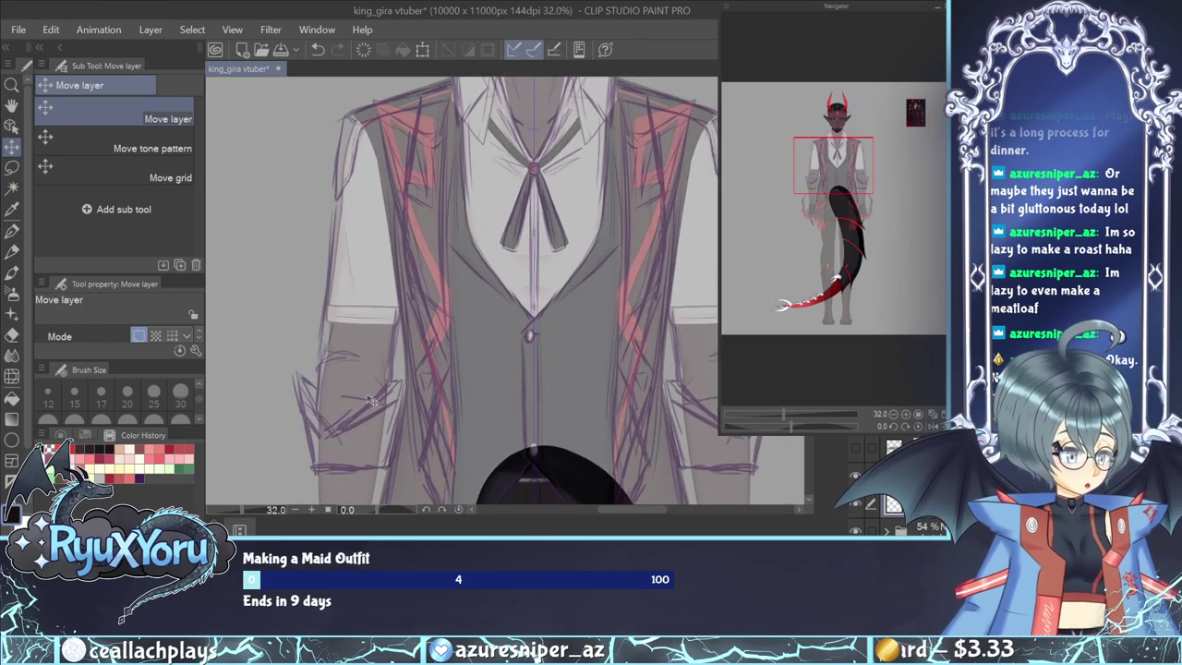
Choose the G-pen at size 15, test it on the shoulder outline, and set its stabilization to 76.
{"action": "left_click", "coordinate": [14, 233]}
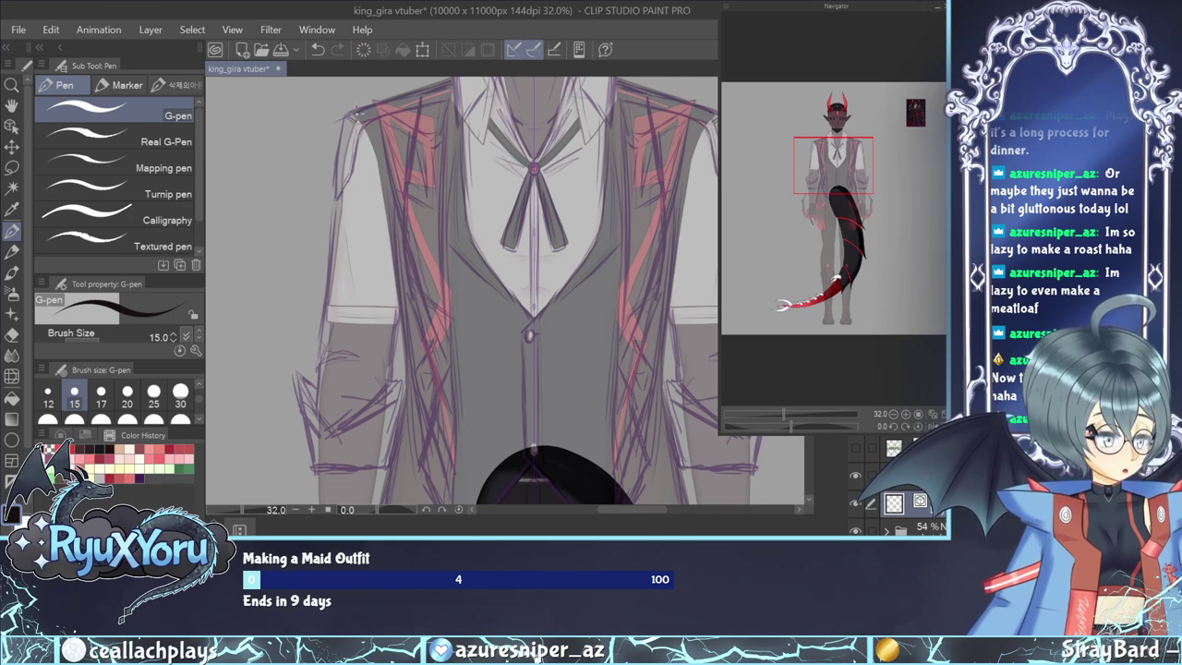
{"action": "mouse_move", "coordinate": [347, 117]}
{"action": "left_mouse_down"}
{"action": "mouse_move", "coordinate": [337, 196]}
{"action": "mouse_move", "coordinate": [361, 131]}
{"action": "left_mouse_up"}
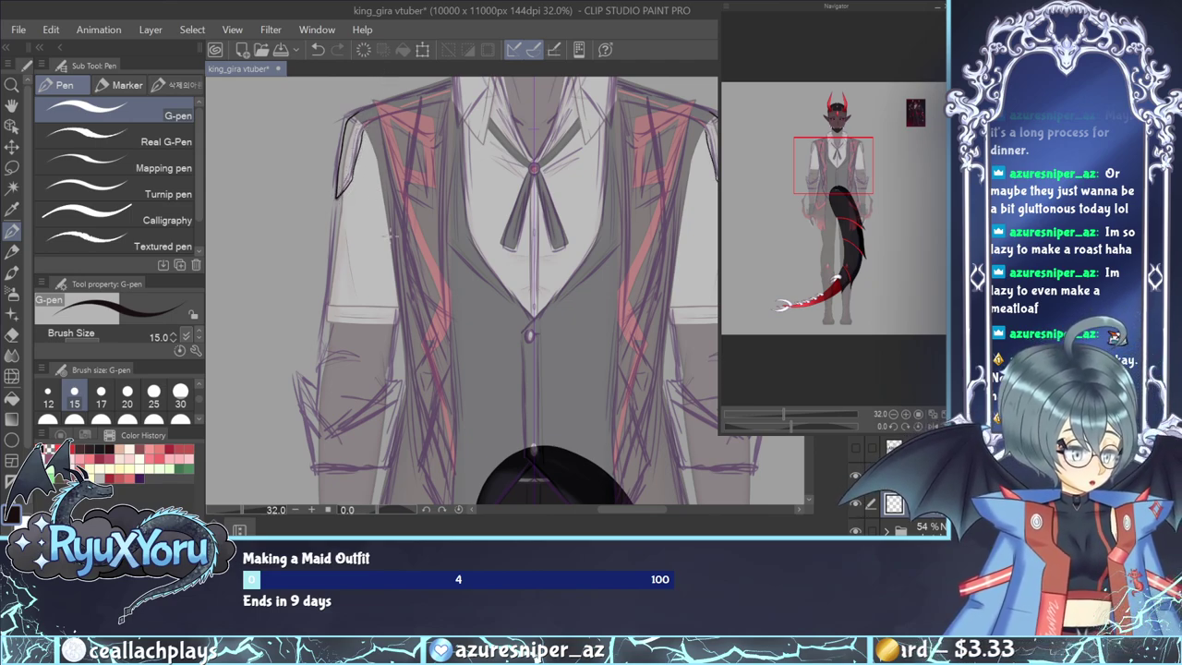
{"action": "key", "text": "ctrl+z"}
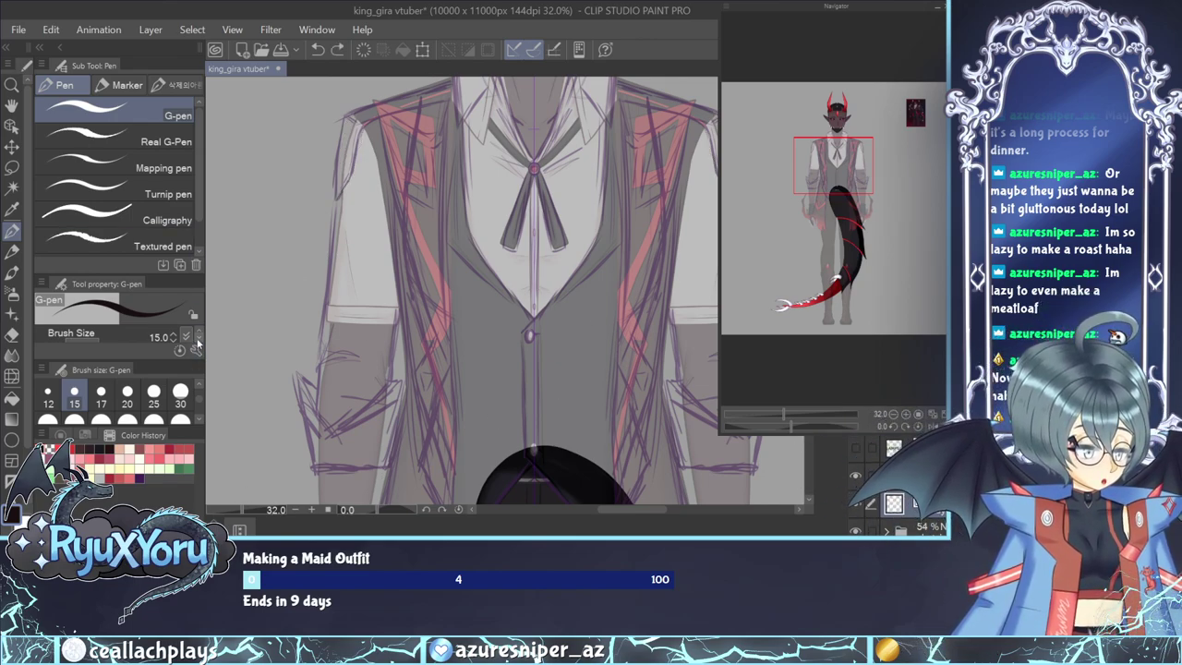
{"action": "scroll", "coordinate": [197, 342], "scroll_direction": "down", "scroll_amount": 1}
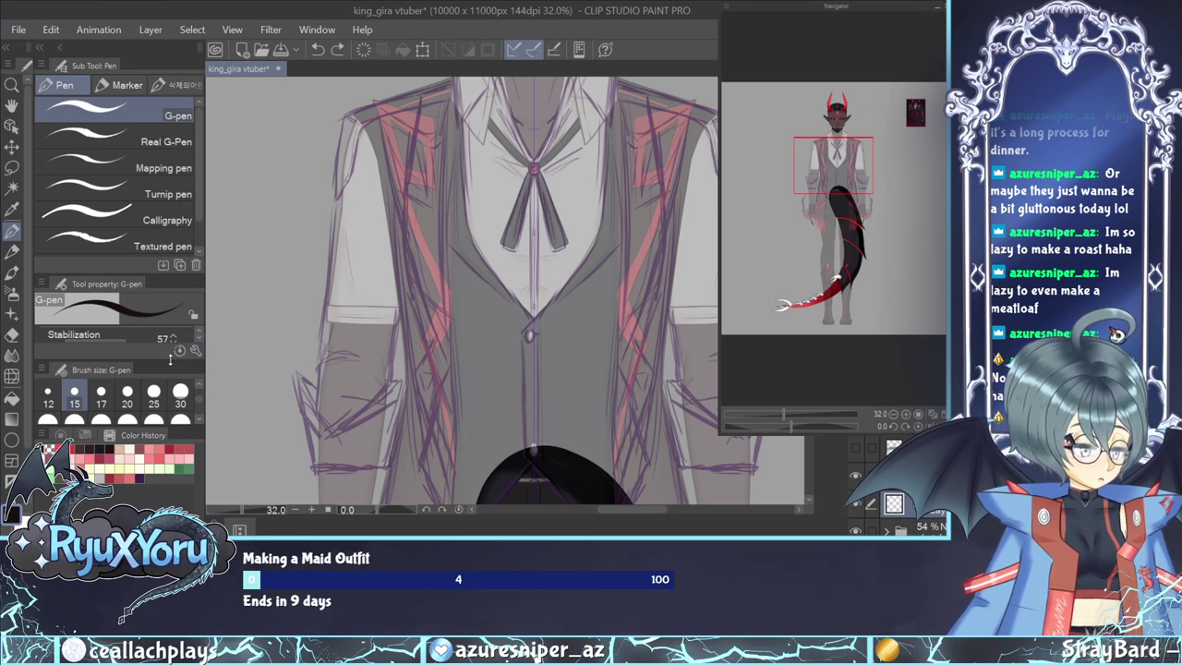
{"action": "left_click_drag", "start_coordinate": [171, 359], "coordinate": [171, 369]}
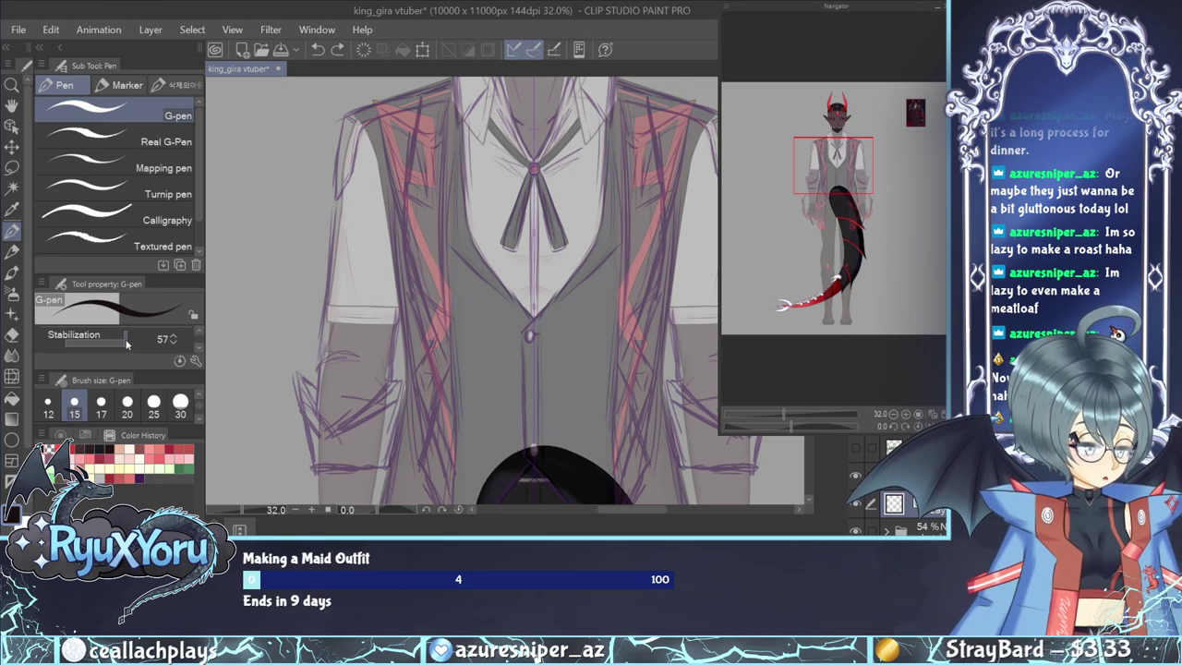
{"action": "left_click_drag", "start_coordinate": [126, 344], "coordinate": [128, 346]}
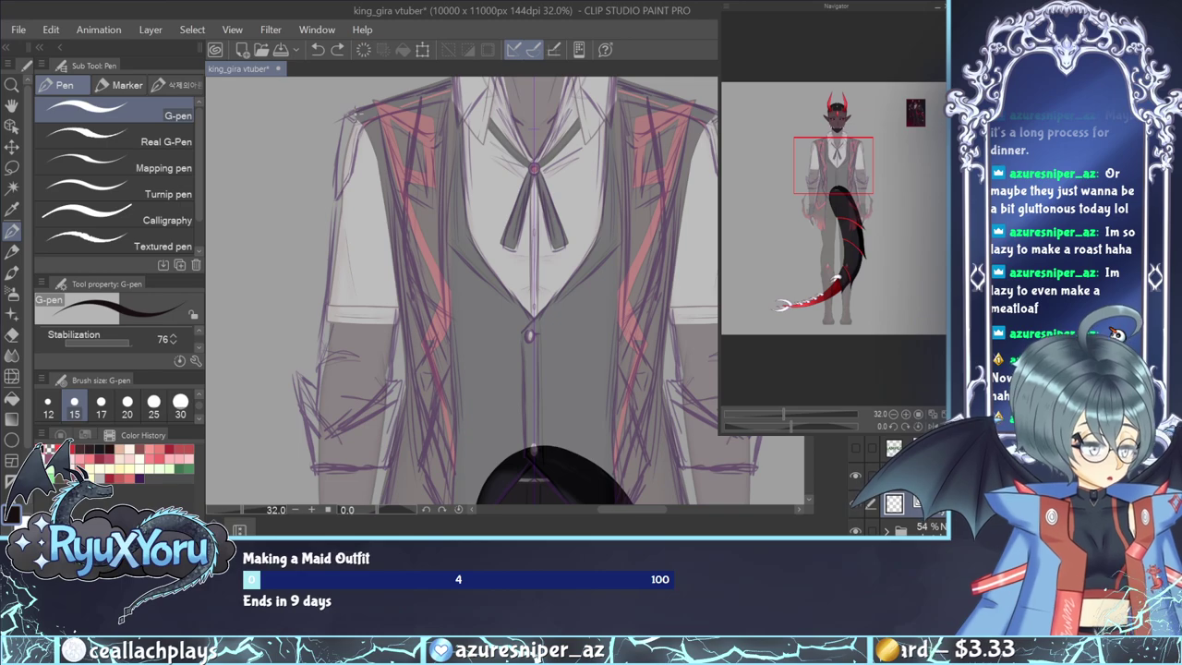
Ink the outline of the shoulder piece at the top of the sleeve, following the purple sketch.
{"action": "left_click_drag", "start_coordinate": [351, 114], "coordinate": [339, 189]}
{"action": "key", "text": "ctrl+z"}
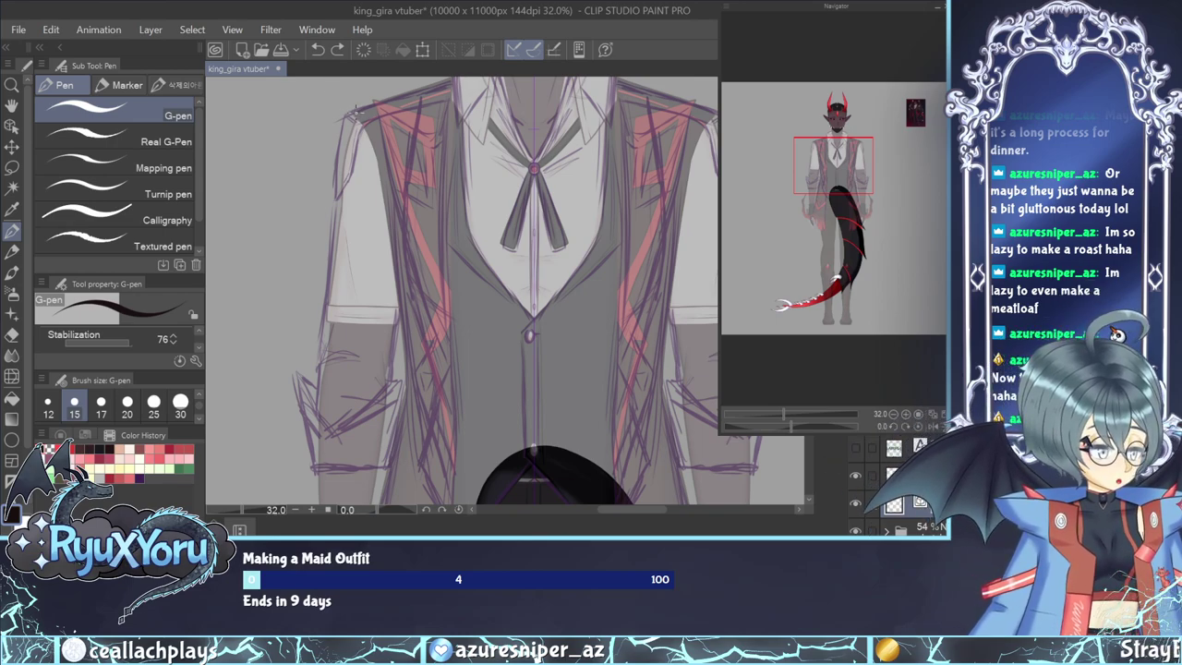
{"action": "mouse_move", "coordinate": [356, 110]}
{"action": "left_mouse_down"}
{"action": "mouse_move", "coordinate": [331, 185]}
{"action": "mouse_move", "coordinate": [353, 171]}
{"action": "mouse_move", "coordinate": [364, 123]}
{"action": "left_mouse_up"}
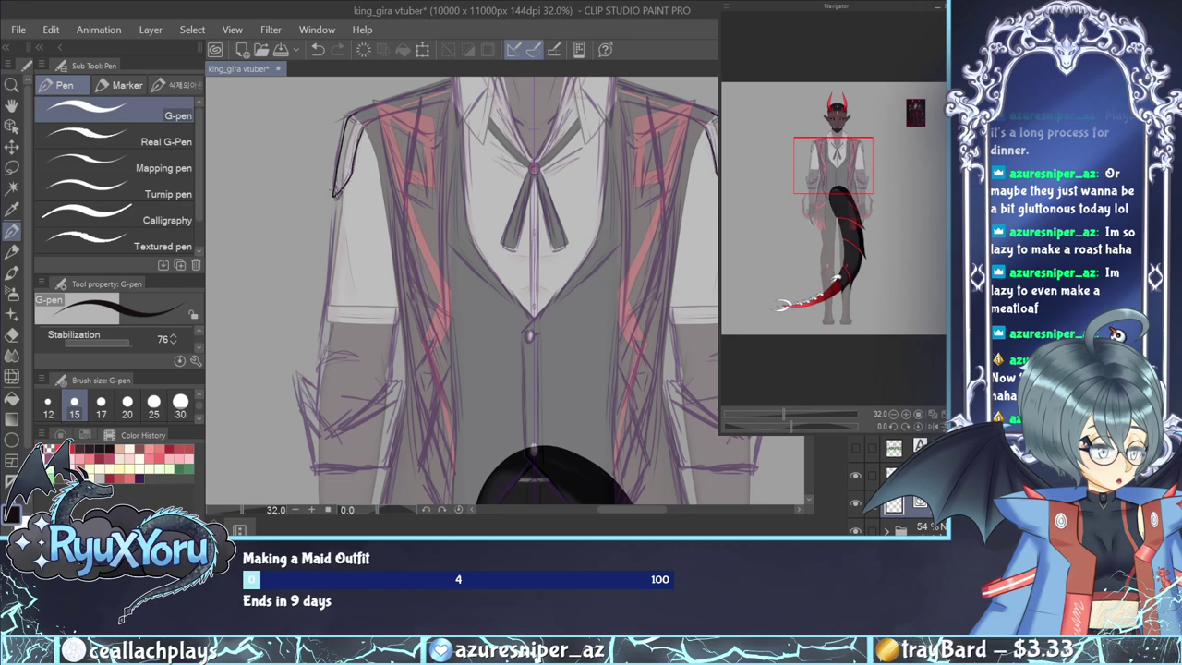
{"action": "left_click_drag", "start_coordinate": [337, 192], "coordinate": [359, 135]}
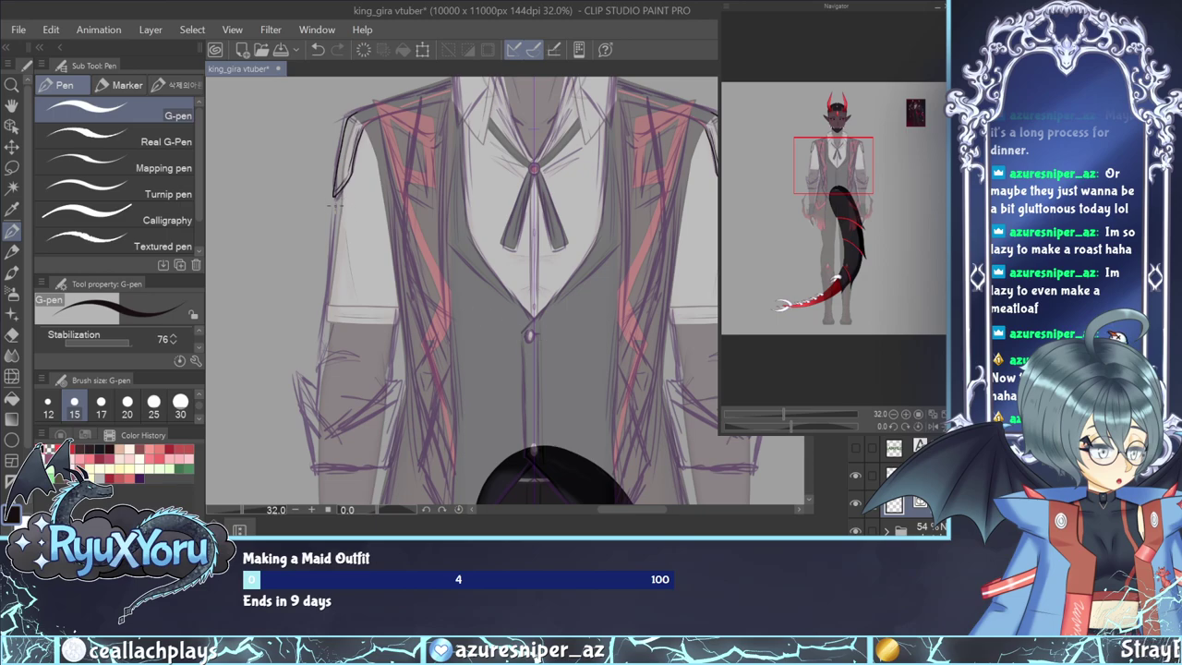
Ink the outer edge of the upper sleeve from below the shoulder piece down to the elbow.
{"action": "left_click_drag", "start_coordinate": [336, 195], "coordinate": [318, 352]}
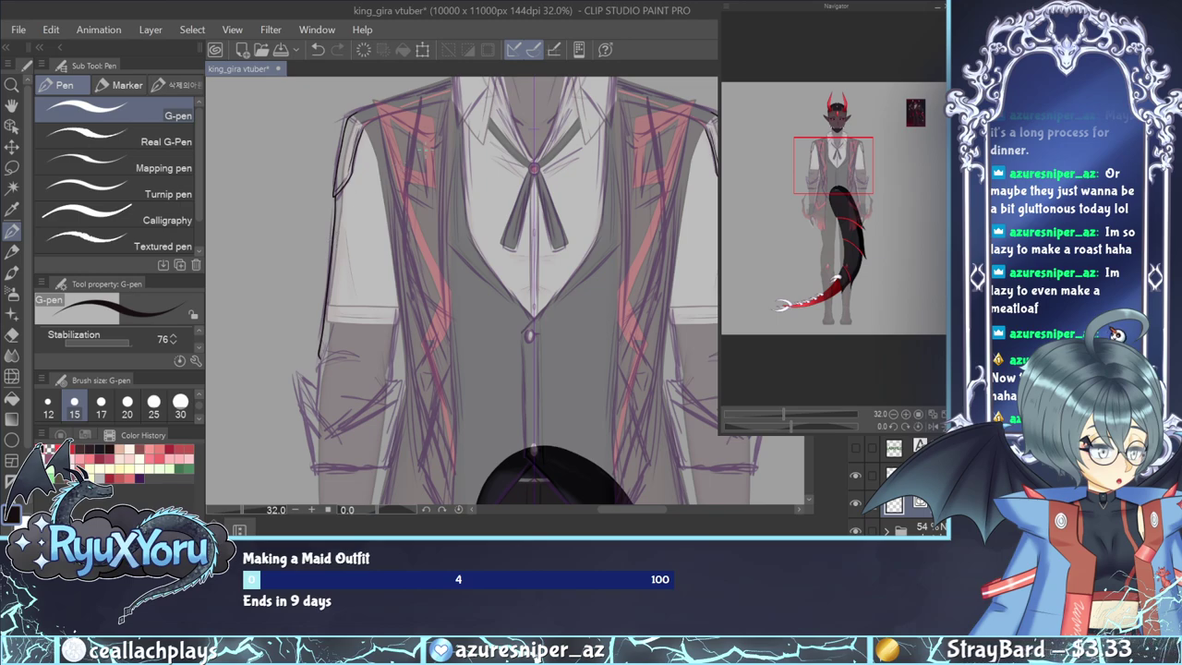
{"action": "key", "text": "ctrl+z"}
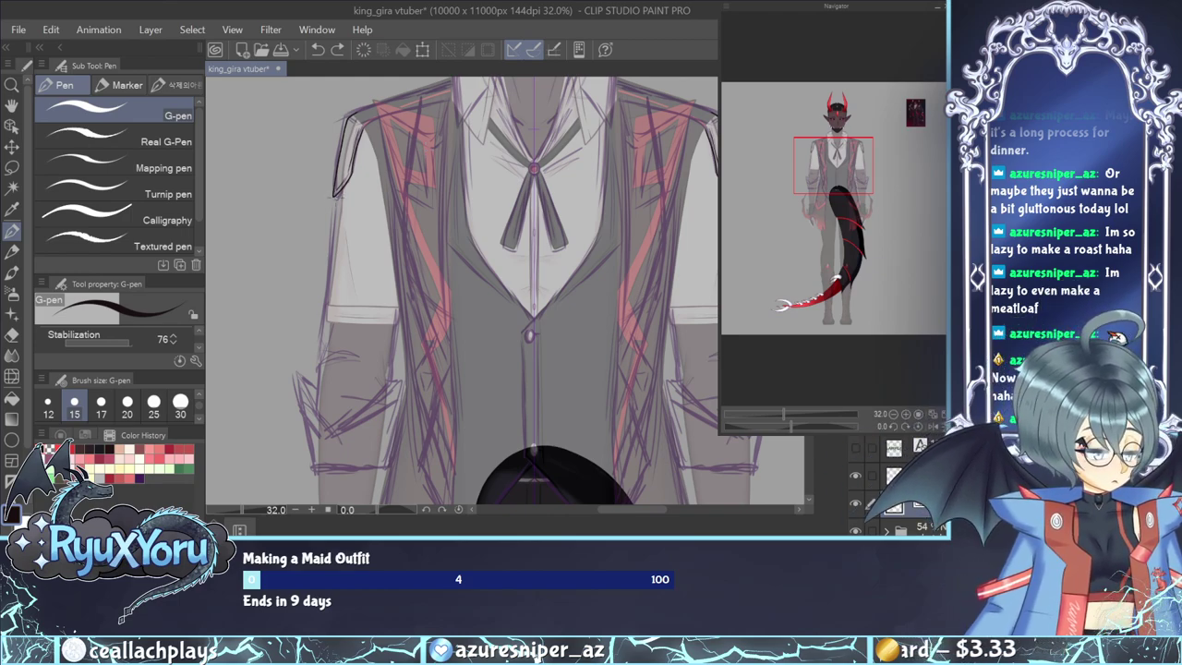
{"action": "left_click_drag", "start_coordinate": [330, 259], "coordinate": [320, 360]}
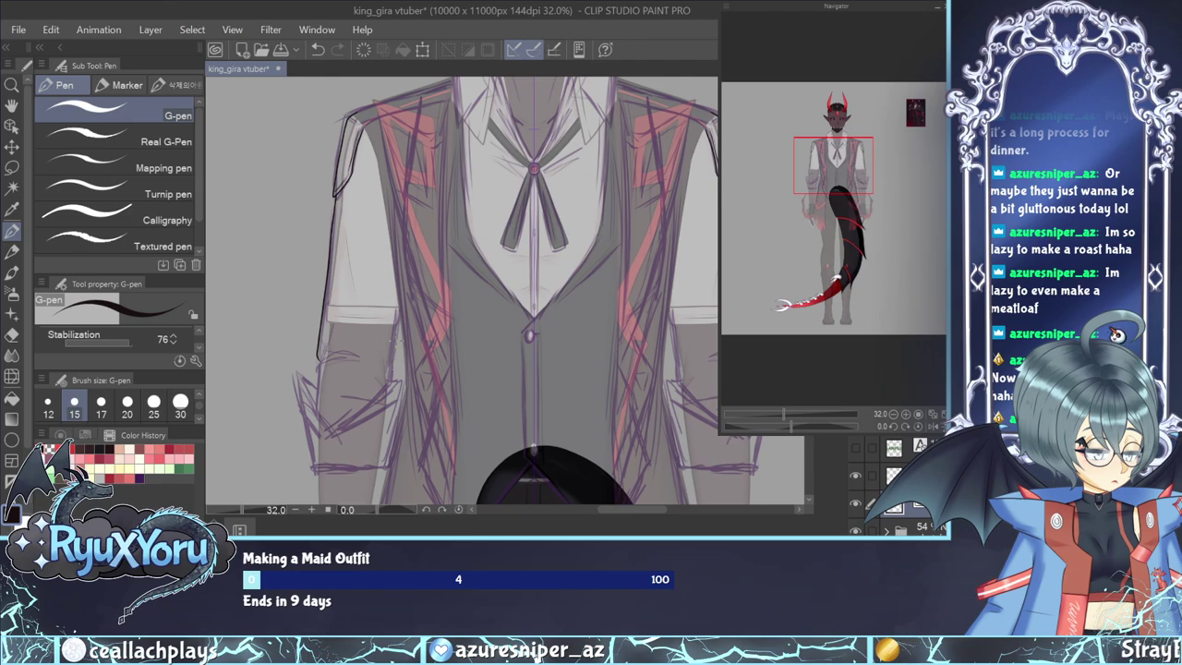
Ink the inner edge of the sleeve as one smooth line from the elbow up to the red lapel, redoing unsatisfactory strokes.
{"action": "left_click_drag", "start_coordinate": [392, 360], "coordinate": [404, 266]}
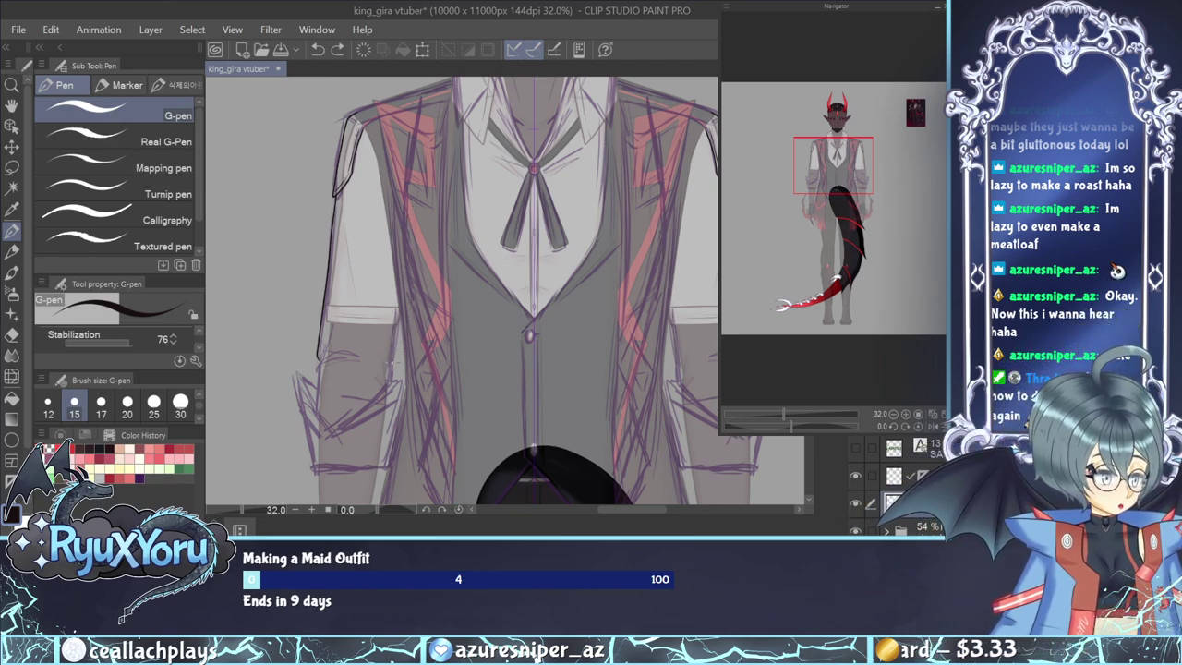
{"action": "left_click_drag", "start_coordinate": [401, 328], "coordinate": [414, 236]}
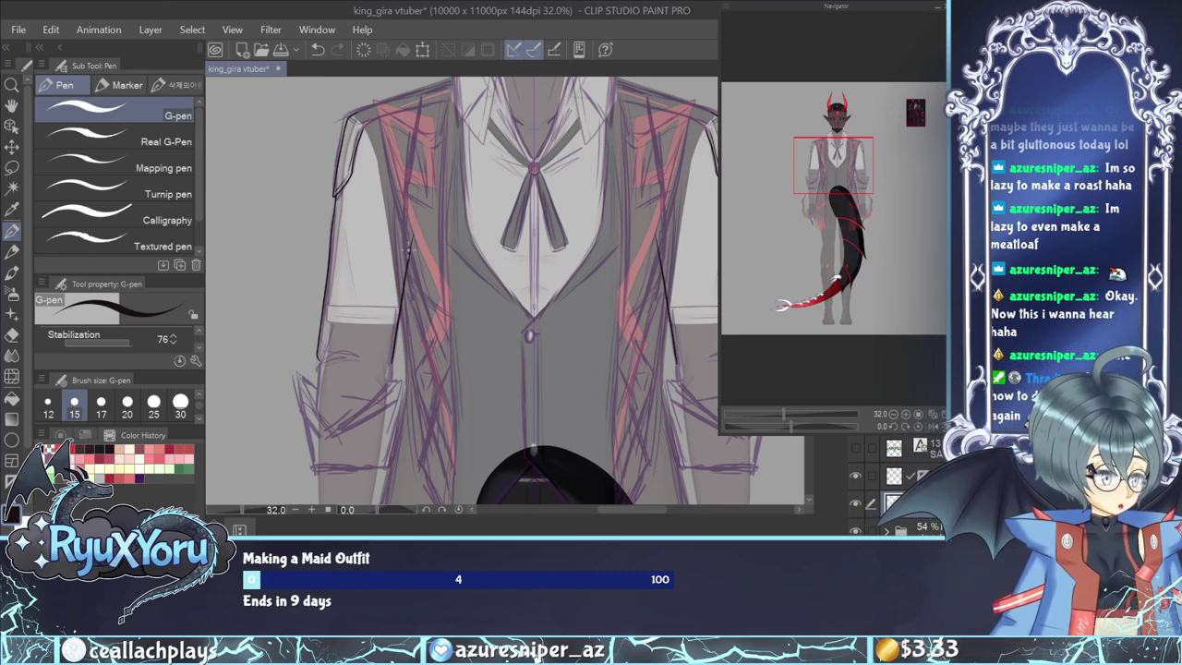
{"action": "key", "text": "ctrl+z"}
{"action": "left_click_drag", "start_coordinate": [392, 362], "coordinate": [425, 190]}
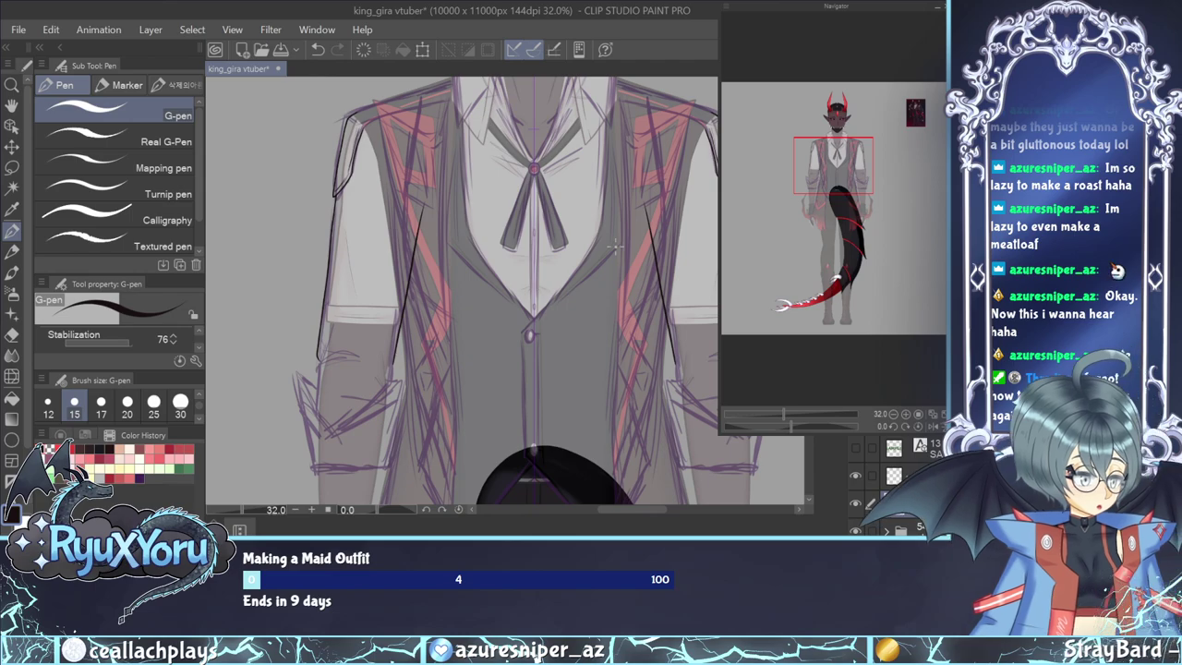
{"action": "key", "text": "ctrl+z"}
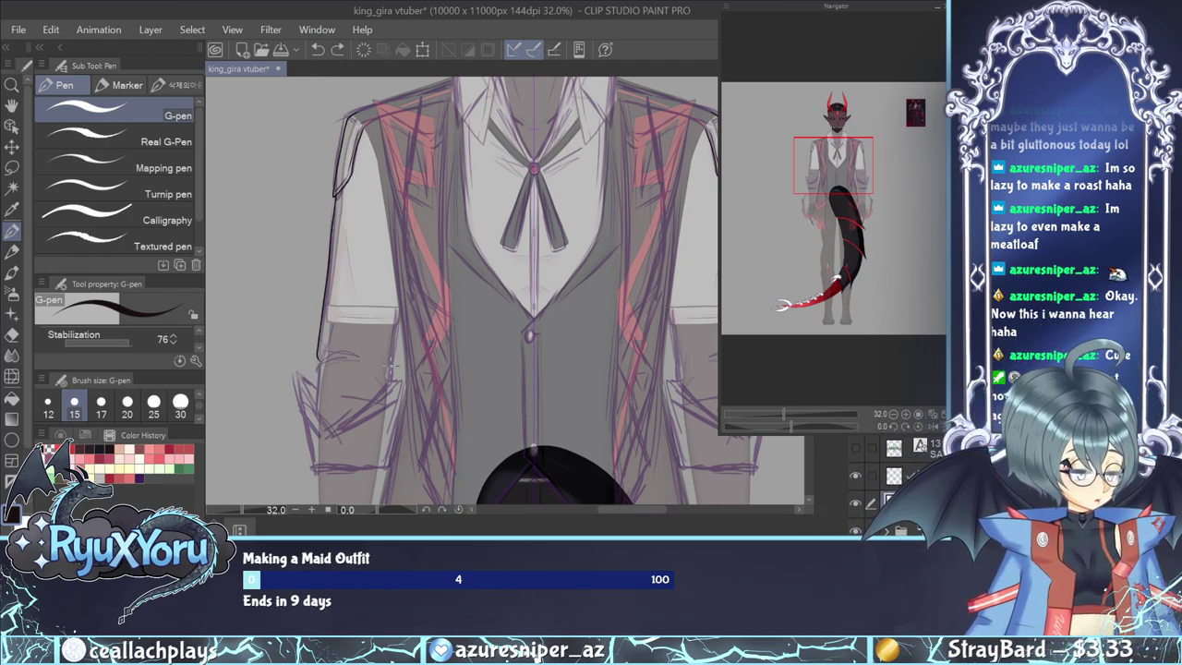
{"action": "left_click_drag", "start_coordinate": [391, 375], "coordinate": [417, 186]}
{"action": "key", "text": "ctrl+z"}
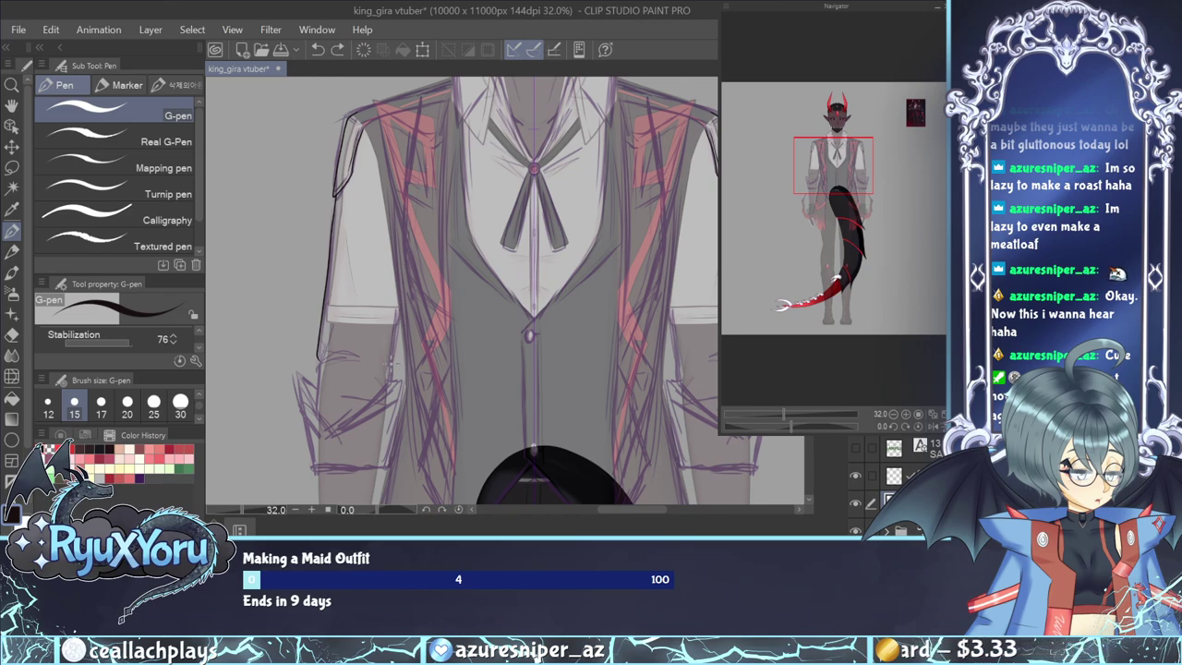
{"action": "left_click_drag", "start_coordinate": [392, 369], "coordinate": [421, 200]}
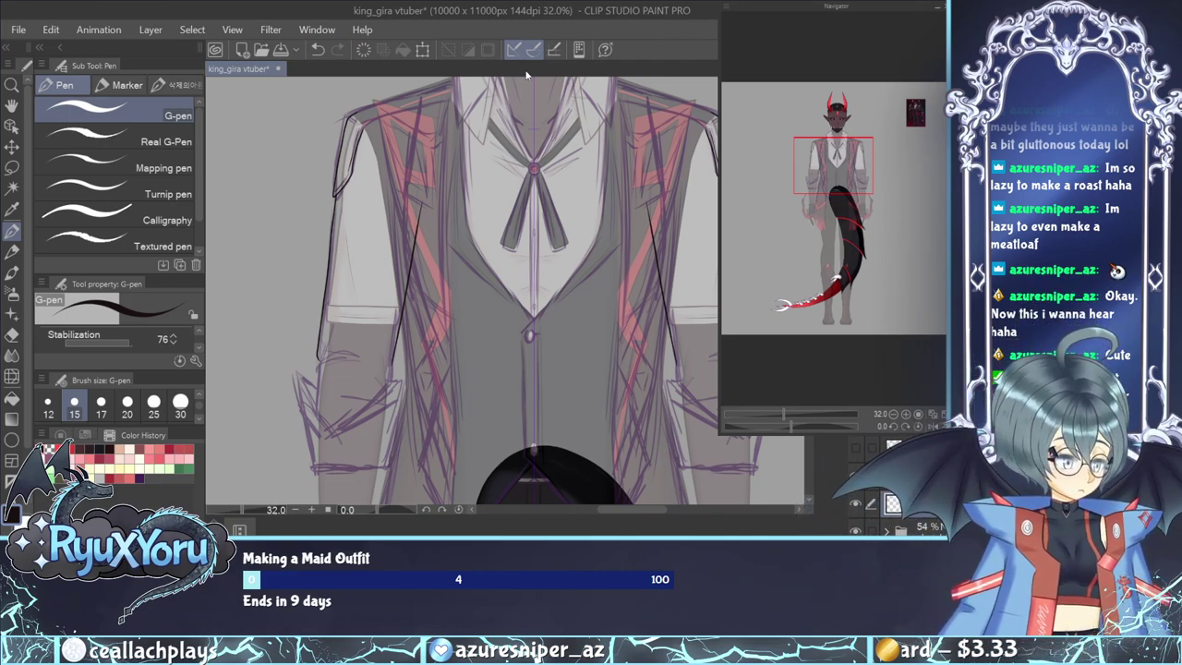
{"action": "left_click_drag", "start_coordinate": [325, 360], "coordinate": [362, 347]}
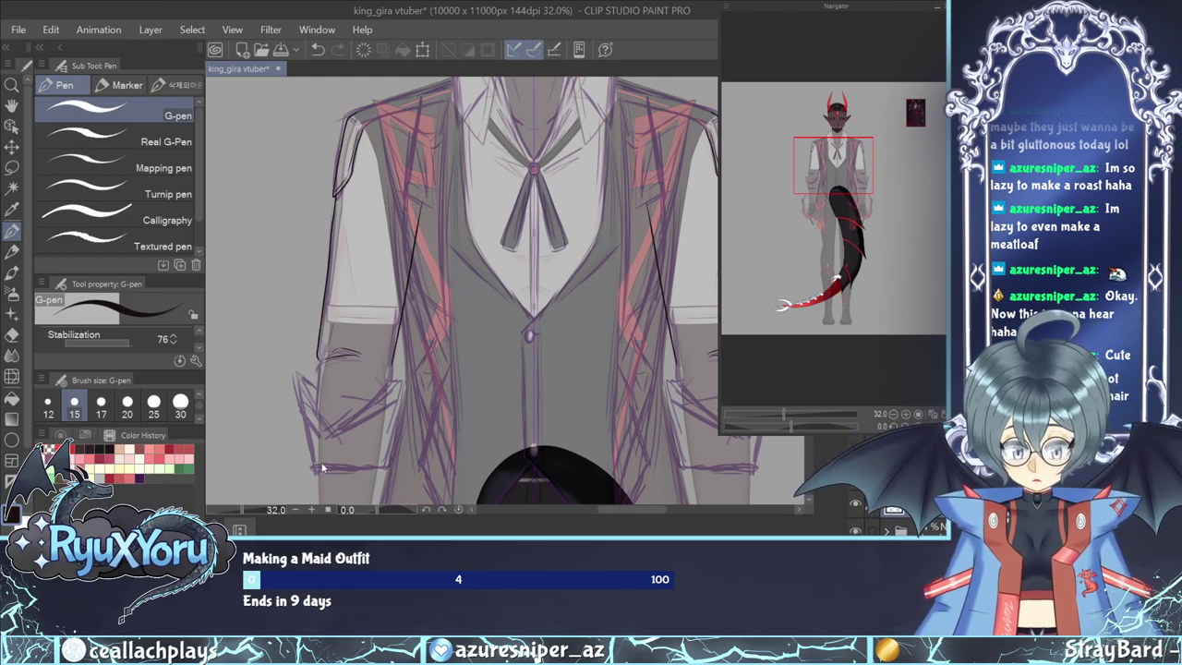
{"action": "key", "text": "ctrl+z"}
{"action": "key", "text": "ctrl+z"}
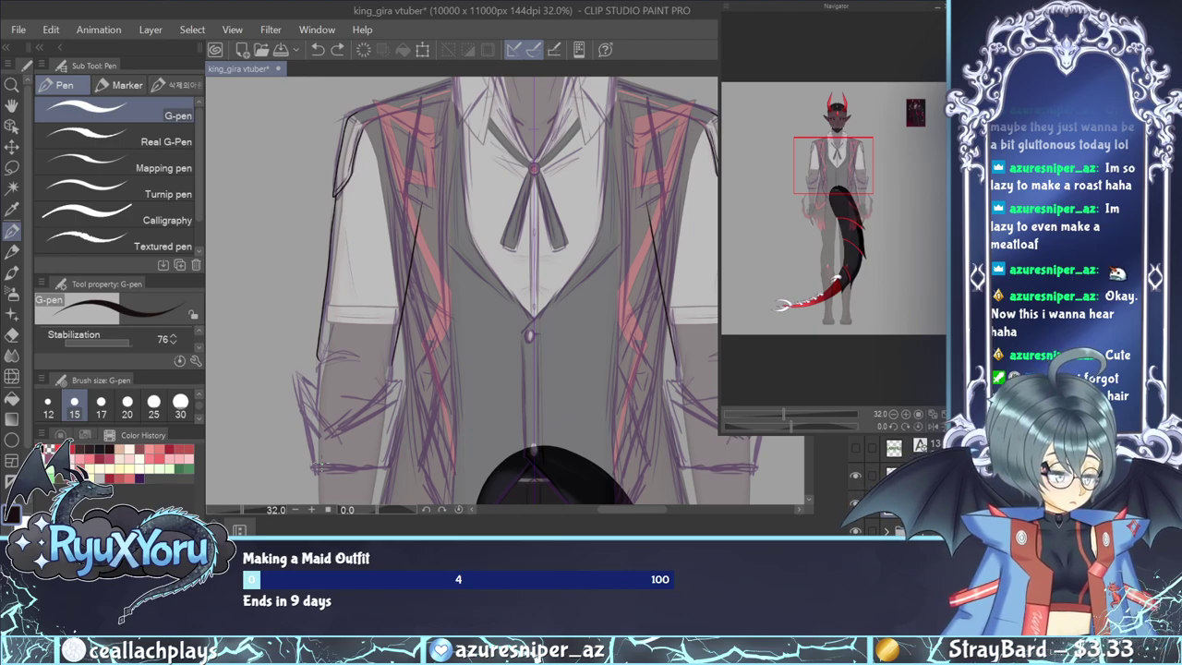
Add a new layer and ink the elbow fold and the outer and inner sleeve edges just below it.
{"action": "key", "text": "ctrl+shift+n"}
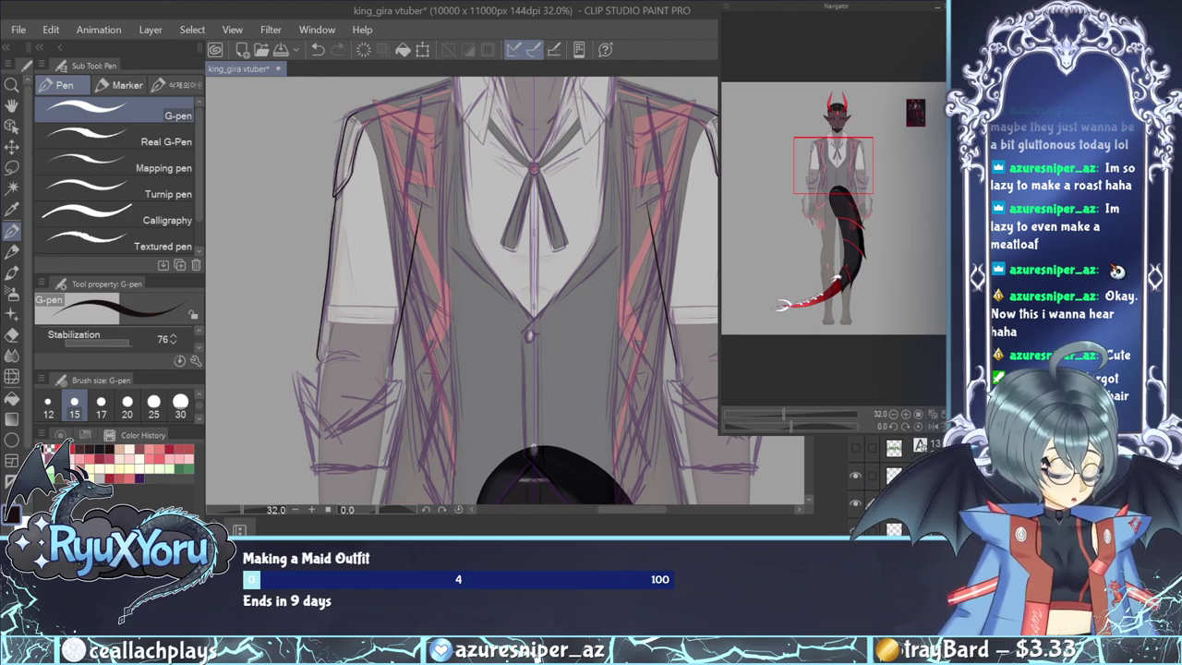
{"action": "key", "text": "ctrl+z"}
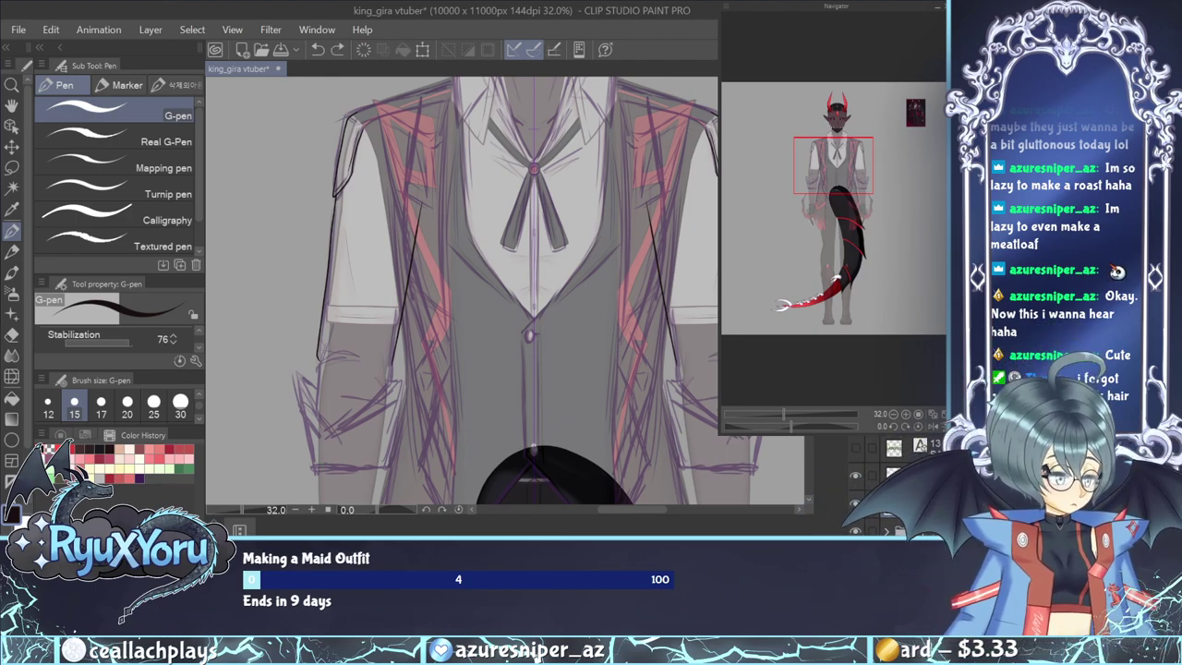
{"action": "key", "text": "ctrl+y"}
{"action": "left_click_drag", "start_coordinate": [321, 358], "coordinate": [356, 358]}
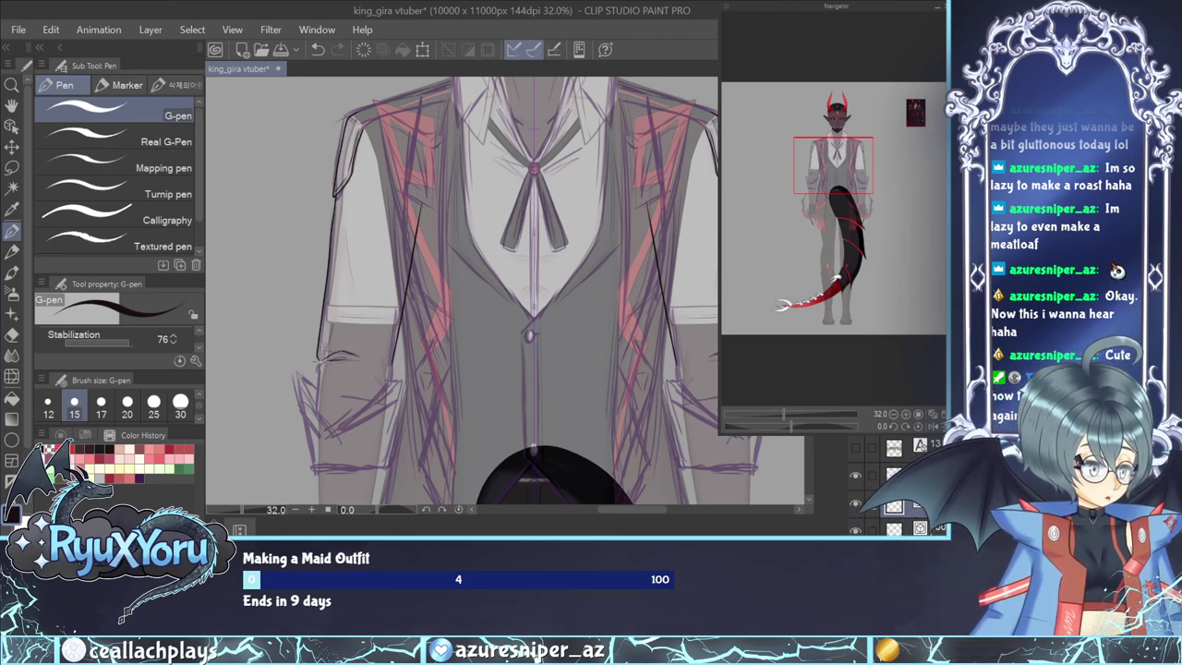
{"action": "left_click_drag", "start_coordinate": [318, 360], "coordinate": [315, 416]}
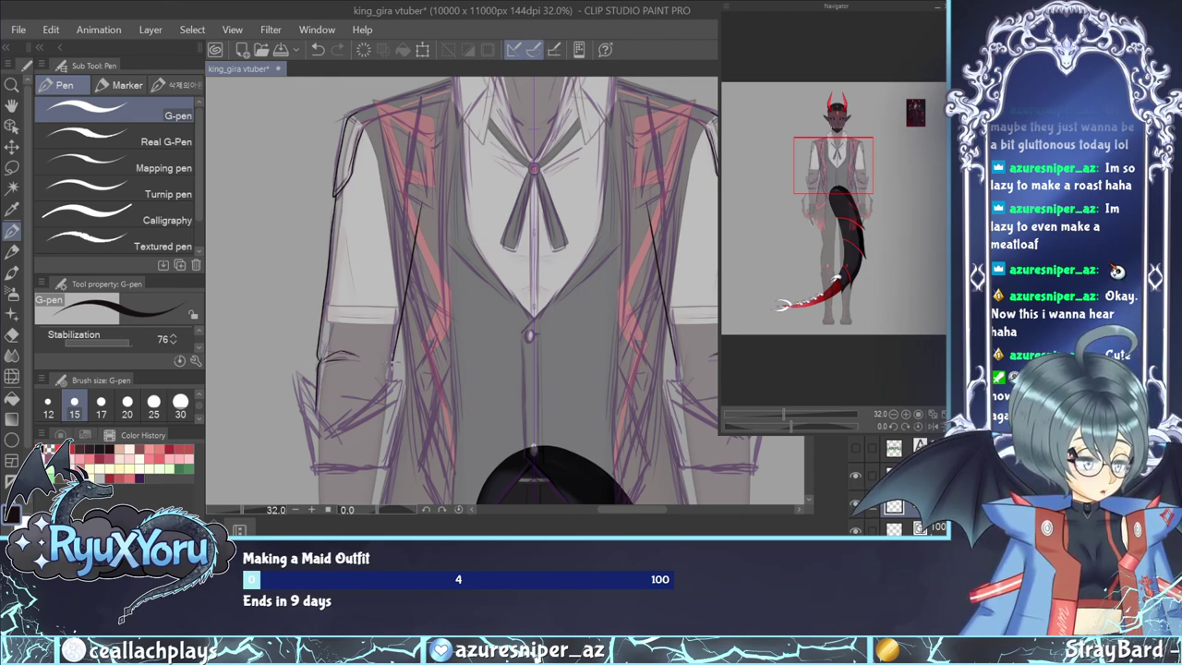
{"action": "left_click_drag", "start_coordinate": [392, 361], "coordinate": [388, 390]}
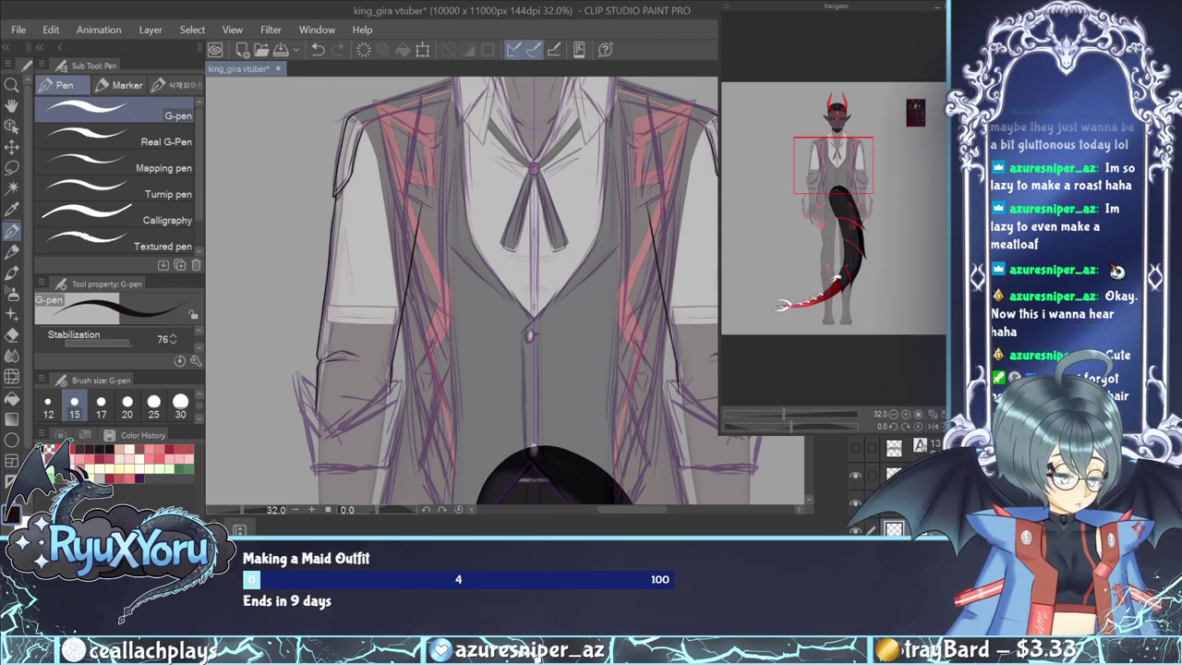
Delete the outer upper-sleeve lines on both arms with the Object tool, then return to the G-pen.
{"action": "left_click", "coordinate": [12, 125]}
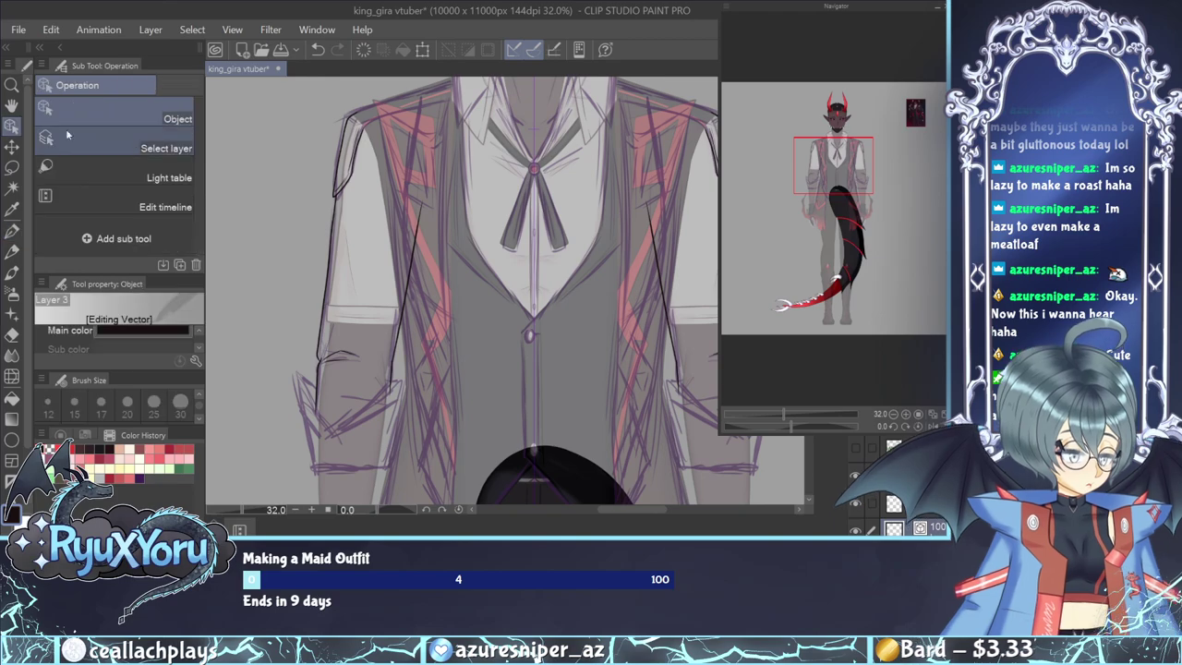
{"action": "left_click", "coordinate": [319, 360]}
{"action": "key", "text": "Delete"}
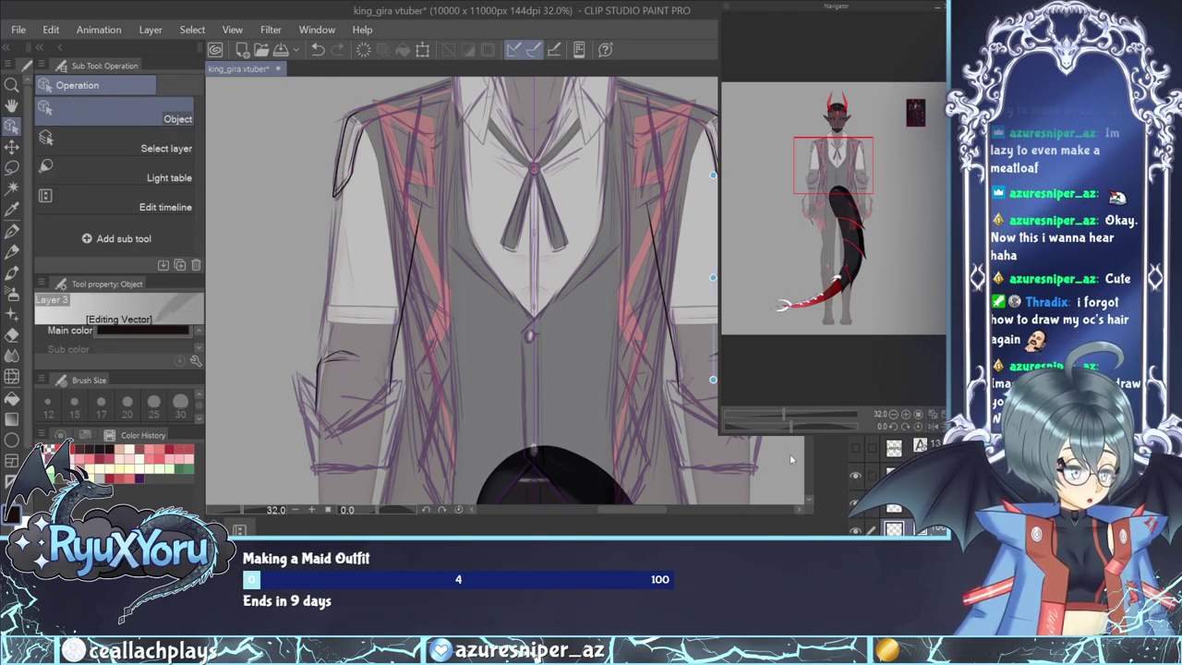
{"action": "key", "text": "Delete"}
{"action": "key", "text": "p"}
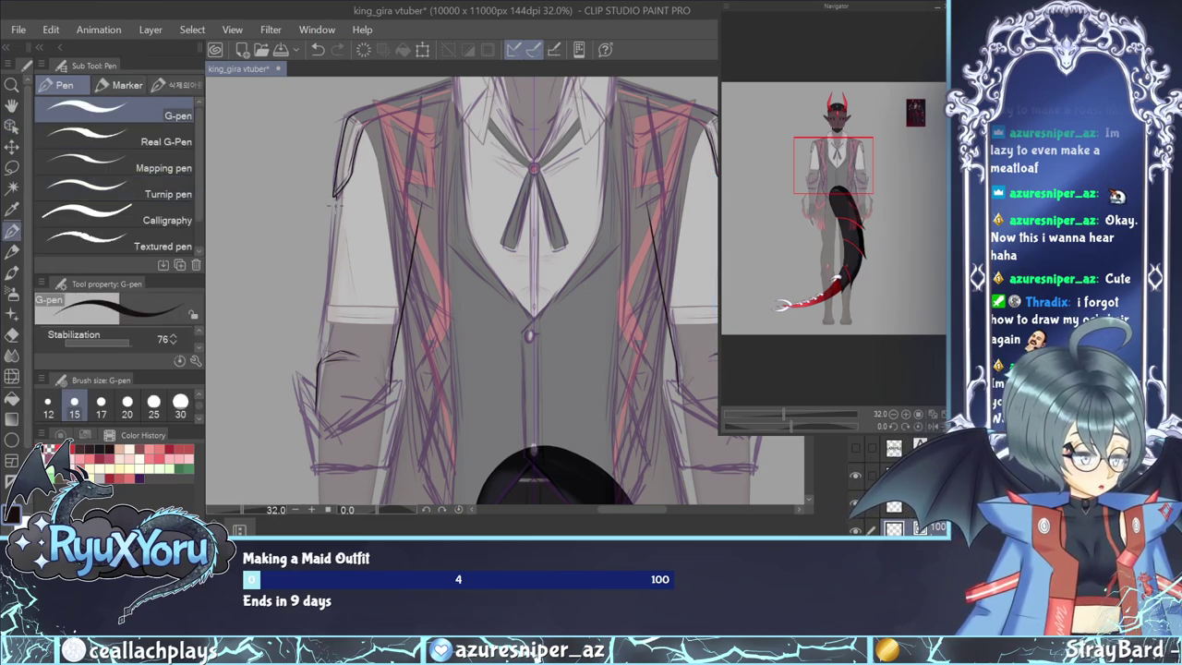
Redraw the outer upper-sleeve edge down to the elbow and ink the upper, inner and lower edges of the folded cuff.
{"action": "left_click_drag", "start_coordinate": [338, 197], "coordinate": [320, 344]}
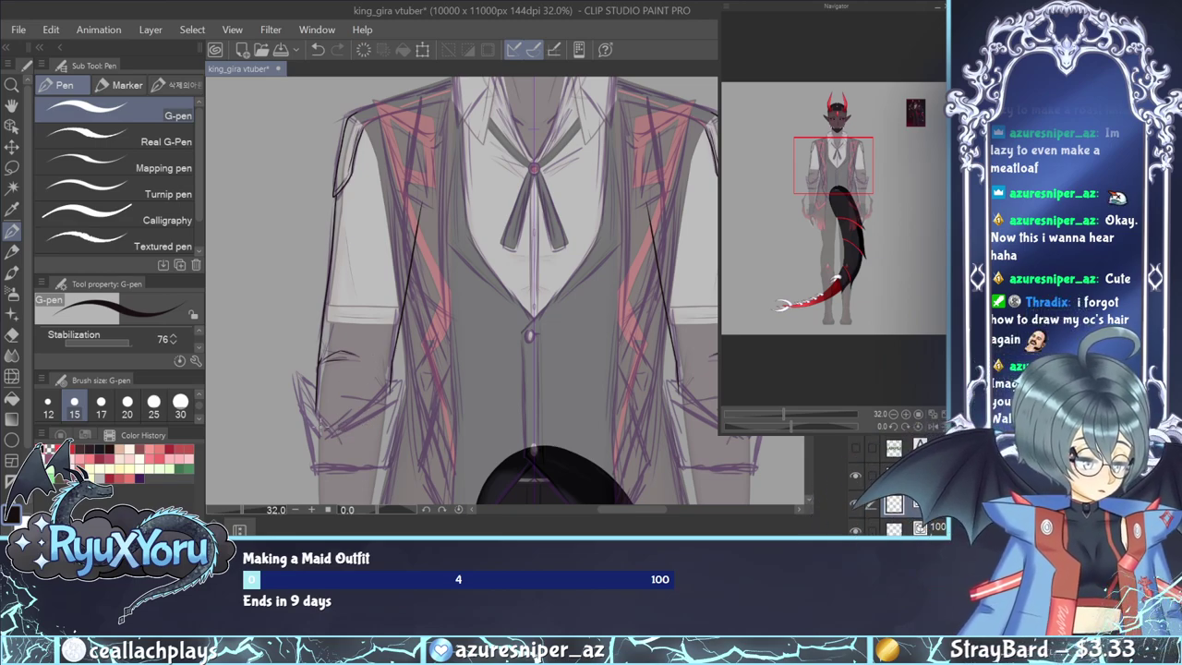
{"action": "mouse_move", "coordinate": [332, 427]}
{"action": "left_mouse_down"}
{"action": "mouse_move", "coordinate": [408, 373]}
{"action": "mouse_move", "coordinate": [397, 373]}
{"action": "mouse_move", "coordinate": [389, 465]}
{"action": "mouse_move", "coordinate": [314, 472]}
{"action": "left_mouse_up"}
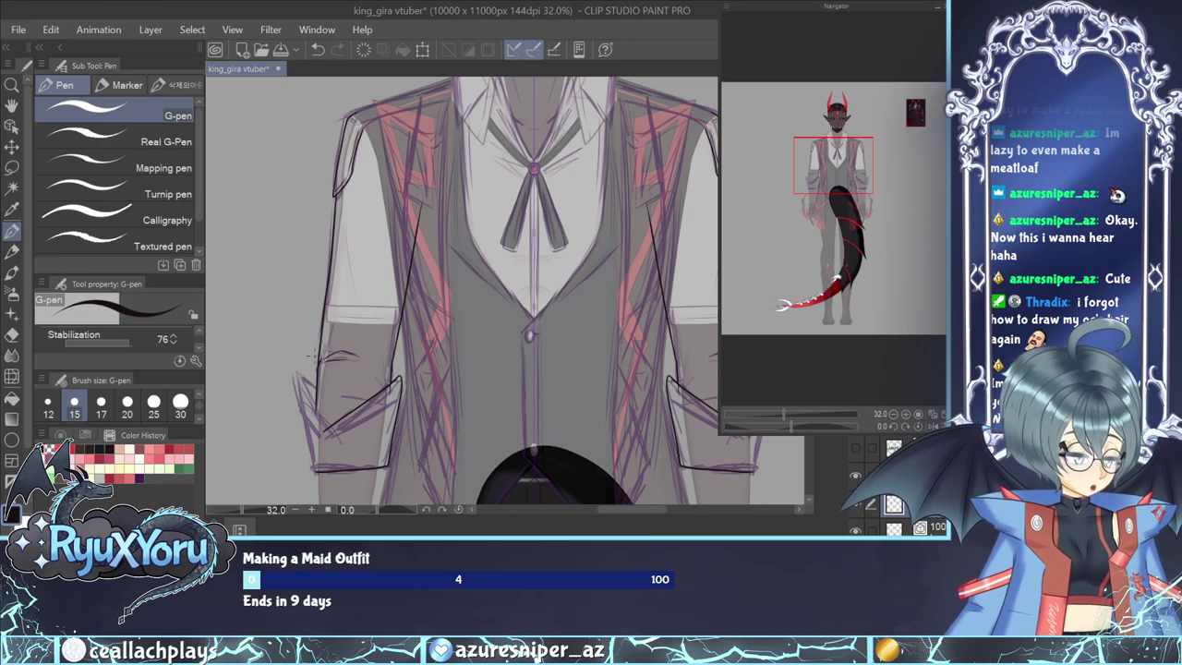
Undo the folded cuff's lines and redraw its whole outline with pointed upper corners, a V-shaped front fold and a curved lower edge.
{"action": "mouse_move", "coordinate": [314, 471]}
{"action": "left_mouse_down"}
{"action": "mouse_move", "coordinate": [294, 371]}
{"action": "mouse_move", "coordinate": [329, 435]}
{"action": "left_mouse_up"}
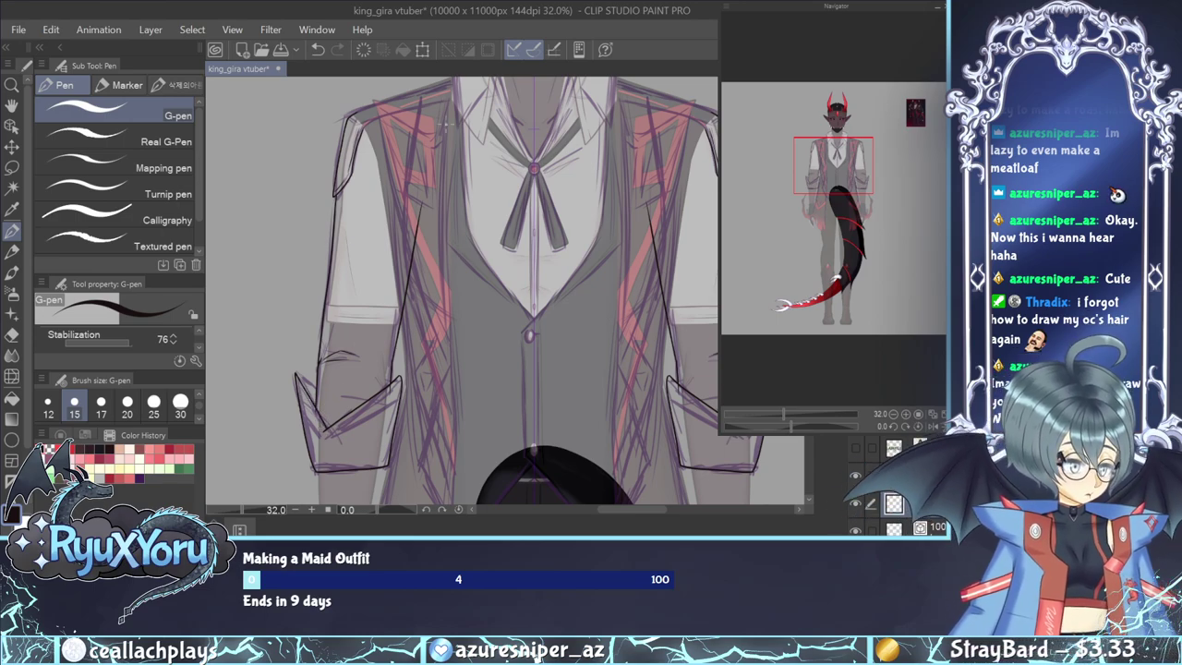
{"action": "scroll", "coordinate": [446, 124], "scroll_direction": "down", "scroll_amount": 2}
{"action": "scroll", "coordinate": [370, 360], "scroll_direction": "up", "scroll_amount": 5}
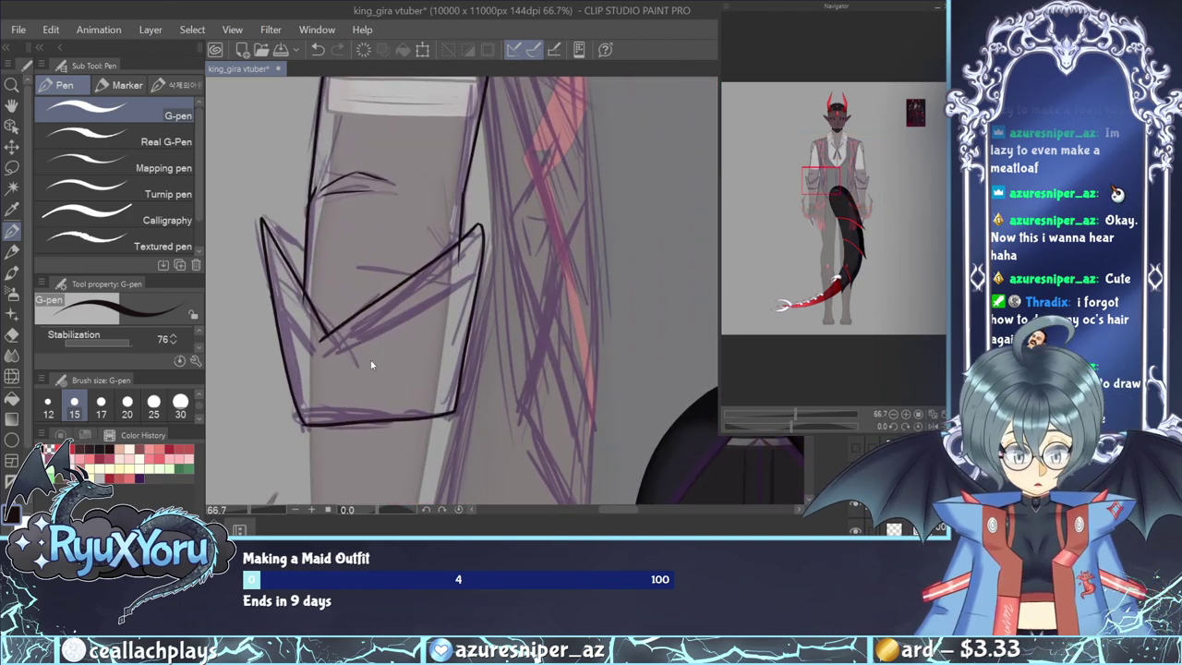
{"action": "key", "text": "ctrl+z"}
{"action": "key", "text": "ctrl+z"}
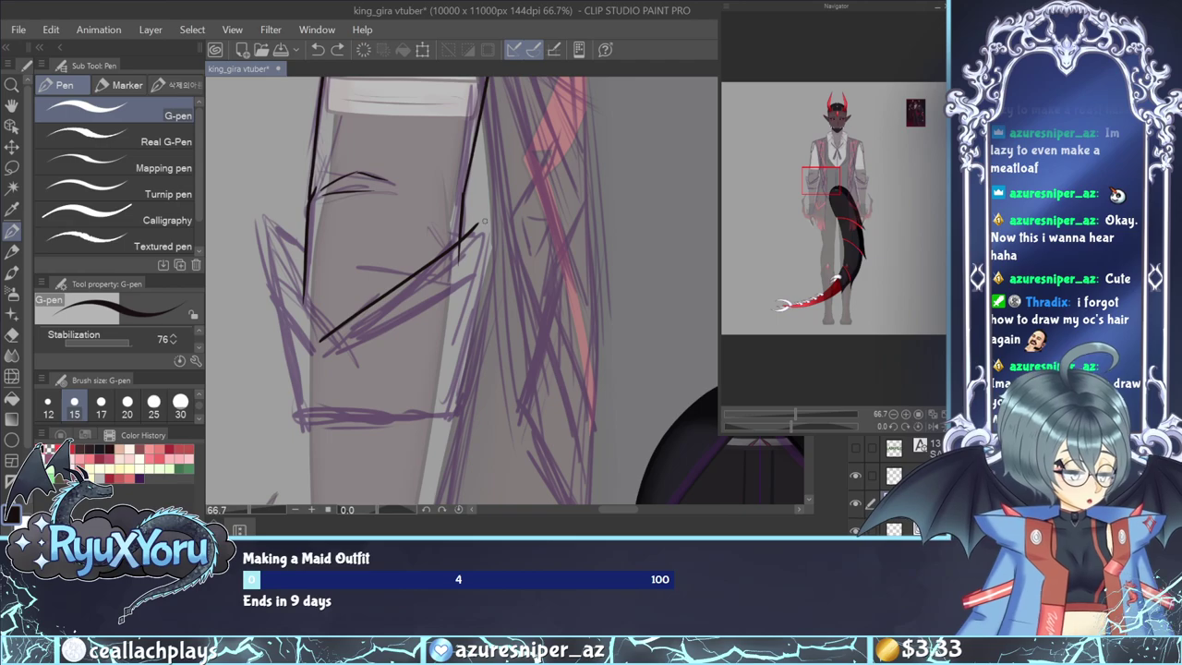
{"action": "key", "text": "ctrl+z"}
{"action": "mouse_move", "coordinate": [334, 348]}
{"action": "left_mouse_down"}
{"action": "mouse_move", "coordinate": [485, 221]}
{"action": "mouse_move", "coordinate": [447, 412]}
{"action": "left_mouse_up"}
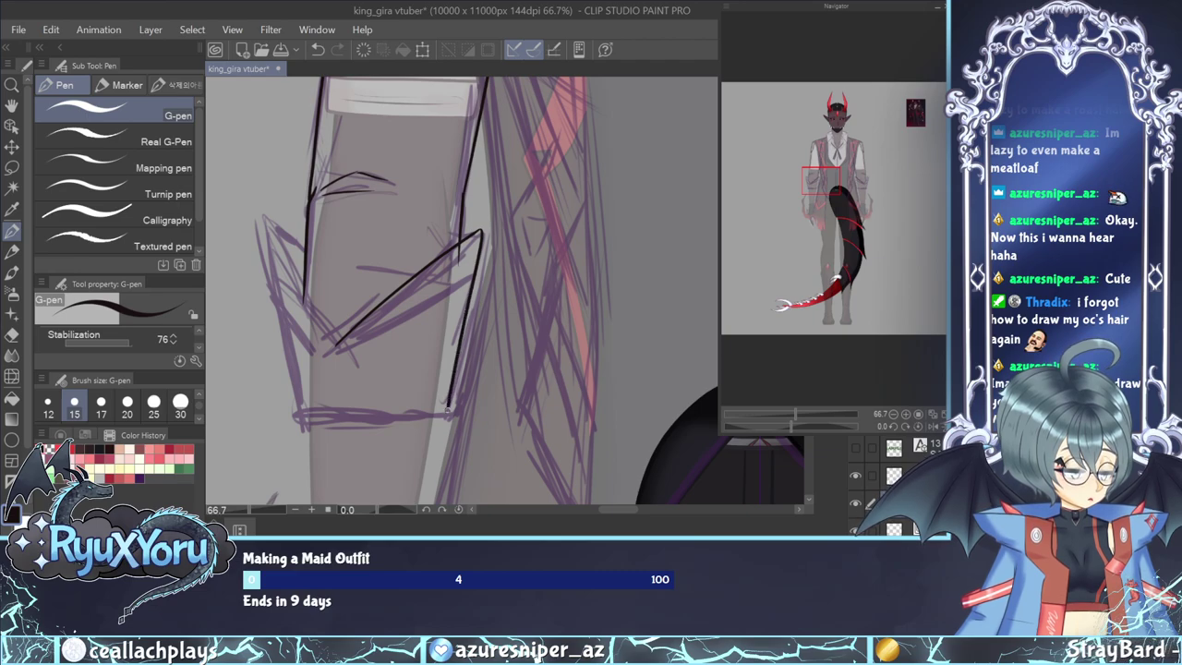
{"action": "mouse_move", "coordinate": [335, 341]}
{"action": "left_mouse_down"}
{"action": "mouse_move", "coordinate": [280, 243]}
{"action": "mouse_move", "coordinate": [275, 199]}
{"action": "mouse_move", "coordinate": [265, 217]}
{"action": "mouse_move", "coordinate": [300, 417]}
{"action": "mouse_move", "coordinate": [451, 406]}
{"action": "left_mouse_up"}
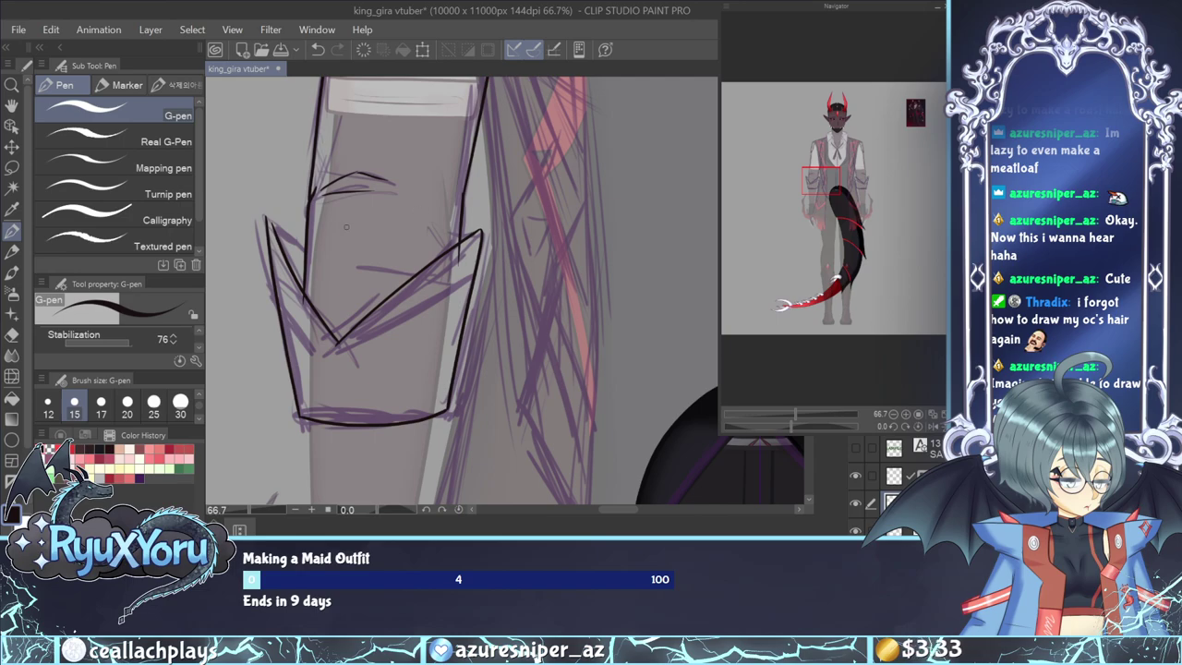
{"action": "left_click_drag", "start_coordinate": [264, 215], "coordinate": [306, 245]}
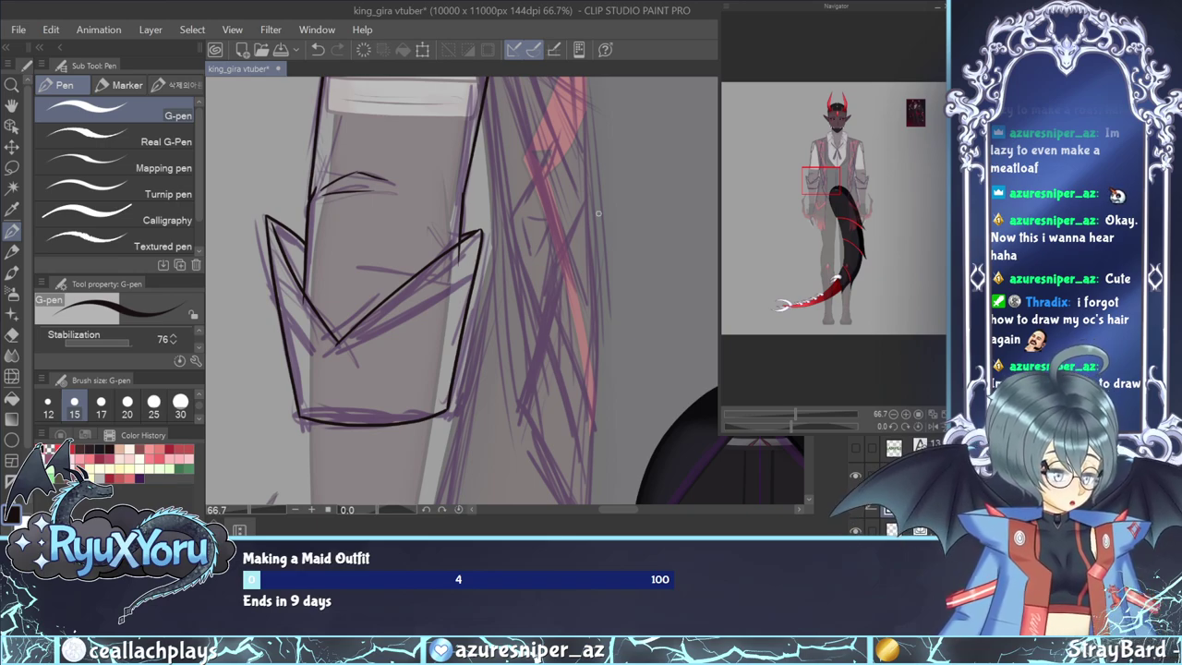
Try to trim the line ends at the point of the cuff's V-shaped fold with the vector eraser.
{"action": "key", "text": "e"}
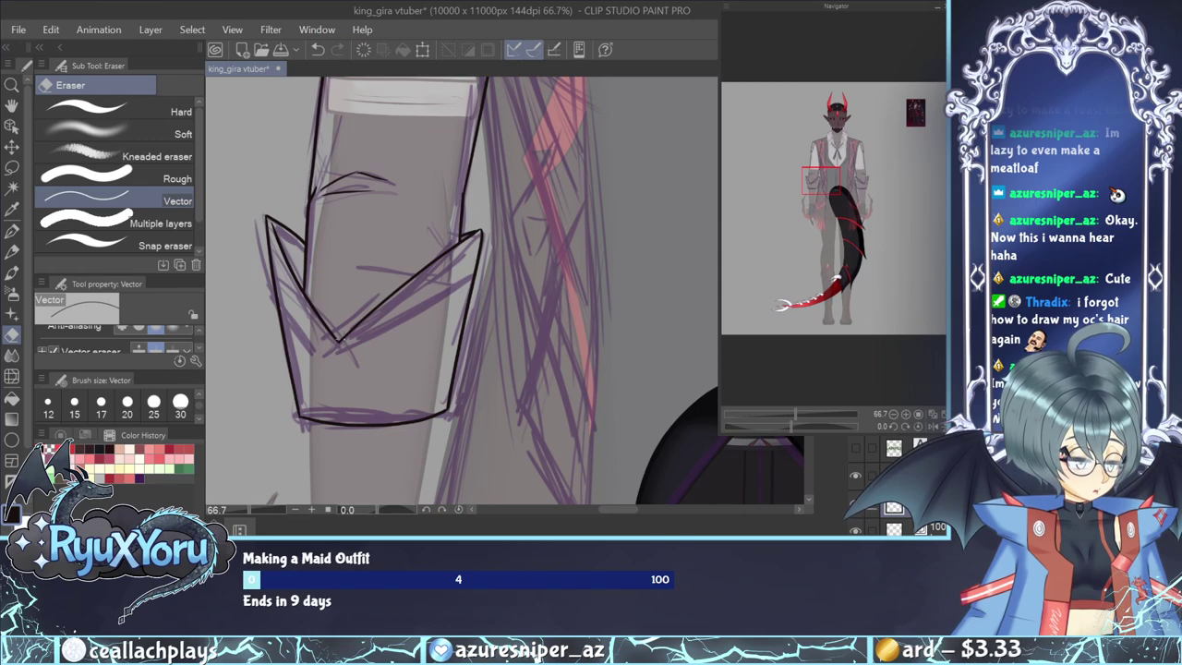
{"action": "left_click", "coordinate": [346, 337]}
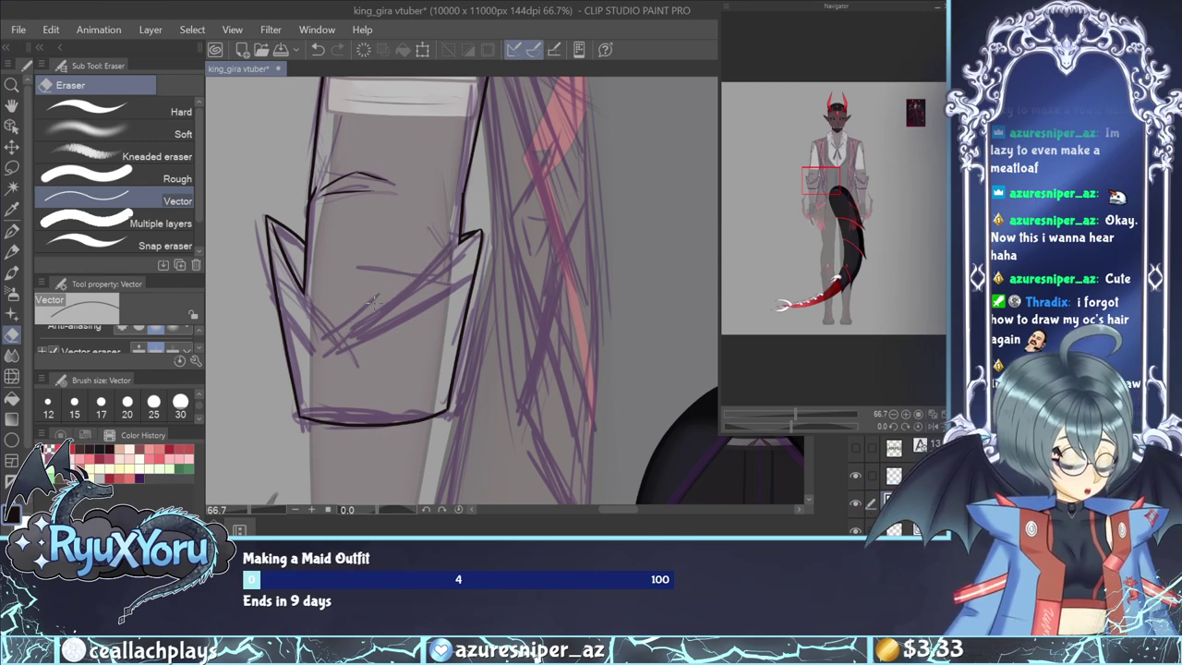
{"action": "key", "text": "ctrl+z"}
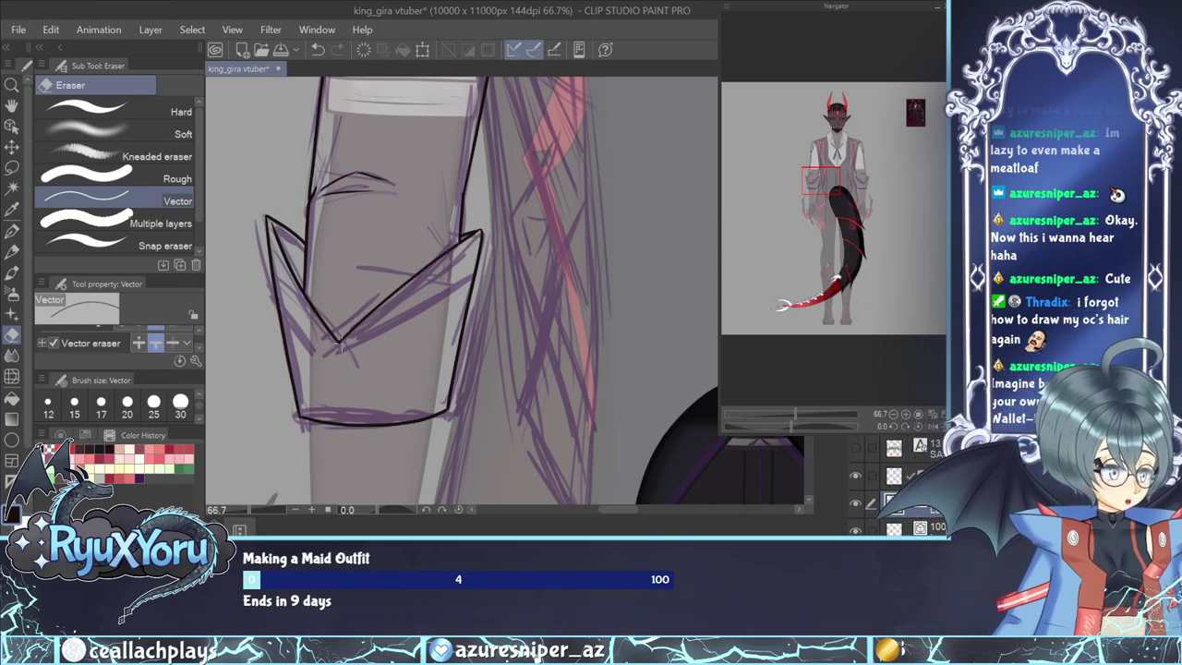
{"action": "left_click", "coordinate": [341, 347]}
{"action": "key", "text": "ctrl+z"}
{"action": "left_click", "coordinate": [341, 347]}
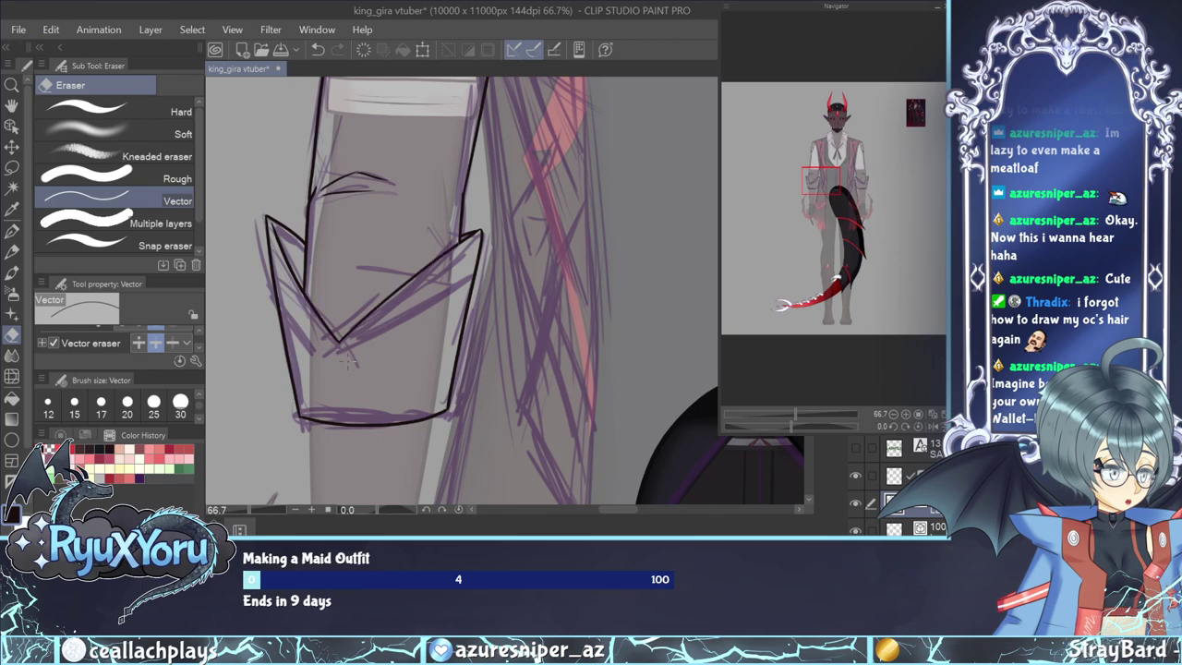
{"action": "left_click", "coordinate": [345, 353]}
{"action": "key", "text": "ctrl+z"}
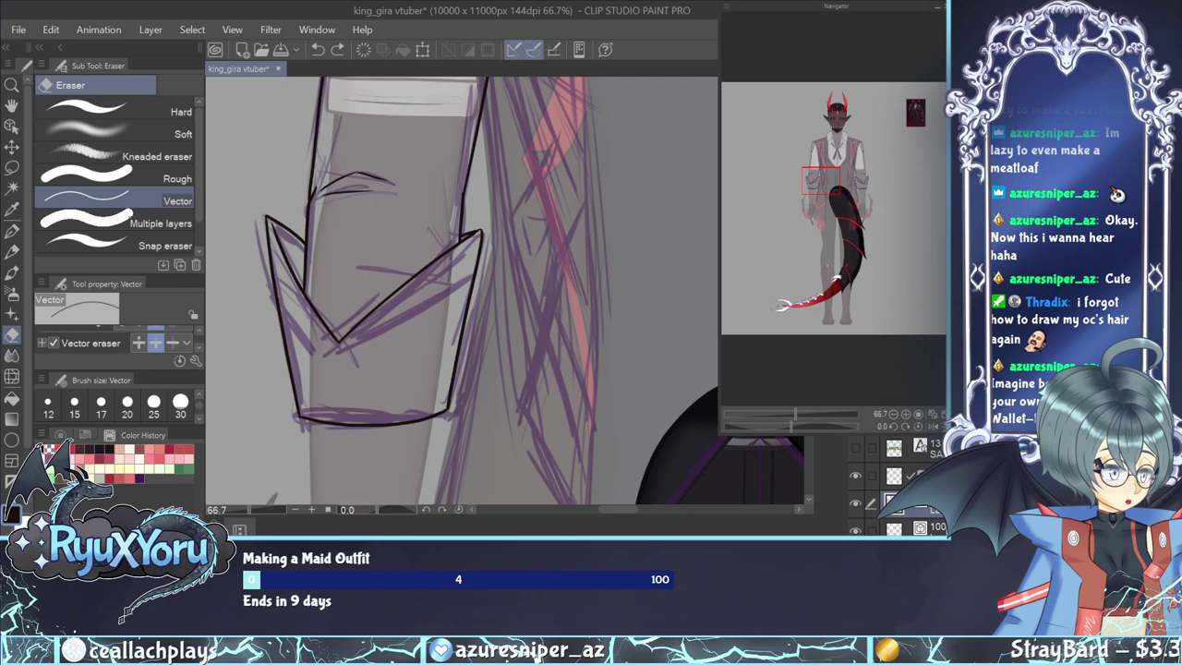
{"action": "left_click", "coordinate": [341, 347]}
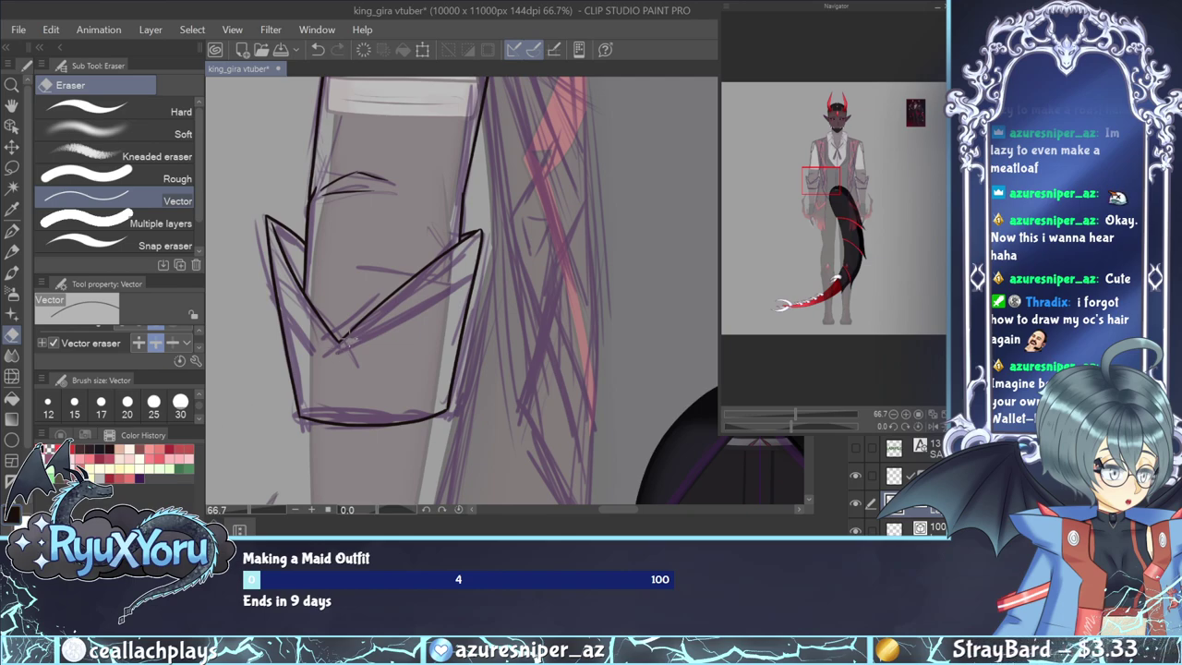
{"action": "left_click", "coordinate": [346, 343]}
{"action": "key", "text": "ctrl+z"}
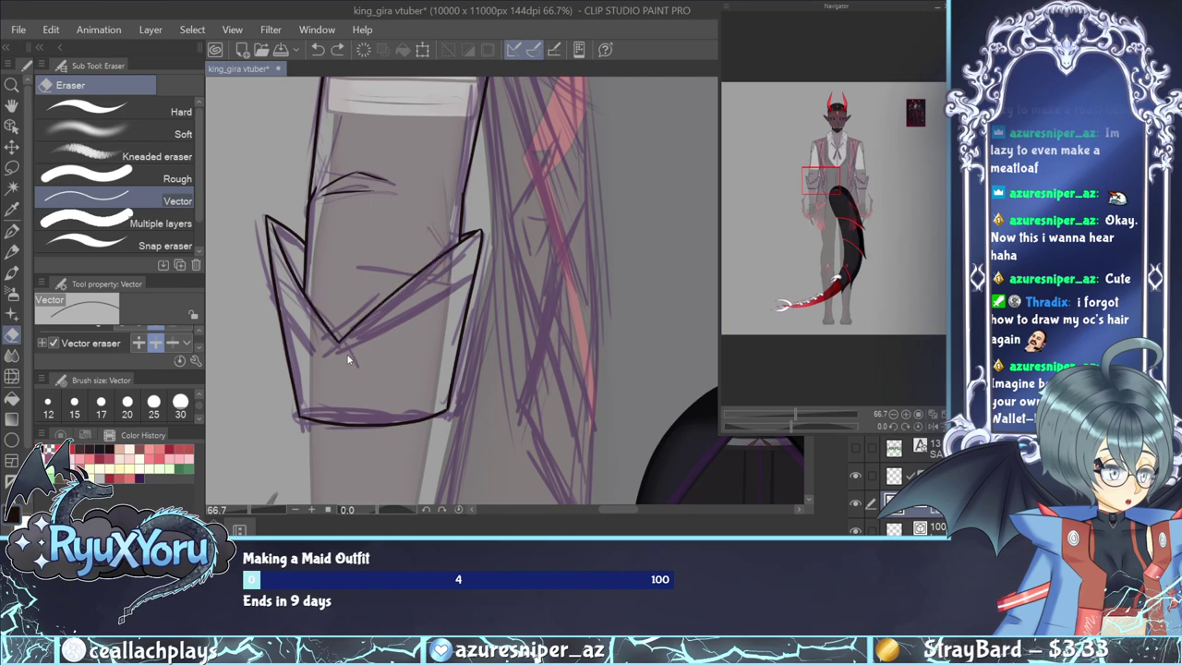
Erase the short line at the cuff's outer tip and ink a shallower V-shaped back rim joining both tips.
{"action": "left_click", "coordinate": [13, 232]}
{"action": "left_click", "coordinate": [343, 339]}
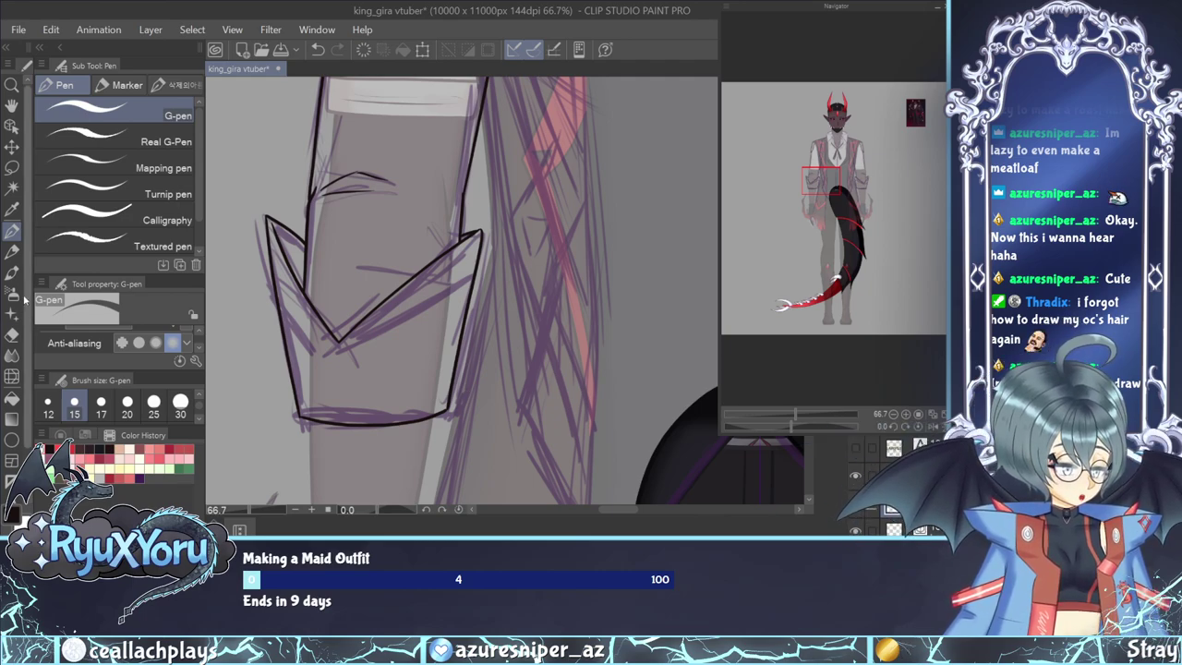
{"action": "key", "text": "e"}
{"action": "left_click", "coordinate": [300, 232]}
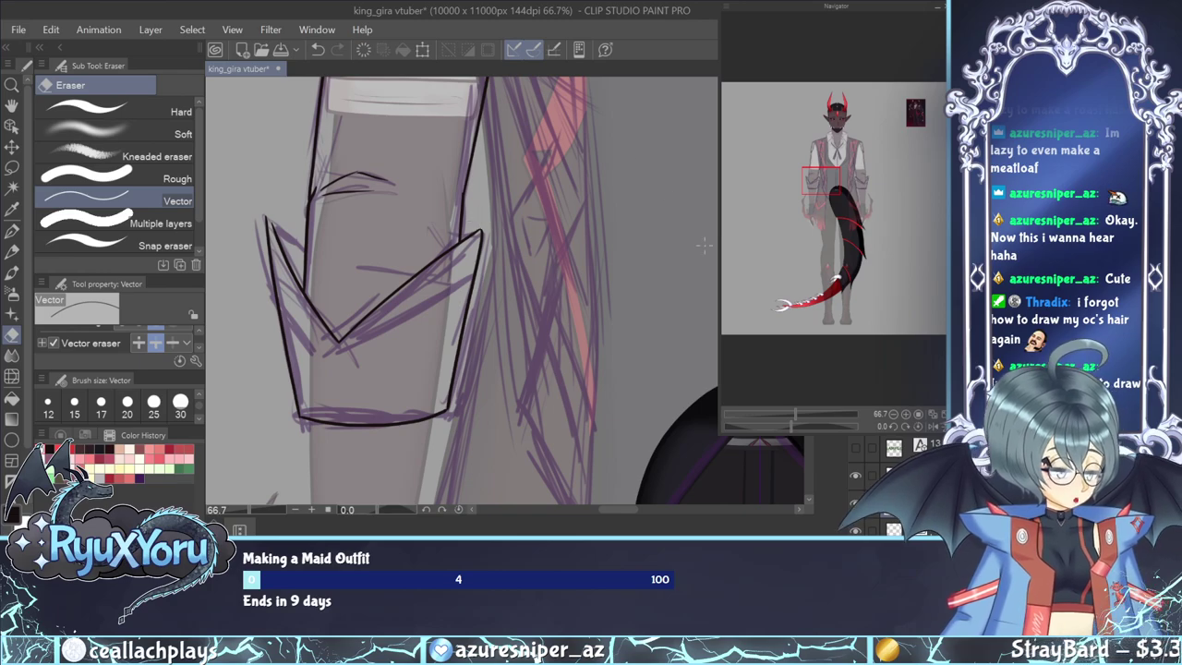
{"action": "key", "text": "p"}
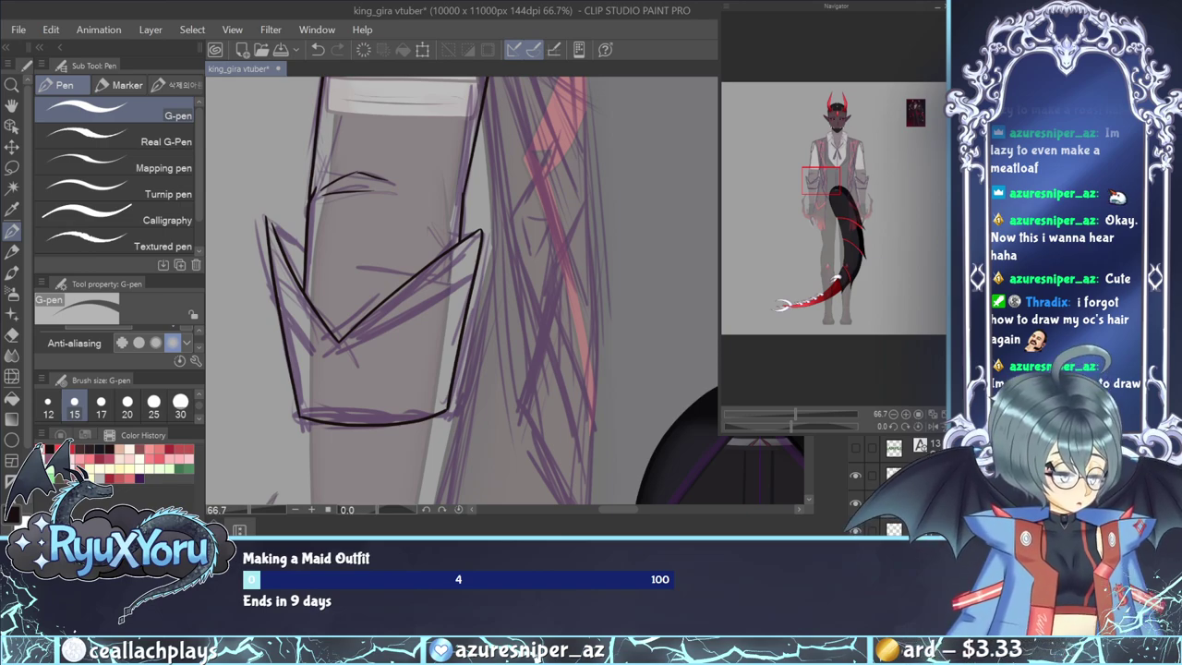
{"action": "left_click", "coordinate": [12, 514]}
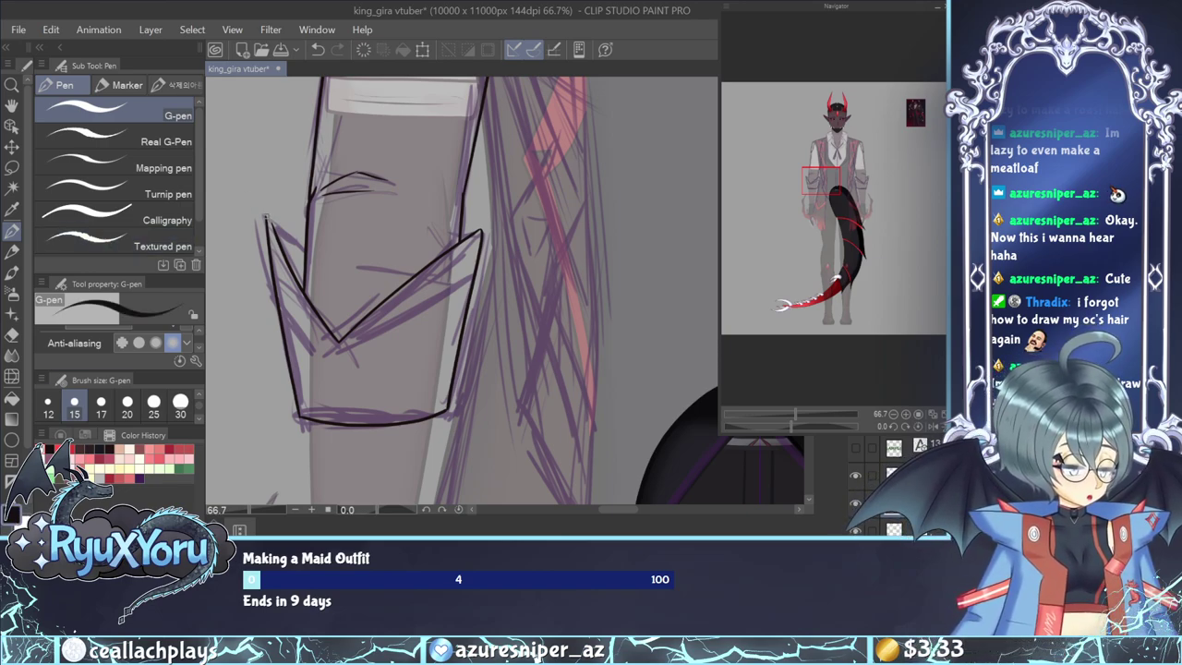
{"action": "left_click_drag", "start_coordinate": [266, 218], "coordinate": [348, 278]}
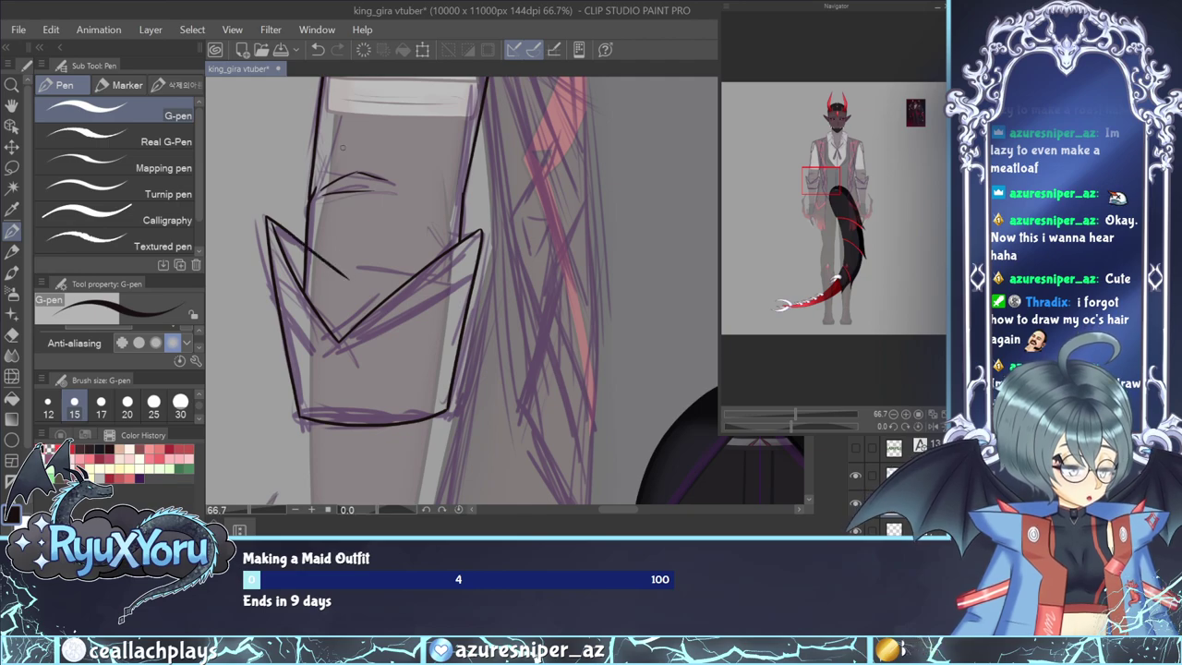
{"action": "left_click_drag", "start_coordinate": [478, 230], "coordinate": [349, 277]}
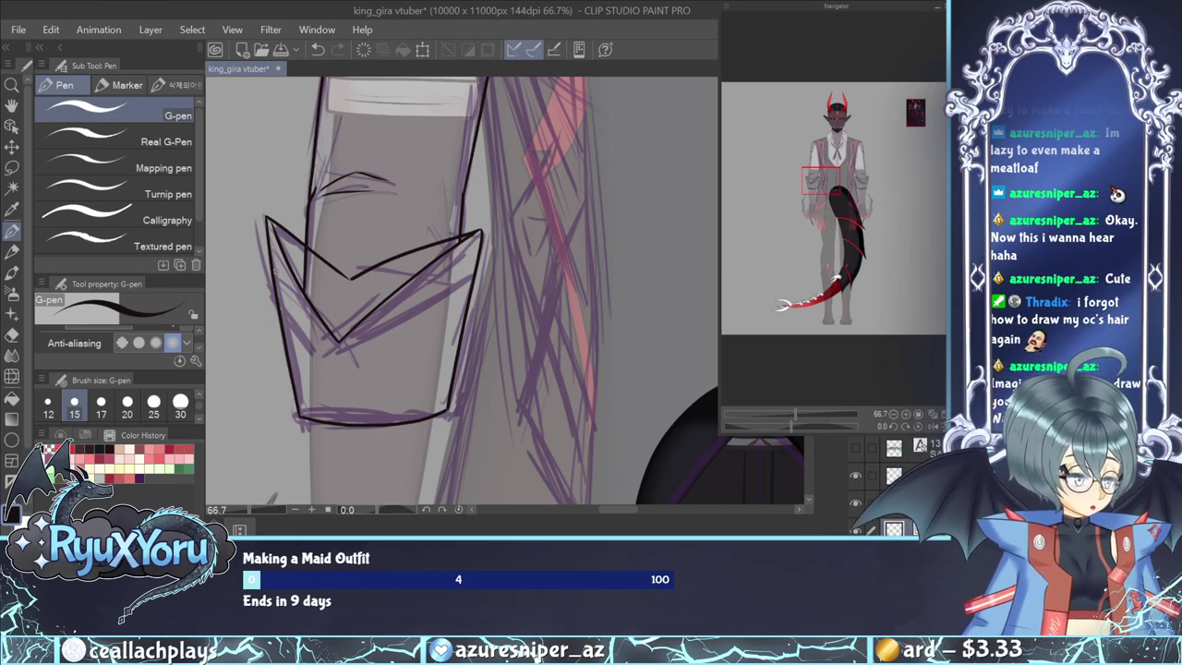
Ink a second V-shaped line just below the cuff's front fold, redoing the first stroke as two separate strokes.
{"action": "mouse_move", "coordinate": [273, 268]}
{"action": "left_mouse_down"}
{"action": "mouse_move", "coordinate": [343, 359]}
{"action": "mouse_move", "coordinate": [474, 285]}
{"action": "left_mouse_up"}
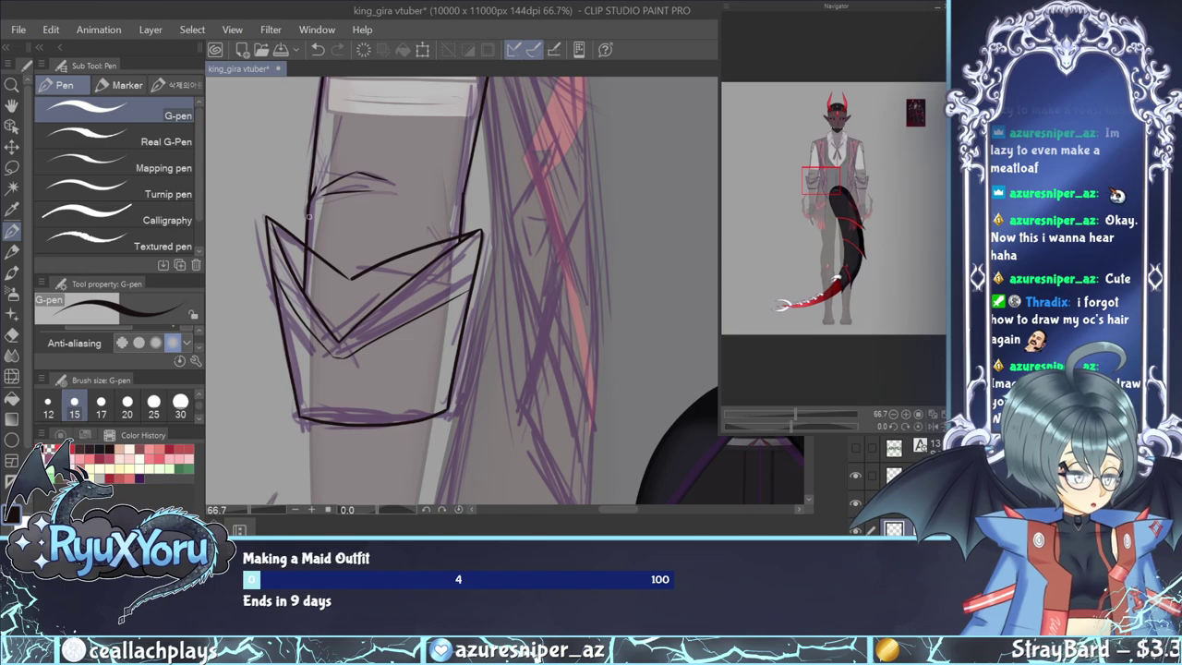
{"action": "key", "text": "ctrl+z"}
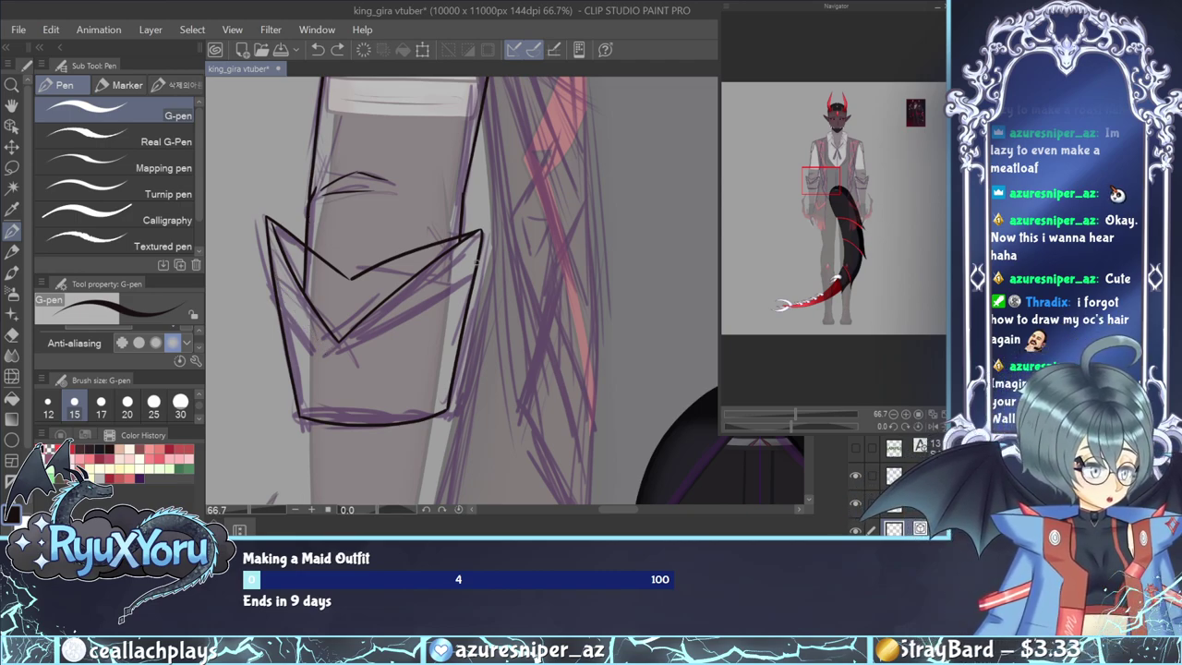
{"action": "left_click_drag", "start_coordinate": [478, 263], "coordinate": [343, 367]}
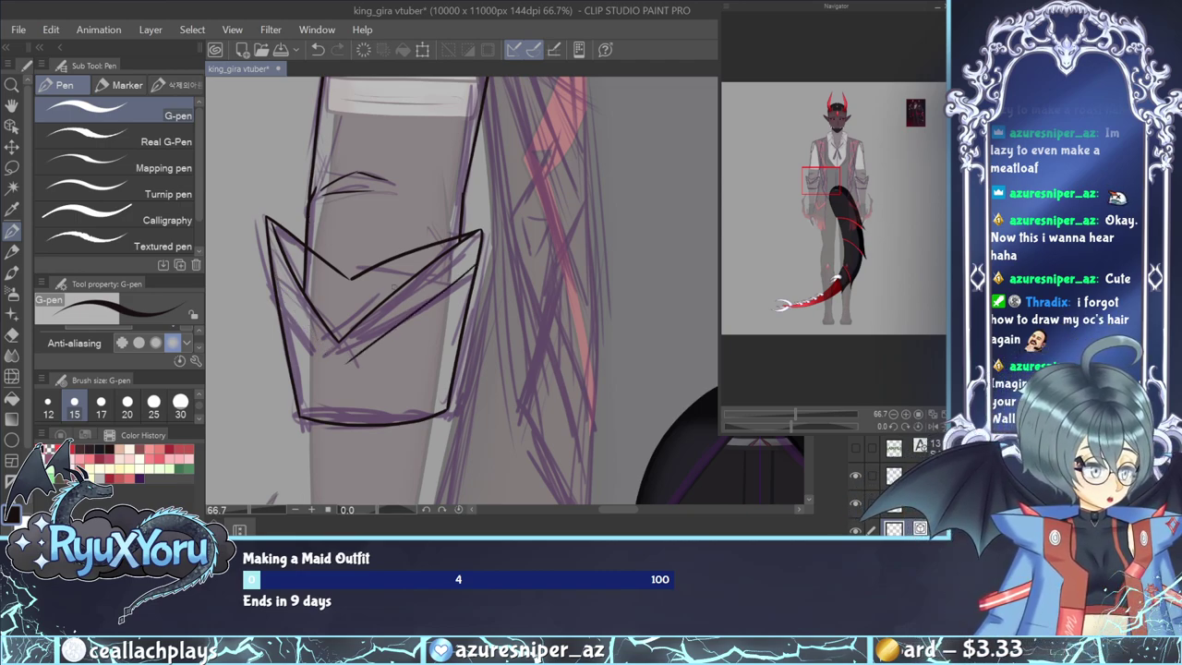
{"action": "left_click_drag", "start_coordinate": [273, 270], "coordinate": [342, 363]}
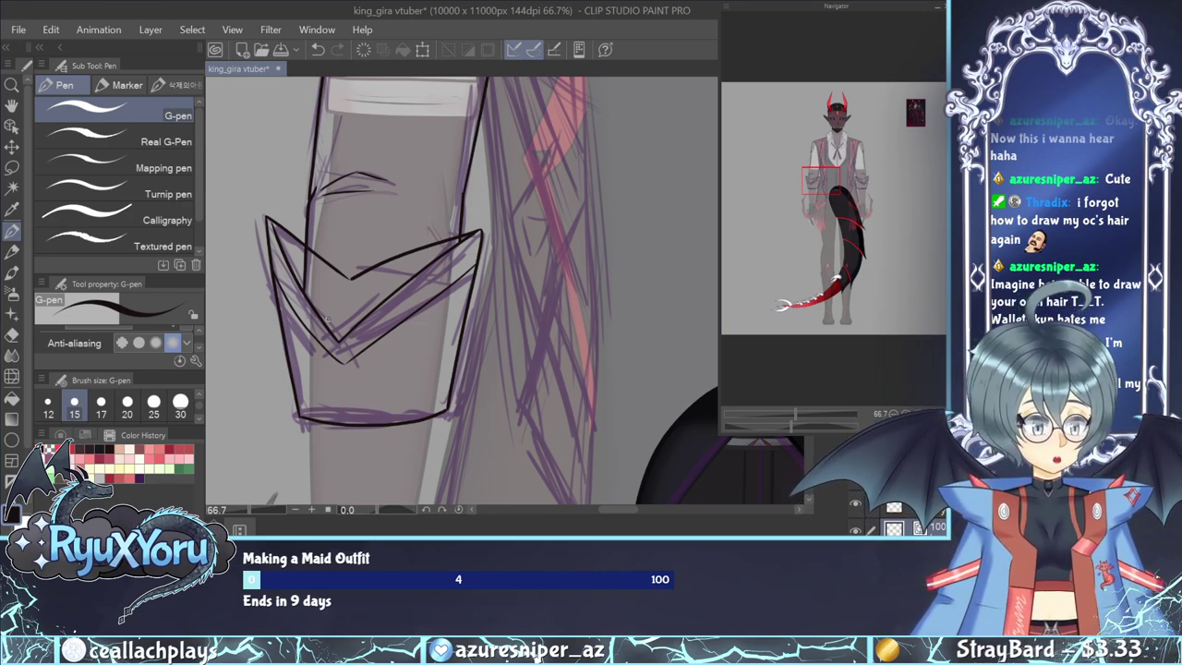
Hide the cuff line art so only the upper-sleeve and shoulder lines show over the sketch.
{"action": "scroll", "coordinate": [365, 282], "scroll_direction": "down", "scroll_amount": 2}
{"action": "scroll", "coordinate": [346, 365], "scroll_direction": "down", "scroll_amount": 3}
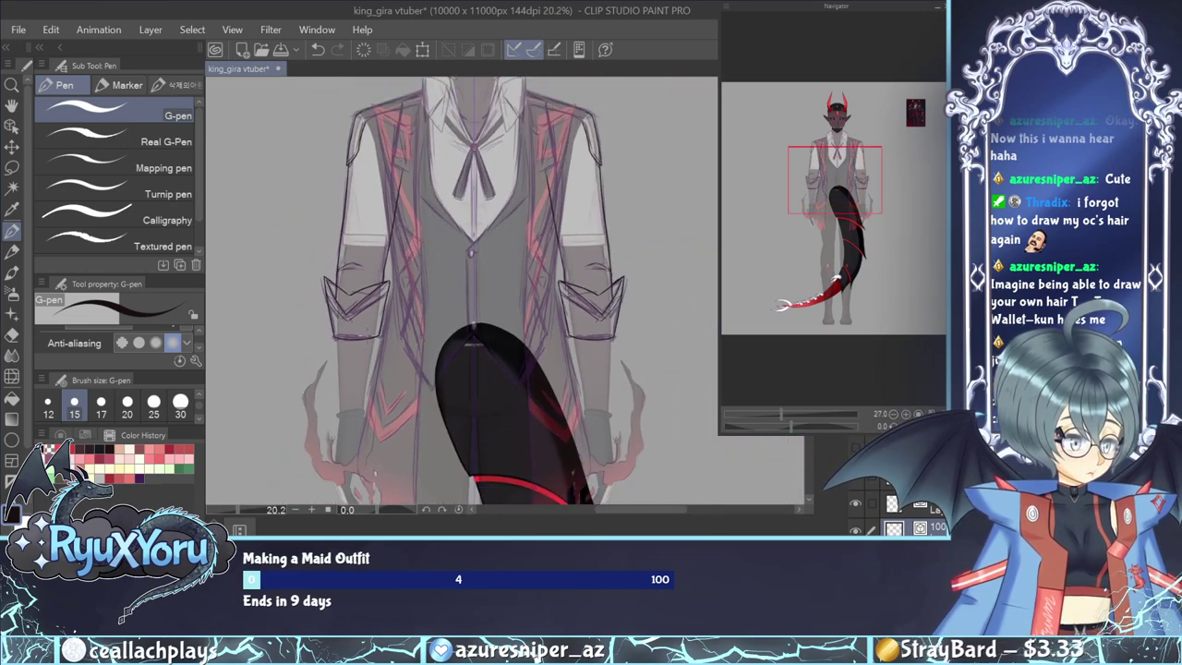
{"action": "scroll", "coordinate": [374, 397], "scroll_direction": "up", "scroll_amount": 3}
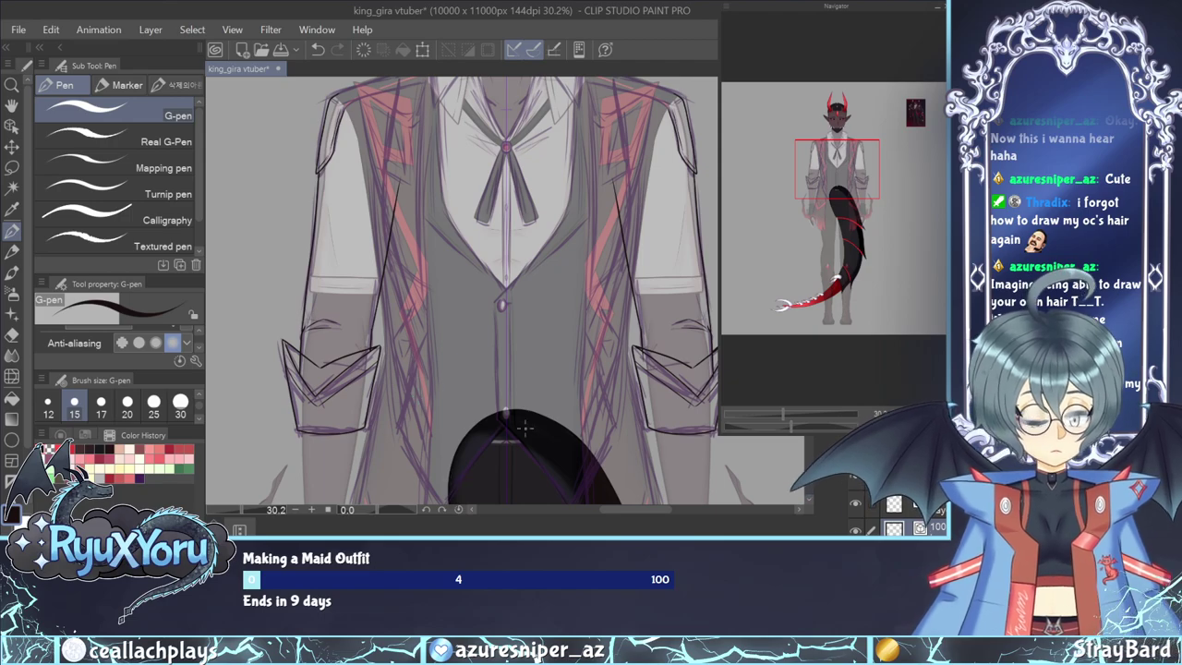
{"action": "scroll", "coordinate": [857, 483], "scroll_direction": "up", "scroll_amount": 1}
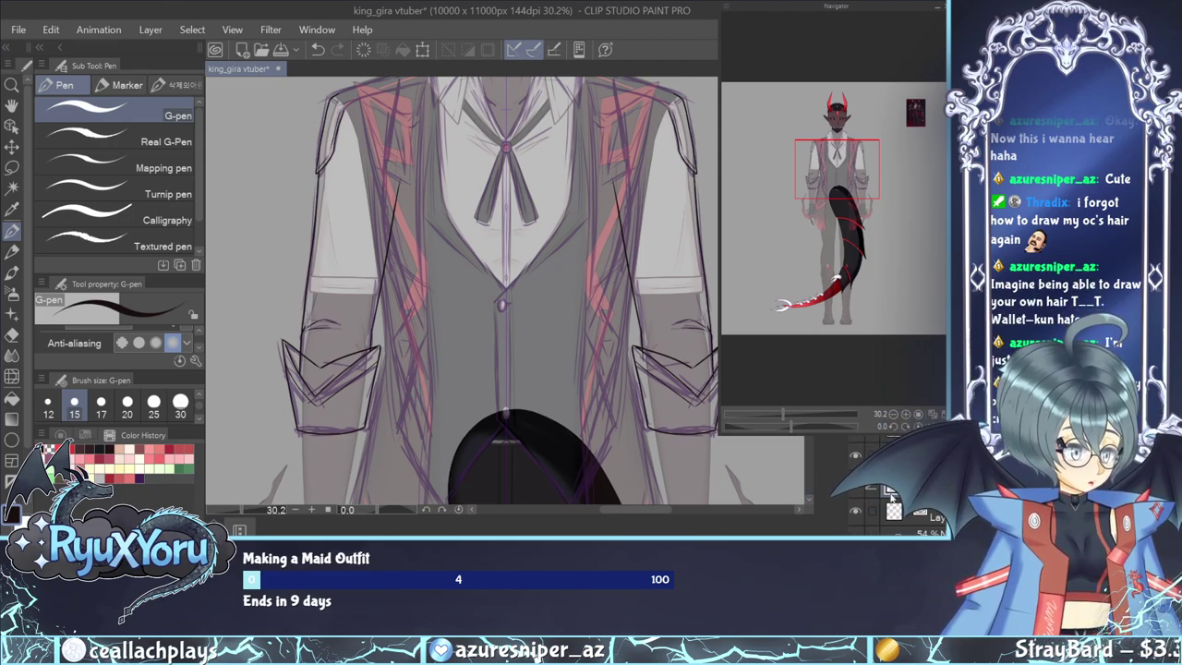
{"action": "left_click", "coordinate": [856, 483]}
{"action": "left_click", "coordinate": [856, 456]}
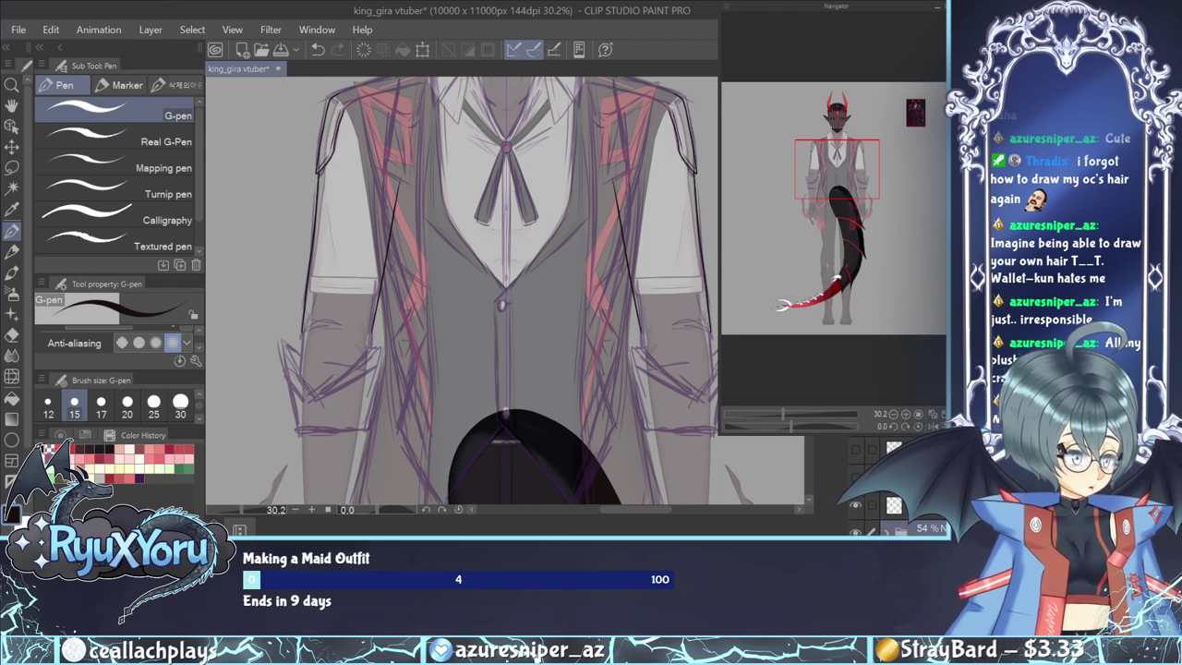
Add a new layer for the upper sleeve and save the file.
{"action": "key", "text": "ctrl+shift+n"}
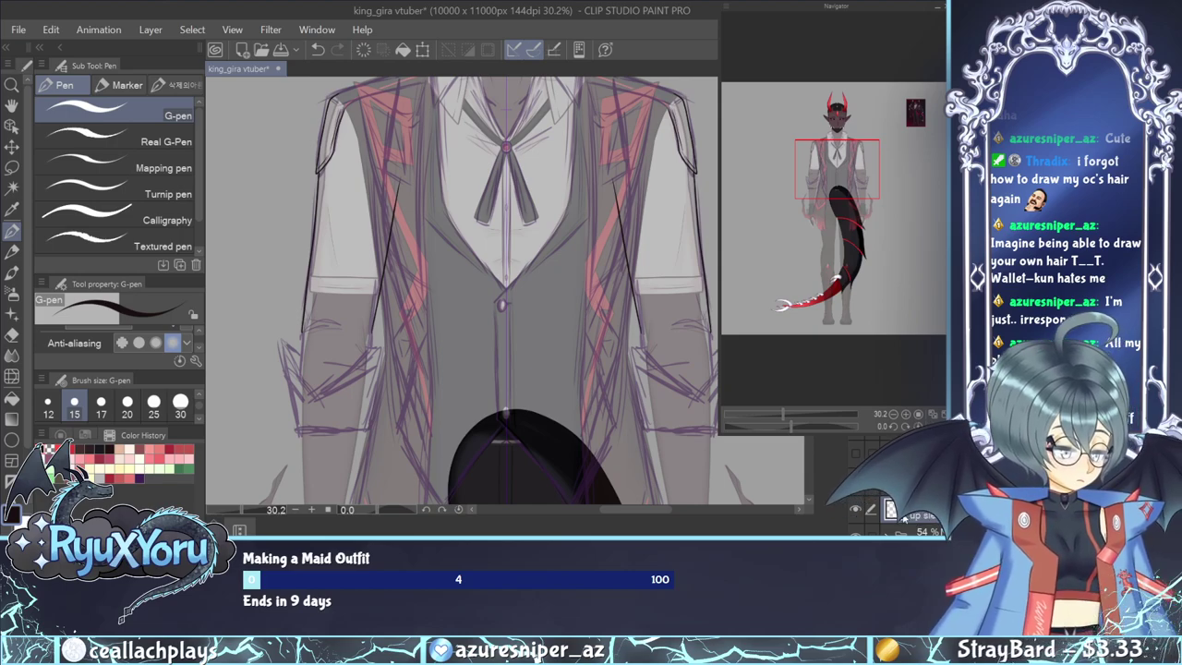
{"action": "key", "text": "ctrl+s"}
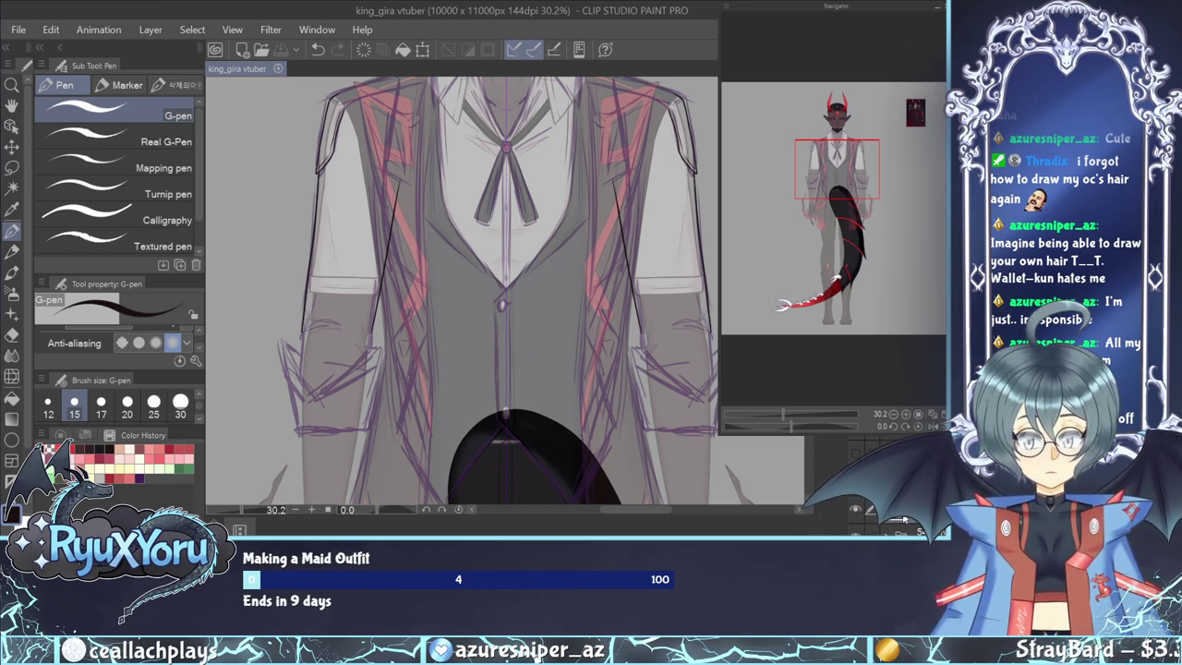
Ink a downward-curving line in dark brown that closes the sleeve's lower end at the elbow, and set the G-pen size to 30.
{"action": "scroll", "coordinate": [308, 338], "scroll_direction": "down", "scroll_amount": 2}
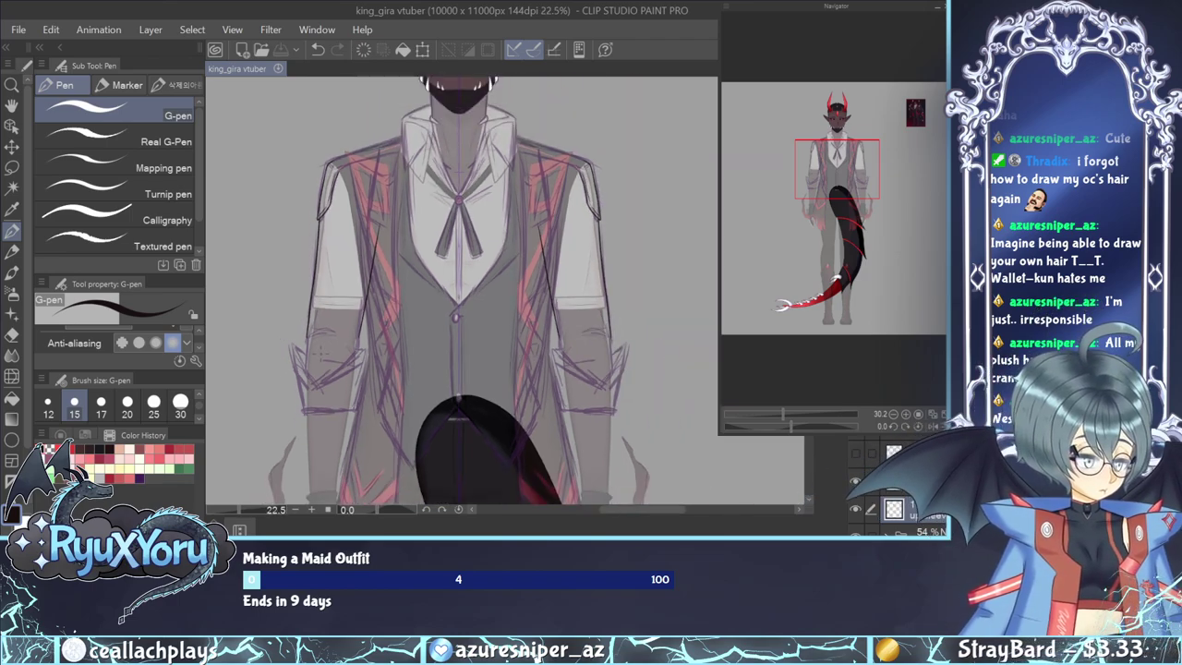
{"action": "scroll", "coordinate": [313, 212], "scroll_direction": "up", "scroll_amount": 3}
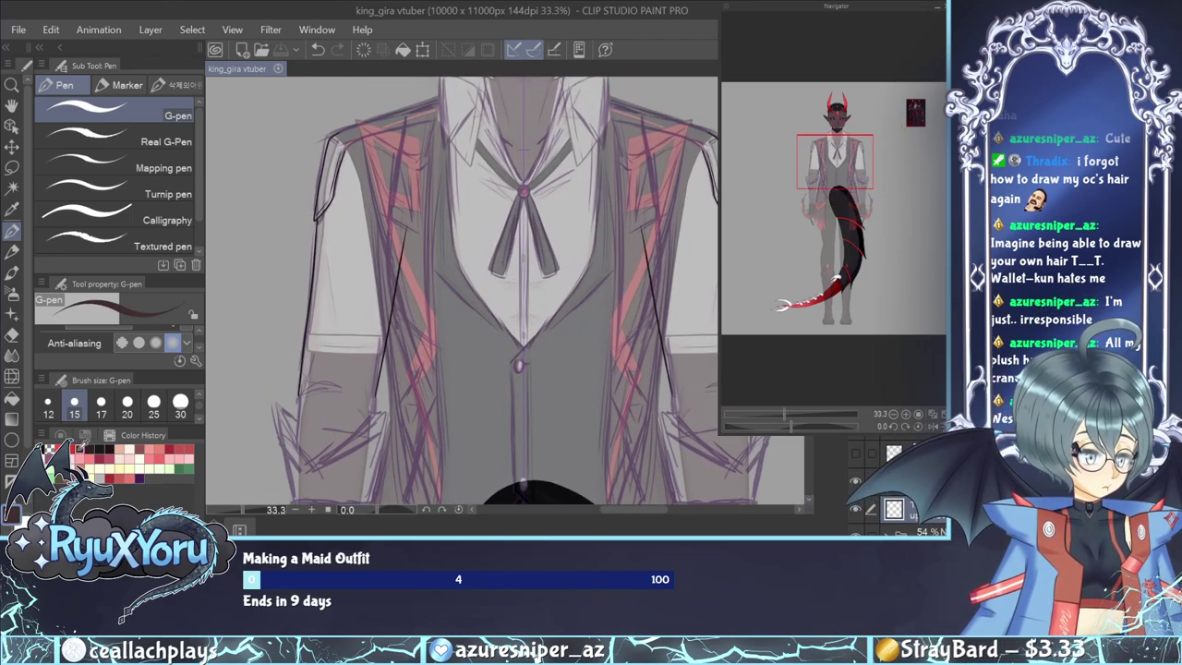
{"action": "scroll", "coordinate": [325, 406], "scroll_direction": "up", "scroll_amount": 2}
{"action": "scroll", "coordinate": [325, 407], "scroll_direction": "up", "scroll_amount": 2}
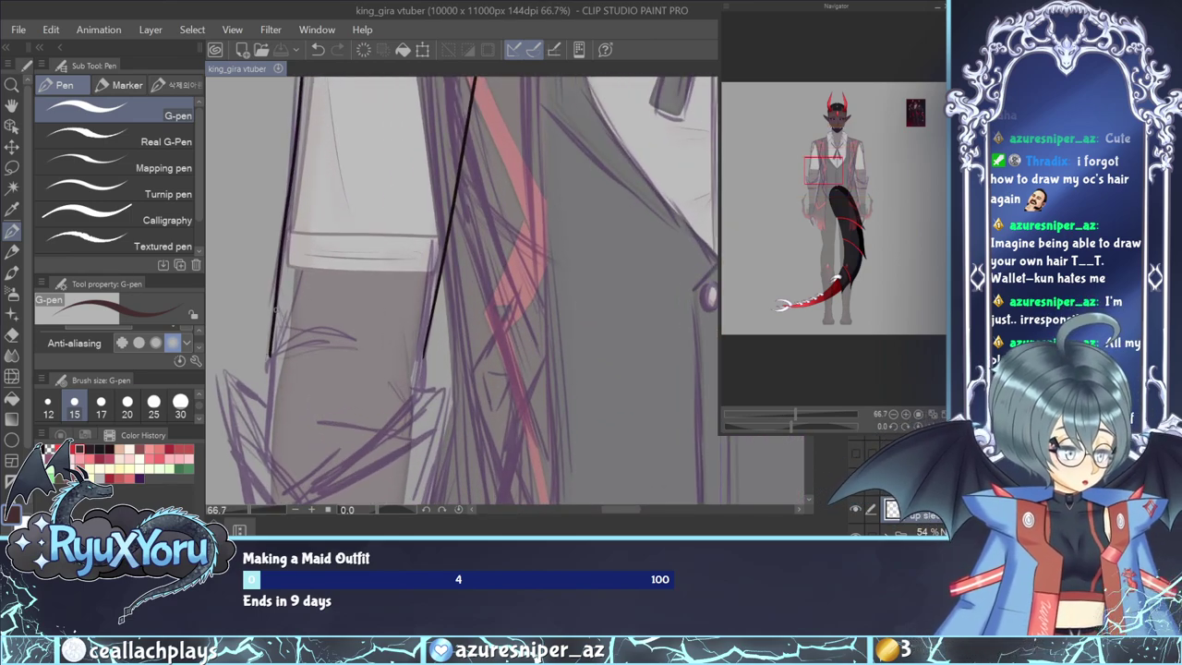
{"action": "mouse_move", "coordinate": [275, 325]}
{"action": "left_mouse_down"}
{"action": "mouse_move", "coordinate": [288, 376]}
{"action": "mouse_move", "coordinate": [334, 395]}
{"action": "left_mouse_up"}
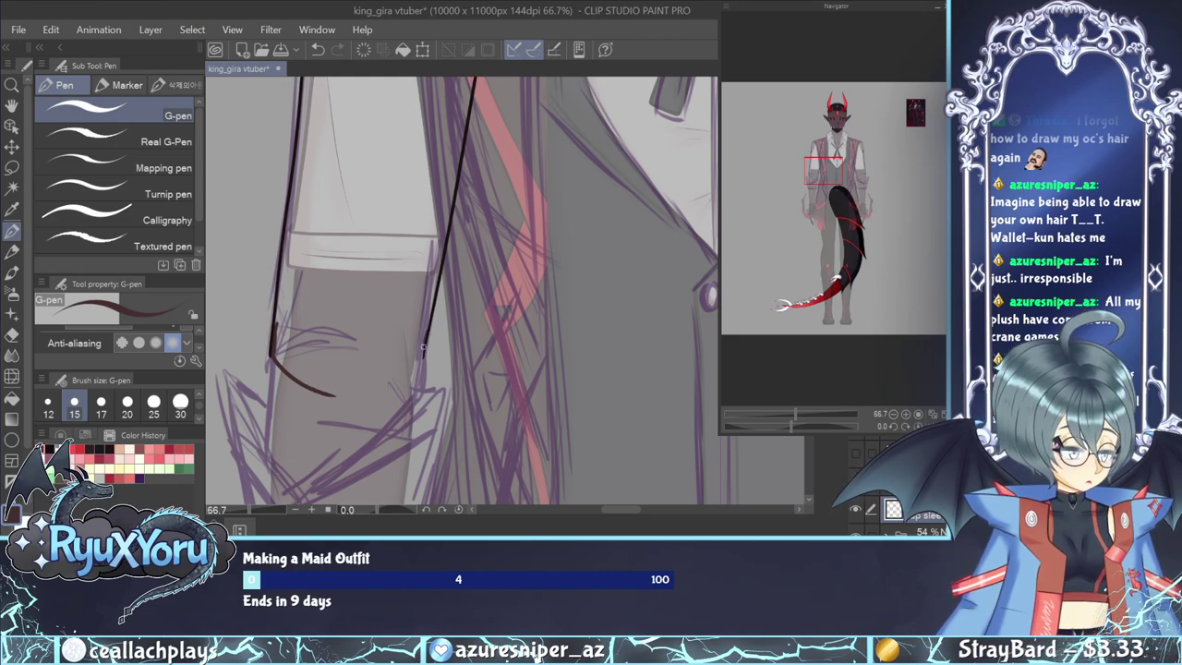
{"action": "mouse_move", "coordinate": [422, 352]}
{"action": "left_mouse_down"}
{"action": "mouse_move", "coordinate": [398, 383]}
{"action": "mouse_move", "coordinate": [335, 396]}
{"action": "left_mouse_up"}
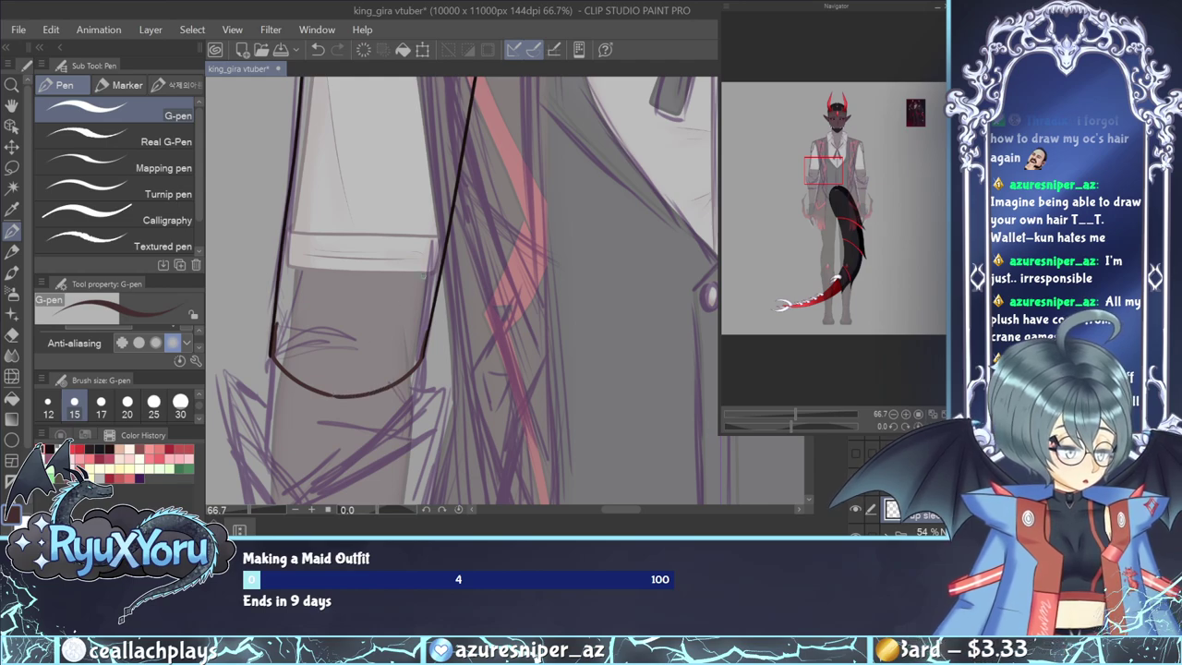
{"action": "left_click", "coordinate": [180, 404]}
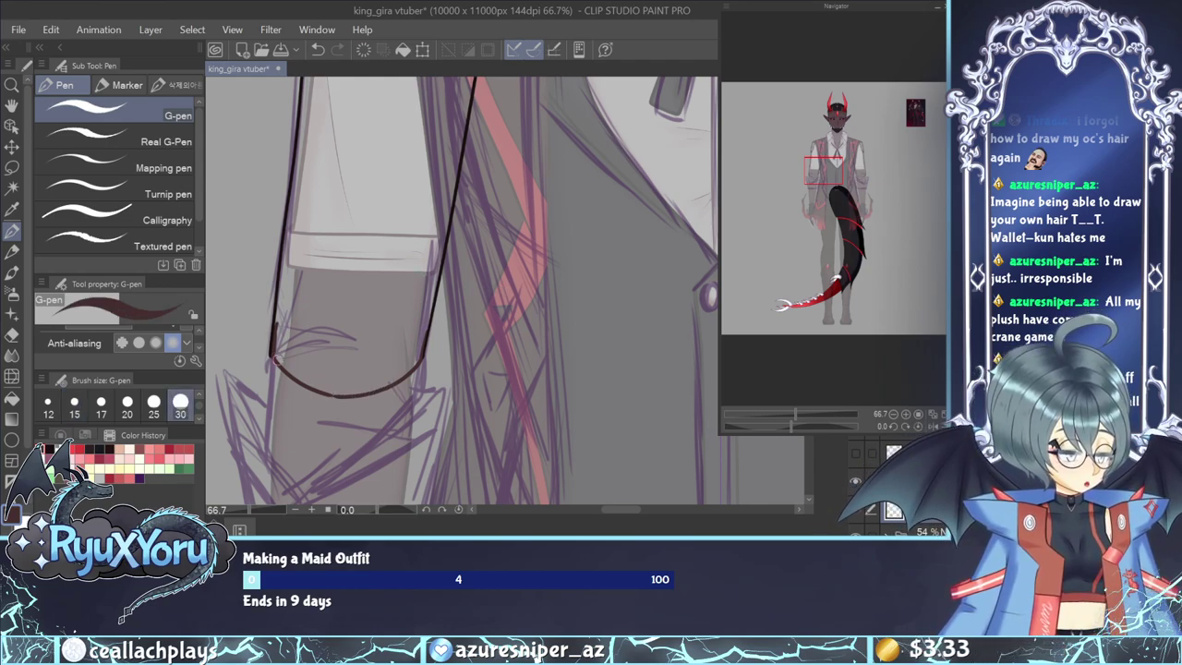
Ink the sleeve's sides upward from the elbow in dark brown, carrying the outer edge up to the shoulder tip.
{"action": "left_click_drag", "start_coordinate": [275, 353], "coordinate": [306, 97]}
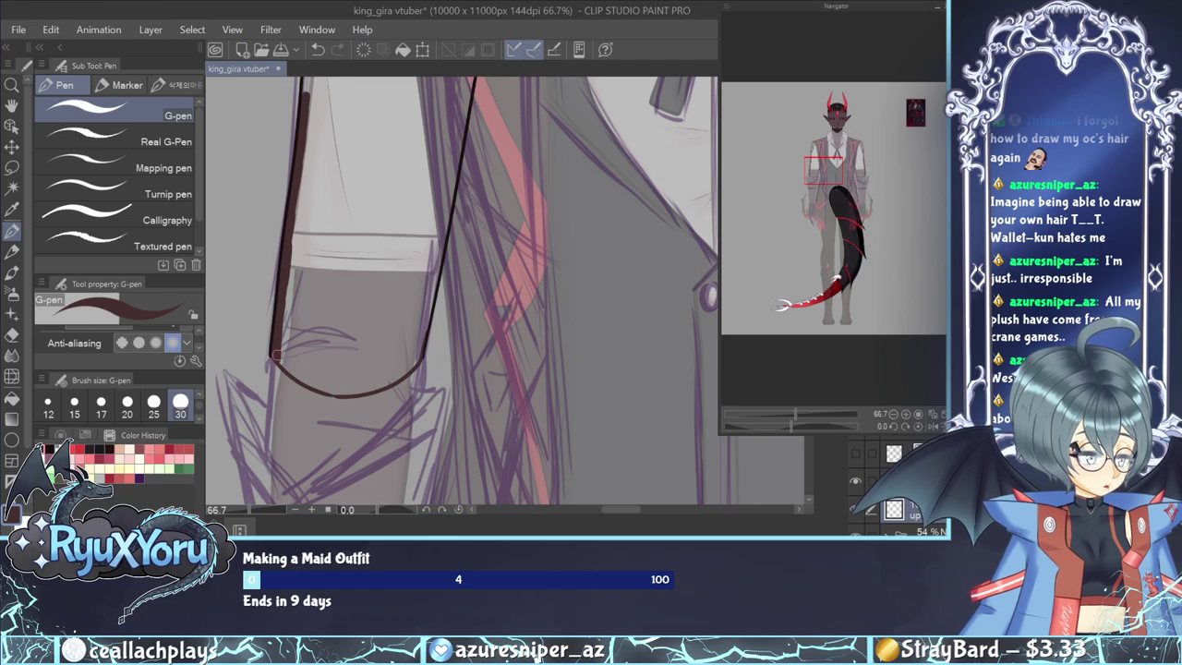
{"action": "mouse_move", "coordinate": [288, 368]}
{"action": "left_mouse_down"}
{"action": "mouse_move", "coordinate": [361, 391]}
{"action": "mouse_move", "coordinate": [420, 356]}
{"action": "mouse_move", "coordinate": [459, 145]}
{"action": "left_mouse_up"}
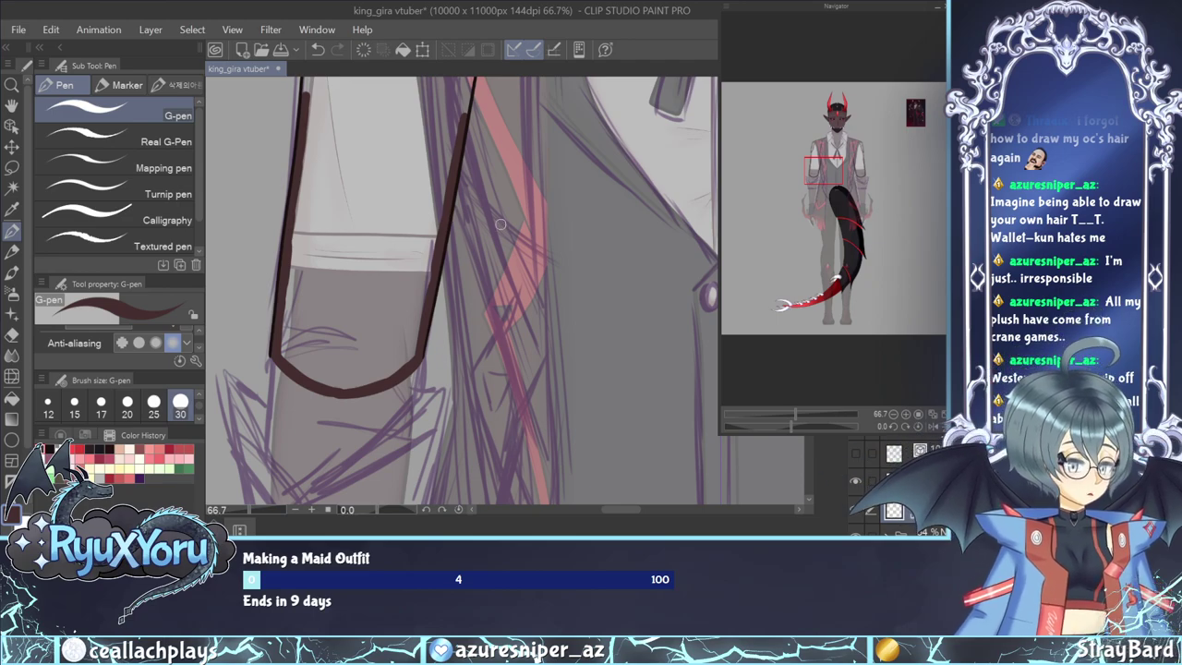
{"action": "left_click_drag", "start_coordinate": [502, 203], "coordinate": [525, 388]}
{"action": "left_click_drag", "start_coordinate": [544, 298], "coordinate": [543, 406]}
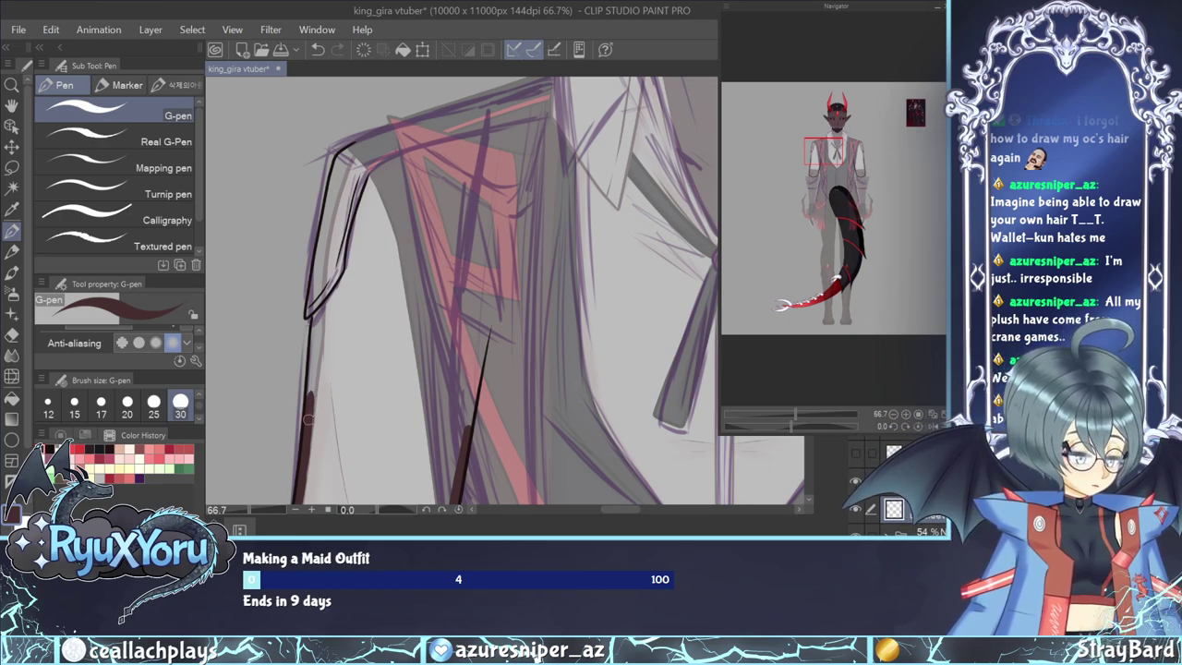
{"action": "left_click_drag", "start_coordinate": [310, 409], "coordinate": [321, 303]}
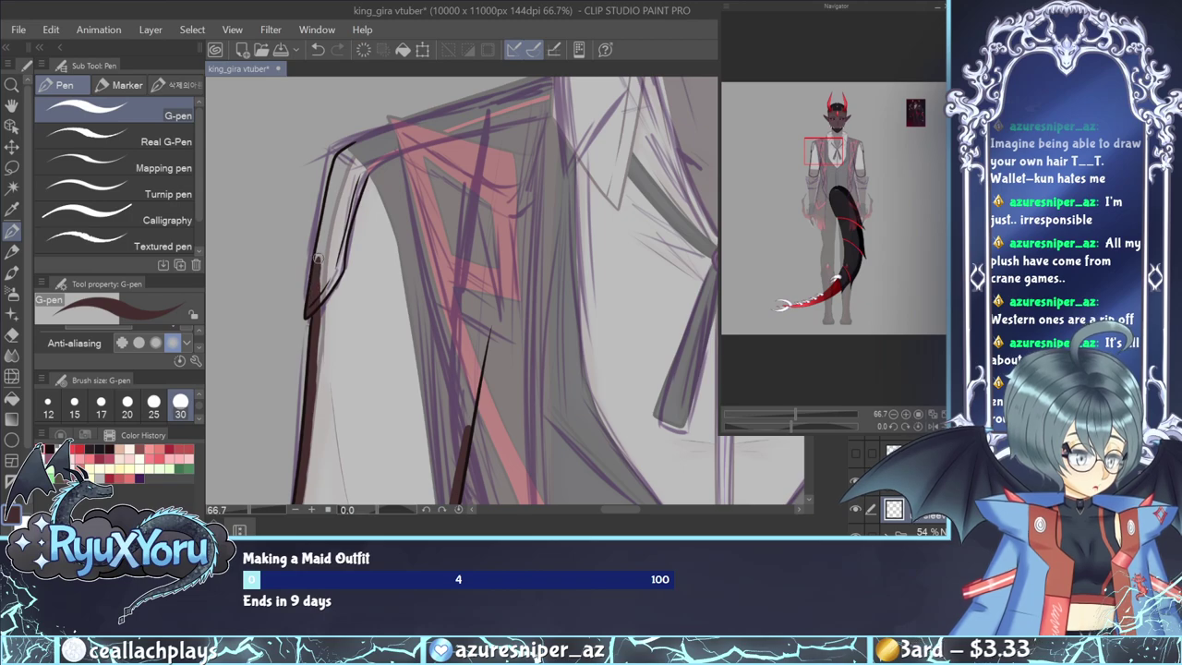
{"action": "mouse_move", "coordinate": [321, 237]}
{"action": "left_mouse_down"}
{"action": "mouse_move", "coordinate": [333, 175]}
{"action": "mouse_move", "coordinate": [357, 146]}
{"action": "left_mouse_up"}
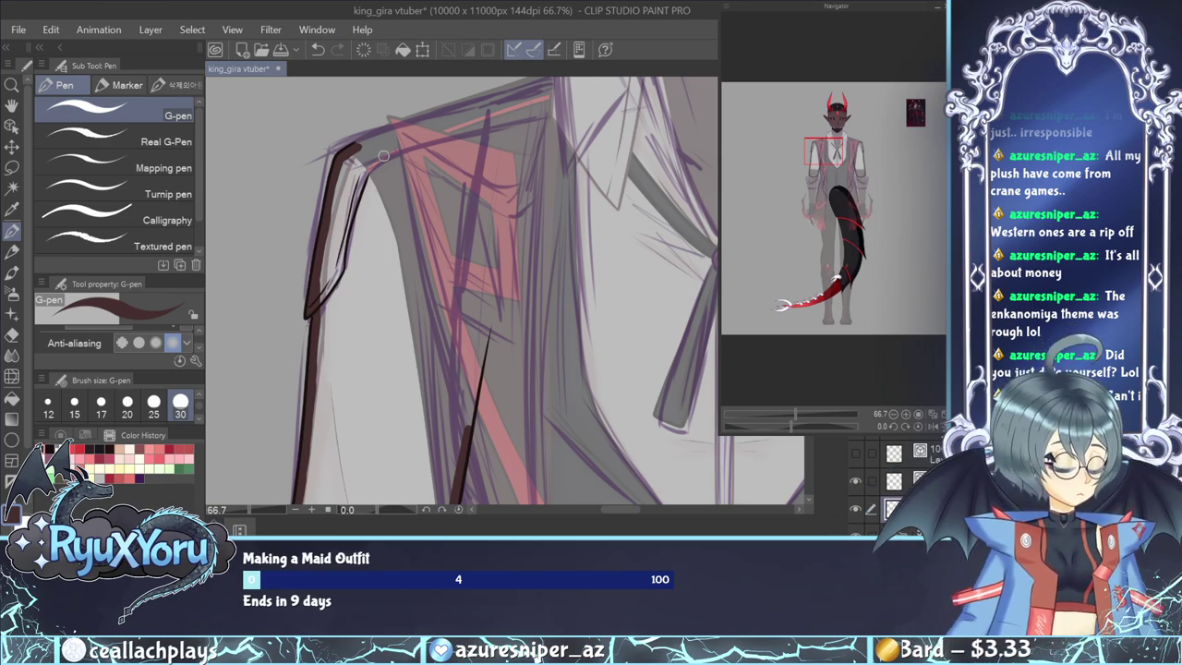
Extend the sleeve's inner edge to the armpit and close the outline with a curved line over the shoulder.
{"action": "left_click_drag", "start_coordinate": [466, 434], "coordinate": [479, 361]}
{"action": "left_click_drag", "start_coordinate": [471, 407], "coordinate": [487, 322]}
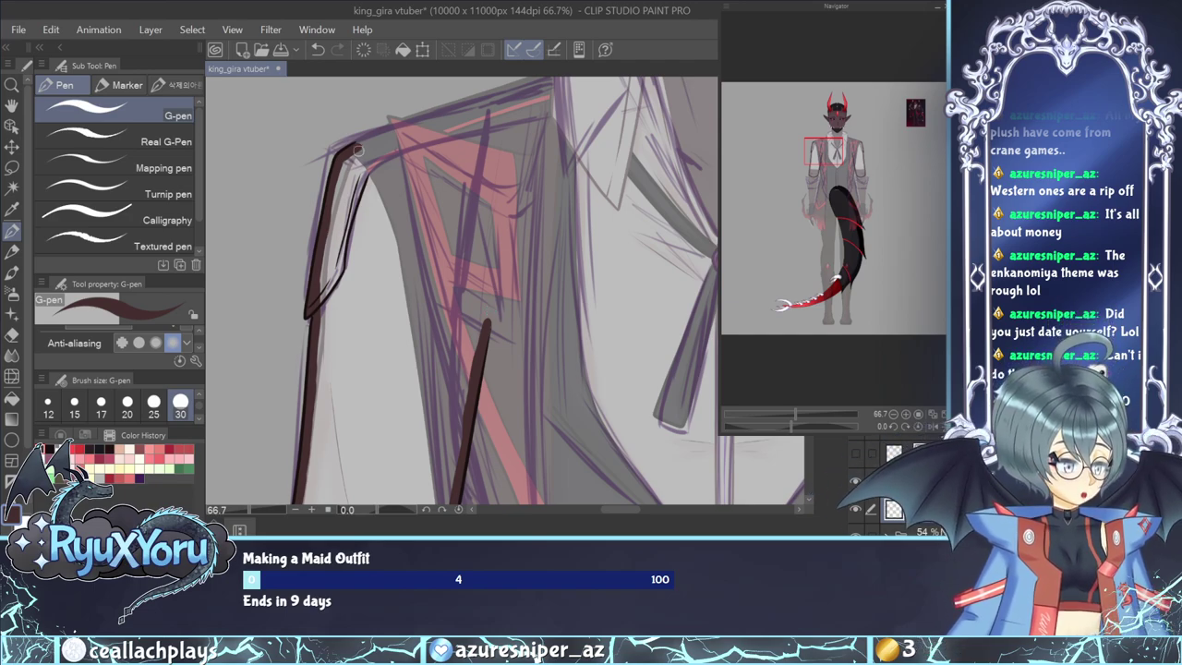
{"action": "mouse_move", "coordinate": [360, 149]}
{"action": "left_mouse_down"}
{"action": "mouse_move", "coordinate": [419, 201]}
{"action": "mouse_move", "coordinate": [486, 317]}
{"action": "left_mouse_up"}
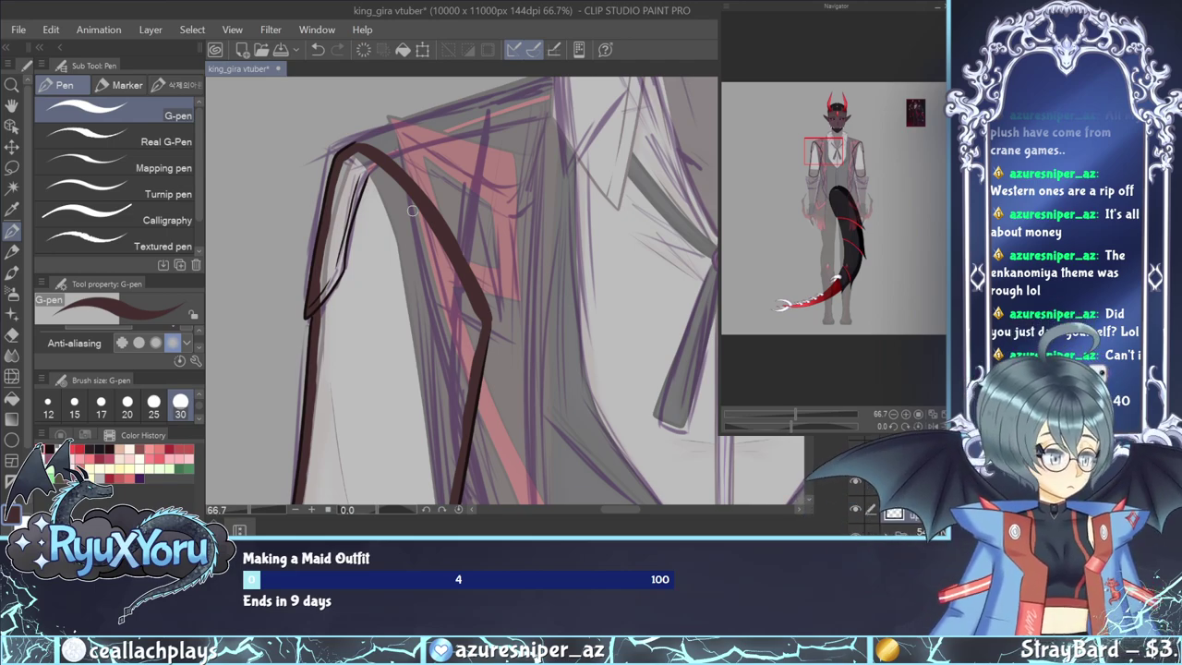
Fill the closed upper-sleeve outlines with dark brown, referring only to the editing layer.
{"action": "left_click", "coordinate": [13, 399]}
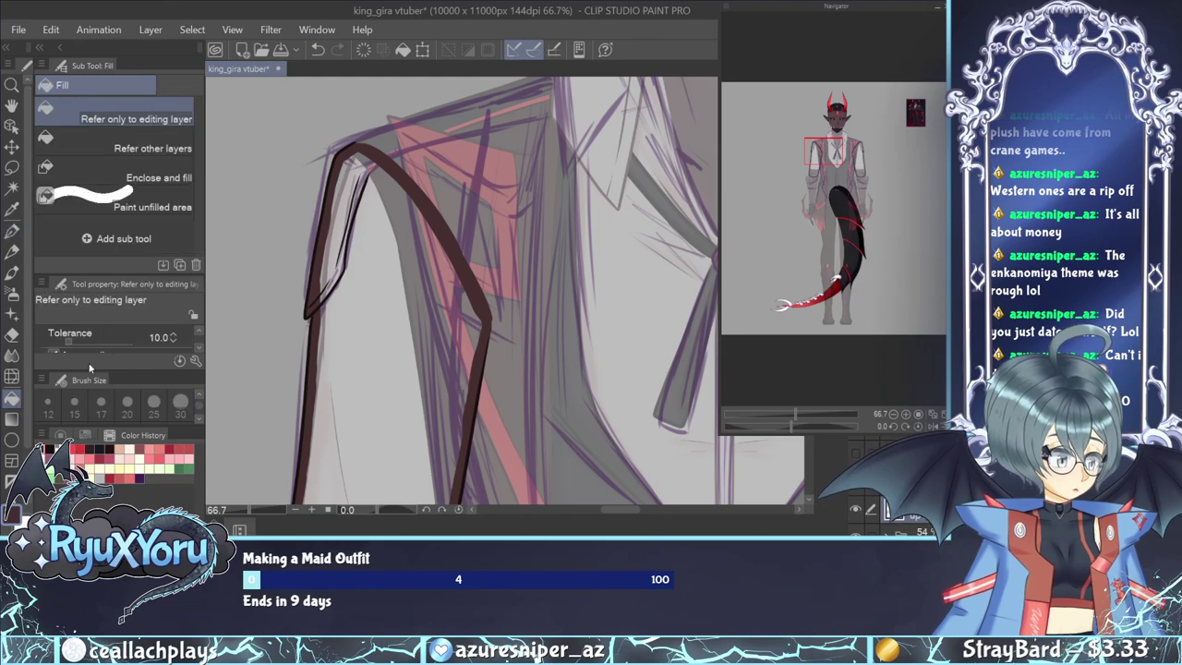
{"action": "left_click", "coordinate": [404, 333]}
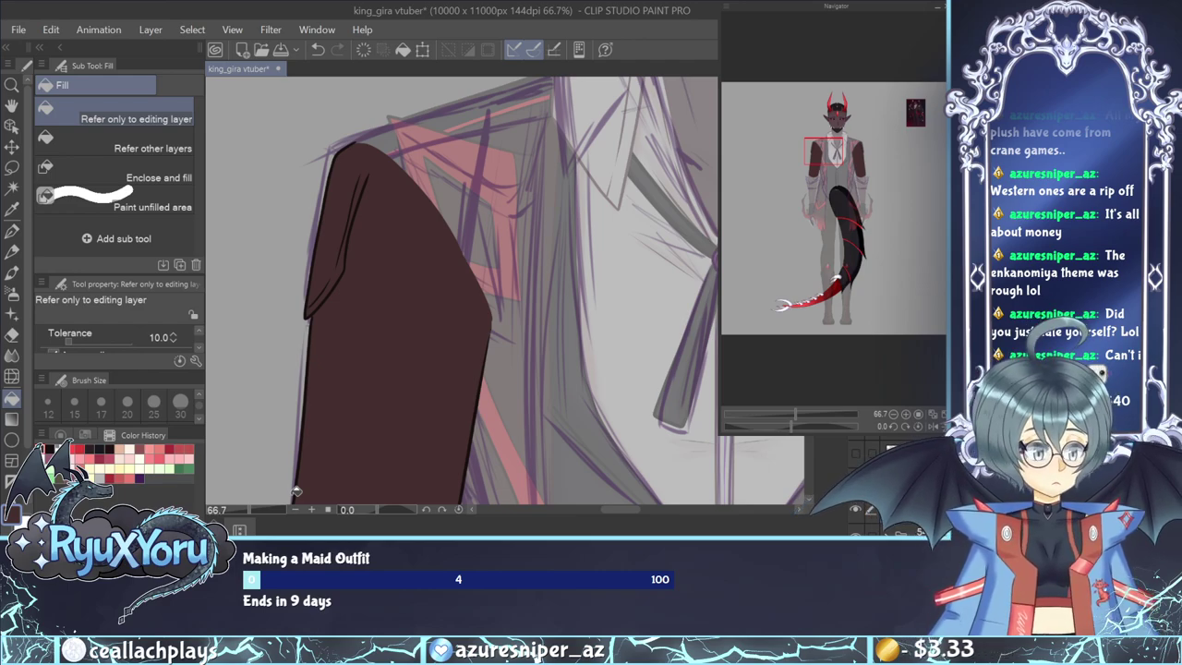
{"action": "scroll", "coordinate": [402, 153], "scroll_direction": "down", "scroll_amount": 5}
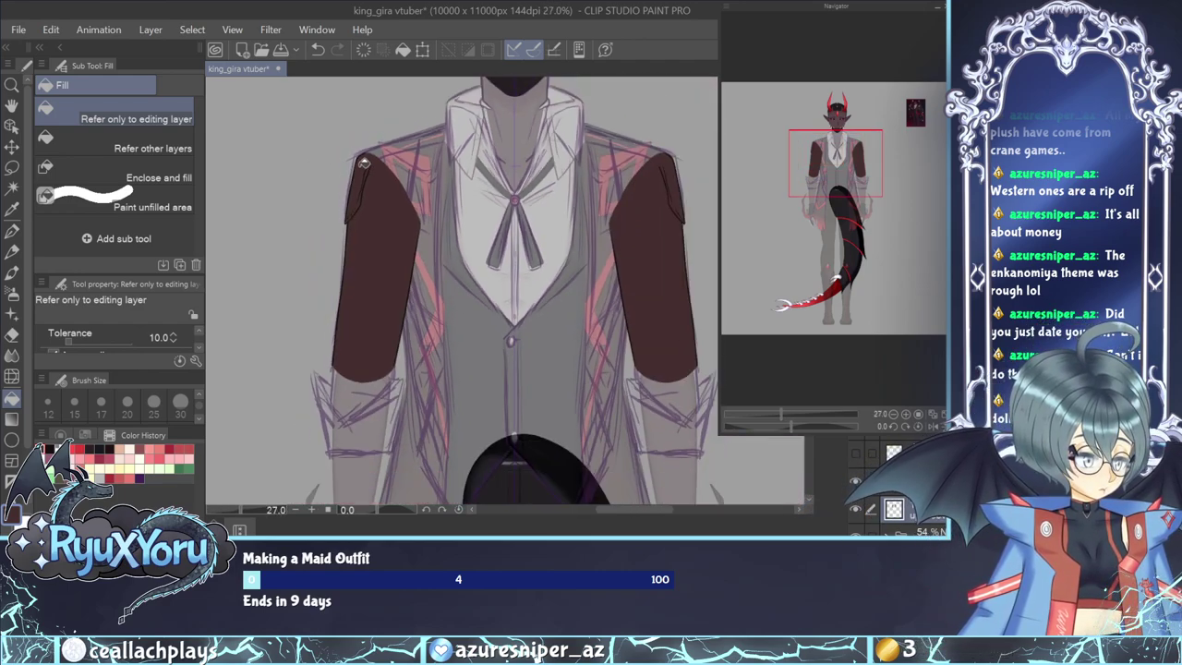
{"action": "scroll", "coordinate": [365, 163], "scroll_direction": "up", "scroll_amount": 2}
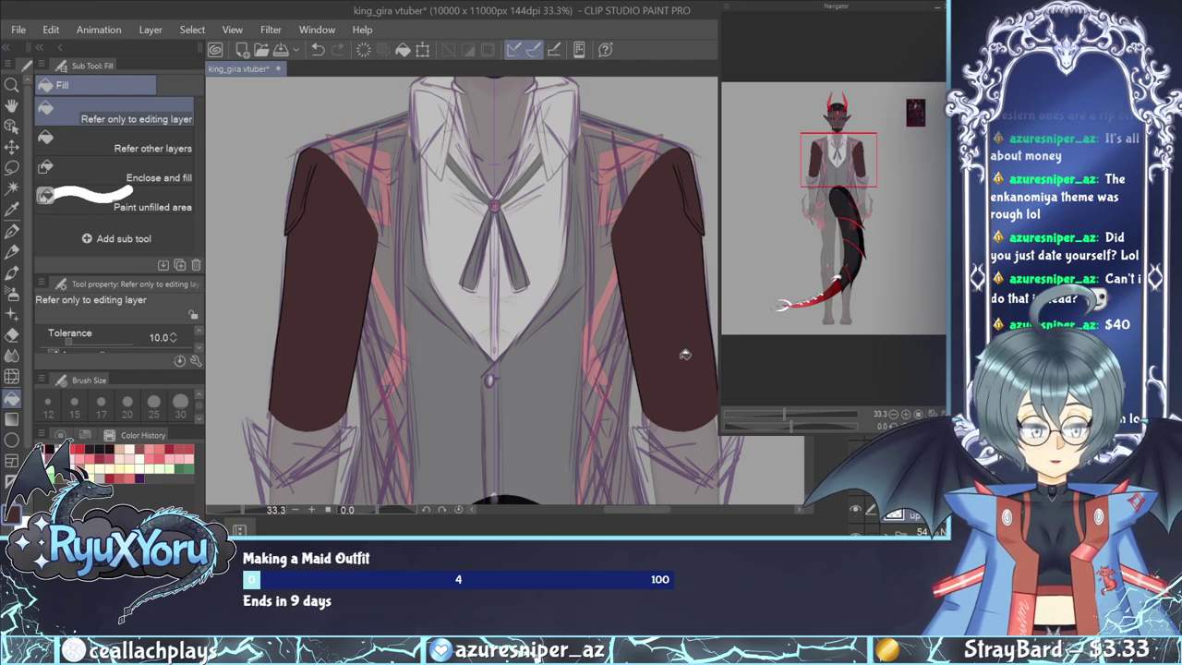
Hide the purple sketch and show the existing outfit and body colors at full opacity.
{"action": "scroll", "coordinate": [460, 258], "scroll_direction": "down", "scroll_amount": 3}
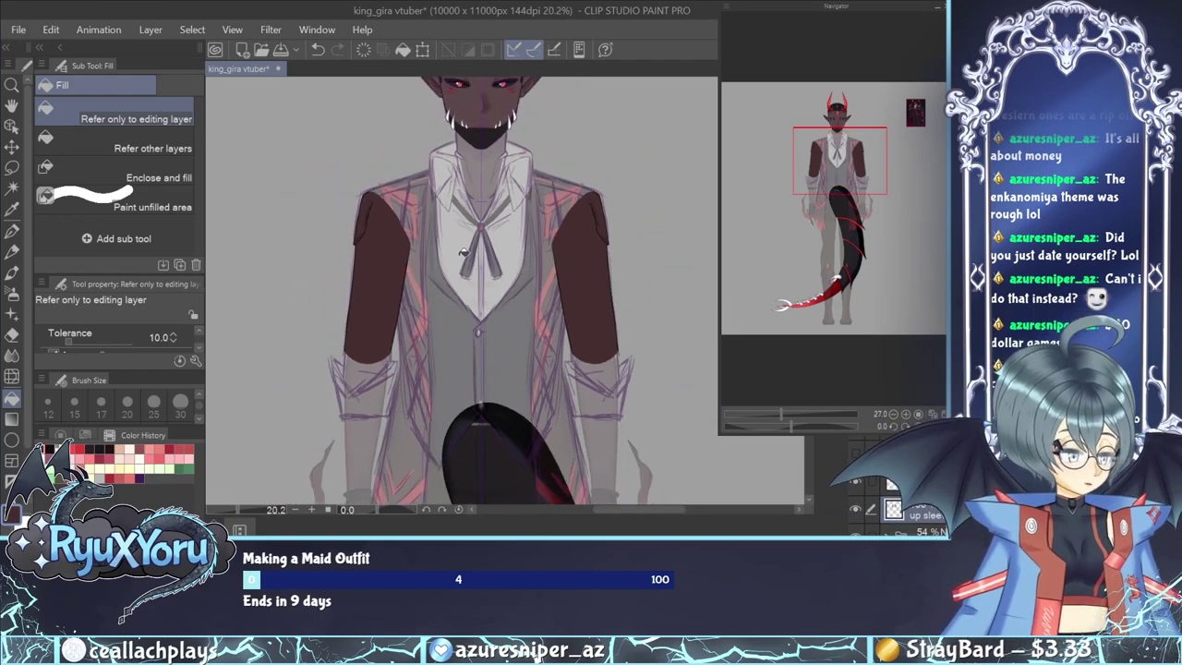
{"action": "scroll", "coordinate": [477, 186], "scroll_direction": "up", "scroll_amount": 1}
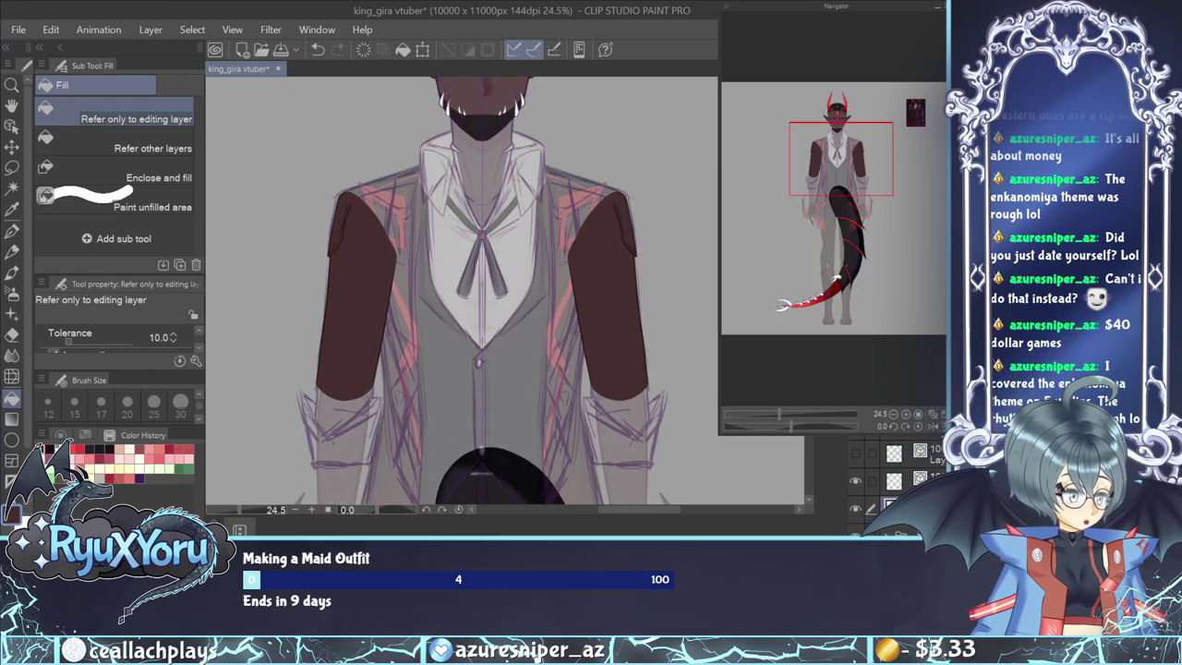
{"action": "left_click", "coordinate": [855, 504]}
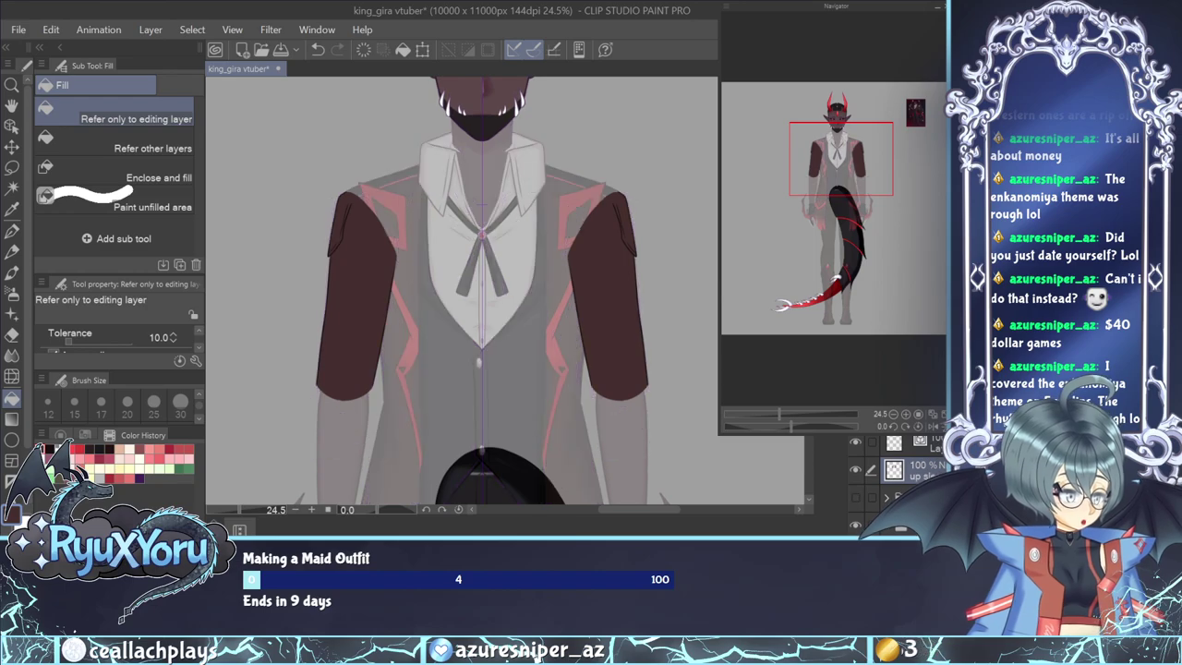
{"action": "left_click", "coordinate": [914, 498]}
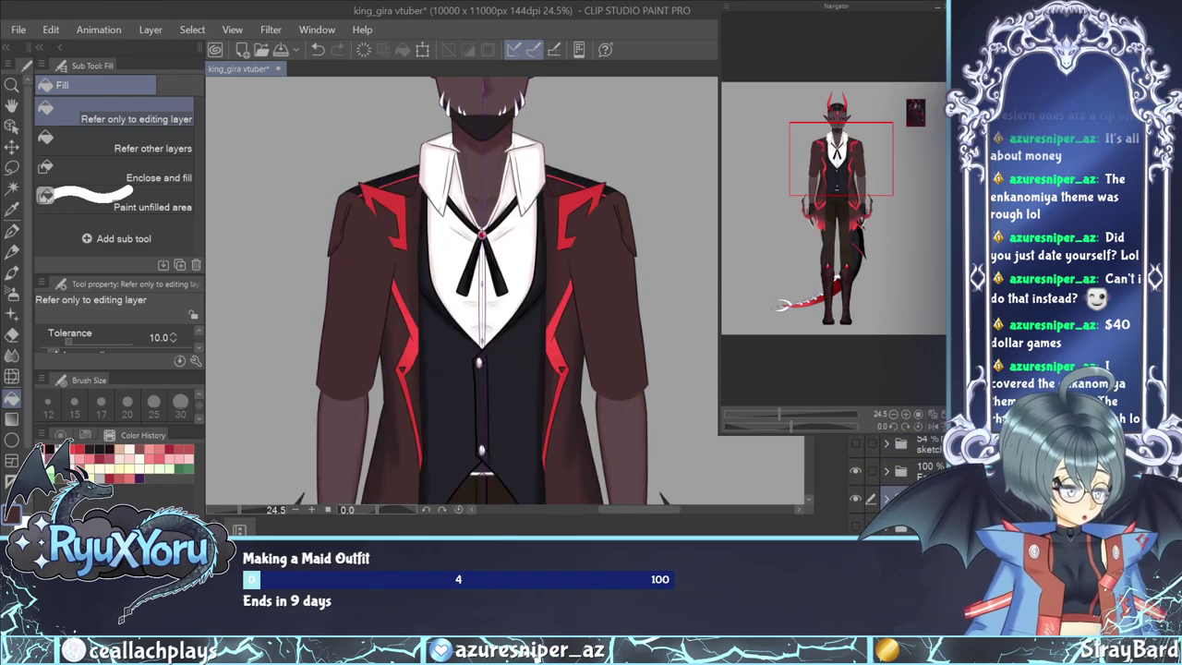
Shade the edges of the upper sleeves with the やわ肌ブラシ watercolor brush and soften the shading with Blur.
{"action": "key", "text": "i"}
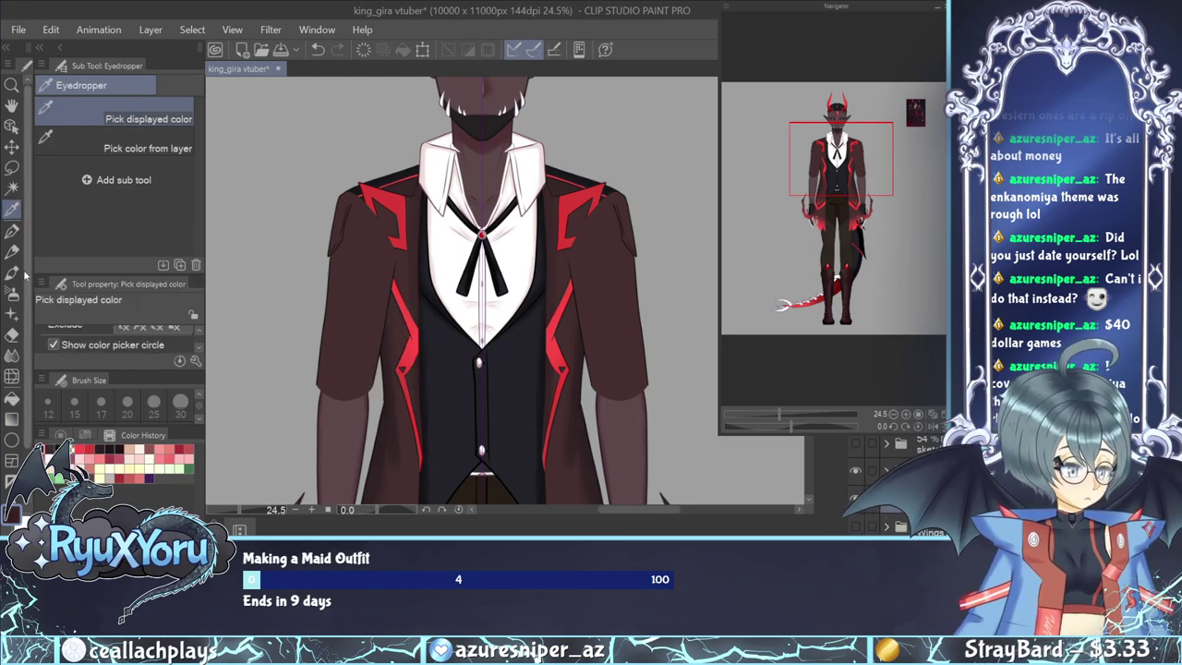
{"action": "key", "text": "b"}
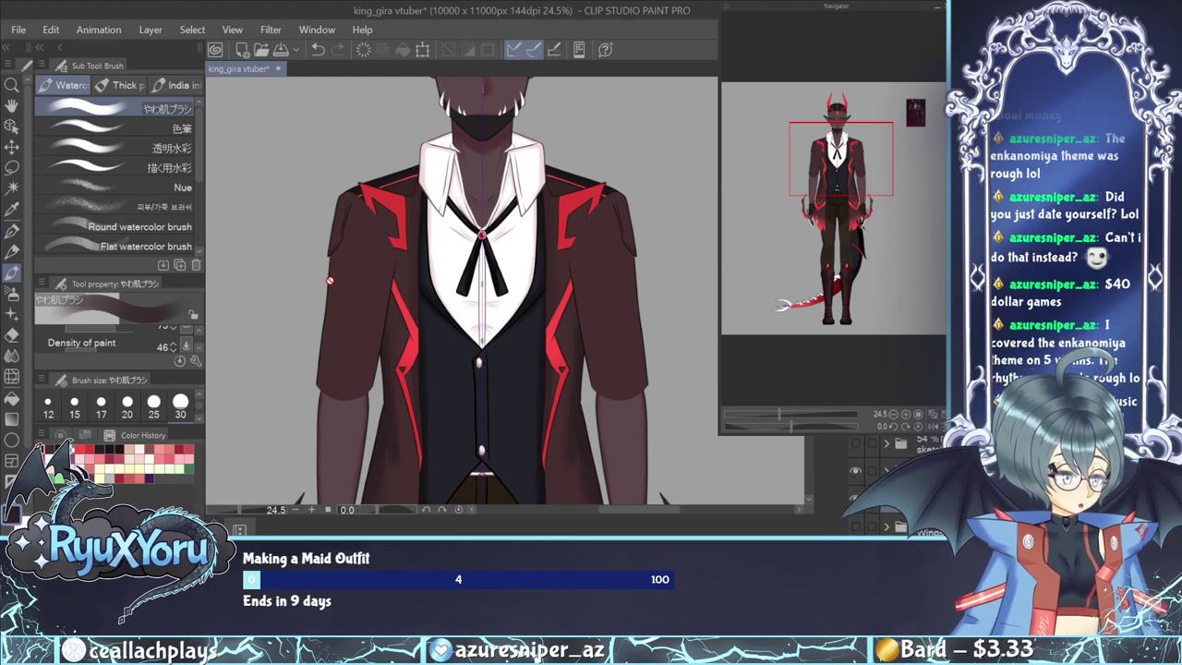
{"action": "scroll", "coordinate": [873, 480], "scroll_direction": "down", "scroll_amount": 3}
{"action": "left_click", "coordinate": [894, 479]}
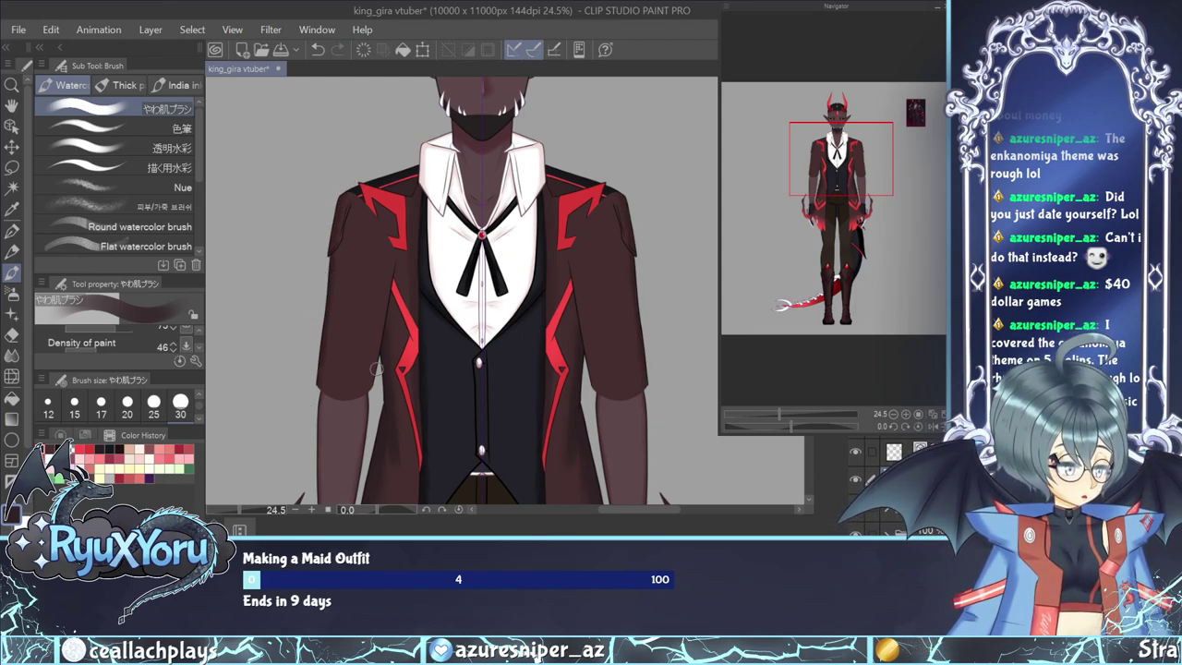
{"action": "left_click_drag", "start_coordinate": [375, 369], "coordinate": [383, 320]}
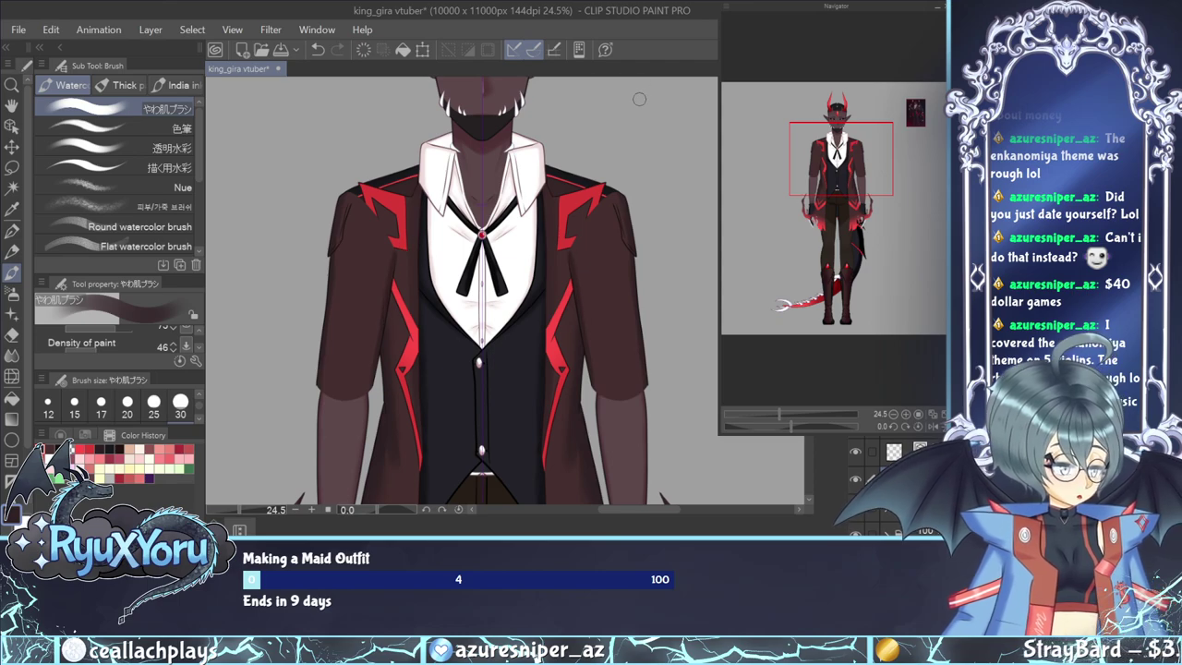
{"action": "left_click", "coordinate": [12, 354]}
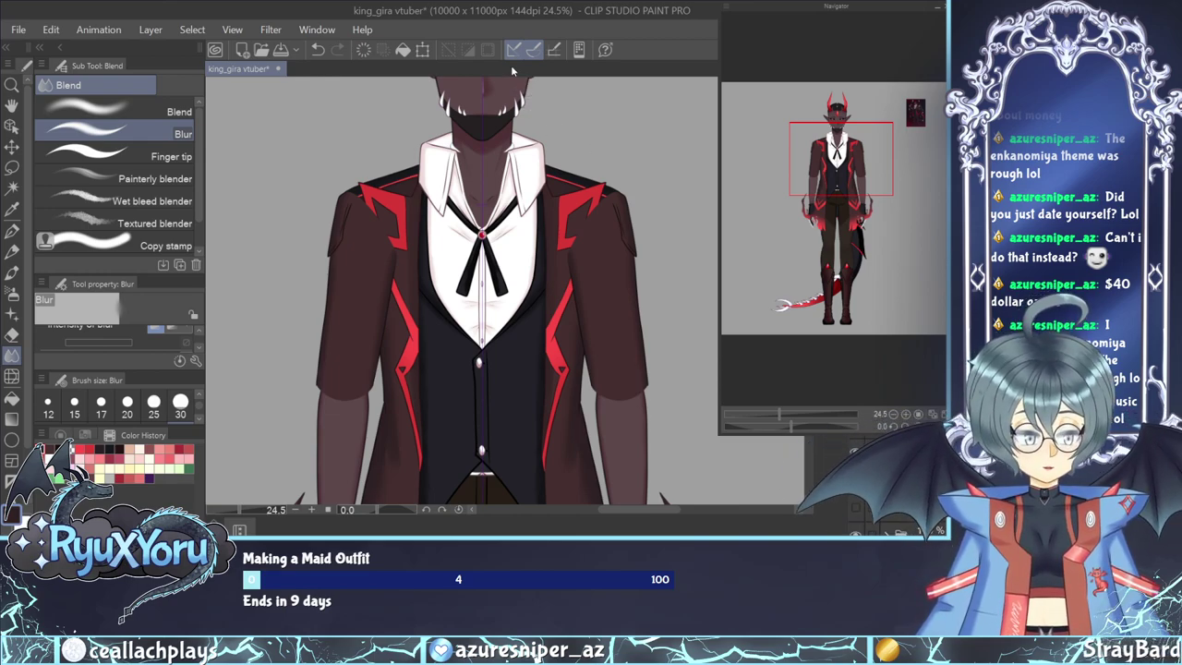
Pick the near-black of the jacket's shoulder and paint the sleeve's shoulder flap with the G-pen at size 30.
{"action": "scroll", "coordinate": [335, 176], "scroll_direction": "up", "scroll_amount": 2}
{"action": "scroll", "coordinate": [351, 235], "scroll_direction": "up", "scroll_amount": 2}
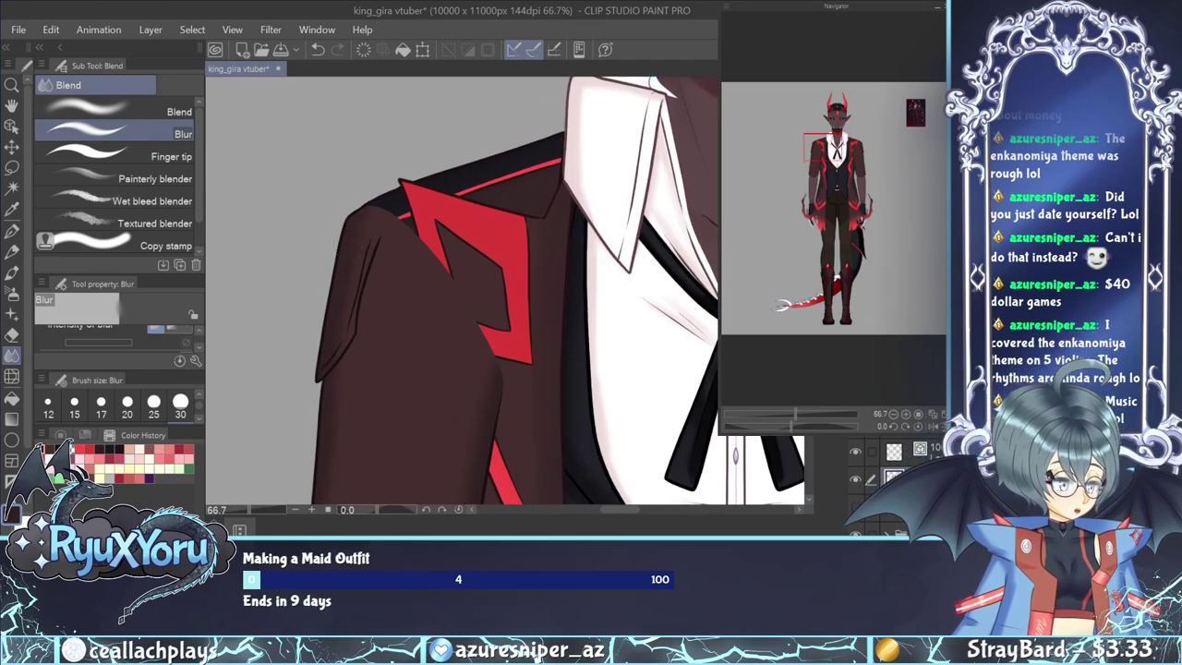
{"action": "left_click", "coordinate": [16, 207]}
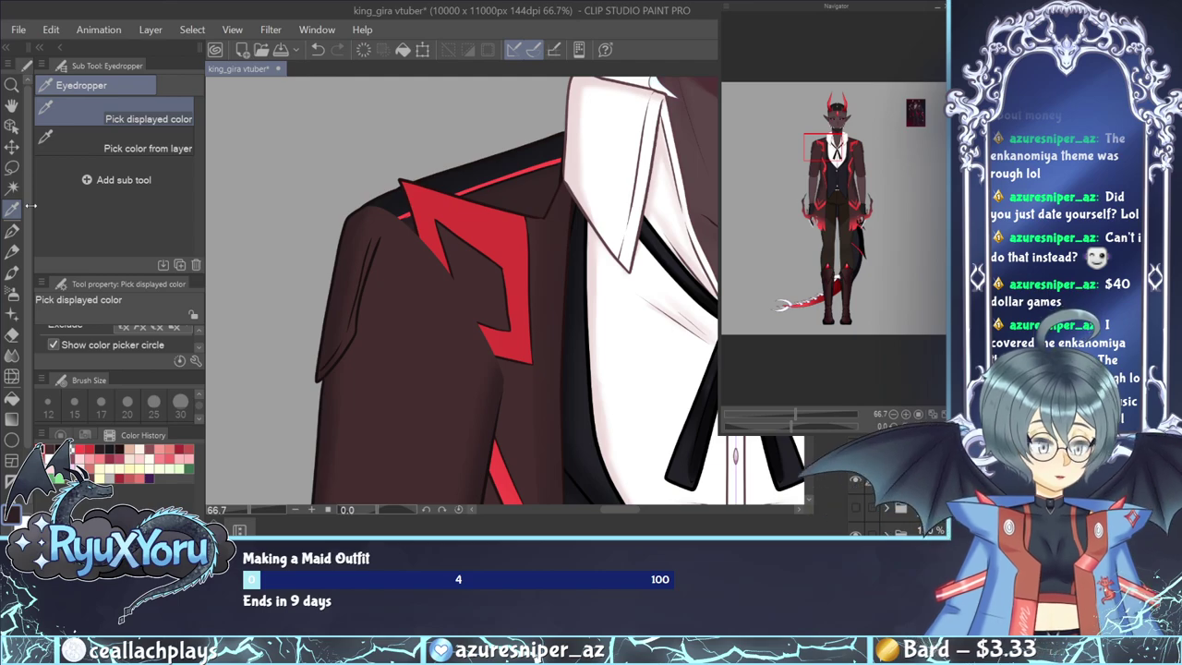
{"action": "left_click", "coordinate": [524, 162]}
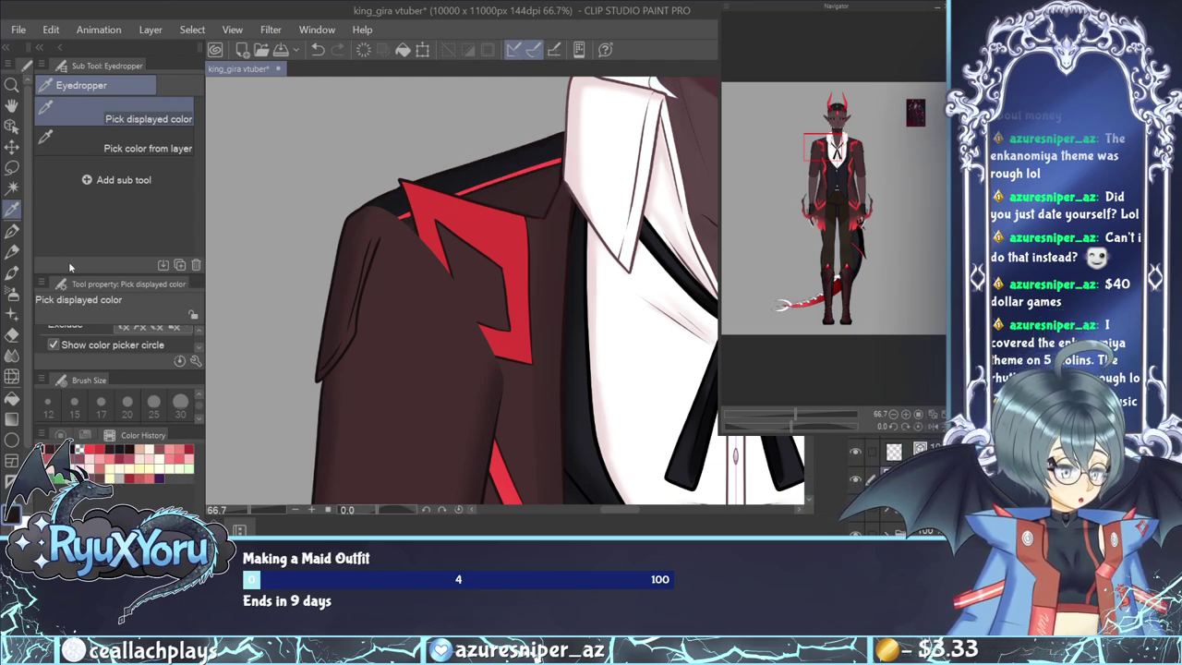
{"action": "key", "text": "p"}
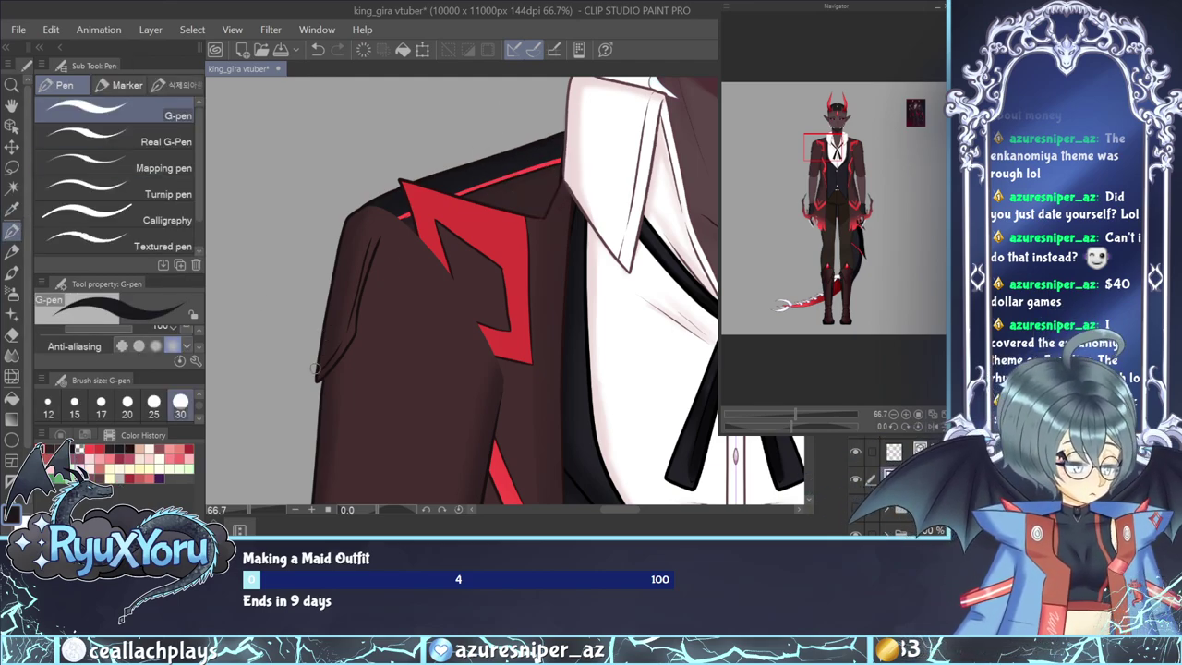
{"action": "mouse_move", "coordinate": [338, 335]}
{"action": "left_mouse_down"}
{"action": "mouse_move", "coordinate": [318, 373]}
{"action": "mouse_move", "coordinate": [350, 297]}
{"action": "mouse_move", "coordinate": [342, 336]}
{"action": "mouse_move", "coordinate": [372, 222]}
{"action": "mouse_move", "coordinate": [358, 270]}
{"action": "mouse_move", "coordinate": [390, 215]}
{"action": "mouse_move", "coordinate": [367, 233]}
{"action": "mouse_move", "coordinate": [400, 210]}
{"action": "mouse_move", "coordinate": [368, 232]}
{"action": "mouse_move", "coordinate": [399, 206]}
{"action": "mouse_move", "coordinate": [357, 237]}
{"action": "mouse_move", "coordinate": [384, 203]}
{"action": "mouse_move", "coordinate": [348, 223]}
{"action": "mouse_move", "coordinate": [359, 206]}
{"action": "mouse_move", "coordinate": [329, 307]}
{"action": "mouse_move", "coordinate": [363, 221]}
{"action": "left_mouse_up"}
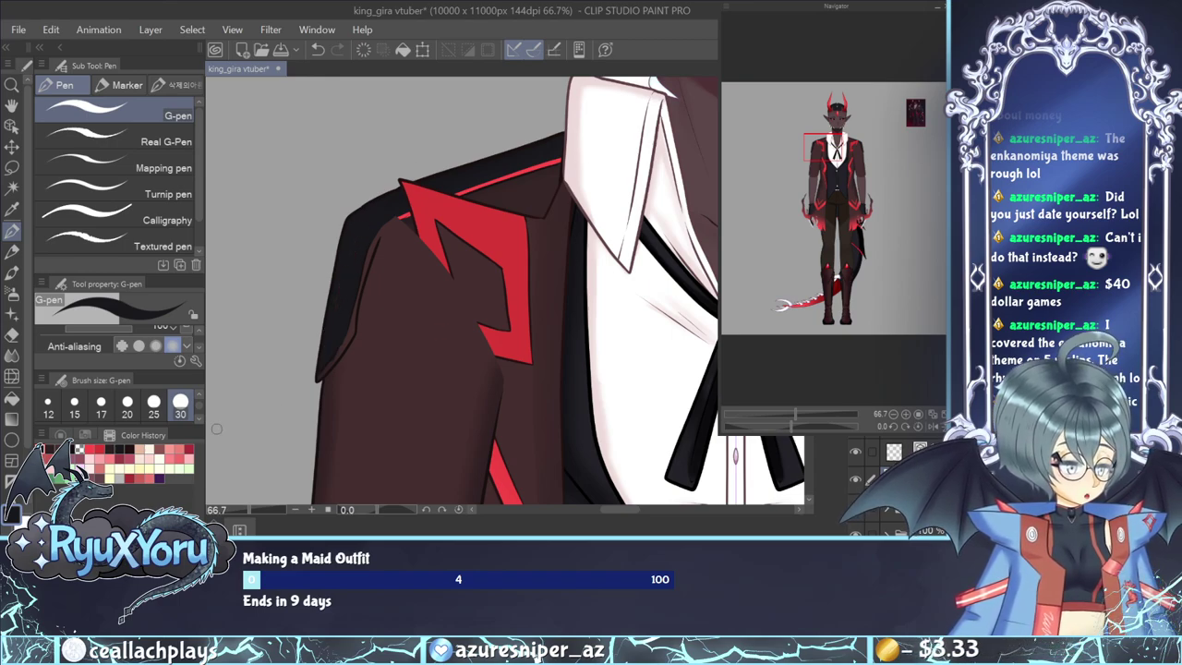
Paint a red trim along the lower part of the flap's inner edge with the G-pen at size 15.
{"action": "left_click", "coordinate": [94, 447]}
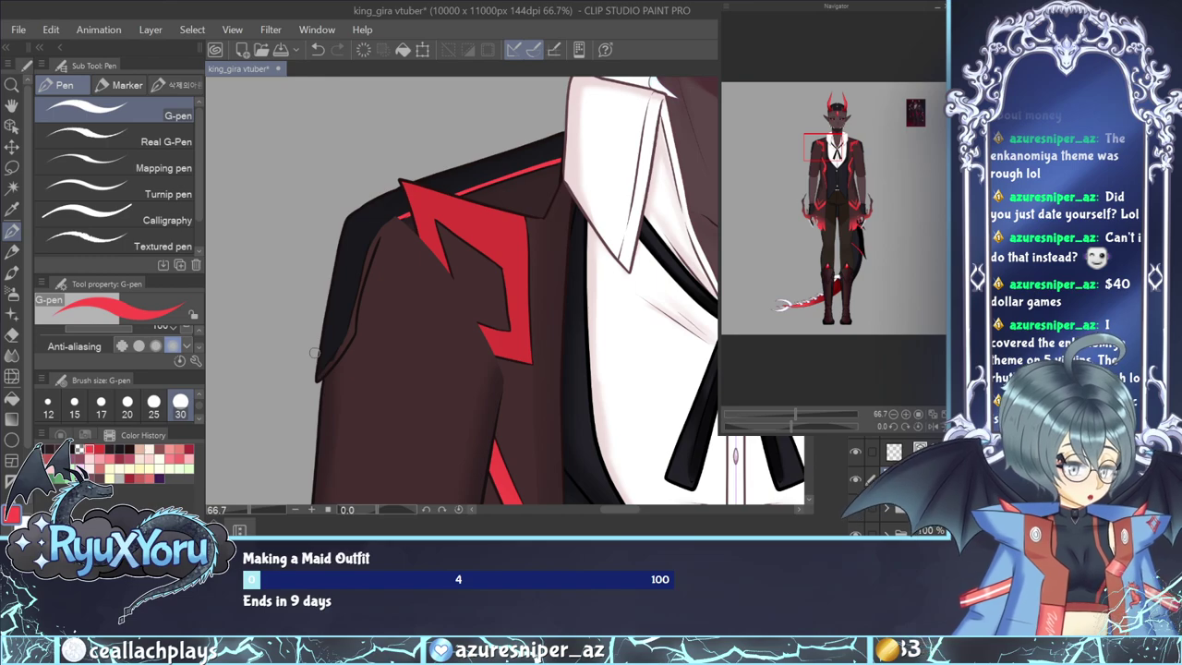
{"action": "left_click_drag", "start_coordinate": [340, 311], "coordinate": [387, 168]}
{"action": "scroll", "coordinate": [387, 167], "scroll_direction": "up", "scroll_amount": 1}
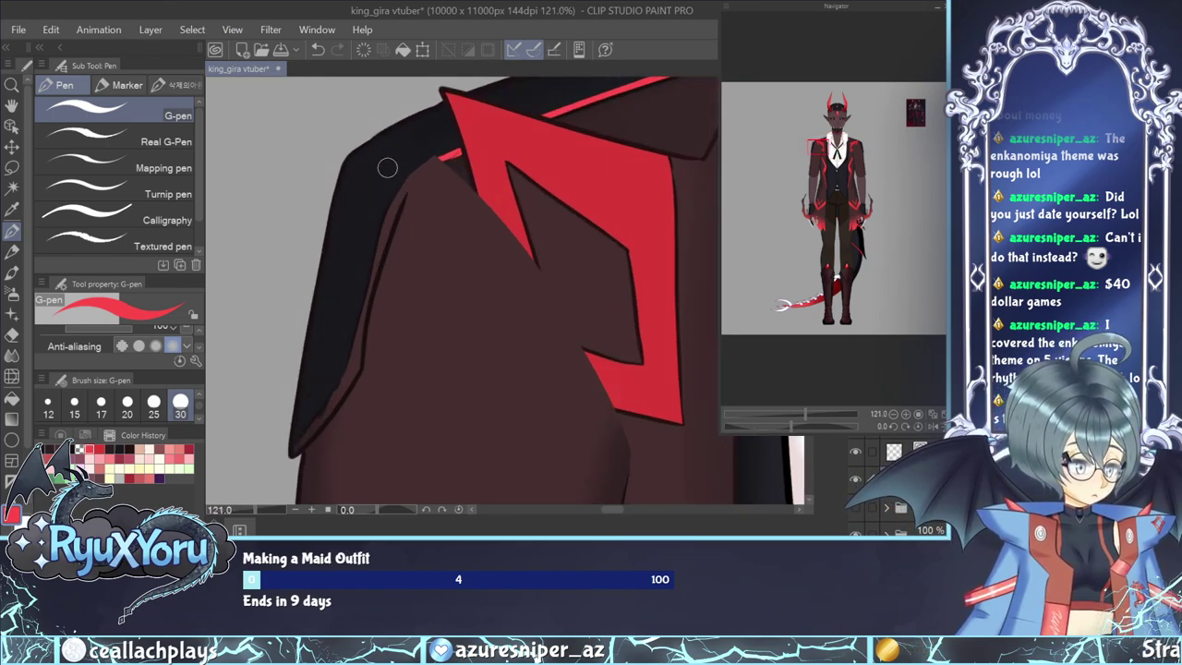
{"action": "left_click", "coordinate": [153, 403]}
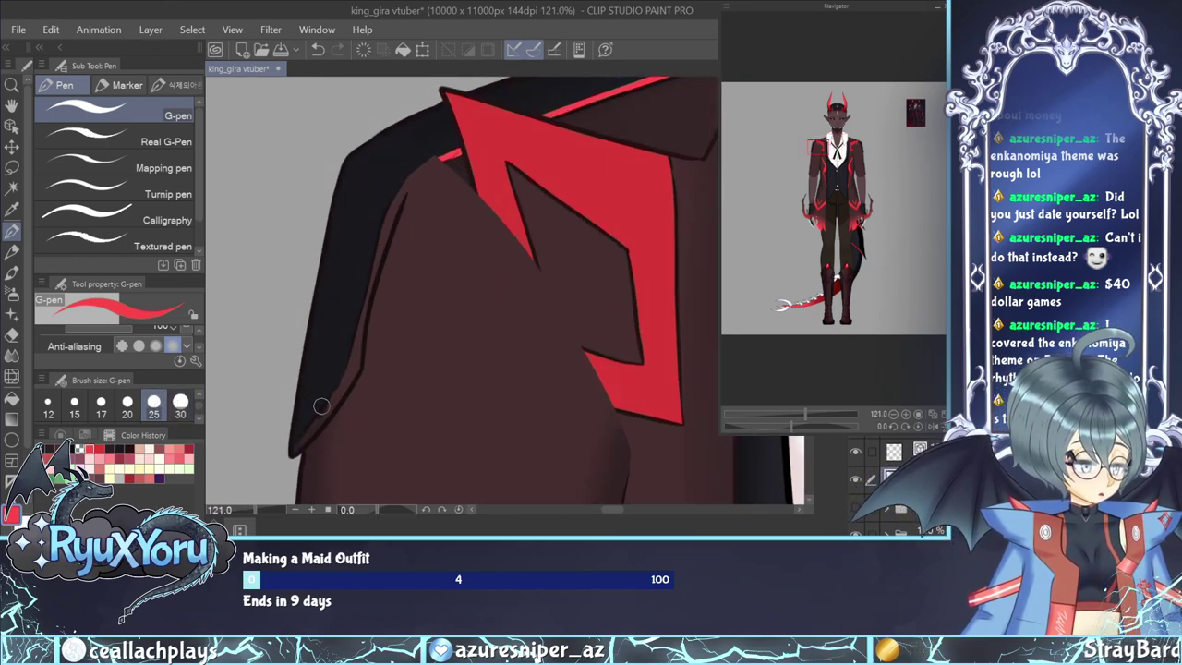
{"action": "left_click", "coordinate": [75, 402]}
{"action": "mouse_move", "coordinate": [291, 451]}
{"action": "left_mouse_down"}
{"action": "mouse_move", "coordinate": [354, 371]}
{"action": "mouse_move", "coordinate": [364, 315]}
{"action": "left_mouse_up"}
{"action": "mouse_move", "coordinate": [353, 371]}
{"action": "left_mouse_down"}
{"action": "mouse_move", "coordinate": [360, 336]}
{"action": "mouse_move", "coordinate": [346, 383]}
{"action": "mouse_move", "coordinate": [368, 290]}
{"action": "left_mouse_up"}
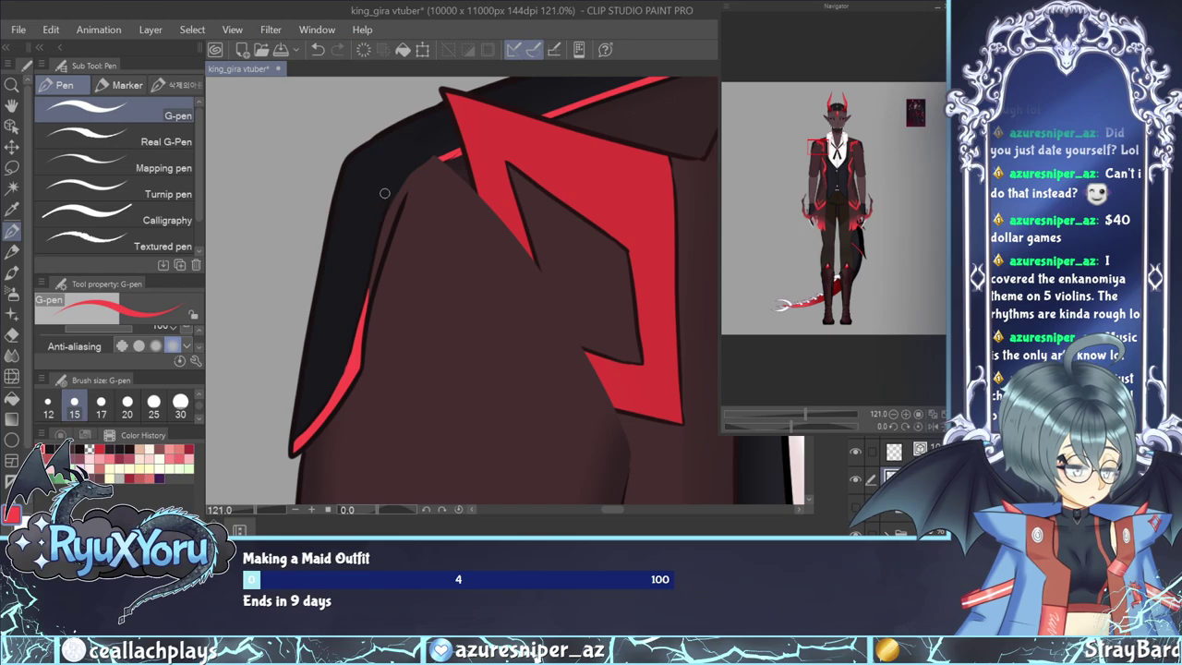
Undo the last trim stroke and continue the red trim up the flap's edge to the jacket's red shoulder line.
{"action": "key", "text": "ctrl+z"}
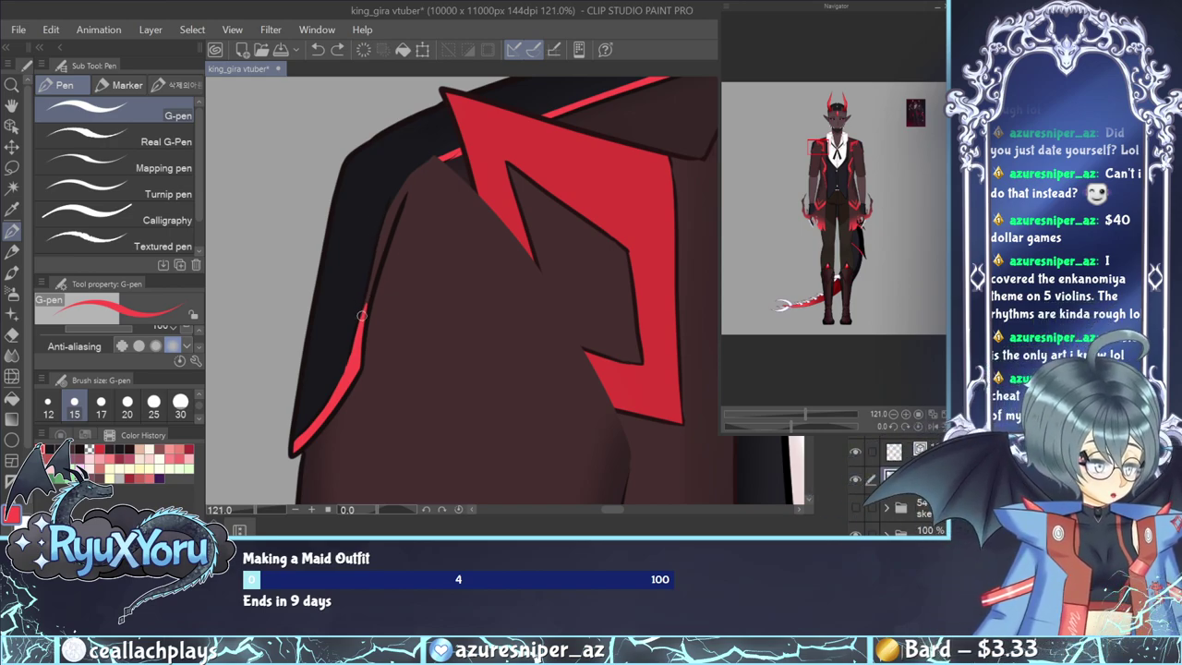
{"action": "left_click_drag", "start_coordinate": [362, 316], "coordinate": [383, 233]}
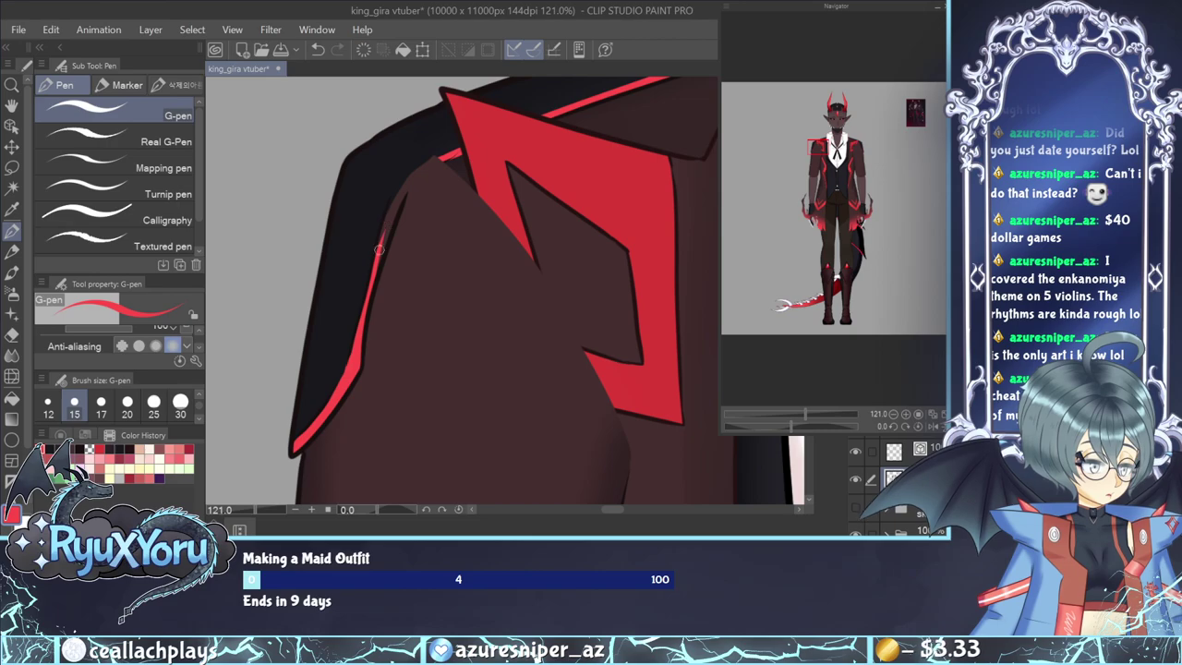
{"action": "left_click_drag", "start_coordinate": [369, 290], "coordinate": [396, 211]}
{"action": "mouse_move", "coordinate": [382, 255]}
{"action": "left_mouse_down"}
{"action": "mouse_move", "coordinate": [399, 189]}
{"action": "mouse_move", "coordinate": [392, 207]}
{"action": "mouse_move", "coordinate": [428, 164]}
{"action": "mouse_move", "coordinate": [397, 191]}
{"action": "mouse_move", "coordinate": [432, 160]}
{"action": "left_mouse_up"}
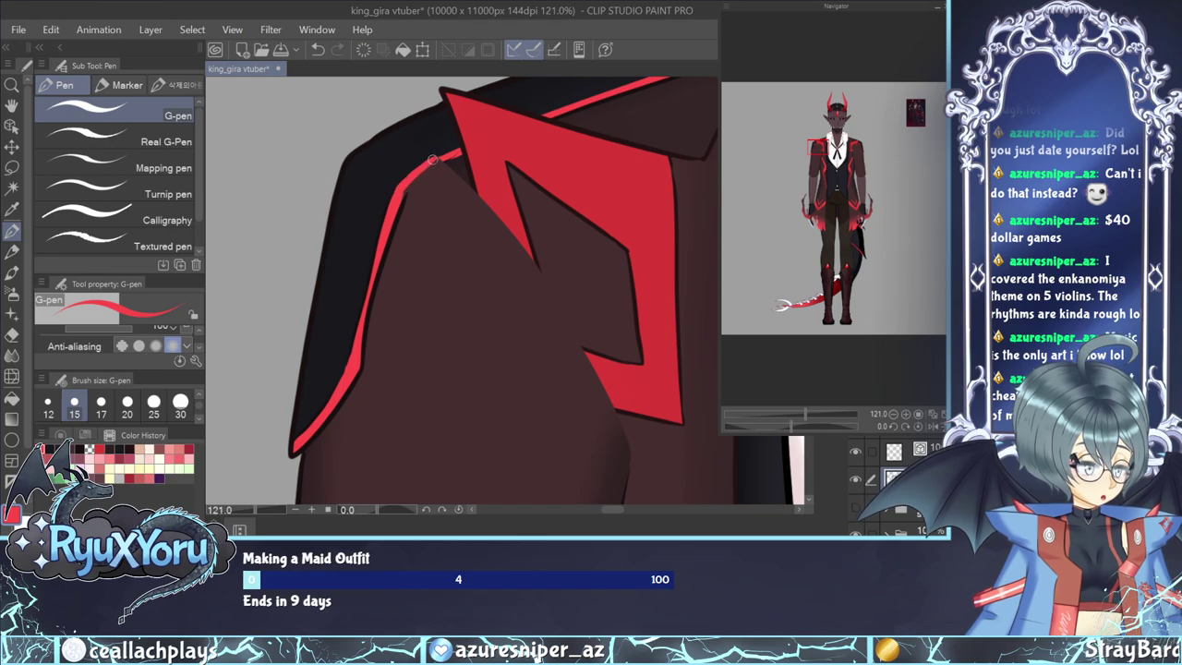
{"action": "left_click_drag", "start_coordinate": [402, 197], "coordinate": [436, 161]}
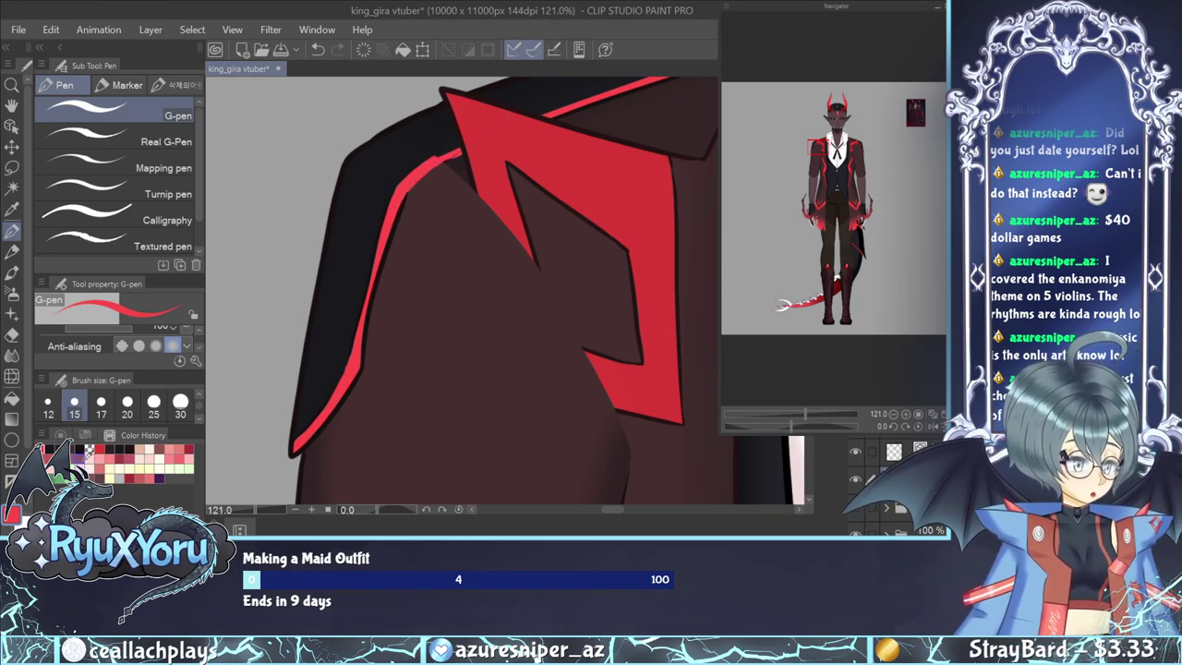
Clean up the red trim's upper edge at the shoulder with near-black, and check the whole outfit.
{"action": "left_click", "coordinate": [85, 455]}
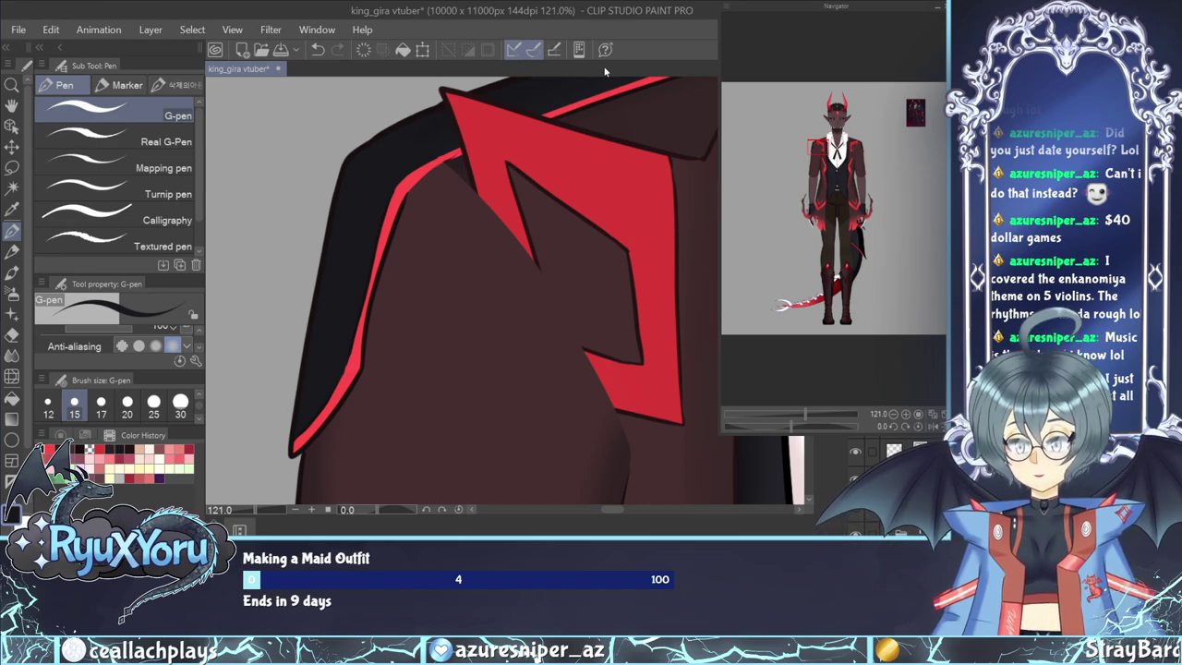
{"action": "scroll", "coordinate": [447, 197], "scroll_direction": "down", "scroll_amount": 1}
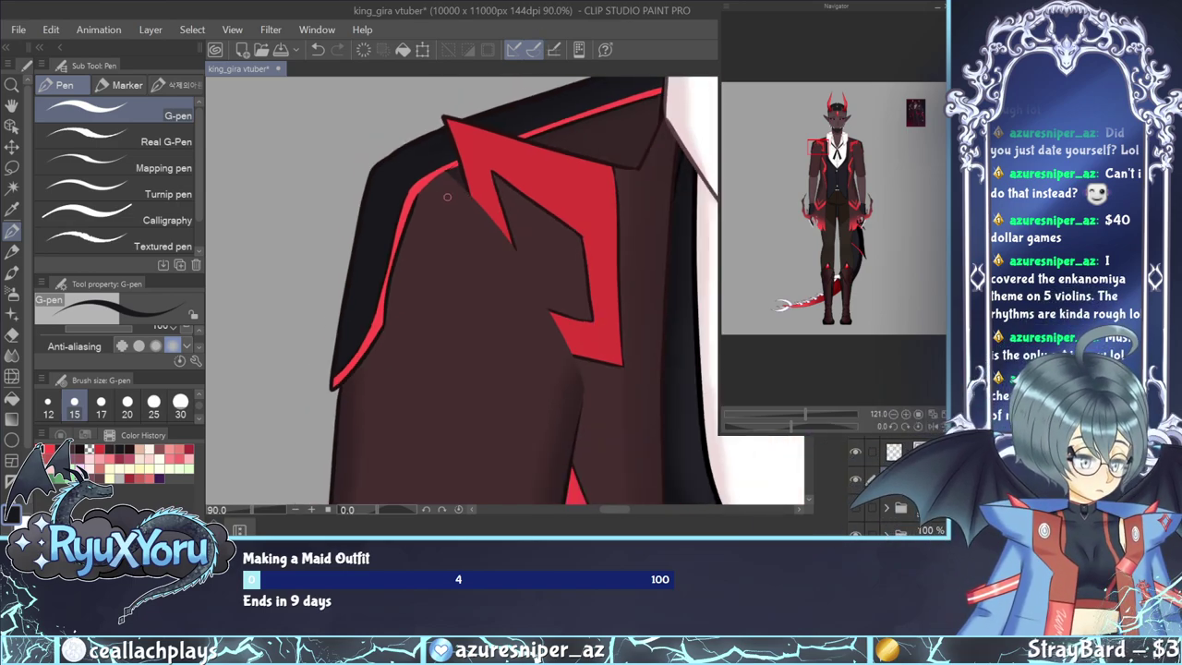
{"action": "scroll", "coordinate": [447, 197], "scroll_direction": "down", "scroll_amount": 6}
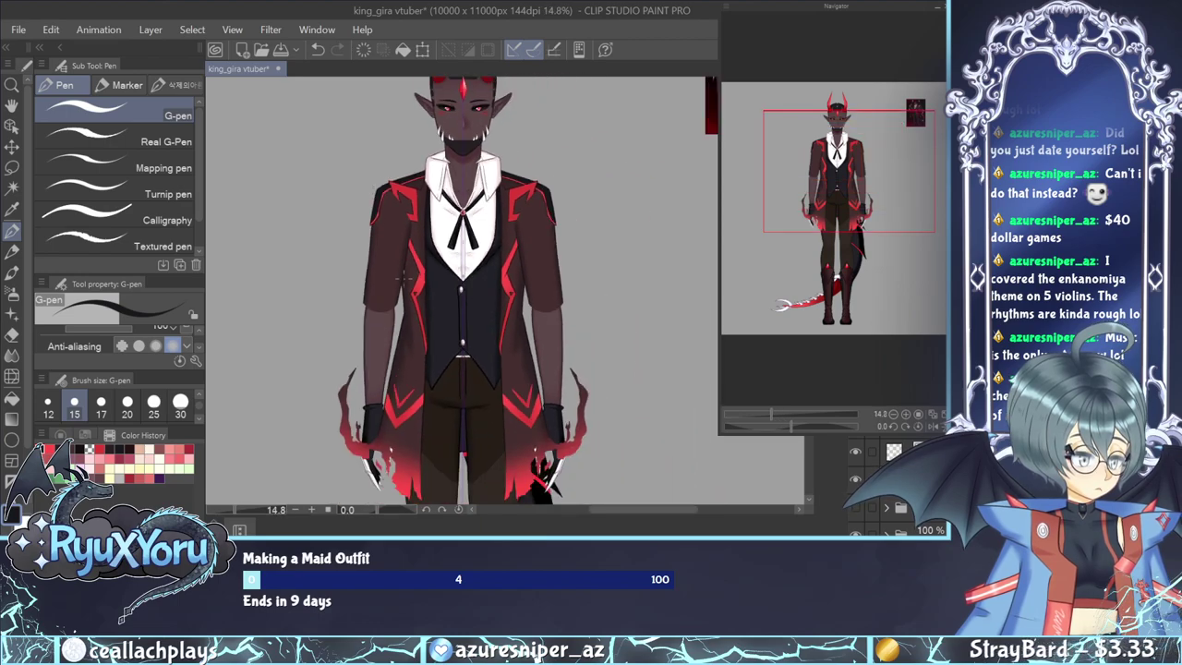
Switch the red gradient on the coat tails and hands off and on again to compare both looks.
{"action": "scroll", "coordinate": [365, 292], "scroll_direction": "down", "scroll_amount": 1}
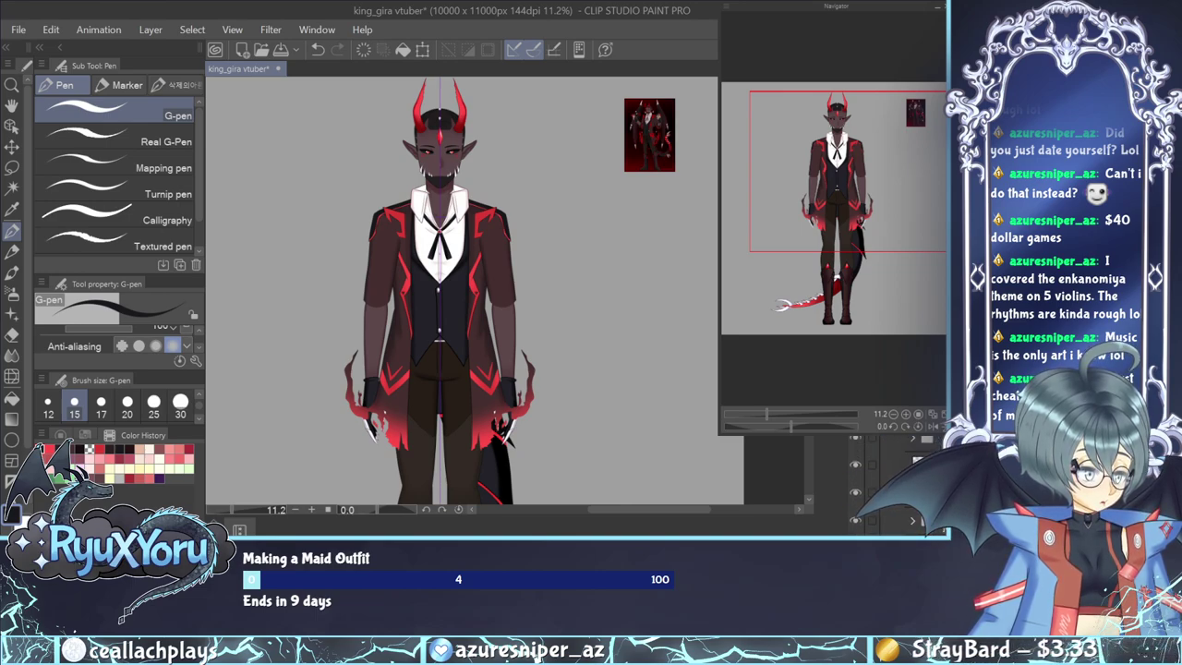
{"action": "key", "text": "ctrl+z"}
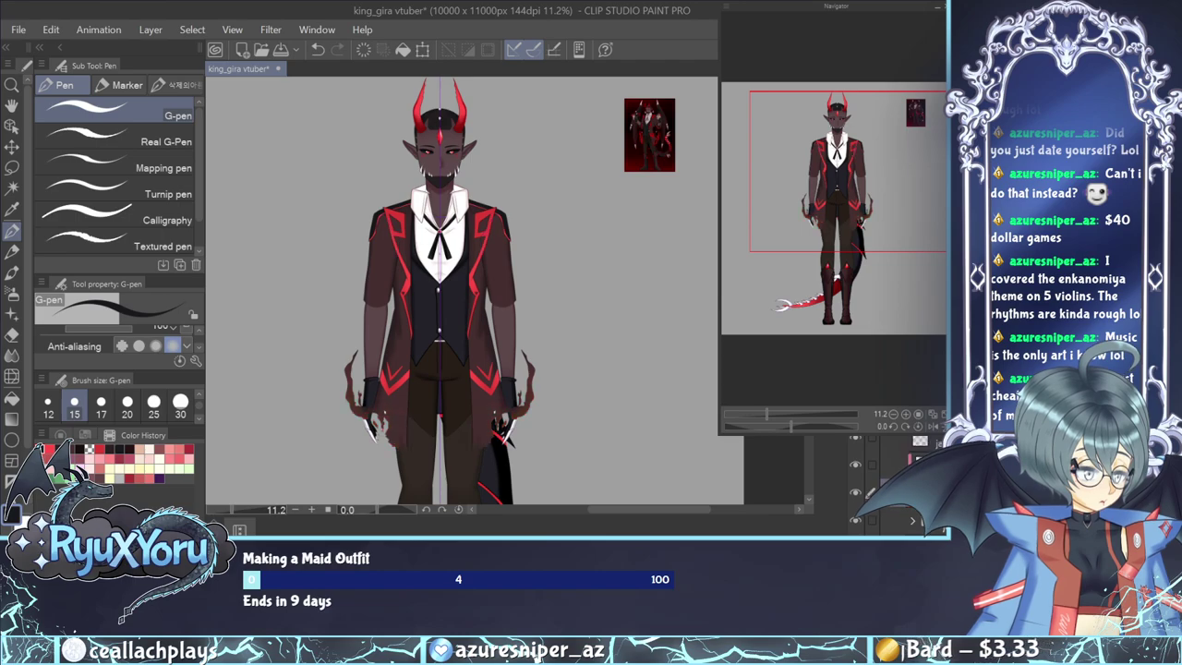
{"action": "scroll", "coordinate": [877, 480], "scroll_direction": "down", "scroll_amount": 1}
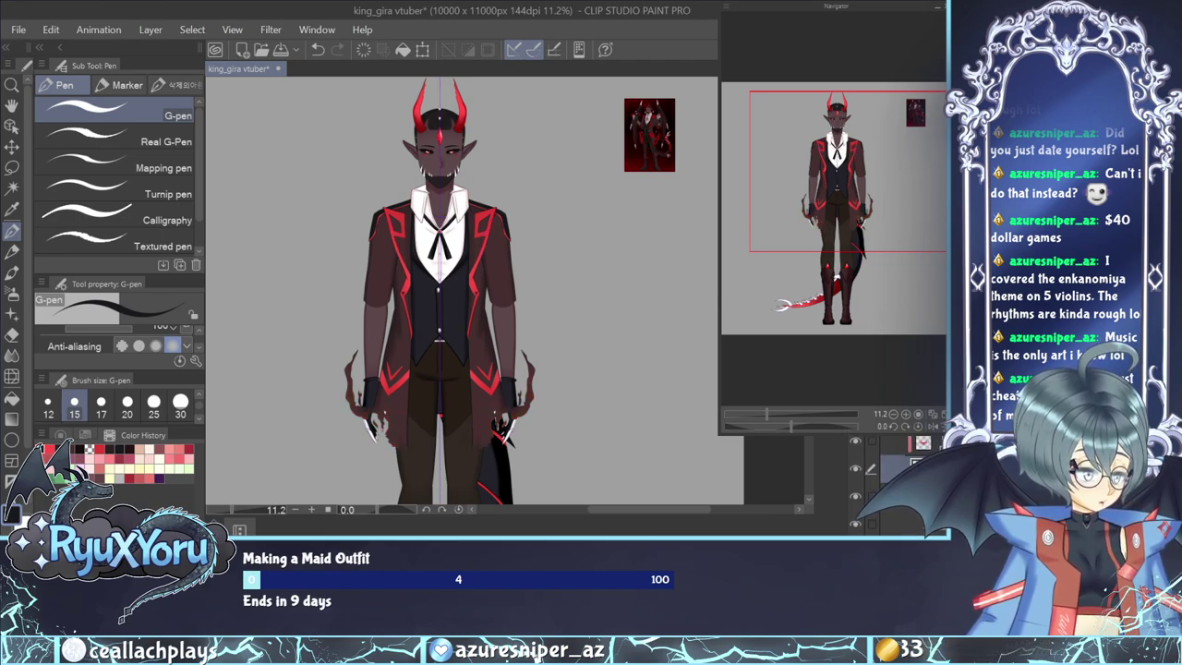
{"action": "key", "text": "ctrl+z"}
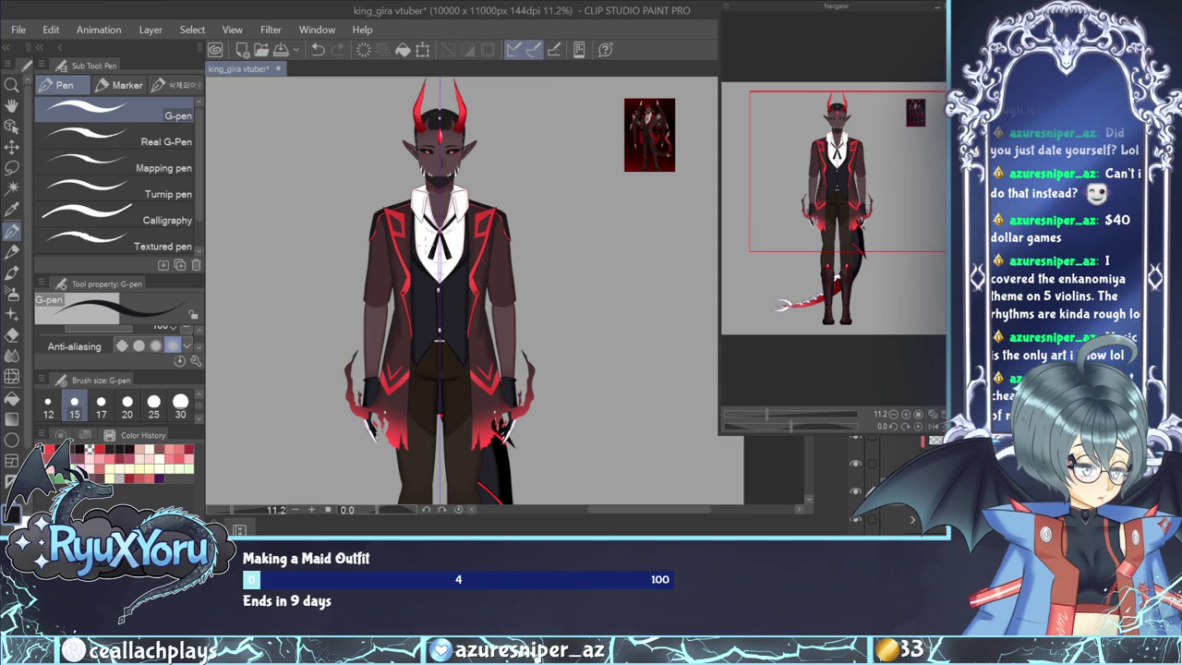
Try Soft airbrush shading on the jacket with a colour sampled from the sleeve, and undo the strokes.
{"action": "scroll", "coordinate": [424, 243], "scroll_direction": "up", "scroll_amount": 4}
{"action": "scroll", "coordinate": [427, 234], "scroll_direction": "down", "scroll_amount": 3}
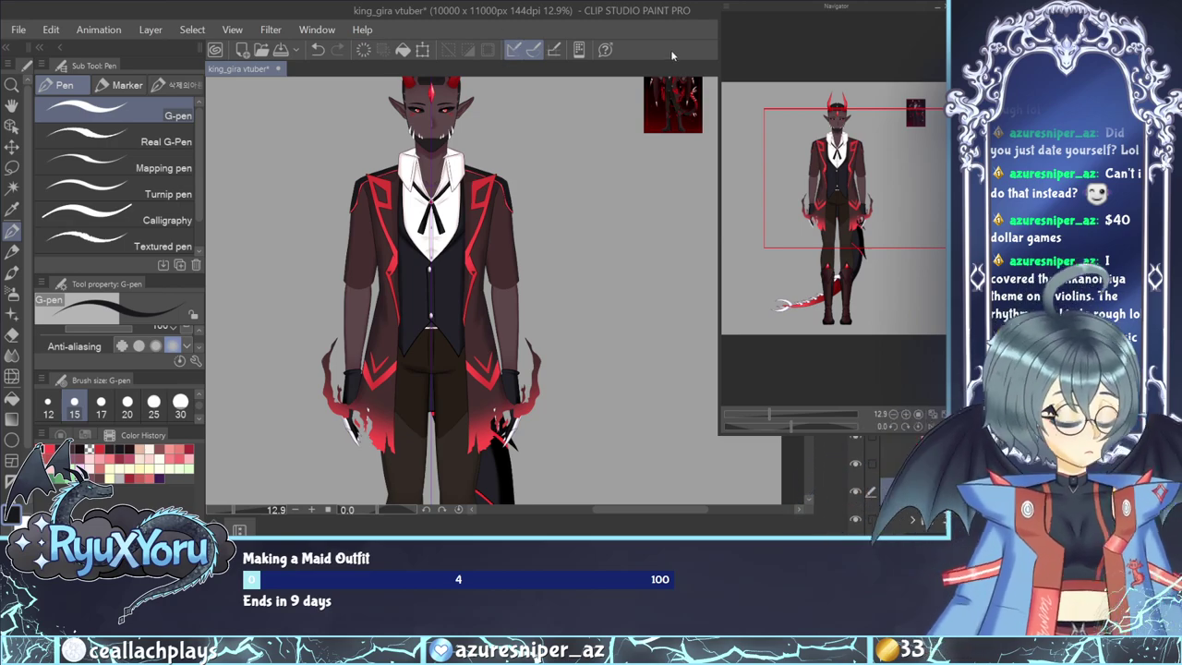
{"action": "scroll", "coordinate": [391, 215], "scroll_direction": "up", "scroll_amount": 4}
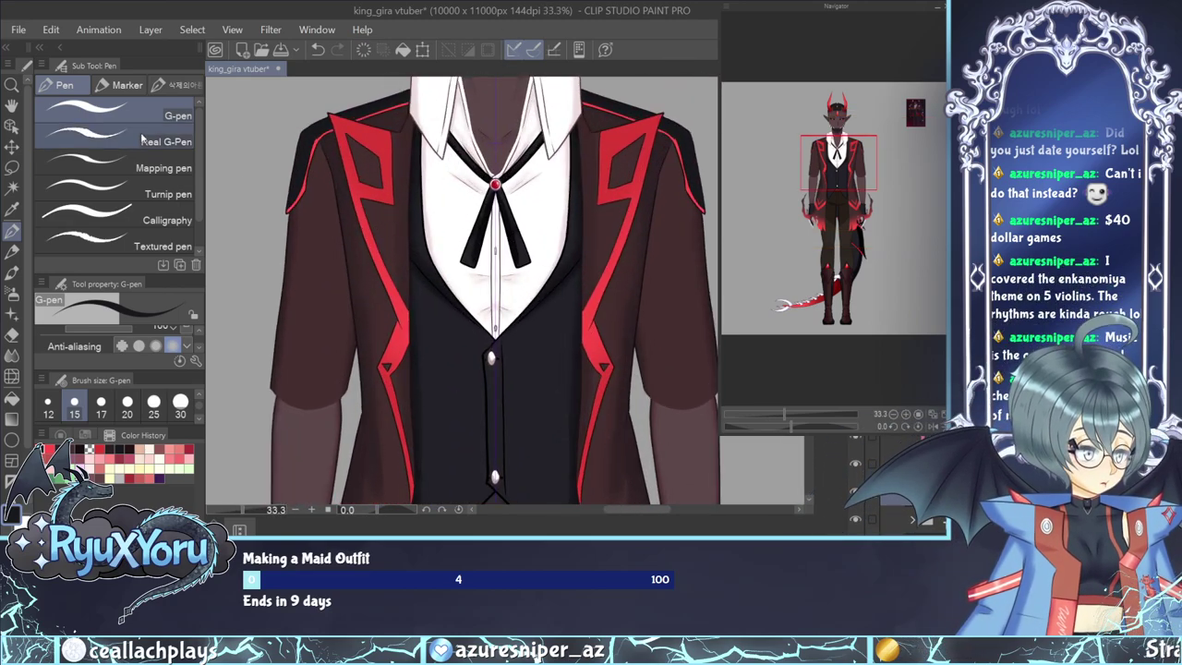
{"action": "left_click", "coordinate": [12, 209]}
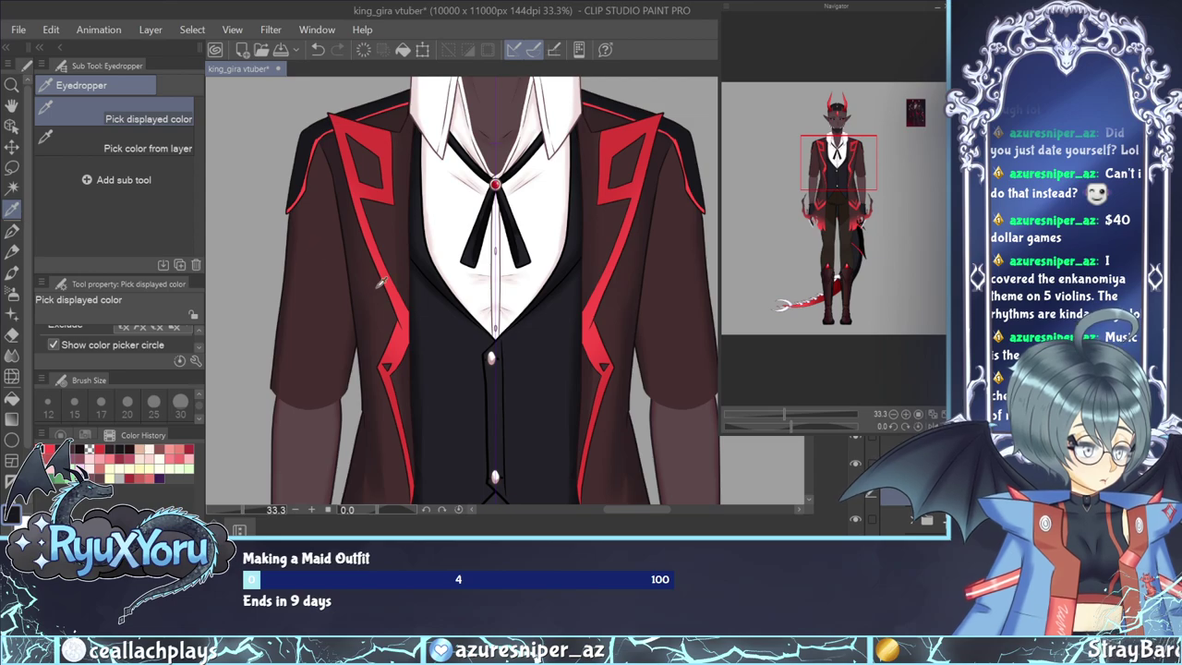
{"action": "scroll", "coordinate": [323, 232], "scroll_direction": "down", "scroll_amount": 1}
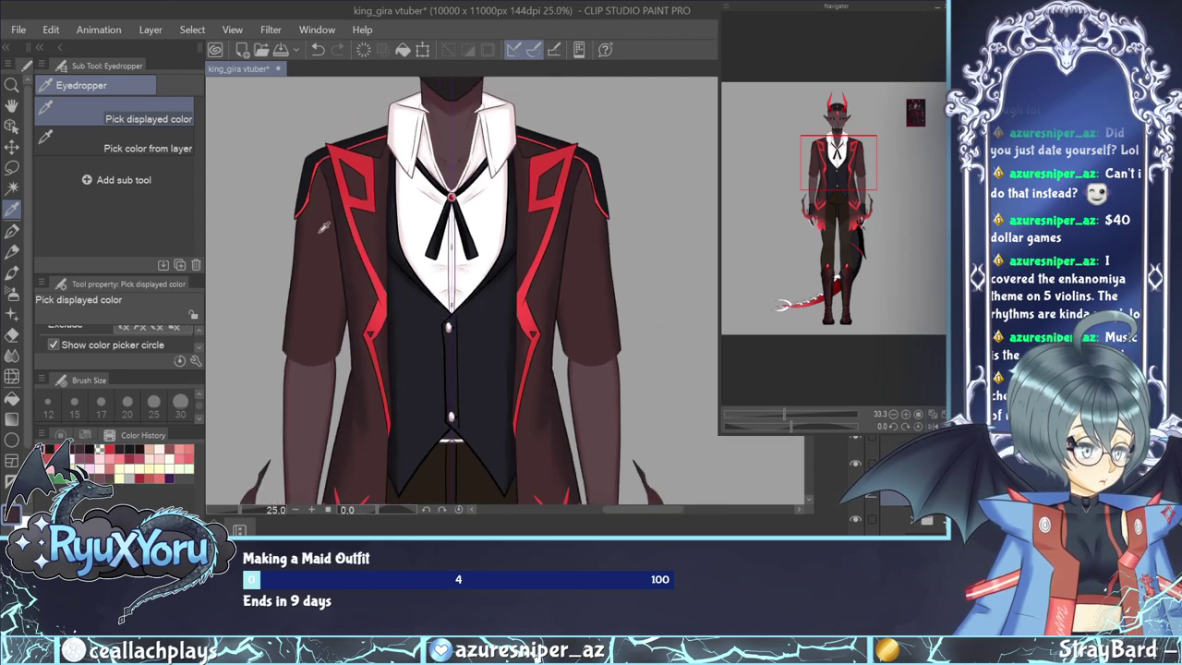
{"action": "left_click", "coordinate": [13, 293]}
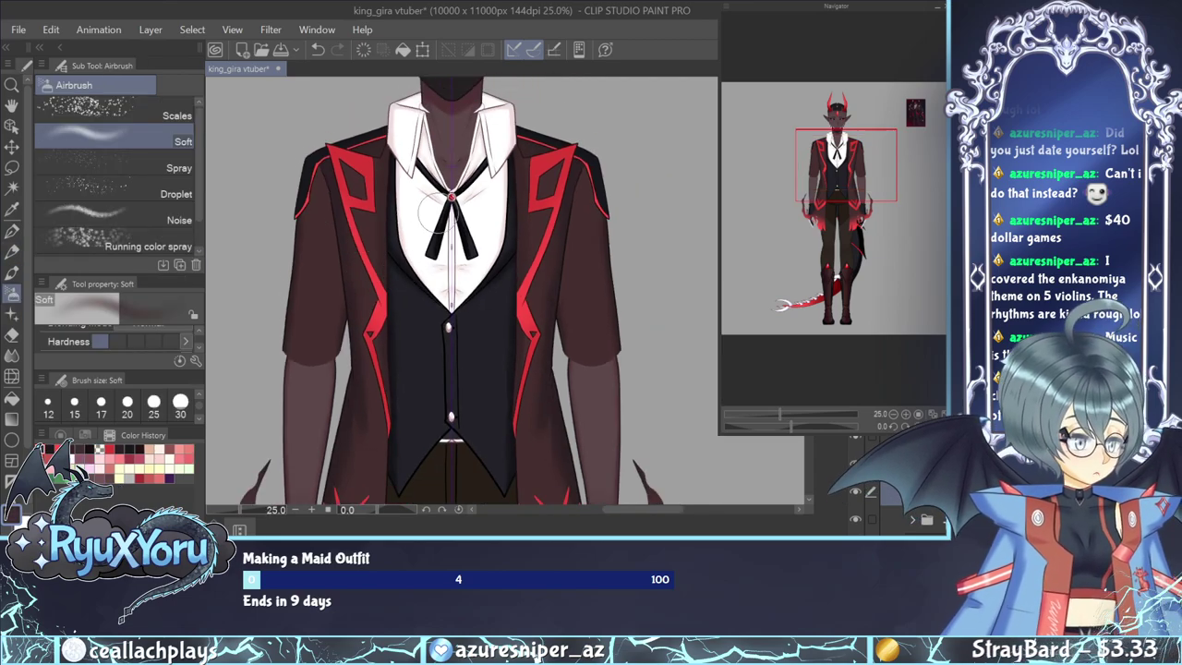
{"action": "key", "text": "ctrl+z"}
{"action": "key", "text": "ctrl+z"}
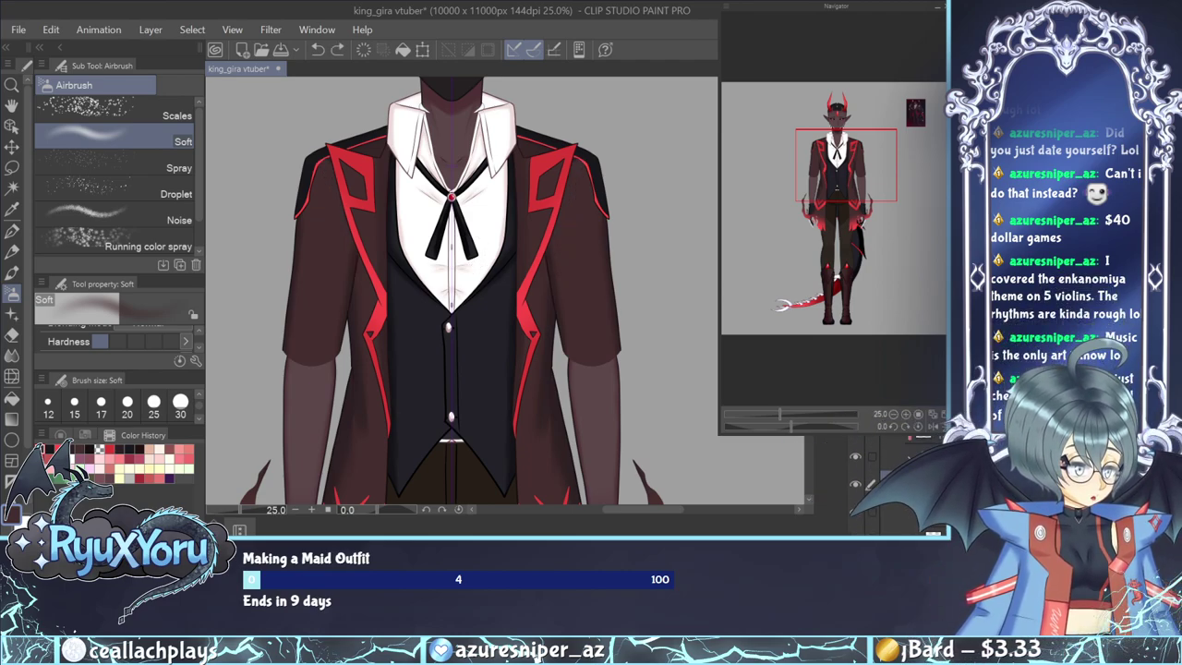
Remove the closed diamond trim from the lapels, inspect the shoulder and upper jacket, and restore the trim.
{"action": "key", "text": "ctrl+z"}
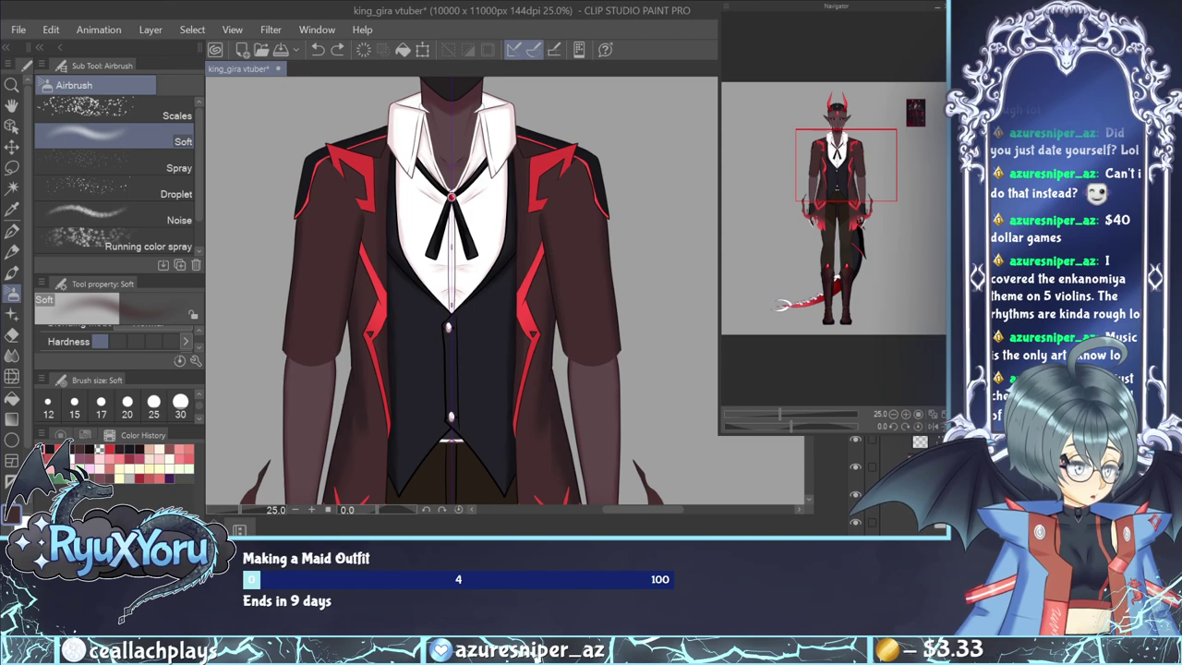
{"action": "scroll", "coordinate": [877, 484], "scroll_direction": "down", "scroll_amount": 3}
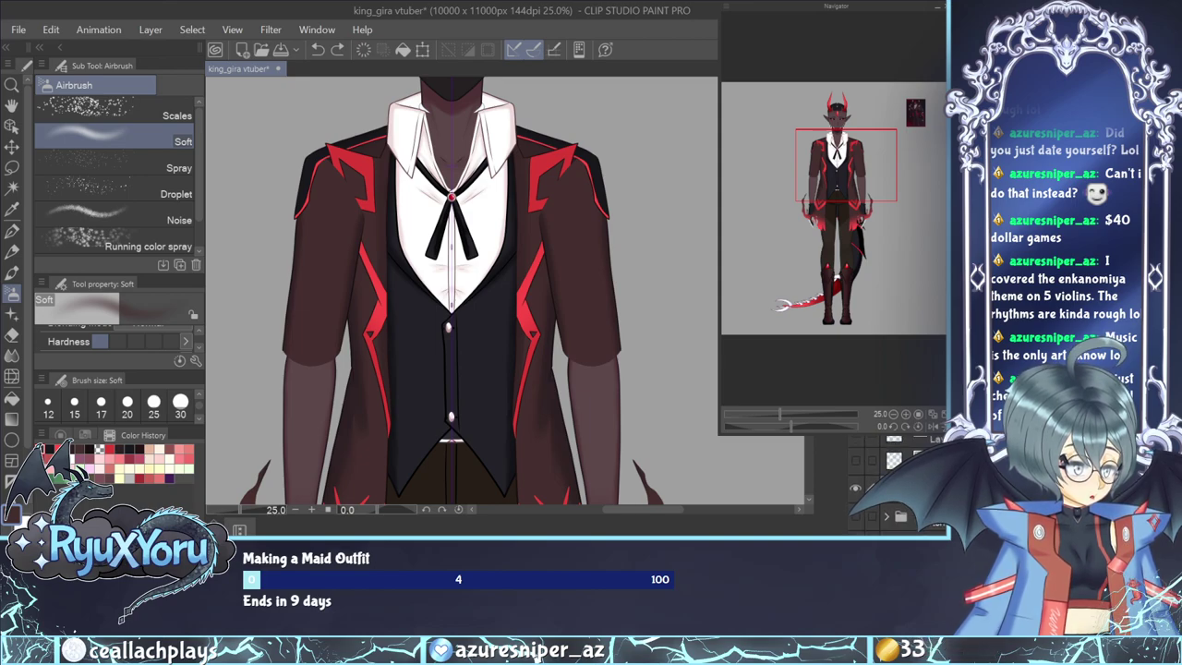
{"action": "scroll", "coordinate": [877, 485], "scroll_direction": "down", "scroll_amount": 2}
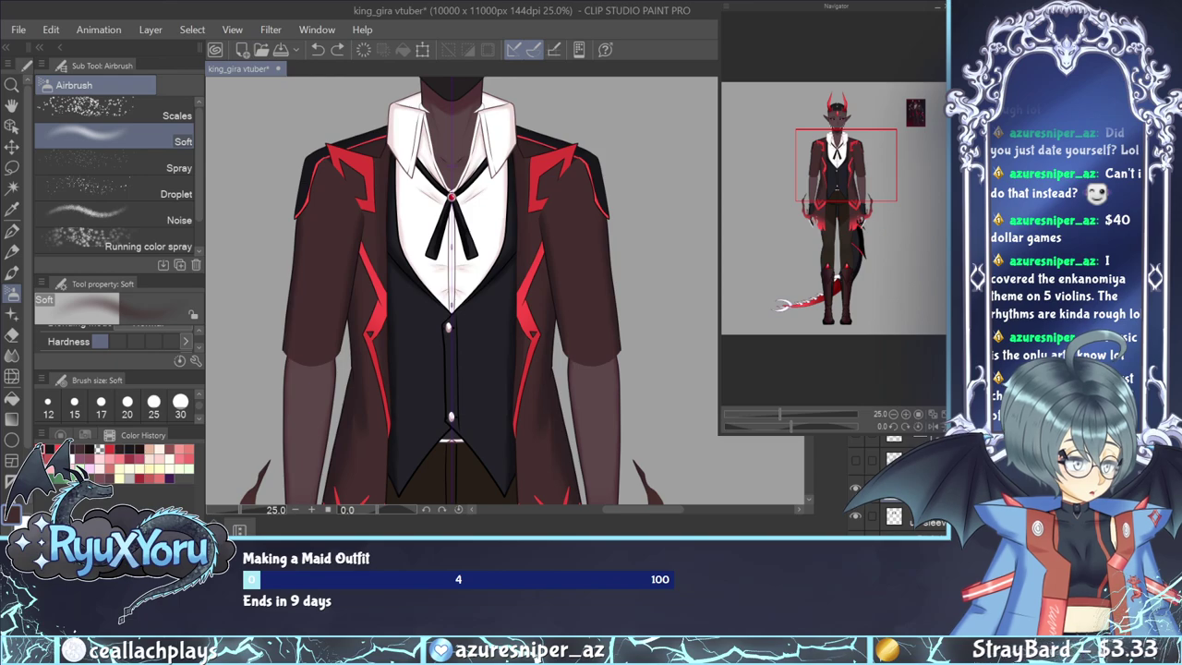
{"action": "scroll", "coordinate": [439, 114], "scroll_direction": "up", "scroll_amount": 4}
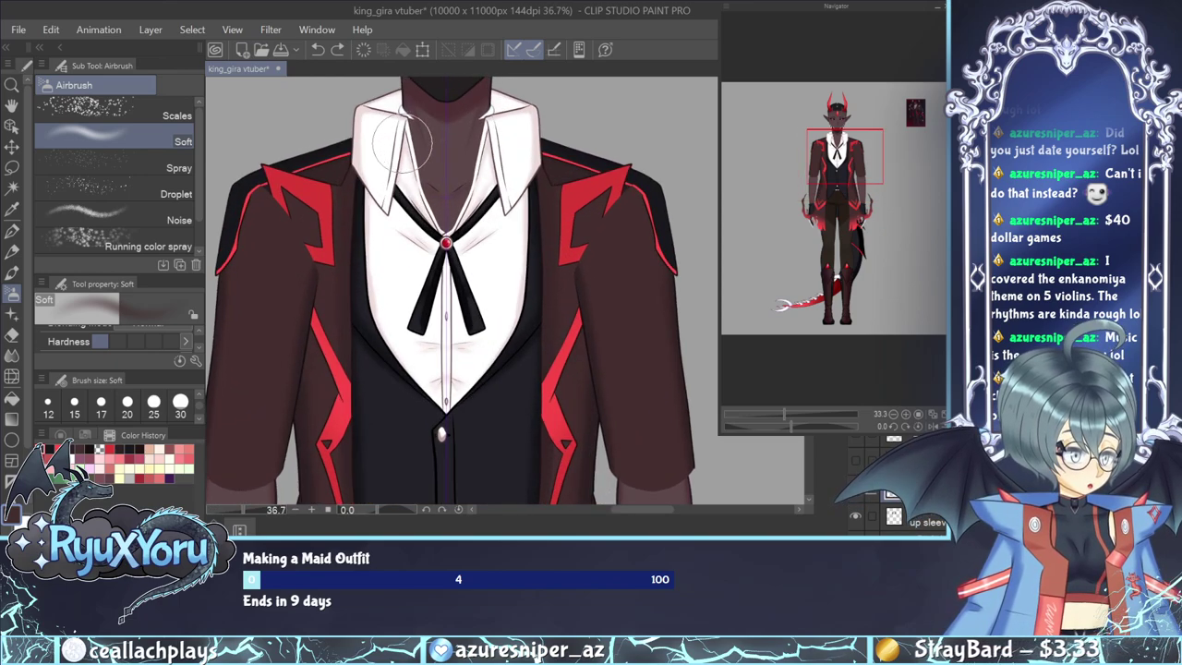
{"action": "scroll", "coordinate": [277, 162], "scroll_direction": "up", "scroll_amount": 3}
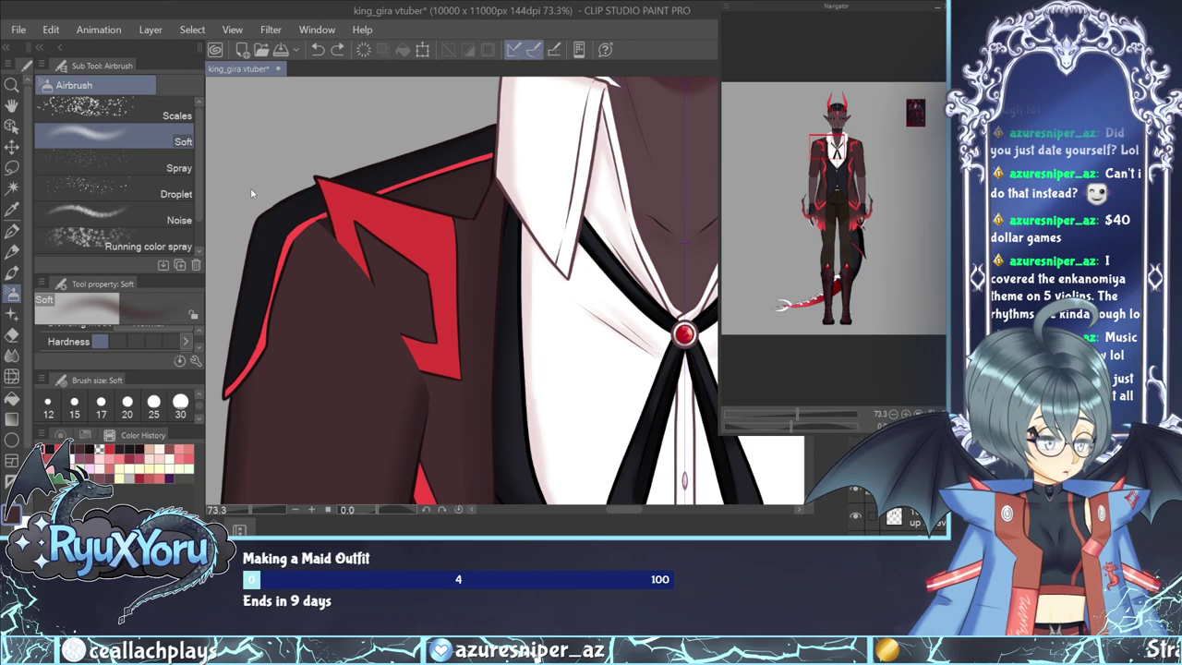
{"action": "scroll", "coordinate": [259, 185], "scroll_direction": "down", "scroll_amount": 5}
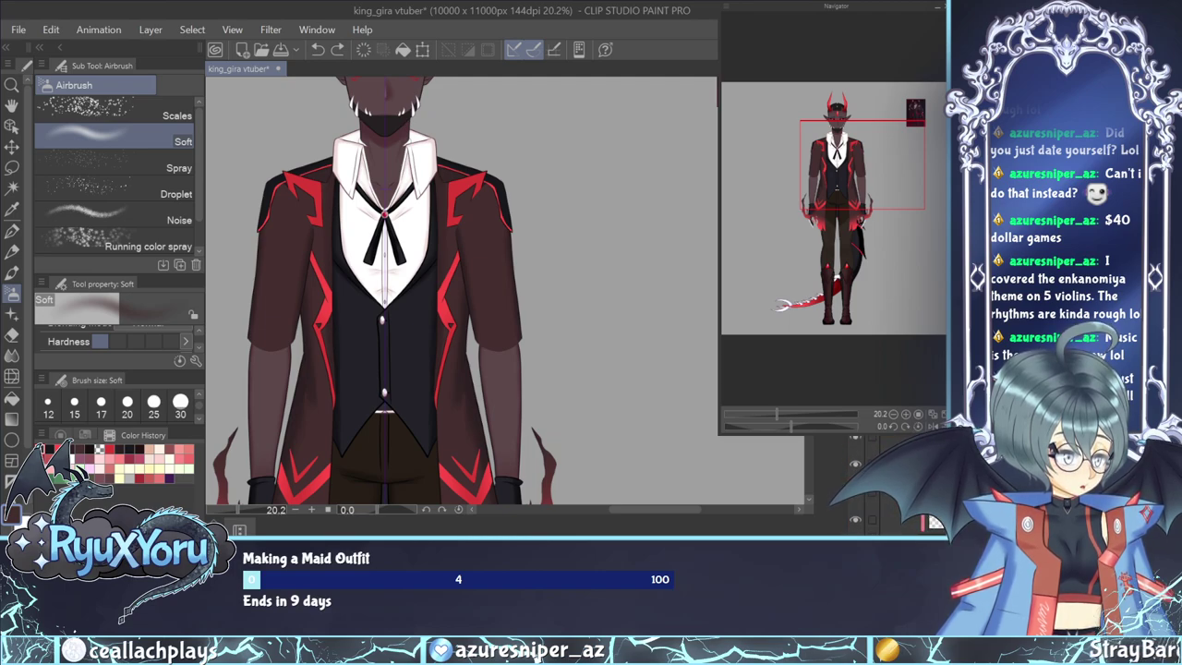
{"action": "key", "text": "ctrl+y"}
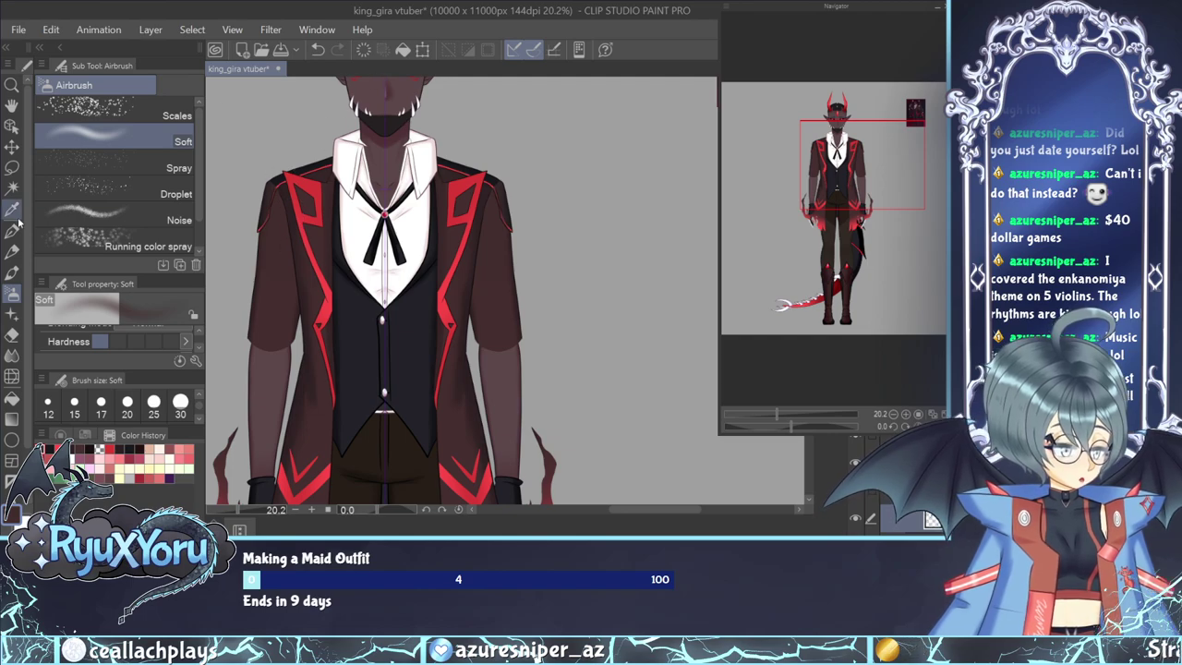
Sample a colour from the jacket's shoulder and return to the Soft airbrush for shading the jacket.
{"action": "key", "text": "i"}
{"action": "left_click", "coordinate": [288, 196]}
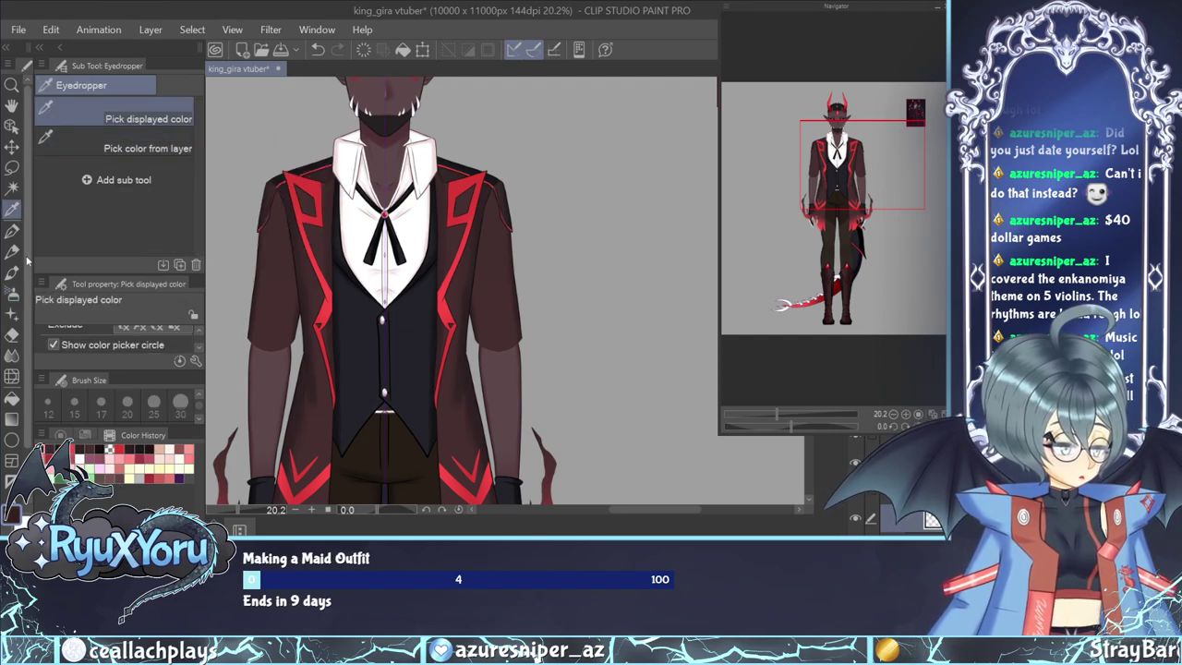
{"action": "key", "text": "b"}
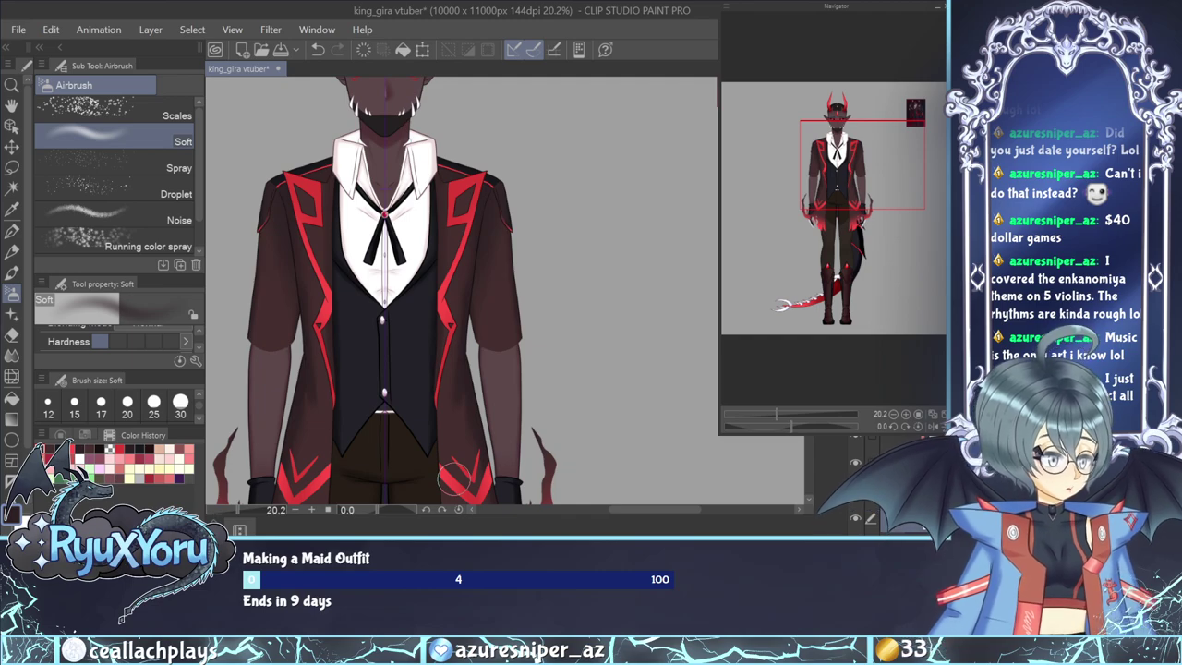
{"action": "scroll", "coordinate": [431, 416], "scroll_direction": "down", "scroll_amount": 5}
{"action": "scroll", "coordinate": [397, 337], "scroll_direction": "up", "scroll_amount": 7}
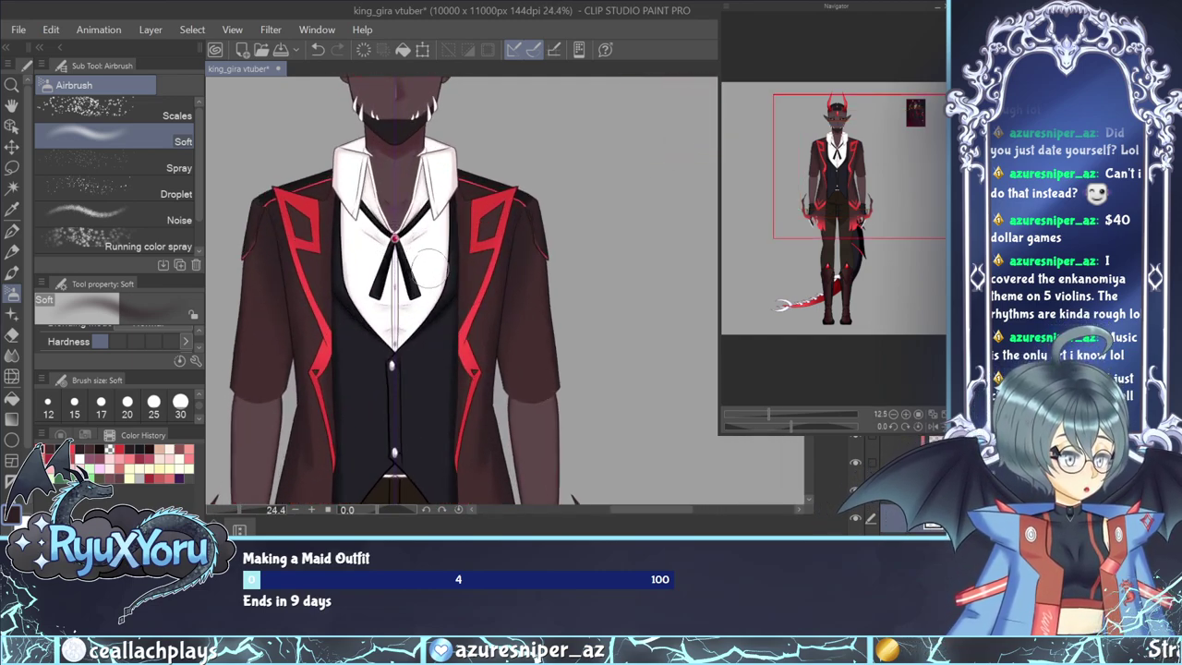
{"action": "scroll", "coordinate": [263, 263], "scroll_direction": "up", "scroll_amount": 3}
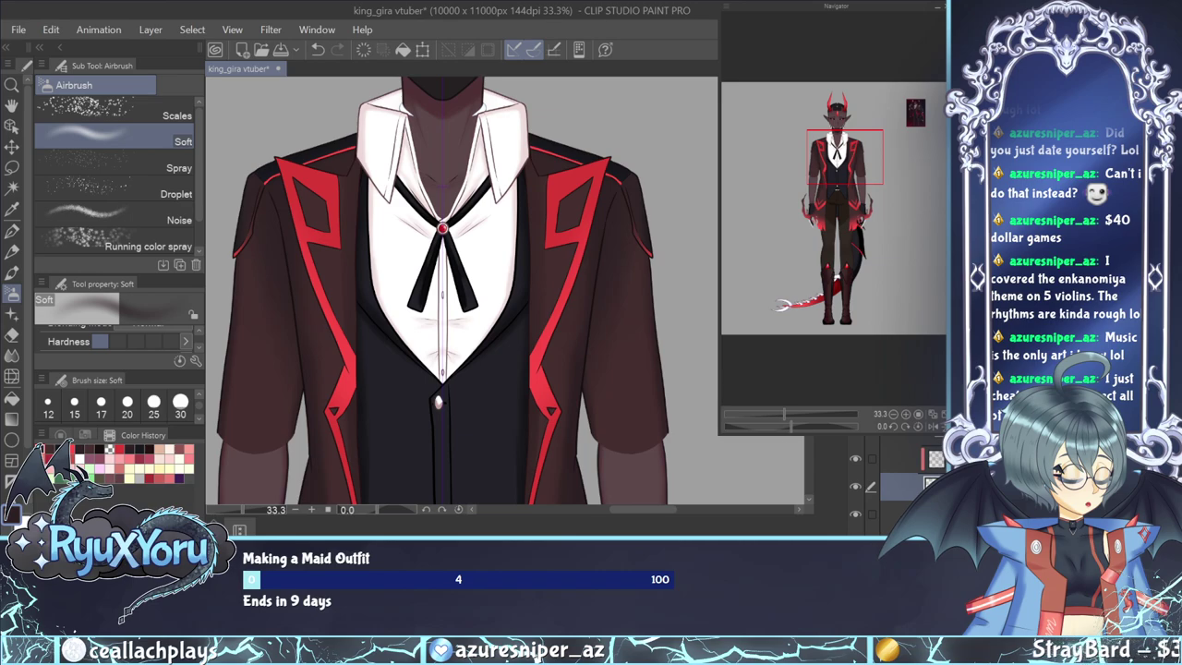
Choose the やわ肌ブラシ watercolor brush and inspect the jacket's shading and lapel trim up close and from afar.
{"action": "left_click", "coordinate": [12, 272]}
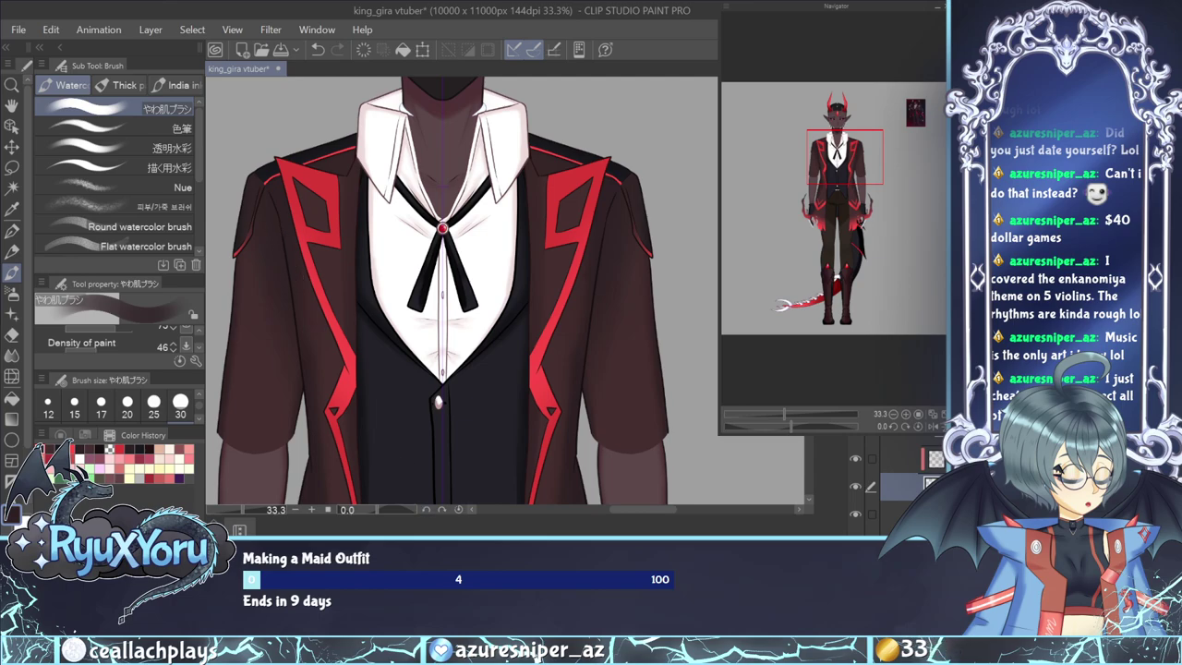
{"action": "scroll", "coordinate": [901, 480], "scroll_direction": "down", "scroll_amount": 3}
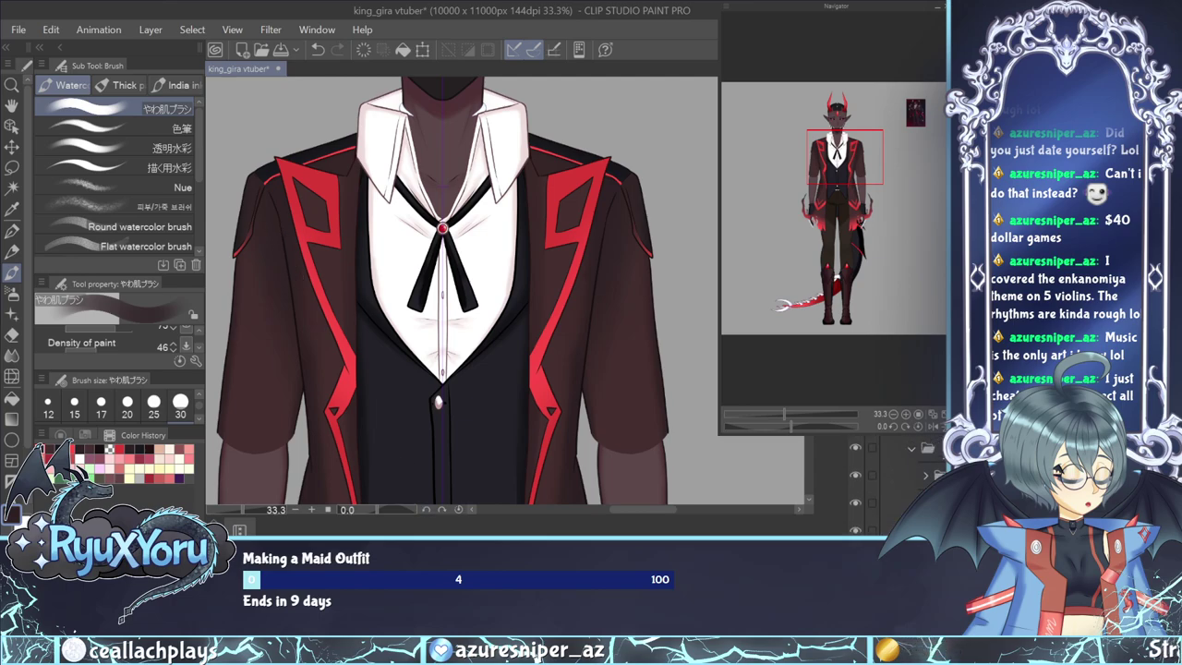
{"action": "left_click", "coordinate": [900, 502]}
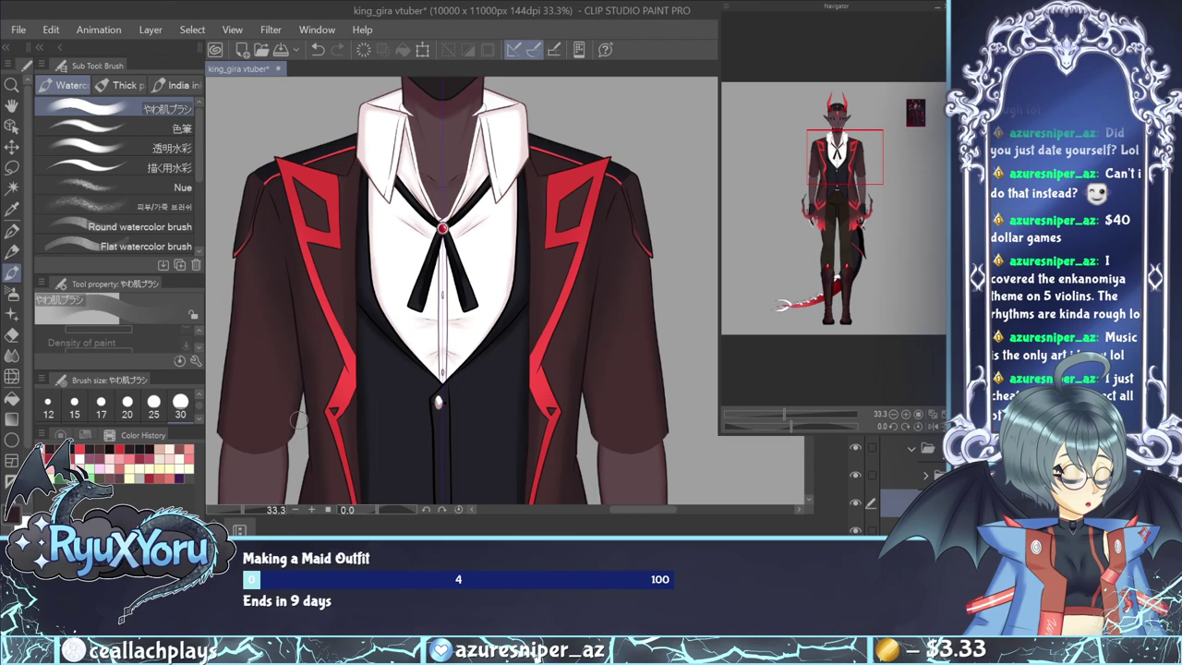
{"action": "scroll", "coordinate": [354, 265], "scroll_direction": "down", "scroll_amount": 2}
{"action": "scroll", "coordinate": [391, 197], "scroll_direction": "down", "scroll_amount": 1}
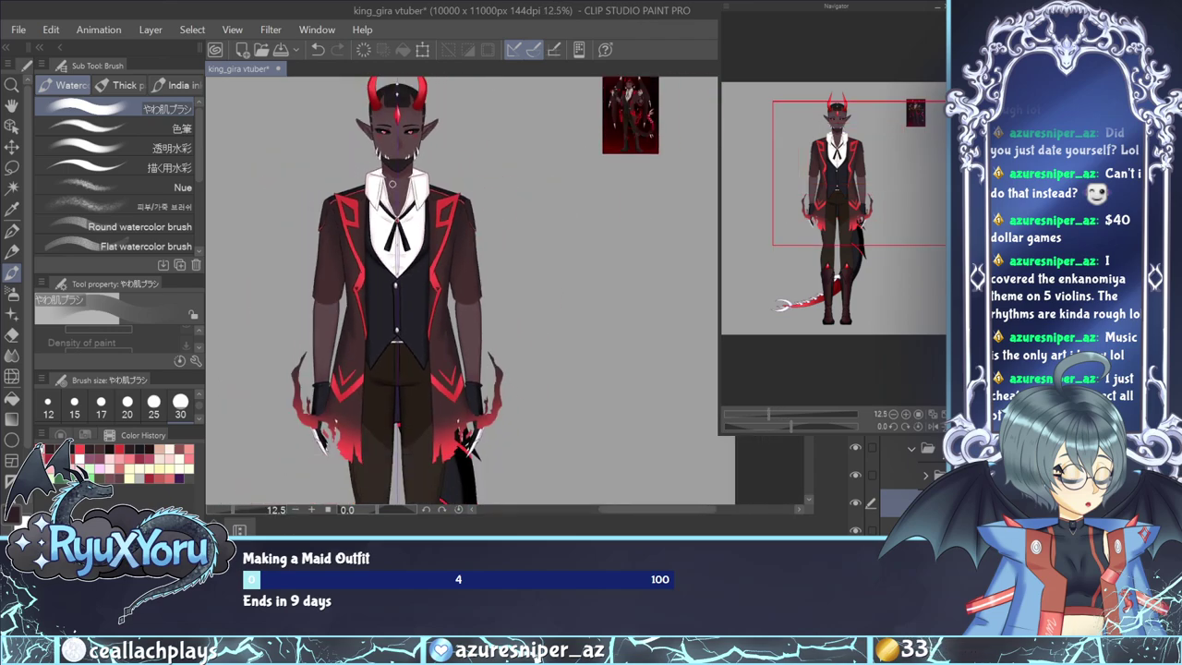
{"action": "scroll", "coordinate": [349, 220], "scroll_direction": "up", "scroll_amount": 2}
{"action": "scroll", "coordinate": [349, 221], "scroll_direction": "up", "scroll_amount": 5}
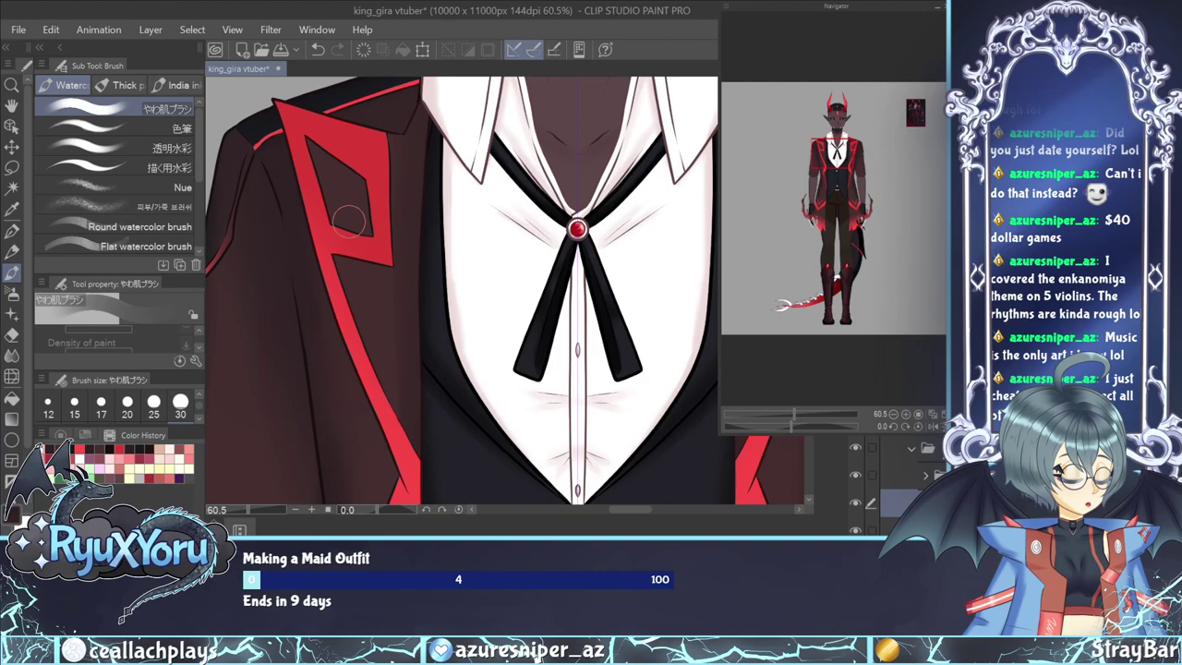
{"action": "scroll", "coordinate": [349, 221], "scroll_direction": "down", "scroll_amount": 4}
{"action": "scroll", "coordinate": [349, 220], "scroll_direction": "down", "scroll_amount": 1}
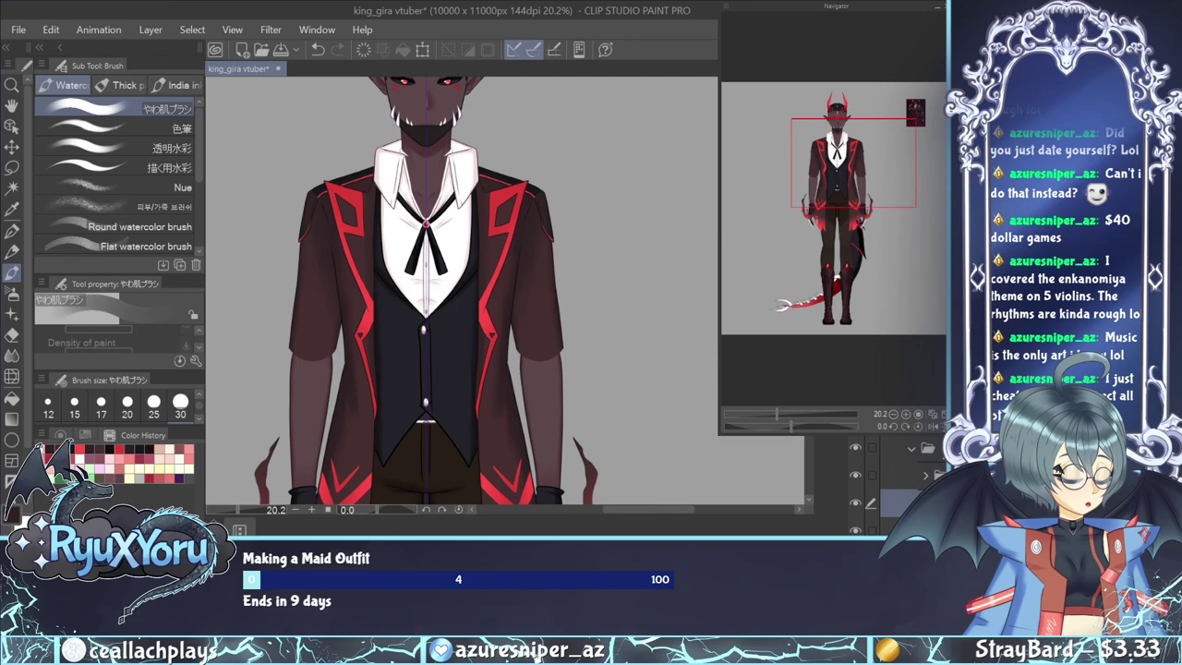
Find the jacket's shoulder layers and hide the one covering the top of the shoulder beside the lapel.
{"action": "scroll", "coordinate": [901, 476], "scroll_direction": "down", "scroll_amount": 3}
{"action": "left_click", "coordinate": [896, 502]}
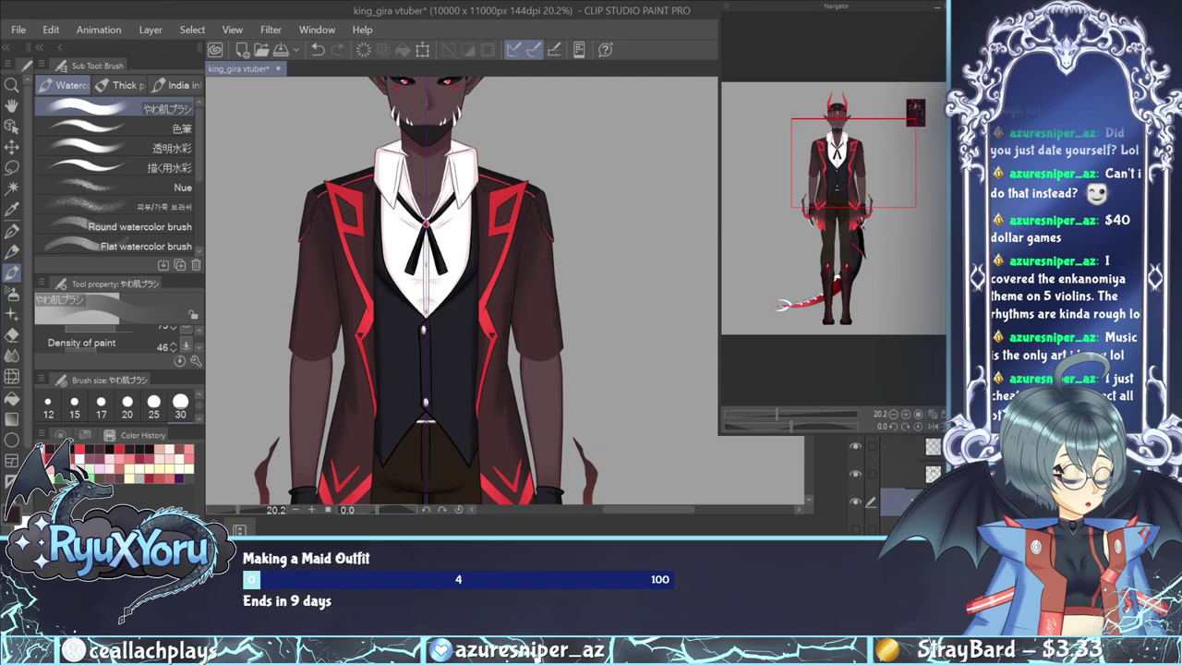
{"action": "left_click", "coordinate": [896, 474]}
{"action": "scroll", "coordinate": [311, 194], "scroll_direction": "up", "scroll_amount": 5}
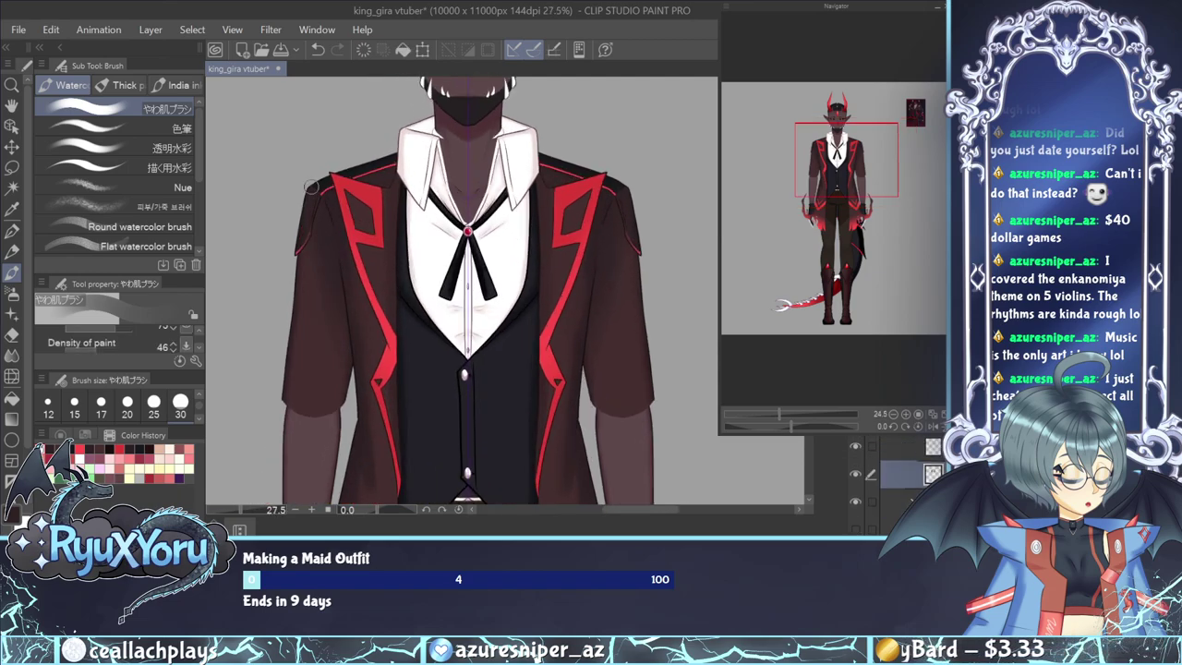
{"action": "scroll", "coordinate": [842, 453], "scroll_direction": "up", "scroll_amount": 4}
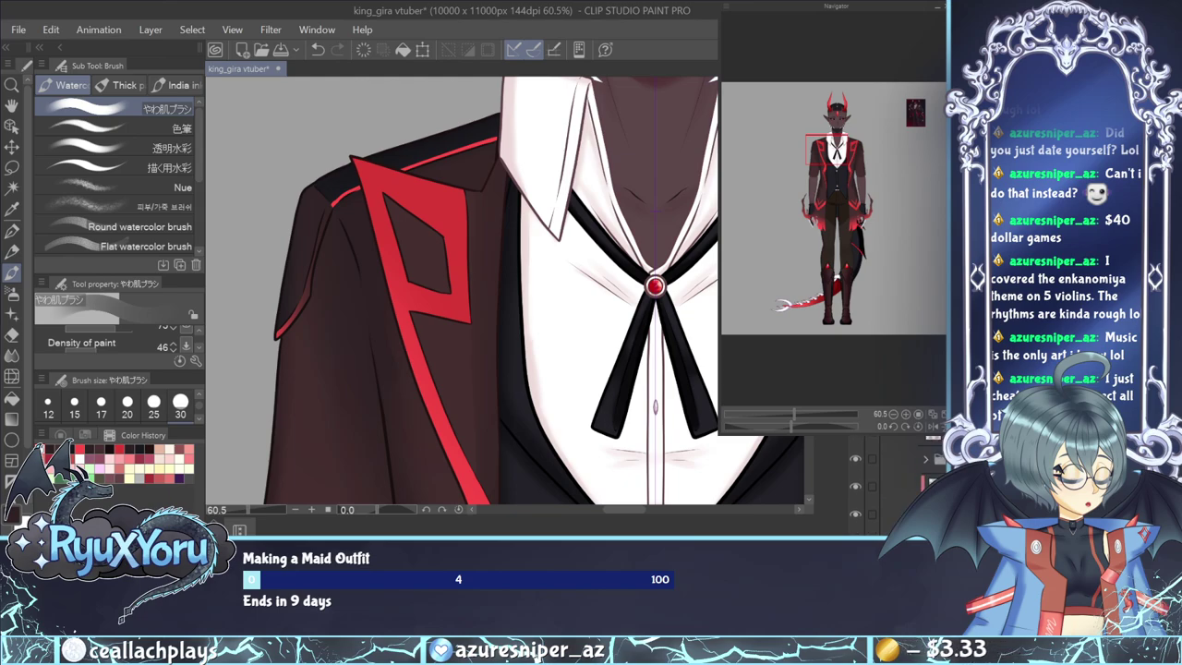
{"action": "scroll", "coordinate": [903, 493], "scroll_direction": "up", "scroll_amount": 1}
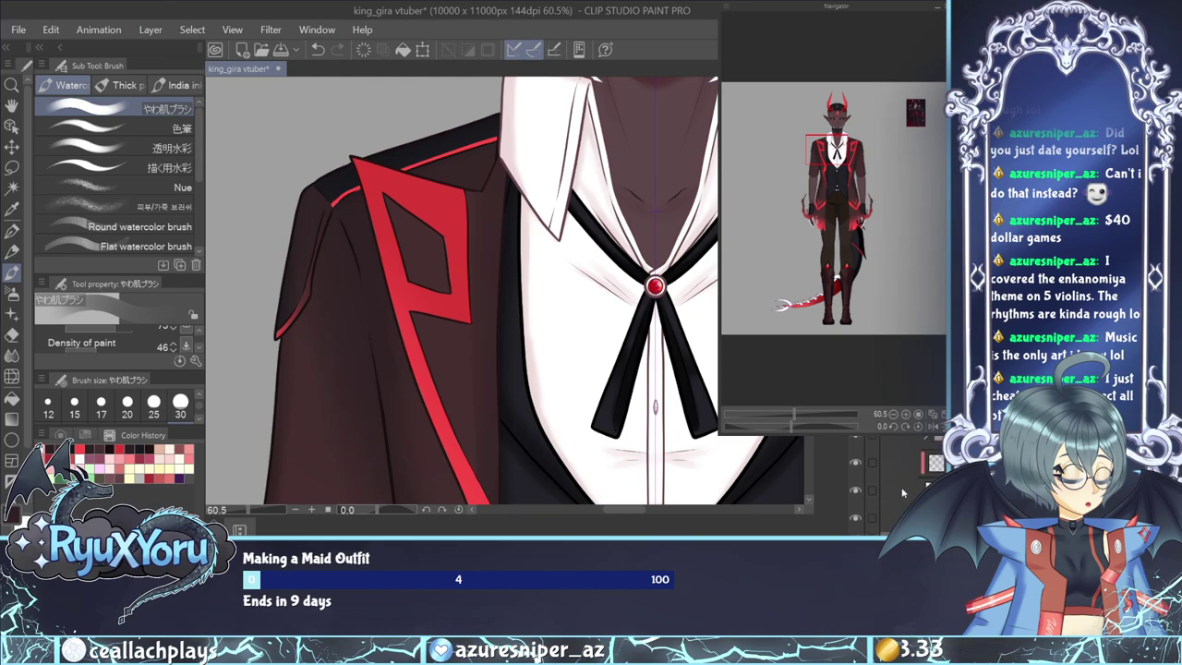
{"action": "left_click", "coordinate": [855, 492]}
{"action": "scroll", "coordinate": [267, 245], "scroll_direction": "up", "scroll_amount": 4}
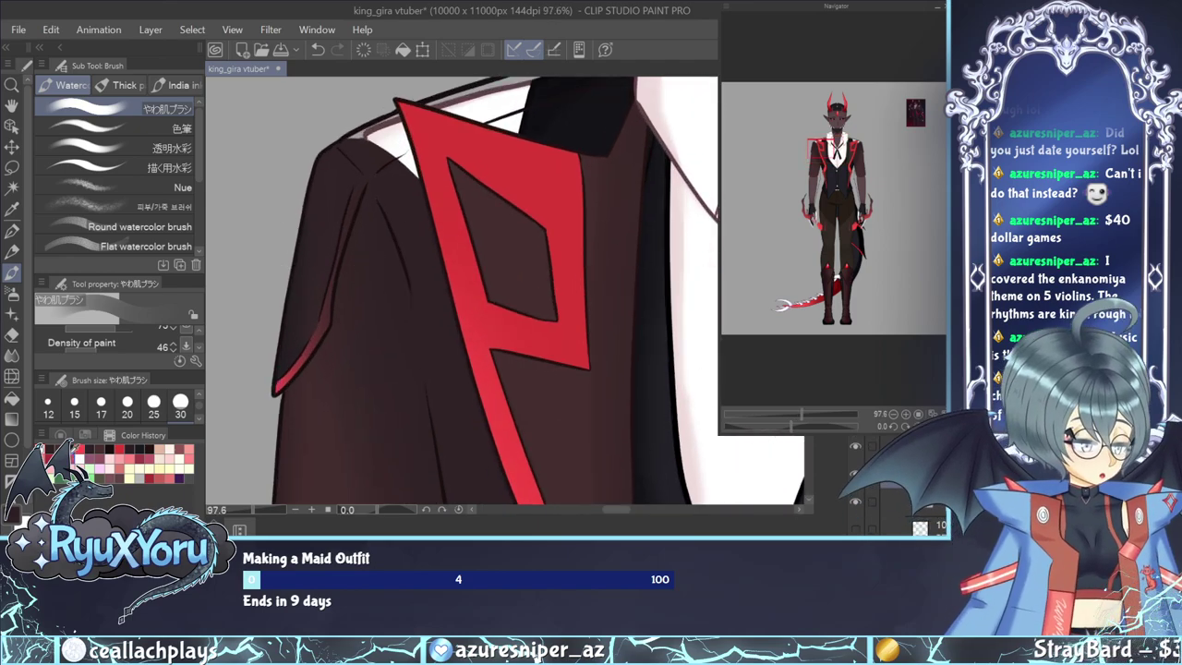
Paint the jacket's shoulder pad solid black inside its outline with the G-pen at size 30.
{"action": "left_click", "coordinate": [13, 229]}
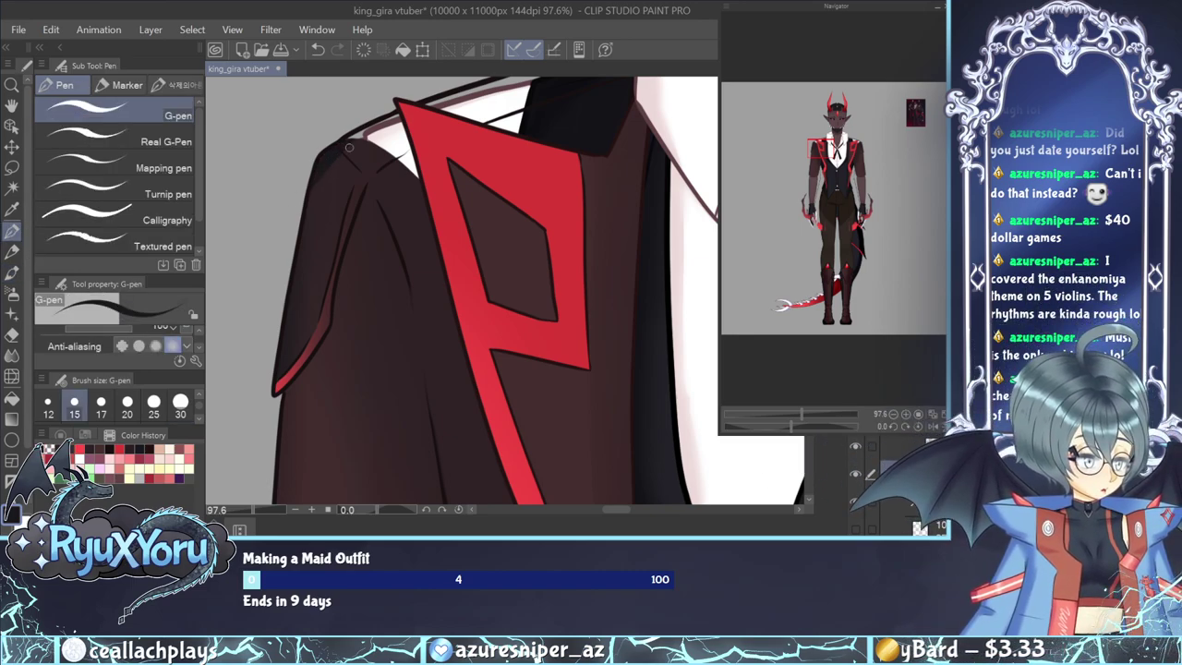
{"action": "left_click", "coordinate": [181, 401]}
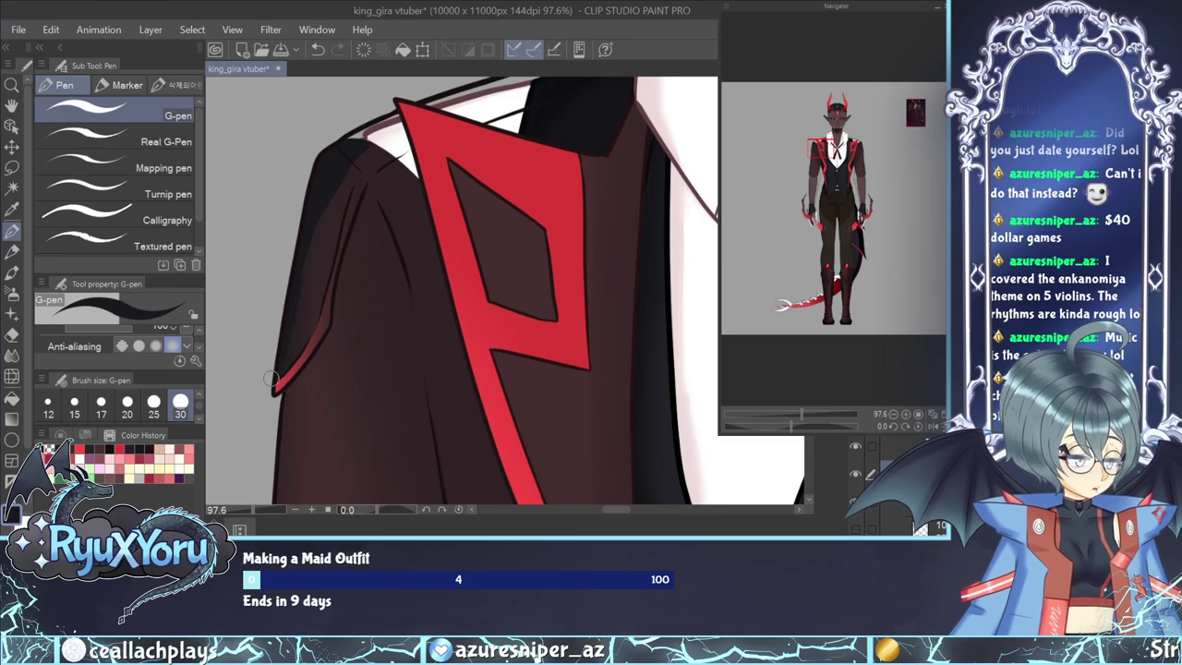
{"action": "mouse_move", "coordinate": [279, 371]}
{"action": "left_mouse_down"}
{"action": "mouse_move", "coordinate": [318, 297]}
{"action": "mouse_move", "coordinate": [308, 334]}
{"action": "mouse_move", "coordinate": [327, 261]}
{"action": "left_mouse_up"}
{"action": "left_click_drag", "start_coordinate": [340, 201], "coordinate": [327, 267]}
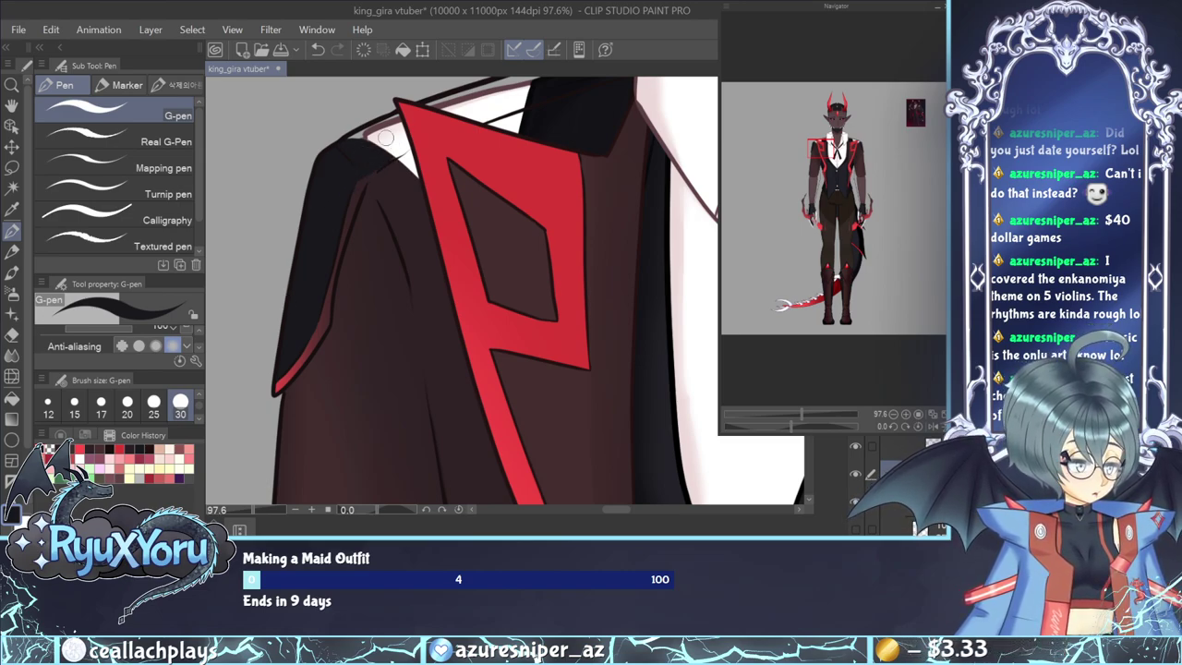
Paint bright red trim along the shoulder pad's inner edge, from its lower tip up to the lapel, with the G-pen at size 15.
{"action": "left_click", "coordinate": [79, 449]}
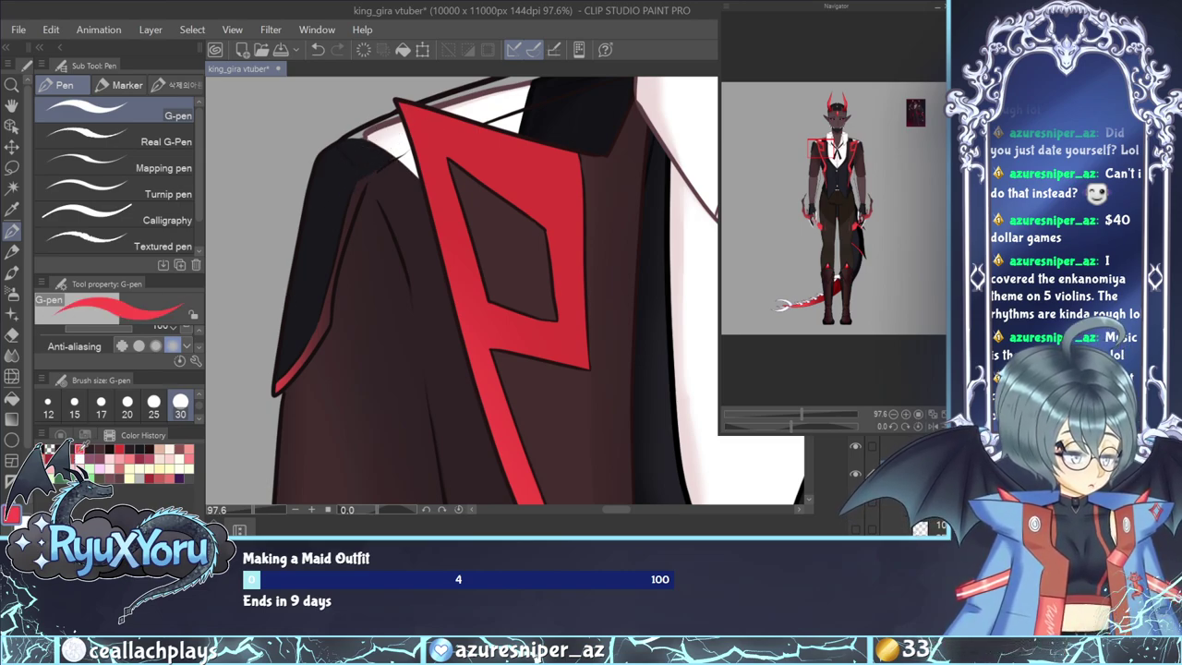
{"action": "left_click", "coordinate": [75, 402]}
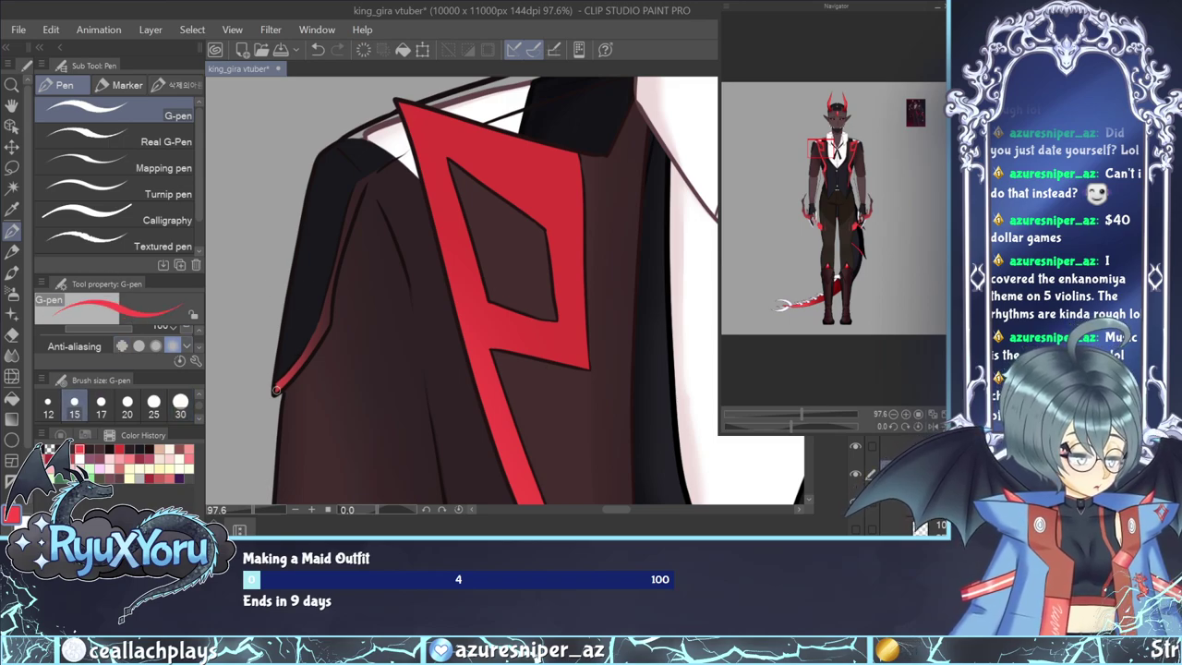
{"action": "left_click_drag", "start_coordinate": [275, 389], "coordinate": [300, 365]}
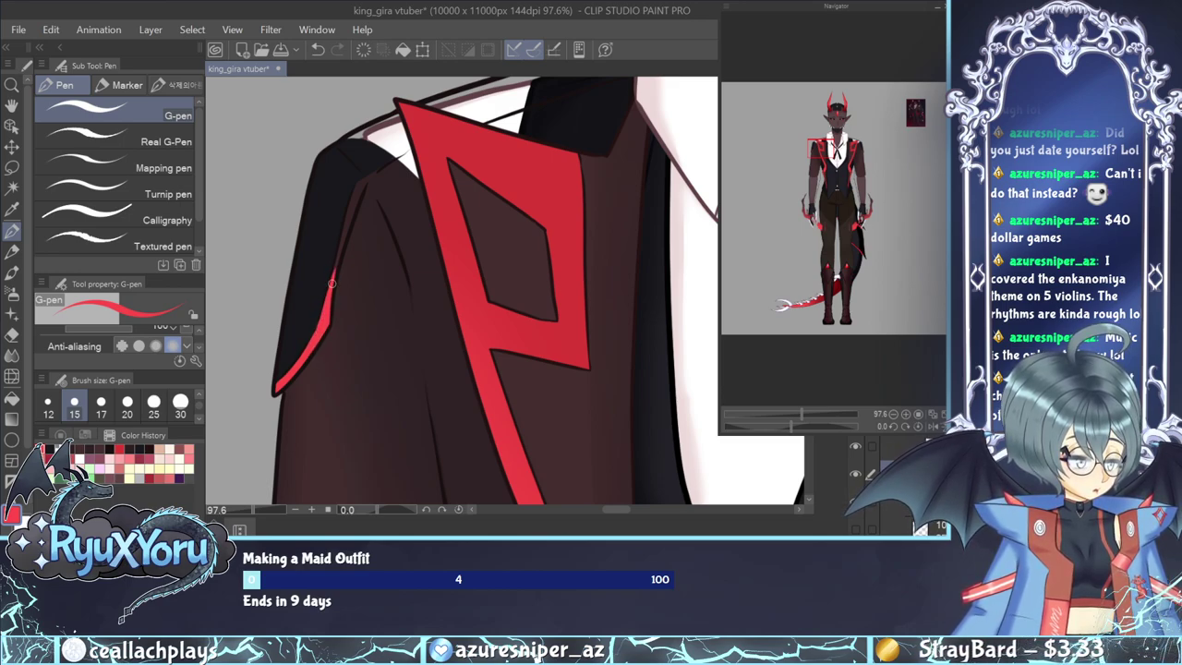
{"action": "left_click_drag", "start_coordinate": [331, 283], "coordinate": [359, 194]}
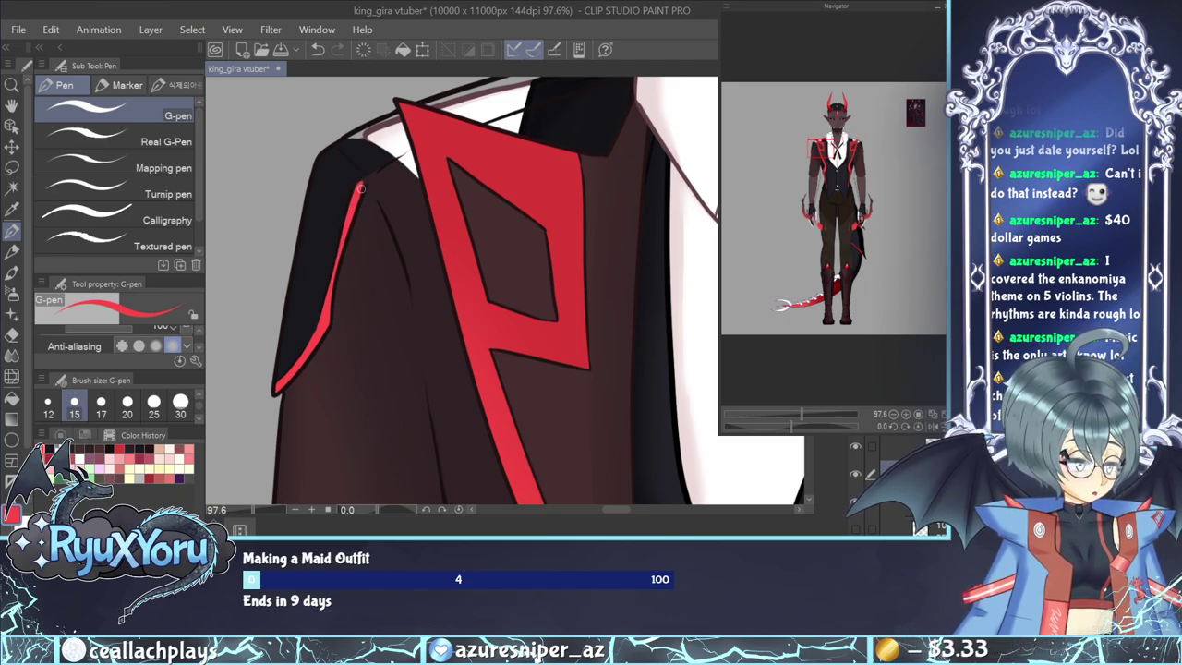
{"action": "left_click_drag", "start_coordinate": [361, 188], "coordinate": [390, 160]}
{"action": "key", "text": "ctrl+z"}
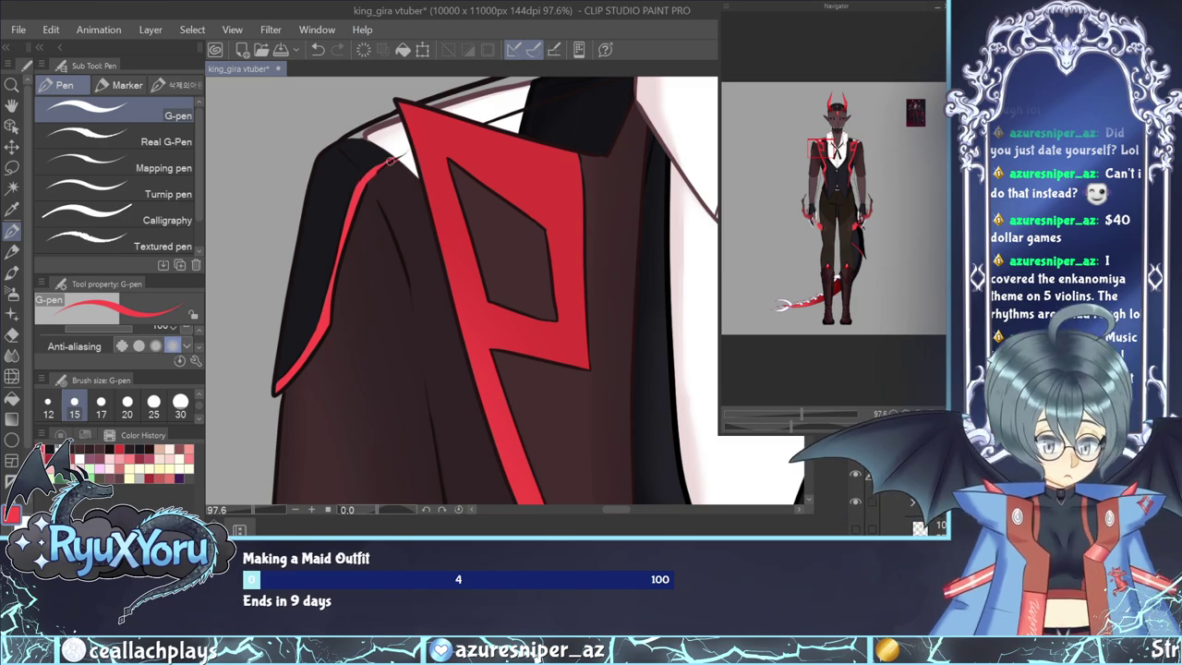
{"action": "left_click_drag", "start_coordinate": [373, 173], "coordinate": [403, 155]}
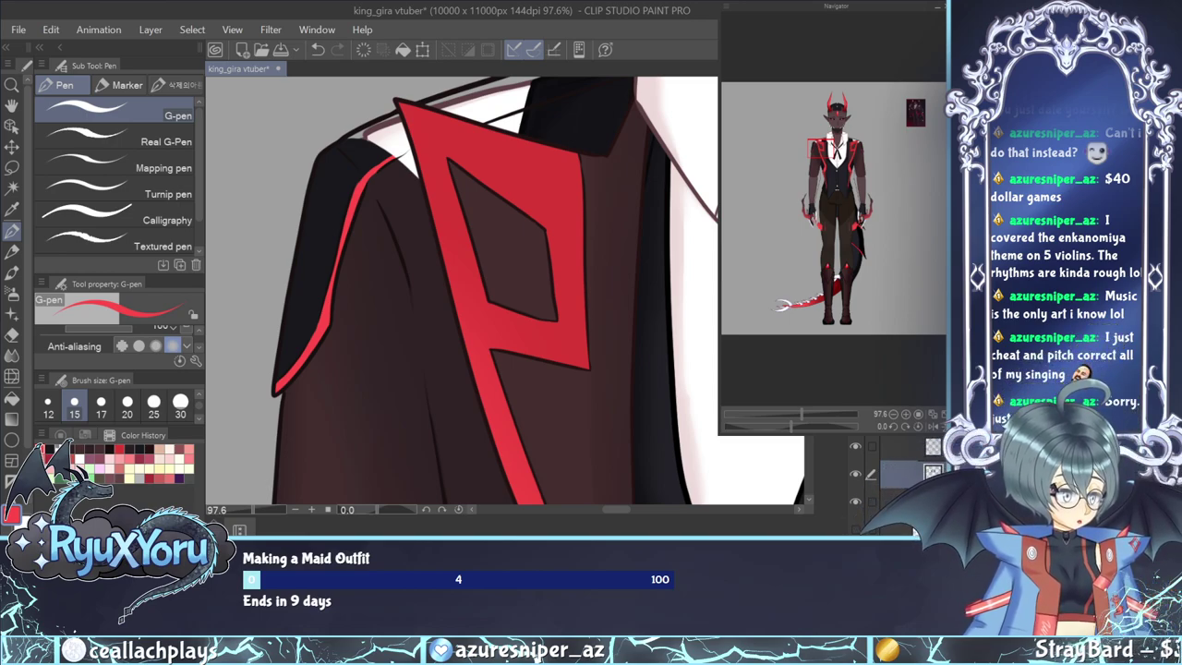
Turn the hidden layer covering the top of the jacket's shoulder and collar back on.
{"action": "scroll", "coordinate": [873, 486], "scroll_direction": "up", "scroll_amount": 2}
{"action": "left_click", "coordinate": [856, 486]}
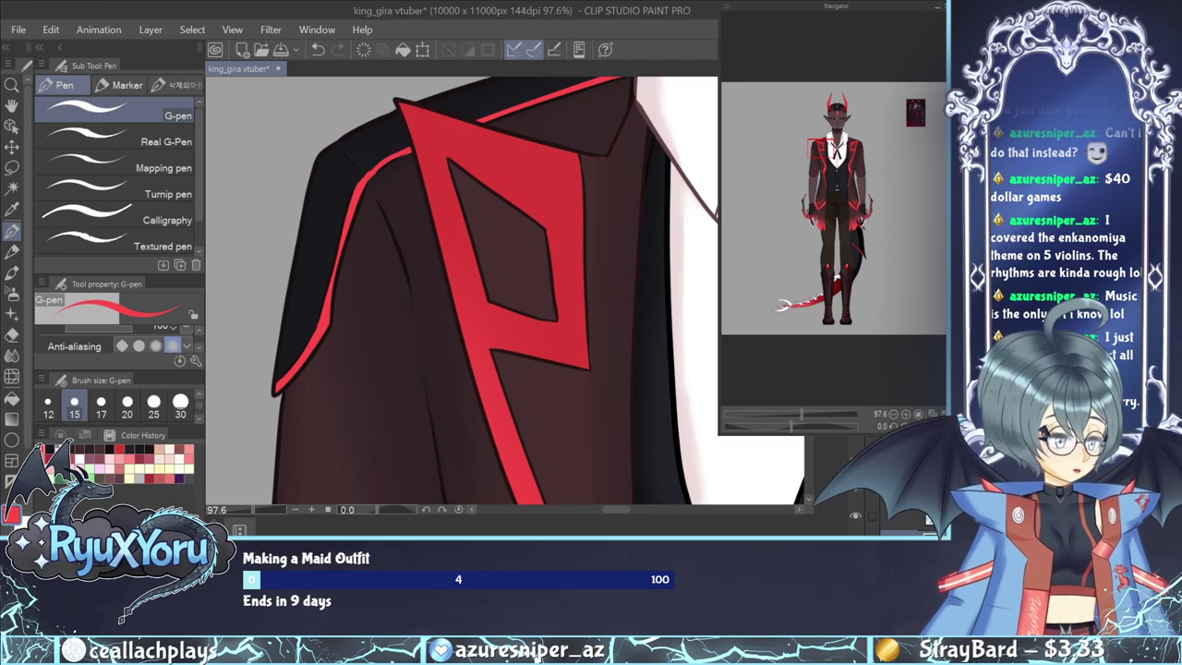
{"action": "scroll", "coordinate": [349, 231], "scroll_direction": "down", "scroll_amount": 3}
{"action": "scroll", "coordinate": [329, 242], "scroll_direction": "down", "scroll_amount": 4}
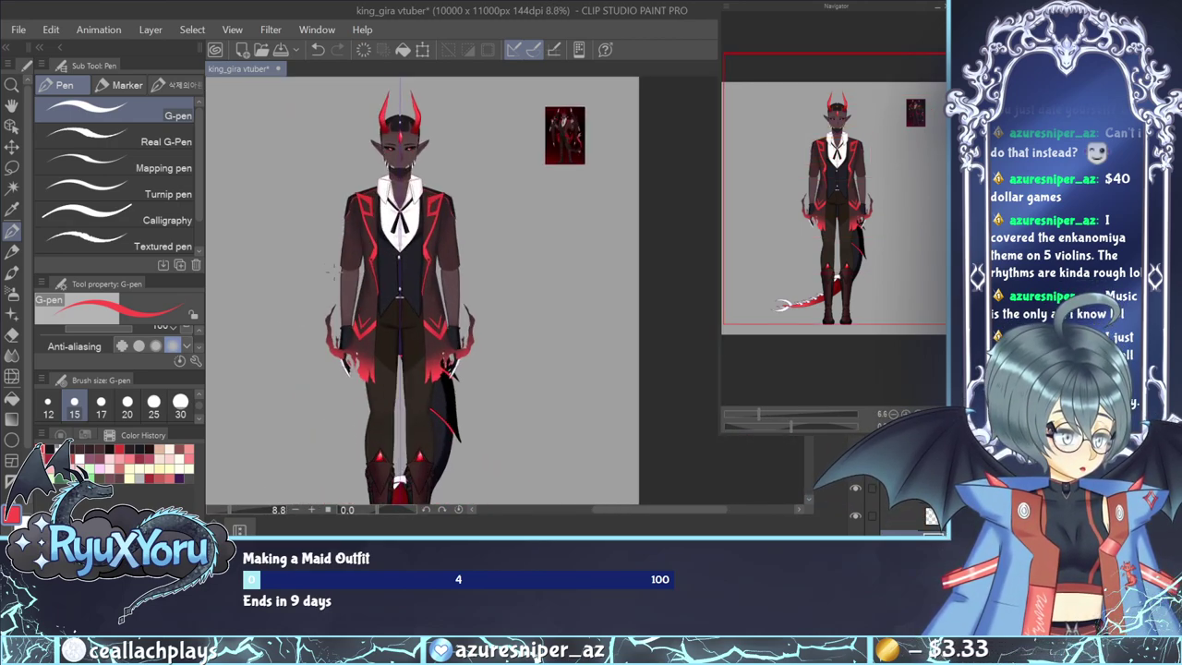
{"action": "scroll", "coordinate": [422, 352], "scroll_direction": "up", "scroll_amount": 2}
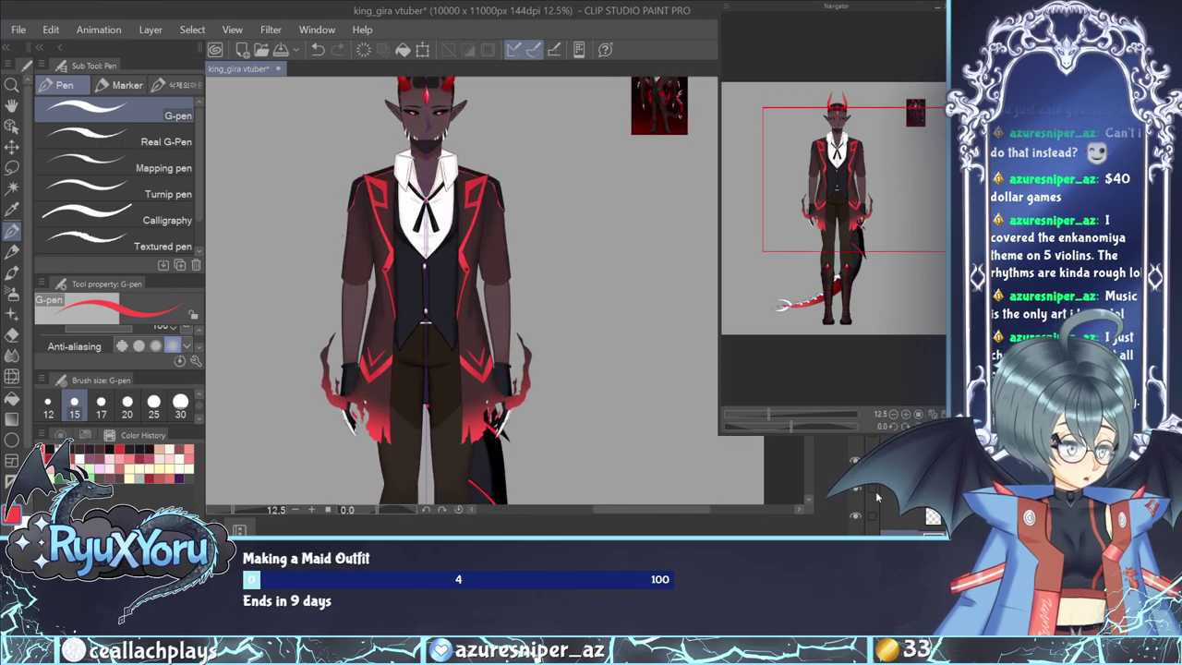
{"action": "scroll", "coordinate": [901, 485], "scroll_direction": "down", "scroll_amount": 2}
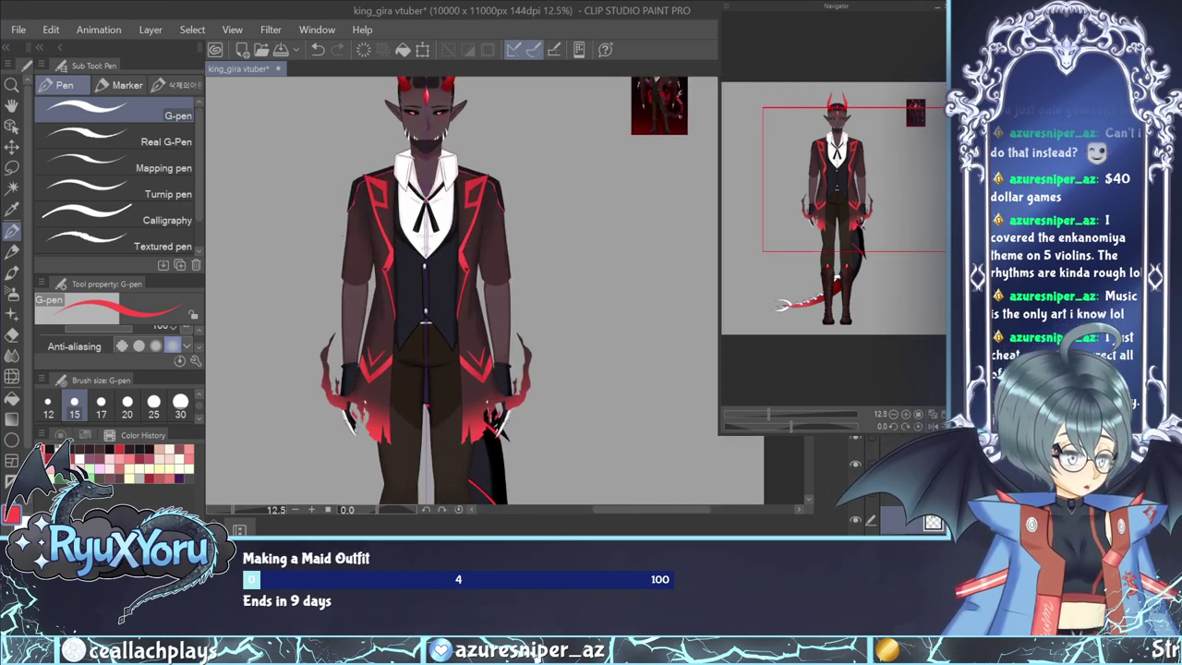
Show the line art of the pointed sleeve cuffs at the elbows and add a new layer for colouring them.
{"action": "left_click", "coordinate": [910, 504]}
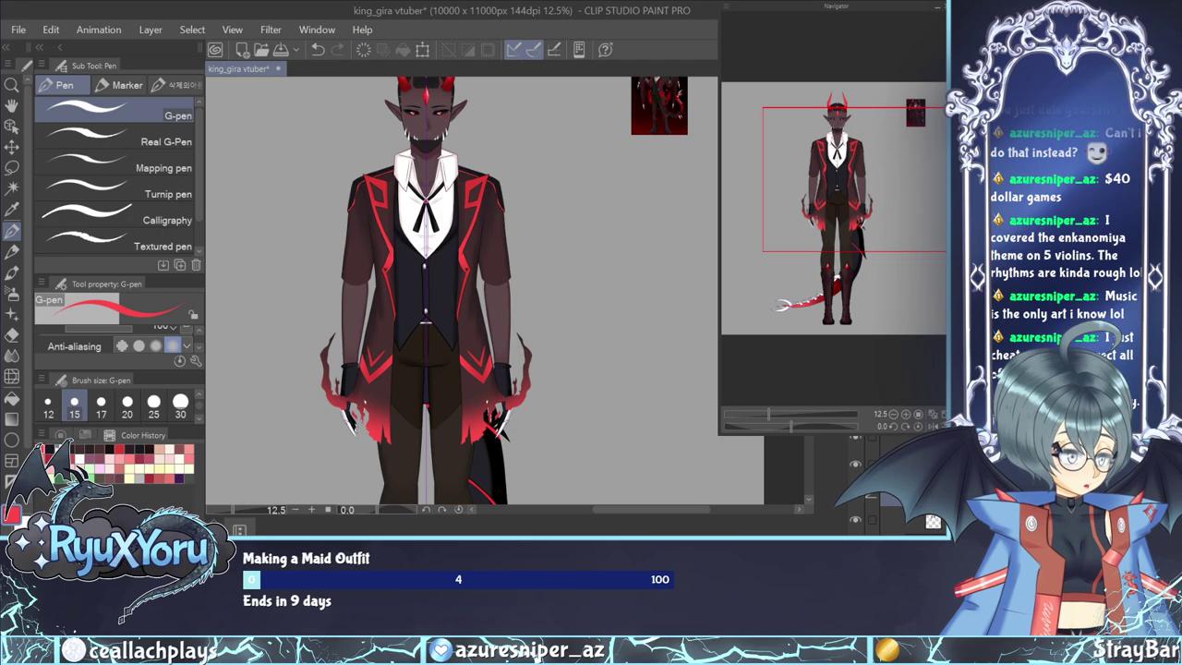
{"action": "key", "text": "ctrl+shift+n"}
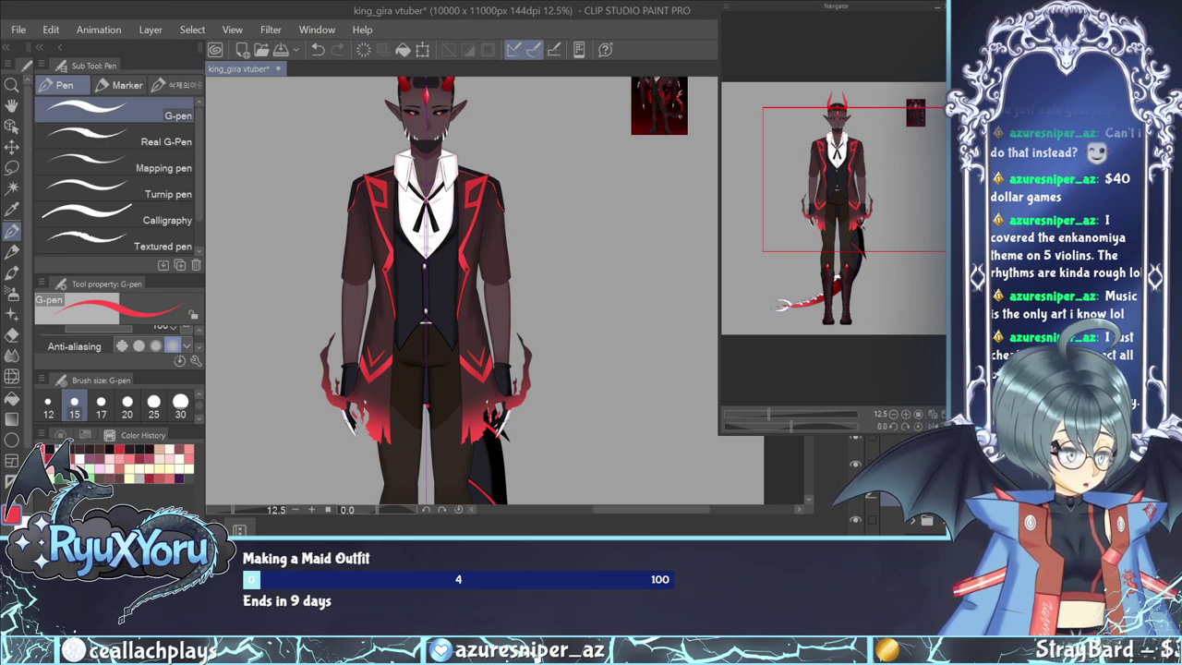
{"action": "scroll", "coordinate": [891, 489], "scroll_direction": "up", "scroll_amount": 3}
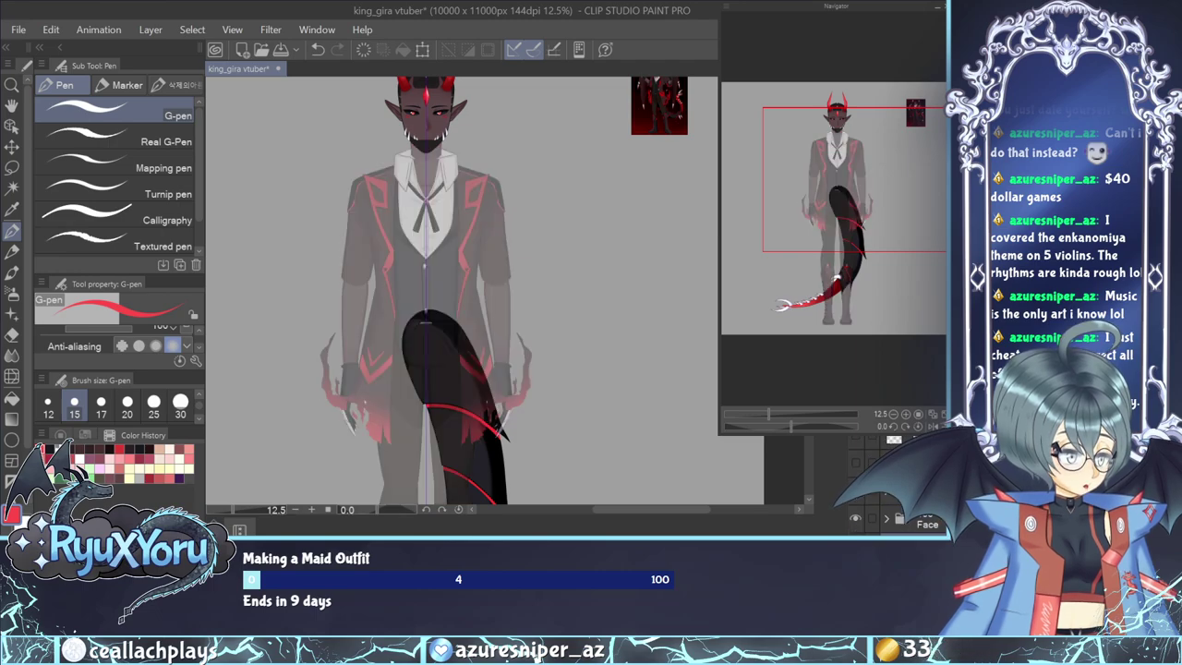
{"action": "left_click", "coordinate": [855, 462]}
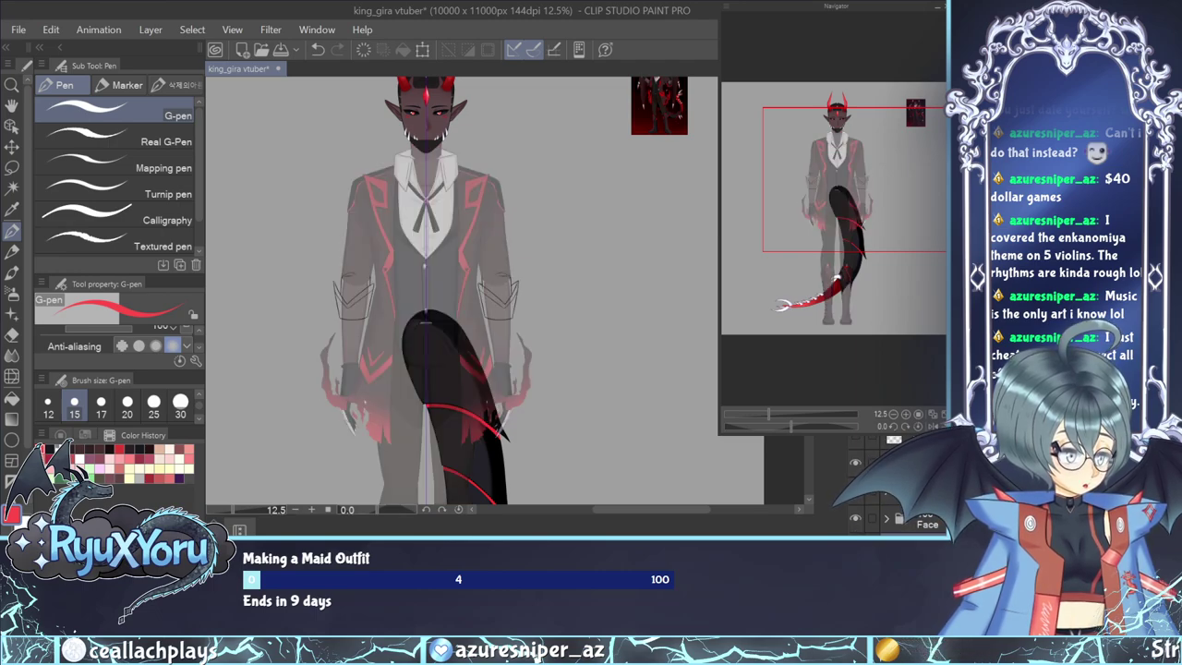
{"action": "key", "text": "ctrl+shift+n"}
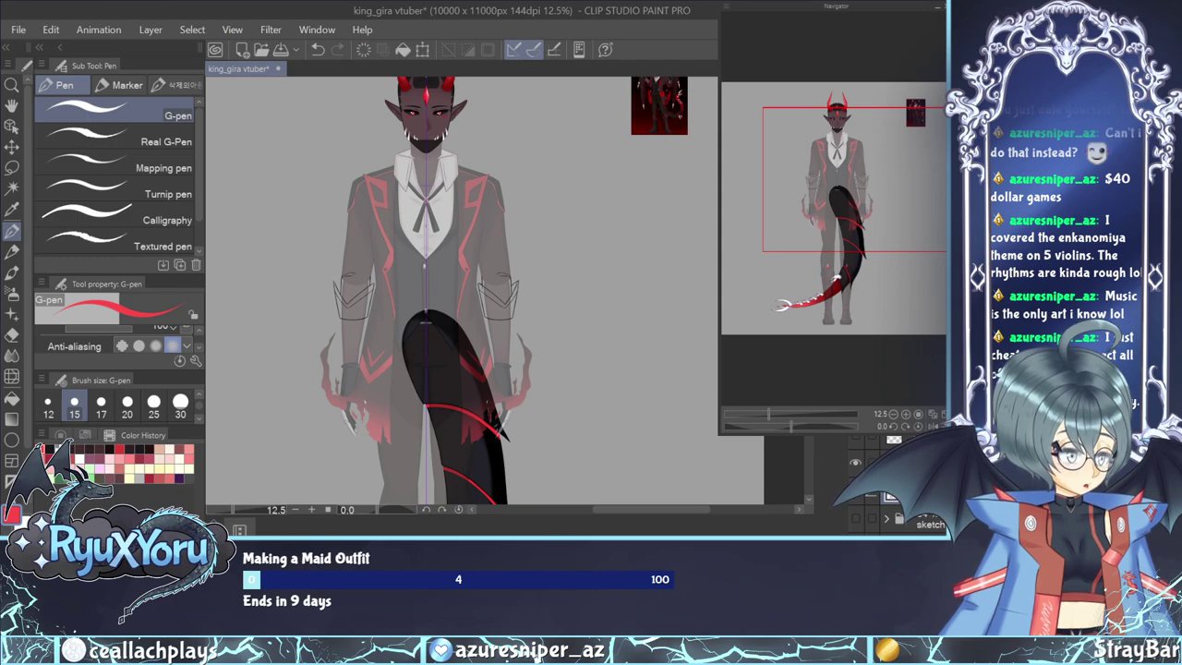
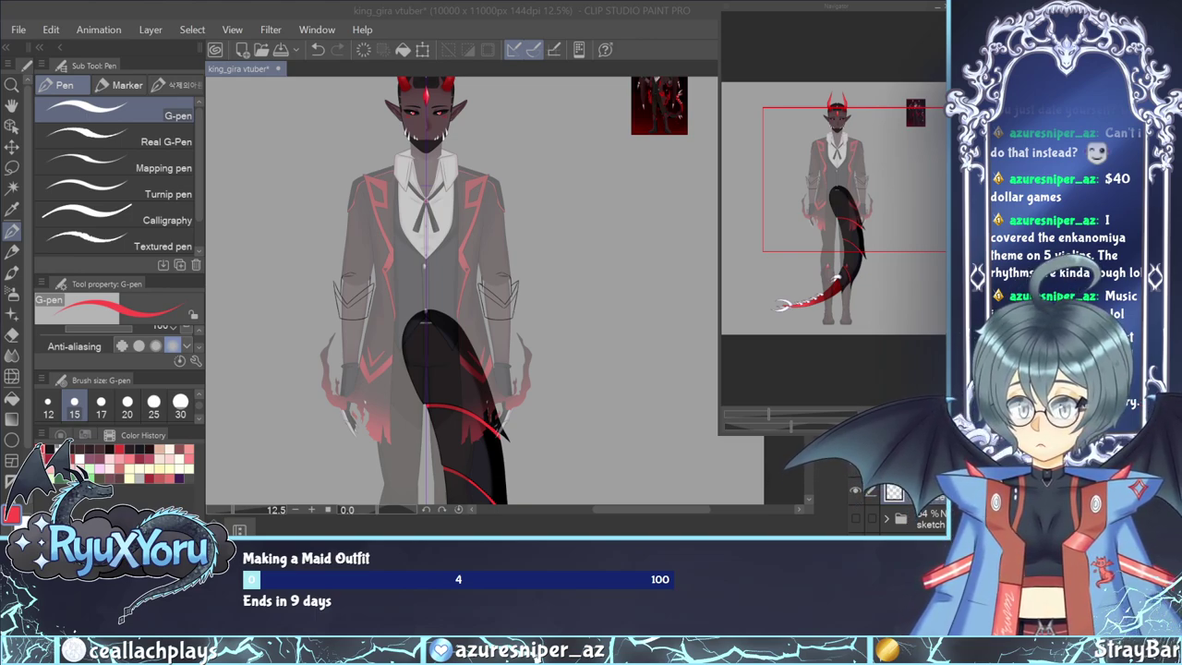
Trace a closed dark reddish-brown outline of the pointed sleeve cuff along its line art with the G-pen at size 15.
{"action": "left_click", "coordinate": [625, 321]}
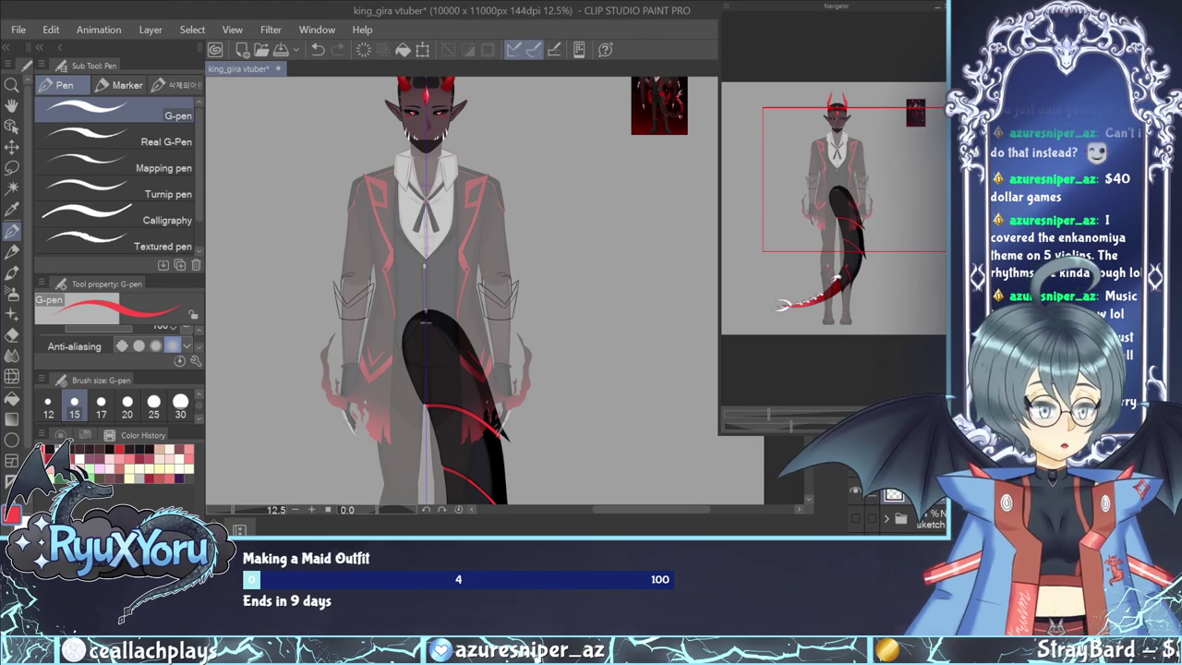
{"action": "scroll", "coordinate": [314, 282], "scroll_direction": "up", "scroll_amount": 5}
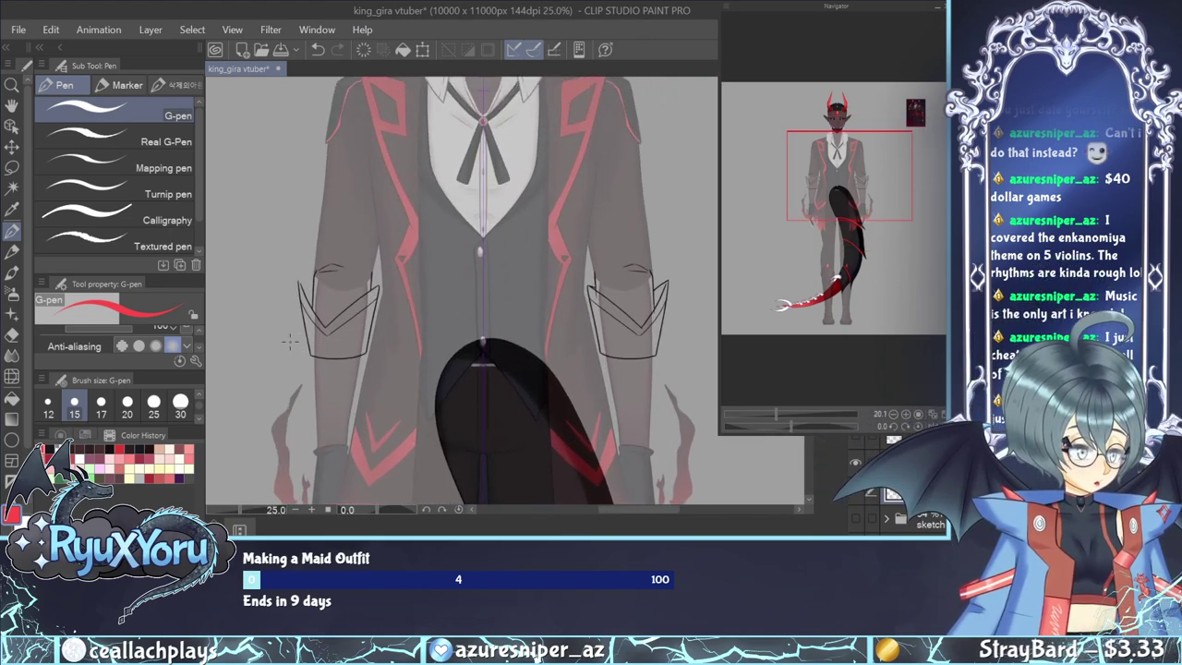
{"action": "scroll", "coordinate": [308, 280], "scroll_direction": "up", "scroll_amount": 1}
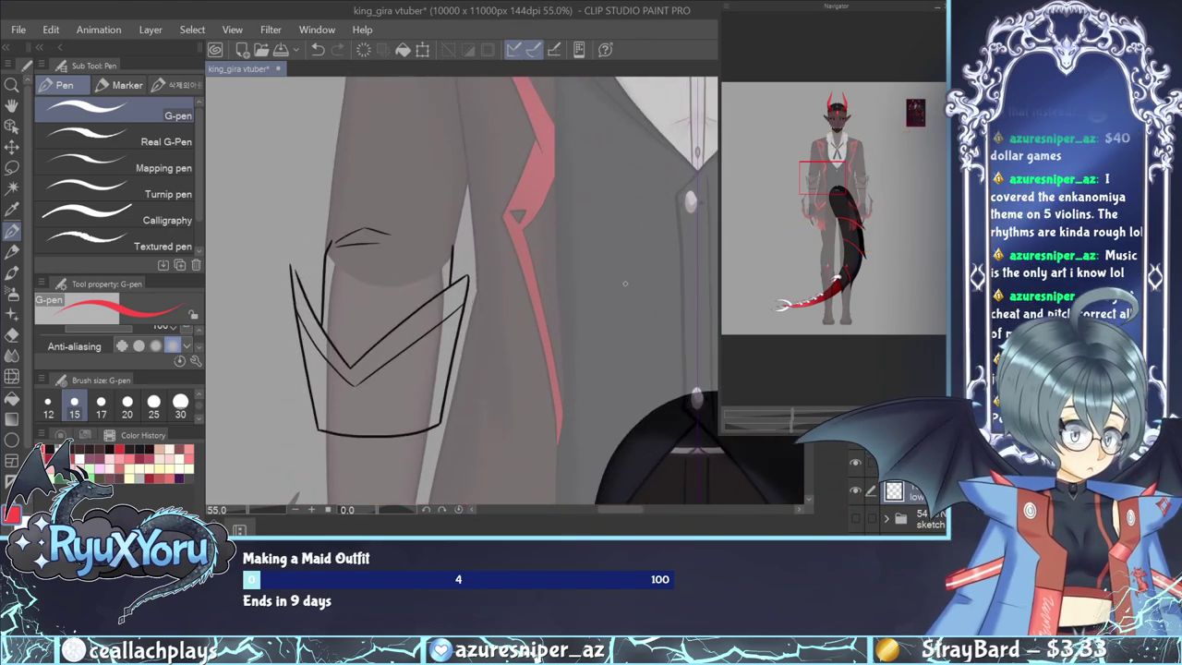
{"action": "left_click", "coordinate": [909, 462]}
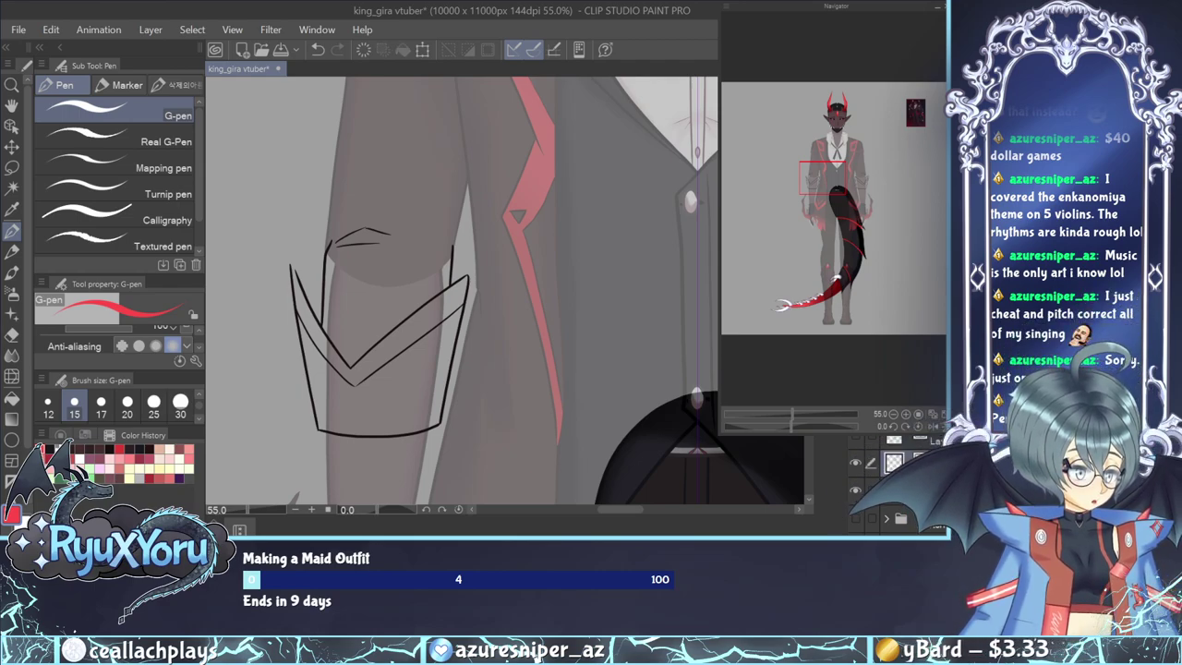
{"action": "left_click", "coordinate": [14, 515]}
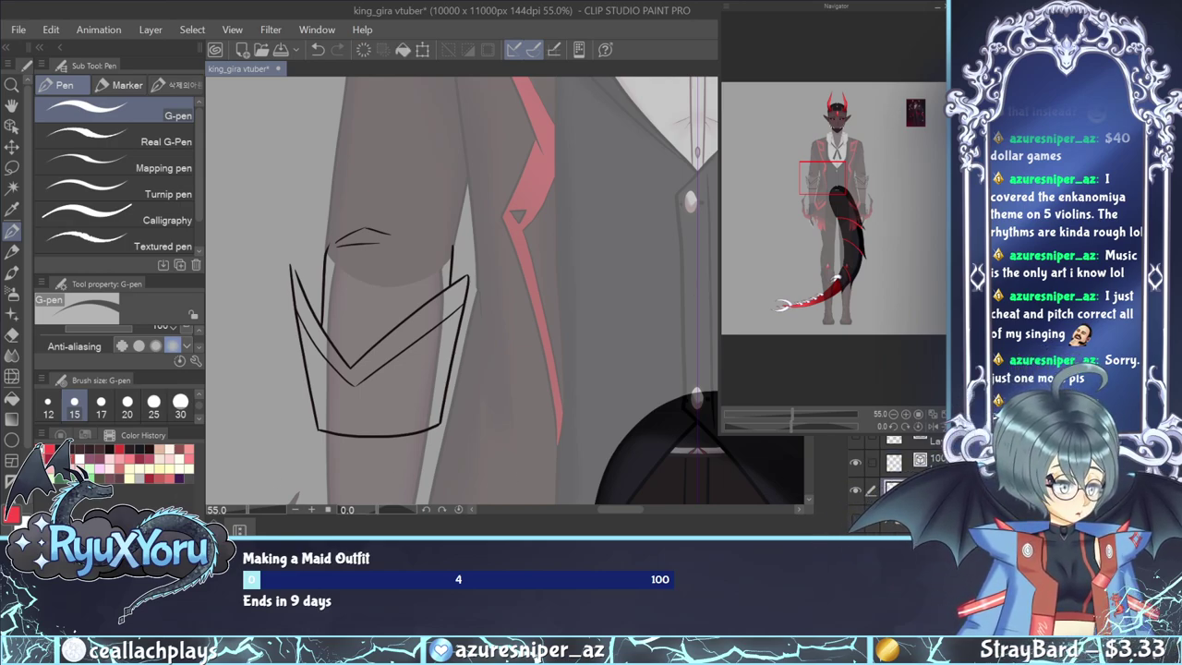
{"action": "left_click", "coordinate": [99, 448]}
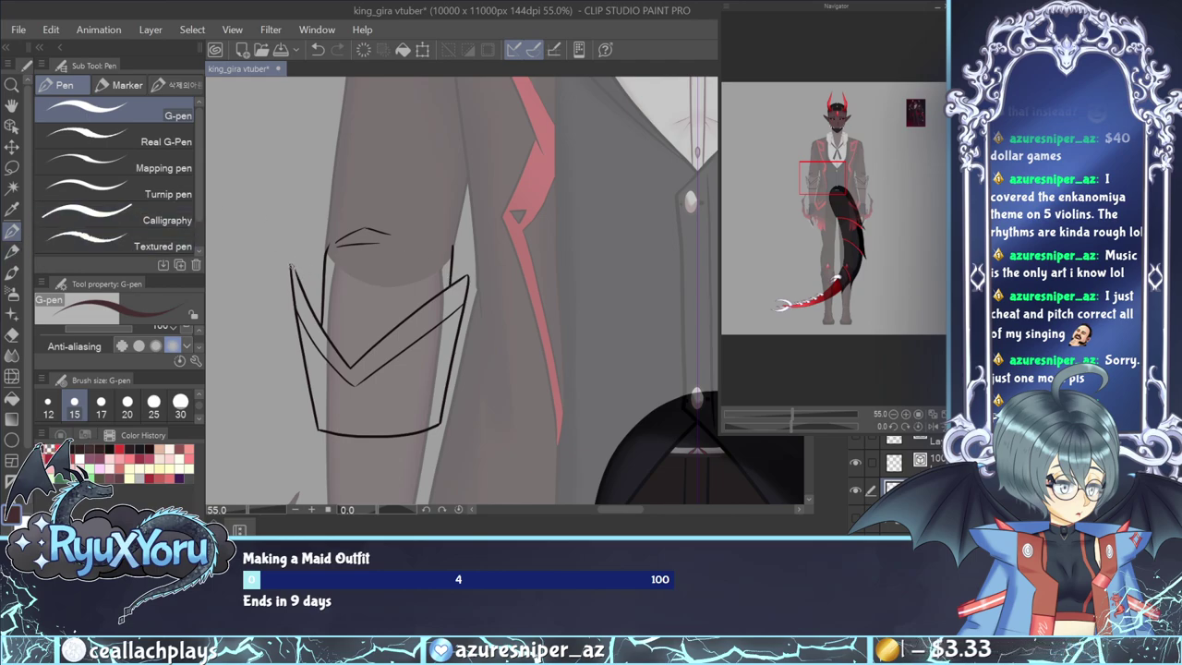
{"action": "left_click_drag", "start_coordinate": [292, 269], "coordinate": [320, 426]}
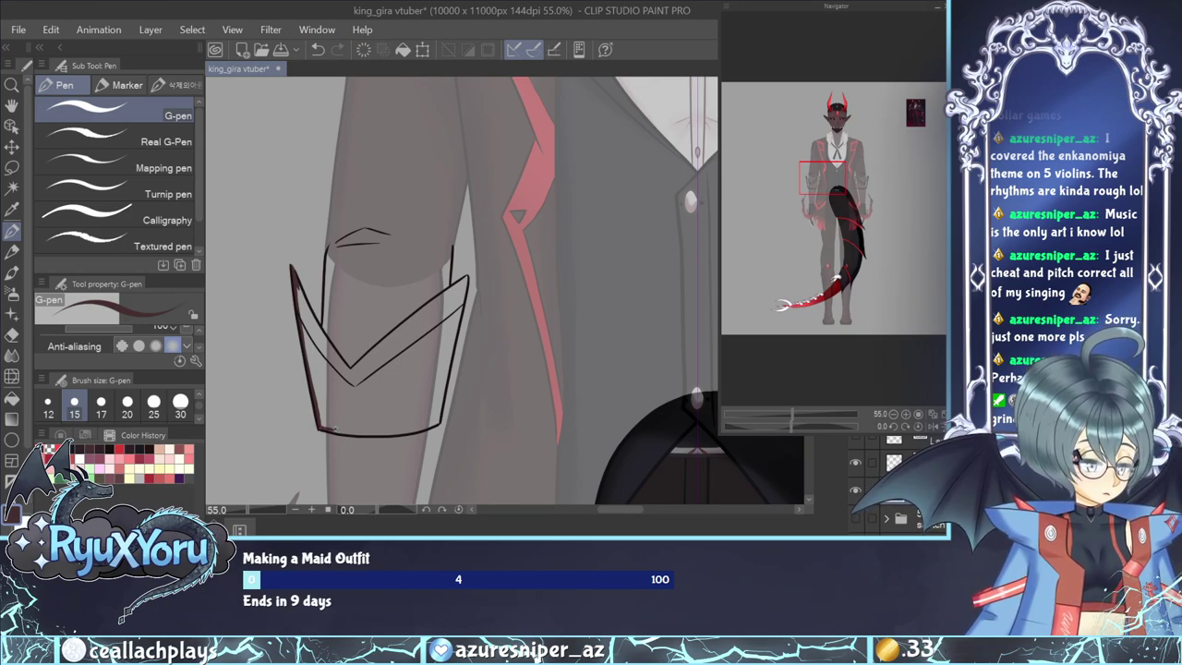
{"action": "left_click_drag", "start_coordinate": [330, 429], "coordinate": [440, 421]}
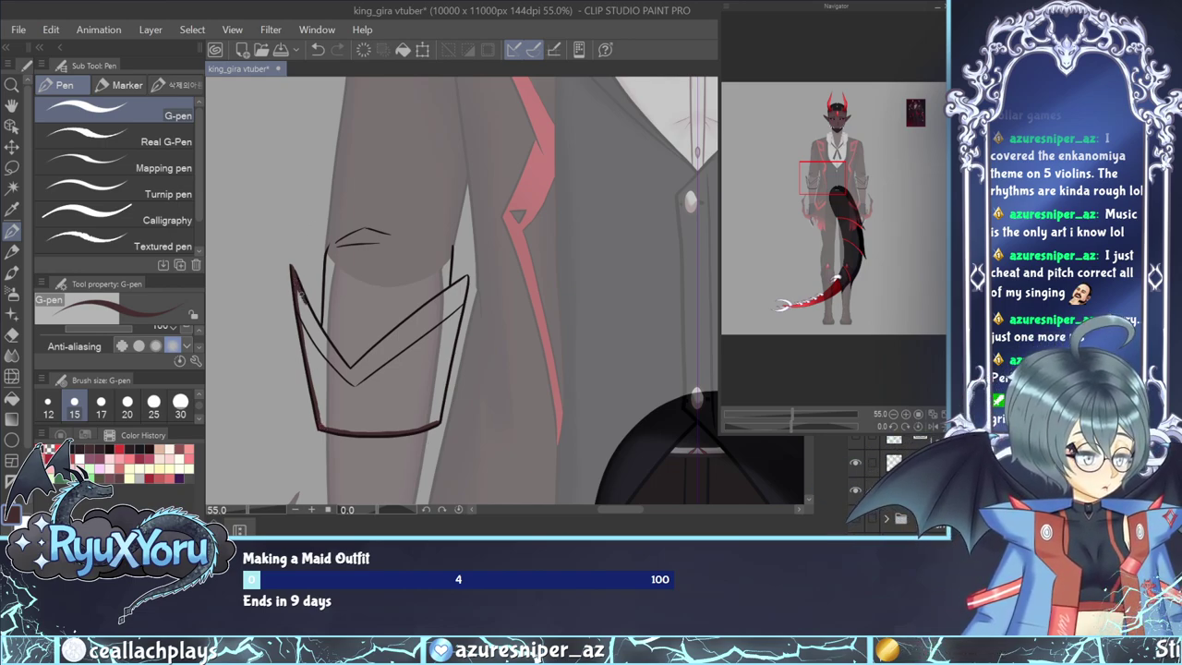
{"action": "left_click_drag", "start_coordinate": [300, 294], "coordinate": [319, 329]}
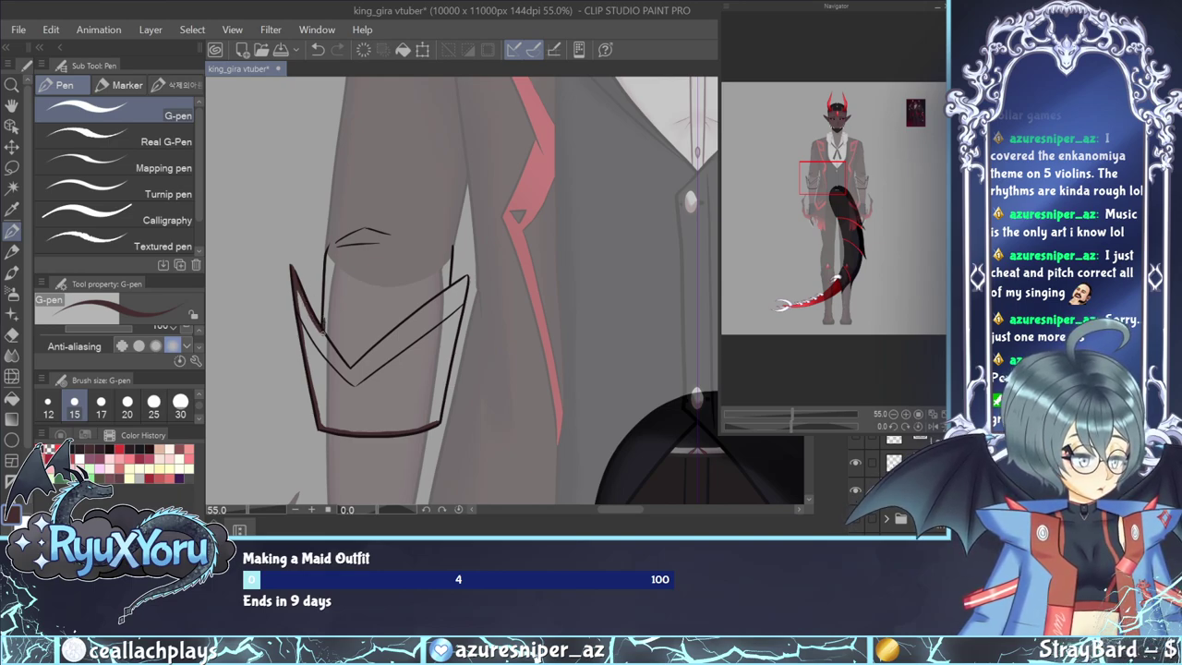
{"action": "mouse_move", "coordinate": [326, 328]}
{"action": "left_mouse_down"}
{"action": "mouse_move", "coordinate": [333, 243]}
{"action": "mouse_move", "coordinate": [367, 226]}
{"action": "mouse_move", "coordinate": [442, 241]}
{"action": "left_mouse_up"}
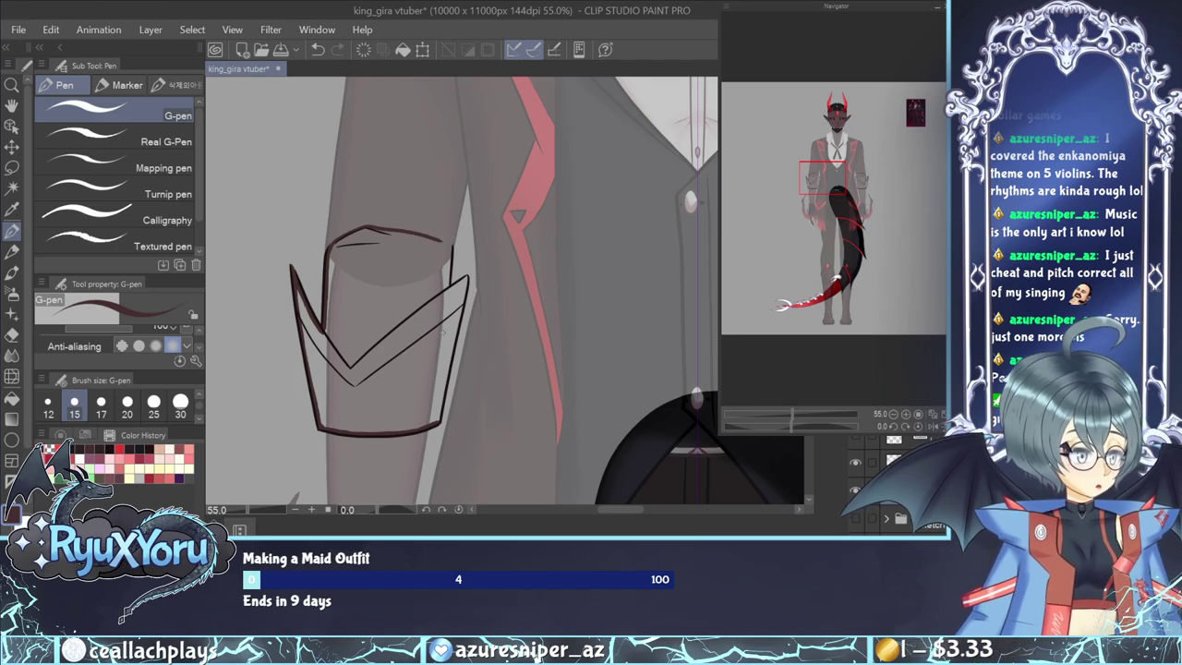
{"action": "left_click_drag", "start_coordinate": [437, 423], "coordinate": [467, 282]}
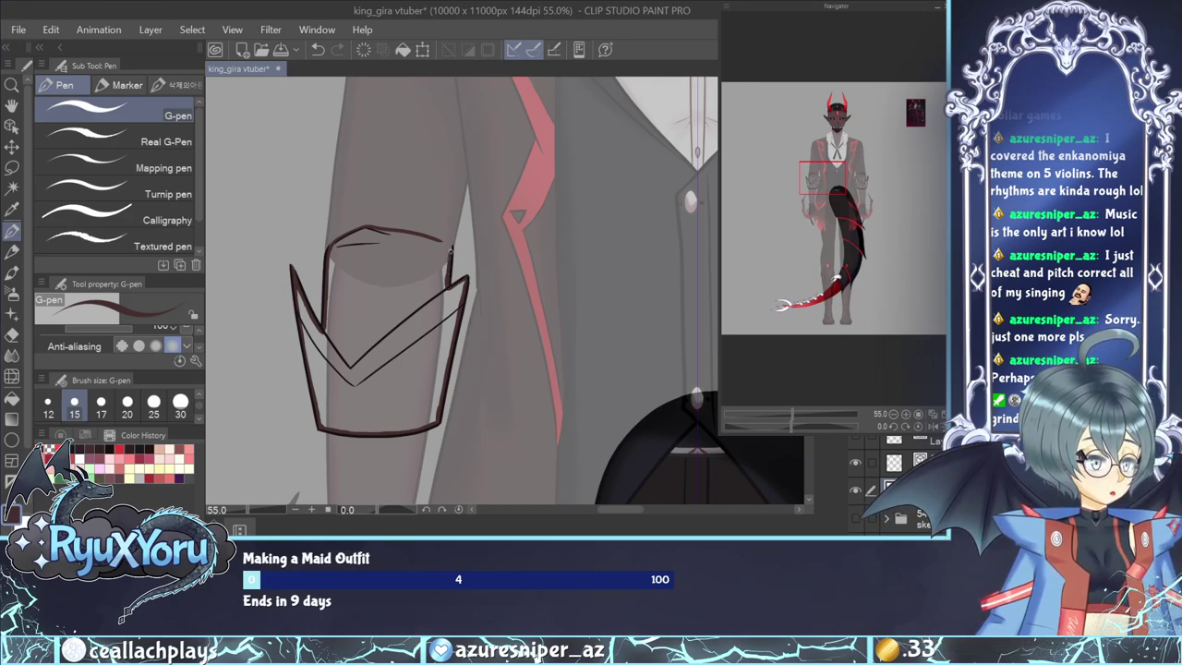
{"action": "left_click_drag", "start_coordinate": [448, 242], "coordinate": [368, 223]}
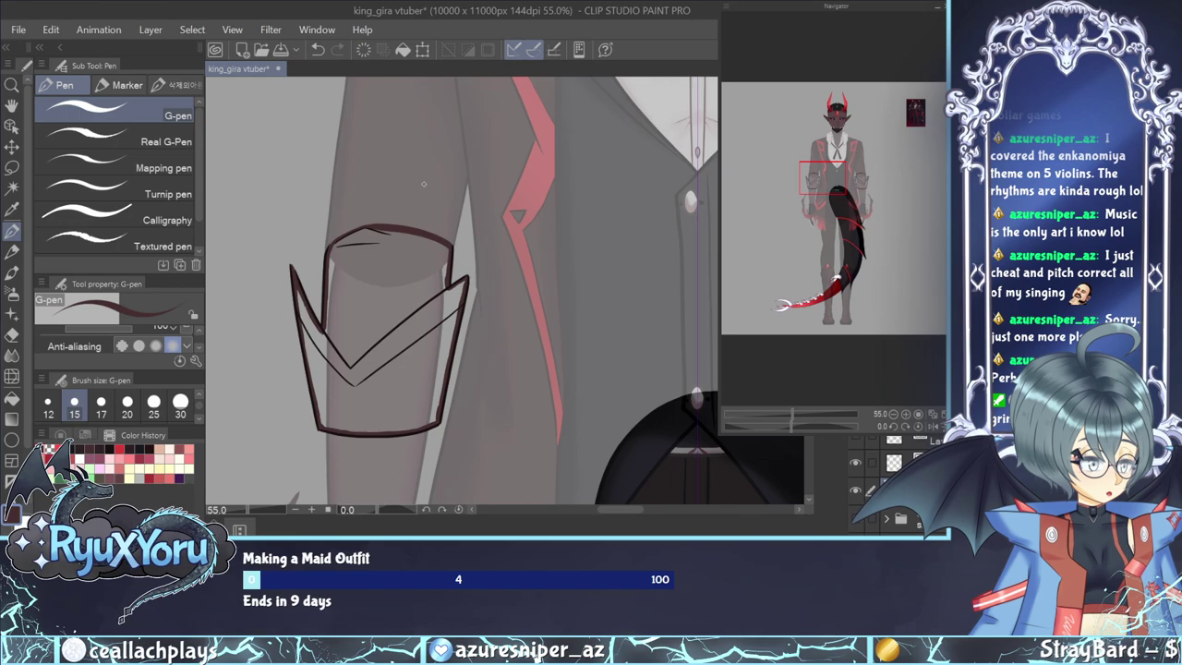
Fill the outlined sleeve cuff with the same dark reddish brown, referring only to the editing layer, and return to the G-pen.
{"action": "left_click", "coordinate": [12, 399]}
{"action": "left_click", "coordinate": [399, 307]}
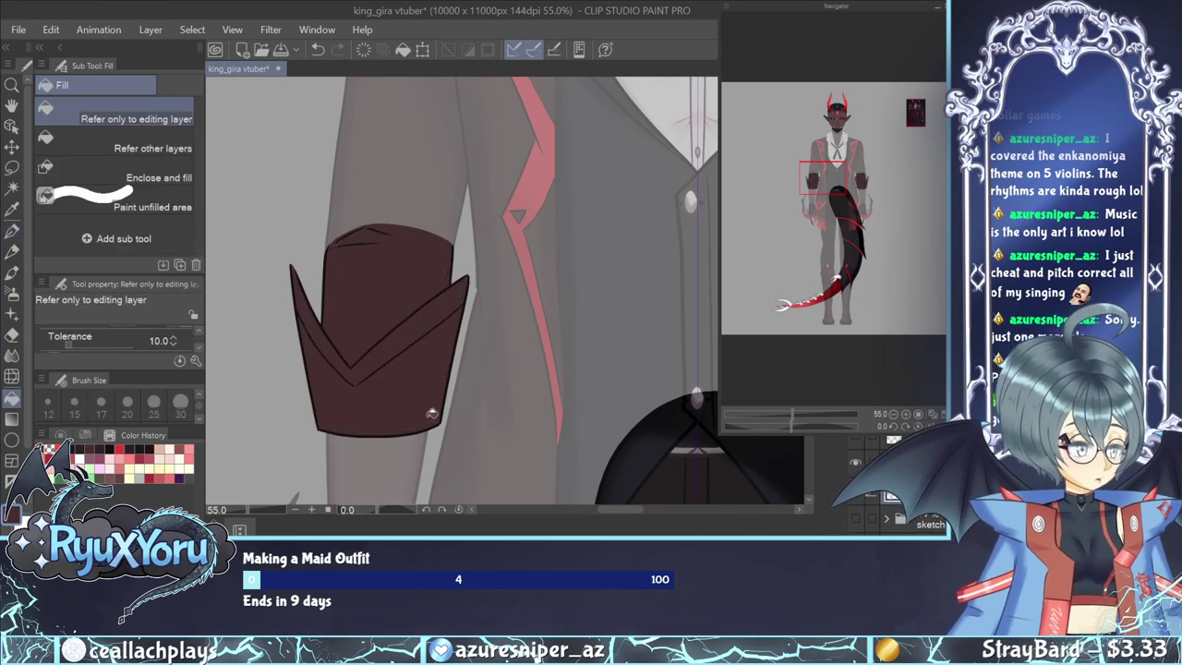
{"action": "left_click", "coordinate": [12, 231]}
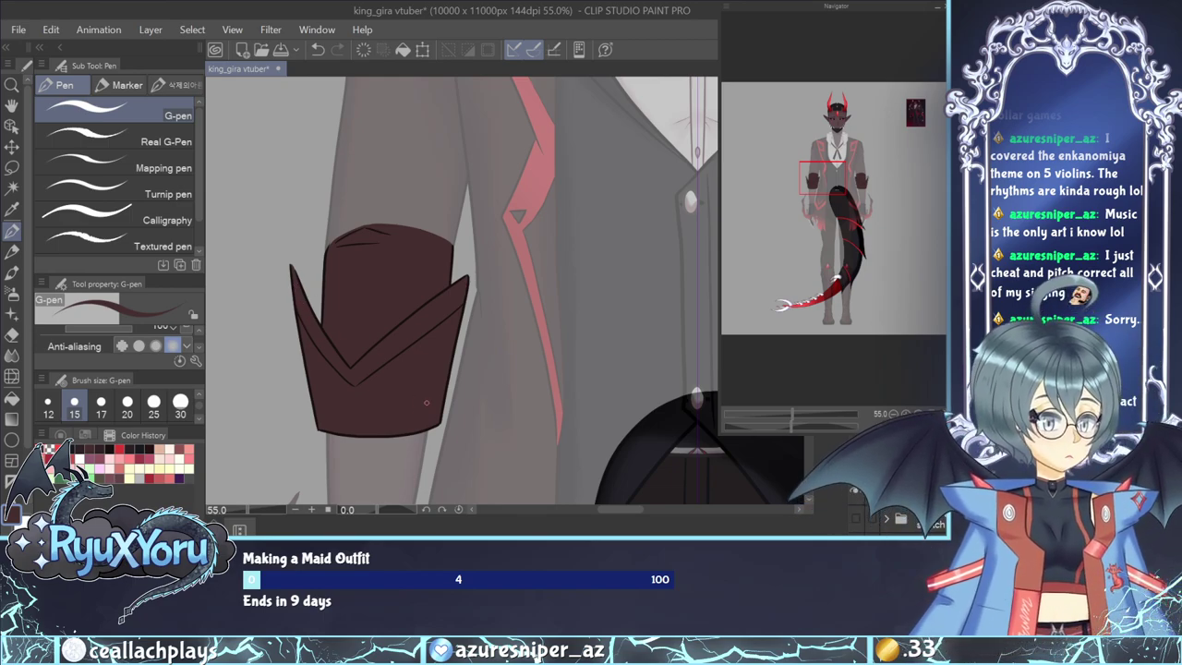
{"action": "scroll", "coordinate": [351, 341], "scroll_direction": "up", "scroll_amount": 5}
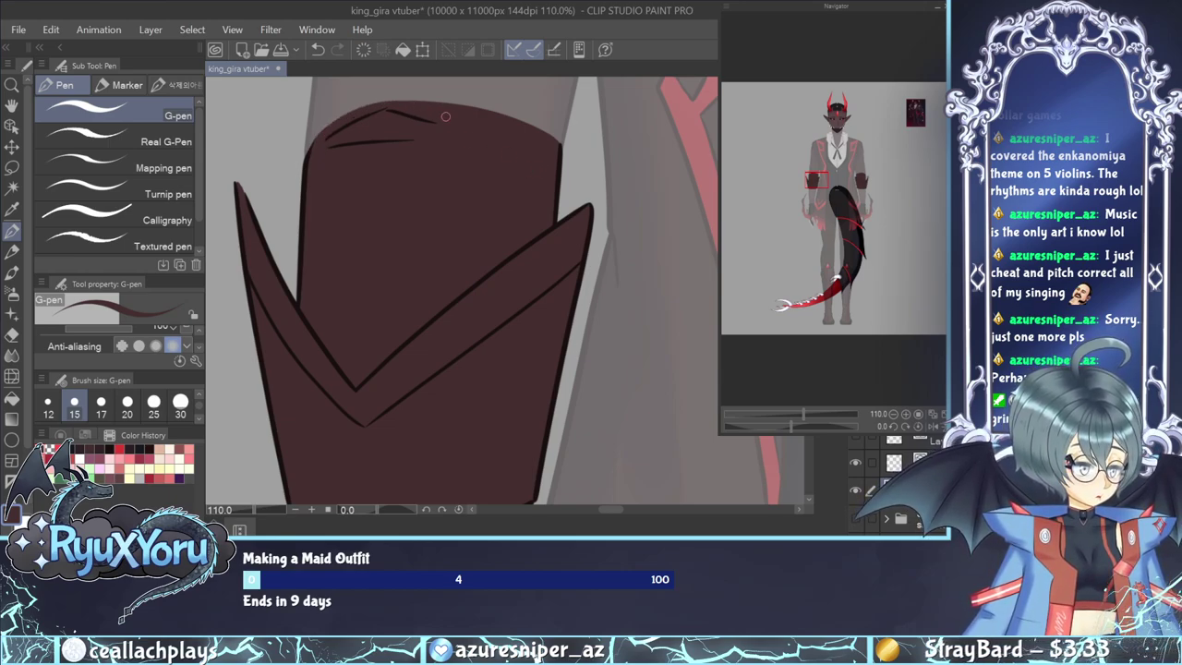
{"action": "scroll", "coordinate": [462, 291], "scroll_direction": "down", "scroll_amount": 3}
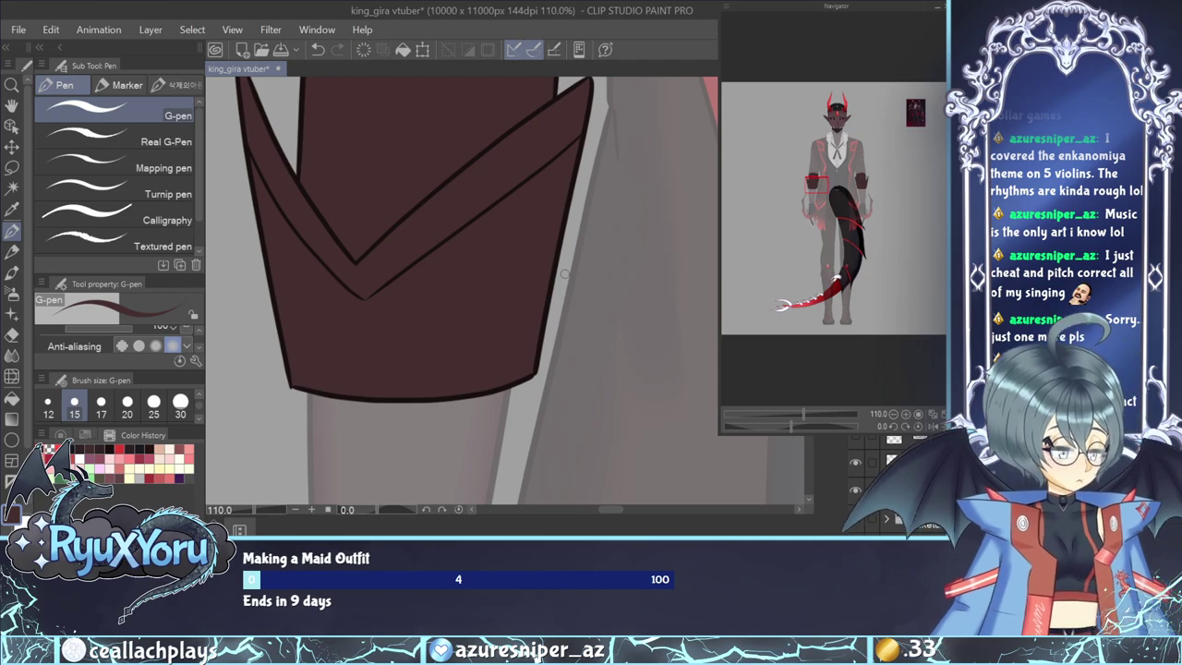
{"action": "scroll", "coordinate": [337, 307], "scroll_direction": "down", "scroll_amount": 5}
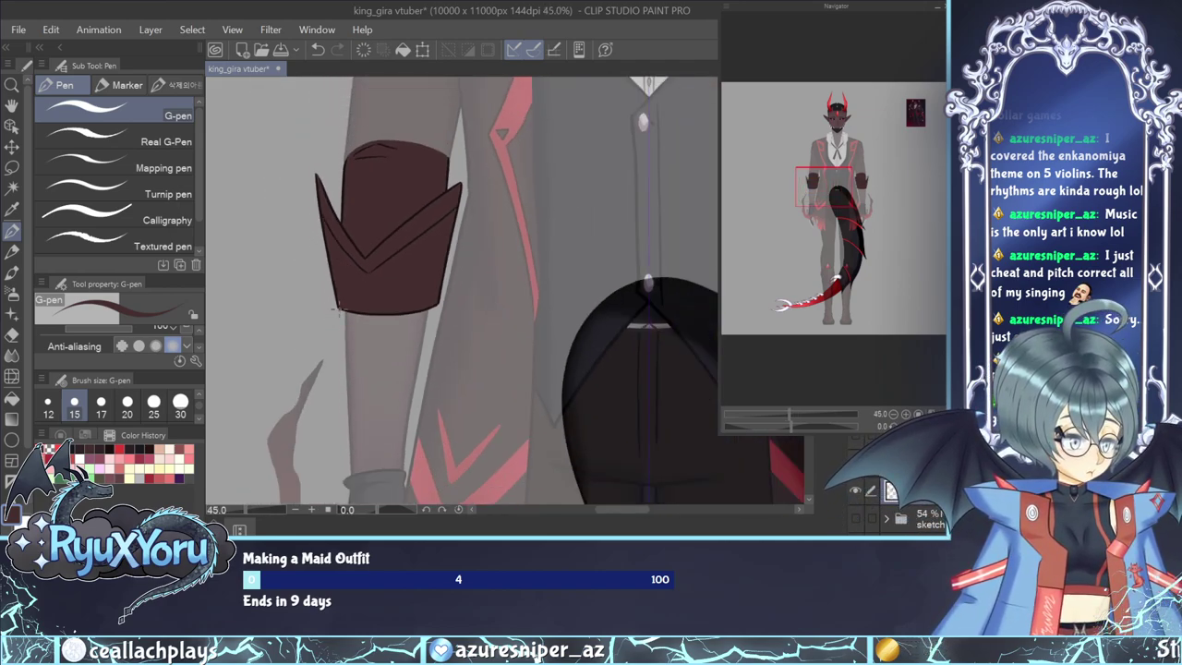
{"action": "scroll", "coordinate": [337, 307], "scroll_direction": "down", "scroll_amount": 4}
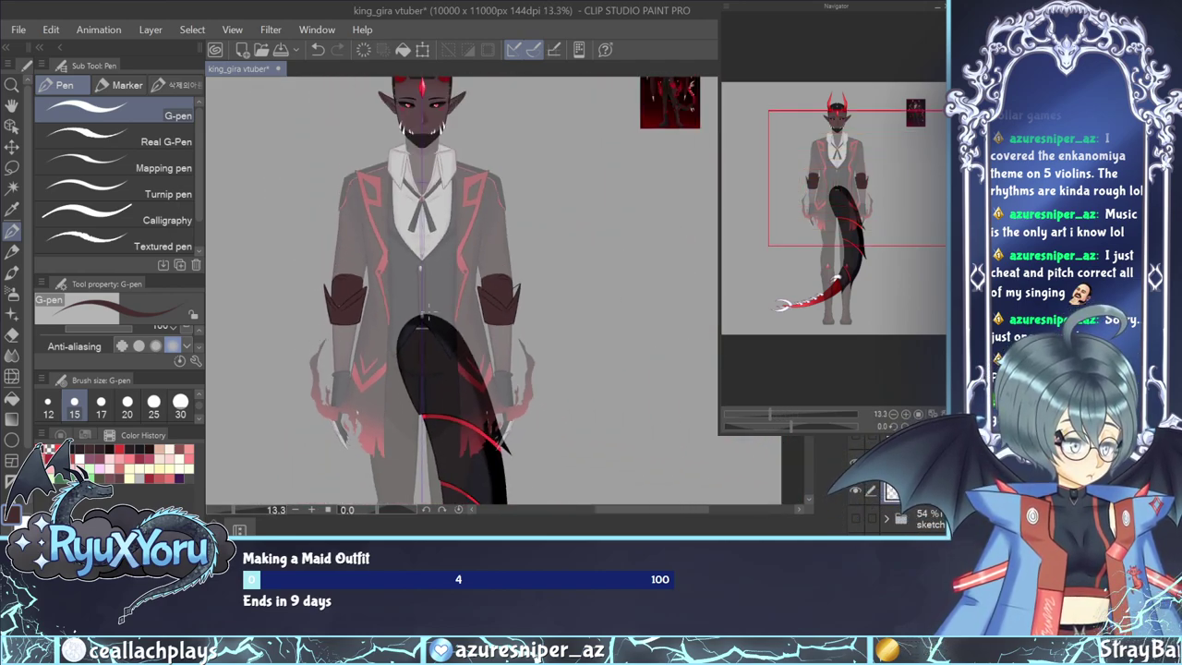
{"action": "scroll", "coordinate": [372, 271], "scroll_direction": "up", "scroll_amount": 2}
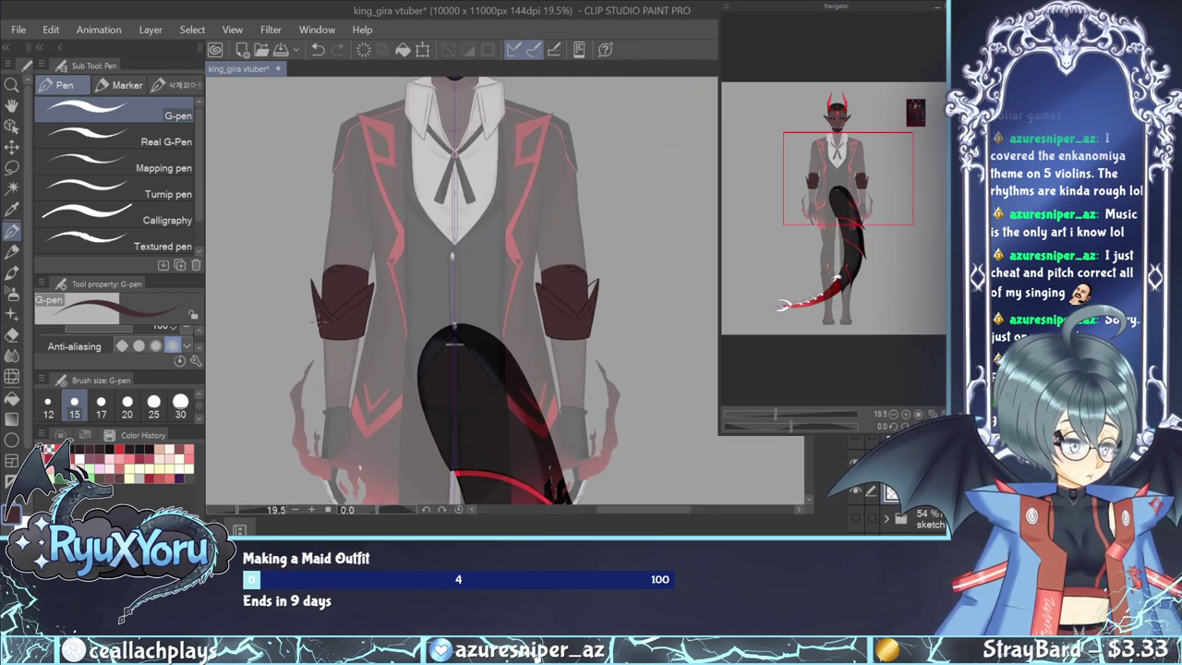
Trim the overshooting line ends around the pointed sleeve cuff and its tips with the Vector eraser, and return to the G-pen.
{"action": "scroll", "coordinate": [547, 294], "scroll_direction": "up", "scroll_amount": 8}
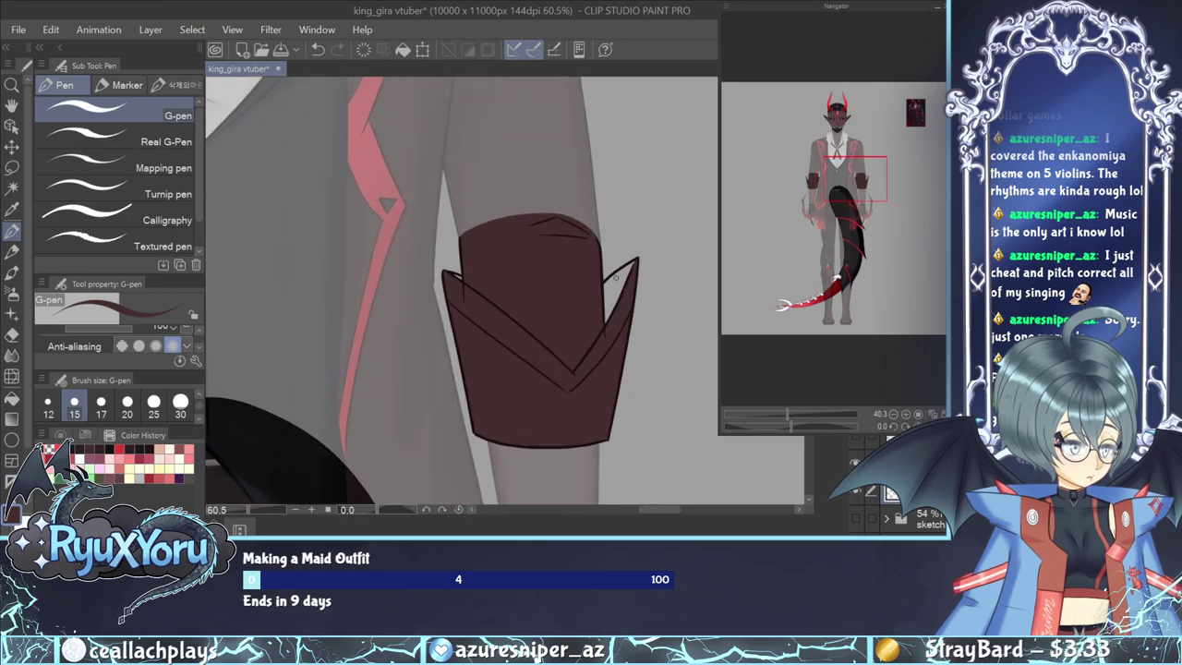
{"action": "scroll", "coordinate": [616, 278], "scroll_direction": "up", "scroll_amount": 1}
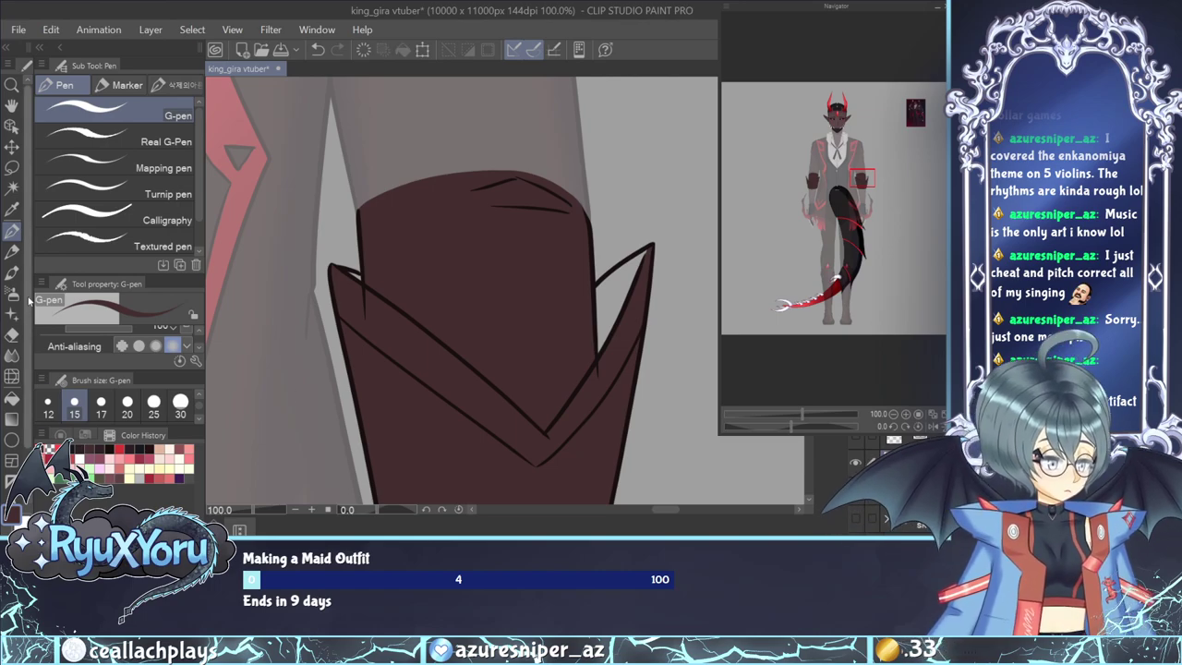
{"action": "key", "text": "e"}
{"action": "left_click", "coordinate": [364, 307]}
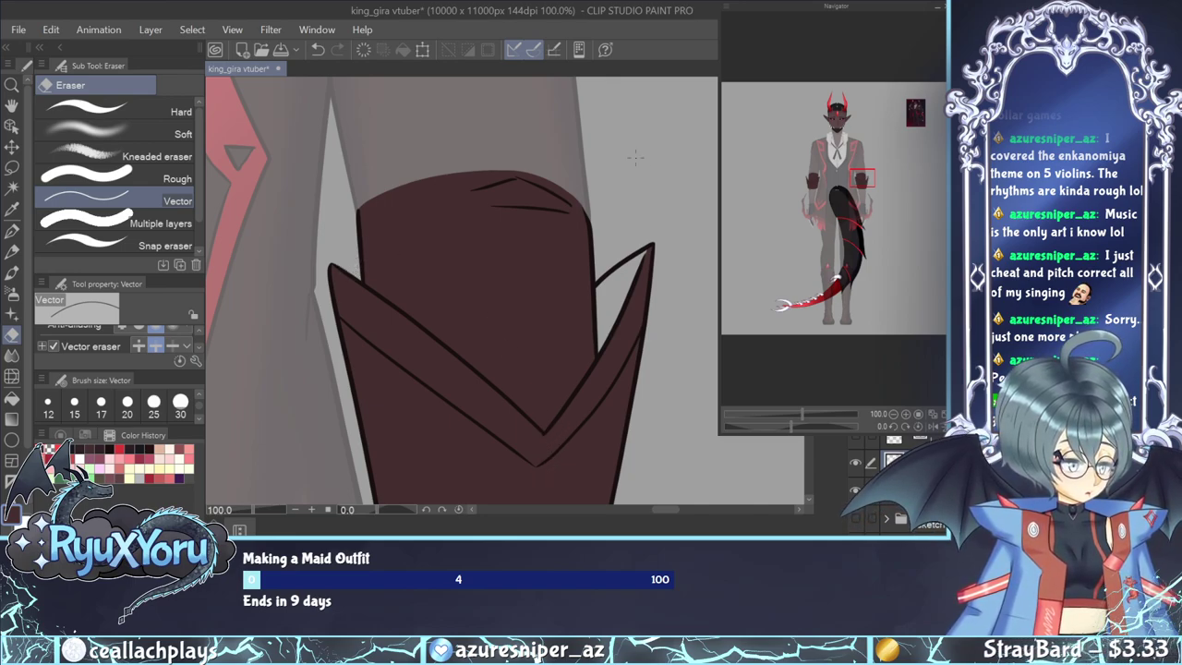
{"action": "left_click_drag", "start_coordinate": [626, 269], "coordinate": [619, 279]}
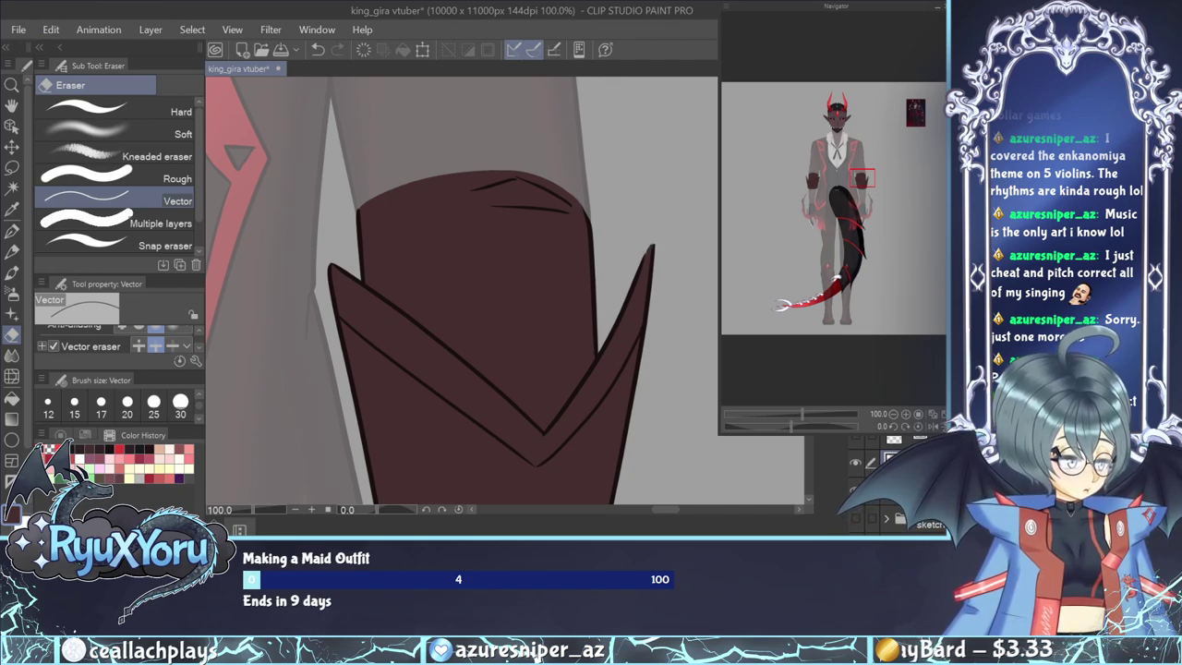
{"action": "left_click", "coordinate": [12, 231]}
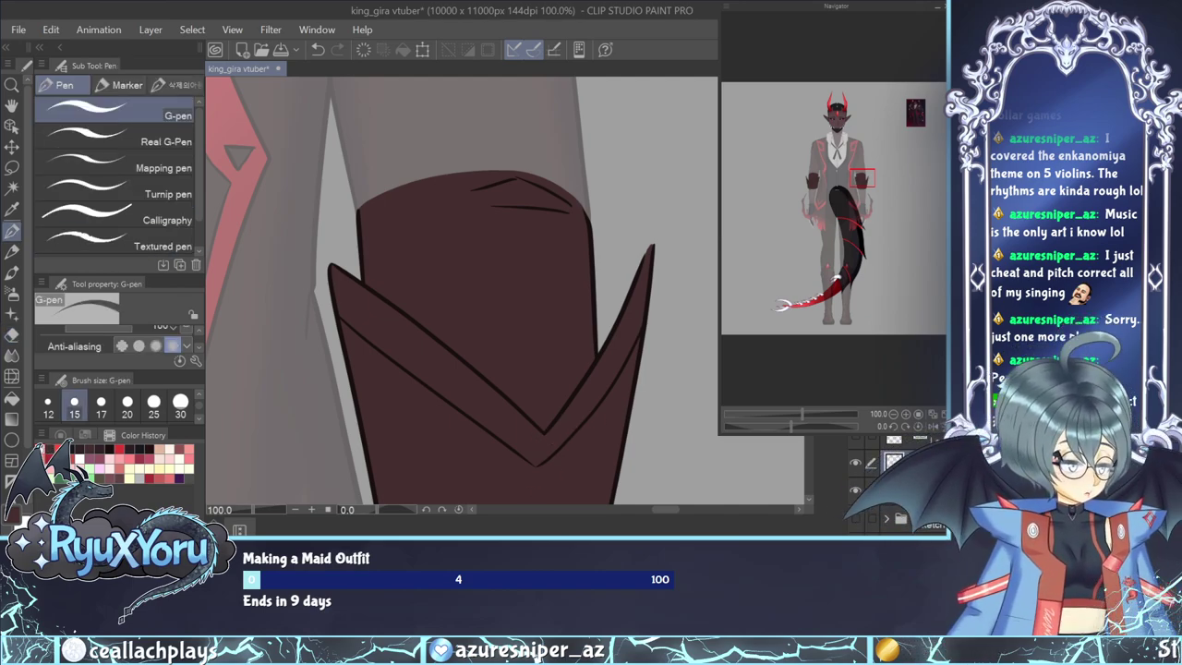
{"action": "scroll", "coordinate": [642, 232], "scroll_direction": "down", "scroll_amount": 4}
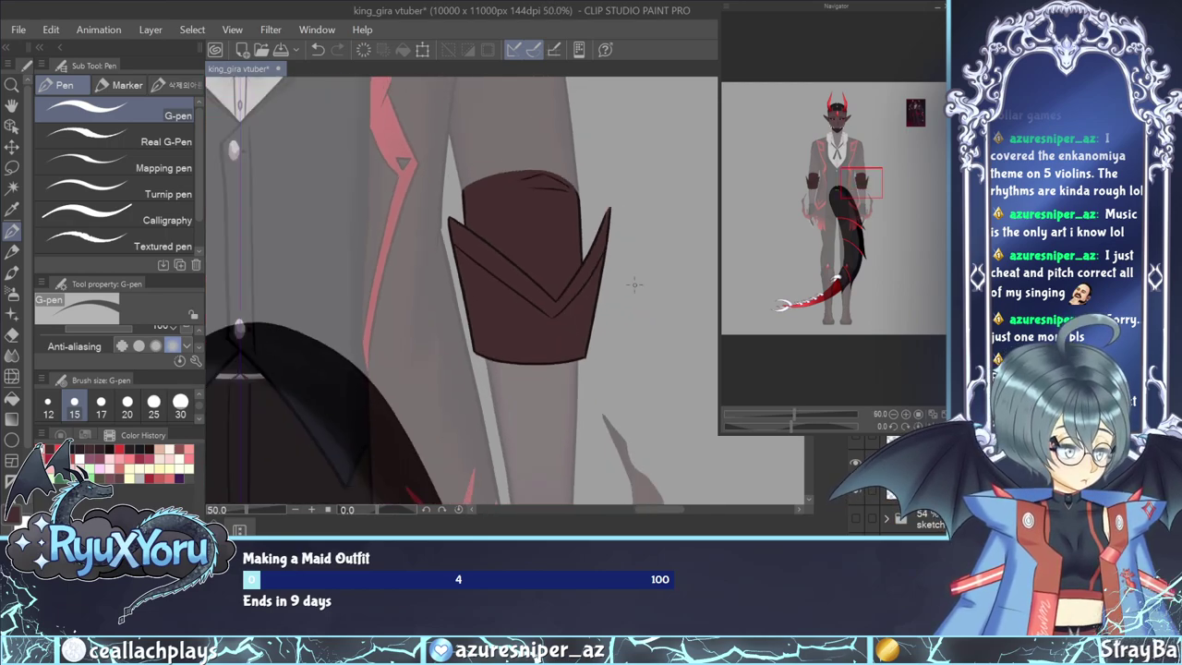
{"action": "scroll", "coordinate": [434, 297], "scroll_direction": "down", "scroll_amount": 3}
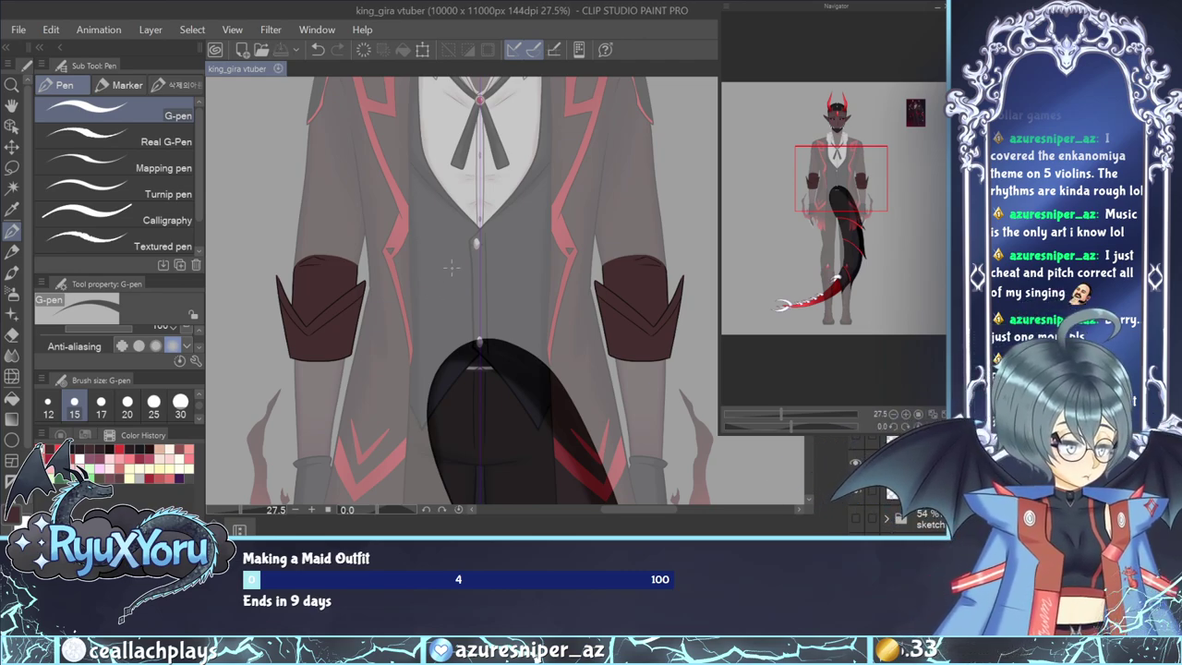
Choose the dark reddish brown again and restore the fully coloured view of the character's outfit.
{"action": "scroll", "coordinate": [265, 282], "scroll_direction": "up", "scroll_amount": 2}
{"action": "scroll", "coordinate": [374, 319], "scroll_direction": "down", "scroll_amount": 3}
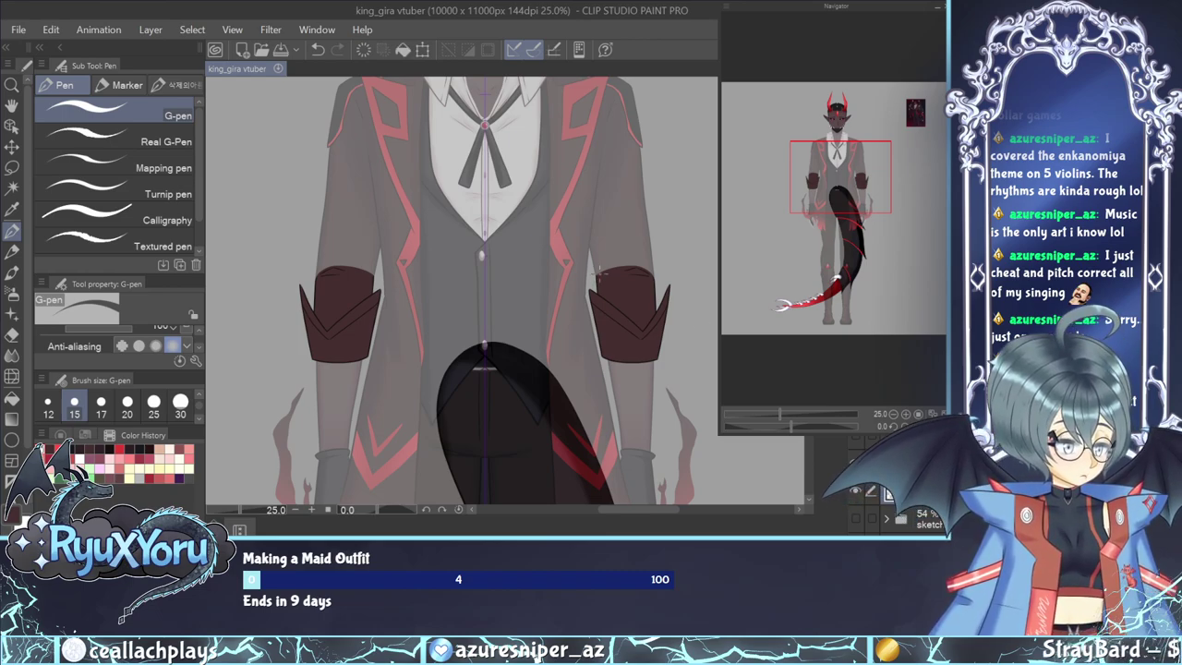
{"action": "left_click", "coordinate": [50, 449]}
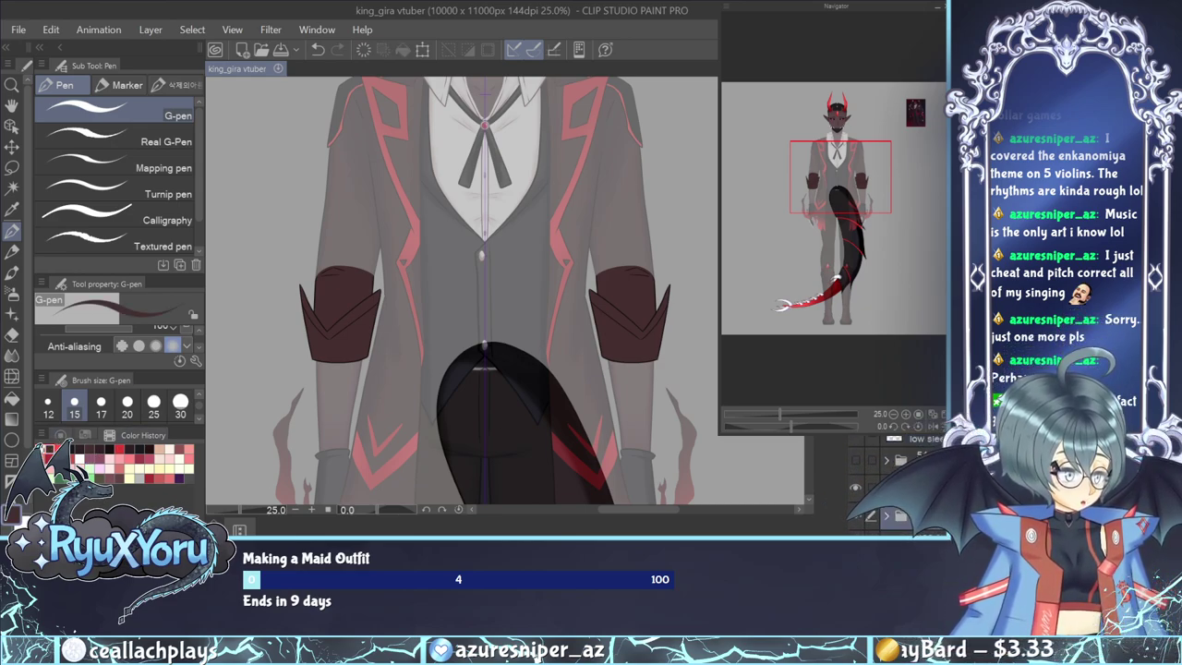
{"action": "key", "text": "ctrl+z"}
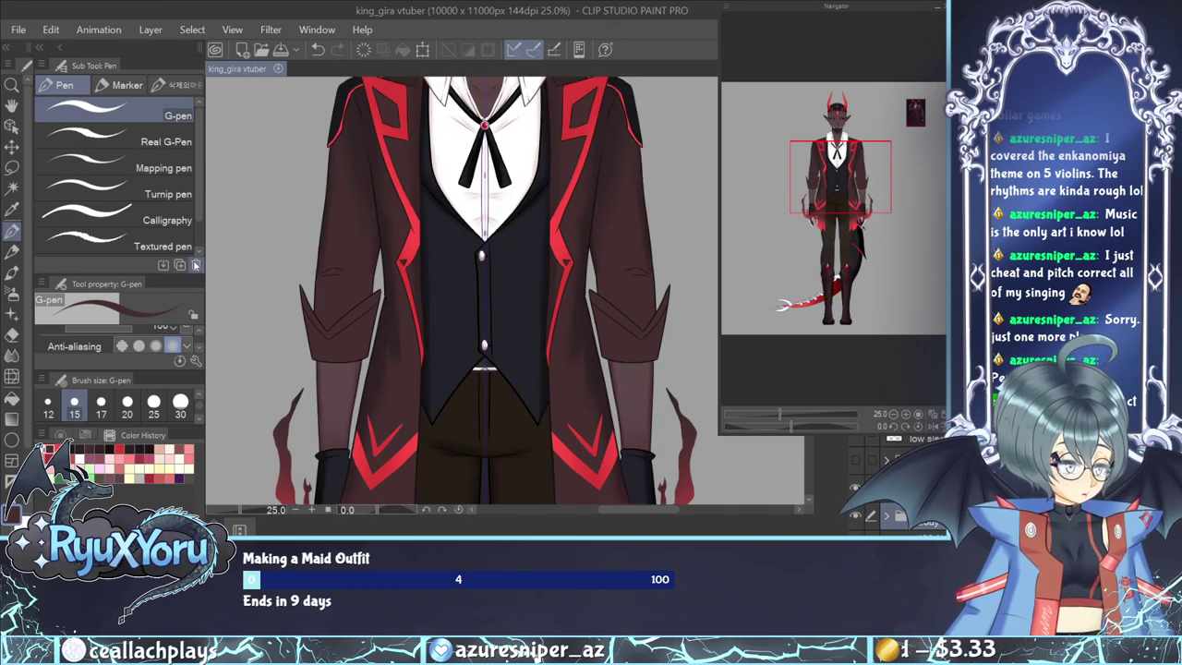
Shade the jacket sleeves near the cuffs with the やわ肌ブラシ brush in a colour sampled from the sleeve, and soften the shading with Blur.
{"action": "left_click", "coordinate": [12, 210]}
{"action": "left_click", "coordinate": [331, 195]}
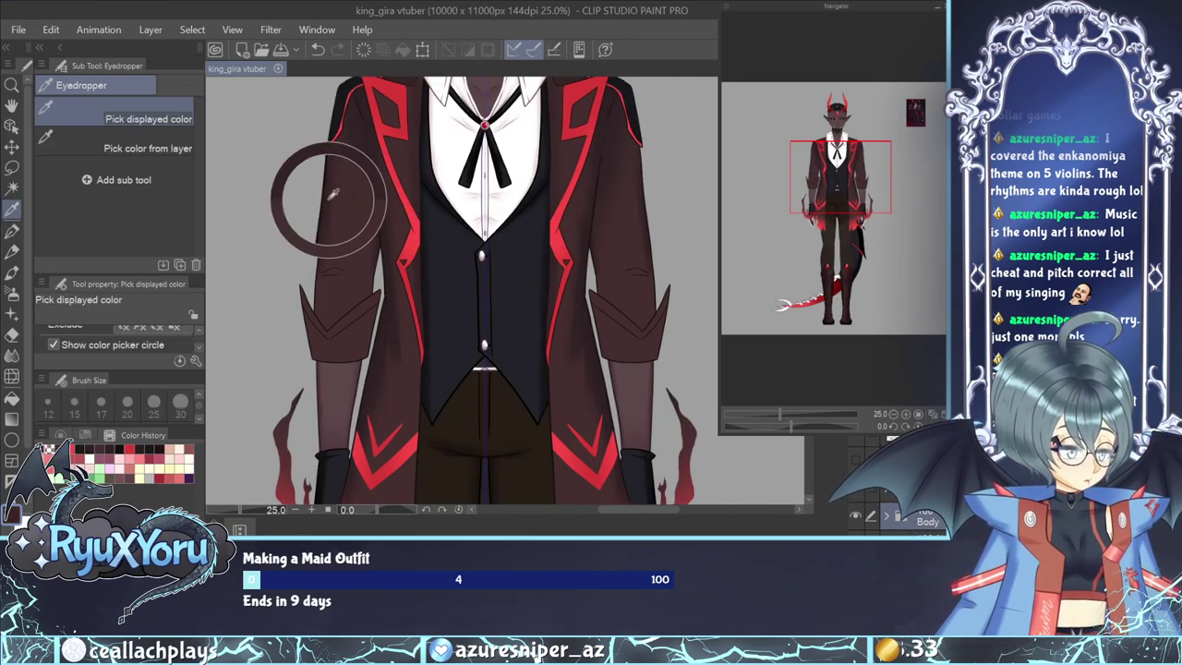
{"action": "key", "text": "b"}
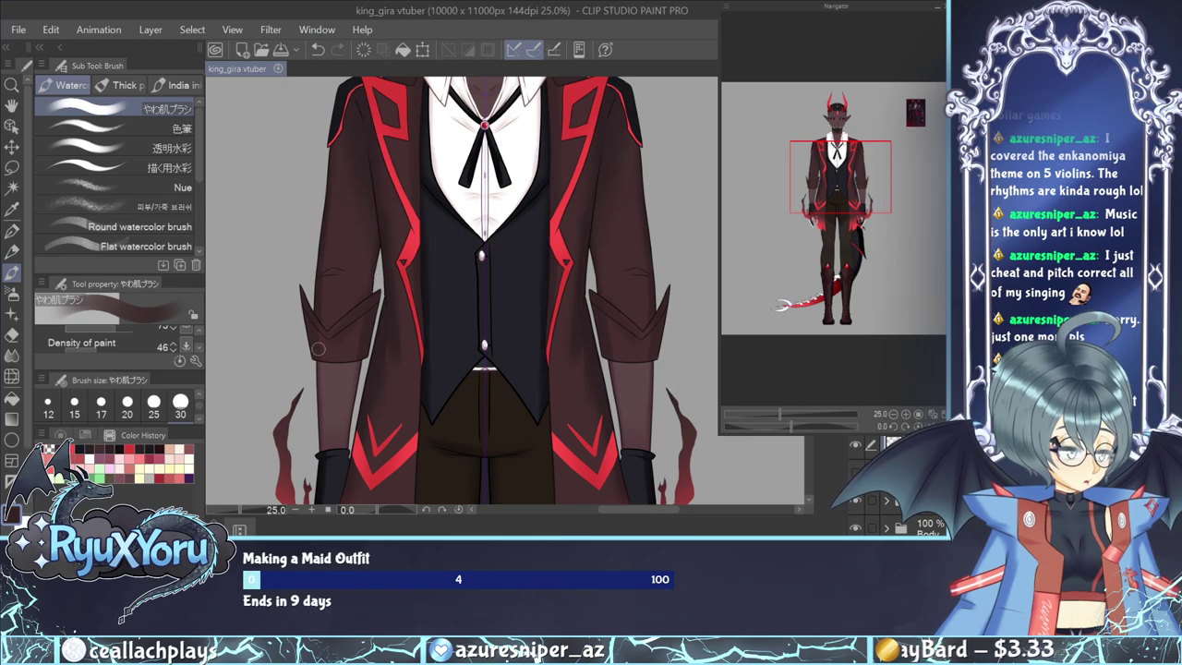
{"action": "left_click_drag", "start_coordinate": [319, 349], "coordinate": [406, 283]}
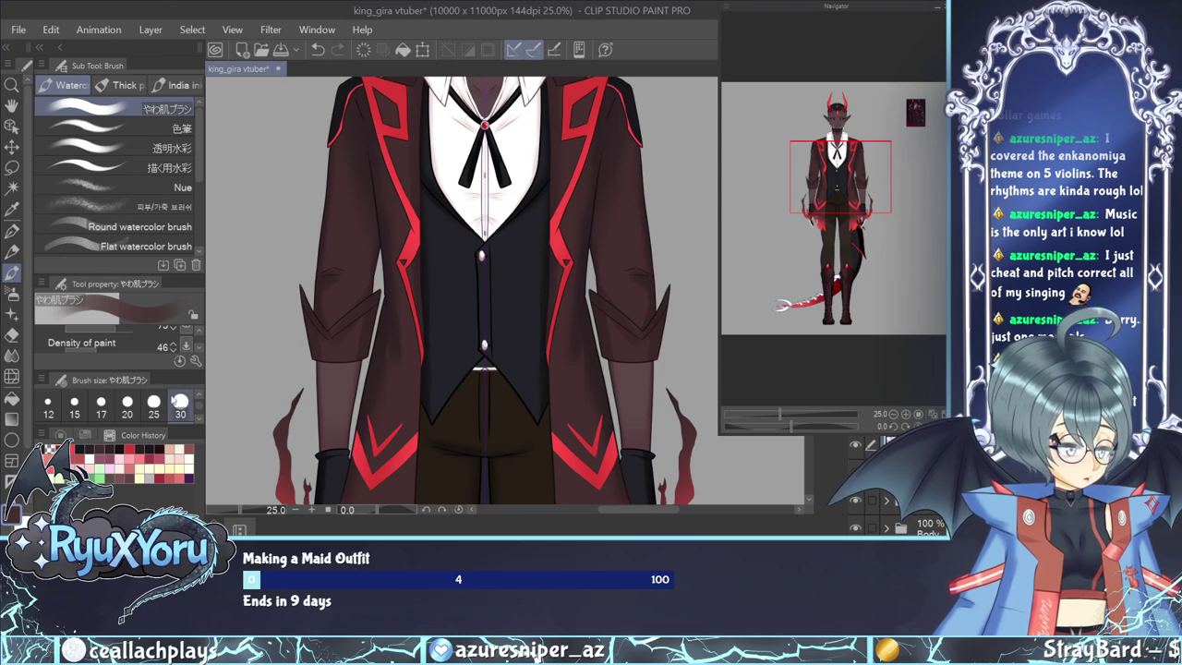
{"action": "left_click", "coordinate": [75, 401]}
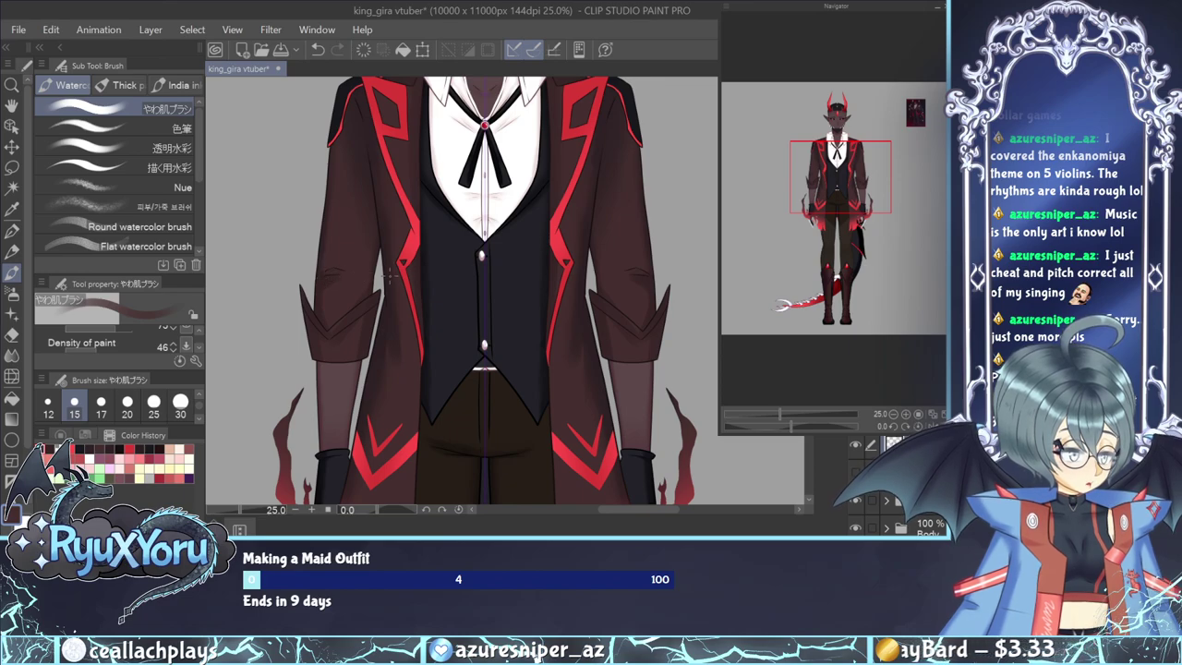
{"action": "key", "text": "j"}
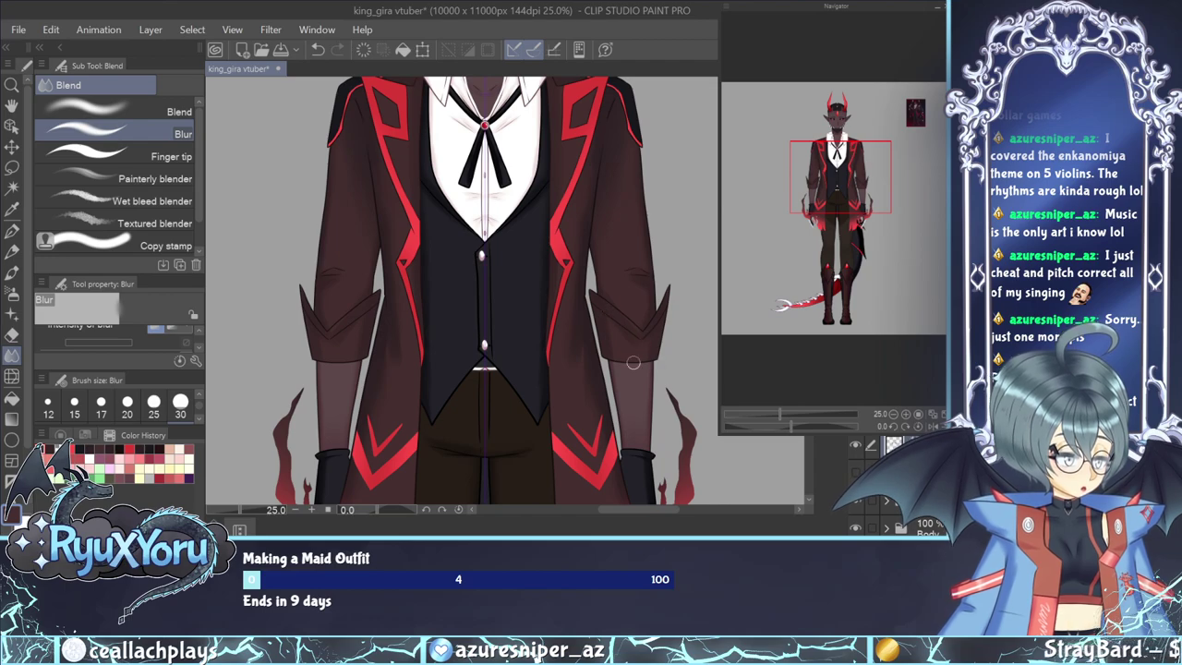
{"action": "left_click", "coordinate": [12, 294]}
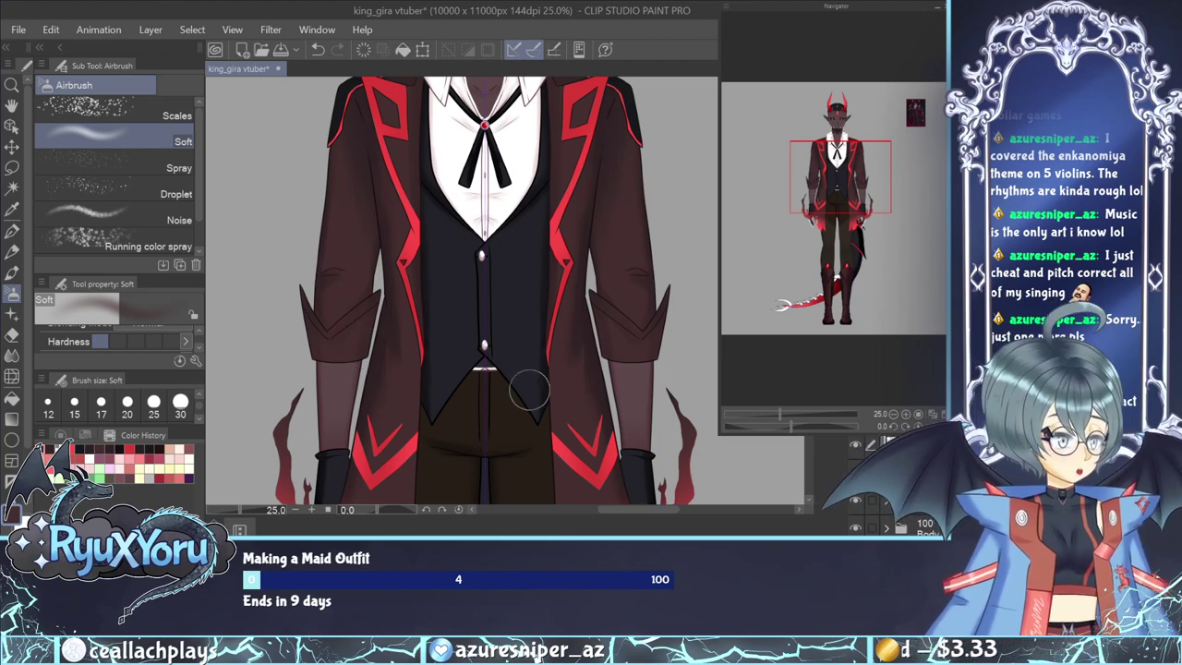
Sample a dark navy and trace the inside edge of the pointed sleeve cuff as a closed outline with the G-pen at size 30.
{"action": "scroll", "coordinate": [368, 319], "scroll_direction": "down", "scroll_amount": 4}
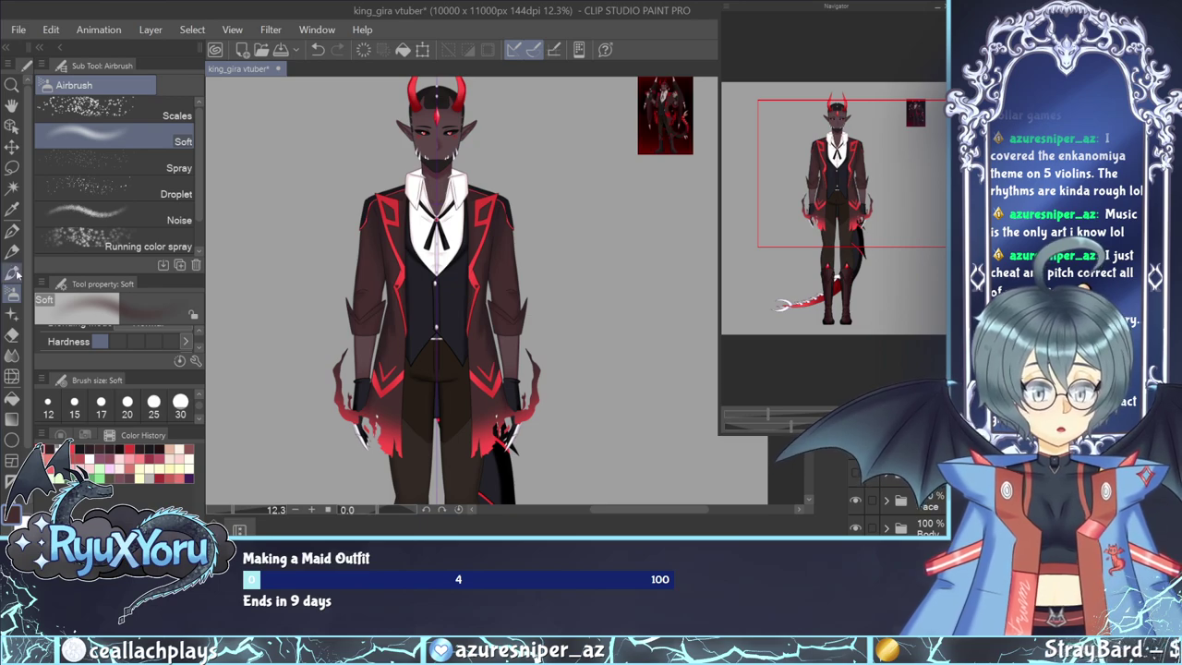
{"action": "scroll", "coordinate": [358, 307], "scroll_direction": "up", "scroll_amount": 3}
{"action": "scroll", "coordinate": [358, 307], "scroll_direction": "up", "scroll_amount": 1}
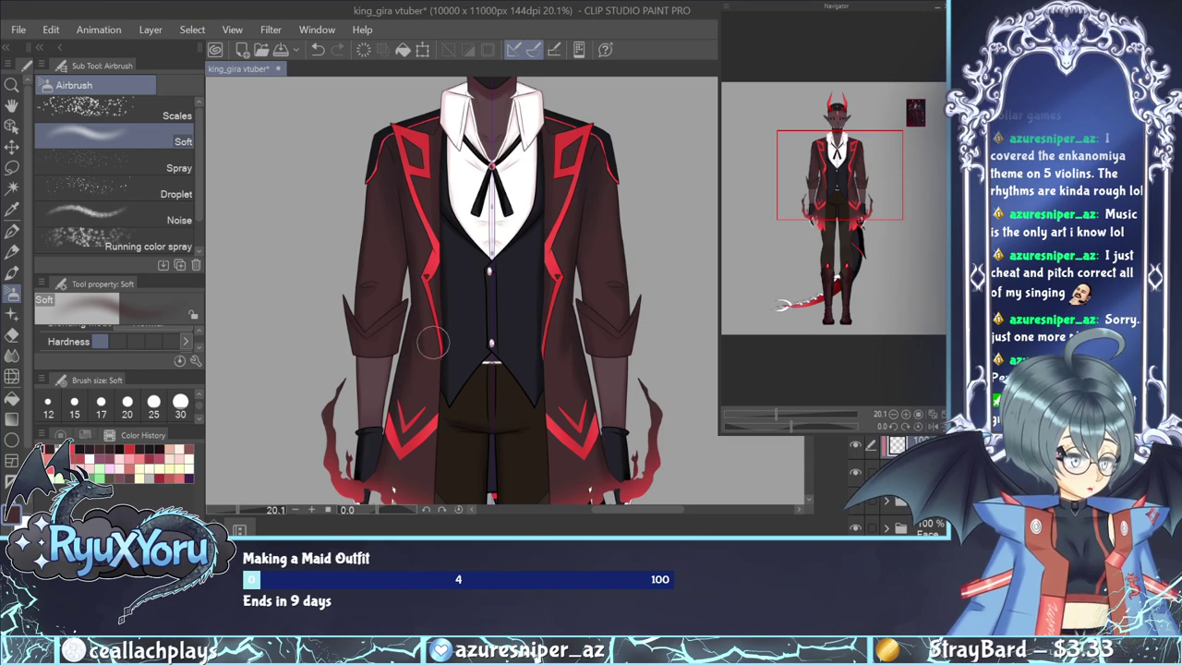
{"action": "scroll", "coordinate": [388, 332], "scroll_direction": "up", "scroll_amount": 8}
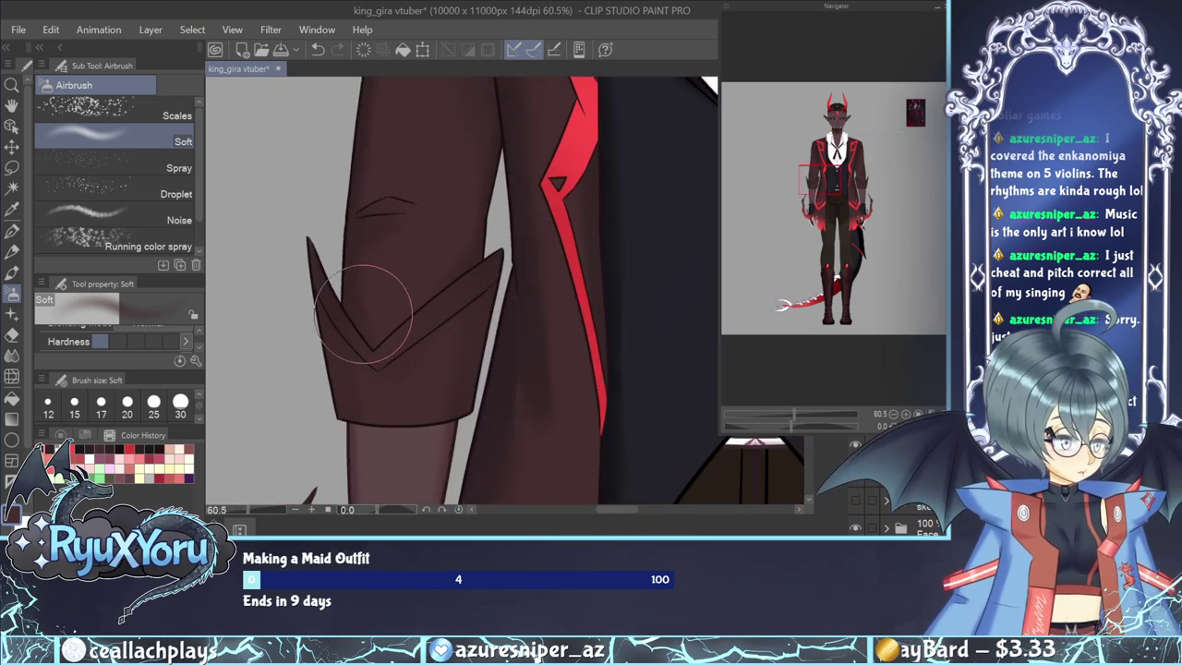
{"action": "key", "text": "i"}
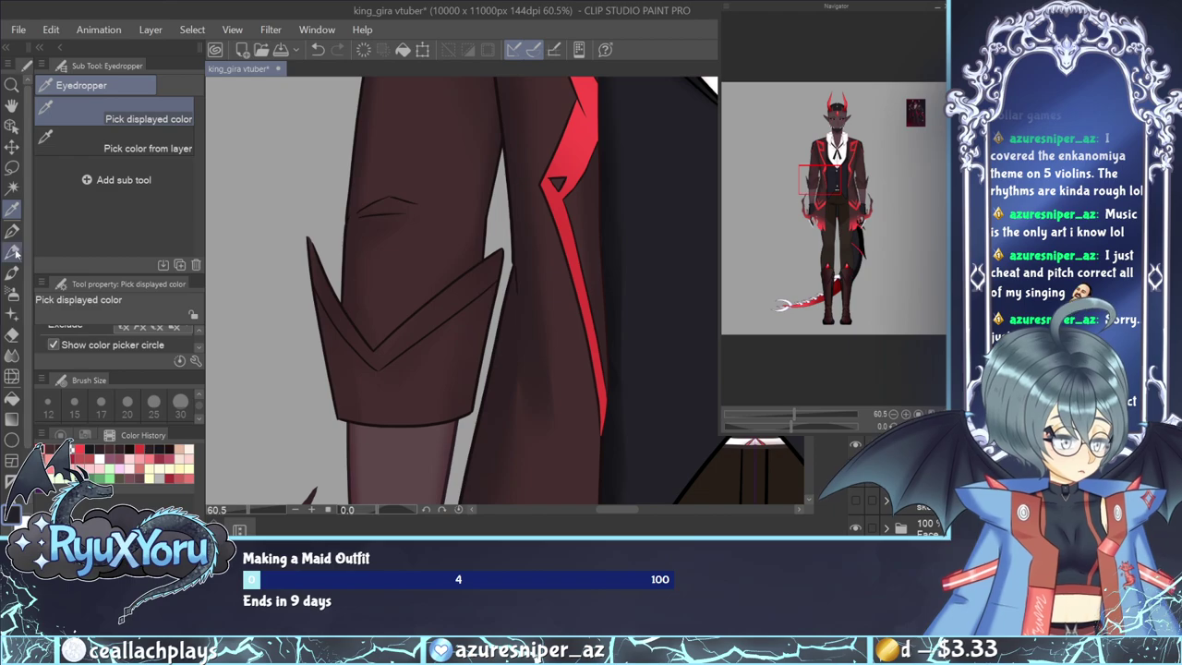
{"action": "left_click", "coordinate": [12, 231]}
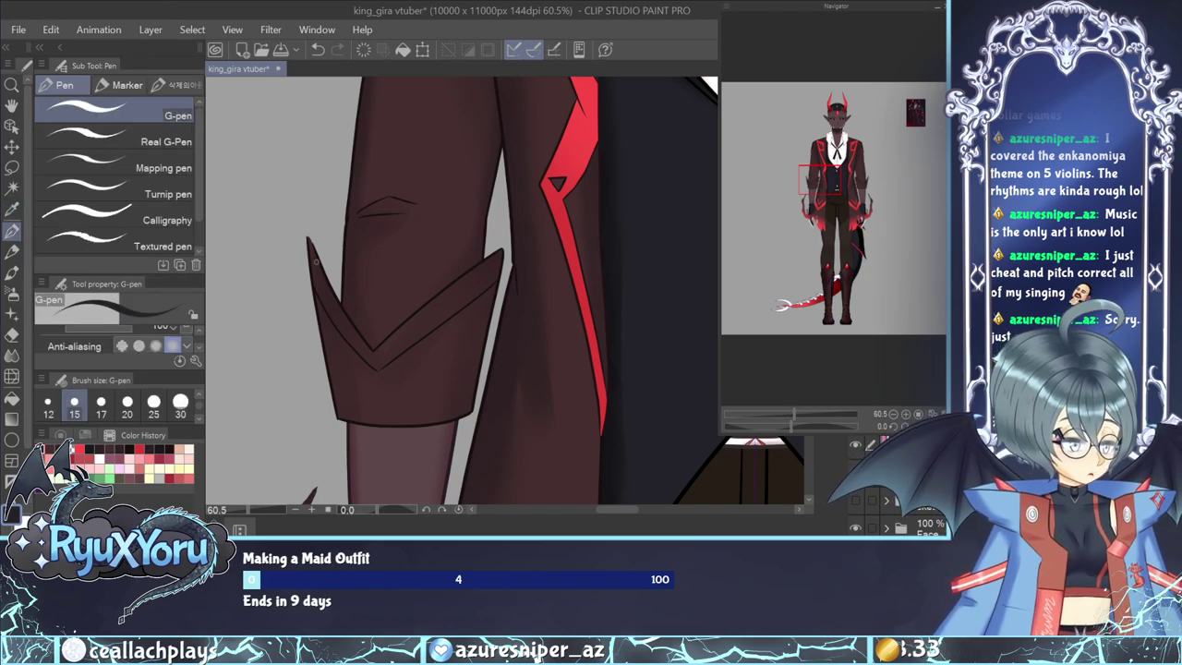
{"action": "left_click", "coordinate": [180, 403]}
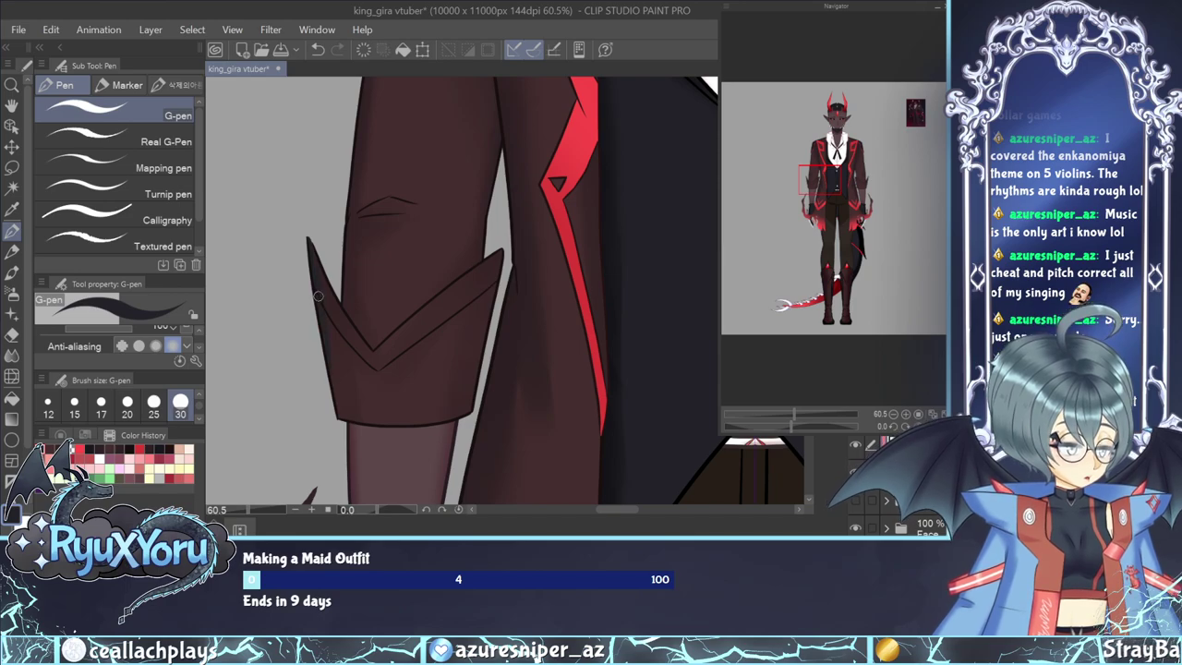
{"action": "left_click_drag", "start_coordinate": [337, 415], "coordinate": [450, 417]}
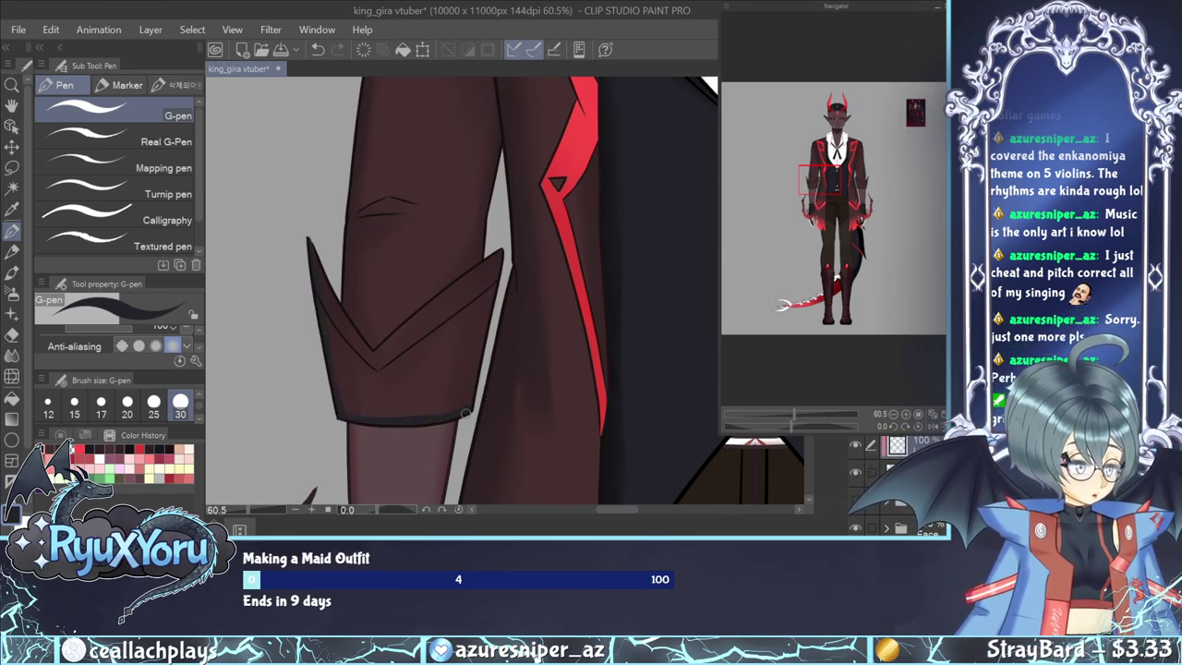
{"action": "left_click_drag", "start_coordinate": [487, 305], "coordinate": [470, 392]}
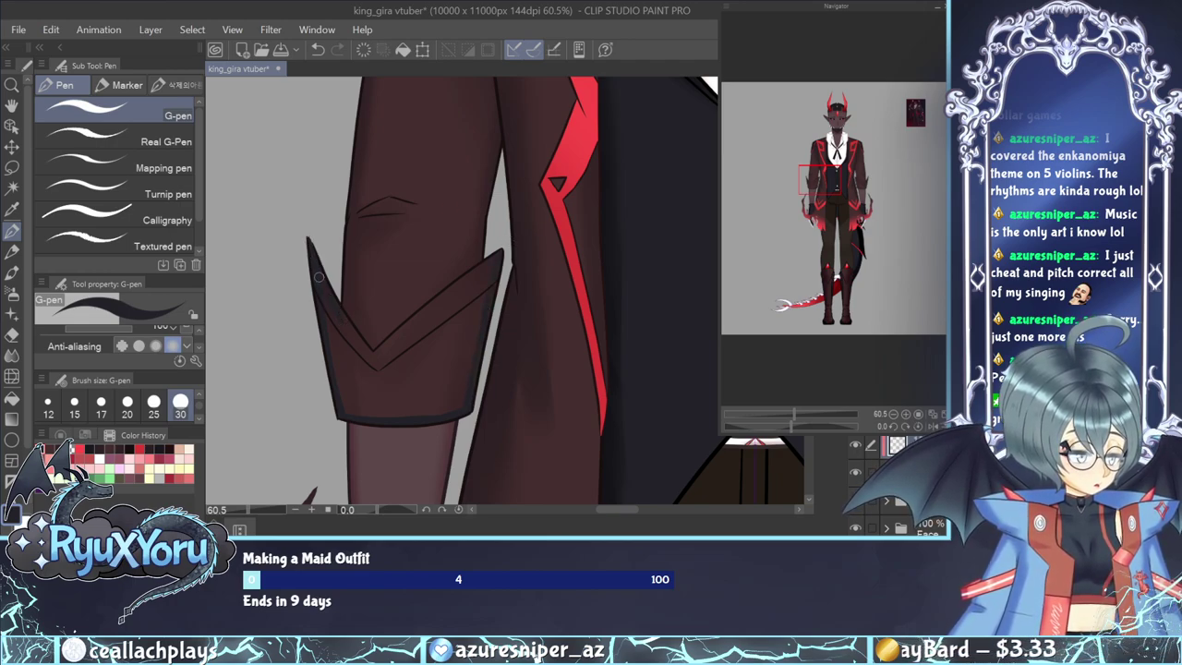
{"action": "left_click_drag", "start_coordinate": [338, 311], "coordinate": [374, 358]}
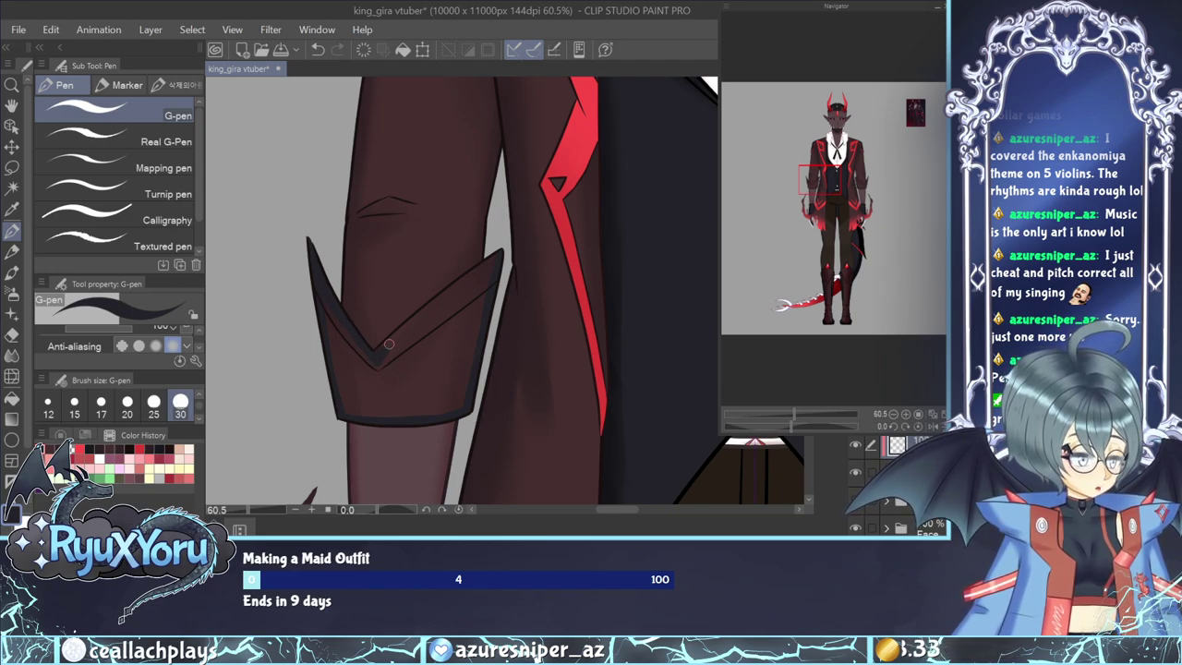
{"action": "left_click_drag", "start_coordinate": [373, 357], "coordinate": [459, 283]}
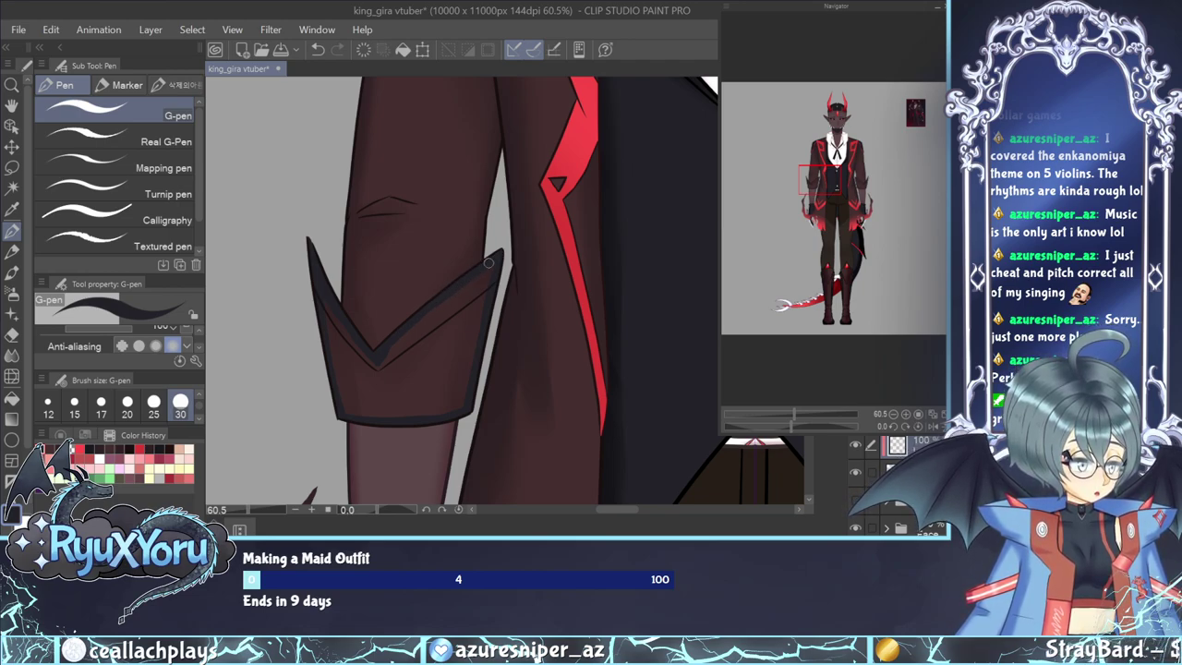
Fill the outlined sleeve cuff with the dark navy, referring only to the editing layer, and return to the G-pen.
{"action": "key", "text": "g"}
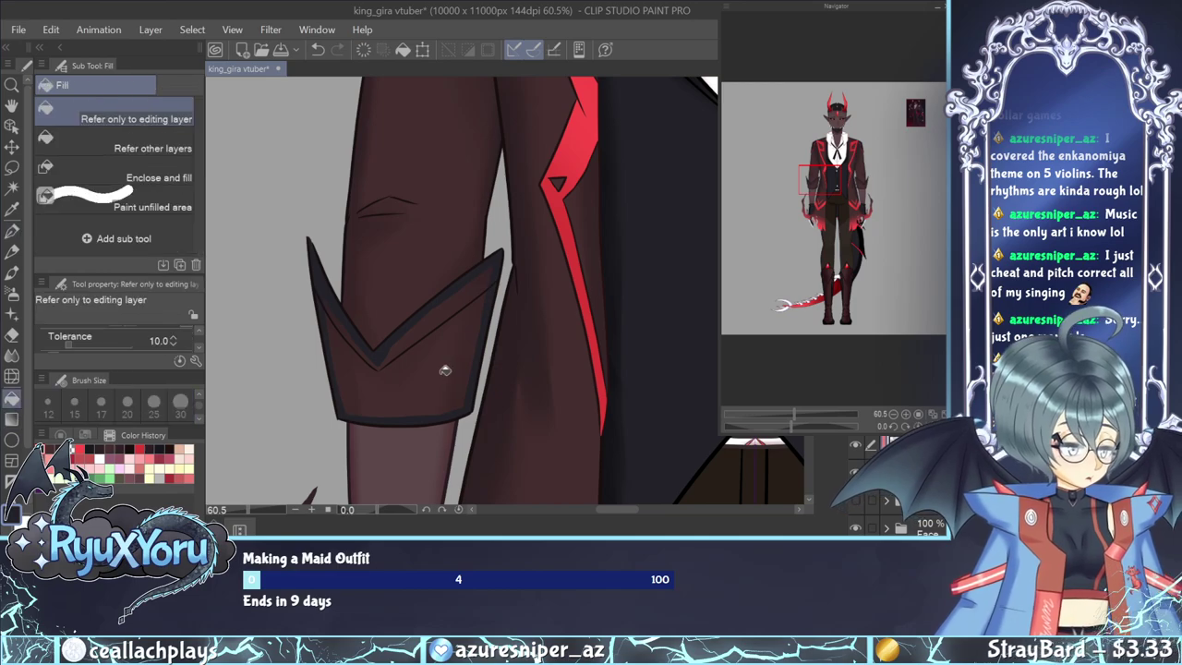
{"action": "left_click", "coordinate": [442, 369]}
{"action": "left_click", "coordinate": [12, 231]}
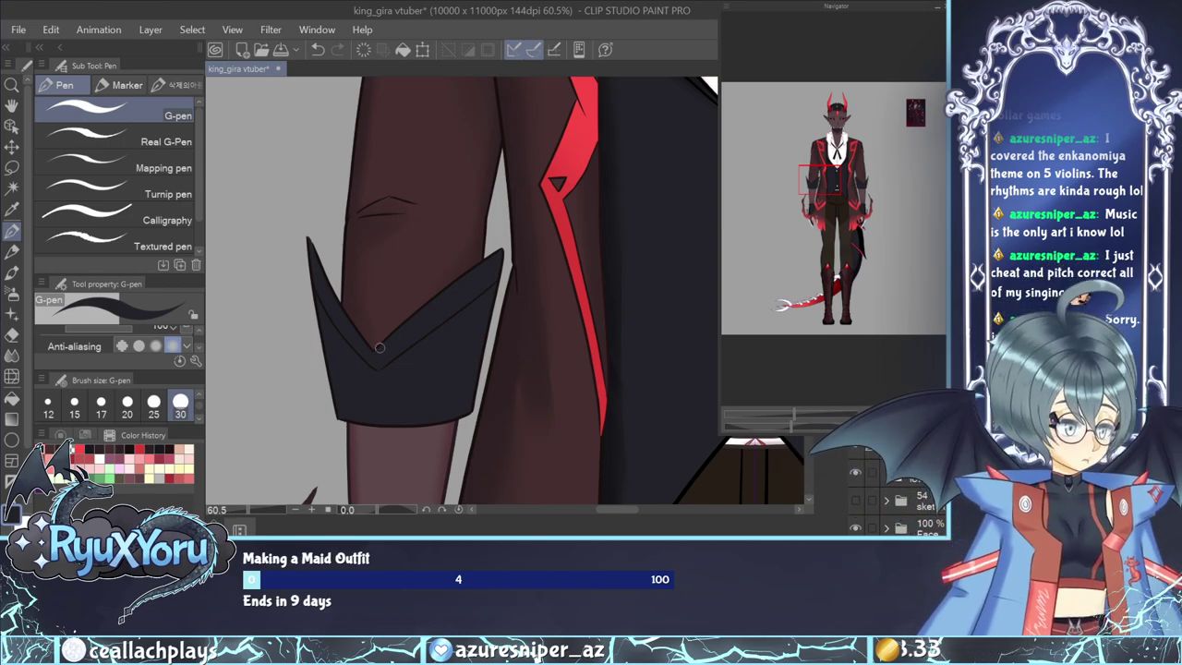
Shade the navy sleeve cuffs with the やわ肌ブラシ brush at size 100 in a darker colour, and soften the shading with Blur.
{"action": "scroll", "coordinate": [362, 340], "scroll_direction": "down", "scroll_amount": 5}
{"action": "scroll", "coordinate": [365, 308], "scroll_direction": "up", "scroll_amount": 2}
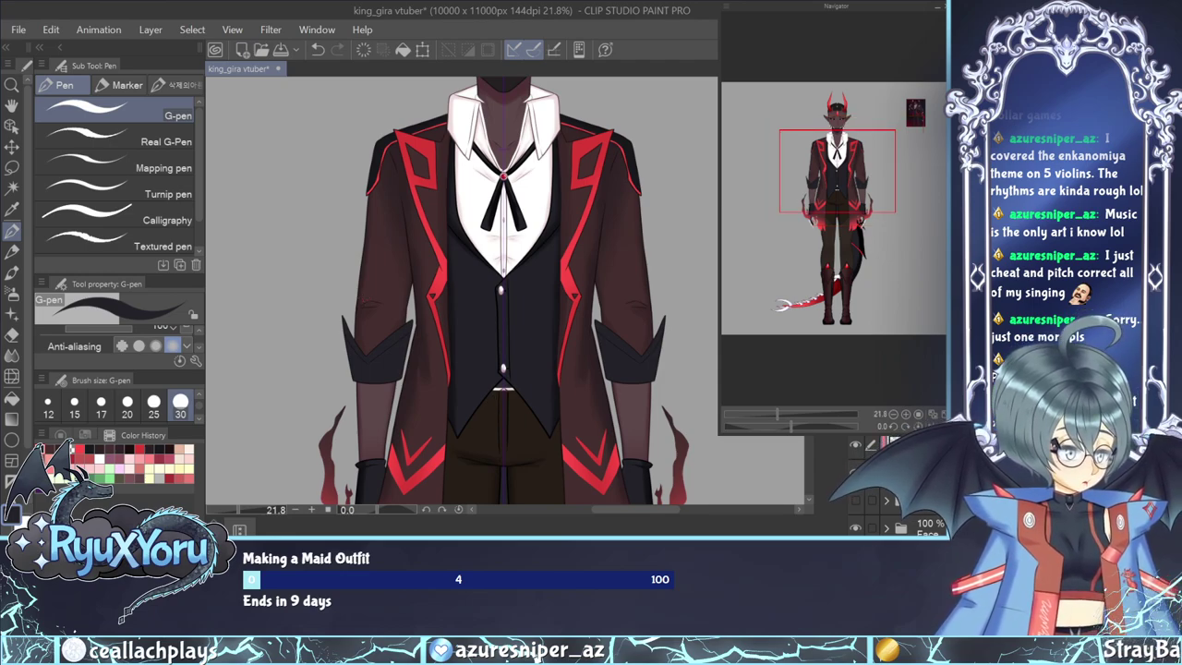
{"action": "left_click", "coordinate": [60, 435]}
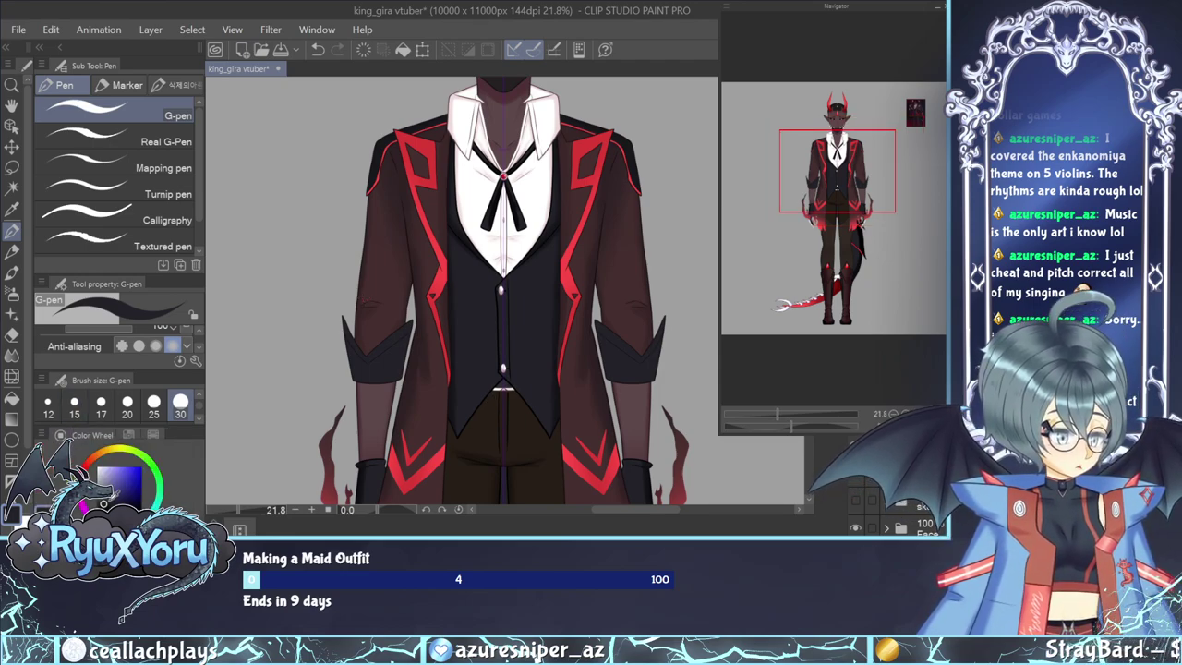
{"action": "left_click", "coordinate": [12, 272]}
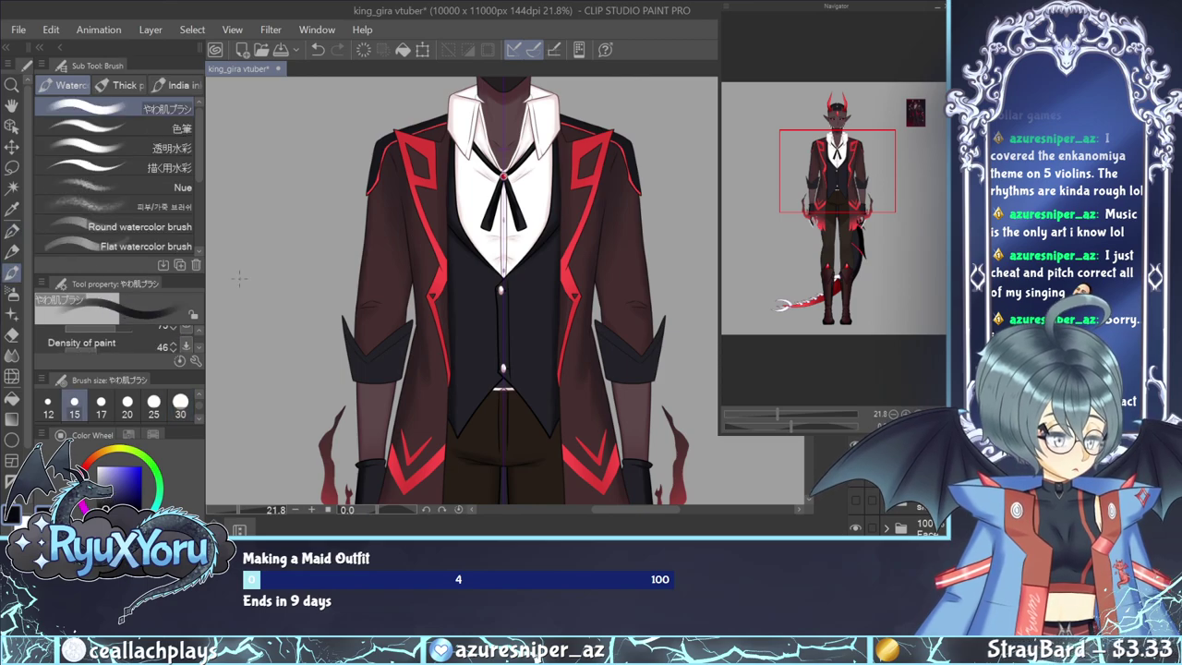
{"action": "left_click", "coordinate": [181, 409]}
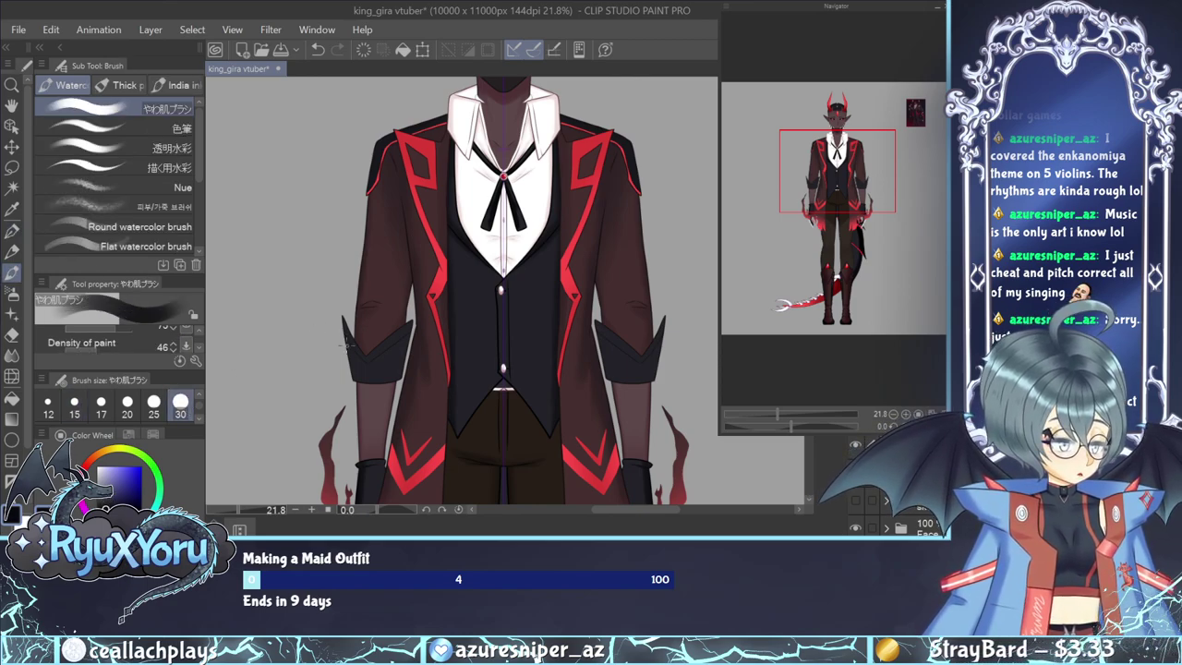
{"action": "left_click", "coordinate": [198, 419]}
{"action": "left_click", "coordinate": [181, 405]}
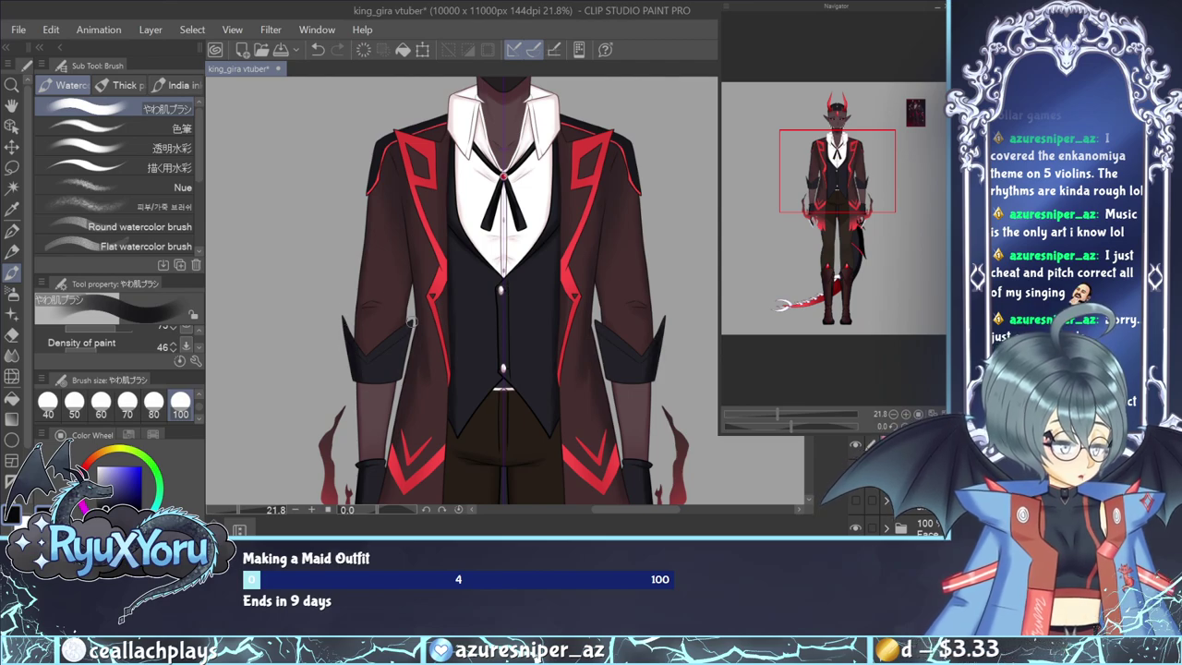
{"action": "left_click_drag", "start_coordinate": [407, 336], "coordinate": [393, 379]}
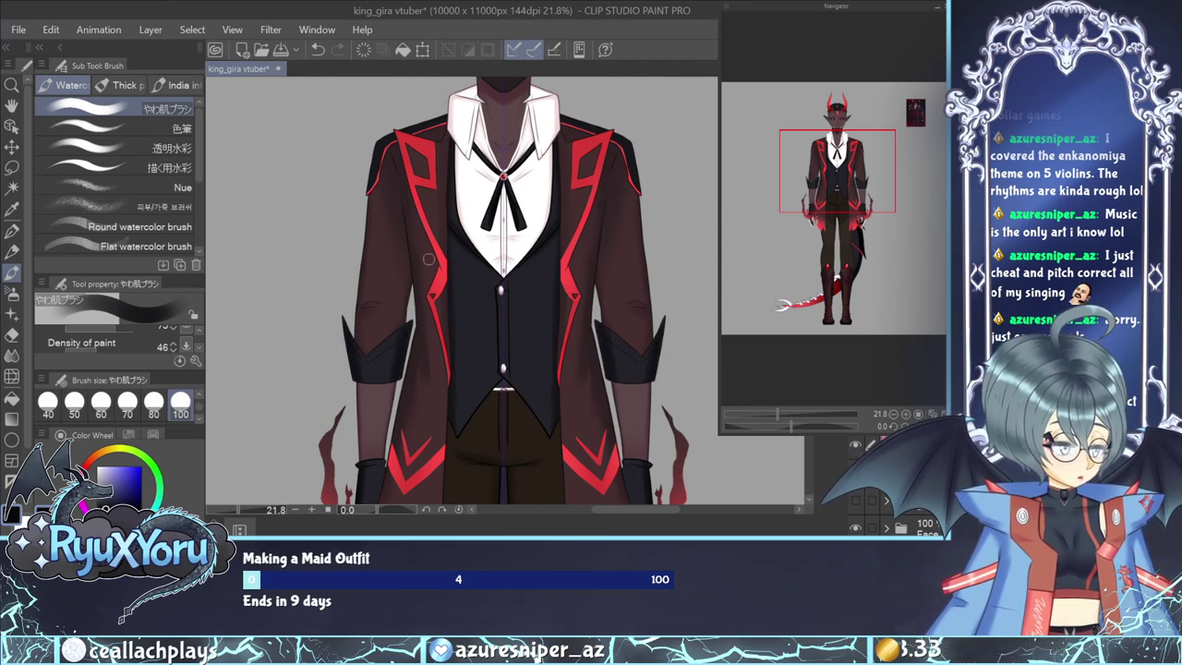
{"action": "key", "text": "j"}
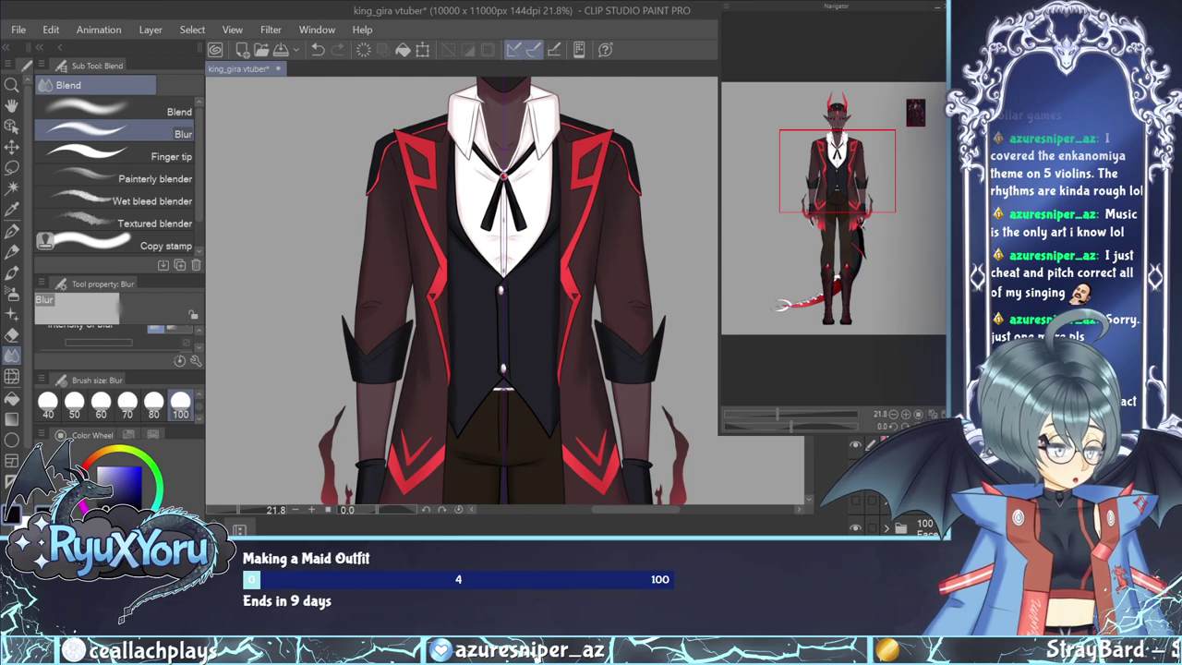
Select the Soft airbrush and choose the bright red as the drawing colour for the sleeve cuffs.
{"action": "left_click", "coordinate": [130, 435]}
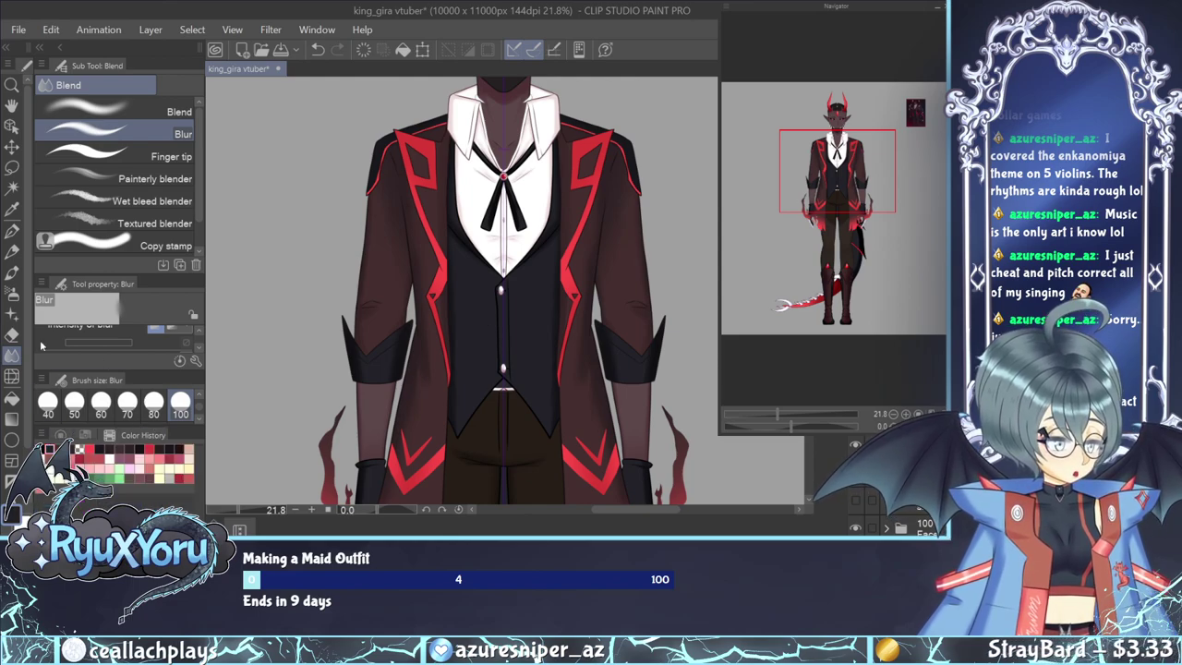
{"action": "left_click", "coordinate": [12, 293]}
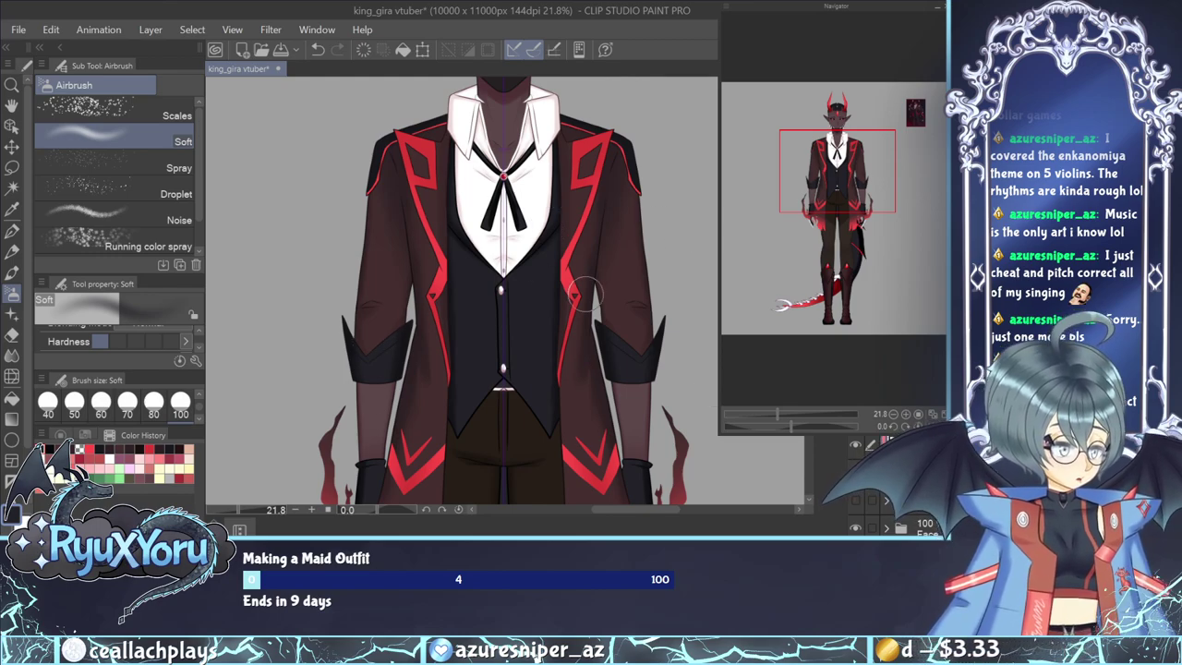
{"action": "scroll", "coordinate": [442, 189], "scroll_direction": "down", "scroll_amount": 4}
{"action": "scroll", "coordinate": [332, 214], "scroll_direction": "up", "scroll_amount": 6}
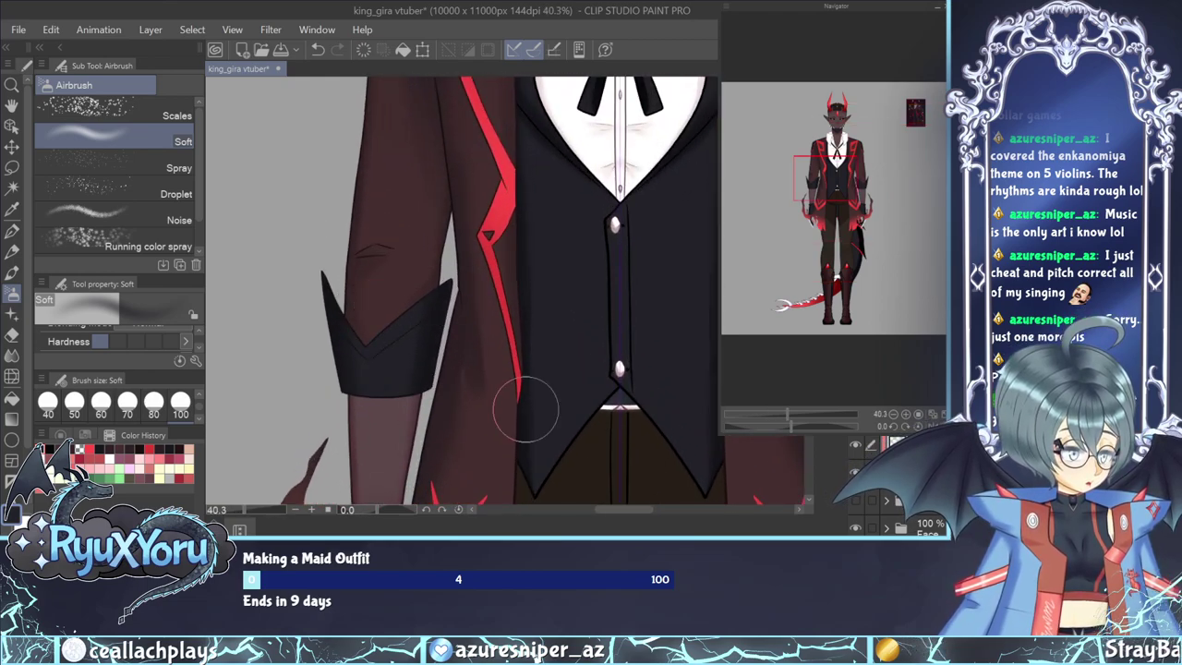
{"action": "scroll", "coordinate": [351, 280], "scroll_direction": "down", "scroll_amount": 5}
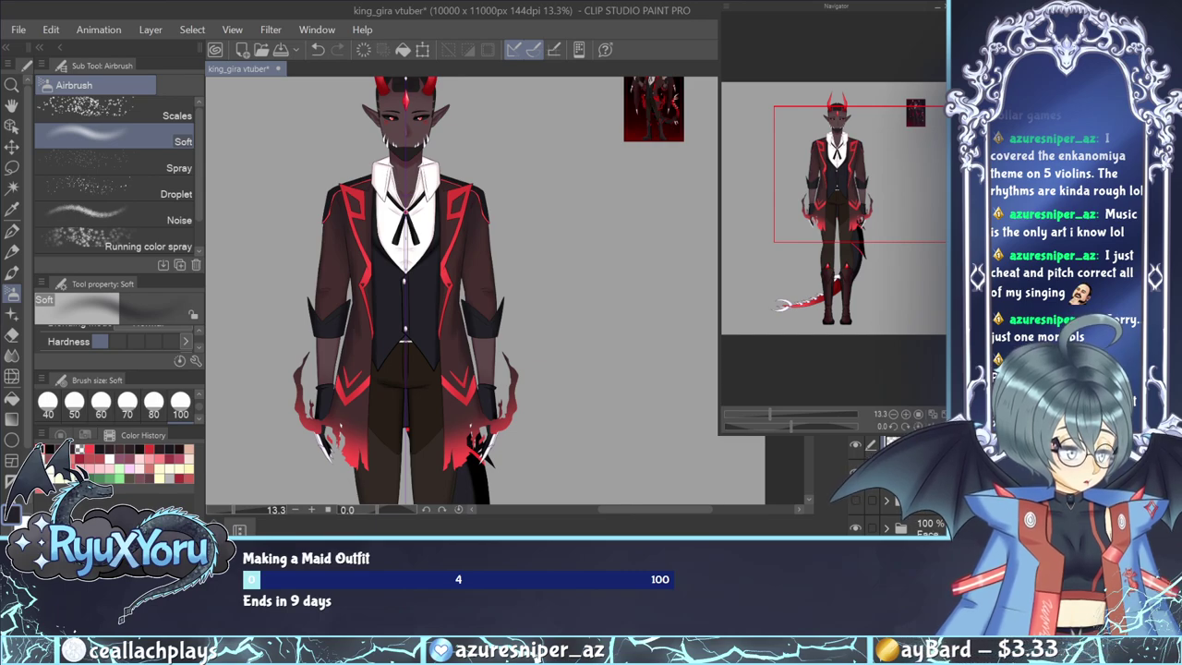
{"action": "scroll", "coordinate": [344, 281], "scroll_direction": "up", "scroll_amount": 5}
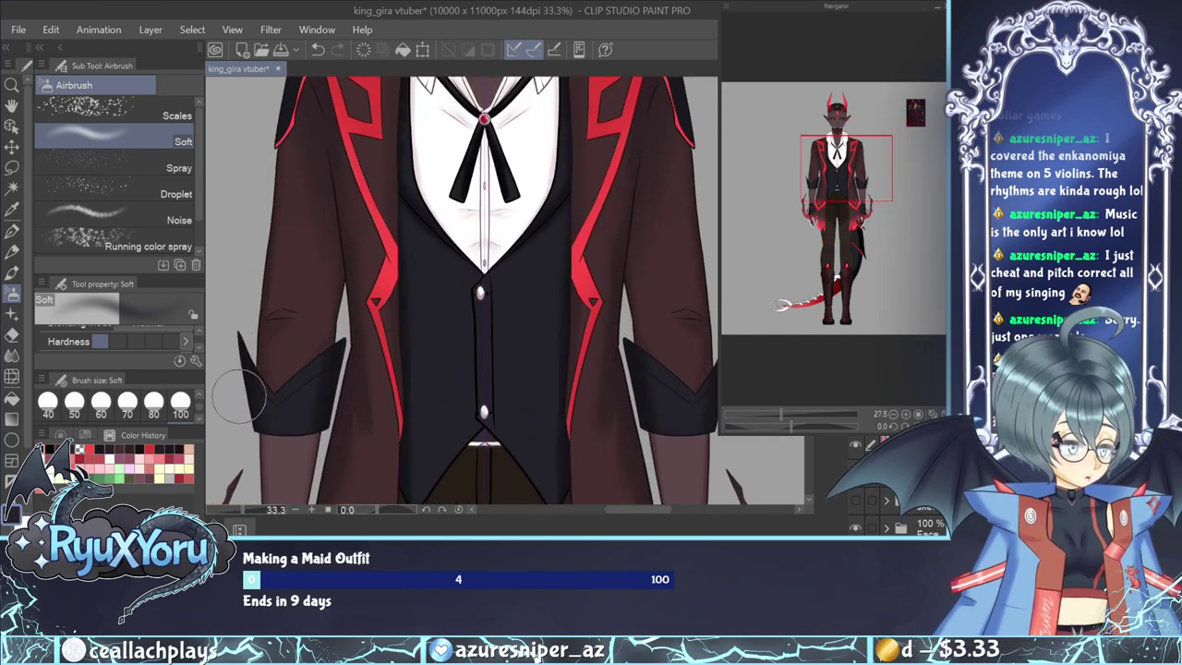
{"action": "left_click", "coordinate": [92, 447]}
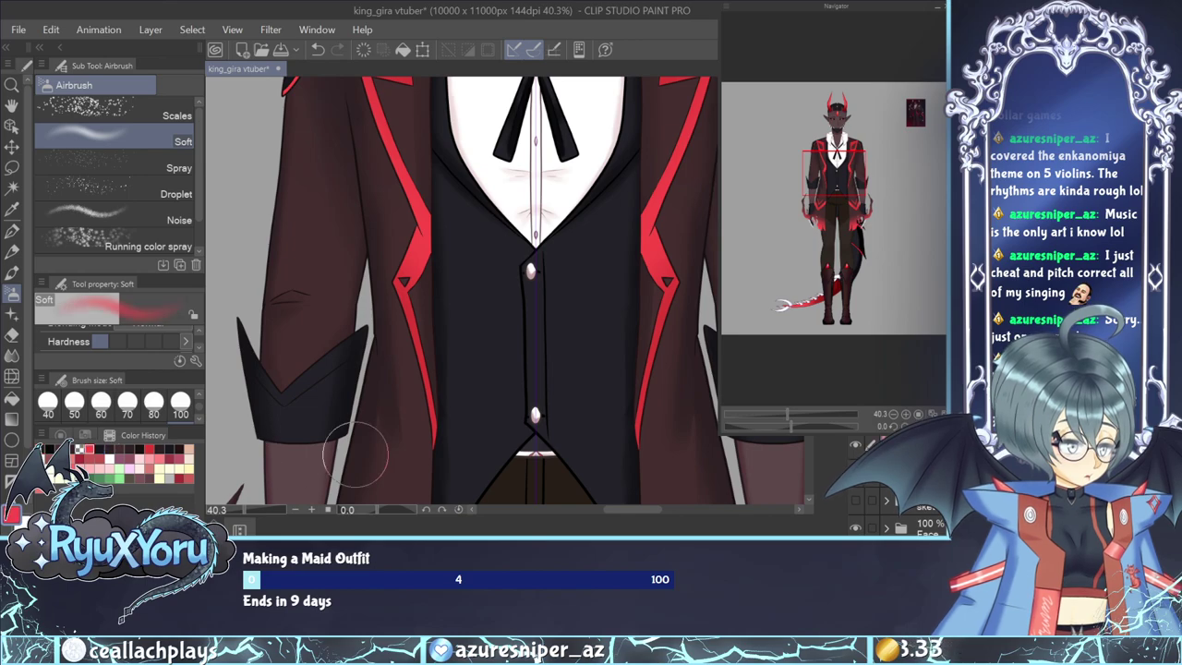
{"action": "scroll", "coordinate": [318, 346], "scroll_direction": "down", "scroll_amount": 1}
{"action": "scroll", "coordinate": [321, 346], "scroll_direction": "up", "scroll_amount": 4}
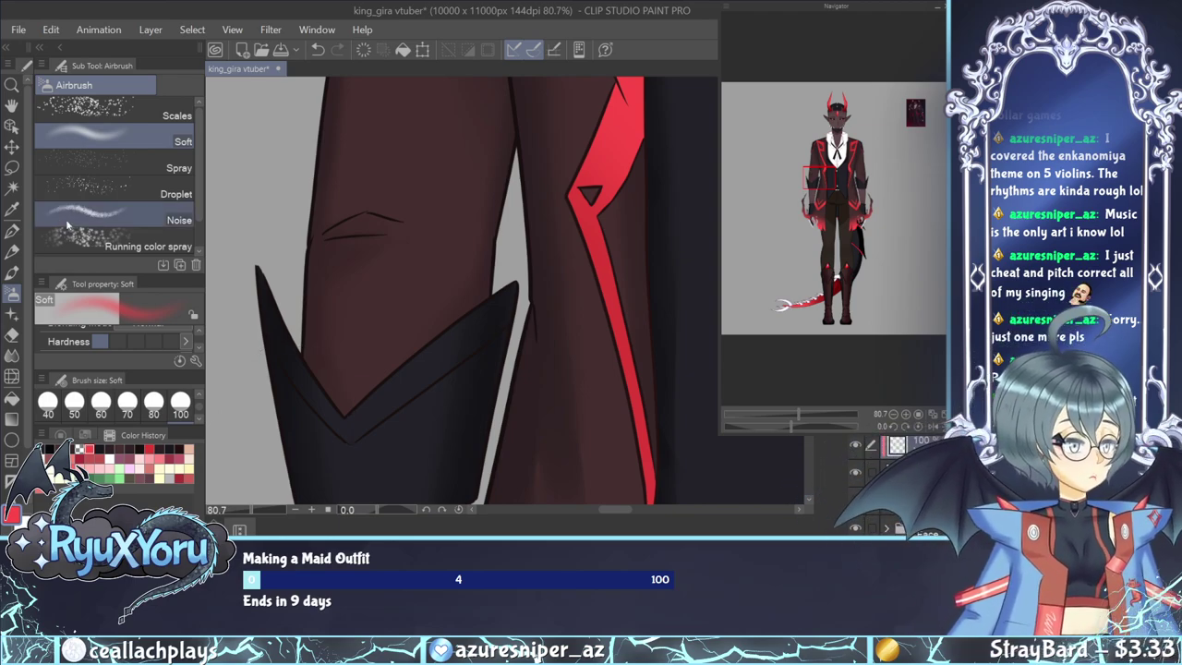
Paint the outer half of the pointed cuff's V-shaped trim band bright red with the G-pen, down to the point of the V.
{"action": "key", "text": "p"}
{"action": "left_click_drag", "start_coordinate": [258, 269], "coordinate": [296, 356]}
{"action": "left_click_drag", "start_coordinate": [263, 300], "coordinate": [320, 406]}
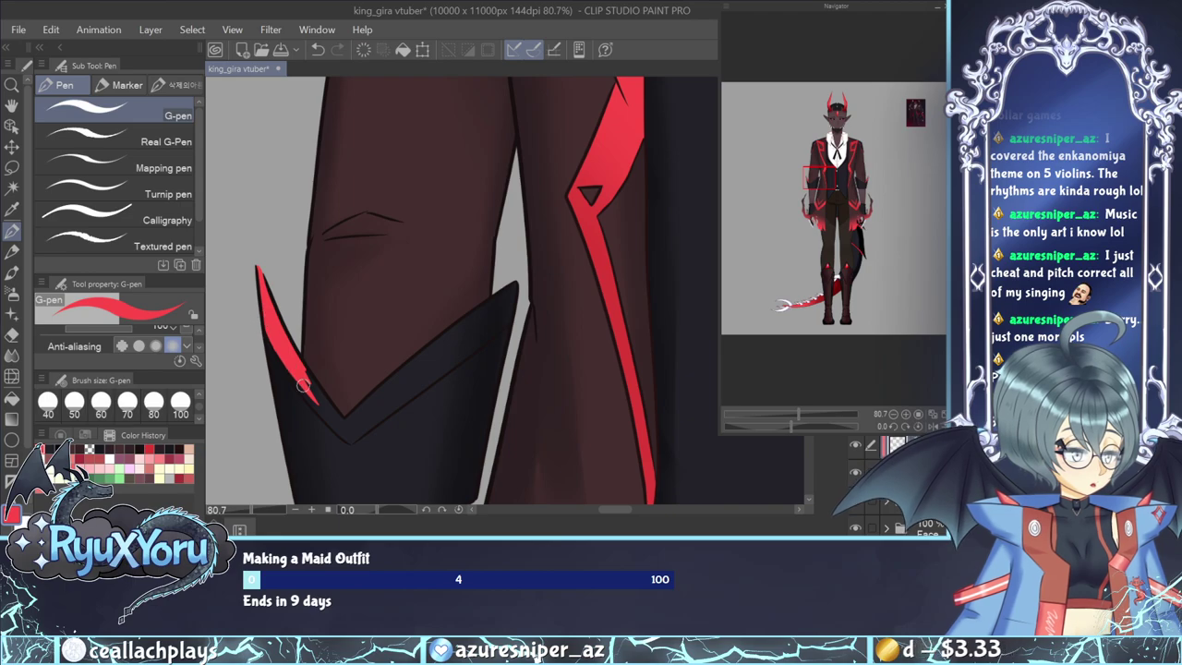
{"action": "left_click_drag", "start_coordinate": [288, 366], "coordinate": [350, 438]}
{"action": "mouse_move", "coordinate": [298, 366]}
{"action": "left_mouse_down"}
{"action": "mouse_move", "coordinate": [324, 406]}
{"action": "mouse_move", "coordinate": [292, 349]}
{"action": "mouse_move", "coordinate": [348, 432]}
{"action": "left_mouse_up"}
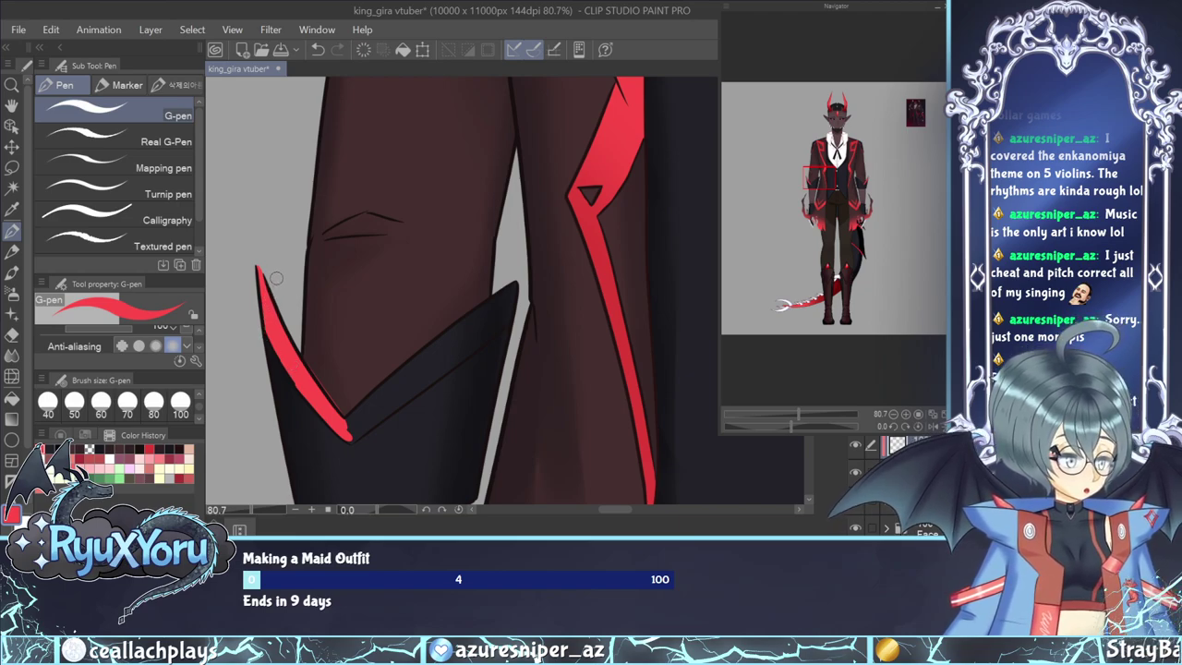
{"action": "key", "text": "ctrl+z"}
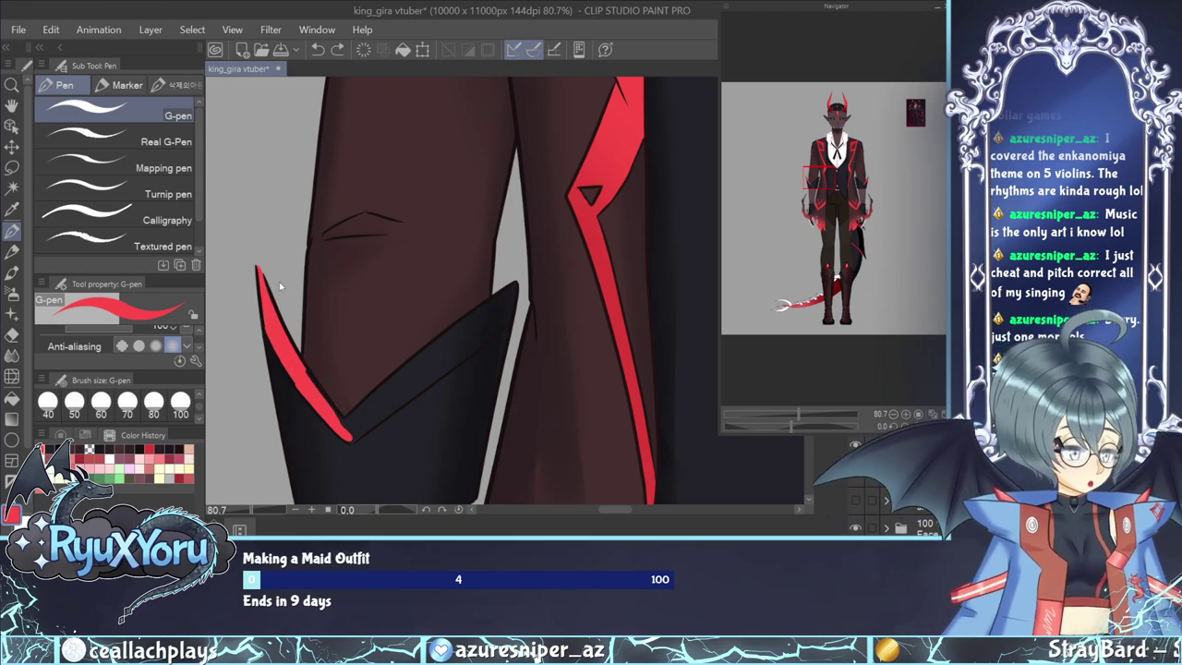
{"action": "left_click_drag", "start_coordinate": [298, 367], "coordinate": [299, 362]}
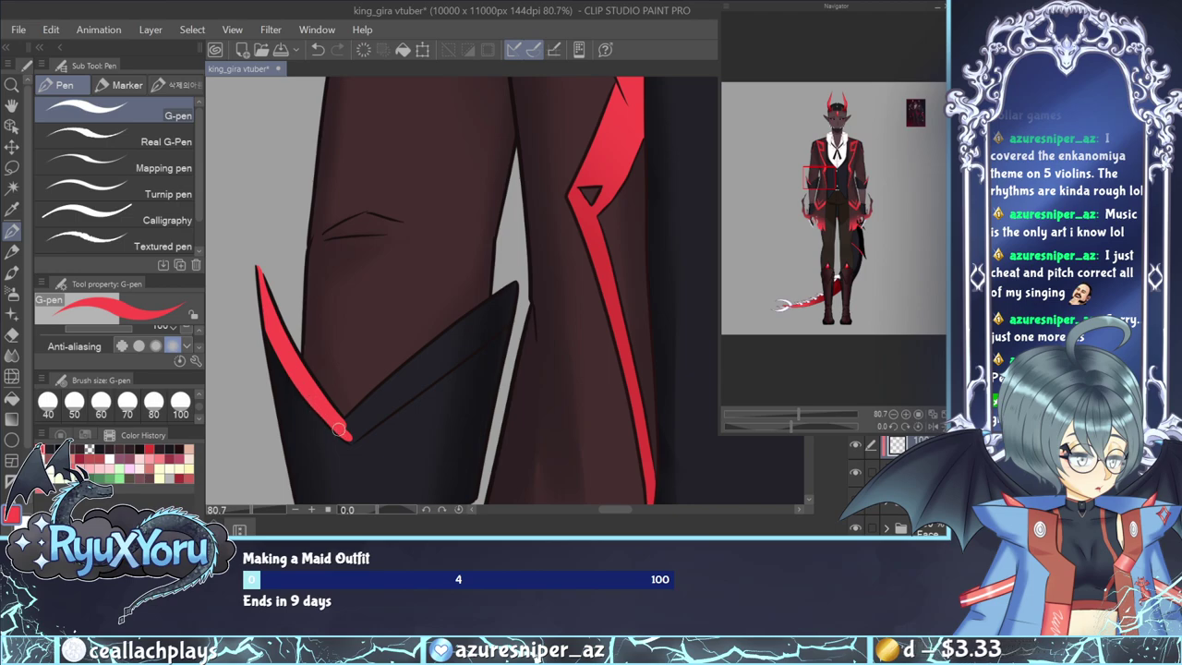
Paint the inner half of the cuff's trim band bright red with the G-pen, from the point of the V up to the cuff's tip.
{"action": "scroll", "coordinate": [346, 444], "scroll_direction": "up", "scroll_amount": 3}
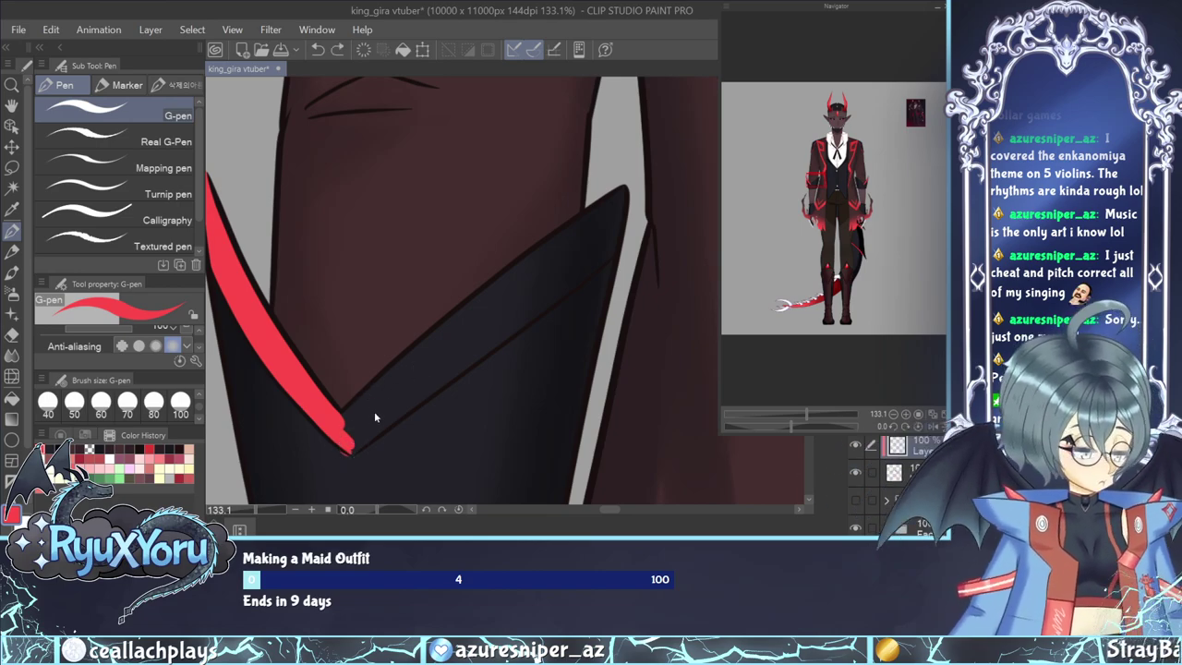
{"action": "left_click_drag", "start_coordinate": [351, 453], "coordinate": [445, 374]}
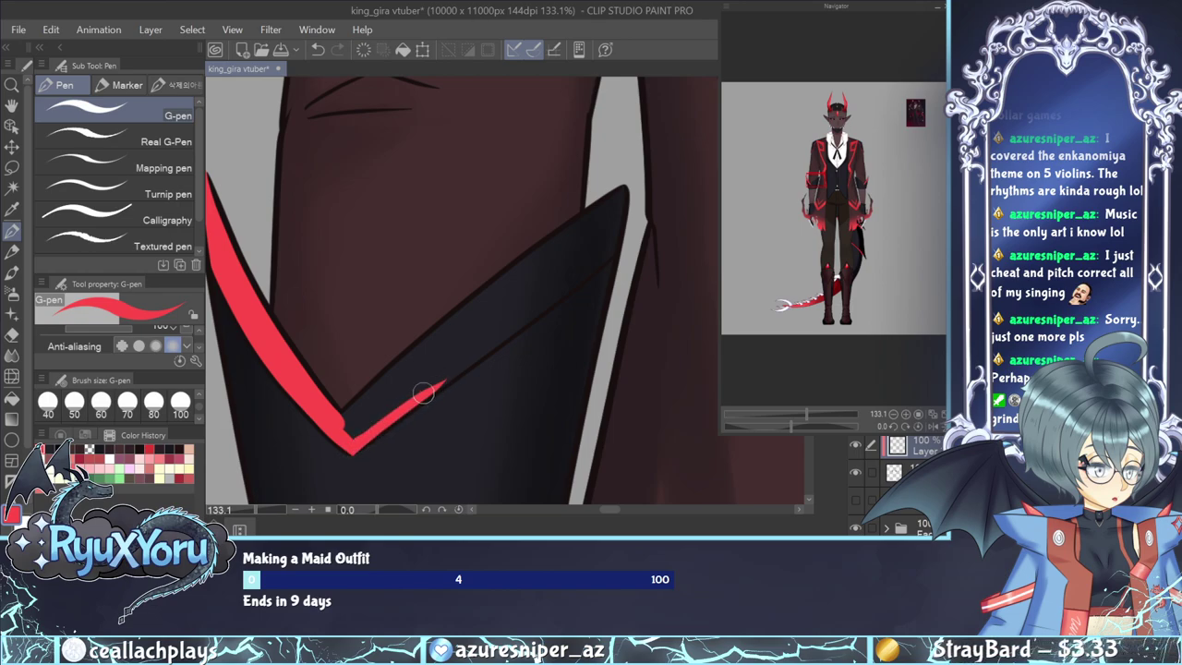
{"action": "left_click_drag", "start_coordinate": [407, 409], "coordinate": [493, 344]}
{"action": "mouse_move", "coordinate": [431, 389]}
{"action": "left_mouse_down"}
{"action": "mouse_move", "coordinate": [609, 246]}
{"action": "mouse_move", "coordinate": [593, 266]}
{"action": "mouse_move", "coordinate": [621, 225]}
{"action": "mouse_move", "coordinate": [600, 251]}
{"action": "mouse_move", "coordinate": [623, 190]}
{"action": "mouse_move", "coordinate": [567, 270]}
{"action": "mouse_move", "coordinate": [349, 434]}
{"action": "mouse_move", "coordinate": [370, 406]}
{"action": "mouse_move", "coordinate": [340, 423]}
{"action": "mouse_move", "coordinate": [460, 324]}
{"action": "left_mouse_up"}
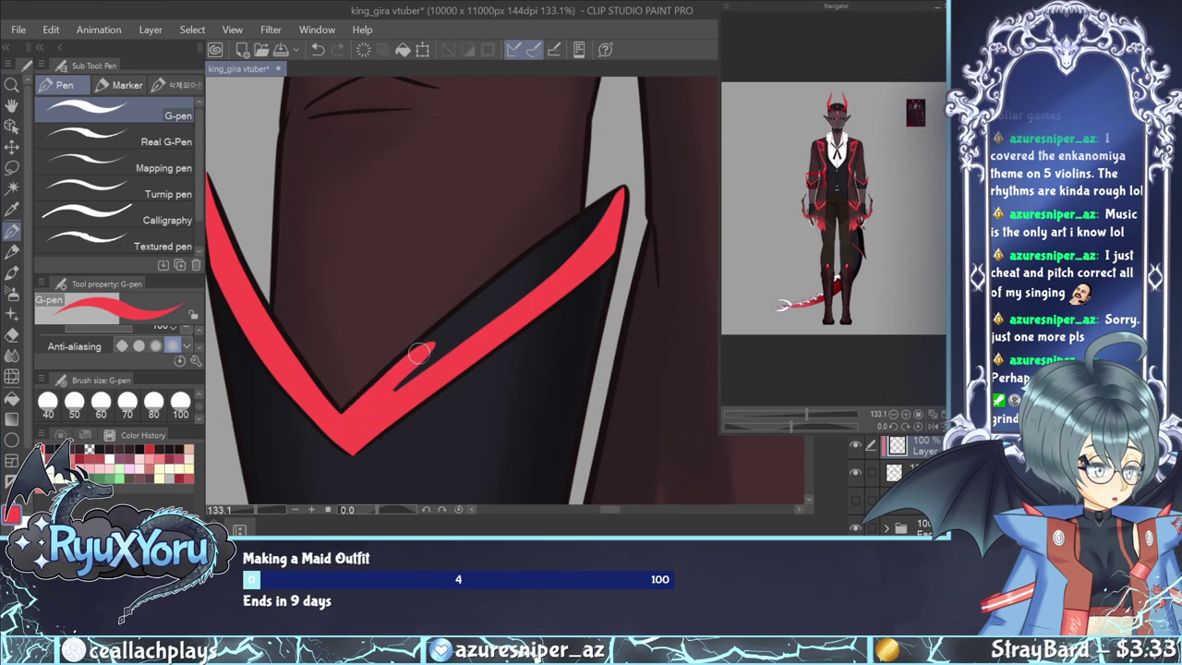
{"action": "left_click_drag", "start_coordinate": [405, 381], "coordinate": [595, 231]}
{"action": "left_click_drag", "start_coordinate": [429, 354], "coordinate": [589, 233]}
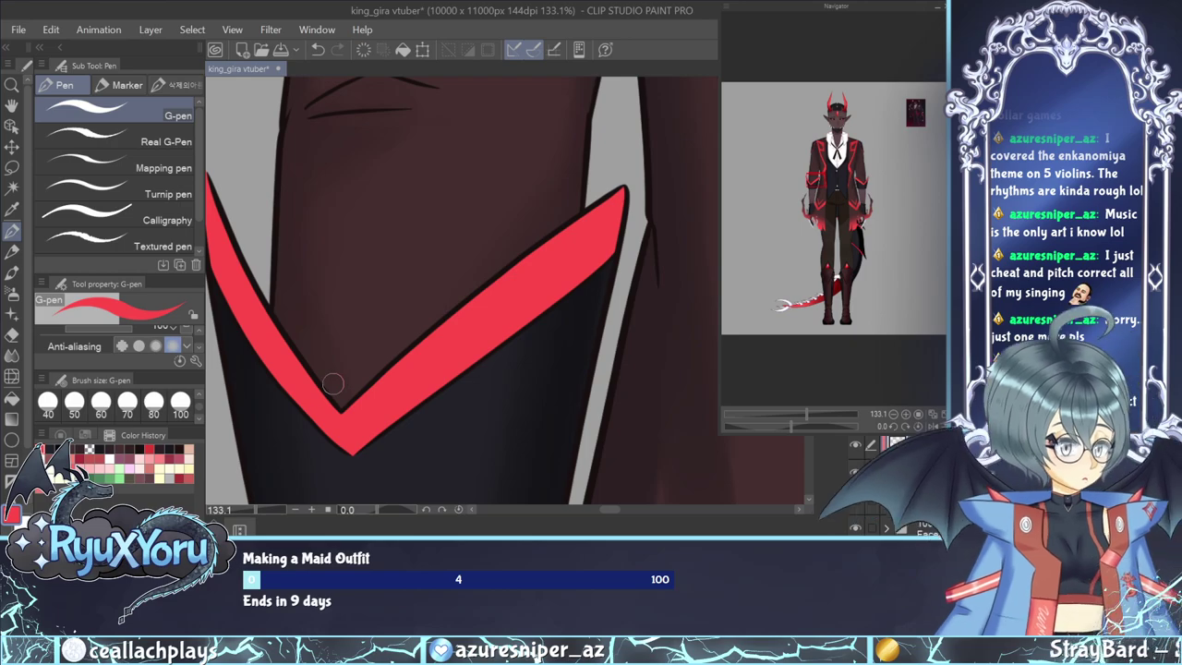
{"action": "scroll", "coordinate": [311, 309], "scroll_direction": "down", "scroll_amount": 4}
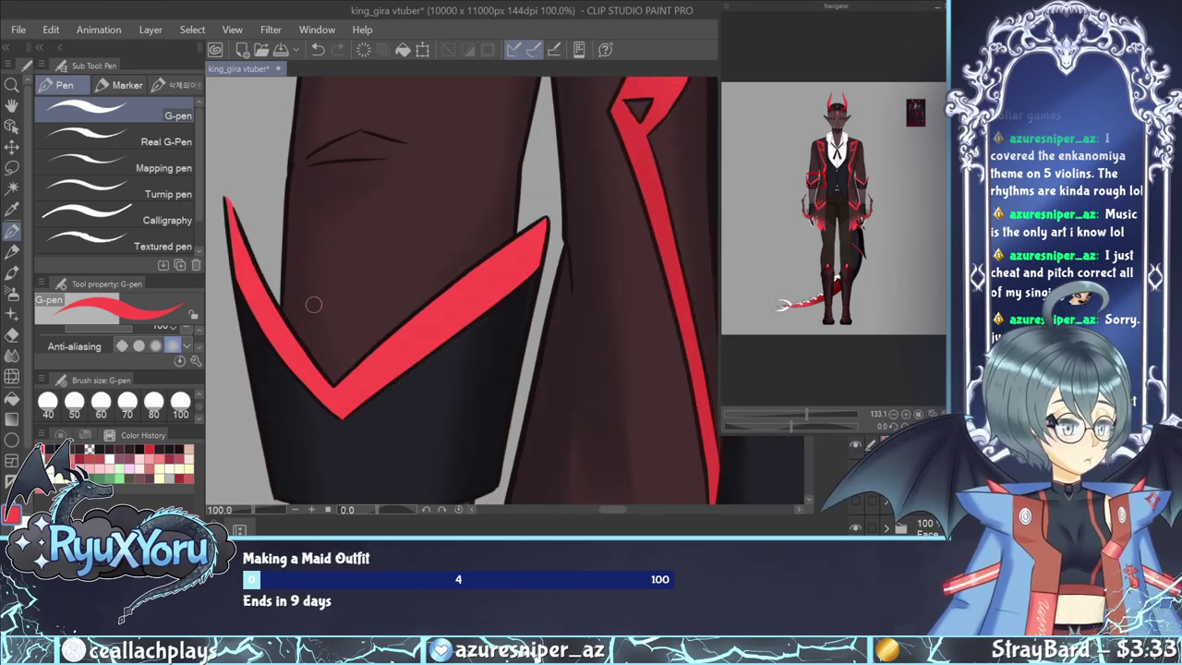
{"action": "scroll", "coordinate": [341, 312], "scroll_direction": "down", "scroll_amount": 5}
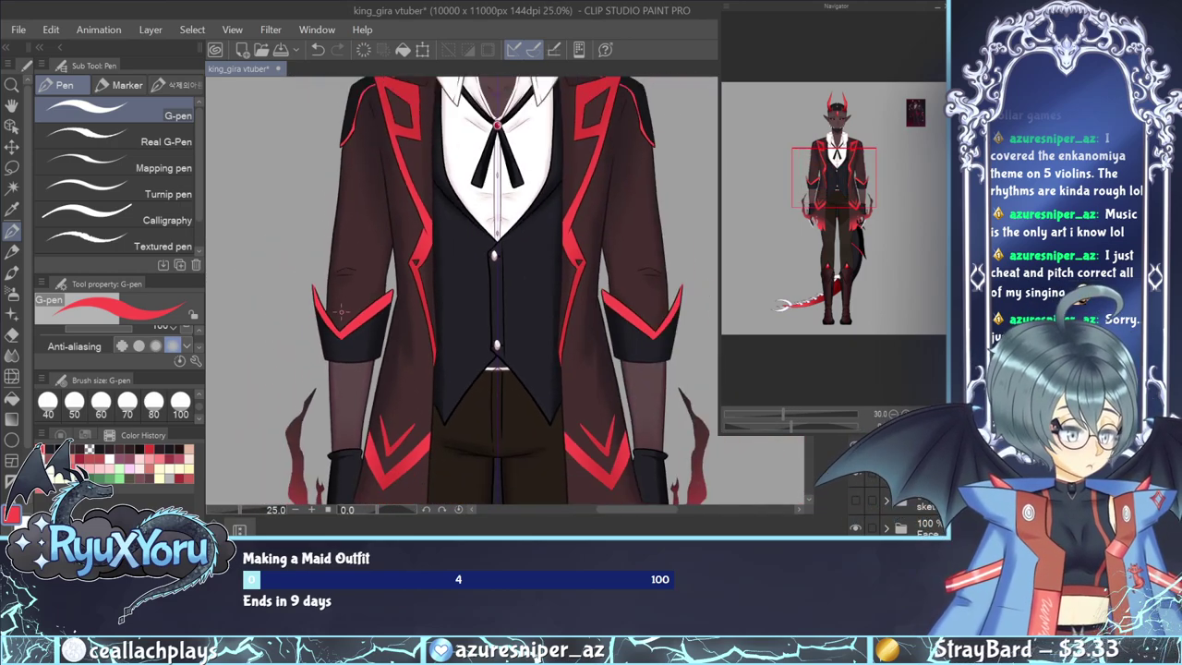
Shade the red cuff trim with the やわ肌ブラシ brush at size 100 in a darker red, and soften it with Blur.
{"action": "scroll", "coordinate": [387, 279], "scroll_direction": "up", "scroll_amount": 1}
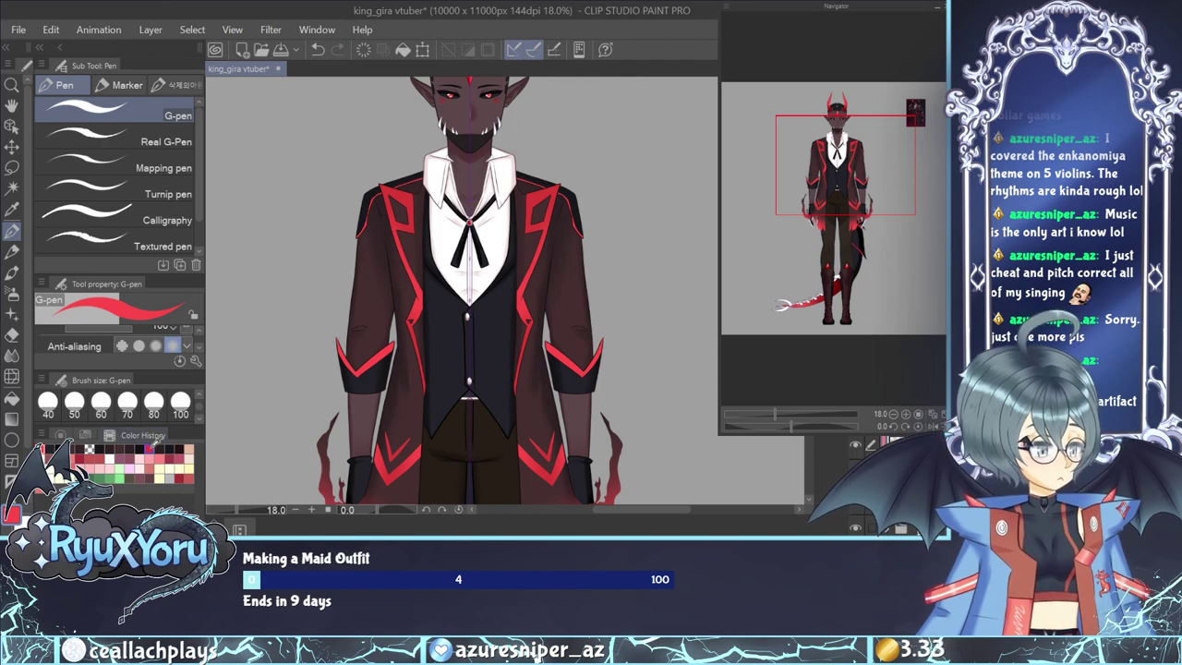
{"action": "left_click", "coordinate": [12, 273]}
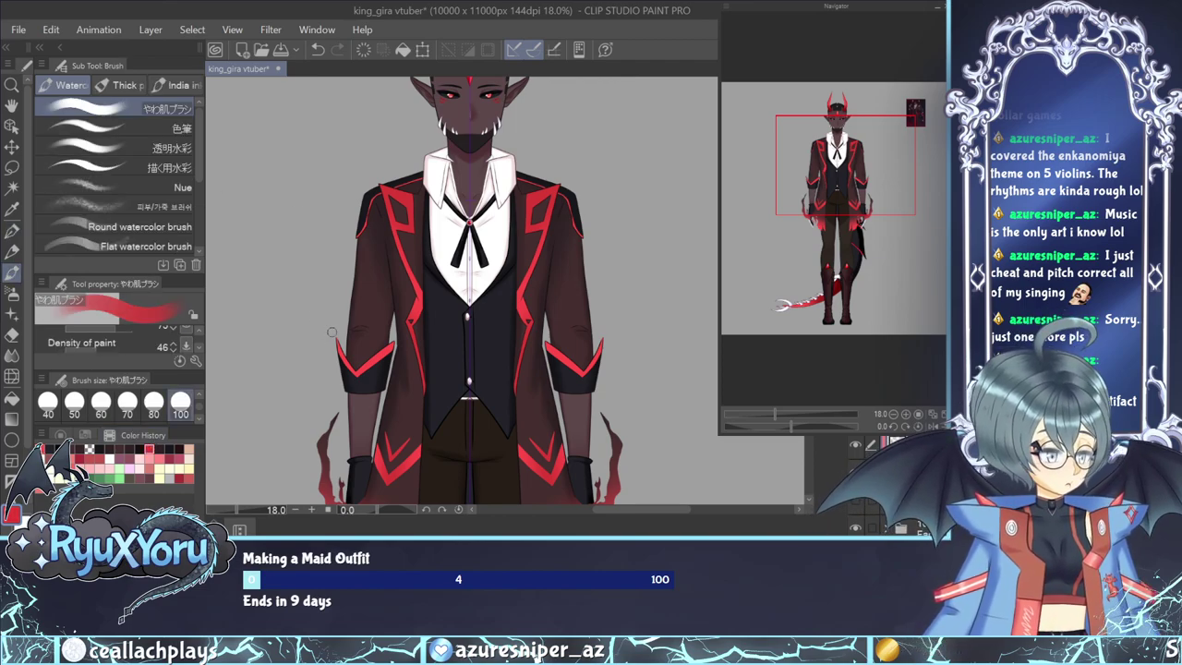
{"action": "mouse_move", "coordinate": [338, 345]}
{"action": "left_mouse_down"}
{"action": "mouse_move", "coordinate": [346, 385]}
{"action": "mouse_move", "coordinate": [383, 345]}
{"action": "left_mouse_up"}
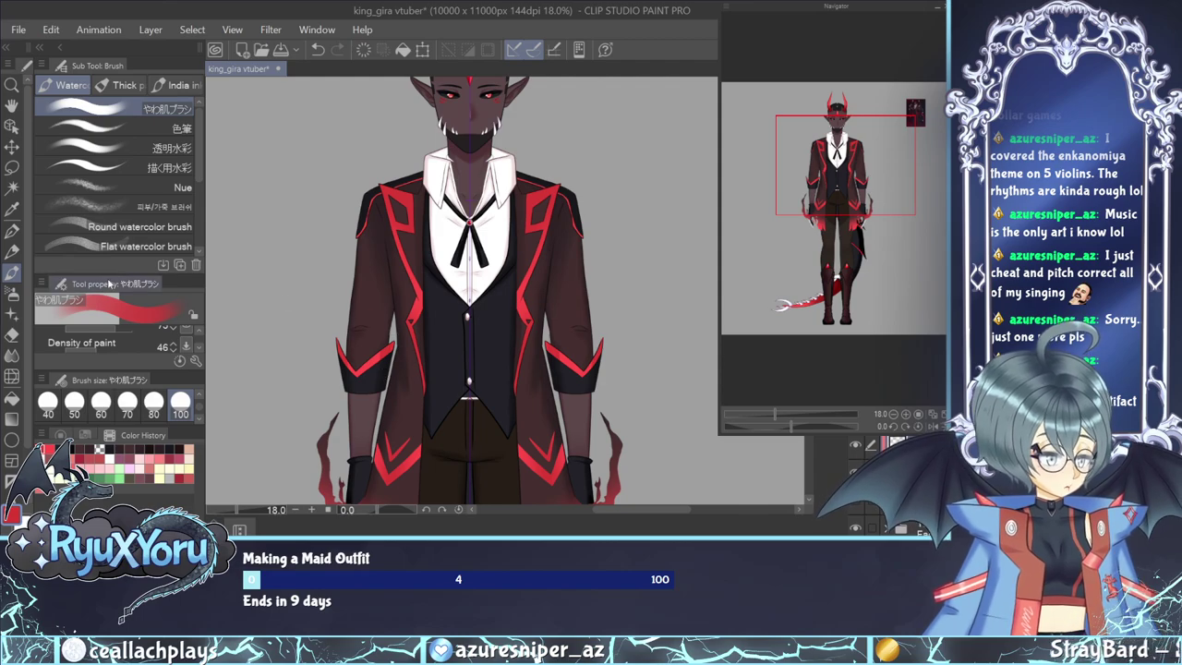
{"action": "key", "text": "j"}
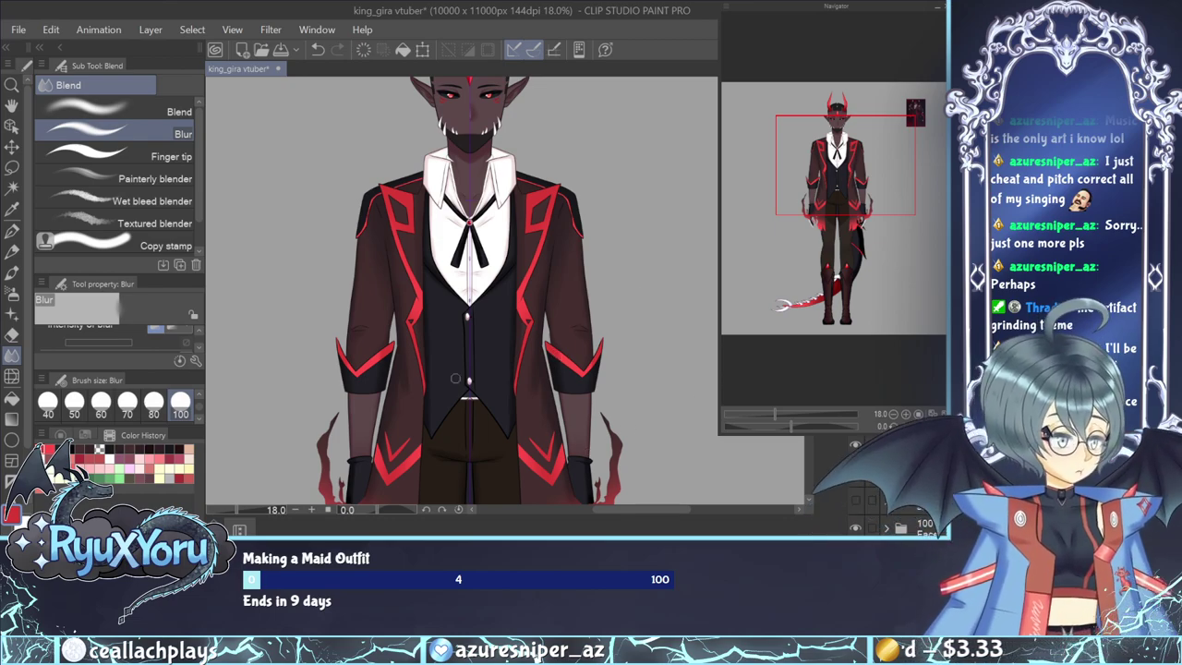
Compare the whole outfit with and without the red fade on the coat's hem and around the hands.
{"action": "scroll", "coordinate": [456, 378], "scroll_direction": "down", "scroll_amount": 4}
{"action": "scroll", "coordinate": [474, 414], "scroll_direction": "down", "scroll_amount": 2}
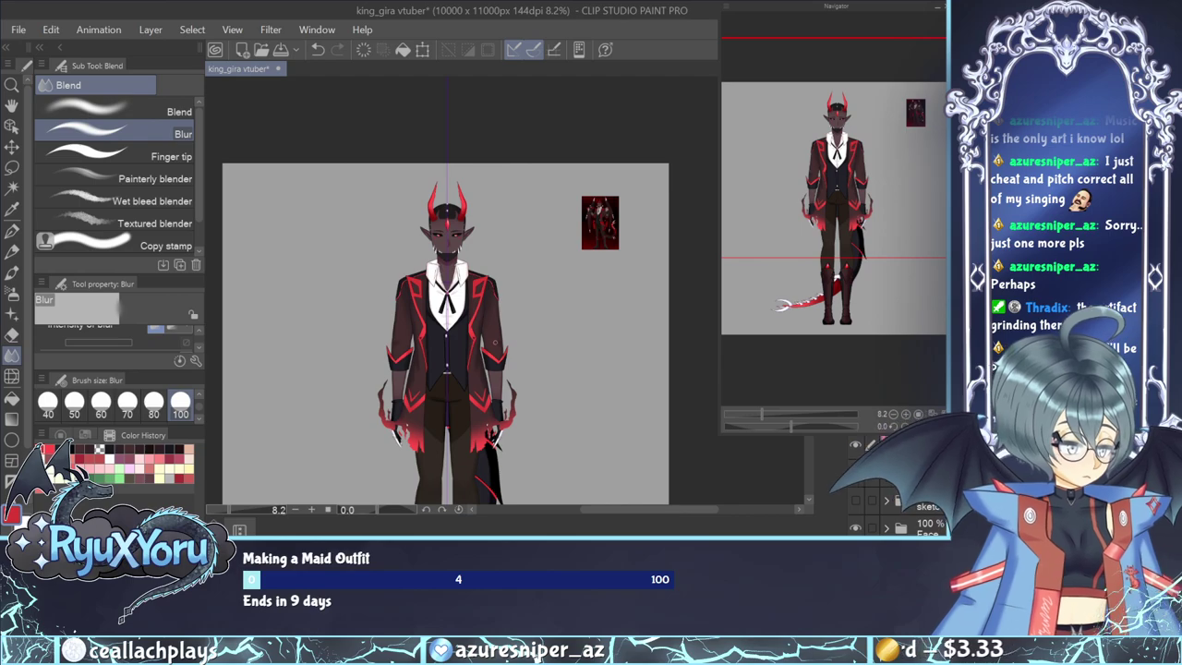
{"action": "scroll", "coordinate": [494, 342], "scroll_direction": "up", "scroll_amount": 3}
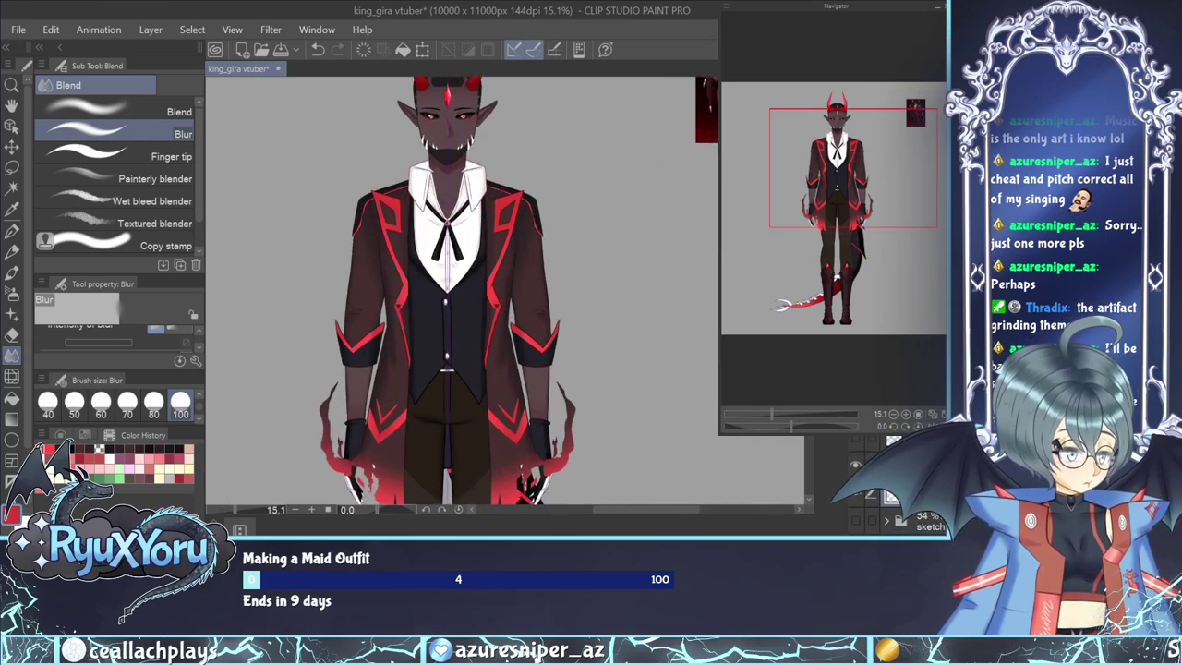
{"action": "left_click", "coordinate": [914, 519]}
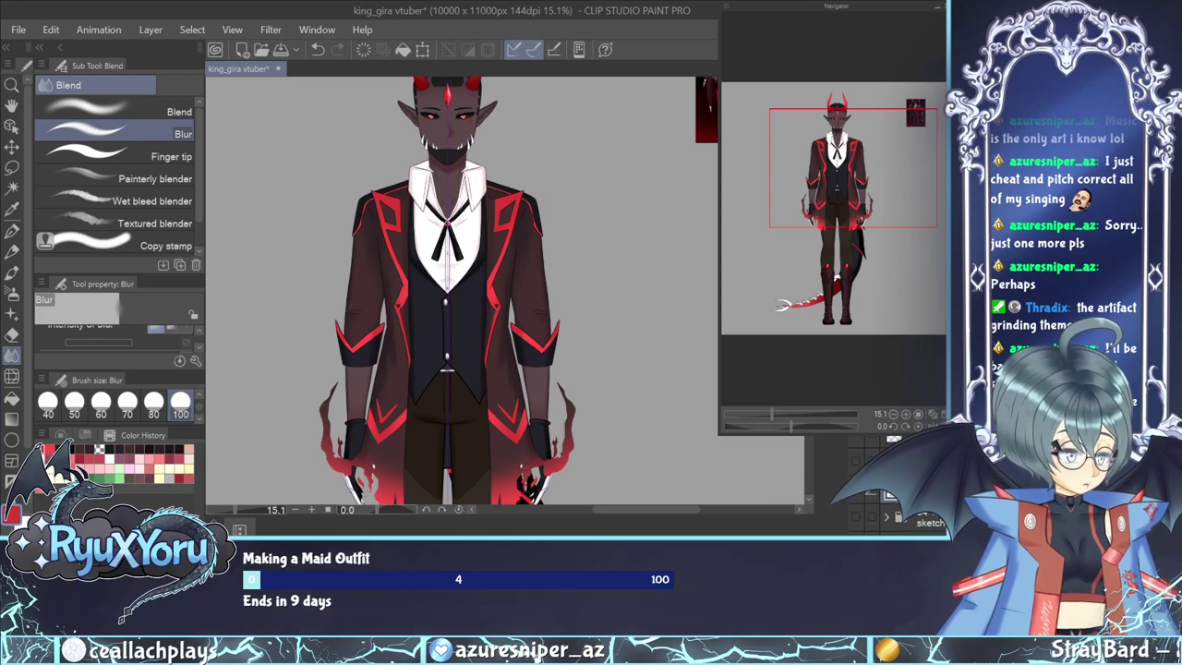
{"action": "scroll", "coordinate": [898, 490], "scroll_direction": "up", "scroll_amount": 3}
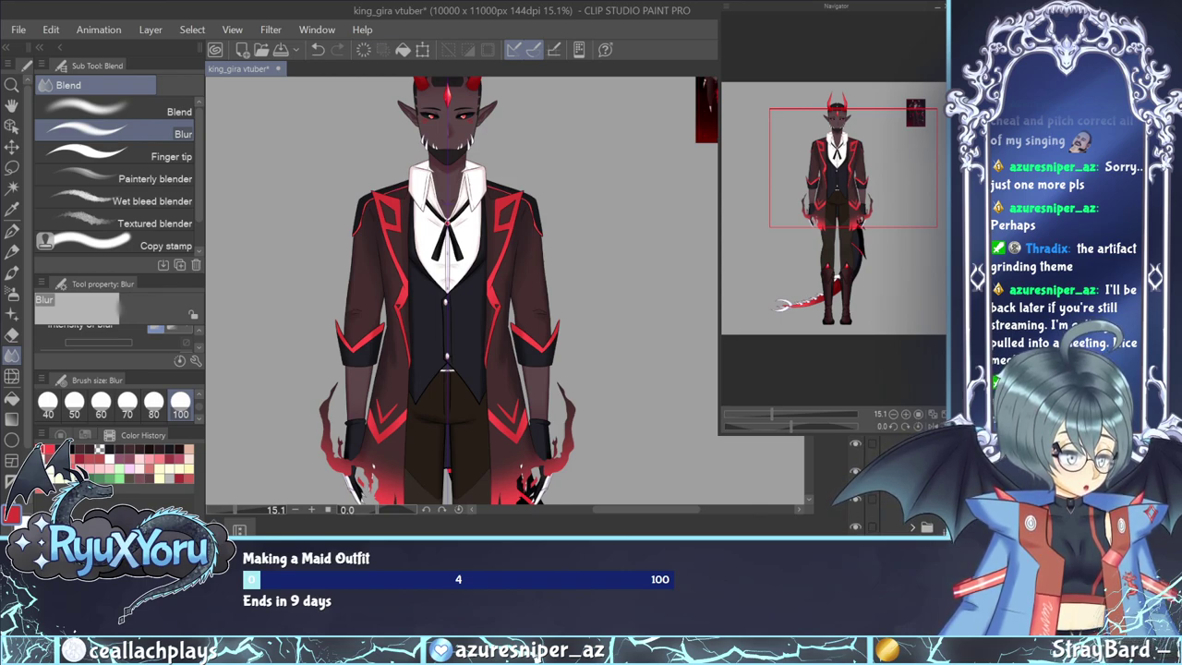
{"action": "key", "text": "ctrl+z"}
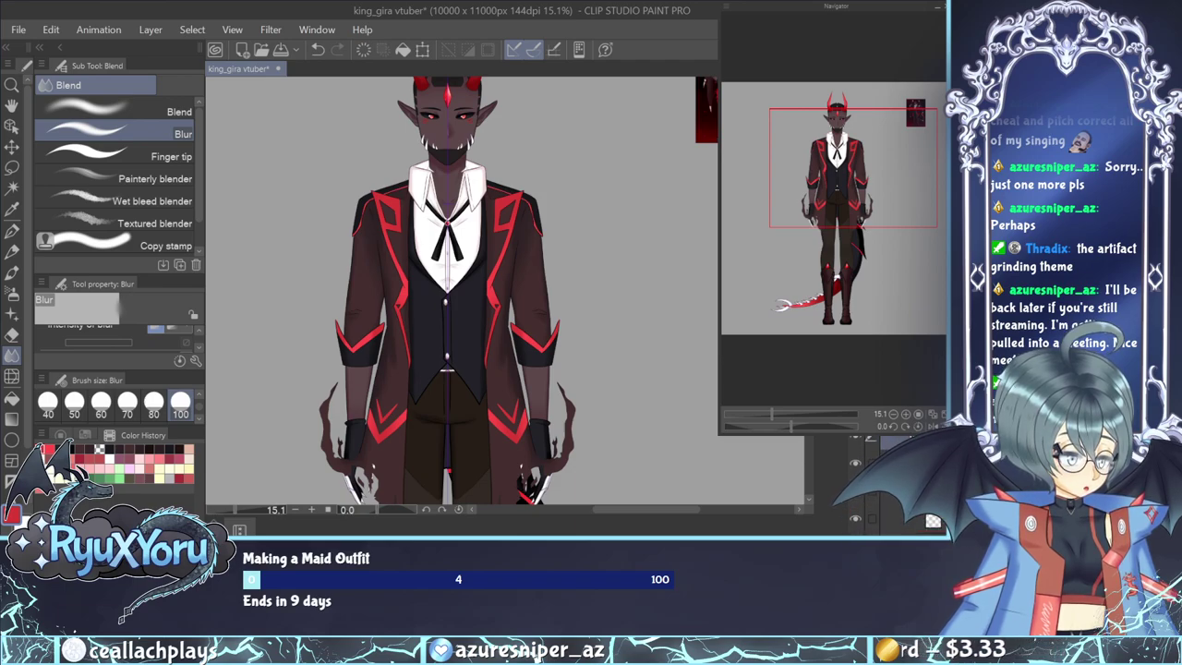
{"action": "key", "text": "ctrl+y"}
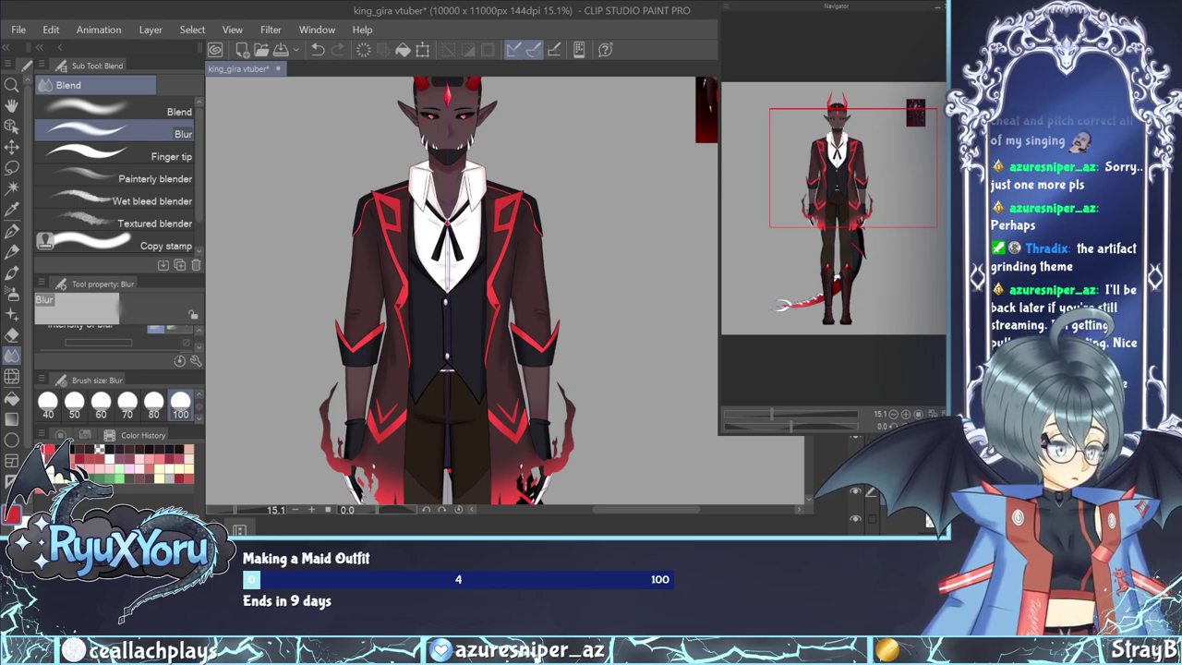
{"action": "scroll", "coordinate": [547, 371], "scroll_direction": "down", "scroll_amount": 3}
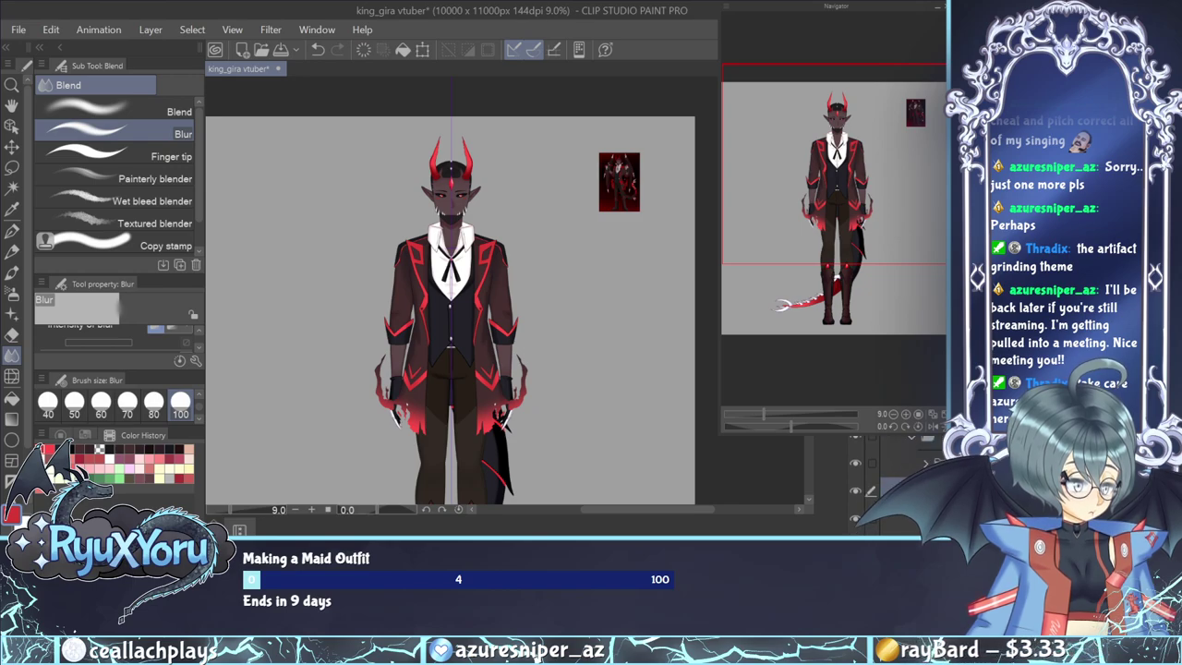
Fade the outfit so the cuffs' upper edge lines stand out, clear the selection, and activate a layer for the cuffs' back colour.
{"action": "scroll", "coordinate": [892, 484], "scroll_direction": "up", "scroll_amount": 2}
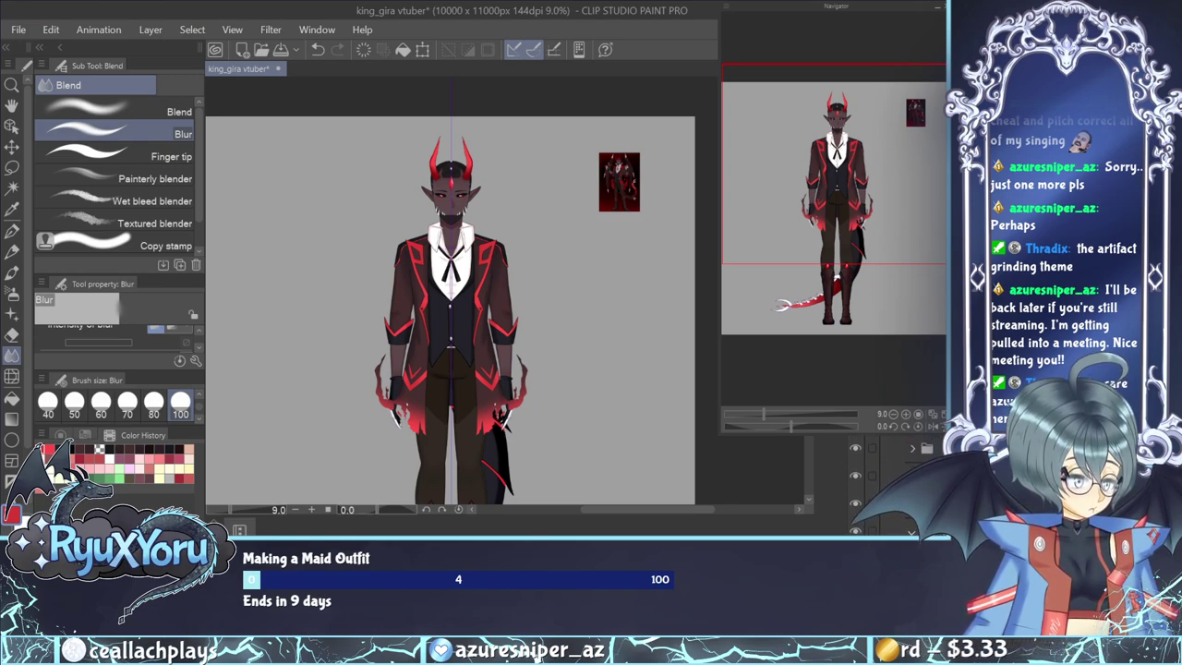
{"action": "scroll", "coordinate": [898, 519], "scroll_direction": "up", "scroll_amount": 2}
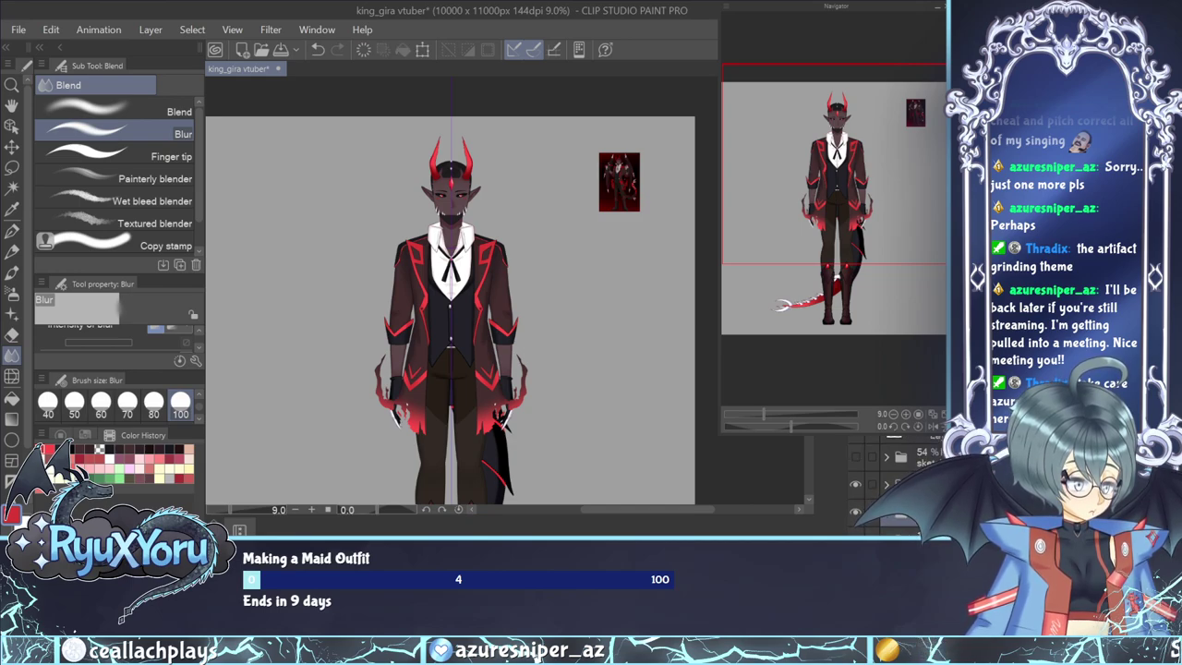
{"action": "left_click", "coordinate": [855, 456]}
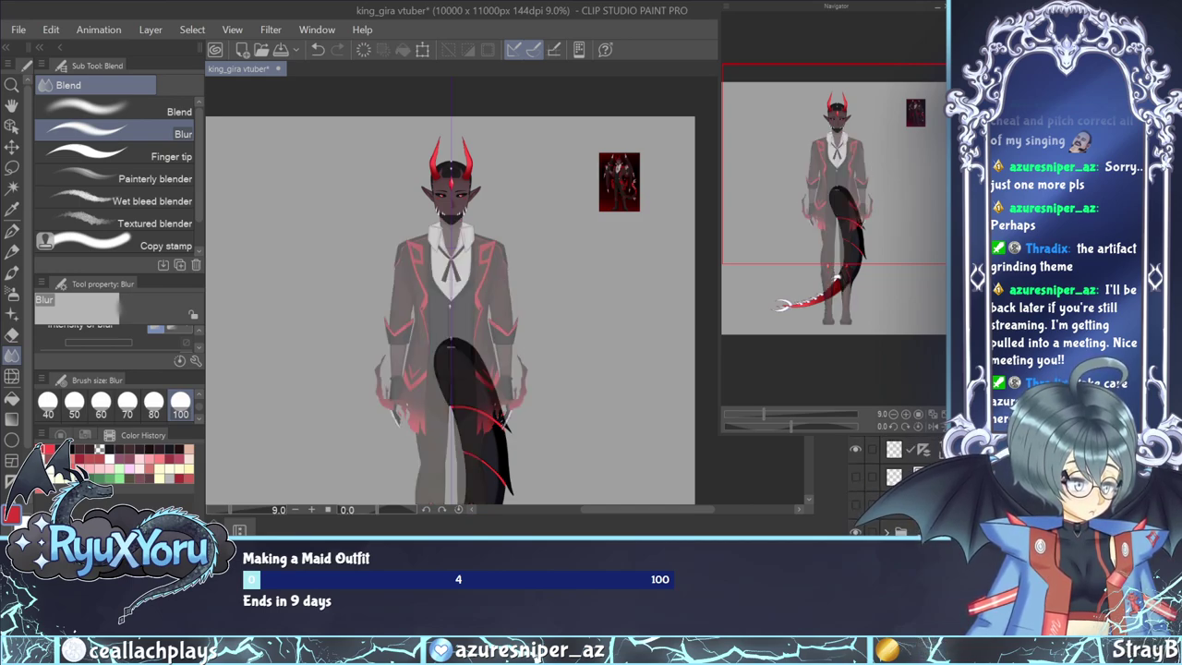
{"action": "scroll", "coordinate": [379, 292], "scroll_direction": "up", "scroll_amount": 5}
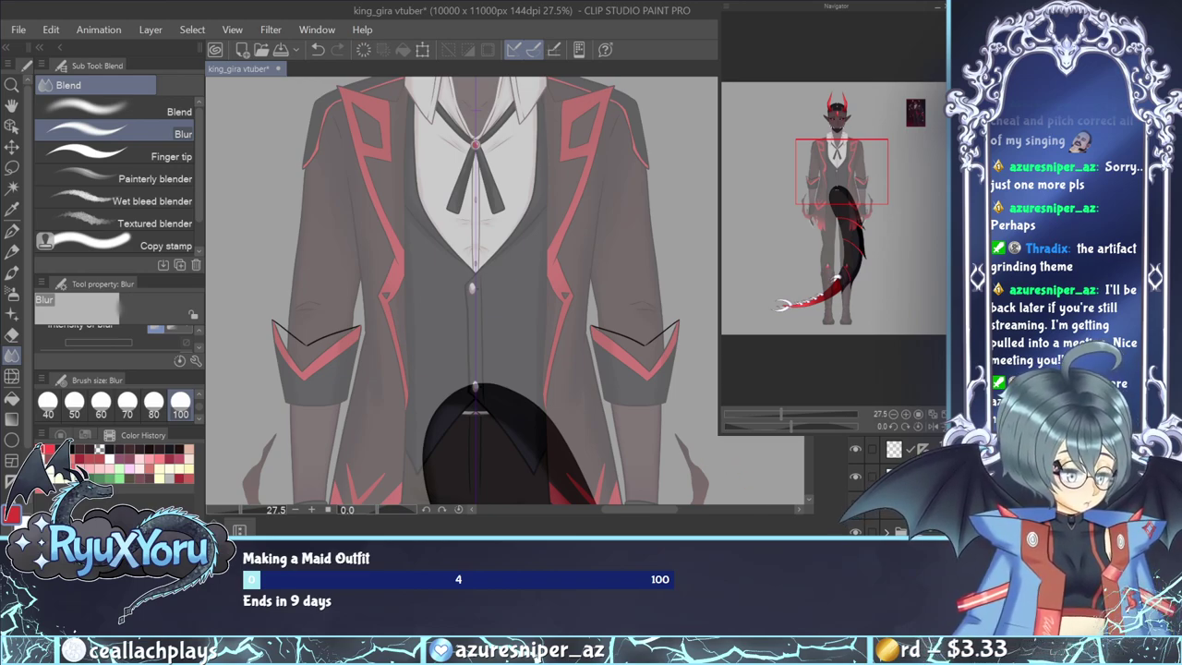
{"action": "key", "text": "ctrl+d"}
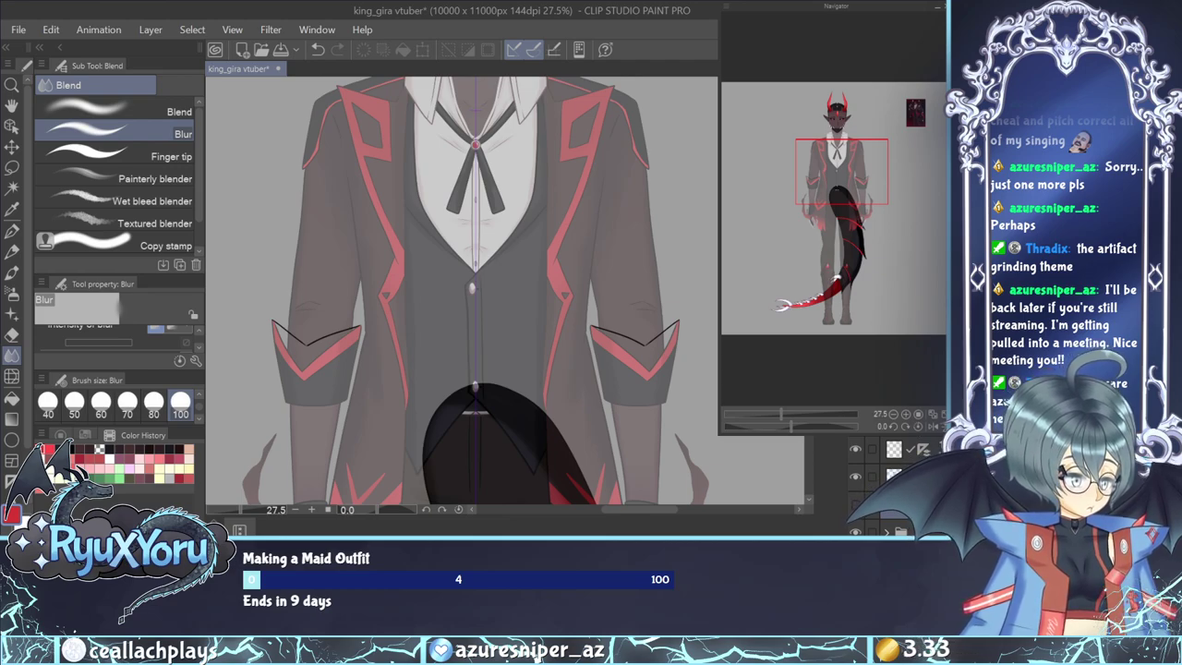
{"action": "left_click", "coordinate": [855, 504]}
{"action": "left_click", "coordinate": [855, 532]}
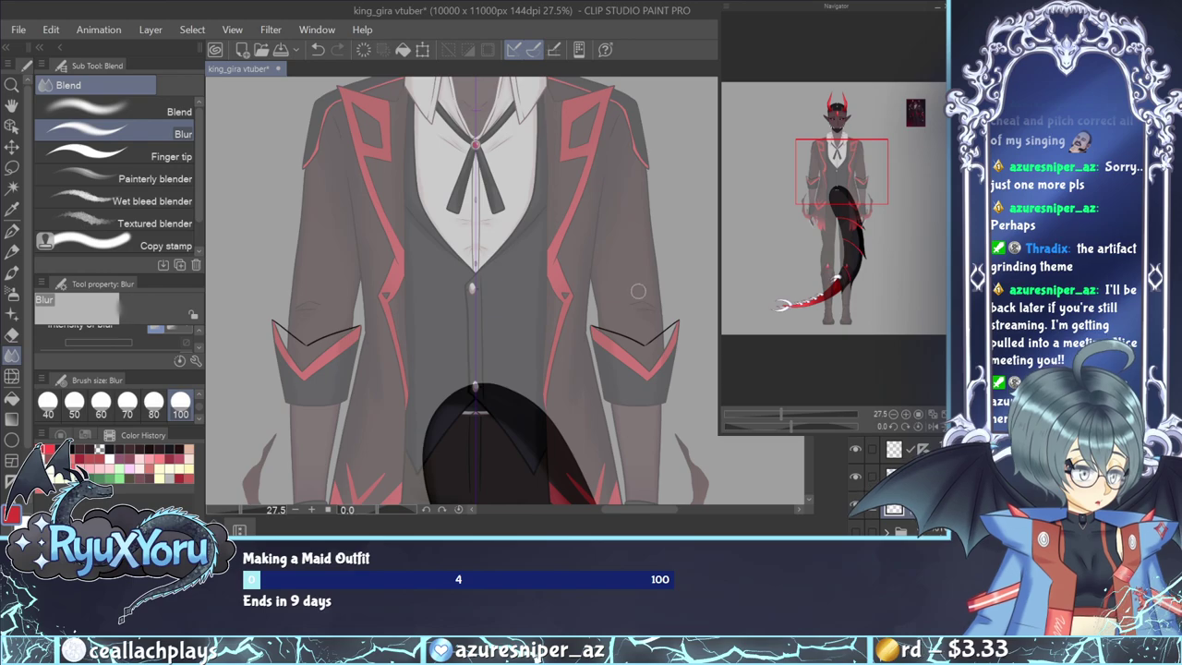
Outline the back of the sleeve cuff in dark navy with the G-pen, starting along its V-shaped edge, and fill the shape.
{"action": "scroll", "coordinate": [559, 267], "scroll_direction": "down", "scroll_amount": 2}
{"action": "scroll", "coordinate": [277, 345], "scroll_direction": "up", "scroll_amount": 7}
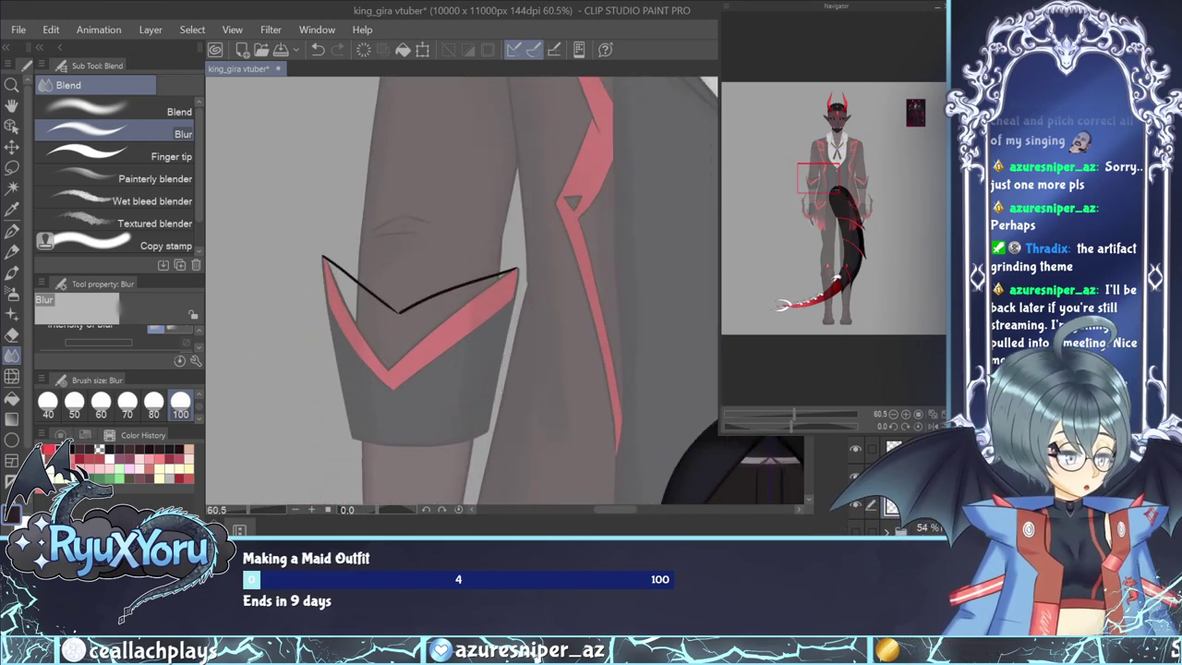
{"action": "key", "text": "p"}
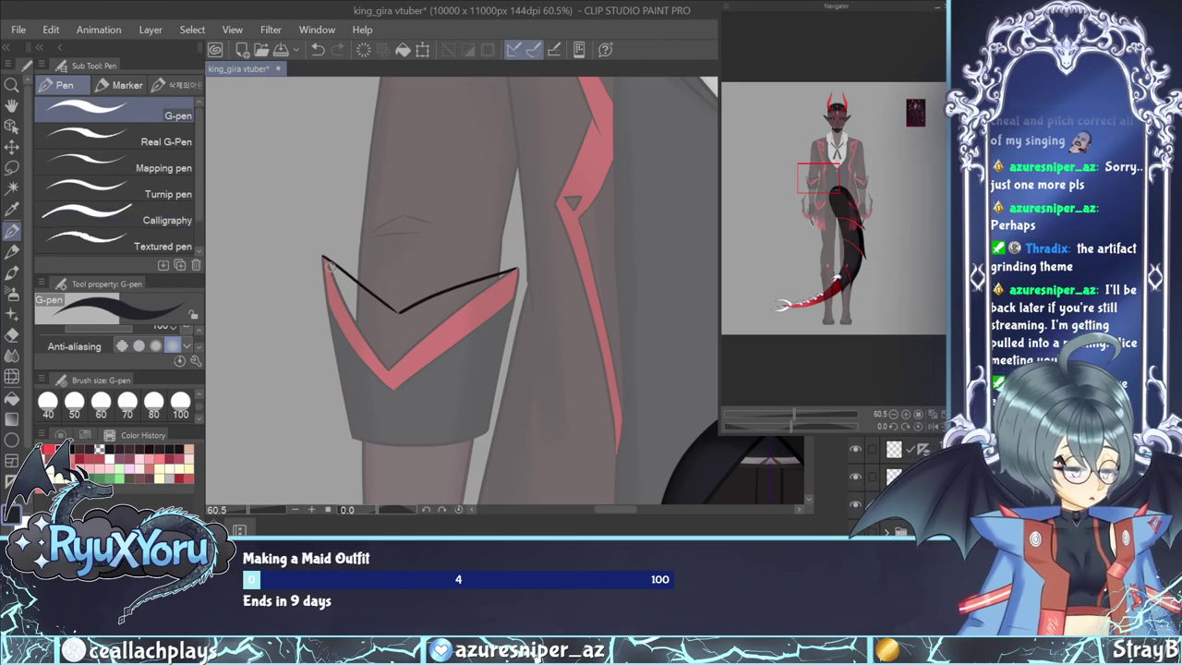
{"action": "mouse_move", "coordinate": [337, 271]}
{"action": "left_mouse_down"}
{"action": "mouse_move", "coordinate": [395, 318]}
{"action": "mouse_move", "coordinate": [376, 302]}
{"action": "mouse_move", "coordinate": [398, 318]}
{"action": "mouse_move", "coordinate": [462, 290]}
{"action": "left_mouse_up"}
{"action": "left_click_drag", "start_coordinate": [487, 282], "coordinate": [510, 274]}
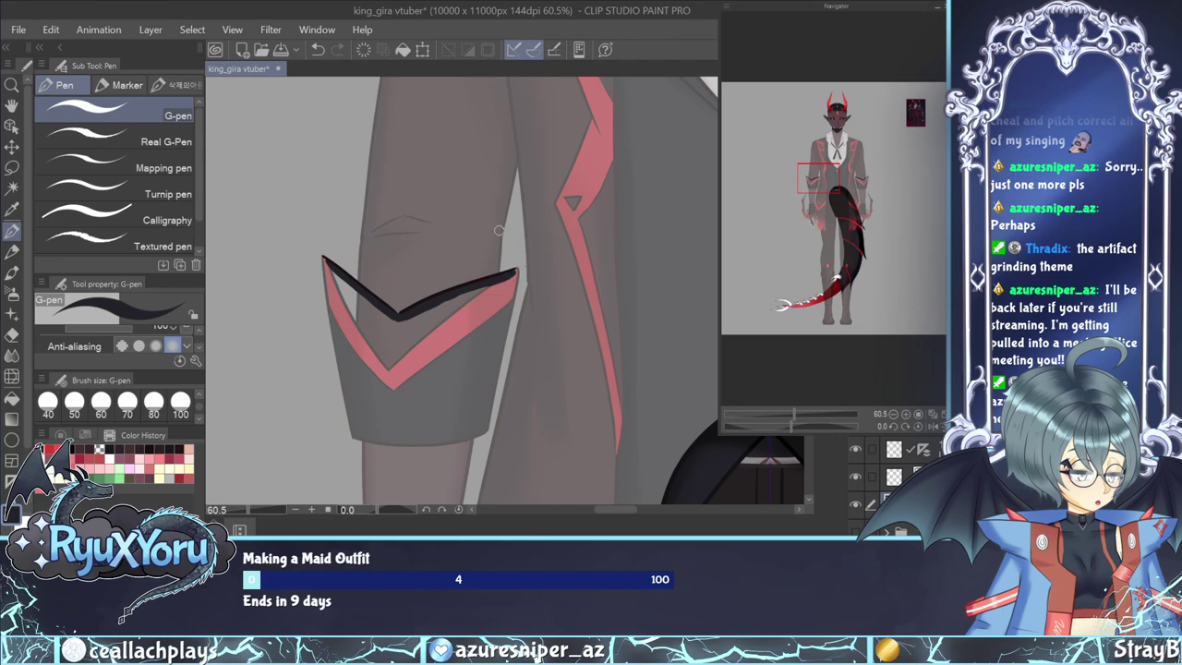
{"action": "mouse_move", "coordinate": [326, 264]}
{"action": "left_mouse_down"}
{"action": "mouse_move", "coordinate": [351, 361]}
{"action": "mouse_move", "coordinate": [380, 406]}
{"action": "mouse_move", "coordinate": [440, 403]}
{"action": "mouse_move", "coordinate": [482, 384]}
{"action": "left_mouse_up"}
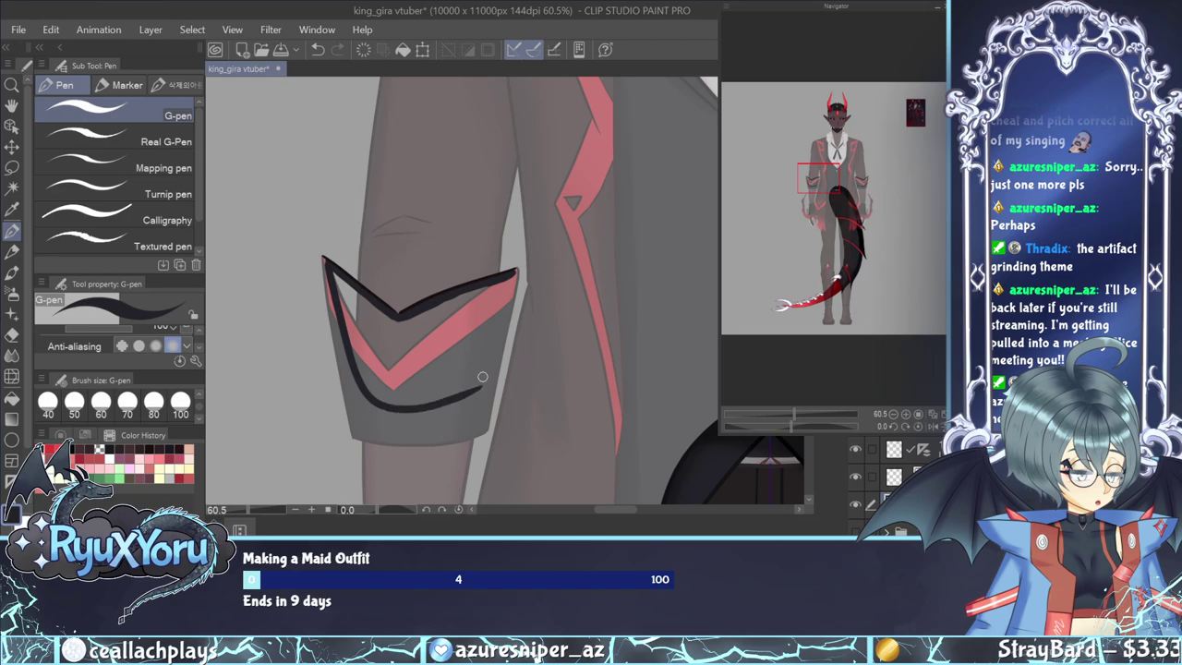
{"action": "left_click_drag", "start_coordinate": [514, 273], "coordinate": [478, 386]}
{"action": "key", "text": "g"}
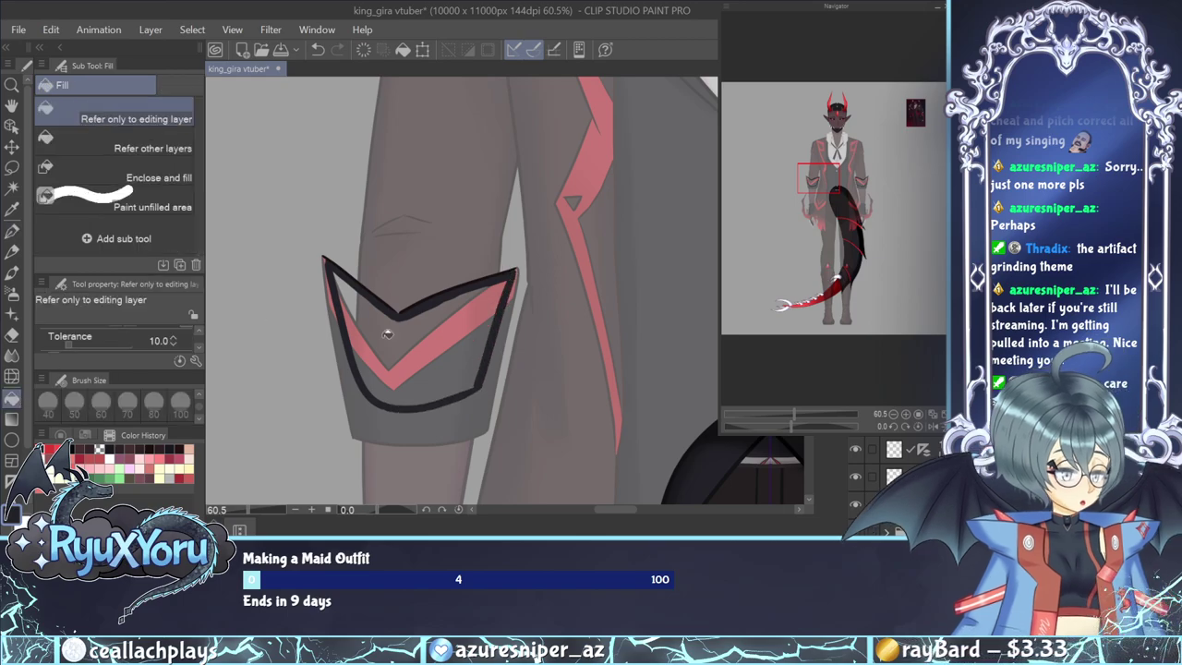
{"action": "left_click", "coordinate": [390, 336]}
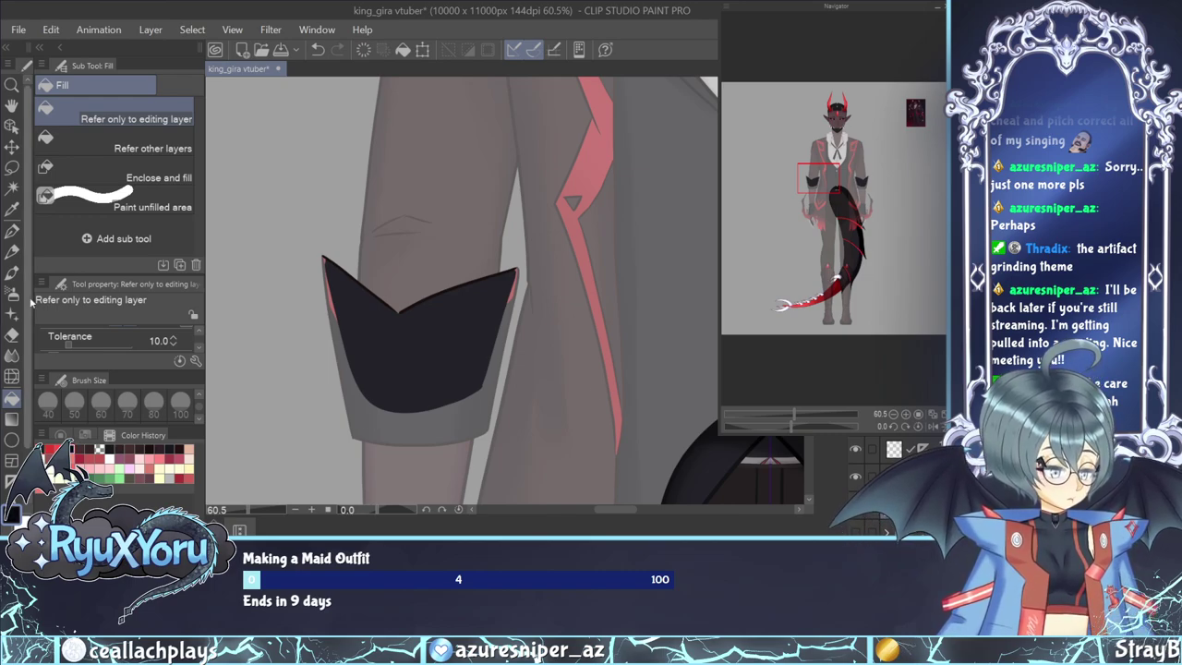
Darken the cuff's back with the Soft airbrush and paint a bright red trim along its V edge with the やわ肌ブラシ brush at size 100.
{"action": "key", "text": "b"}
{"action": "mouse_move", "coordinate": [409, 369]}
{"action": "left_mouse_down"}
{"action": "mouse_move", "coordinate": [410, 401]}
{"action": "mouse_move", "coordinate": [421, 327]}
{"action": "mouse_move", "coordinate": [418, 412]}
{"action": "mouse_move", "coordinate": [420, 462]}
{"action": "left_mouse_up"}
{"action": "left_click", "coordinate": [77, 447]}
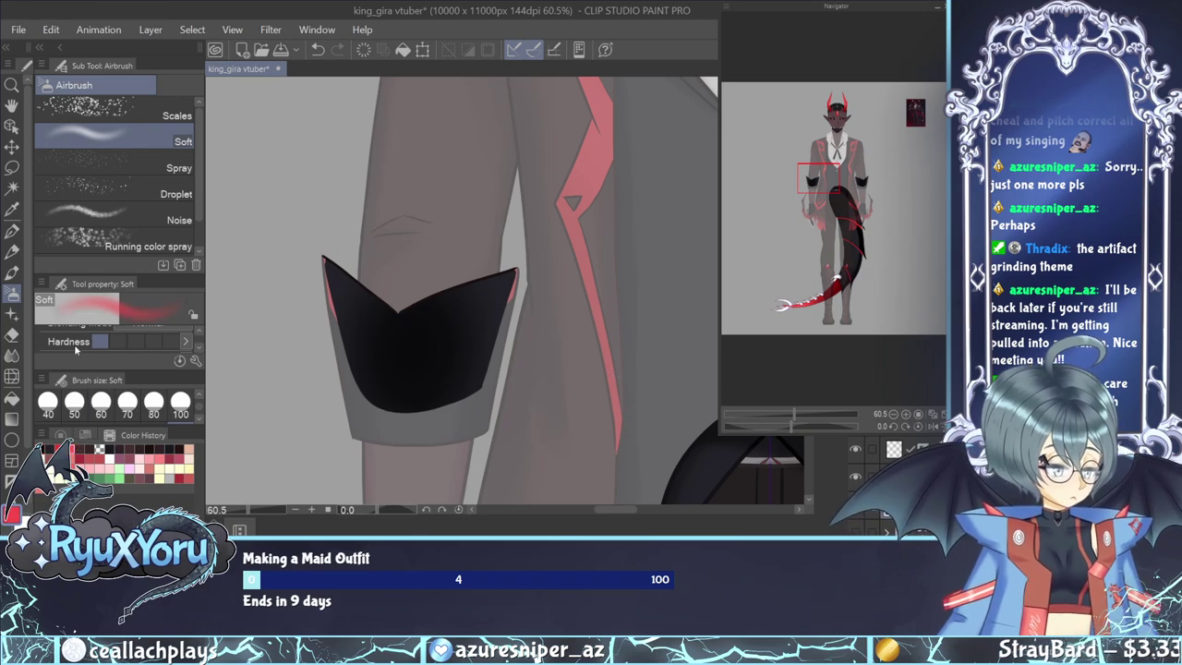
{"action": "left_click", "coordinate": [12, 272]}
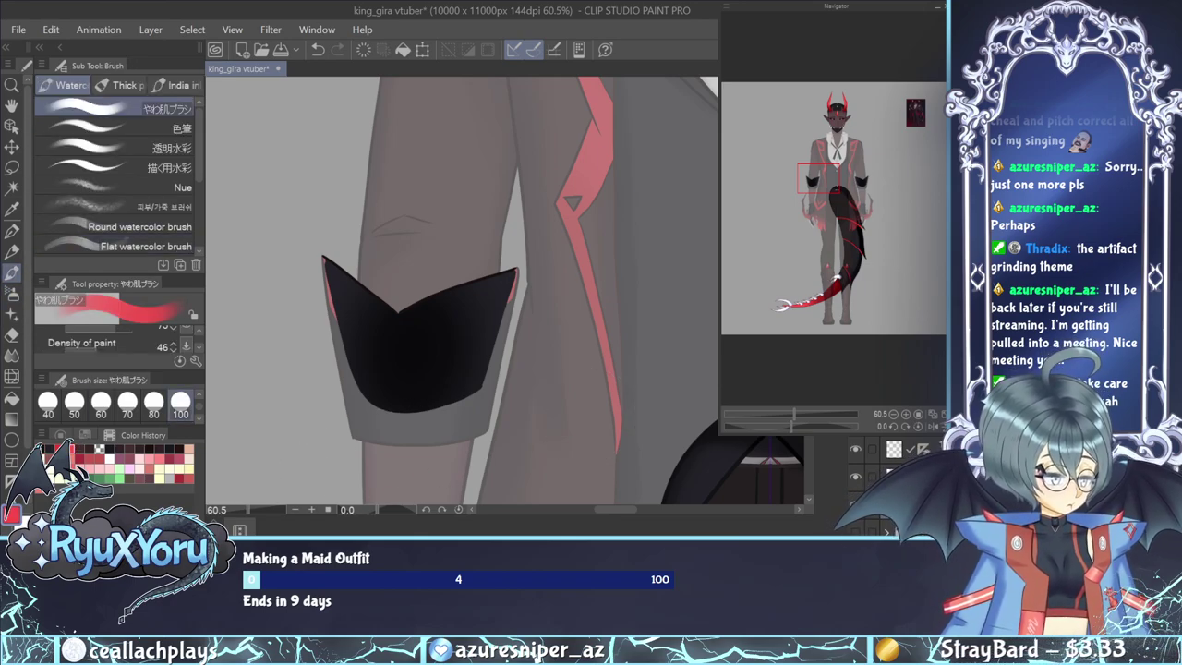
{"action": "mouse_move", "coordinate": [327, 245]}
{"action": "left_mouse_down"}
{"action": "mouse_move", "coordinate": [395, 301]}
{"action": "mouse_move", "coordinate": [452, 275]}
{"action": "left_mouse_up"}
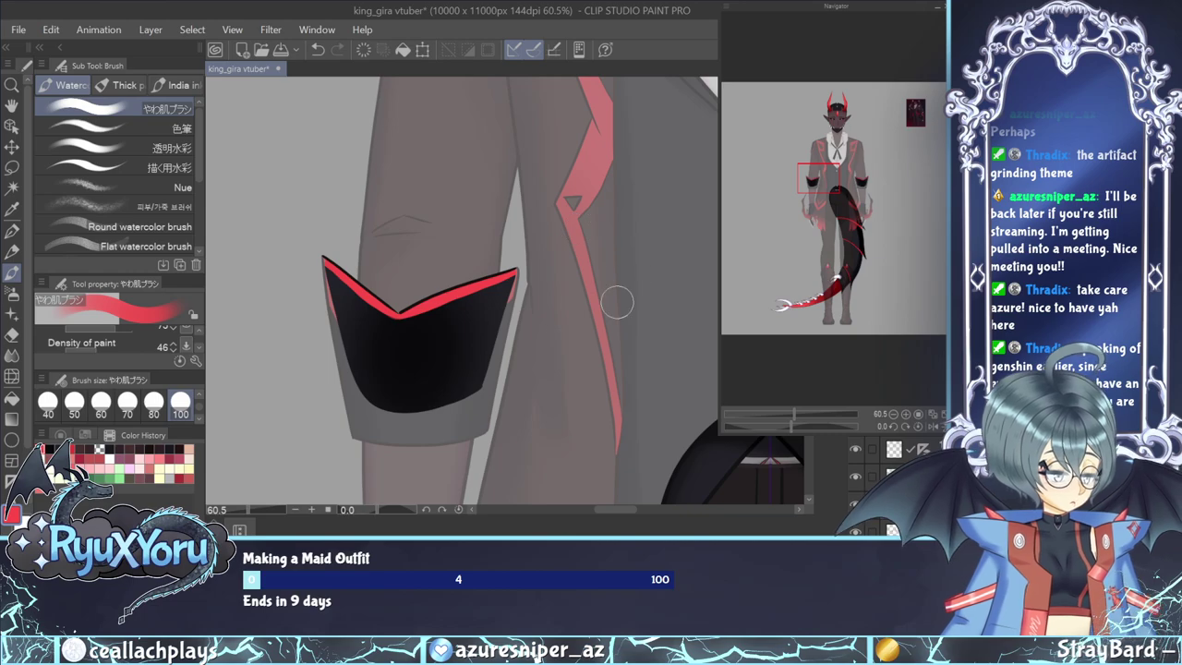
Shade the ends of the back cuff's red trim in a darker red, undoing the misplaced corner stroke, and soften them with Blur.
{"action": "left_click", "coordinate": [73, 448]}
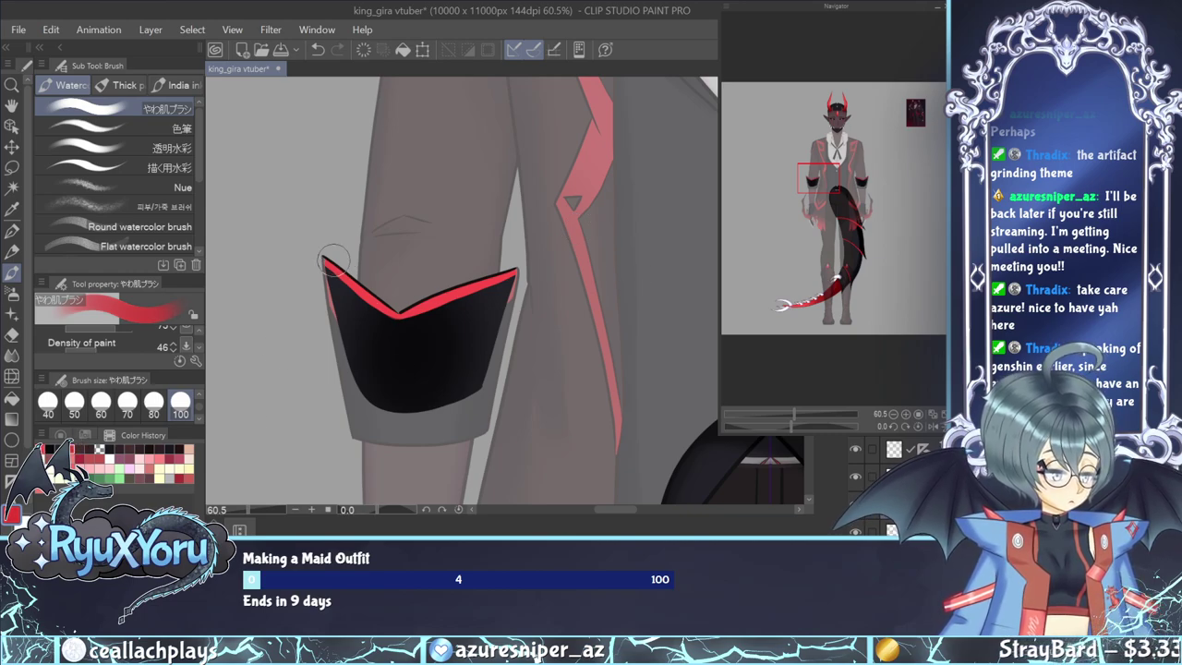
{"action": "left_click_drag", "start_coordinate": [335, 248], "coordinate": [331, 275]}
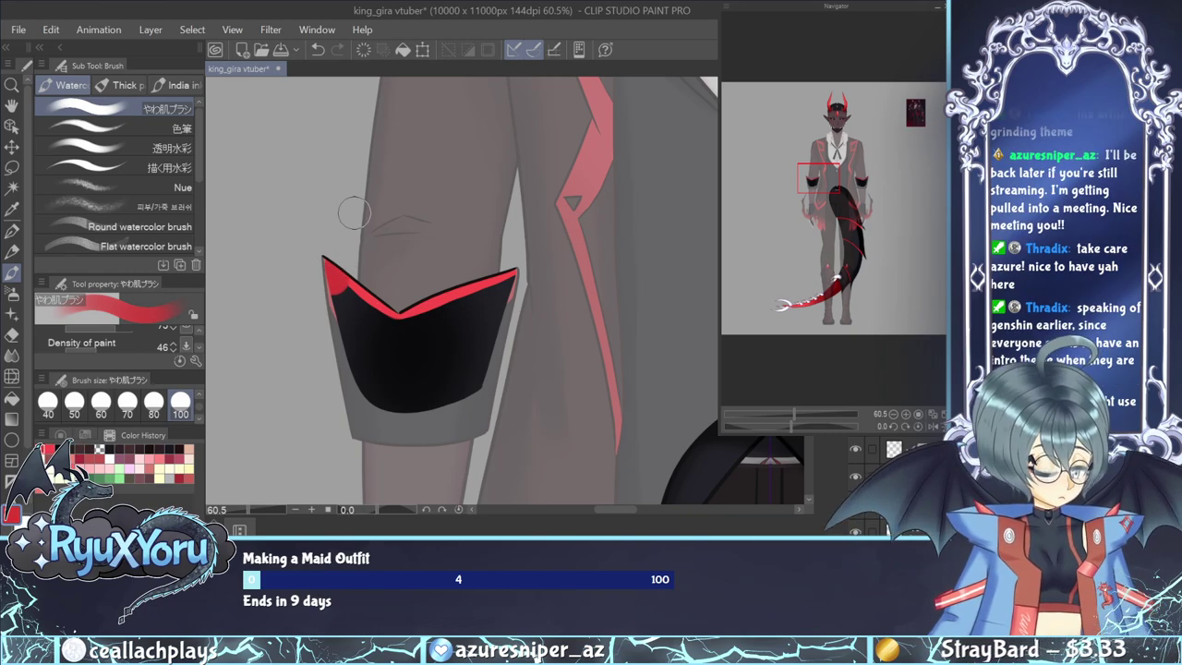
{"action": "key", "text": "ctrl+z"}
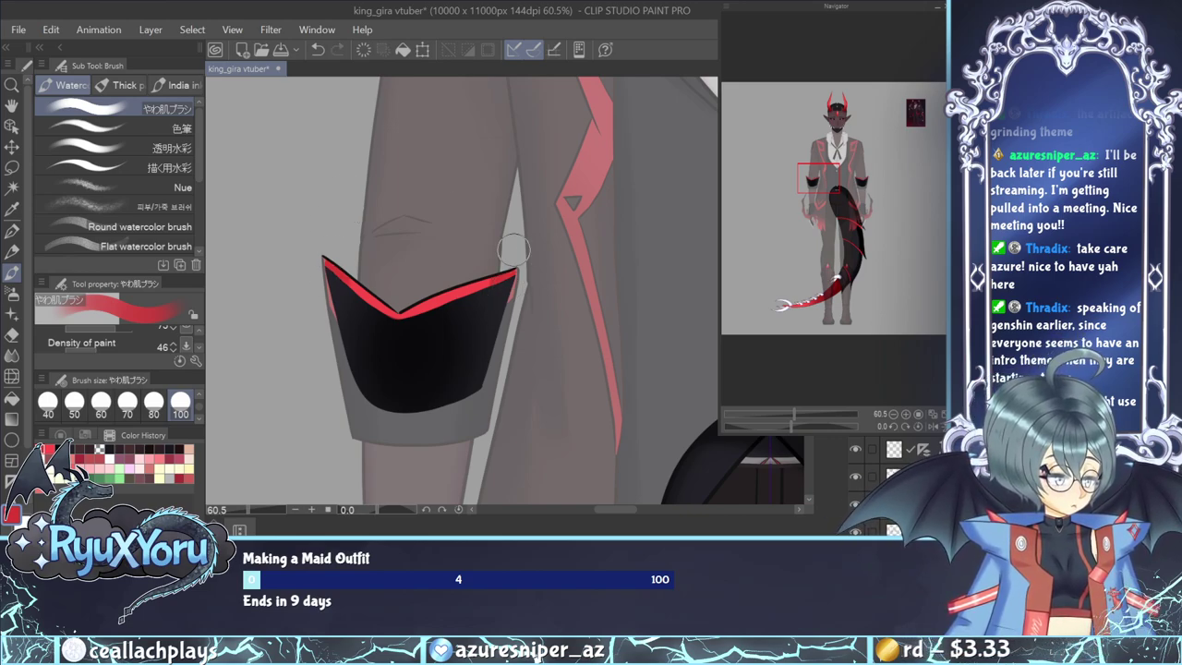
{"action": "key", "text": "j"}
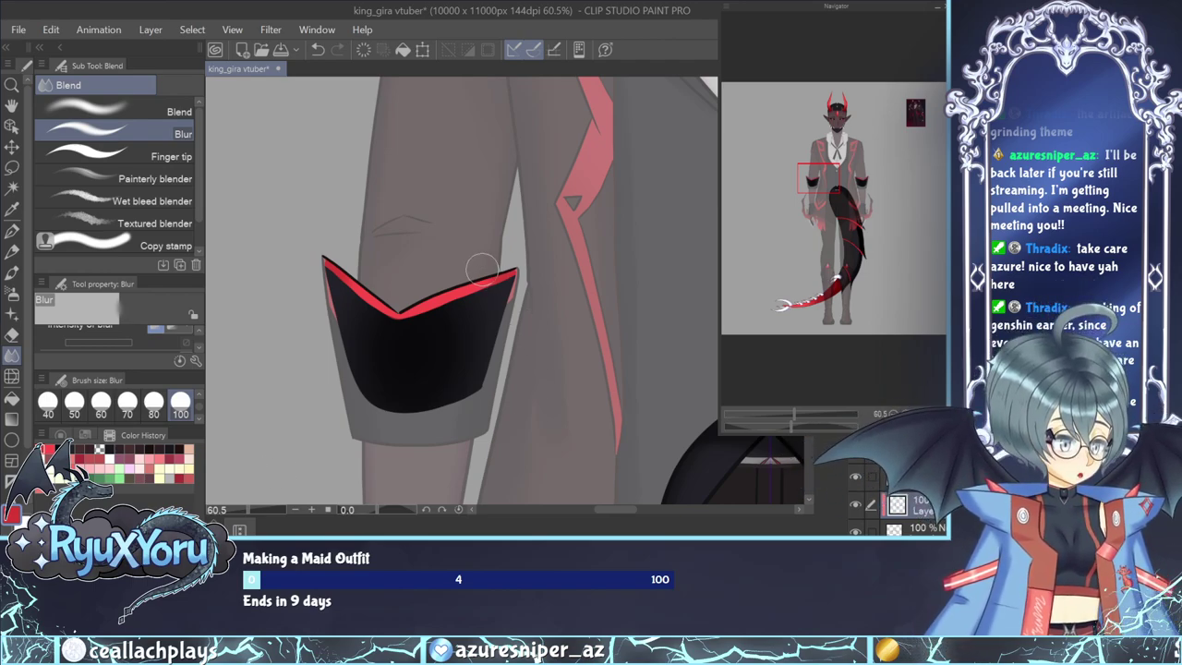
Undo the last change and merge the colour layers of the cuffs' back into one layer.
{"action": "scroll", "coordinate": [437, 278], "scroll_direction": "down", "scroll_amount": 3}
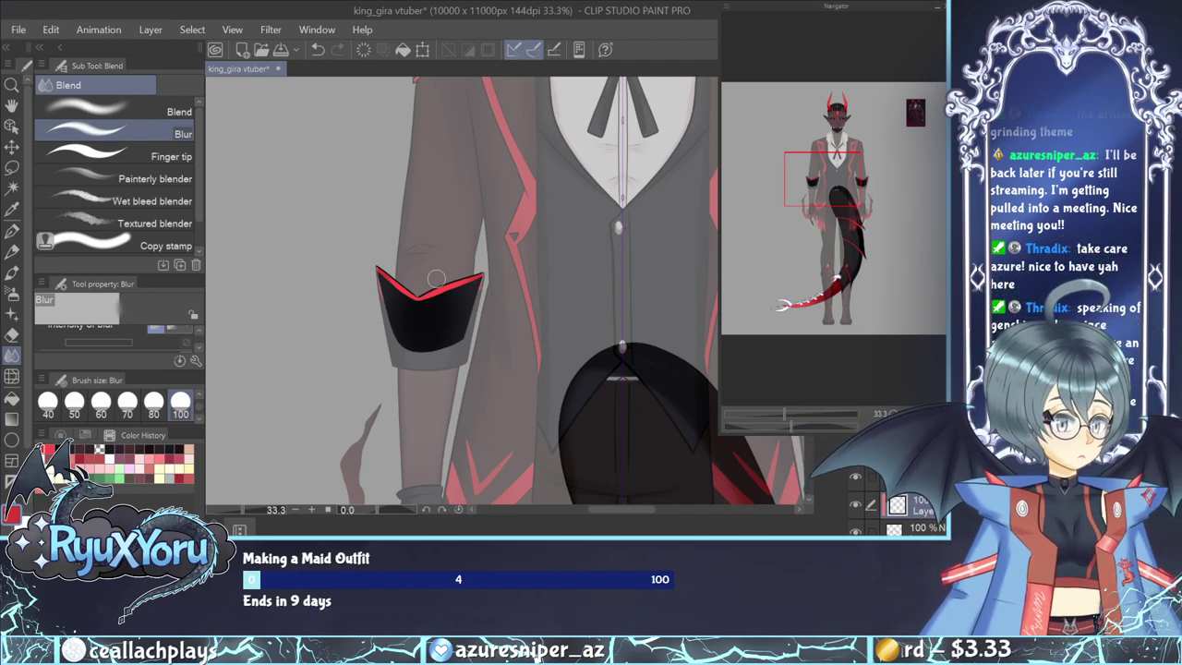
{"action": "scroll", "coordinate": [539, 195], "scroll_direction": "down", "scroll_amount": 3}
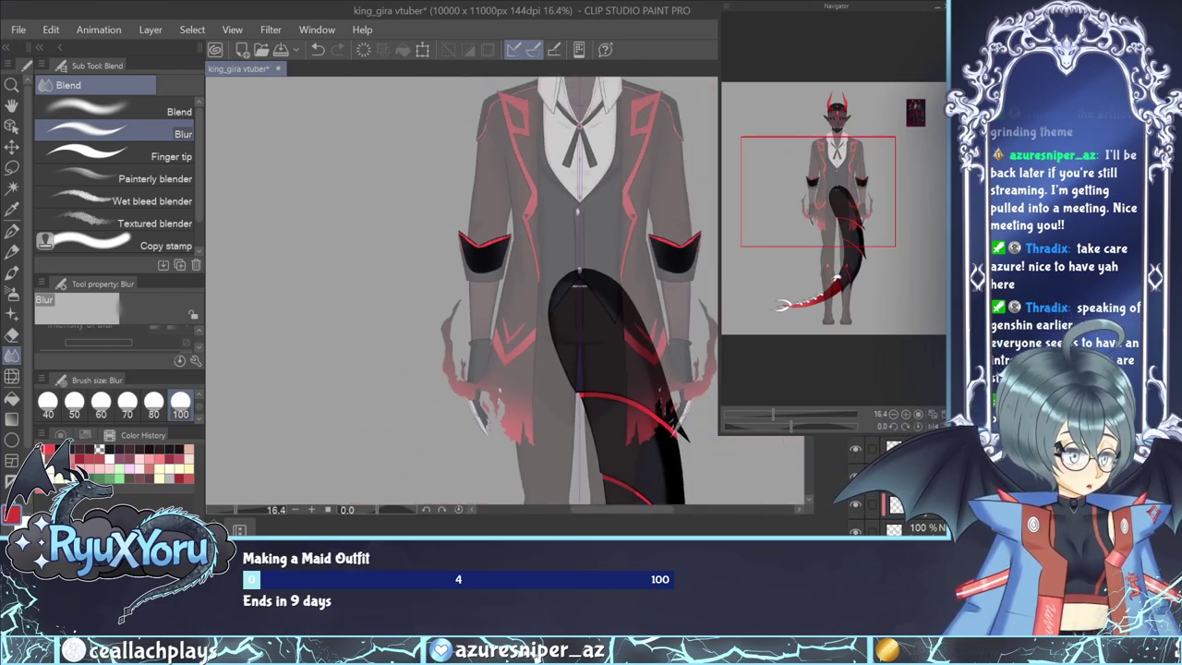
{"action": "key", "text": "alt+["}
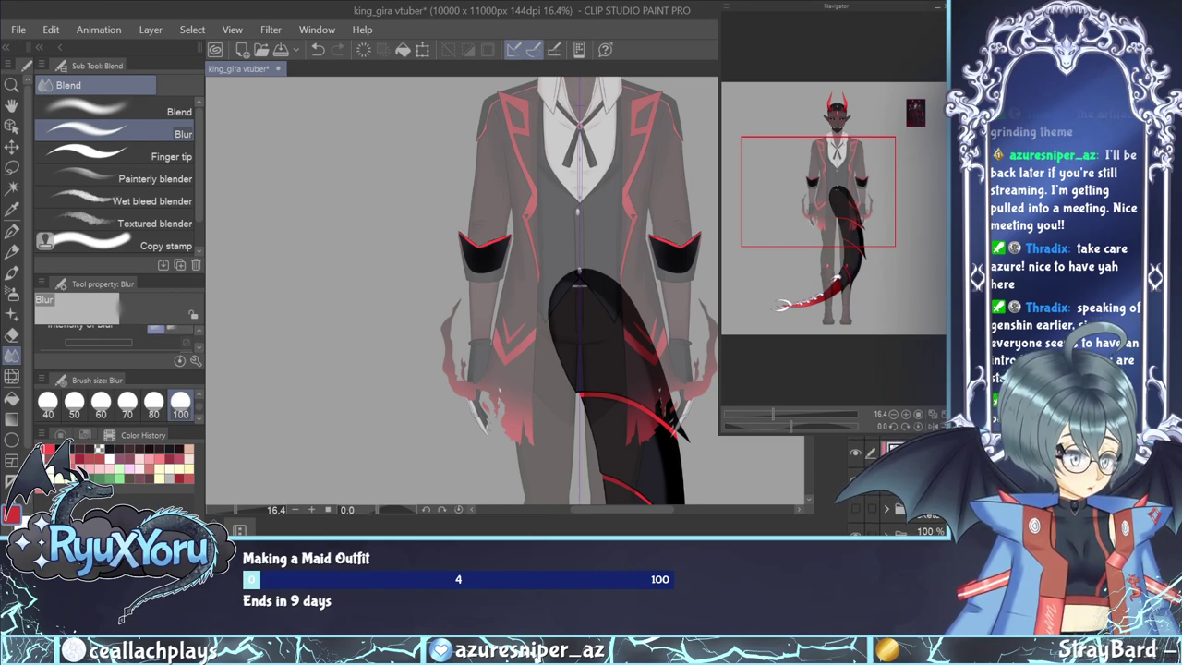
{"action": "scroll", "coordinate": [612, 332], "scroll_direction": "up", "scroll_amount": 3}
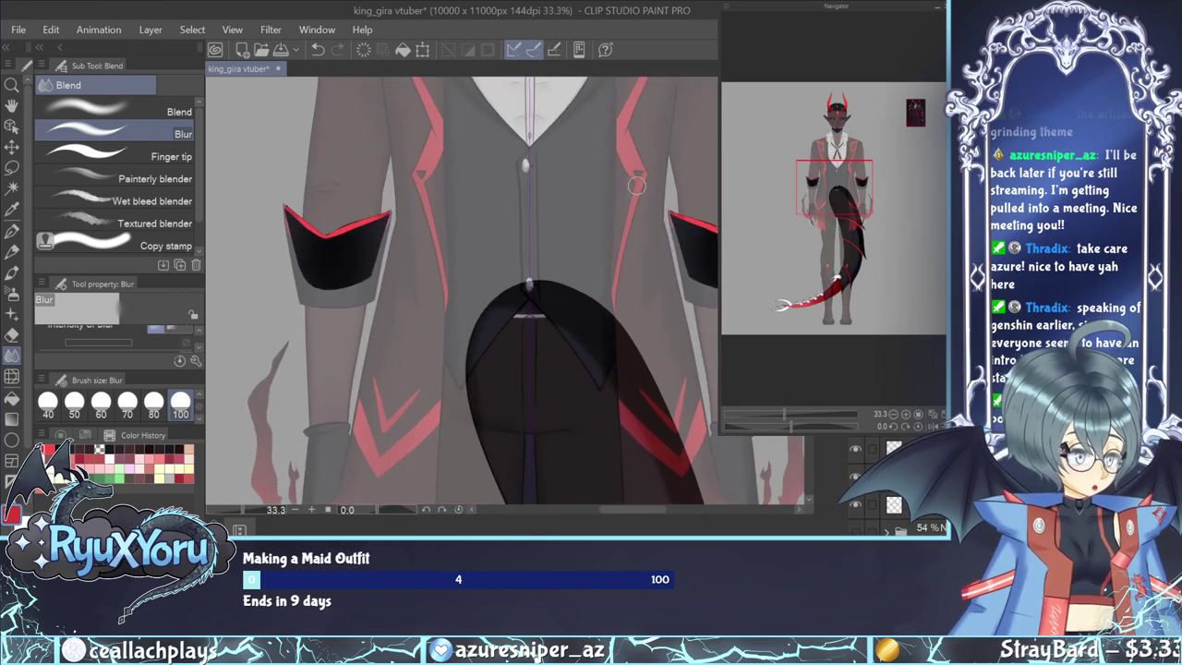
{"action": "key", "text": "ctrl+z"}
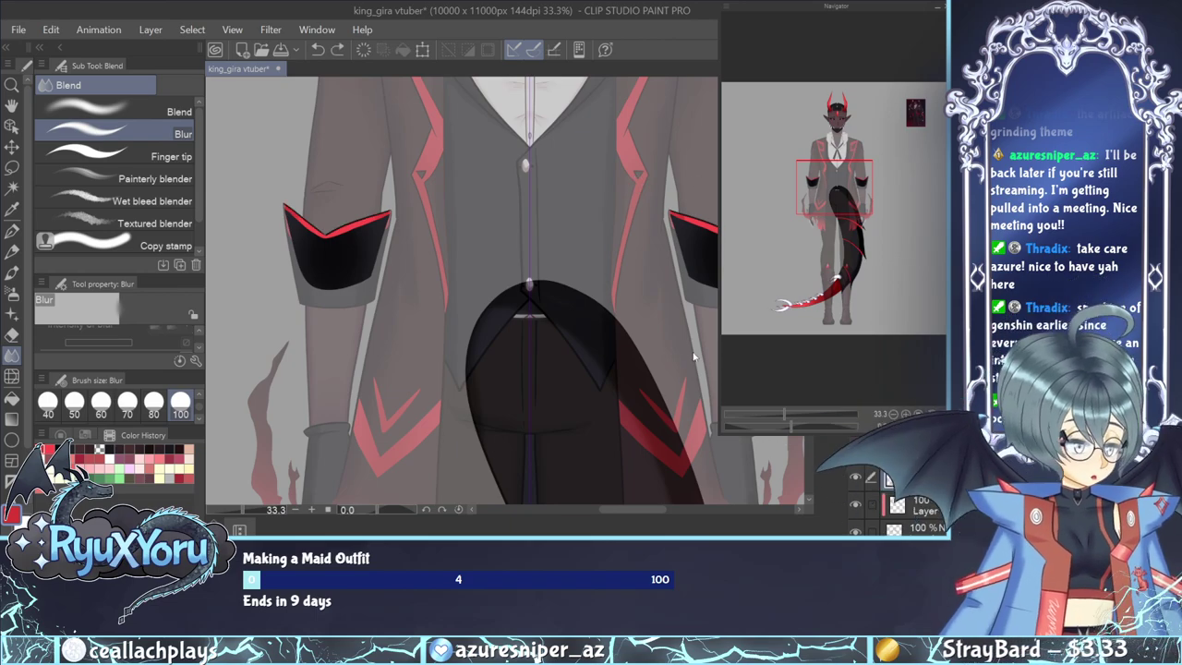
{"action": "left_click", "coordinate": [898, 505]}
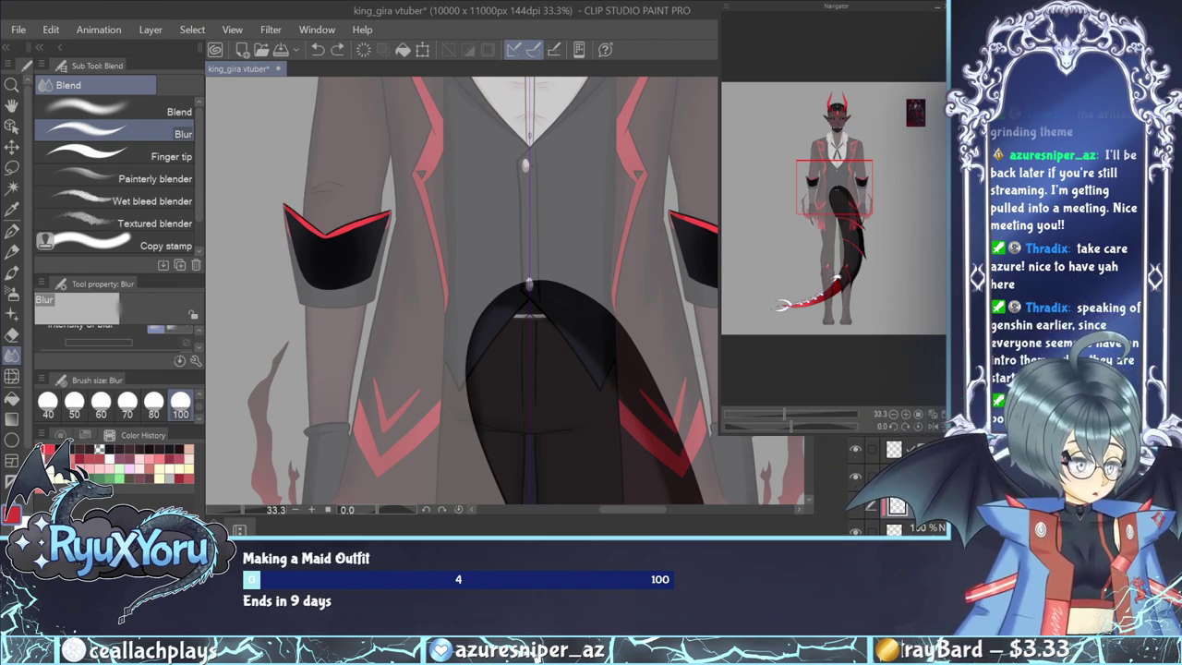
{"action": "left_click", "coordinate": [898, 476]}
{"action": "key", "text": "ctrl+e"}
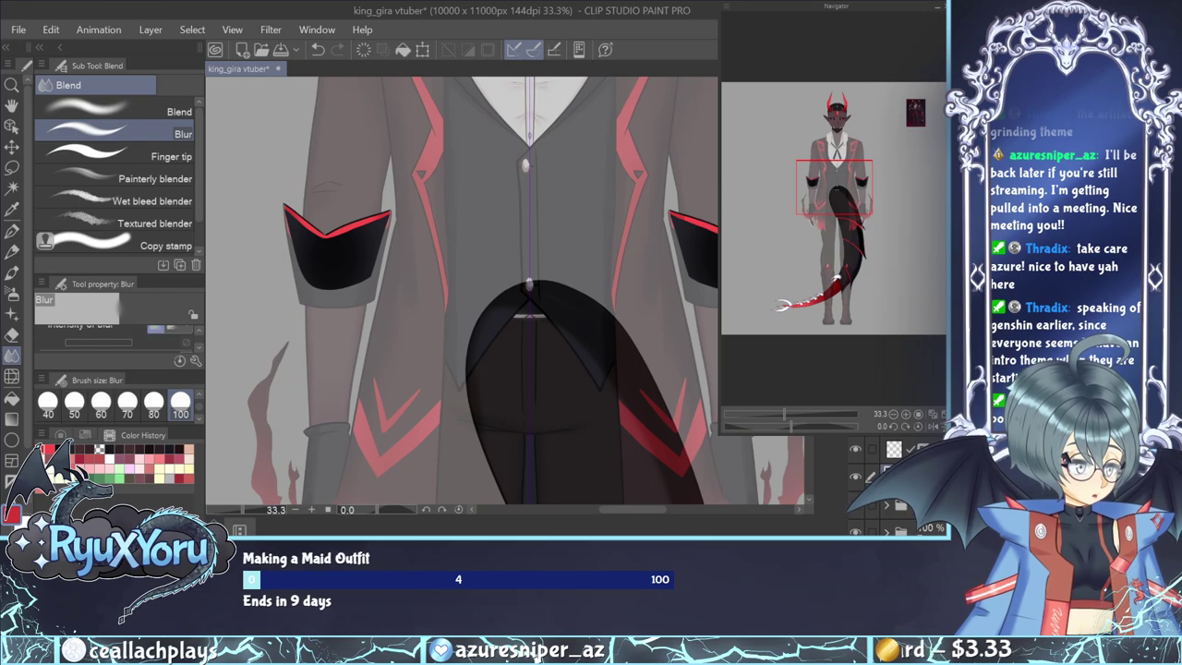
Restore the full-colour outfit and place the cuffs' back piece behind the front of the sleeve cuffs.
{"action": "left_click", "coordinate": [887, 517]}
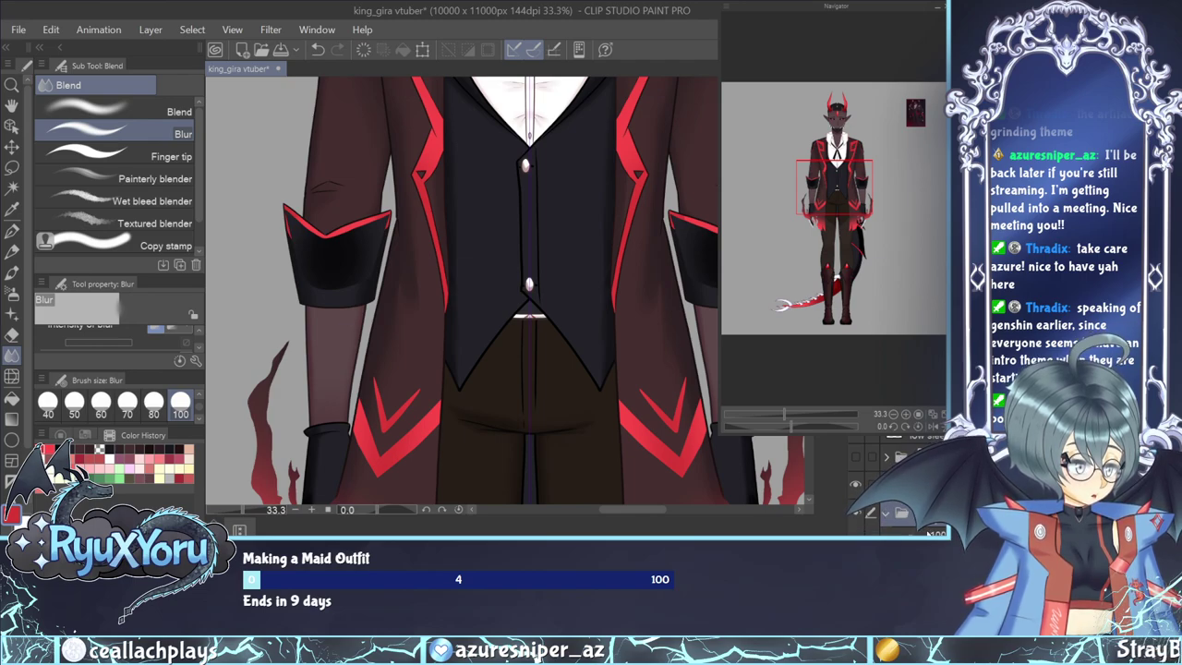
{"action": "left_click", "coordinate": [915, 453]}
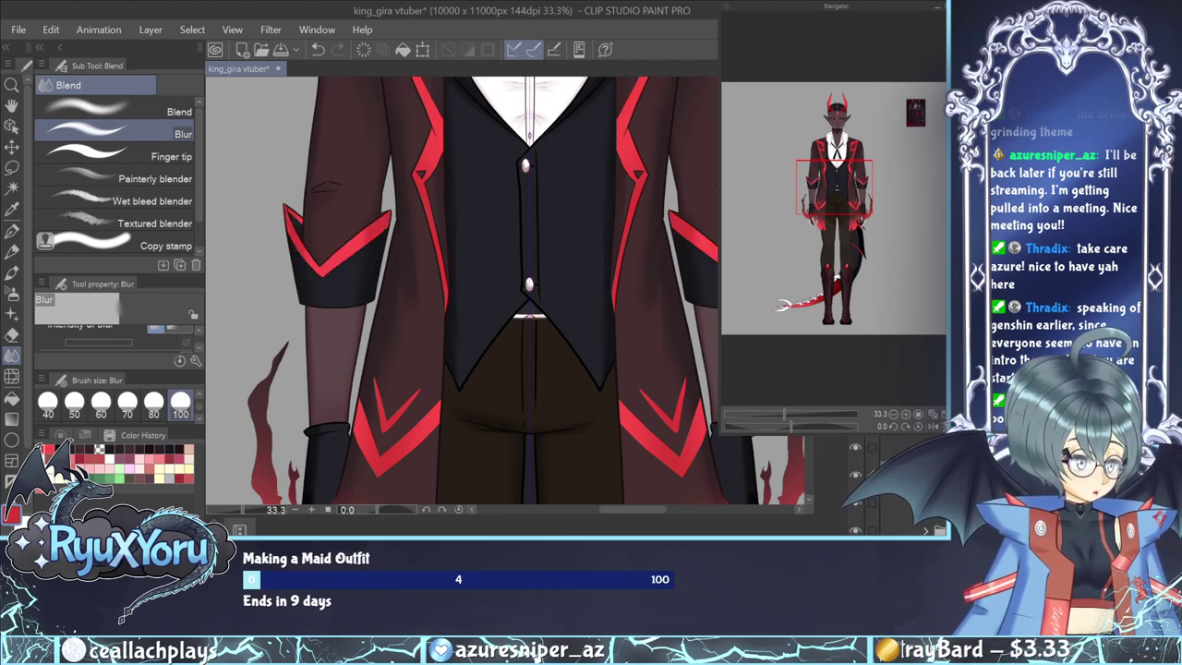
{"action": "scroll", "coordinate": [272, 260], "scroll_direction": "down", "scroll_amount": 3}
{"action": "scroll", "coordinate": [272, 260], "scroll_direction": "down", "scroll_amount": 1}
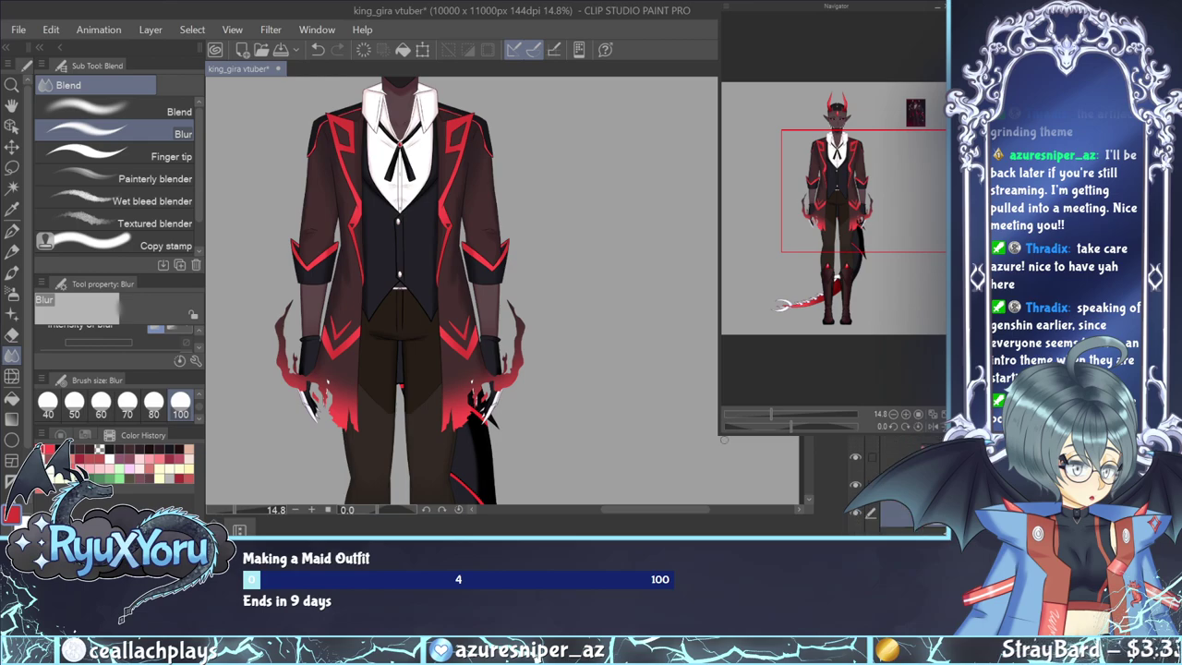
Lasso the half of the figure on the tail's side and separate its jacket artwork from the other half with Clear outside and Cut and paste.
{"action": "key", "text": "m"}
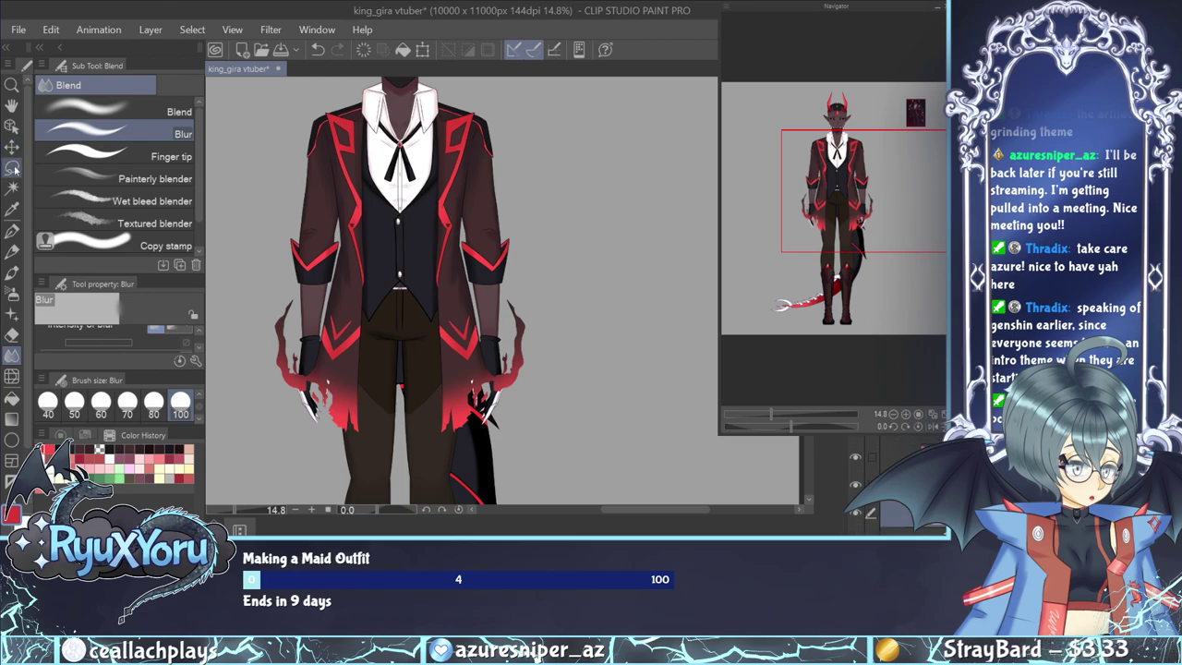
{"action": "mouse_move", "coordinate": [616, 336]}
{"action": "left_mouse_down"}
{"action": "mouse_move", "coordinate": [550, 461]}
{"action": "mouse_move", "coordinate": [457, 490]}
{"action": "mouse_move", "coordinate": [405, 379]}
{"action": "mouse_move", "coordinate": [417, 171]}
{"action": "mouse_move", "coordinate": [409, 89]}
{"action": "mouse_move", "coordinate": [466, 82]}
{"action": "mouse_move", "coordinate": [623, 287]}
{"action": "mouse_move", "coordinate": [612, 397]}
{"action": "left_mouse_up"}
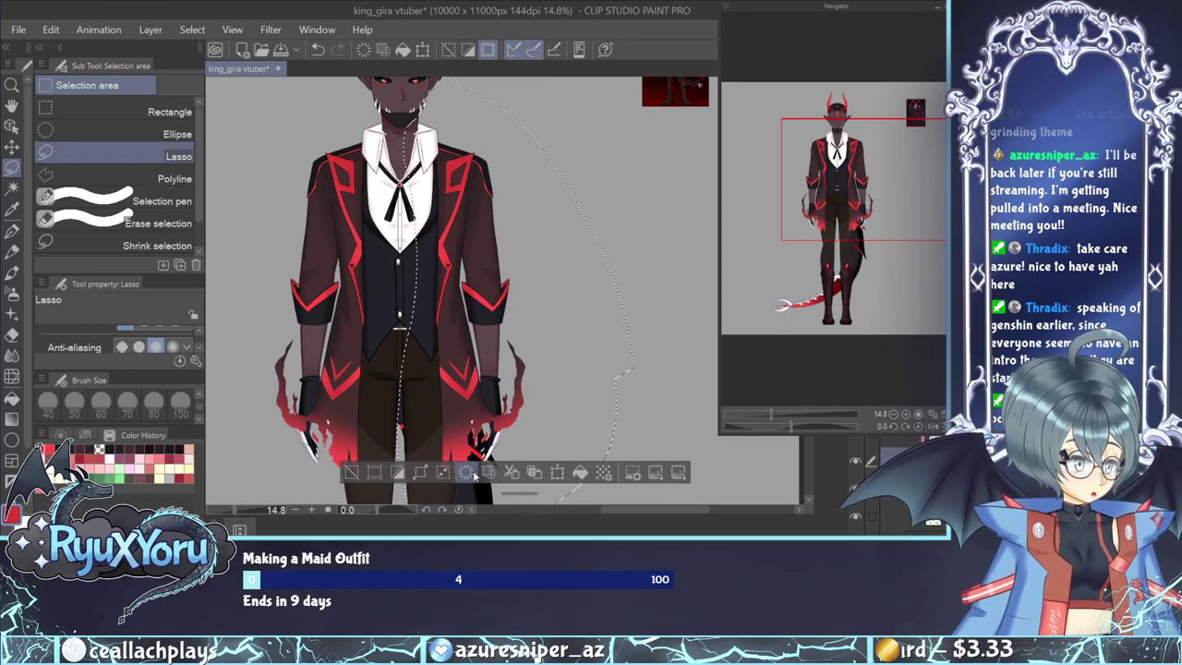
{"action": "left_click", "coordinate": [489, 474]}
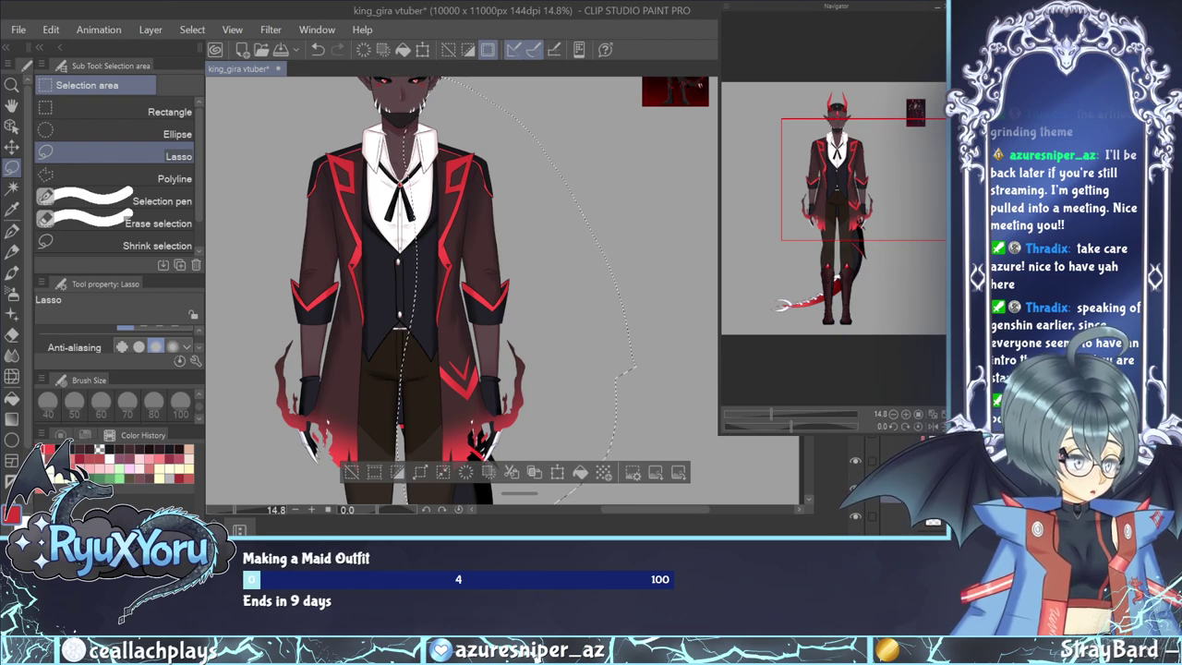
{"action": "left_click", "coordinate": [511, 472]}
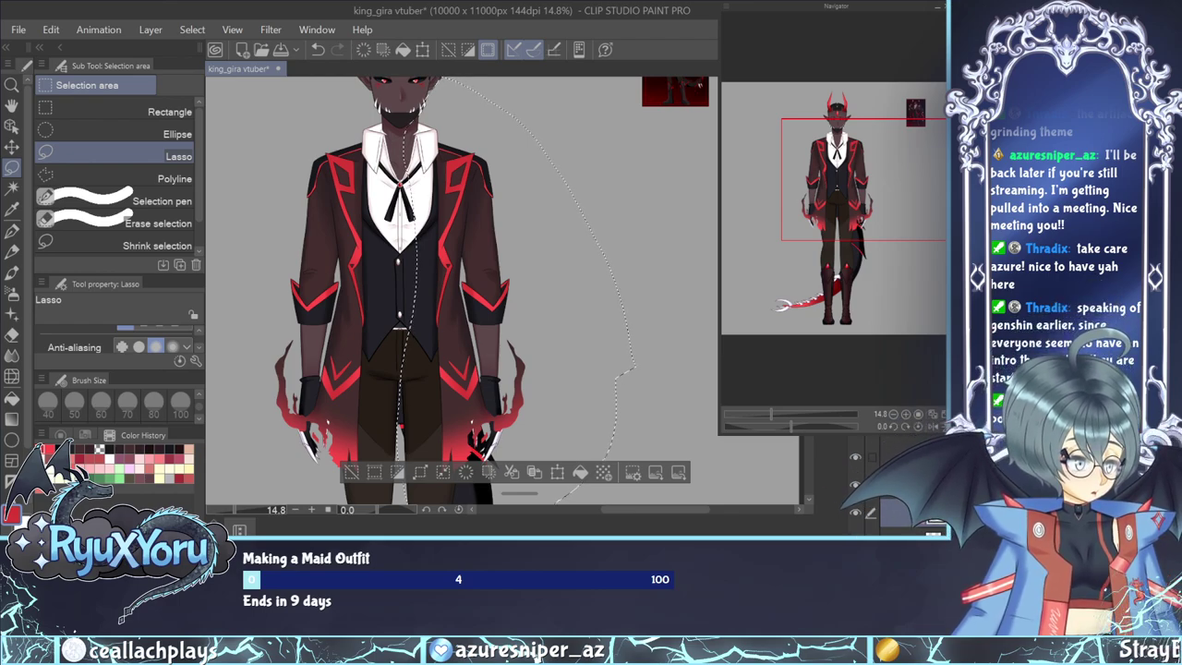
{"action": "key", "text": "ctrl+z"}
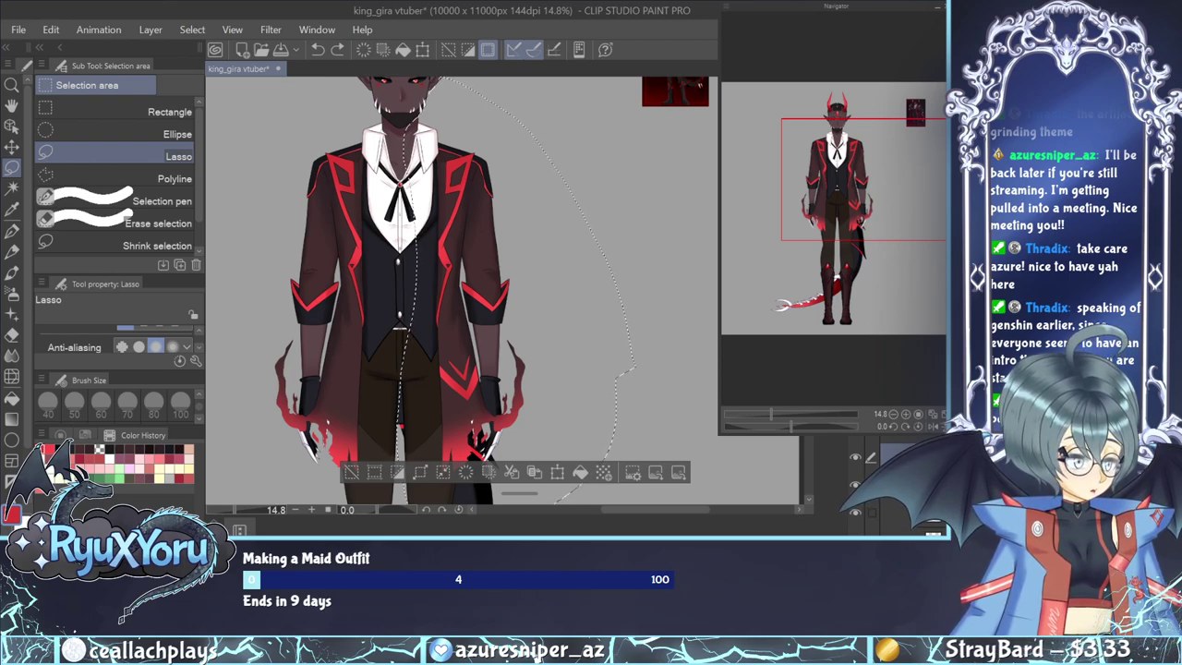
{"action": "key", "text": "ctrl+y"}
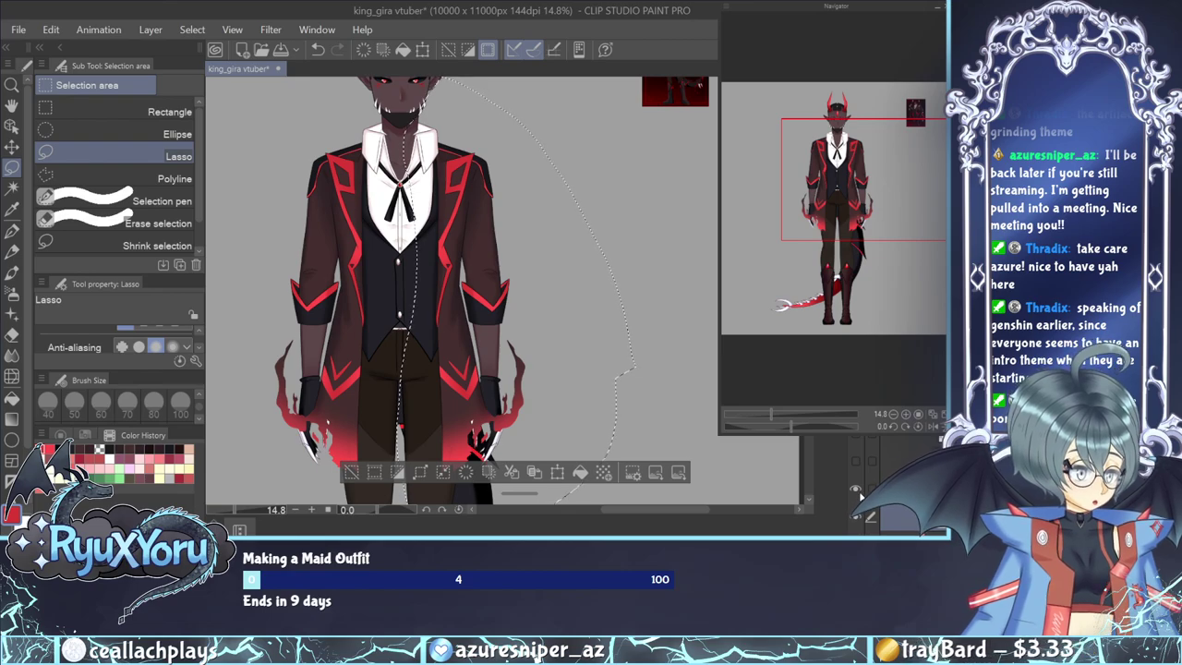
Check the layers around the hands and flames by hiding and showing them, and look through the remaining layer folders.
{"action": "left_click", "coordinate": [854, 519]}
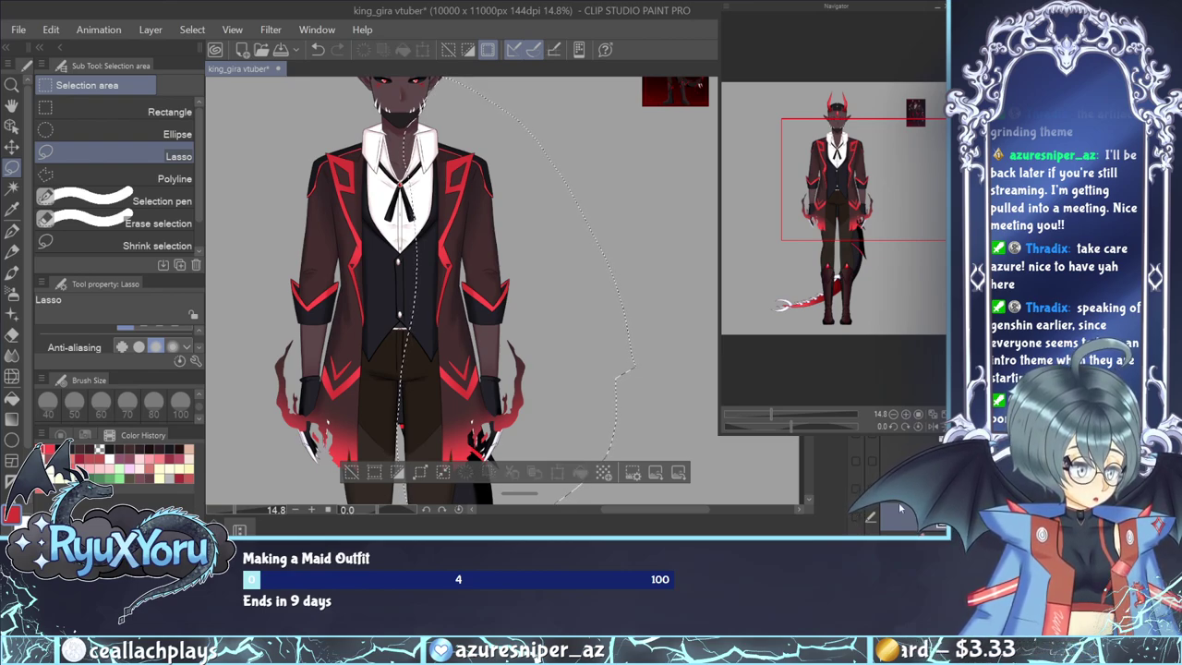
{"action": "left_click", "coordinate": [858, 462]}
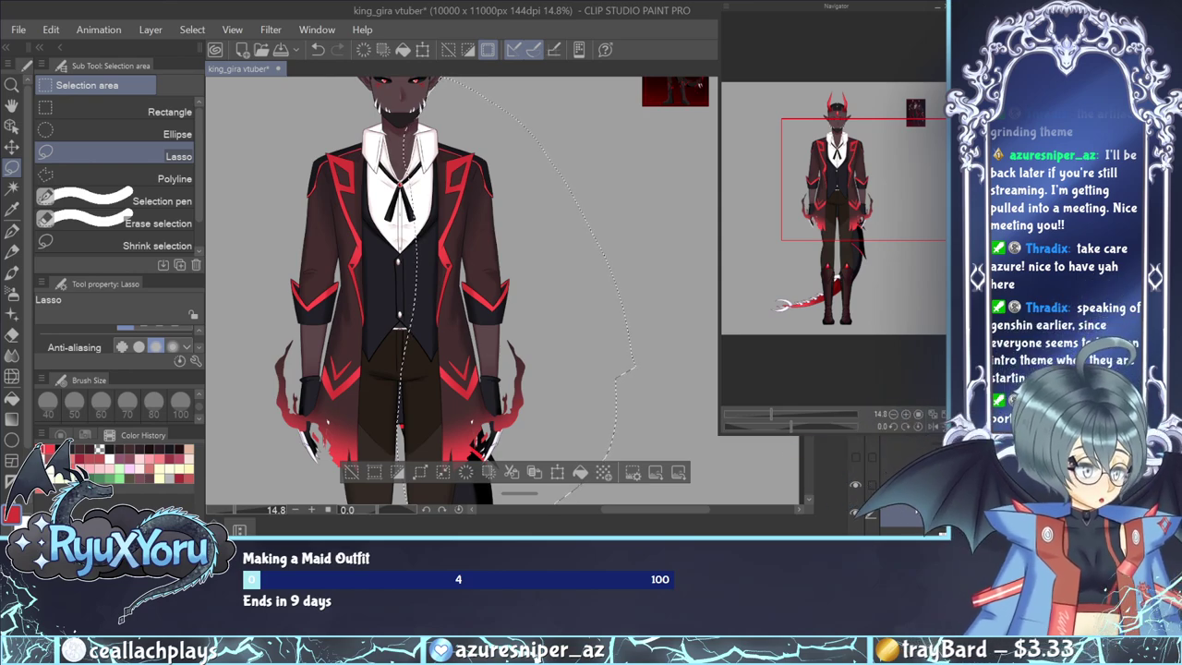
{"action": "left_click", "coordinate": [910, 525]}
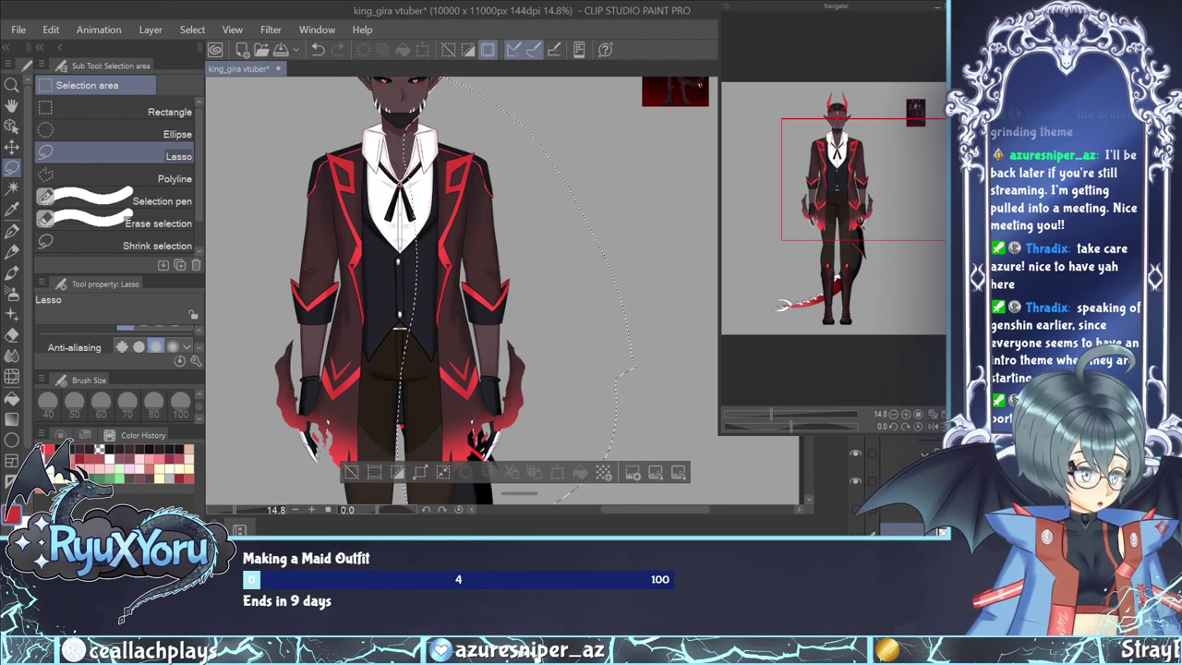
{"action": "left_click", "coordinate": [909, 481]}
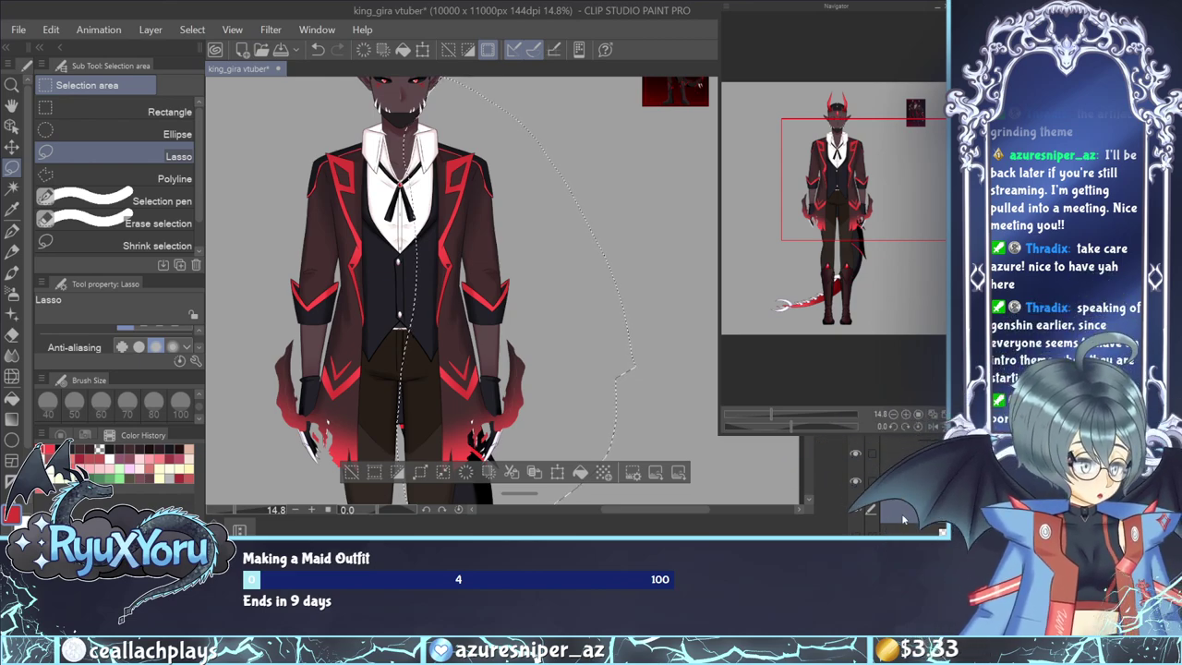
{"action": "left_click", "coordinate": [855, 508]}
{"action": "left_click", "coordinate": [855, 481]}
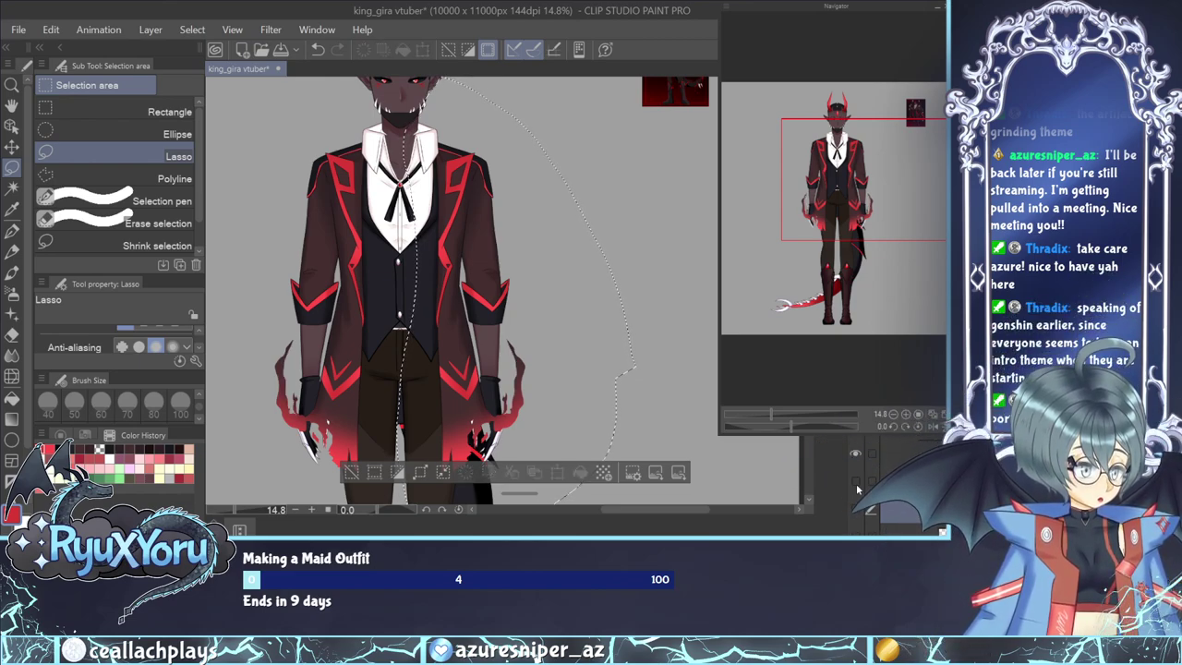
{"action": "left_click", "coordinate": [926, 453]}
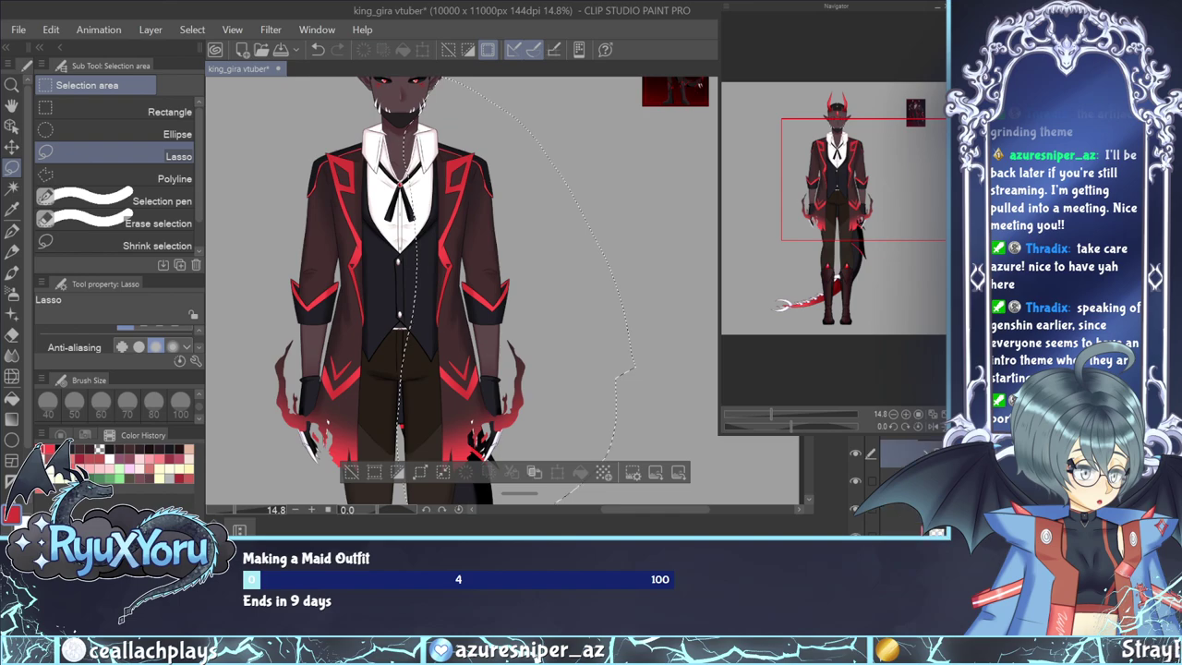
{"action": "scroll", "coordinate": [926, 452], "scroll_direction": "down", "scroll_amount": 2}
{"action": "left_click", "coordinate": [900, 506]}
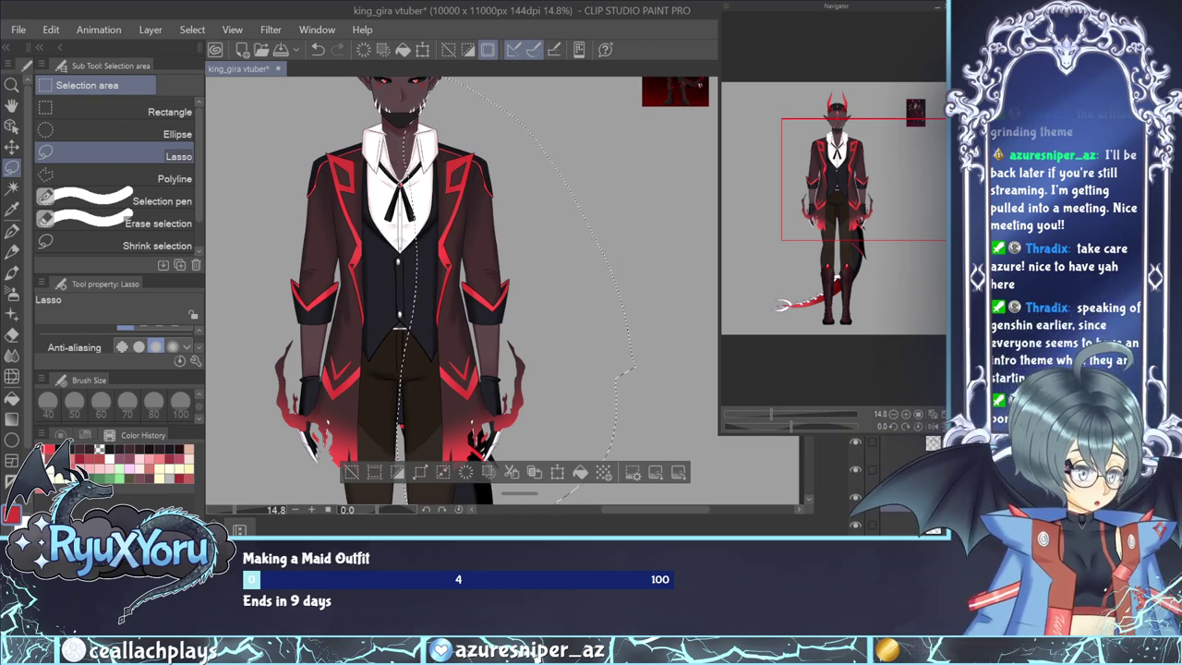
{"action": "scroll", "coordinate": [883, 482], "scroll_direction": "down", "scroll_amount": 2}
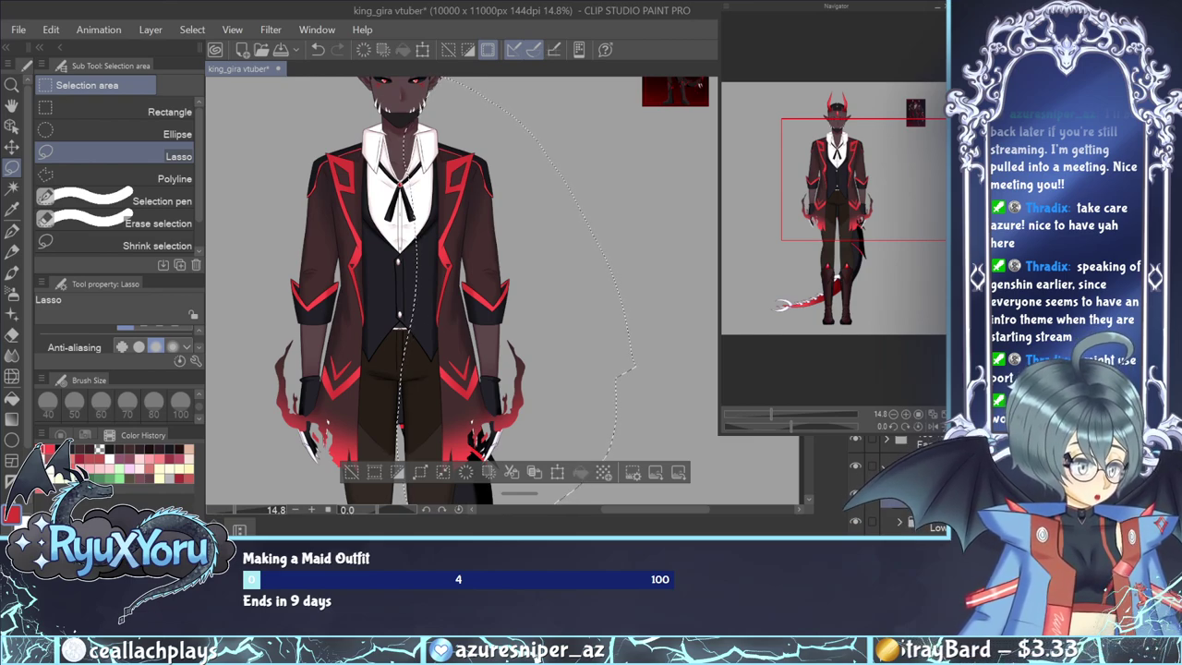
{"action": "scroll", "coordinate": [421, 234], "scroll_direction": "down", "scroll_amount": 3}
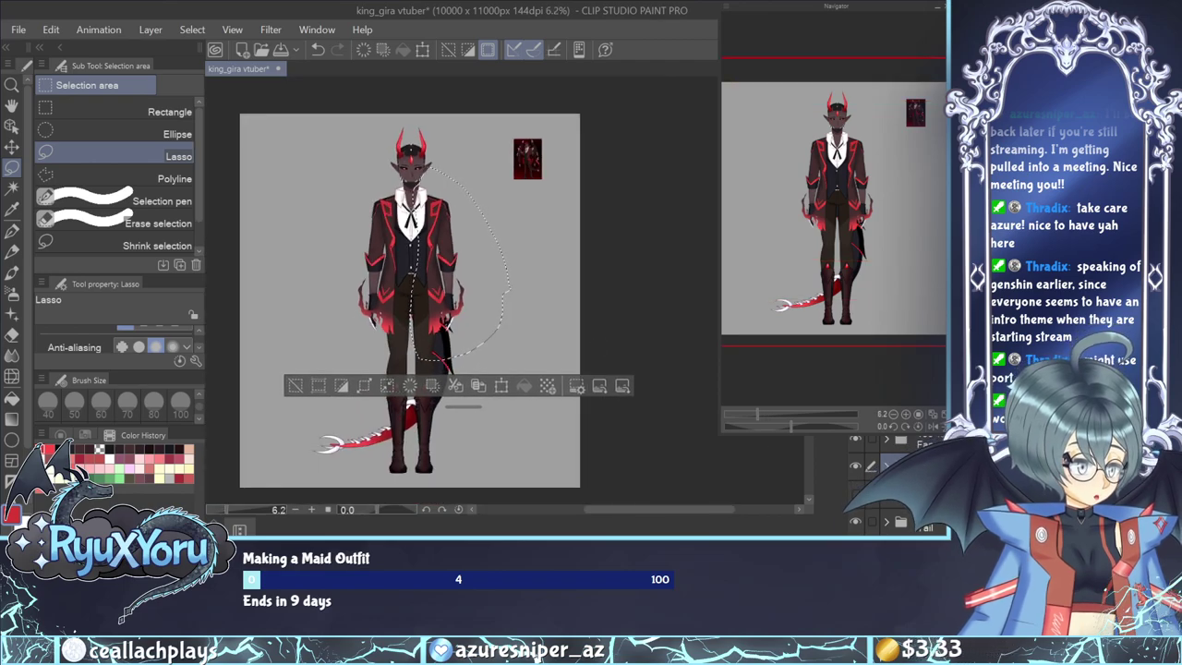
Show the wings with the figure, clear the lasso selection and save the drawing.
{"action": "left_click", "coordinate": [854, 489]}
{"action": "key", "text": "ctrl+d"}
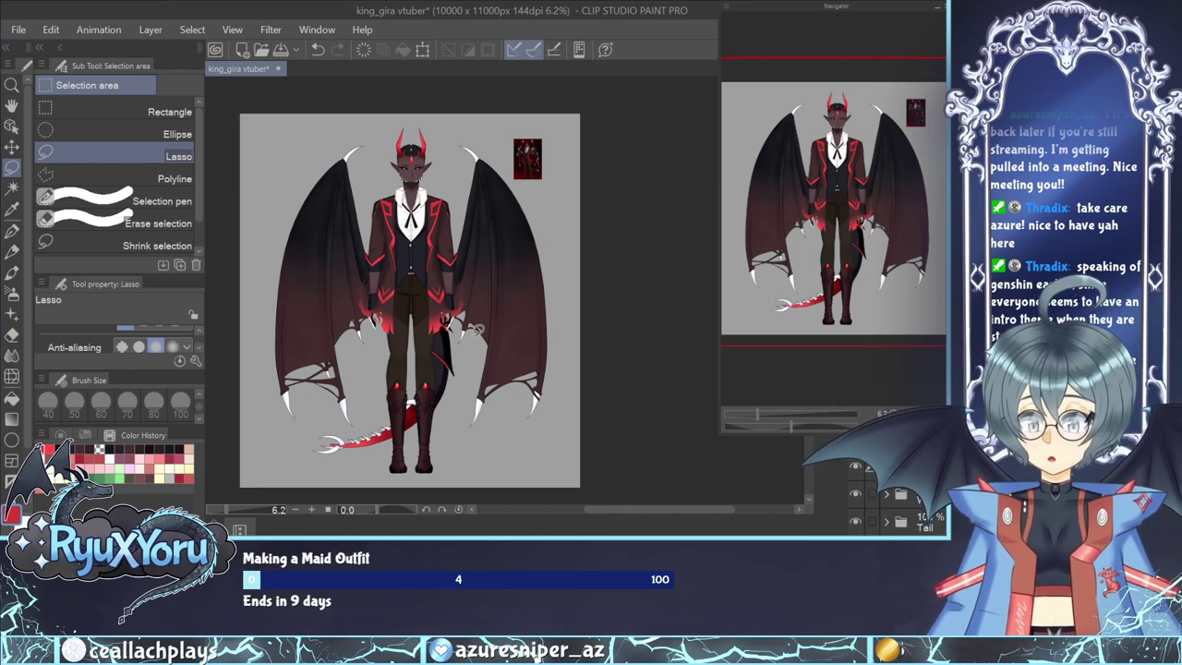
{"action": "key", "text": "ctrl+s"}
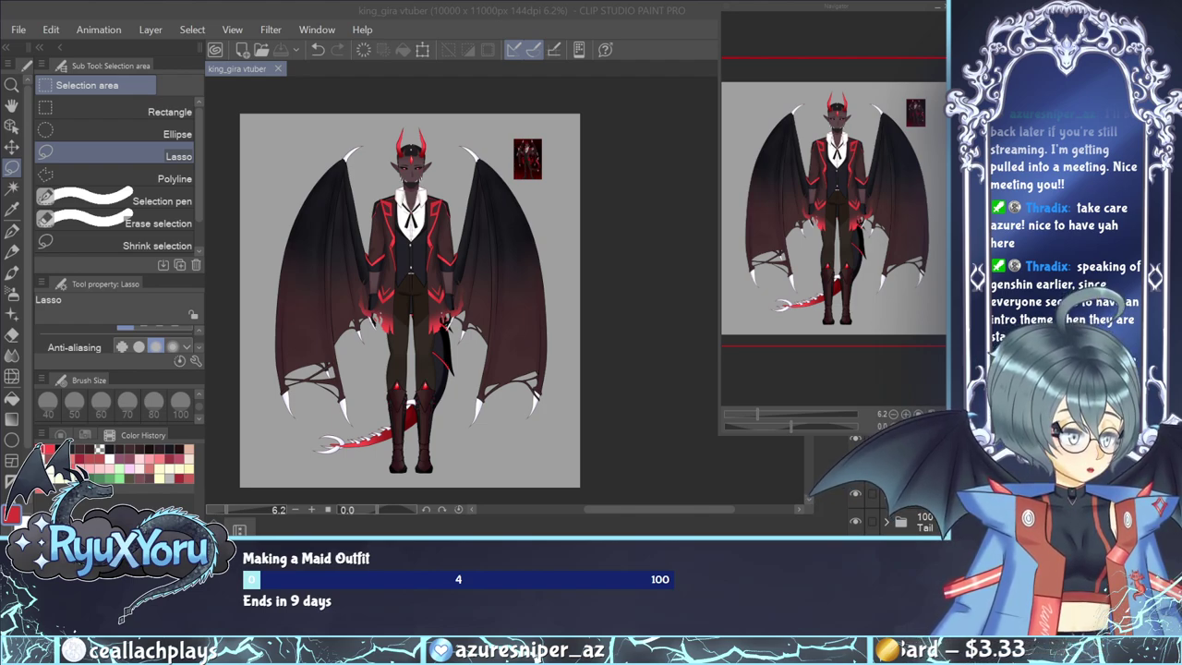
{"action": "key", "text": "alt+Tab"}
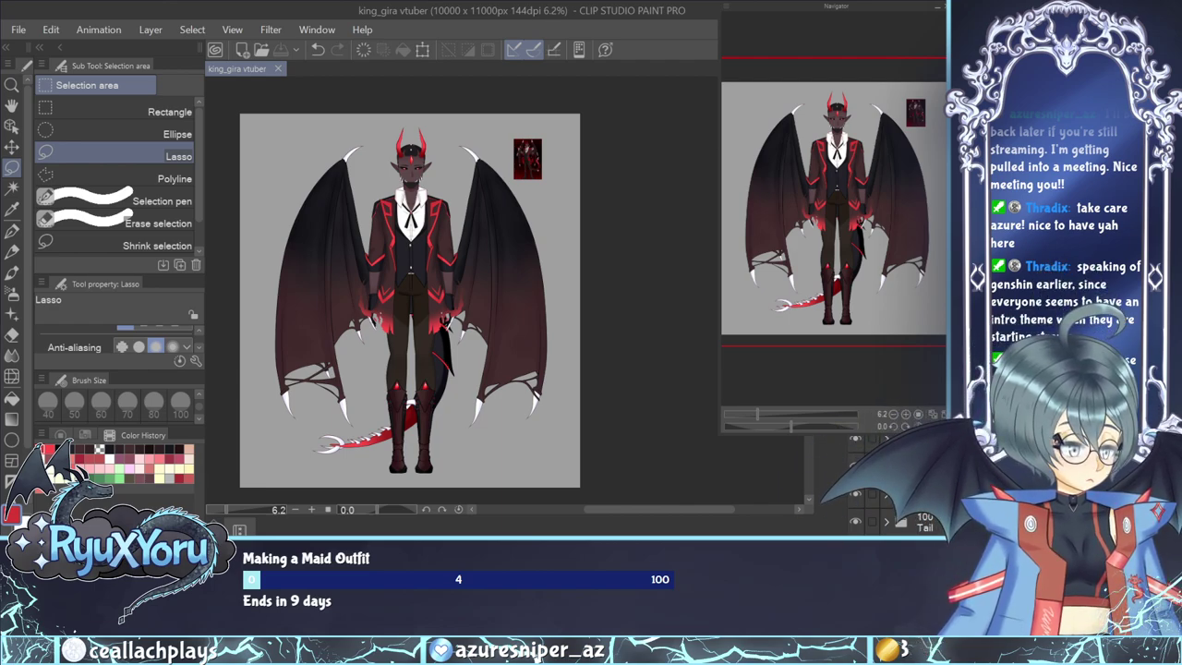
{"action": "key", "text": "alt+Tab"}
{"action": "key", "text": "alt+Tab"}
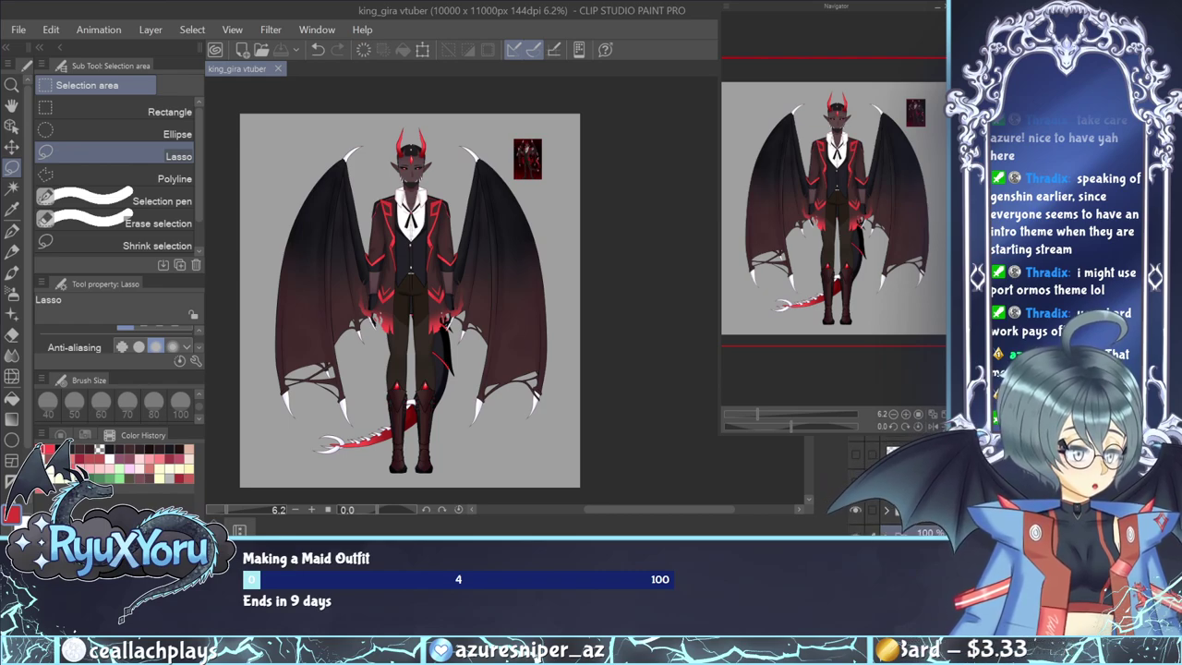
Fade the full-colour figure to a pale underlay for sketching on top.
{"action": "left_click", "coordinate": [886, 511]}
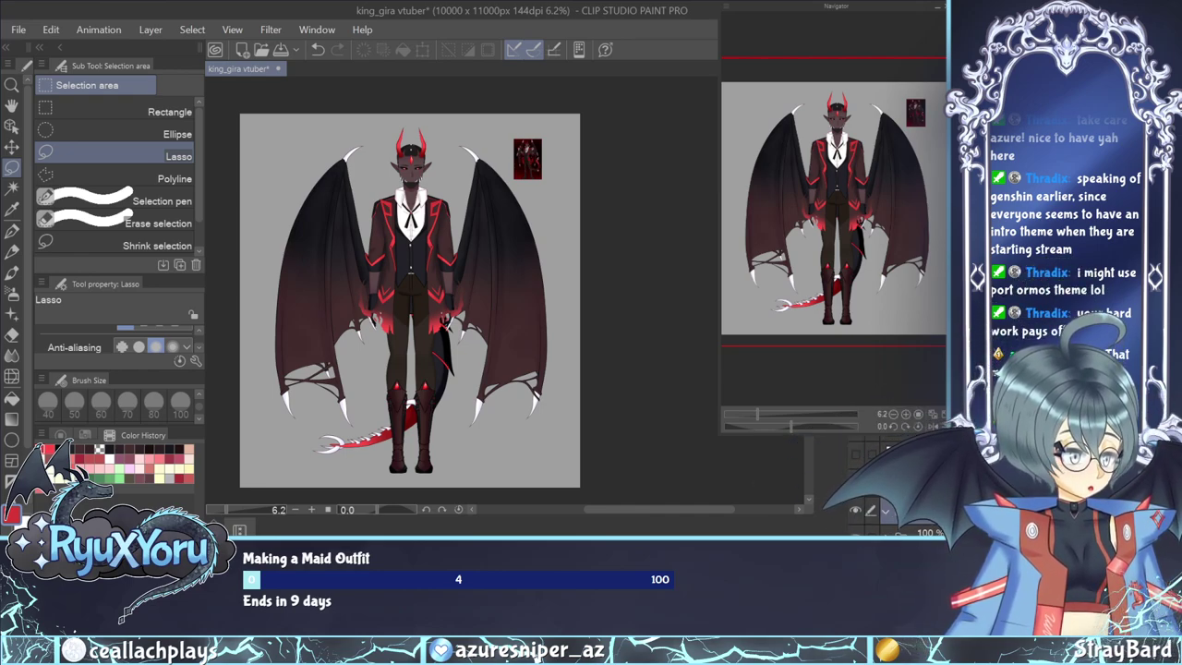
{"action": "left_click", "coordinate": [919, 531]}
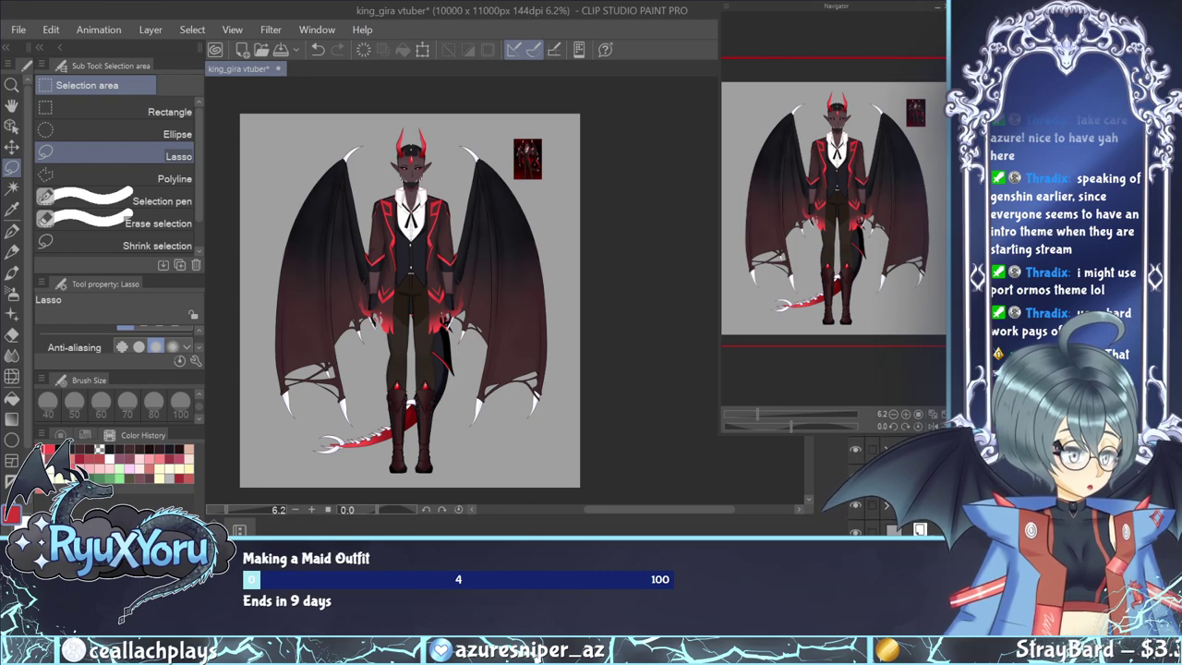
{"action": "scroll", "coordinate": [877, 499], "scroll_direction": "down", "scroll_amount": 1}
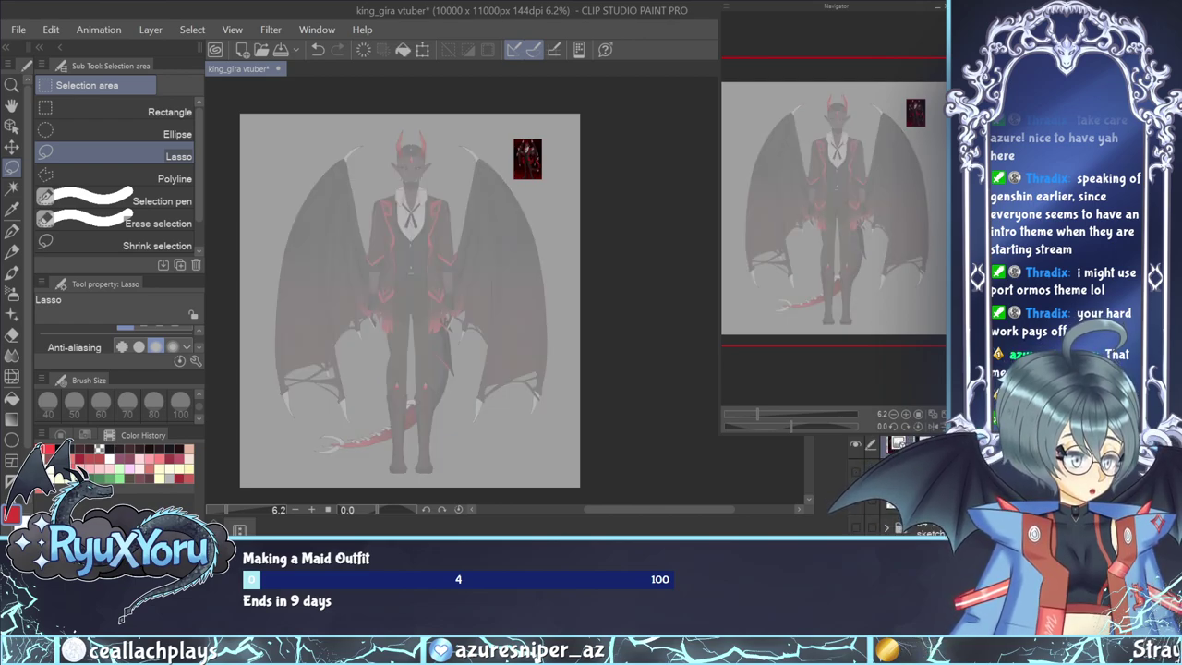
{"action": "key", "text": "Delete"}
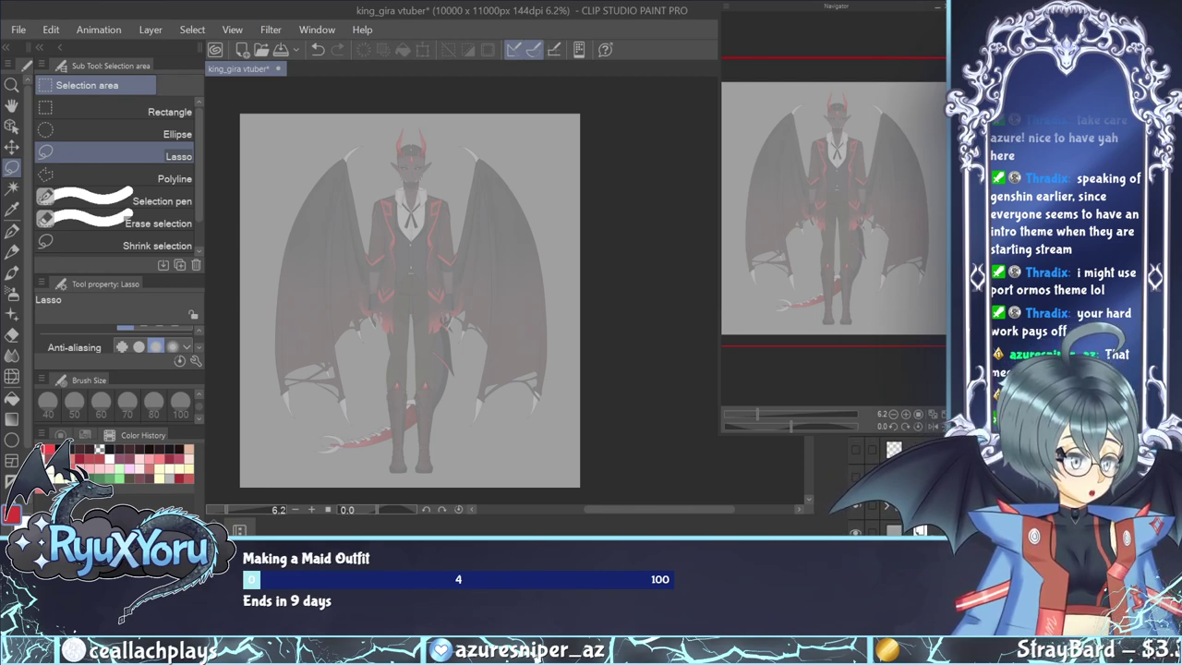
Hide the old outfit sketch after checking it, add a new layer over the faded figure and save the file.
{"action": "left_click_drag", "start_coordinate": [857, 477], "coordinate": [855, 505]}
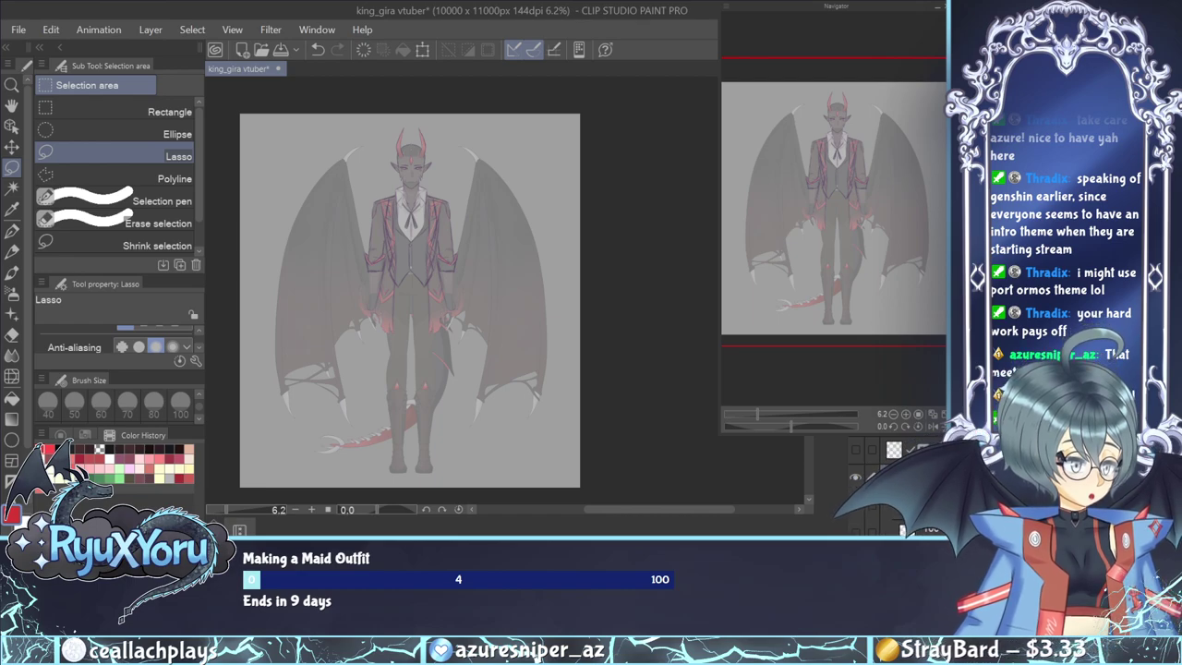
{"action": "scroll", "coordinate": [877, 480], "scroll_direction": "up", "scroll_amount": 2}
{"action": "left_click", "coordinate": [900, 457]}
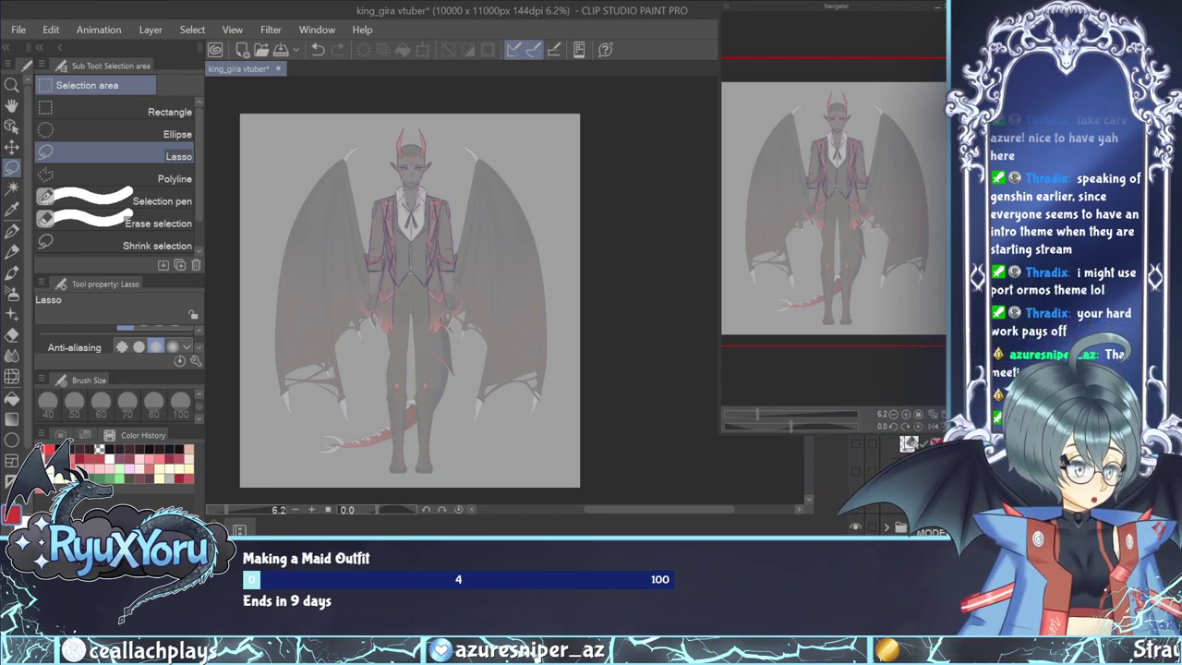
{"action": "left_click", "coordinate": [910, 443], "text": "shift"}
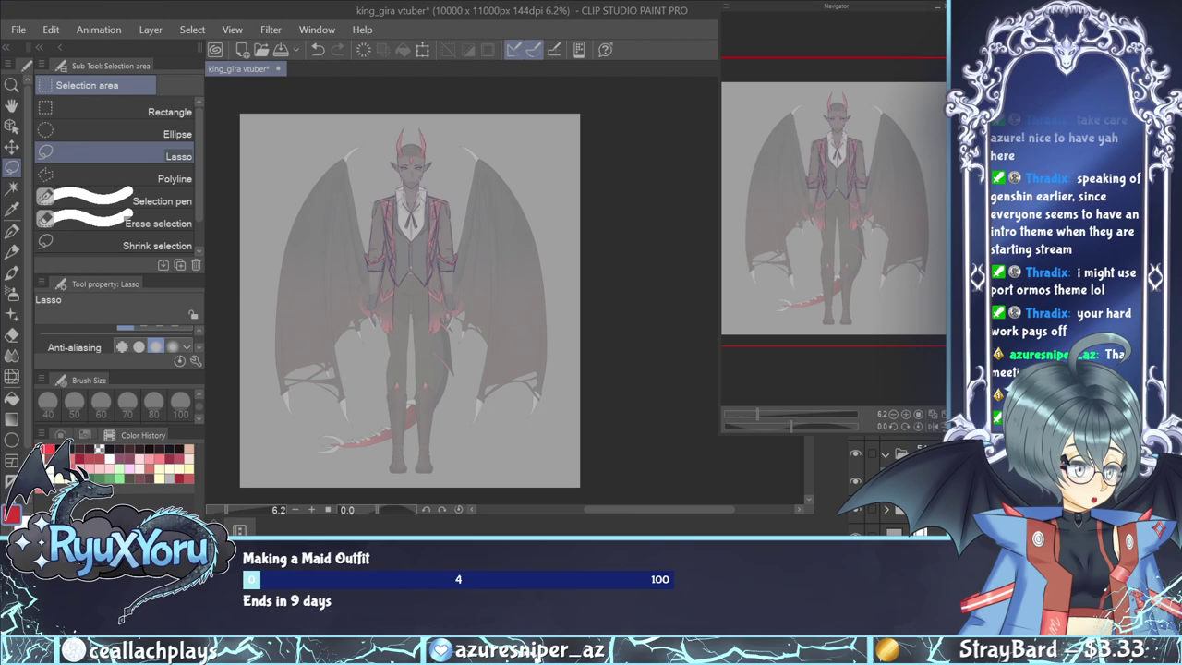
{"action": "left_click", "coordinate": [859, 479]}
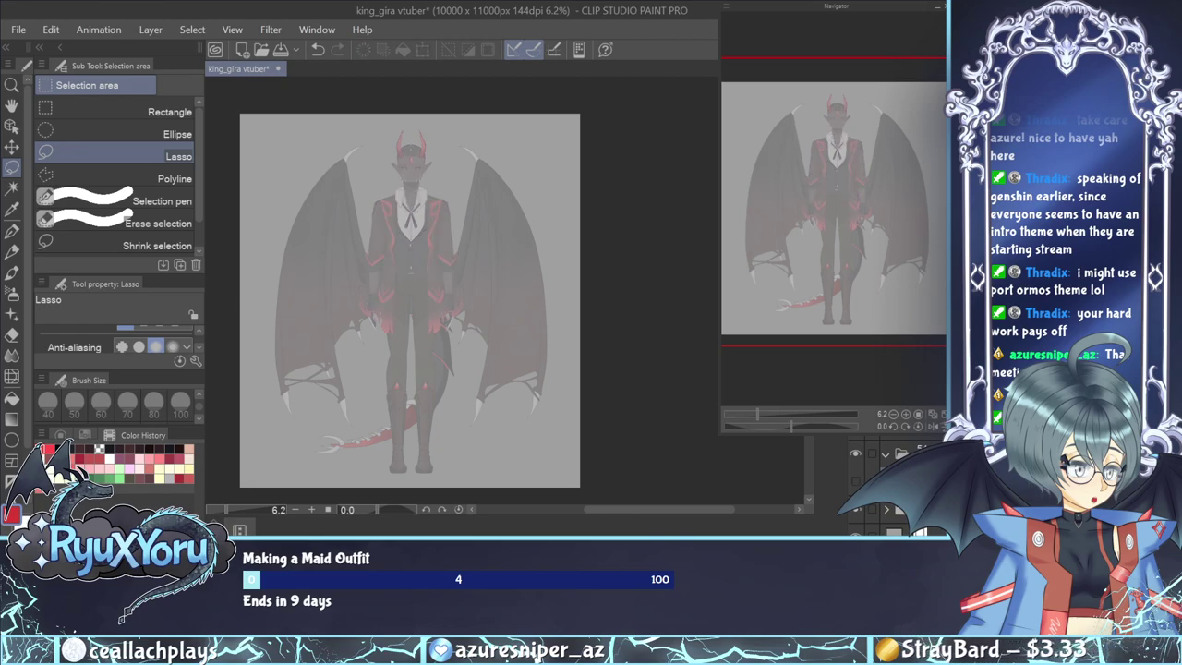
{"action": "key", "text": "ctrl+shift+n"}
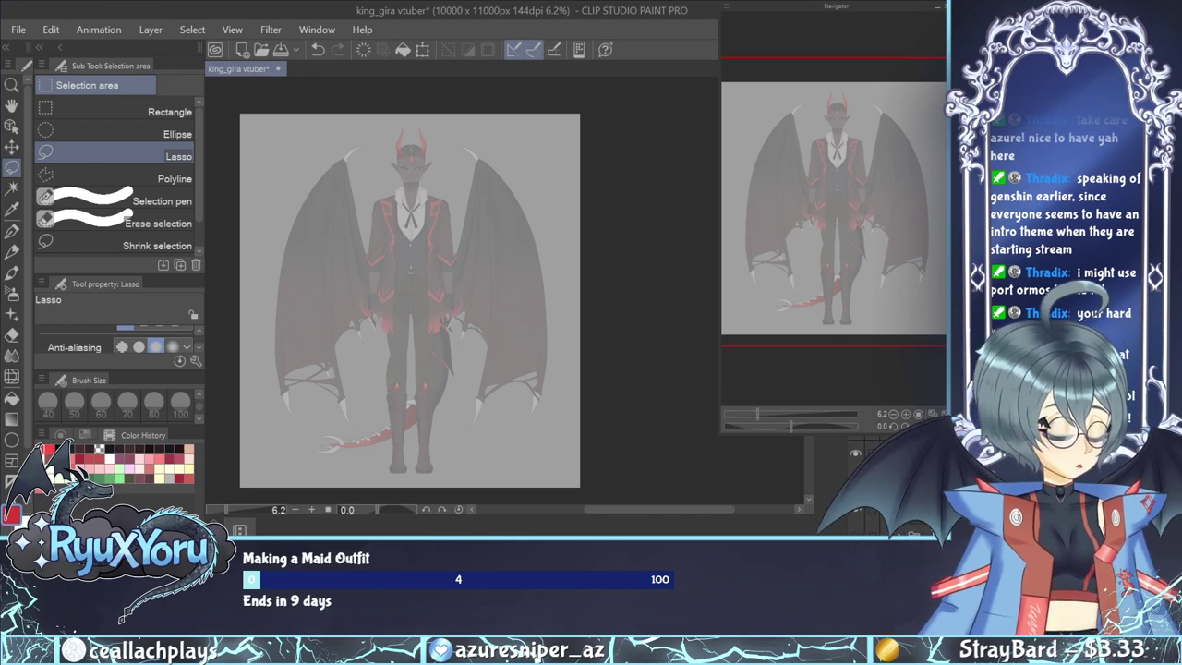
{"action": "key", "text": "ctrl+s"}
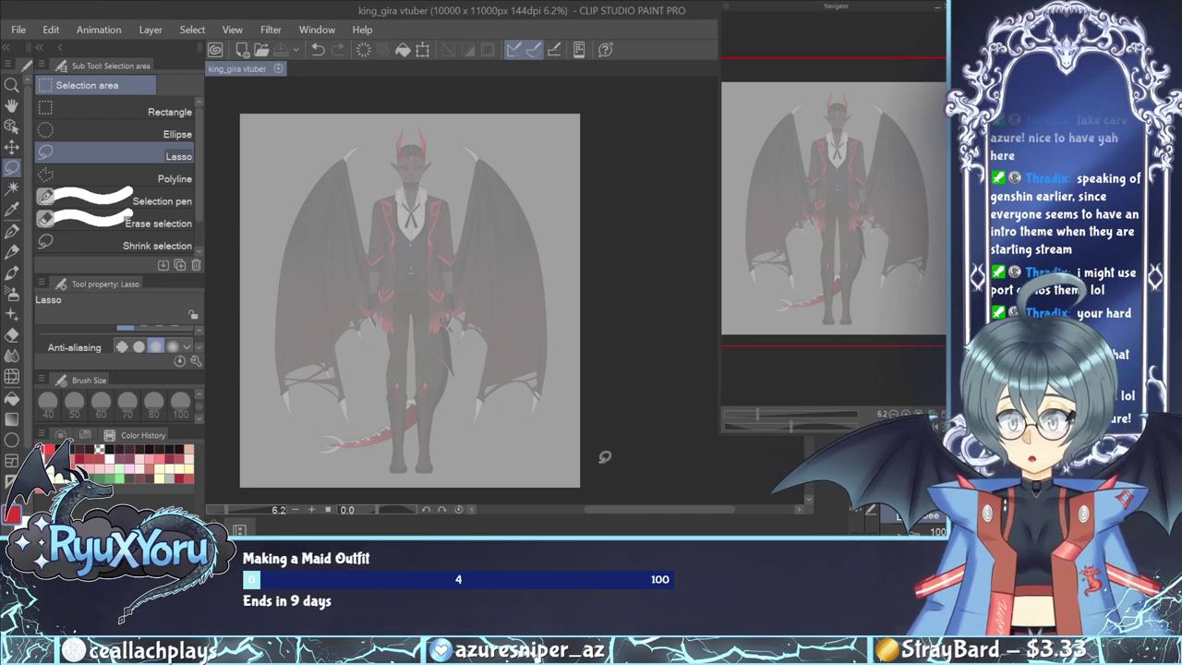
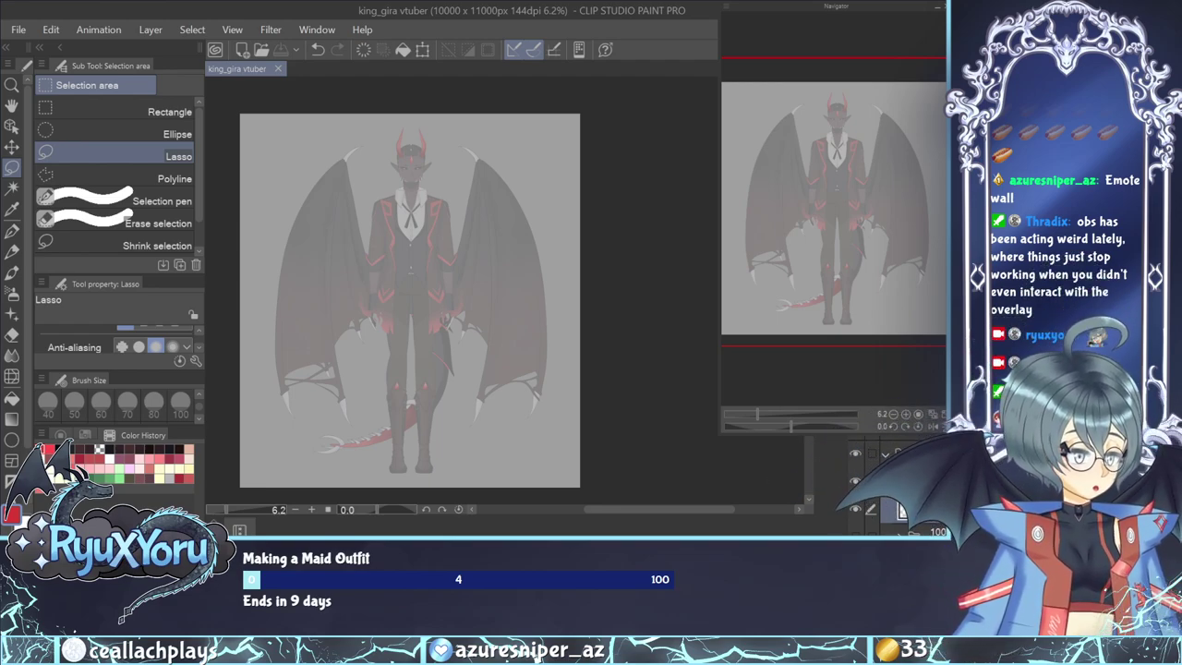
{"action": "scroll", "coordinate": [577, 388], "scroll_direction": "down", "scroll_amount": 2}
{"action": "scroll", "coordinate": [517, 218], "scroll_direction": "up", "scroll_amount": 3}
{"action": "scroll", "coordinate": [919, 528], "scroll_direction": "down", "scroll_amount": 2}
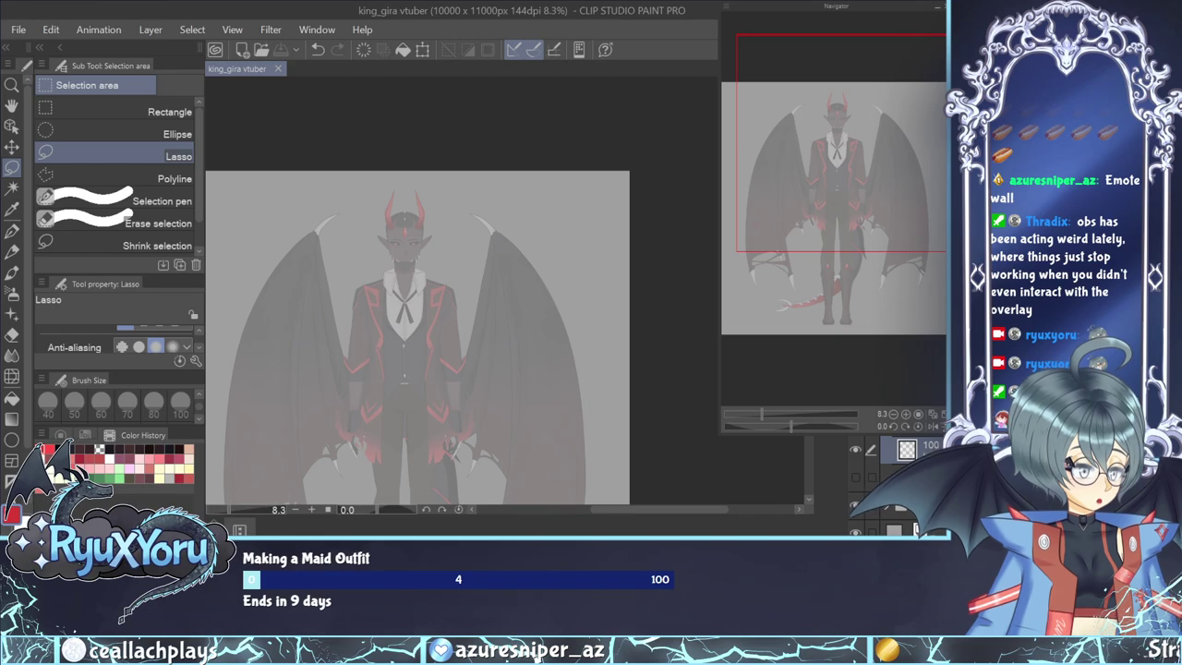
{"action": "left_click", "coordinate": [855, 505]}
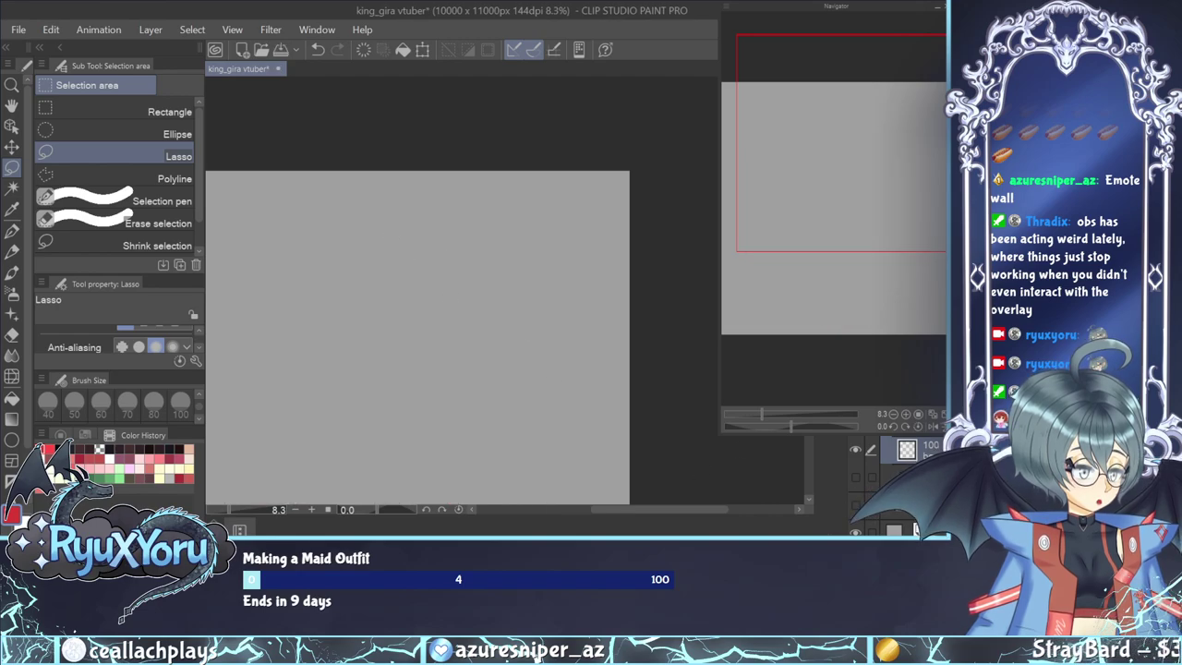
{"action": "left_click", "coordinate": [856, 506]}
Sketch a circle with hanging strands over the figure's left shoulder in dark purple with the 삭제의아픔을견딘그냥펜 pen.
{"action": "scroll", "coordinate": [414, 169], "scroll_direction": "up", "scroll_amount": 4}
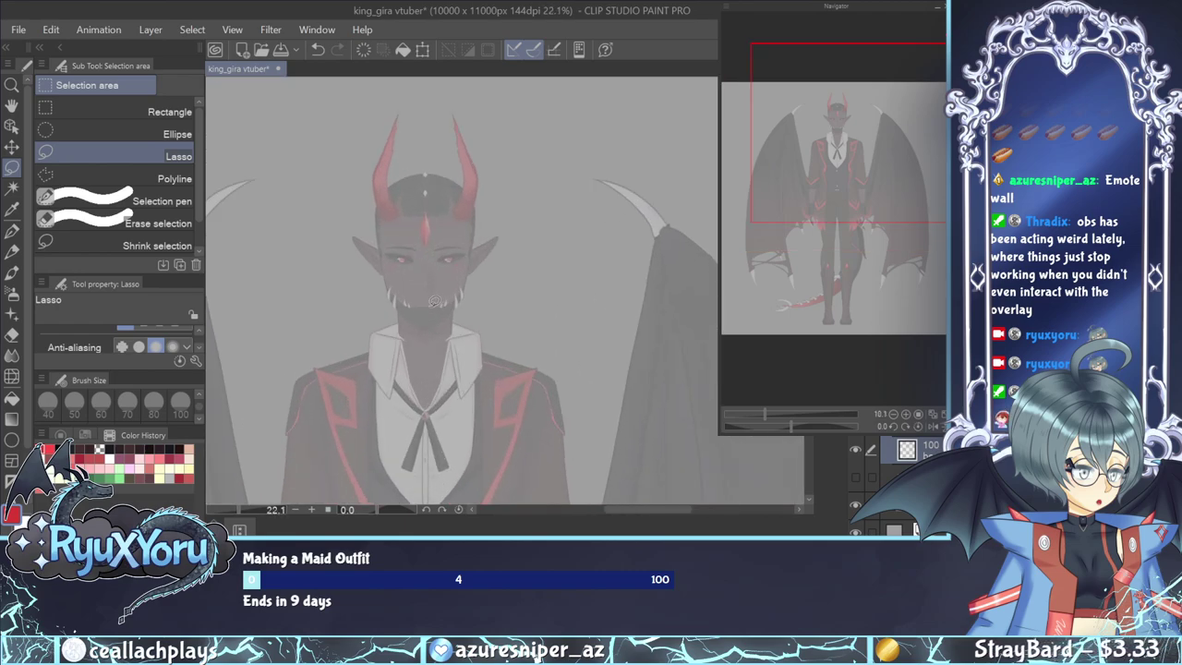
{"action": "scroll", "coordinate": [435, 301], "scroll_direction": "up", "scroll_amount": 1}
{"action": "scroll", "coordinate": [435, 301], "scroll_direction": "down", "scroll_amount": 3}
{"action": "scroll", "coordinate": [435, 301], "scroll_direction": "up", "scroll_amount": 3}
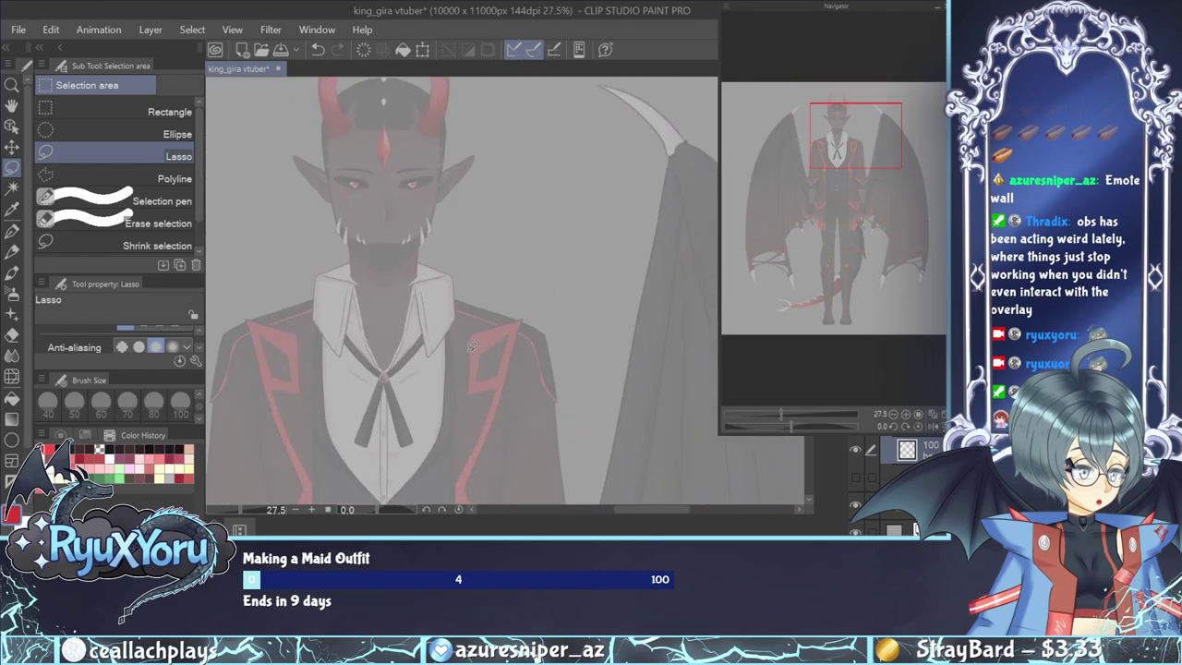
{"action": "left_click", "coordinate": [83, 434]}
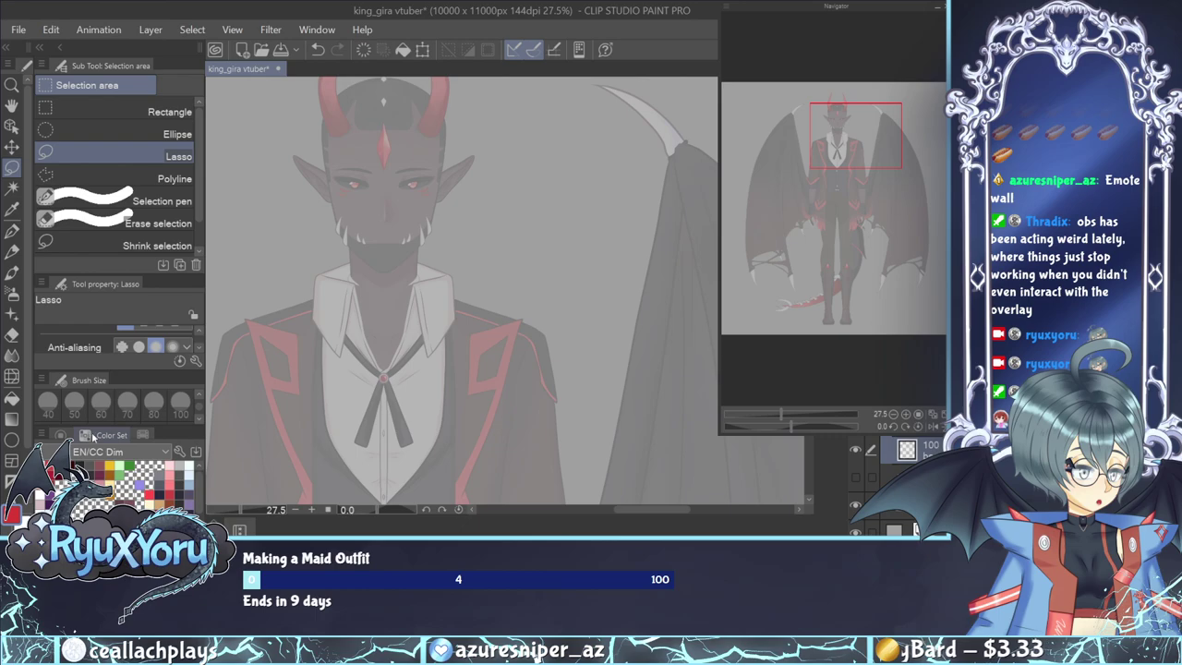
{"action": "left_click", "coordinate": [12, 230]}
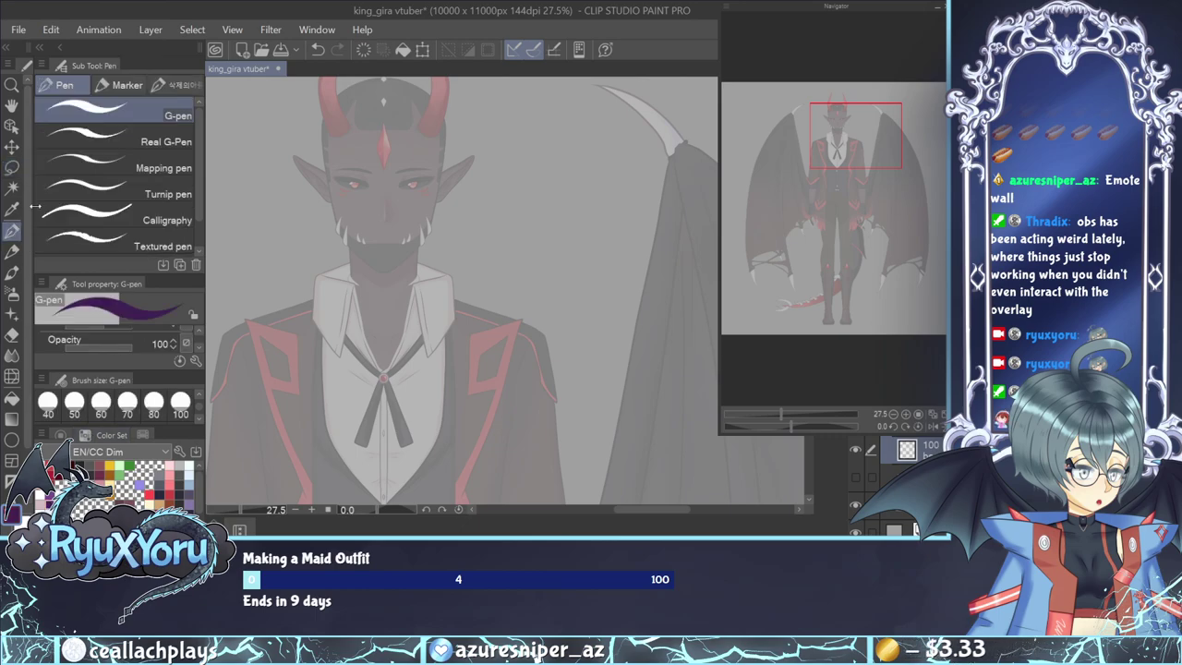
{"action": "left_click", "coordinate": [180, 84]}
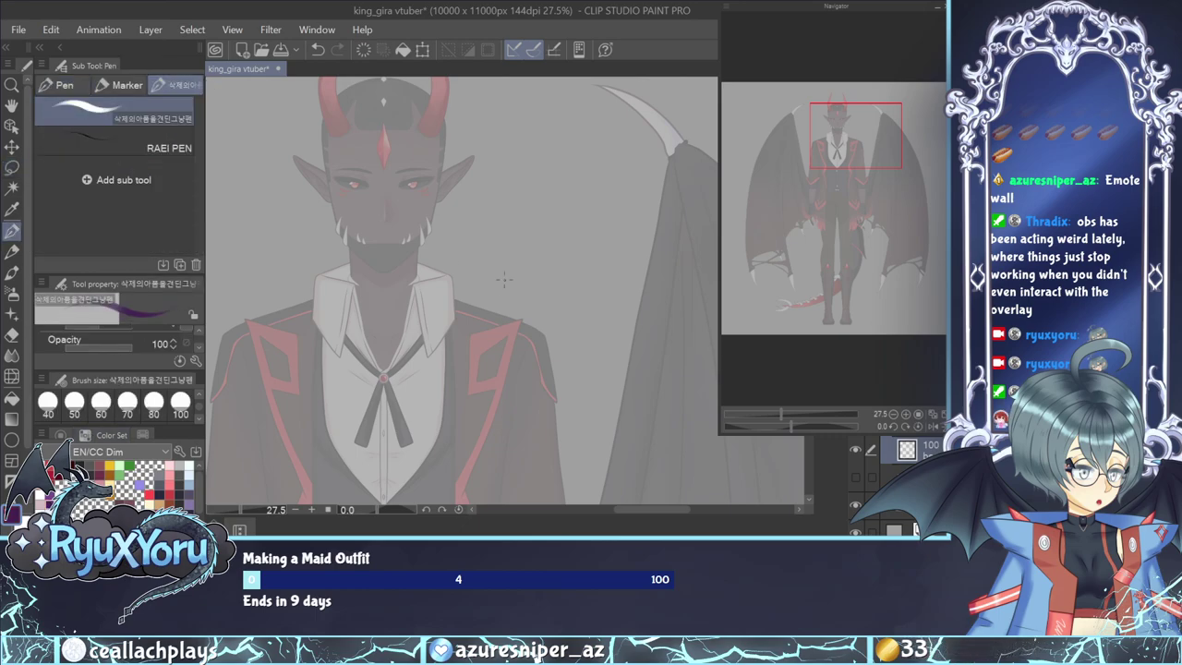
{"action": "mouse_move", "coordinate": [475, 284]}
{"action": "left_mouse_down"}
{"action": "mouse_move", "coordinate": [517, 308]}
{"action": "mouse_move", "coordinate": [527, 262]}
{"action": "mouse_move", "coordinate": [474, 296]}
{"action": "mouse_move", "coordinate": [531, 300]}
{"action": "mouse_move", "coordinate": [511, 245]}
{"action": "mouse_move", "coordinate": [497, 311]}
{"action": "mouse_move", "coordinate": [538, 274]}
{"action": "mouse_move", "coordinate": [474, 267]}
{"action": "mouse_move", "coordinate": [540, 286]}
{"action": "left_mouse_up"}
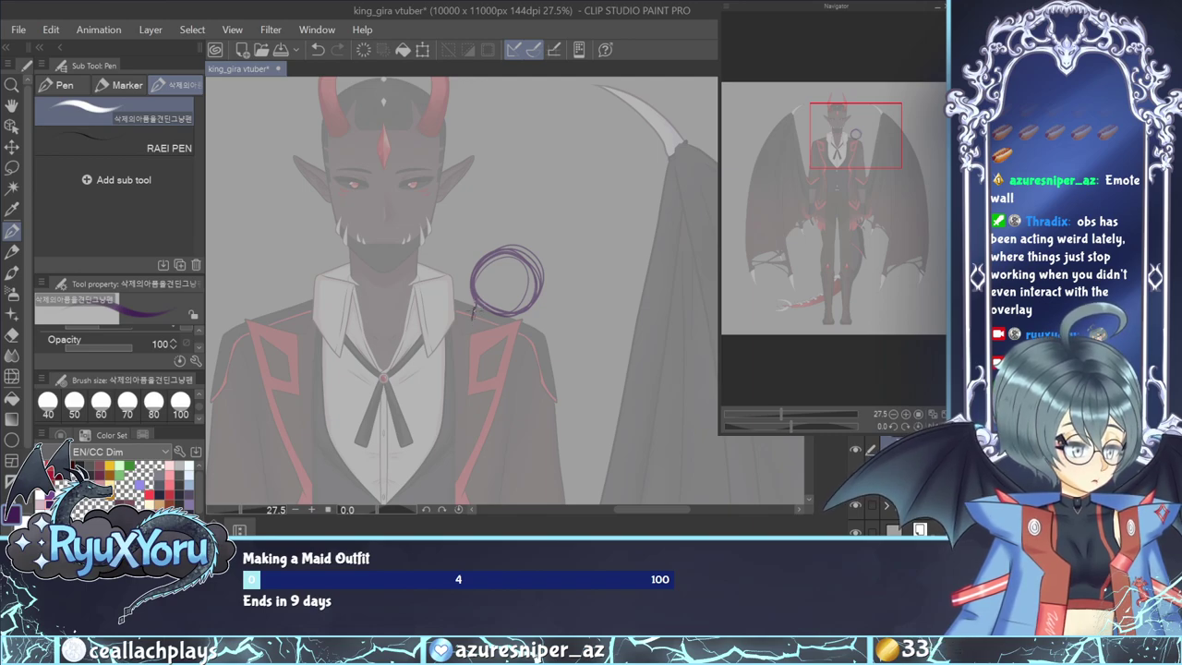
{"action": "mouse_move", "coordinate": [475, 311]}
{"action": "left_mouse_down"}
{"action": "mouse_move", "coordinate": [504, 336]}
{"action": "mouse_move", "coordinate": [515, 320]}
{"action": "mouse_move", "coordinate": [504, 339]}
{"action": "mouse_move", "coordinate": [502, 323]}
{"action": "mouse_move", "coordinate": [535, 316]}
{"action": "mouse_move", "coordinate": [535, 330]}
{"action": "left_mouse_up"}
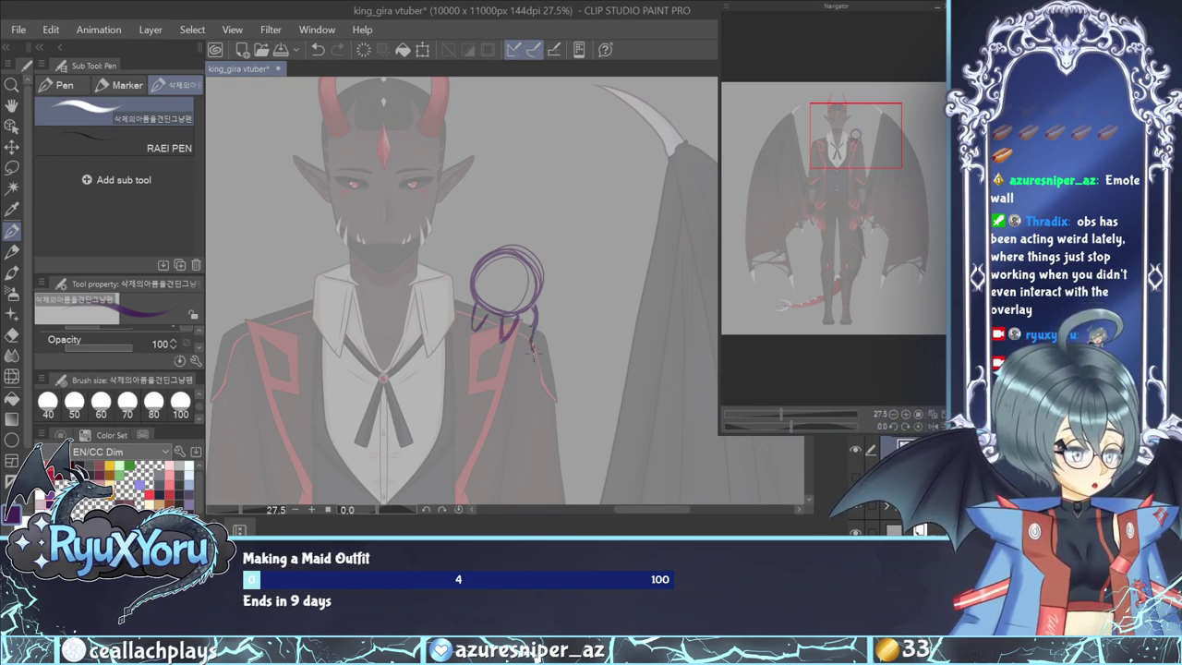
{"action": "mouse_move", "coordinate": [532, 350]}
{"action": "left_mouse_down"}
{"action": "mouse_move", "coordinate": [528, 366]}
{"action": "mouse_move", "coordinate": [519, 343]}
{"action": "mouse_move", "coordinate": [496, 360]}
{"action": "mouse_move", "coordinate": [508, 367]}
{"action": "mouse_move", "coordinate": [512, 348]}
{"action": "mouse_move", "coordinate": [530, 360]}
{"action": "left_mouse_up"}
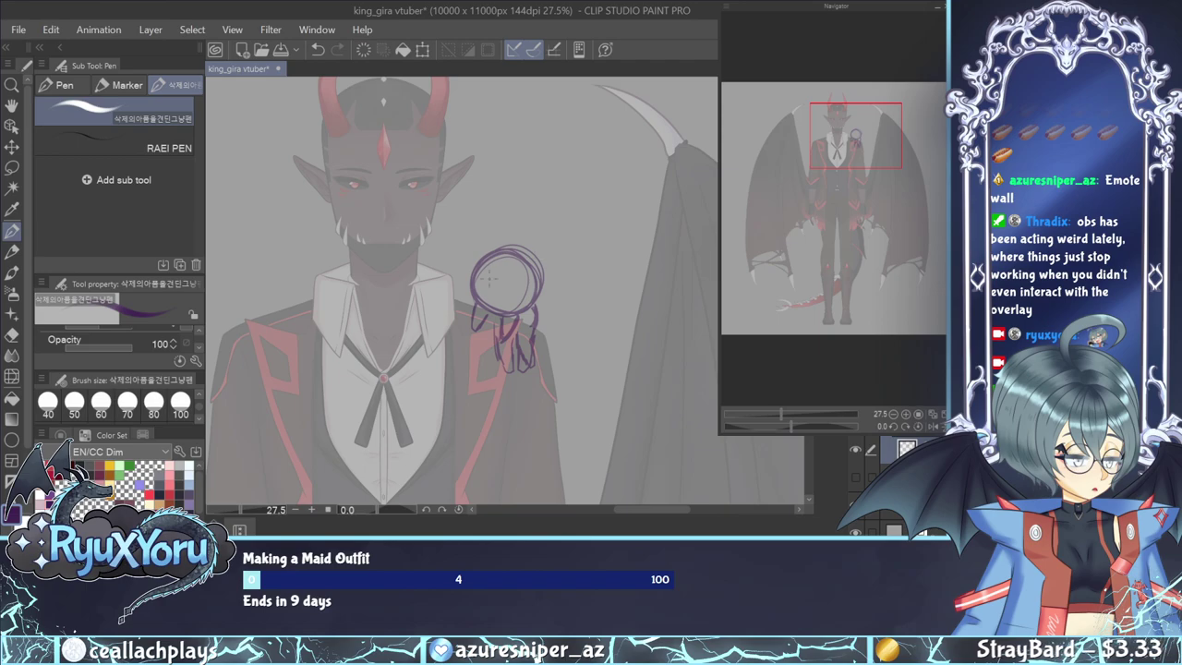
{"action": "mouse_move", "coordinate": [472, 326]}
{"action": "left_mouse_down"}
{"action": "mouse_move", "coordinate": [482, 348]}
{"action": "mouse_move", "coordinate": [503, 350]}
{"action": "left_mouse_up"}
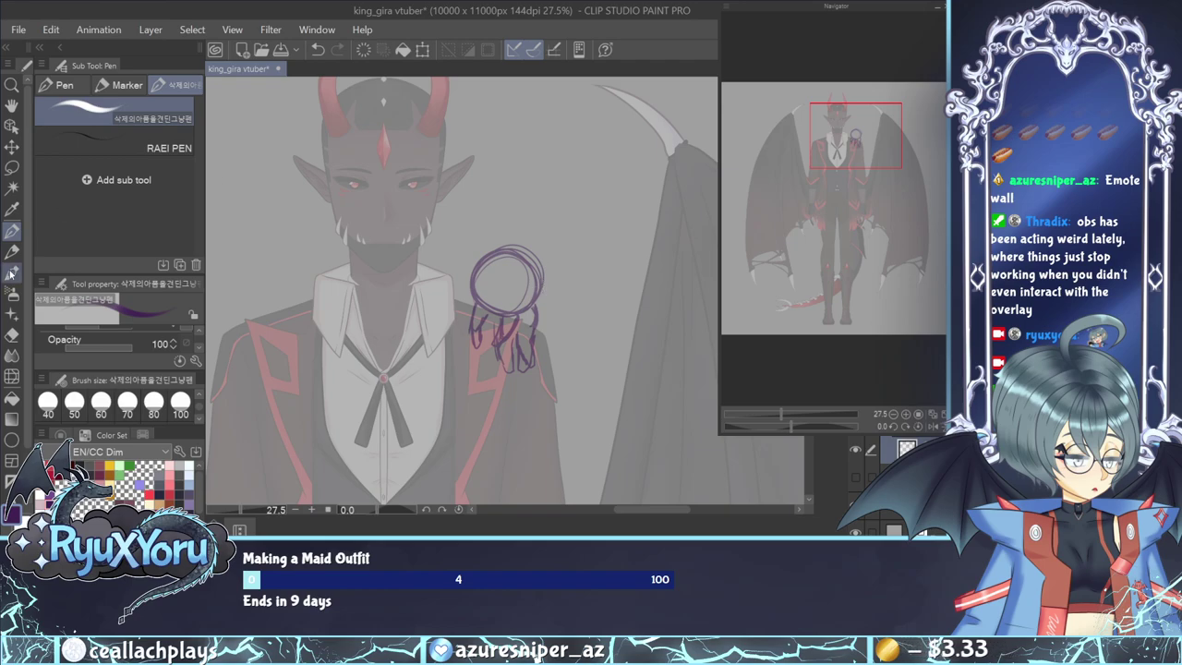
Delete the circle with hanging strands over the figure's left shoulder using a lasso selection, and clear the selection.
{"action": "key", "text": "m"}
{"action": "mouse_move", "coordinate": [560, 382]}
{"action": "left_mouse_down"}
{"action": "mouse_move", "coordinate": [528, 187]}
{"action": "mouse_move", "coordinate": [544, 401]}
{"action": "left_mouse_up"}
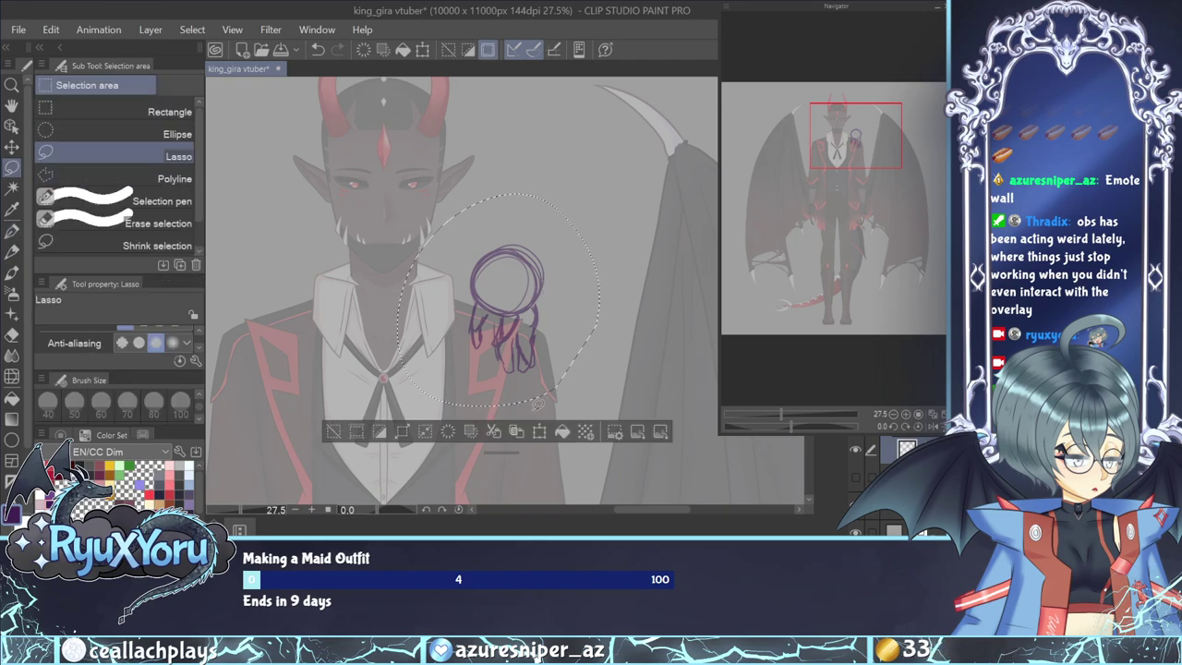
{"action": "key", "text": "Delete"}
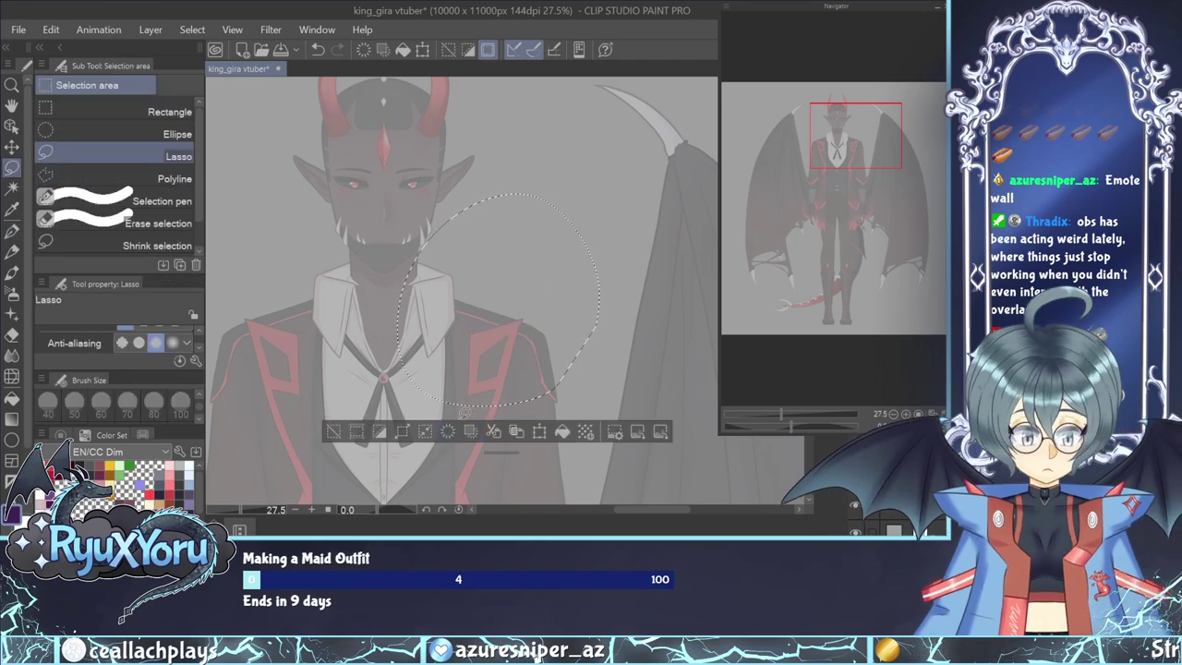
{"action": "key", "text": "ctrl+d"}
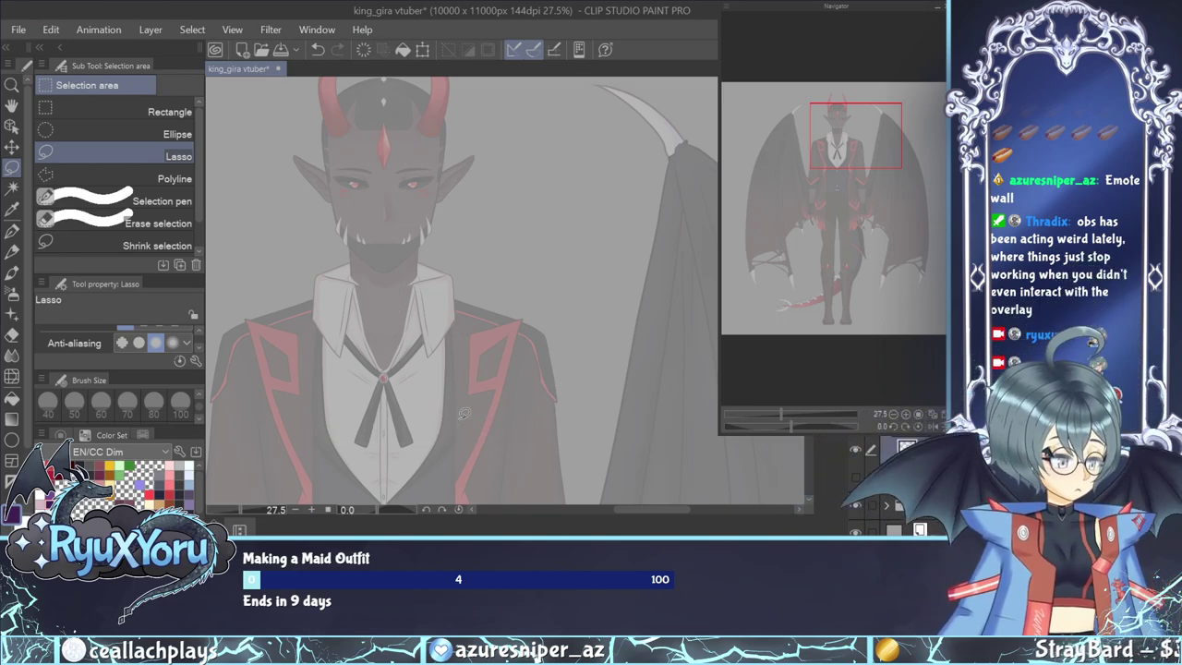
Sketch a chibi head circle with cross guidelines and short rough strokes beneath it above the figure's left shoulder, using the 삭제의아픔을견딘그냥펜 pen.
{"action": "left_click", "coordinate": [12, 250]}
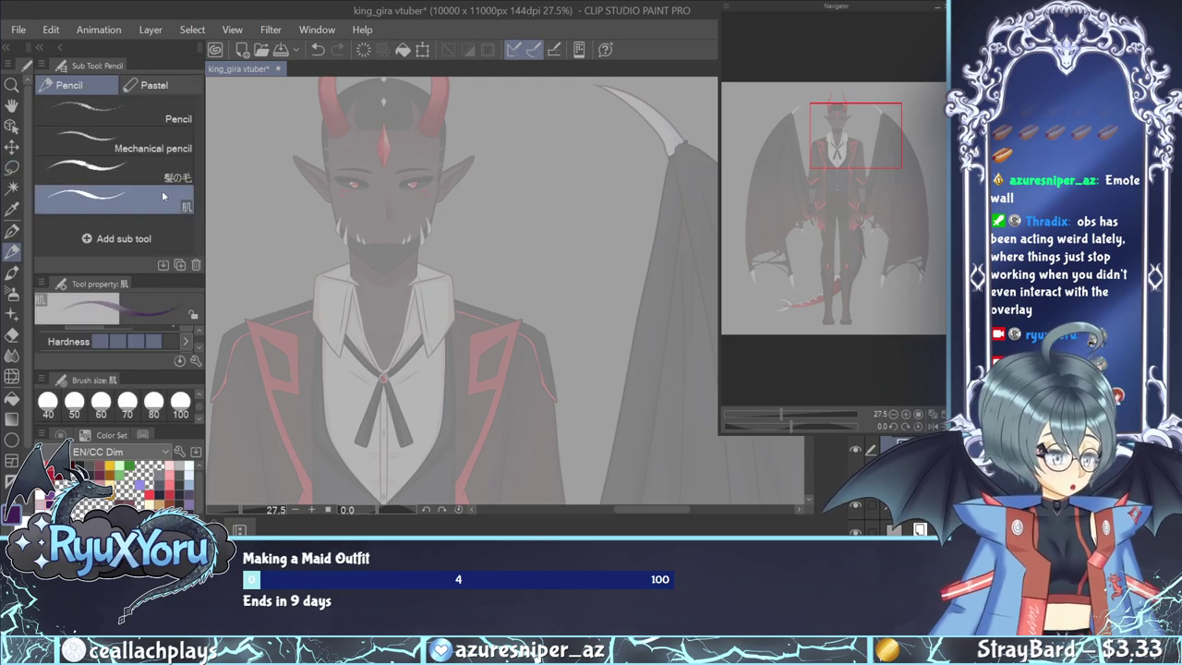
{"action": "left_click", "coordinate": [12, 230]}
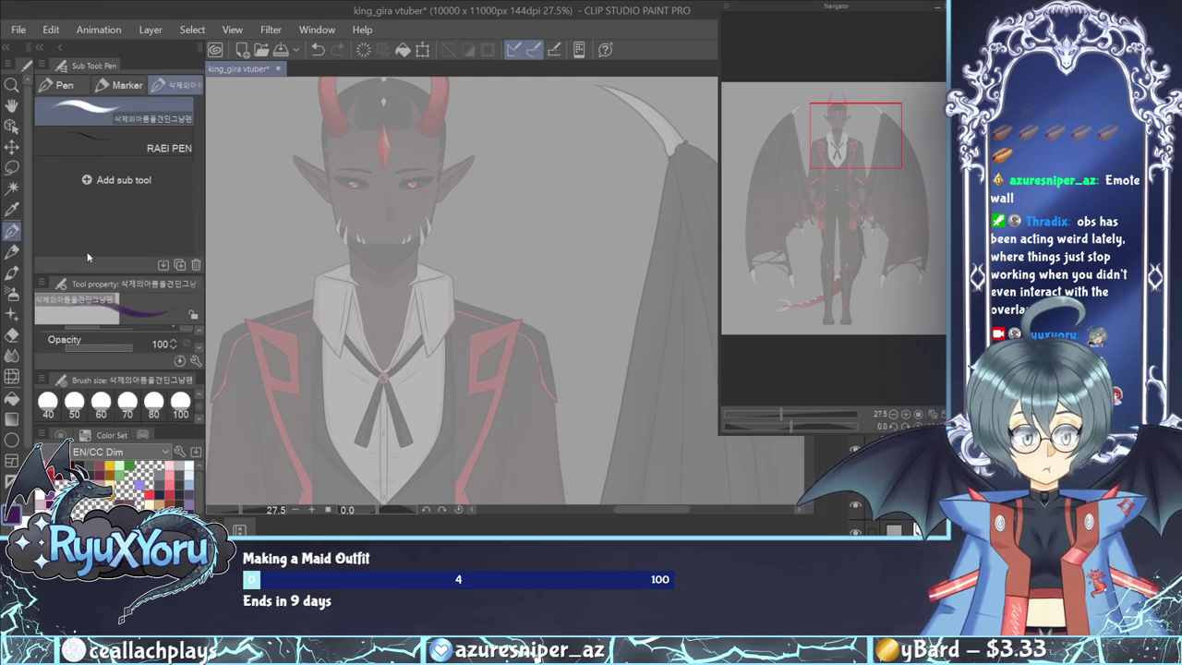
{"action": "mouse_move", "coordinate": [496, 289]}
{"action": "left_mouse_down"}
{"action": "mouse_move", "coordinate": [524, 284]}
{"action": "mouse_move", "coordinate": [514, 243]}
{"action": "mouse_move", "coordinate": [468, 269]}
{"action": "mouse_move", "coordinate": [504, 312]}
{"action": "mouse_move", "coordinate": [533, 275]}
{"action": "mouse_move", "coordinate": [496, 233]}
{"action": "mouse_move", "coordinate": [535, 262]}
{"action": "mouse_move", "coordinate": [463, 275]}
{"action": "mouse_move", "coordinate": [534, 296]}
{"action": "mouse_move", "coordinate": [494, 233]}
{"action": "mouse_move", "coordinate": [542, 288]}
{"action": "mouse_move", "coordinate": [542, 247]}
{"action": "left_mouse_up"}
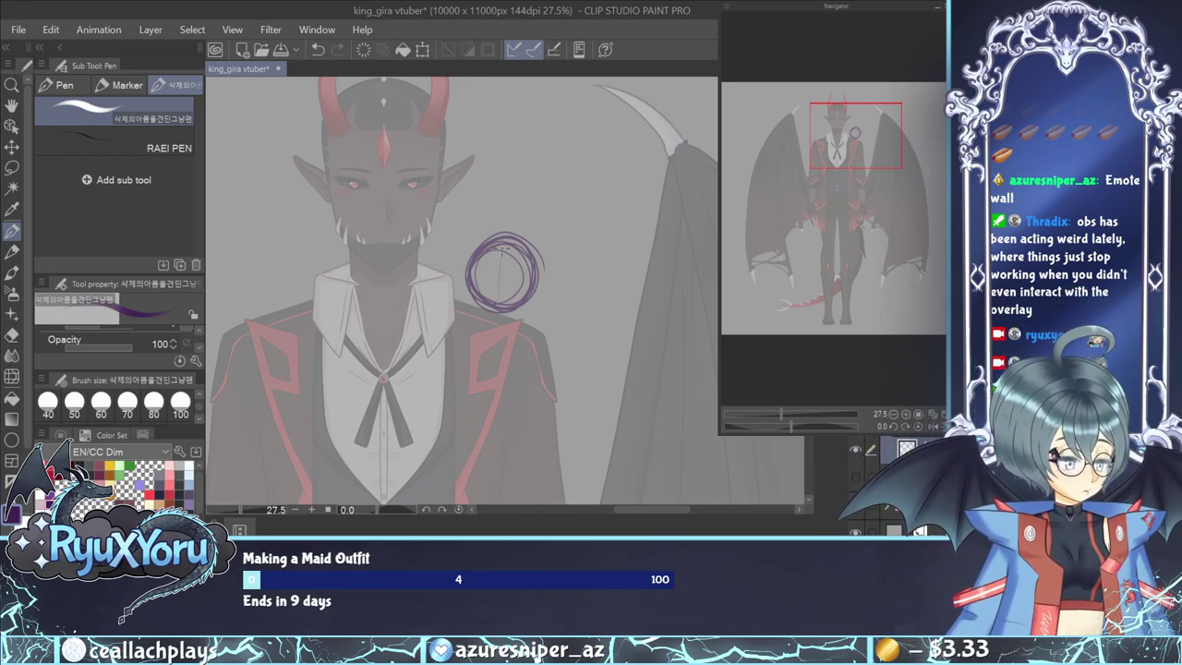
{"action": "mouse_move", "coordinate": [498, 267]}
{"action": "left_mouse_down"}
{"action": "mouse_move", "coordinate": [493, 314]}
{"action": "mouse_move", "coordinate": [504, 277]}
{"action": "left_mouse_up"}
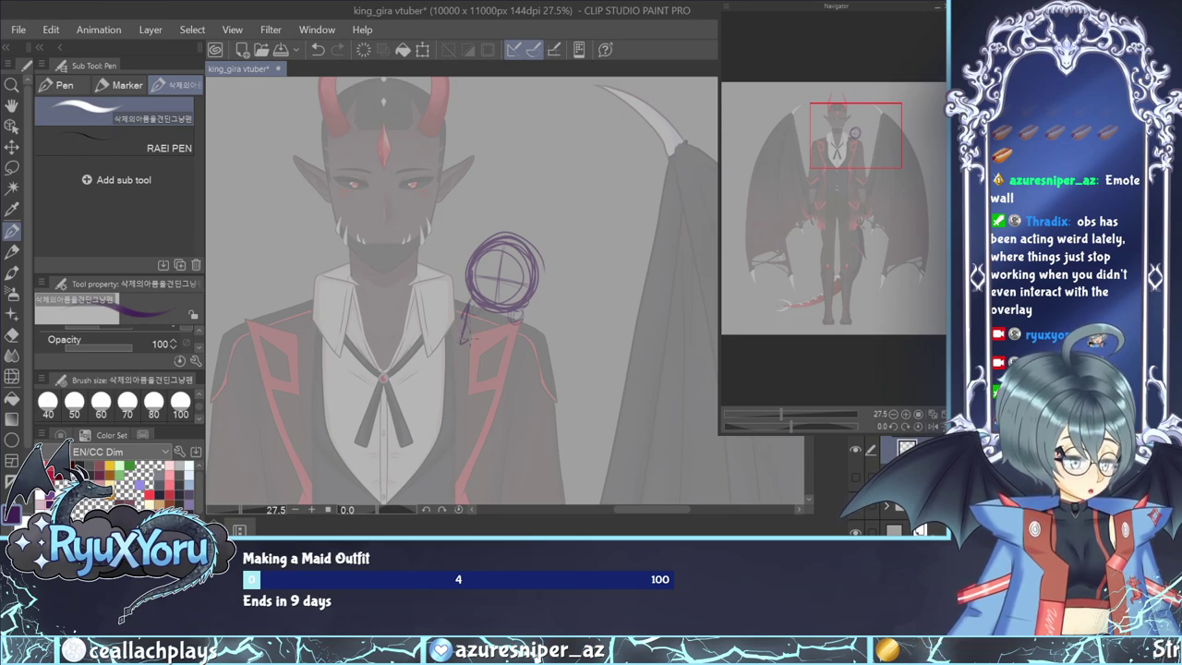
{"action": "mouse_move", "coordinate": [472, 330]}
{"action": "left_mouse_down"}
{"action": "mouse_move", "coordinate": [507, 320]}
{"action": "mouse_move", "coordinate": [509, 351]}
{"action": "mouse_move", "coordinate": [516, 318]}
{"action": "mouse_move", "coordinate": [467, 325]}
{"action": "mouse_move", "coordinate": [475, 316]}
{"action": "mouse_move", "coordinate": [462, 338]}
{"action": "mouse_move", "coordinate": [512, 314]}
{"action": "mouse_move", "coordinate": [486, 327]}
{"action": "left_mouse_up"}
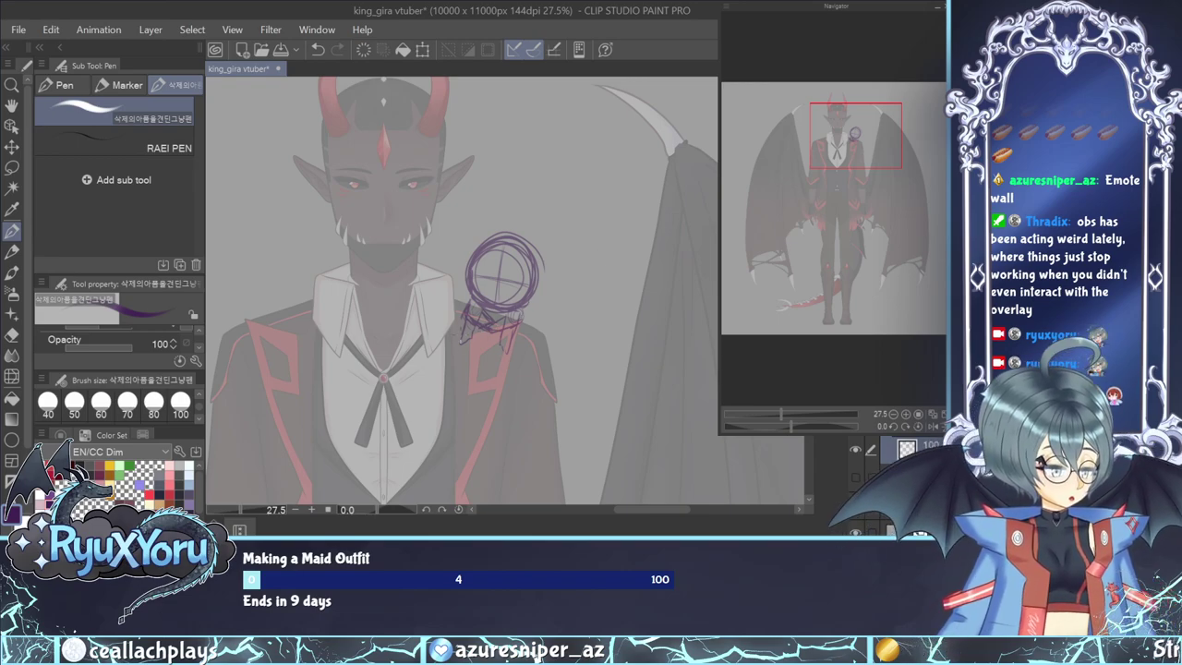
Erase the loose lower ends of the strokes beneath the head circle and rework the chibi's upper body there.
{"action": "left_click", "coordinate": [12, 335]}
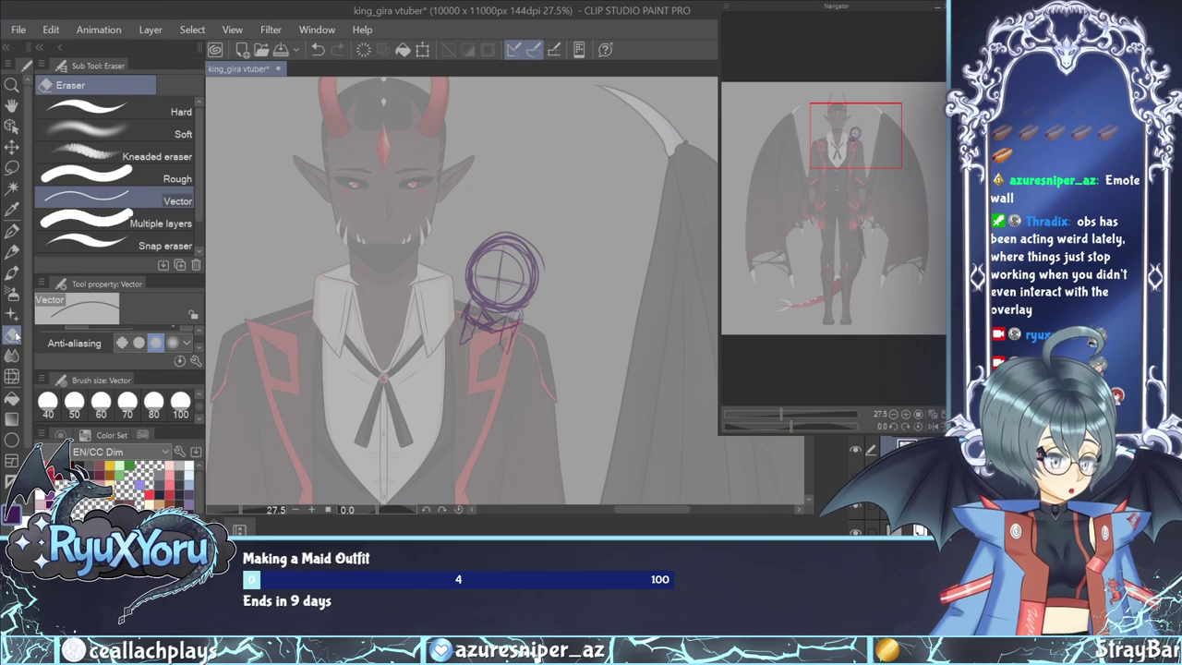
{"action": "left_click", "coordinate": [12, 231]}
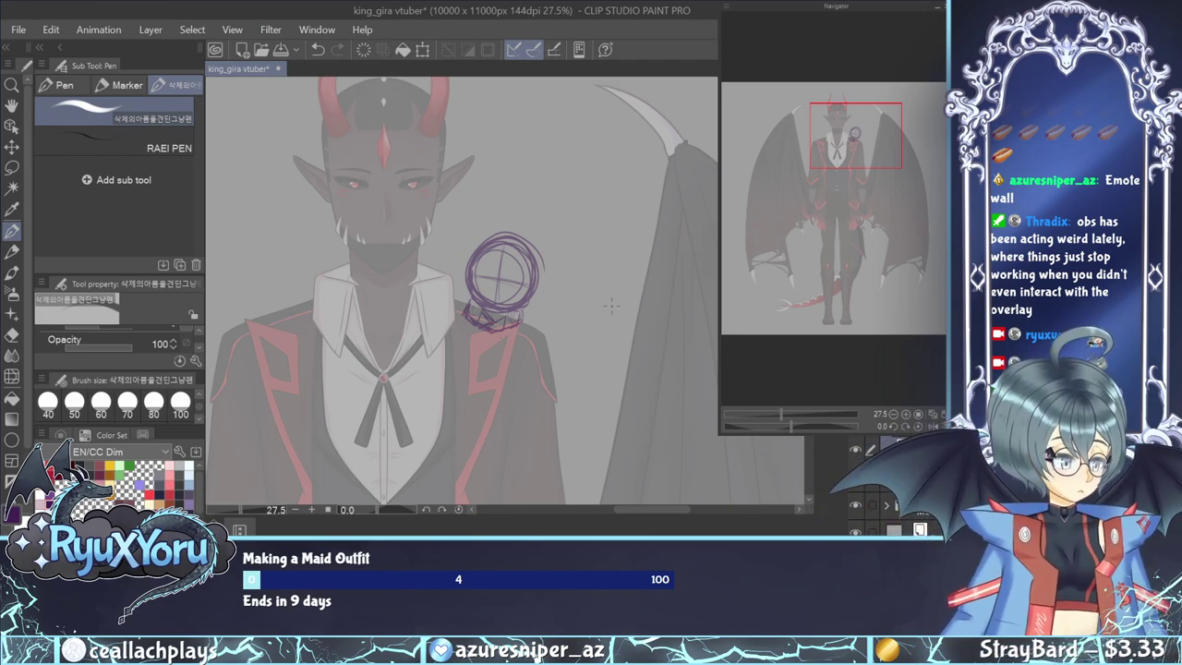
{"action": "key", "text": "p"}
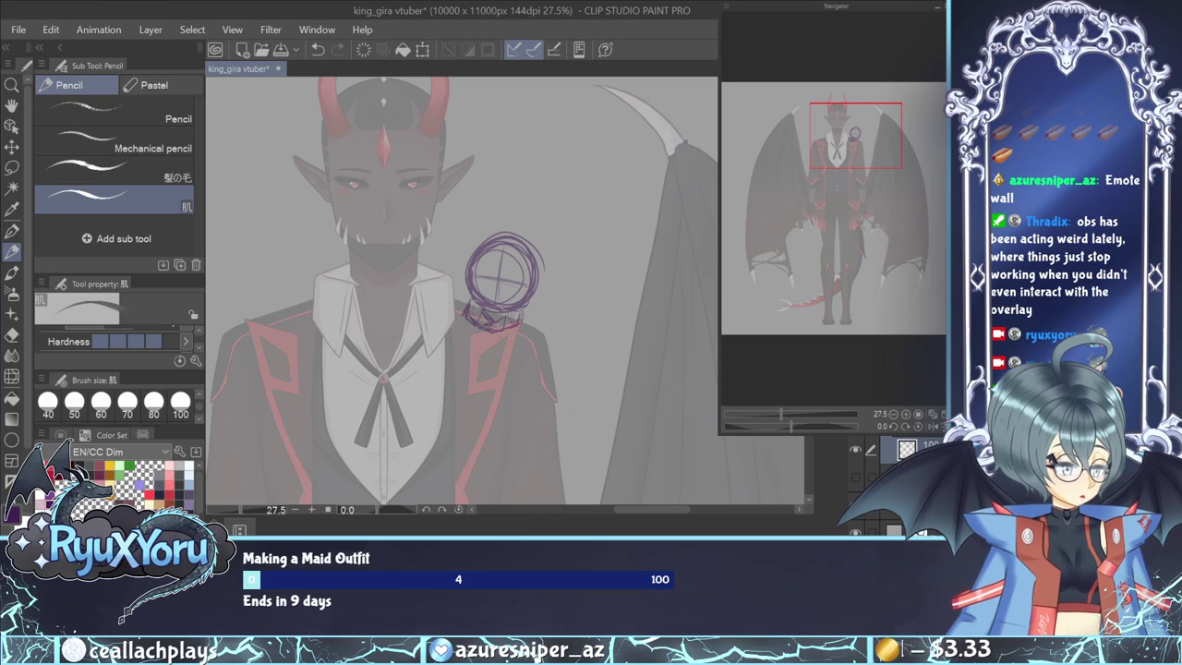
{"action": "left_click", "coordinate": [12, 513]}
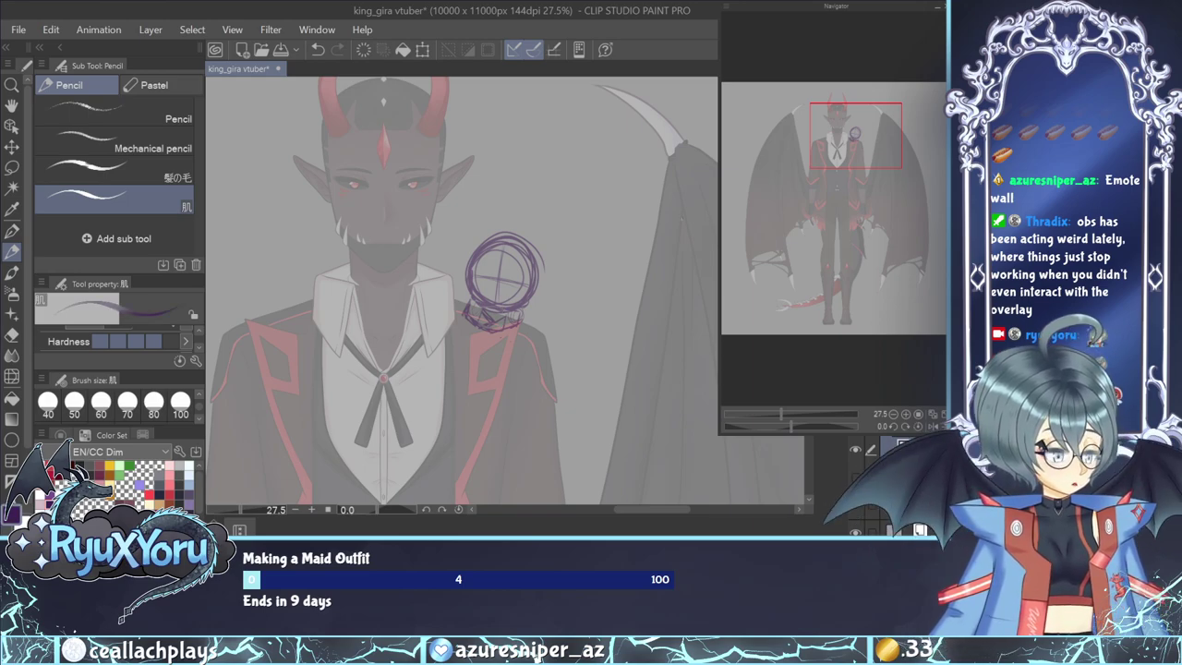
{"action": "key", "text": "p"}
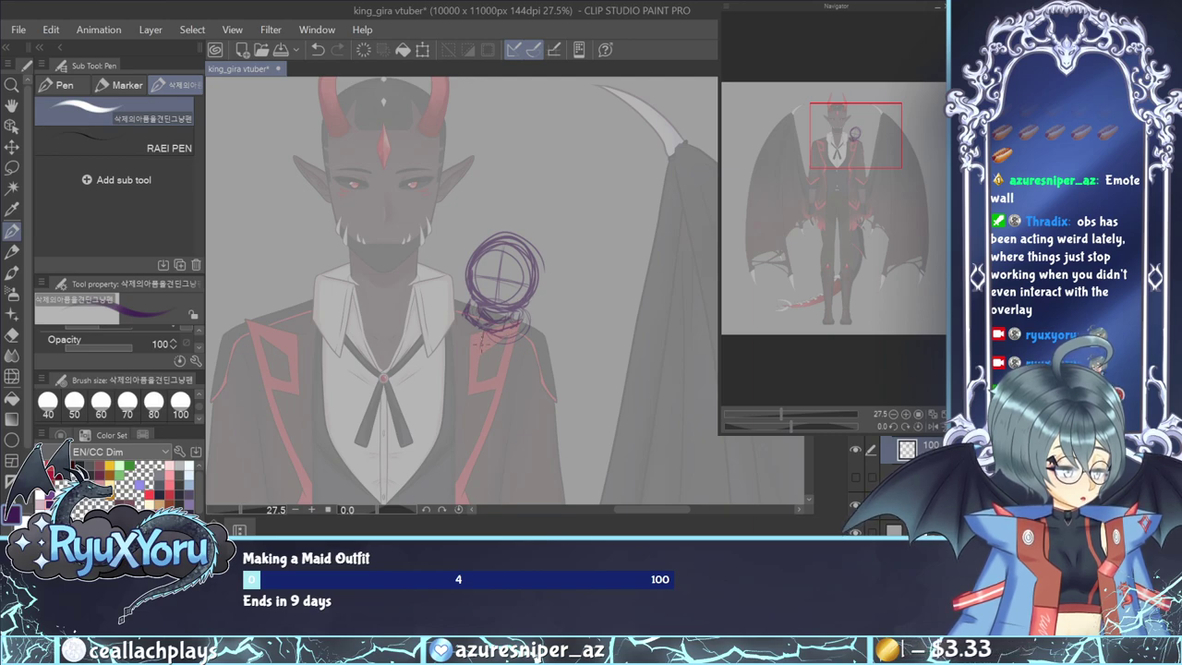
Sketch the chibi's torso and two short legs hanging down over the figure's left shoulder.
{"action": "left_click_drag", "start_coordinate": [489, 338], "coordinate": [483, 371]}
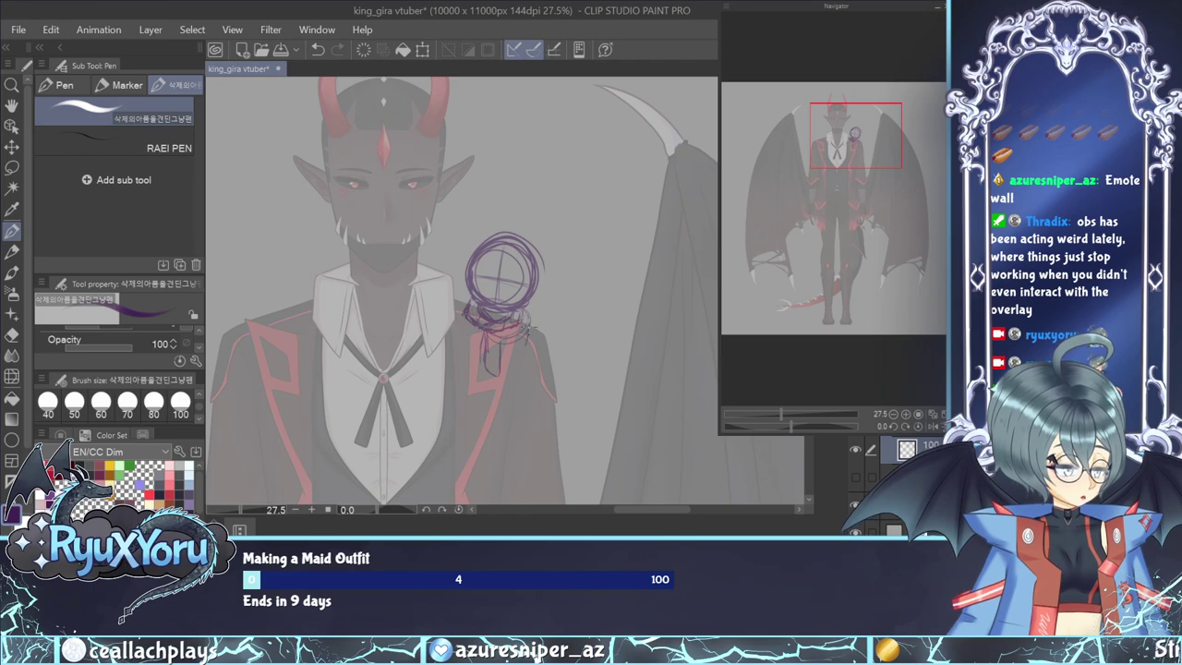
{"action": "mouse_move", "coordinate": [525, 337]}
{"action": "left_mouse_down"}
{"action": "mouse_move", "coordinate": [512, 382]}
{"action": "mouse_move", "coordinate": [507, 355]}
{"action": "left_mouse_up"}
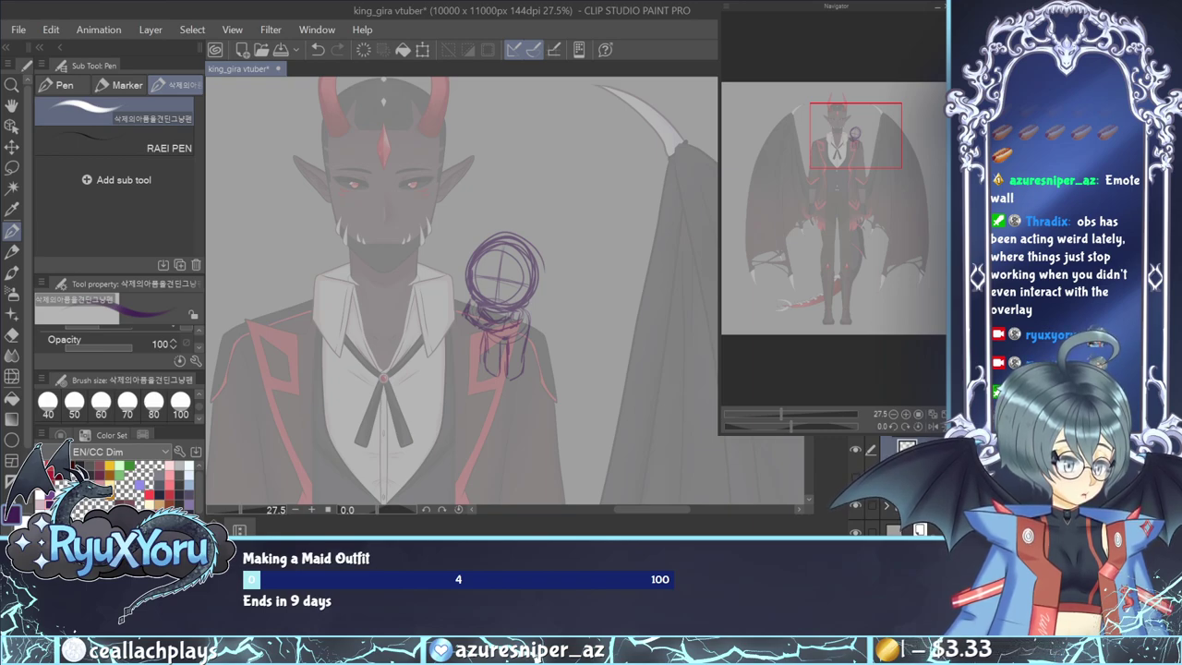
{"action": "mouse_move", "coordinate": [523, 309]}
{"action": "left_mouse_down"}
{"action": "mouse_move", "coordinate": [514, 334]}
{"action": "mouse_move", "coordinate": [467, 322]}
{"action": "mouse_move", "coordinate": [493, 316]}
{"action": "mouse_move", "coordinate": [491, 334]}
{"action": "mouse_move", "coordinate": [513, 337]}
{"action": "left_mouse_up"}
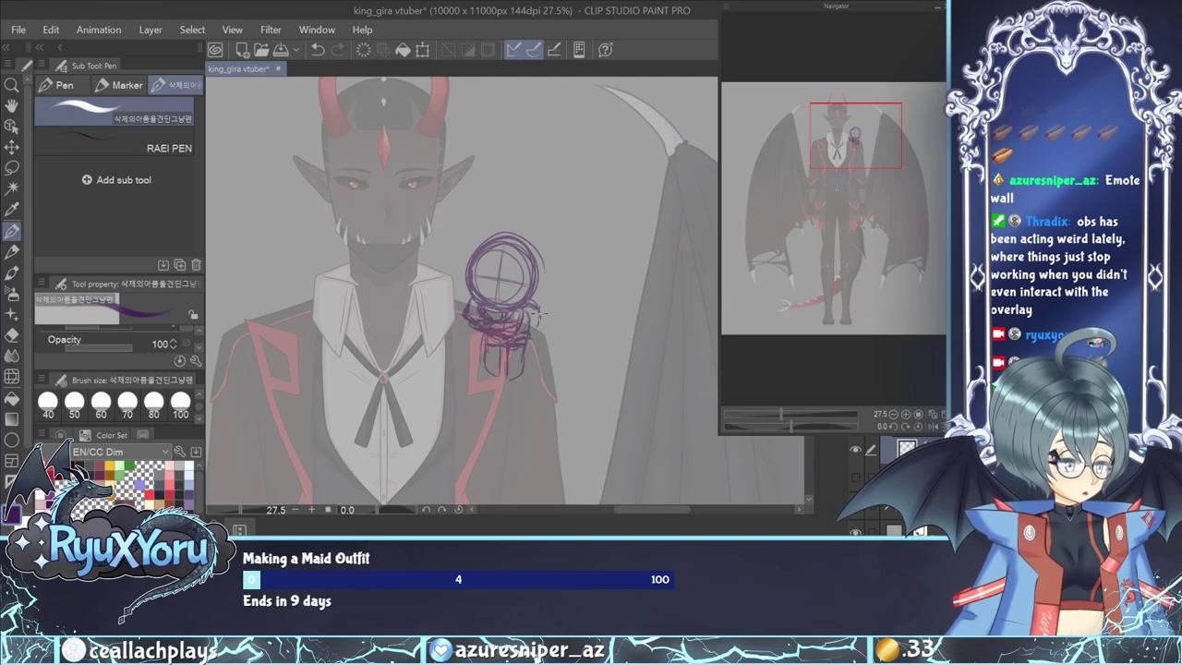
{"action": "left_click_drag", "start_coordinate": [531, 322], "coordinate": [536, 325]}
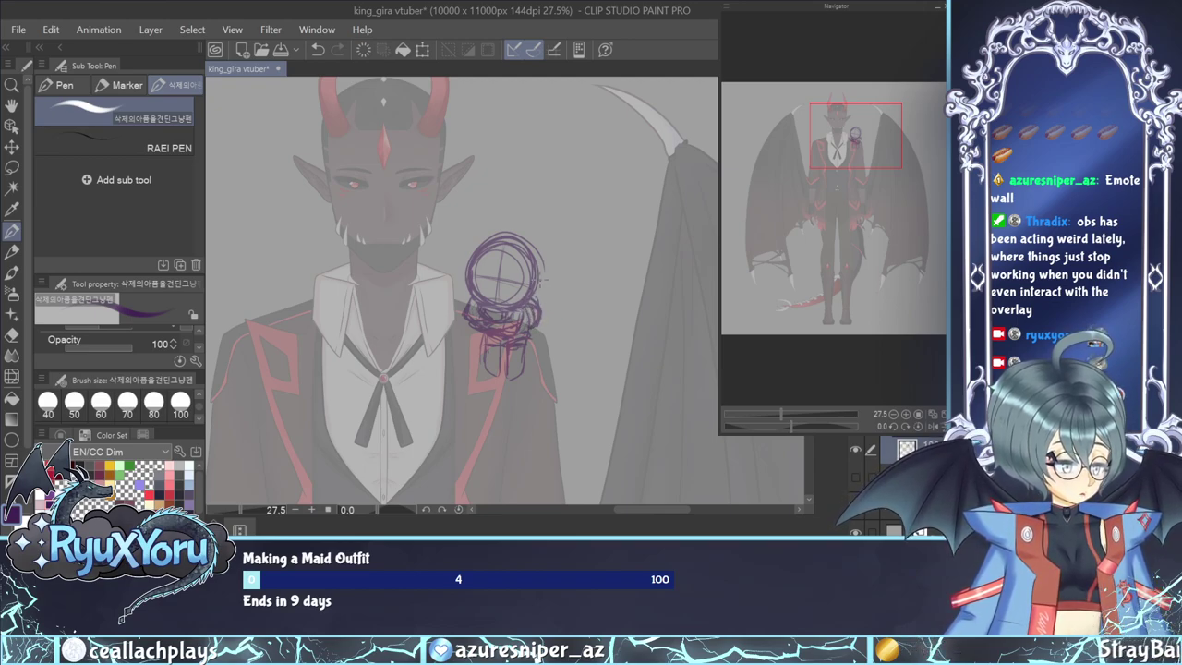
Sketch a pointed wing-like shape beside the chibi's body and rough hair with tufts around its head circle.
{"action": "mouse_move", "coordinate": [541, 283]}
{"action": "left_mouse_down"}
{"action": "mouse_move", "coordinate": [576, 277]}
{"action": "mouse_move", "coordinate": [548, 304]}
{"action": "left_mouse_up"}
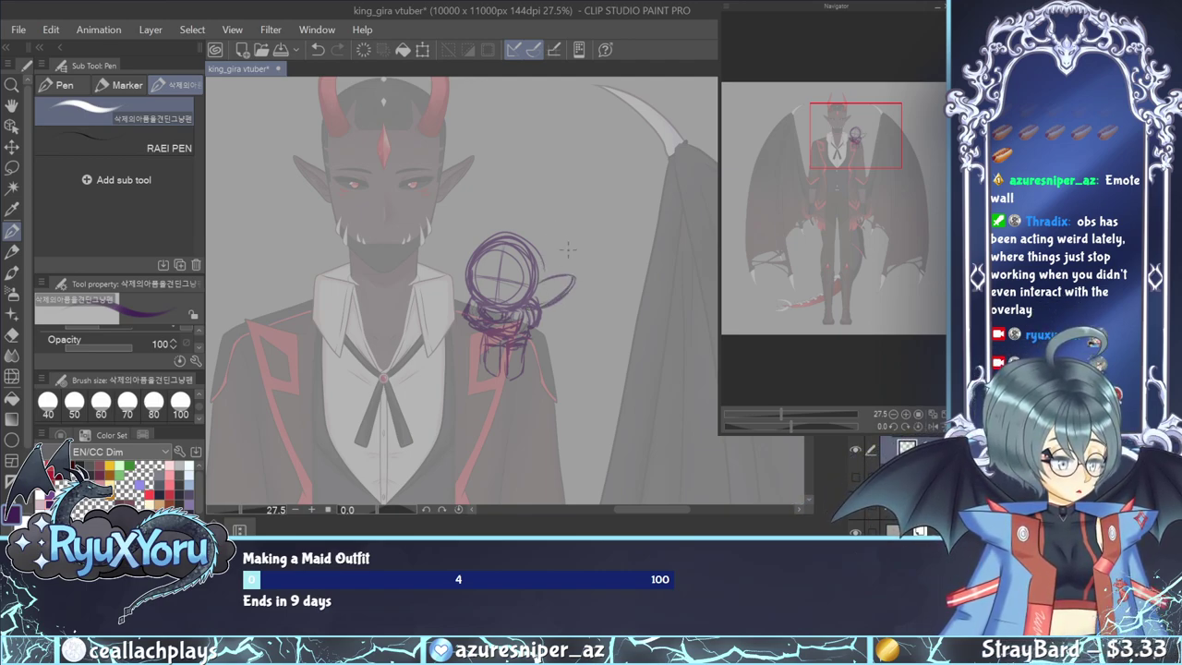
{"action": "mouse_move", "coordinate": [469, 295]}
{"action": "left_mouse_down"}
{"action": "mouse_move", "coordinate": [457, 258]}
{"action": "mouse_move", "coordinate": [473, 246]}
{"action": "left_mouse_up"}
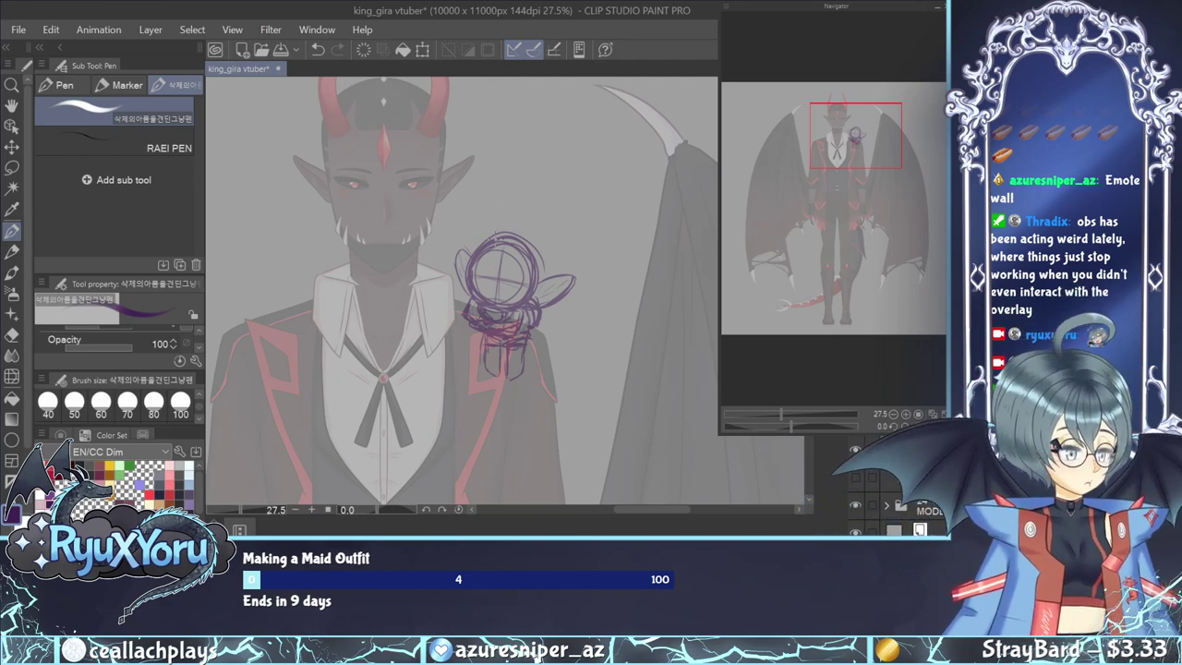
{"action": "mouse_move", "coordinate": [479, 244]}
{"action": "left_mouse_down"}
{"action": "mouse_move", "coordinate": [469, 277]}
{"action": "mouse_move", "coordinate": [494, 264]}
{"action": "mouse_move", "coordinate": [506, 281]}
{"action": "mouse_move", "coordinate": [527, 271]}
{"action": "mouse_move", "coordinate": [522, 299]}
{"action": "left_mouse_up"}
{"action": "left_click_drag", "start_coordinate": [522, 313], "coordinate": [522, 326]}
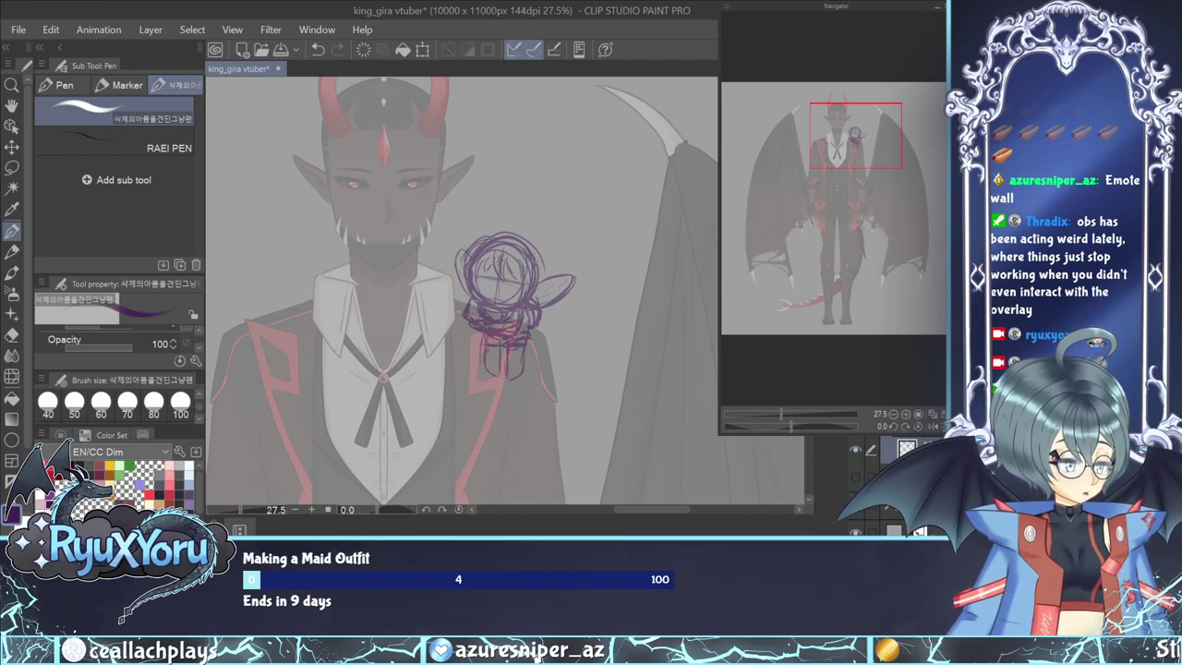
{"action": "left_click_drag", "start_coordinate": [476, 274], "coordinate": [475, 319]}
{"action": "mouse_move", "coordinate": [469, 300]}
{"action": "left_mouse_down"}
{"action": "mouse_move", "coordinate": [476, 312]}
{"action": "mouse_move", "coordinate": [471, 284]}
{"action": "left_mouse_up"}
{"action": "left_click_drag", "start_coordinate": [469, 263], "coordinate": [471, 281]}
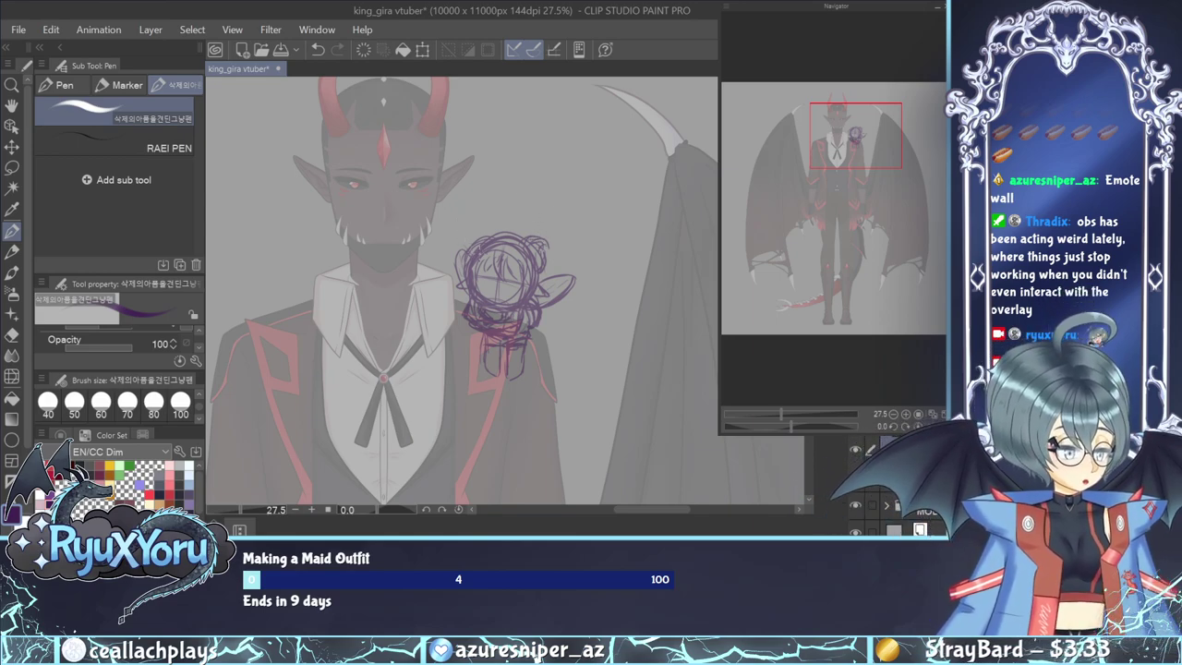
{"action": "left_click_drag", "start_coordinate": [479, 242], "coordinate": [465, 239]}
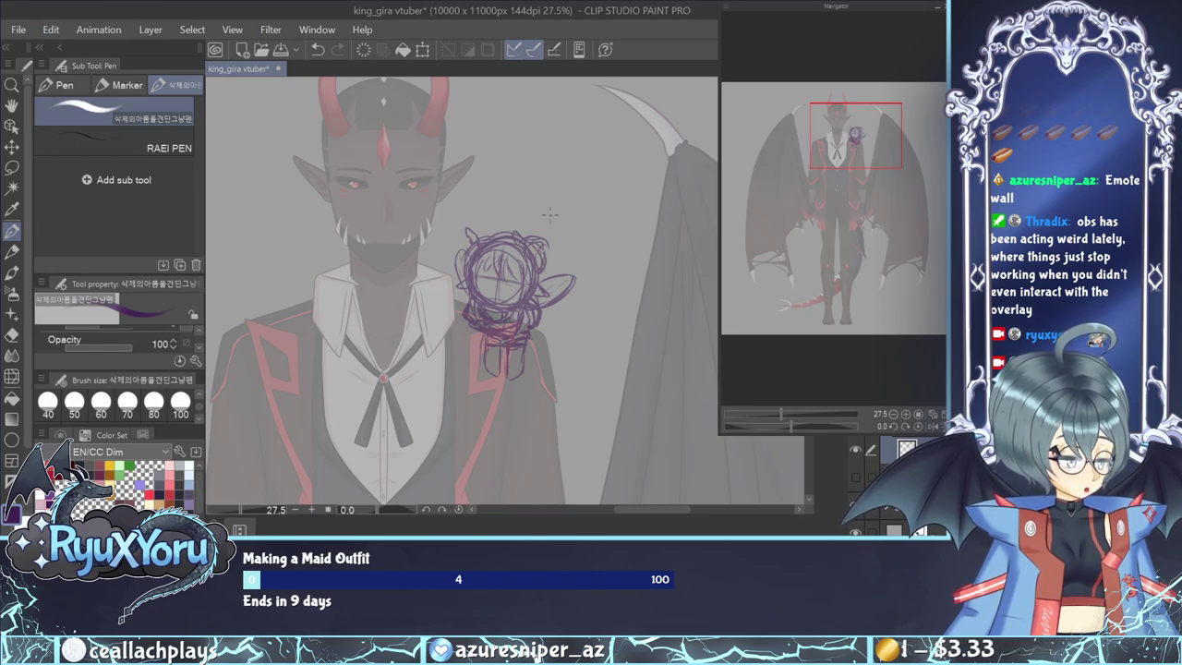
Draw the chibi's eyes and facial features, and define its legs and feet.
{"action": "mouse_move", "coordinate": [489, 289]}
{"action": "left_mouse_down"}
{"action": "mouse_move", "coordinate": [480, 270]}
{"action": "mouse_move", "coordinate": [482, 286]}
{"action": "mouse_move", "coordinate": [523, 279]}
{"action": "mouse_move", "coordinate": [482, 276]}
{"action": "left_mouse_up"}
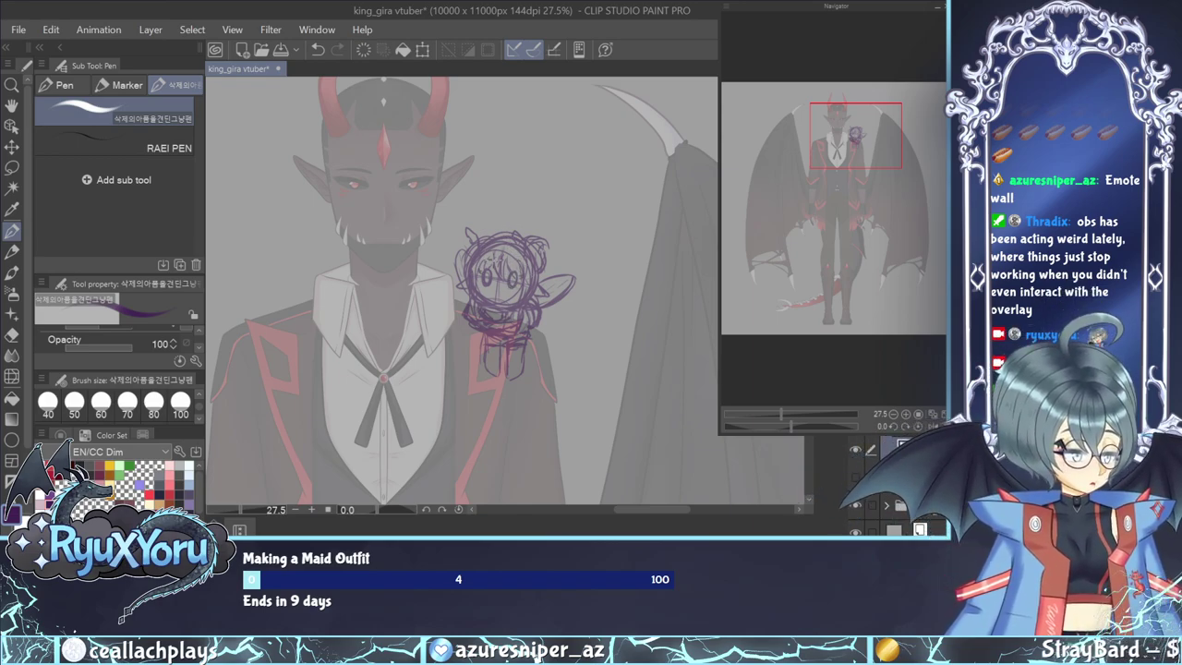
{"action": "left_click_drag", "start_coordinate": [485, 259], "coordinate": [519, 271]}
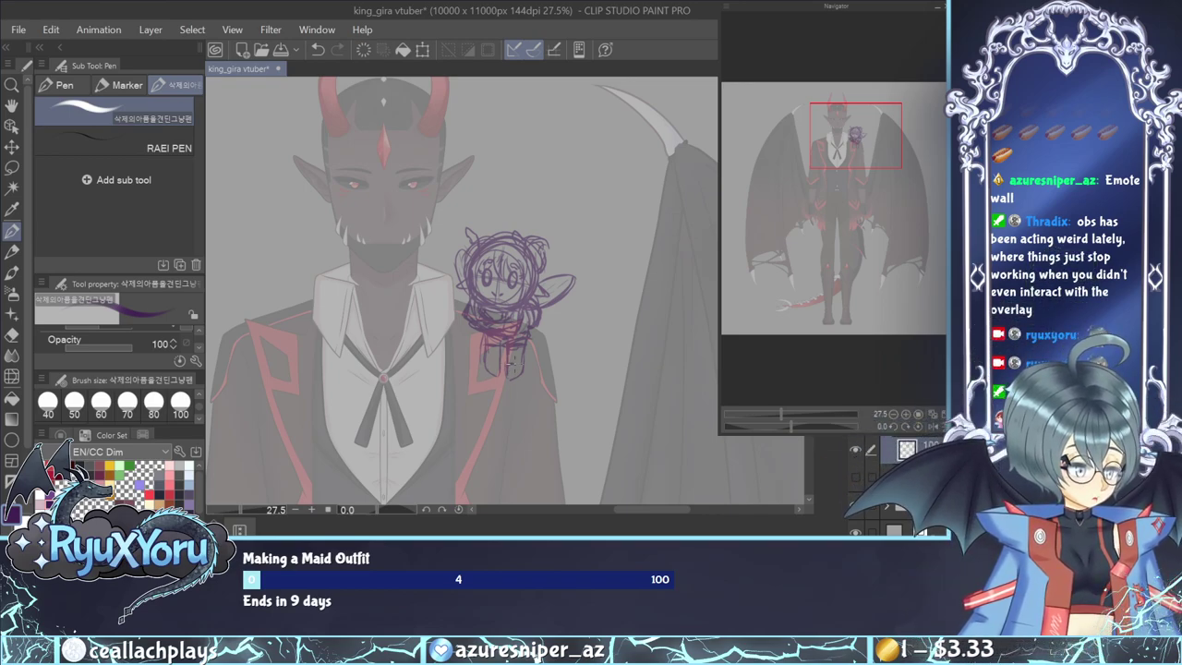
{"action": "mouse_move", "coordinate": [507, 357]}
{"action": "left_mouse_down"}
{"action": "mouse_move", "coordinate": [526, 375]}
{"action": "mouse_move", "coordinate": [489, 370]}
{"action": "left_mouse_up"}
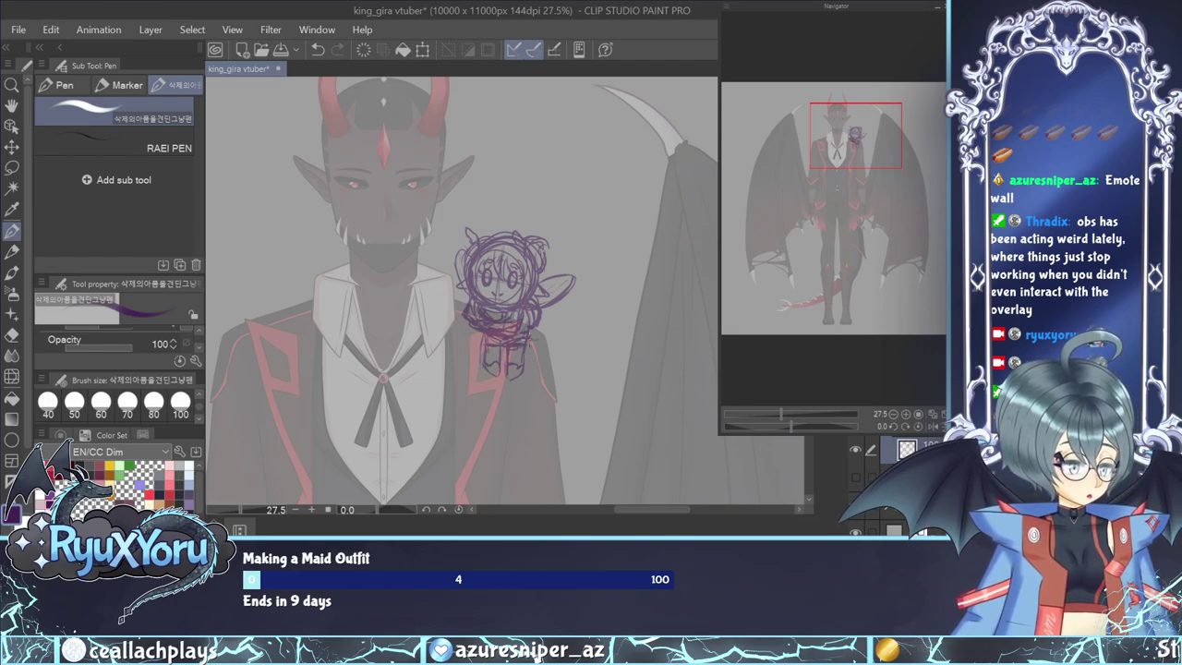
{"action": "mouse_move", "coordinate": [524, 329]}
{"action": "left_mouse_down"}
{"action": "mouse_move", "coordinate": [484, 374]}
{"action": "mouse_move", "coordinate": [505, 375]}
{"action": "left_mouse_up"}
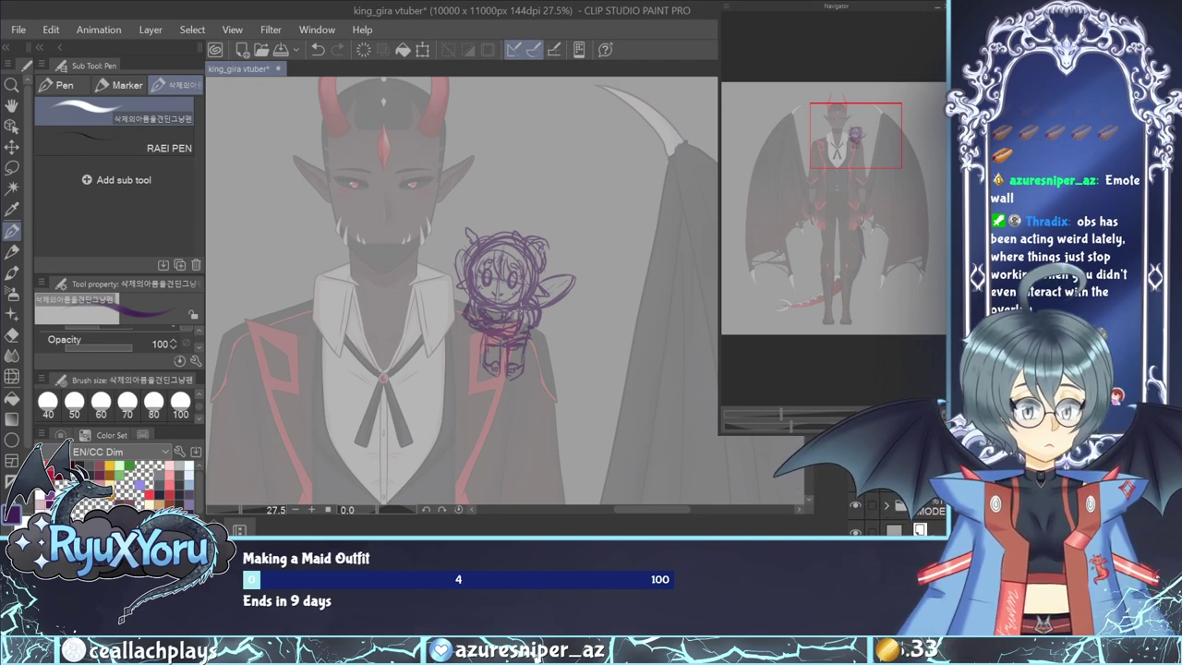
Sketch a second head circle with cross guidelines on a separate layer over the faded chibi sketch.
{"action": "scroll", "coordinate": [497, 288], "scroll_direction": "down", "scroll_amount": 3}
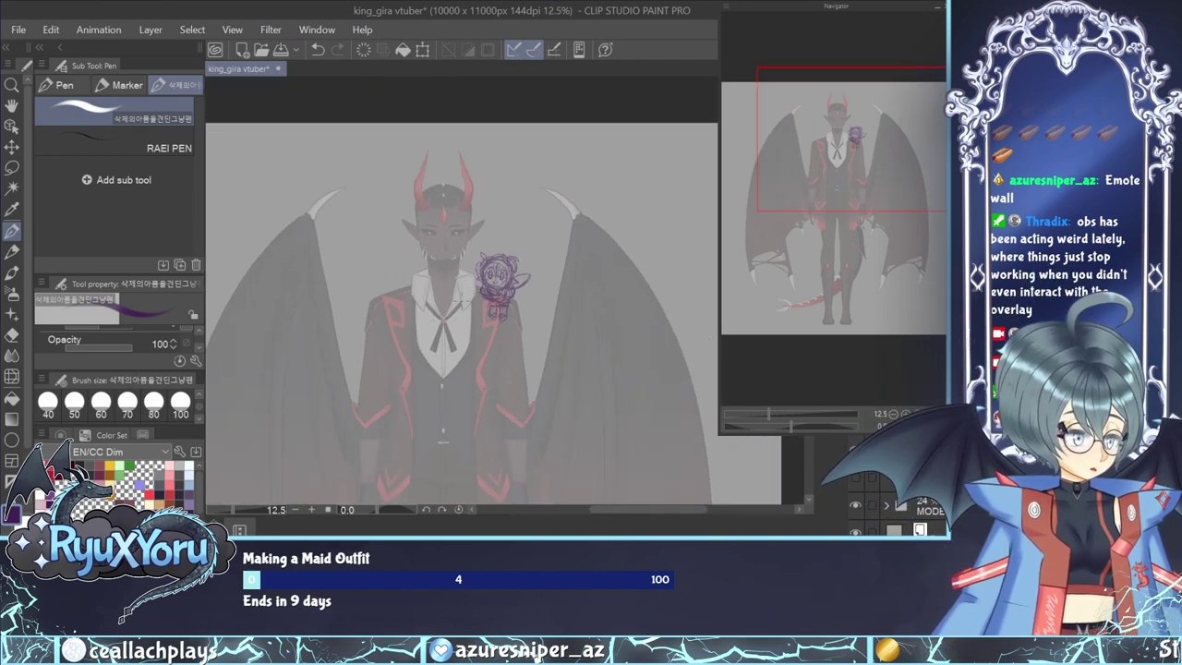
{"action": "scroll", "coordinate": [458, 288], "scroll_direction": "down", "scroll_amount": 1}
{"action": "scroll", "coordinate": [395, 297], "scroll_direction": "up", "scroll_amount": 5}
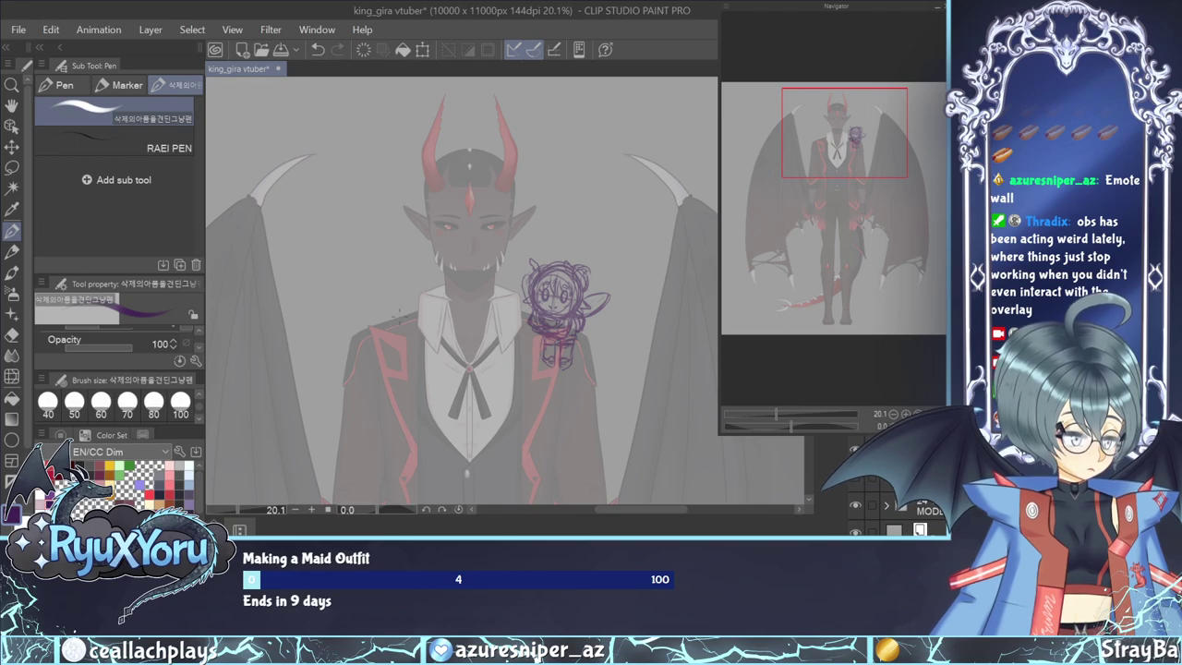
{"action": "scroll", "coordinate": [377, 312], "scroll_direction": "up", "scroll_amount": 1}
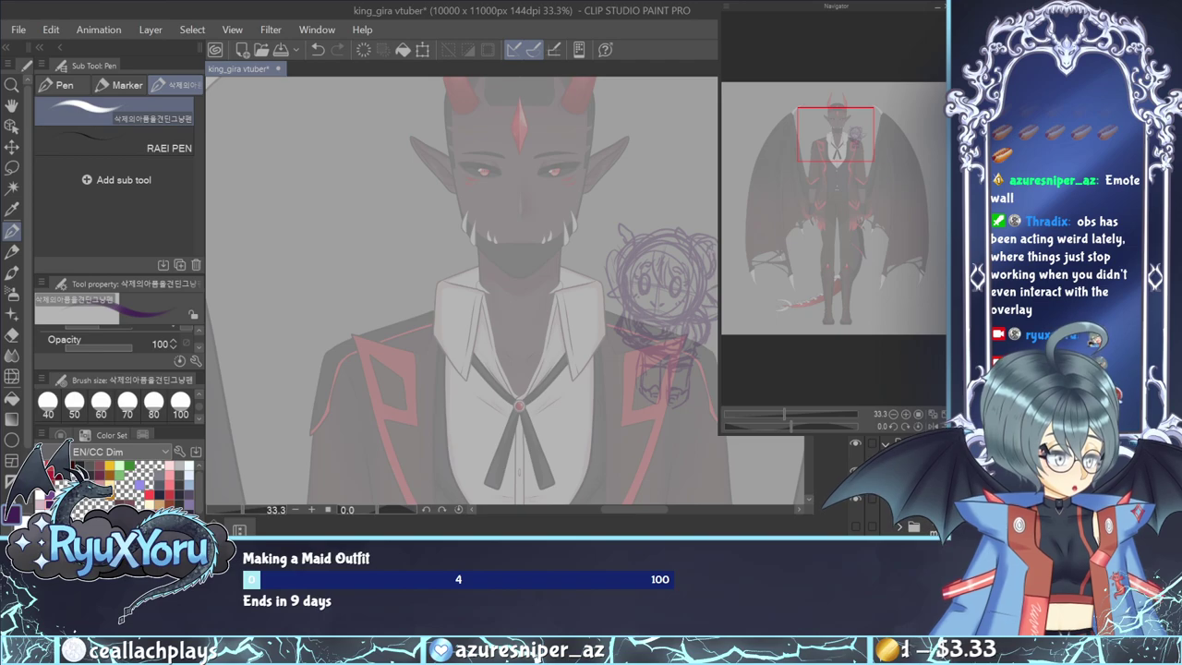
{"action": "mouse_move", "coordinate": [674, 255]}
{"action": "left_mouse_down"}
{"action": "mouse_move", "coordinate": [636, 271]}
{"action": "mouse_move", "coordinate": [685, 305]}
{"action": "mouse_move", "coordinate": [681, 251]}
{"action": "mouse_move", "coordinate": [642, 286]}
{"action": "mouse_move", "coordinate": [684, 302]}
{"action": "mouse_move", "coordinate": [671, 277]}
{"action": "mouse_move", "coordinate": [644, 267]}
{"action": "mouse_move", "coordinate": [676, 258]}
{"action": "mouse_move", "coordinate": [634, 262]}
{"action": "mouse_move", "coordinate": [681, 296]}
{"action": "mouse_move", "coordinate": [643, 277]}
{"action": "mouse_move", "coordinate": [674, 229]}
{"action": "left_mouse_up"}
{"action": "mouse_move", "coordinate": [627, 282]}
{"action": "left_mouse_down"}
{"action": "mouse_move", "coordinate": [651, 315]}
{"action": "mouse_move", "coordinate": [681, 319]}
{"action": "mouse_move", "coordinate": [695, 295]}
{"action": "left_mouse_up"}
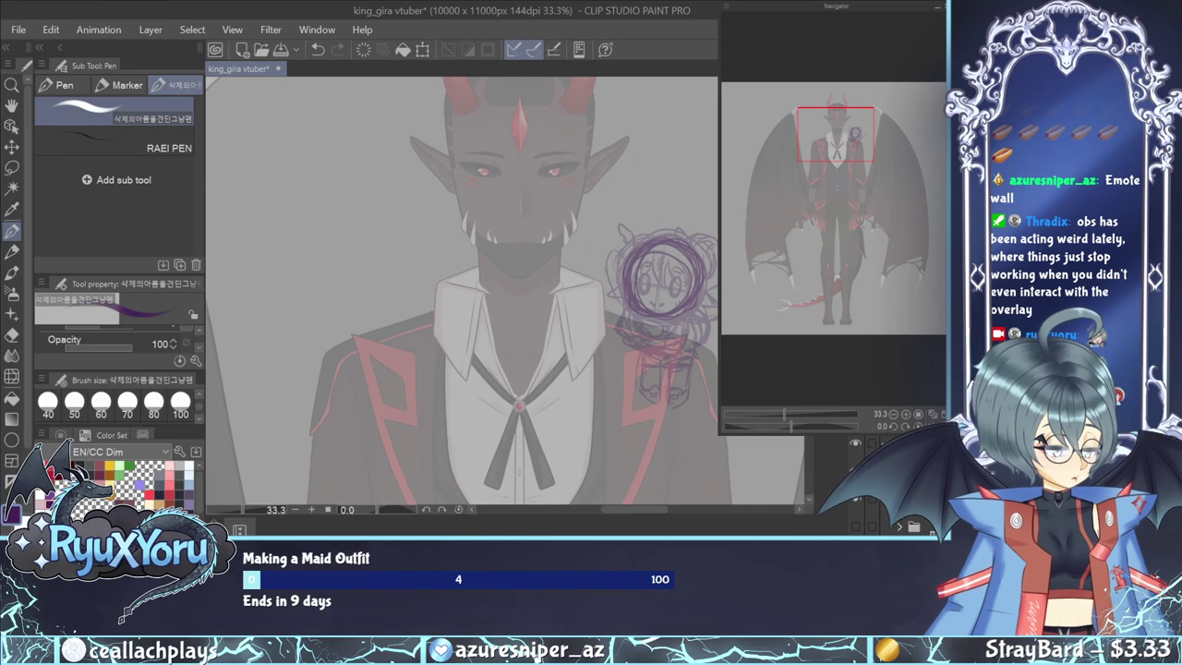
{"action": "mouse_move", "coordinate": [660, 260]}
{"action": "left_mouse_down"}
{"action": "mouse_move", "coordinate": [657, 310]}
{"action": "mouse_move", "coordinate": [657, 299]}
{"action": "left_mouse_up"}
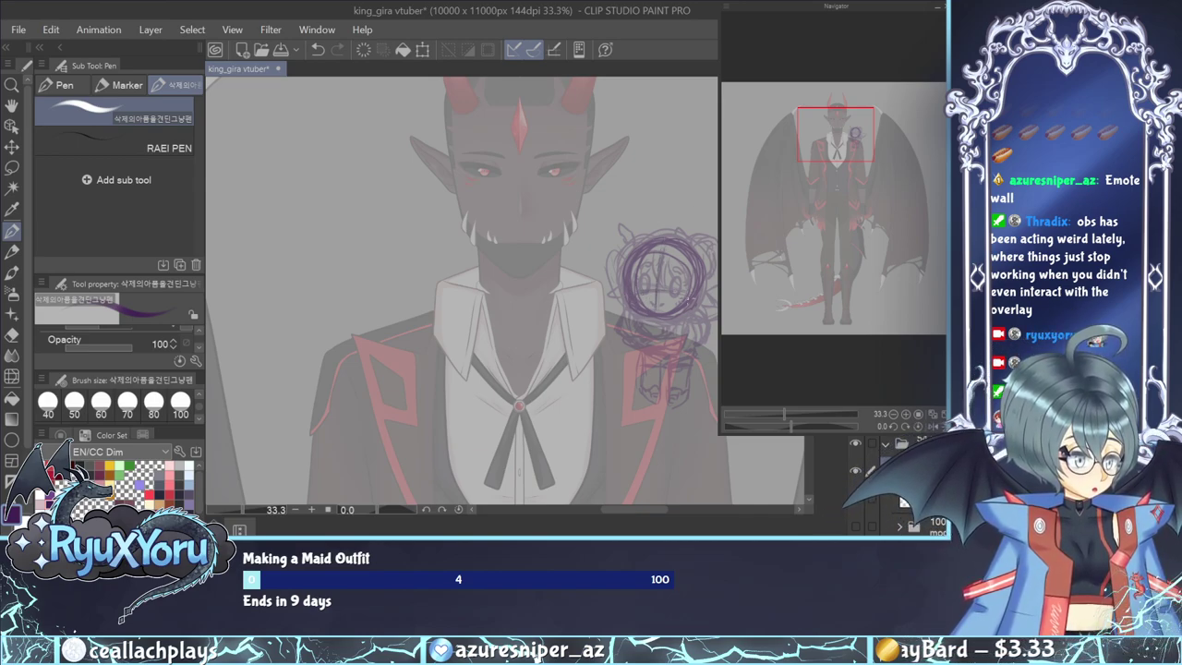
Move the second head circle across to above the figure's right shoulder.
{"action": "left_click", "coordinate": [12, 167]}
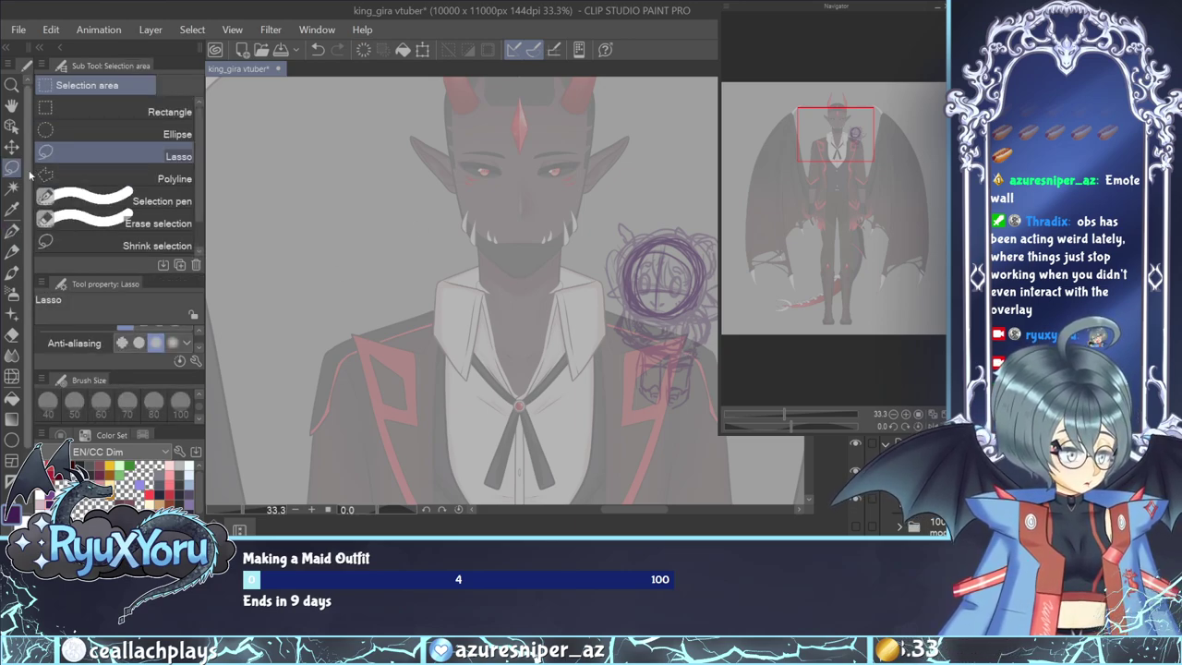
{"action": "key", "text": "k"}
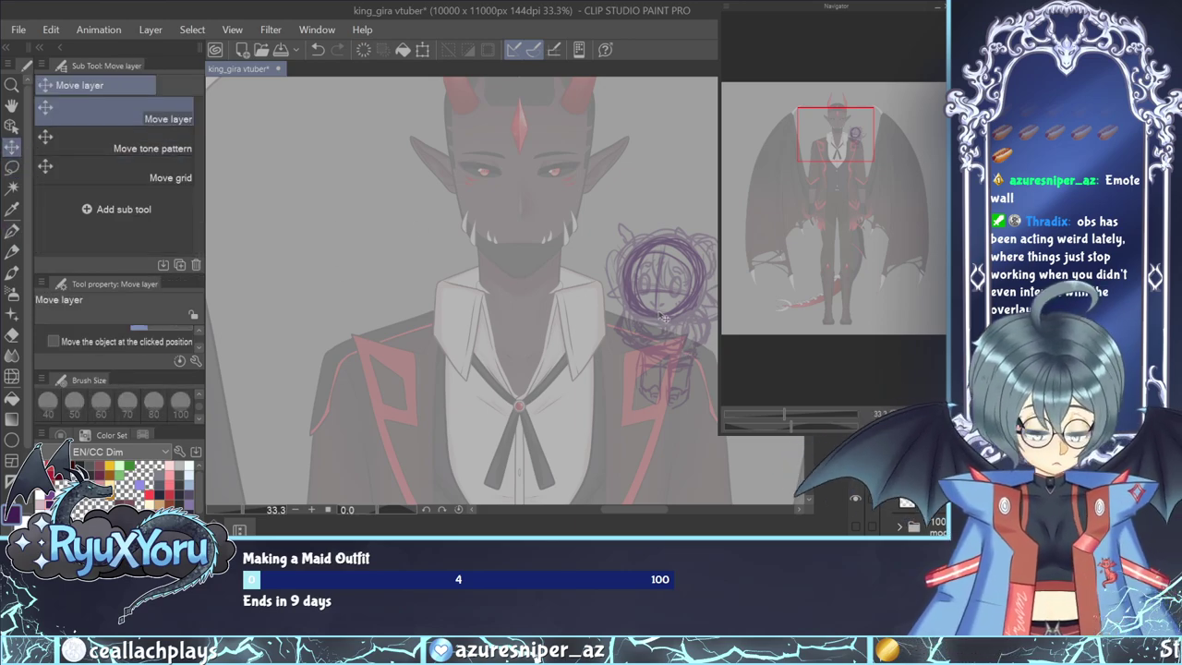
{"action": "mouse_move", "coordinate": [660, 317]}
{"action": "left_mouse_down"}
{"action": "mouse_move", "coordinate": [413, 320]}
{"action": "mouse_move", "coordinate": [395, 310]}
{"action": "mouse_move", "coordinate": [451, 286]}
{"action": "left_mouse_up"}
Flip the second head circle horizontally and nudge it slightly toward the figure's neck.
{"action": "key", "text": "m"}
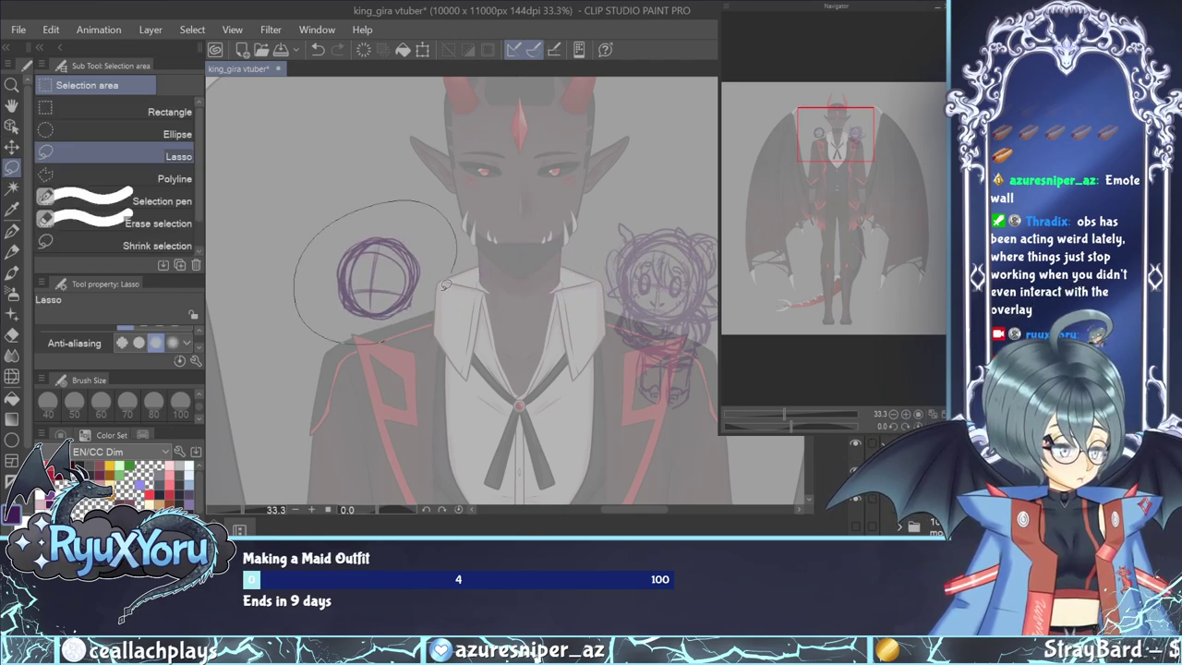
{"action": "key", "text": "ctrl+t"}
{"action": "left_click", "coordinate": [198, 331]}
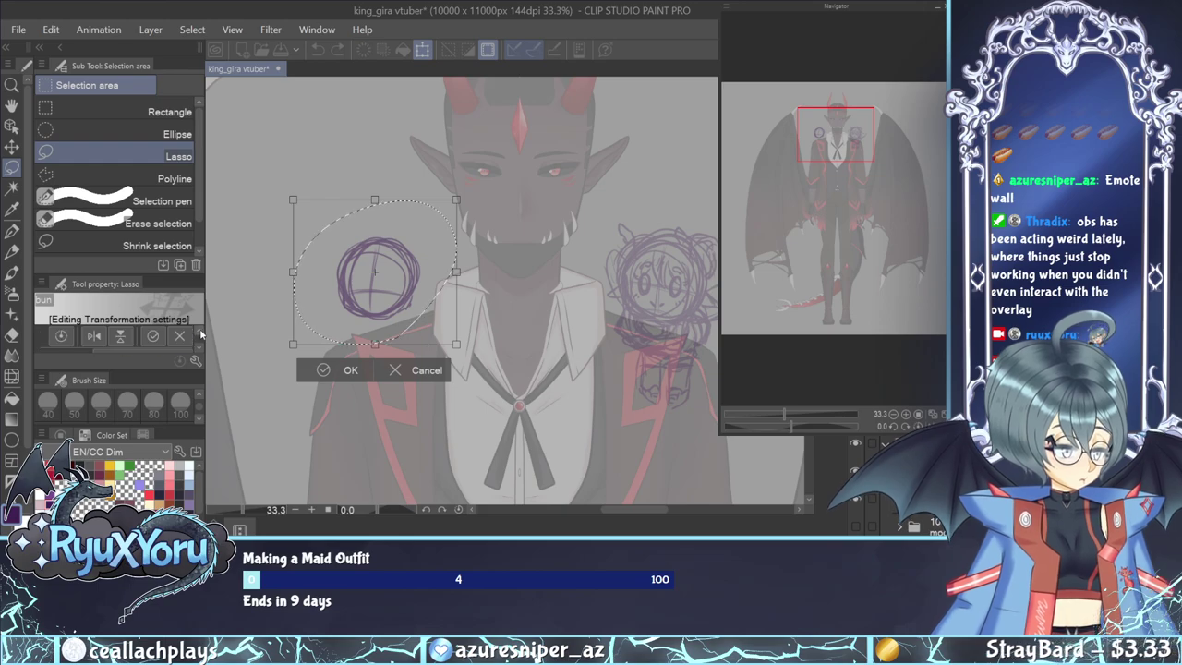
{"action": "left_click", "coordinate": [94, 337]}
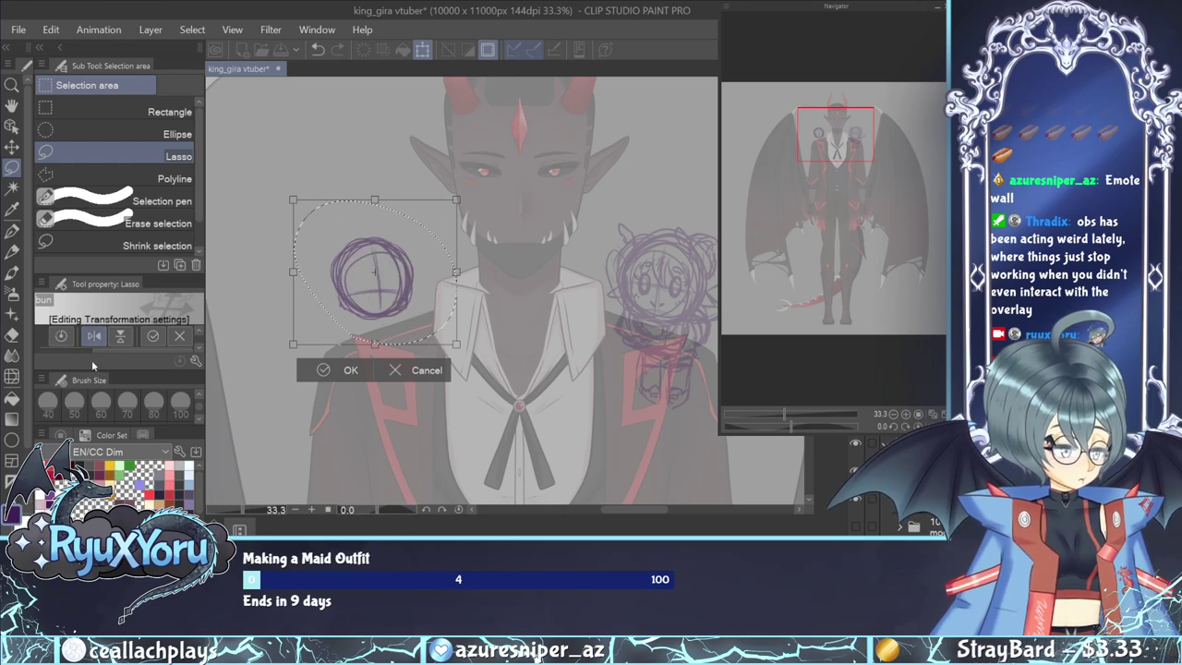
{"action": "left_click", "coordinate": [344, 371]}
{"action": "key", "text": "ctrl+d"}
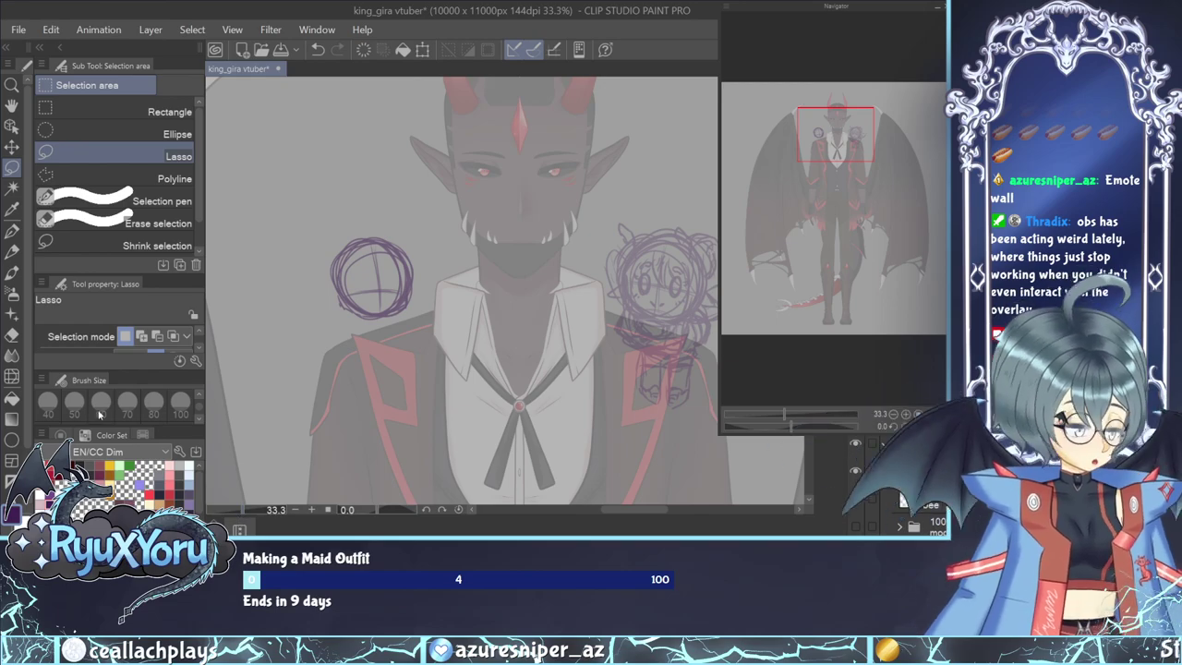
{"action": "left_click", "coordinate": [12, 146]}
{"action": "left_click_drag", "start_coordinate": [345, 279], "coordinate": [351, 279]}
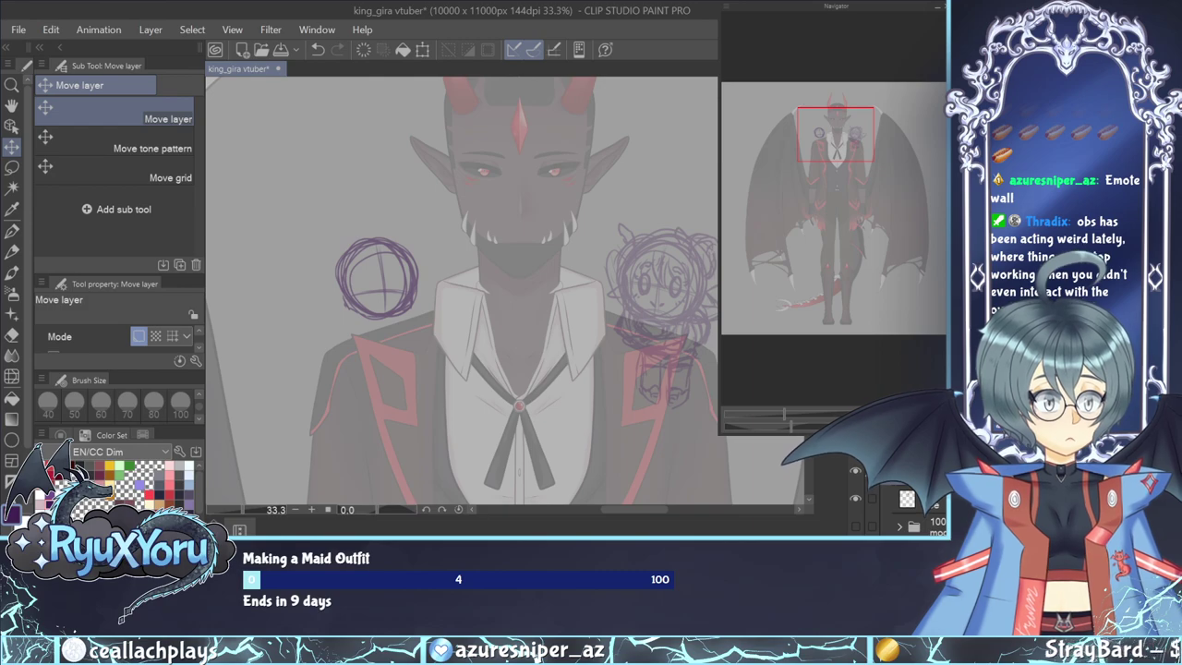
Sketch two tall curved horns, pointed ears and parted bangs on the second chibi's head circle.
{"action": "key", "text": "p"}
{"action": "key", "text": "p"}
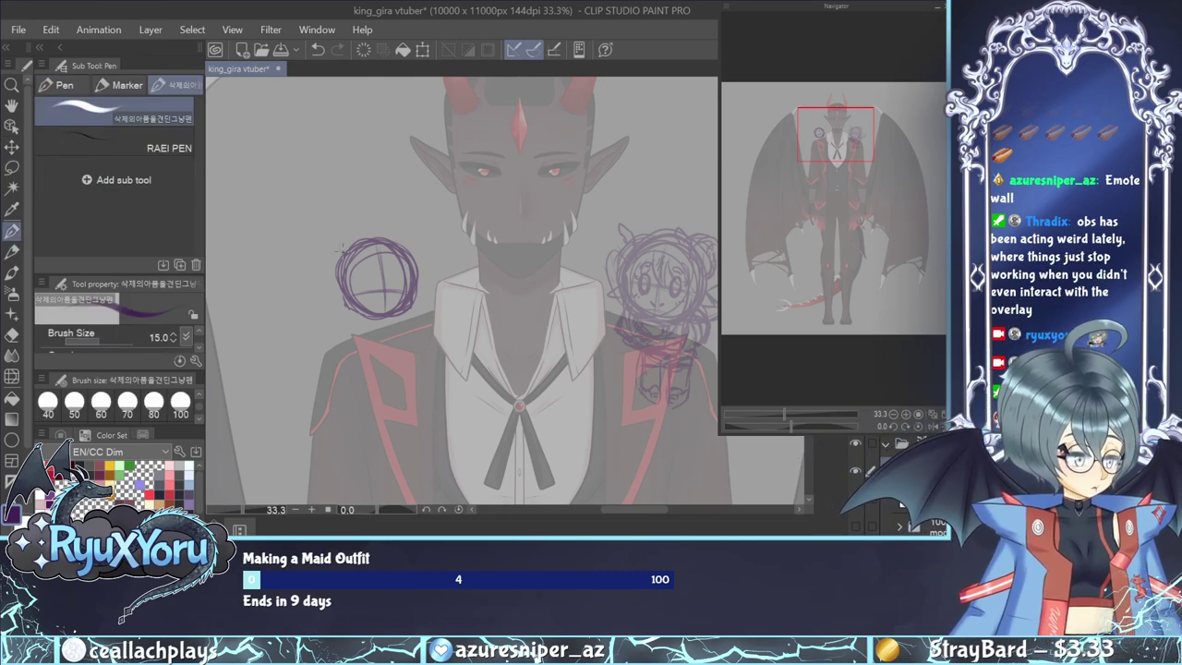
{"action": "mouse_move", "coordinate": [327, 215]}
{"action": "left_mouse_down"}
{"action": "mouse_move", "coordinate": [346, 254]}
{"action": "mouse_move", "coordinate": [325, 196]}
{"action": "mouse_move", "coordinate": [337, 242]}
{"action": "mouse_move", "coordinate": [325, 214]}
{"action": "mouse_move", "coordinate": [334, 177]}
{"action": "mouse_move", "coordinate": [344, 200]}
{"action": "mouse_move", "coordinate": [408, 182]}
{"action": "mouse_move", "coordinate": [421, 246]}
{"action": "left_mouse_up"}
{"action": "mouse_move", "coordinate": [336, 162]}
{"action": "left_mouse_down"}
{"action": "mouse_move", "coordinate": [325, 212]}
{"action": "mouse_move", "coordinate": [338, 259]}
{"action": "left_mouse_up"}
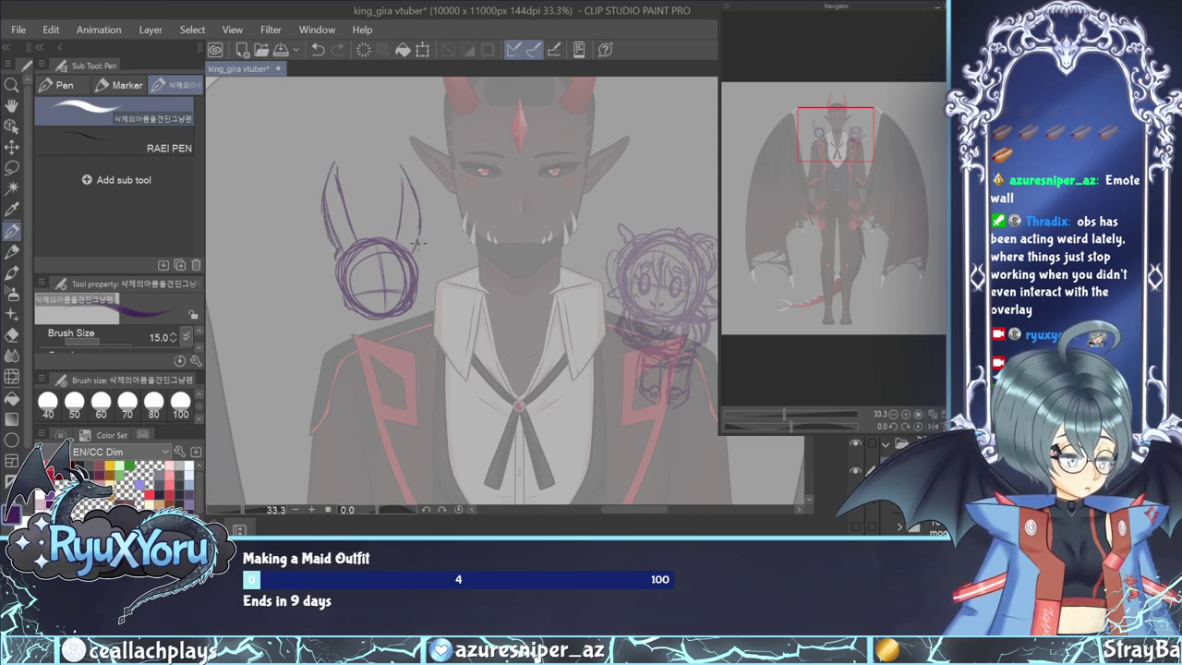
{"action": "mouse_move", "coordinate": [416, 244]}
{"action": "left_mouse_down"}
{"action": "mouse_move", "coordinate": [419, 264]}
{"action": "mouse_move", "coordinate": [398, 222]}
{"action": "left_mouse_up"}
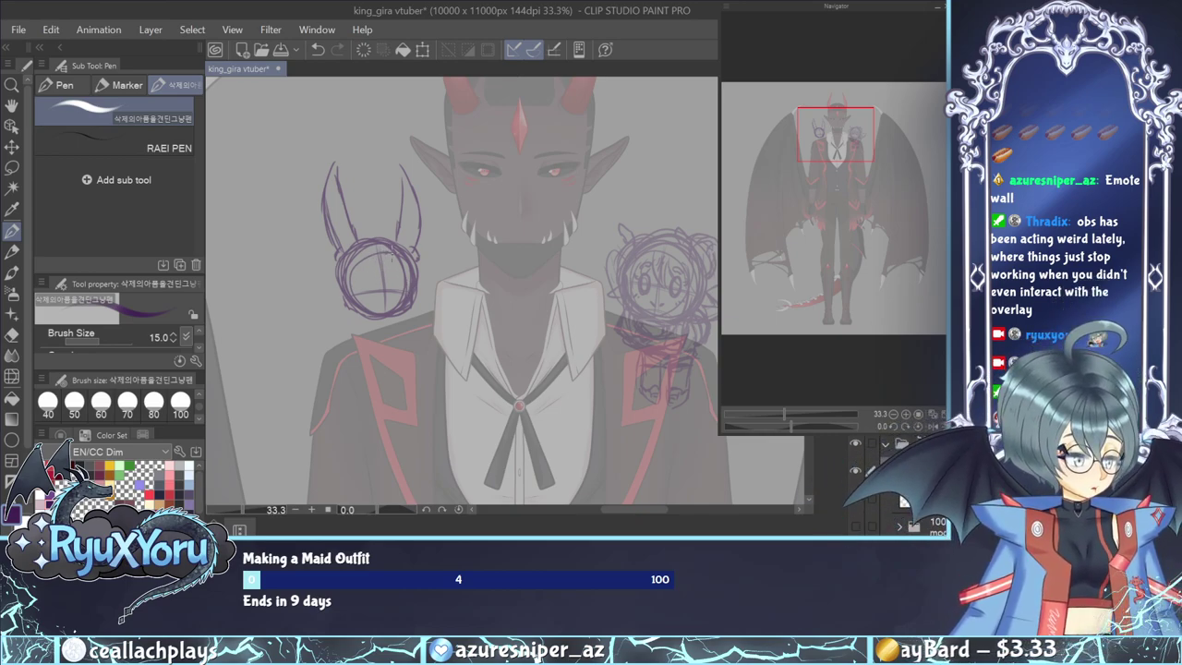
{"action": "mouse_move", "coordinate": [390, 250]}
{"action": "left_mouse_down"}
{"action": "mouse_move", "coordinate": [403, 286]}
{"action": "mouse_move", "coordinate": [398, 266]}
{"action": "mouse_move", "coordinate": [408, 275]}
{"action": "mouse_move", "coordinate": [396, 291]}
{"action": "mouse_move", "coordinate": [423, 279]}
{"action": "mouse_move", "coordinate": [418, 300]}
{"action": "left_mouse_up"}
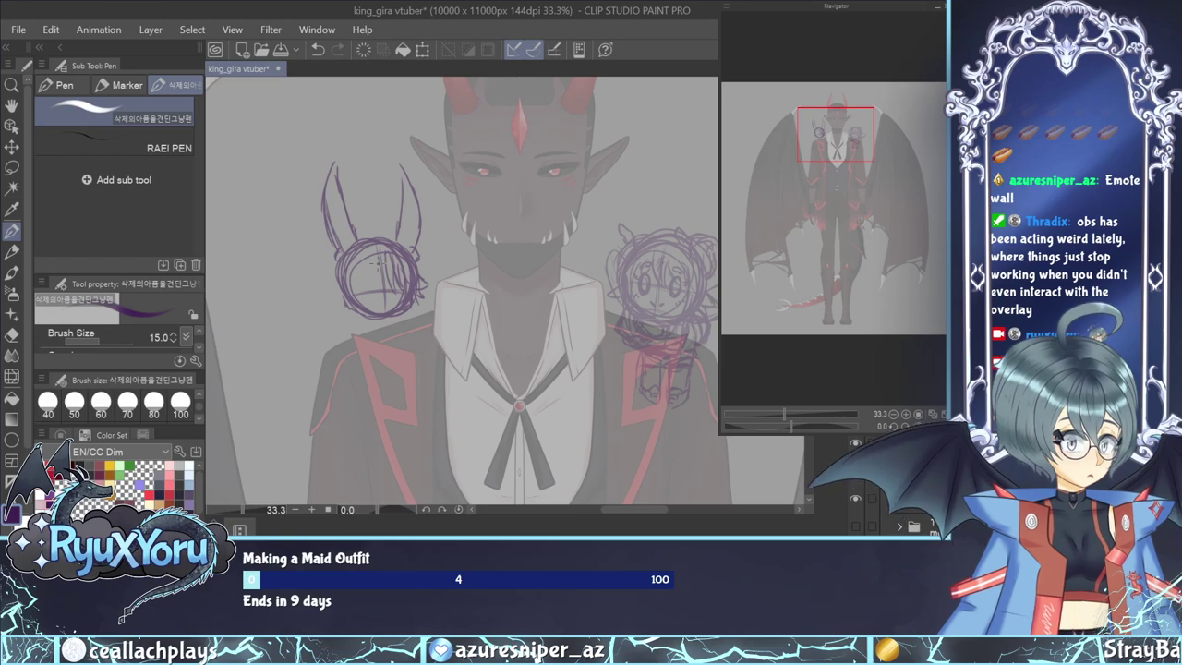
{"action": "mouse_move", "coordinate": [371, 258]}
{"action": "left_mouse_down"}
{"action": "mouse_move", "coordinate": [356, 297]}
{"action": "mouse_move", "coordinate": [333, 298]}
{"action": "left_mouse_up"}
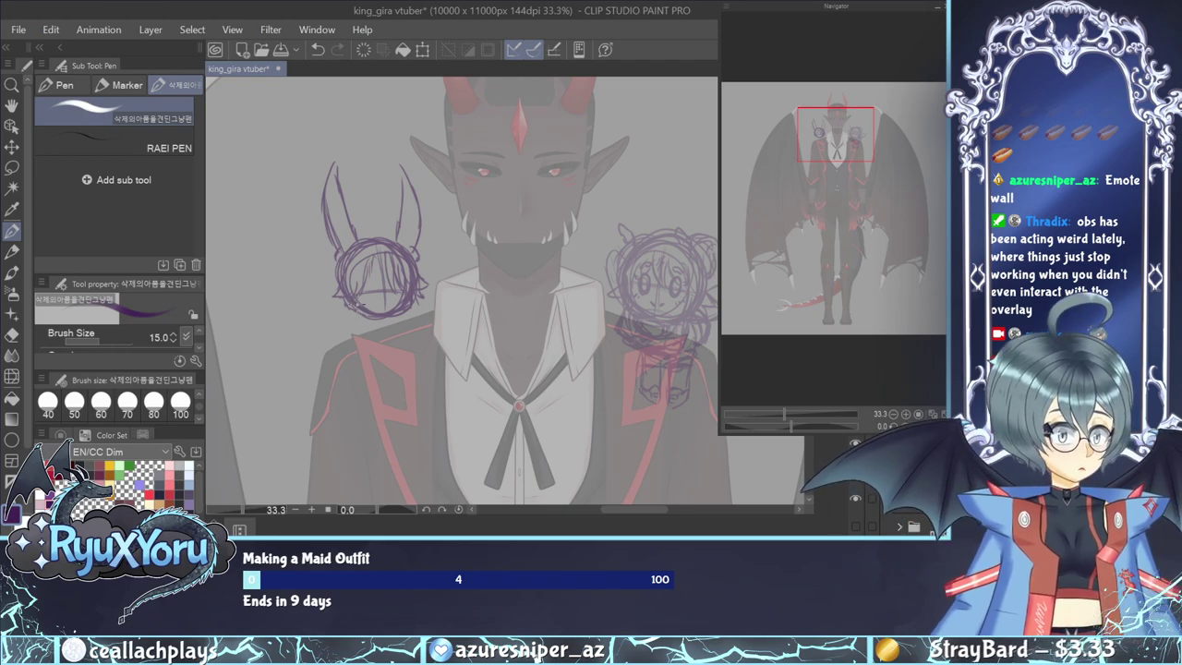
Sketch the second chibi's long hair, torso and two short legs hanging over the figure's right shoulder.
{"action": "mouse_move", "coordinate": [359, 311]}
{"action": "left_mouse_down"}
{"action": "mouse_move", "coordinate": [369, 347]}
{"action": "mouse_move", "coordinate": [355, 329]}
{"action": "mouse_move", "coordinate": [410, 332]}
{"action": "left_mouse_up"}
{"action": "mouse_move", "coordinate": [412, 308]}
{"action": "left_mouse_down"}
{"action": "mouse_move", "coordinate": [412, 338]}
{"action": "mouse_move", "coordinate": [416, 329]}
{"action": "mouse_move", "coordinate": [359, 345]}
{"action": "left_mouse_up"}
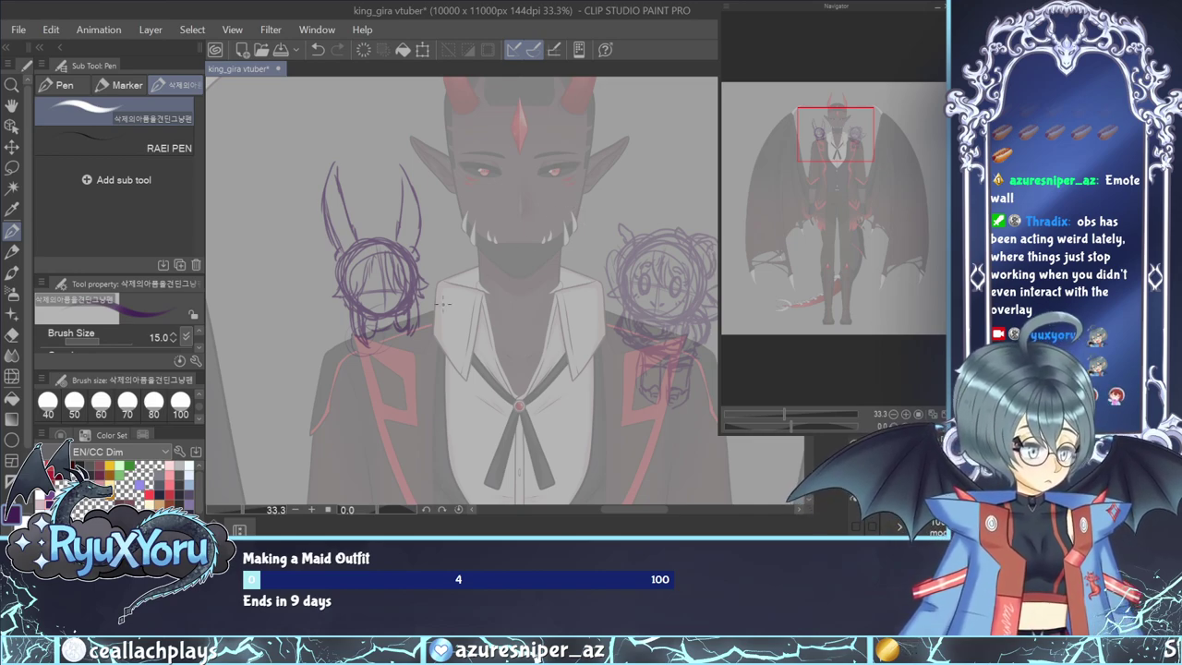
{"action": "mouse_move", "coordinate": [355, 371]}
{"action": "left_mouse_down"}
{"action": "mouse_move", "coordinate": [366, 403]}
{"action": "mouse_move", "coordinate": [370, 359]}
{"action": "mouse_move", "coordinate": [394, 366]}
{"action": "mouse_move", "coordinate": [389, 375]}
{"action": "left_mouse_up"}
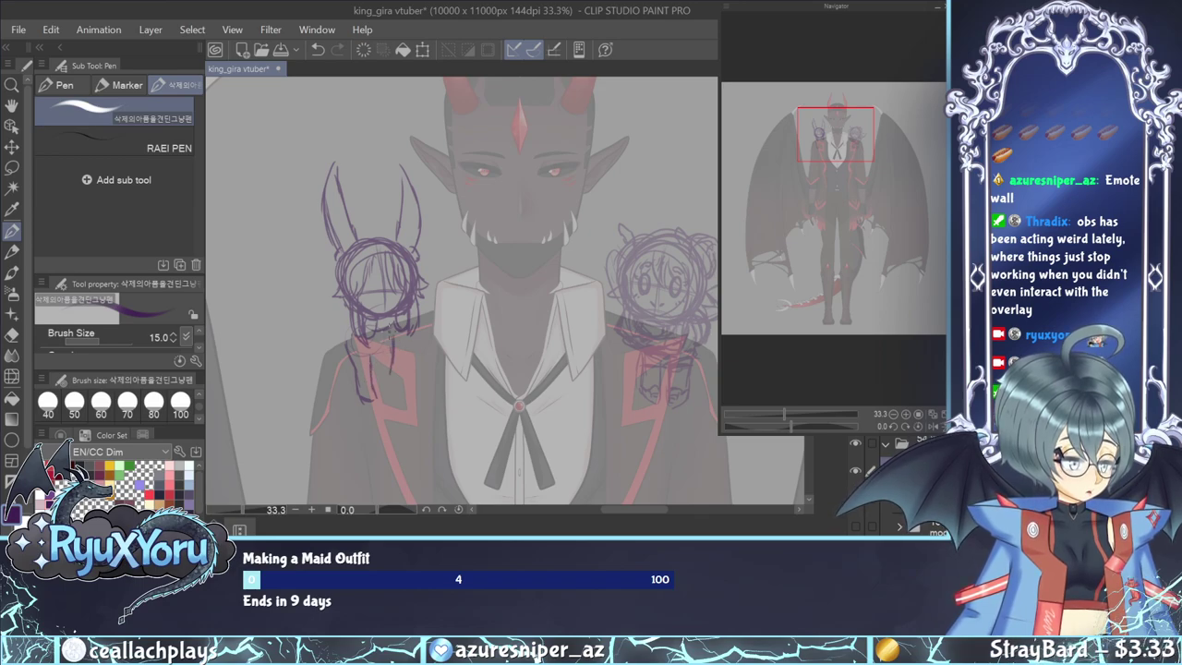
{"action": "mouse_move", "coordinate": [390, 329]}
{"action": "left_mouse_down"}
{"action": "mouse_move", "coordinate": [401, 386]}
{"action": "mouse_move", "coordinate": [380, 402]}
{"action": "mouse_move", "coordinate": [352, 325]}
{"action": "left_mouse_up"}
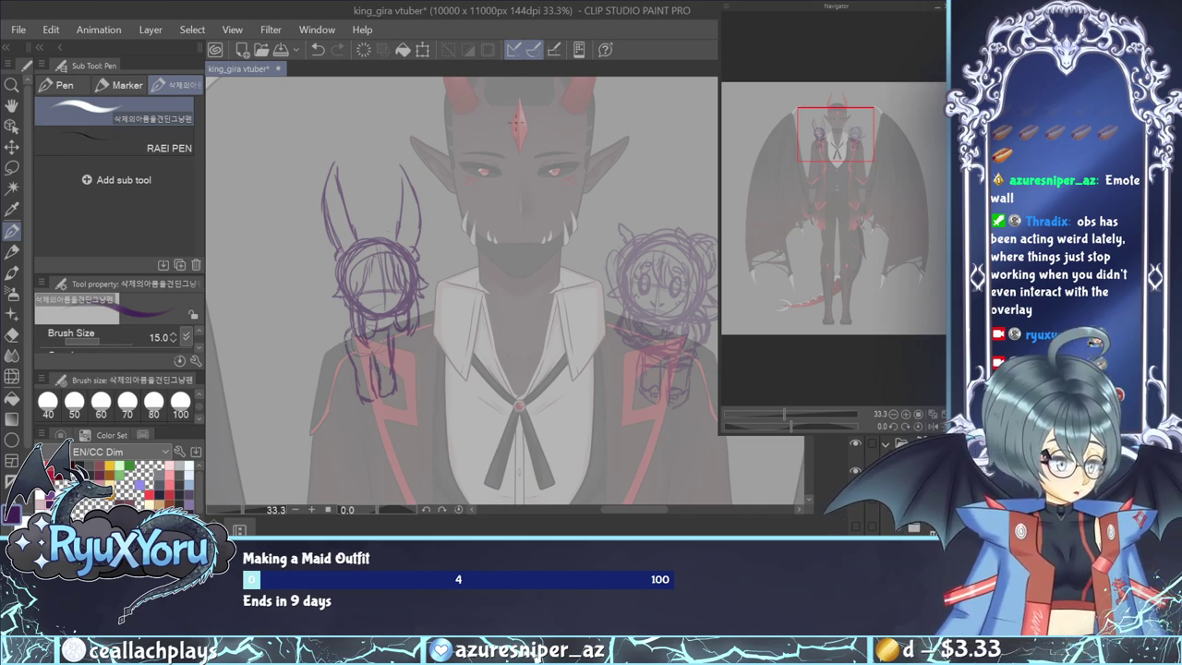
{"action": "mouse_move", "coordinate": [338, 336]}
{"action": "left_mouse_down"}
{"action": "mouse_move", "coordinate": [354, 318]}
{"action": "mouse_move", "coordinate": [325, 333]}
{"action": "mouse_move", "coordinate": [321, 355]}
{"action": "mouse_move", "coordinate": [348, 320]}
{"action": "left_mouse_up"}
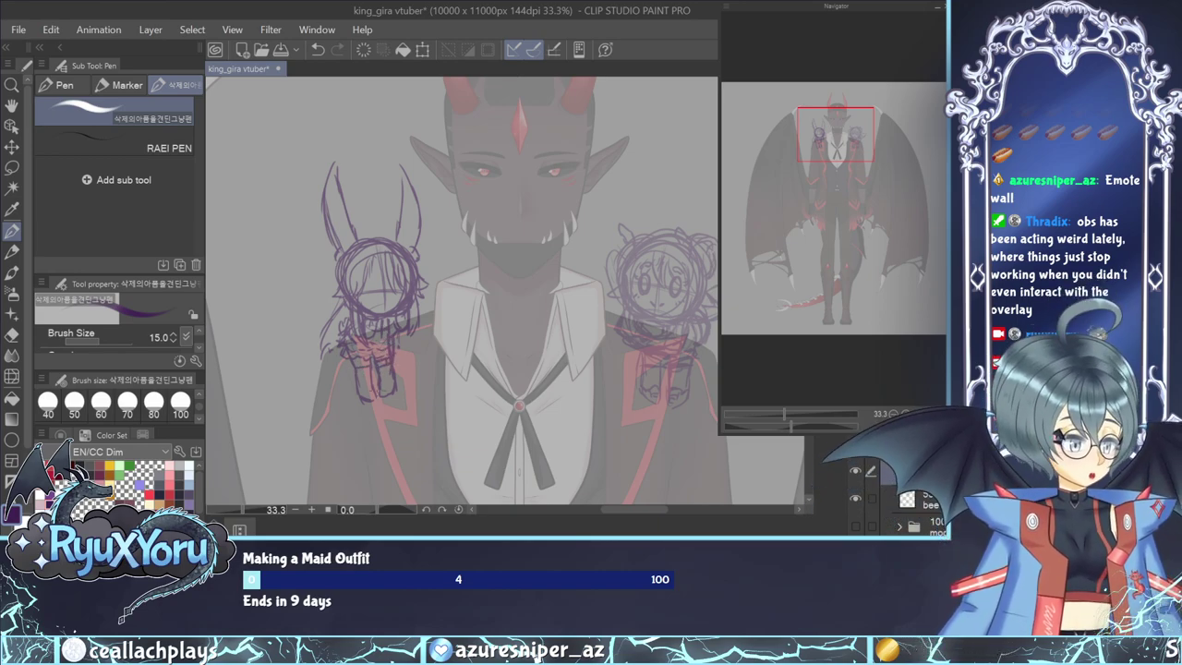
Draw the second chibi's eyes and foot details and a small mouth, redoing the mouth stroke several times.
{"action": "left_click_drag", "start_coordinate": [367, 387], "coordinate": [359, 394]}
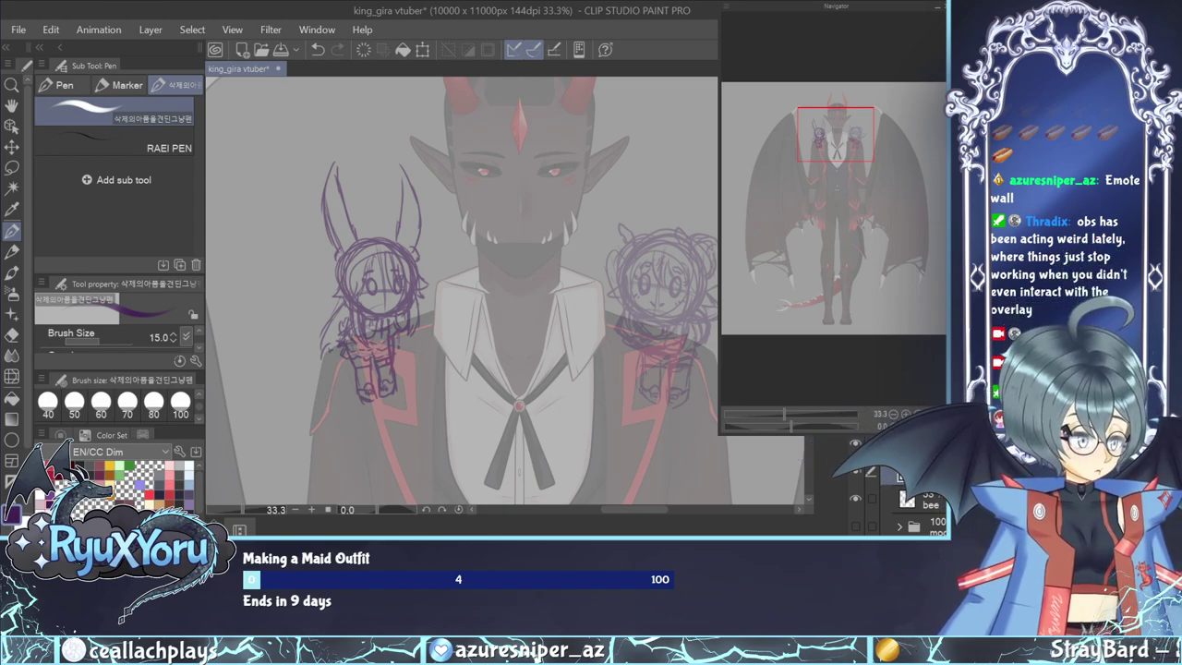
{"action": "left_click_drag", "start_coordinate": [384, 301], "coordinate": [397, 298]}
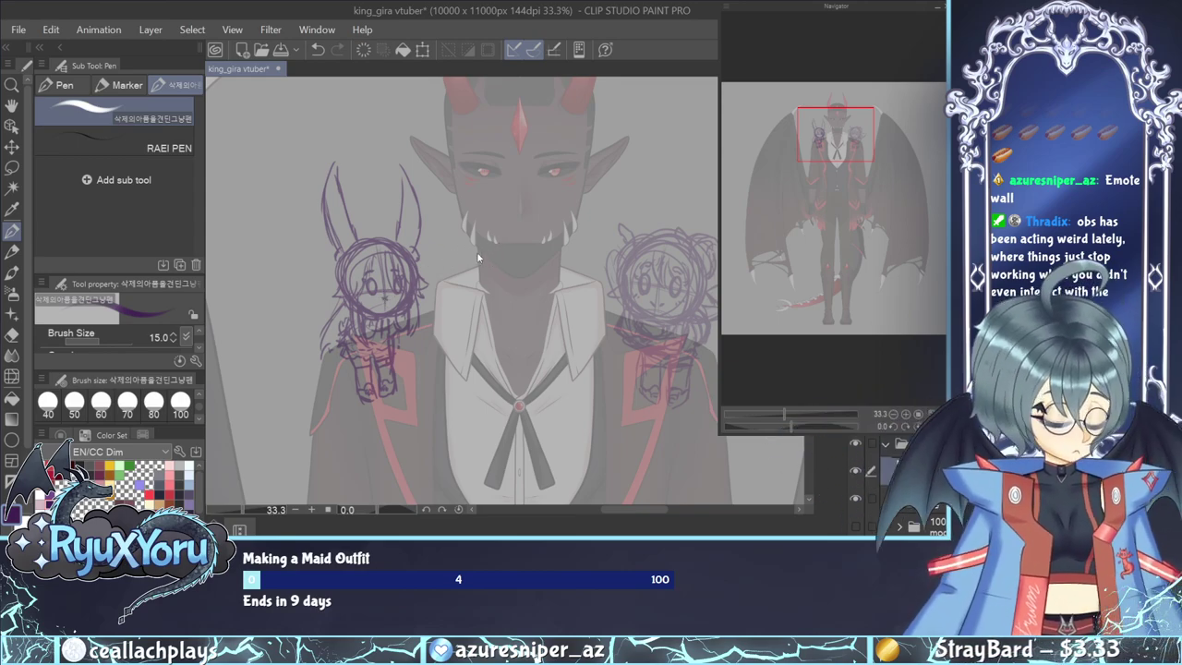
{"action": "key", "text": "ctrl+z"}
{"action": "left_click_drag", "start_coordinate": [373, 301], "coordinate": [386, 299]}
{"action": "key", "text": "ctrl+z"}
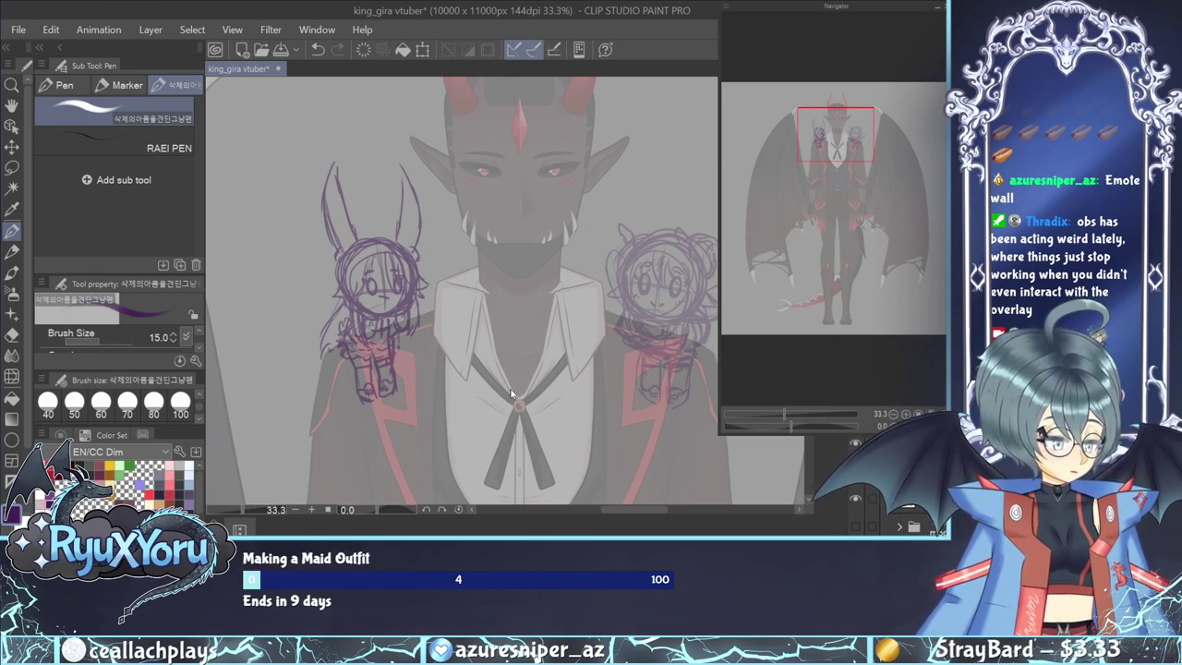
{"action": "key", "text": "ctrl+z"}
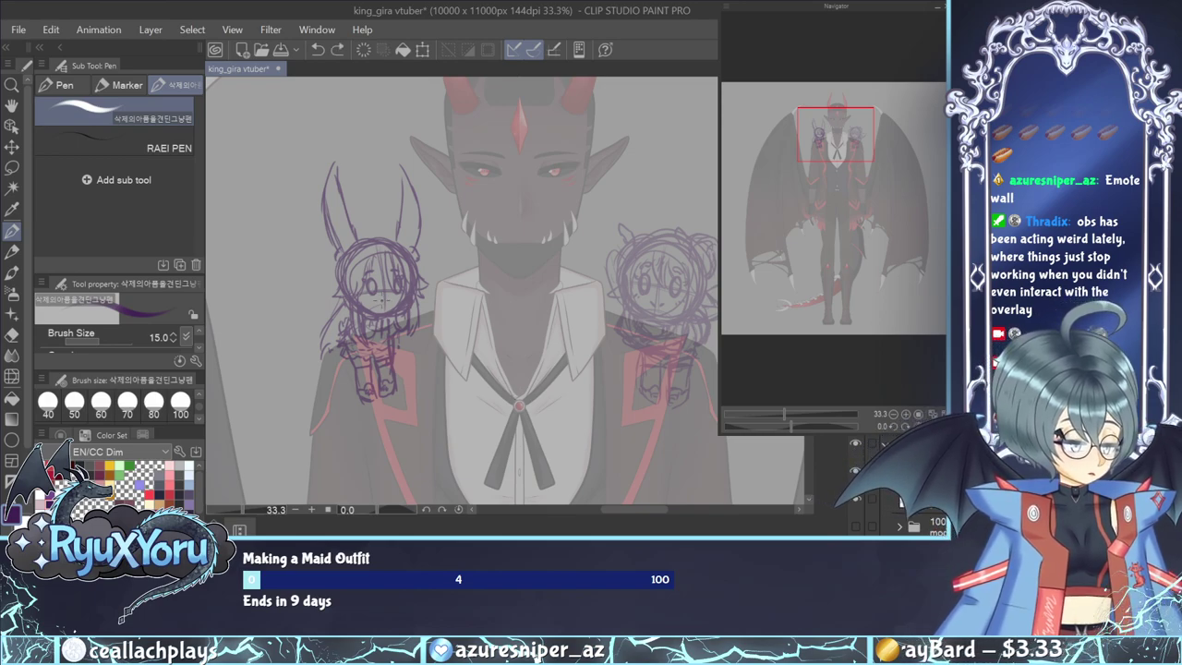
{"action": "left_click_drag", "start_coordinate": [380, 301], "coordinate": [389, 301]}
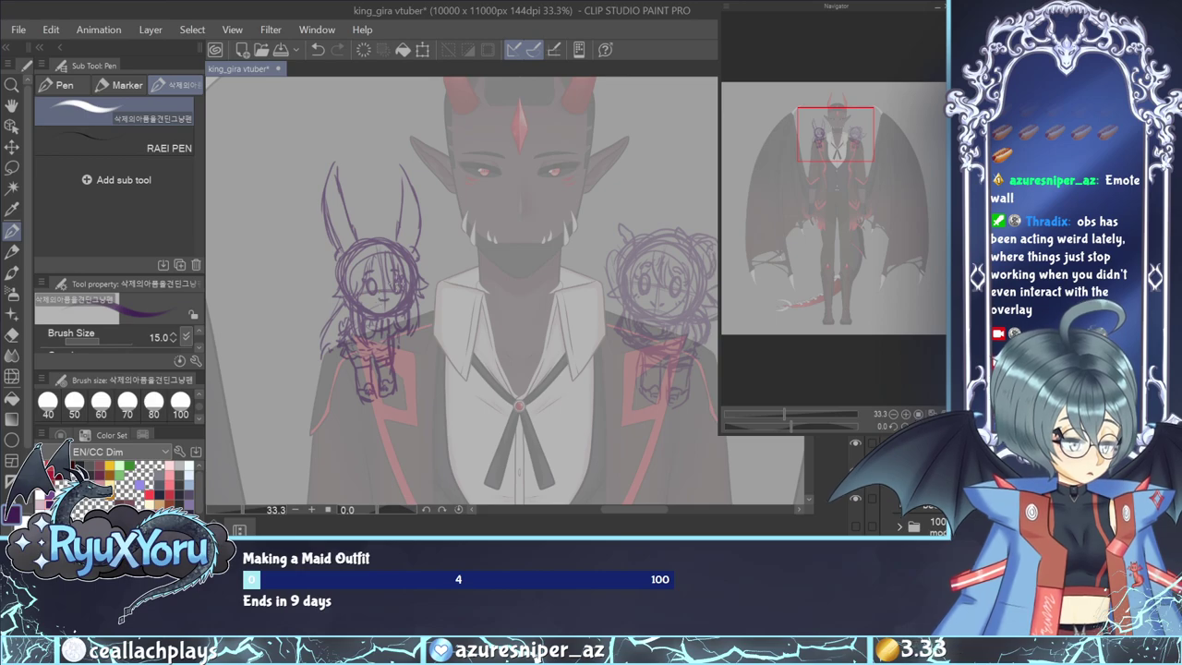
{"action": "key", "text": "ctrl+z"}
{"action": "left_click_drag", "start_coordinate": [379, 299], "coordinate": [388, 301]}
{"action": "key", "text": "ctrl+z"}
{"action": "key", "text": "ctrl+z"}
{"action": "key", "text": "ctrl+z"}
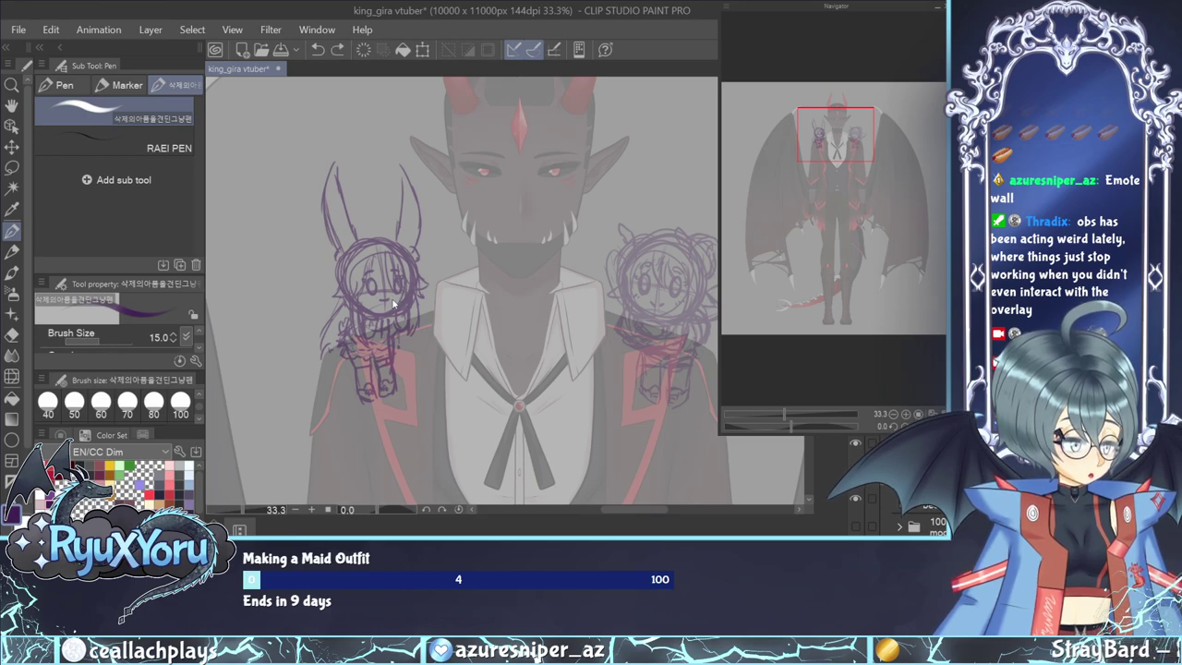
{"action": "key", "text": "ctrl+z"}
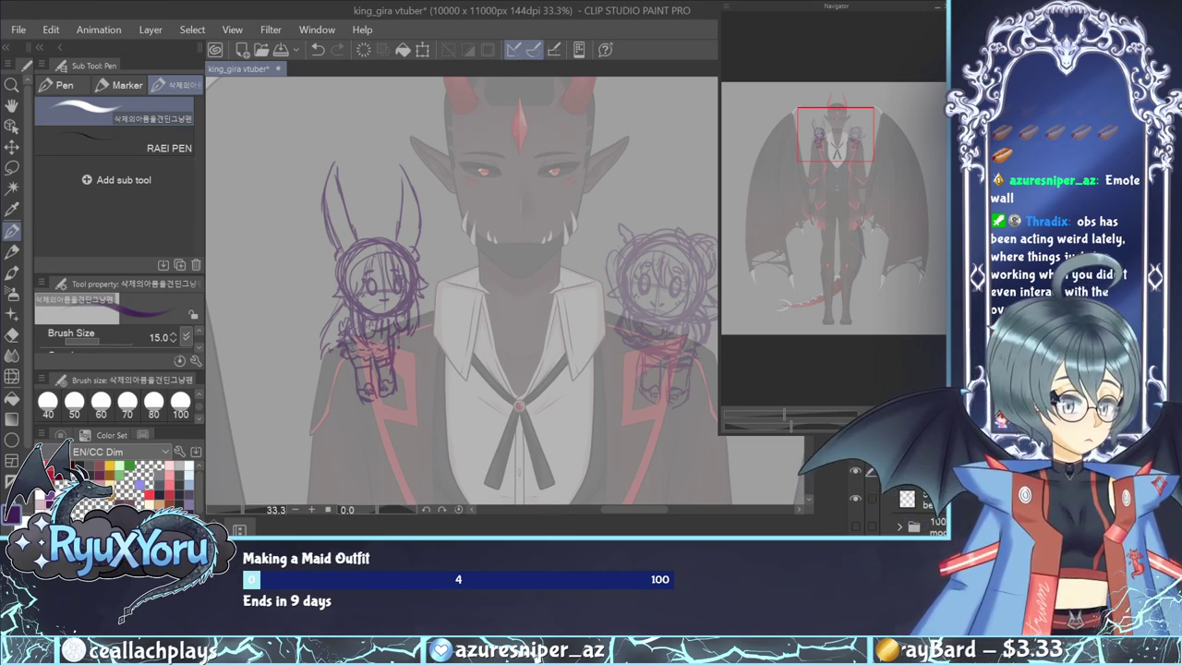
{"action": "key", "text": "ctrl+z"}
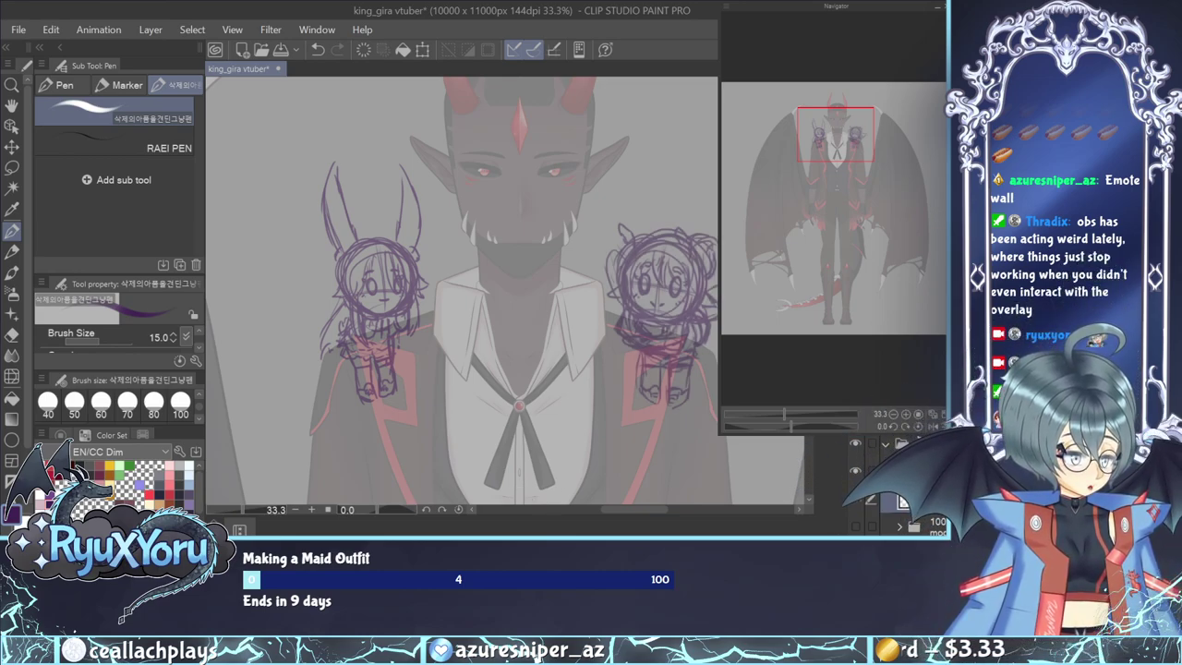
Save the drawing, and hide the horned chibi sketch and the figure artwork to isolate the winged chibi.
{"action": "scroll", "coordinate": [529, 171], "scroll_direction": "down", "scroll_amount": 5}
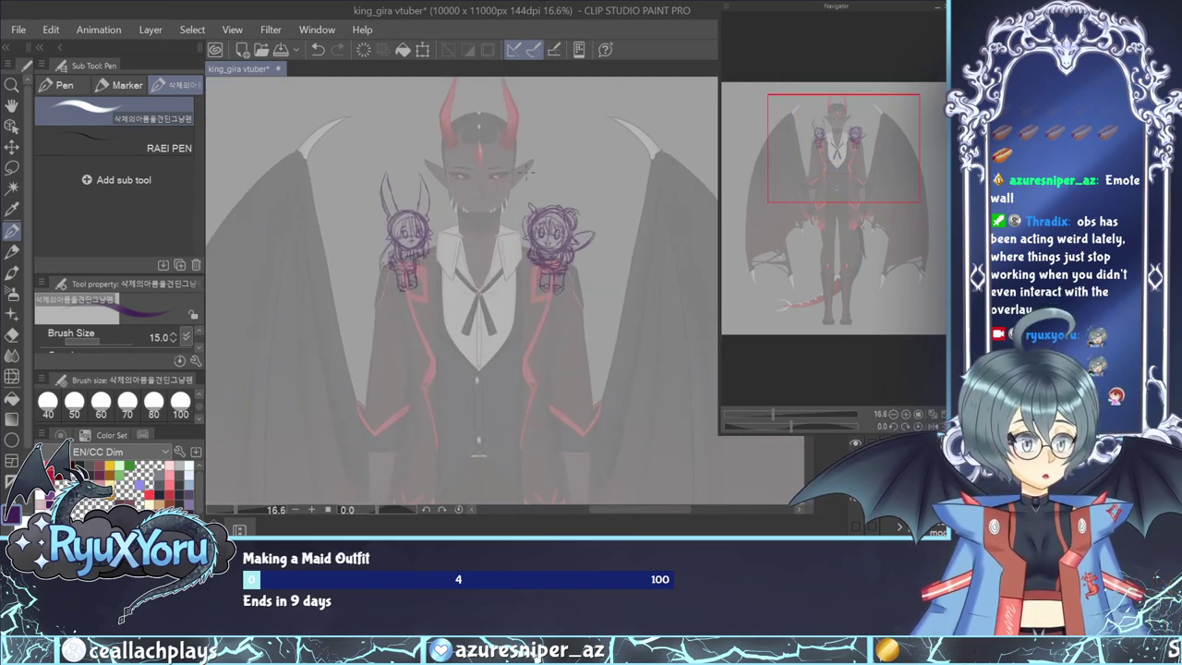
{"action": "key", "text": "ctrl+s"}
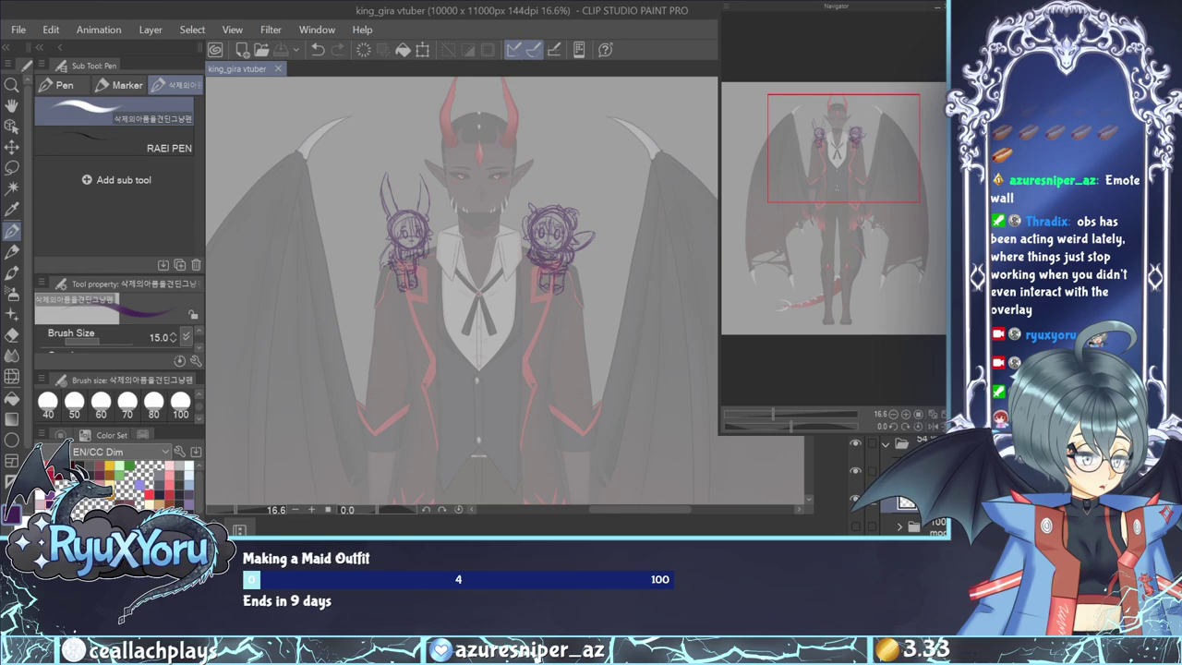
{"action": "left_click", "coordinate": [853, 470]}
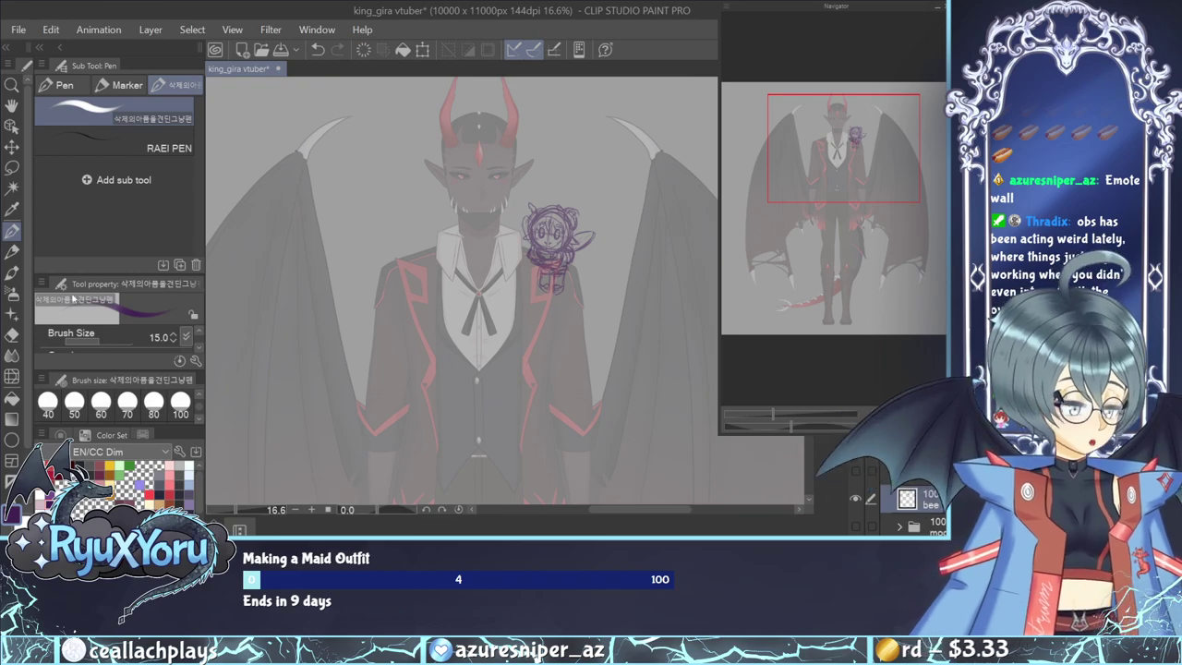
{"action": "scroll", "coordinate": [568, 213], "scroll_direction": "up", "scroll_amount": 5}
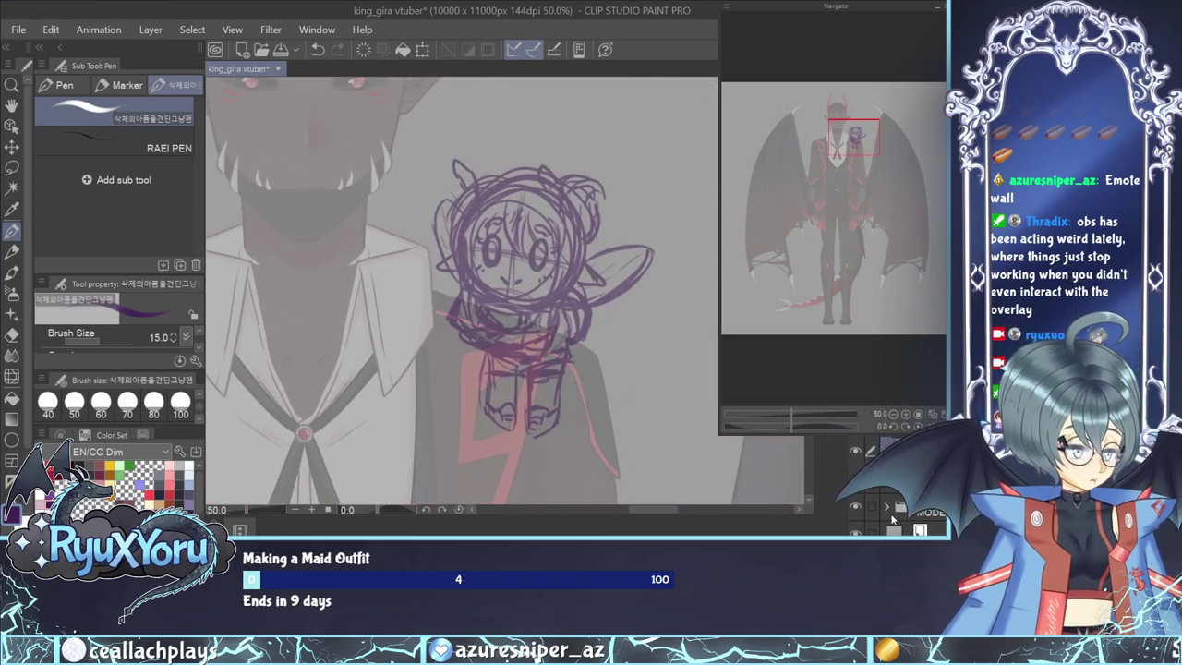
{"action": "left_click", "coordinate": [857, 508]}
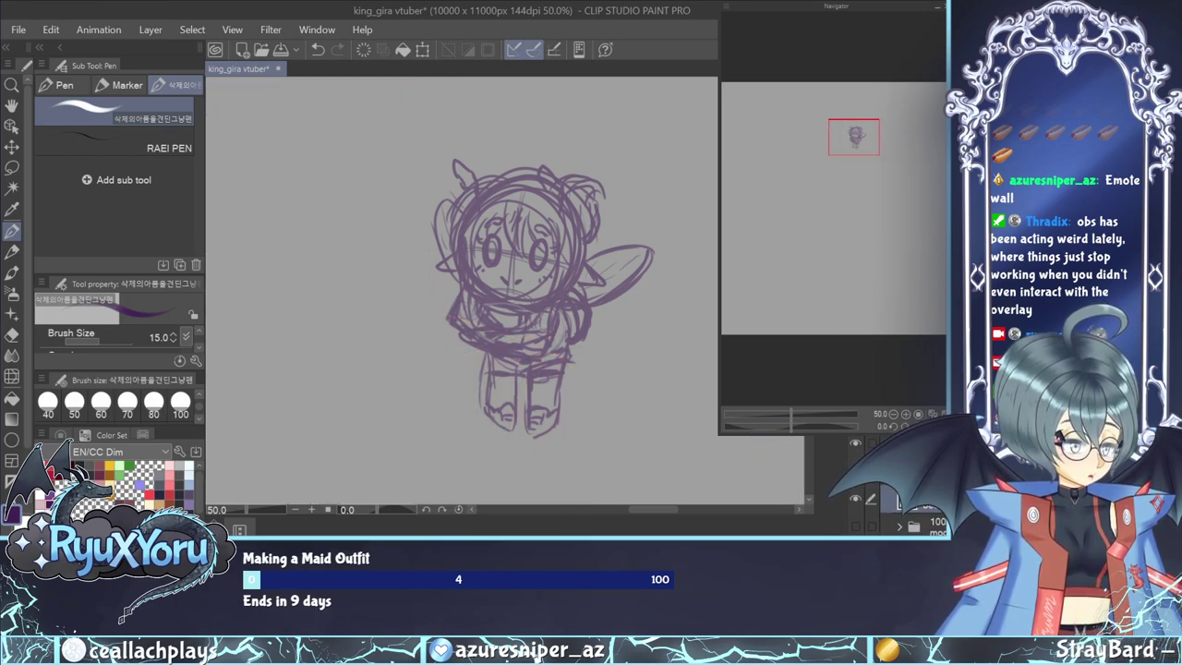
Ink the winged chibi's jawline in dark red with the G-pen at size 15 on a layer above the sketch folder.
{"action": "left_click", "coordinate": [885, 495]}
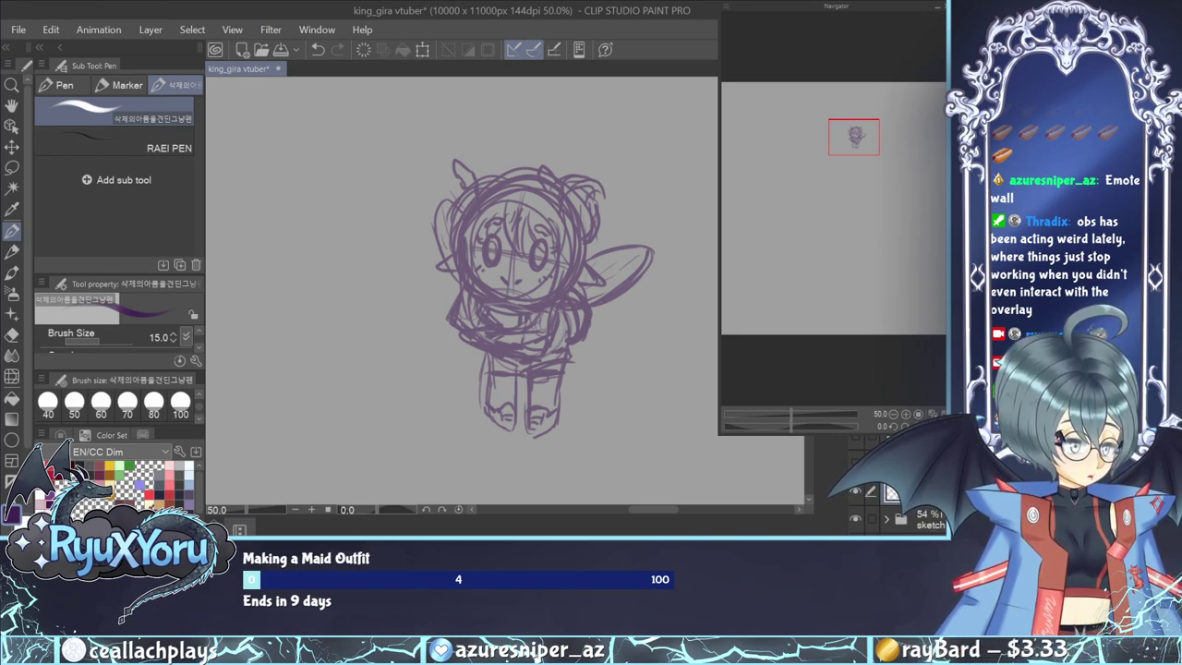
{"action": "left_click", "coordinate": [127, 499]}
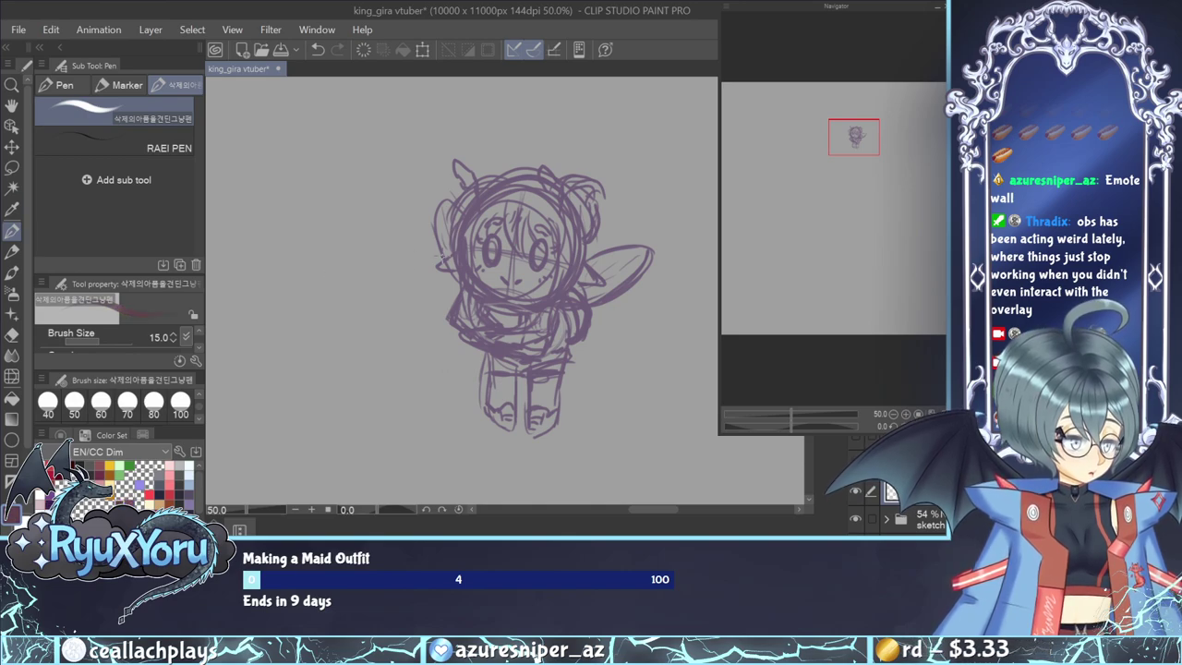
{"action": "scroll", "coordinate": [470, 270], "scroll_direction": "down", "scroll_amount": 3}
{"action": "scroll", "coordinate": [507, 254], "scroll_direction": "up", "scroll_amount": 4}
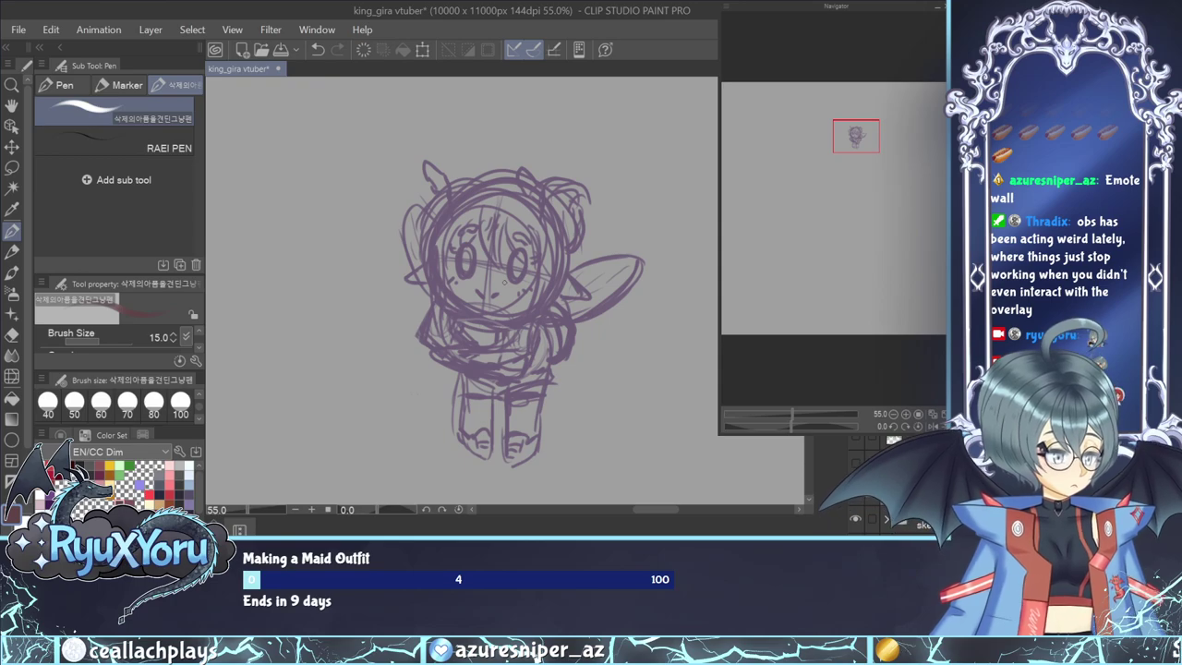
{"action": "left_click", "coordinate": [59, 84]}
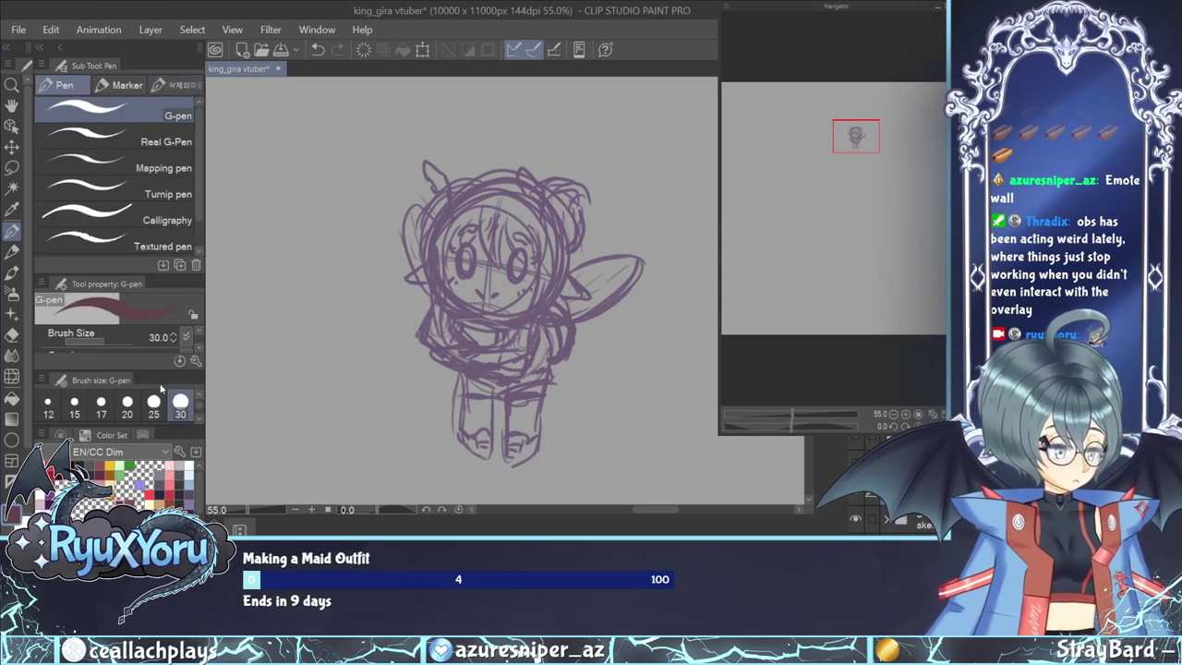
{"action": "left_click", "coordinate": [75, 403]}
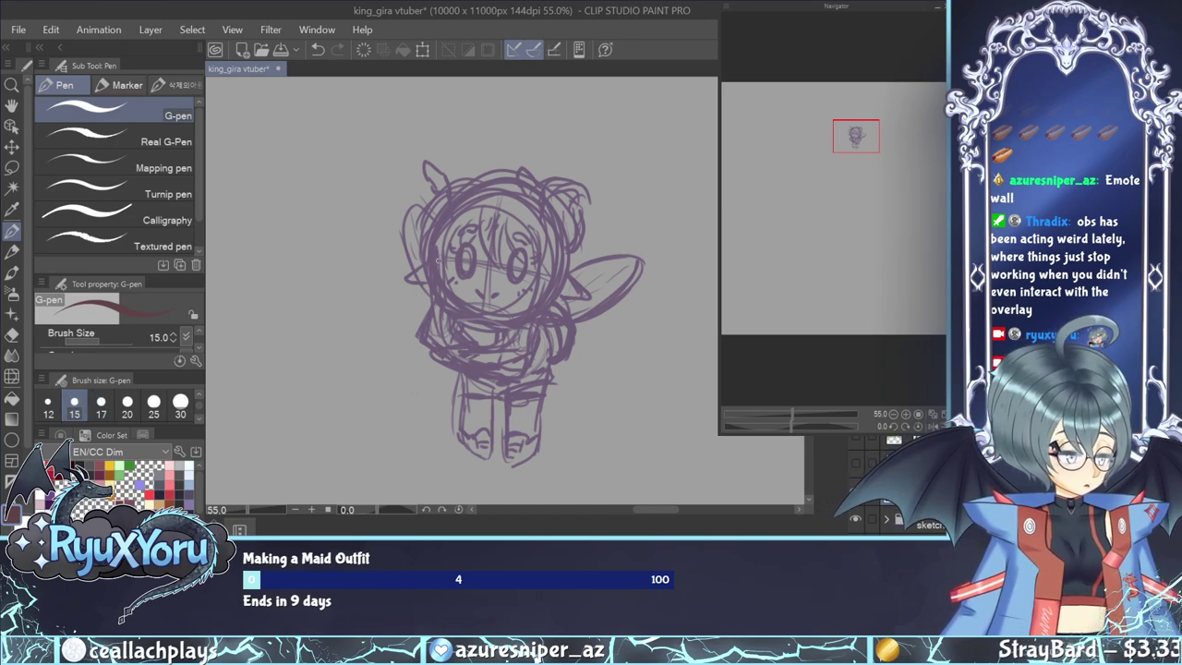
{"action": "mouse_move", "coordinate": [437, 277]}
{"action": "left_mouse_down"}
{"action": "mouse_move", "coordinate": [452, 304]}
{"action": "mouse_move", "coordinate": [506, 317]}
{"action": "mouse_move", "coordinate": [541, 305]}
{"action": "left_mouse_up"}
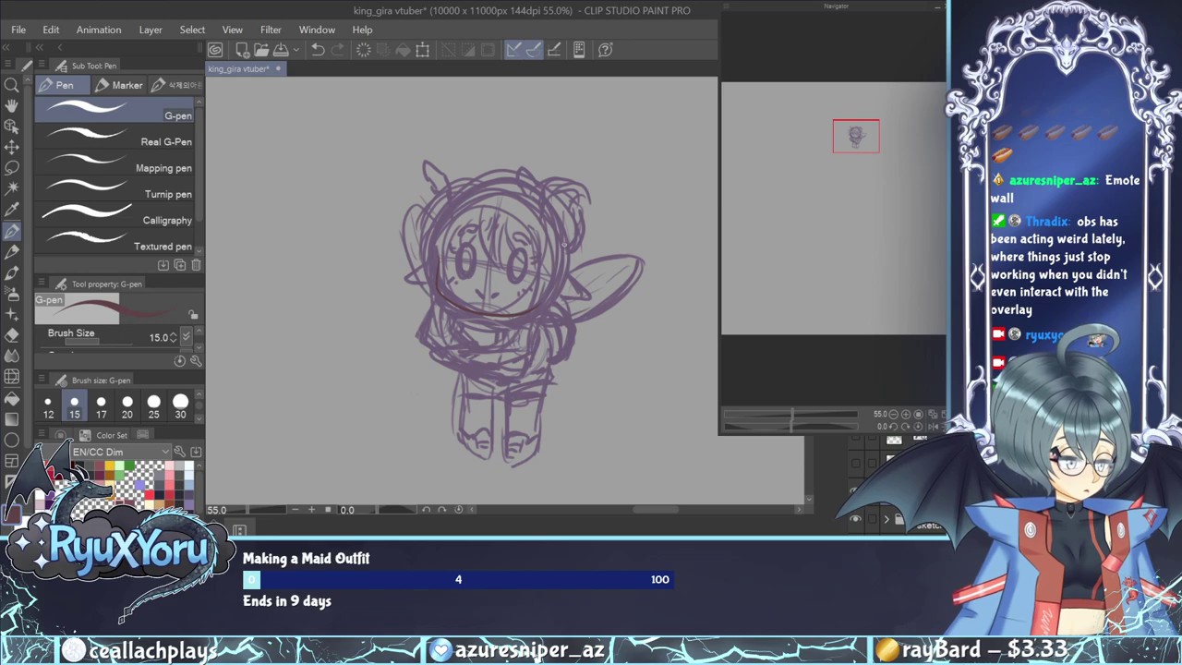
Undo the winged chibi's inked jawline and try several new jaw strokes, checking them on the mirrored canvas.
{"action": "key", "text": "ctrl+z"}
{"action": "key", "text": "ctrl+z"}
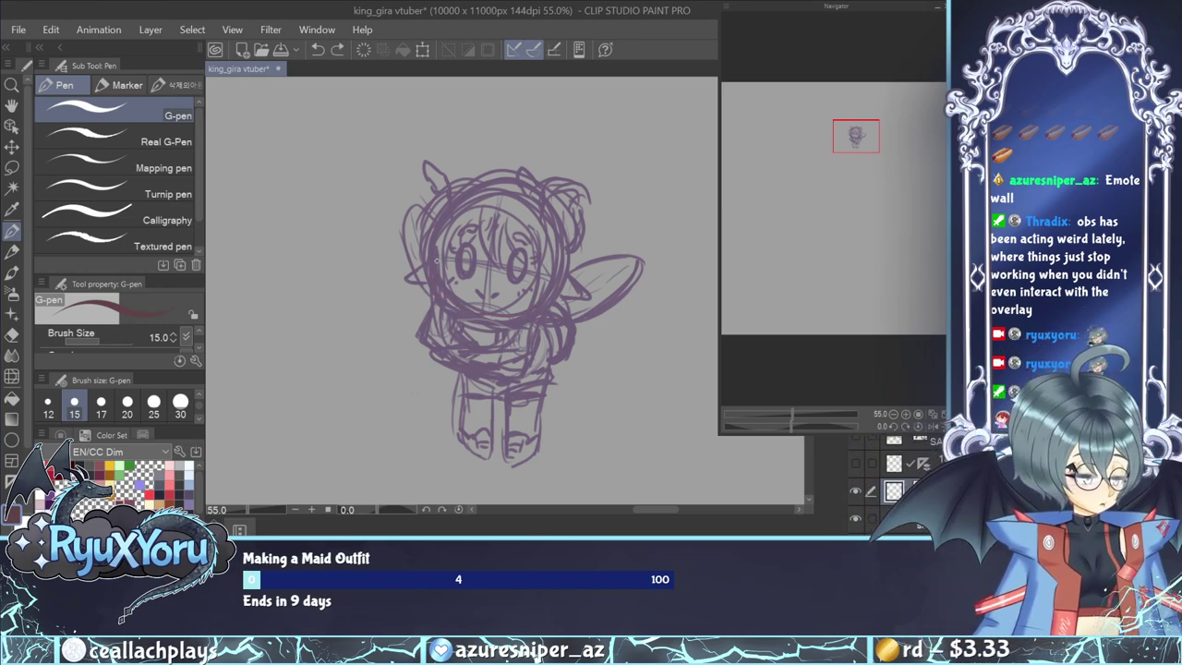
{"action": "mouse_move", "coordinate": [438, 264]}
{"action": "left_mouse_down"}
{"action": "mouse_move", "coordinate": [437, 292]}
{"action": "mouse_move", "coordinate": [507, 314]}
{"action": "left_mouse_up"}
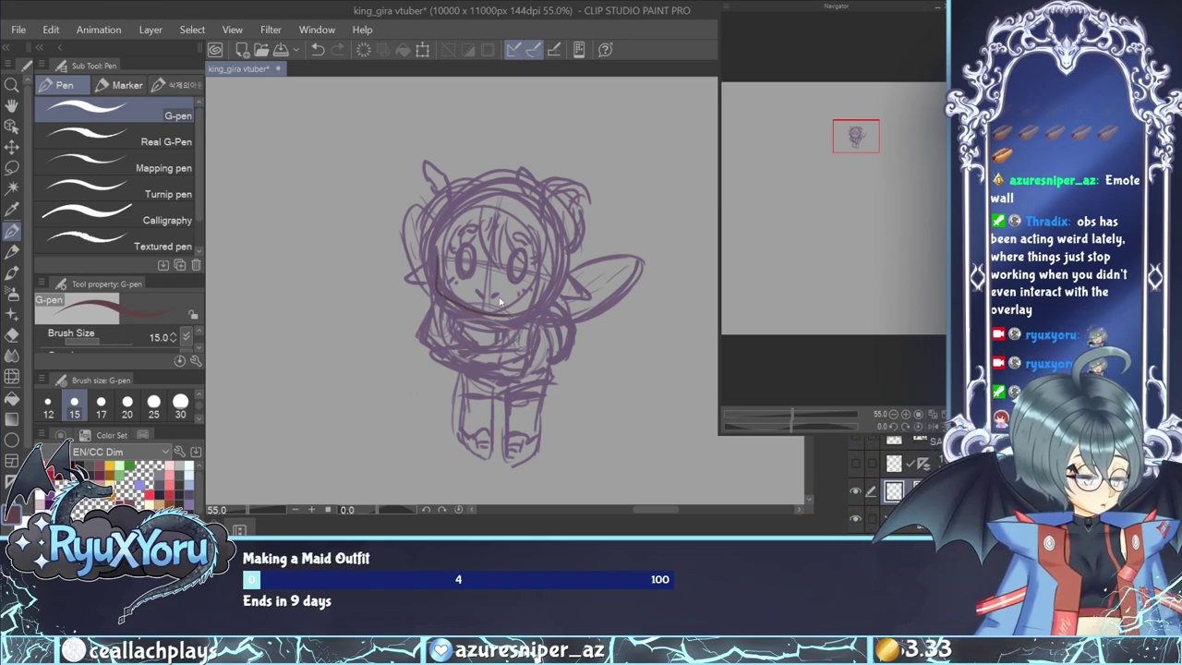
{"action": "key", "text": "ctrl+z"}
{"action": "mouse_move", "coordinate": [437, 248]}
{"action": "left_mouse_down"}
{"action": "mouse_move", "coordinate": [438, 282]}
{"action": "mouse_move", "coordinate": [456, 301]}
{"action": "mouse_move", "coordinate": [514, 312]}
{"action": "mouse_move", "coordinate": [554, 271]}
{"action": "left_mouse_up"}
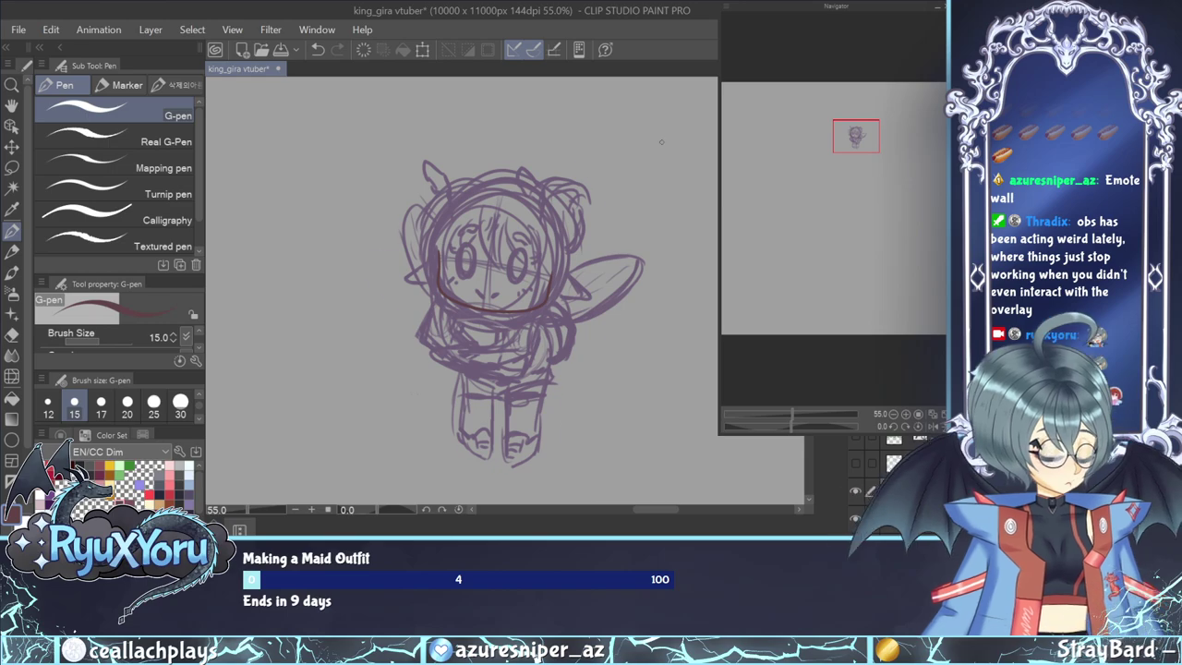
{"action": "key", "text": "h"}
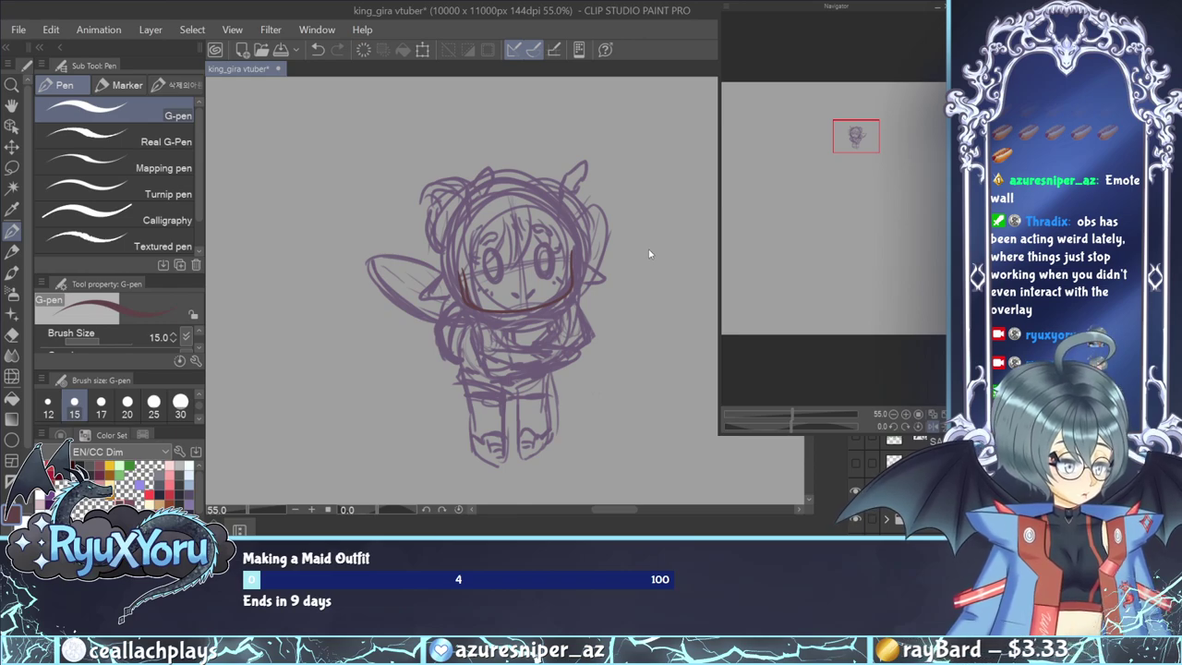
{"action": "key", "text": "ctrl+z"}
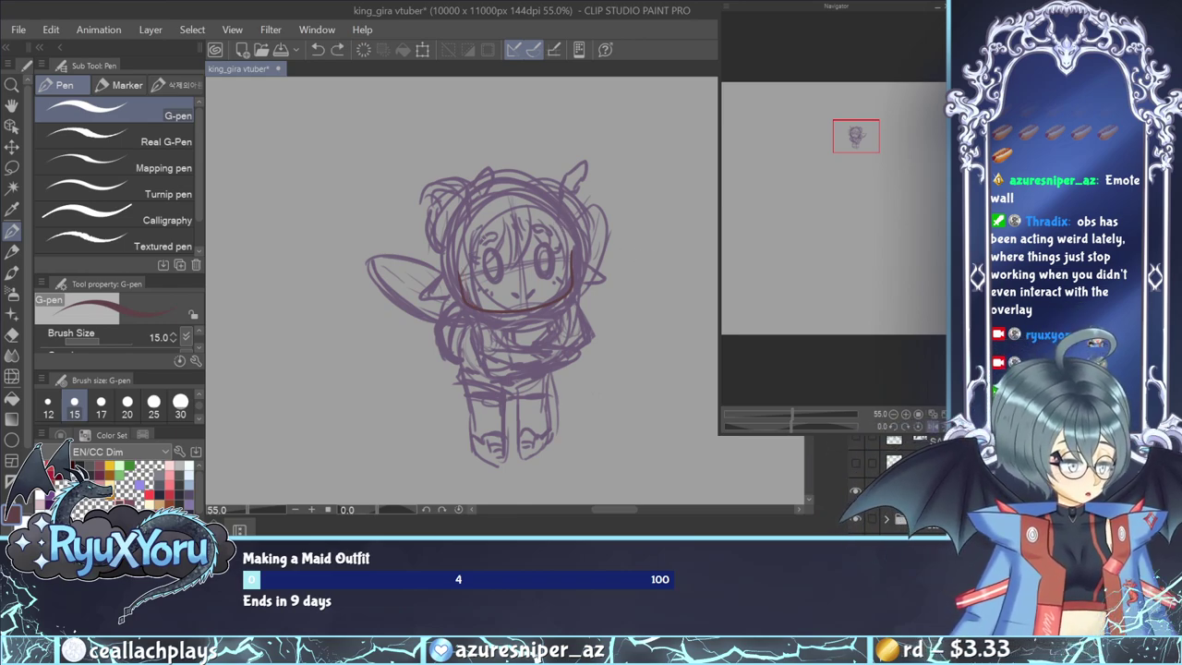
{"action": "key", "text": "ctrl+z"}
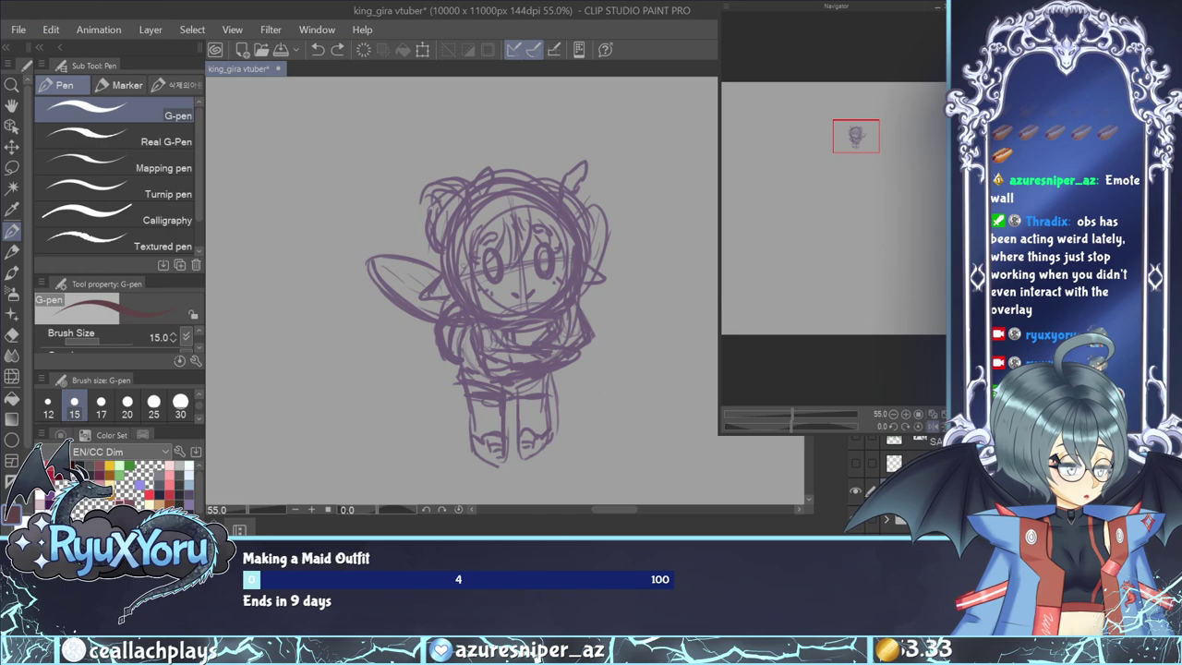
{"action": "mouse_move", "coordinate": [460, 277]}
{"action": "left_mouse_down"}
{"action": "mouse_move", "coordinate": [500, 318]}
{"action": "mouse_move", "coordinate": [534, 313]}
{"action": "mouse_move", "coordinate": [573, 284]}
{"action": "left_mouse_up"}
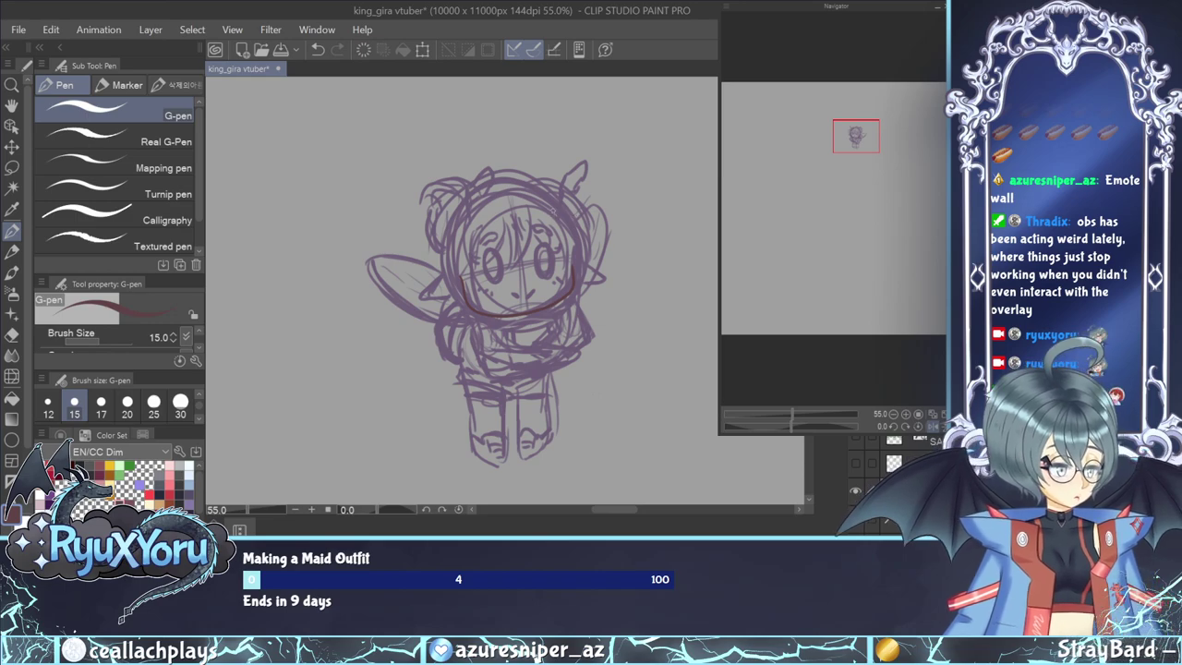
{"action": "key", "text": "h"}
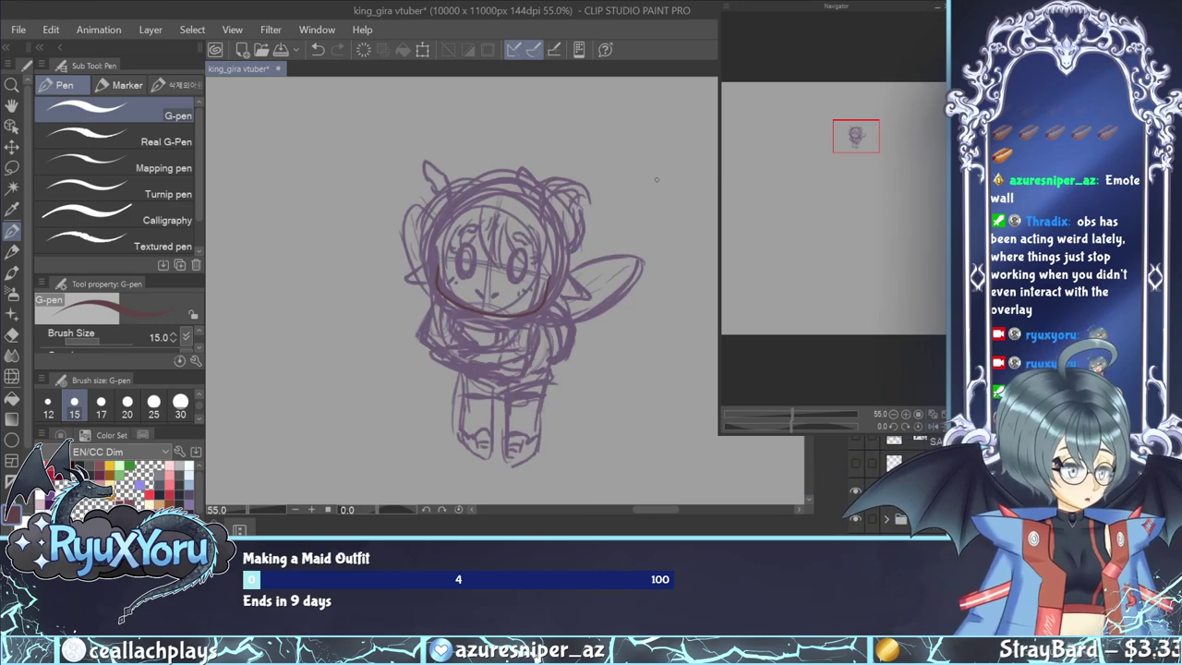
{"action": "mouse_move", "coordinate": [441, 261]}
{"action": "left_mouse_down"}
{"action": "mouse_move", "coordinate": [459, 216]}
{"action": "mouse_move", "coordinate": [496, 202]}
{"action": "mouse_move", "coordinate": [533, 210]}
{"action": "mouse_move", "coordinate": [550, 238]}
{"action": "mouse_move", "coordinate": [548, 277]}
{"action": "left_mouse_up"}
{"action": "key", "text": "ctrl+z"}
{"action": "key", "text": "ctrl+z"}
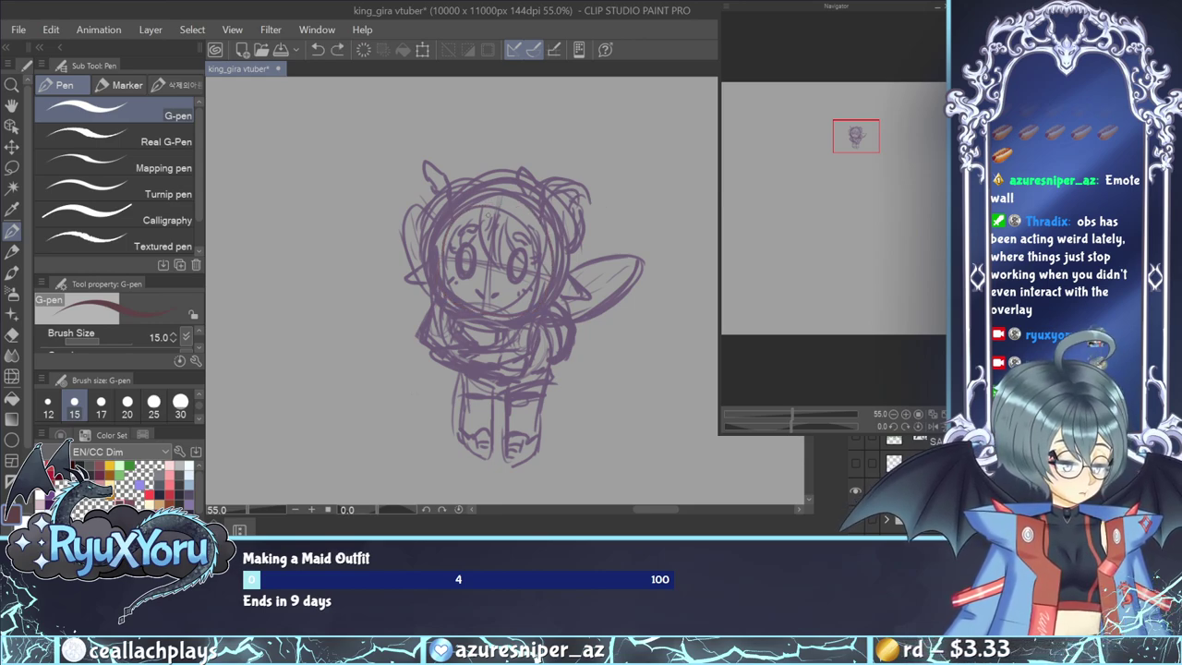
Ink the winged chibi's whole head as one closed rounded outline in dark red and check it on the mirrored canvas.
{"action": "mouse_move", "coordinate": [436, 258]}
{"action": "left_mouse_down"}
{"action": "mouse_move", "coordinate": [443, 221]}
{"action": "mouse_move", "coordinate": [493, 193]}
{"action": "mouse_move", "coordinate": [549, 224]}
{"action": "mouse_move", "coordinate": [557, 265]}
{"action": "left_mouse_up"}
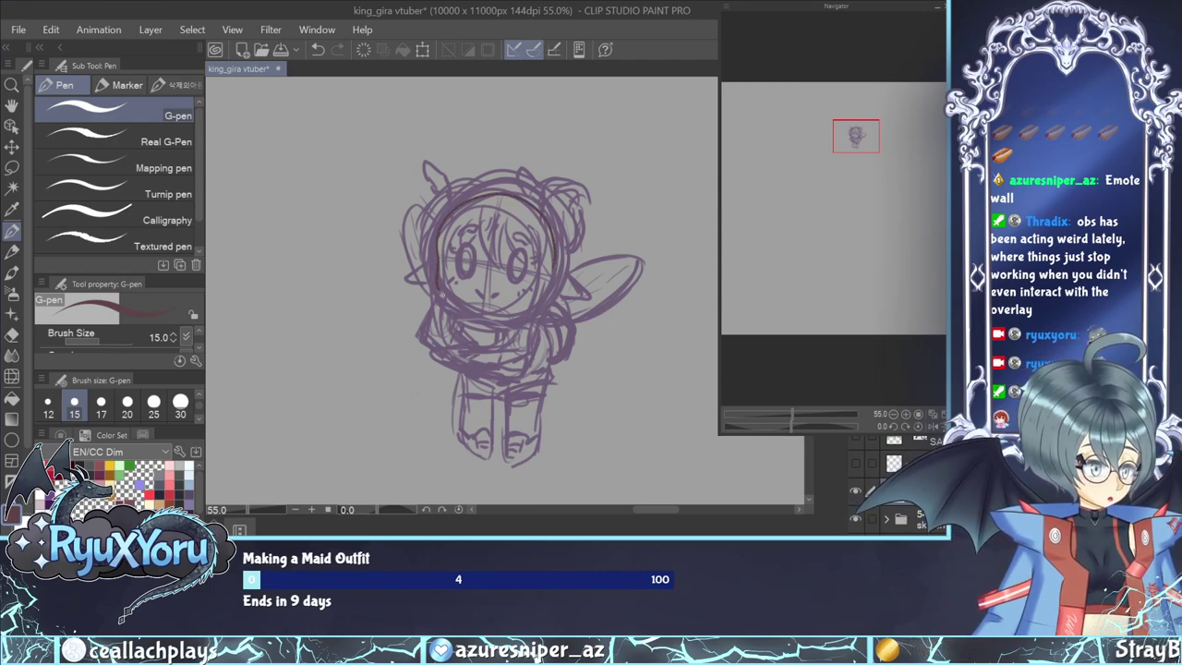
{"action": "mouse_move", "coordinate": [454, 305]}
{"action": "left_mouse_down"}
{"action": "mouse_move", "coordinate": [522, 316]}
{"action": "mouse_move", "coordinate": [551, 288]}
{"action": "left_mouse_up"}
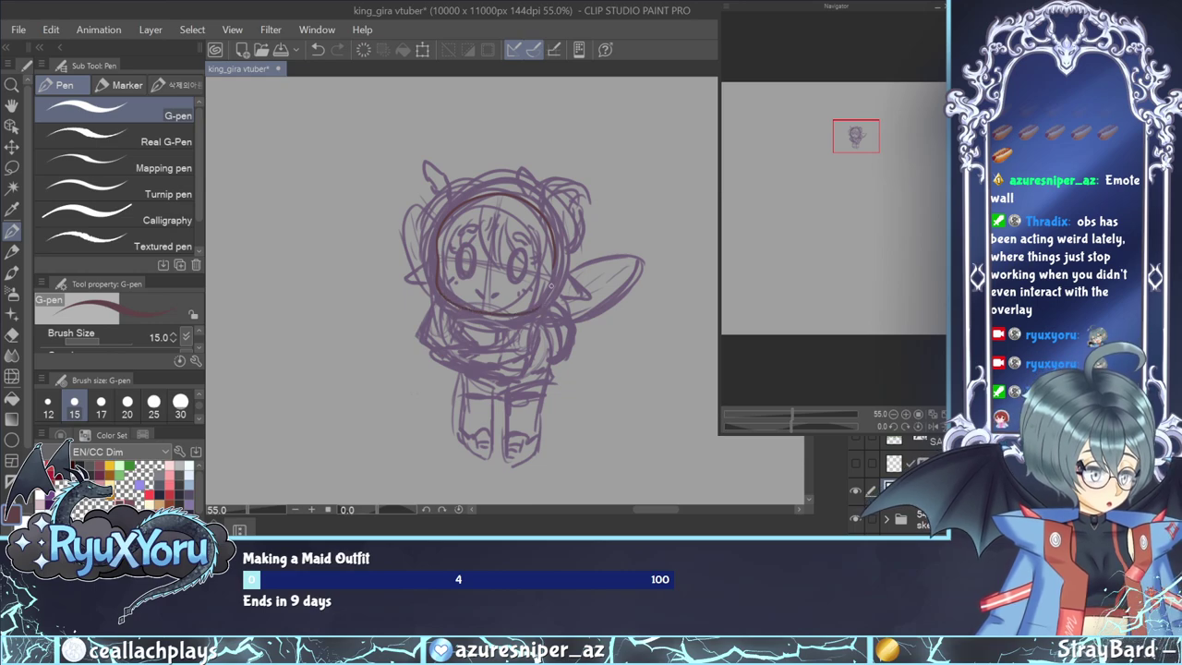
{"action": "key", "text": "h"}
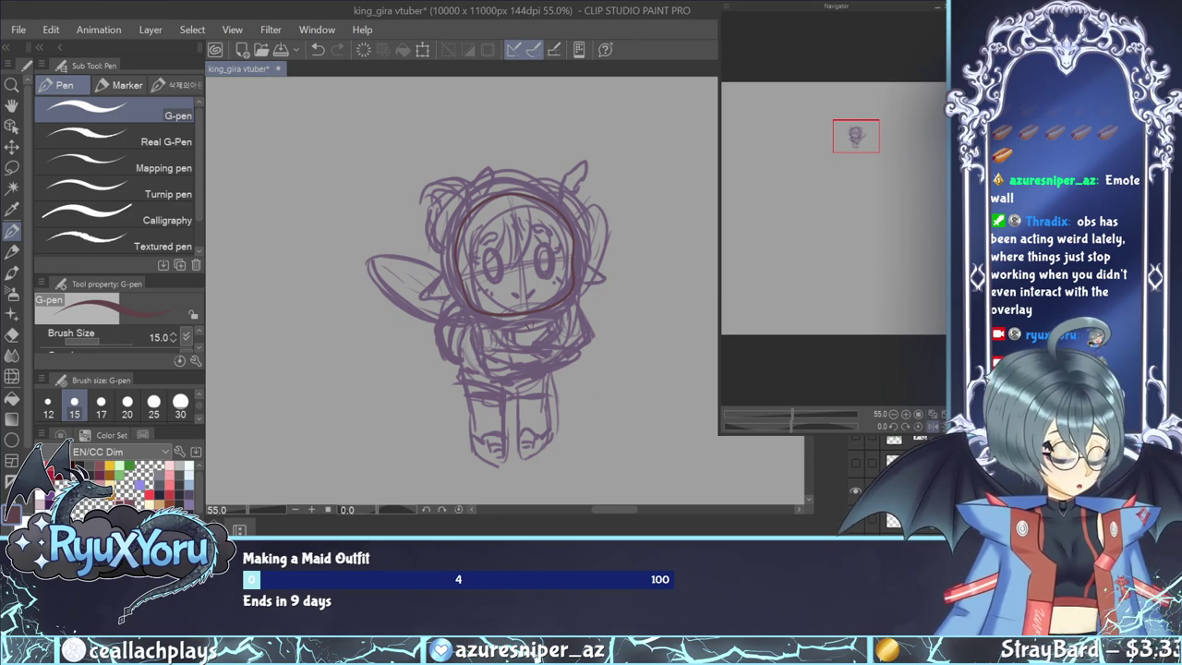
{"action": "key", "text": "ctrl+z"}
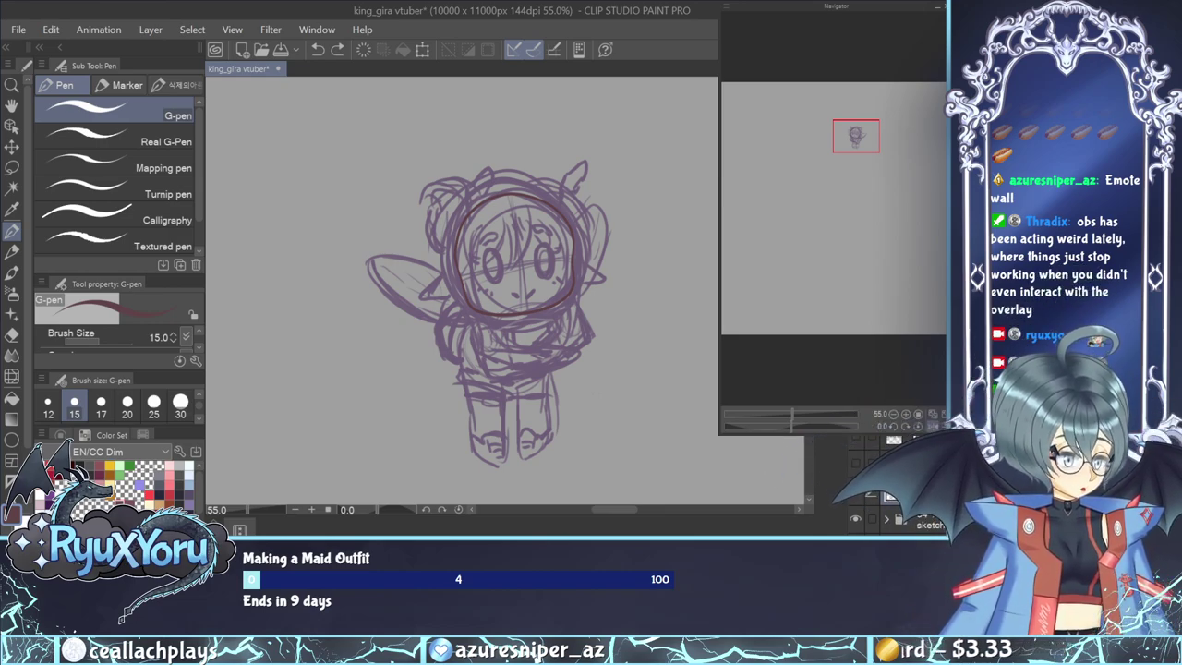
Add a layer named head, trace inside the head outline in pale cream with the G-pen and fill the face area.
{"action": "key", "text": "ctrl+shift+n"}
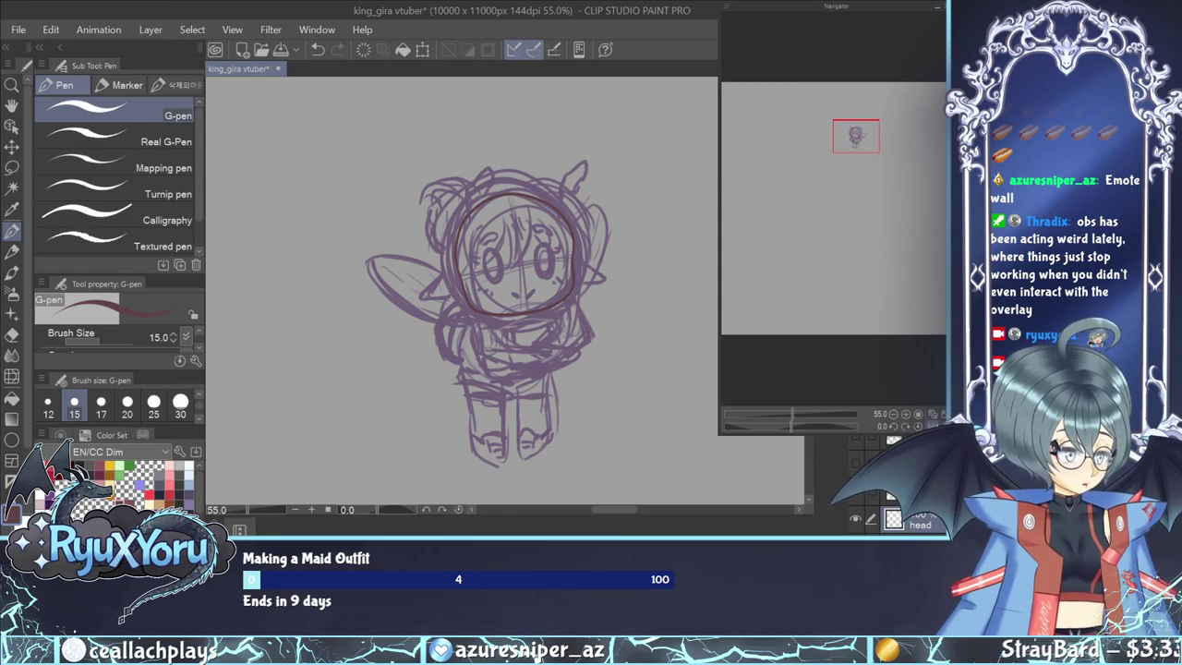
{"action": "scroll", "coordinate": [526, 222], "scroll_direction": "up", "scroll_amount": 4}
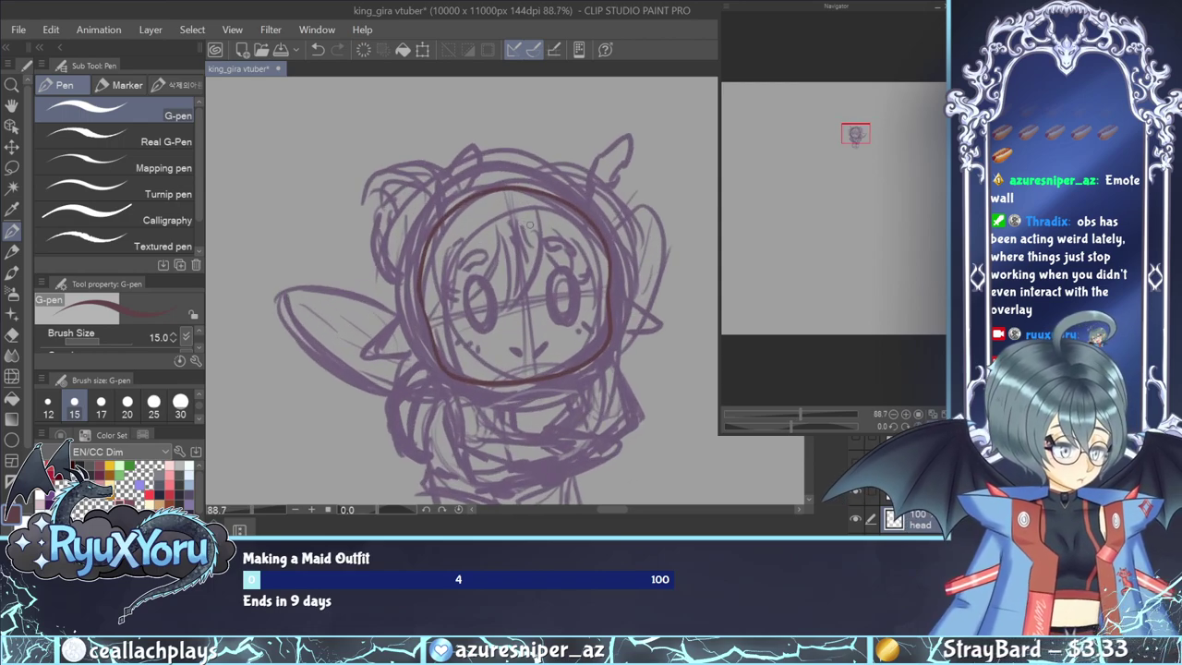
{"action": "key", "text": "h"}
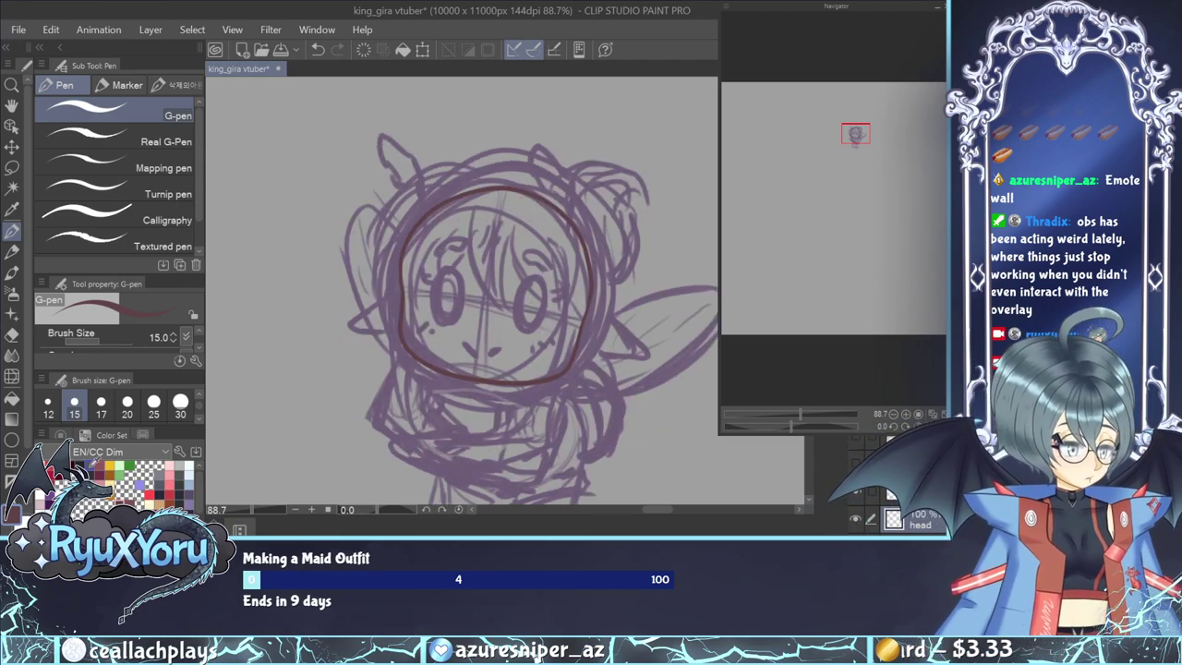
{"action": "key", "text": "x"}
{"action": "left_click", "coordinate": [60, 435]}
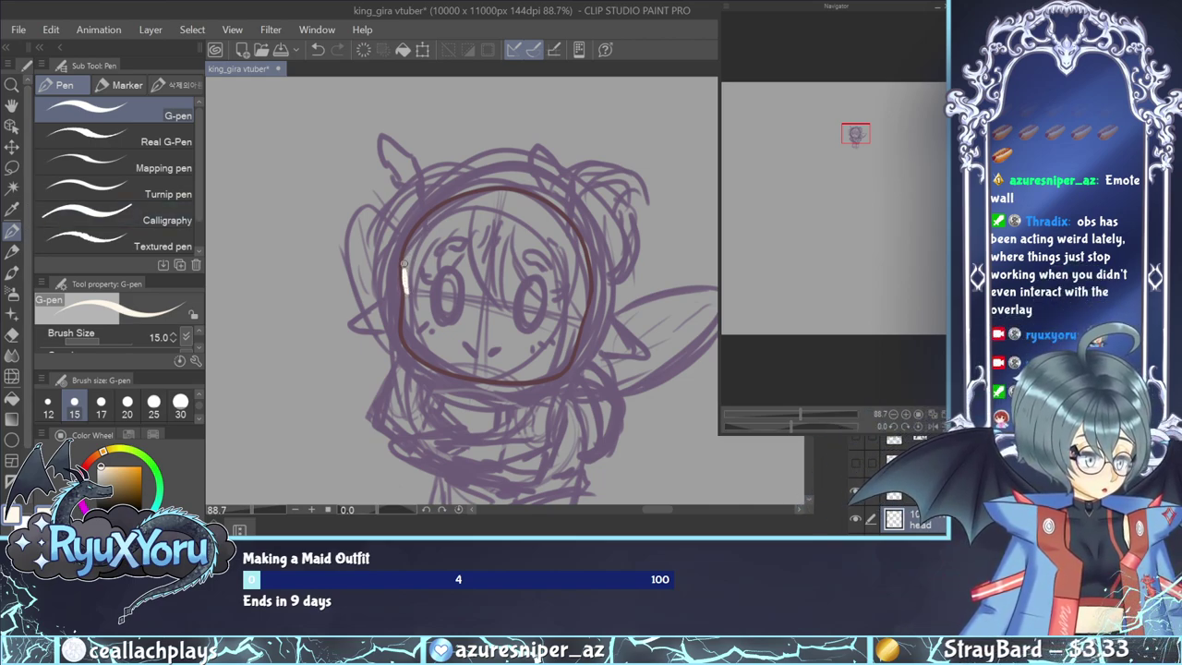
{"action": "mouse_move", "coordinate": [405, 282]}
{"action": "left_mouse_down"}
{"action": "mouse_move", "coordinate": [431, 219]}
{"action": "mouse_move", "coordinate": [408, 246]}
{"action": "mouse_move", "coordinate": [437, 213]}
{"action": "mouse_move", "coordinate": [420, 226]}
{"action": "mouse_move", "coordinate": [452, 200]}
{"action": "mouse_move", "coordinate": [438, 210]}
{"action": "mouse_move", "coordinate": [529, 194]}
{"action": "mouse_move", "coordinate": [581, 255]}
{"action": "mouse_move", "coordinate": [574, 233]}
{"action": "mouse_move", "coordinate": [585, 266]}
{"action": "mouse_move", "coordinate": [565, 369]}
{"action": "left_mouse_up"}
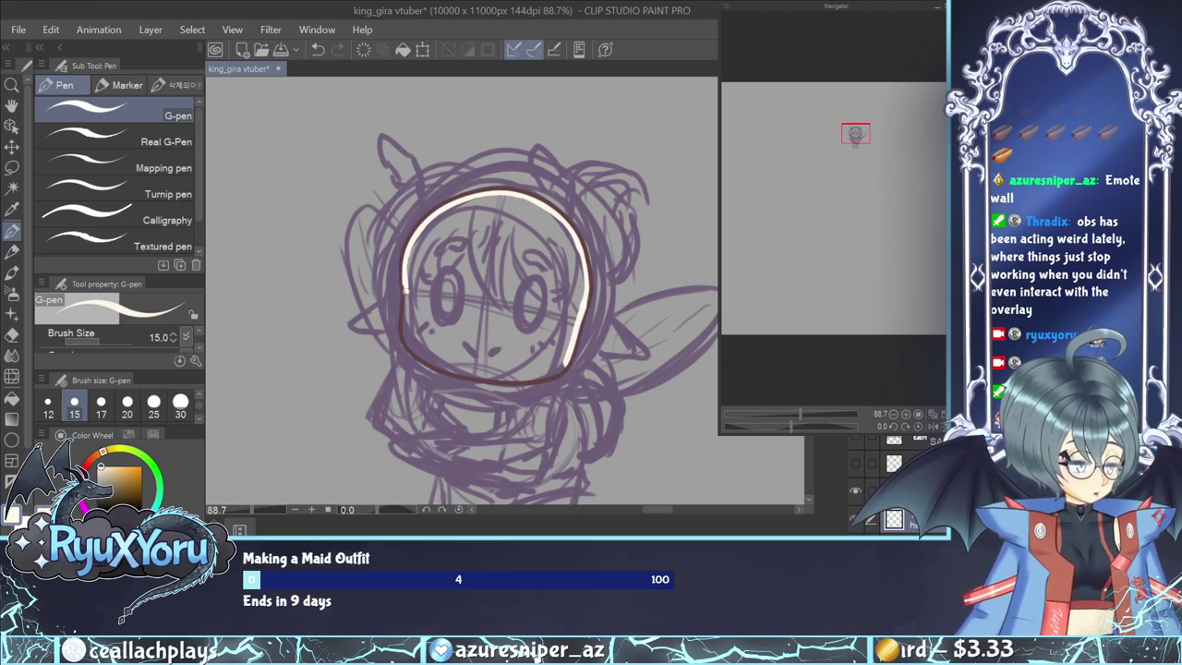
{"action": "mouse_move", "coordinate": [404, 294]}
{"action": "left_mouse_down"}
{"action": "mouse_move", "coordinate": [409, 347]}
{"action": "mouse_move", "coordinate": [442, 368]}
{"action": "mouse_move", "coordinate": [526, 380]}
{"action": "mouse_move", "coordinate": [570, 355]}
{"action": "left_mouse_up"}
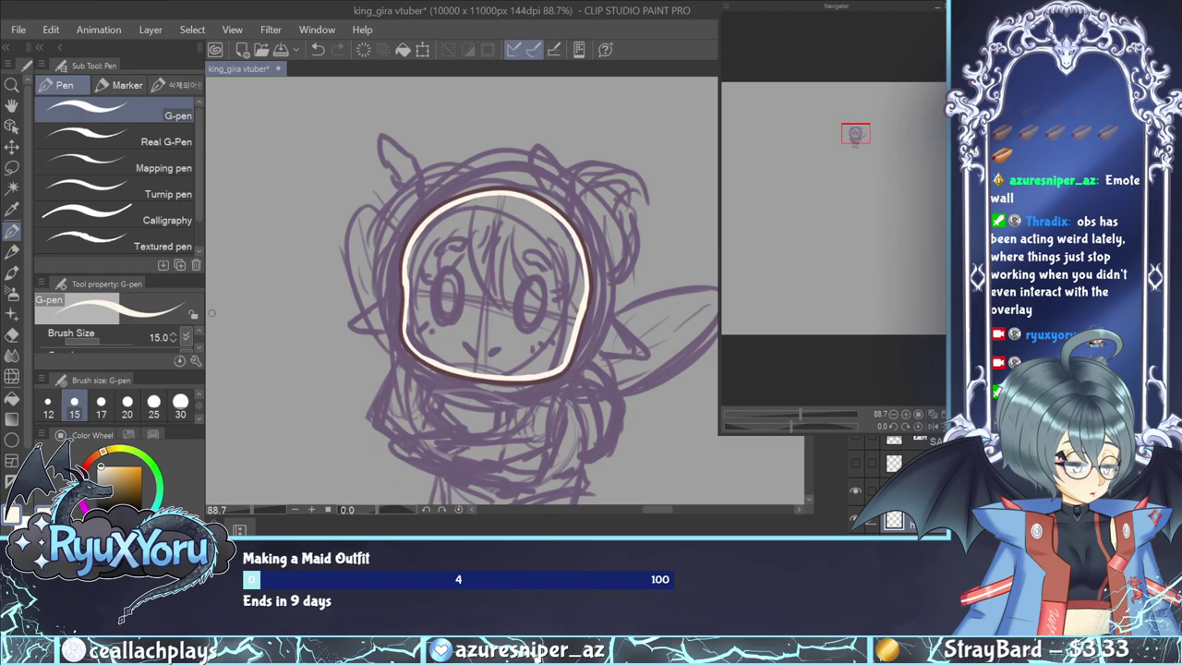
{"action": "left_click", "coordinate": [12, 398]}
{"action": "left_click", "coordinate": [520, 309]}
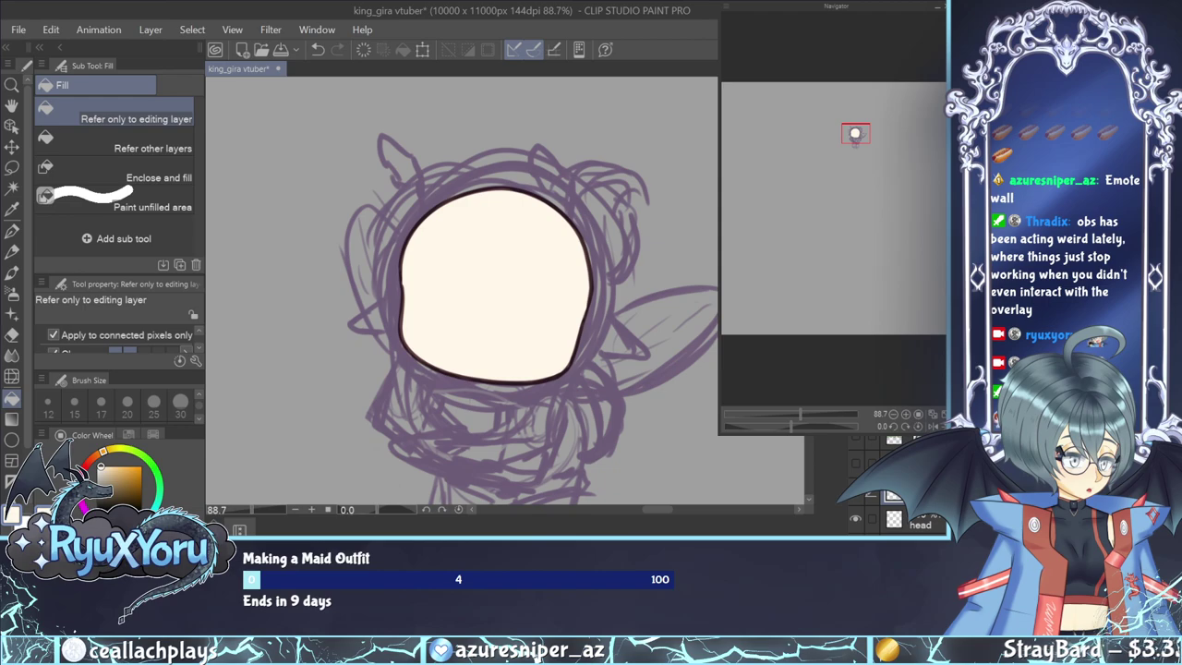
Try darkening the head outline with a duplicate of its vector layer and compare it up close before removing the copy.
{"action": "key", "text": "ctrl+z"}
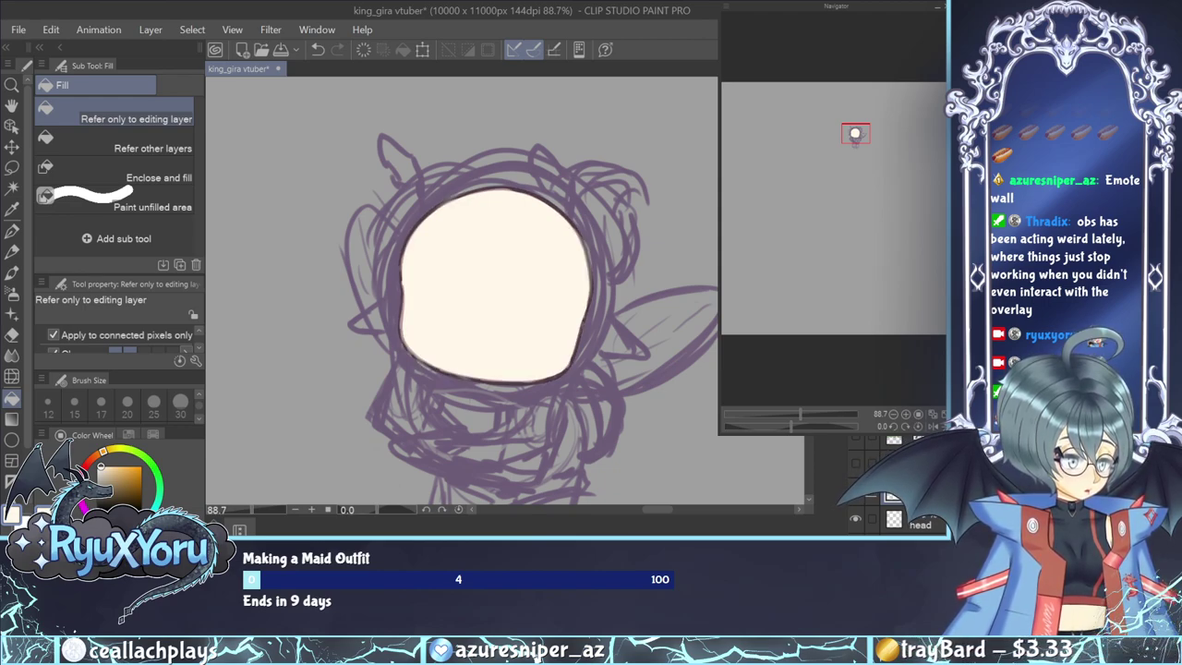
{"action": "key", "text": "ctrl+y"}
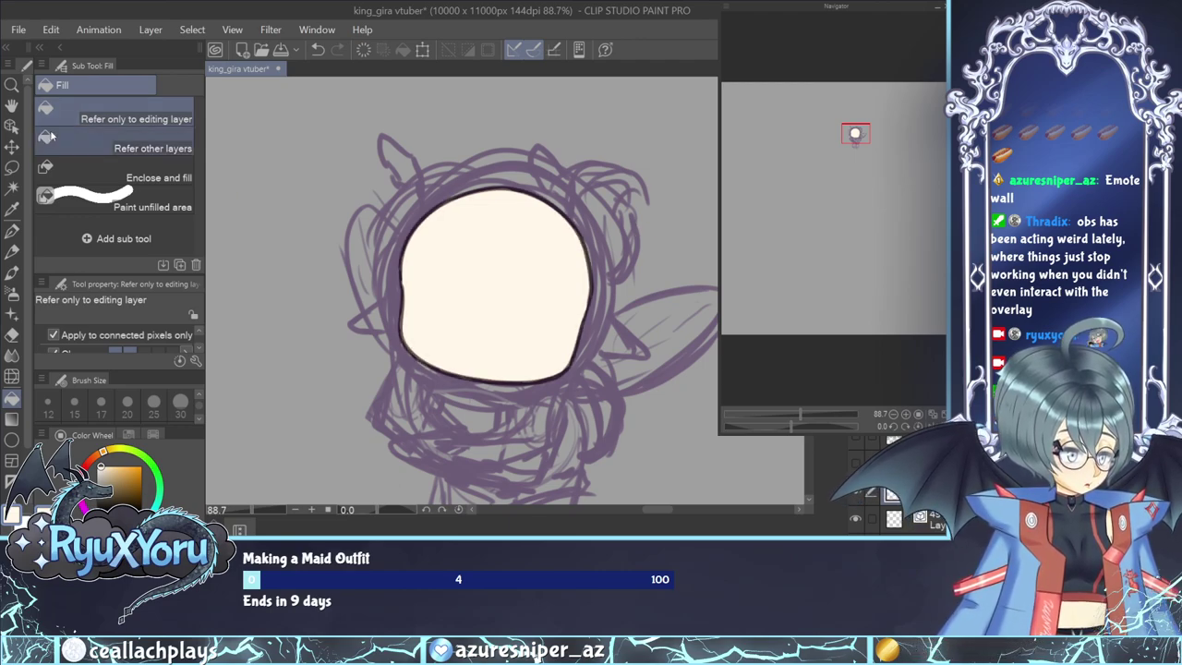
{"action": "left_click", "coordinate": [11, 127]}
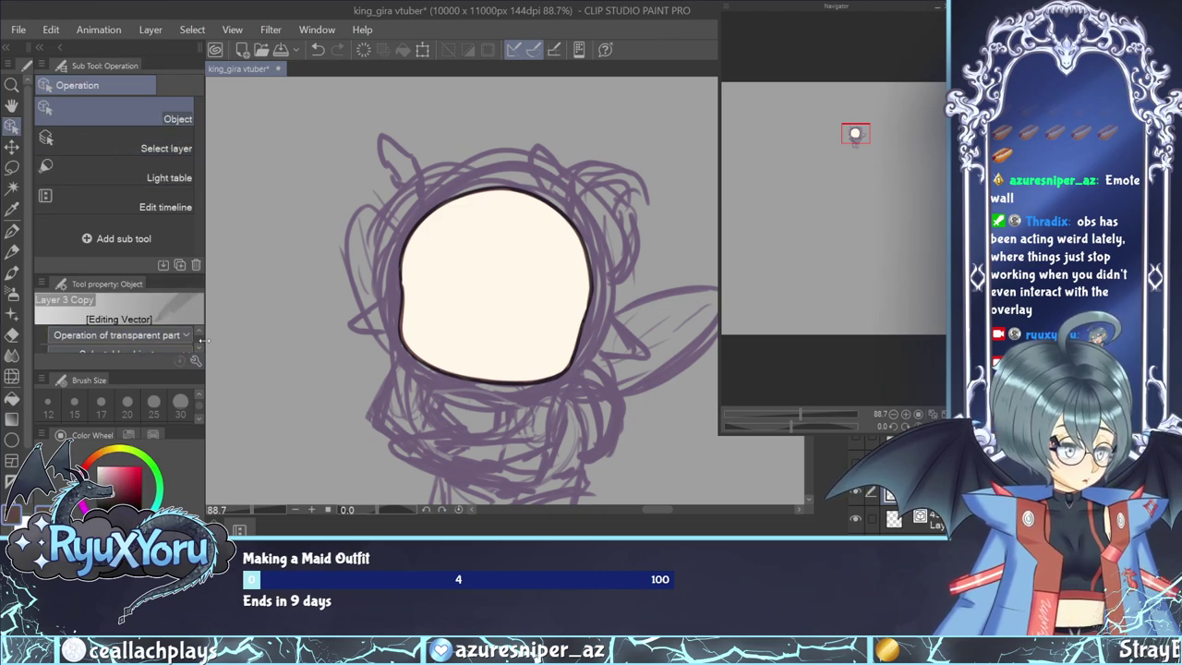
{"action": "left_click", "coordinate": [134, 435]}
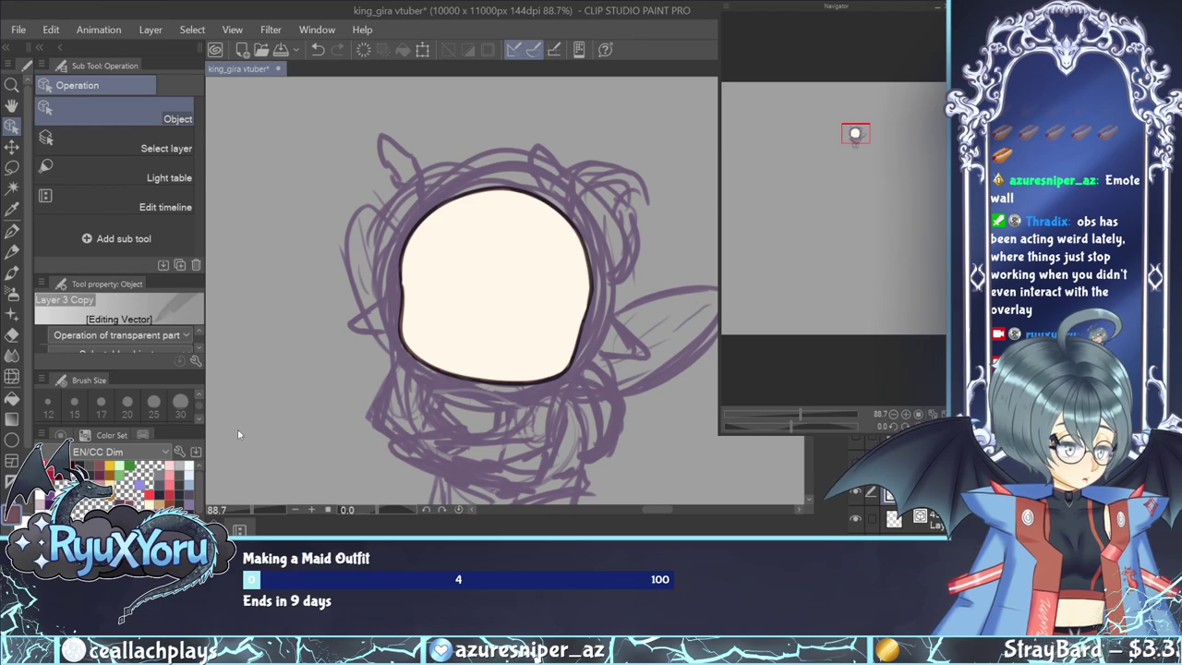
{"action": "scroll", "coordinate": [399, 336], "scroll_direction": "up", "scroll_amount": 2}
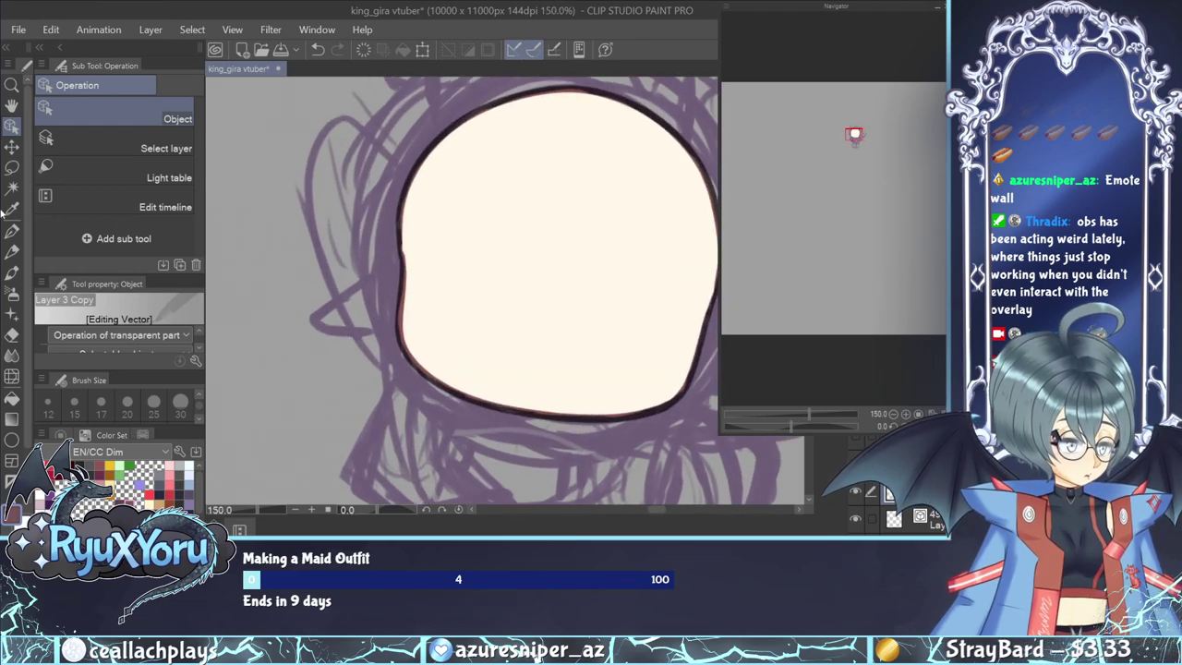
{"action": "left_click", "coordinate": [12, 208]}
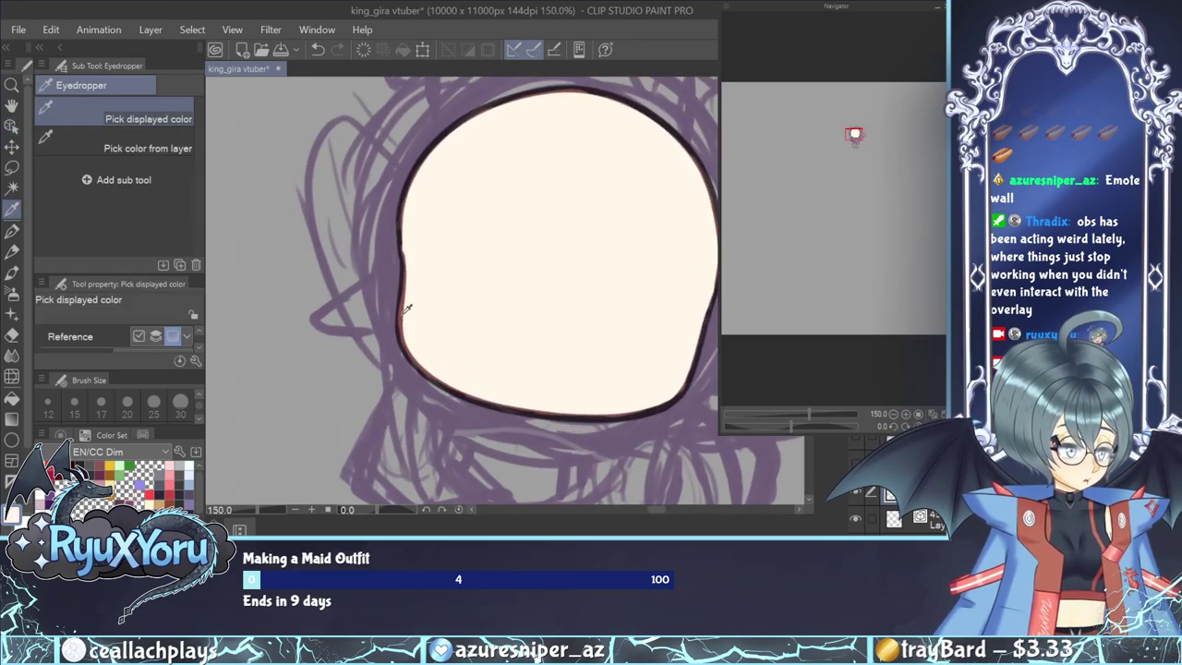
{"action": "scroll", "coordinate": [442, 323], "scroll_direction": "down", "scroll_amount": 3}
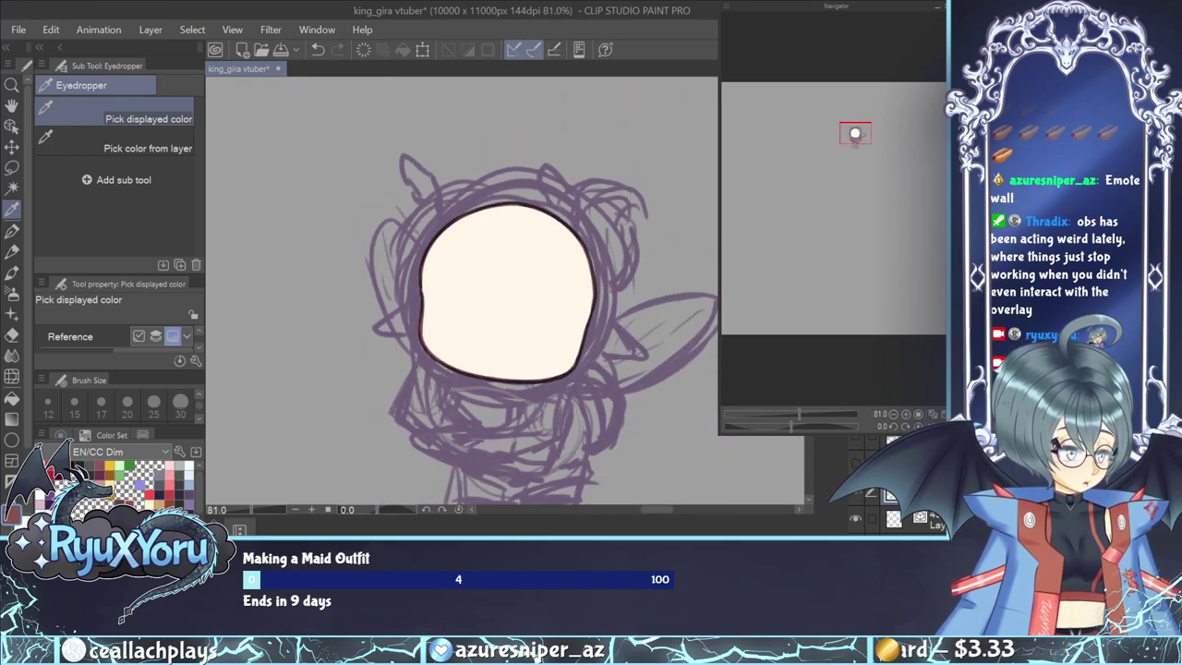
{"action": "key", "text": "ctrl+e"}
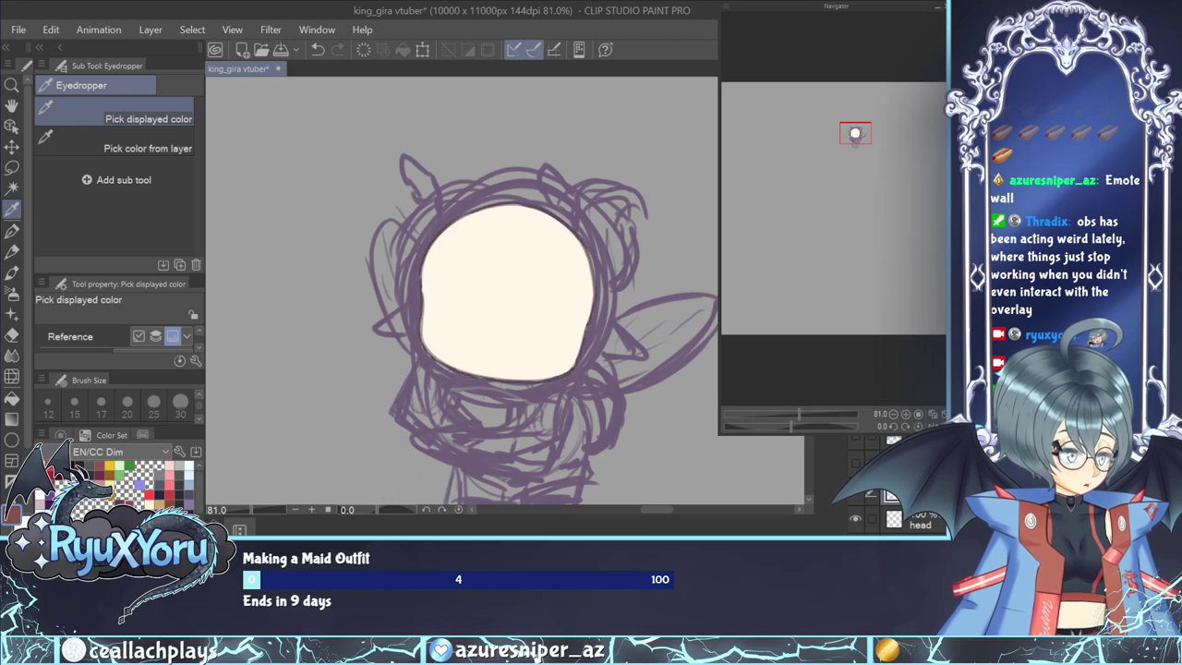
Recolor the head outline on the vector layer to a reddish brown.
{"action": "key", "text": "alt+Delete"}
{"action": "key", "text": "o"}
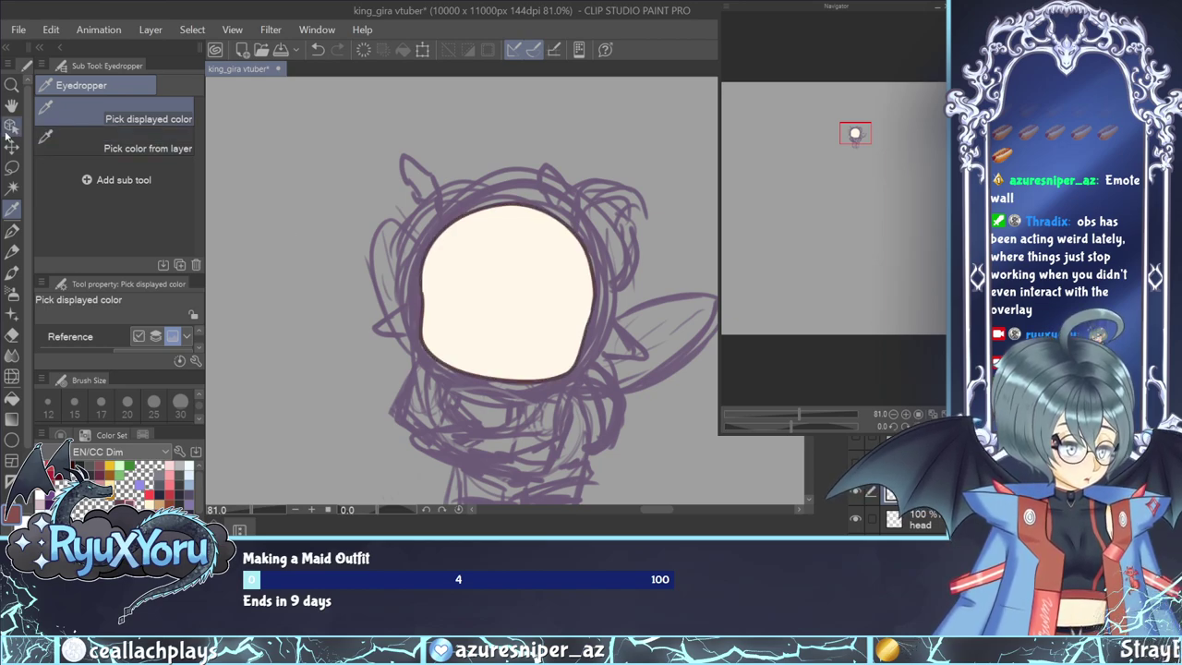
{"action": "left_click", "coordinate": [146, 437]}
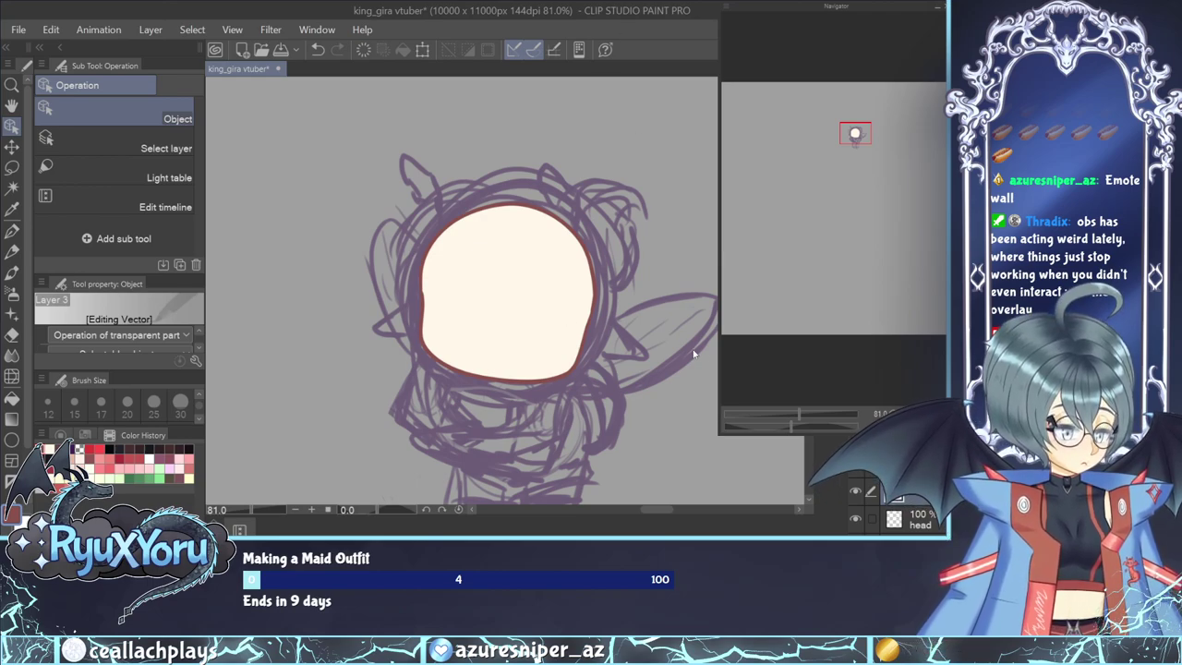
{"action": "scroll", "coordinate": [656, 342], "scroll_direction": "down", "scroll_amount": 2}
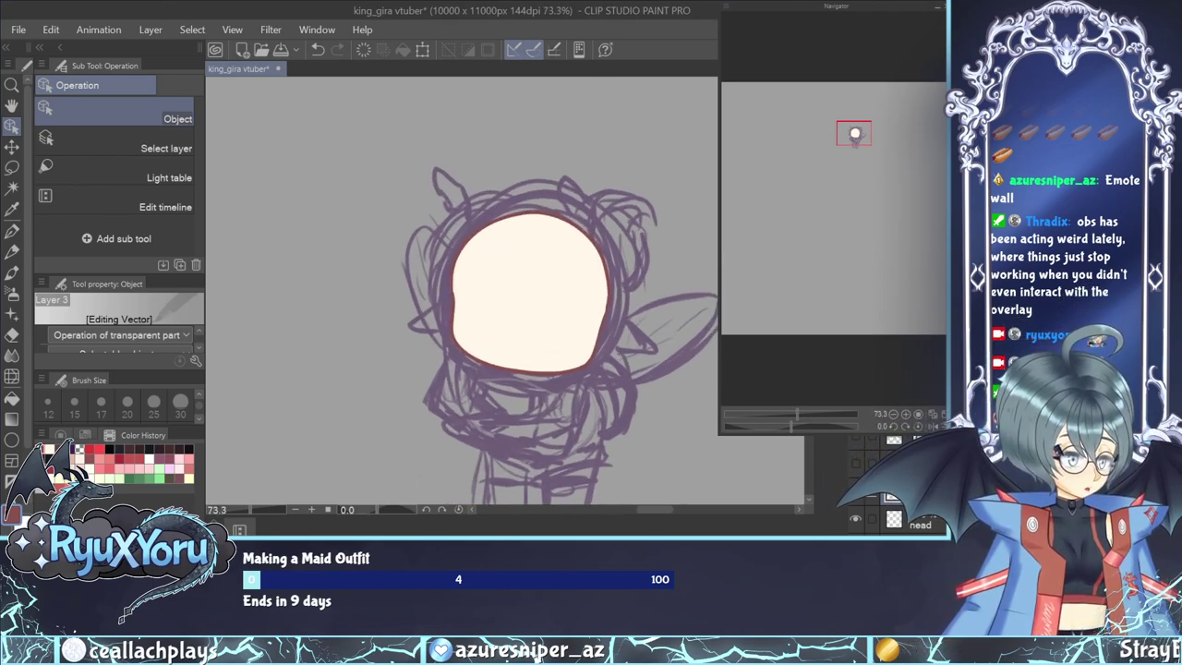
Move the sketch folder above the head's line and color layers, and make the head layer active.
{"action": "left_click", "coordinate": [919, 523]}
{"action": "left_click", "coordinate": [919, 523]}
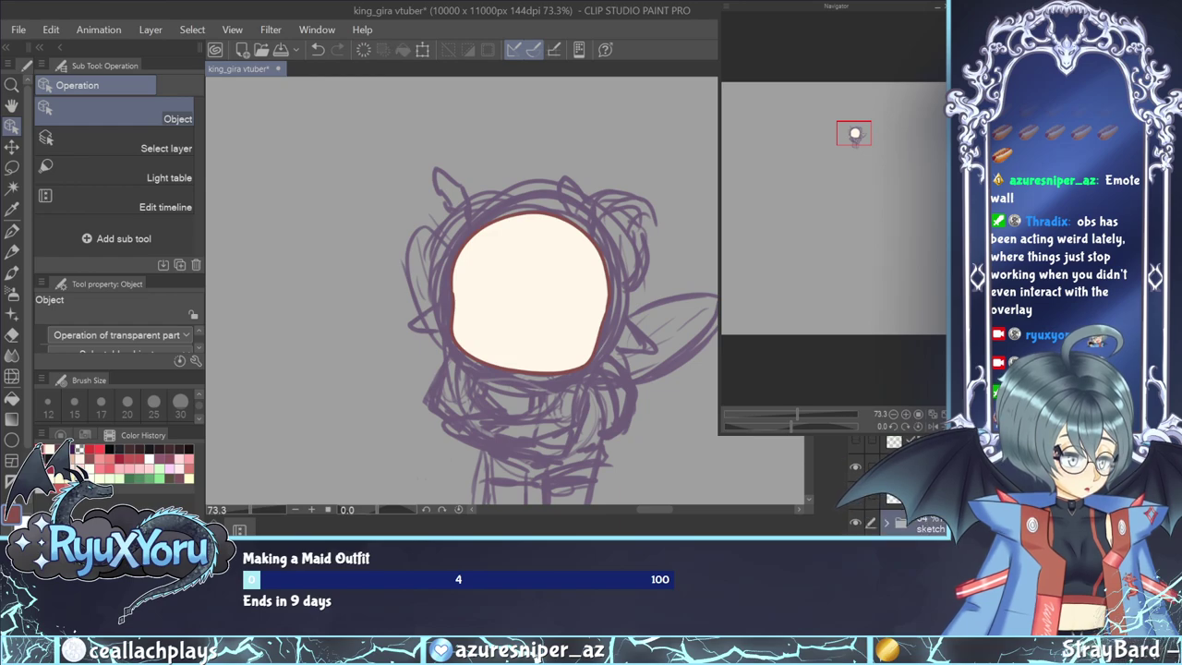
{"action": "left_click_drag", "start_coordinate": [919, 523], "coordinate": [919, 456]}
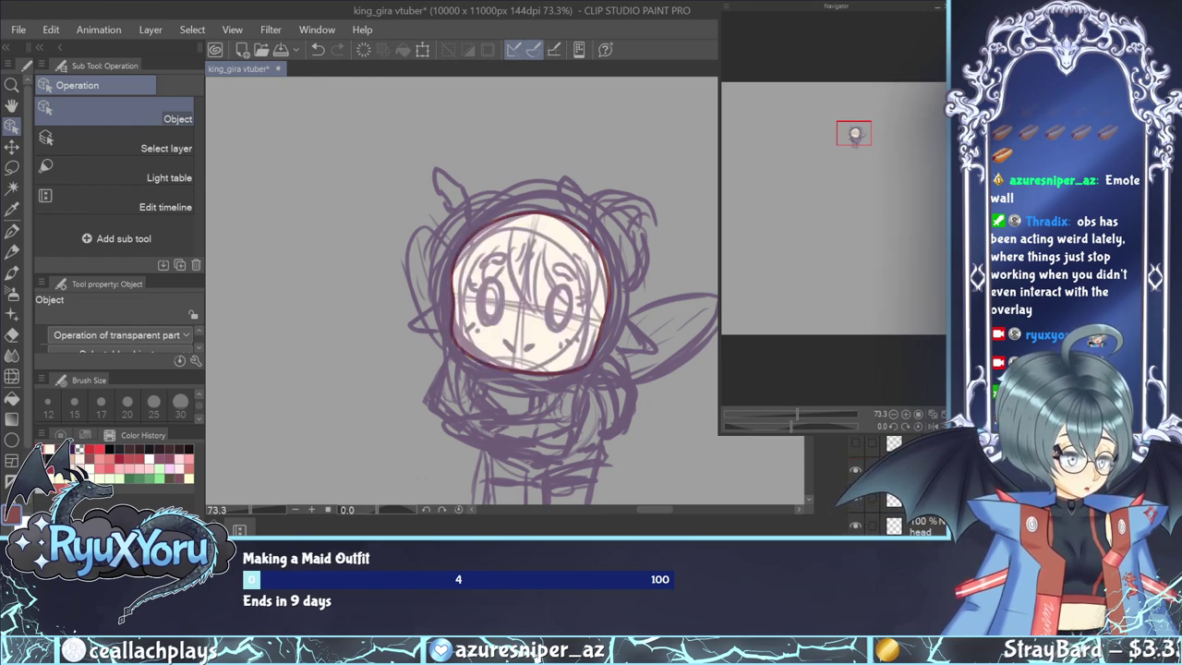
{"action": "left_click", "coordinate": [919, 502]}
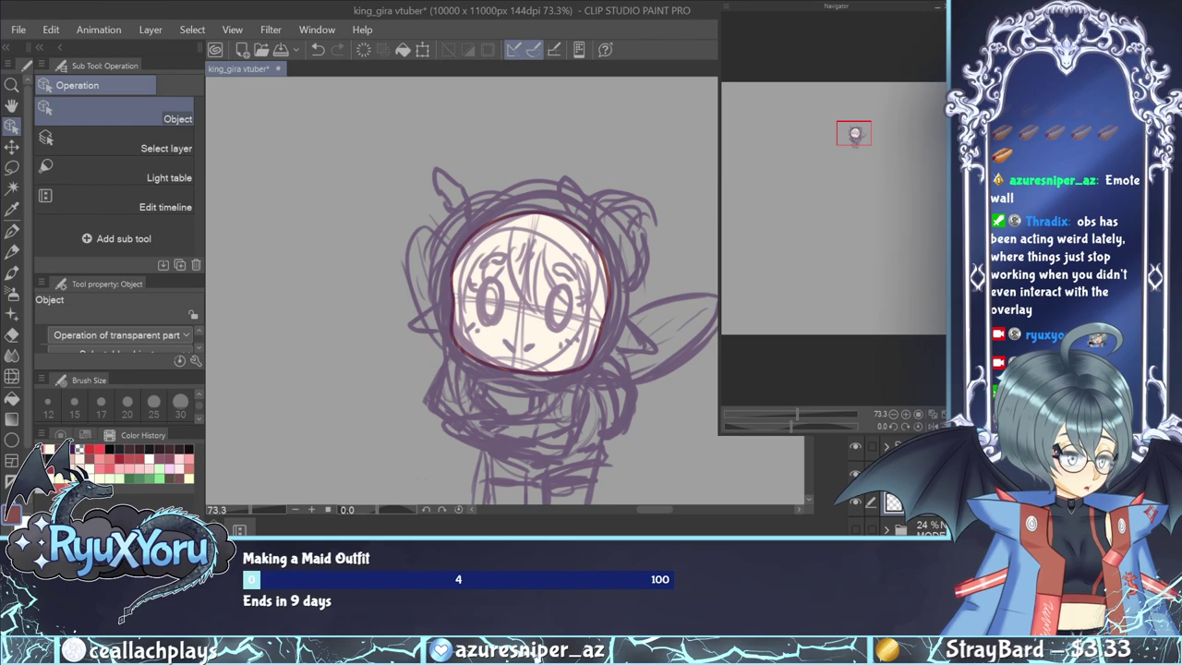
{"action": "scroll", "coordinate": [616, 272], "scroll_direction": "up", "scroll_amount": 2}
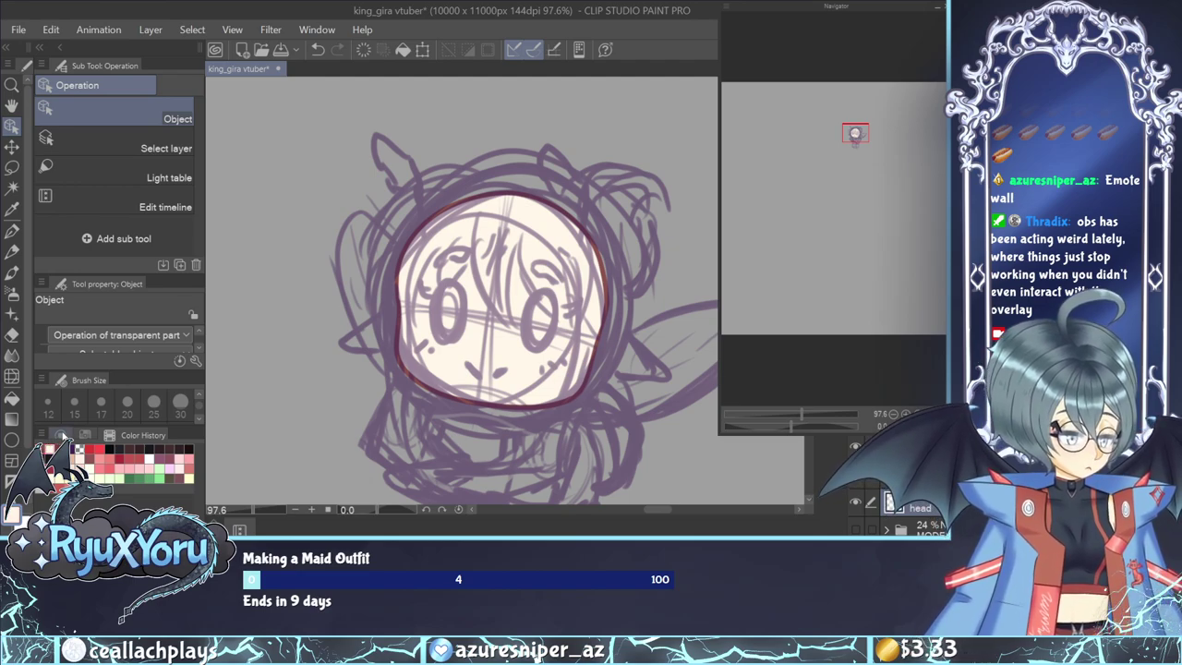
Shade the forehead and upper edge of the face in light tan with the Soft airbrush at size 300.
{"action": "left_click", "coordinate": [63, 435]}
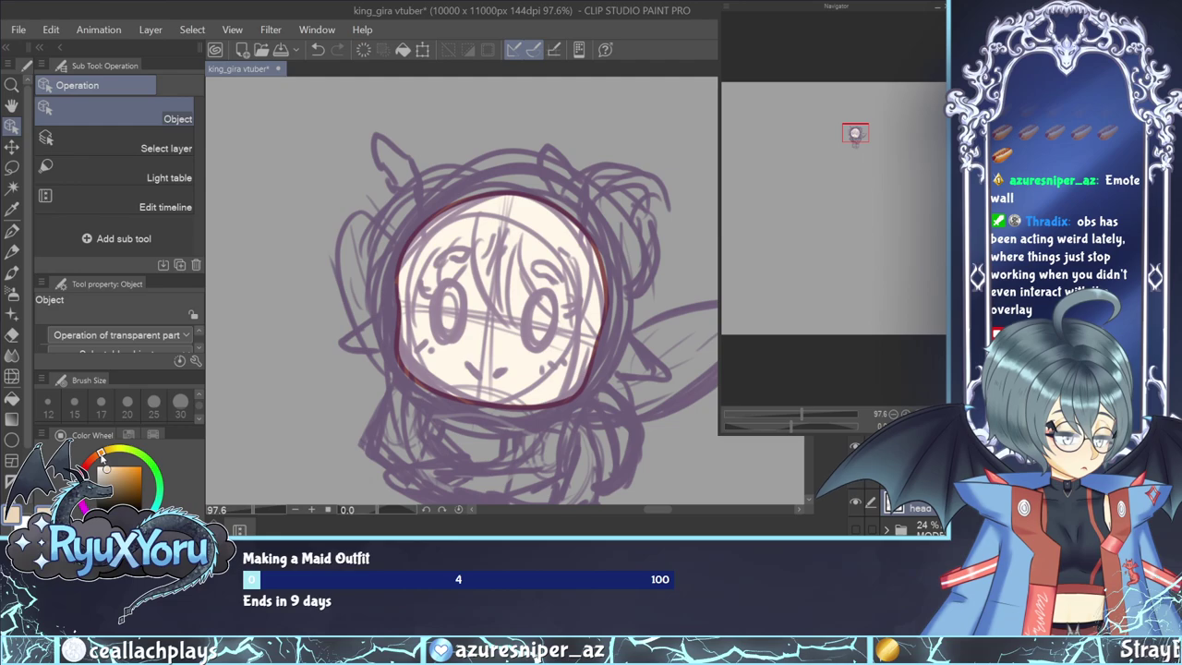
{"action": "key", "text": "b"}
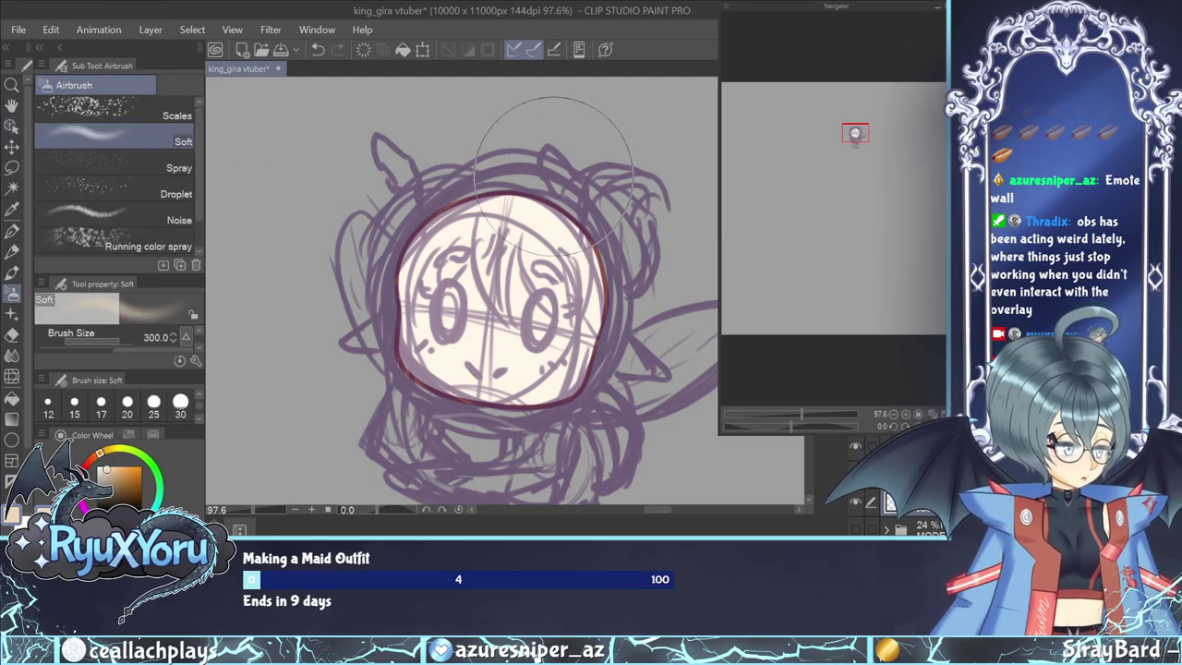
{"action": "mouse_move", "coordinate": [554, 175]}
{"action": "left_mouse_down"}
{"action": "mouse_move", "coordinate": [504, 175]}
{"action": "mouse_move", "coordinate": [588, 179]}
{"action": "mouse_move", "coordinate": [503, 164]}
{"action": "mouse_move", "coordinate": [633, 205]}
{"action": "mouse_move", "coordinate": [570, 178]}
{"action": "mouse_move", "coordinate": [417, 221]}
{"action": "mouse_move", "coordinate": [584, 191]}
{"action": "mouse_move", "coordinate": [673, 309]}
{"action": "left_mouse_up"}
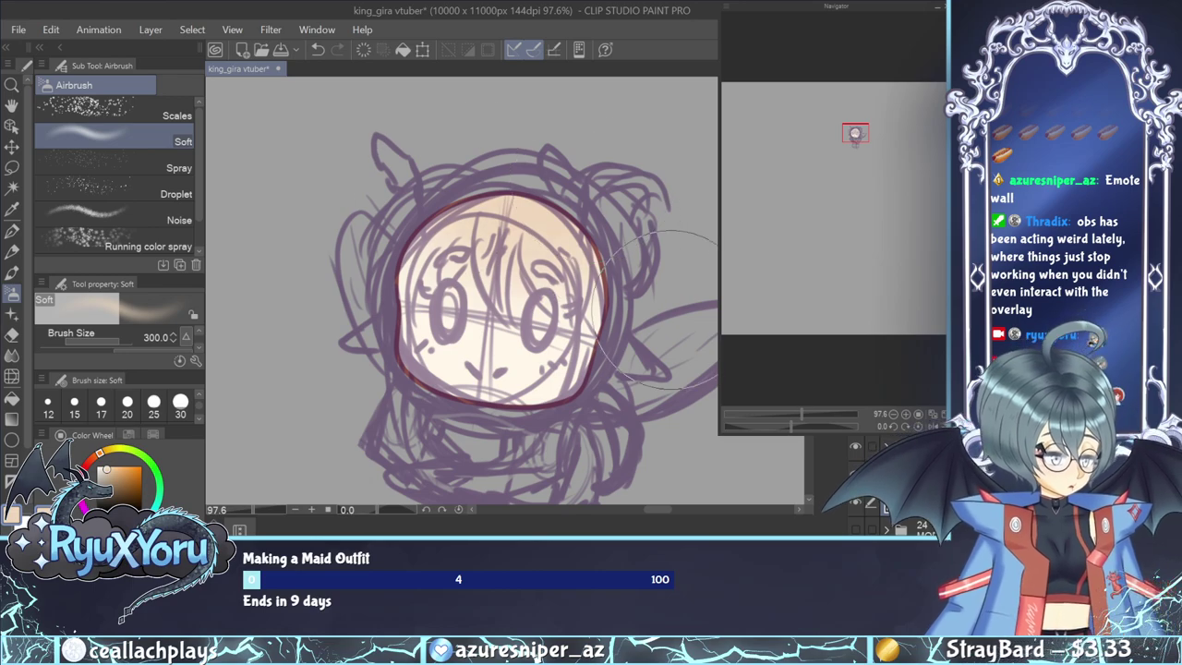
Paint a tan nose spot in the face's center with the やわ肌ブラシ brush at size 30 and soften it with Blur at size 100.
{"action": "left_click", "coordinate": [12, 274]}
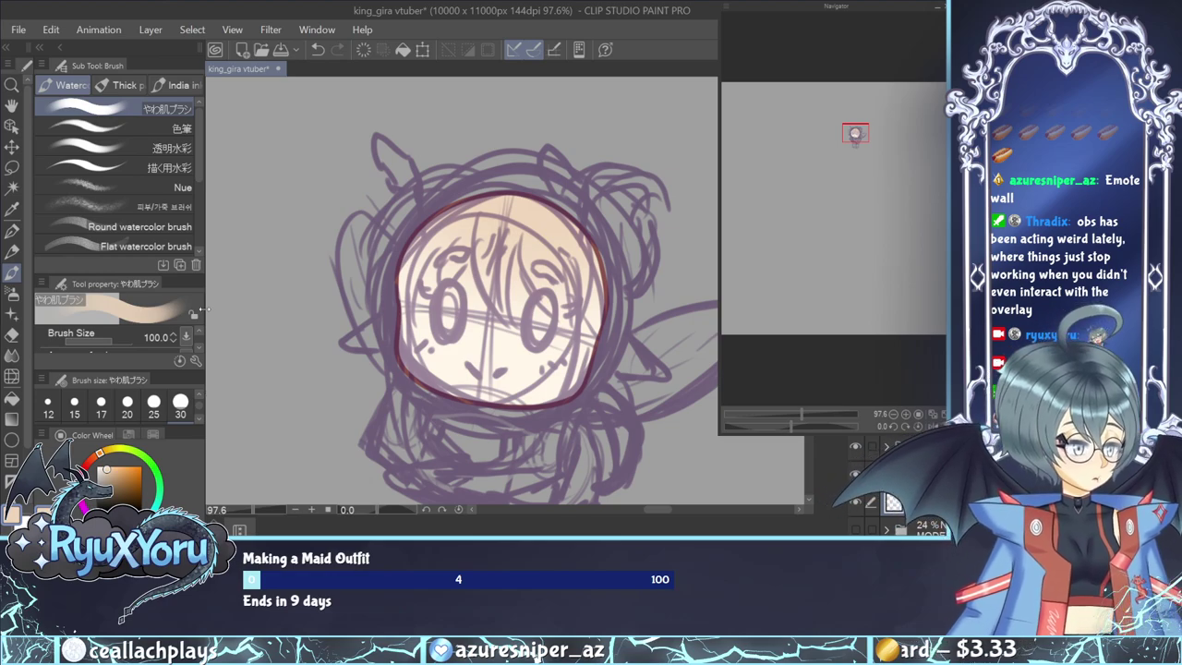
{"action": "left_click", "coordinate": [180, 402]}
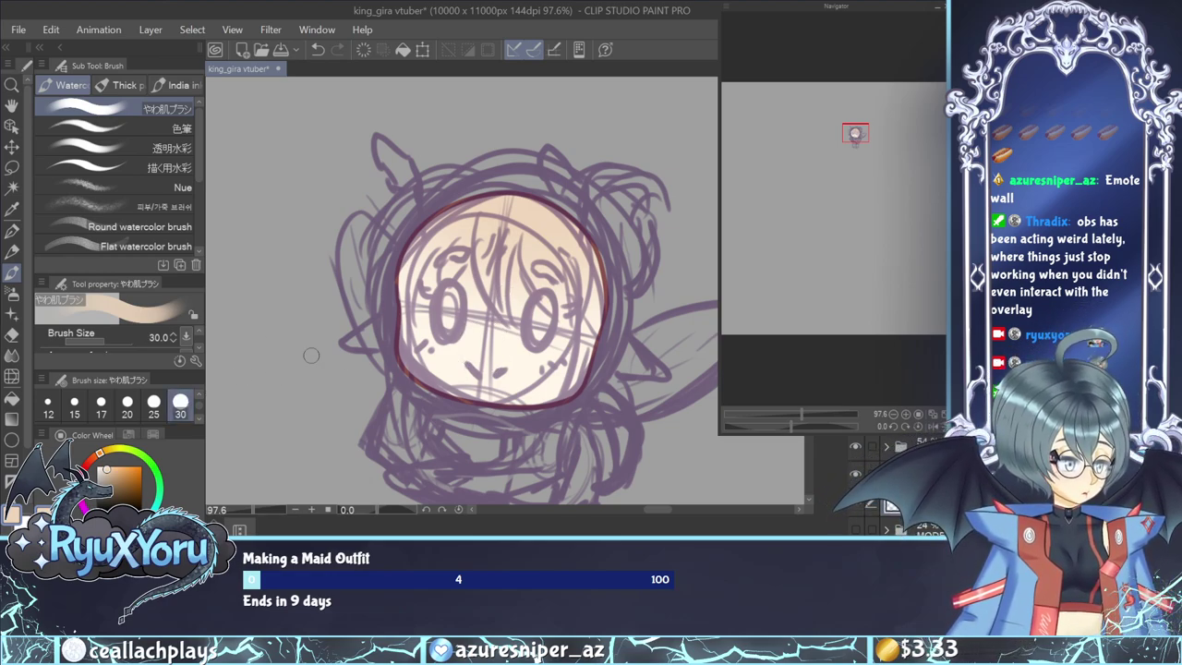
{"action": "left_click", "coordinate": [487, 342]}
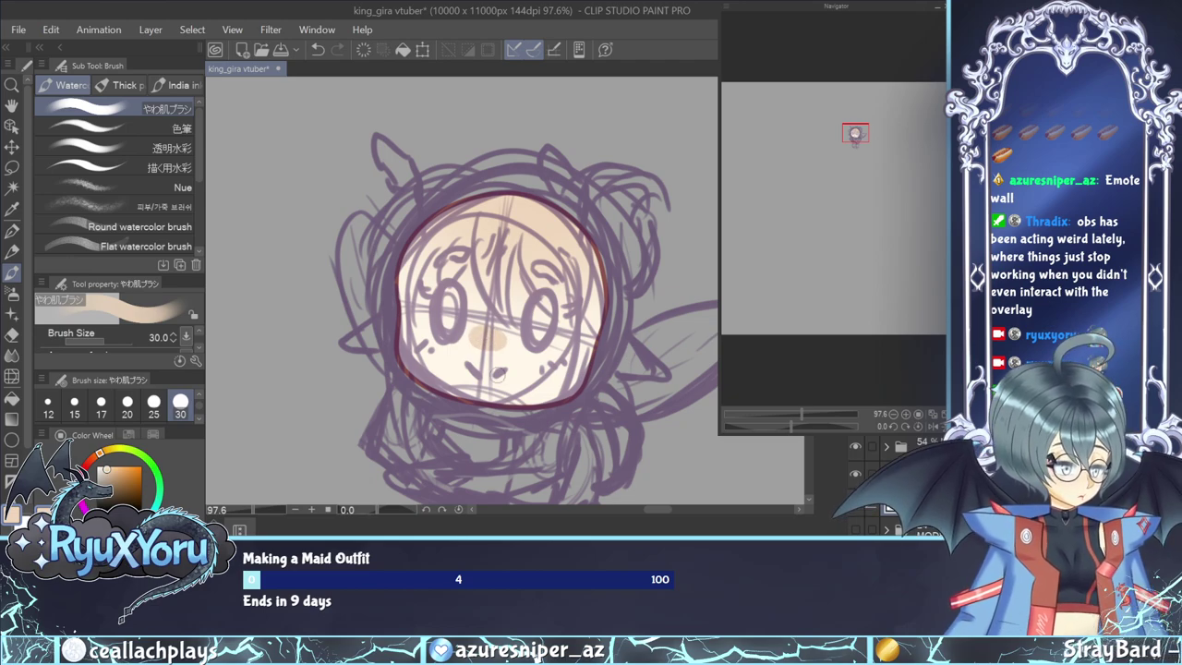
{"action": "left_click", "coordinate": [12, 354]}
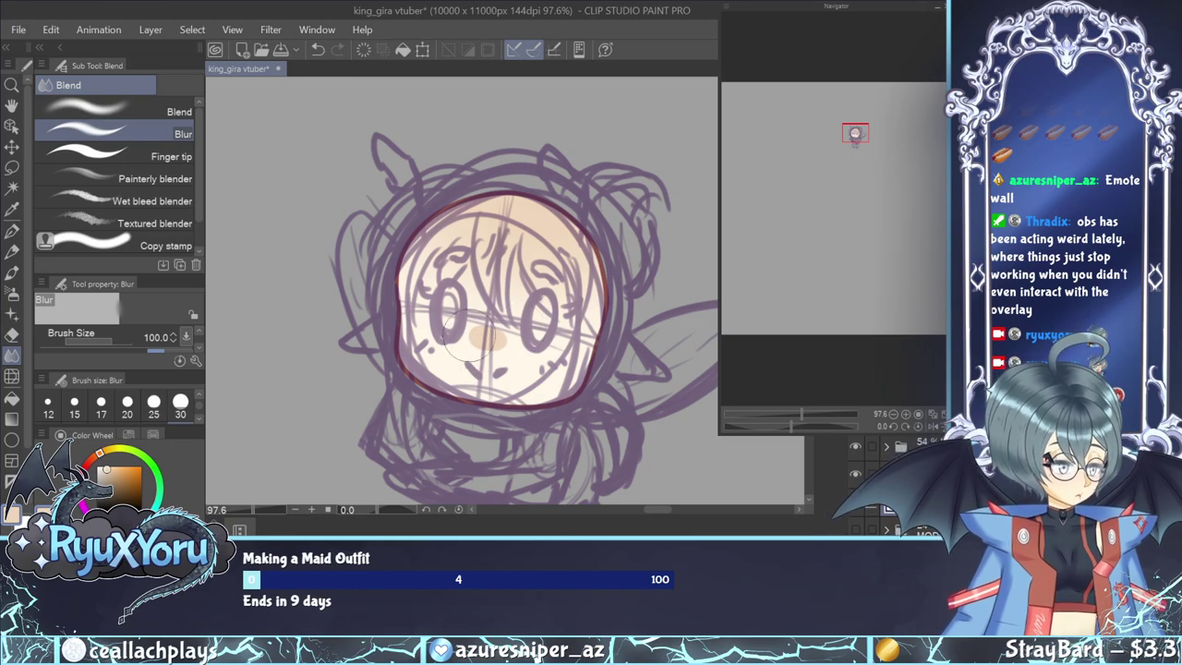
{"action": "mouse_move", "coordinate": [503, 337]}
{"action": "left_mouse_down"}
{"action": "mouse_move", "coordinate": [545, 346]}
{"action": "mouse_move", "coordinate": [466, 342]}
{"action": "mouse_move", "coordinate": [519, 347]}
{"action": "left_mouse_up"}
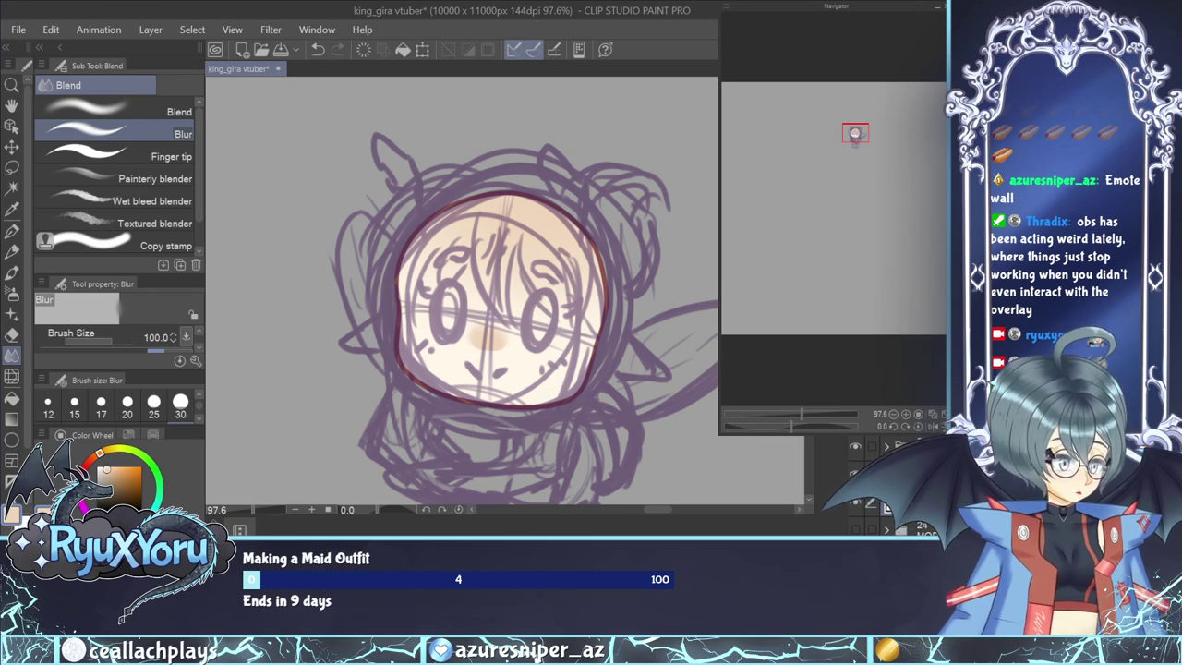
{"action": "scroll", "coordinate": [479, 243], "scroll_direction": "down", "scroll_amount": 1}
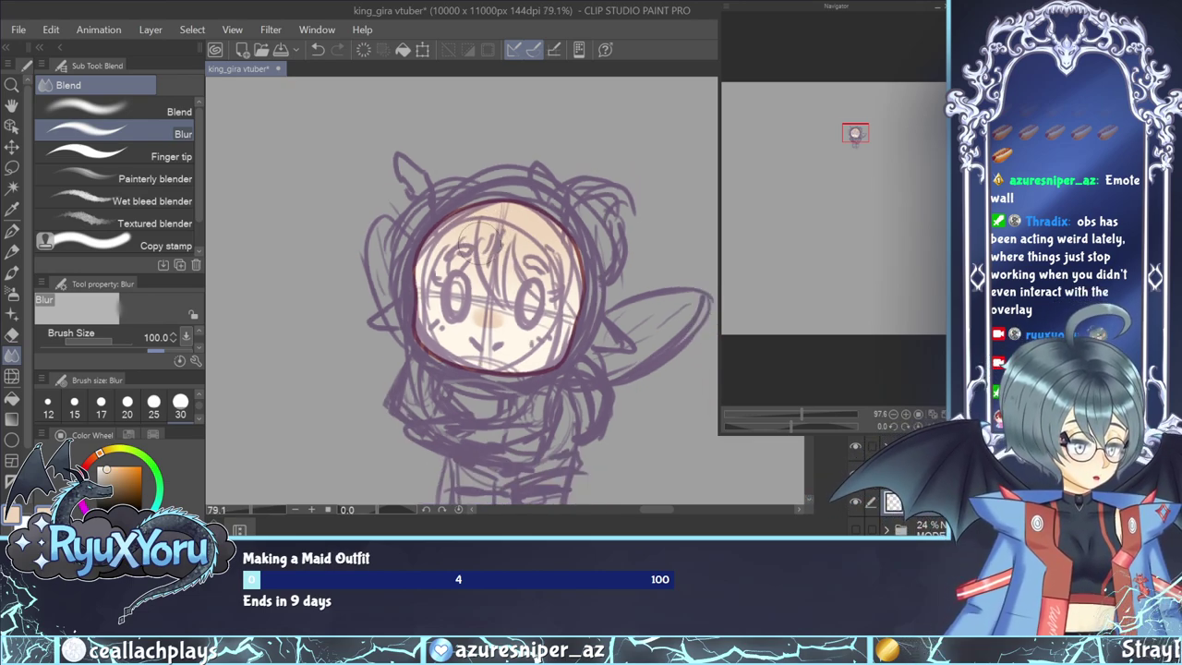
{"action": "scroll", "coordinate": [479, 243], "scroll_direction": "down", "scroll_amount": 1}
{"action": "scroll", "coordinate": [513, 352], "scroll_direction": "up", "scroll_amount": 2}
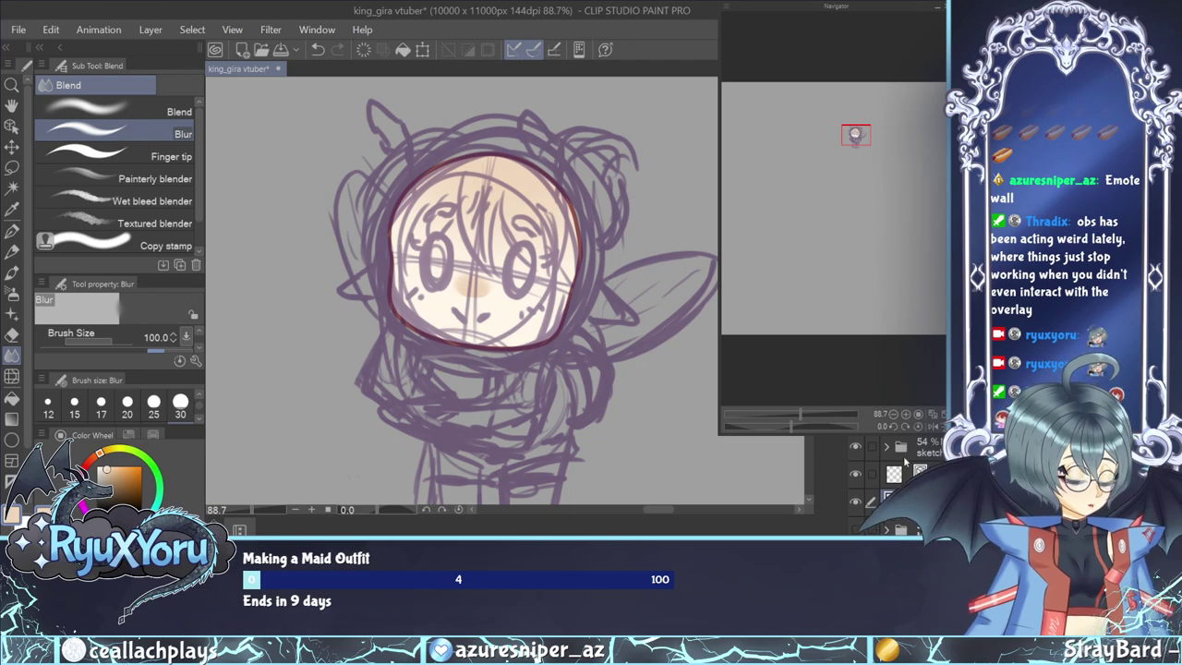
Merge the head line art into the head color layer and create a folder with new layers for the ears.
{"action": "left_click", "coordinate": [925, 474]}
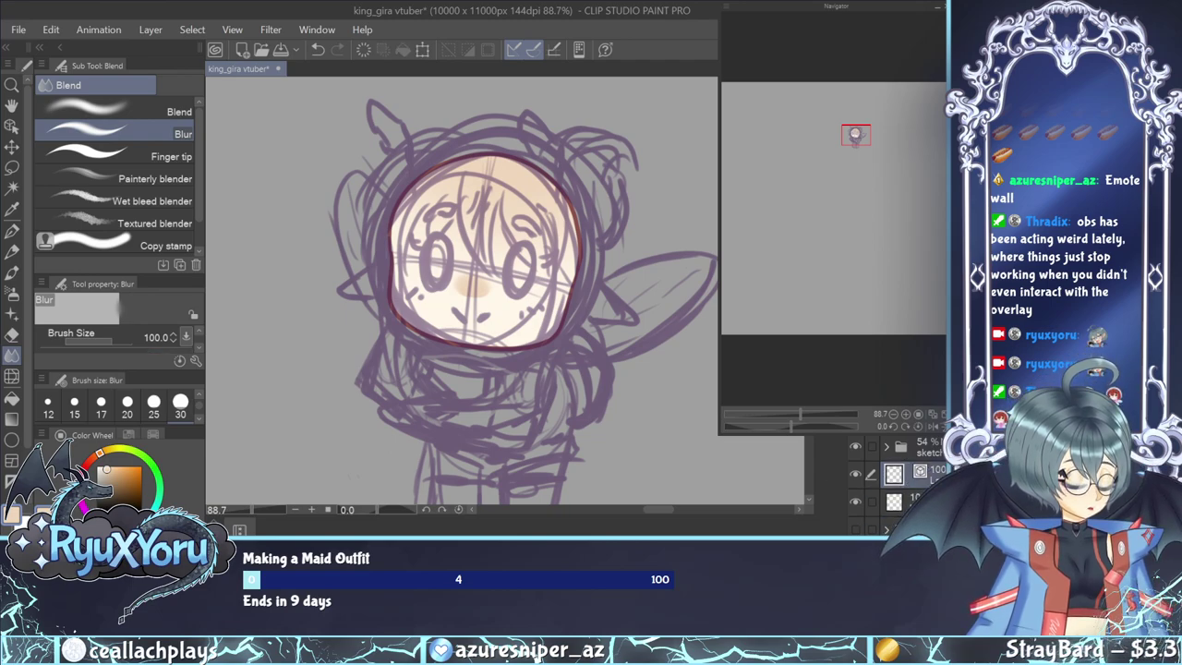
{"action": "key", "text": "ctrl+e"}
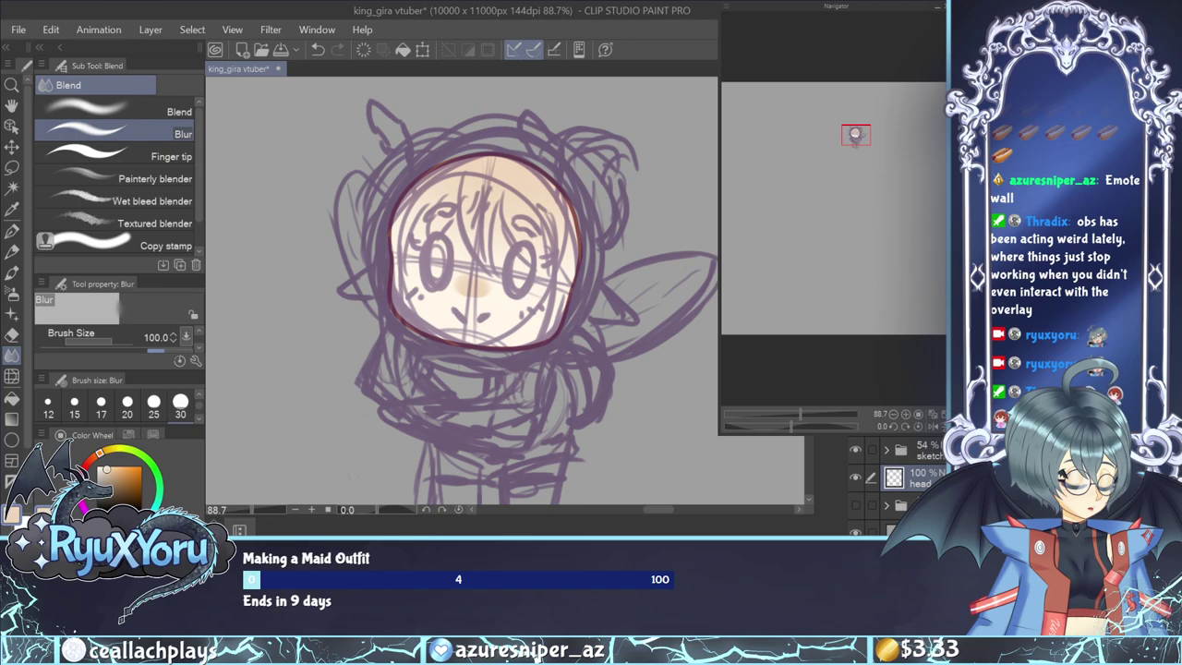
{"action": "key", "text": "ctrl+g"}
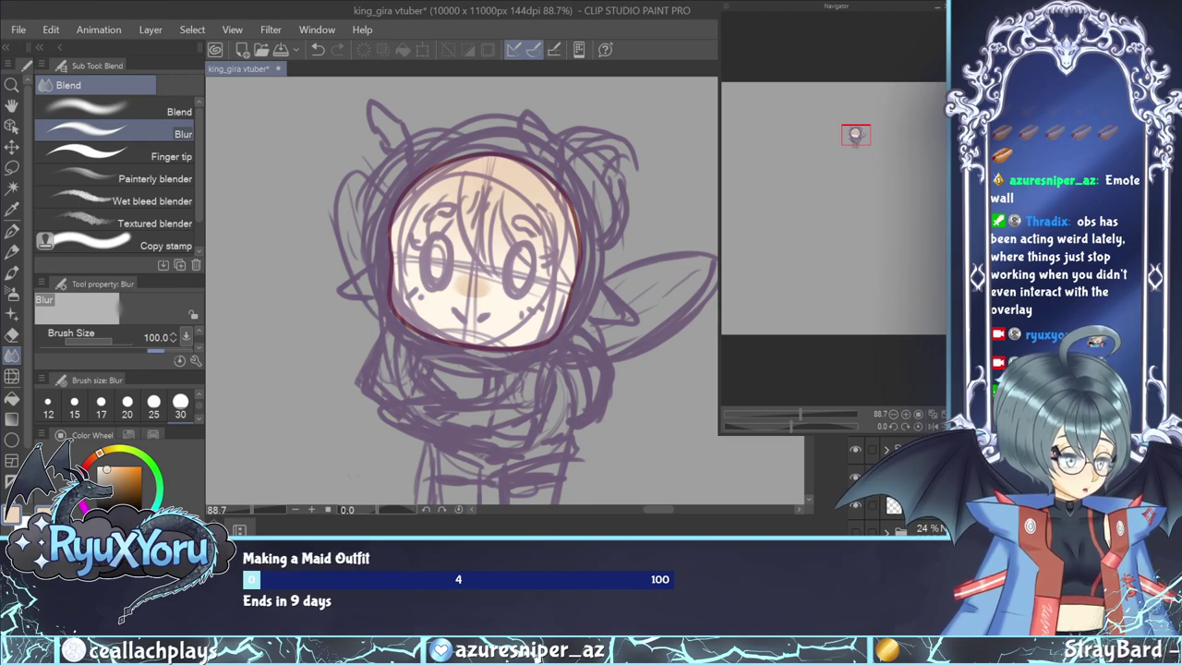
{"action": "left_click_drag", "start_coordinate": [892, 505], "coordinate": [892, 476]}
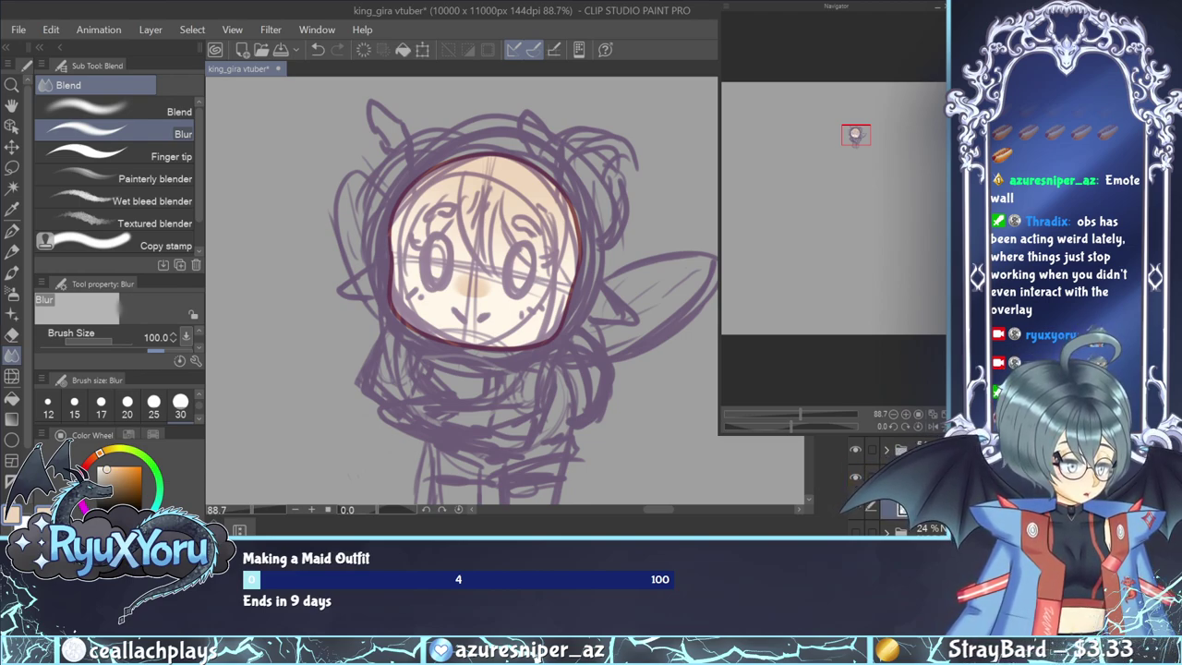
{"action": "key", "text": "ctrl+shift+n"}
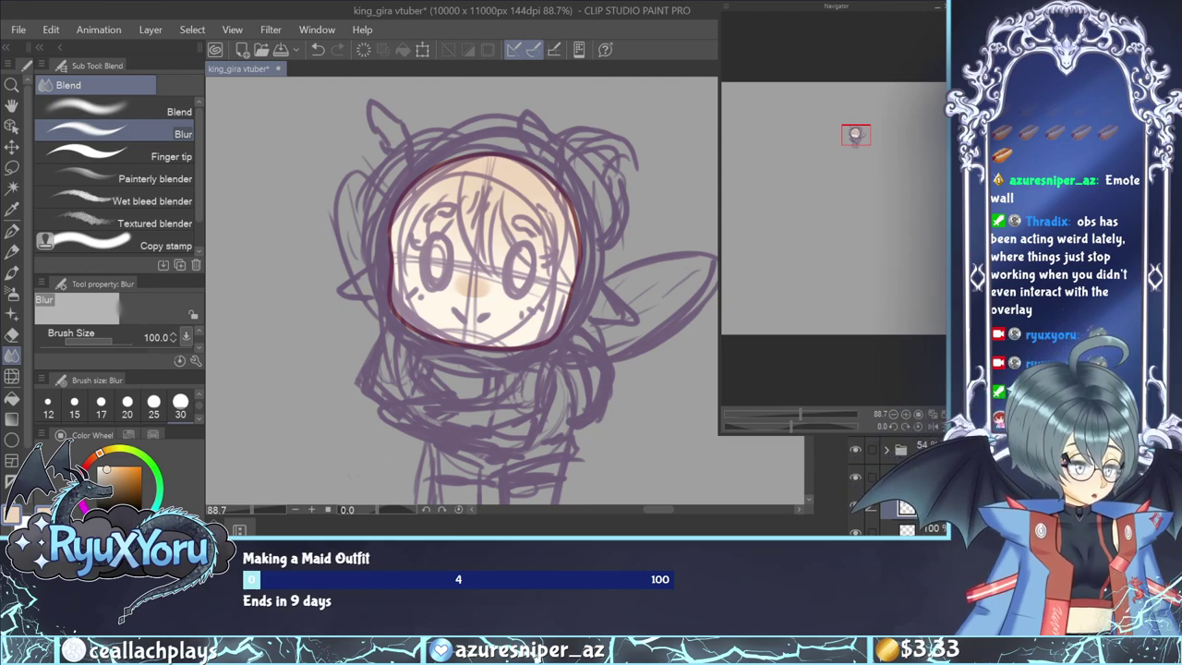
Ink the pointed ear left of the face over the sketch in reddish brown with the G-pen at size 15.
{"action": "scroll", "coordinate": [438, 261], "scroll_direction": "up", "scroll_amount": 2}
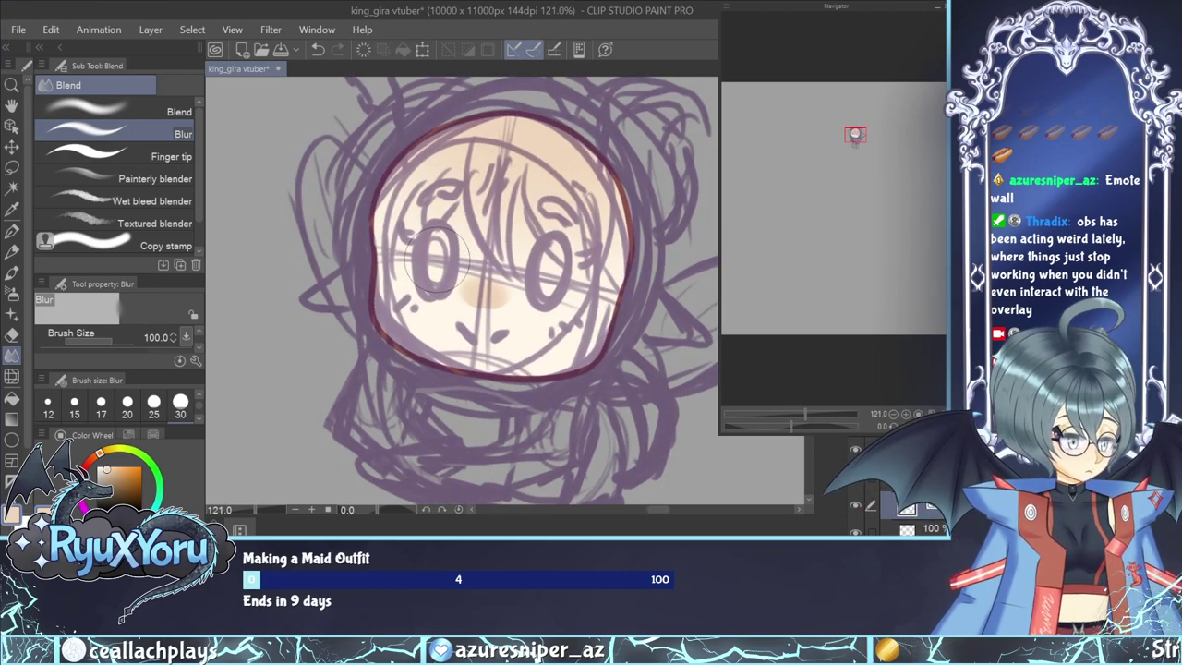
{"action": "left_click", "coordinate": [137, 435]}
{"action": "left_click", "coordinate": [146, 433]}
{"action": "left_click", "coordinate": [54, 447]}
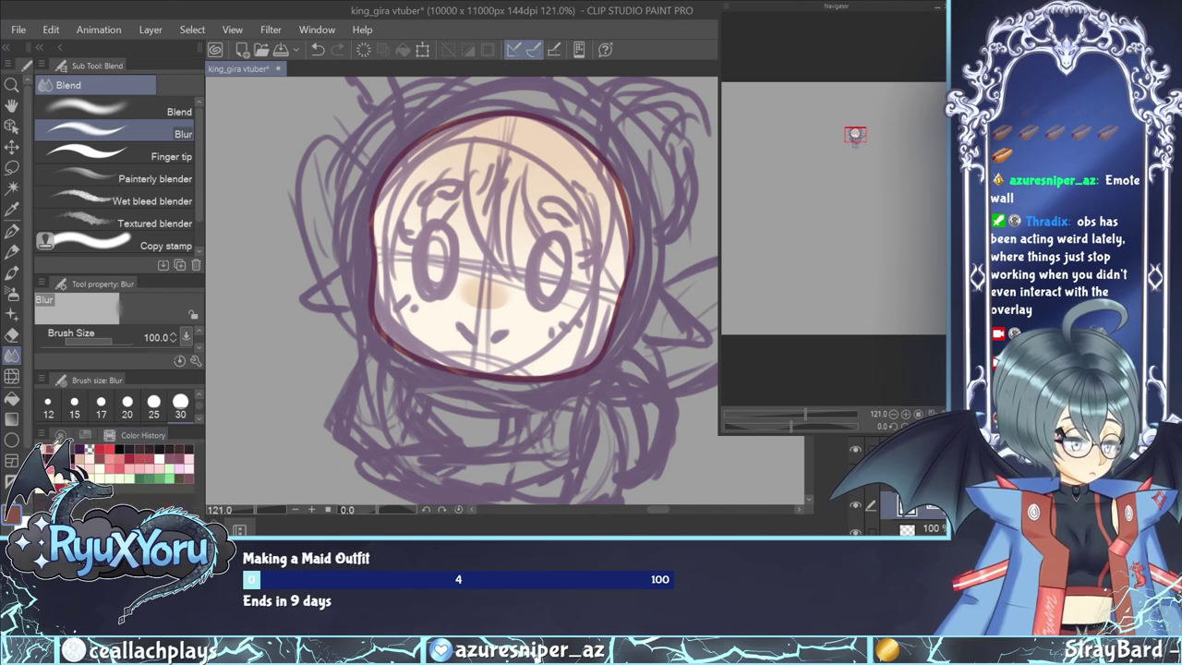
{"action": "key", "text": "p"}
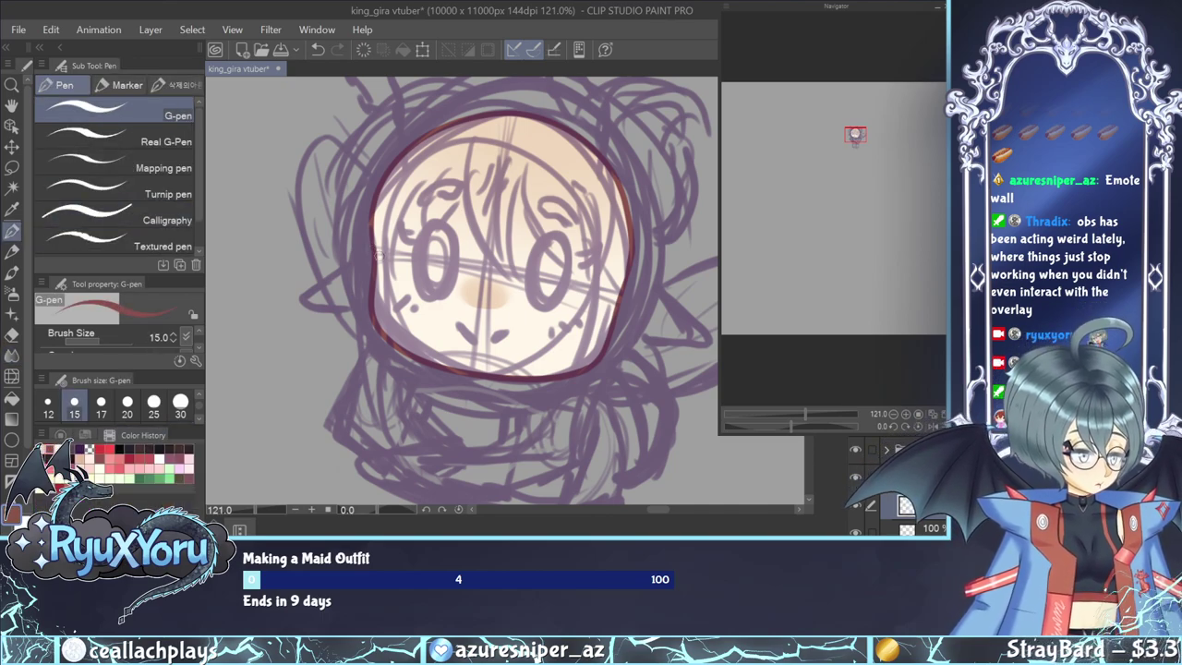
{"action": "mouse_move", "coordinate": [369, 255]}
{"action": "left_mouse_down"}
{"action": "mouse_move", "coordinate": [296, 297]}
{"action": "mouse_move", "coordinate": [384, 283]}
{"action": "left_mouse_up"}
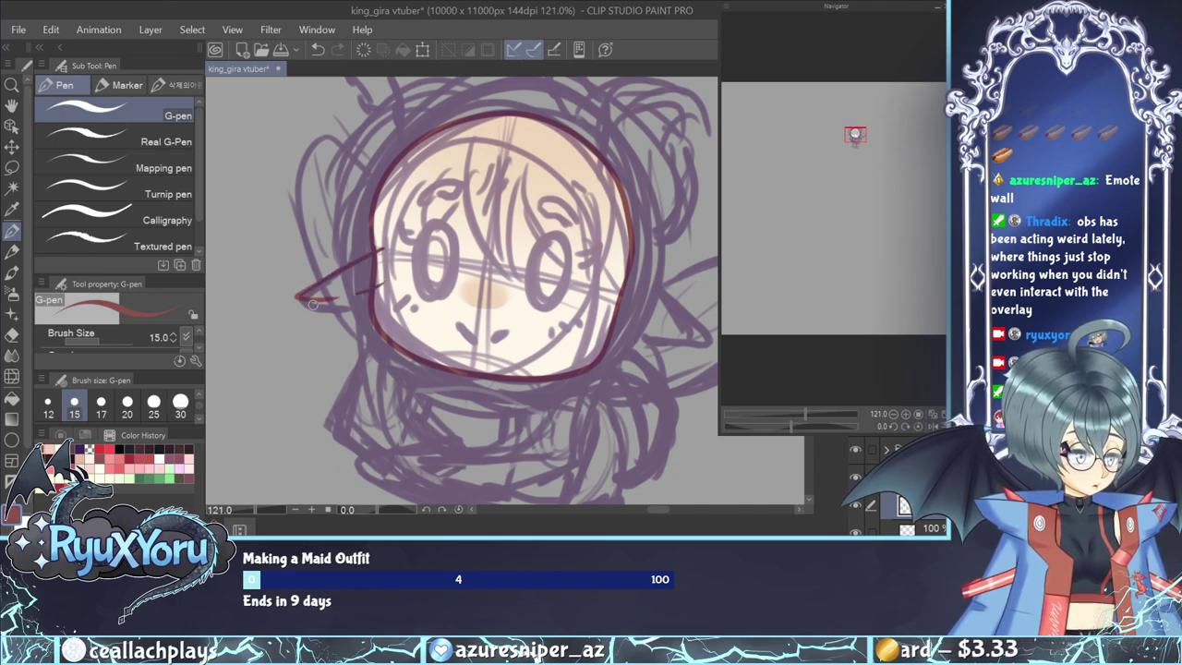
{"action": "mouse_move", "coordinate": [303, 300]}
{"action": "left_mouse_down"}
{"action": "mouse_move", "coordinate": [386, 303]}
{"action": "mouse_move", "coordinate": [383, 293]}
{"action": "mouse_move", "coordinate": [367, 299]}
{"action": "mouse_move", "coordinate": [378, 291]}
{"action": "mouse_move", "coordinate": [336, 298]}
{"action": "left_mouse_up"}
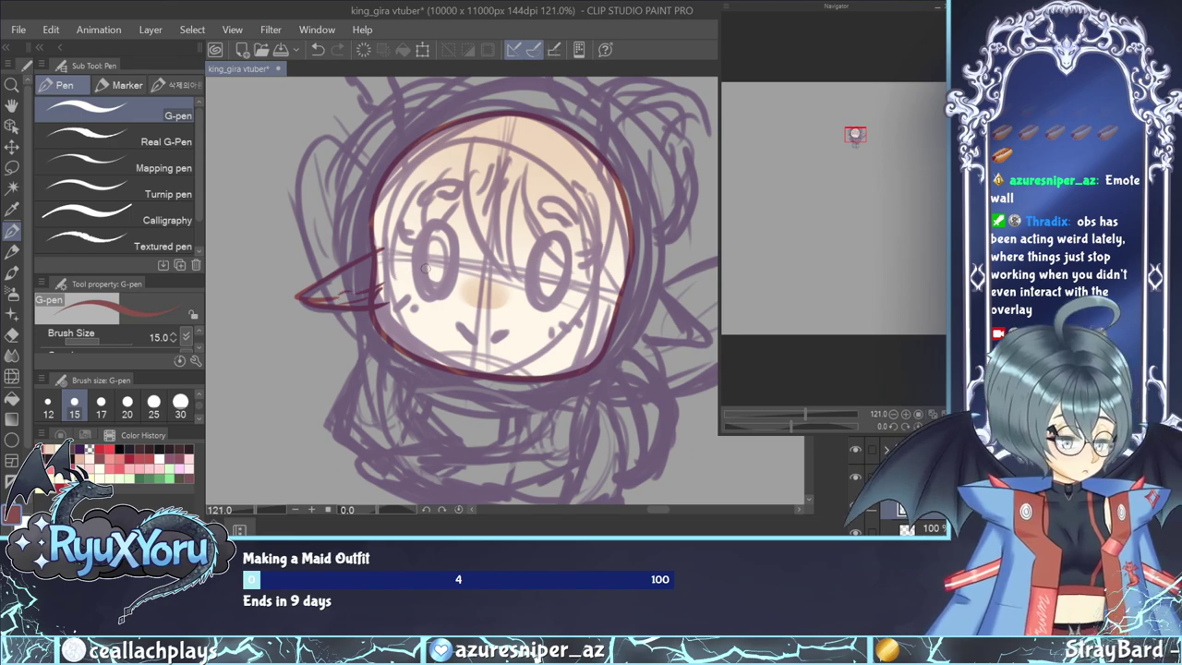
{"action": "key", "text": "ctrl+z"}
Lasso the inked ear, flip a copy horizontally, and move and rotate it onto the sketched ear across the face.
{"action": "key", "text": "m"}
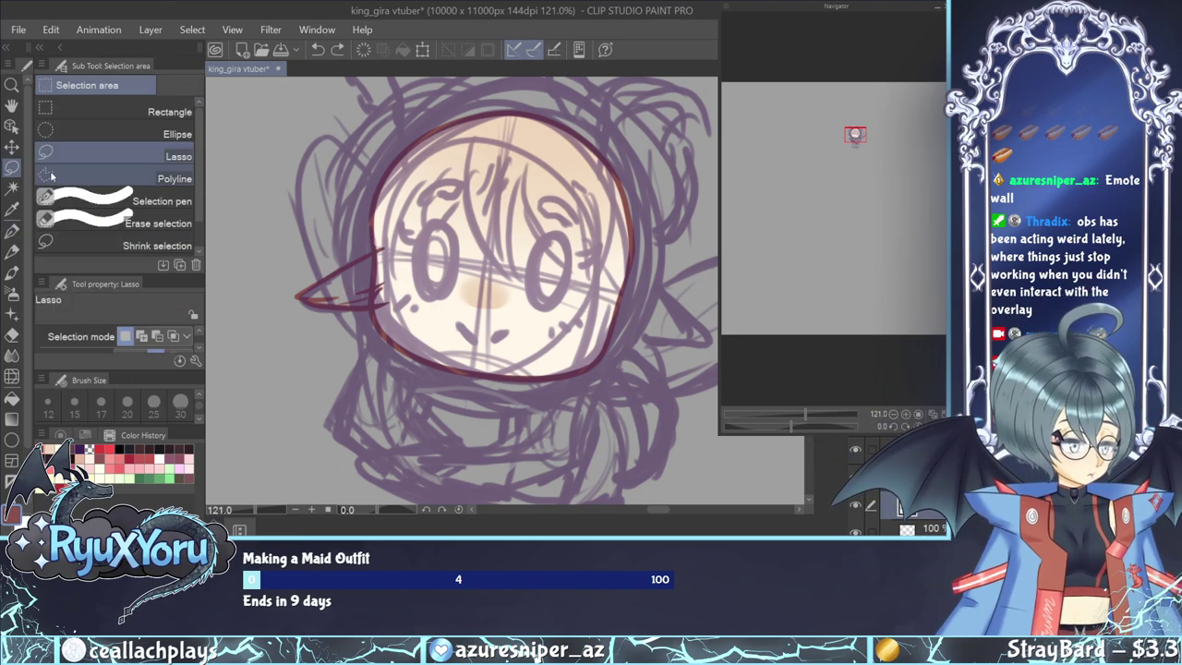
{"action": "mouse_move", "coordinate": [411, 348]}
{"action": "left_mouse_down"}
{"action": "mouse_move", "coordinate": [314, 348]}
{"action": "mouse_move", "coordinate": [418, 342]}
{"action": "left_mouse_up"}
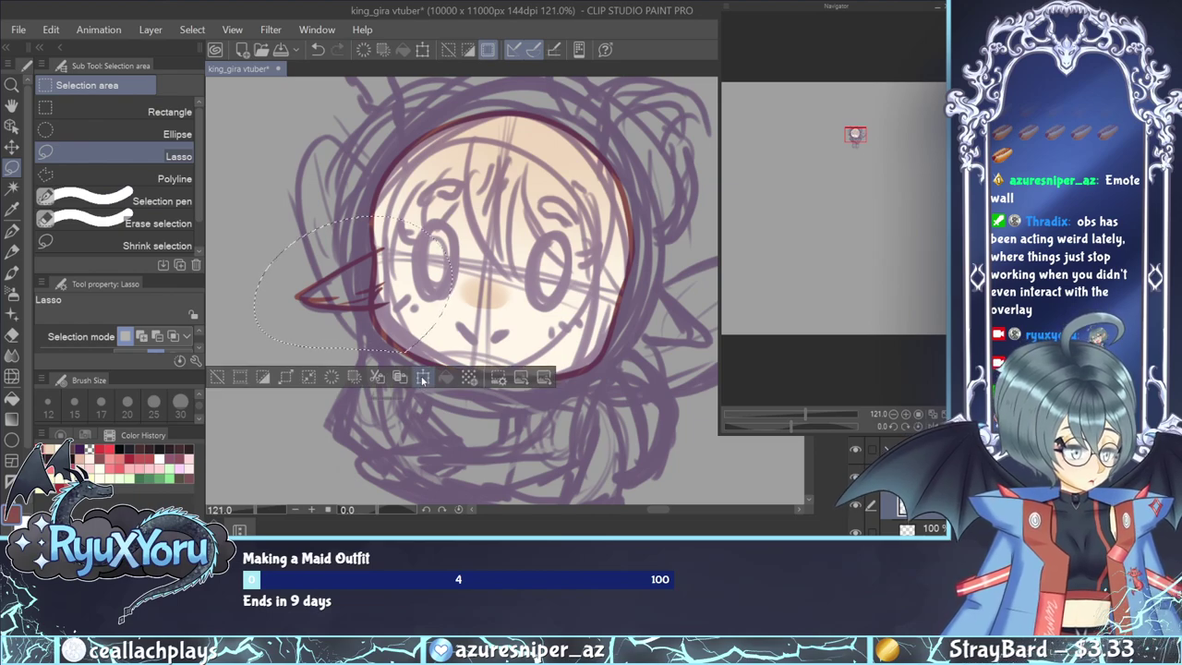
{"action": "left_click", "coordinate": [423, 378]}
{"action": "scroll", "coordinate": [195, 348], "scroll_direction": "down", "scroll_amount": 2}
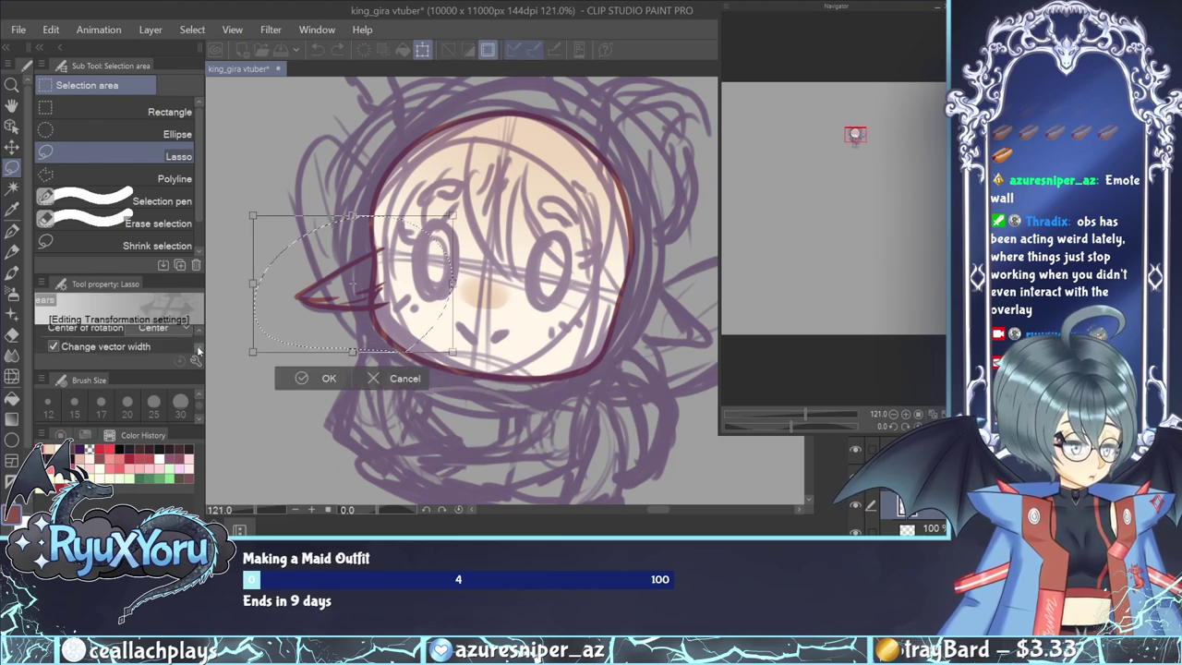
{"action": "scroll", "coordinate": [195, 334], "scroll_direction": "up", "scroll_amount": 3}
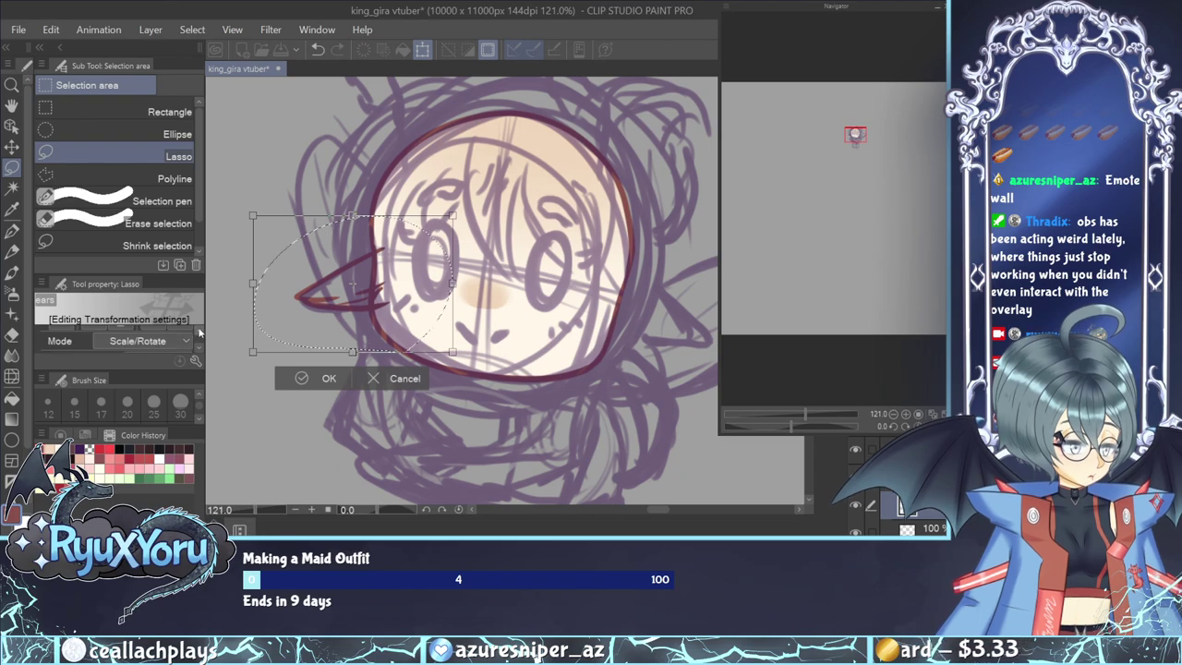
{"action": "left_click", "coordinate": [94, 336]}
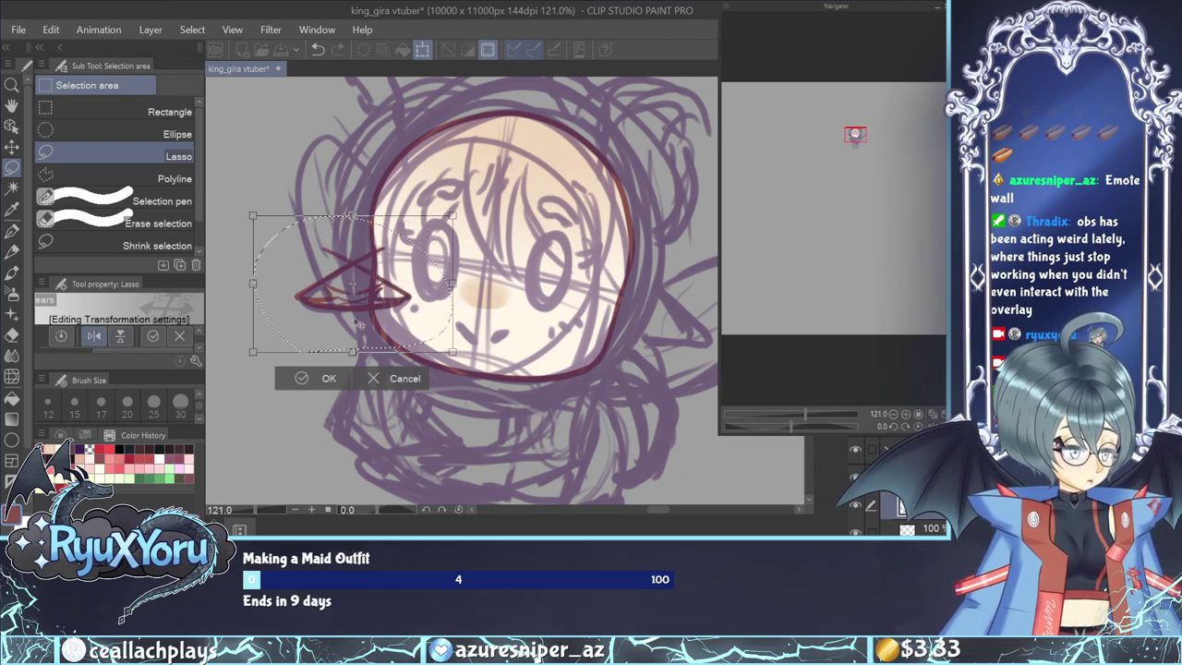
{"action": "left_click_drag", "start_coordinate": [564, 338], "coordinate": [705, 349]}
{"action": "left_click_drag", "start_coordinate": [766, 328], "coordinate": [758, 351]}
{"action": "left_click_drag", "start_coordinate": [687, 335], "coordinate": [665, 342]}
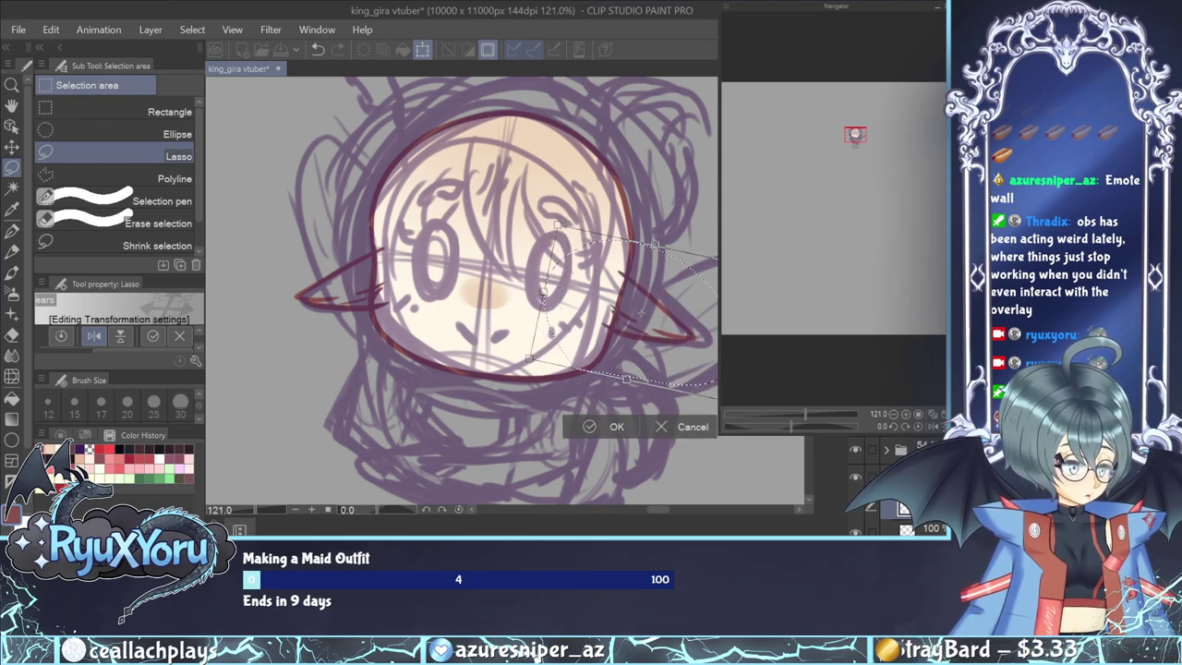
{"action": "left_click_drag", "start_coordinate": [739, 365], "coordinate": [736, 370]}
{"action": "left_click_drag", "start_coordinate": [673, 364], "coordinate": [677, 367]}
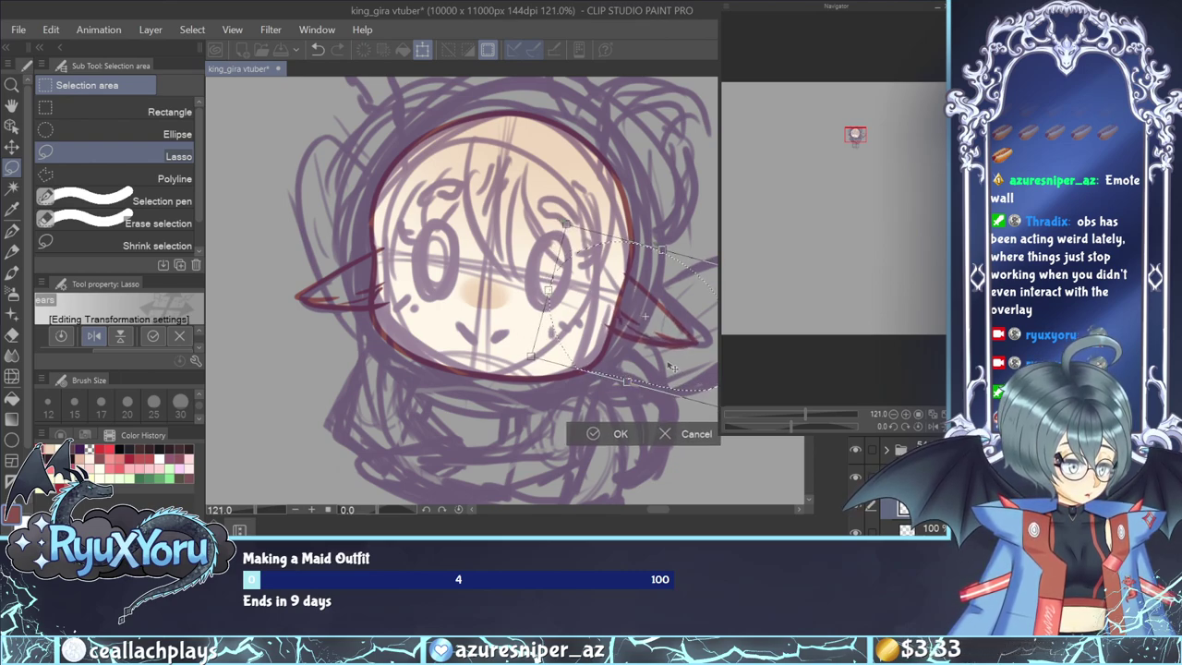
Fine-tune the mirrored ear's position and width against the face edge, apply the transformation and clear the selection.
{"action": "key", "text": "Right"}
{"action": "key", "text": "Right"}
{"action": "key", "text": "Right"}
{"action": "key", "text": "Right"}
{"action": "key", "text": "Right"}
{"action": "key", "text": "Right"}
{"action": "key", "text": "Right"}
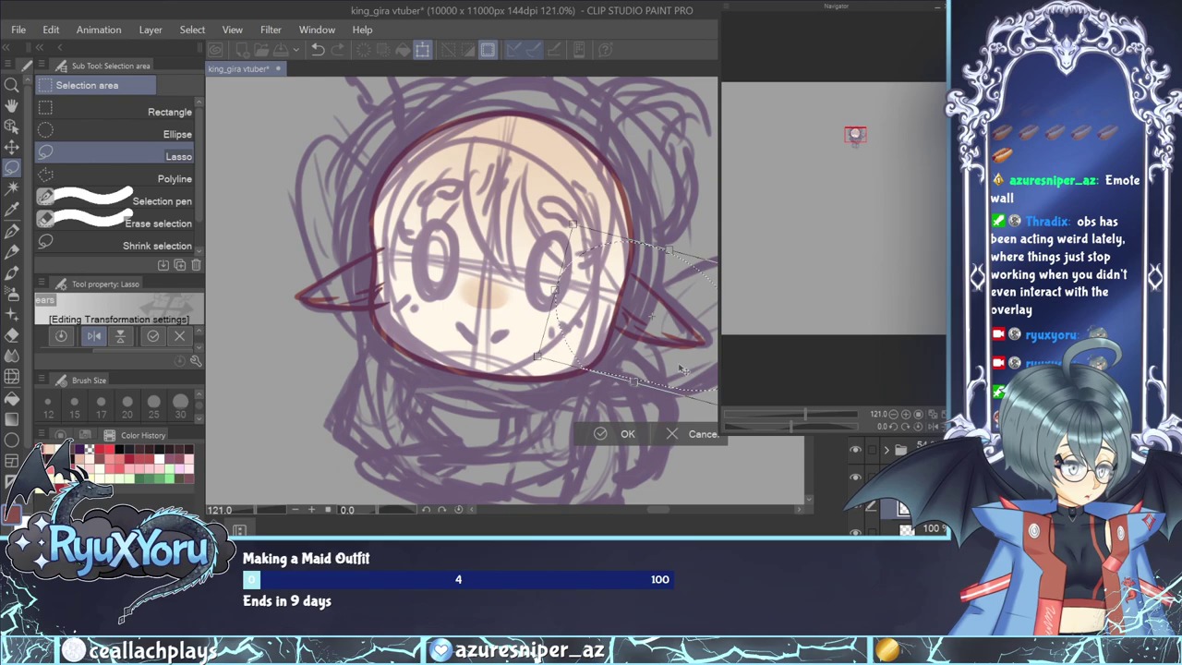
{"action": "left_click_drag", "start_coordinate": [651, 317], "coordinate": [645, 315]}
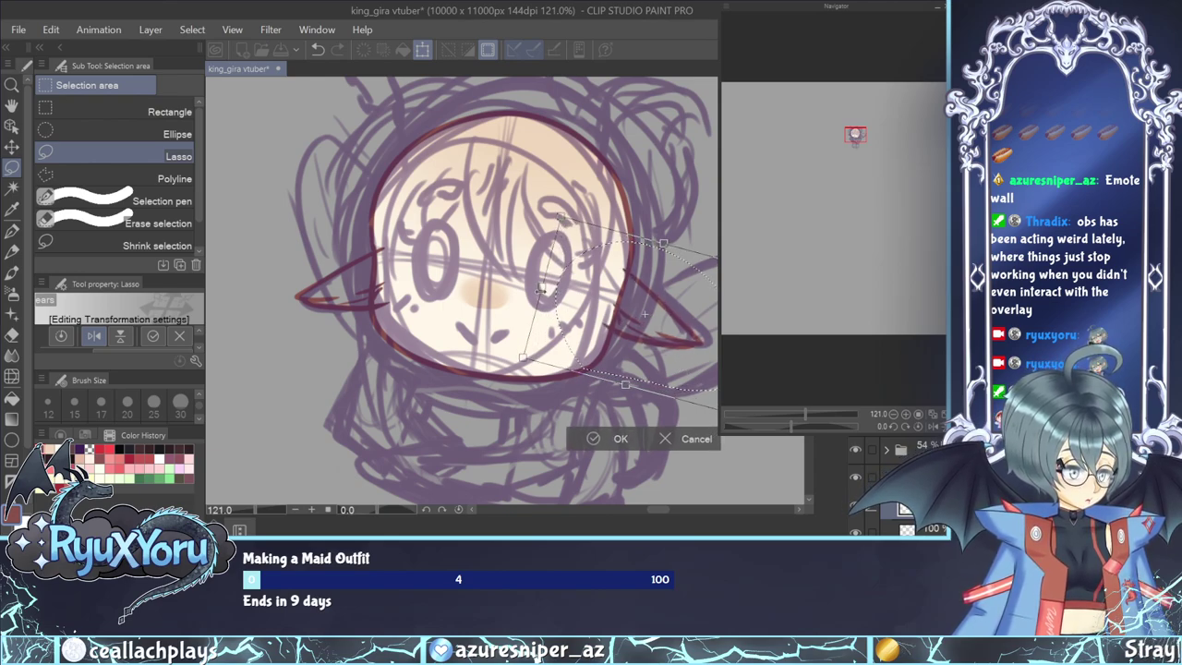
{"action": "key", "text": "Up"}
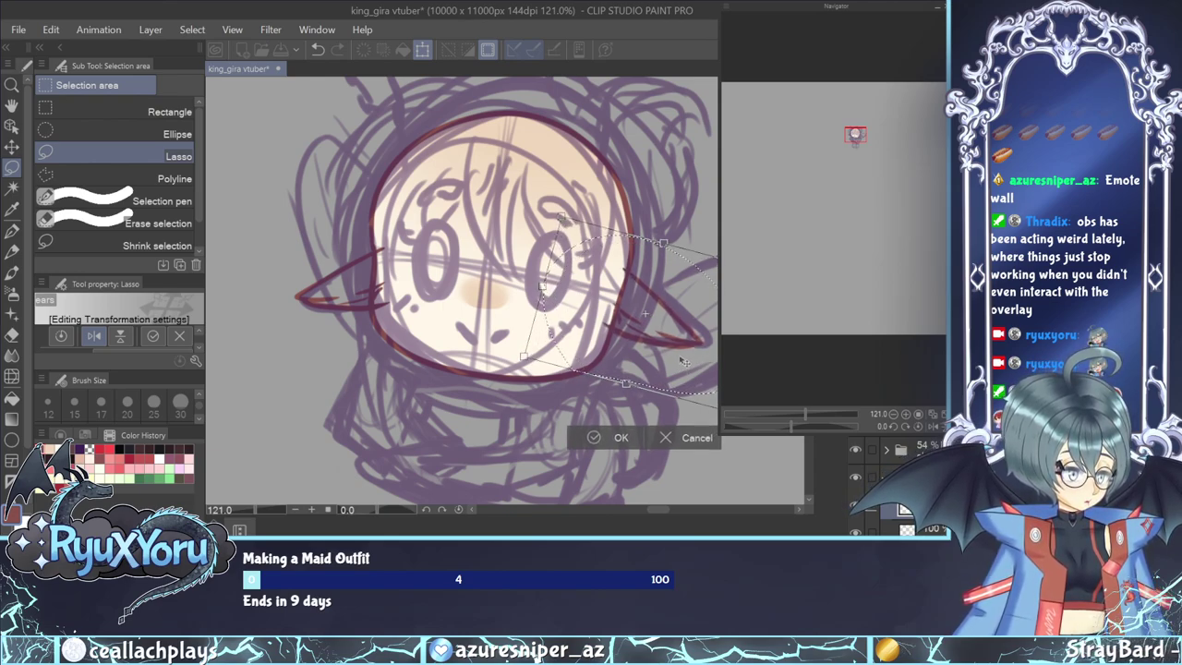
{"action": "key", "text": "Down"}
{"action": "key", "text": "Right"}
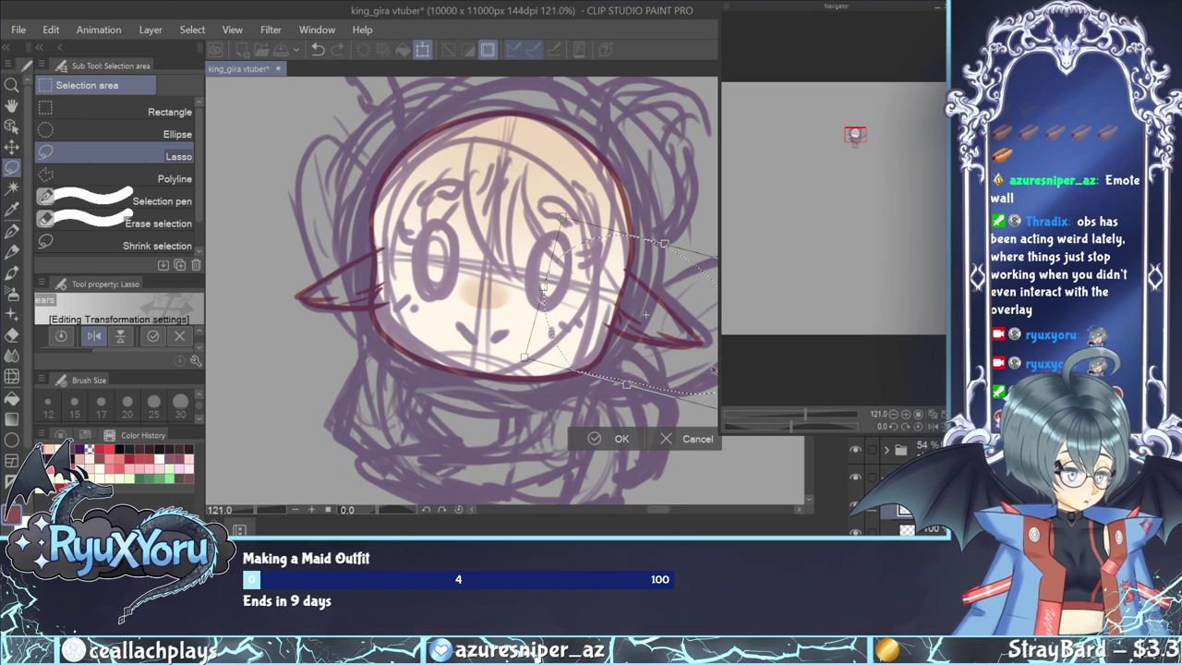
{"action": "left_click", "coordinate": [614, 439]}
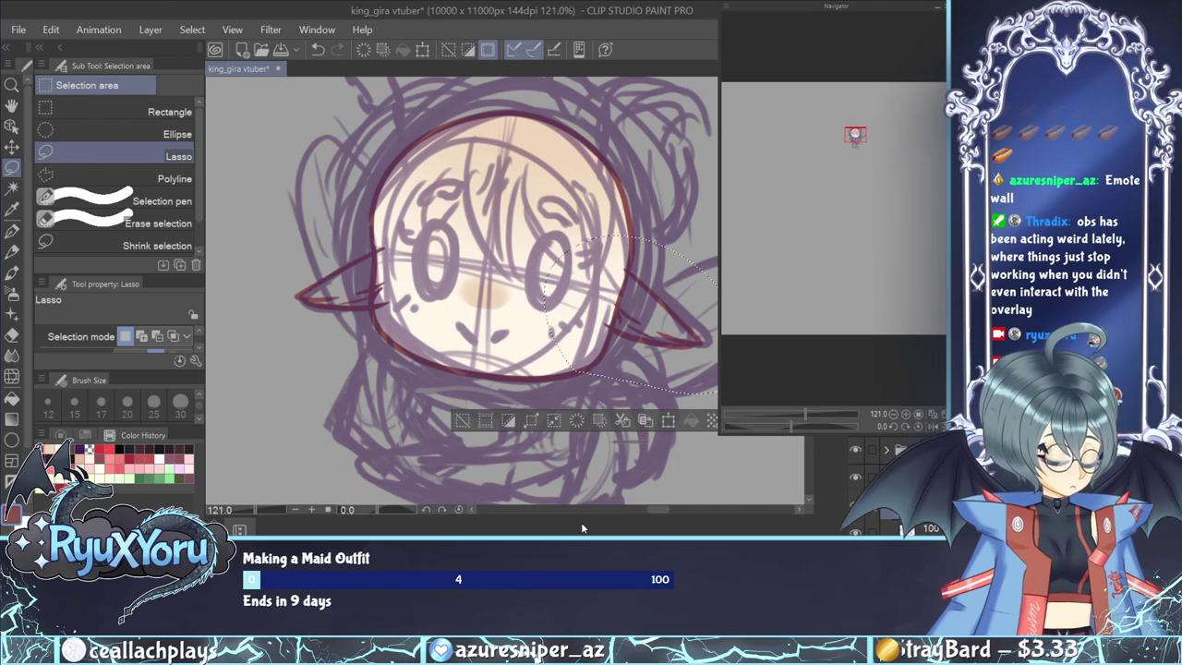
{"action": "key", "text": "ctrl+d"}
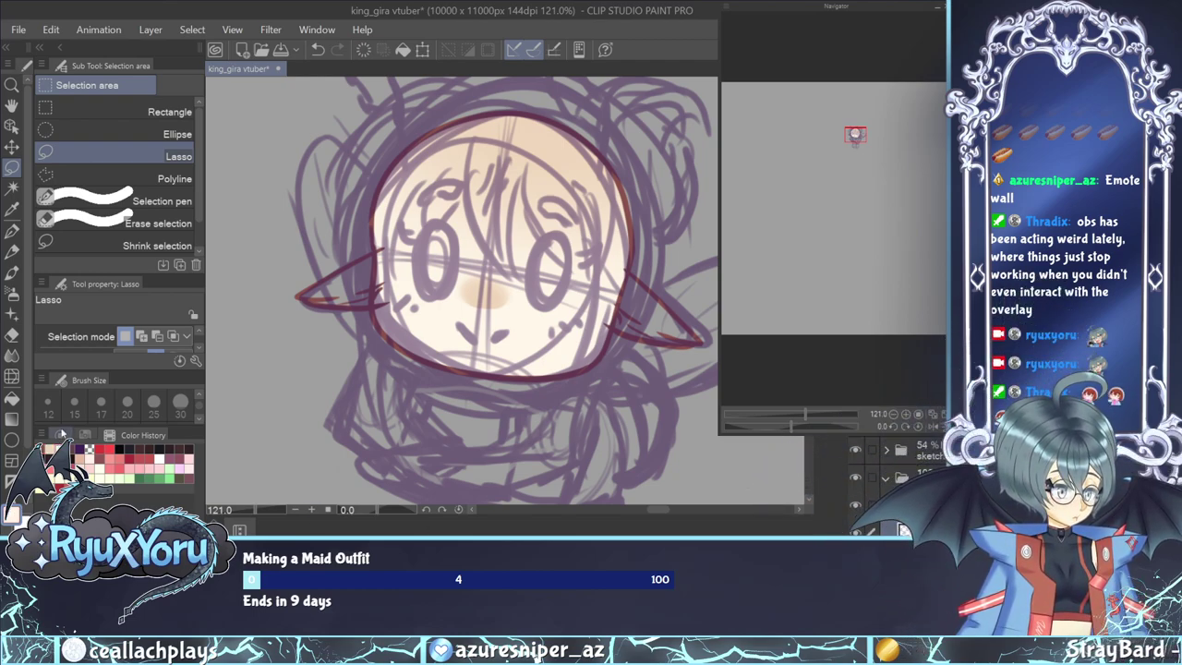
Trace inside both ear outlines in pale cream with the G-pen, fill them, and ready the やわ肌ブラシ brush in tan at size 30.
{"action": "key", "text": "p"}
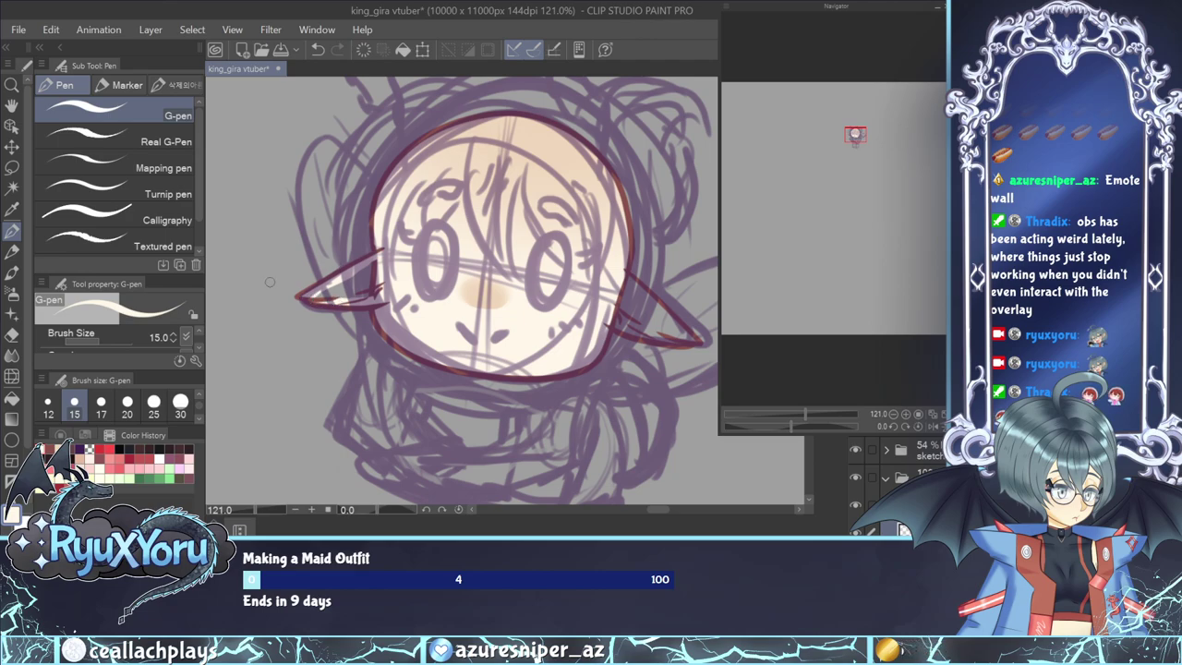
{"action": "left_click", "coordinate": [12, 398]}
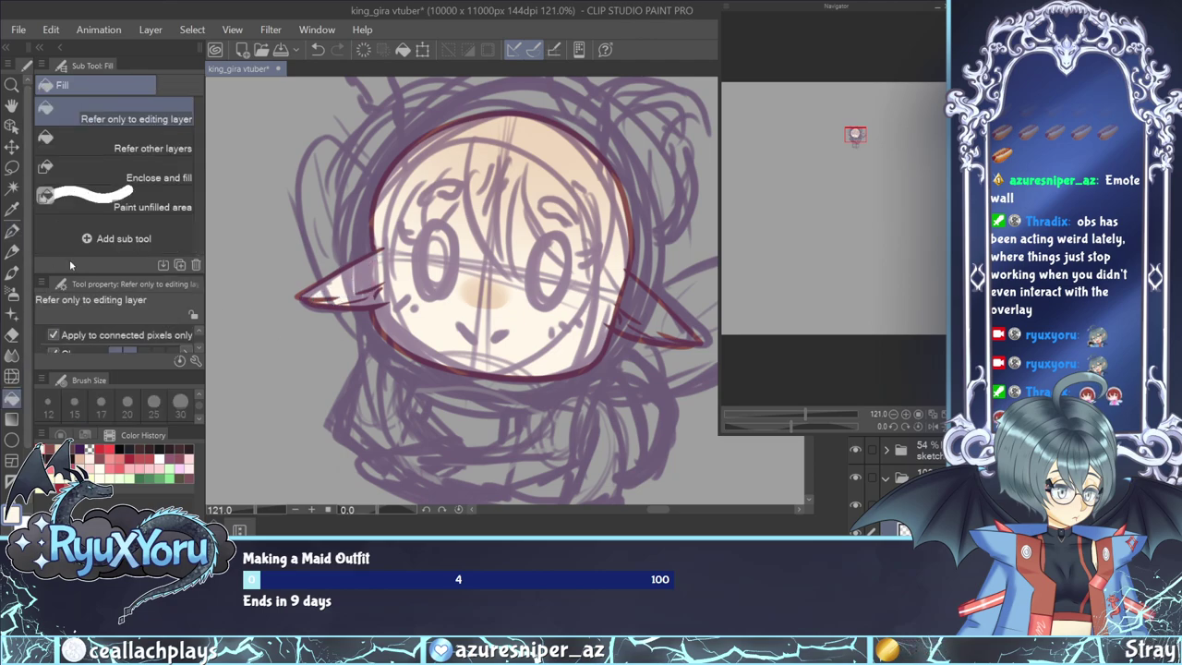
{"action": "left_click", "coordinate": [12, 231]}
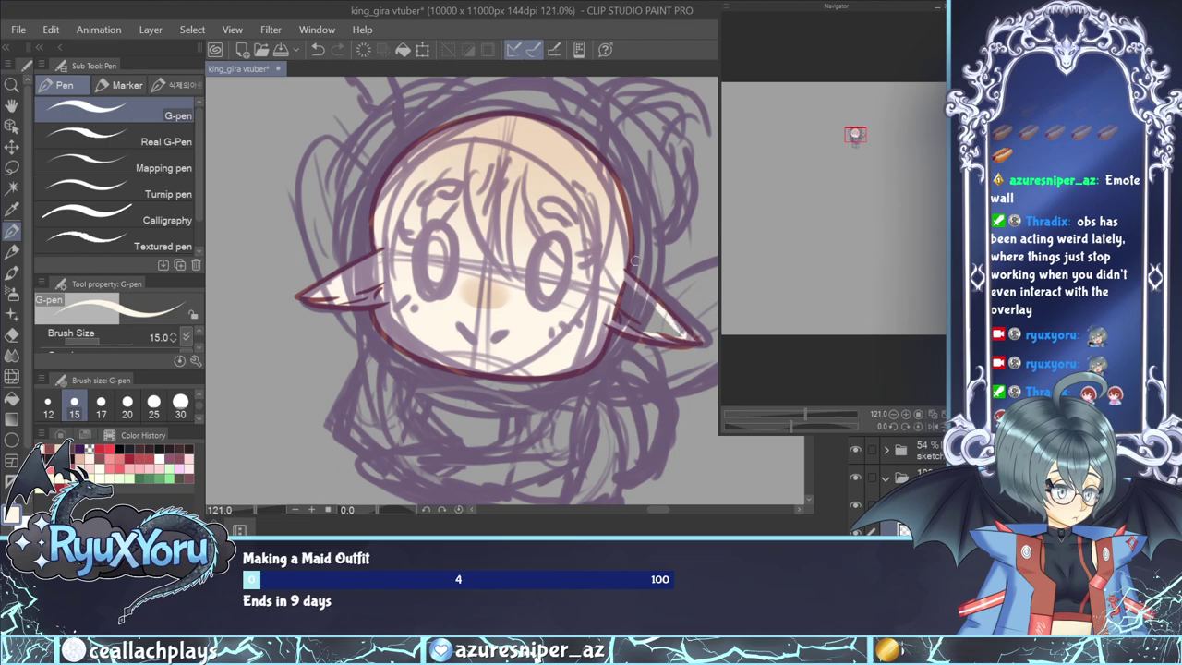
{"action": "key", "text": "g"}
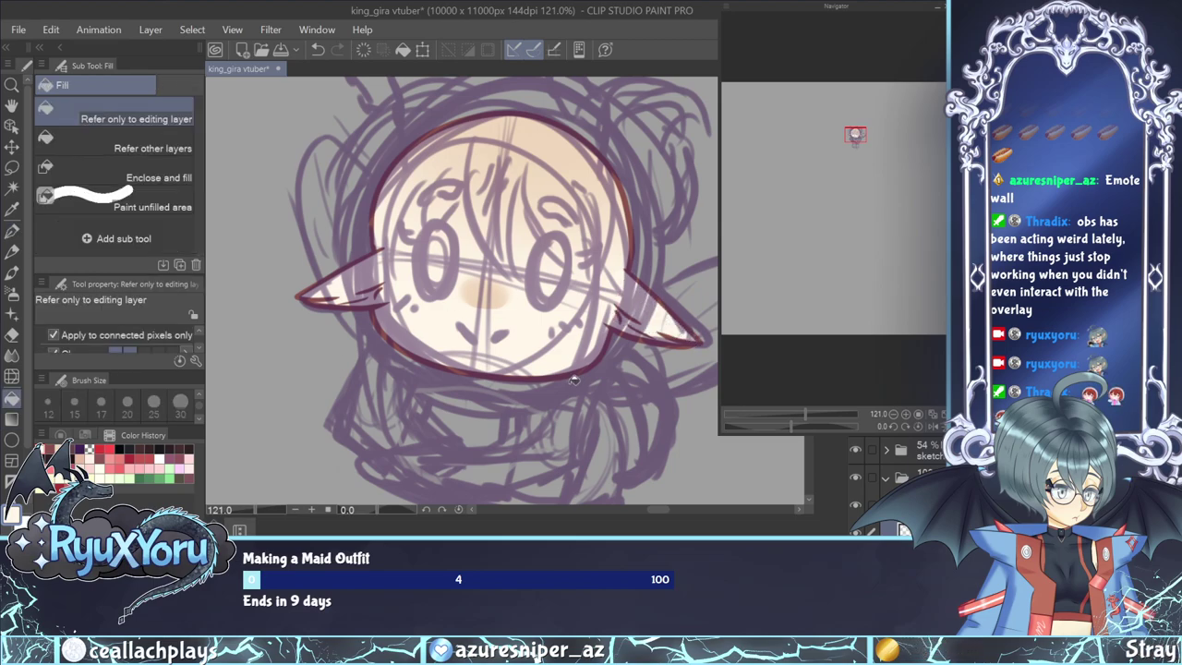
{"action": "key", "text": "p"}
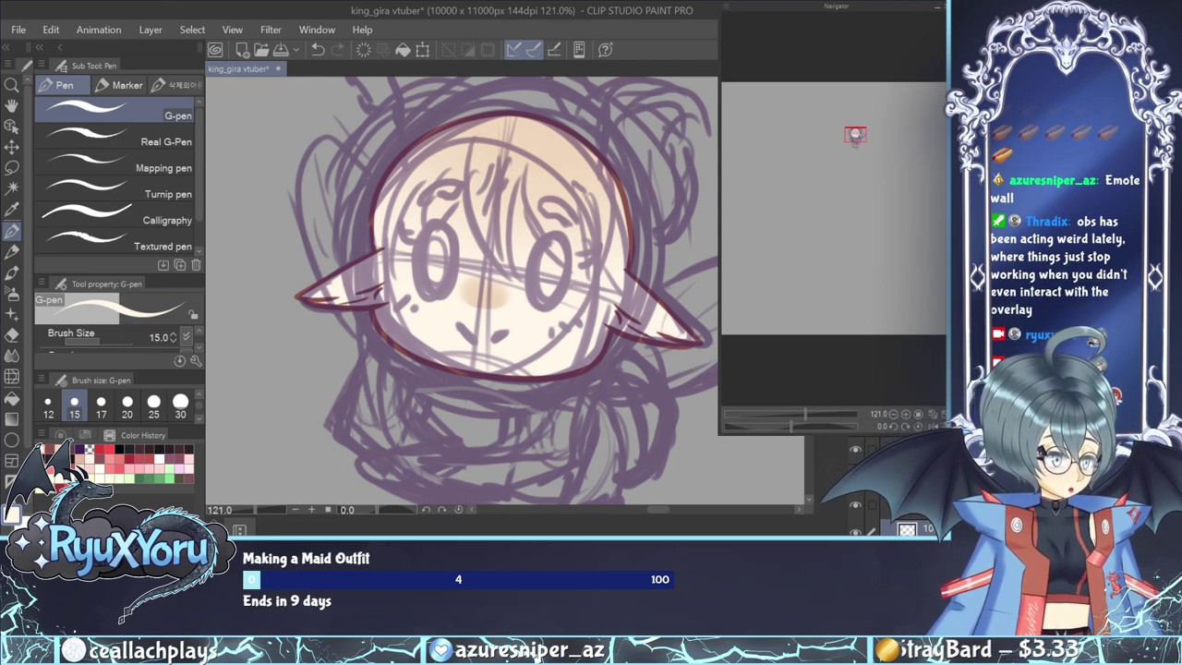
{"action": "key", "text": "b"}
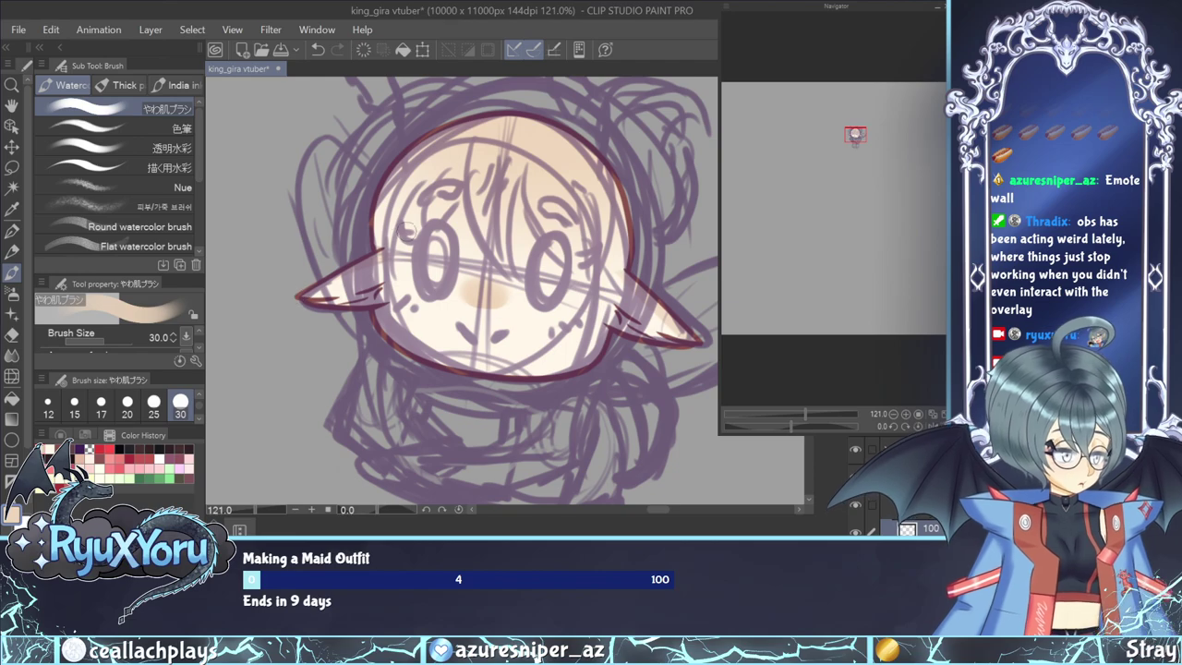
Reduce the watercolor brush size to 15 and switch to the Blur blending tool.
{"action": "key", "text": "bracketleft"}
{"action": "key", "text": "bracketleft"}
{"action": "key", "text": "bracketleft"}
{"action": "key", "text": "bracketleft"}
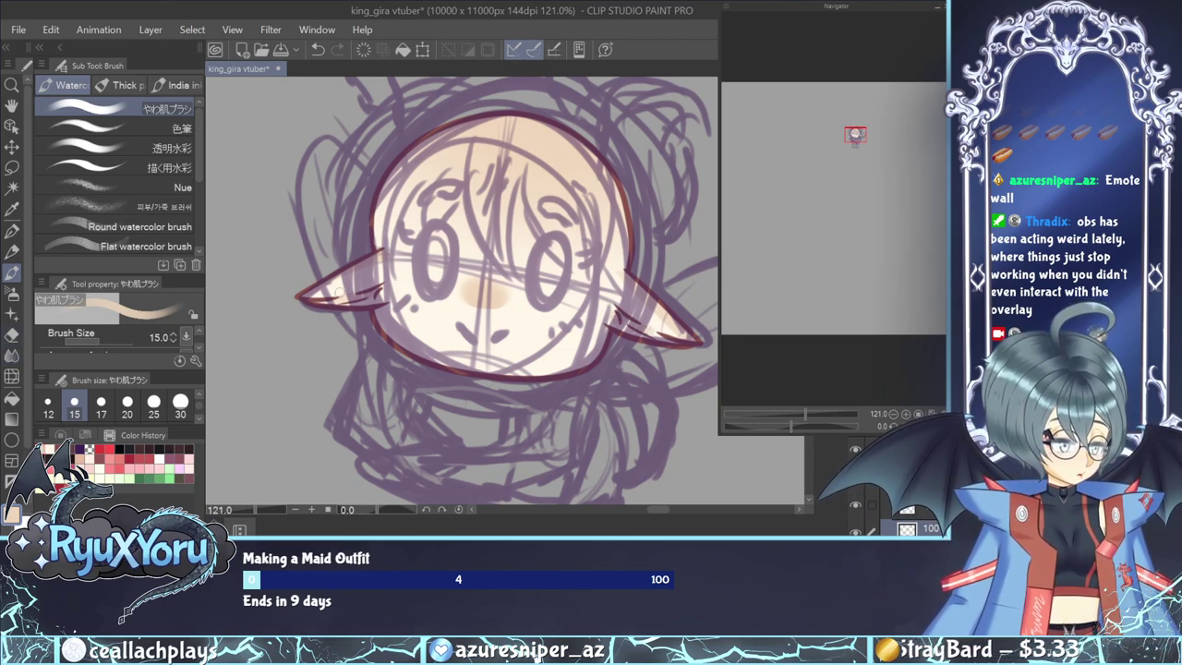
{"action": "key", "text": "j"}
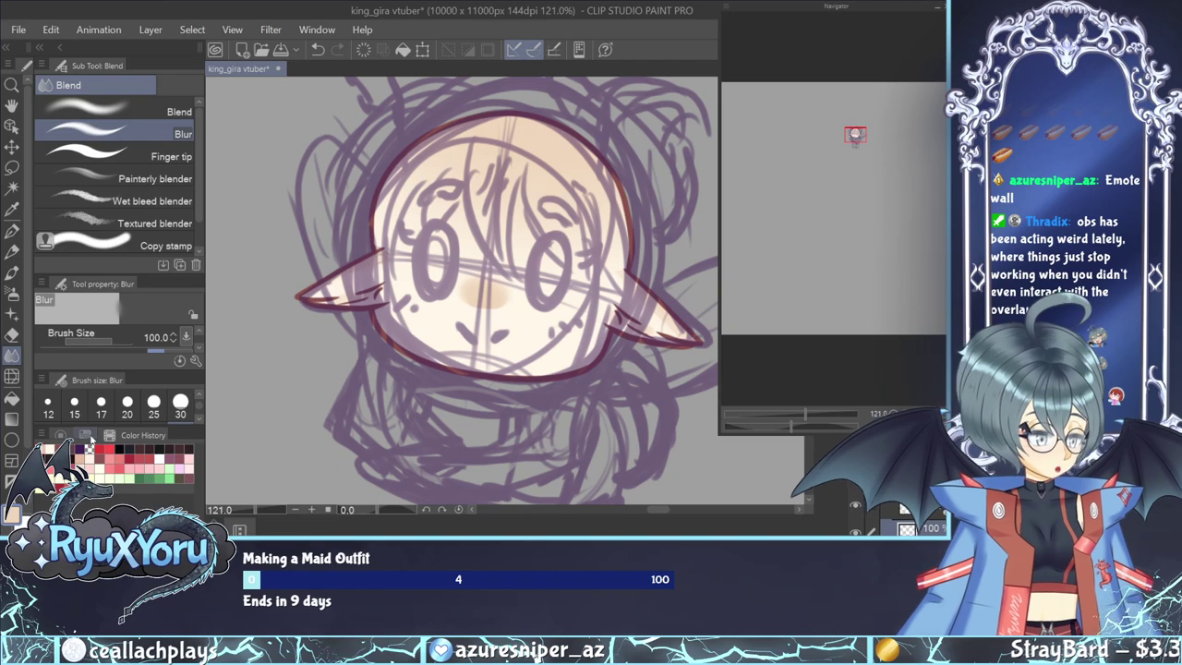
Hide the sketch and tint both ear tips pink with the Soft airbrush at size 30, using the persona color set.
{"action": "left_click", "coordinate": [88, 435]}
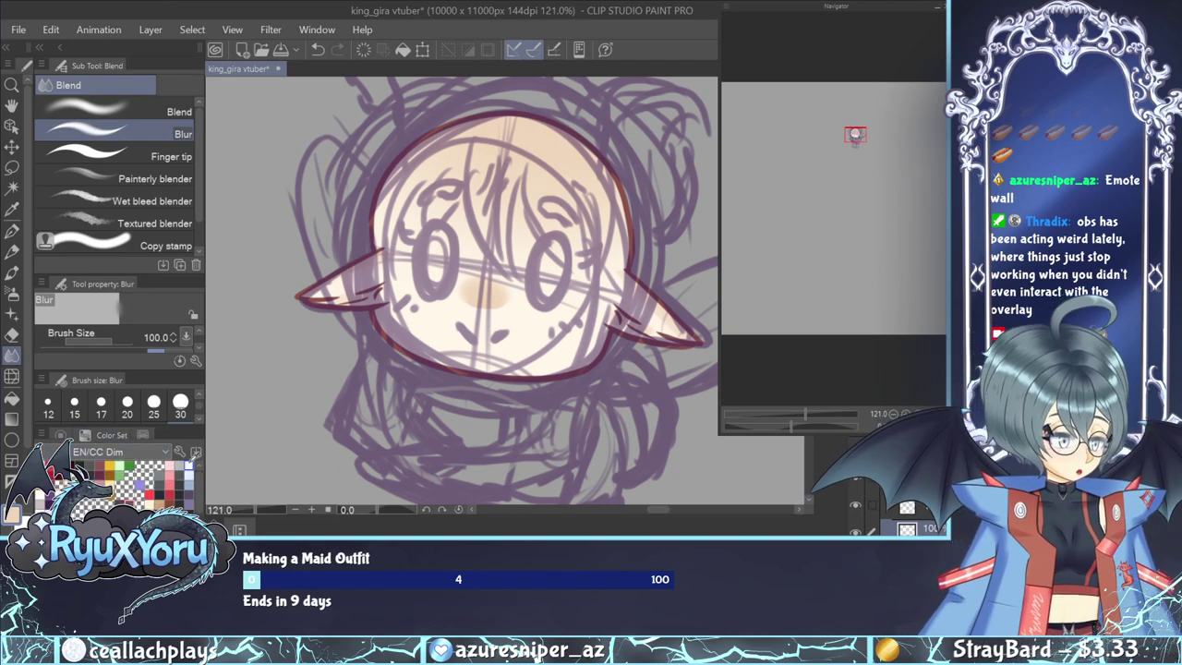
{"action": "left_click", "coordinate": [118, 299]}
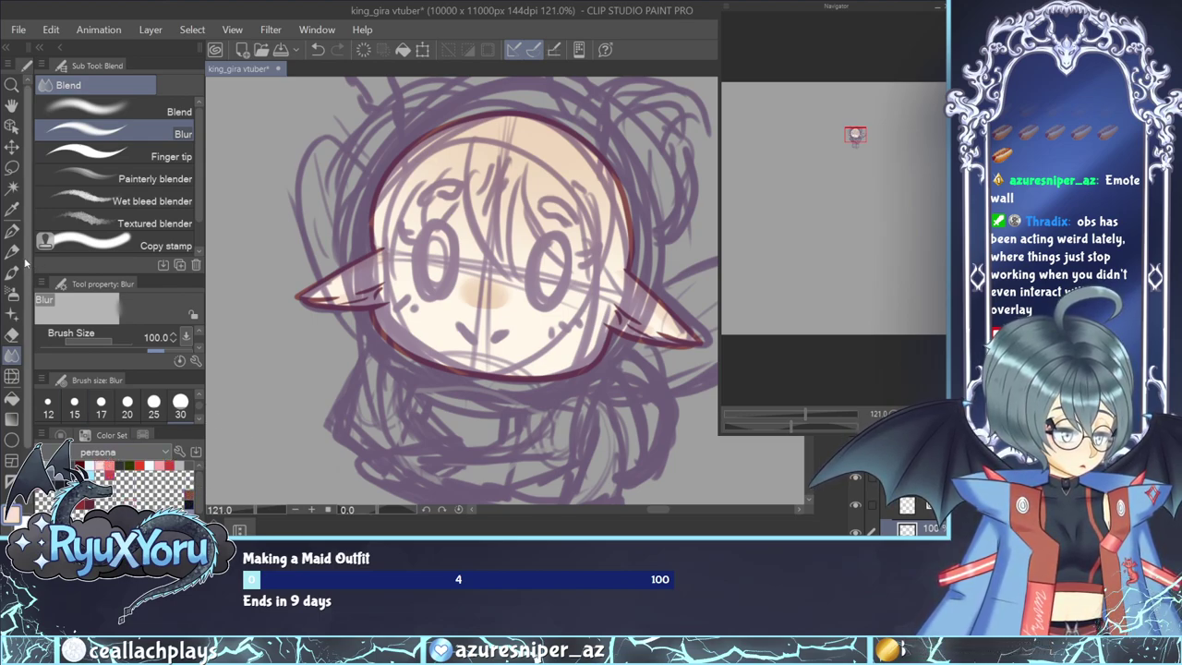
{"action": "left_click", "coordinate": [13, 294]}
{"action": "left_click", "coordinate": [180, 404]}
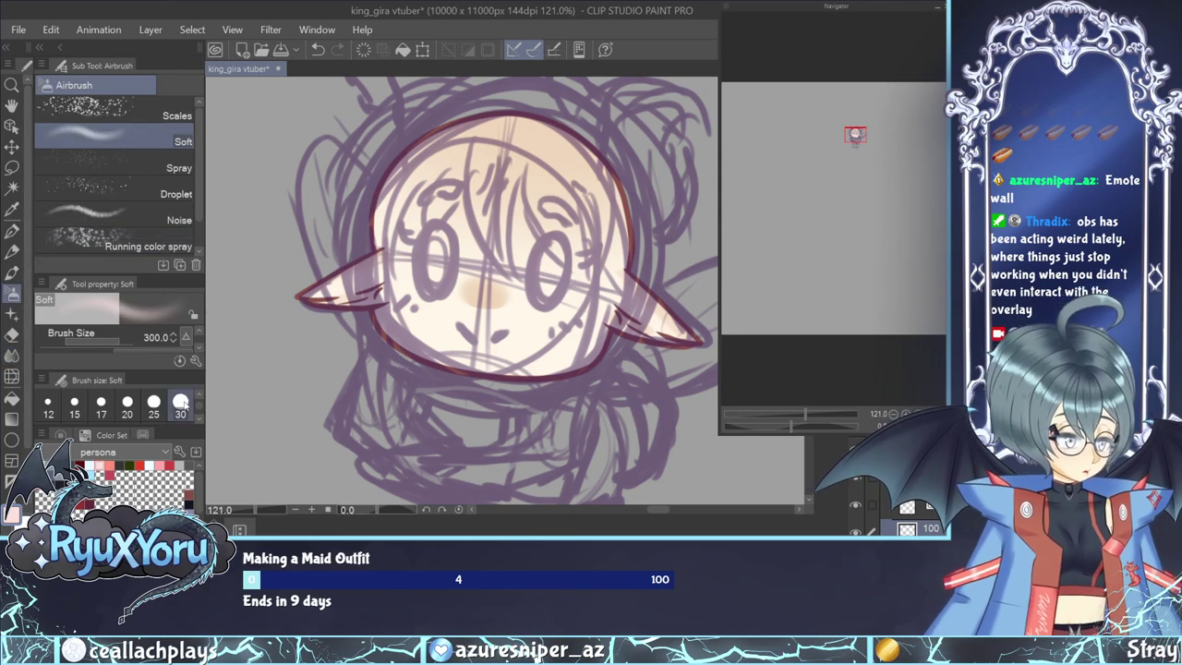
{"action": "left_click", "coordinate": [855, 450]}
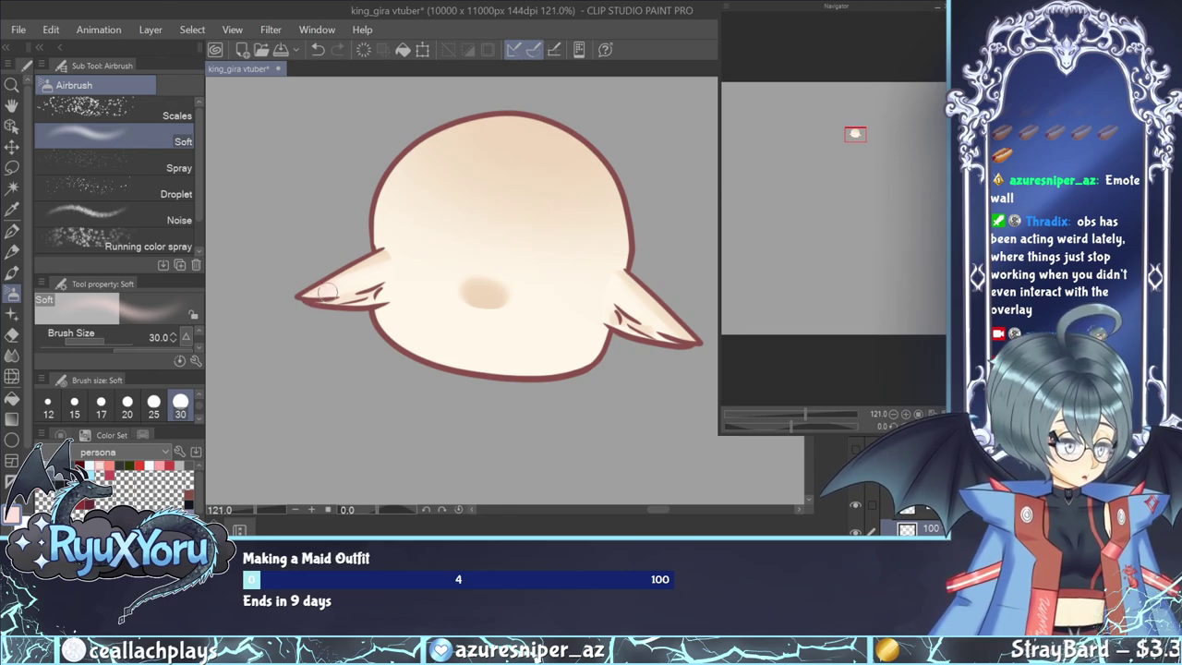
{"action": "left_click", "coordinate": [61, 435]}
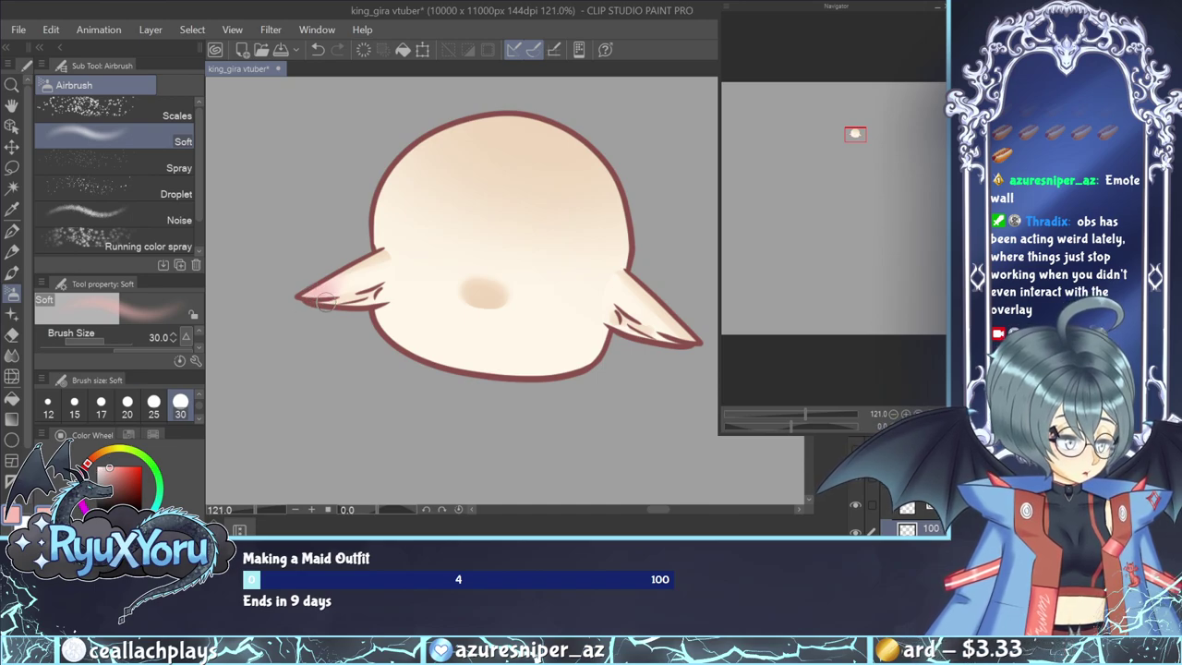
{"action": "mouse_move", "coordinate": [690, 325]}
{"action": "left_mouse_down"}
{"action": "mouse_move", "coordinate": [666, 310]}
{"action": "mouse_move", "coordinate": [701, 338]}
{"action": "left_mouse_up"}
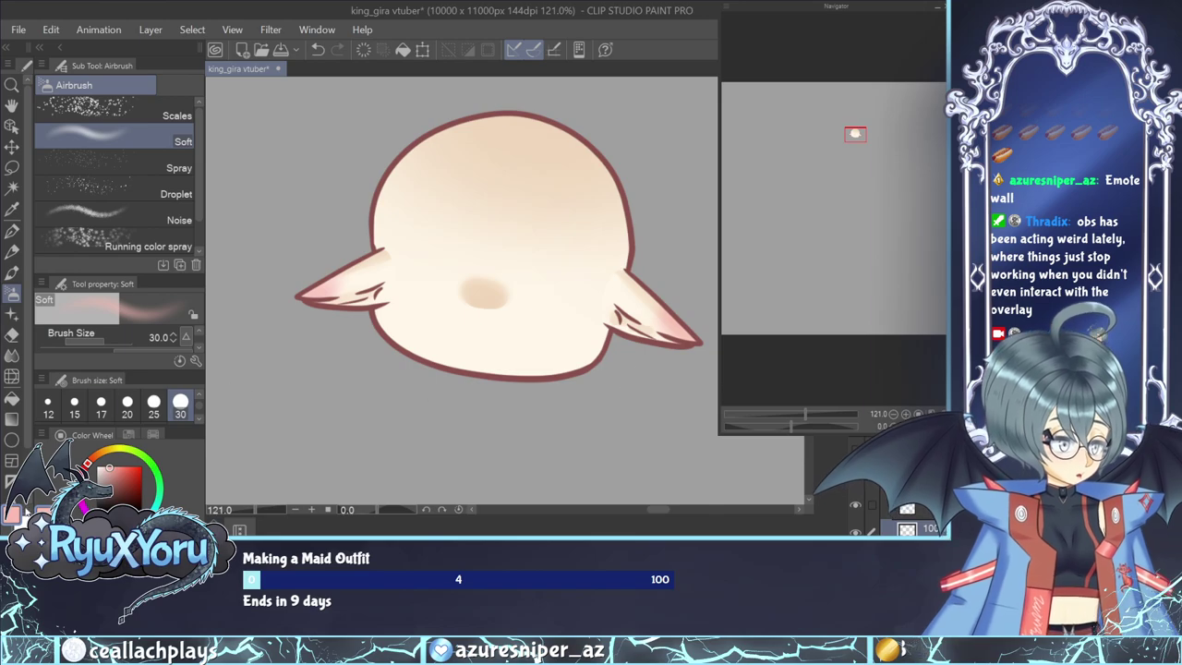
Add a small off-white highlight on the nose with the G-pen at size 15, undoing the last extra stroke.
{"action": "key", "text": "p"}
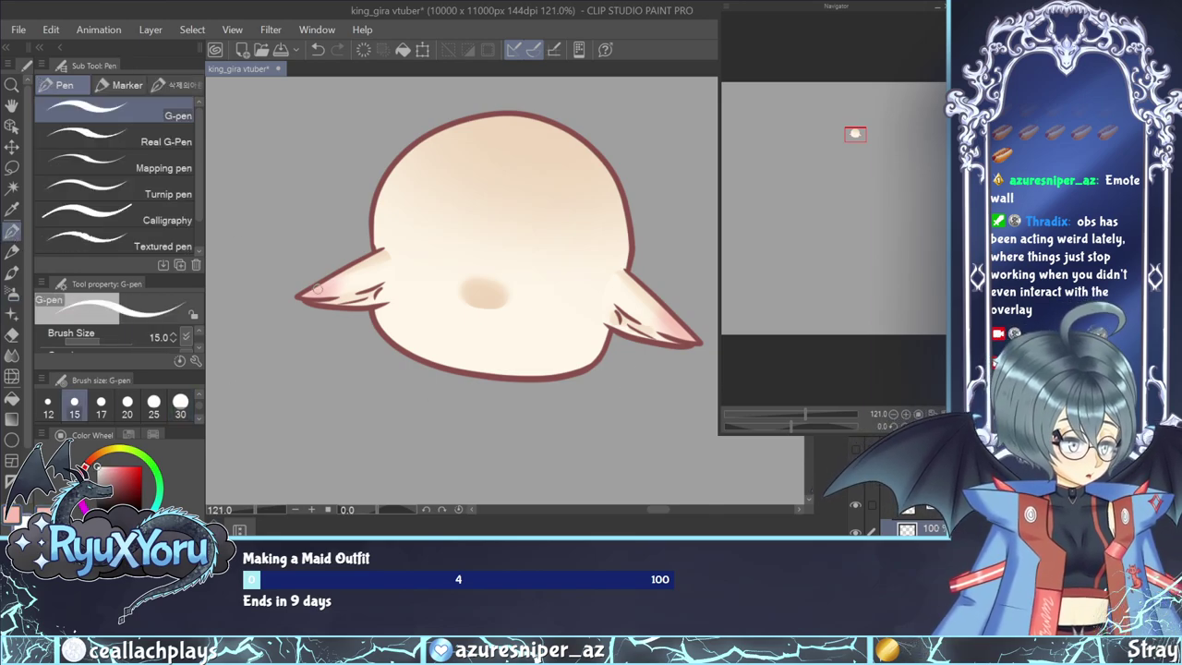
{"action": "left_click", "coordinate": [129, 434]}
{"action": "left_click", "coordinate": [26, 506]}
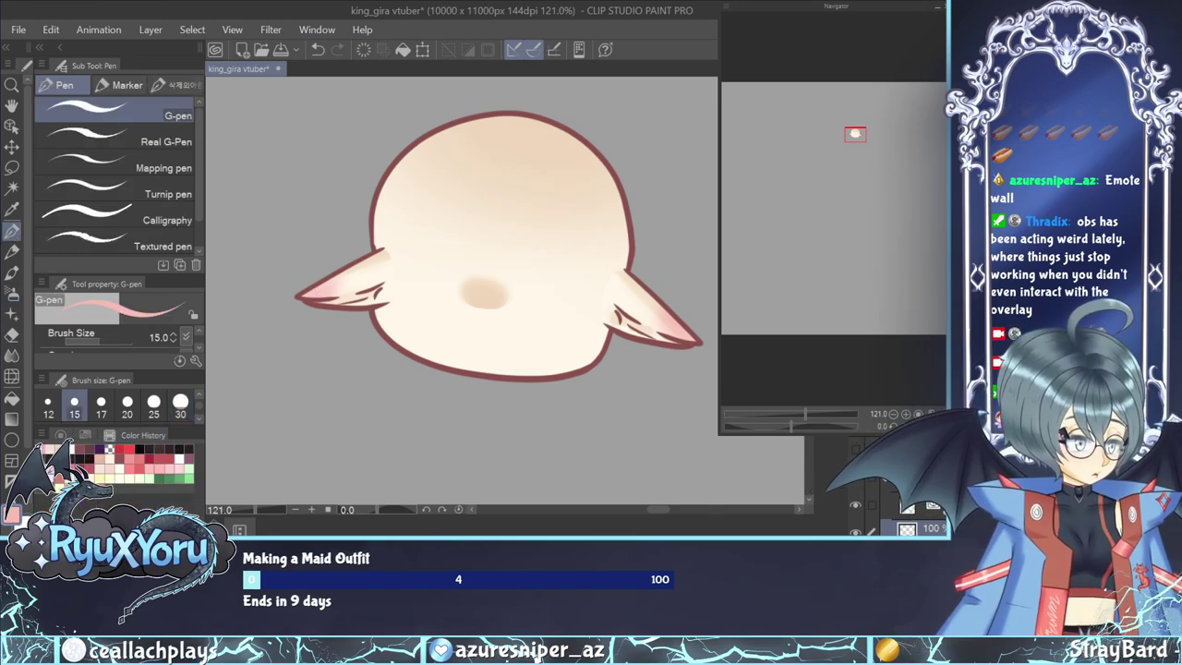
{"action": "left_click", "coordinate": [78, 447]}
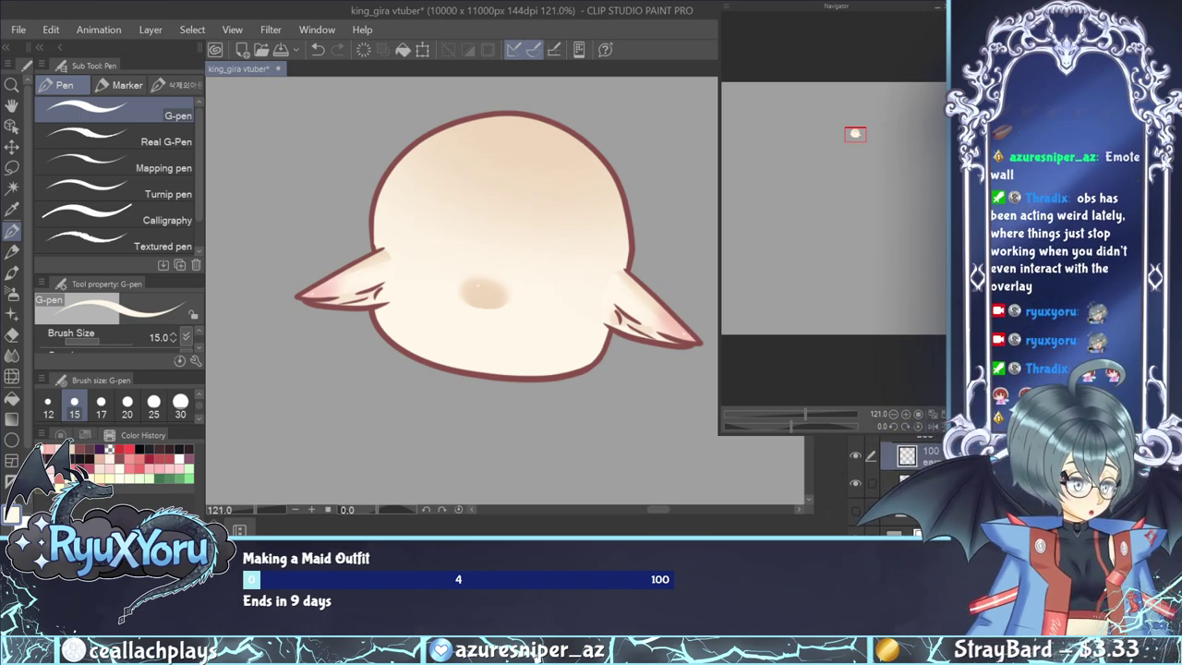
{"action": "key", "text": "ctrl+z"}
Show the sketch over the head again and save the file.
{"action": "scroll", "coordinate": [469, 290], "scroll_direction": "down", "scroll_amount": 2}
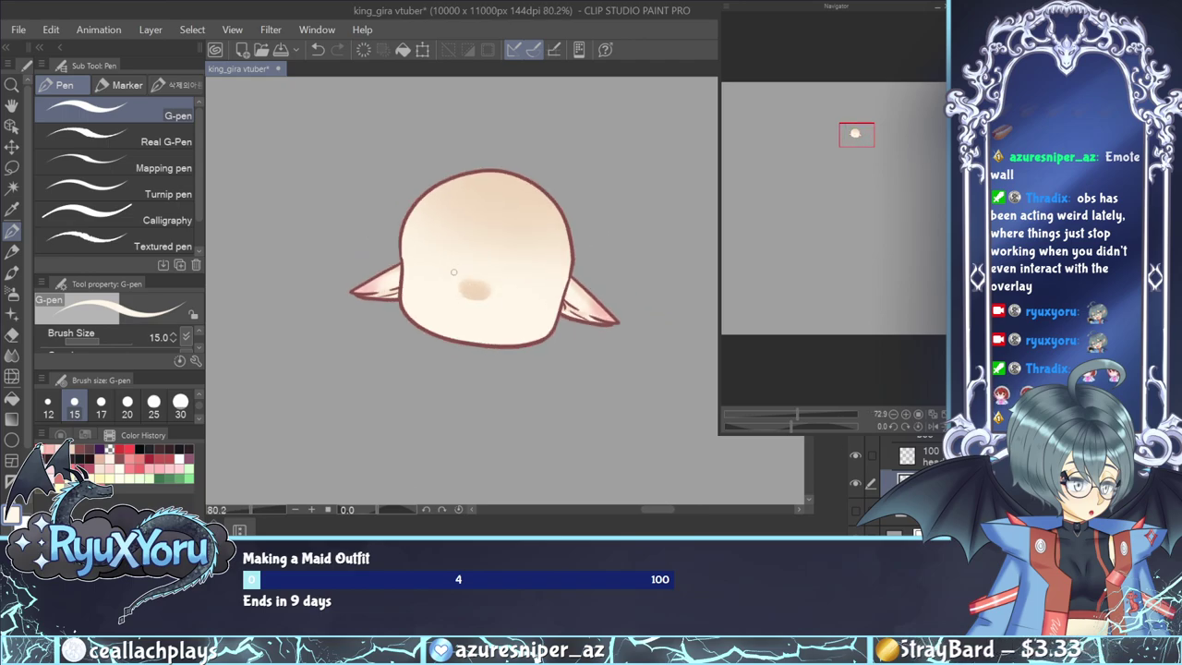
{"action": "scroll", "coordinate": [469, 290], "scroll_direction": "up", "scroll_amount": 1}
{"action": "left_click", "coordinate": [856, 450]}
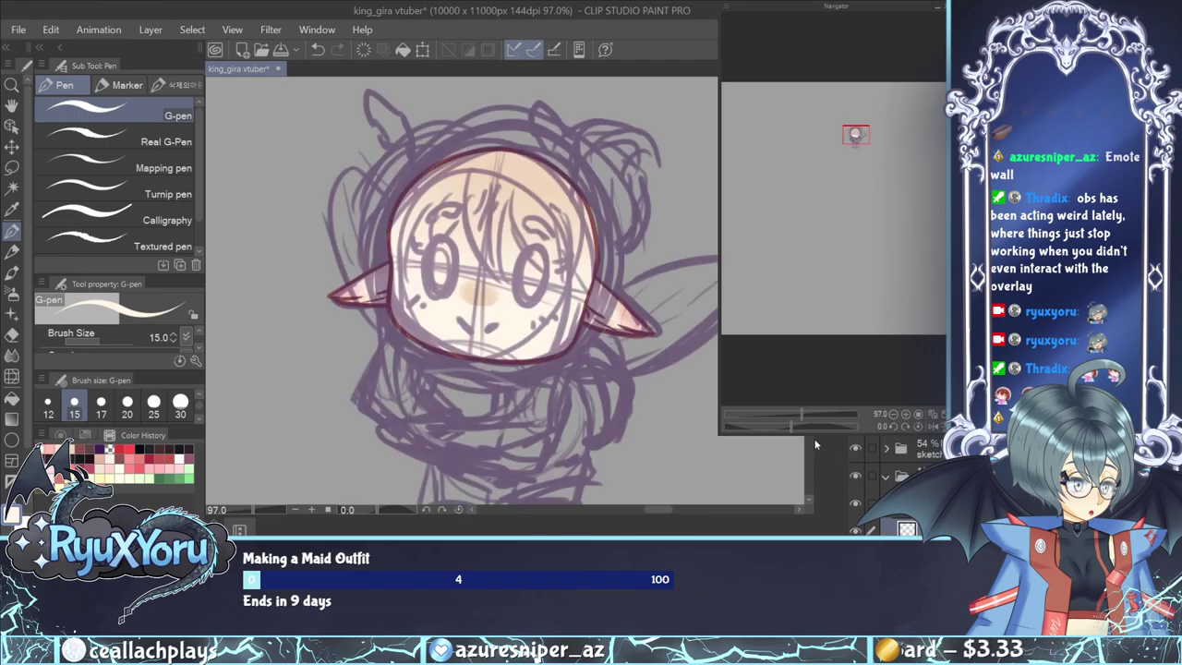
{"action": "key", "text": "ctrl+s"}
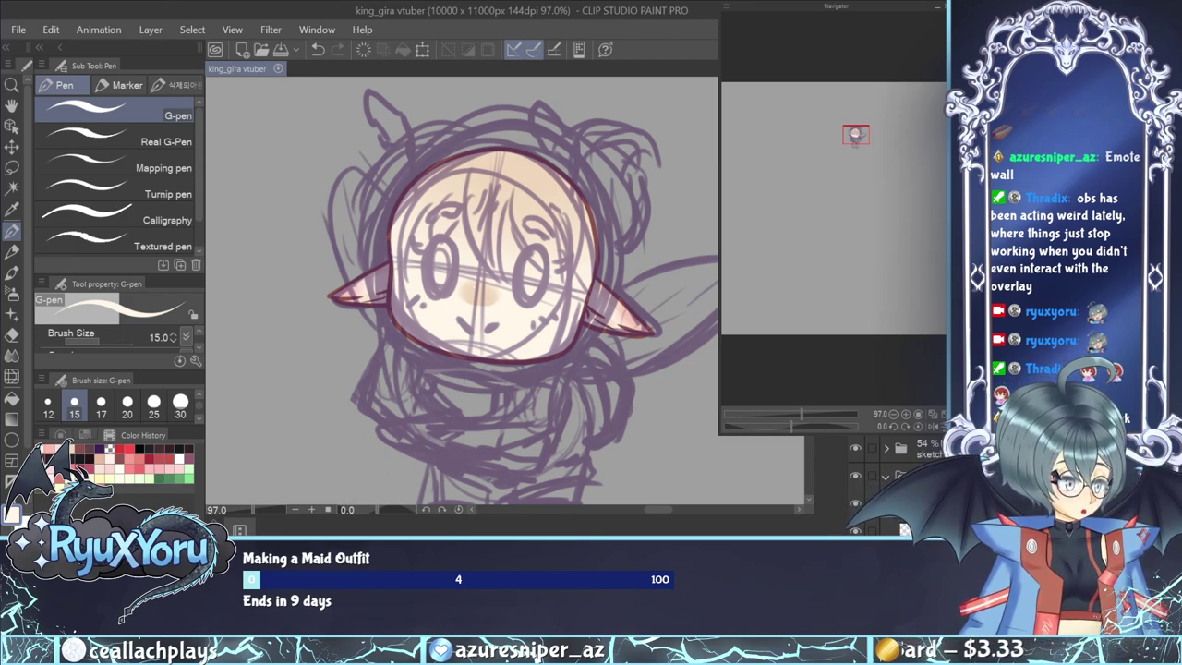
Outline the sketched left eye with a dark brown-purple ellipse, using the EN/CC Dim color set.
{"action": "left_click", "coordinate": [12, 439]}
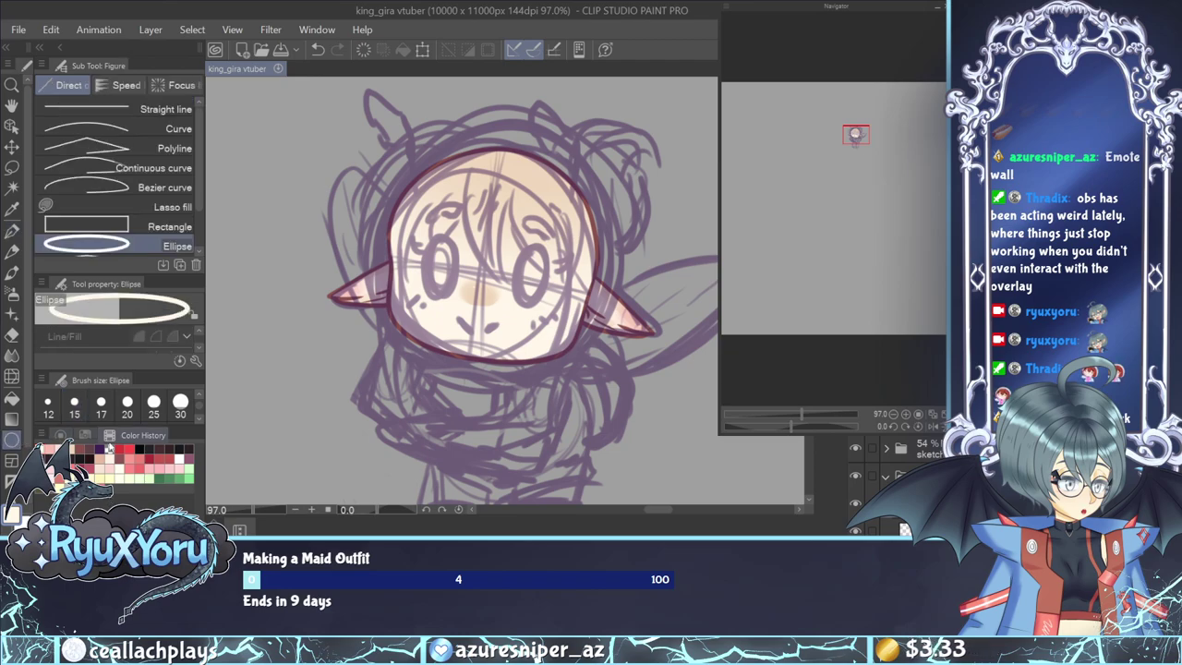
{"action": "left_click", "coordinate": [87, 434]}
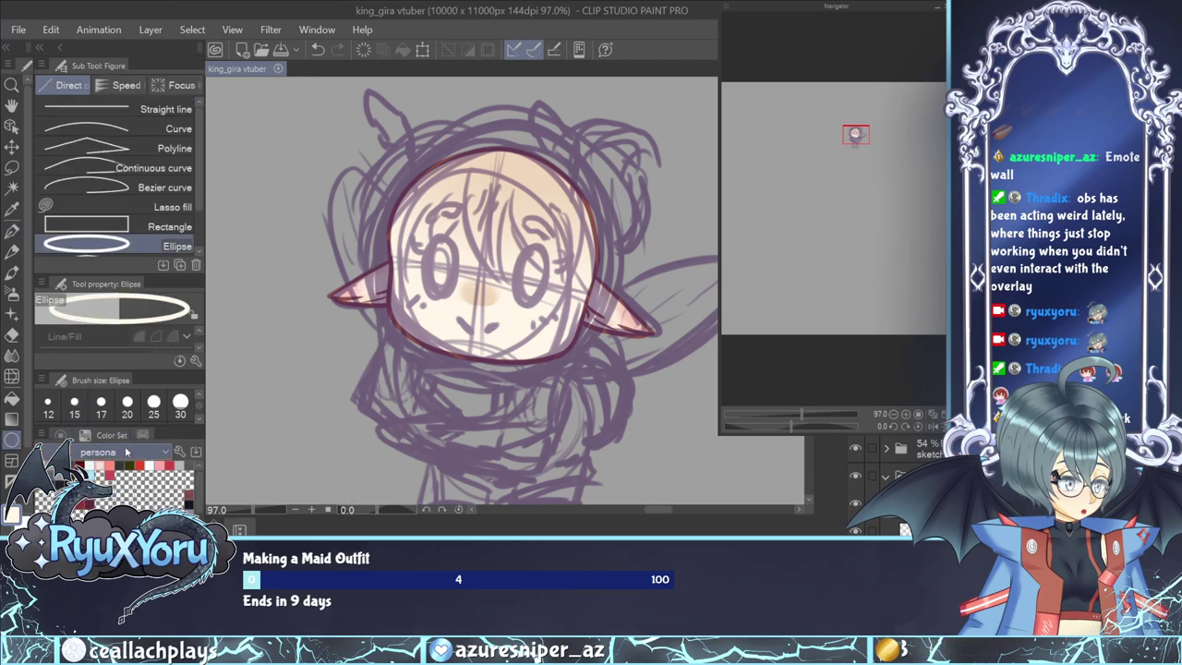
{"action": "left_click", "coordinate": [115, 284]}
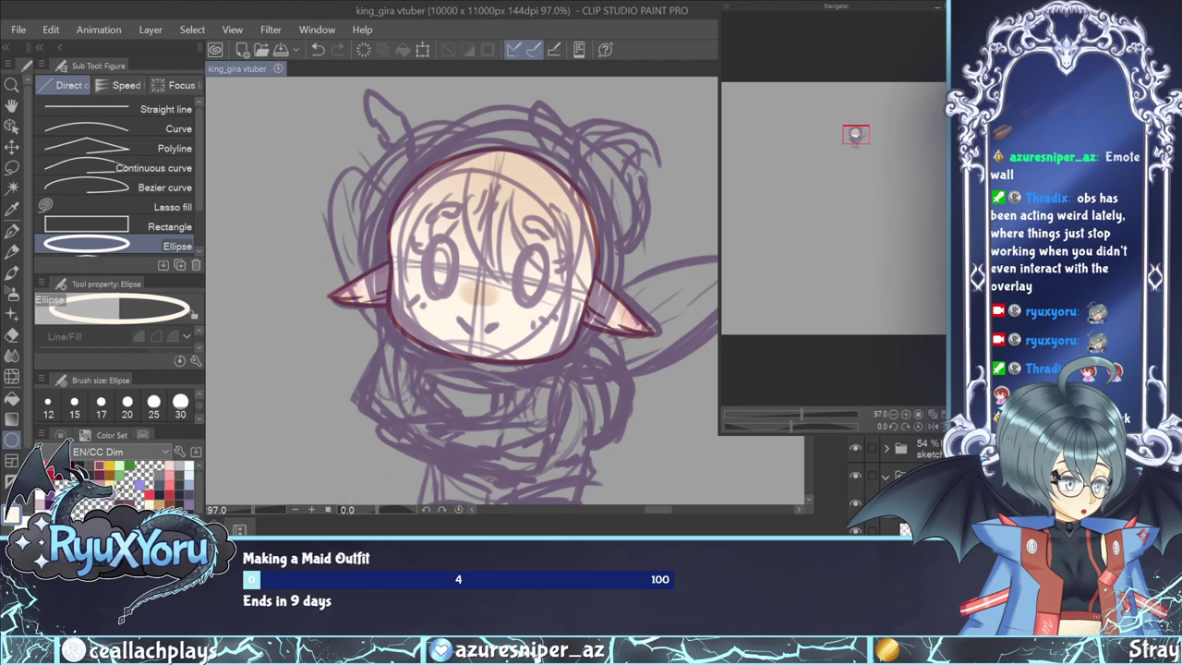
{"action": "left_click", "coordinate": [119, 492]}
{"action": "left_click_drag", "start_coordinate": [427, 234], "coordinate": [455, 293]}
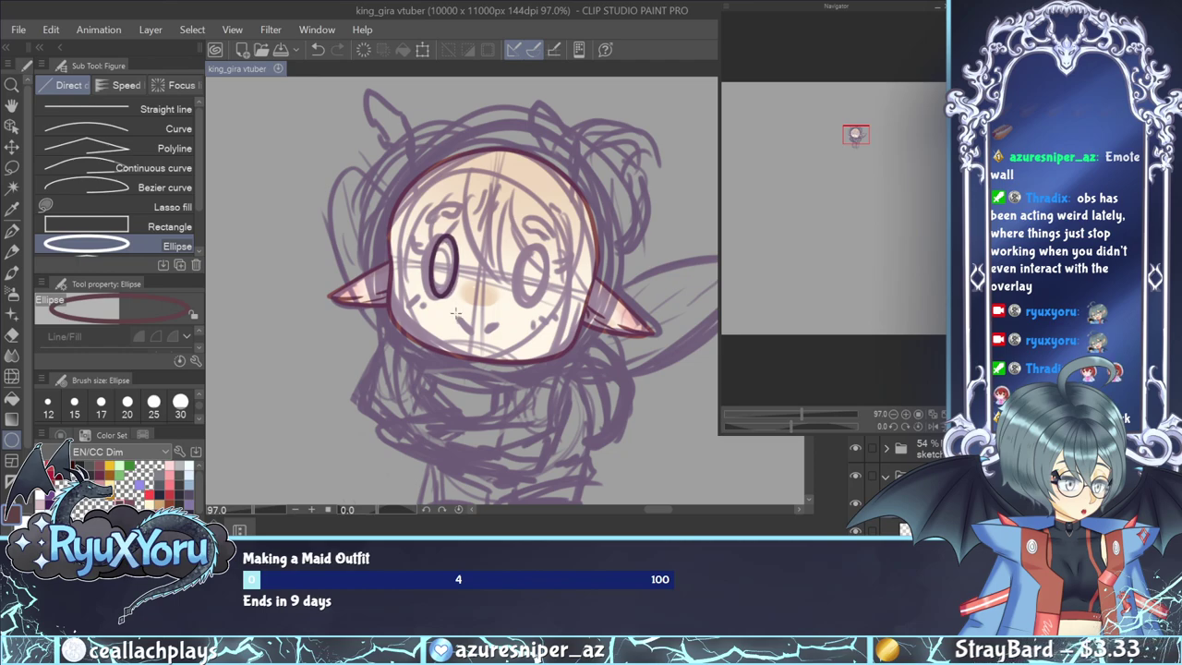
Select the left eye ellipse with the Object tool and compare it with the sketch hidden and shown.
{"action": "left_click", "coordinate": [15, 129]}
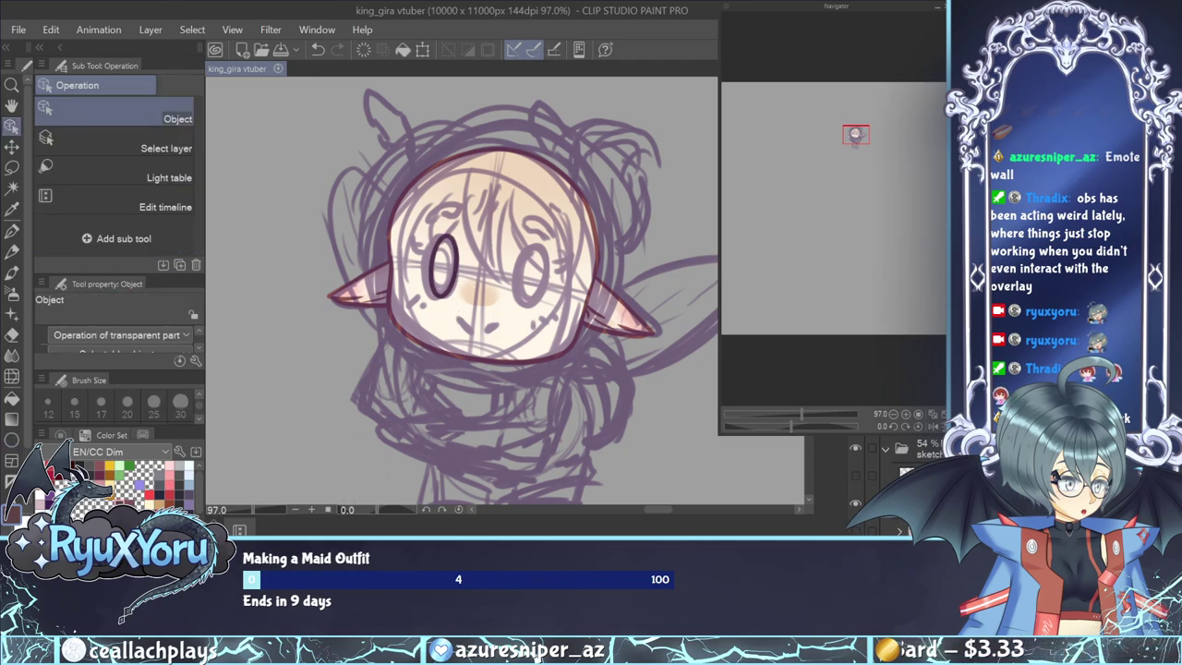
{"action": "left_click", "coordinate": [856, 450]}
{"action": "left_click", "coordinate": [457, 283]}
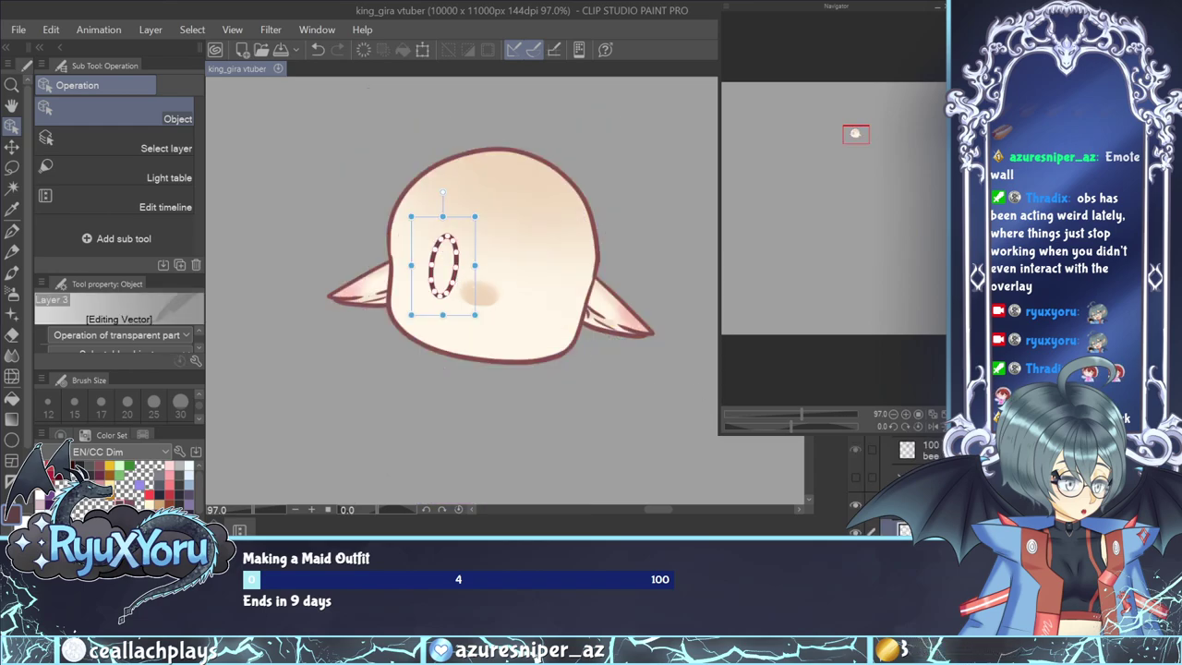
{"action": "scroll", "coordinate": [900, 485], "scroll_direction": "up", "scroll_amount": 3}
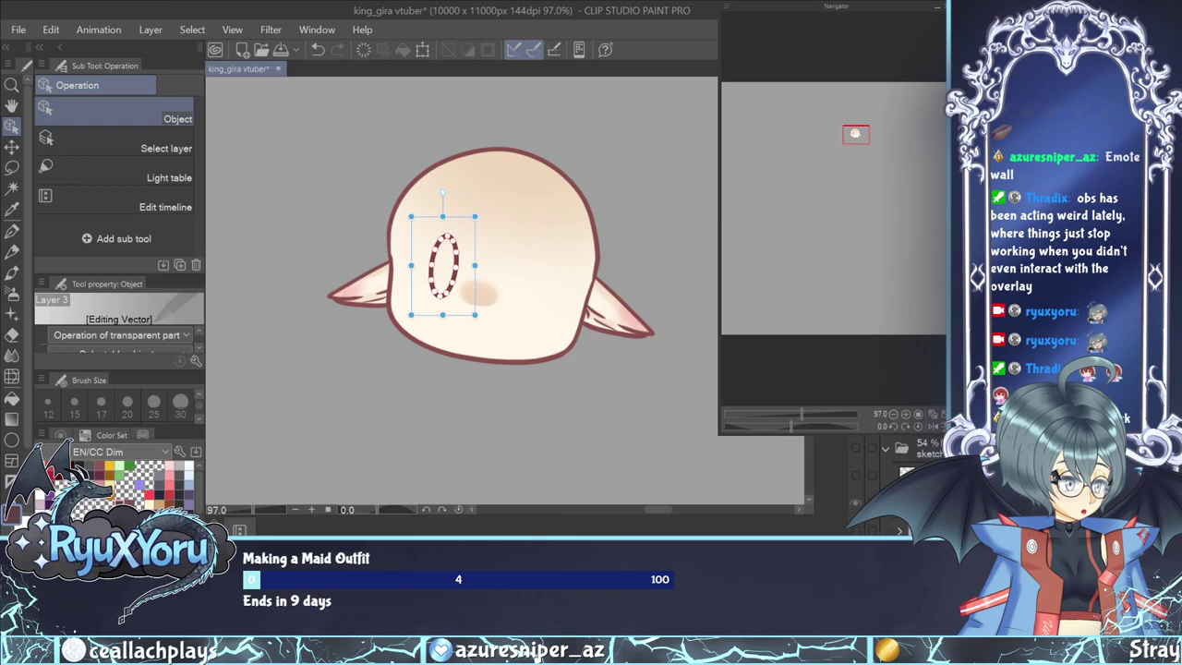
{"action": "left_click", "coordinate": [857, 448]}
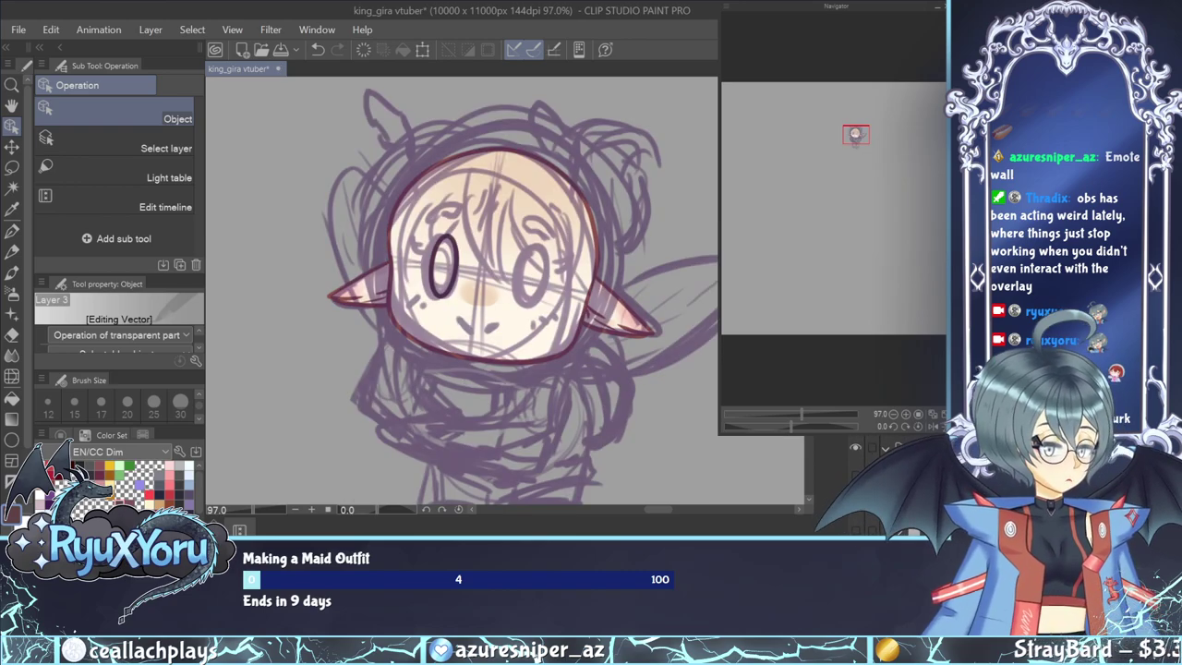
Widen the left eye ellipse outward and rotate it slightly to match the sketched eye.
{"action": "scroll", "coordinate": [434, 231], "scroll_direction": "up", "scroll_amount": 8}
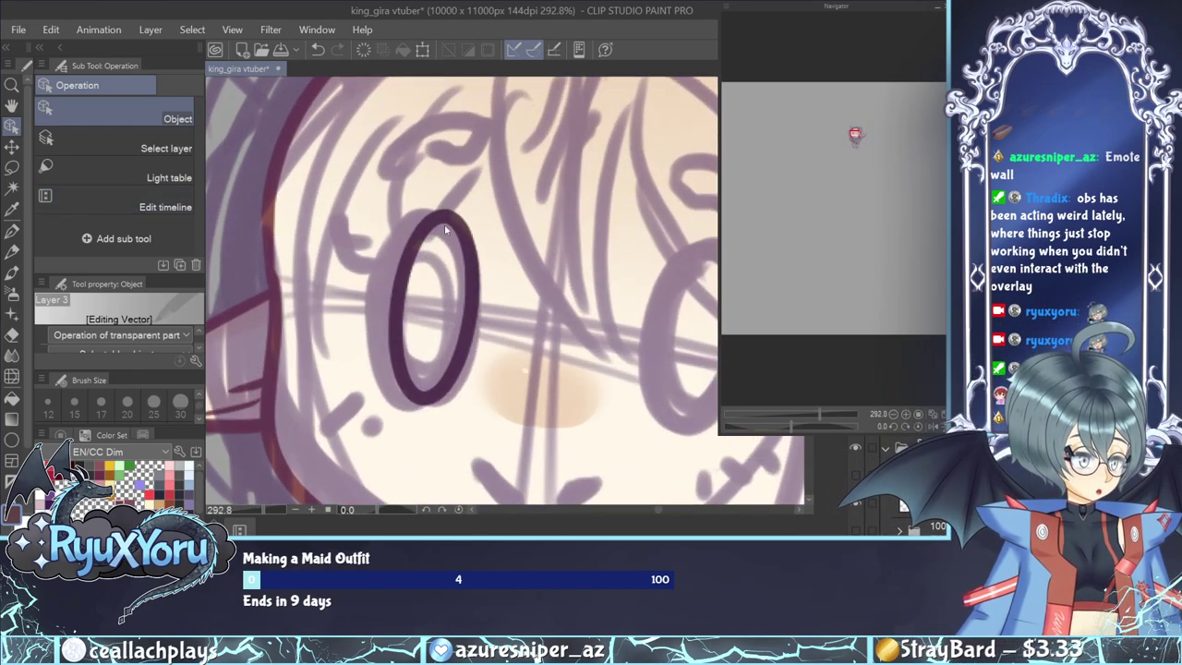
{"action": "left_click", "coordinate": [460, 221]}
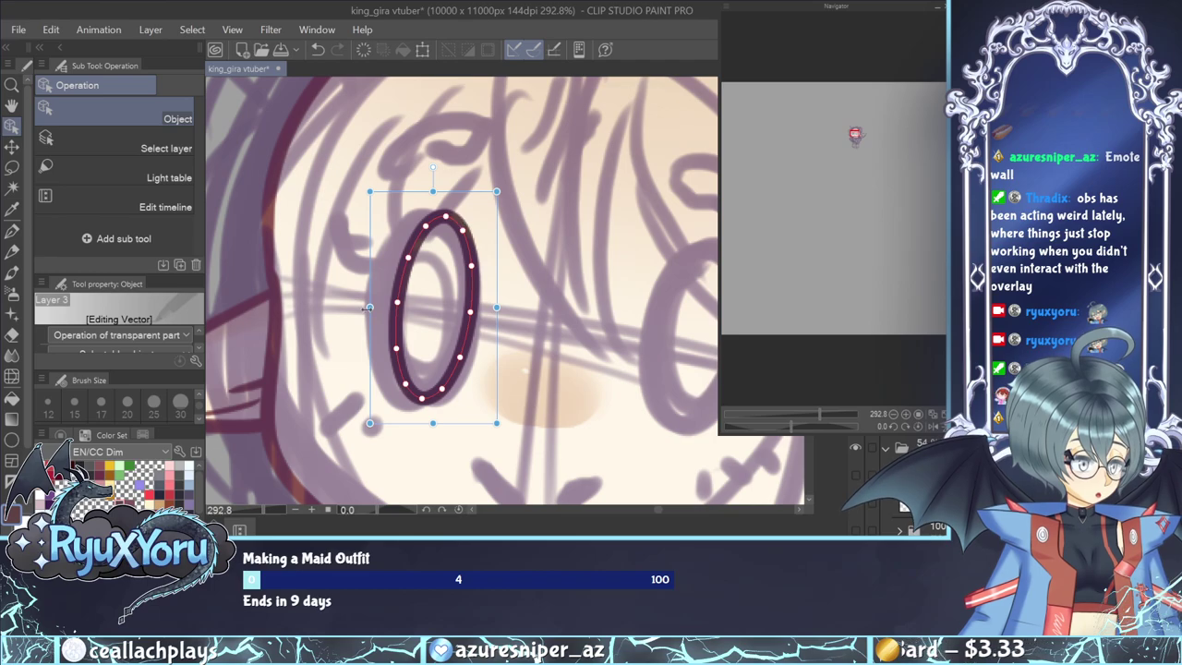
{"action": "left_click_drag", "start_coordinate": [368, 307], "coordinate": [346, 307]}
{"action": "scroll", "coordinate": [345, 306], "scroll_direction": "down", "scroll_amount": 1}
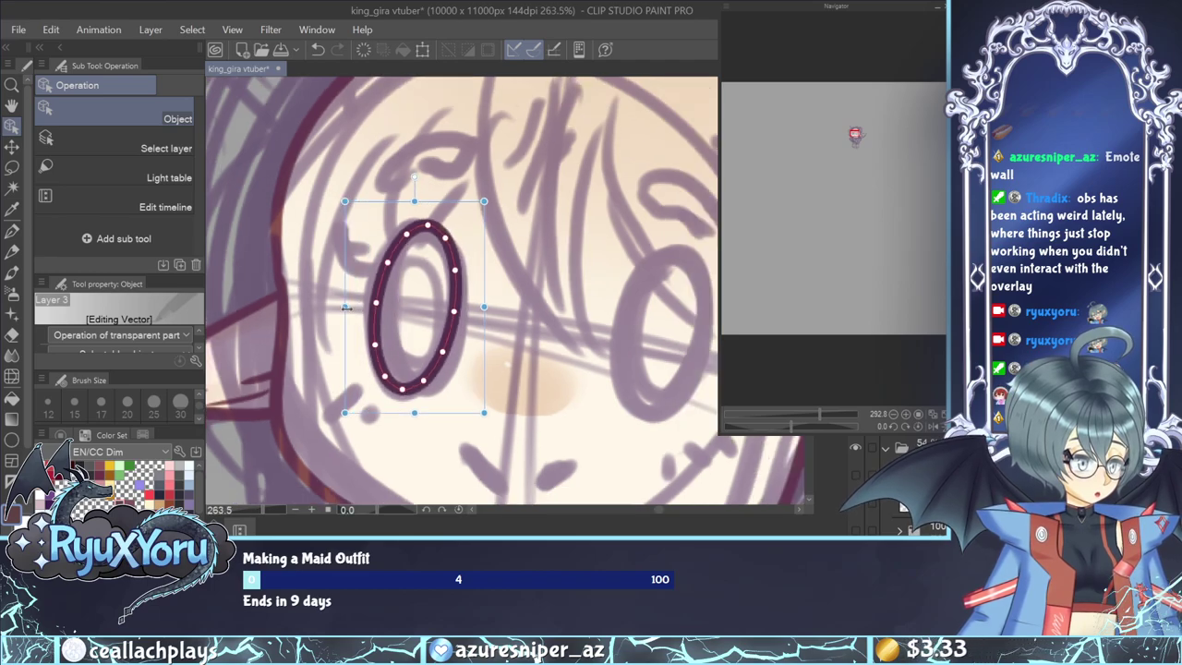
{"action": "scroll", "coordinate": [345, 307], "scroll_direction": "down", "scroll_amount": 4}
{"action": "left_click_drag", "start_coordinate": [480, 401], "coordinate": [488, 394]}
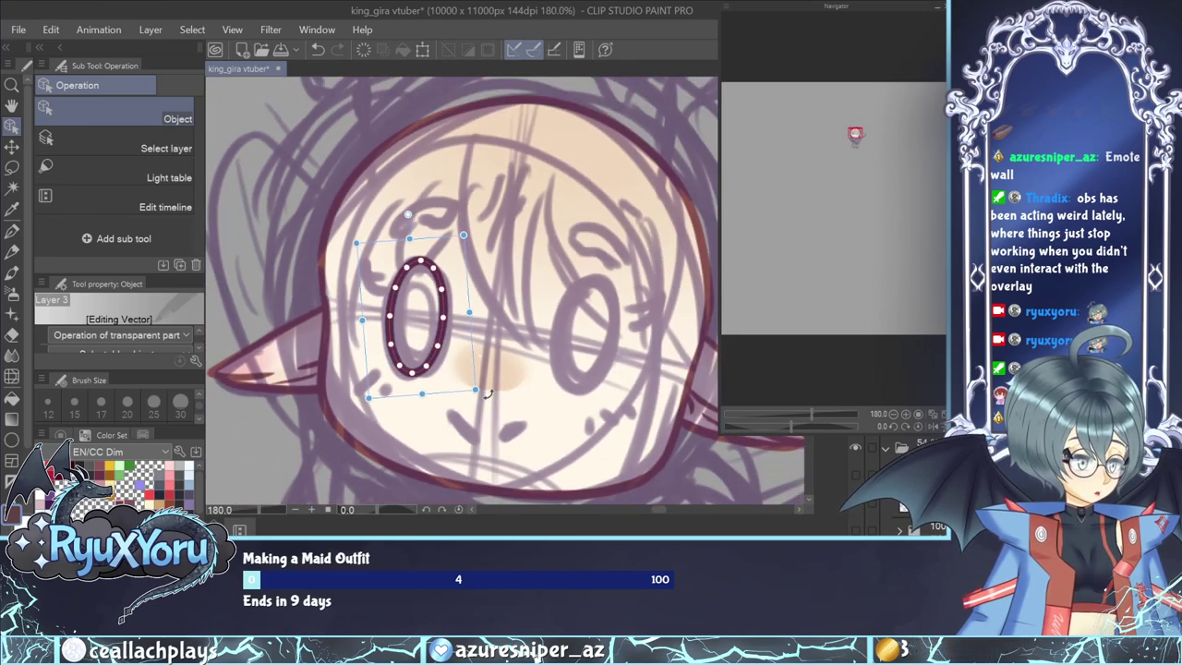
Duplicate the left eye ellipse and place the copy over the sketched right eye.
{"action": "scroll", "coordinate": [430, 296], "scroll_direction": "down", "scroll_amount": 4}
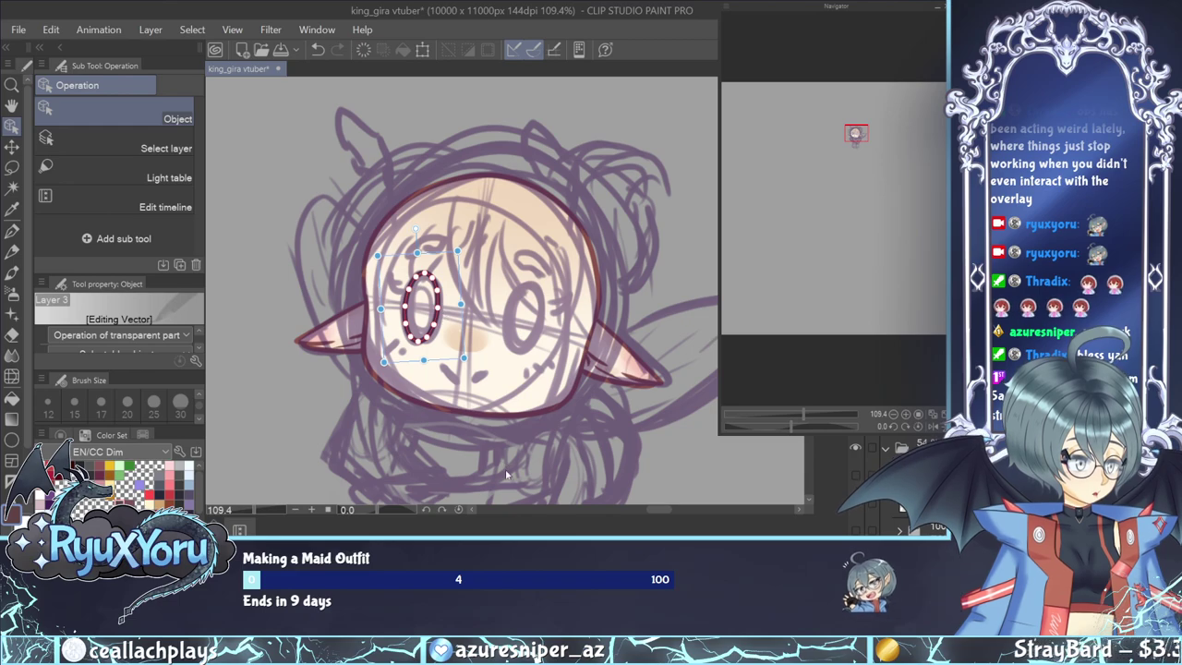
{"action": "left_click", "coordinate": [456, 337]}
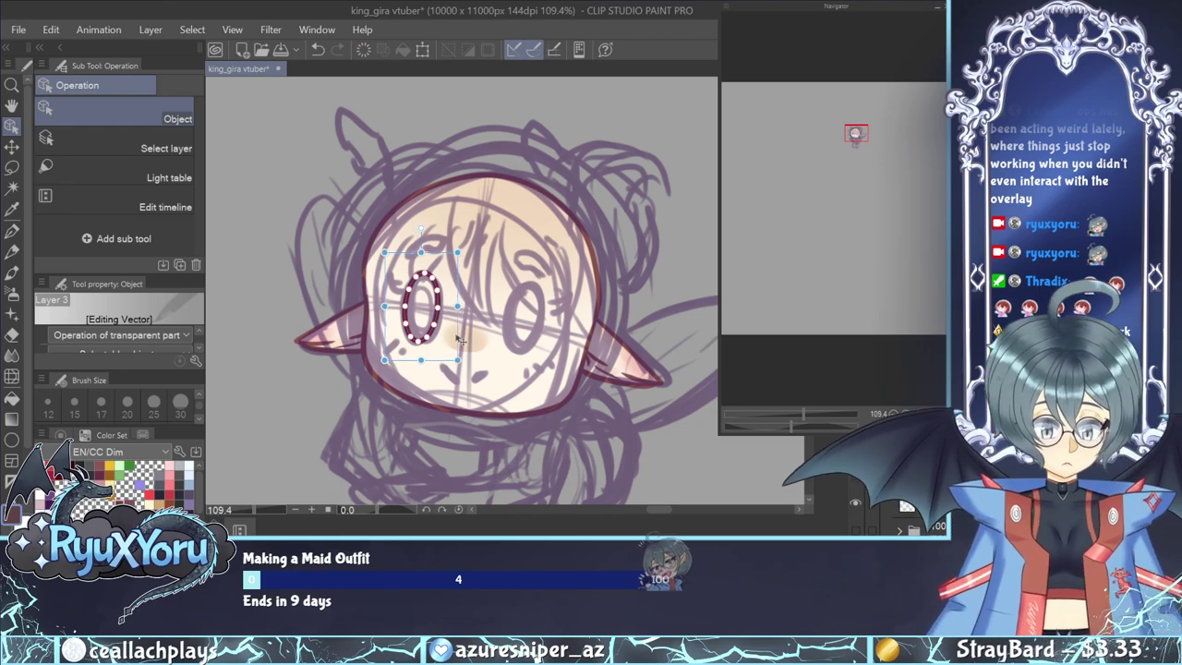
{"action": "left_click_drag", "start_coordinate": [459, 342], "coordinate": [567, 355]}
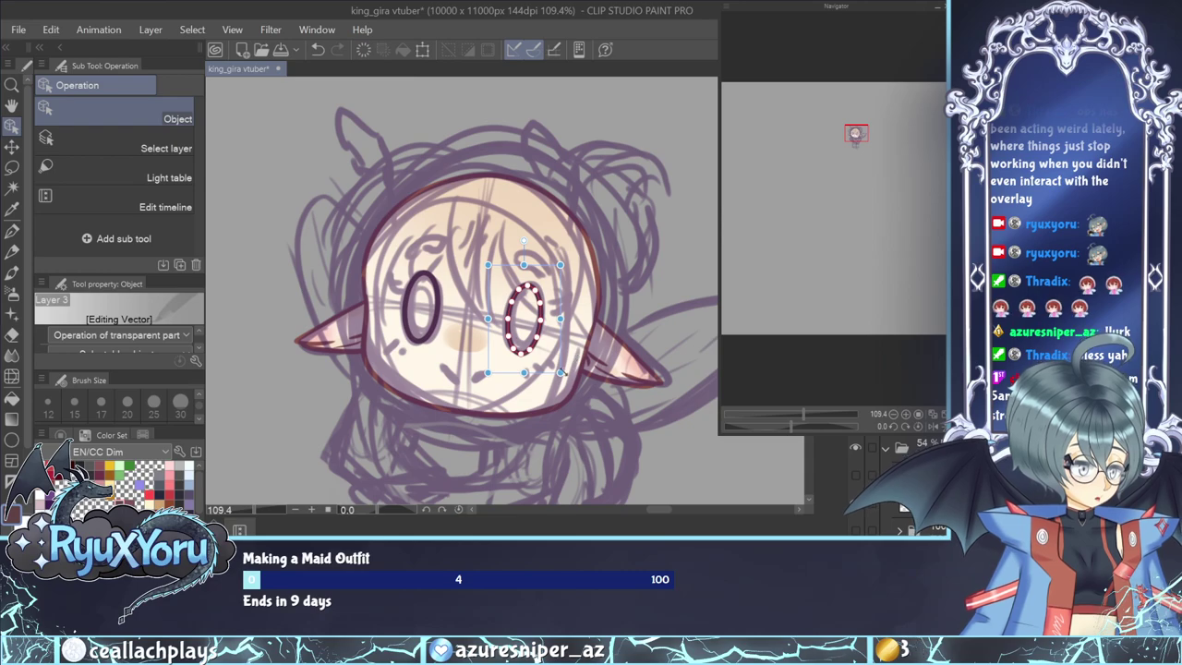
Draw a flicked eyelash on the outer upper edge of each eye with the G-pen at size 15, and check them without the sketch.
{"action": "scroll", "coordinate": [561, 372], "scroll_direction": "up", "scroll_amount": 2}
{"action": "key", "text": "p"}
{"action": "scroll", "coordinate": [560, 289], "scroll_direction": "up", "scroll_amount": 2}
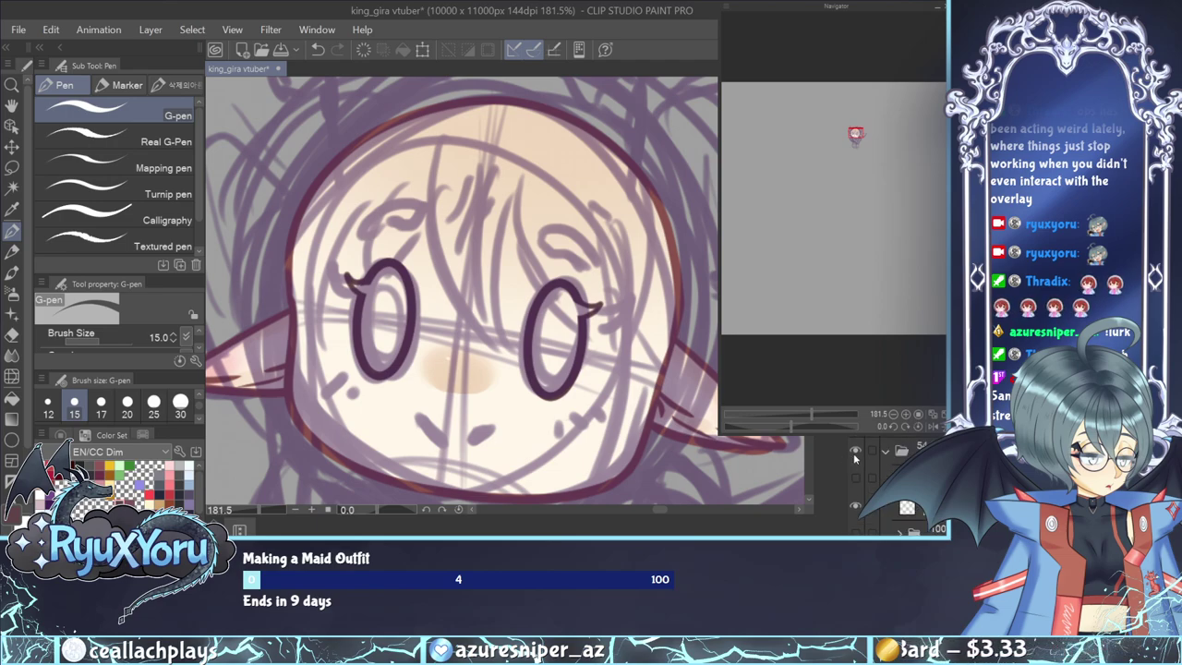
{"action": "left_click", "coordinate": [853, 458]}
{"action": "scroll", "coordinate": [425, 239], "scroll_direction": "down", "scroll_amount": 8}
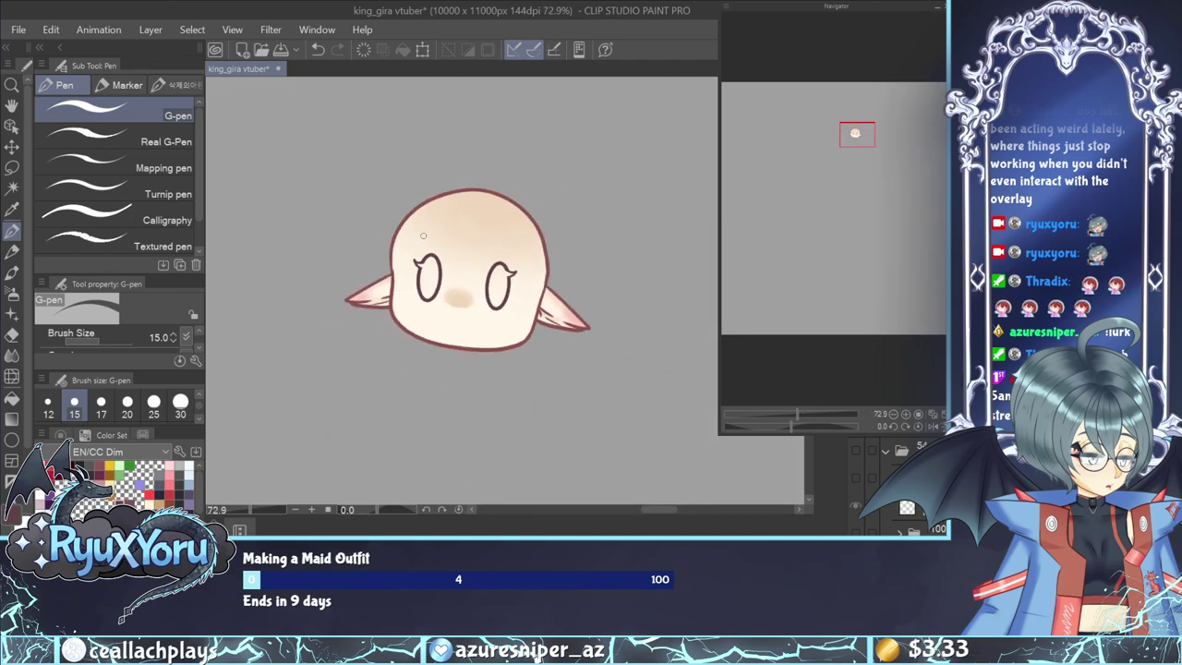
{"action": "scroll", "coordinate": [492, 344], "scroll_direction": "up", "scroll_amount": 4}
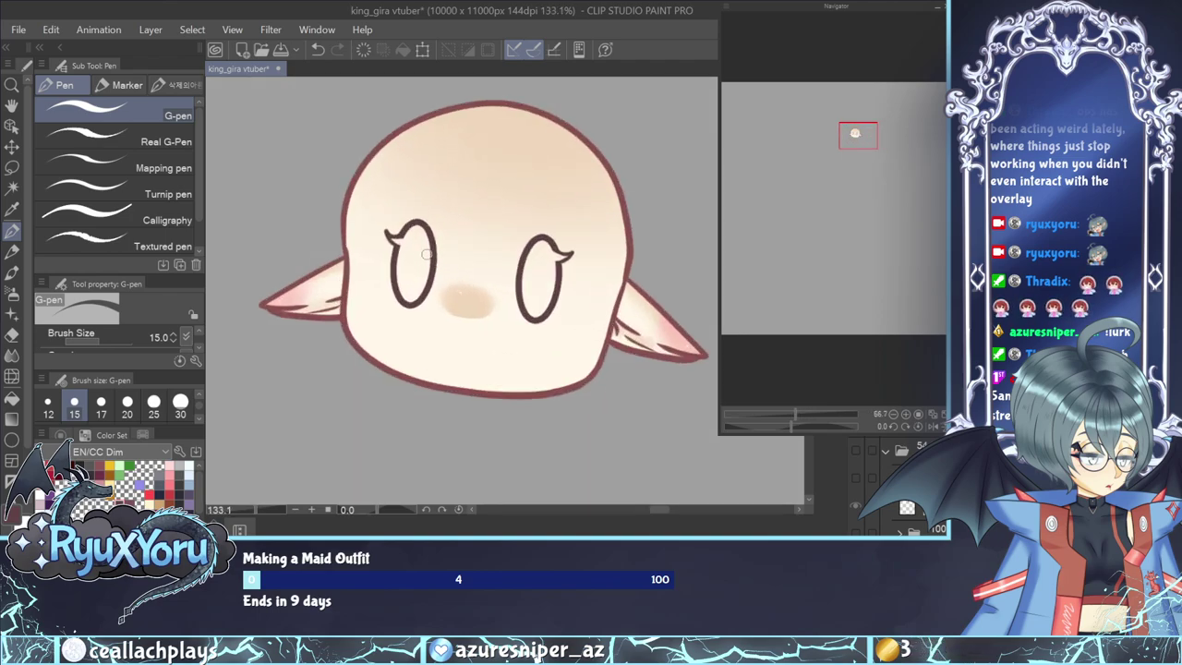
{"action": "scroll", "coordinate": [893, 485], "scroll_direction": "down", "scroll_amount": 1}
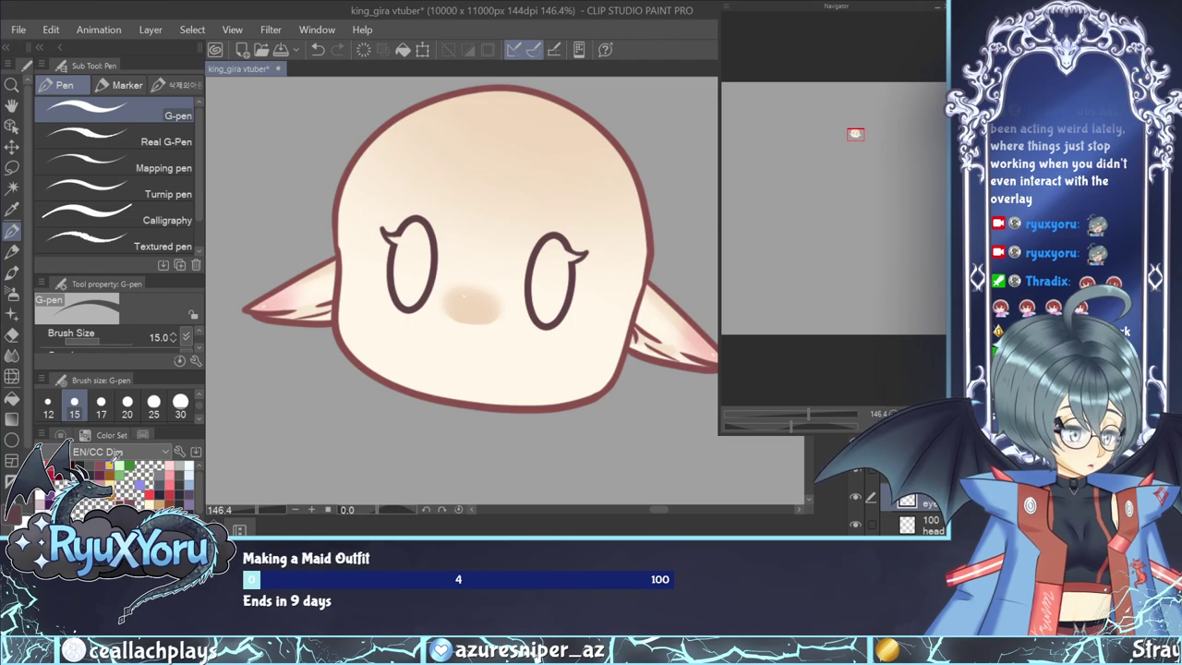
Fill the inside of the left eyelash with golden yellow using the G-pen at size 15.
{"action": "left_click", "coordinate": [109, 466]}
{"action": "scroll", "coordinate": [415, 229], "scroll_direction": "up", "scroll_amount": 1}
{"action": "scroll", "coordinate": [445, 285], "scroll_direction": "up", "scroll_amount": 1}
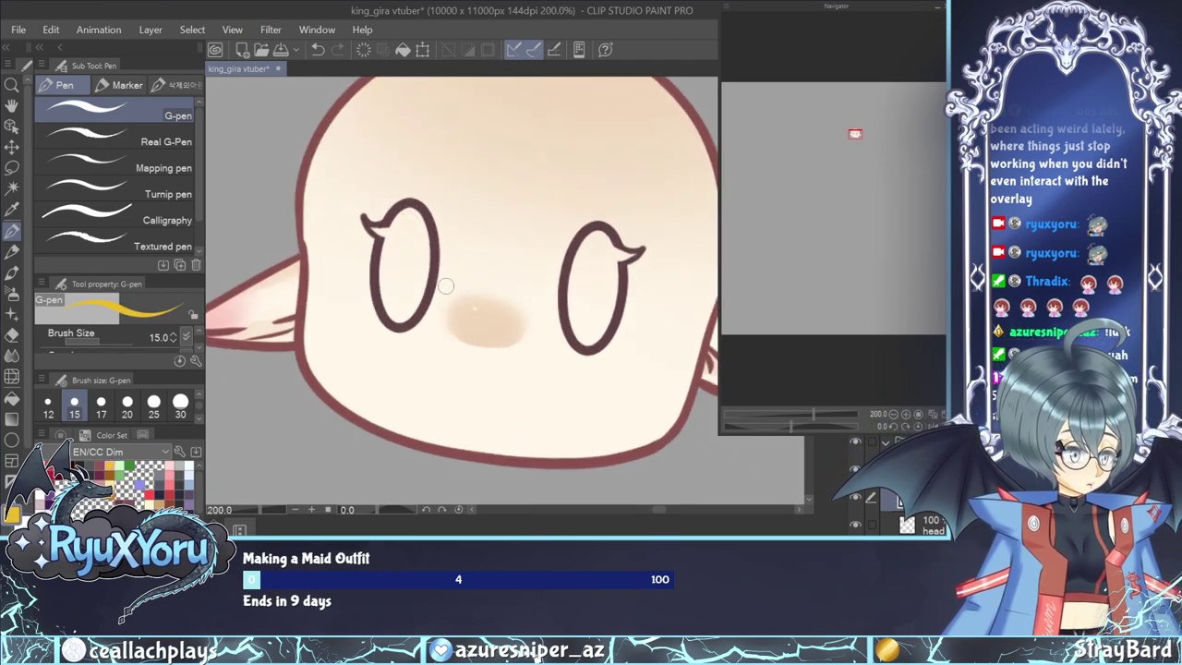
{"action": "left_click_drag", "start_coordinate": [374, 229], "coordinate": [389, 236]}
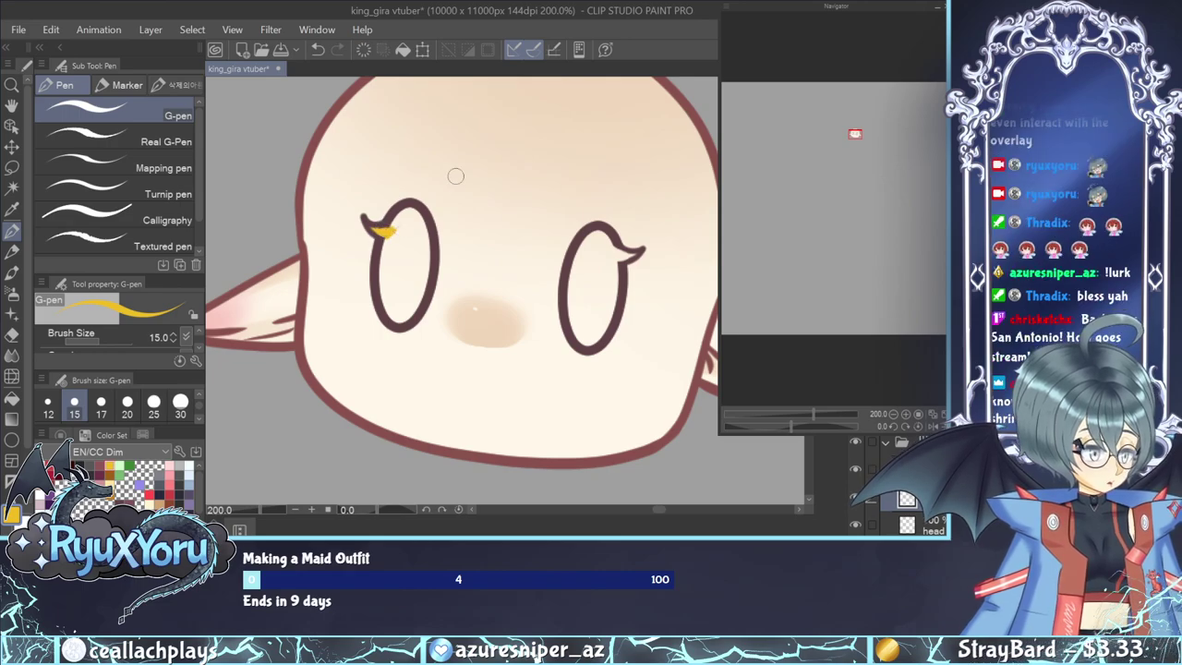
{"action": "key", "text": "c"}
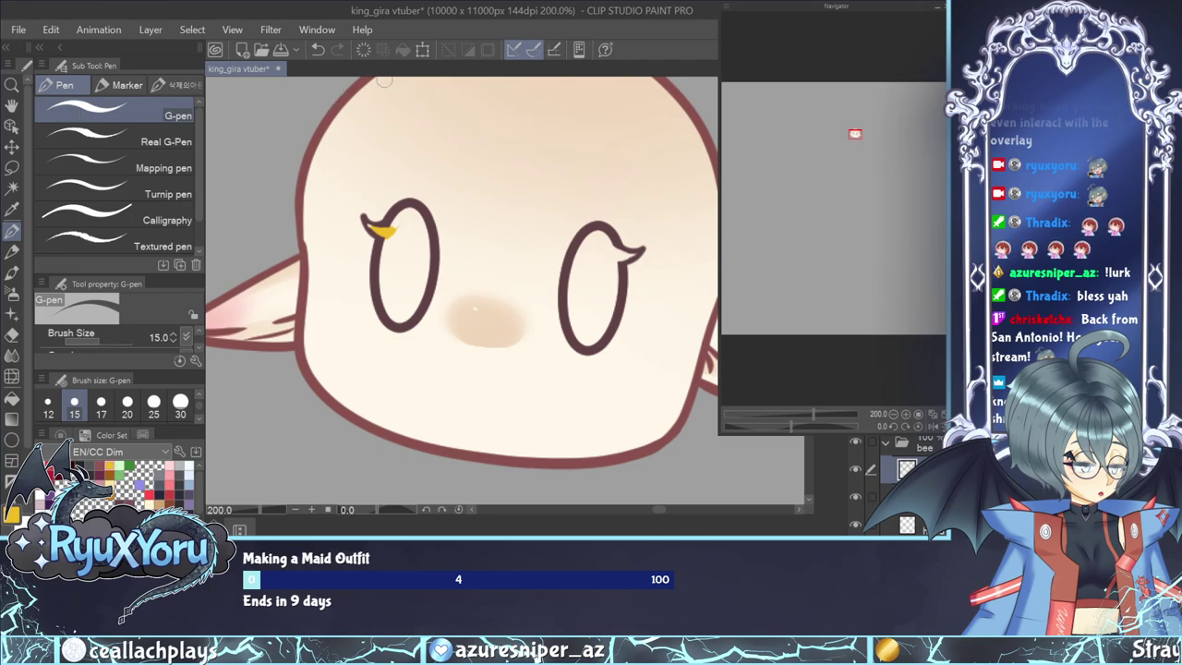
{"action": "key", "text": "ctrl+z"}
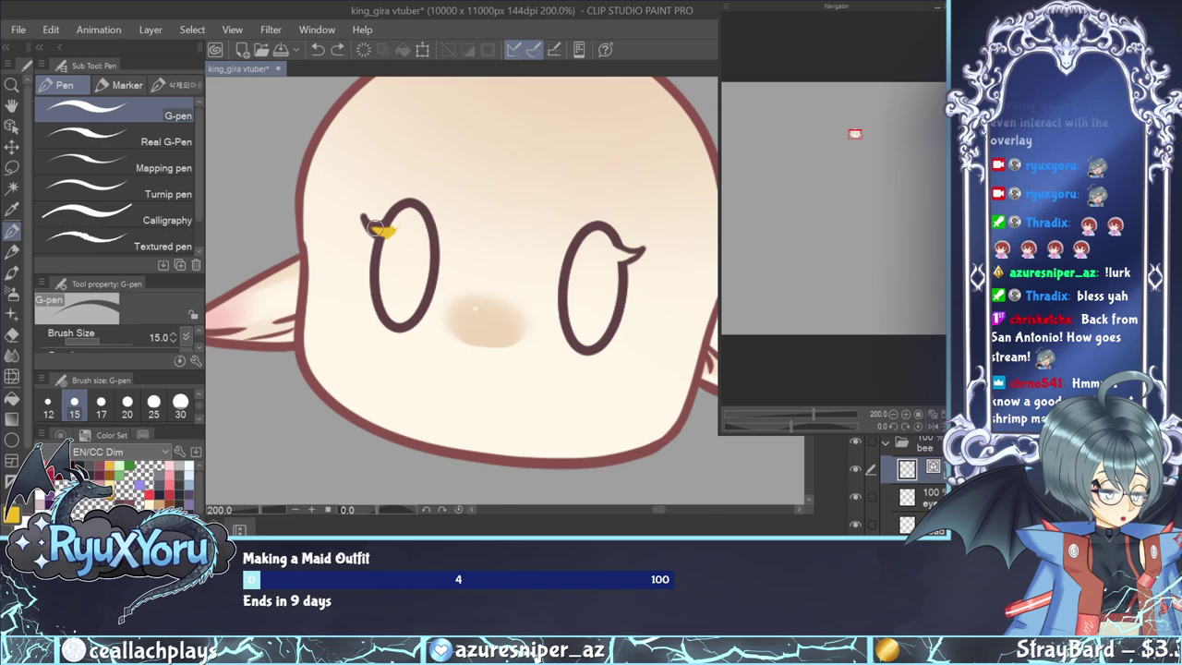
{"action": "key", "text": "ctrl+z"}
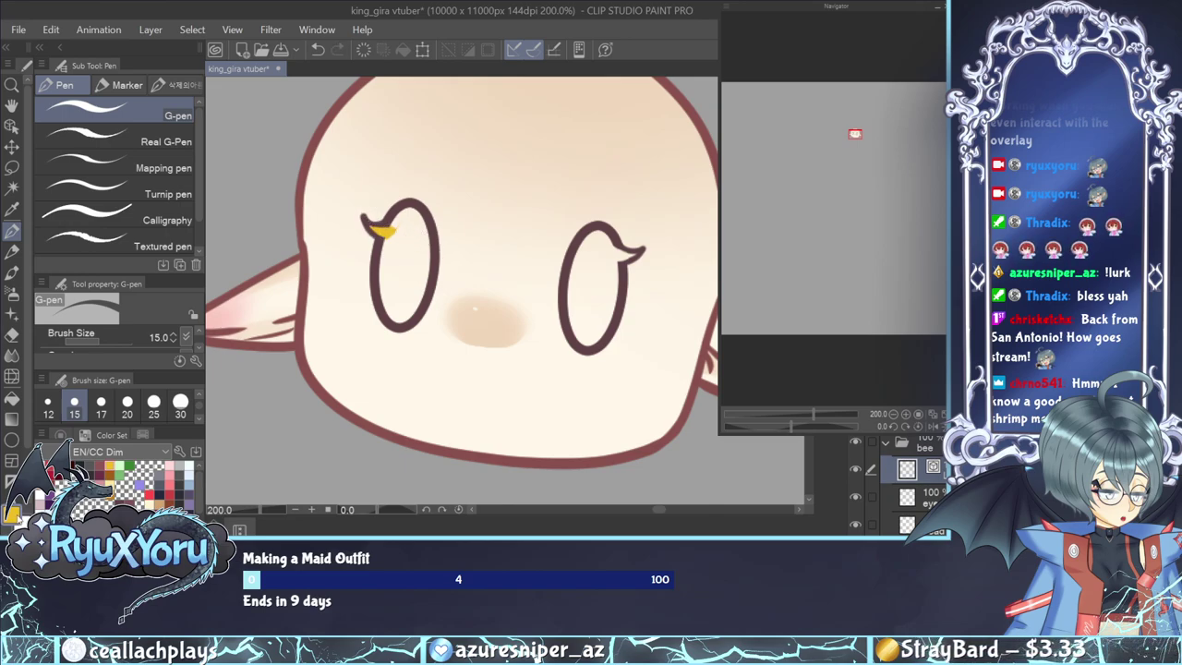
{"action": "left_click", "coordinate": [17, 518]}
{"action": "left_click_drag", "start_coordinate": [370, 225], "coordinate": [382, 230]}
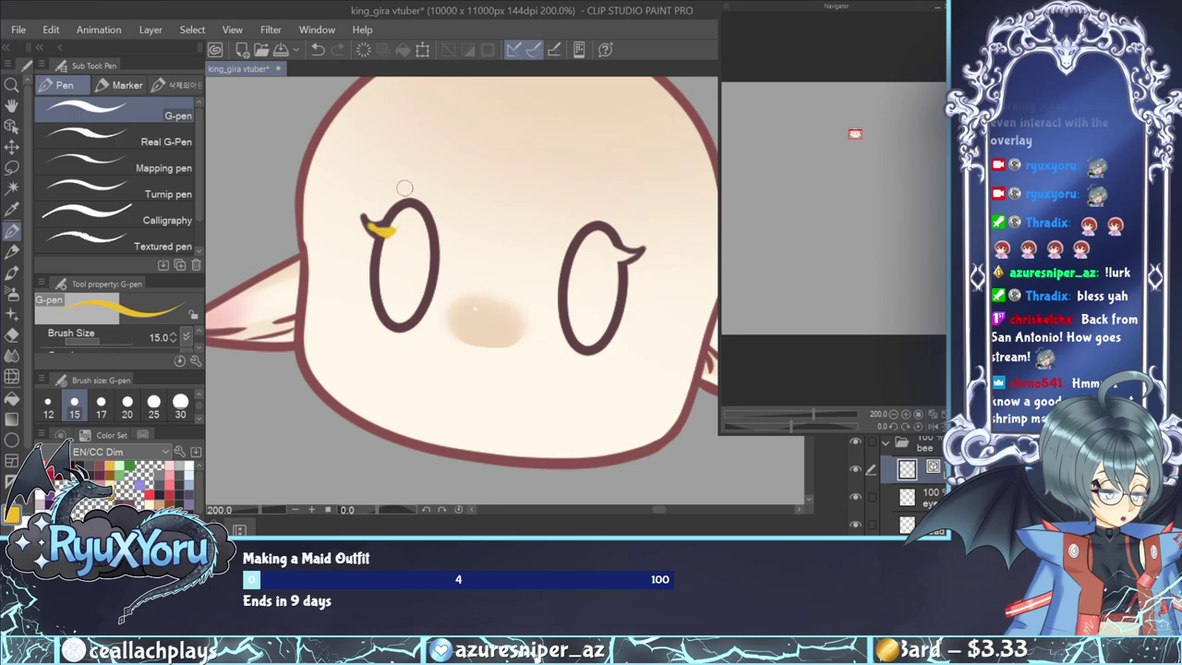
{"action": "key", "text": "ctrl+z"}
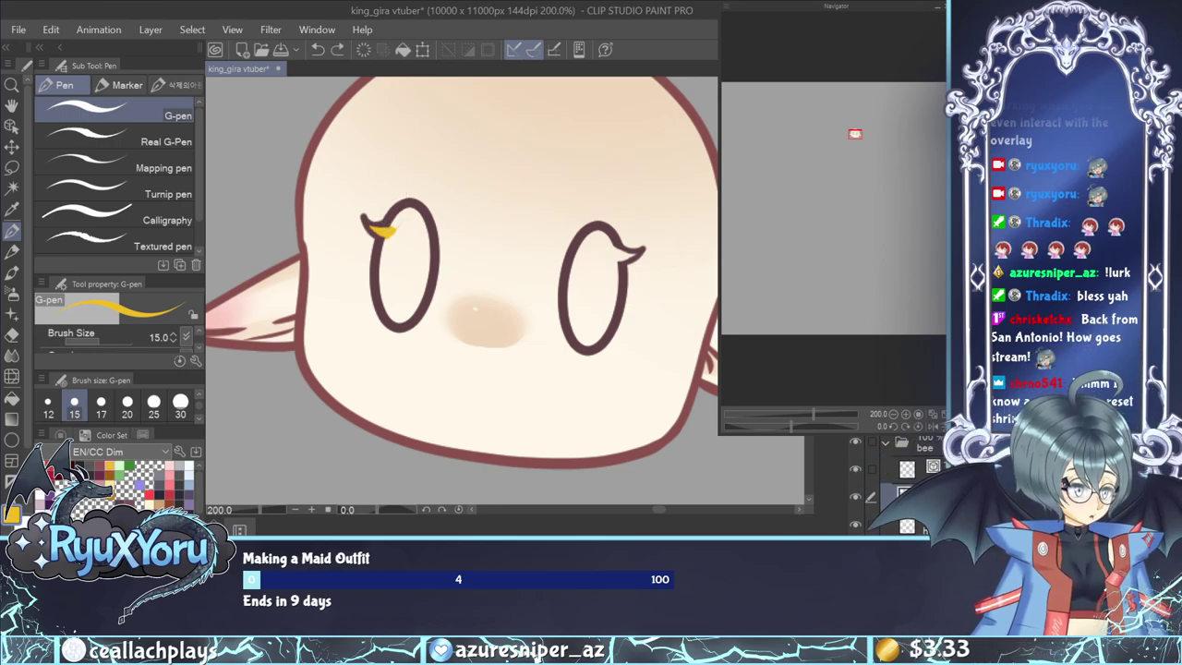
Fill both eyes and the inside of the right eyelash with the same golden yellow, and save the file.
{"action": "mouse_move", "coordinate": [391, 229]}
{"action": "left_mouse_down"}
{"action": "mouse_move", "coordinate": [380, 286]}
{"action": "mouse_move", "coordinate": [383, 259]}
{"action": "mouse_move", "coordinate": [387, 305]}
{"action": "mouse_move", "coordinate": [397, 319]}
{"action": "mouse_move", "coordinate": [412, 308]}
{"action": "mouse_move", "coordinate": [403, 322]}
{"action": "mouse_move", "coordinate": [432, 251]}
{"action": "mouse_move", "coordinate": [427, 278]}
{"action": "mouse_move", "coordinate": [422, 220]}
{"action": "mouse_move", "coordinate": [403, 213]}
{"action": "mouse_move", "coordinate": [389, 234]}
{"action": "mouse_move", "coordinate": [404, 217]}
{"action": "mouse_move", "coordinate": [390, 248]}
{"action": "mouse_move", "coordinate": [406, 215]}
{"action": "mouse_move", "coordinate": [388, 287]}
{"action": "mouse_move", "coordinate": [406, 211]}
{"action": "mouse_move", "coordinate": [393, 317]}
{"action": "left_mouse_up"}
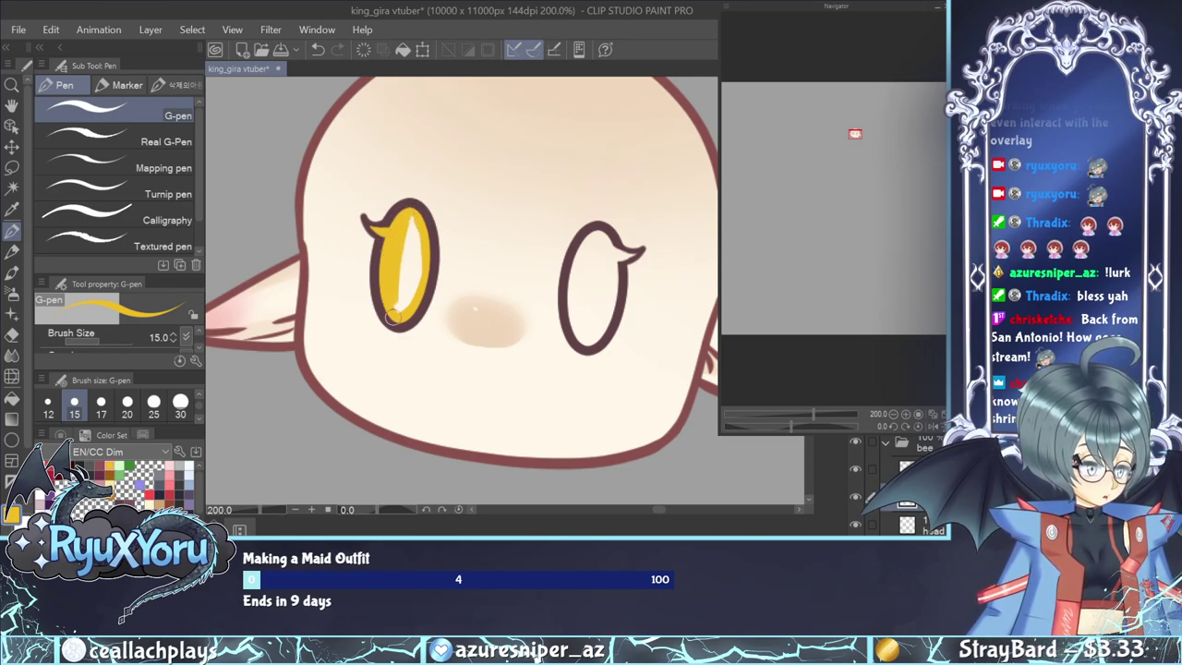
{"action": "left_click_drag", "start_coordinate": [410, 210], "coordinate": [399, 319]}
{"action": "left_click_drag", "start_coordinate": [414, 212], "coordinate": [400, 325]}
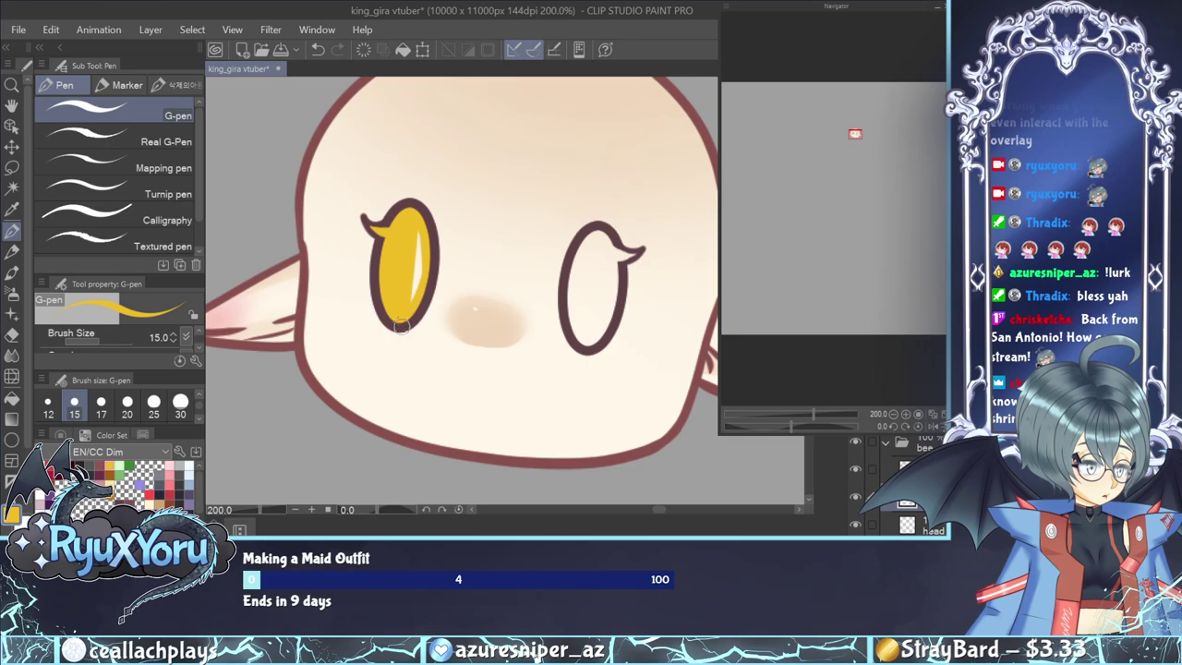
{"action": "left_click_drag", "start_coordinate": [420, 242], "coordinate": [417, 298]}
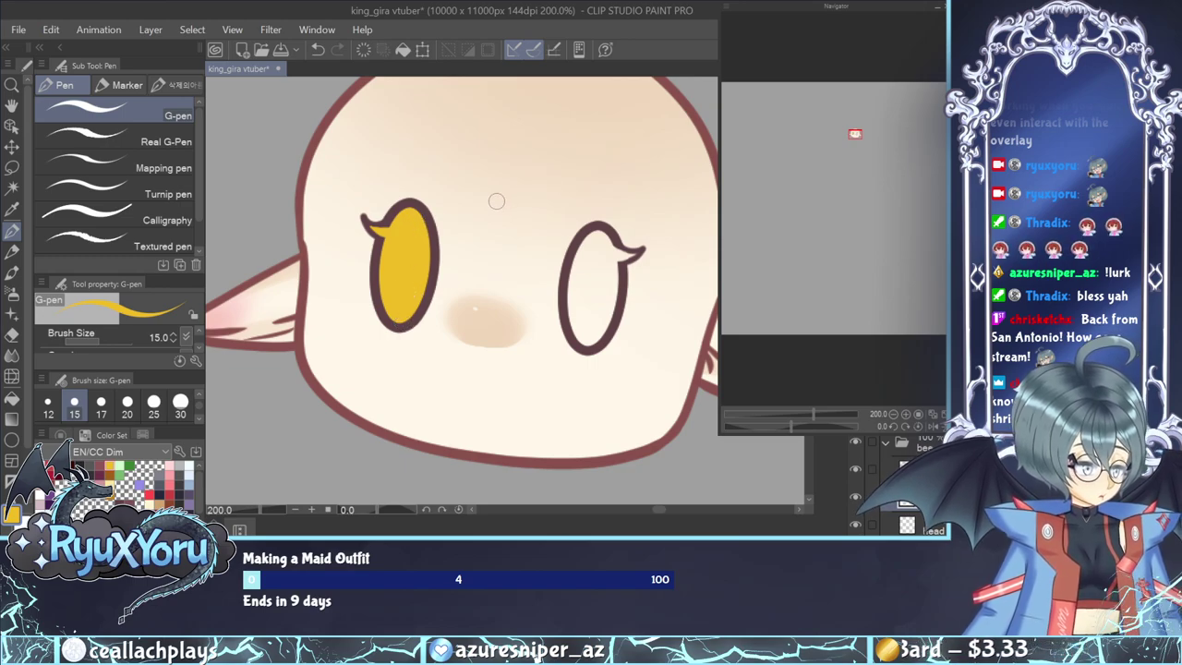
{"action": "mouse_move", "coordinate": [589, 349]}
{"action": "left_mouse_down"}
{"action": "mouse_move", "coordinate": [573, 264]}
{"action": "mouse_move", "coordinate": [571, 298]}
{"action": "mouse_move", "coordinate": [597, 234]}
{"action": "mouse_move", "coordinate": [616, 280]}
{"action": "mouse_move", "coordinate": [589, 341]}
{"action": "left_mouse_up"}
{"action": "mouse_move", "coordinate": [595, 240]}
{"action": "left_mouse_down"}
{"action": "mouse_move", "coordinate": [576, 320]}
{"action": "mouse_move", "coordinate": [591, 342]}
{"action": "left_mouse_up"}
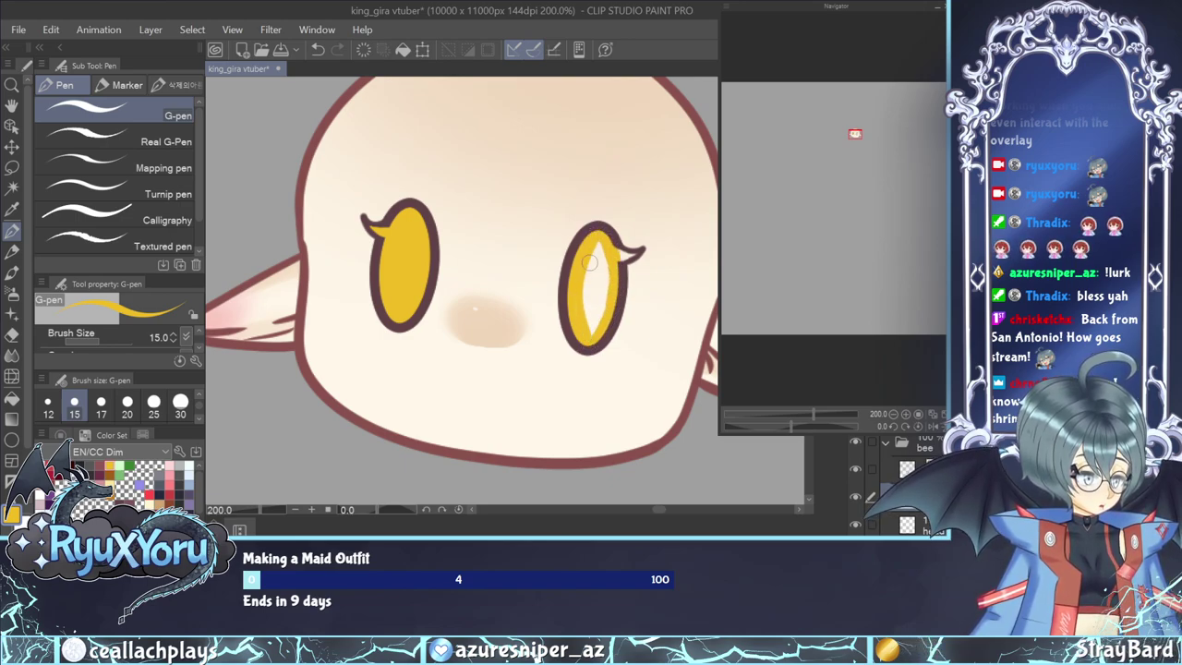
{"action": "mouse_move", "coordinate": [599, 240]}
{"action": "left_mouse_down"}
{"action": "mouse_move", "coordinate": [583, 296]}
{"action": "mouse_move", "coordinate": [592, 343]}
{"action": "mouse_move", "coordinate": [595, 239]}
{"action": "mouse_move", "coordinate": [592, 327]}
{"action": "mouse_move", "coordinate": [607, 251]}
{"action": "mouse_move", "coordinate": [602, 328]}
{"action": "left_mouse_up"}
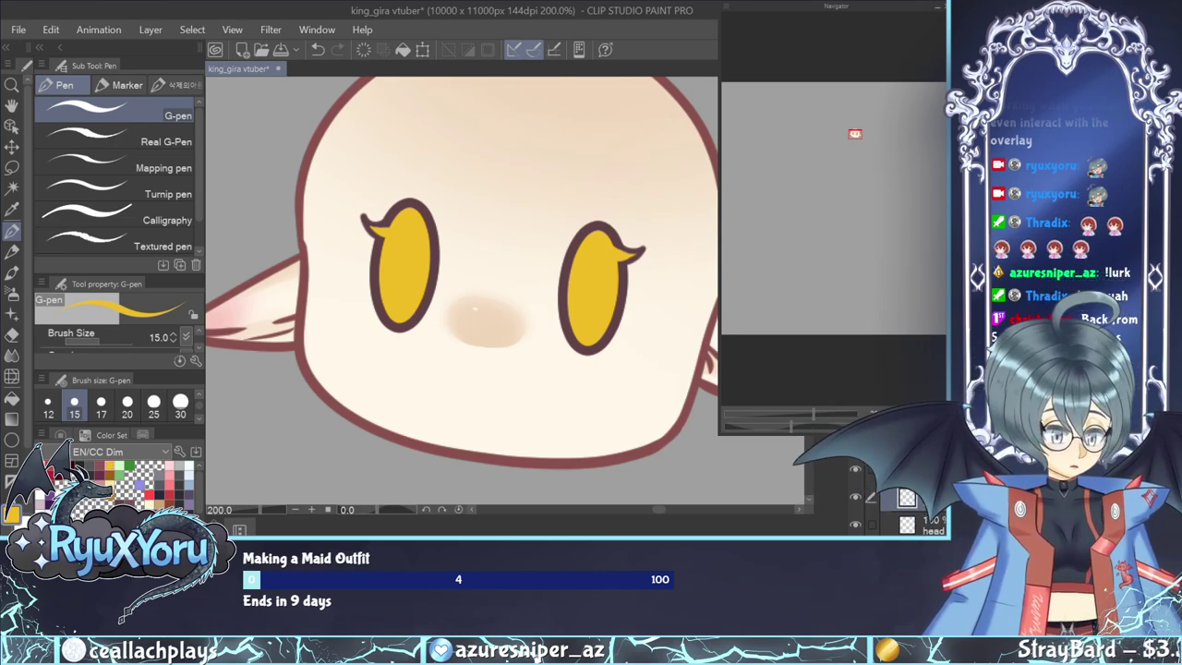
{"action": "key", "text": "ctrl+s"}
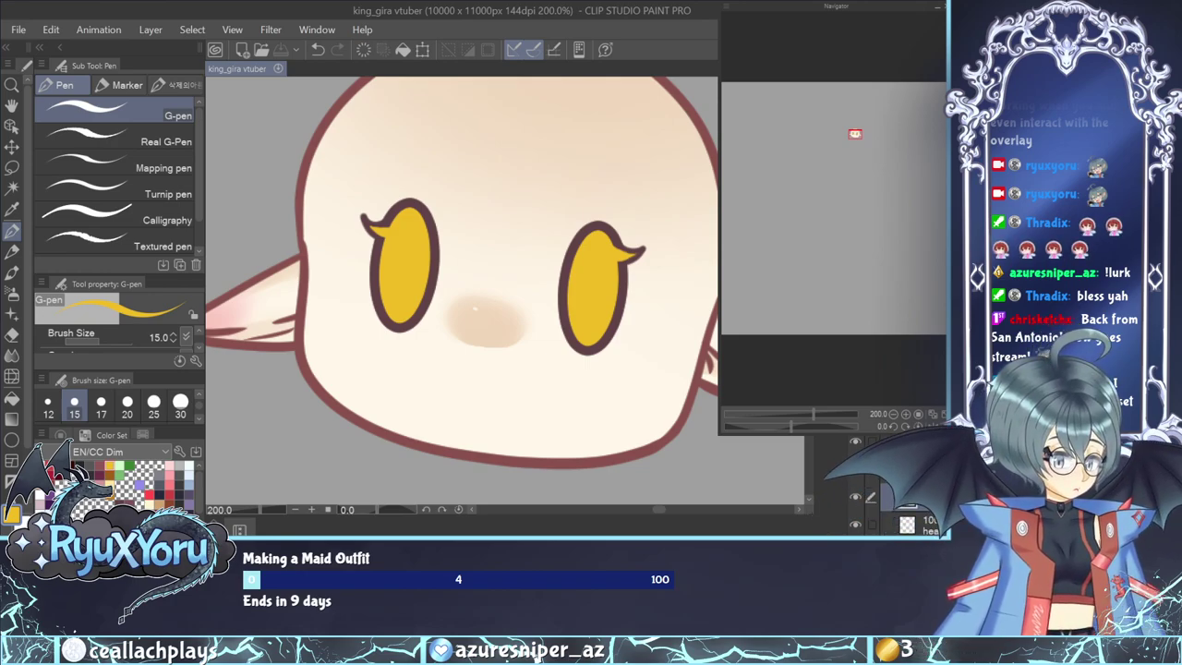
Collapse the bee folder and view the head beside the full character model, hiding the model folder again after the check.
{"action": "left_click", "coordinate": [887, 443]}
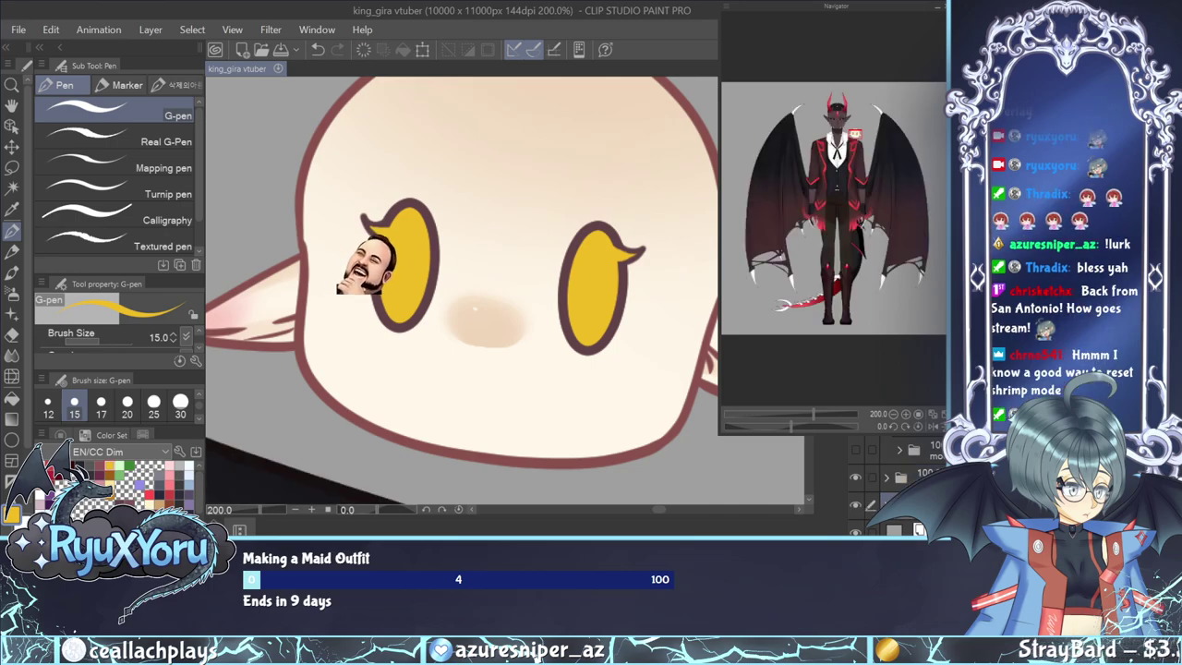
{"action": "left_click", "coordinate": [634, 312]}
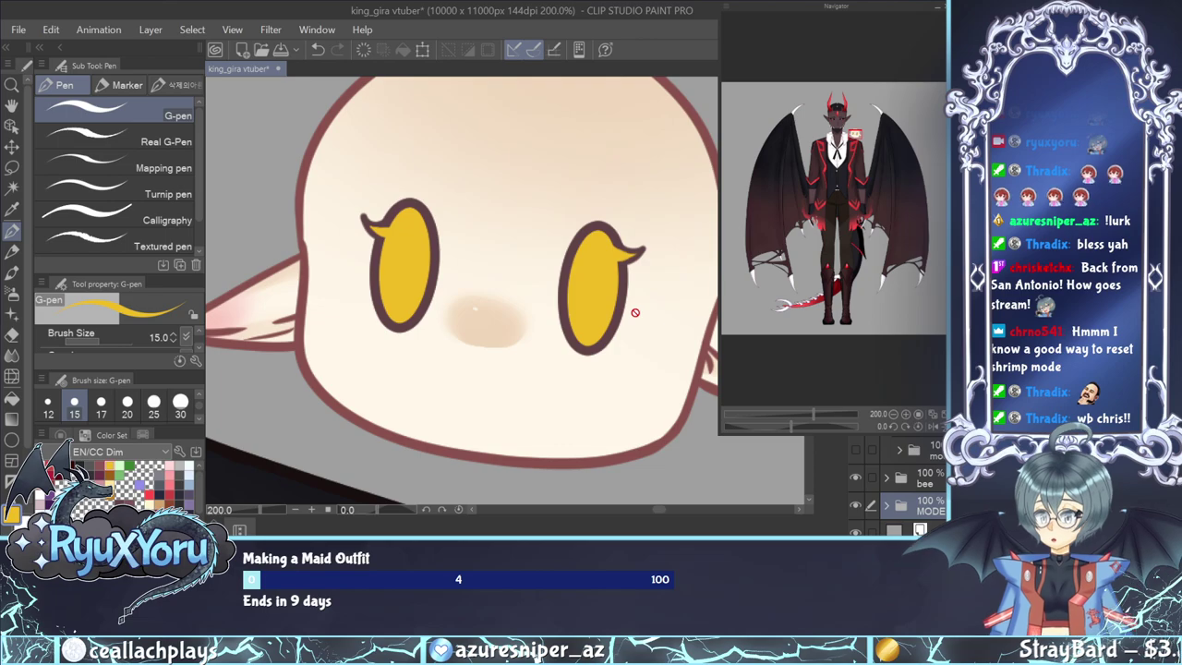
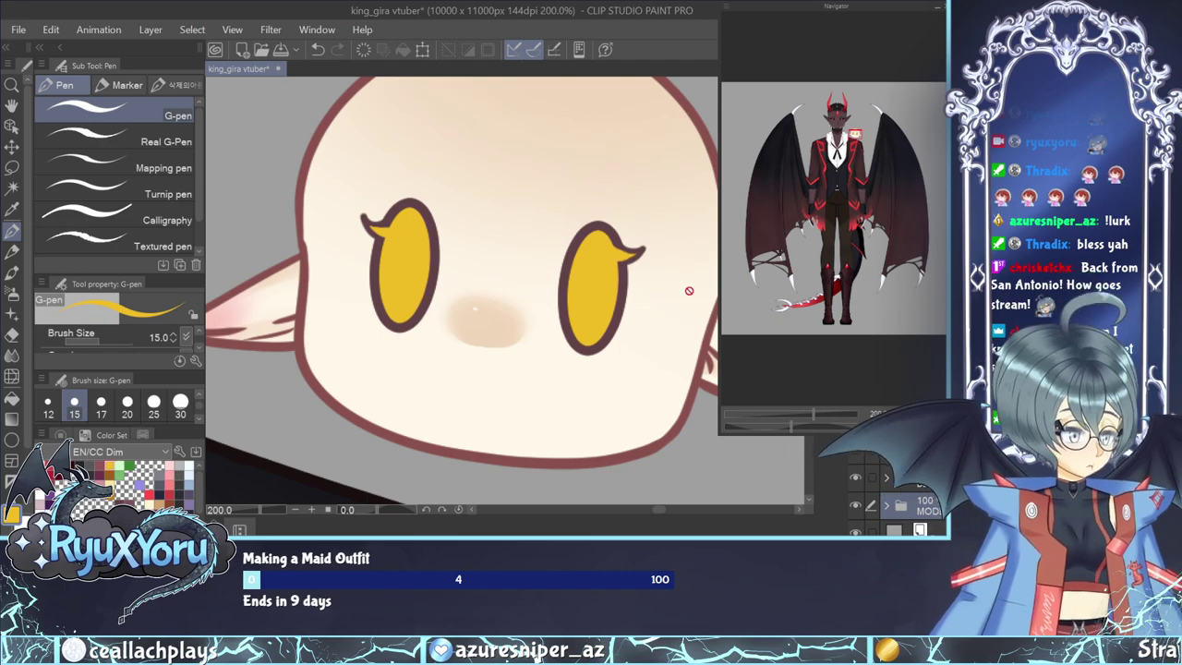
{"action": "scroll", "coordinate": [535, 214], "scroll_direction": "down", "scroll_amount": 1}
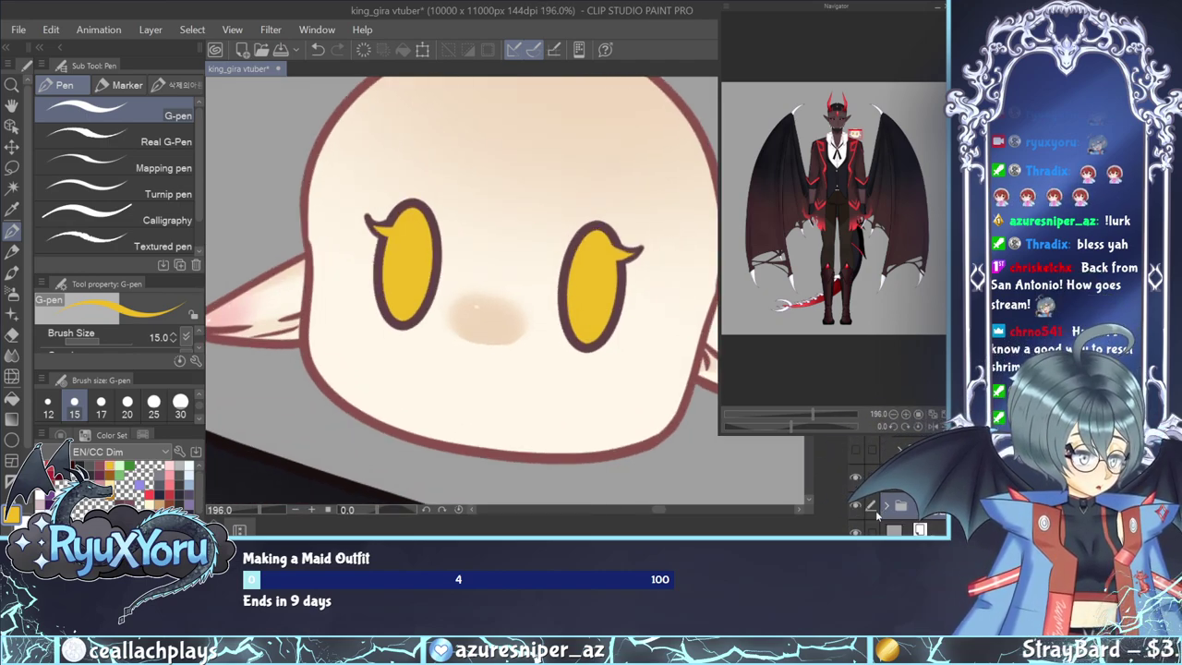
{"action": "left_click", "coordinate": [855, 505]}
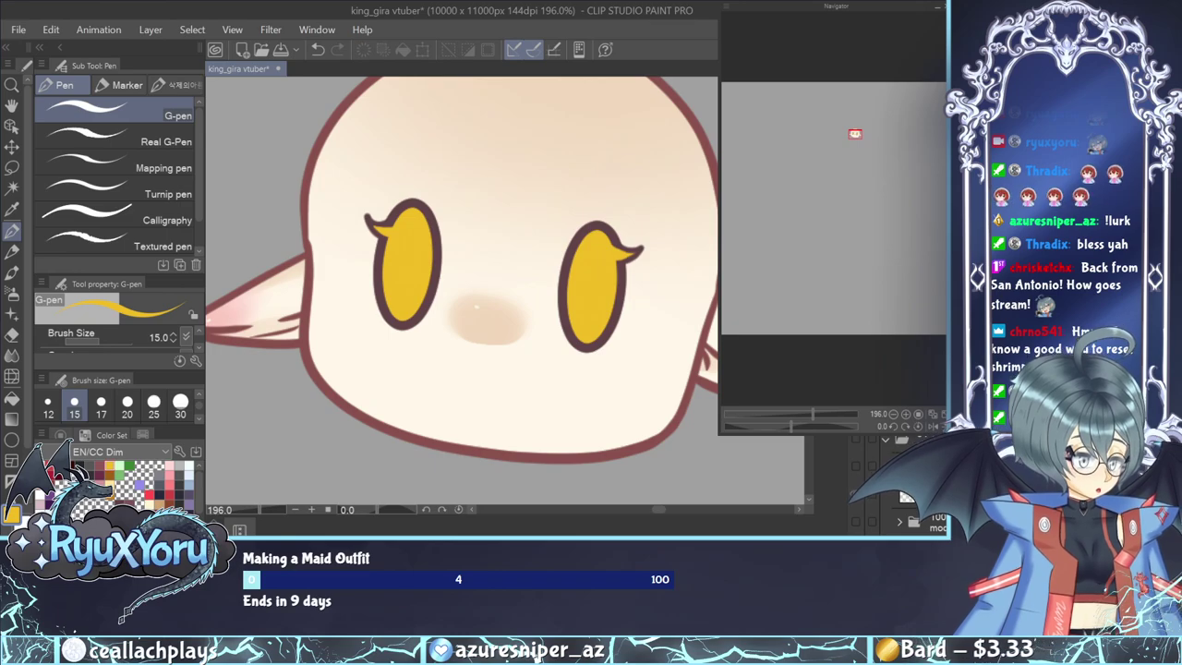
Sample the dark brown along the inner edge of the left eye's outline with the Eyedropper.
{"action": "left_click", "coordinate": [901, 515]}
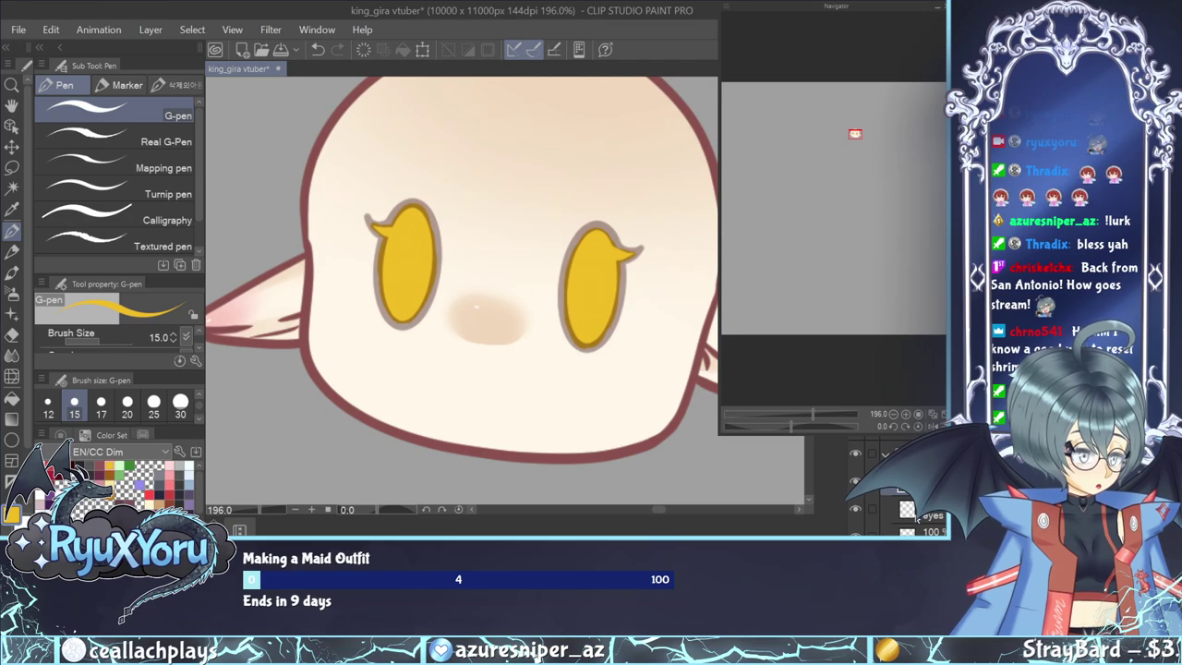
{"action": "key", "text": "ctrl+z"}
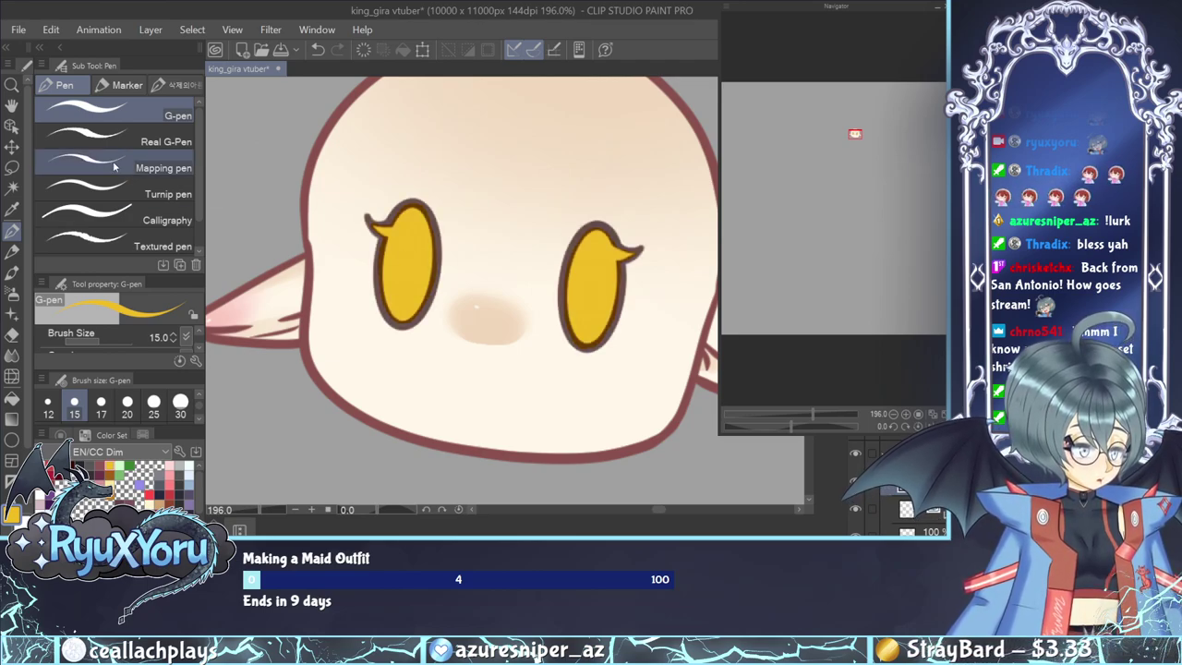
{"action": "left_click", "coordinate": [12, 127]}
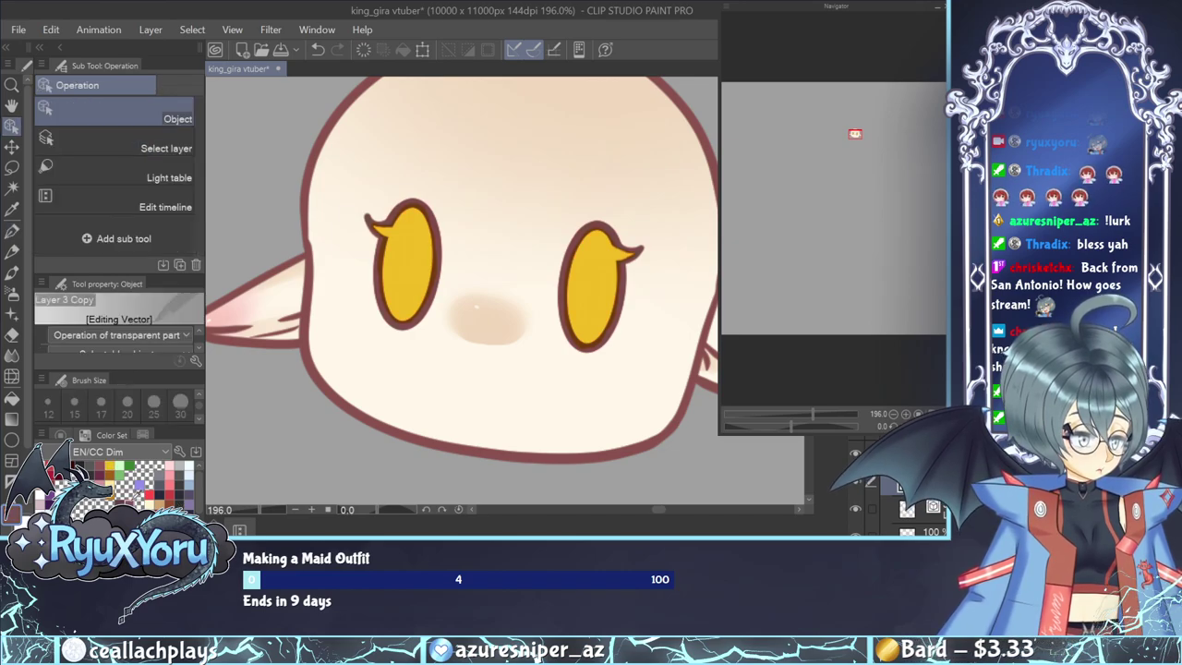
{"action": "scroll", "coordinate": [421, 235], "scroll_direction": "up", "scroll_amount": 4}
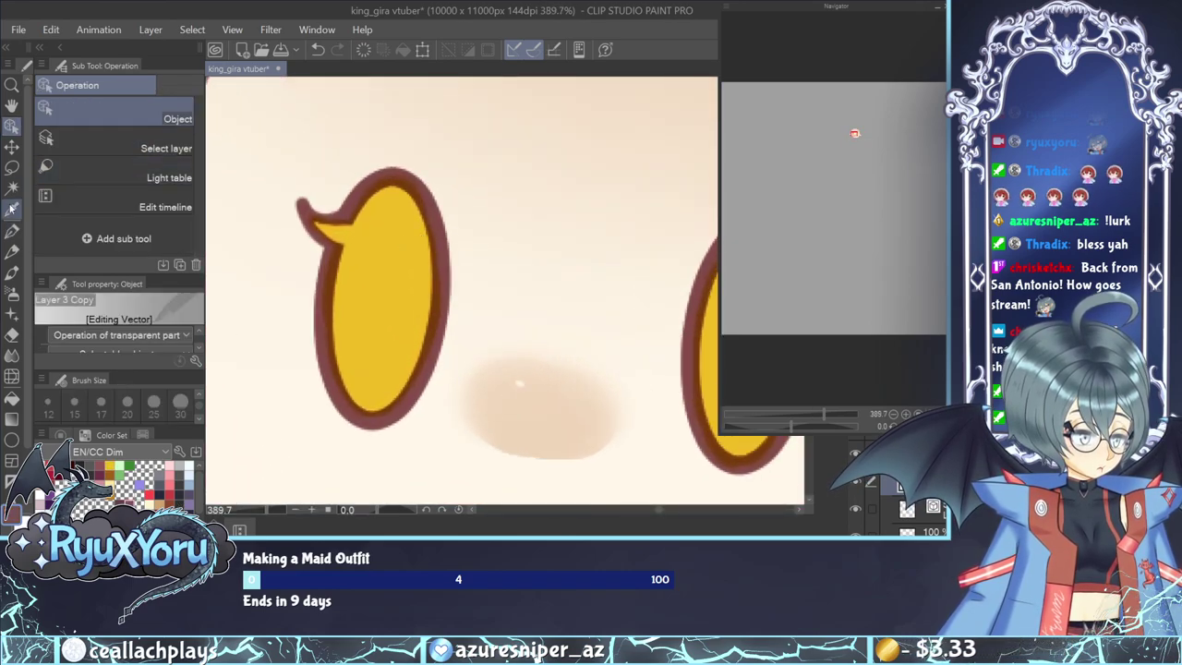
{"action": "key", "text": "i"}
{"action": "left_click", "coordinate": [338, 269]}
{"action": "scroll", "coordinate": [481, 267], "scroll_direction": "down", "scroll_amount": 5}
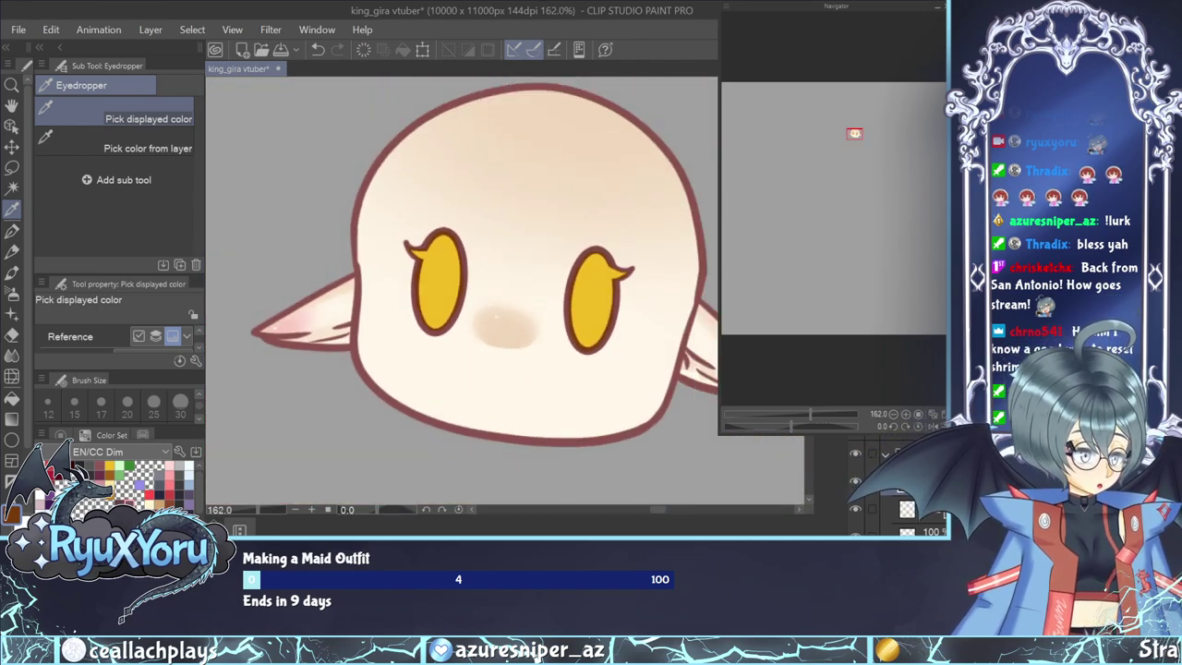
Recolor the outlines and lashes of both eyes with the sampled brown using the Object tool, and check the whole head.
{"action": "key", "text": "alt+Delete"}
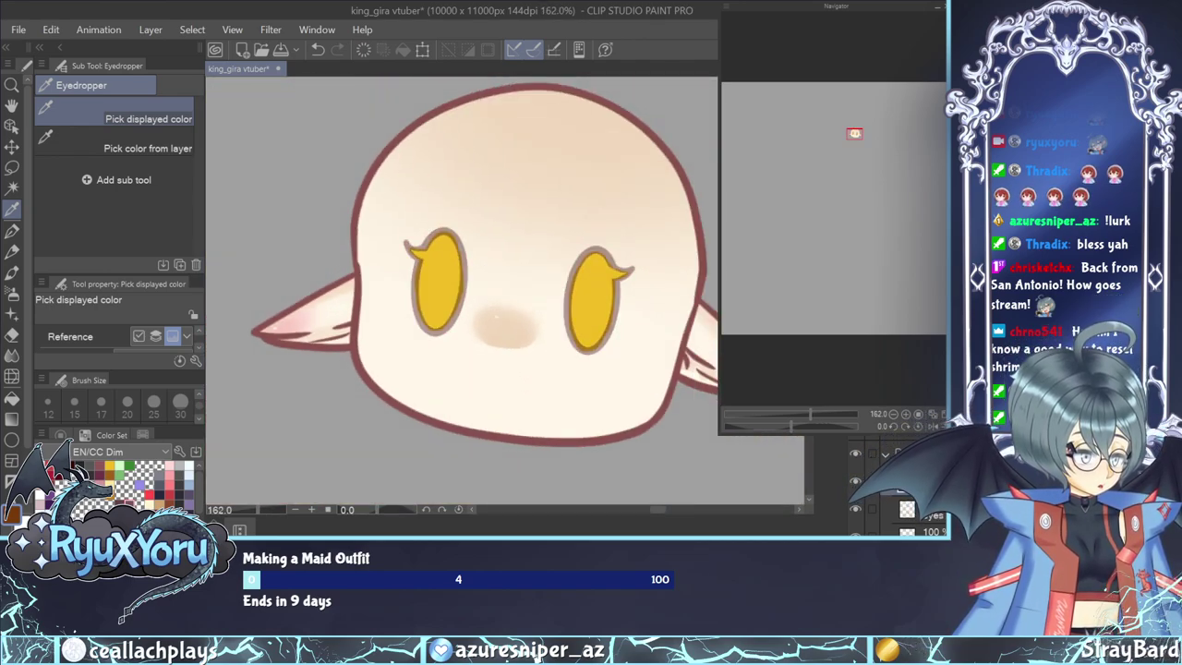
{"action": "key", "text": "ctrl+z"}
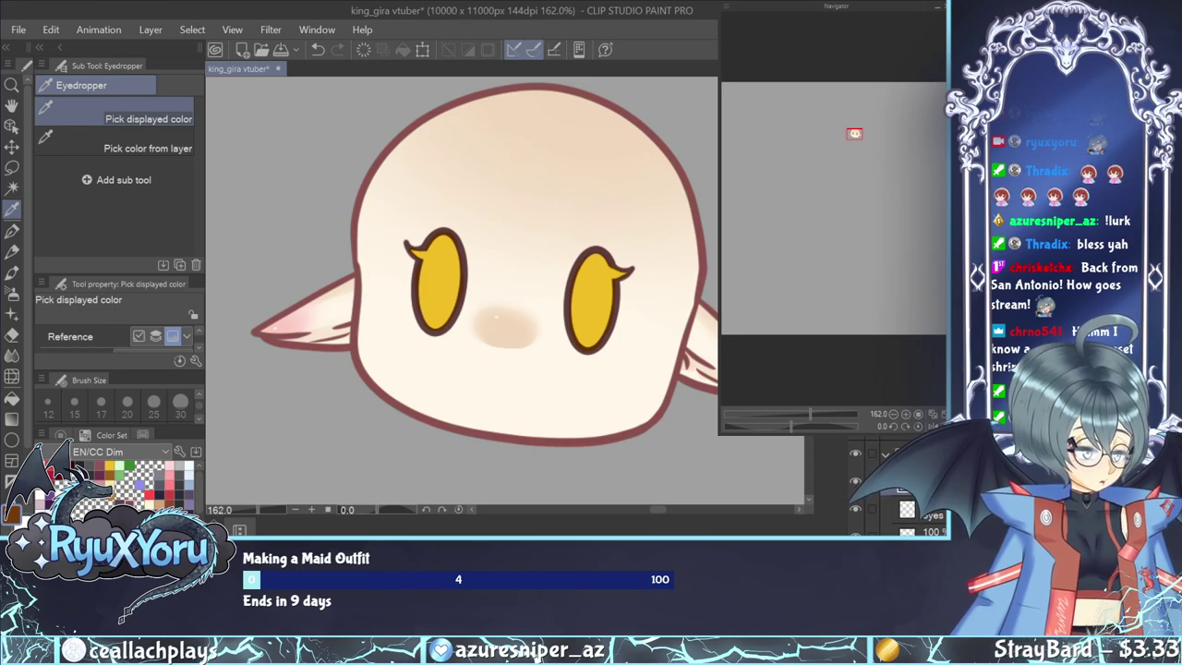
{"action": "left_click", "coordinate": [12, 125]}
{"action": "left_click", "coordinate": [143, 435]}
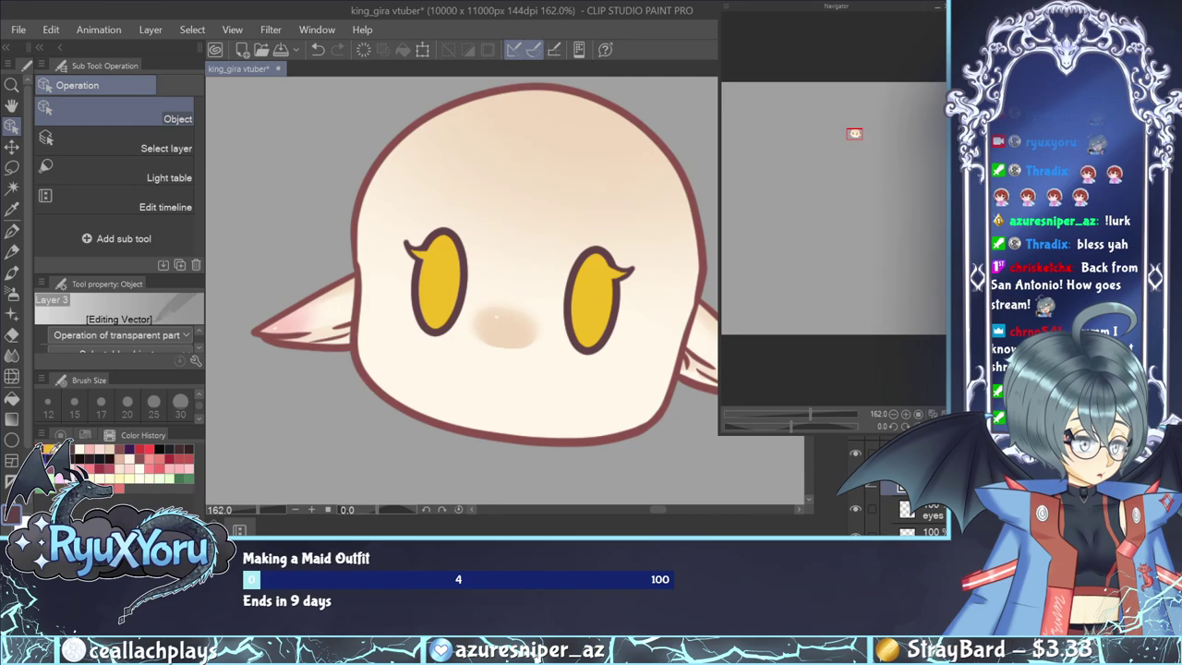
{"action": "scroll", "coordinate": [494, 294], "scroll_direction": "down", "scroll_amount": 3}
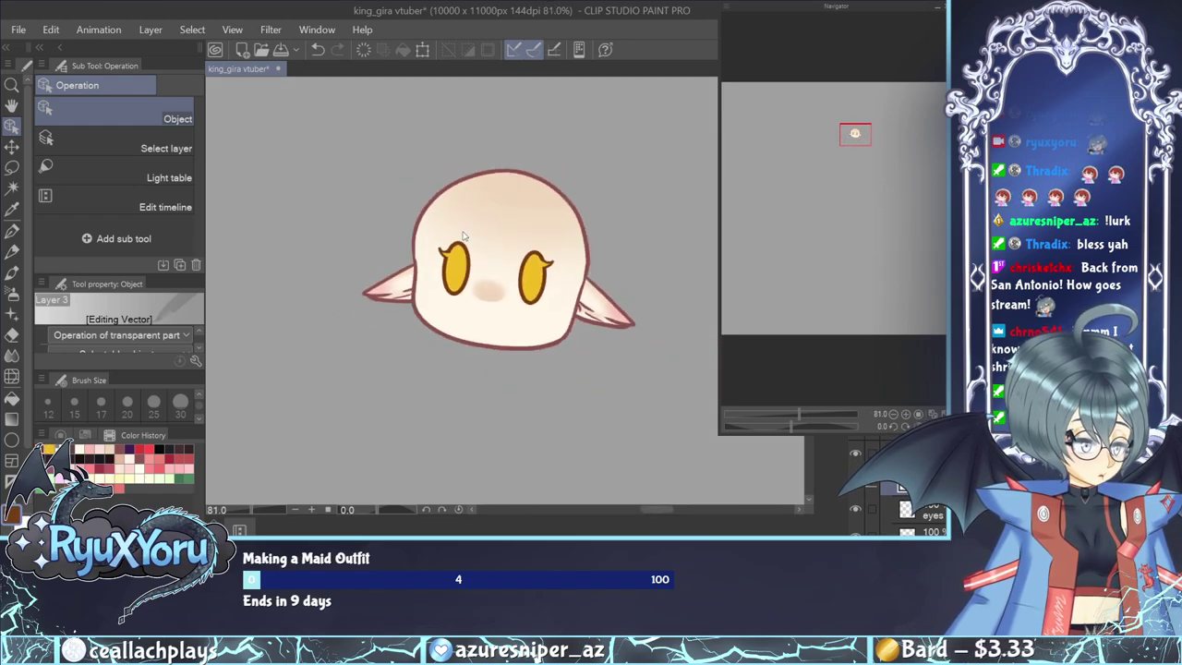
{"action": "scroll", "coordinate": [463, 230], "scroll_direction": "up", "scroll_amount": 3}
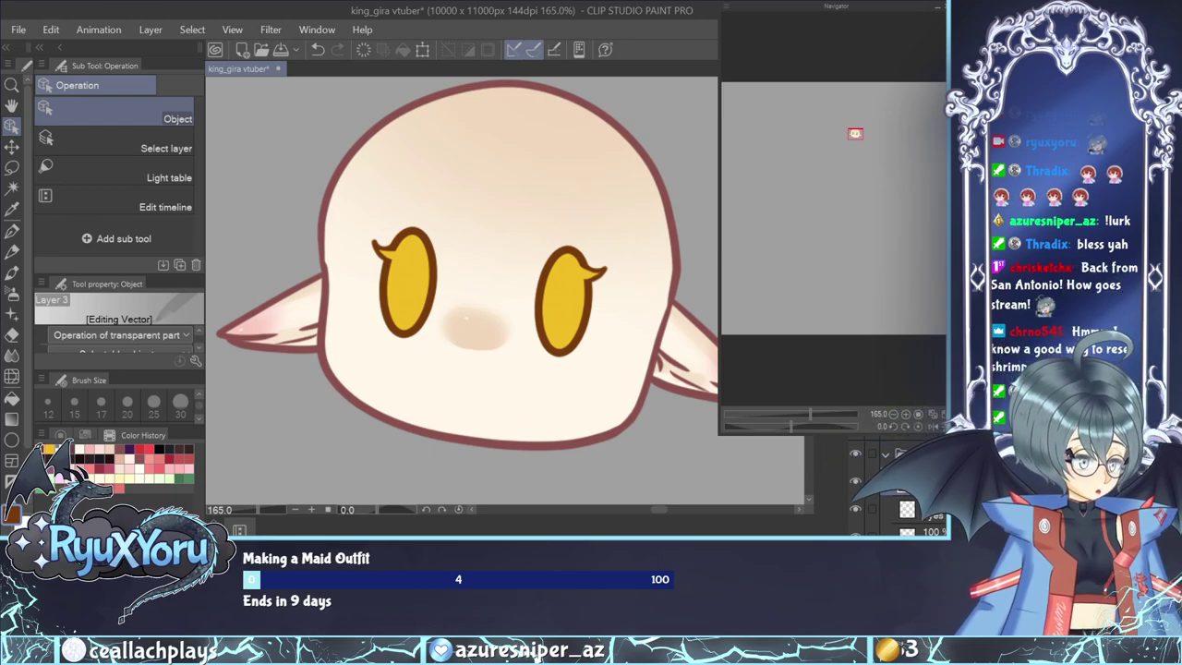
On the eyes layer, paint a lighter yellow across the lower part of both eyes with the やわ肌ブラシ brush at size 15.
{"action": "left_click", "coordinate": [907, 508]}
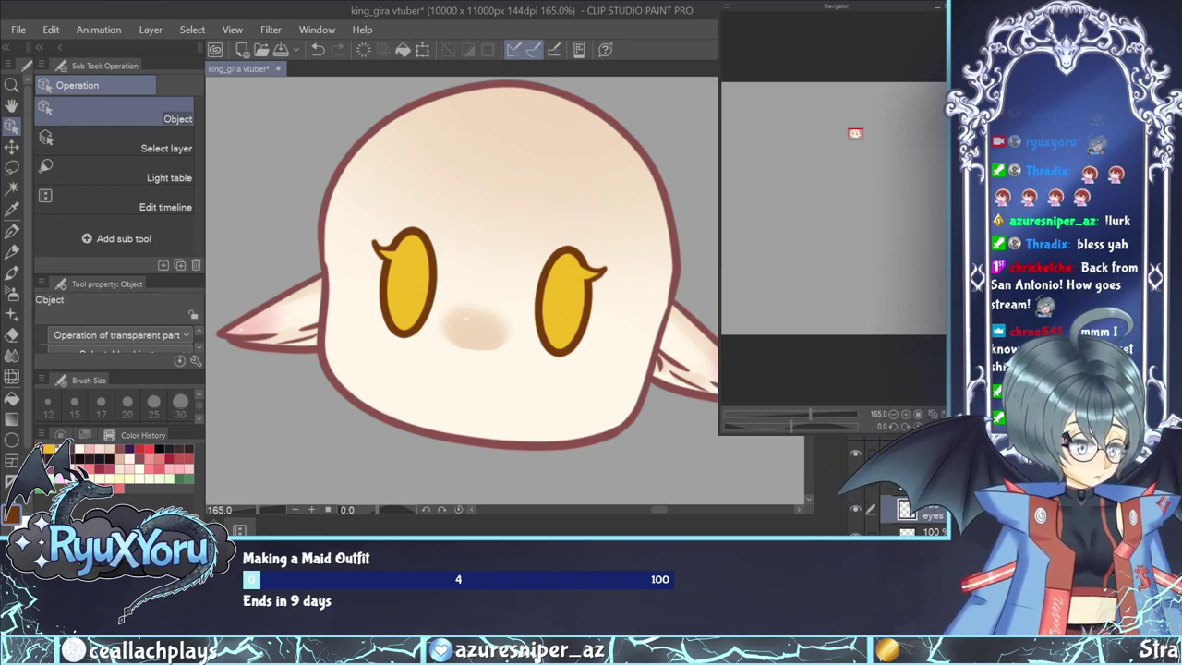
{"action": "left_click", "coordinate": [90, 438]}
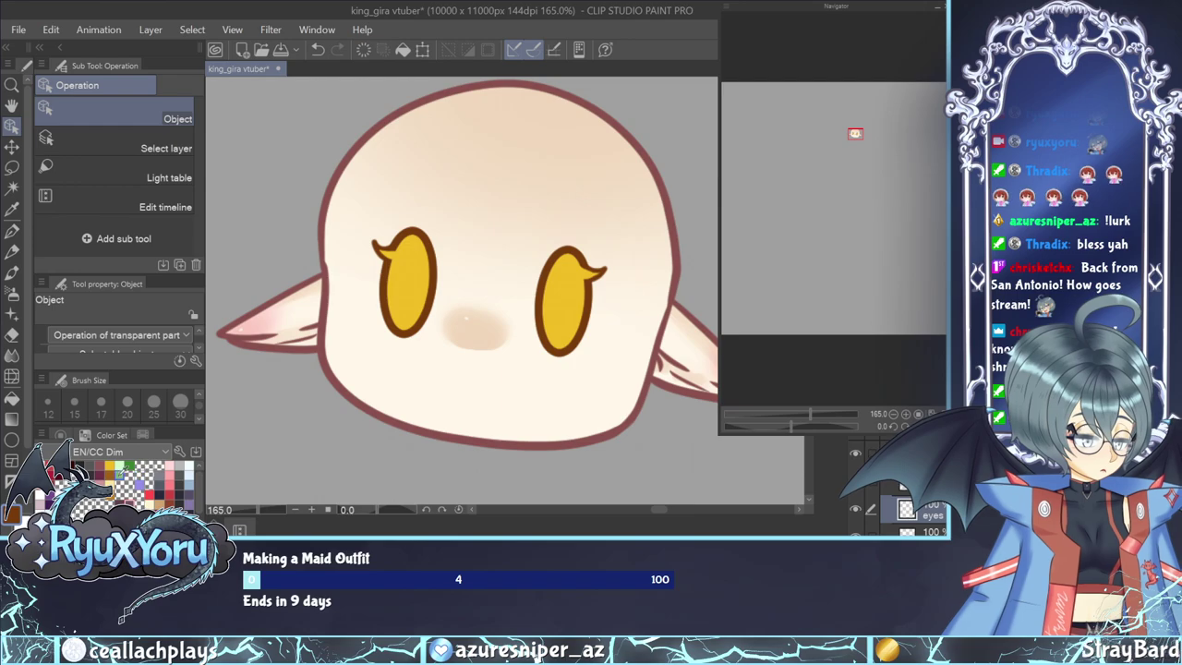
{"action": "key", "text": "b"}
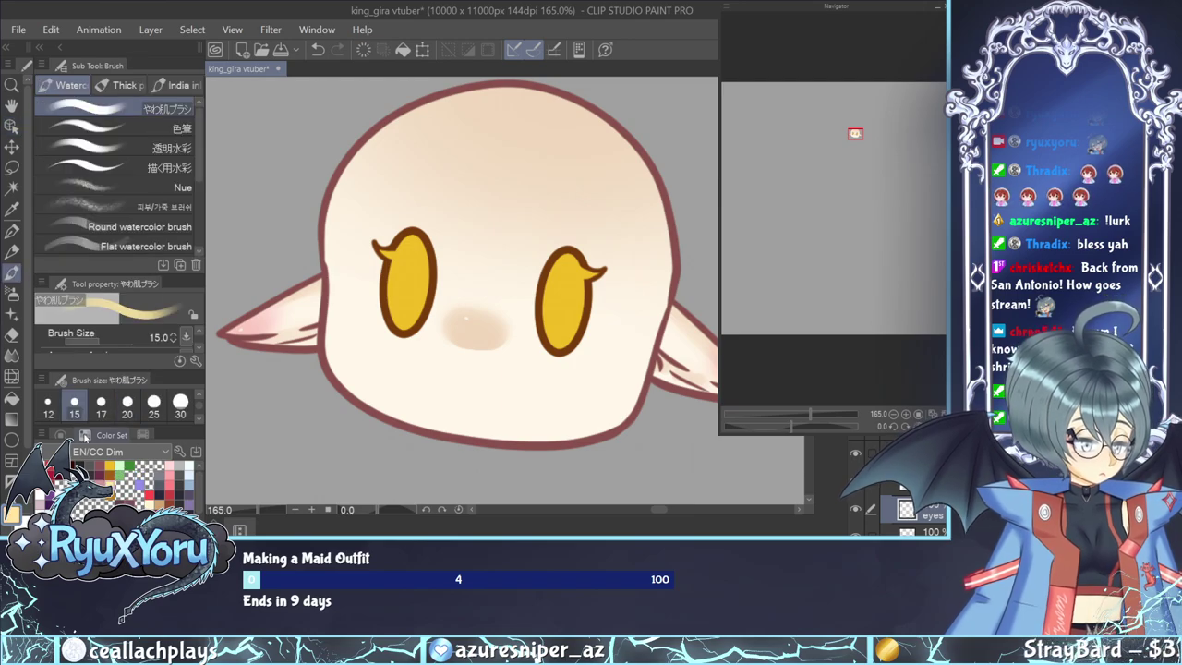
{"action": "left_click", "coordinate": [132, 439]}
{"action": "left_click", "coordinate": [123, 466]}
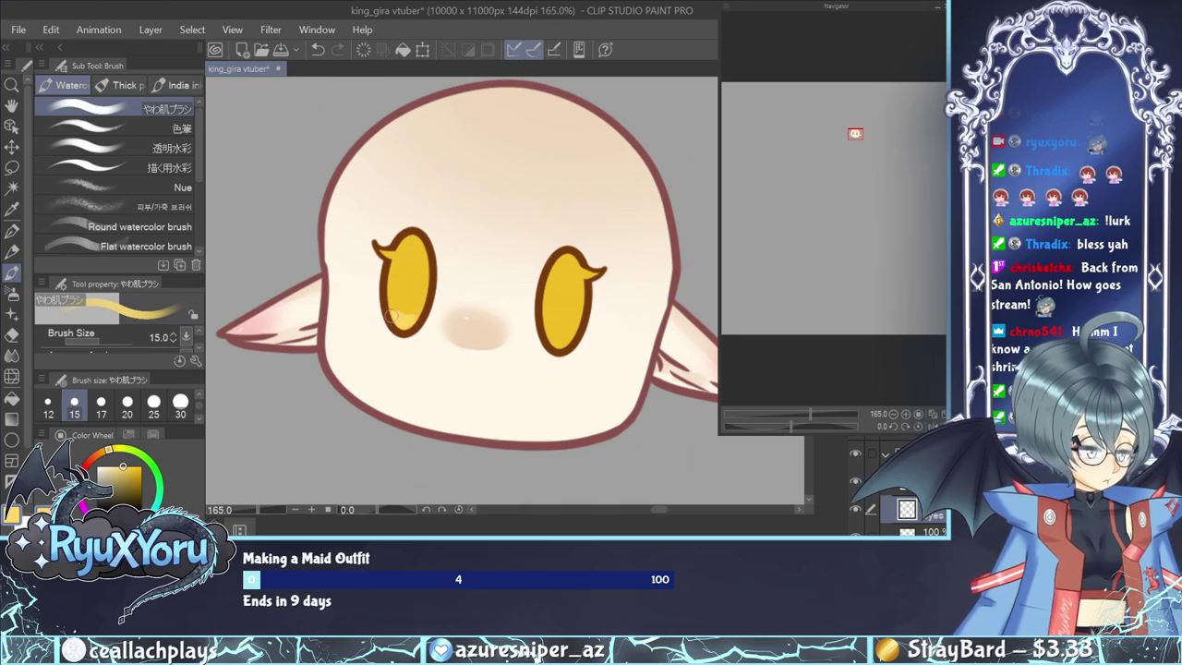
{"action": "mouse_move", "coordinate": [544, 334]}
{"action": "left_mouse_down"}
{"action": "mouse_move", "coordinate": [565, 348]}
{"action": "mouse_move", "coordinate": [570, 337]}
{"action": "mouse_move", "coordinate": [550, 340]}
{"action": "left_mouse_up"}
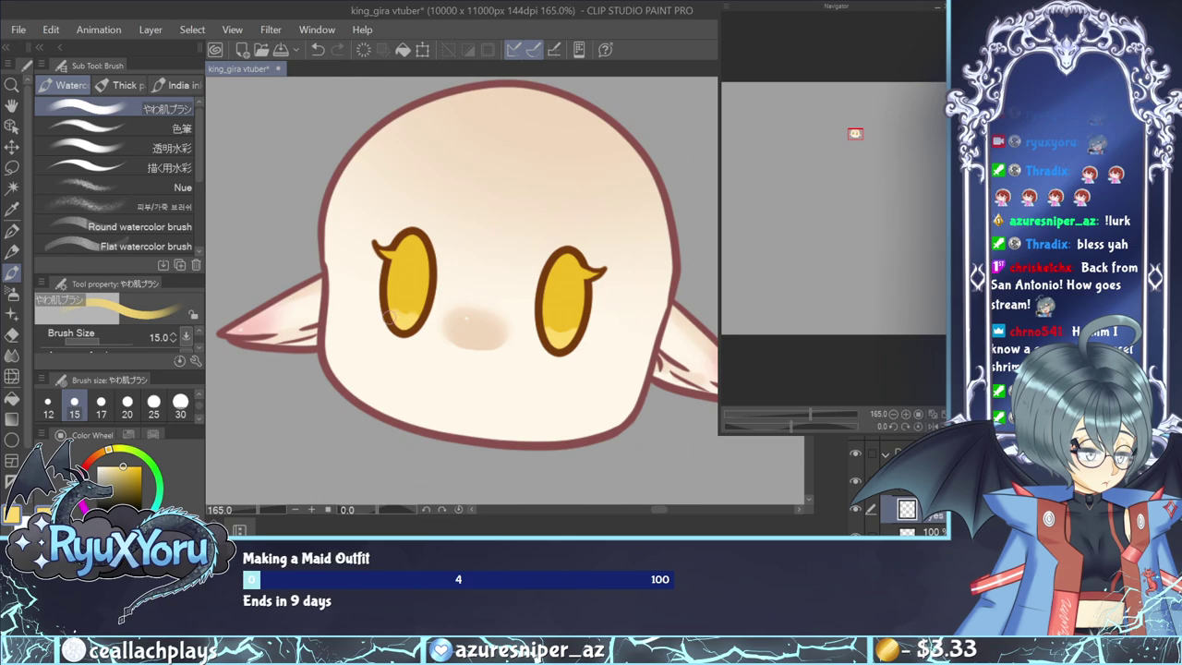
{"action": "left_click_drag", "start_coordinate": [390, 317], "coordinate": [416, 319]}
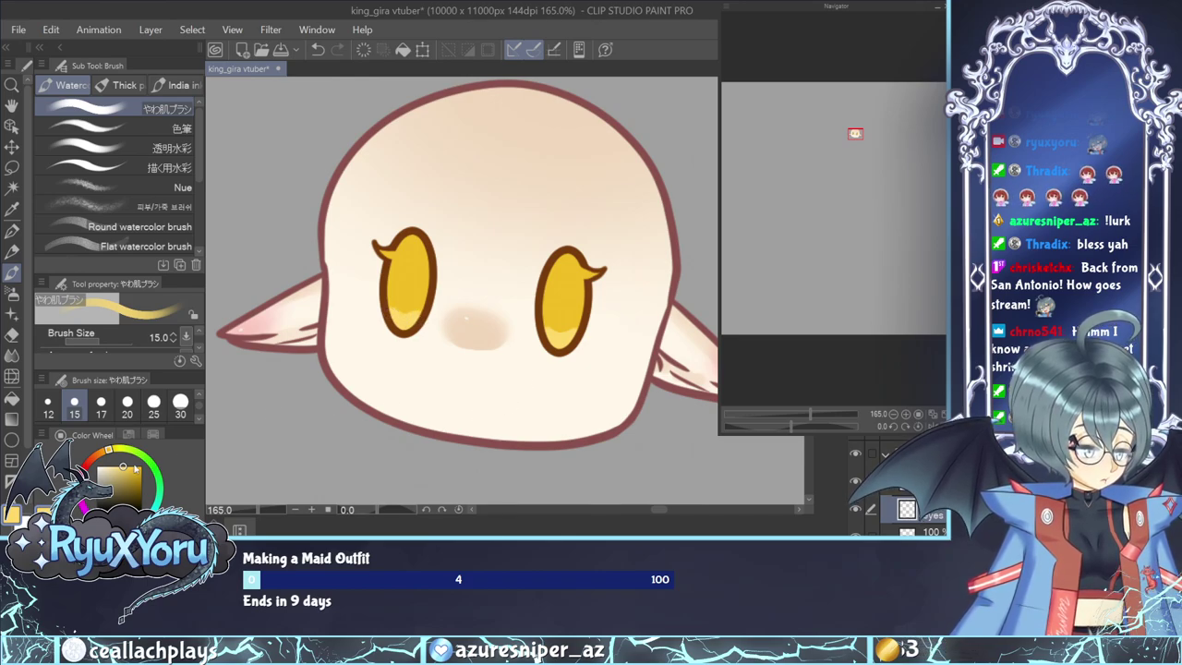
Choose a paler yellow and add a brighter glow along the very bottom of both eyes.
{"action": "left_click_drag", "start_coordinate": [124, 465], "coordinate": [115, 462]}
{"action": "mouse_move", "coordinate": [407, 323]}
{"action": "left_mouse_down"}
{"action": "mouse_move", "coordinate": [390, 314]}
{"action": "mouse_move", "coordinate": [415, 318]}
{"action": "left_mouse_up"}
{"action": "left_click_drag", "start_coordinate": [576, 344], "coordinate": [547, 335]}
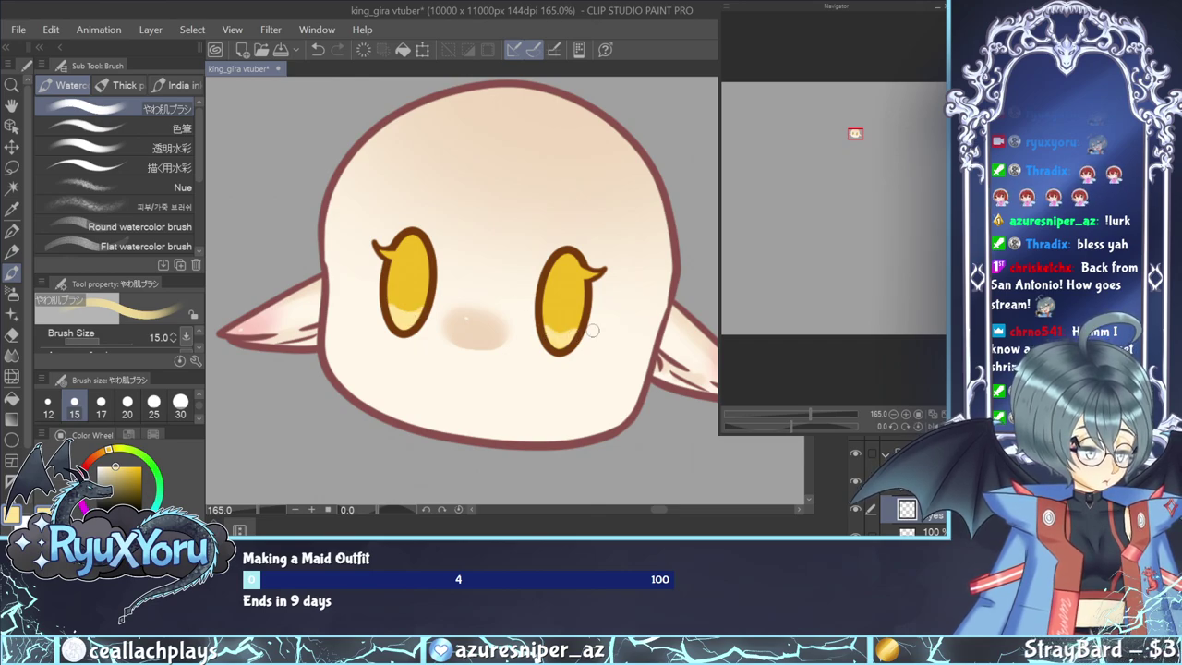
Soften the yellow glow at the bottom of both eyes with Blur, and derive a deeper orange-brown from the eye's sampled yellow.
{"action": "left_click", "coordinate": [12, 354]}
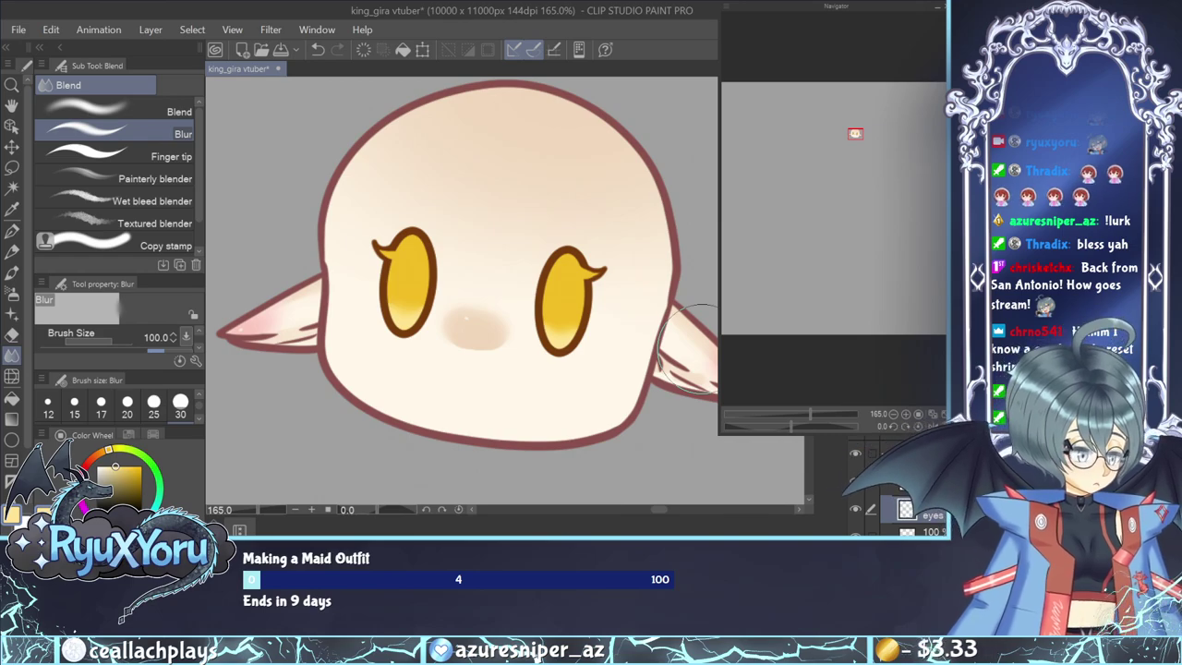
{"action": "left_click", "coordinate": [12, 209]}
{"action": "left_click", "coordinate": [418, 281]}
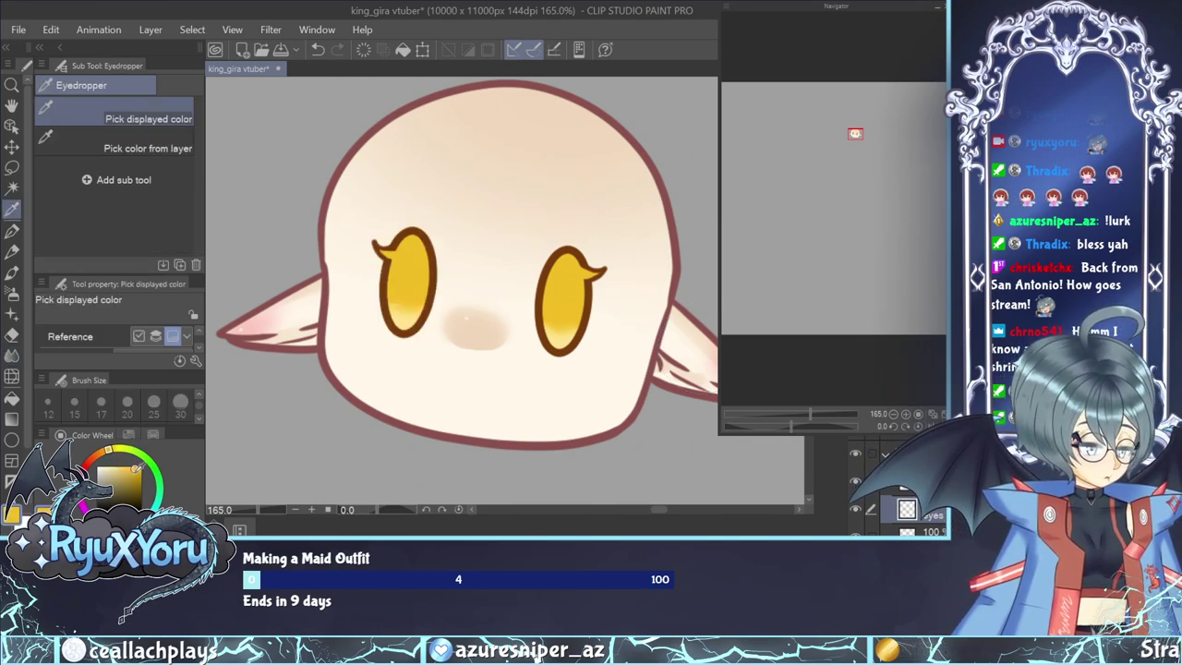
{"action": "left_click", "coordinate": [139, 470]}
{"action": "left_click", "coordinate": [140, 479]}
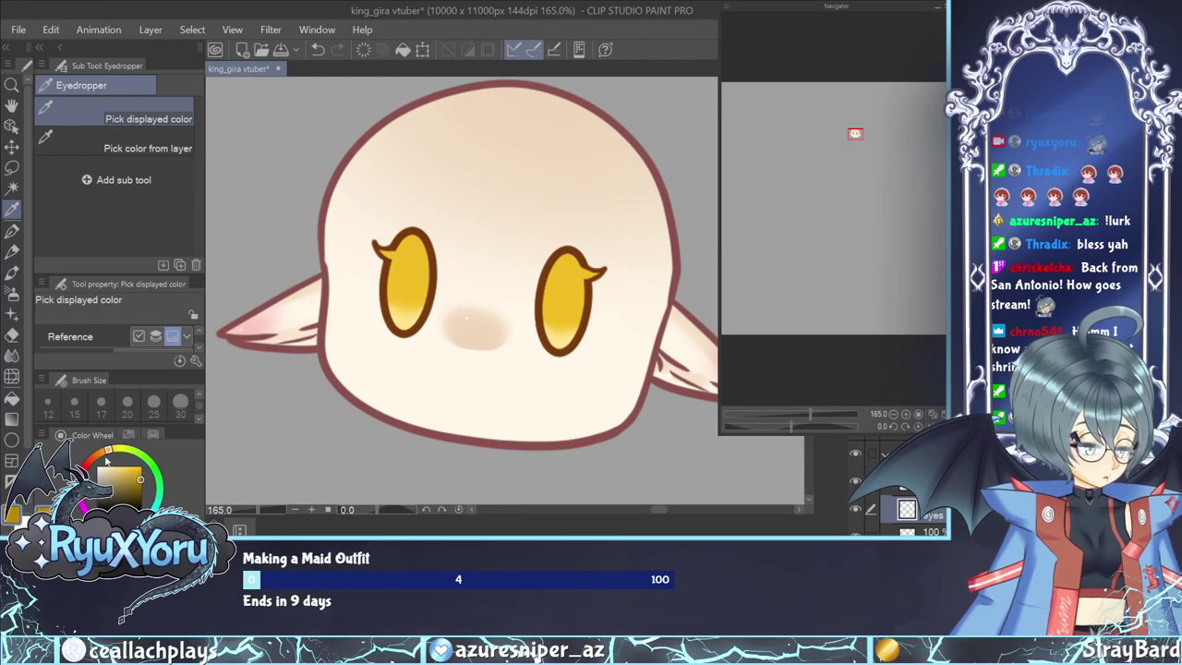
{"action": "left_click_drag", "start_coordinate": [108, 451], "coordinate": [101, 453]}
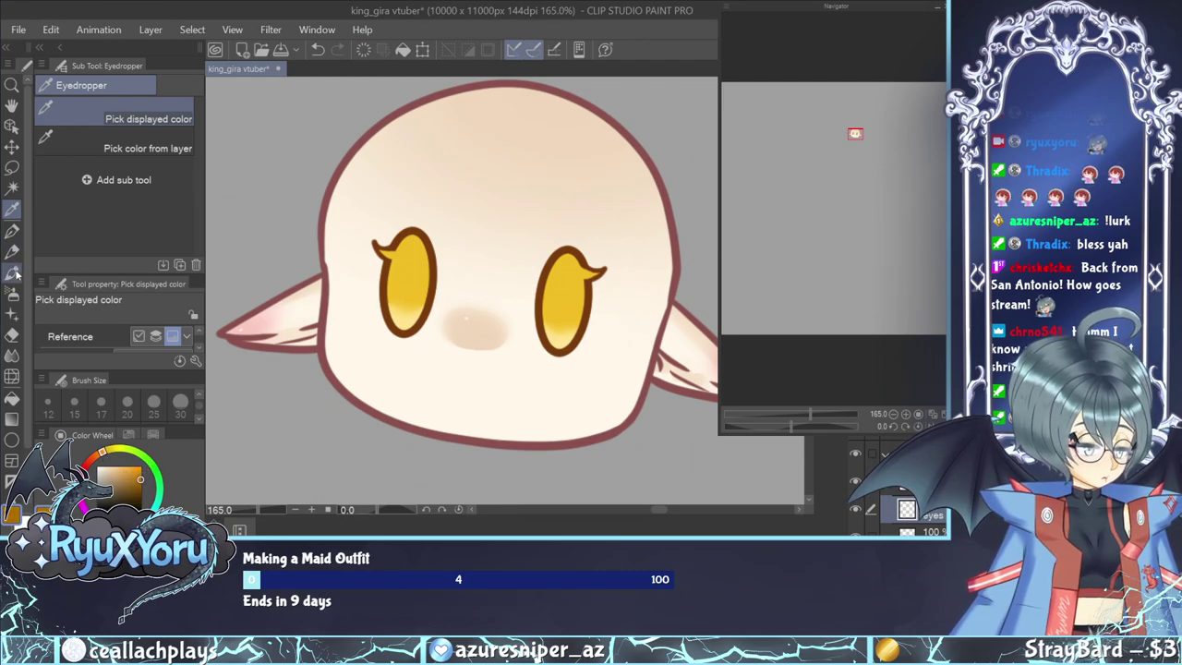
Paint orange-brown shading and pupils over the upper part of both eyes with the やわ肌ブラシ brush at size 15, and soften them with Blur.
{"action": "left_click", "coordinate": [12, 272]}
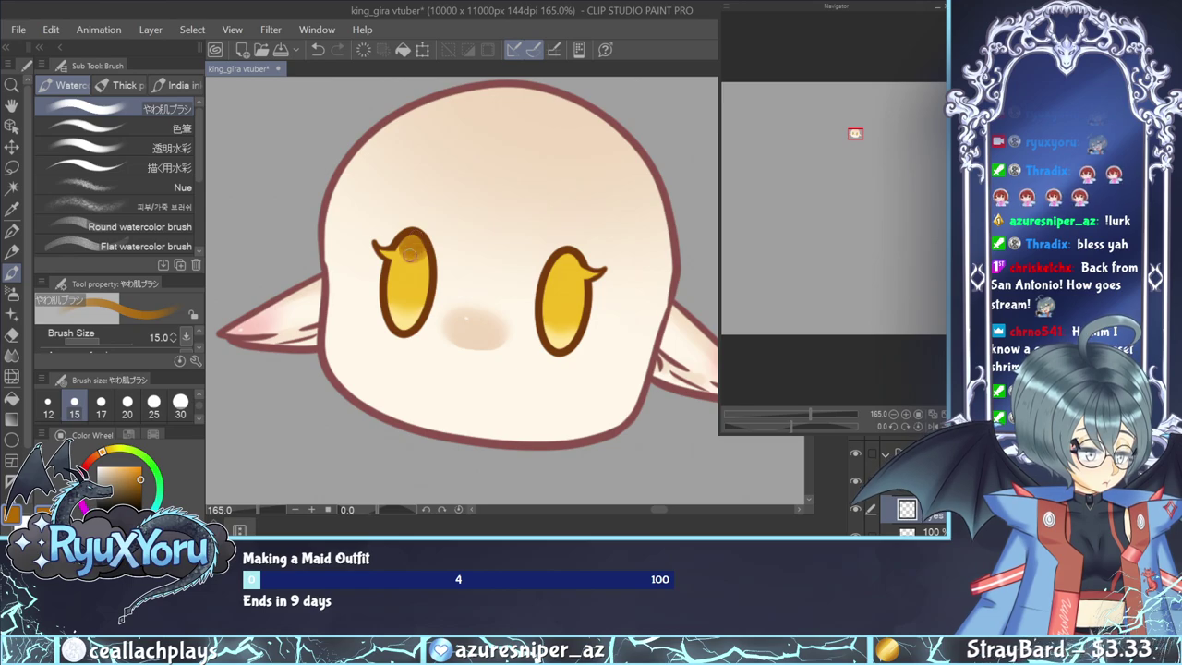
{"action": "mouse_move", "coordinate": [410, 254]}
{"action": "left_mouse_down"}
{"action": "mouse_move", "coordinate": [407, 284]}
{"action": "mouse_move", "coordinate": [404, 253]}
{"action": "mouse_move", "coordinate": [388, 242]}
{"action": "mouse_move", "coordinate": [397, 268]}
{"action": "mouse_move", "coordinate": [424, 266]}
{"action": "mouse_move", "coordinate": [412, 236]}
{"action": "left_mouse_up"}
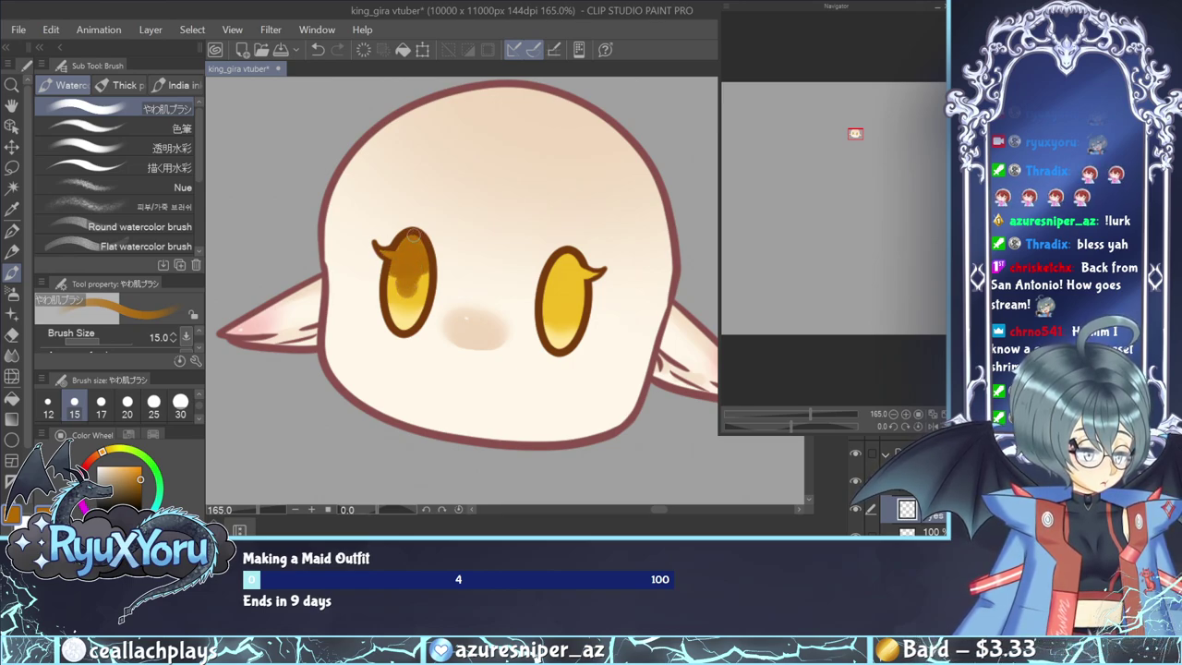
{"action": "mouse_move", "coordinate": [562, 289]}
{"action": "left_mouse_down"}
{"action": "mouse_move", "coordinate": [551, 280]}
{"action": "mouse_move", "coordinate": [563, 268]}
{"action": "mouse_move", "coordinate": [591, 280]}
{"action": "mouse_move", "coordinate": [567, 279]}
{"action": "mouse_move", "coordinate": [565, 298]}
{"action": "left_mouse_up"}
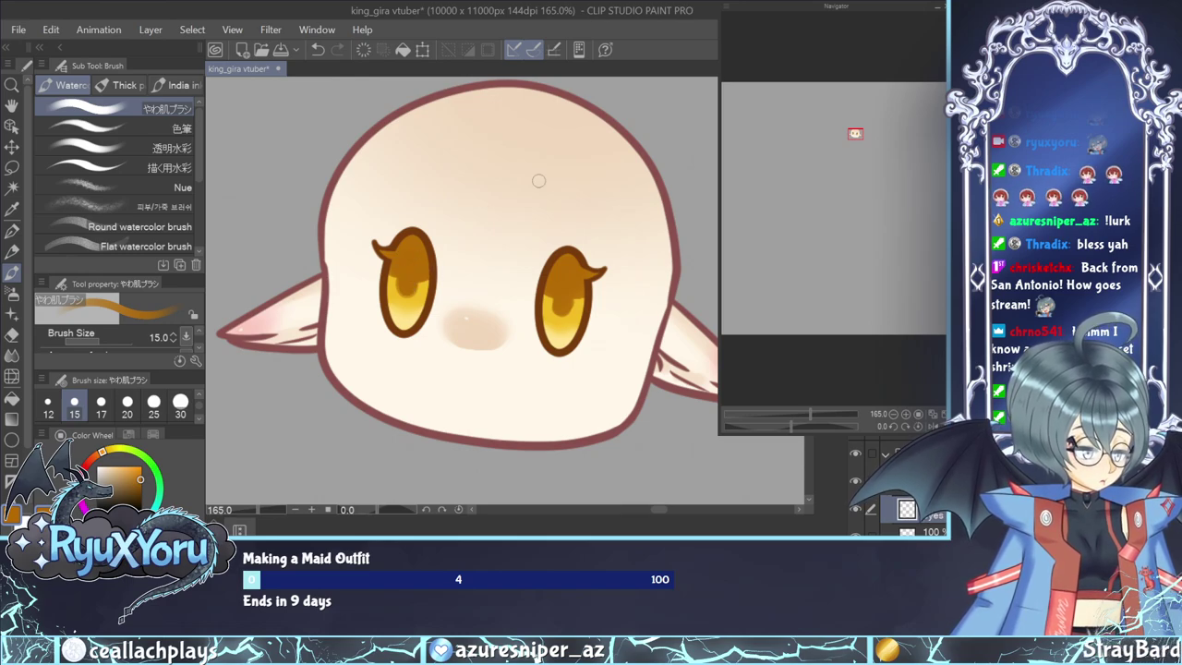
{"action": "left_click", "coordinate": [11, 355]}
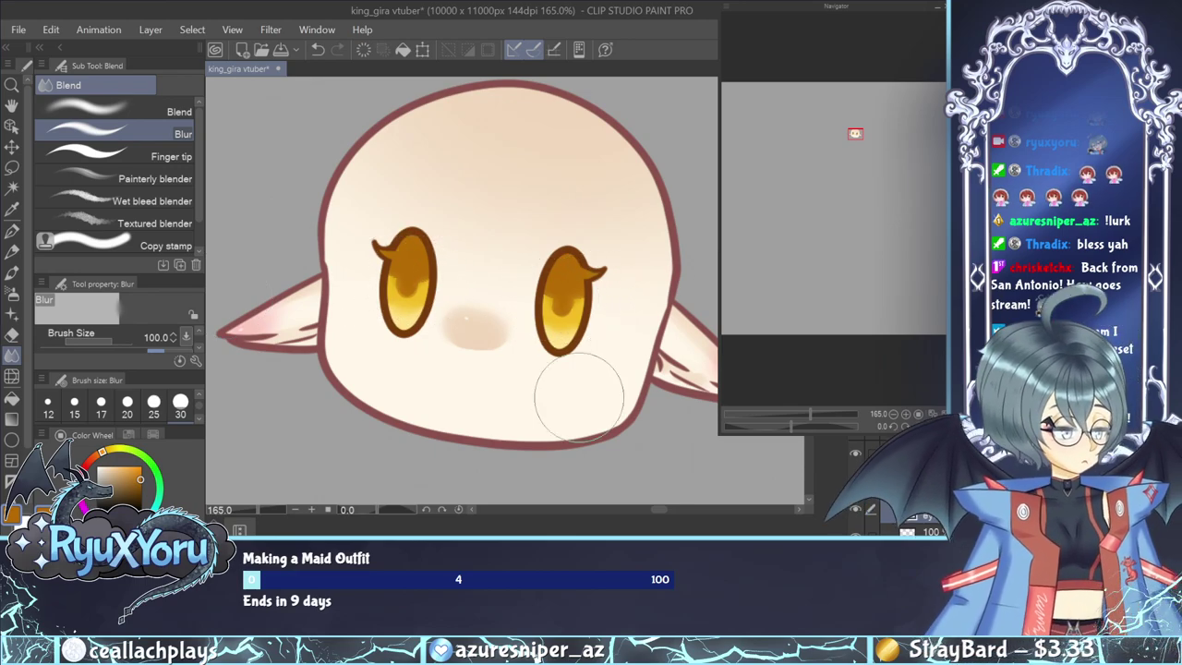
{"action": "scroll", "coordinate": [579, 397], "scroll_direction": "down", "scroll_amount": 6}
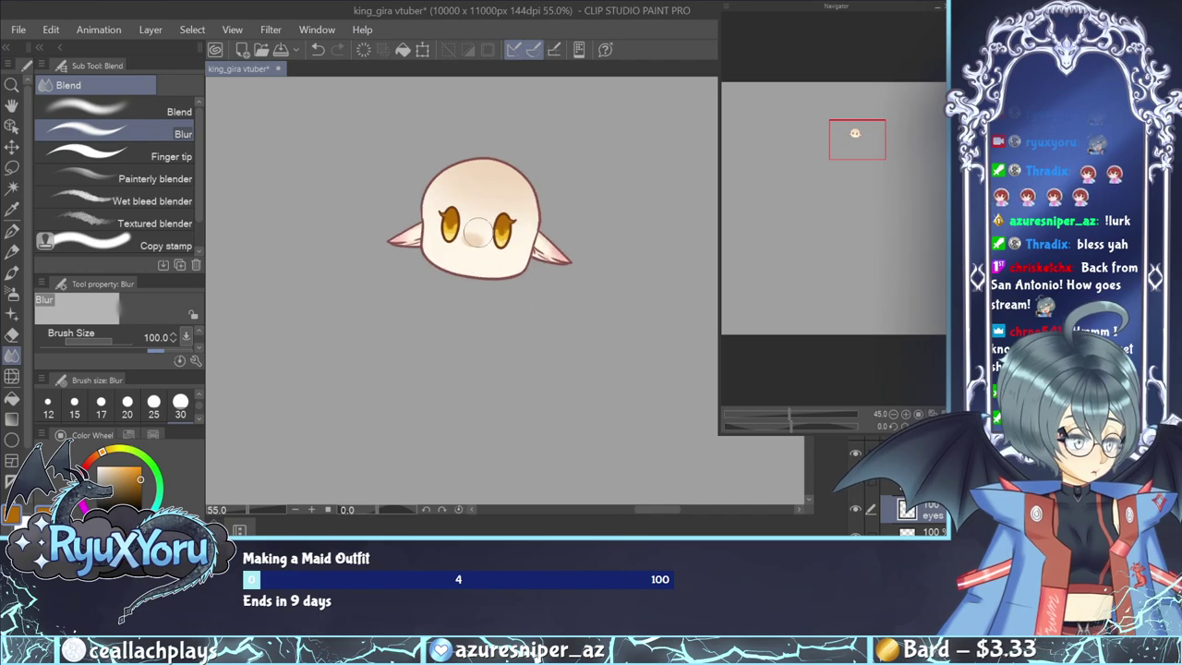
{"action": "scroll", "coordinate": [451, 196], "scroll_direction": "up", "scroll_amount": 5}
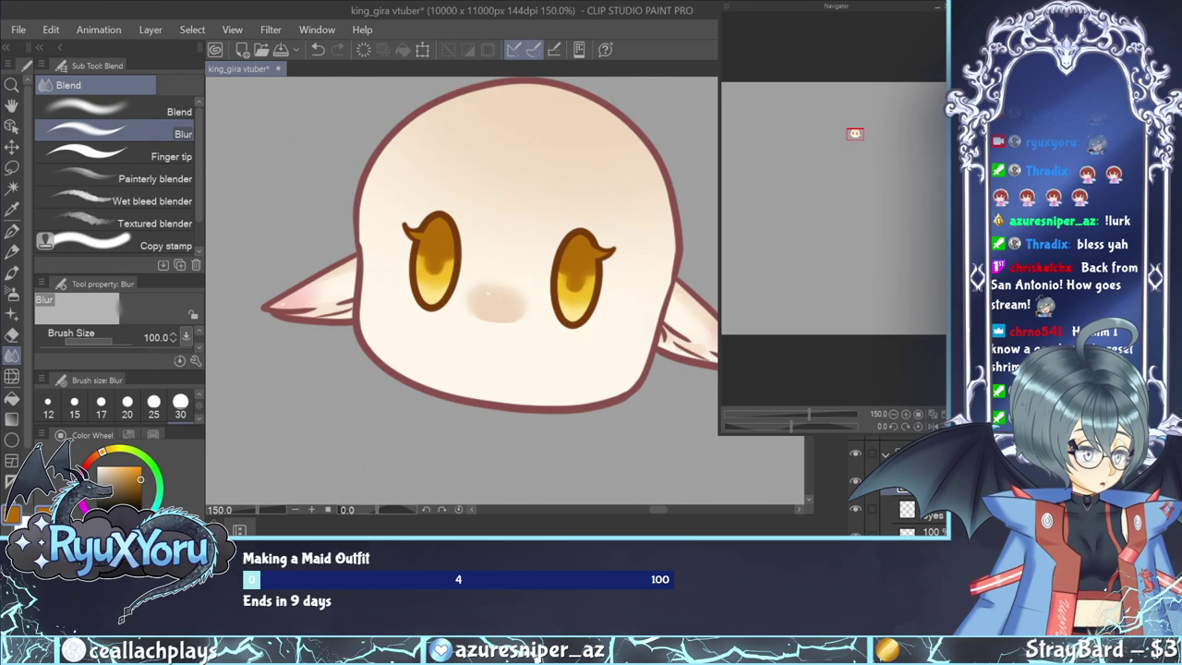
On a layer above the eyes, add a small white highlight to each eye with the G-pen at size 15.
{"action": "key", "text": "ctrl+e"}
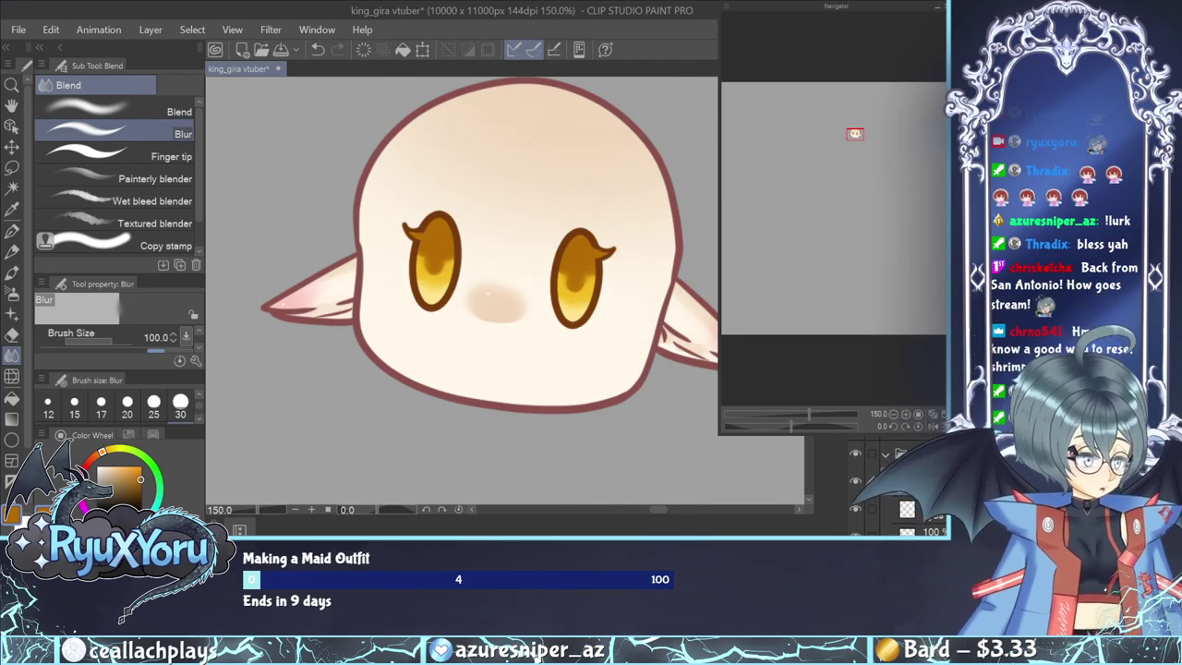
{"action": "key", "text": "x"}
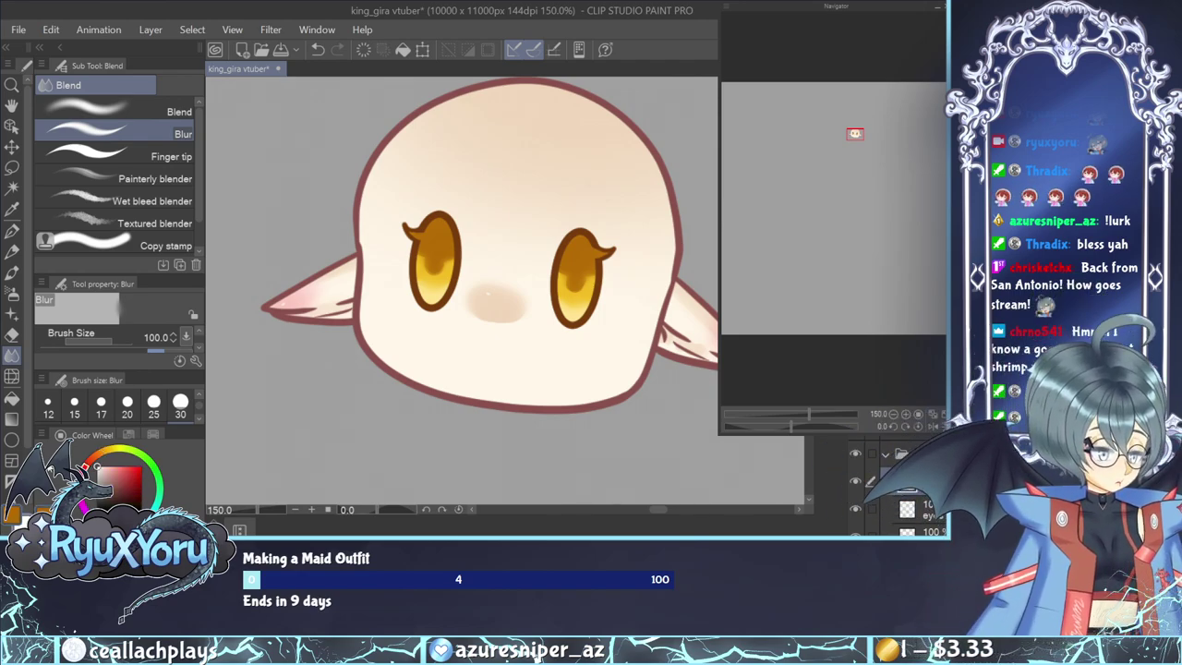
{"action": "left_click", "coordinate": [12, 231]}
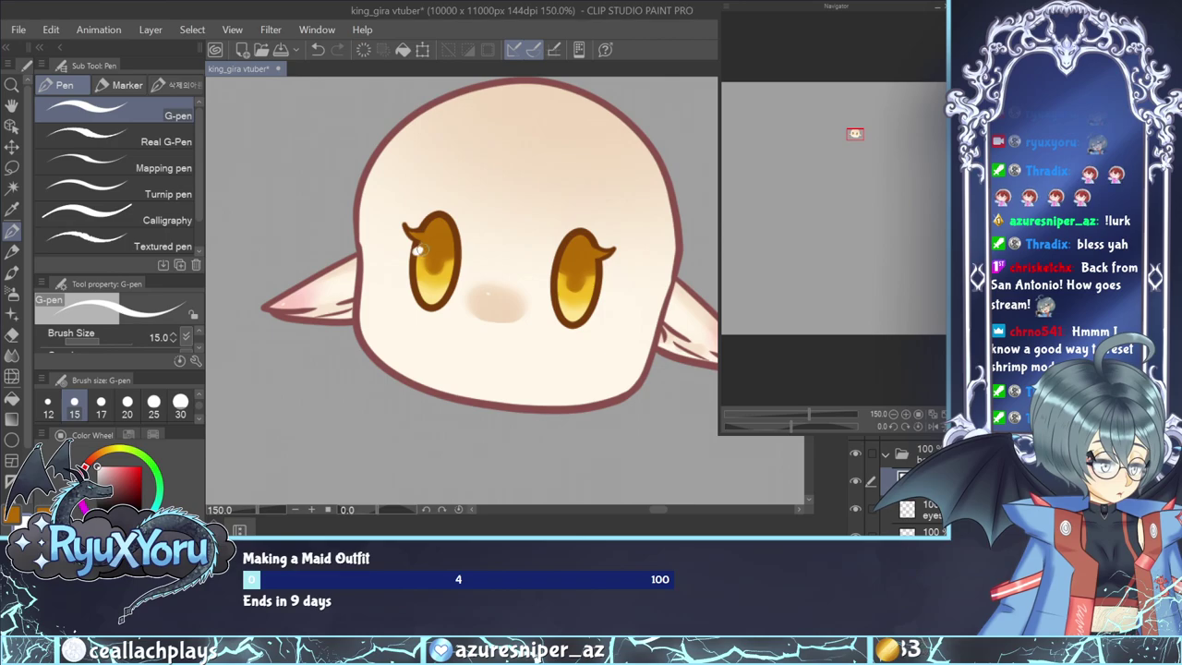
{"action": "left_click", "coordinate": [417, 251]}
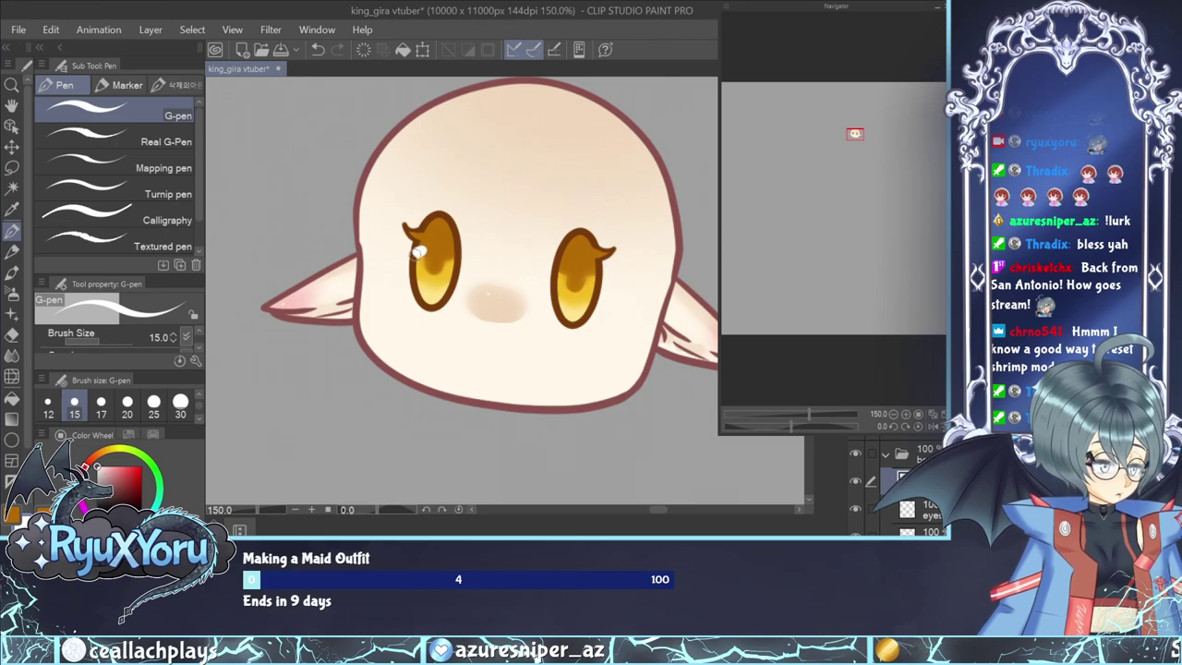
{"action": "left_click", "coordinate": [561, 267]}
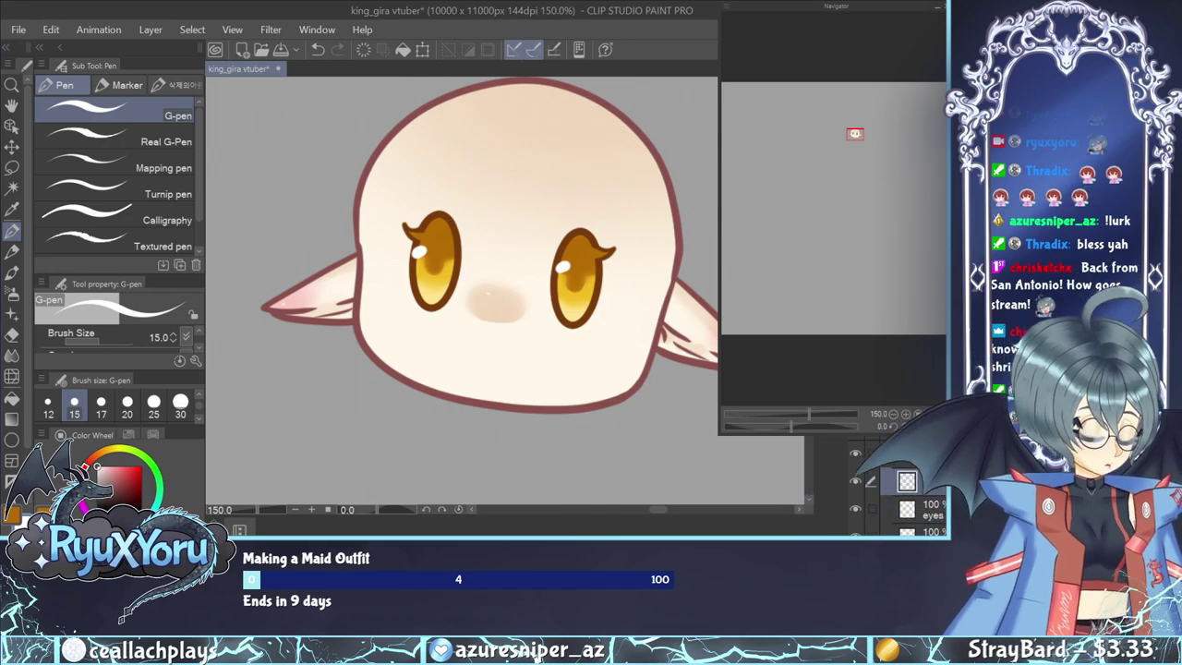
Check the chibi head beside the main character artwork, and hide that artwork again.
{"action": "scroll", "coordinate": [518, 349], "scroll_direction": "down", "scroll_amount": 5}
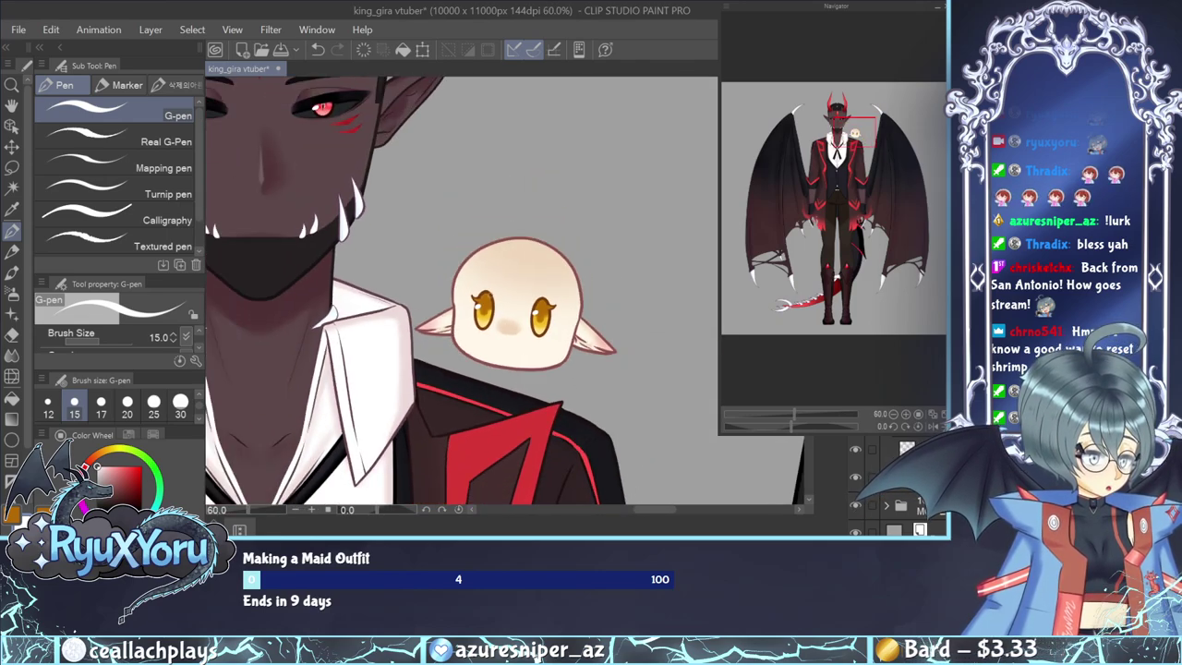
{"action": "scroll", "coordinate": [491, 317], "scroll_direction": "up", "scroll_amount": 5}
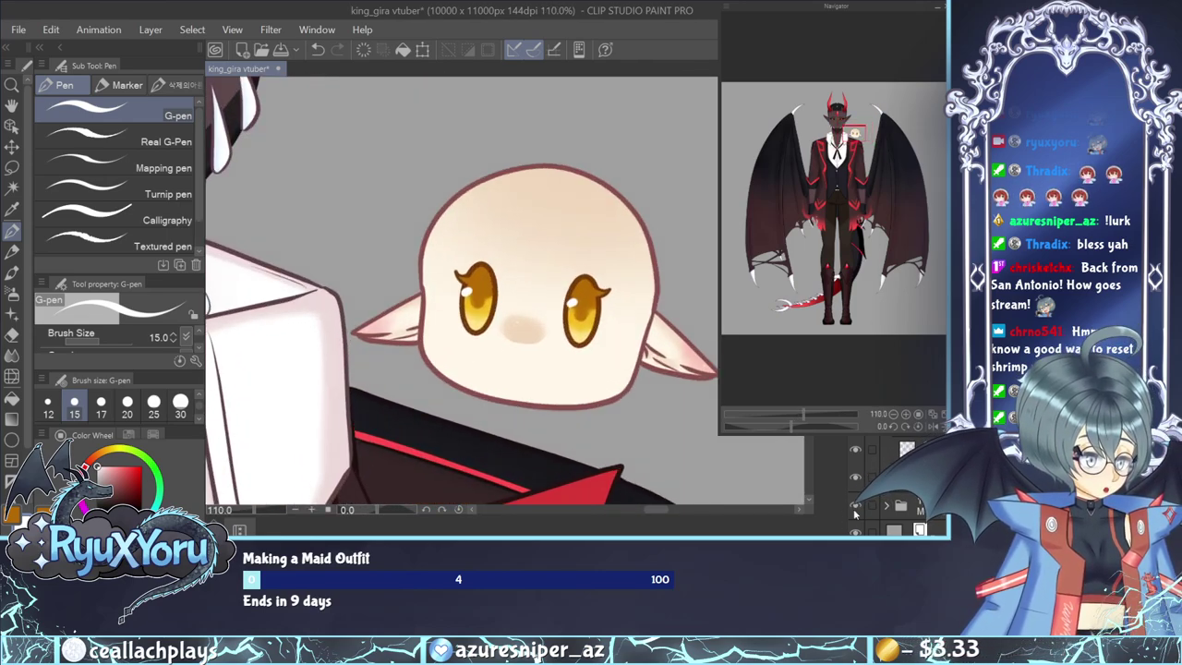
{"action": "left_click", "coordinate": [855, 507]}
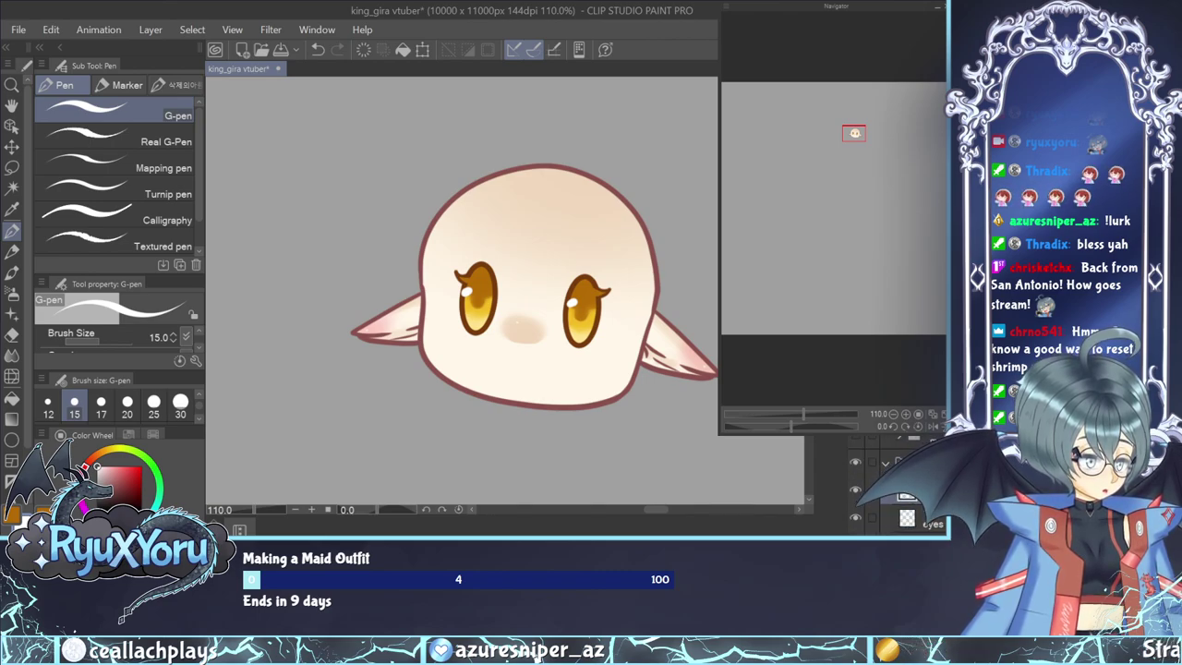
Show the purple rough sketch over the chibi's head as a guide.
{"action": "left_click", "coordinate": [887, 463]}
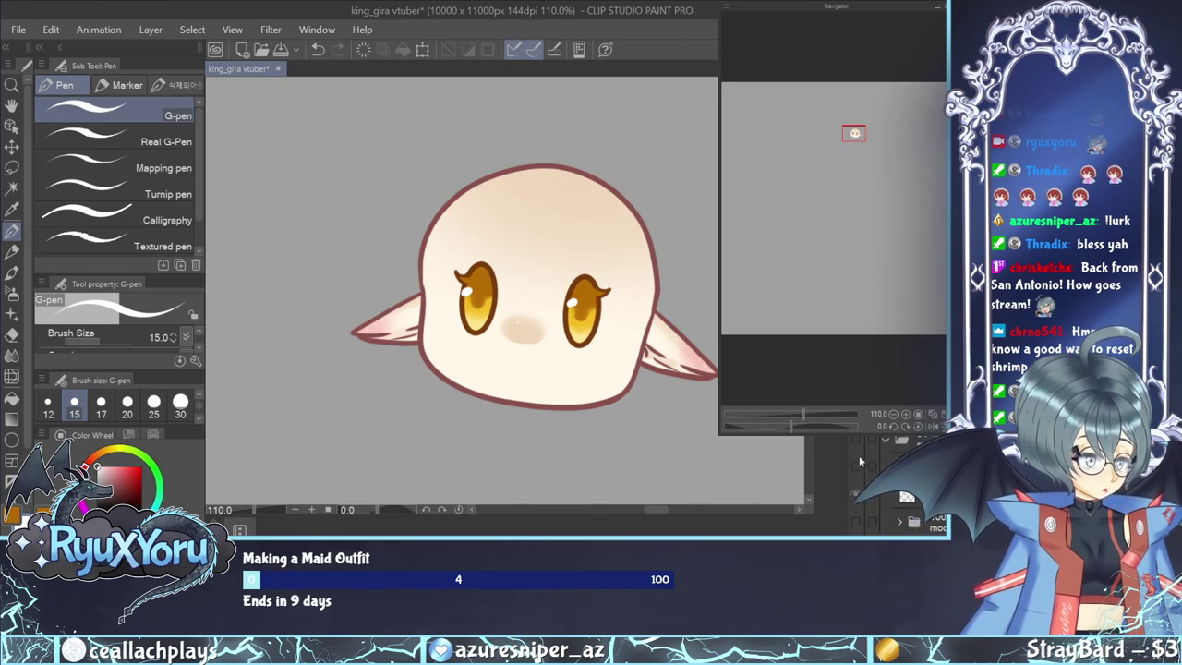
{"action": "left_click", "coordinate": [856, 442]}
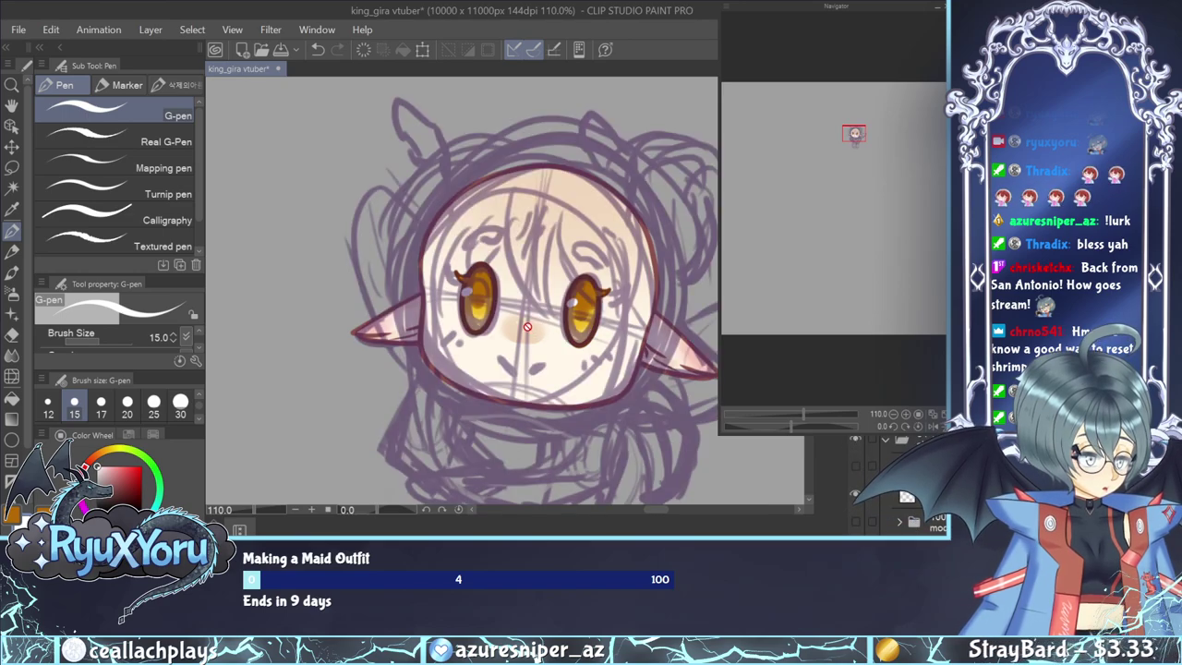
{"action": "scroll", "coordinate": [545, 309], "scroll_direction": "down", "scroll_amount": 4}
{"action": "scroll", "coordinate": [534, 321], "scroll_direction": "up", "scroll_amount": 4}
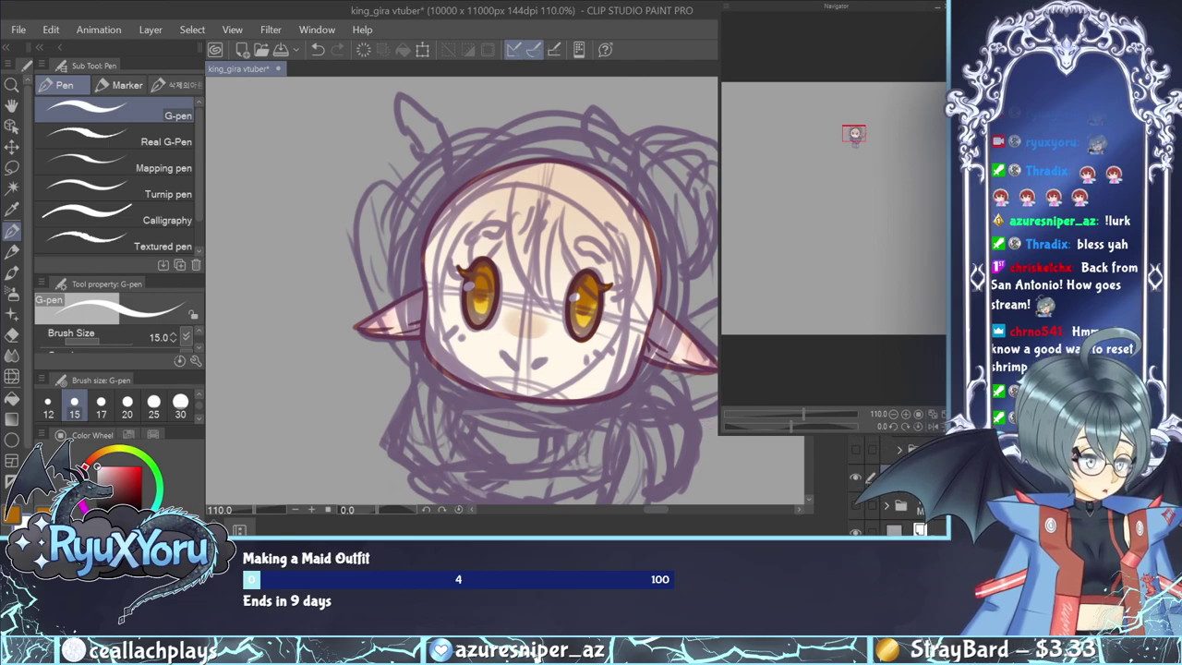
{"action": "scroll", "coordinate": [901, 480], "scroll_direction": "down", "scroll_amount": 2}
{"action": "scroll", "coordinate": [900, 480], "scroll_direction": "down", "scroll_amount": 2}
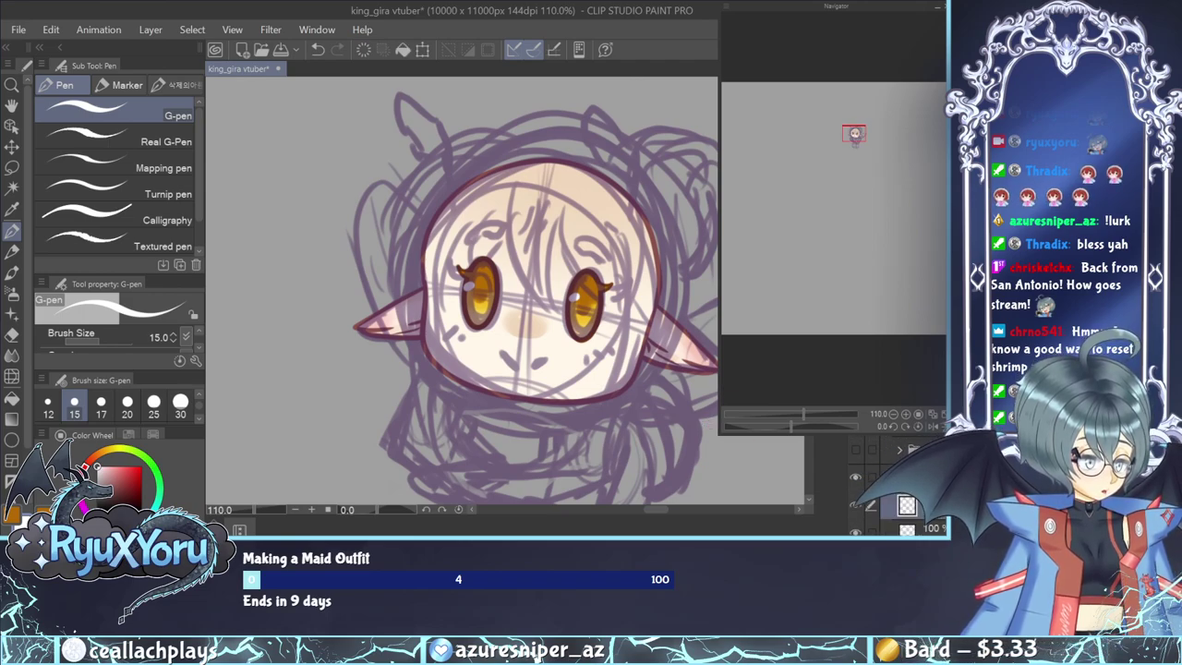
On the layer above the hl layer, draw small red marks on both cheeks with the G-pen, following the sketch.
{"action": "left_click", "coordinate": [909, 458]}
{"action": "scroll", "coordinate": [901, 480], "scroll_direction": "down", "scroll_amount": 2}
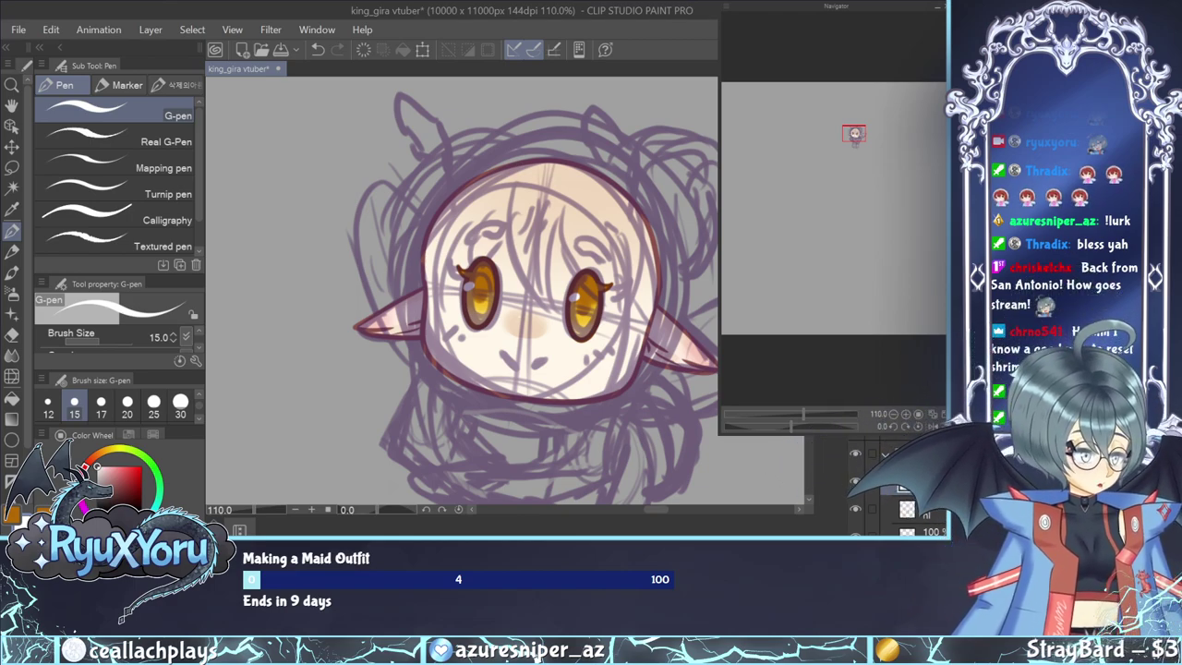
{"action": "key", "text": "x"}
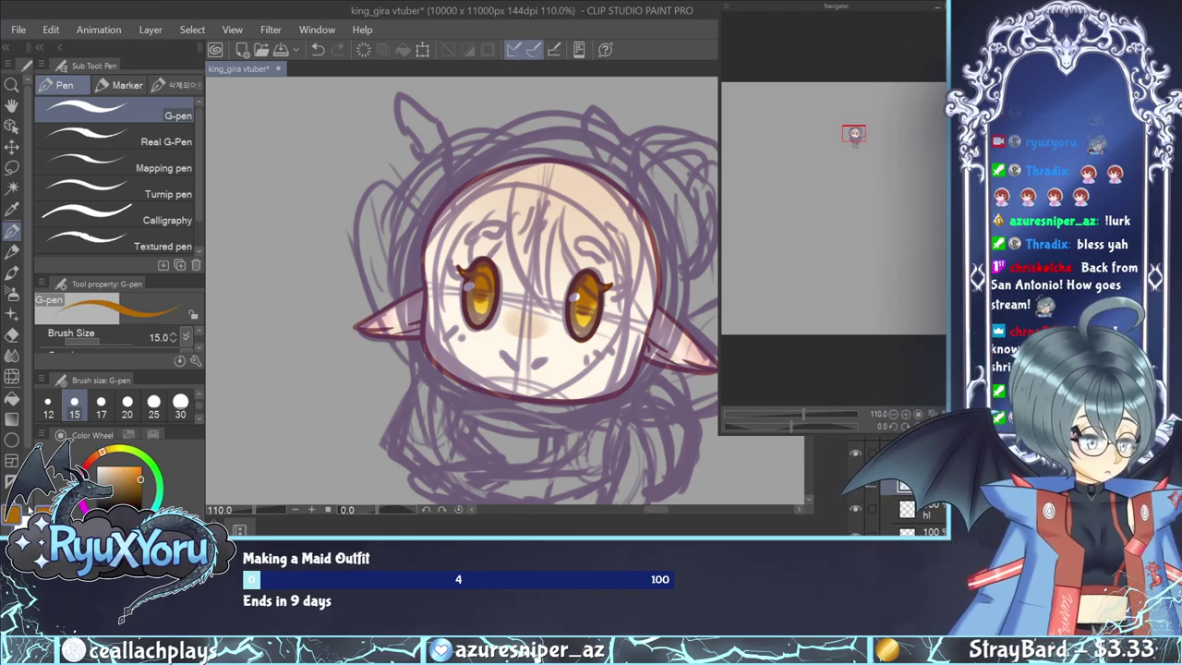
{"action": "left_click", "coordinate": [130, 434]}
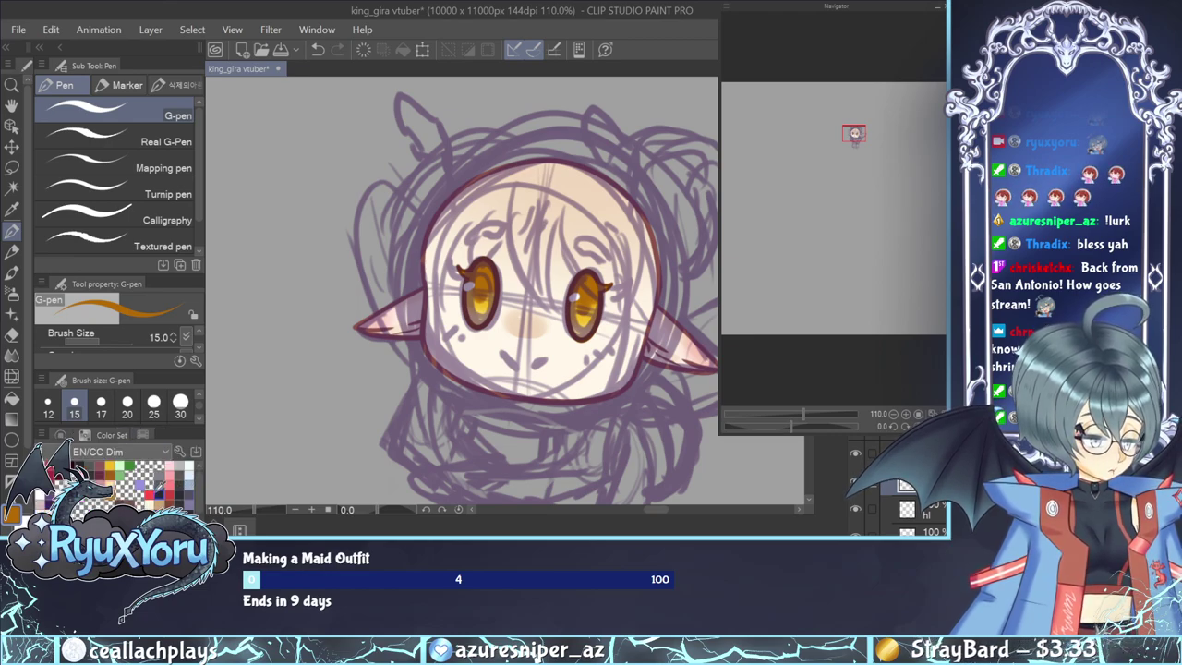
{"action": "left_click", "coordinate": [150, 494]}
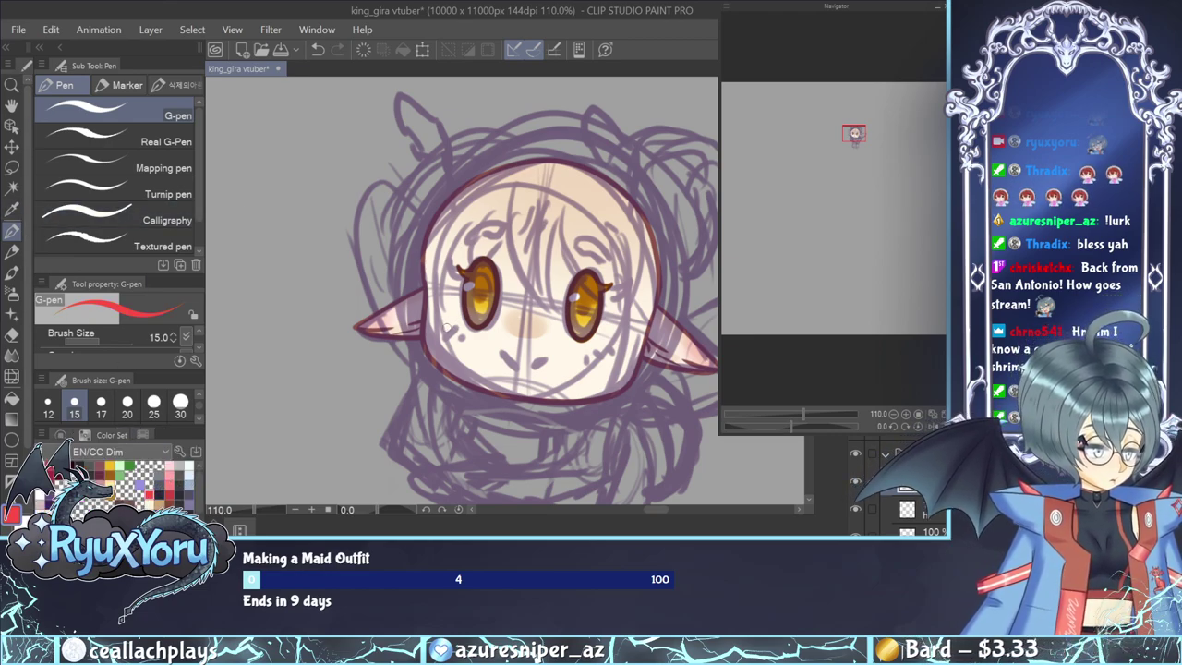
{"action": "mouse_move", "coordinate": [438, 327]}
{"action": "left_mouse_down"}
{"action": "mouse_move", "coordinate": [451, 322]}
{"action": "mouse_move", "coordinate": [457, 334]}
{"action": "left_mouse_up"}
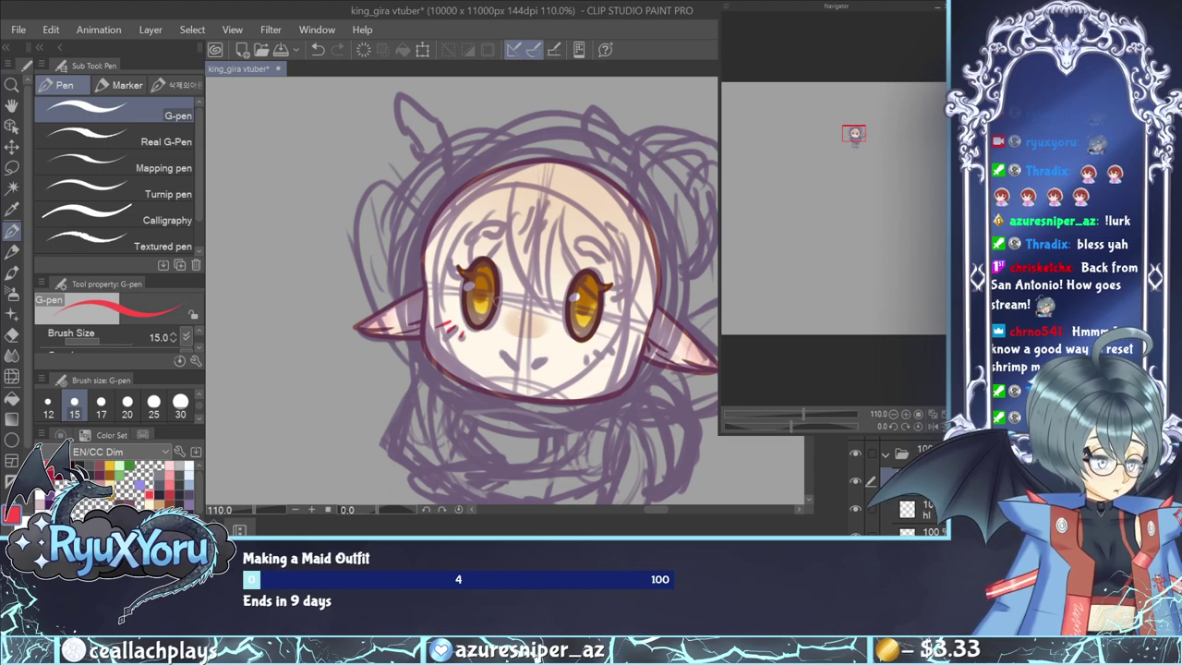
{"action": "left_click_drag", "start_coordinate": [601, 344], "coordinate": [606, 363]}
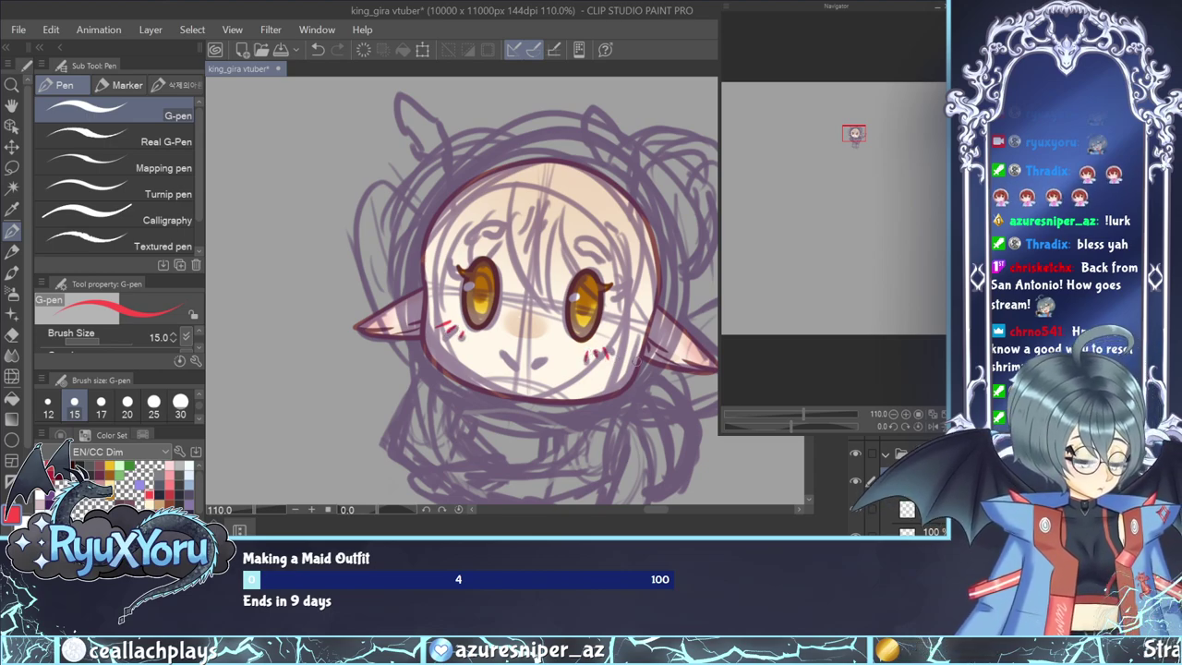
{"action": "key", "text": "ctrl+z"}
{"action": "key", "text": "ctrl+y"}
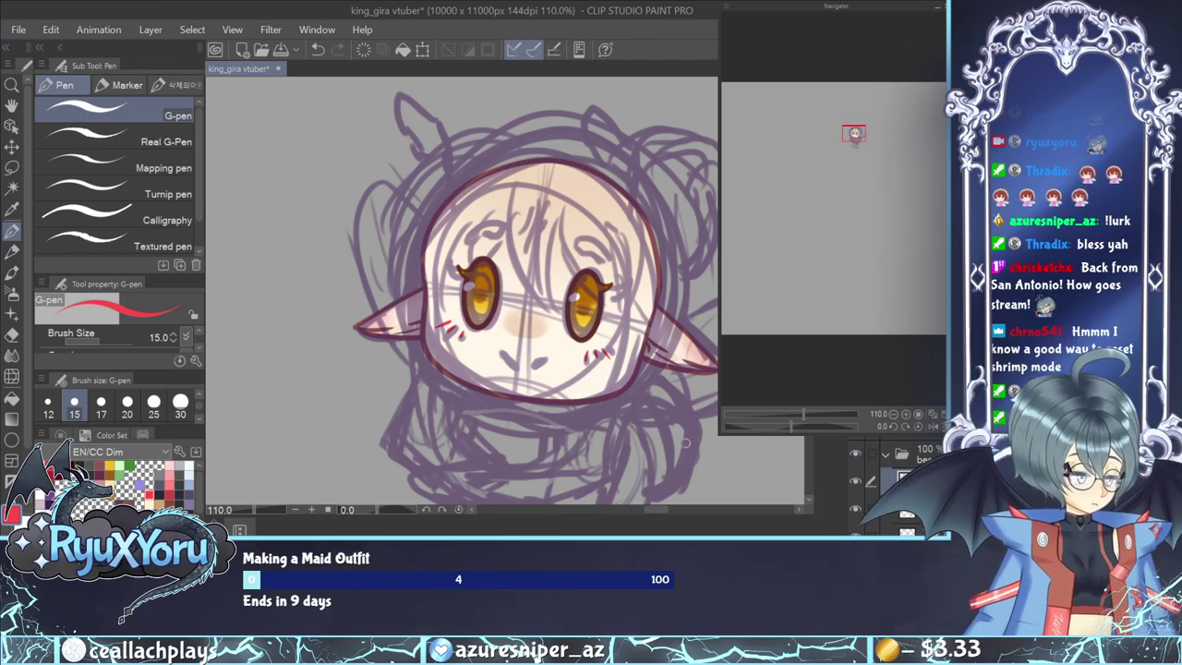
Choose dark brown from the color history and draw the two short curved mouth lines over the sketch.
{"action": "left_click", "coordinate": [144, 435]}
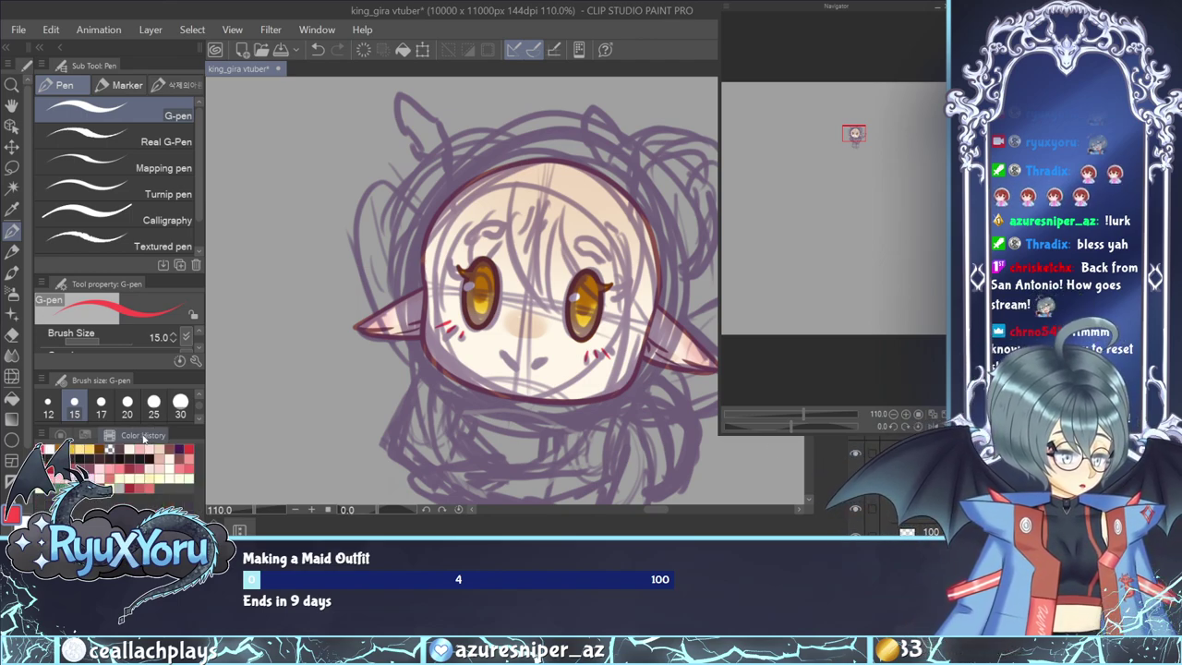
{"action": "left_click", "coordinate": [105, 446]}
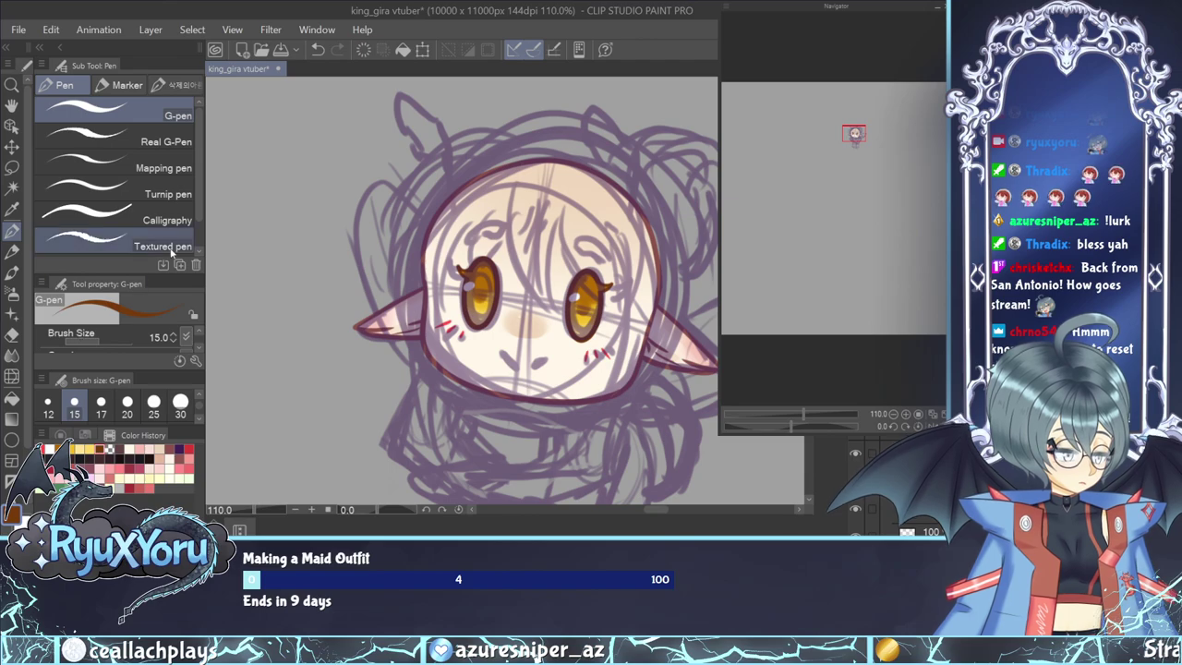
{"action": "mouse_move", "coordinate": [499, 351]}
{"action": "left_mouse_down"}
{"action": "mouse_move", "coordinate": [521, 369]}
{"action": "mouse_move", "coordinate": [547, 355]}
{"action": "left_mouse_up"}
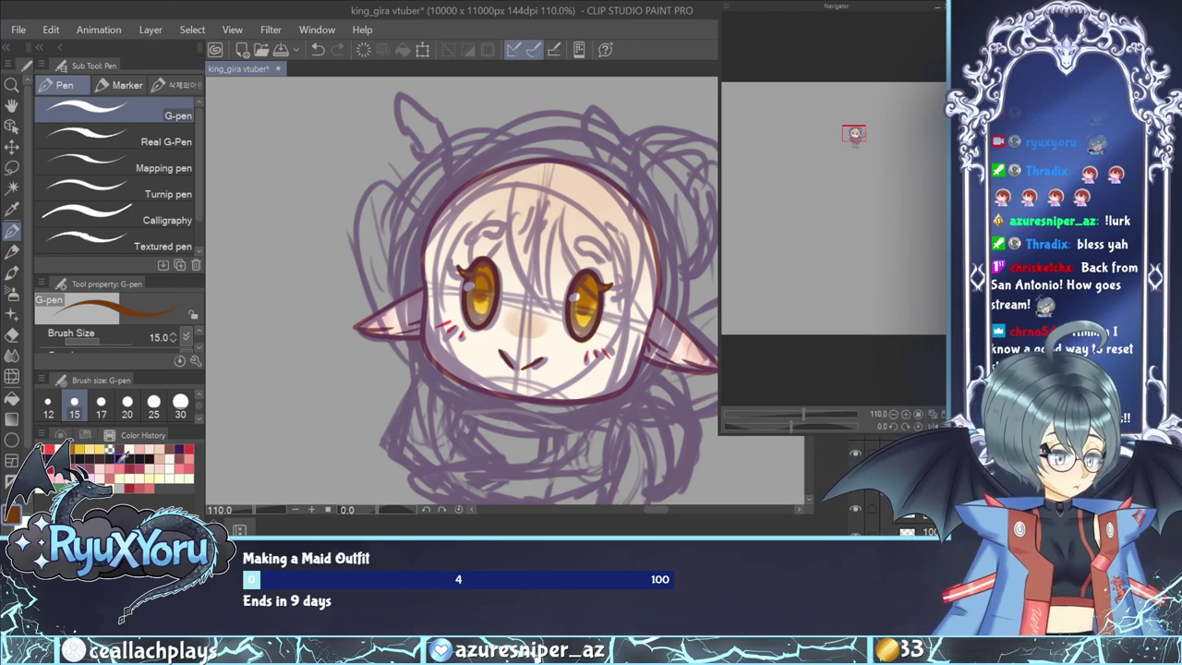
Choose dark purple from the color set and draw the central bang strands and the long strand past the right eye, following the sketch.
{"action": "left_click", "coordinate": [85, 434]}
{"action": "left_click", "coordinate": [129, 495]}
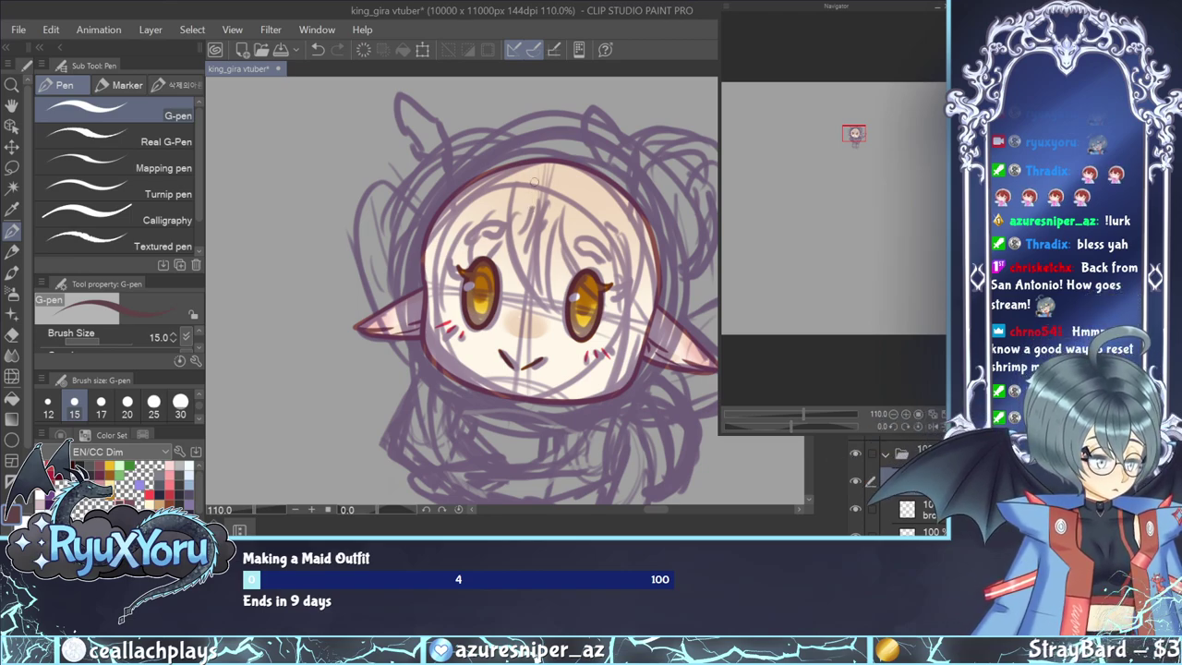
{"action": "mouse_move", "coordinate": [534, 182]}
{"action": "left_mouse_down"}
{"action": "mouse_move", "coordinate": [516, 230]}
{"action": "mouse_move", "coordinate": [534, 294]}
{"action": "mouse_move", "coordinate": [551, 307]}
{"action": "mouse_move", "coordinate": [541, 265]}
{"action": "mouse_move", "coordinate": [549, 277]}
{"action": "mouse_move", "coordinate": [558, 207]}
{"action": "left_mouse_up"}
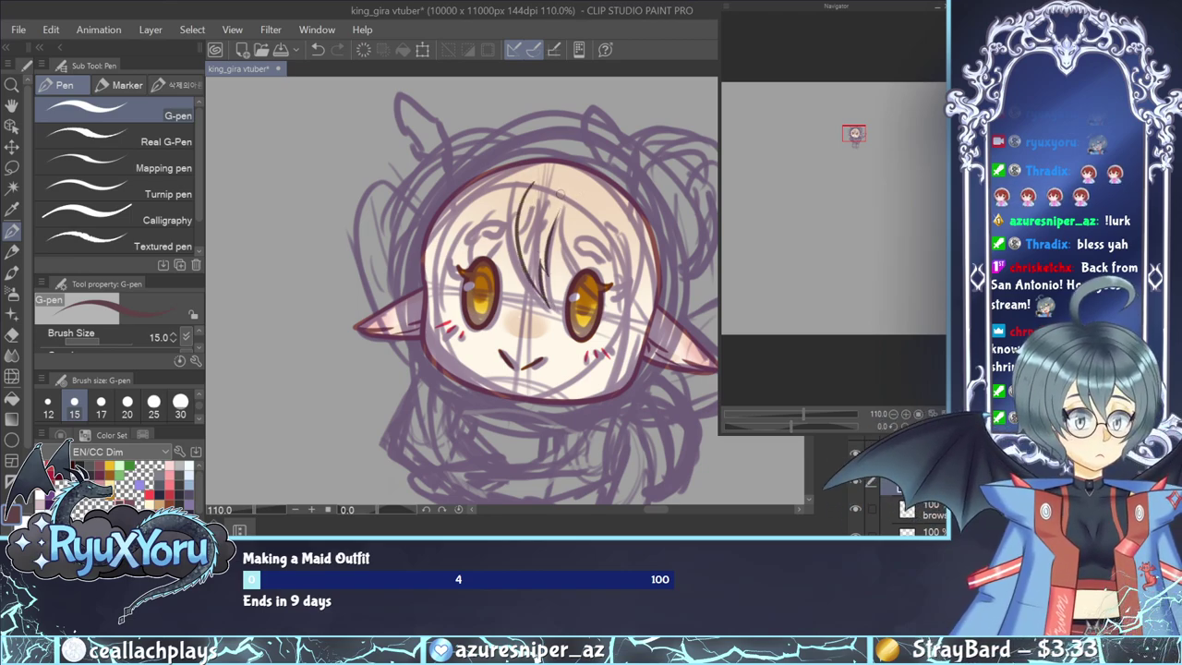
{"action": "mouse_move", "coordinate": [559, 211]}
{"action": "left_mouse_down"}
{"action": "mouse_move", "coordinate": [557, 239]}
{"action": "mouse_move", "coordinate": [609, 307]}
{"action": "mouse_move", "coordinate": [613, 337]}
{"action": "left_mouse_up"}
{"action": "mouse_move", "coordinate": [582, 212]}
{"action": "left_mouse_down"}
{"action": "mouse_move", "coordinate": [608, 266]}
{"action": "mouse_move", "coordinate": [613, 328]}
{"action": "mouse_move", "coordinate": [596, 414]}
{"action": "left_mouse_up"}
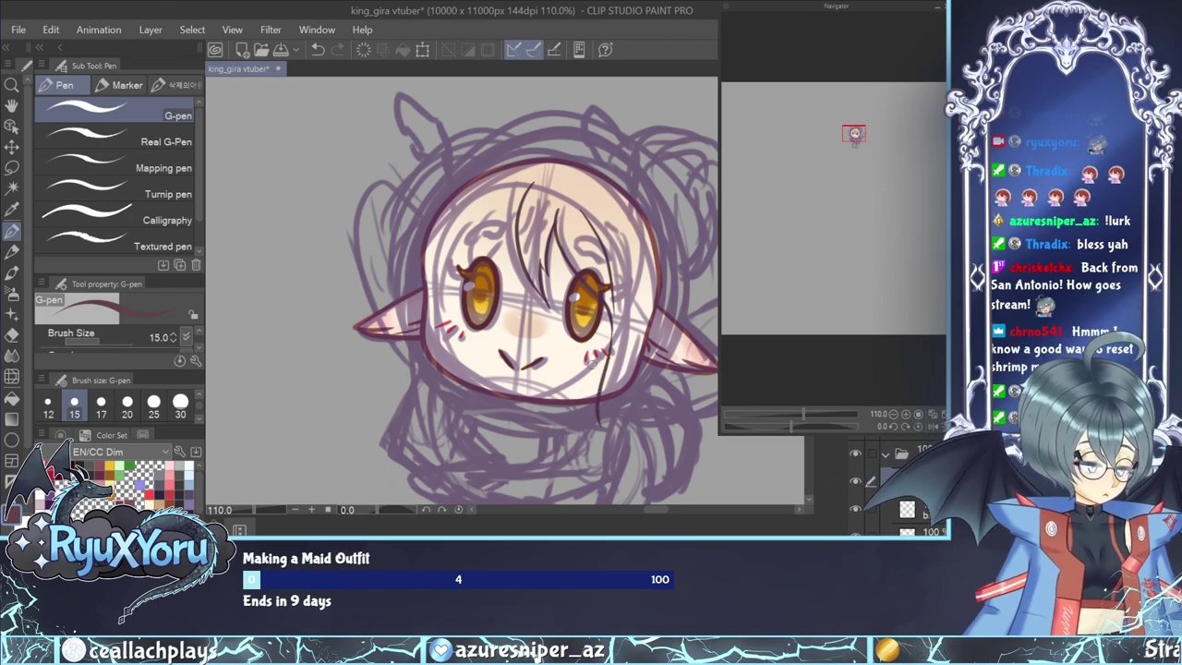
Redraw the long lock hanging past the right cheek, and add short strand lines on the right side of the forehead.
{"action": "key", "text": "ctrl+z"}
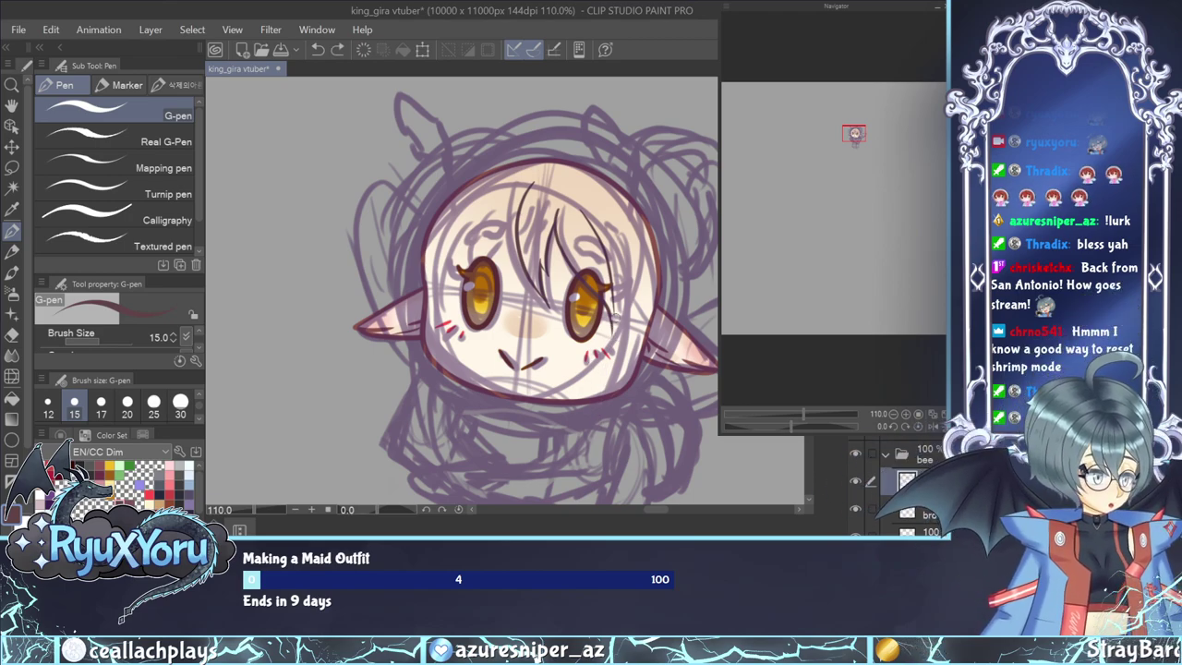
{"action": "mouse_move", "coordinate": [604, 348]}
{"action": "left_mouse_down"}
{"action": "mouse_move", "coordinate": [582, 364]}
{"action": "mouse_move", "coordinate": [620, 338]}
{"action": "mouse_move", "coordinate": [598, 396]}
{"action": "mouse_move", "coordinate": [609, 440]}
{"action": "mouse_move", "coordinate": [668, 261]}
{"action": "left_mouse_up"}
{"action": "key", "text": "ctrl+z"}
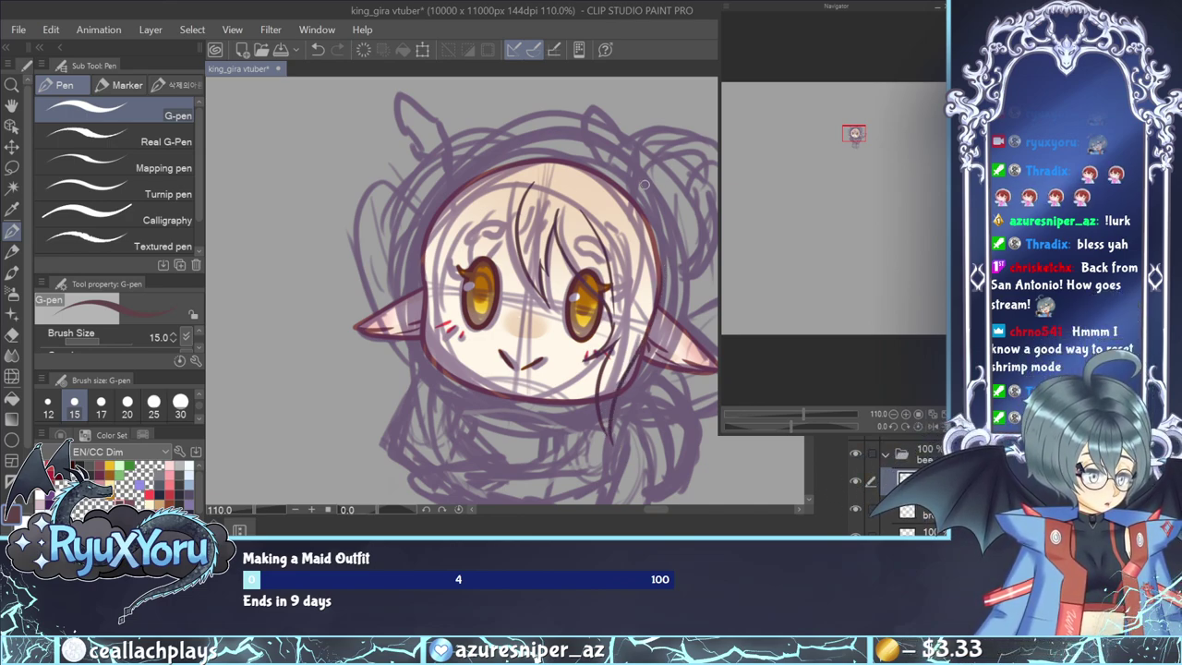
{"action": "mouse_move", "coordinate": [624, 188]}
{"action": "left_mouse_down"}
{"action": "mouse_move", "coordinate": [661, 254]}
{"action": "mouse_move", "coordinate": [603, 216]}
{"action": "mouse_move", "coordinate": [600, 196]}
{"action": "mouse_move", "coordinate": [625, 279]}
{"action": "left_mouse_up"}
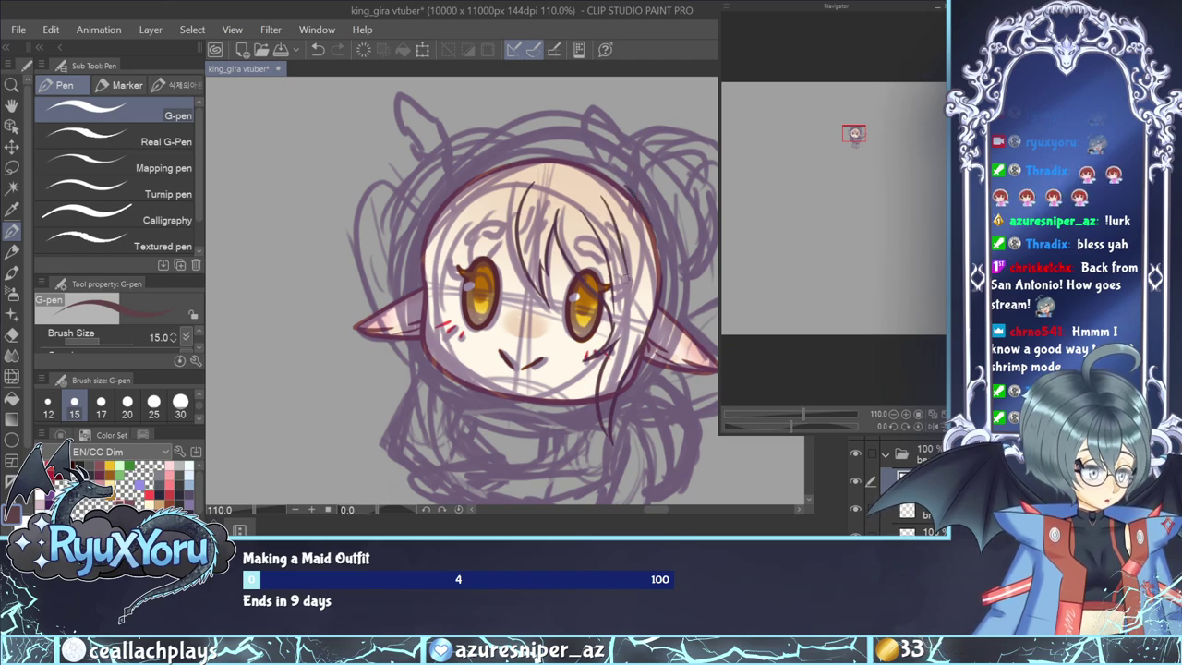
{"action": "left_click_drag", "start_coordinate": [623, 216], "coordinate": [633, 237]}
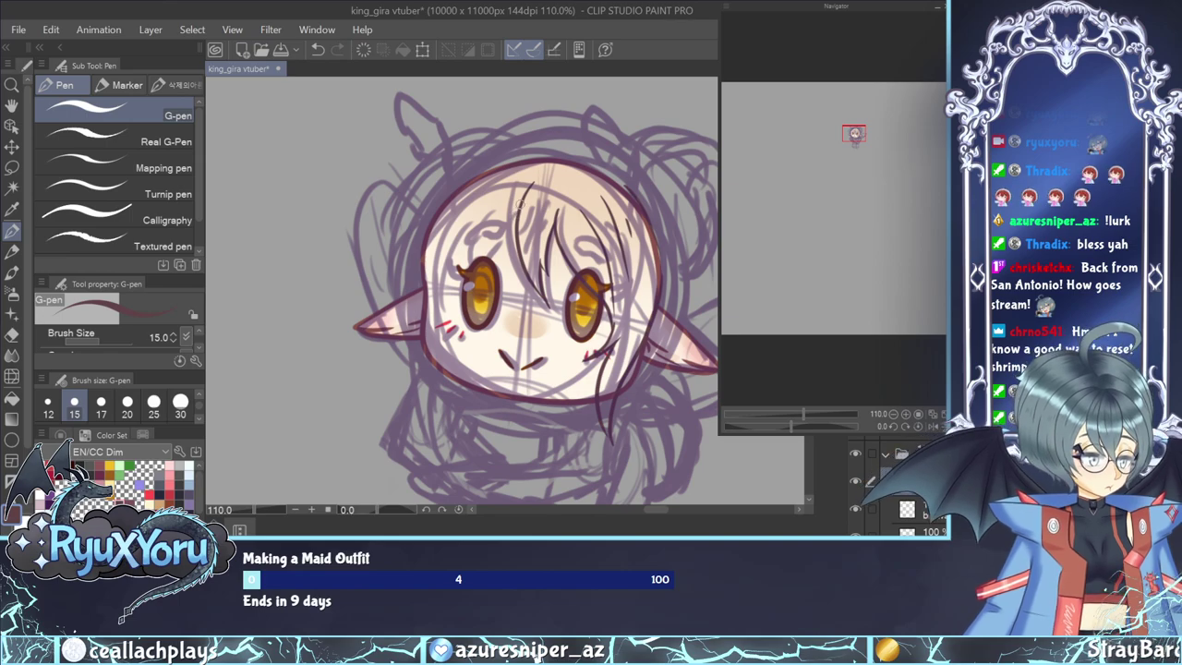
Draw the left fringe strands above the eye and the outer hair contour from the crown down the left side.
{"action": "mouse_move", "coordinate": [519, 204]}
{"action": "left_mouse_down"}
{"action": "mouse_move", "coordinate": [494, 277]}
{"action": "mouse_move", "coordinate": [510, 199]}
{"action": "mouse_move", "coordinate": [463, 265]}
{"action": "mouse_move", "coordinate": [464, 303]}
{"action": "mouse_move", "coordinate": [485, 198]}
{"action": "left_mouse_up"}
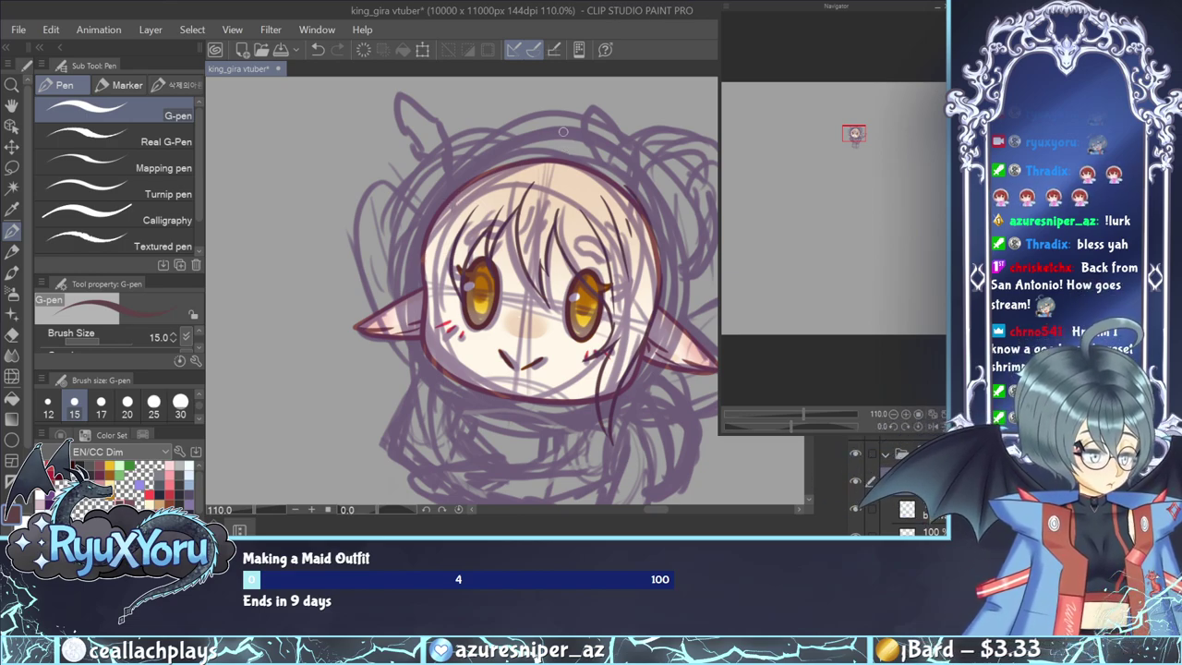
{"action": "mouse_move", "coordinate": [544, 158]}
{"action": "left_mouse_down"}
{"action": "mouse_move", "coordinate": [482, 138]}
{"action": "mouse_move", "coordinate": [439, 152]}
{"action": "mouse_move", "coordinate": [386, 226]}
{"action": "left_mouse_up"}
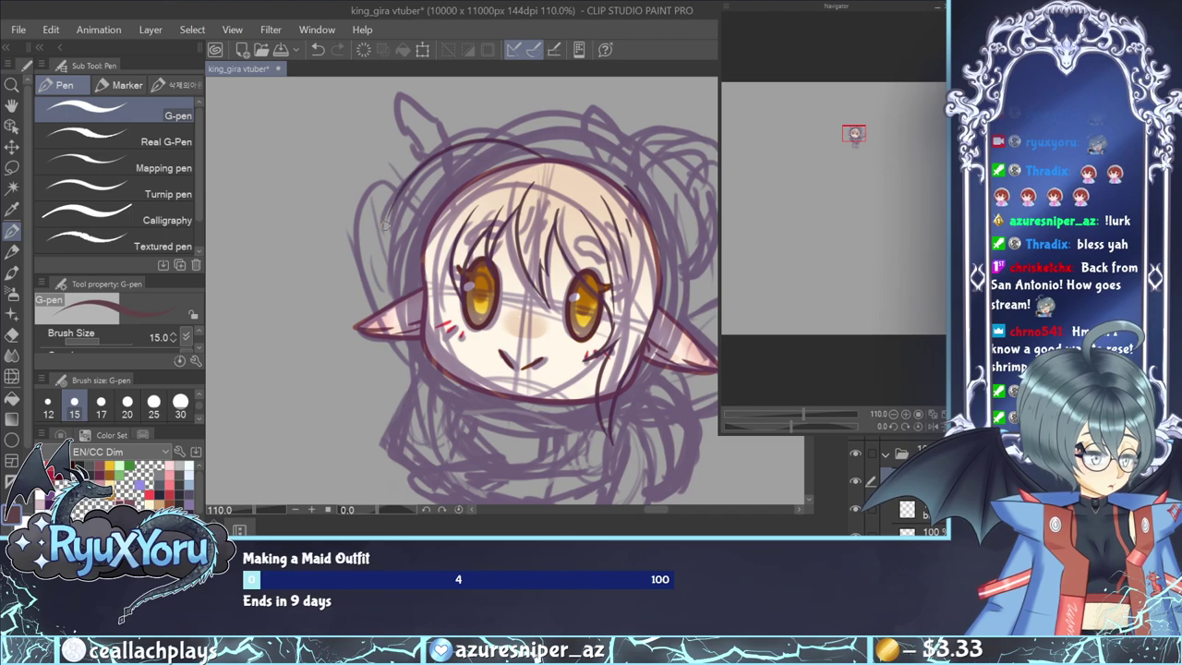
{"action": "left_click_drag", "start_coordinate": [442, 177], "coordinate": [386, 228]}
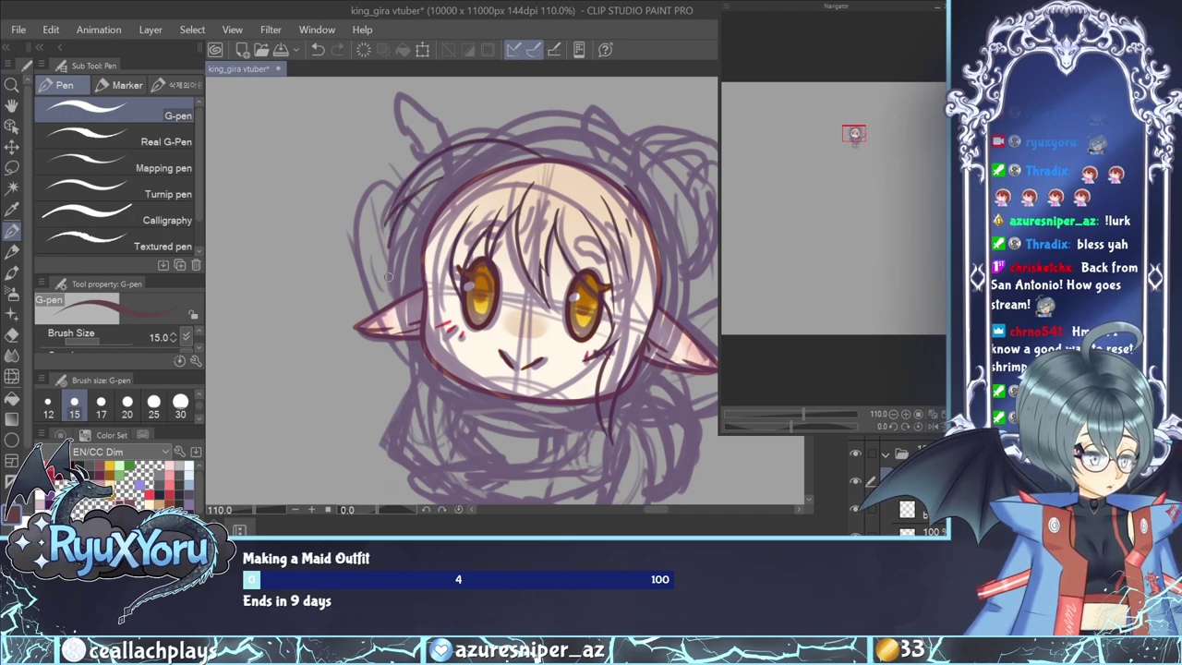
Draw the left side hair strands over the ear and cheek, plus the long lock hanging below the jaw.
{"action": "mouse_move", "coordinate": [389, 275]}
{"action": "left_mouse_down"}
{"action": "mouse_move", "coordinate": [421, 227]}
{"action": "mouse_move", "coordinate": [406, 277]}
{"action": "mouse_move", "coordinate": [435, 312]}
{"action": "mouse_move", "coordinate": [448, 267]}
{"action": "left_mouse_up"}
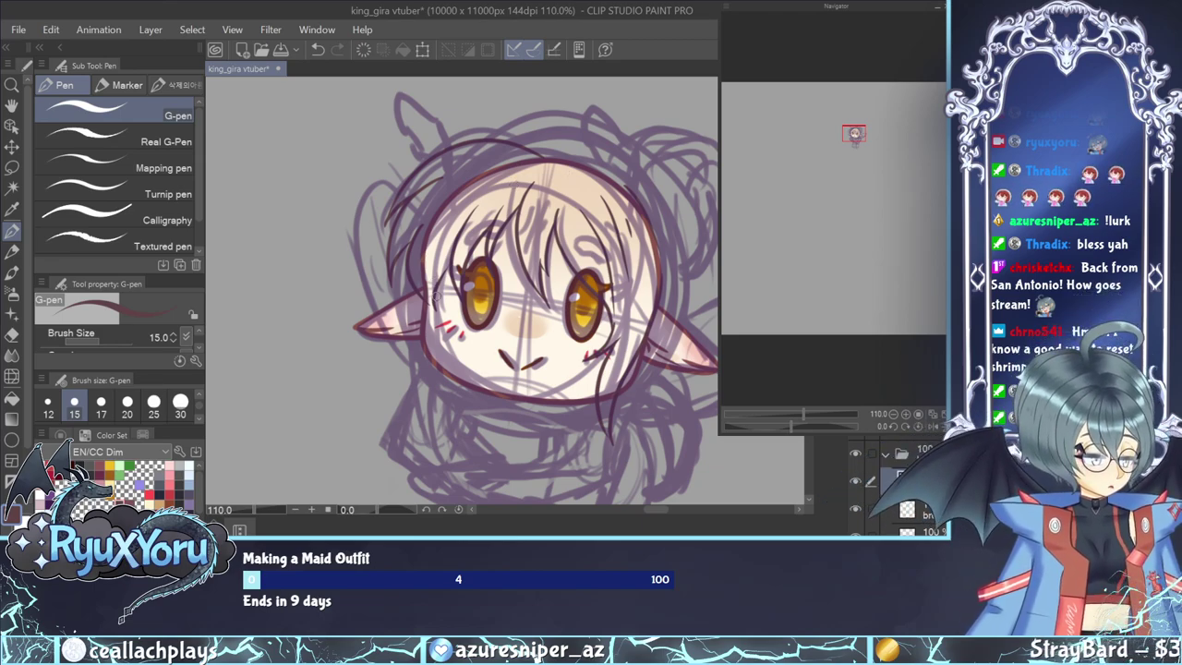
{"action": "mouse_move", "coordinate": [438, 287]}
{"action": "left_mouse_down"}
{"action": "mouse_move", "coordinate": [453, 346]}
{"action": "mouse_move", "coordinate": [420, 318]}
{"action": "mouse_move", "coordinate": [420, 275]}
{"action": "left_mouse_up"}
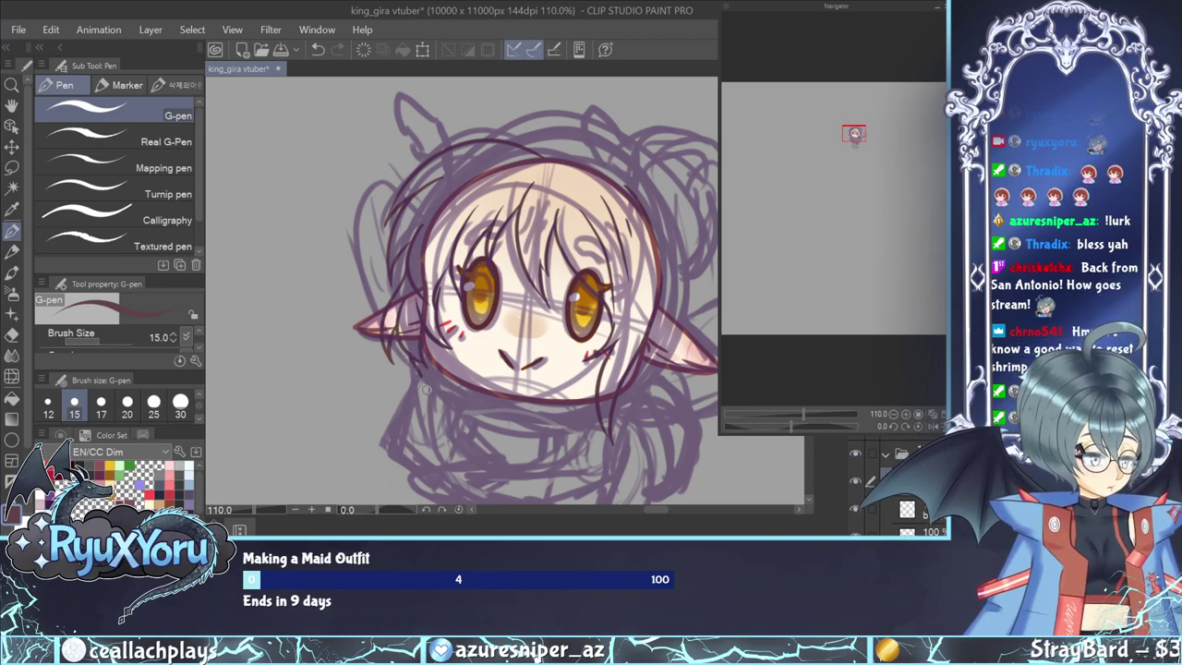
{"action": "left_click_drag", "start_coordinate": [425, 426], "coordinate": [459, 342]}
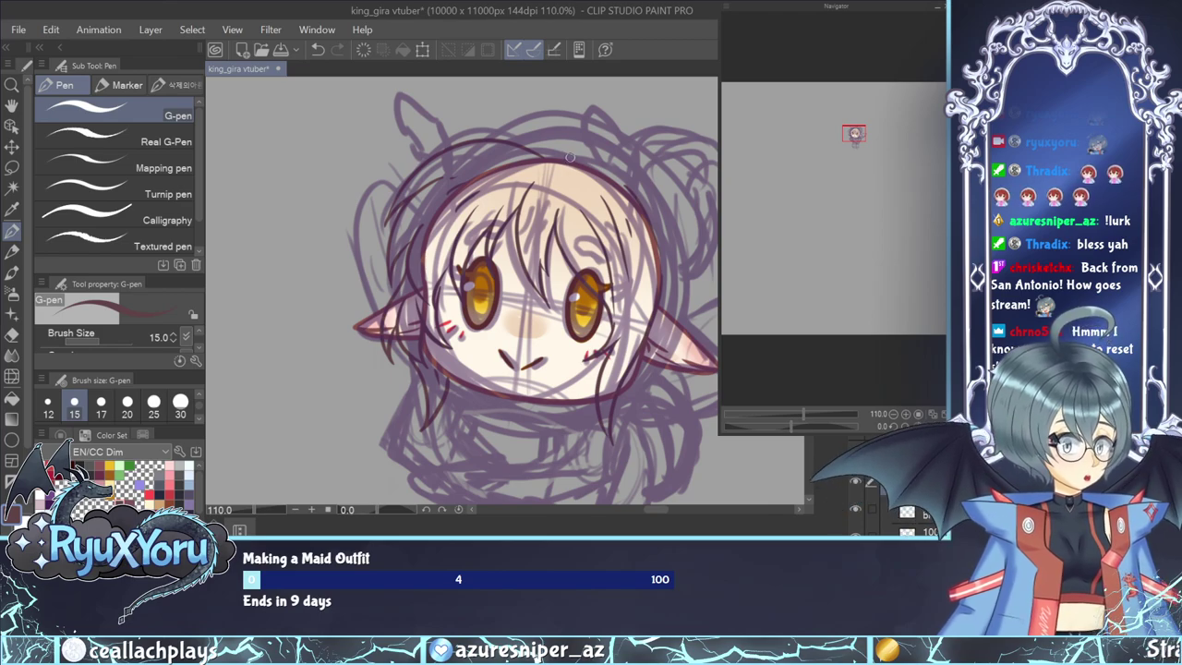
Draw the right side's inner and outer hair contours from the crown down to the ear, redrawing the outer line in shorter strokes.
{"action": "mouse_move", "coordinate": [575, 161]}
{"action": "left_mouse_down"}
{"action": "mouse_move", "coordinate": [655, 199]}
{"action": "mouse_move", "coordinate": [672, 229]}
{"action": "mouse_move", "coordinate": [672, 290]}
{"action": "mouse_move", "coordinate": [643, 346]}
{"action": "left_mouse_up"}
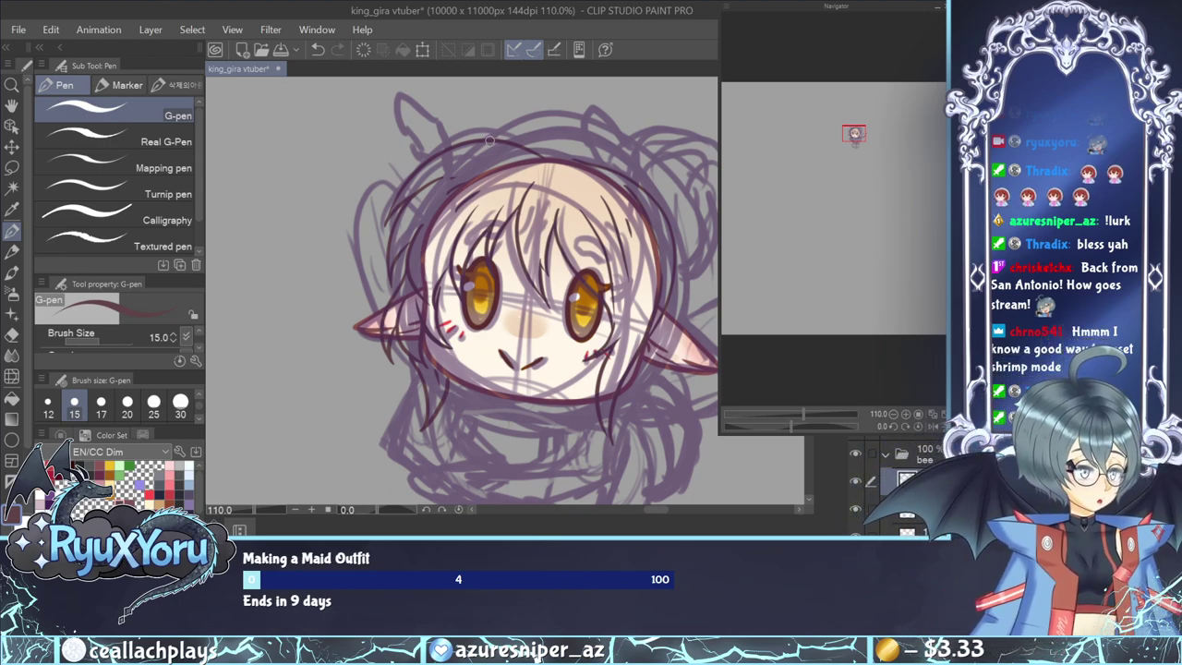
{"action": "mouse_move", "coordinate": [490, 138]}
{"action": "left_mouse_down"}
{"action": "mouse_move", "coordinate": [647, 163]}
{"action": "mouse_move", "coordinate": [612, 170]}
{"action": "mouse_move", "coordinate": [565, 155]}
{"action": "mouse_move", "coordinate": [623, 157]}
{"action": "mouse_move", "coordinate": [678, 198]}
{"action": "mouse_move", "coordinate": [693, 257]}
{"action": "mouse_move", "coordinate": [670, 320]}
{"action": "left_mouse_up"}
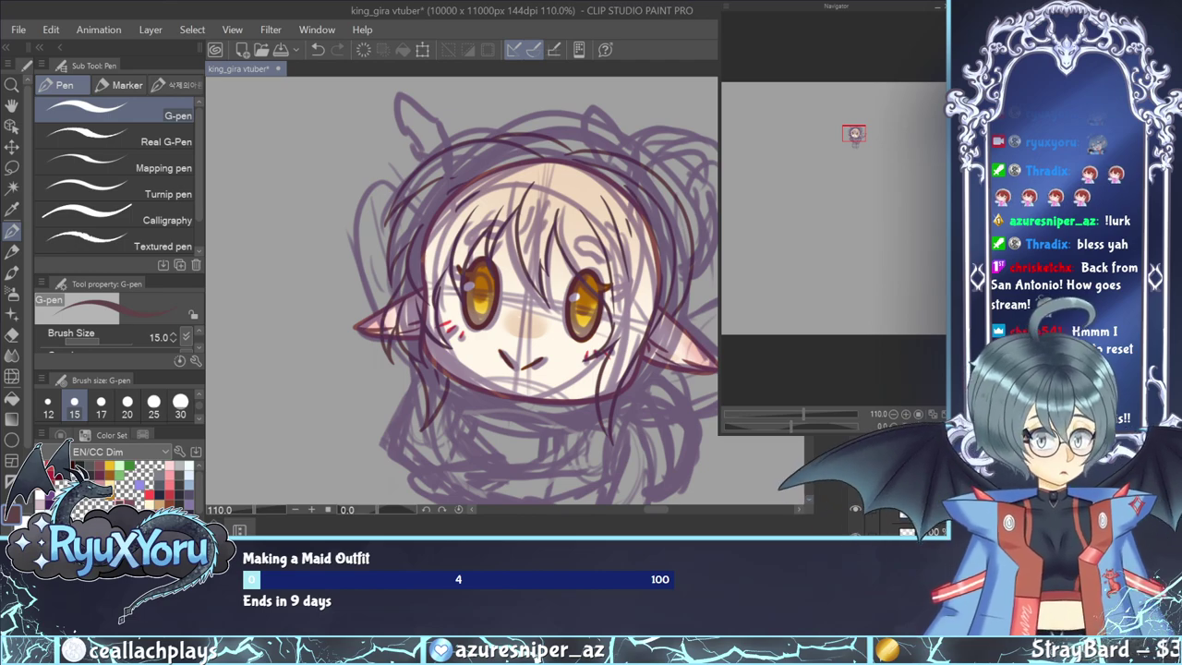
{"action": "key", "text": "ctrl+z"}
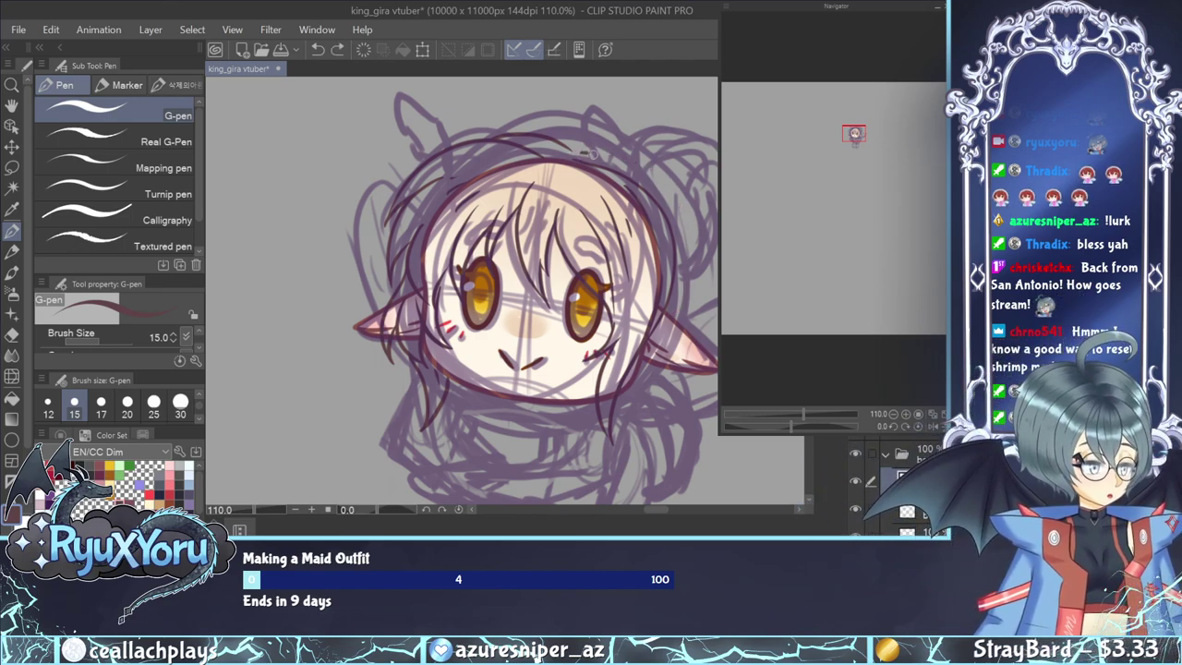
{"action": "mouse_move", "coordinate": [654, 187]}
{"action": "left_mouse_down"}
{"action": "mouse_move", "coordinate": [679, 263]}
{"action": "mouse_move", "coordinate": [668, 301]}
{"action": "left_mouse_up"}
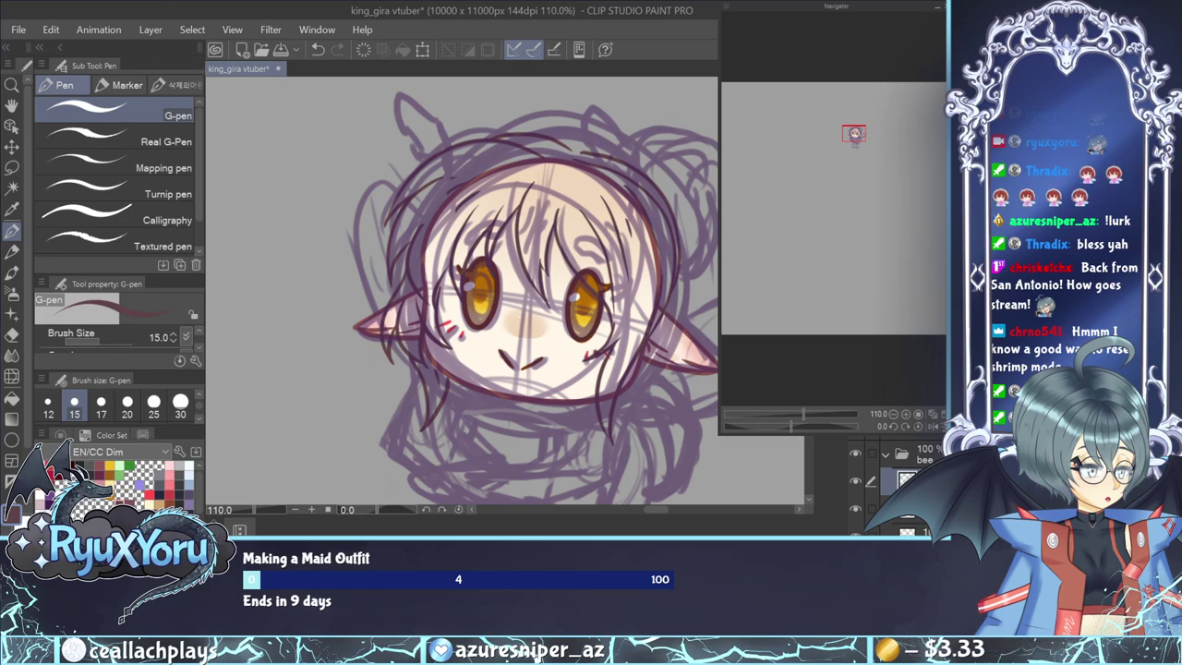
Lasso the right half of the hair line art, separate it onto its own layer, and clear the selection.
{"action": "key", "text": "m"}
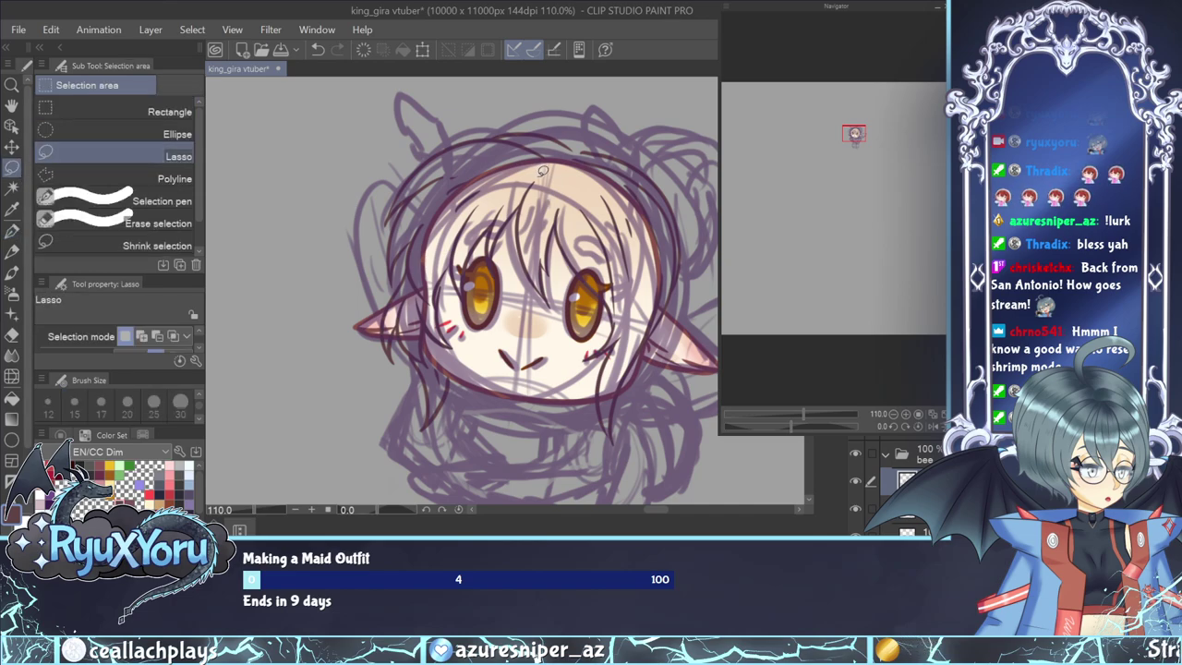
{"action": "mouse_move", "coordinate": [523, 196]}
{"action": "left_mouse_down"}
{"action": "mouse_move", "coordinate": [514, 262]}
{"action": "mouse_move", "coordinate": [555, 401]}
{"action": "mouse_move", "coordinate": [639, 479]}
{"action": "mouse_move", "coordinate": [676, 119]}
{"action": "mouse_move", "coordinate": [613, 121]}
{"action": "mouse_move", "coordinate": [552, 165]}
{"action": "left_mouse_up"}
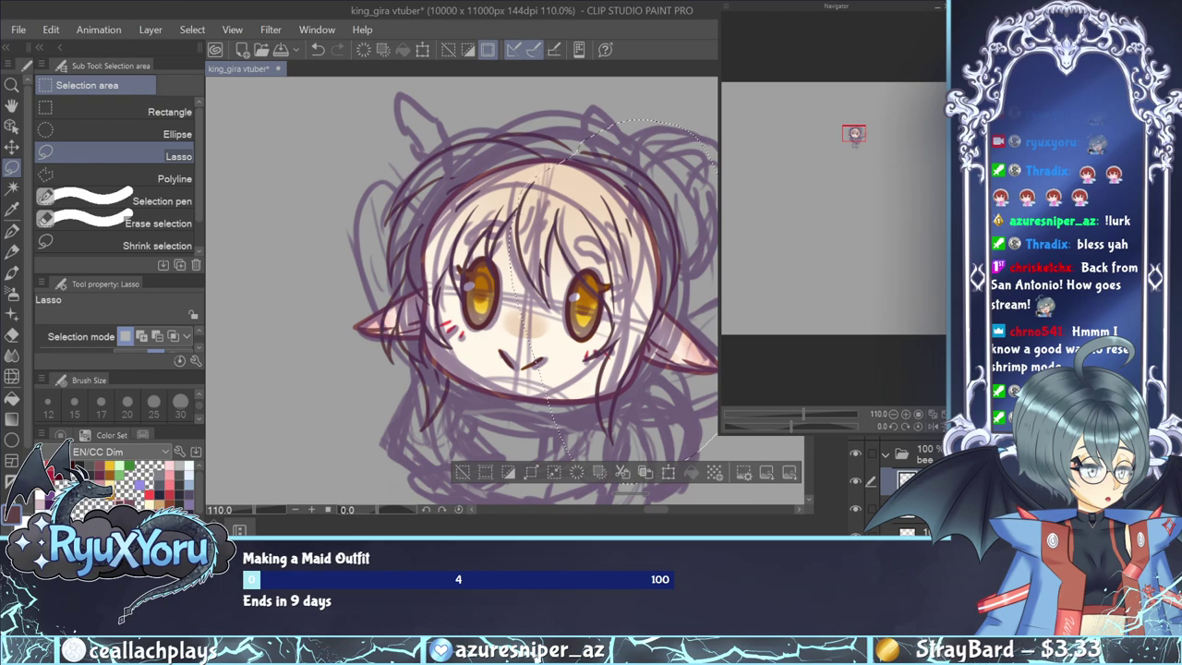
{"action": "key", "text": "ctrl+d"}
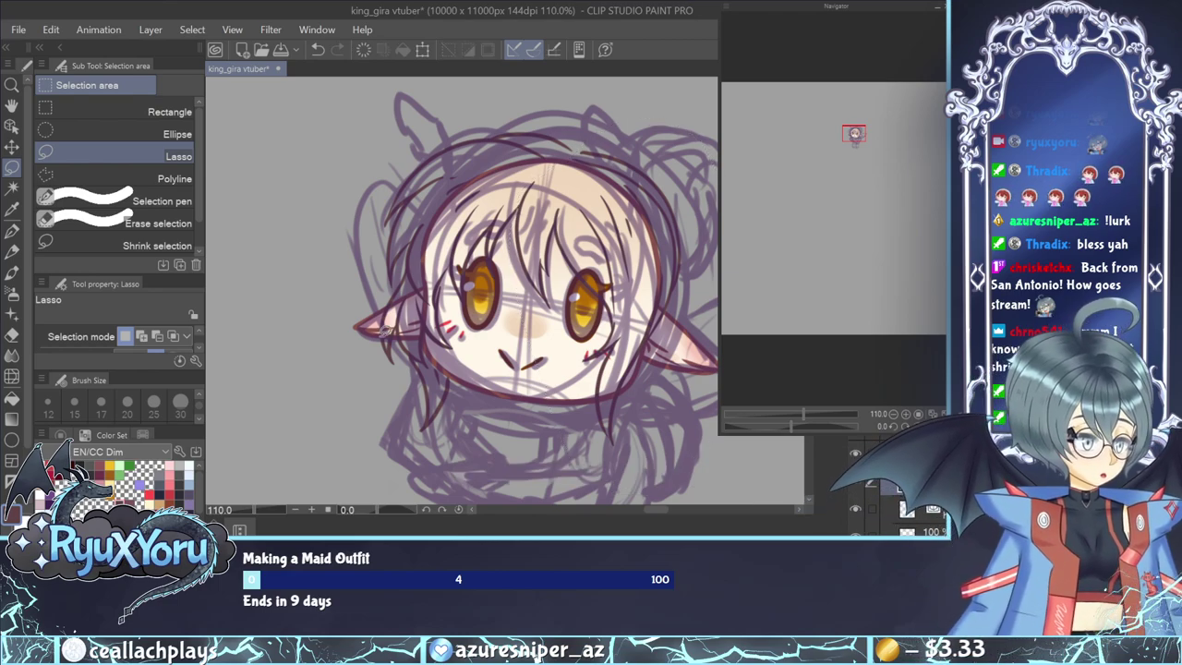
Erase the long lock below the left ear from the hair line art with the Vector eraser.
{"action": "scroll", "coordinate": [385, 331], "scroll_direction": "down", "scroll_amount": 5}
{"action": "scroll", "coordinate": [434, 367], "scroll_direction": "up", "scroll_amount": 7}
{"action": "scroll", "coordinate": [450, 378], "scroll_direction": "up", "scroll_amount": 1}
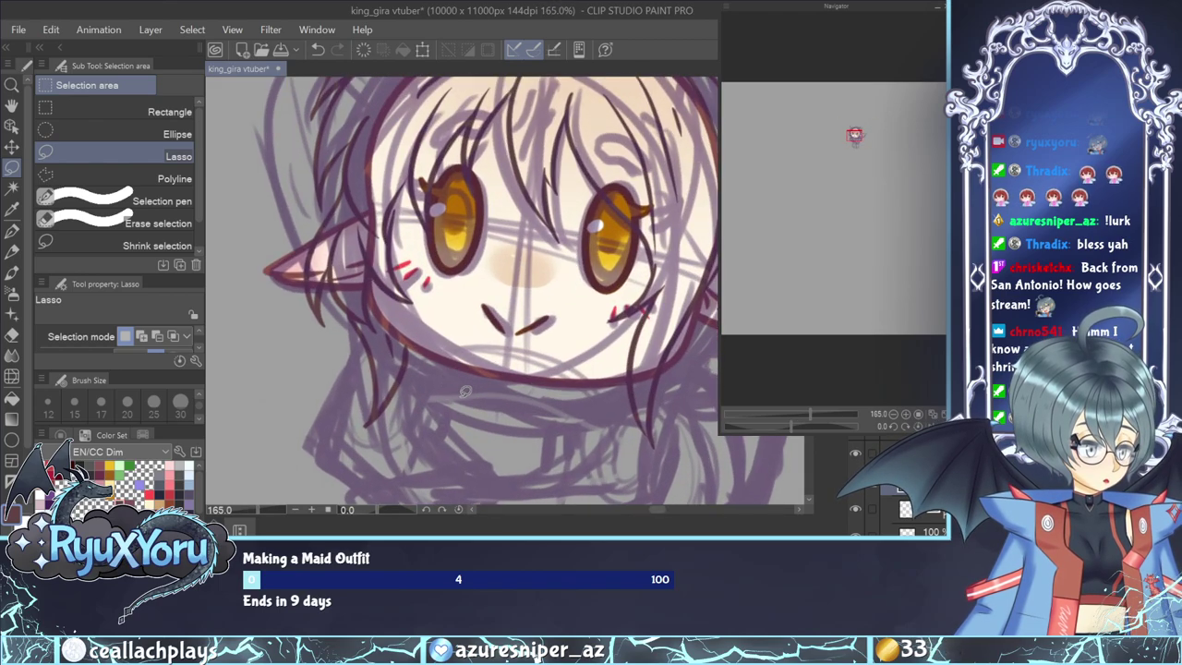
{"action": "scroll", "coordinate": [397, 358], "scroll_direction": "down", "scroll_amount": 1}
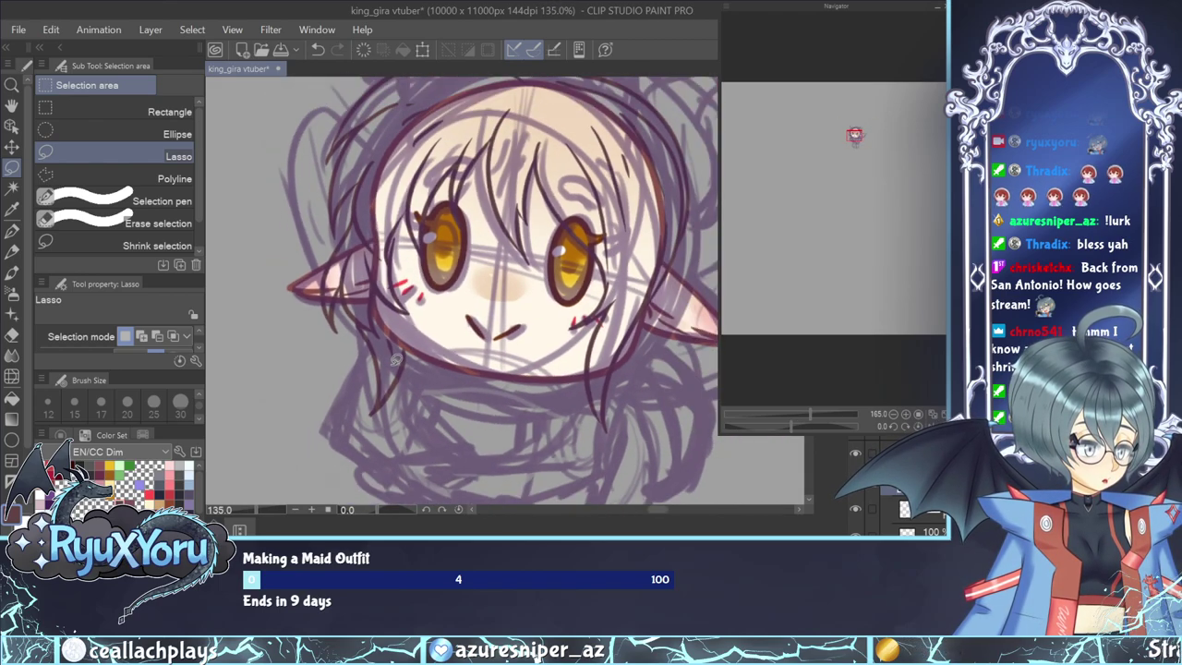
{"action": "scroll", "coordinate": [412, 388], "scroll_direction": "up", "scroll_amount": 1}
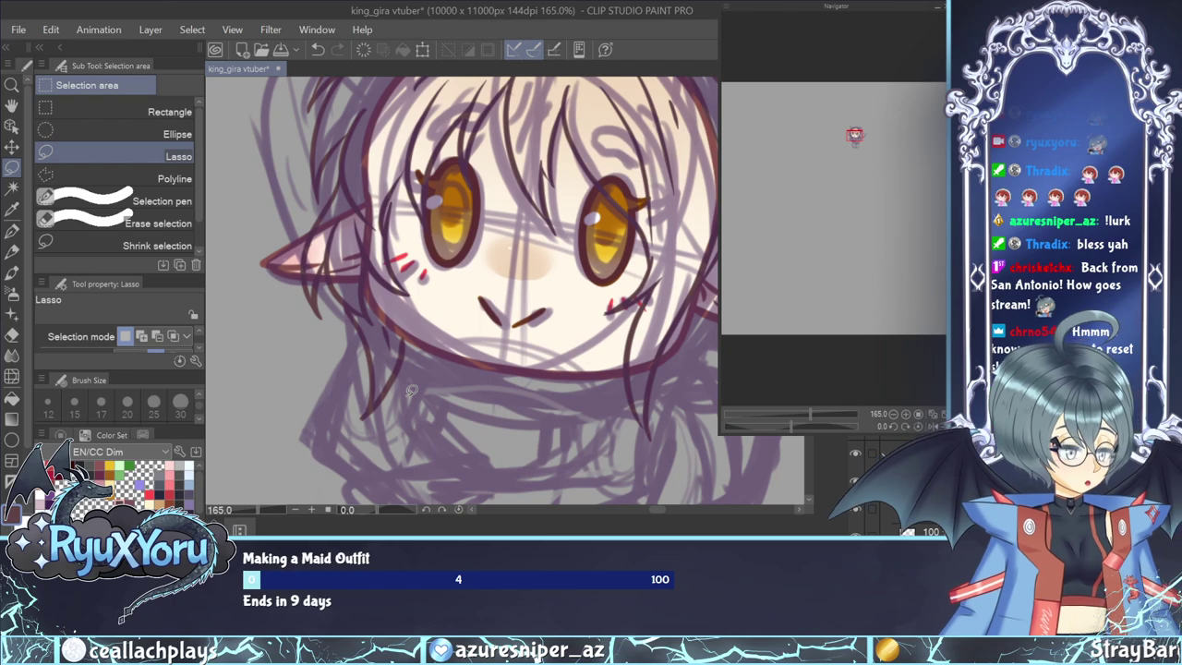
{"action": "key", "text": "e"}
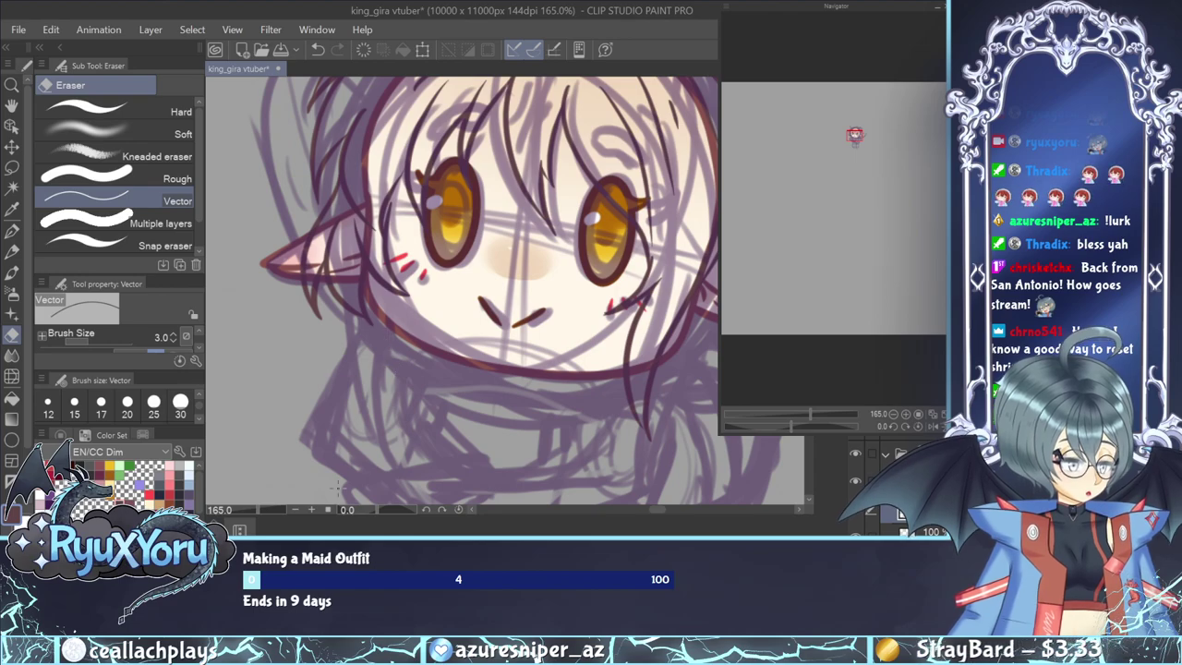
{"action": "scroll", "coordinate": [317, 388], "scroll_direction": "down", "scroll_amount": 3}
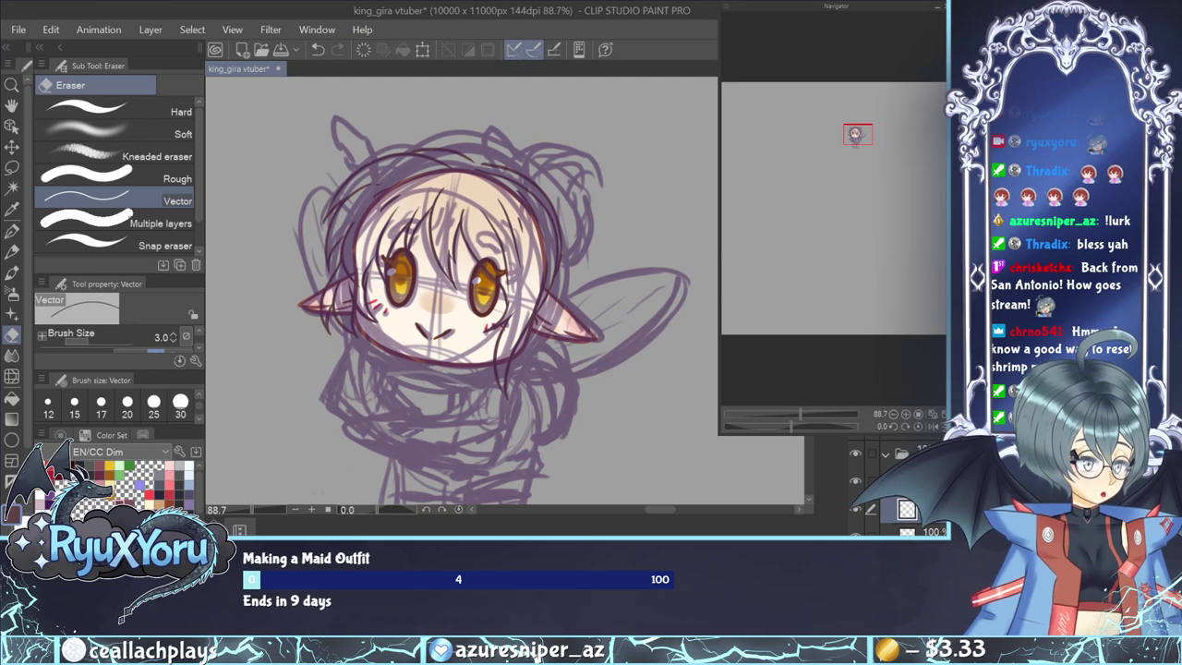
Hide the layer holding the right half of the hair line art.
{"action": "left_click", "coordinate": [855, 482]}
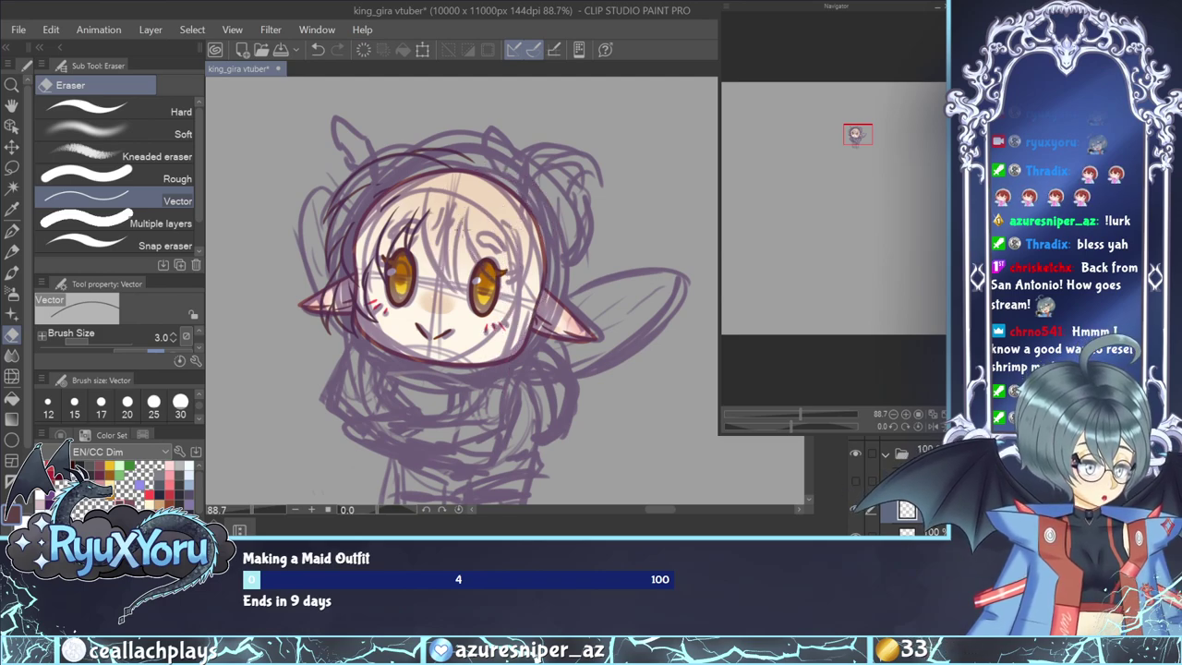
{"action": "scroll", "coordinate": [417, 243], "scroll_direction": "up", "scroll_amount": 2}
{"action": "scroll", "coordinate": [417, 243], "scroll_direction": "down", "scroll_amount": 2}
{"action": "scroll", "coordinate": [417, 243], "scroll_direction": "up", "scroll_amount": 1}
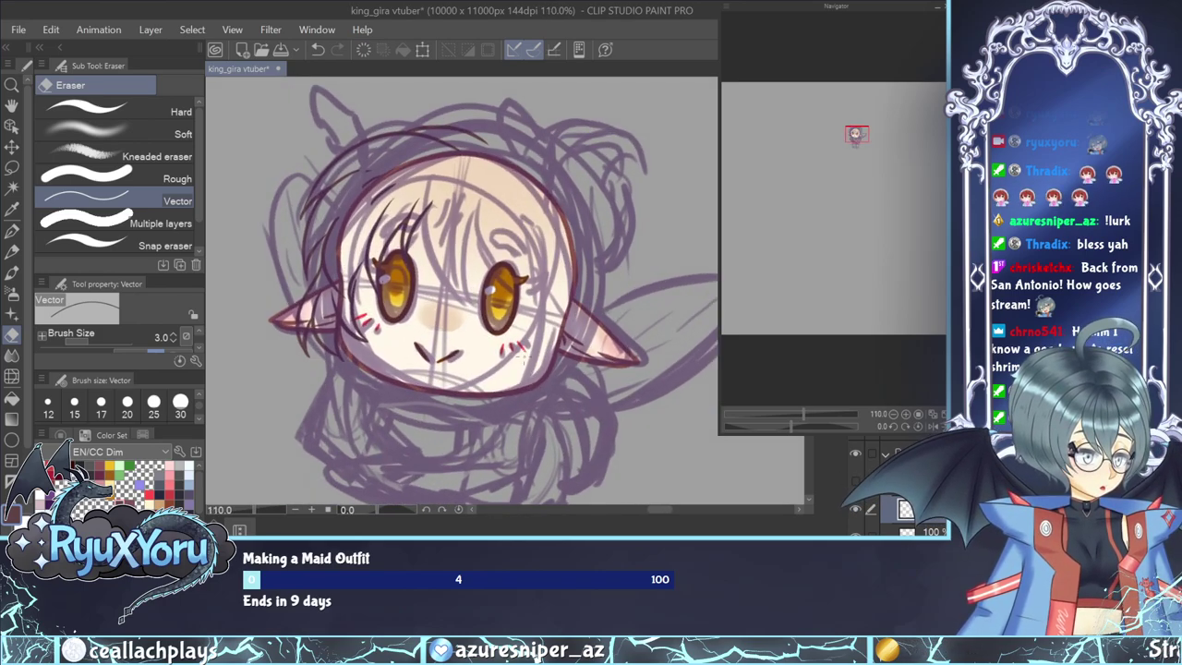
On the hair fill layer, start painting the lock beside the left ear light yellow with the G-pen, and hide the purple rough sketch.
{"action": "left_click", "coordinate": [909, 530]}
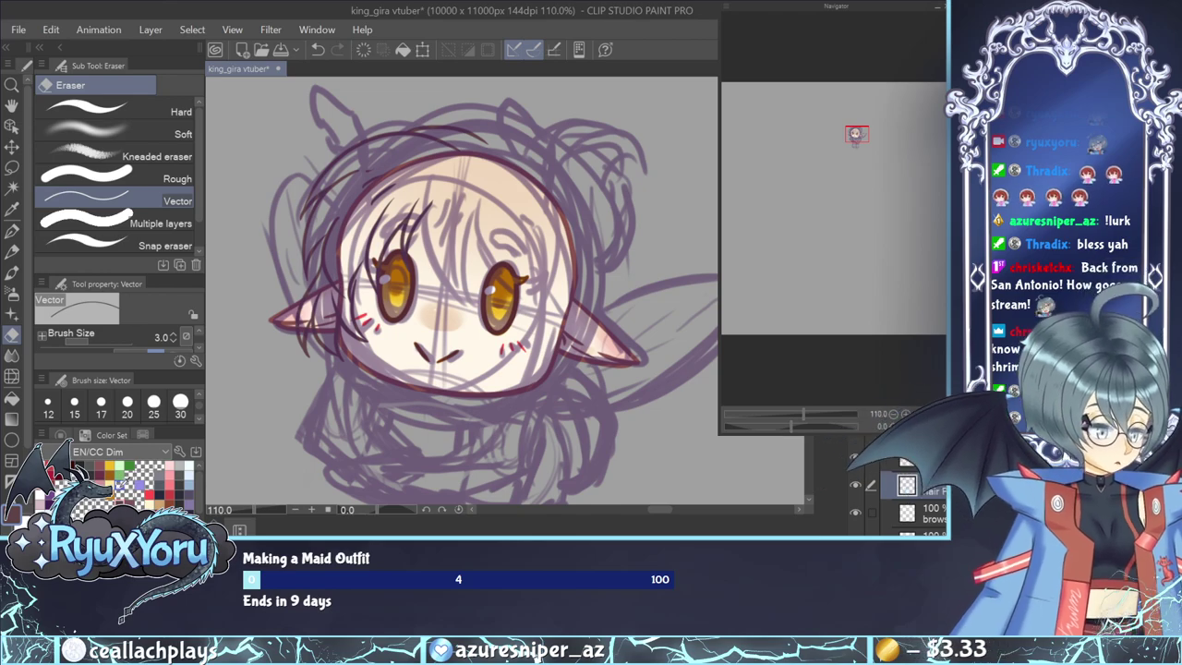
{"action": "left_click", "coordinate": [13, 232]}
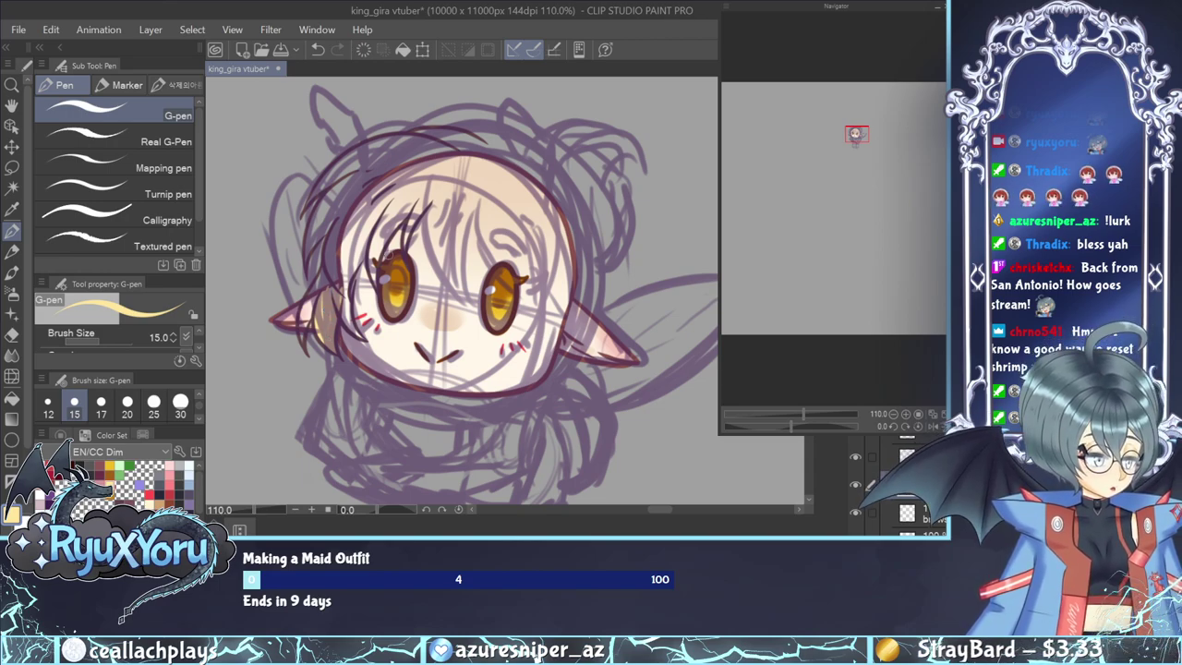
{"action": "scroll", "coordinate": [878, 484], "scroll_direction": "down", "scroll_amount": 3}
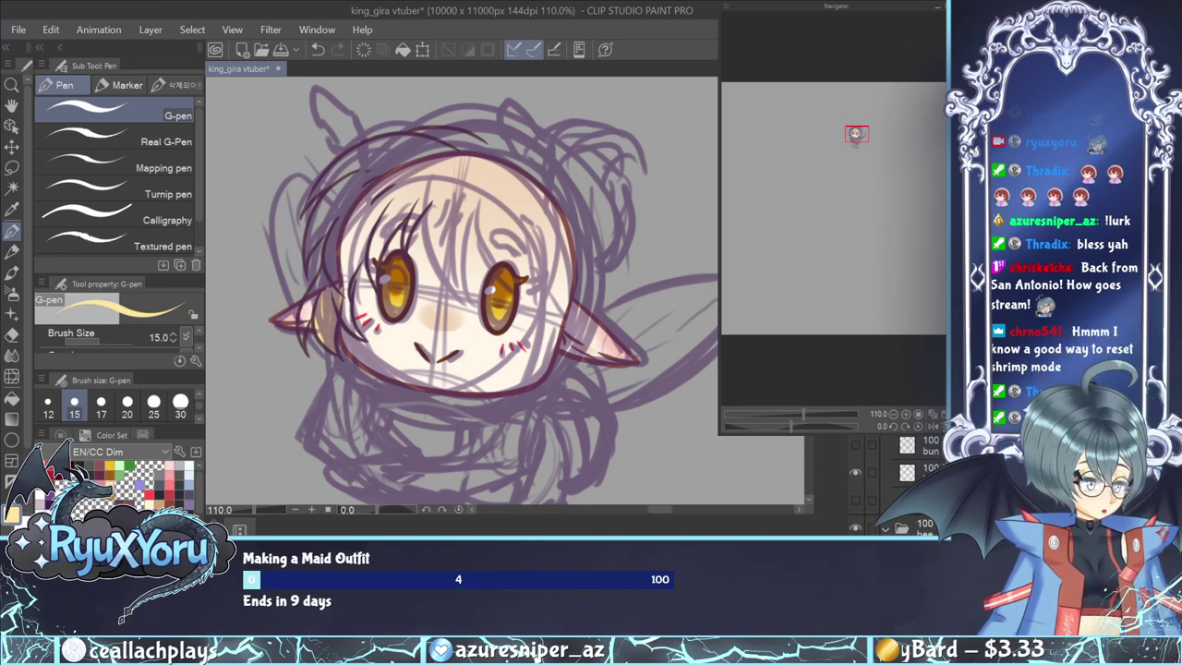
{"action": "left_click", "coordinate": [858, 474]}
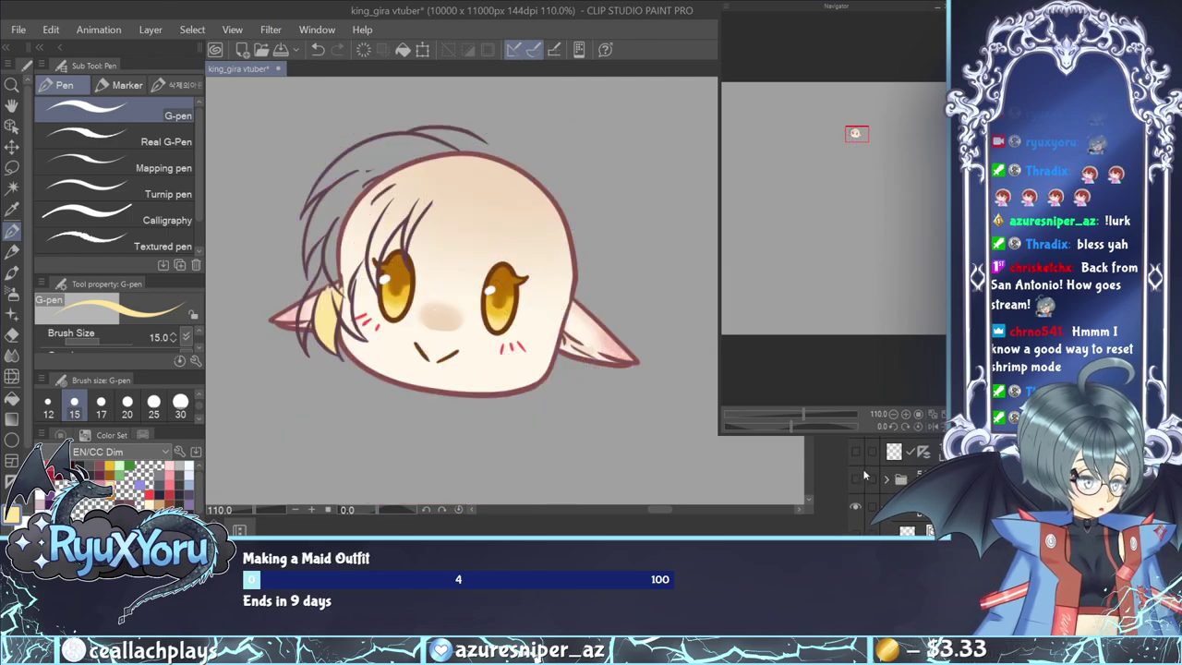
{"action": "scroll", "coordinate": [877, 485], "scroll_direction": "down", "scroll_amount": 3}
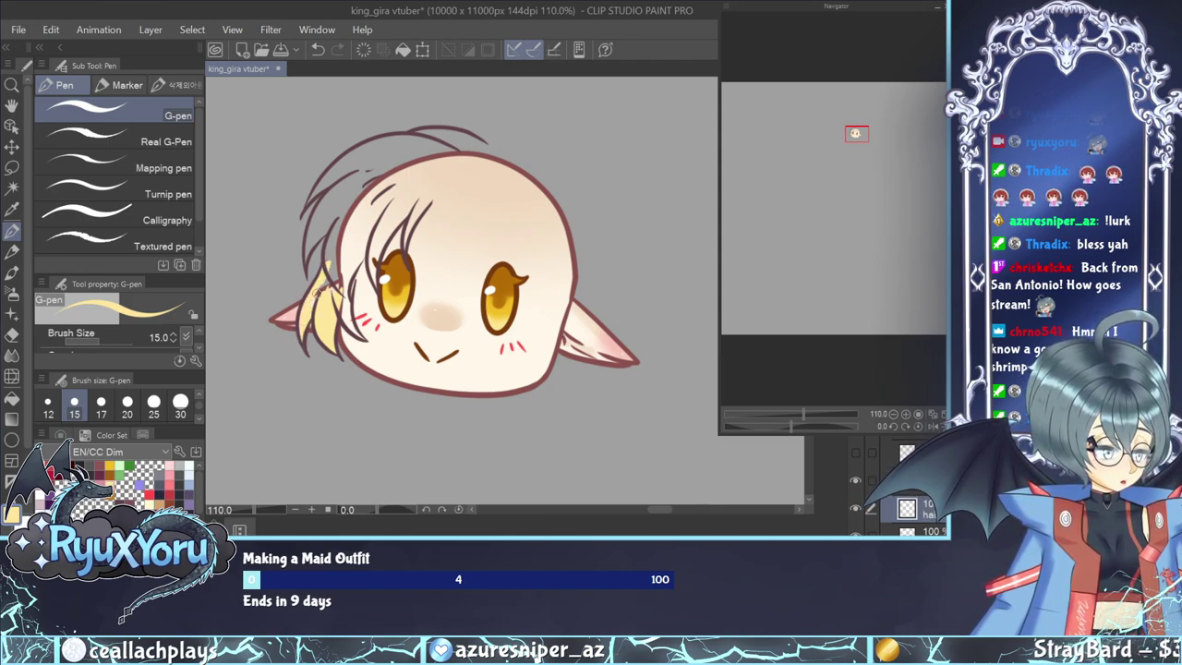
Paint light yellow along the edges of the left half of the hair with the G-pen, and fill the enclosed area.
{"action": "mouse_move", "coordinate": [334, 270]}
{"action": "left_mouse_down"}
{"action": "mouse_move", "coordinate": [362, 340]}
{"action": "mouse_move", "coordinate": [342, 303]}
{"action": "mouse_move", "coordinate": [365, 250]}
{"action": "mouse_move", "coordinate": [348, 287]}
{"action": "mouse_move", "coordinate": [355, 241]}
{"action": "mouse_move", "coordinate": [340, 280]}
{"action": "mouse_move", "coordinate": [352, 237]}
{"action": "mouse_move", "coordinate": [337, 276]}
{"action": "mouse_move", "coordinate": [342, 231]}
{"action": "mouse_move", "coordinate": [328, 270]}
{"action": "mouse_move", "coordinate": [337, 242]}
{"action": "left_mouse_up"}
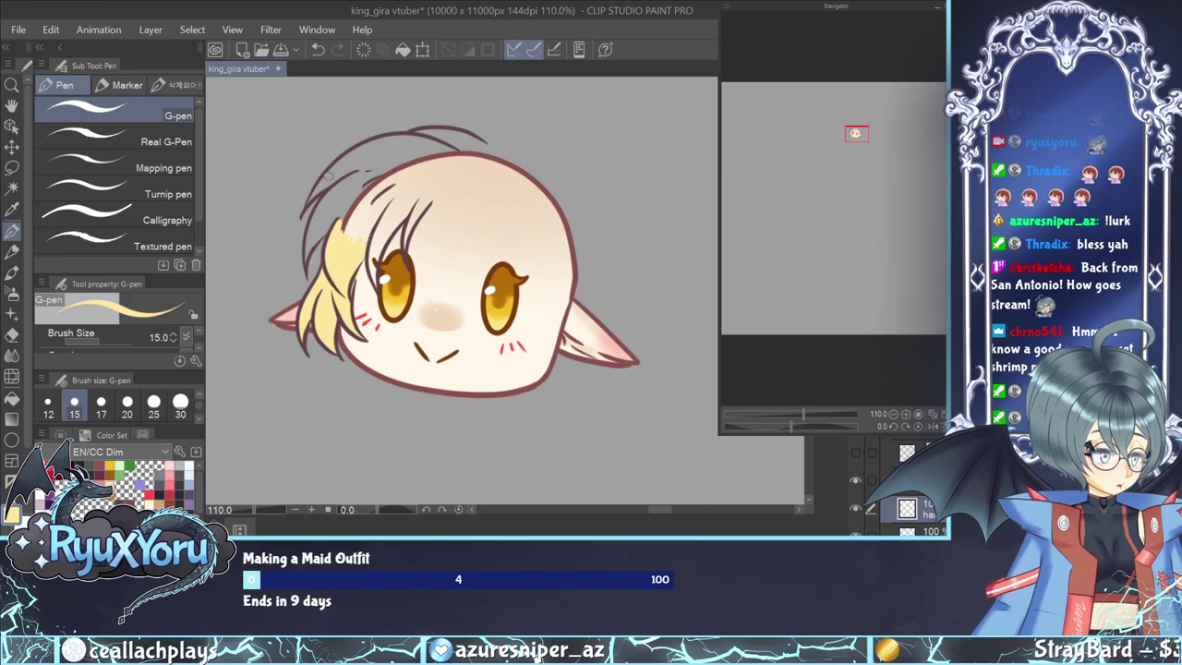
{"action": "mouse_move", "coordinate": [312, 242]}
{"action": "left_mouse_down"}
{"action": "mouse_move", "coordinate": [334, 225]}
{"action": "mouse_move", "coordinate": [314, 224]}
{"action": "mouse_move", "coordinate": [341, 182]}
{"action": "mouse_move", "coordinate": [314, 195]}
{"action": "mouse_move", "coordinate": [346, 161]}
{"action": "left_mouse_up"}
{"action": "mouse_move", "coordinate": [310, 201]}
{"action": "left_mouse_down"}
{"action": "mouse_move", "coordinate": [372, 131]}
{"action": "mouse_move", "coordinate": [342, 168]}
{"action": "mouse_move", "coordinate": [374, 137]}
{"action": "mouse_move", "coordinate": [366, 145]}
{"action": "mouse_move", "coordinate": [487, 146]}
{"action": "left_mouse_up"}
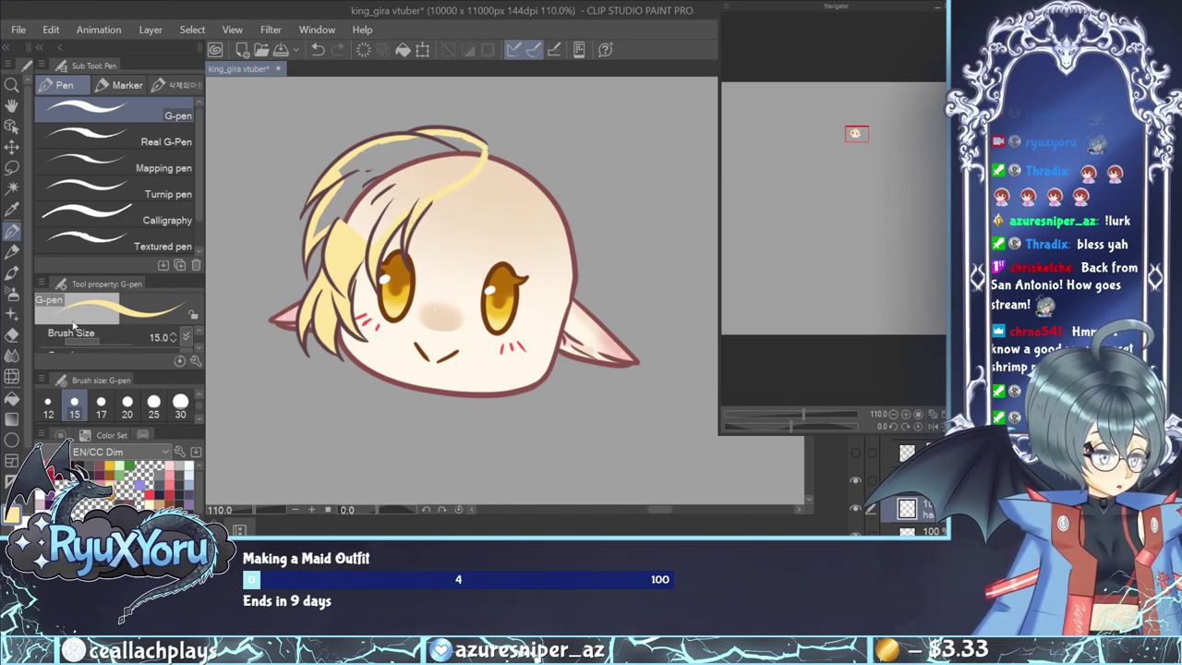
{"action": "left_click", "coordinate": [12, 398]}
{"action": "left_click", "coordinate": [403, 172]}
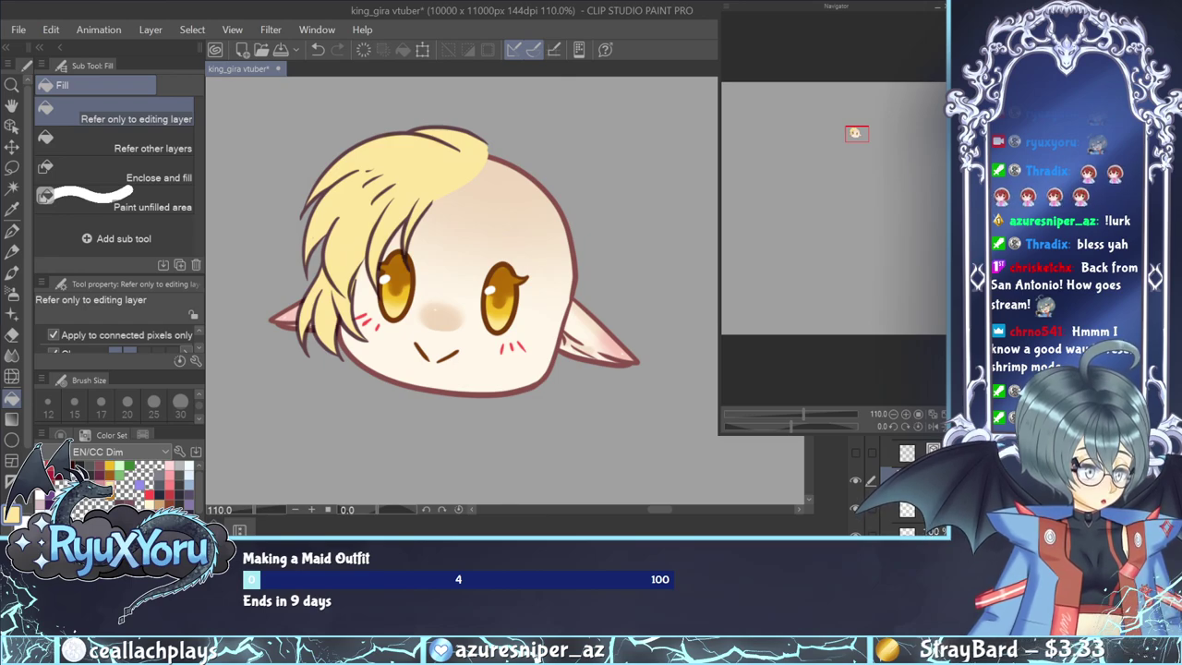
Undo the last line color changes, and recolor the left half of the hair line art brown with the Object tool.
{"action": "key", "text": "ctrl+z"}
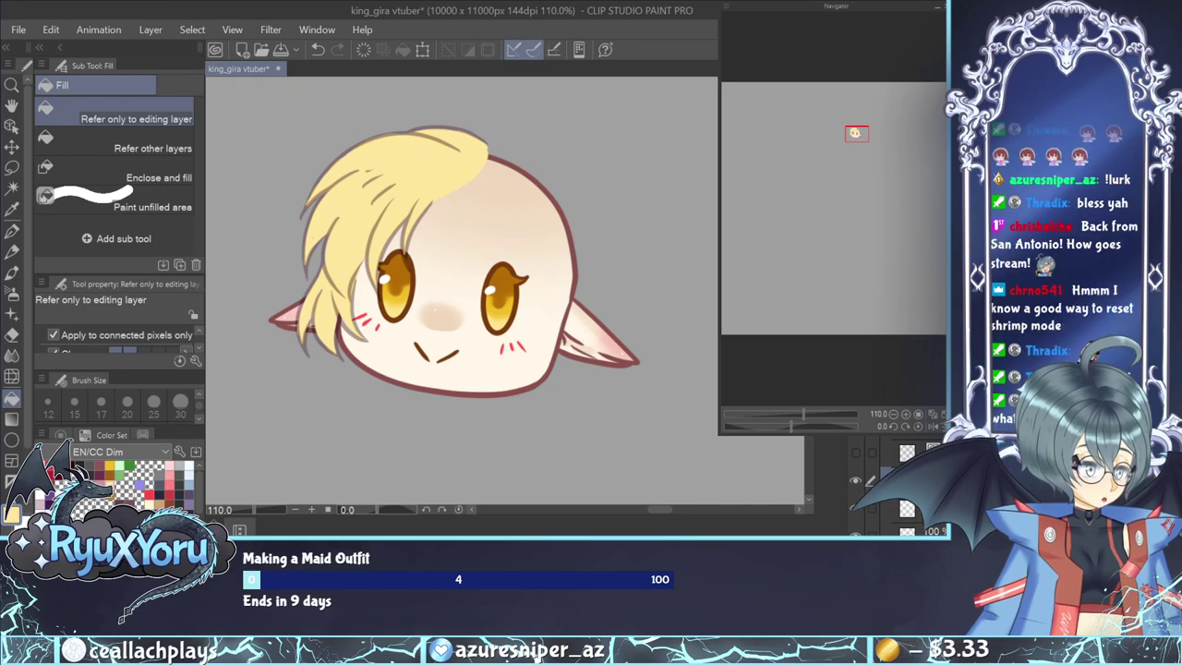
{"action": "key", "text": "ctrl+z"}
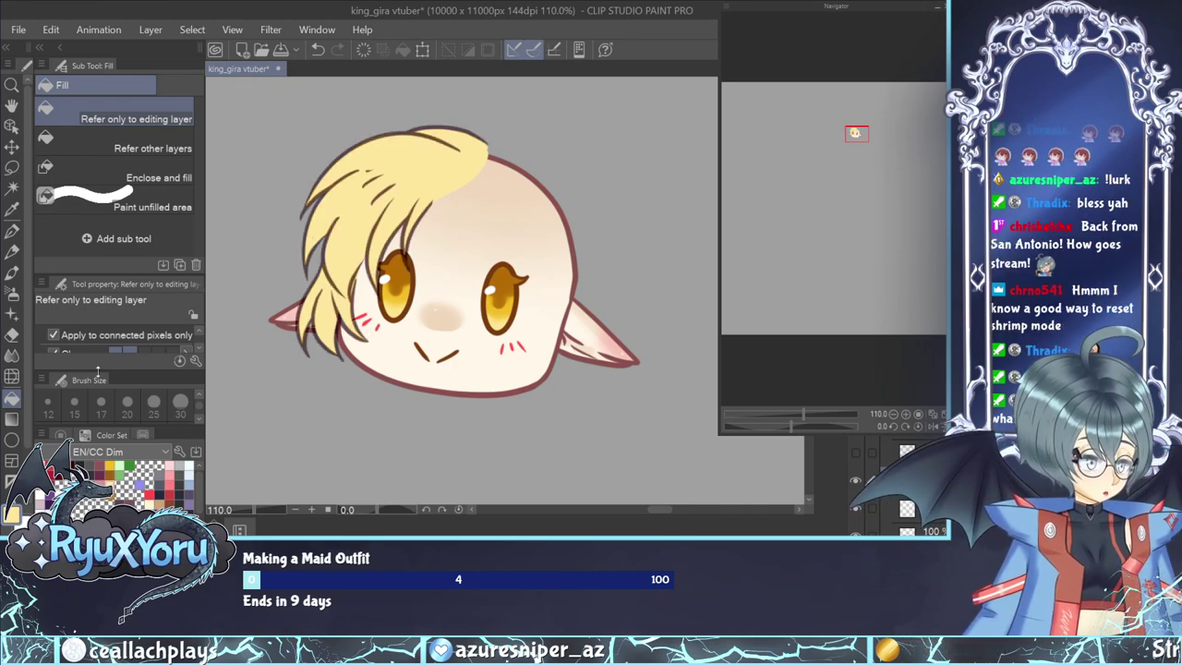
{"action": "left_click", "coordinate": [12, 127]}
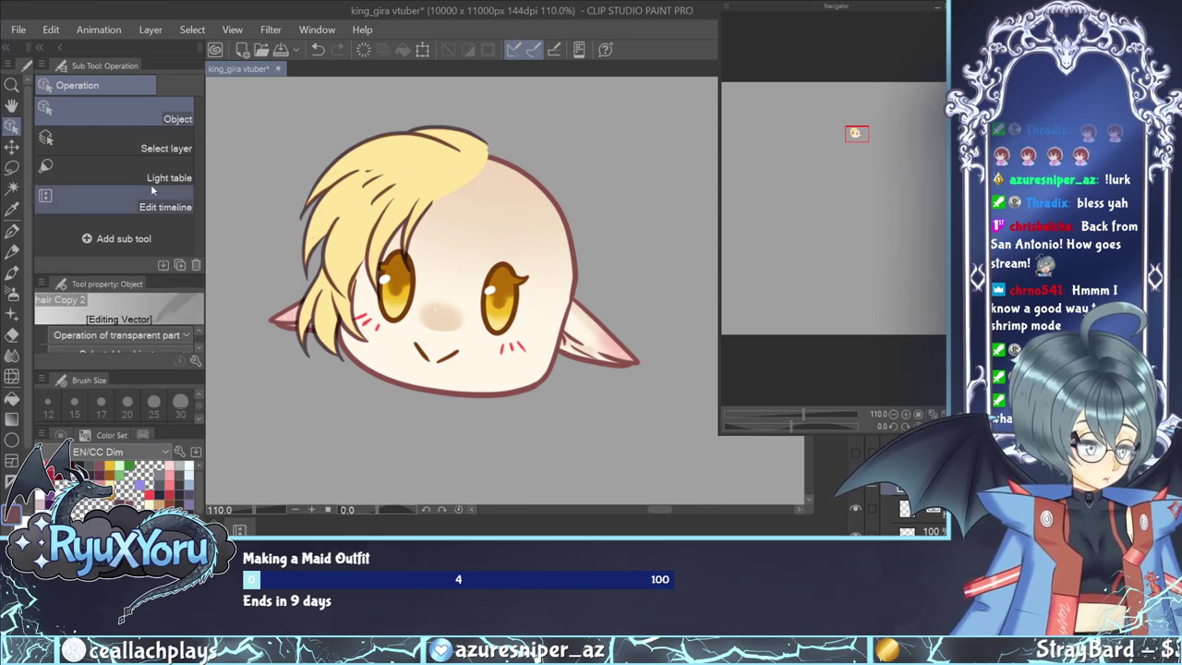
{"action": "left_click", "coordinate": [13, 209]}
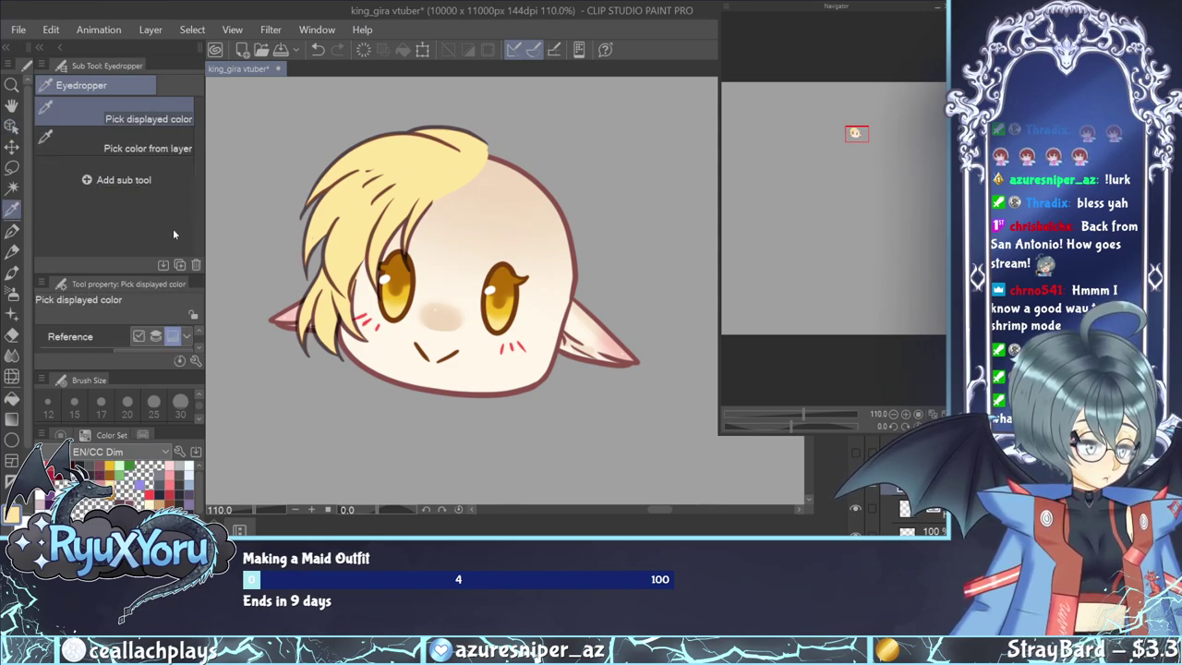
{"action": "left_click", "coordinate": [376, 234]}
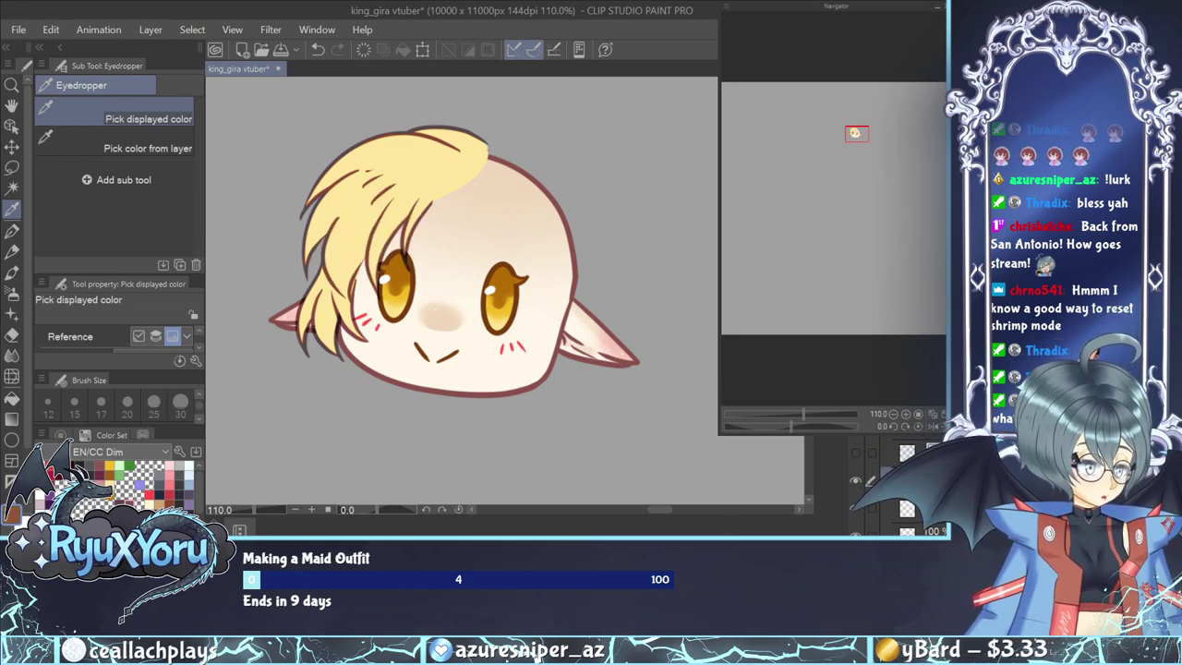
{"action": "key", "text": "alt+Delete"}
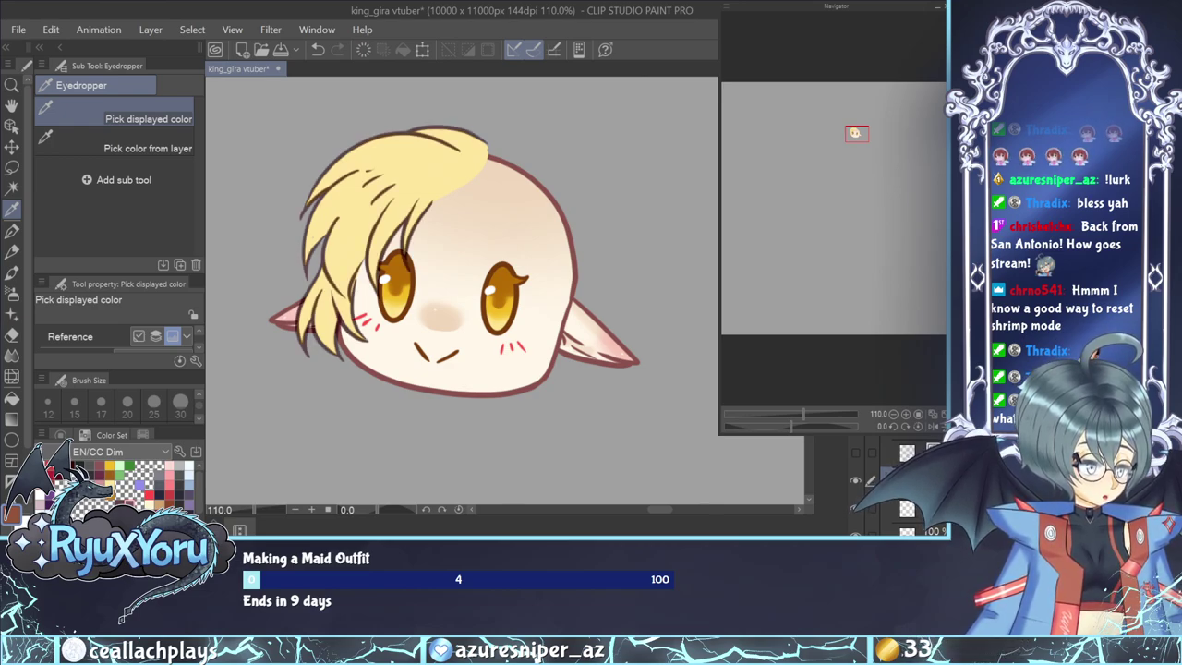
{"action": "left_click", "coordinate": [11, 125]}
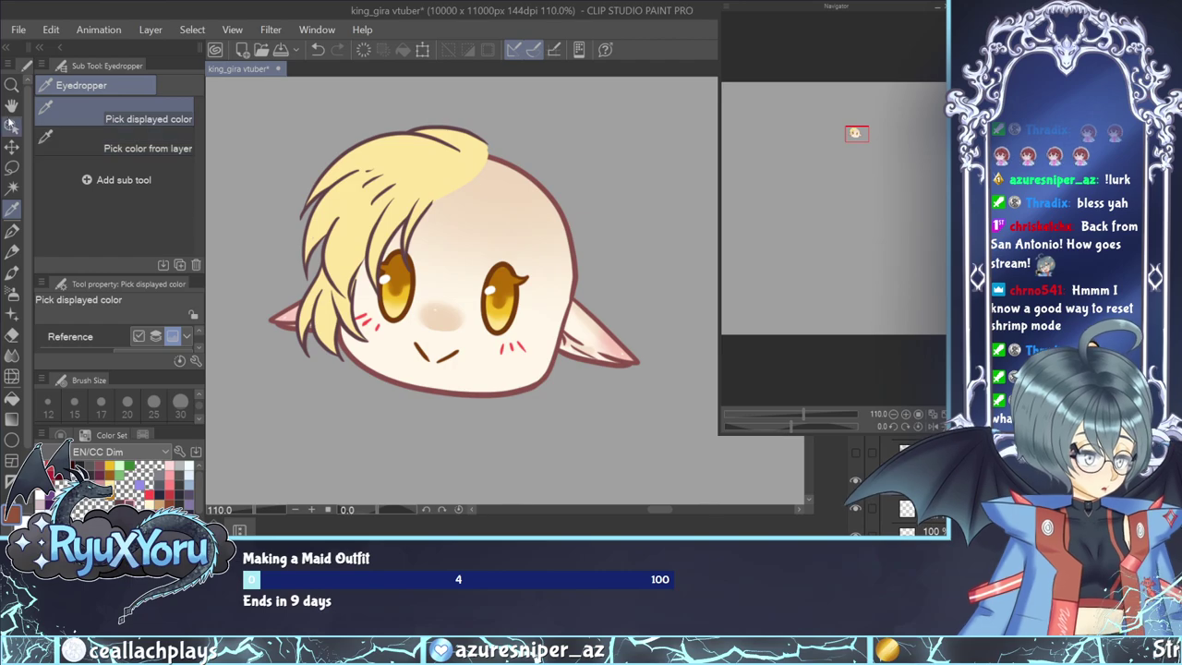
{"action": "left_click", "coordinate": [143, 435]}
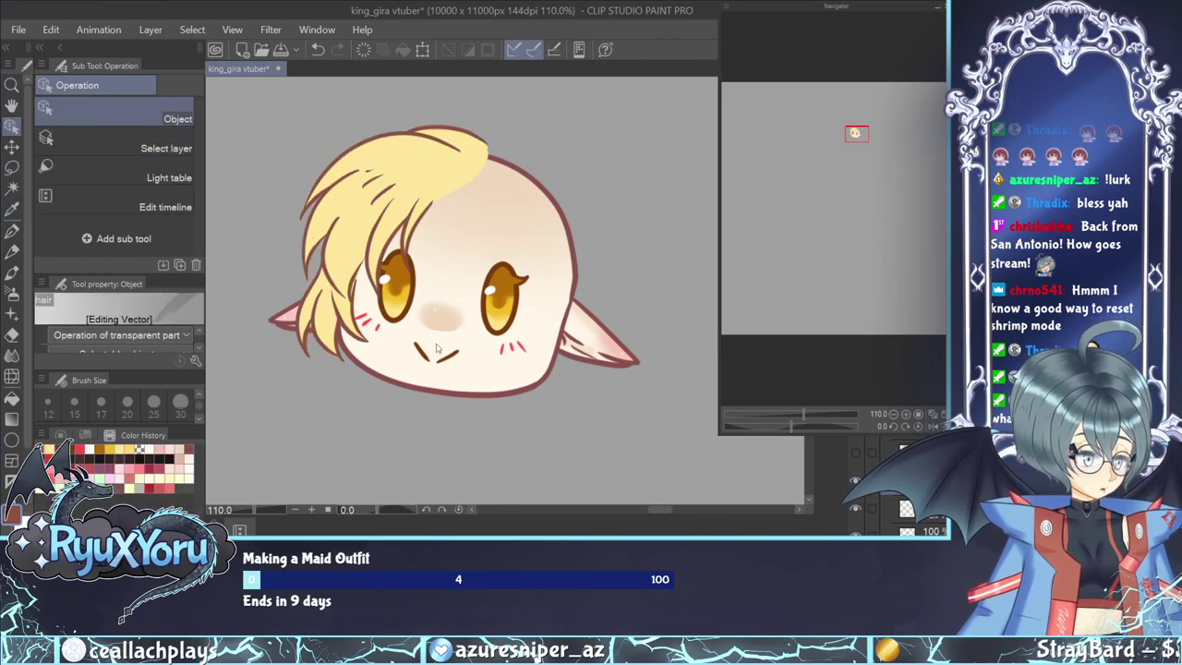
{"action": "scroll", "coordinate": [429, 295], "scroll_direction": "down", "scroll_amount": 3}
{"action": "scroll", "coordinate": [417, 240], "scroll_direction": "up", "scroll_amount": 2}
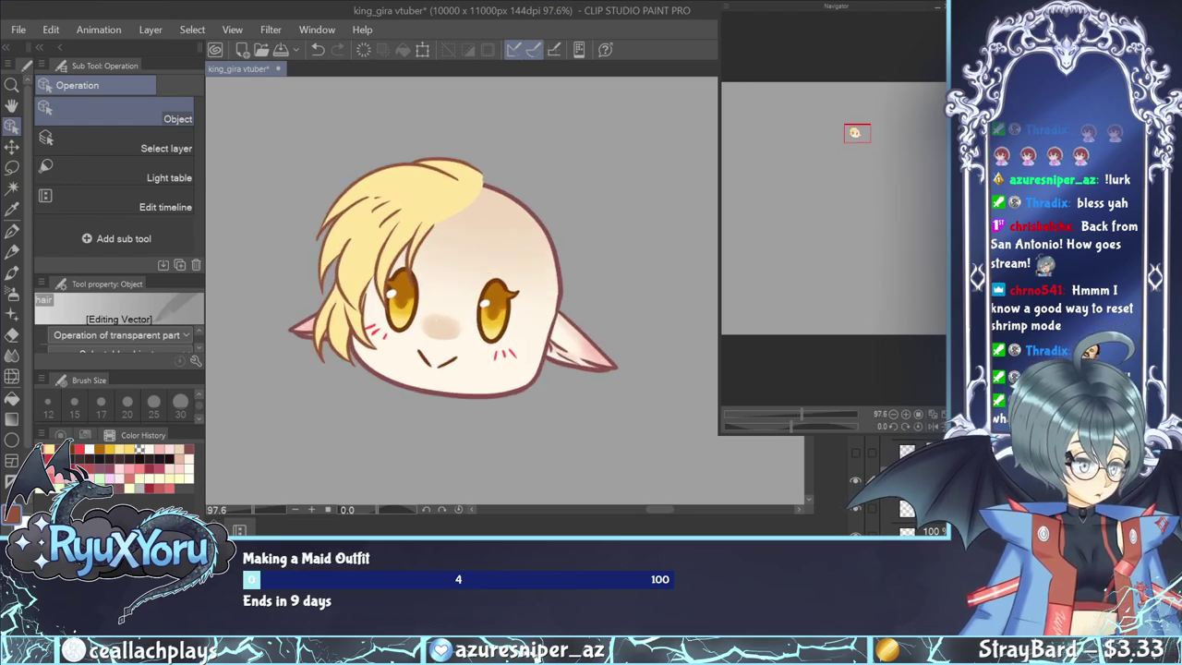
Show the right half of the hair line art, recolor its lines the same brown, and hide that layer again.
{"action": "left_click", "coordinate": [857, 455]}
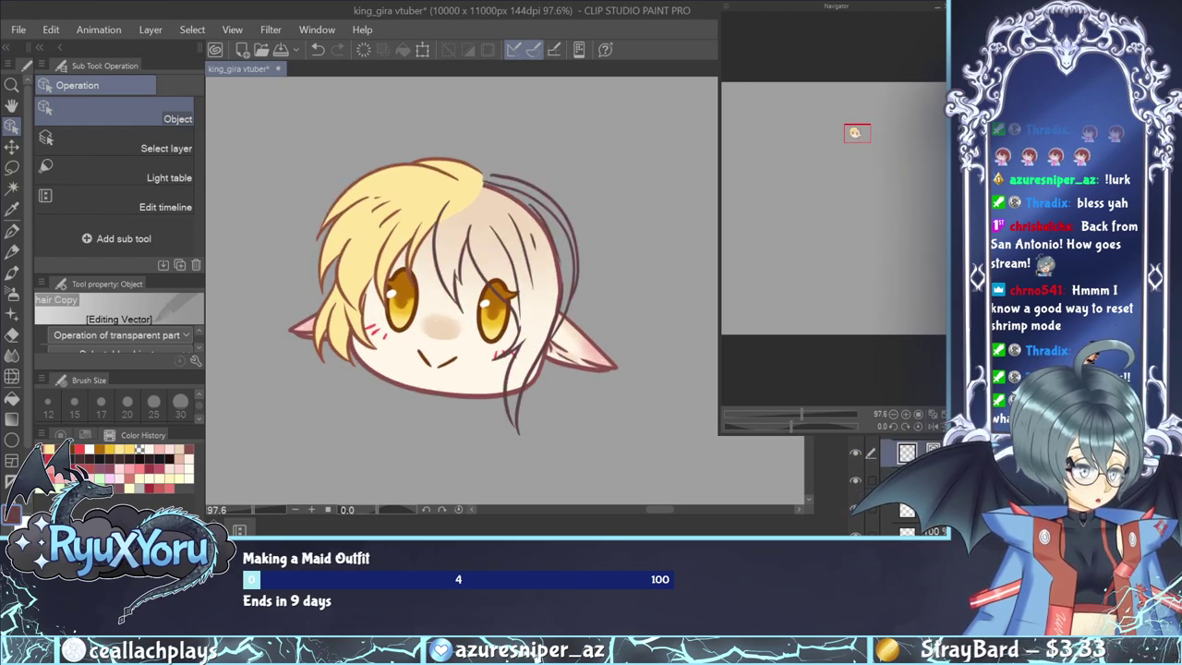
{"action": "left_click", "coordinate": [42, 447]}
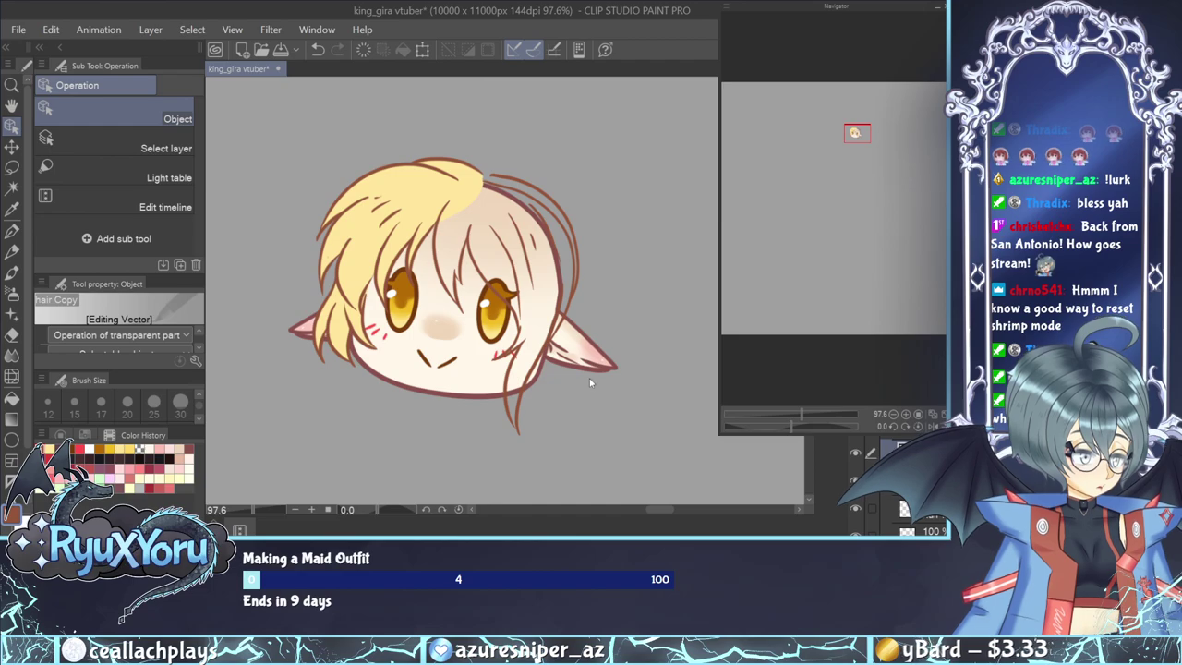
{"action": "left_click", "coordinate": [909, 480]}
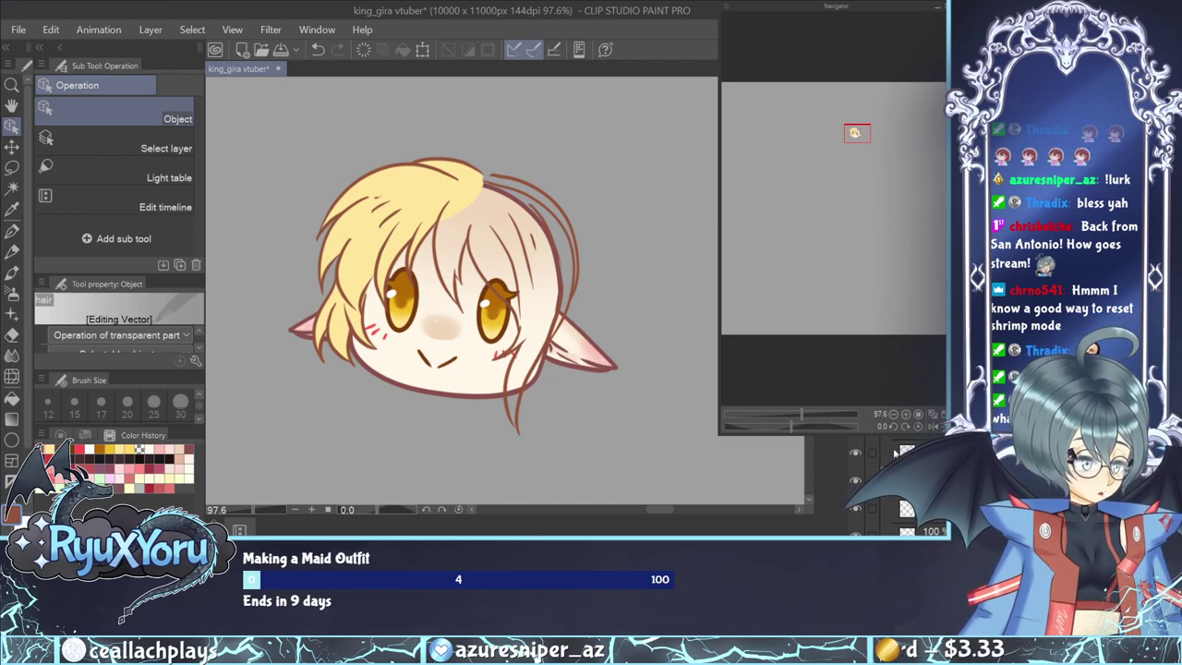
{"action": "left_click", "coordinate": [859, 446]}
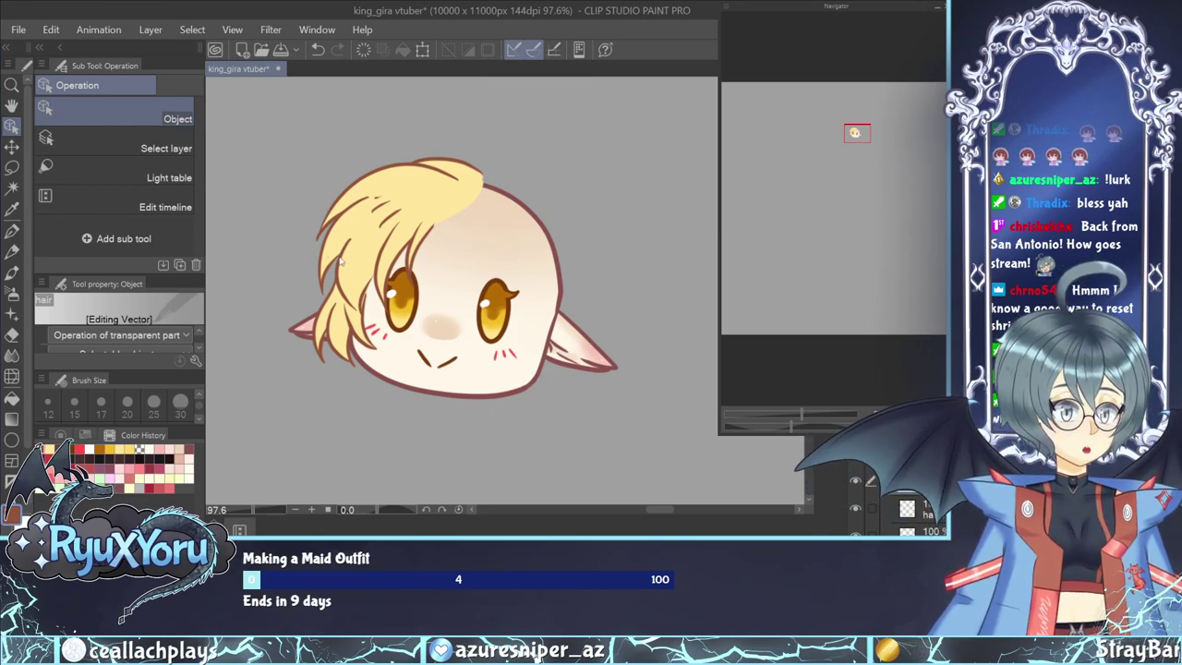
On the hair fill layer, shade the crown of the left half golden with the Soft airbrush at size 100, and shift the shading to warmer orange-yellow.
{"action": "scroll", "coordinate": [531, 290], "scroll_direction": "down", "scroll_amount": 1}
{"action": "scroll", "coordinate": [462, 213], "scroll_direction": "down", "scroll_amount": 2}
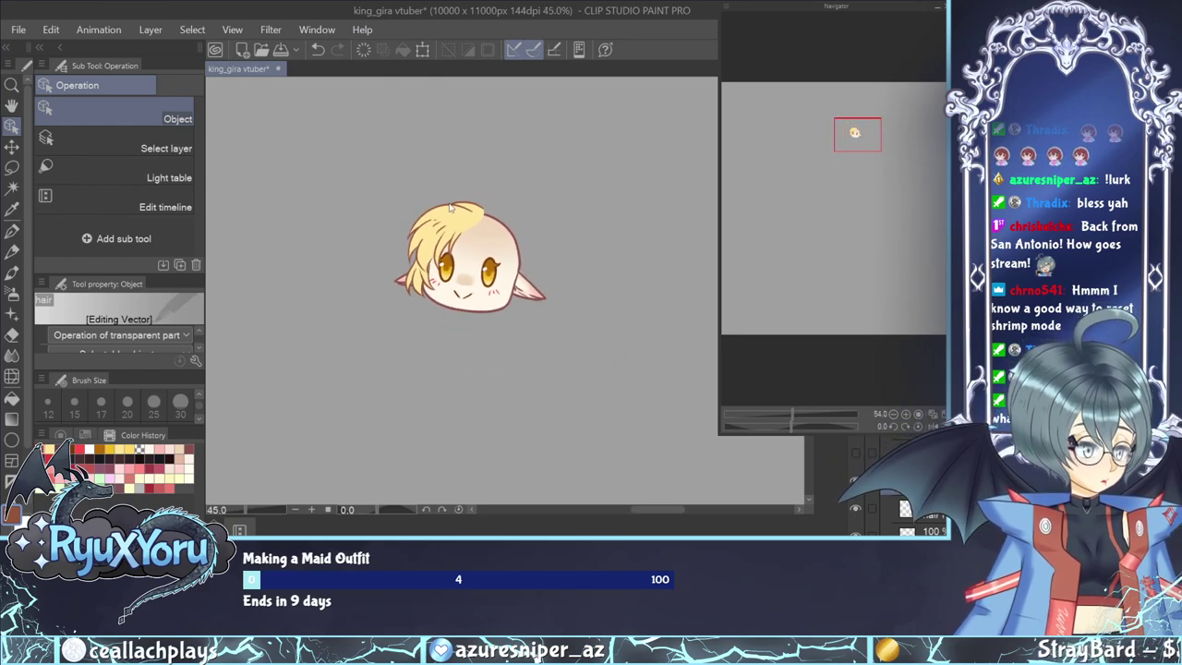
{"action": "scroll", "coordinate": [462, 213], "scroll_direction": "up", "scroll_amount": 2}
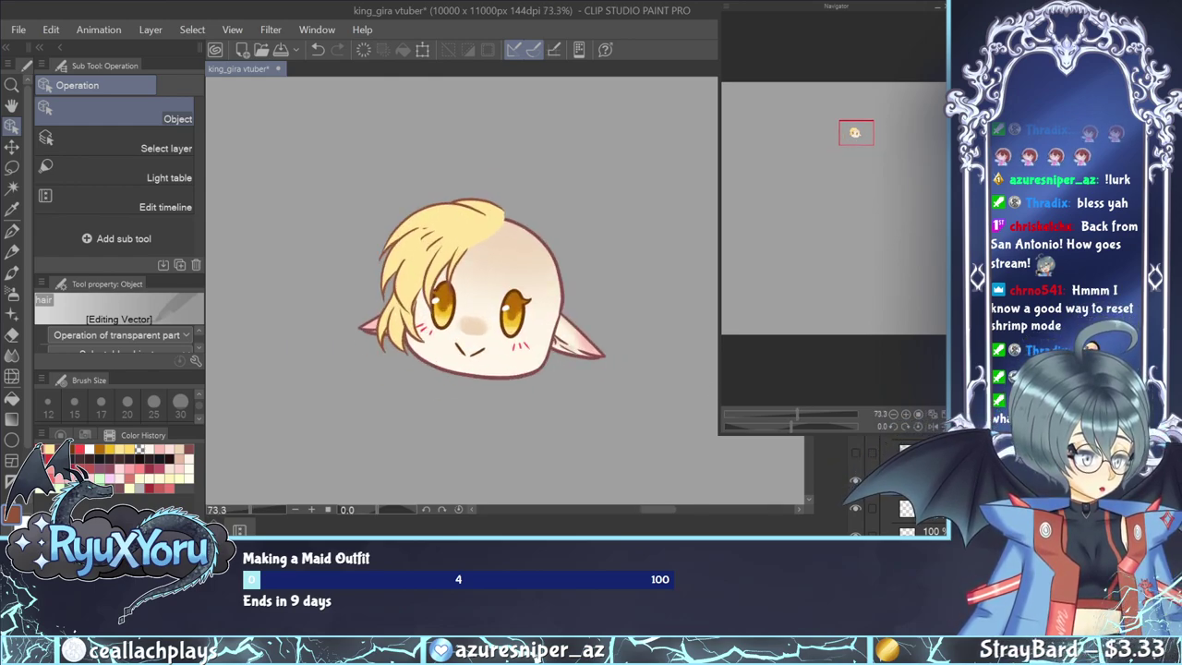
{"action": "left_click", "coordinate": [914, 510]}
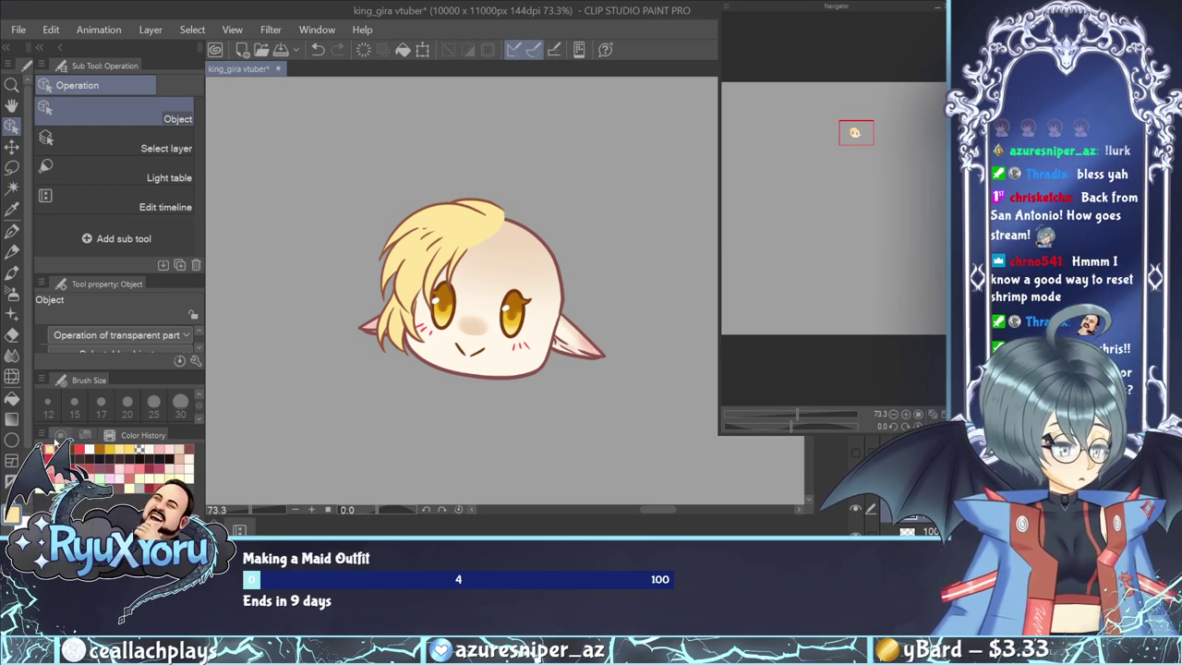
{"action": "left_click", "coordinate": [92, 435]}
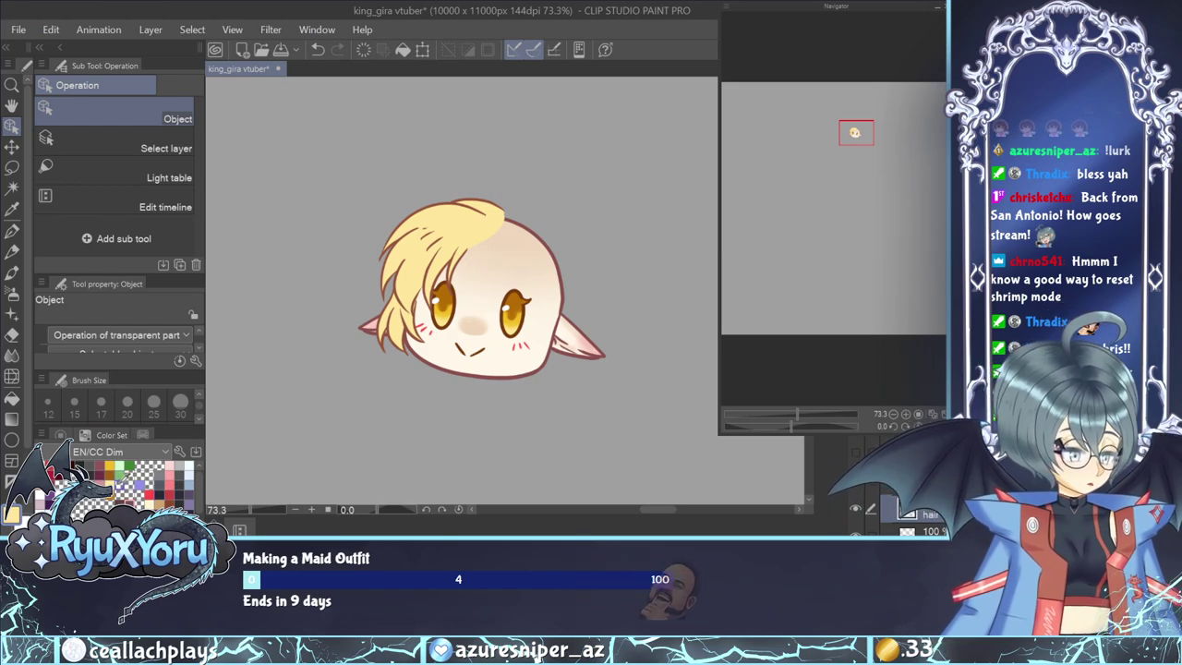
{"action": "left_click", "coordinate": [60, 435]}
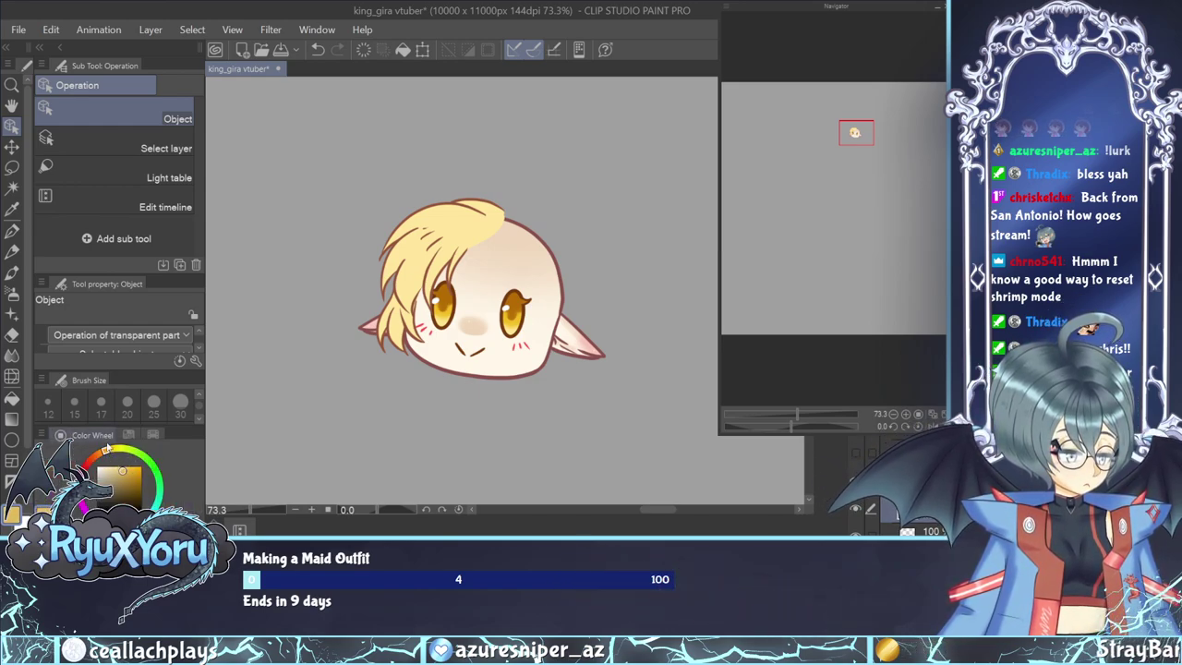
{"action": "left_click", "coordinate": [13, 295]}
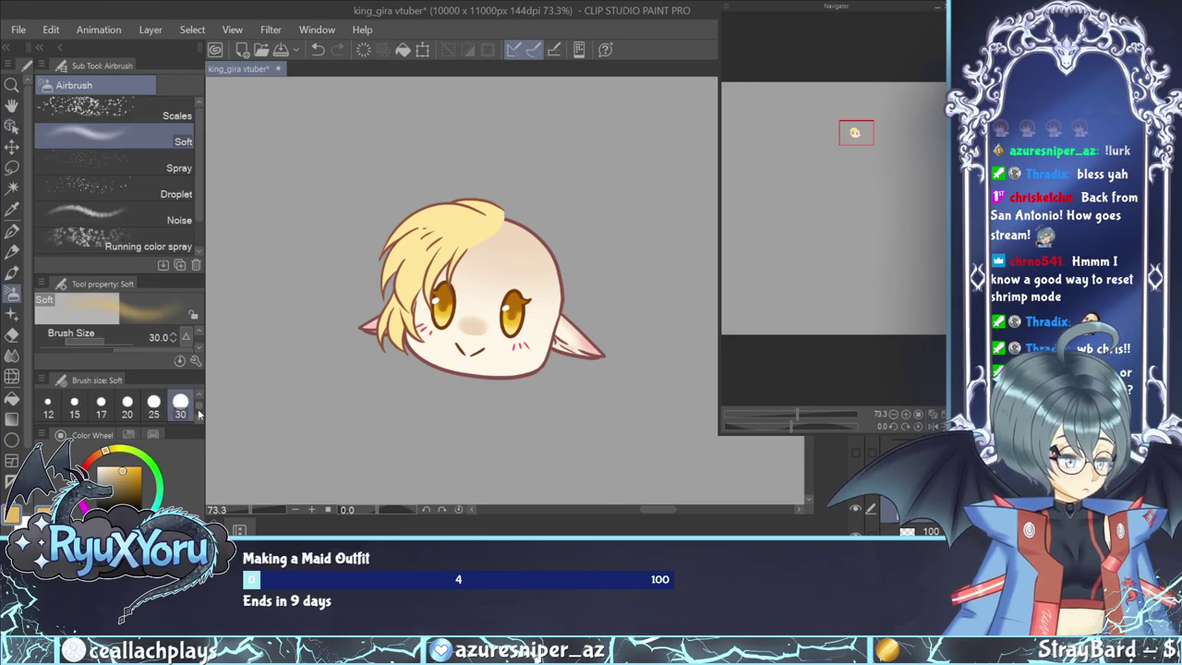
{"action": "scroll", "coordinate": [197, 415], "scroll_direction": "down", "scroll_amount": 1}
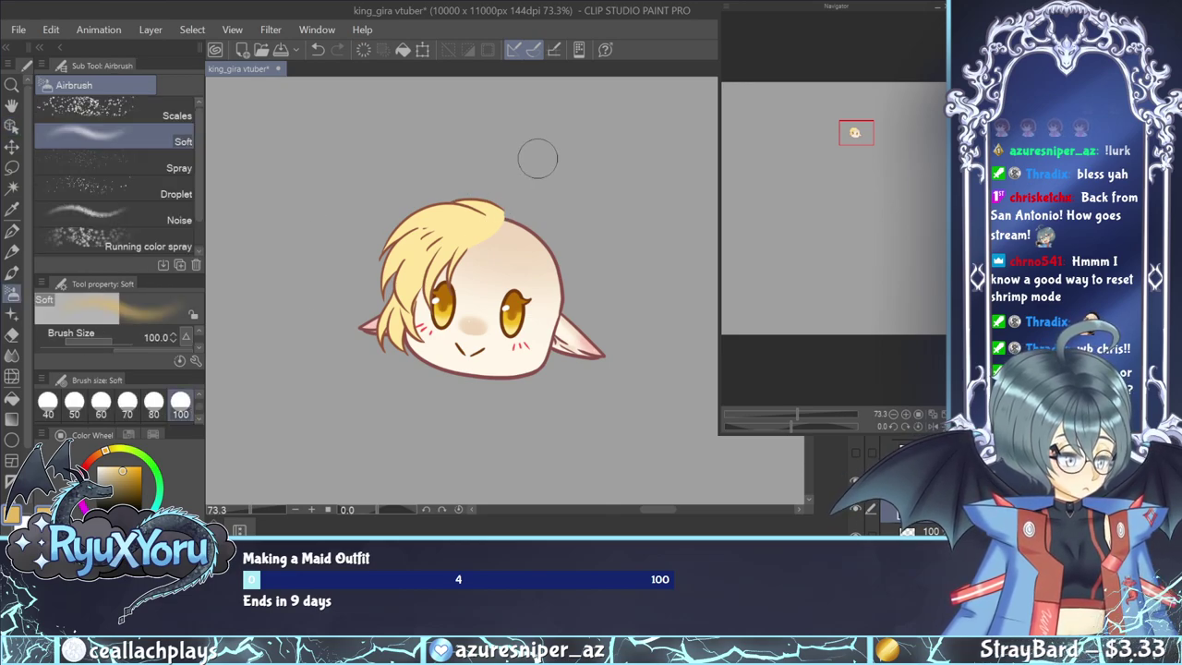
{"action": "left_click_drag", "start_coordinate": [519, 205], "coordinate": [475, 187]}
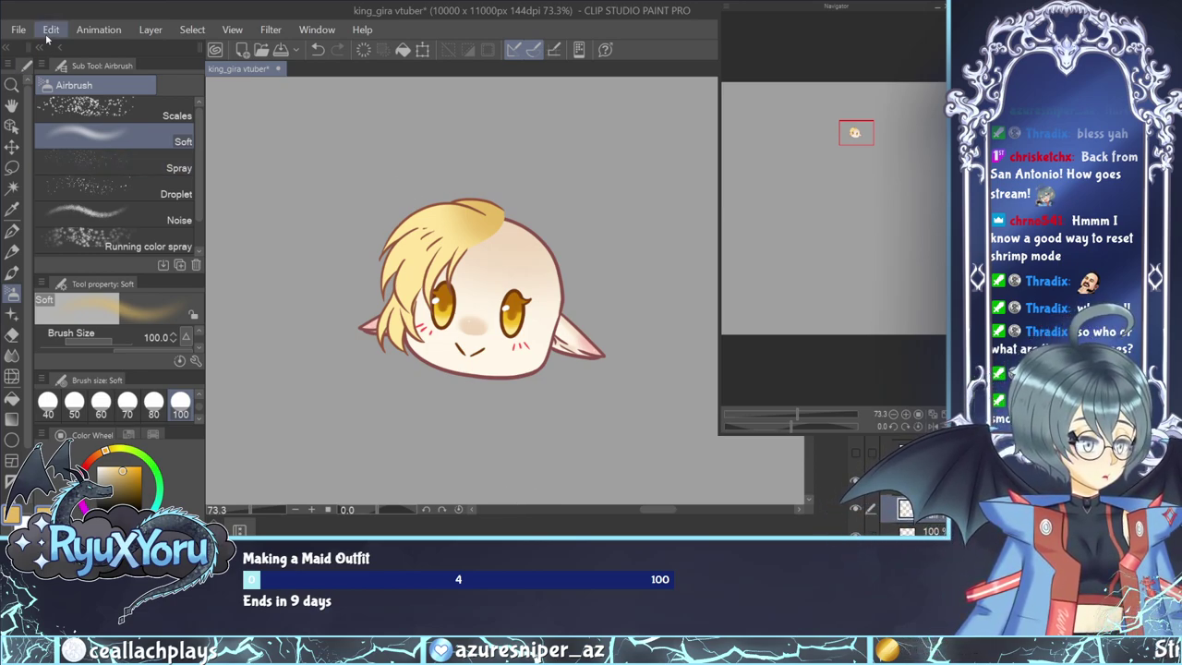
{"action": "left_click", "coordinate": [450, 378]}
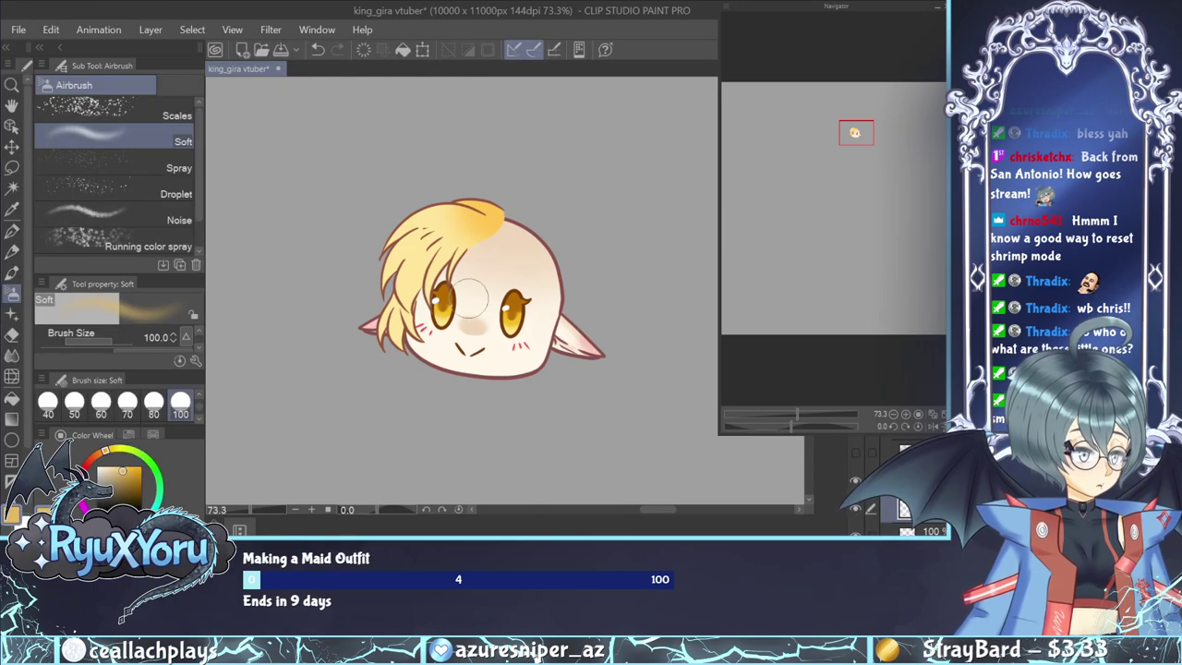
Paint small pale cream highlights on the upper left half of the hair with the G-pen at size 15.
{"action": "scroll", "coordinate": [453, 277], "scroll_direction": "up", "scroll_amount": 2}
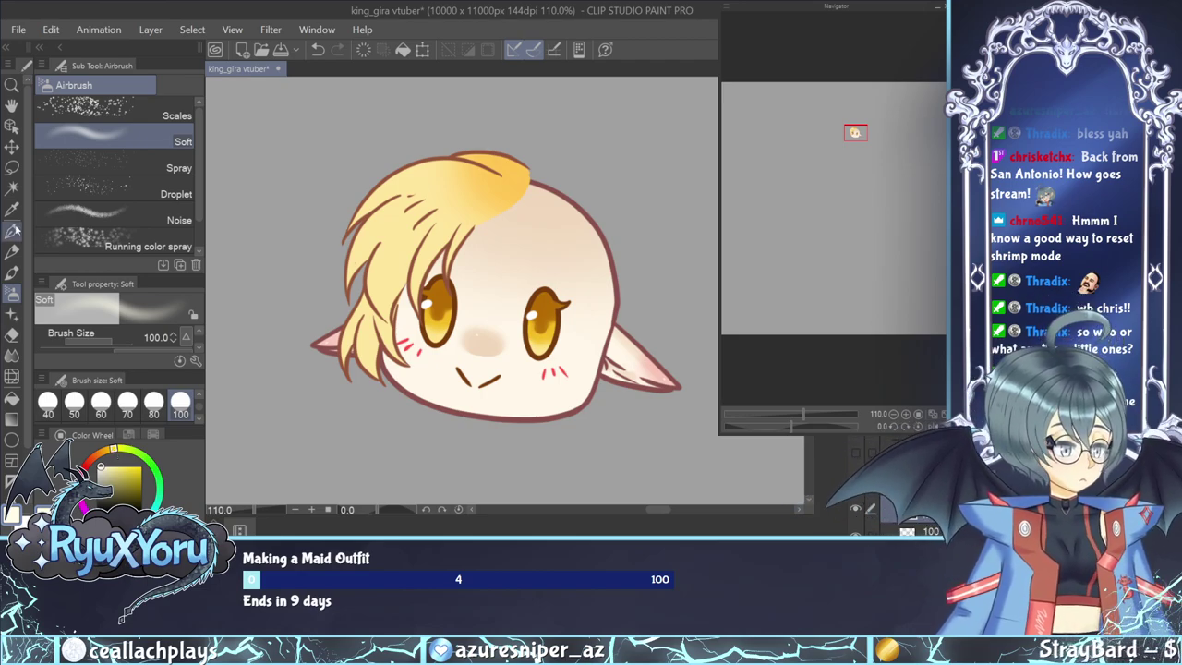
{"action": "left_click", "coordinate": [12, 230]}
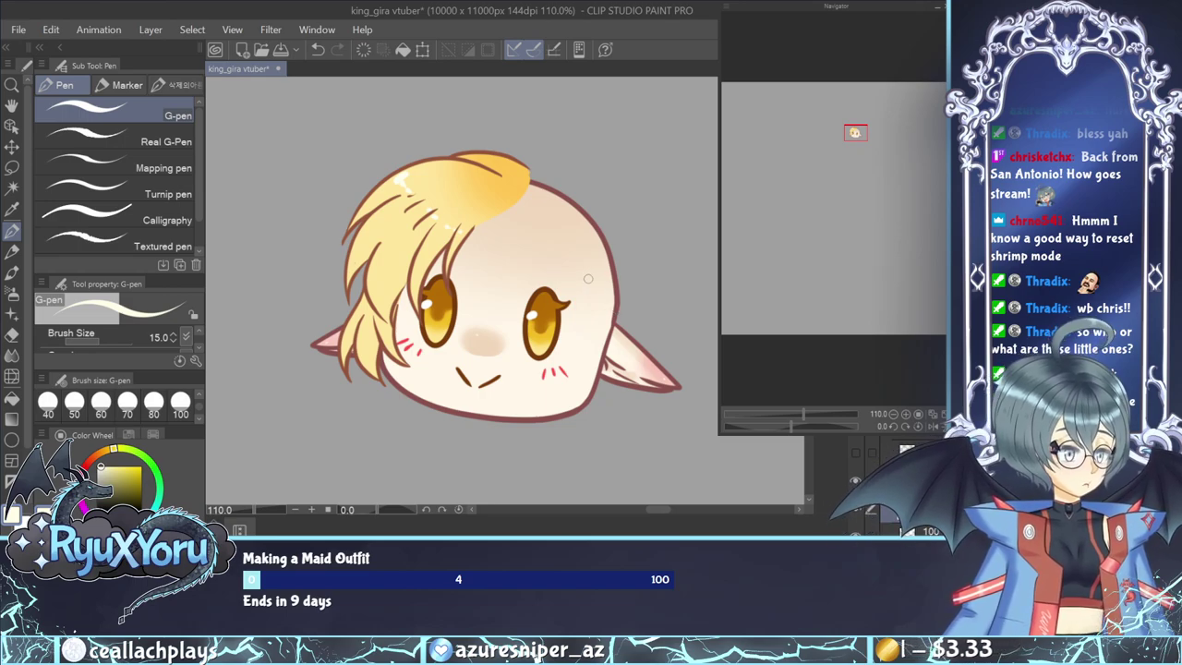
{"action": "scroll", "coordinate": [587, 278], "scroll_direction": "down", "scroll_amount": 3}
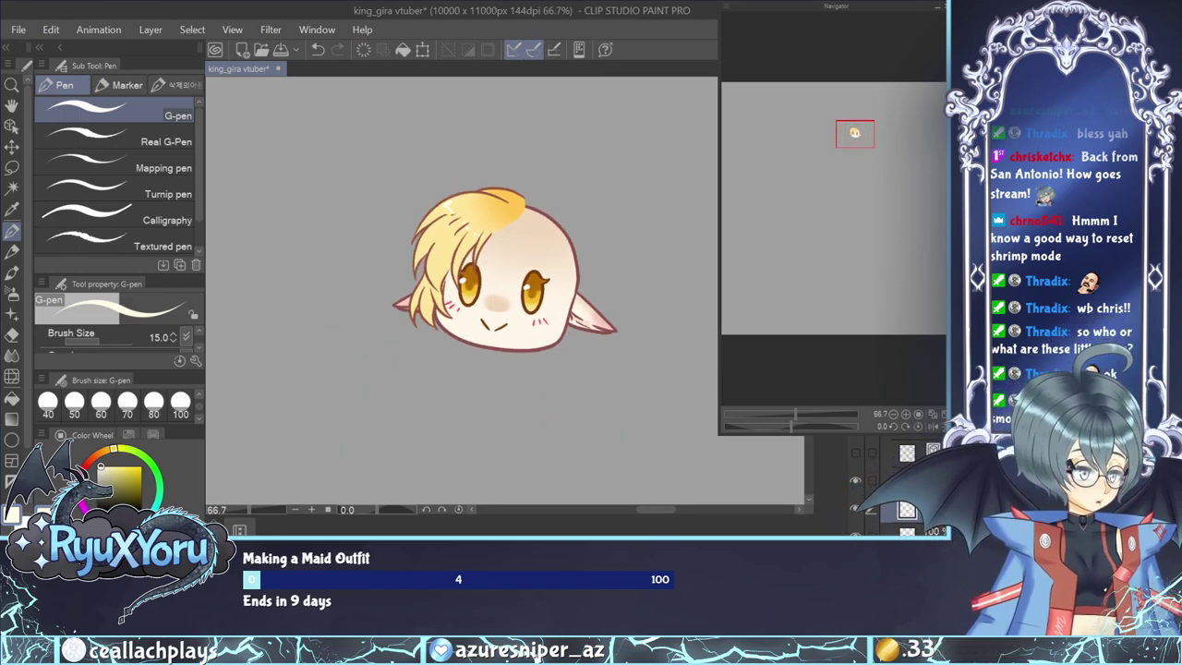
Show the right half of the hair line art, outline its inside in light yellow with the G-pen at size 15, and fill the enclosed area.
{"action": "left_click", "coordinate": [855, 455]}
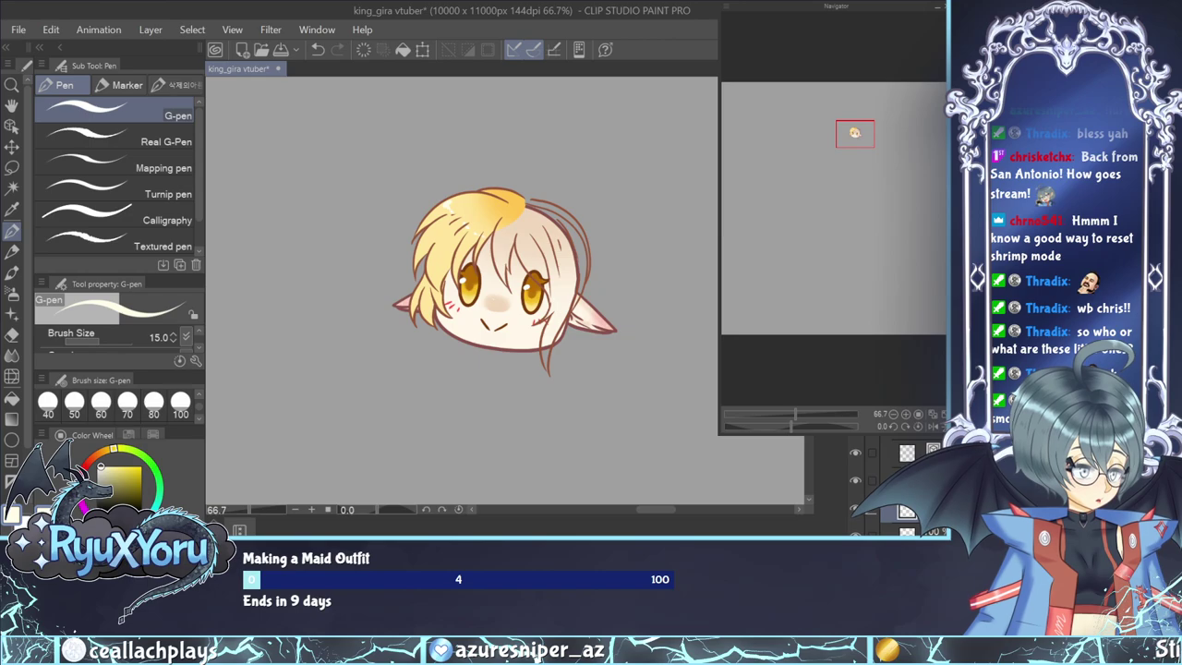
{"action": "scroll", "coordinate": [855, 459], "scroll_direction": "up", "scroll_amount": 1}
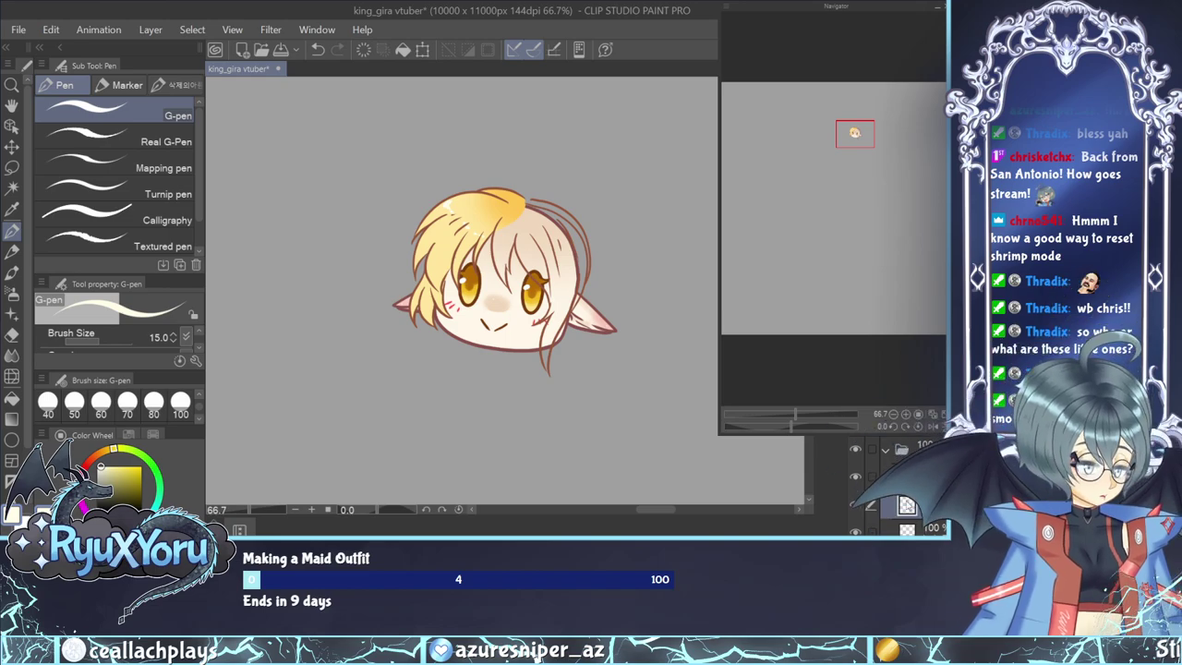
{"action": "scroll", "coordinate": [663, 301], "scroll_direction": "up", "scroll_amount": 4}
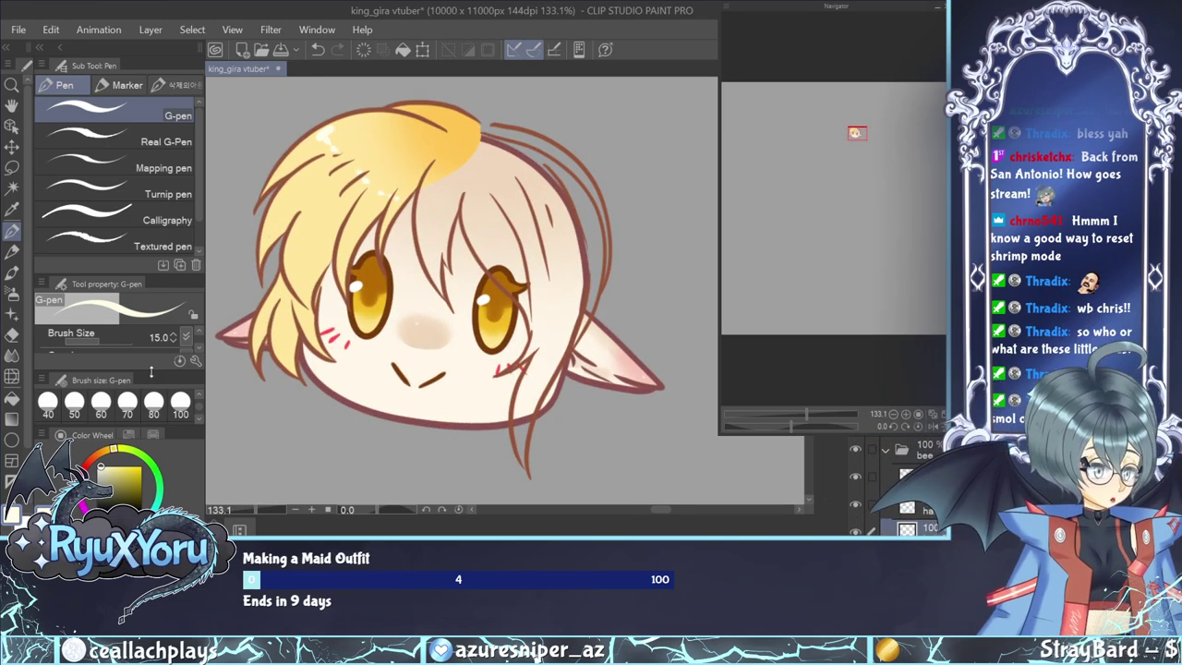
{"action": "key", "text": "i"}
{"action": "left_click", "coordinate": [290, 204]}
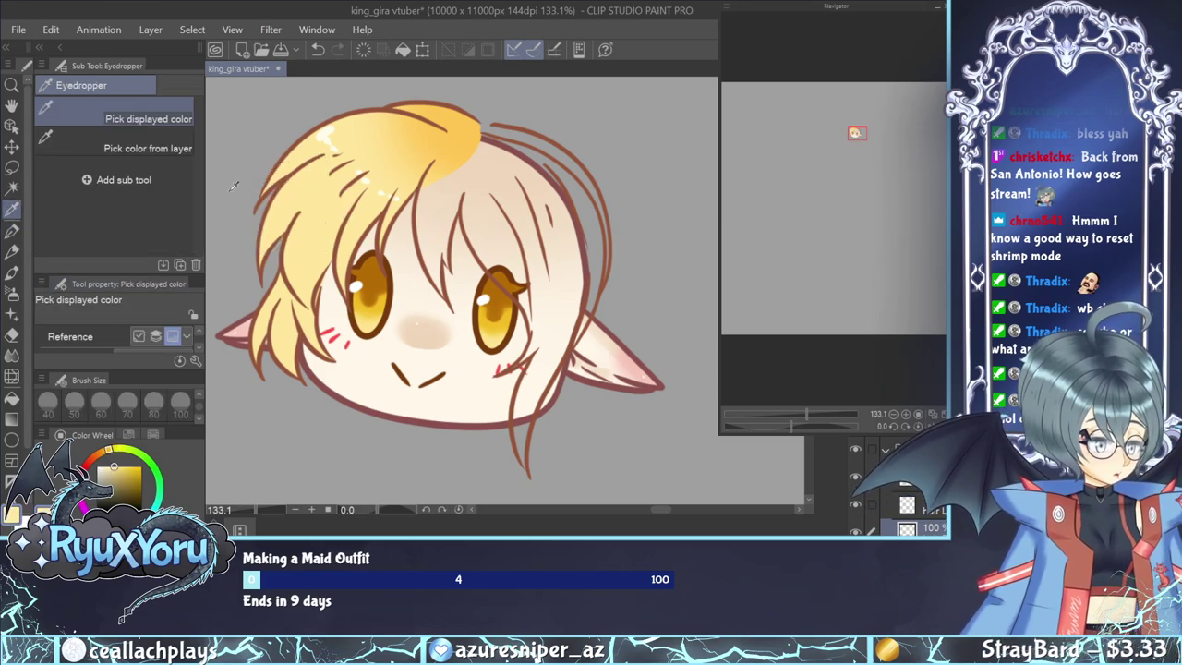
{"action": "left_click", "coordinate": [13, 232]}
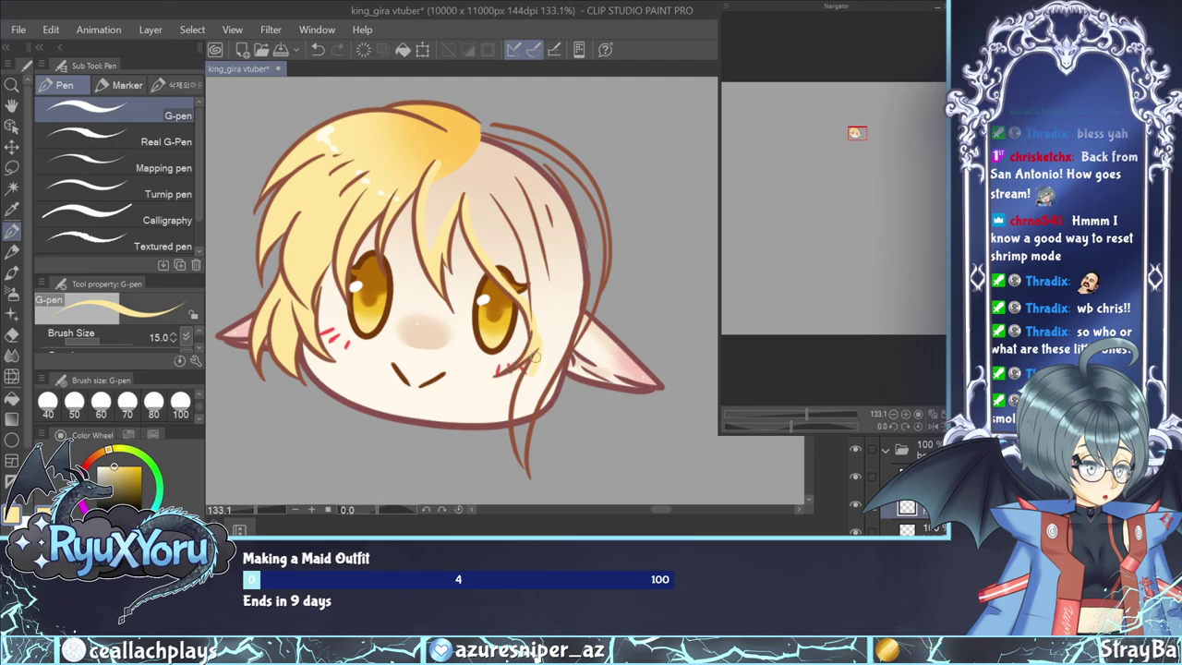
{"action": "mouse_move", "coordinate": [531, 367]}
{"action": "left_mouse_down"}
{"action": "mouse_move", "coordinate": [517, 438]}
{"action": "mouse_move", "coordinate": [515, 411]}
{"action": "mouse_move", "coordinate": [522, 443]}
{"action": "left_mouse_up"}
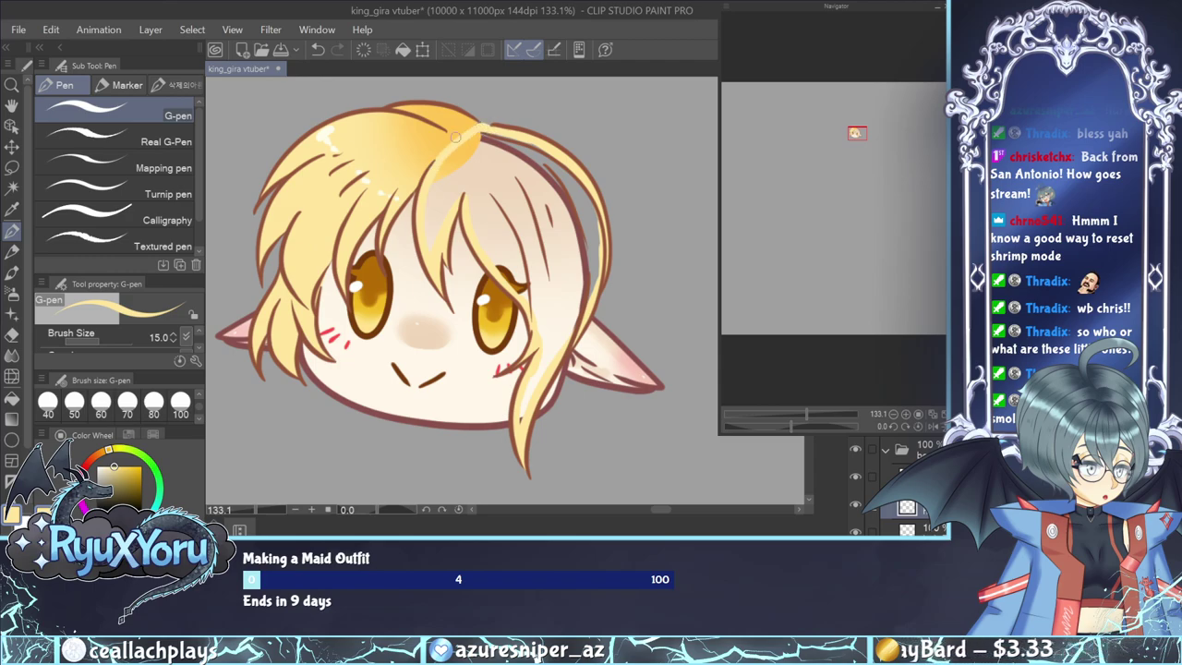
{"action": "key", "text": "g"}
{"action": "left_click", "coordinate": [519, 211]}
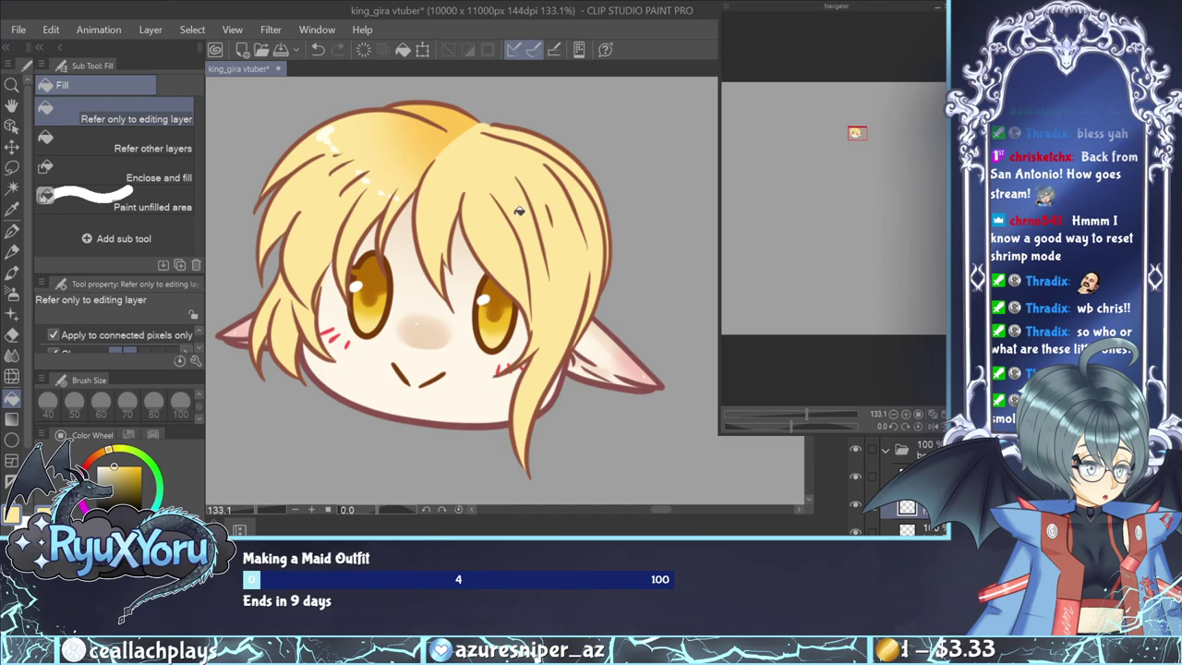
Sample the orange-yellow shading color, and shade the crown of the right half of the hair with the Soft airbrush at size 100.
{"action": "key", "text": "p"}
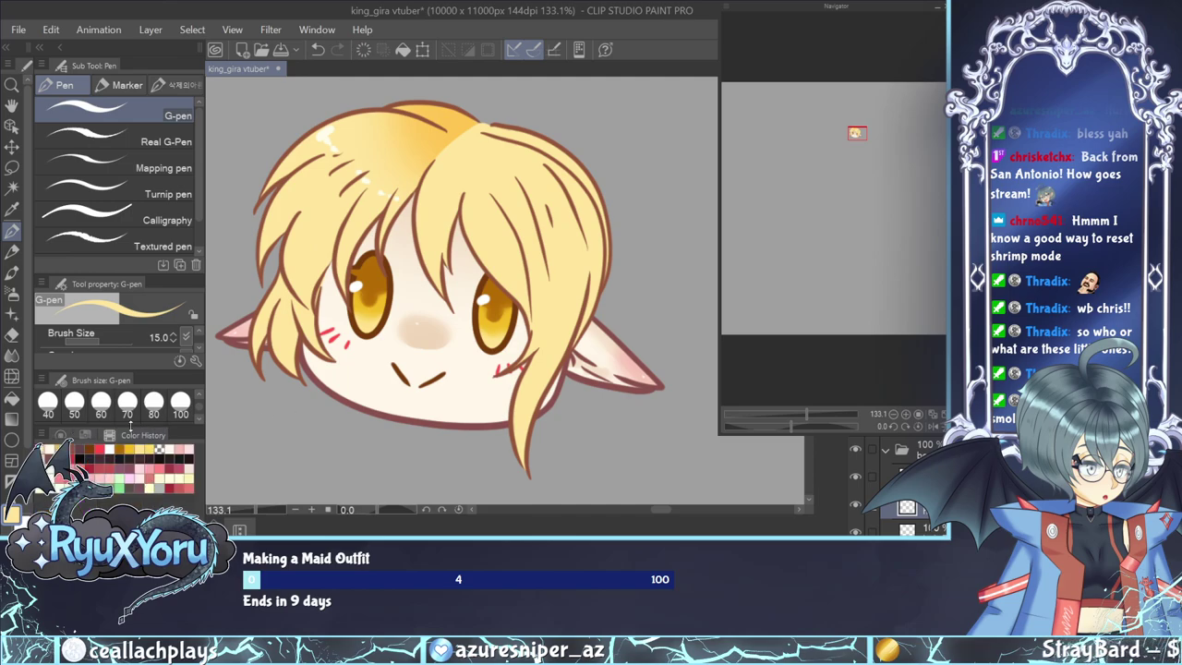
{"action": "left_click", "coordinate": [153, 435]}
{"action": "left_click", "coordinate": [12, 210]}
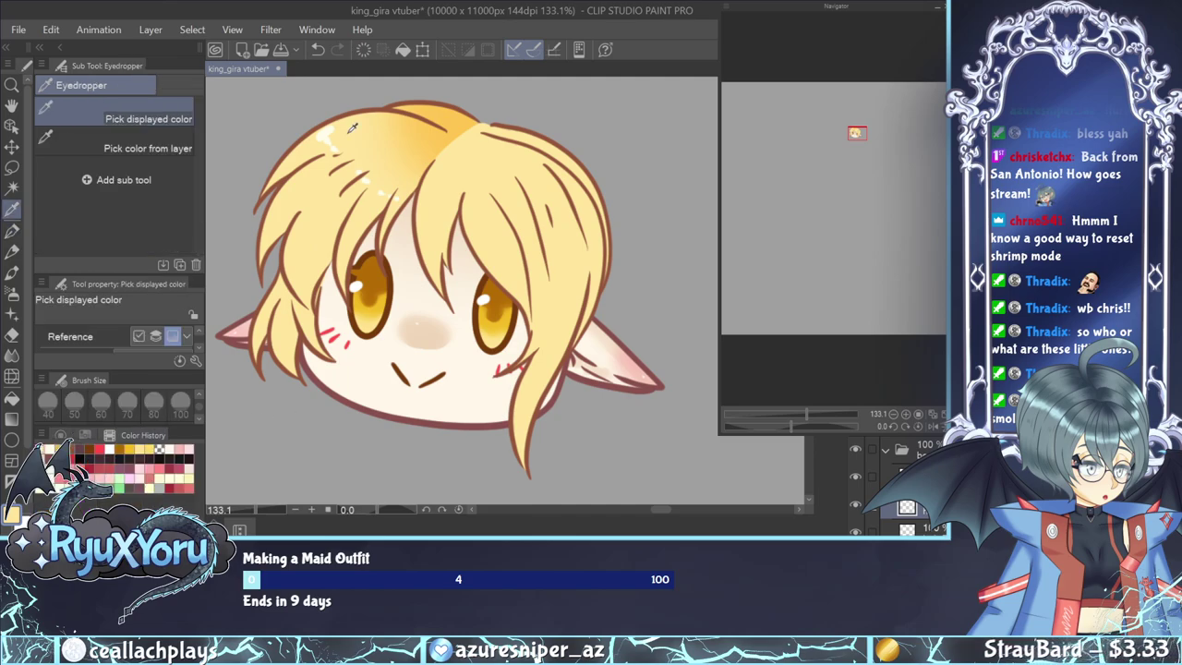
{"action": "left_click", "coordinate": [12, 294]}
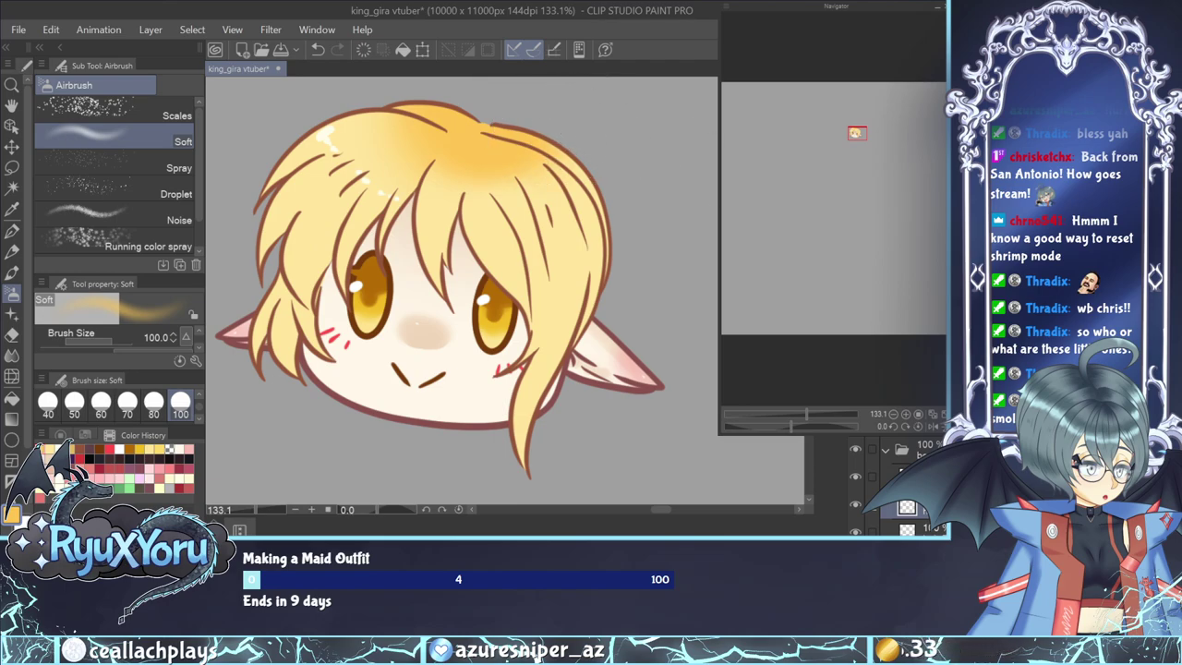
Sample the pale cream highlight color and paint small highlights on the right half of the hair with the G-pen at size 15.
{"action": "left_click", "coordinate": [13, 537]}
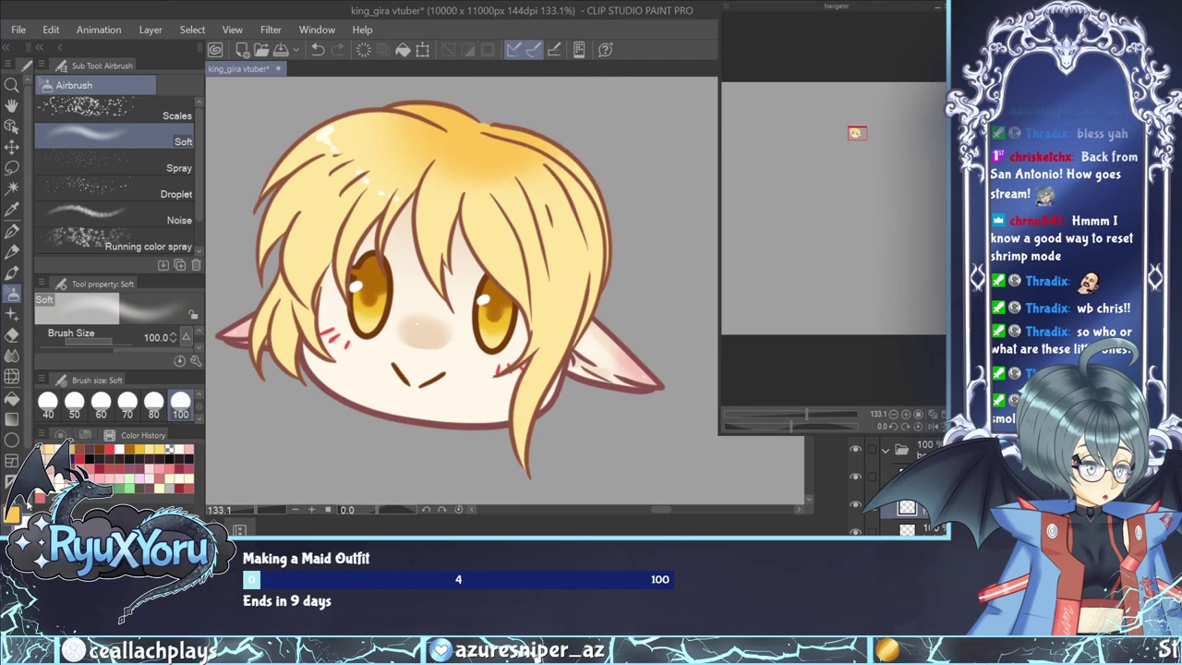
{"action": "left_click", "coordinate": [15, 211]}
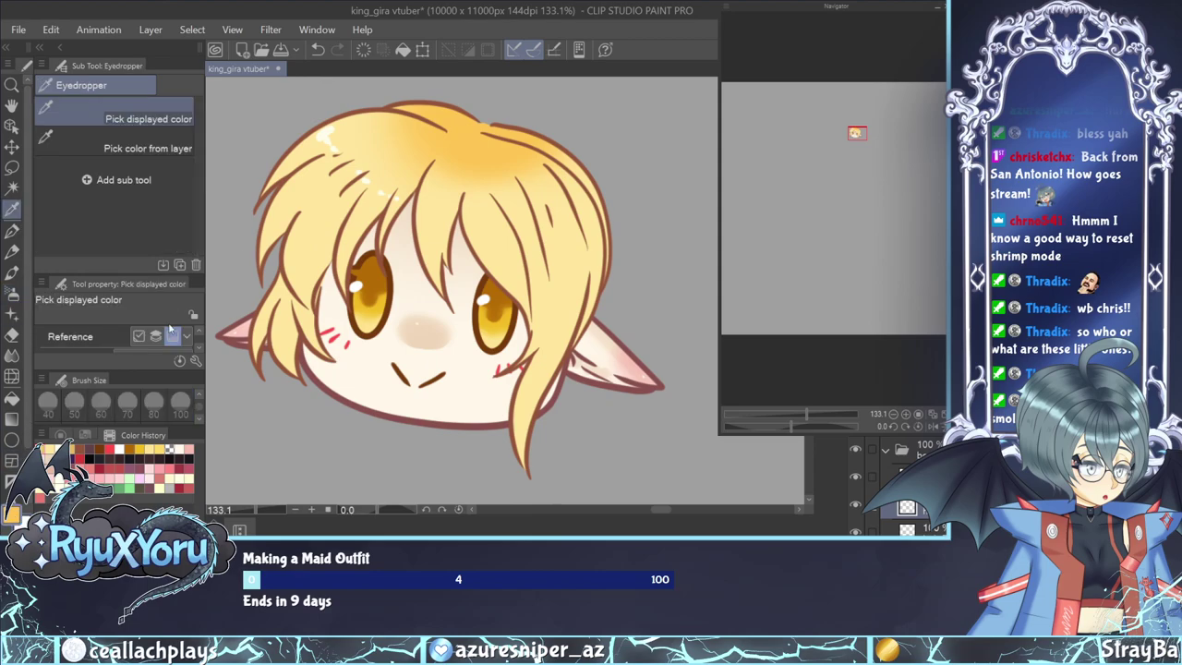
{"action": "left_click", "coordinate": [329, 129]}
{"action": "key", "text": "p"}
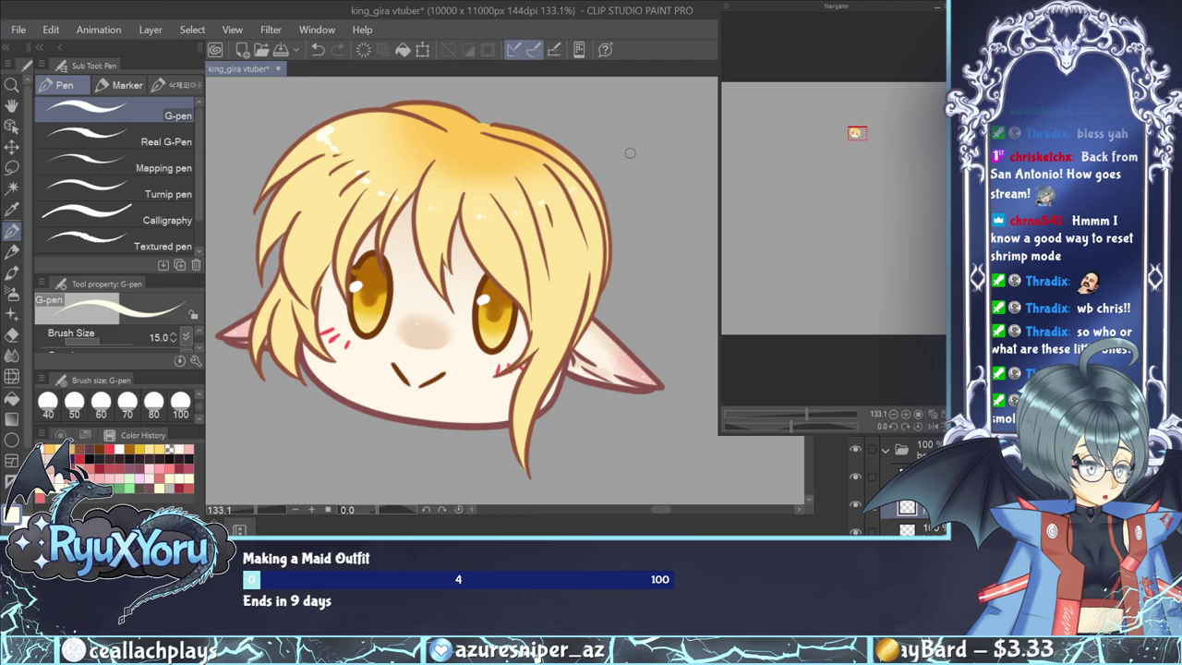
{"action": "scroll", "coordinate": [467, 265], "scroll_direction": "down", "scroll_amount": 3}
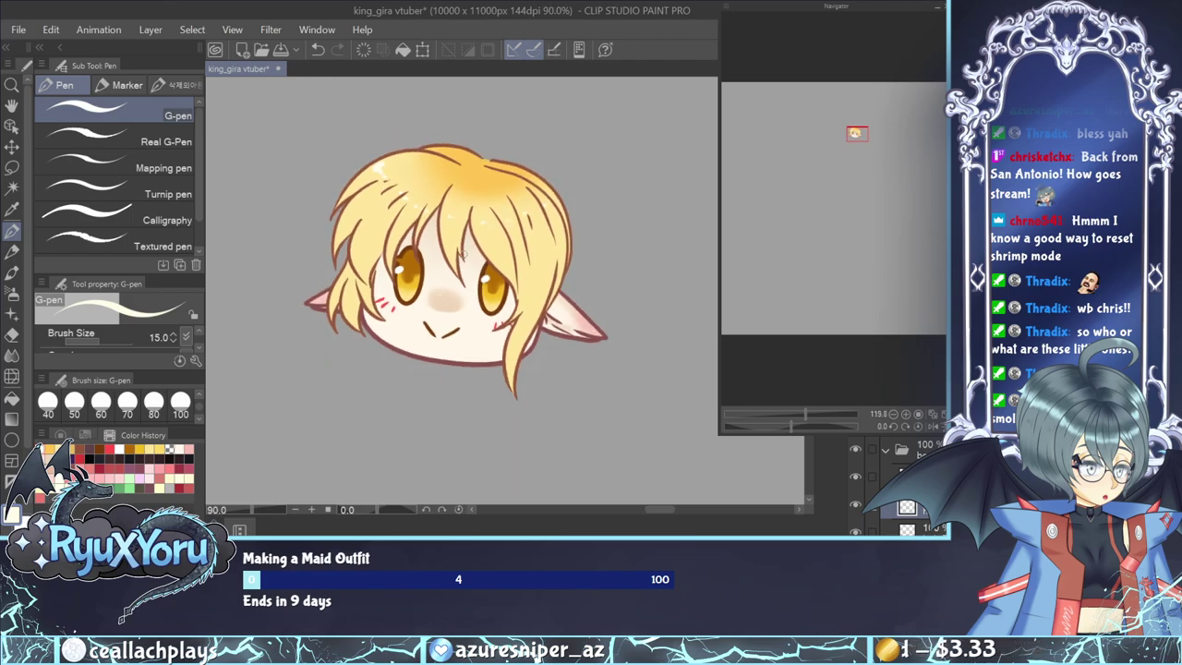
Show the sketch, add a new vector layer, and draw the bun's upper curl in reddish brown with the G-pen at size 15.
{"action": "left_click", "coordinate": [909, 477]}
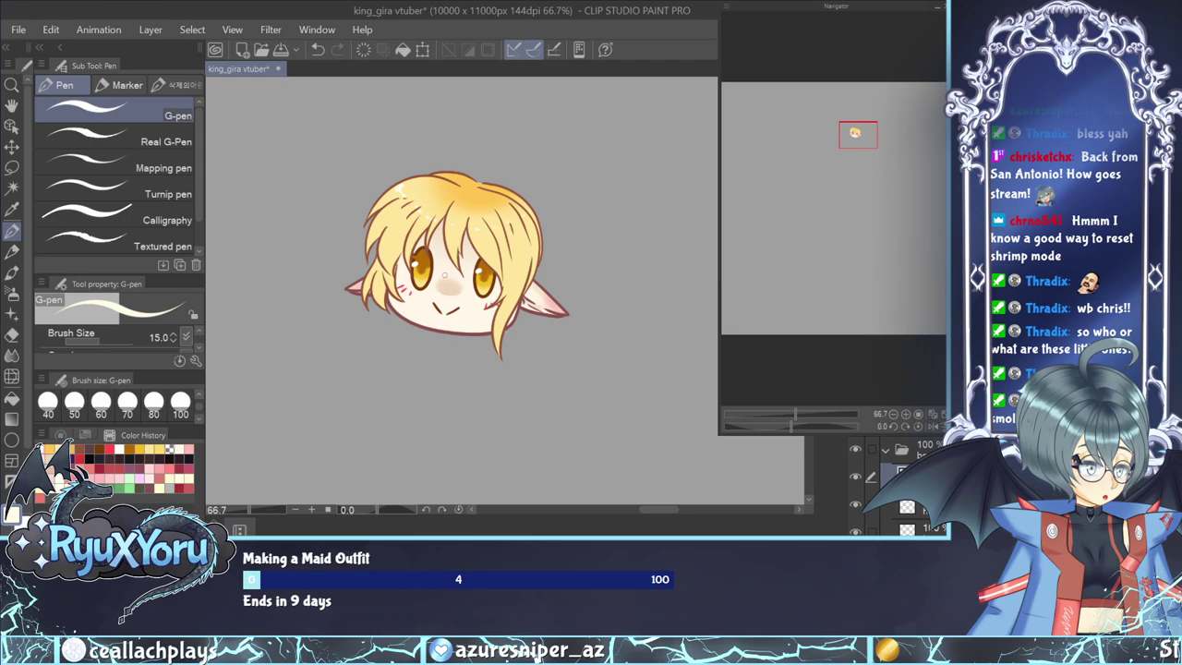
{"action": "scroll", "coordinate": [445, 275], "scroll_direction": "down", "scroll_amount": 2}
{"action": "scroll", "coordinate": [414, 251], "scroll_direction": "up", "scroll_amount": 2}
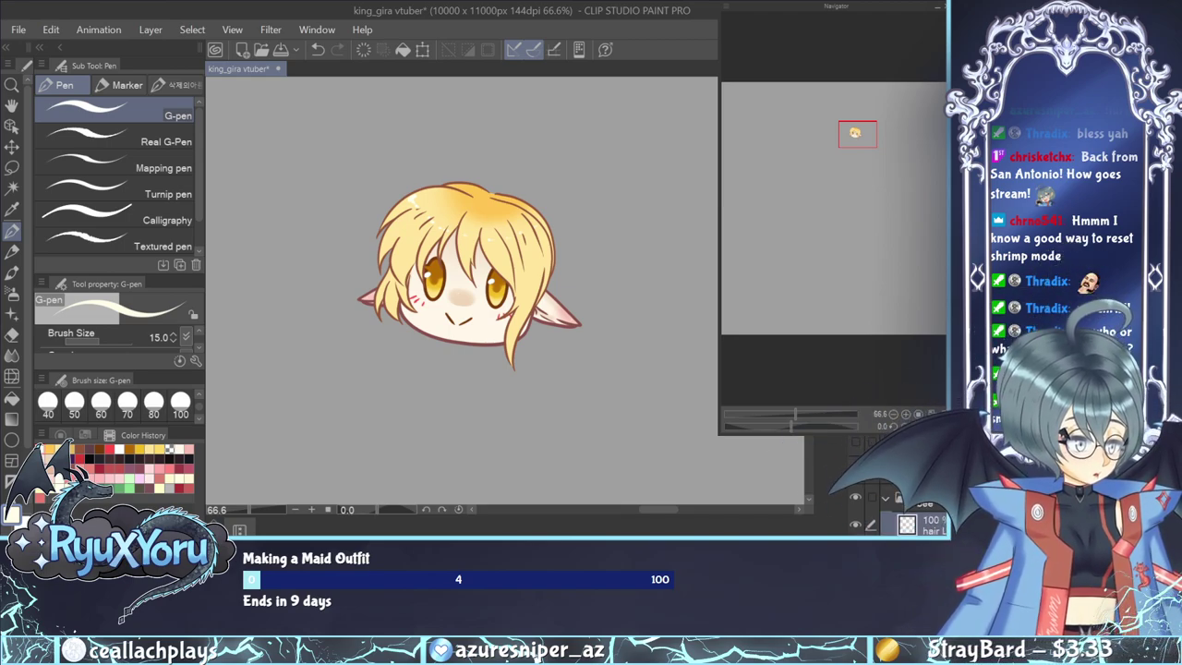
{"action": "left_click", "coordinate": [856, 469]}
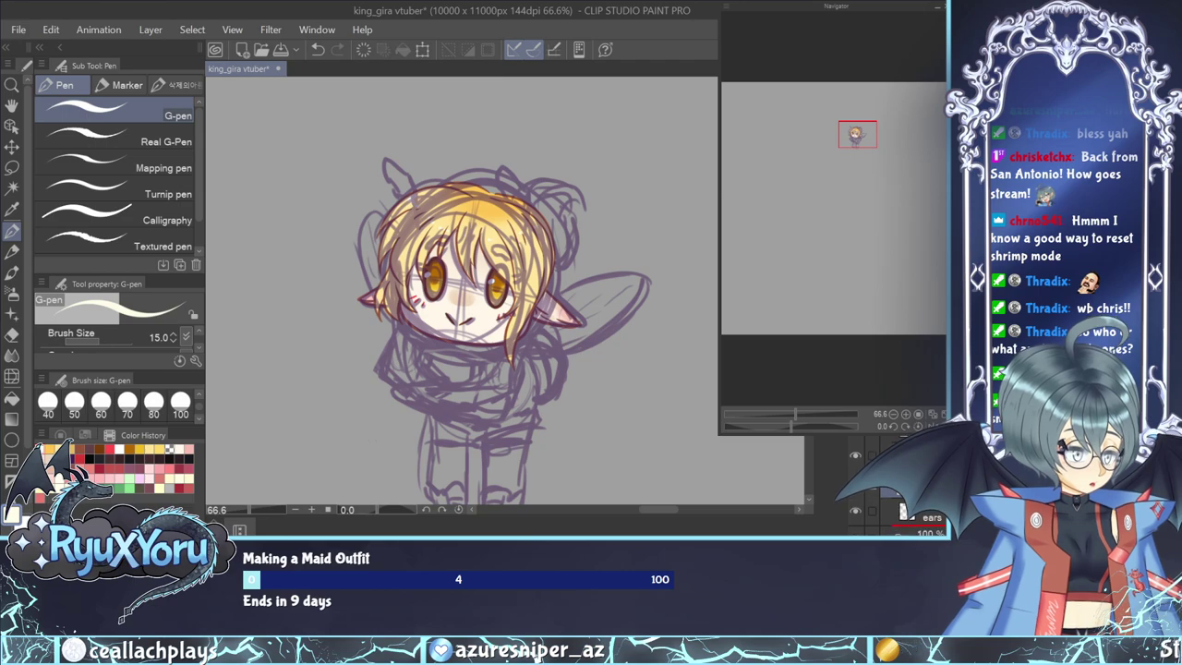
{"action": "scroll", "coordinate": [563, 243], "scroll_direction": "up", "scroll_amount": 3}
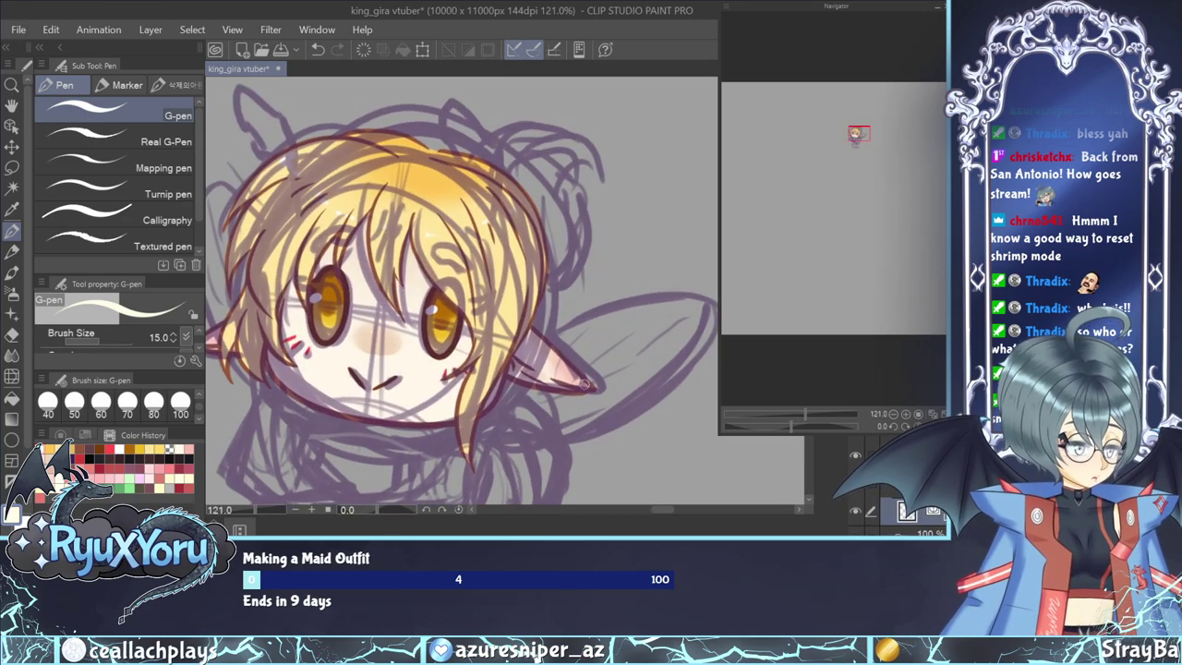
{"action": "key", "text": "ctrl+shift+n"}
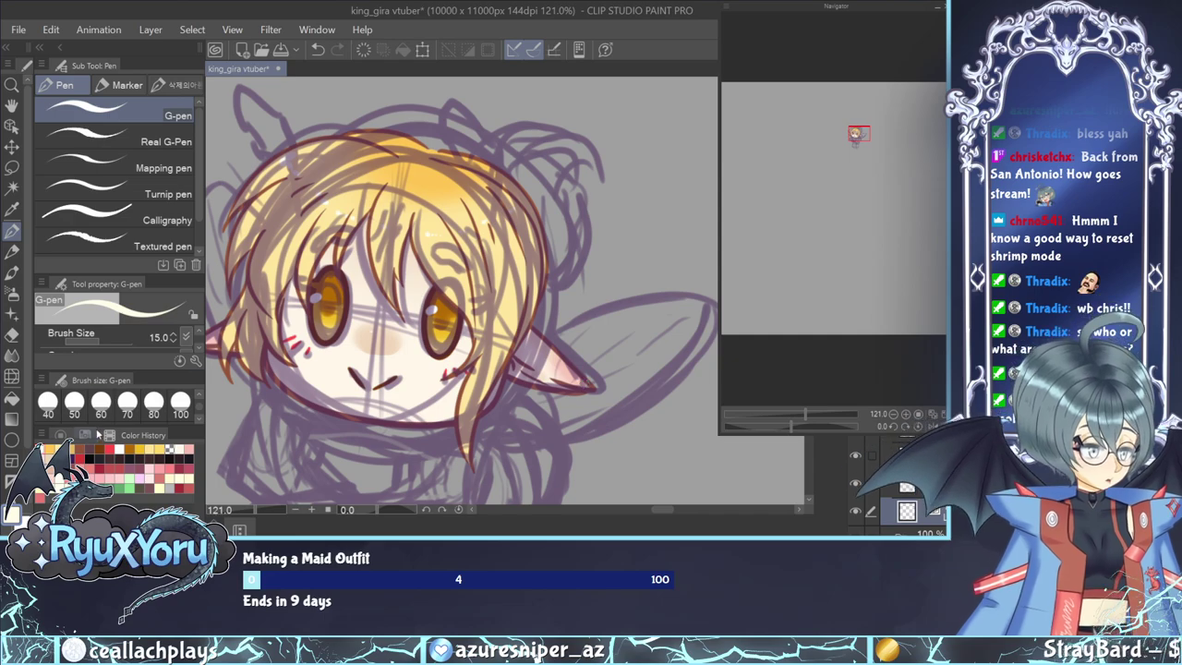
{"action": "left_click", "coordinate": [88, 454]}
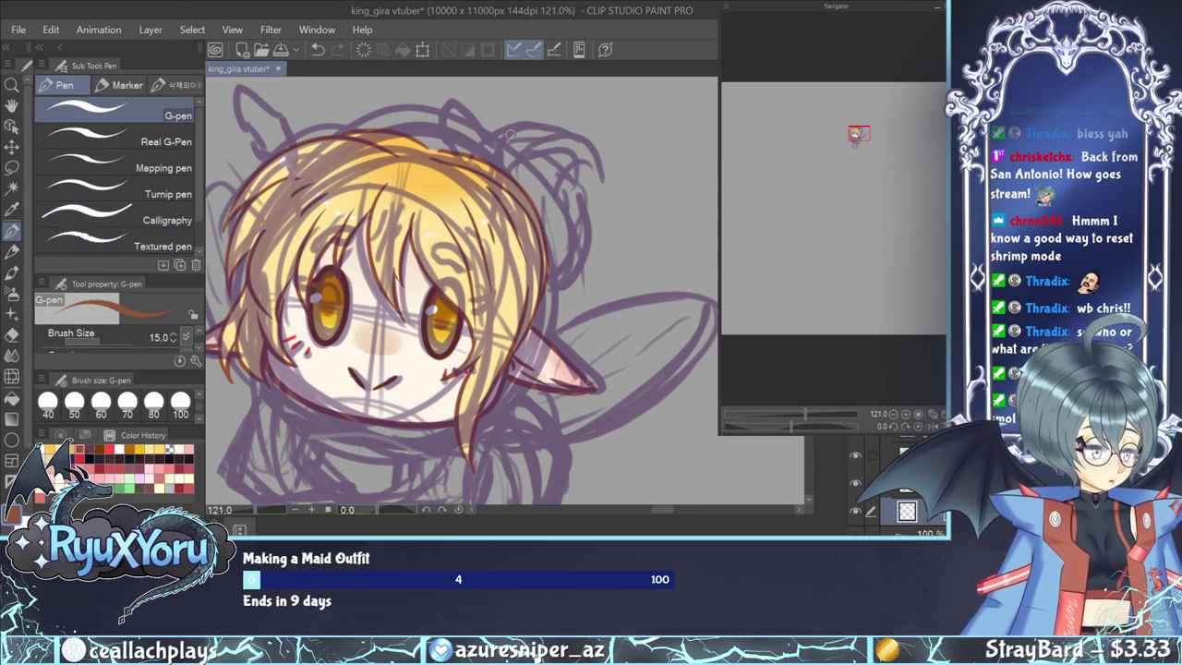
{"action": "mouse_move", "coordinate": [470, 151]}
{"action": "left_mouse_down"}
{"action": "mouse_move", "coordinate": [527, 121]}
{"action": "mouse_move", "coordinate": [556, 129]}
{"action": "mouse_move", "coordinate": [538, 134]}
{"action": "mouse_move", "coordinate": [590, 135]}
{"action": "mouse_move", "coordinate": [610, 181]}
{"action": "mouse_move", "coordinate": [564, 233]}
{"action": "left_mouse_up"}
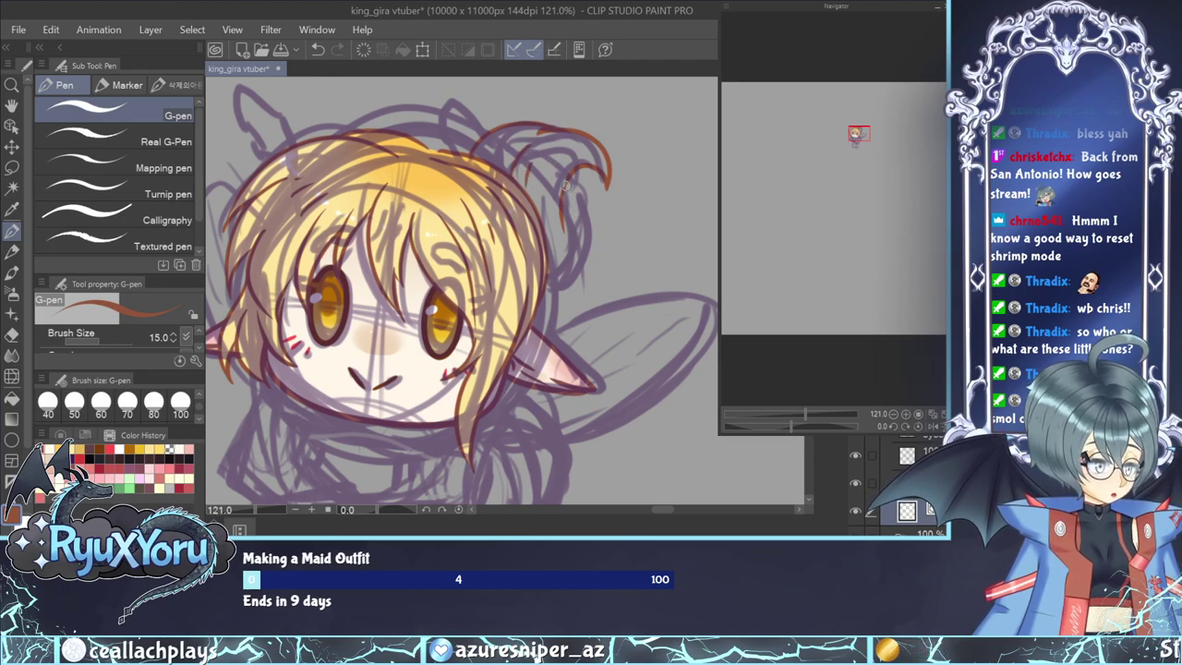
{"action": "mouse_move", "coordinate": [565, 185]}
{"action": "left_mouse_down"}
{"action": "mouse_move", "coordinate": [579, 222]}
{"action": "mouse_move", "coordinate": [560, 284]}
{"action": "left_mouse_up"}
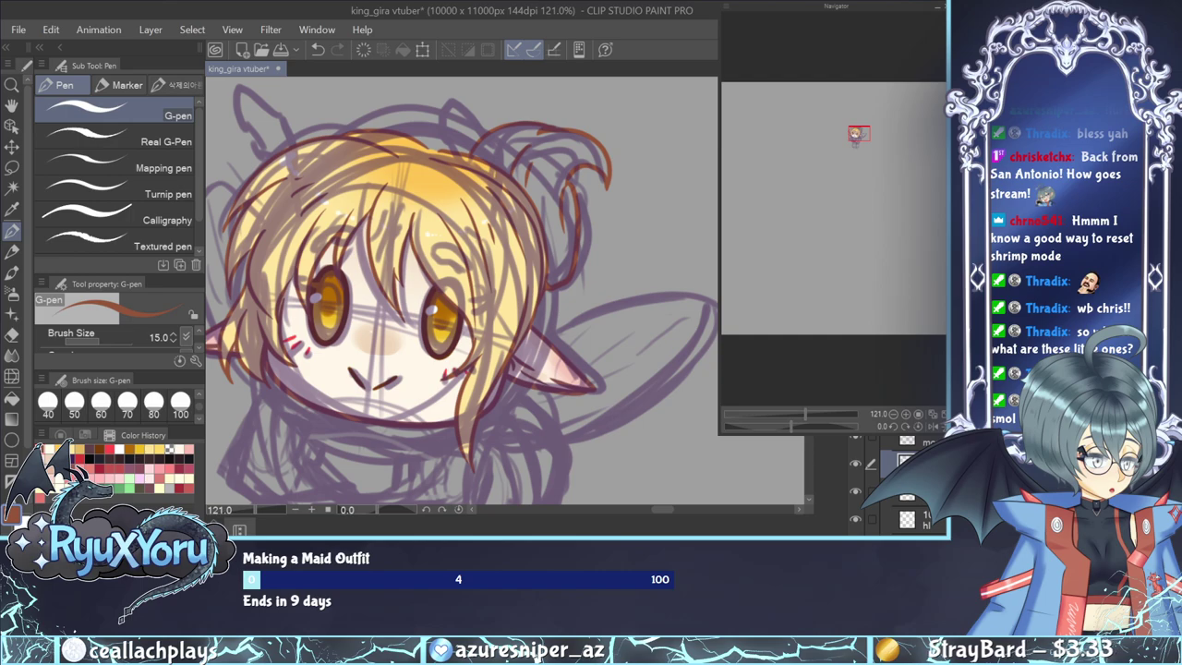
{"action": "left_click_drag", "start_coordinate": [491, 251], "coordinate": [541, 287]}
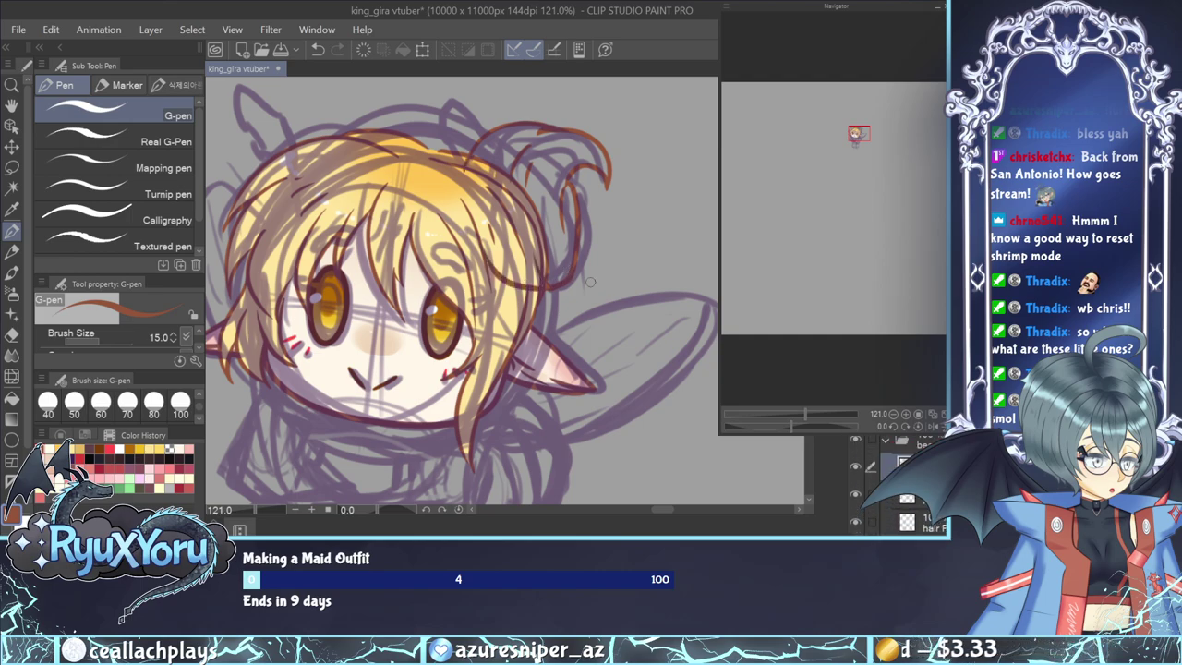
{"action": "key", "text": "o"}
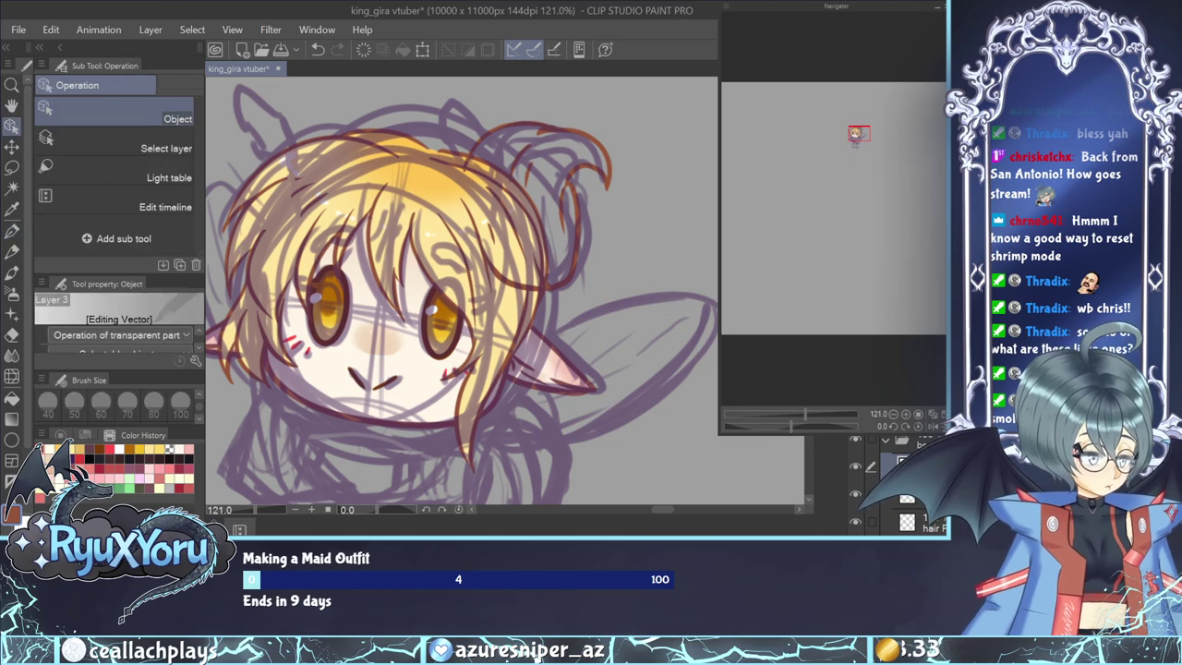
{"action": "left_click", "coordinate": [564, 296]}
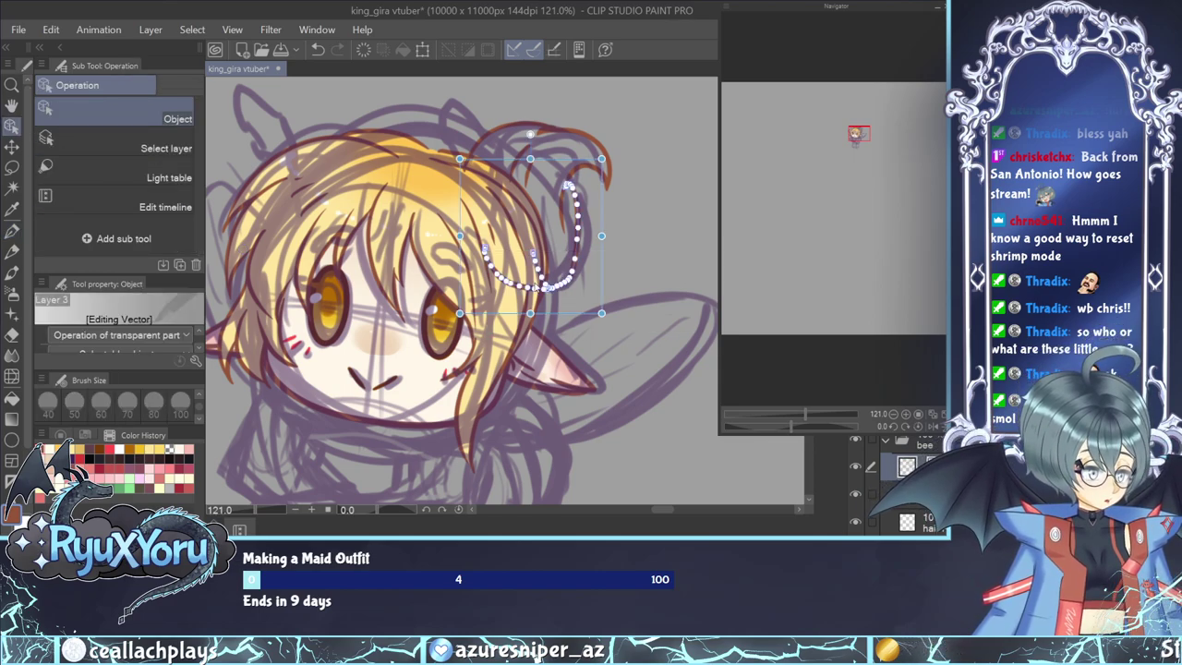
{"action": "left_click", "coordinate": [600, 457]}
Draw the rest of the bun's rounded outline and its short inner strand lines with the G-pen, and save the file.
{"action": "key", "text": "p"}
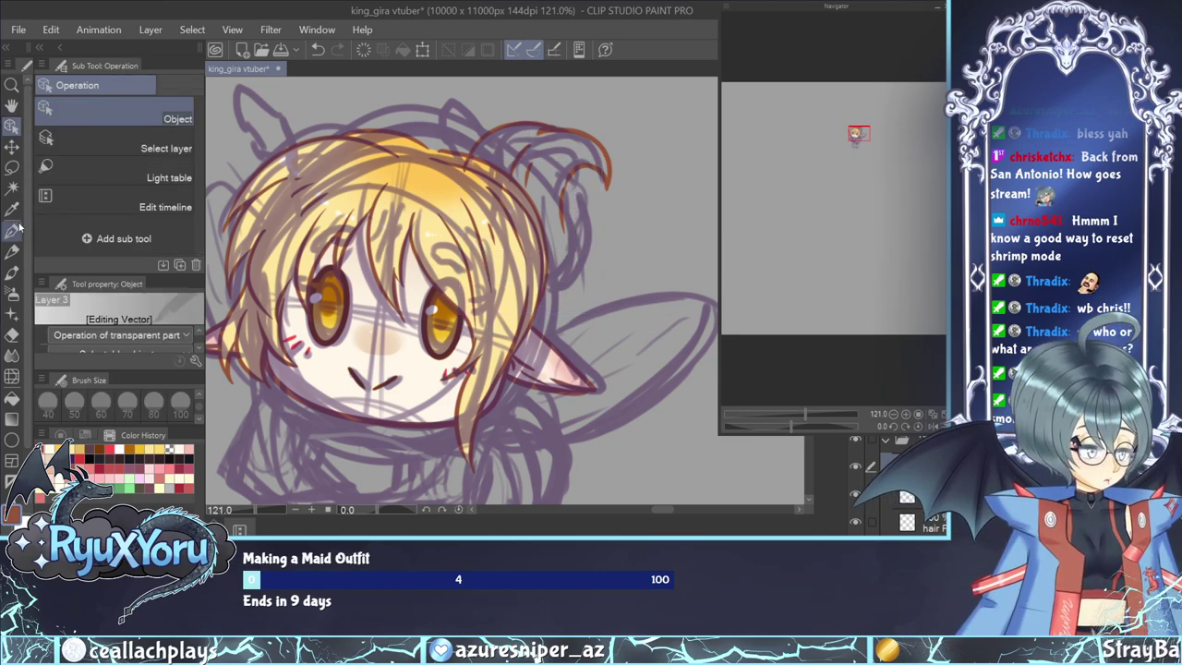
{"action": "mouse_move", "coordinate": [480, 139]}
{"action": "left_mouse_down"}
{"action": "mouse_move", "coordinate": [443, 189]}
{"action": "mouse_move", "coordinate": [444, 233]}
{"action": "mouse_move", "coordinate": [465, 267]}
{"action": "mouse_move", "coordinate": [494, 276]}
{"action": "mouse_move", "coordinate": [494, 250]}
{"action": "mouse_move", "coordinate": [497, 274]}
{"action": "mouse_move", "coordinate": [538, 284]}
{"action": "mouse_move", "coordinate": [572, 267]}
{"action": "mouse_move", "coordinate": [581, 233]}
{"action": "left_mouse_up"}
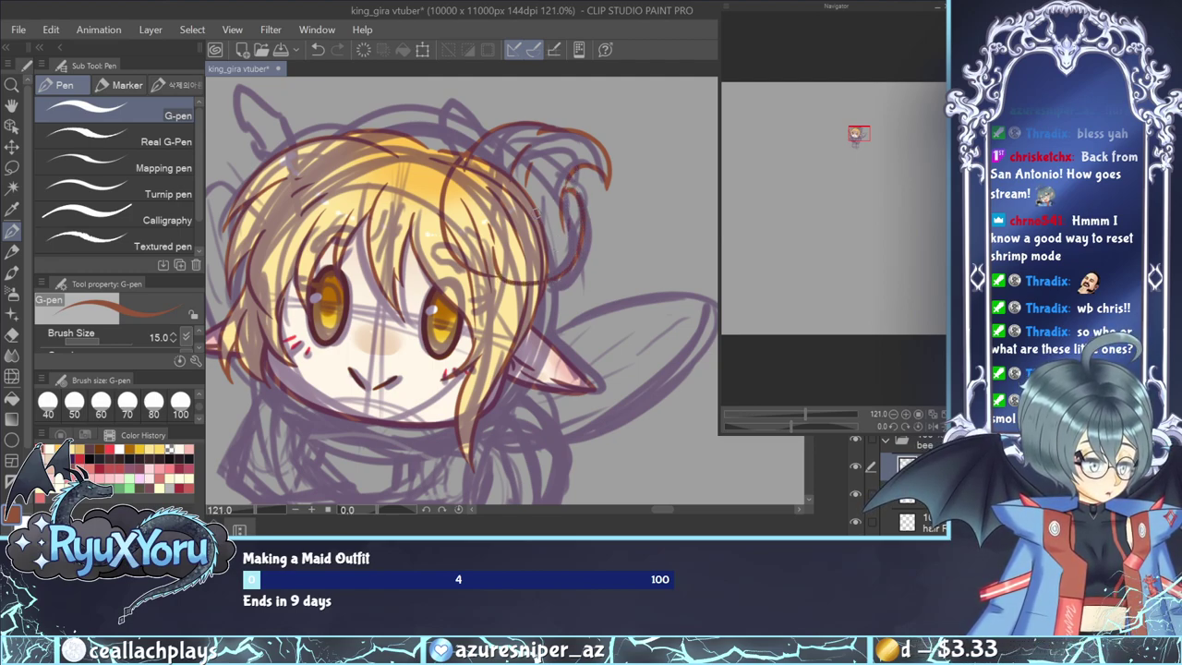
{"action": "left_click_drag", "start_coordinate": [464, 208], "coordinate": [474, 251]}
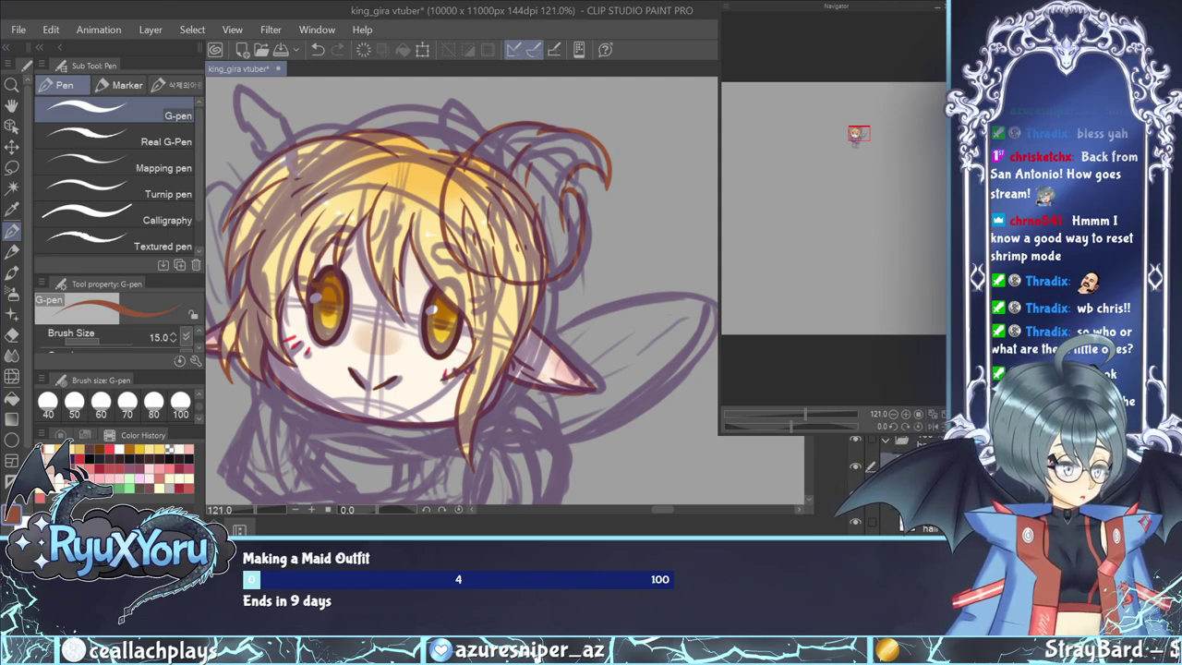
{"action": "key", "text": "ctrl+s"}
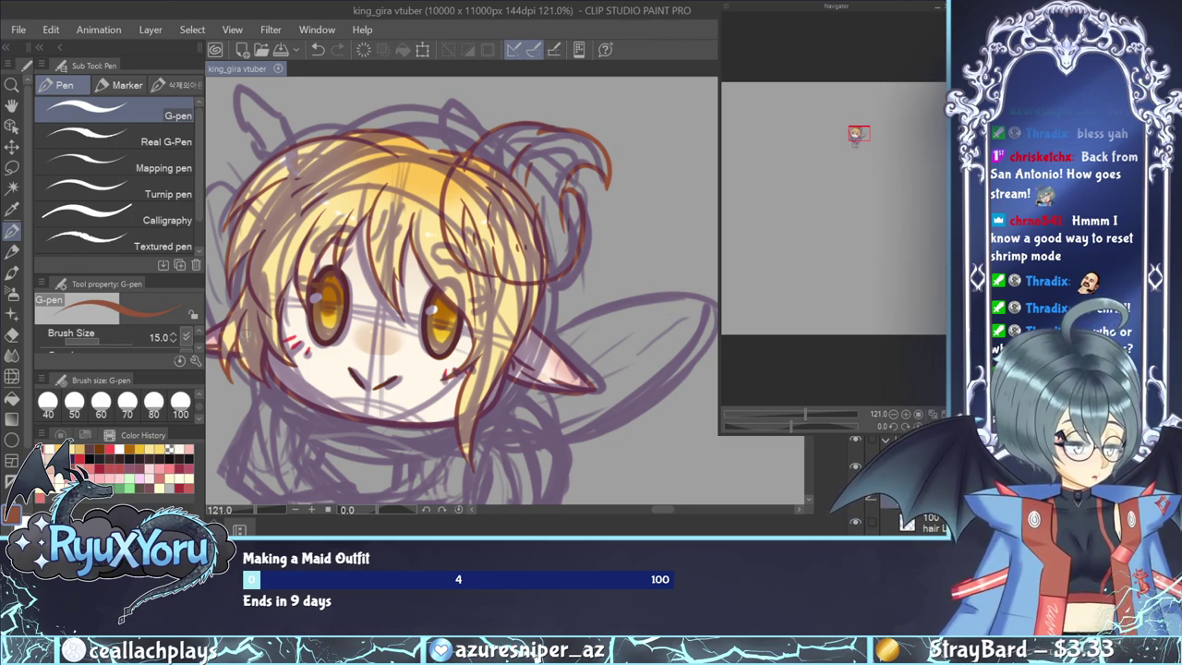
{"action": "left_click_drag", "start_coordinate": [236, 360], "coordinate": [275, 434]}
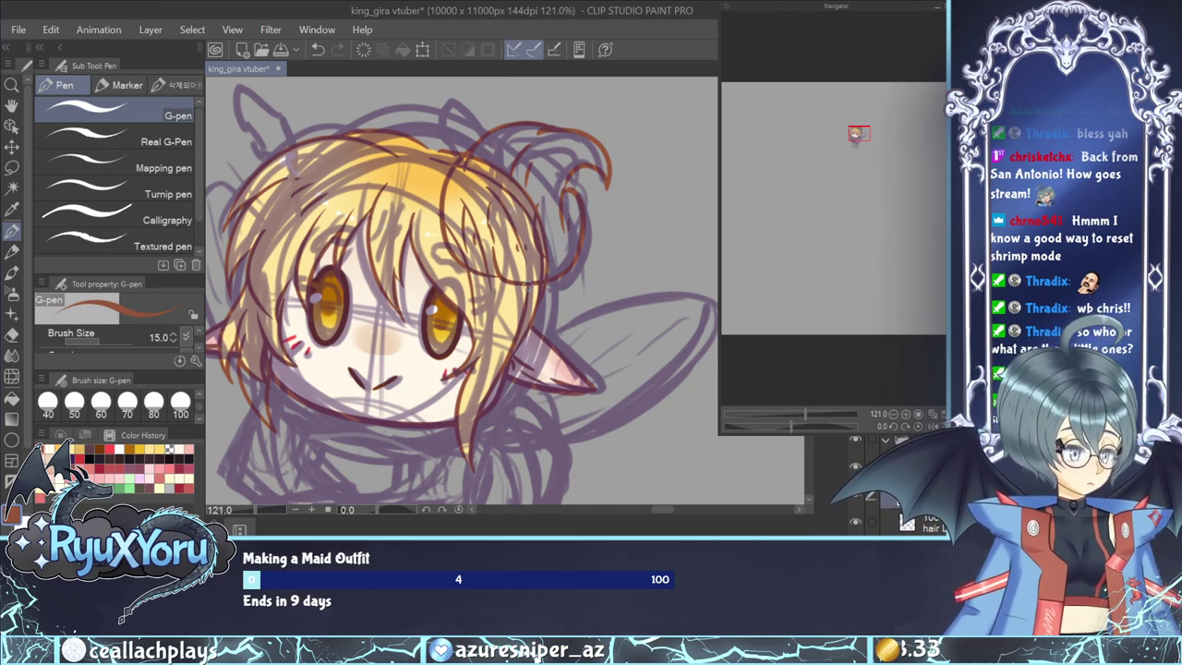
Set the drawing color to the light yellow of the hair and prepare the bun's color layer below its line art.
{"action": "scroll", "coordinate": [604, 369], "scroll_direction": "down", "scroll_amount": 3}
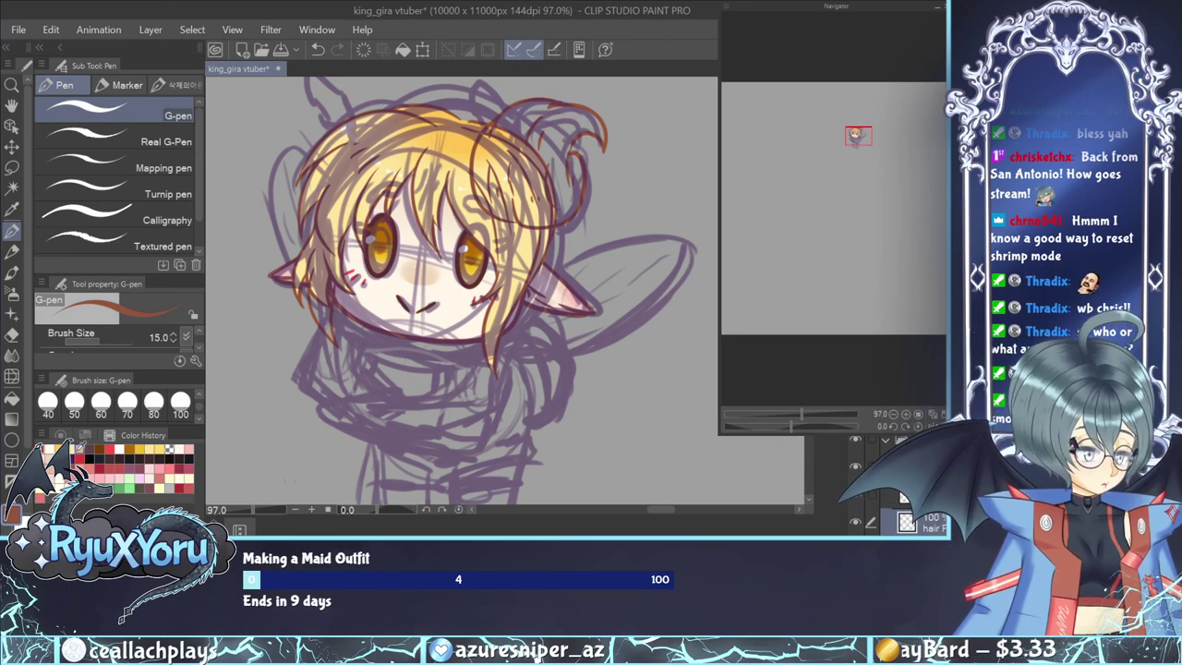
{"action": "left_click", "coordinate": [79, 448]}
{"action": "scroll", "coordinate": [309, 307], "scroll_direction": "up", "scroll_amount": 5}
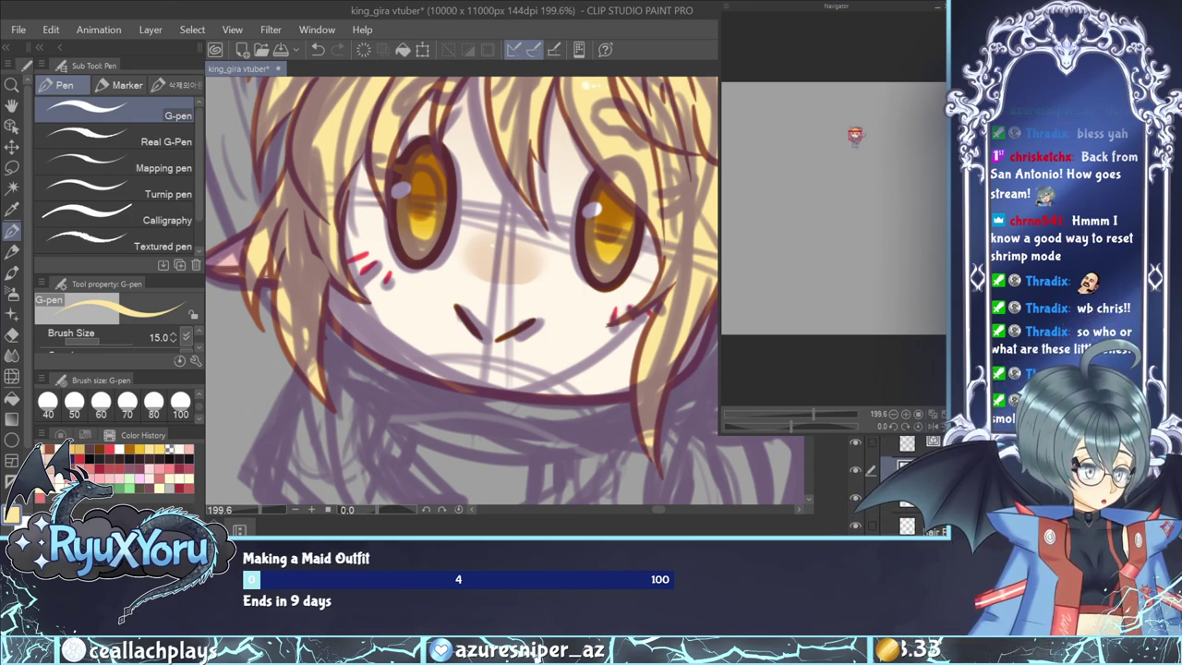
{"action": "scroll", "coordinate": [906, 485], "scroll_direction": "down", "scroll_amount": 1}
{"action": "scroll", "coordinate": [907, 485], "scroll_direction": "down", "scroll_amount": 1}
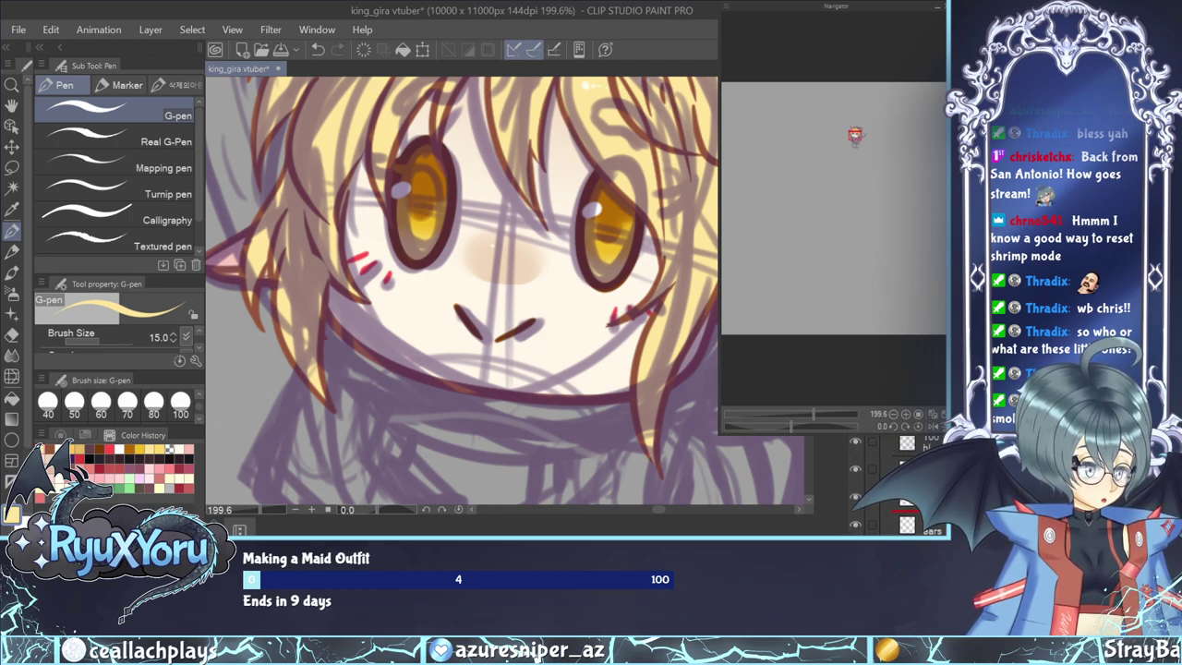
{"action": "left_click_drag", "start_coordinate": [907, 510], "coordinate": [906, 503]}
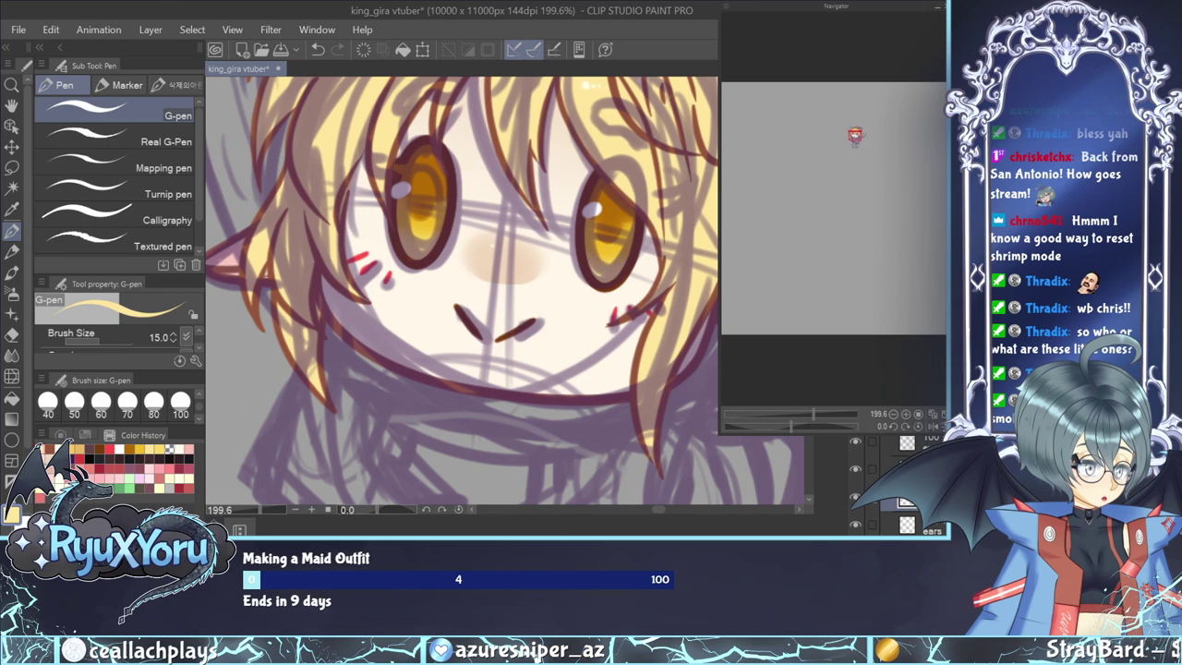
{"action": "scroll", "coordinate": [901, 484], "scroll_direction": "up", "scroll_amount": 4}
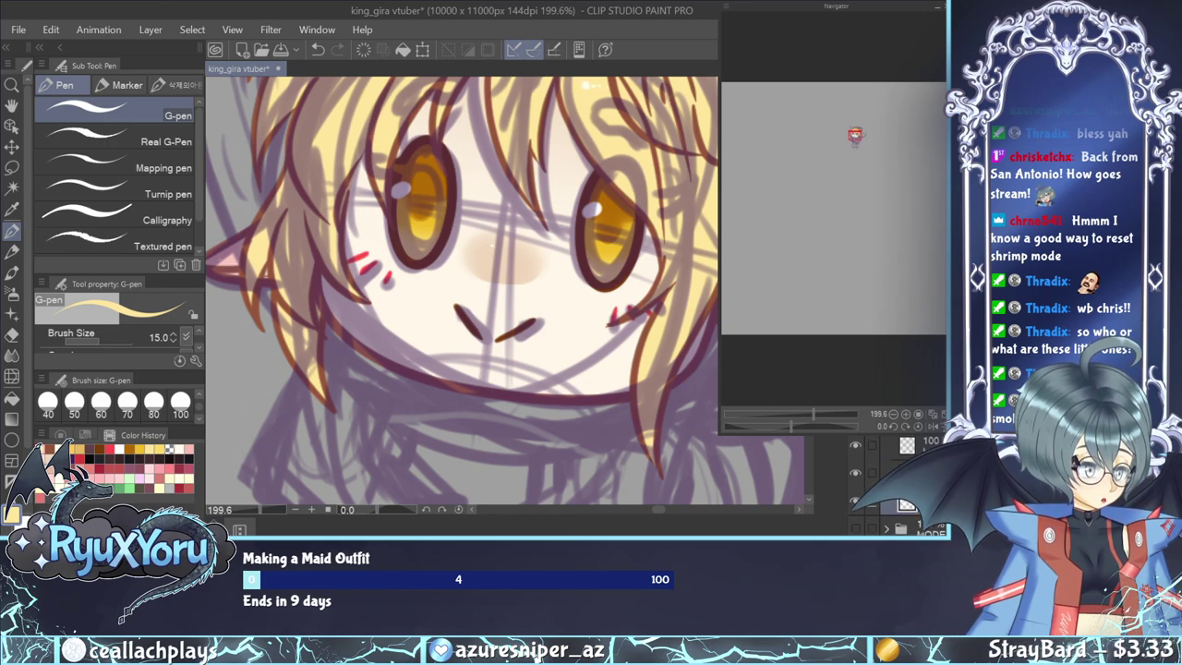
{"action": "scroll", "coordinate": [895, 480], "scroll_direction": "up", "scroll_amount": 2}
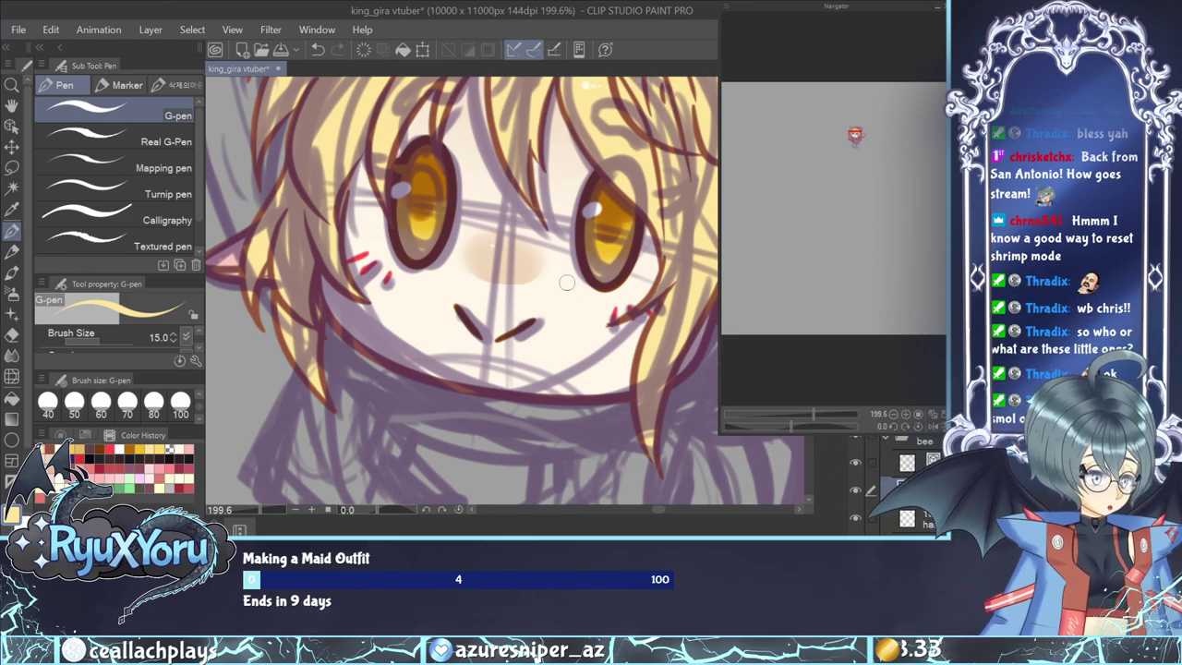
{"action": "scroll", "coordinate": [425, 290], "scroll_direction": "down", "scroll_amount": 2}
{"action": "scroll", "coordinate": [339, 310], "scroll_direction": "down", "scroll_amount": 2}
With the right half of the hair hidden, outline the inside of the bun in light yellow with the G-pen at size 15 and fill it.
{"action": "scroll", "coordinate": [545, 189], "scroll_direction": "up", "scroll_amount": 3}
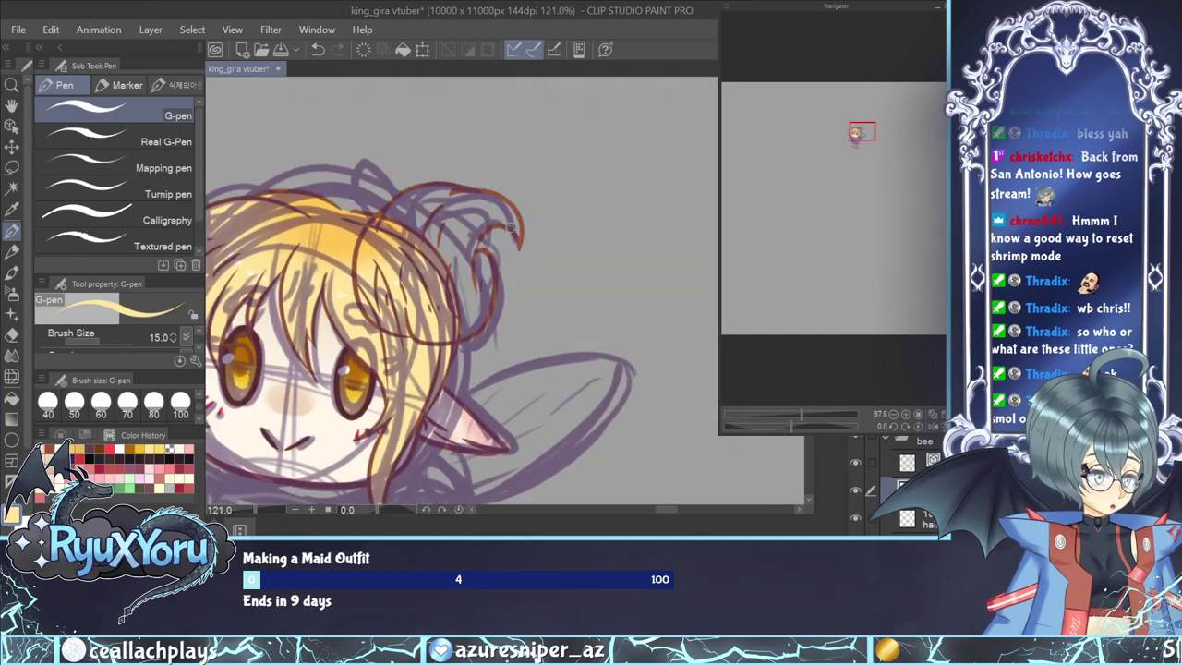
{"action": "scroll", "coordinate": [896, 485], "scroll_direction": "up", "scroll_amount": 1}
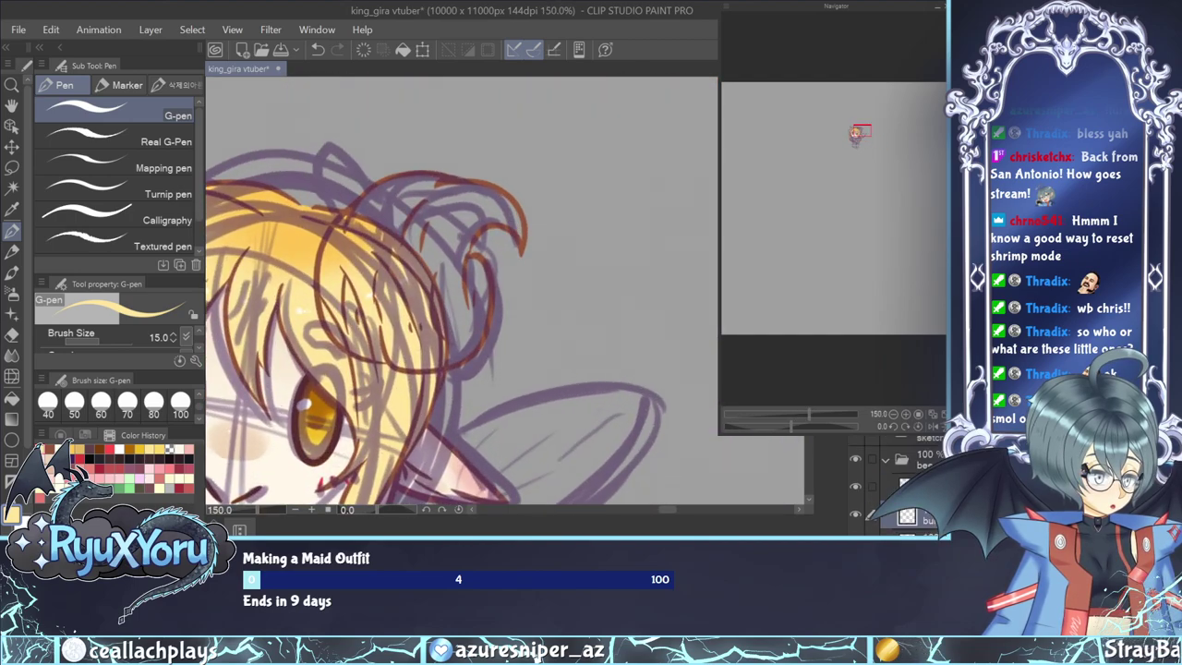
{"action": "scroll", "coordinate": [915, 480], "scroll_direction": "down", "scroll_amount": 2}
{"action": "scroll", "coordinate": [914, 481], "scroll_direction": "down", "scroll_amount": 1}
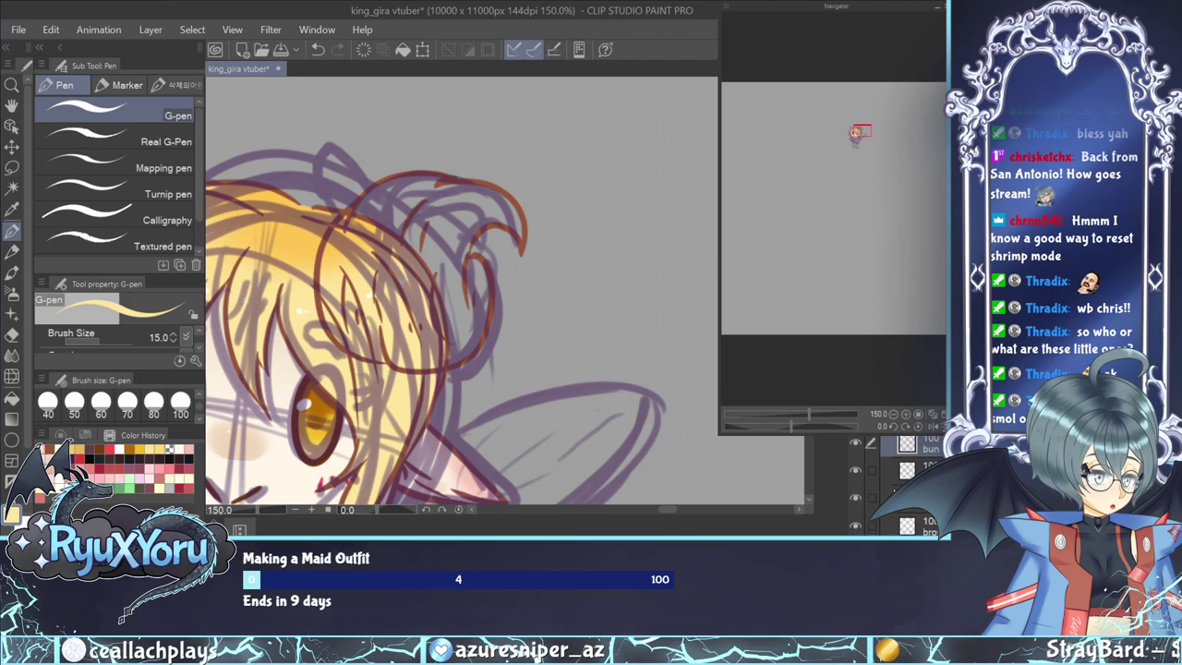
{"action": "left_click", "coordinate": [858, 469]}
{"action": "scroll", "coordinate": [858, 470], "scroll_direction": "up", "scroll_amount": 2}
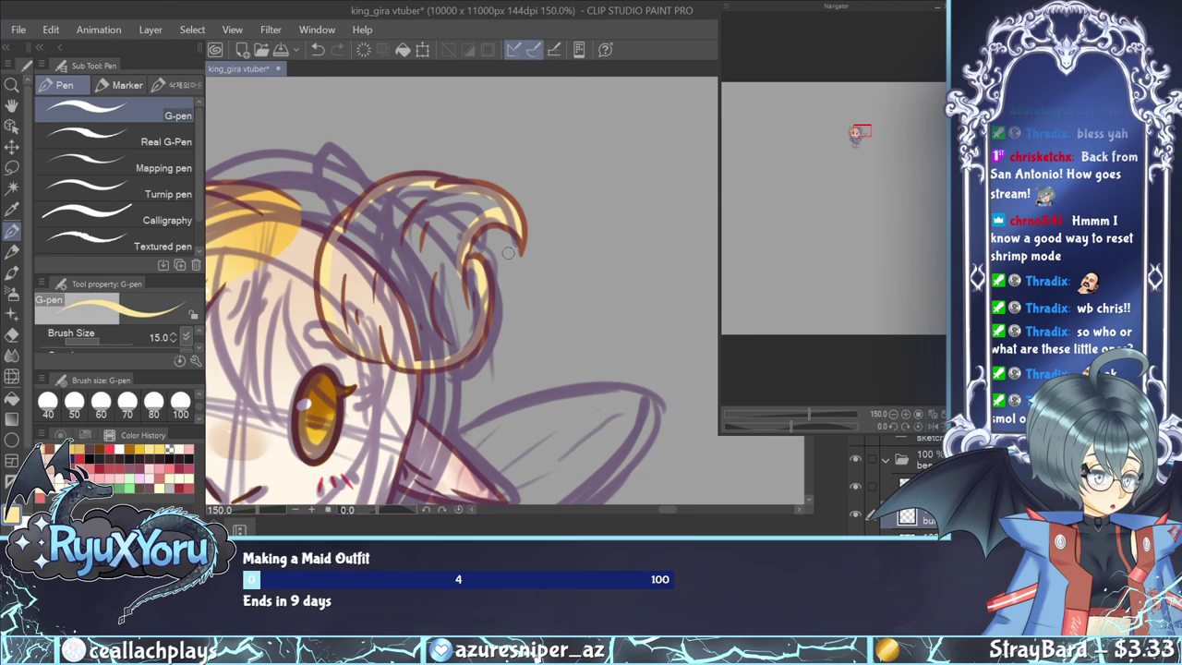
{"action": "key", "text": "g"}
{"action": "left_click", "coordinate": [391, 237]}
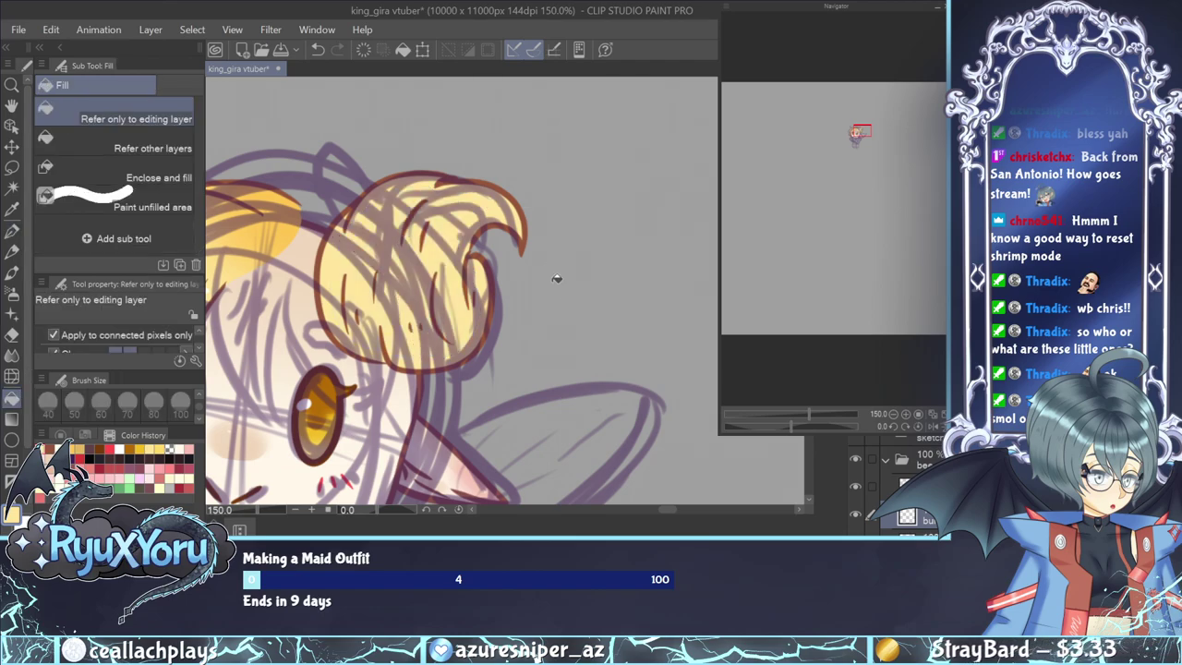
Hide the sketch, and shade the lower part of the bun orange-yellow with the Soft airbrush at size 100.
{"action": "left_click", "coordinate": [12, 231]}
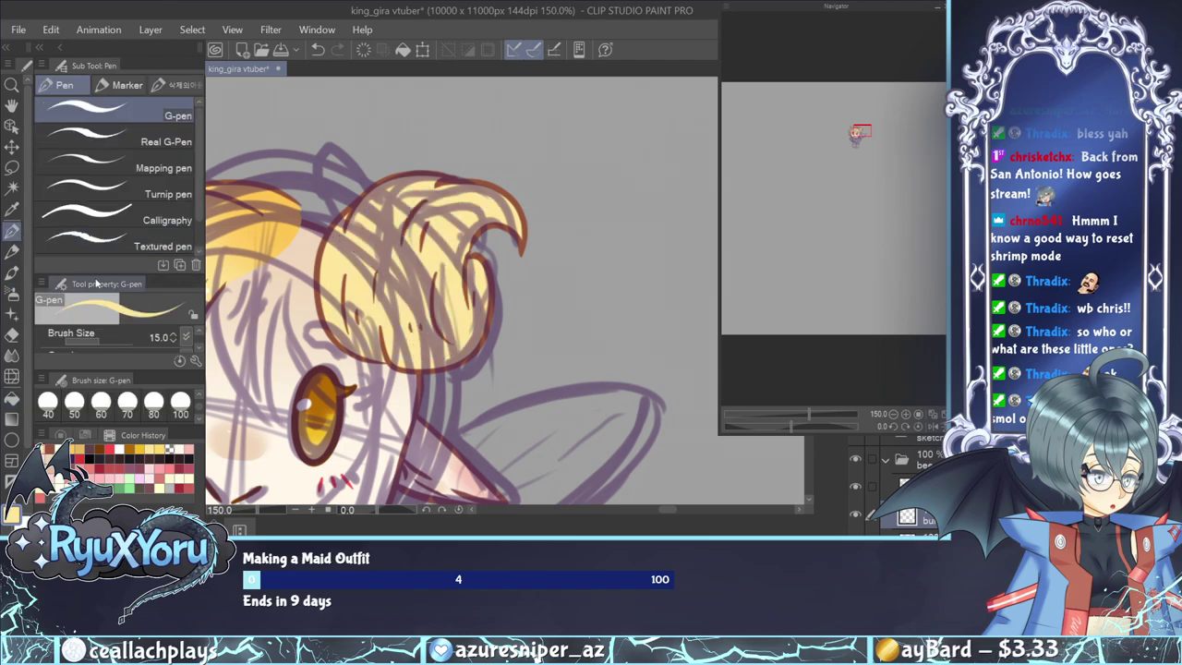
{"action": "left_click", "coordinate": [856, 439]}
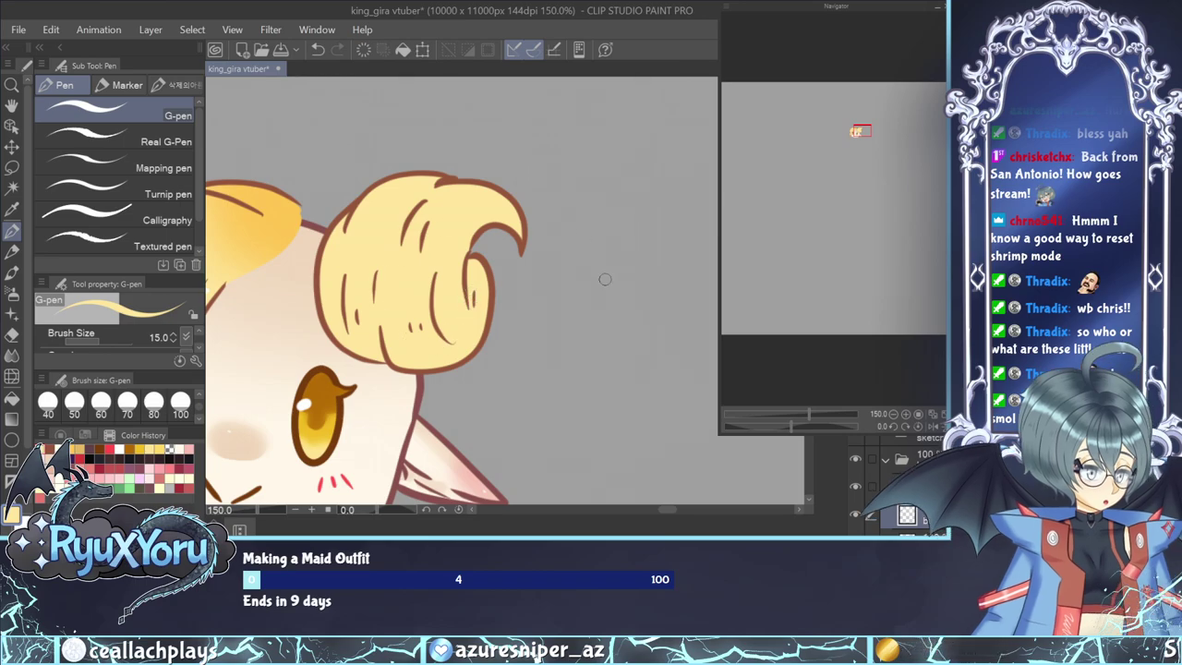
{"action": "scroll", "coordinate": [494, 231], "scroll_direction": "down", "scroll_amount": 2}
{"action": "scroll", "coordinate": [493, 229], "scroll_direction": "down", "scroll_amount": 1}
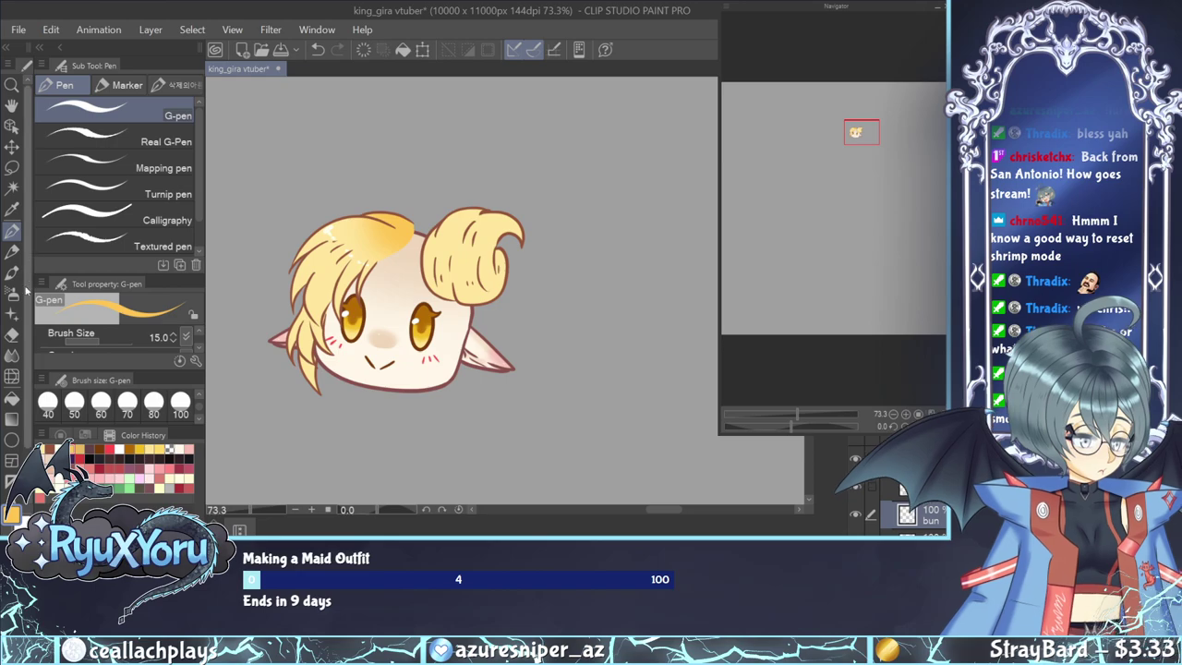
{"action": "left_click", "coordinate": [12, 294]}
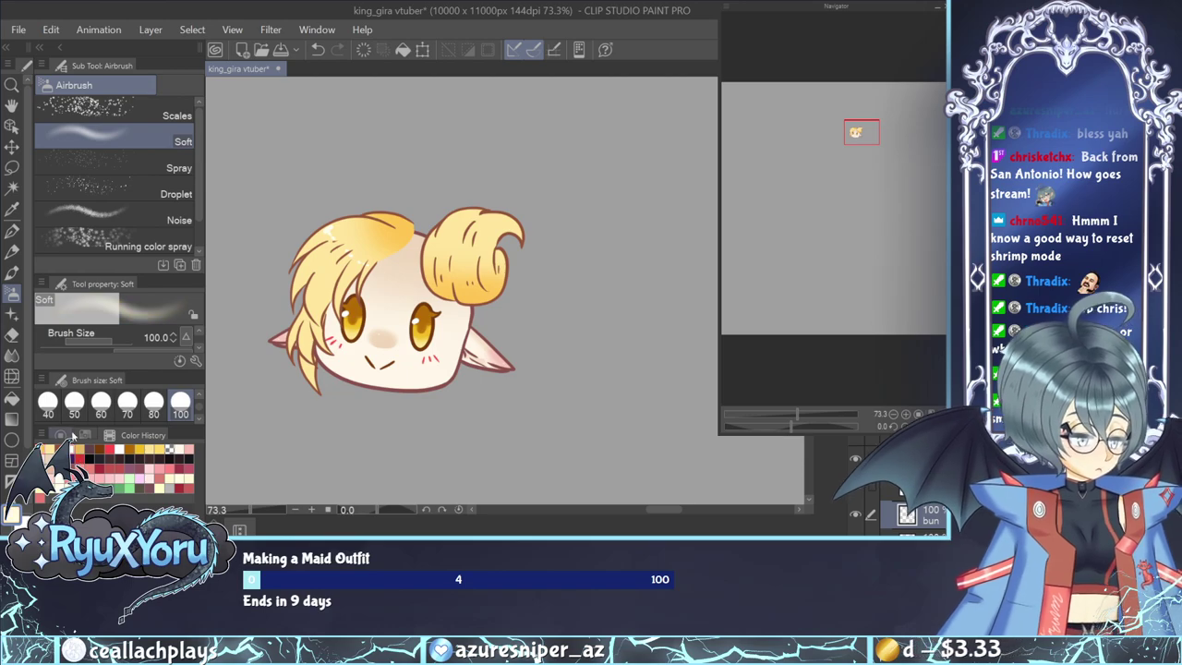
Show the right half of the hair again and place the bun behind the front hair.
{"action": "key", "text": "p"}
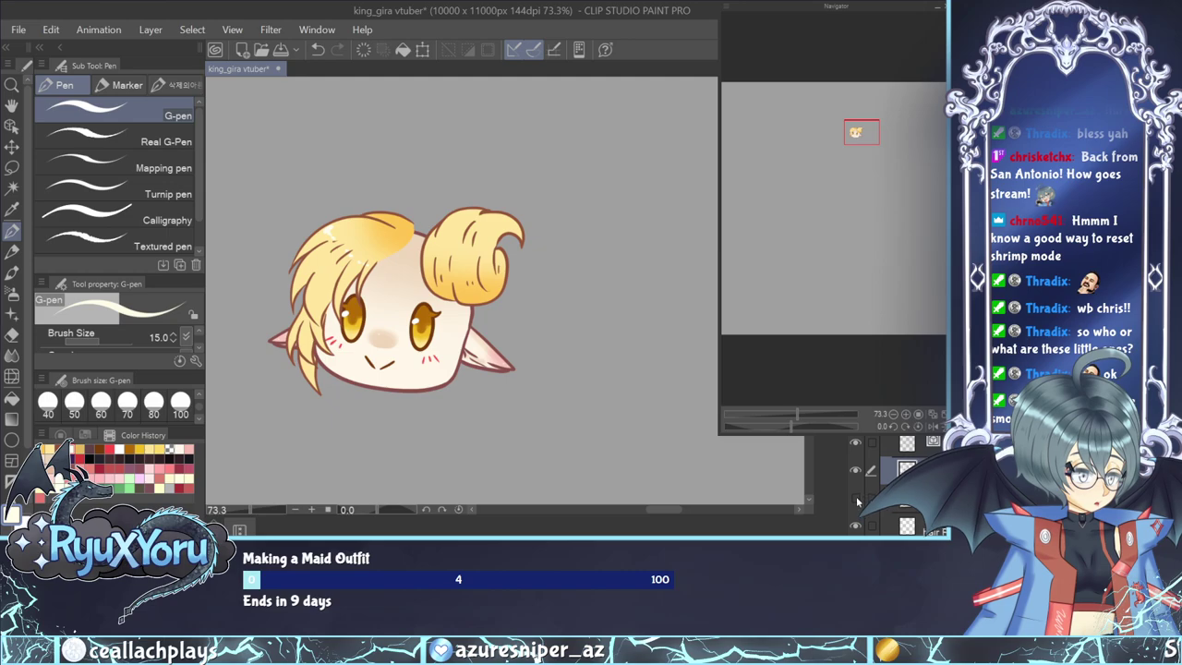
{"action": "left_click", "coordinate": [855, 498]}
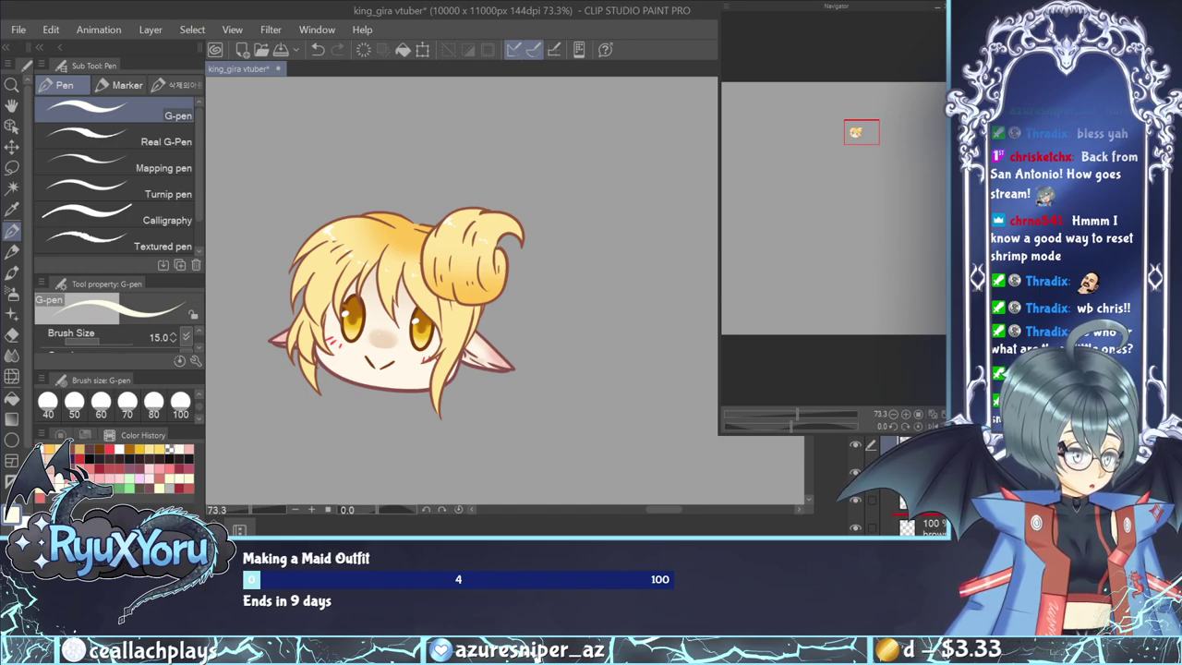
{"action": "key", "text": "ctrl+z"}
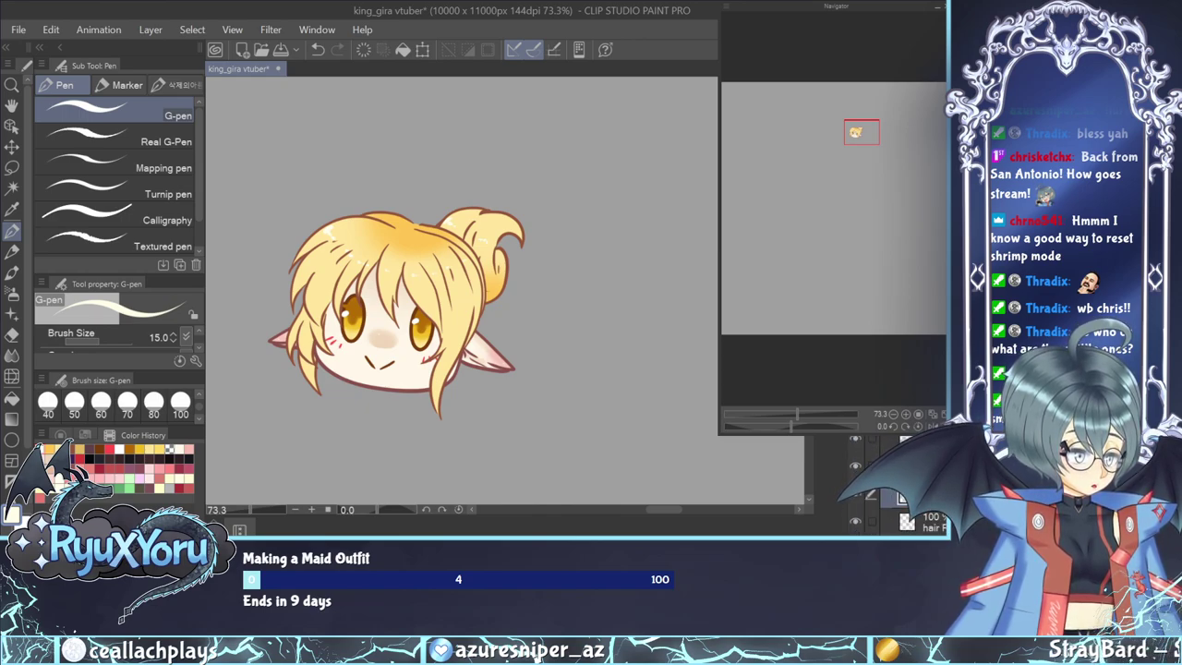
{"action": "scroll", "coordinate": [479, 253], "scroll_direction": "down", "scroll_amount": 5}
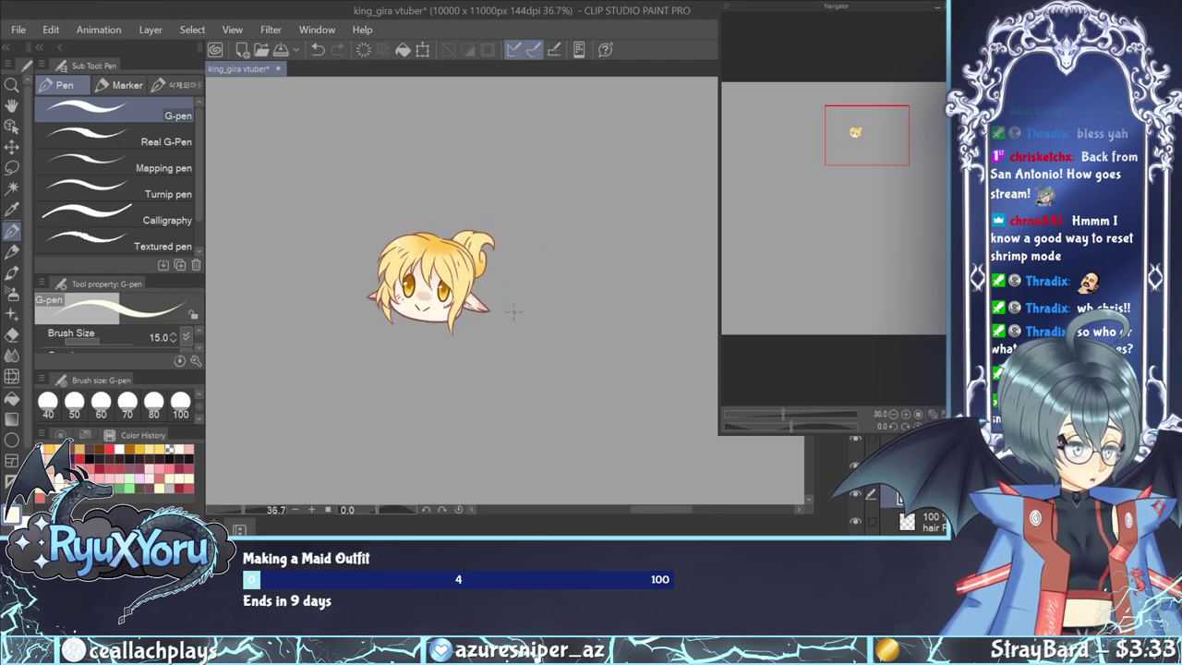
{"action": "scroll", "coordinate": [434, 263], "scroll_direction": "up", "scroll_amount": 5}
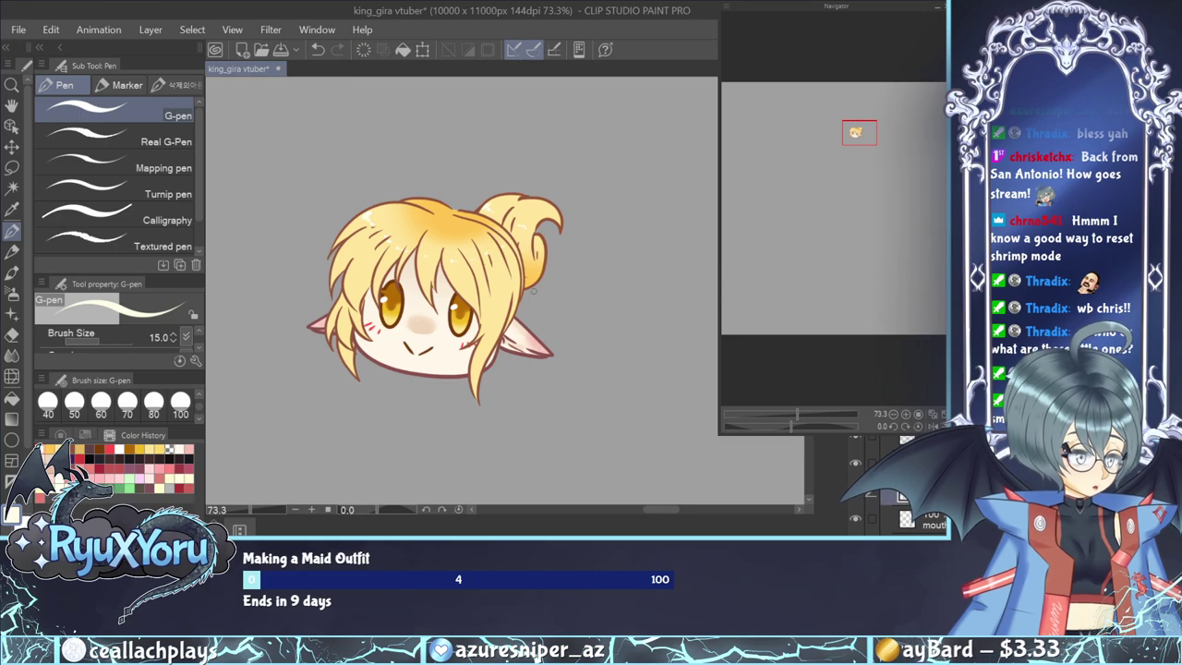
{"action": "scroll", "coordinate": [534, 291], "scroll_direction": "up", "scroll_amount": 1}
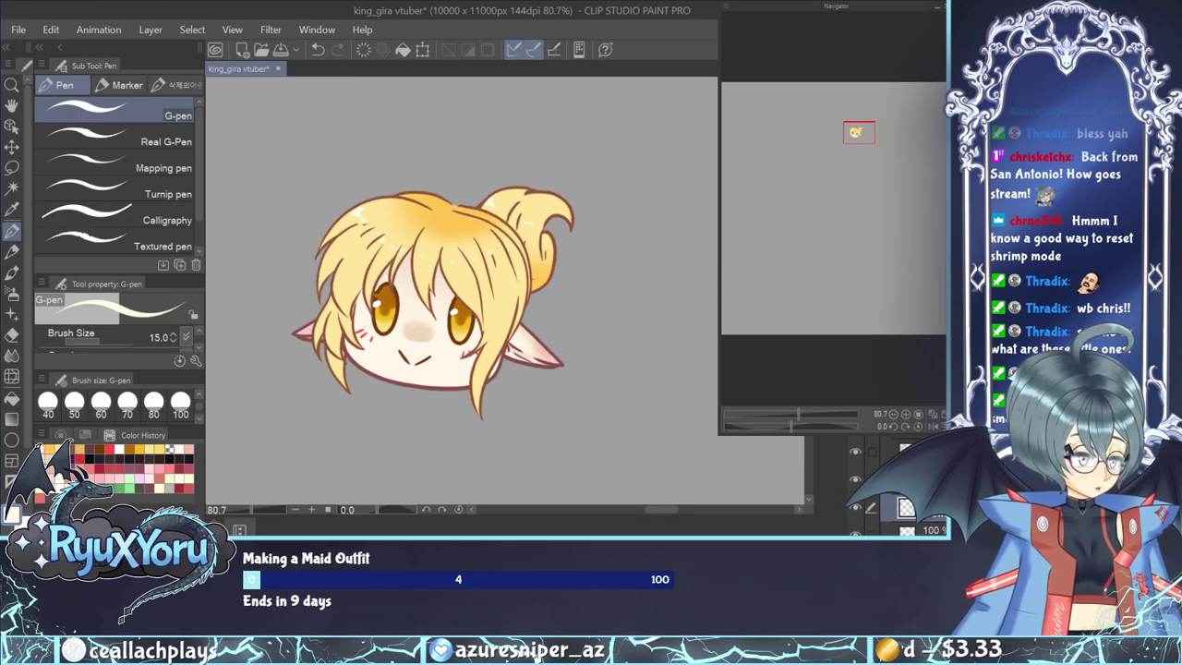
{"action": "scroll", "coordinate": [410, 268], "scroll_direction": "up", "scroll_amount": 3}
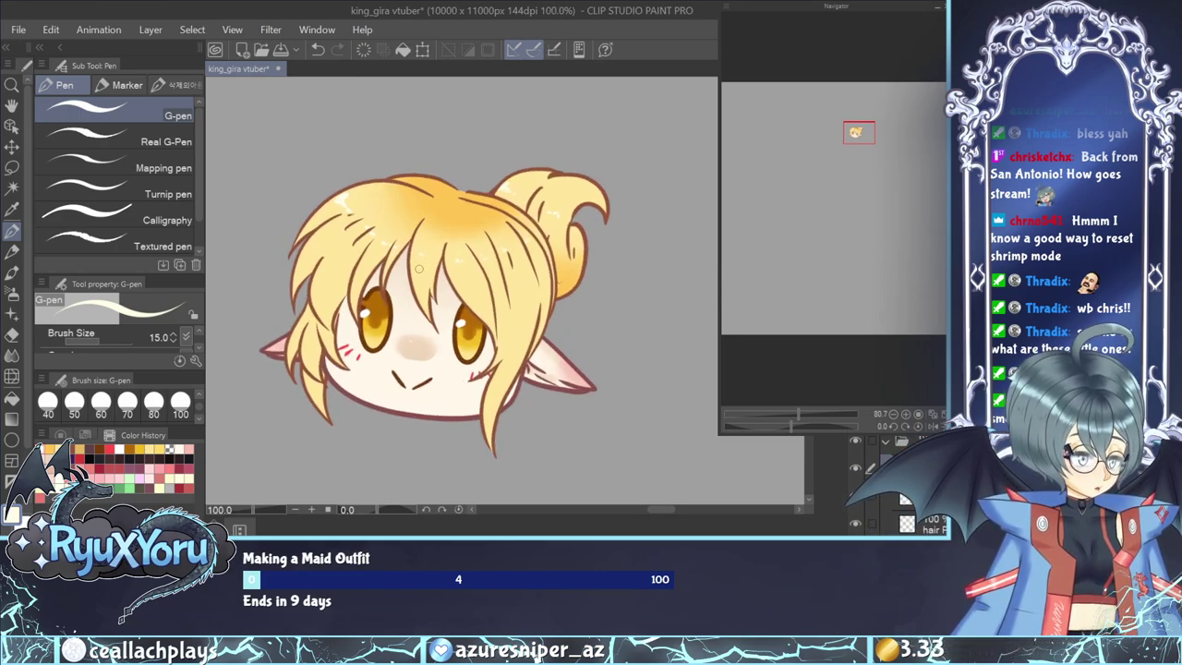
Sample the orange-yellow shading at the crown of the hair as the G-pen's color for the eyebrows.
{"action": "key", "text": "i"}
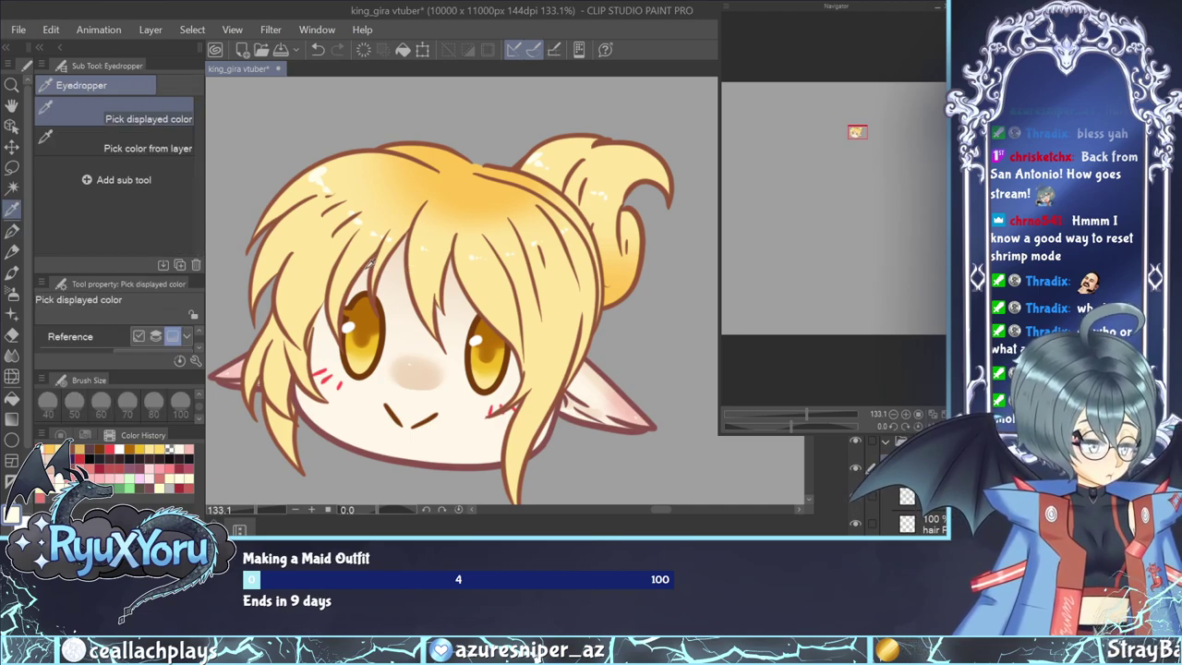
{"action": "left_click", "coordinate": [427, 194]}
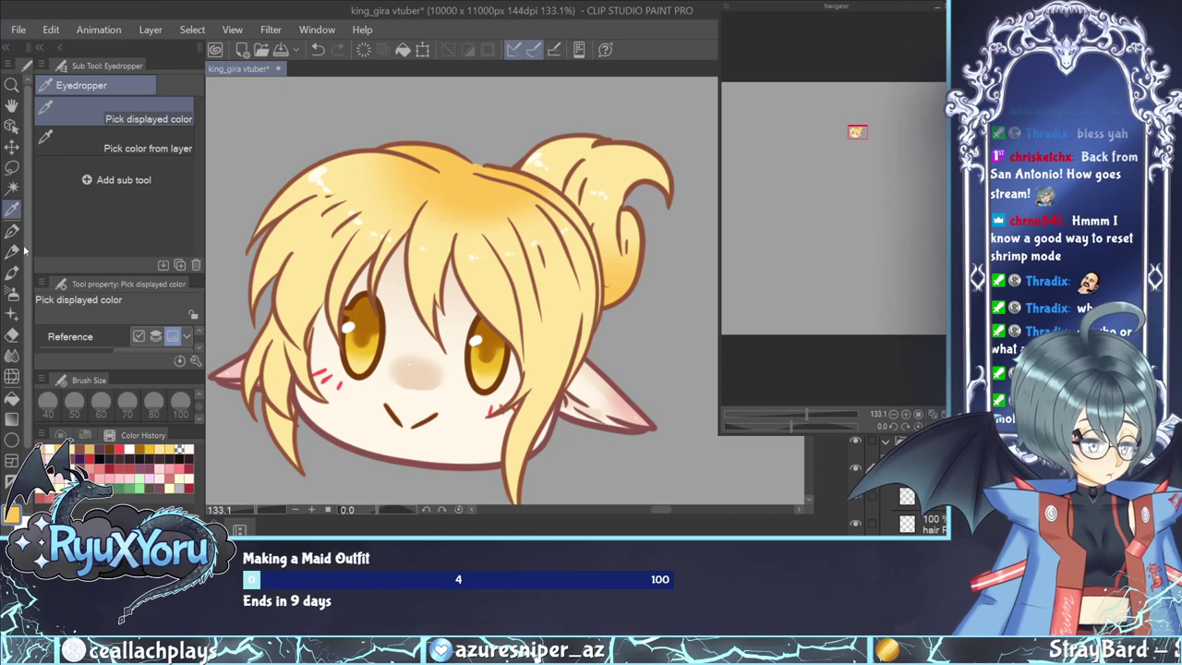
{"action": "left_click", "coordinate": [12, 230]}
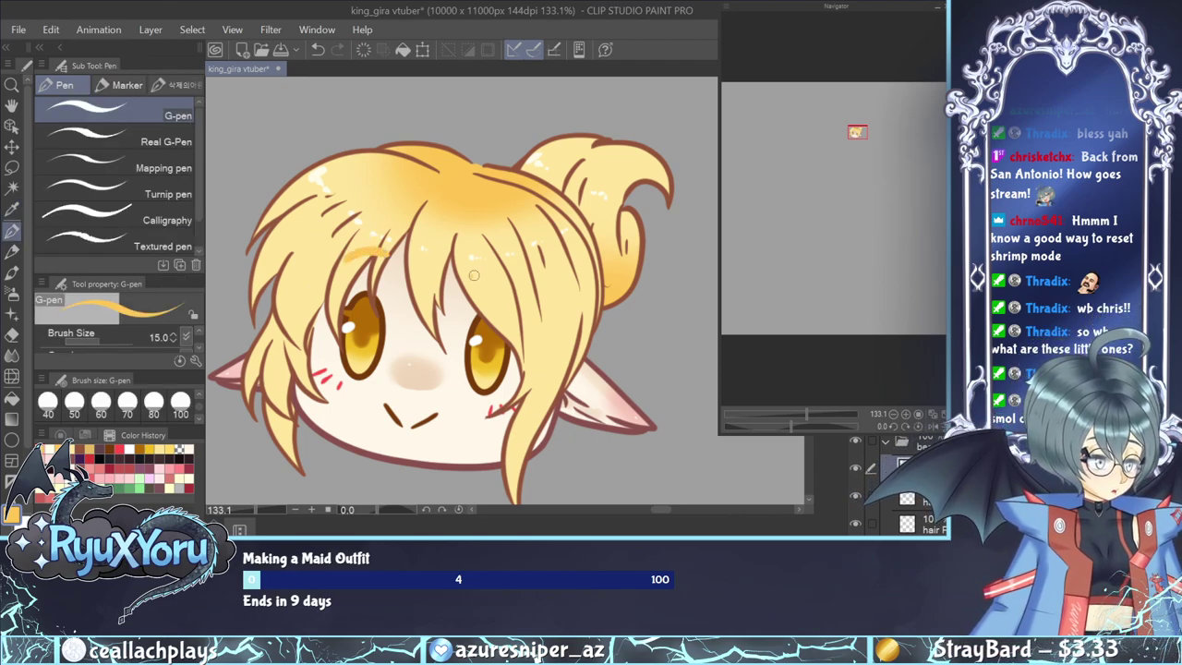
{"action": "left_click_drag", "start_coordinate": [474, 275], "coordinate": [517, 286]}
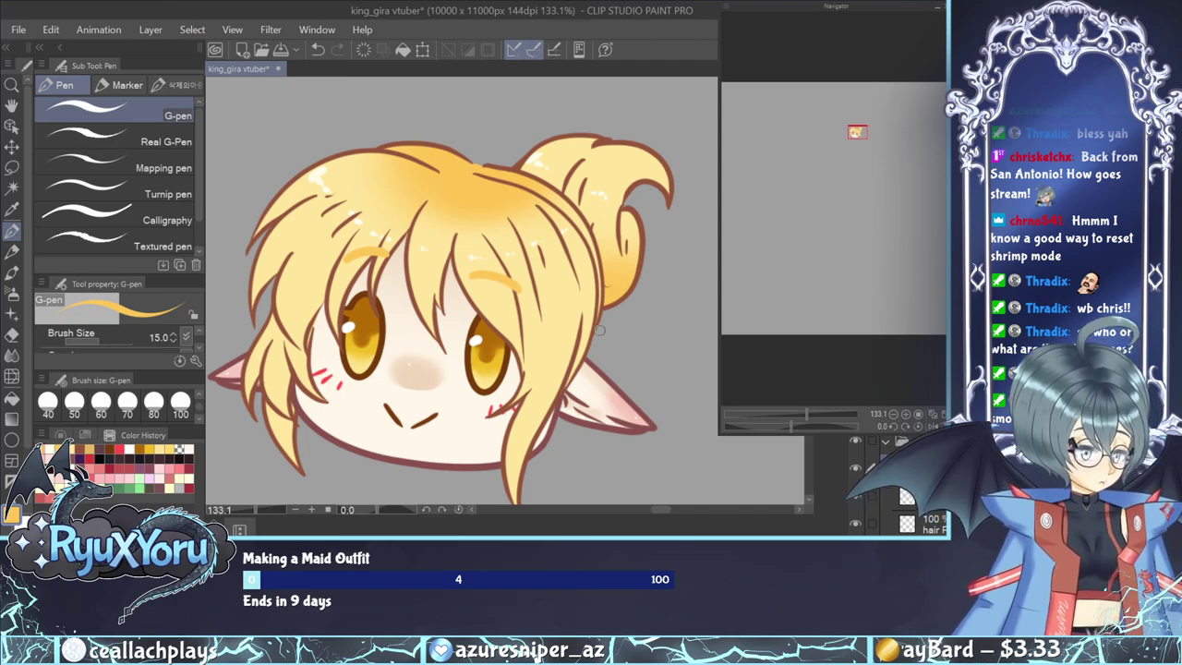
{"action": "key", "text": "ctrl+z"}
{"action": "key", "text": "ctrl+z"}
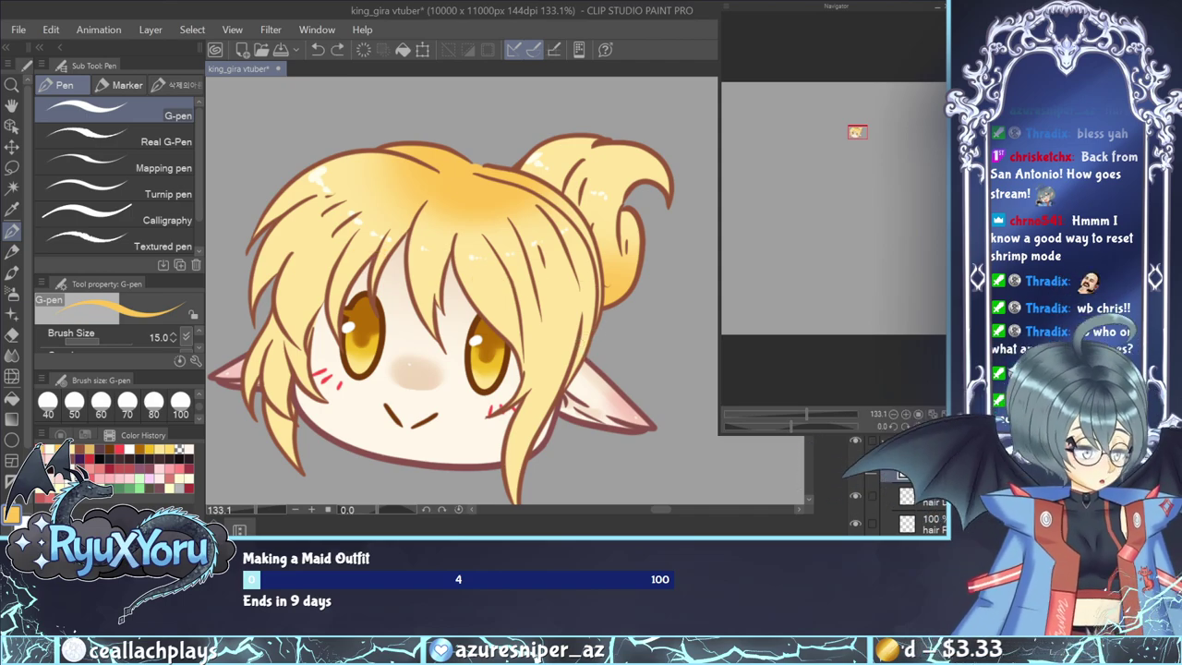
Show the sketch, draw two thick orange-yellow eyebrows along its lines with the G-pen at size 15, and hide it again.
{"action": "scroll", "coordinate": [886, 485], "scroll_direction": "up", "scroll_amount": 2}
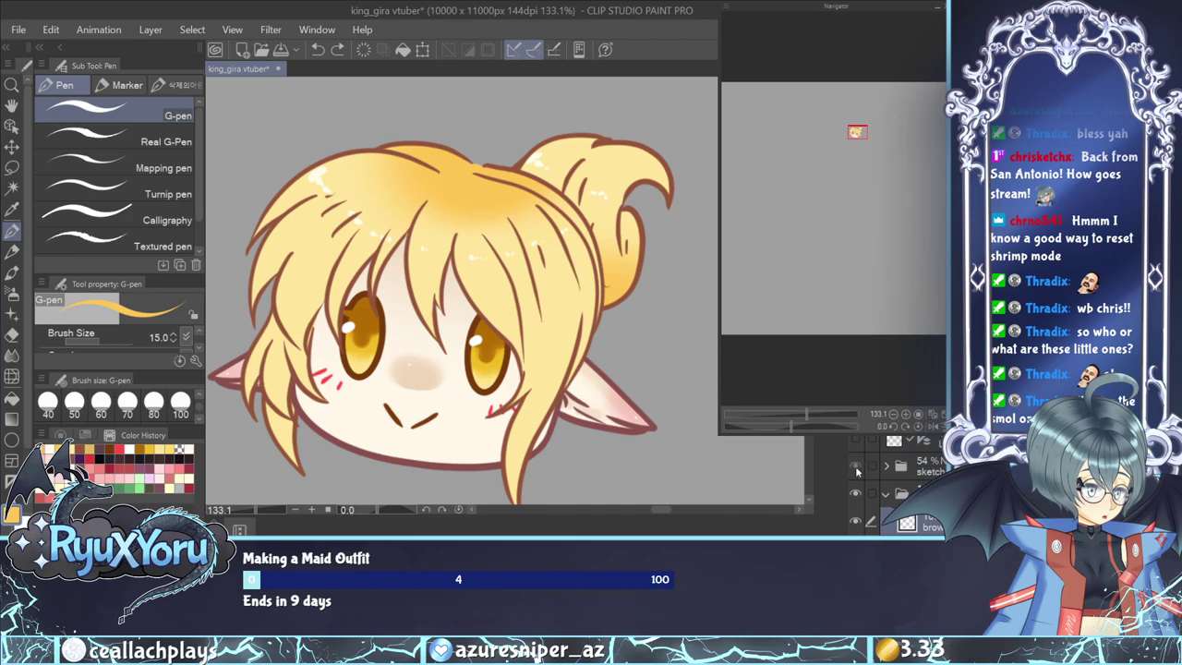
{"action": "left_click", "coordinate": [856, 466]}
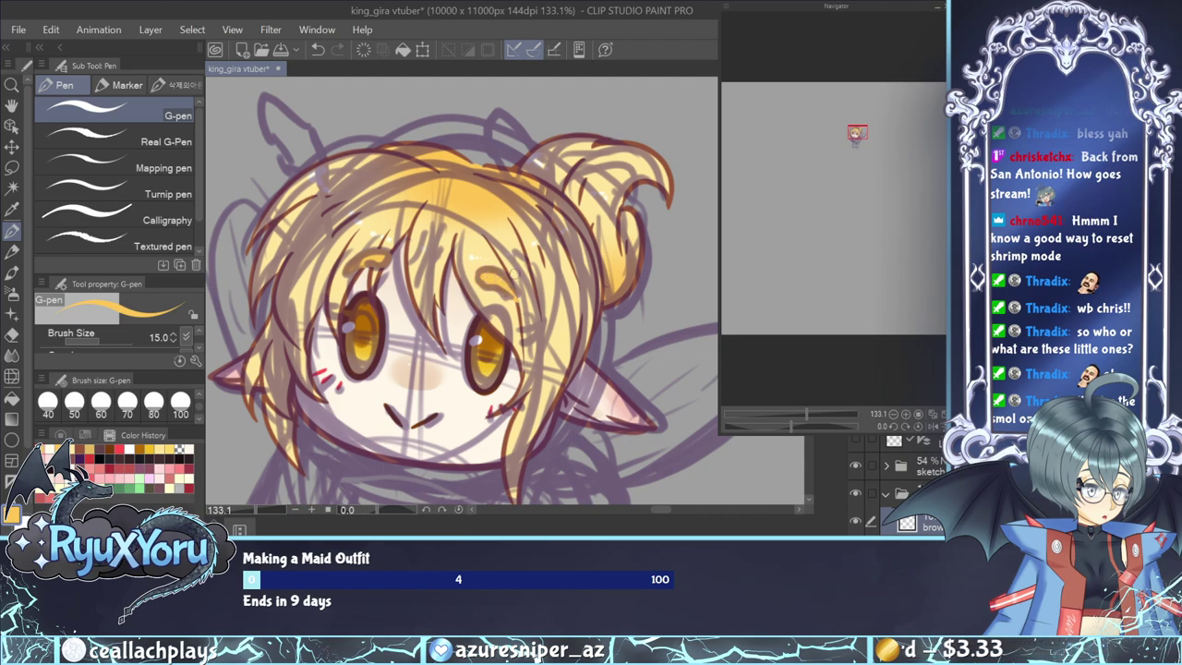
{"action": "left_click", "coordinate": [854, 466]}
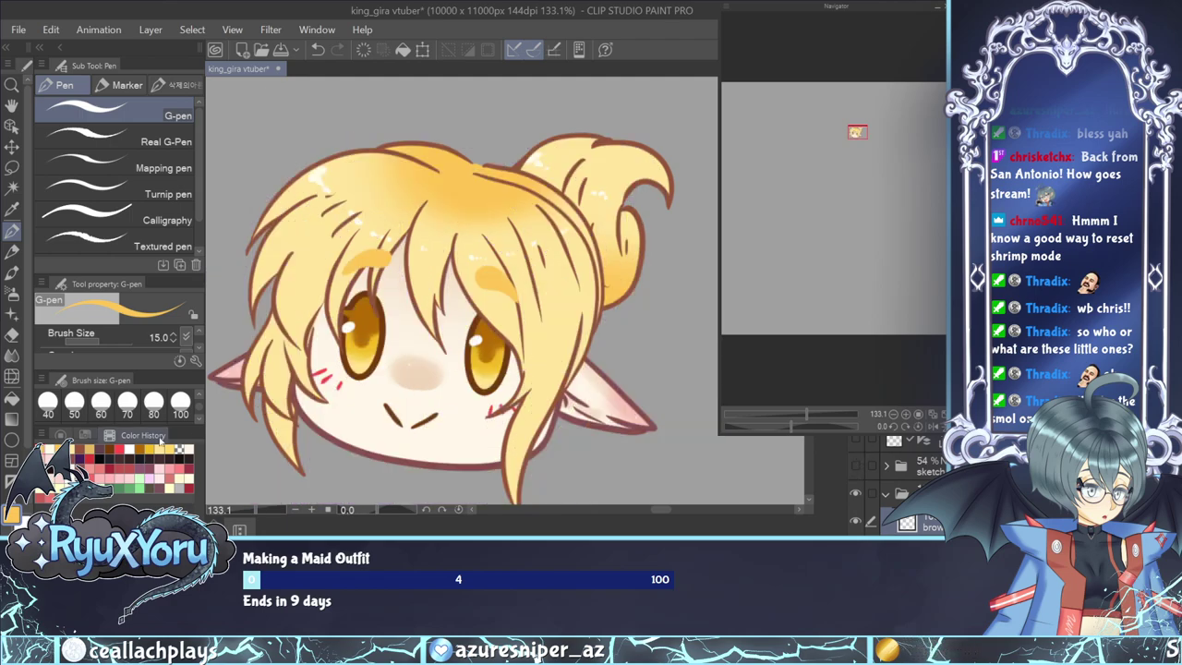
Choose a darker golden brown and recolor both eyebrows with it.
{"action": "left_click", "coordinate": [60, 435]}
{"action": "left_click_drag", "start_coordinate": [130, 461], "coordinate": [133, 476]}
{"action": "left_click", "coordinate": [12, 293]}
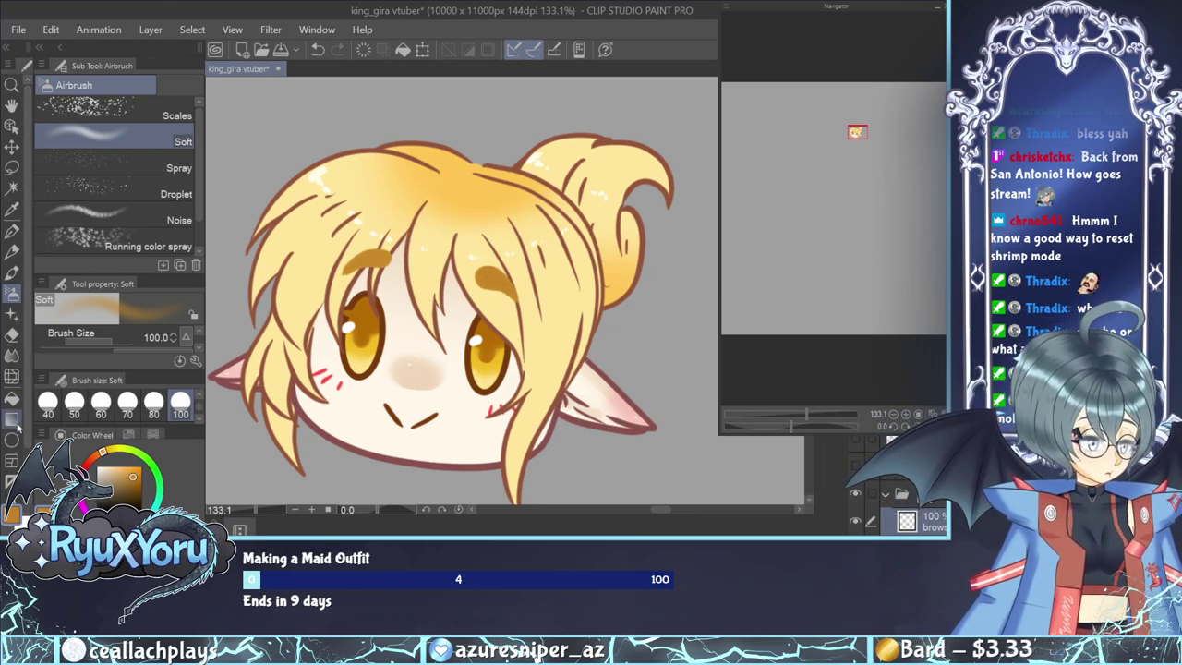
Thin and taper the eyebrows by trimming their edges with the G-pen in transparent color at size 15.
{"action": "left_click", "coordinate": [12, 231]}
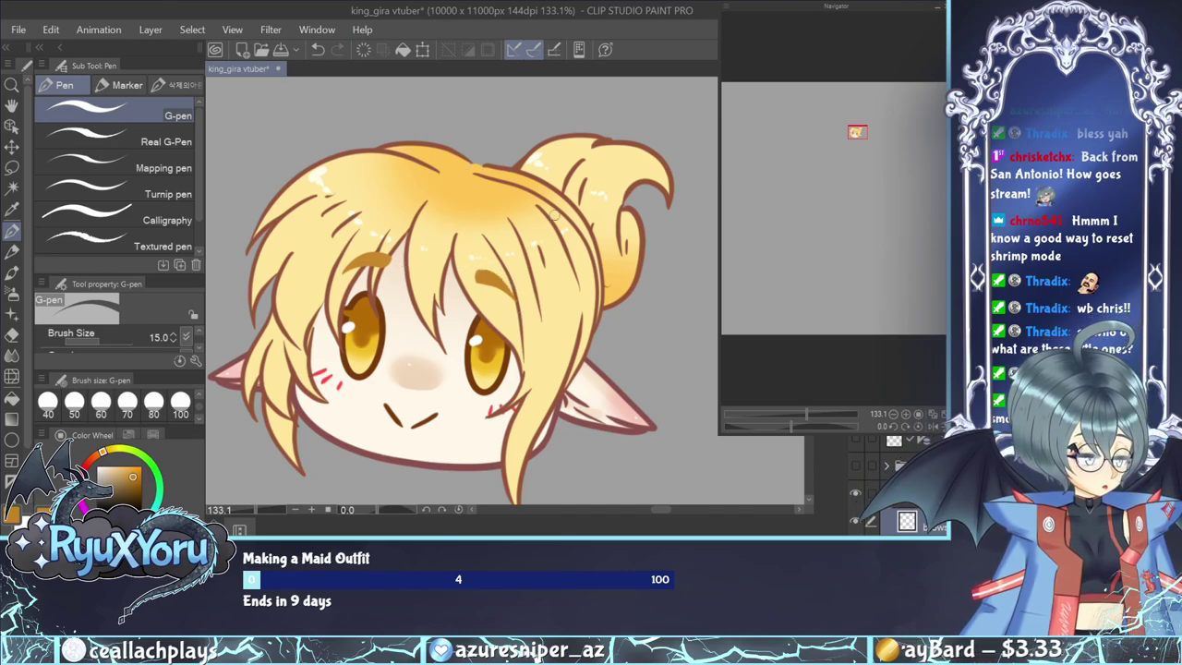
{"action": "left_click_drag", "start_coordinate": [482, 275], "coordinate": [513, 294]}
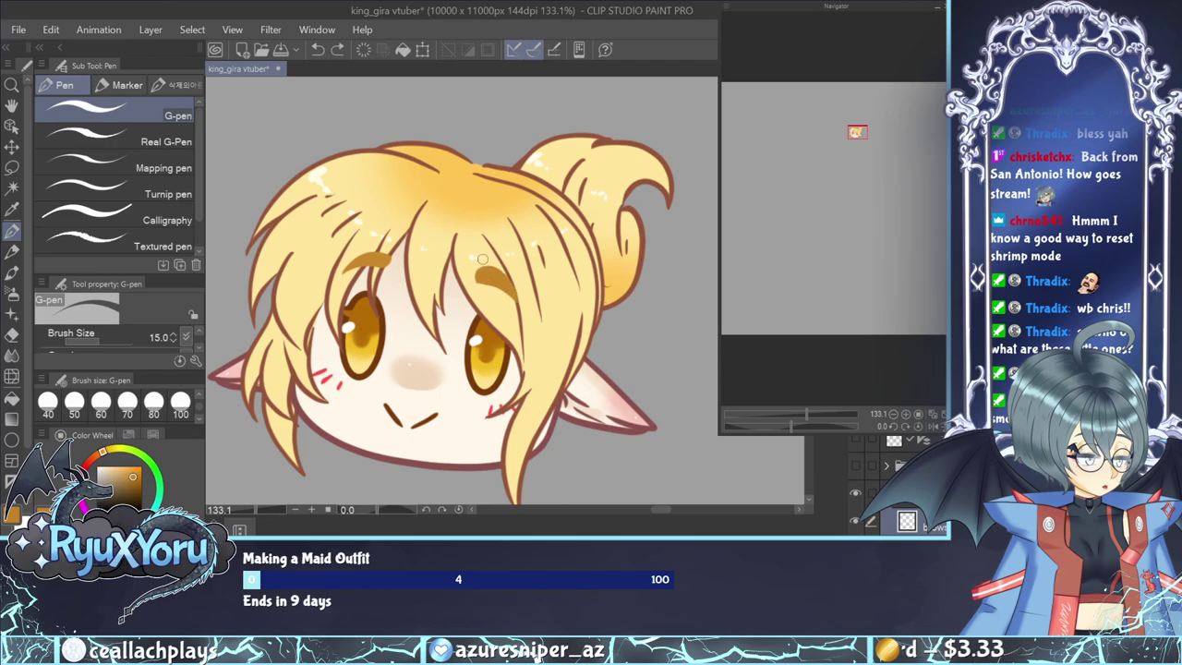
{"action": "key", "text": "ctrl+y"}
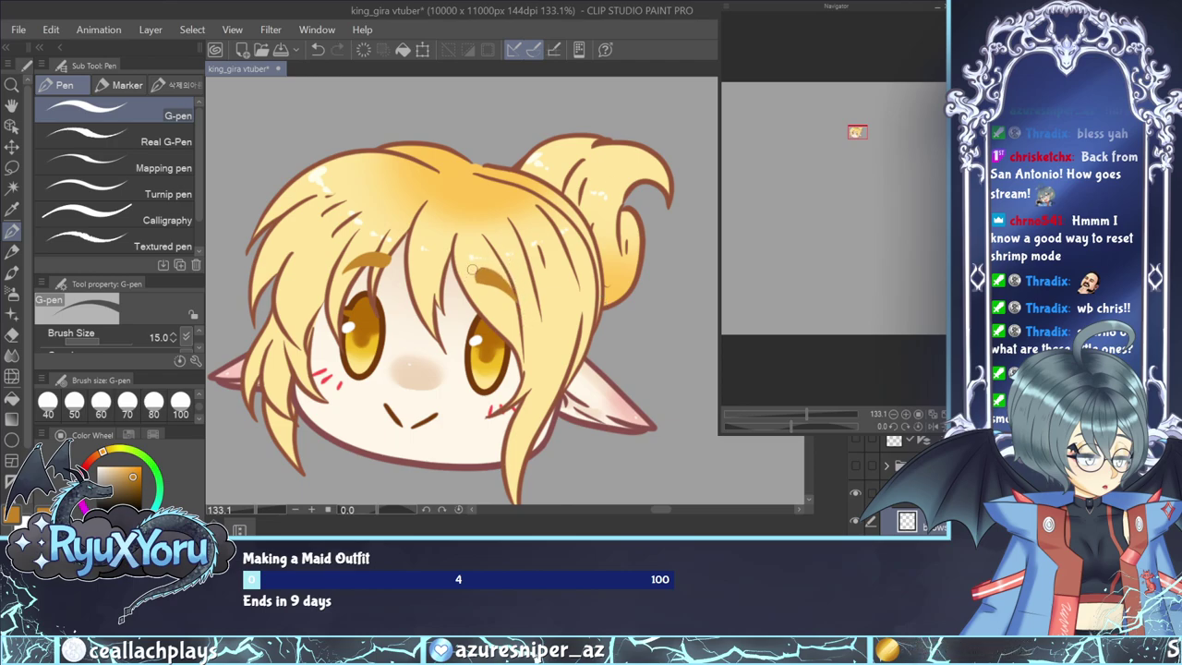
{"action": "key", "text": "ctrl+z"}
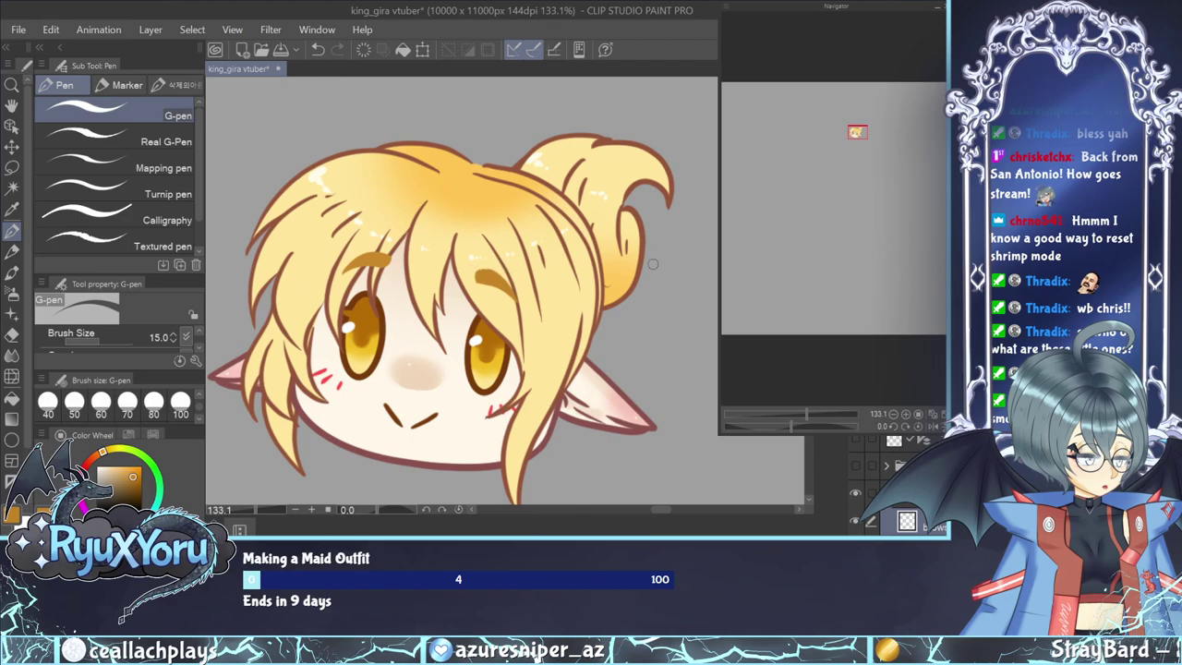
Delete the right eyebrow and replace it with a copy of the left one, flipped horizontally and rotated to follow the face.
{"action": "key", "text": "m"}
{"action": "left_click_drag", "start_coordinate": [529, 304], "coordinate": [475, 301]}
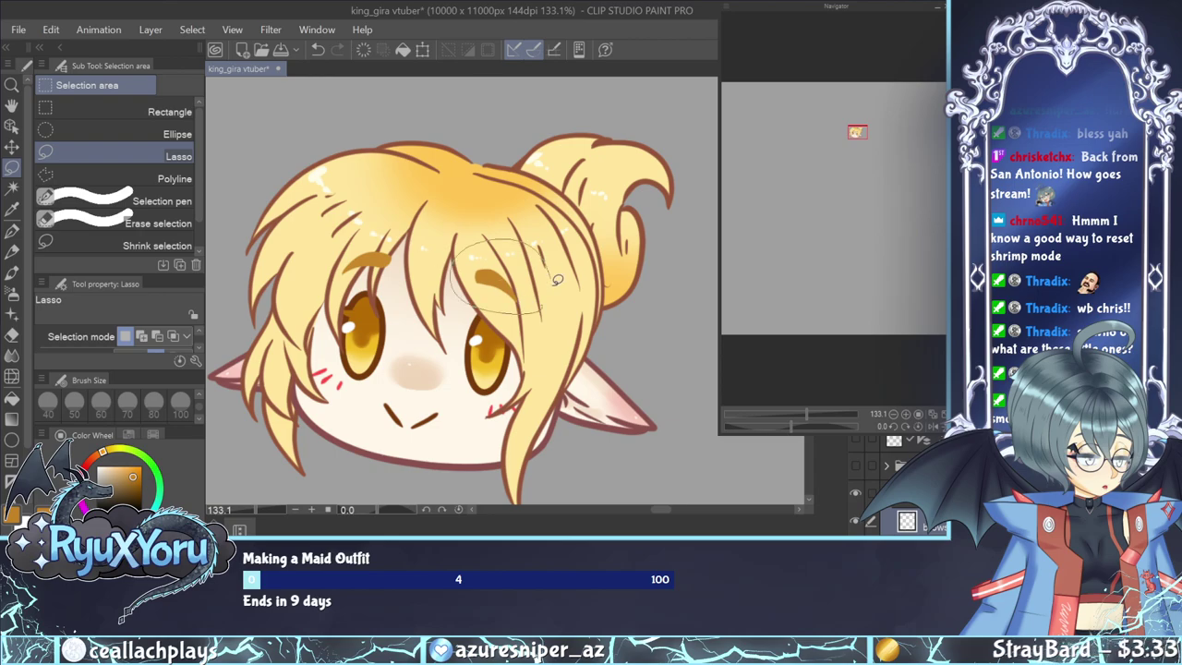
{"action": "left_click", "coordinate": [489, 342]}
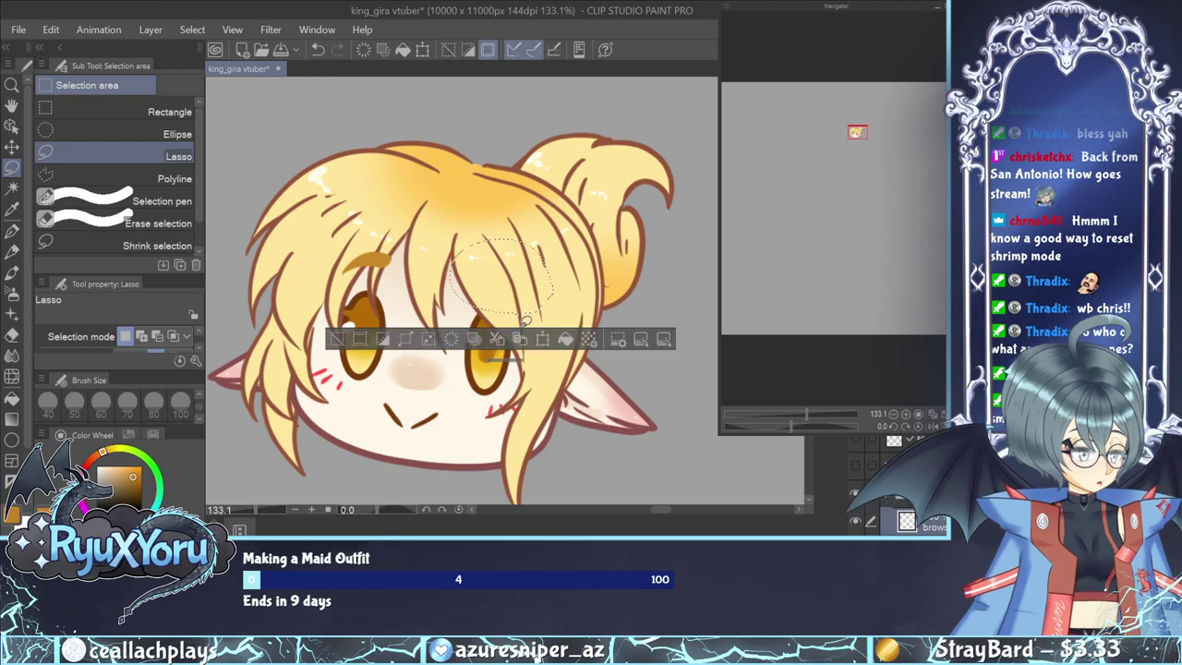
{"action": "key", "text": "ctrl+d"}
{"action": "mouse_move", "coordinate": [399, 262]}
{"action": "left_mouse_down"}
{"action": "mouse_move", "coordinate": [318, 277]}
{"action": "mouse_move", "coordinate": [402, 263]}
{"action": "left_mouse_up"}
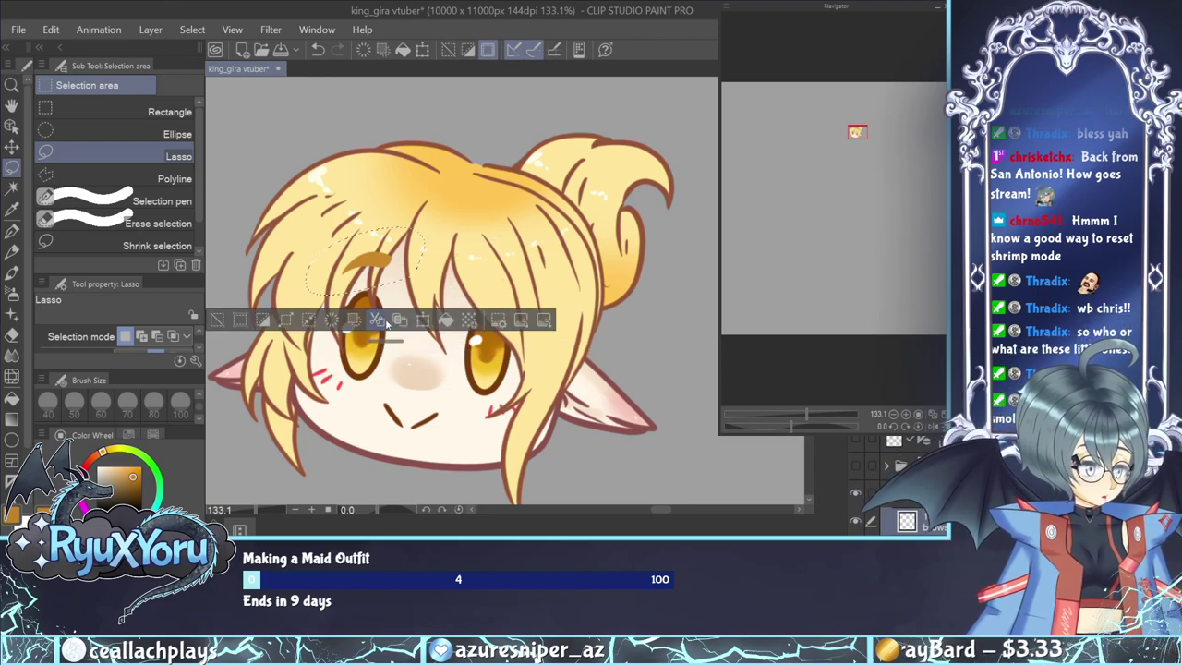
{"action": "left_click", "coordinate": [420, 320]}
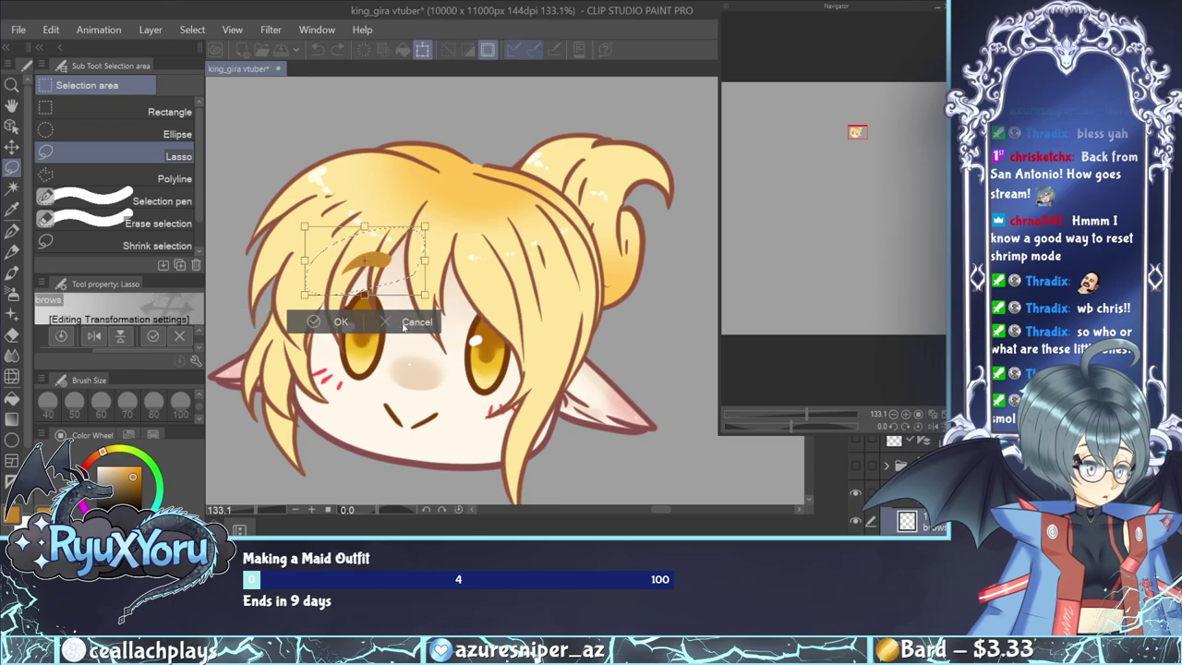
{"action": "left_click", "coordinate": [94, 337]}
{"action": "left_click_drag", "start_coordinate": [401, 289], "coordinate": [558, 334]}
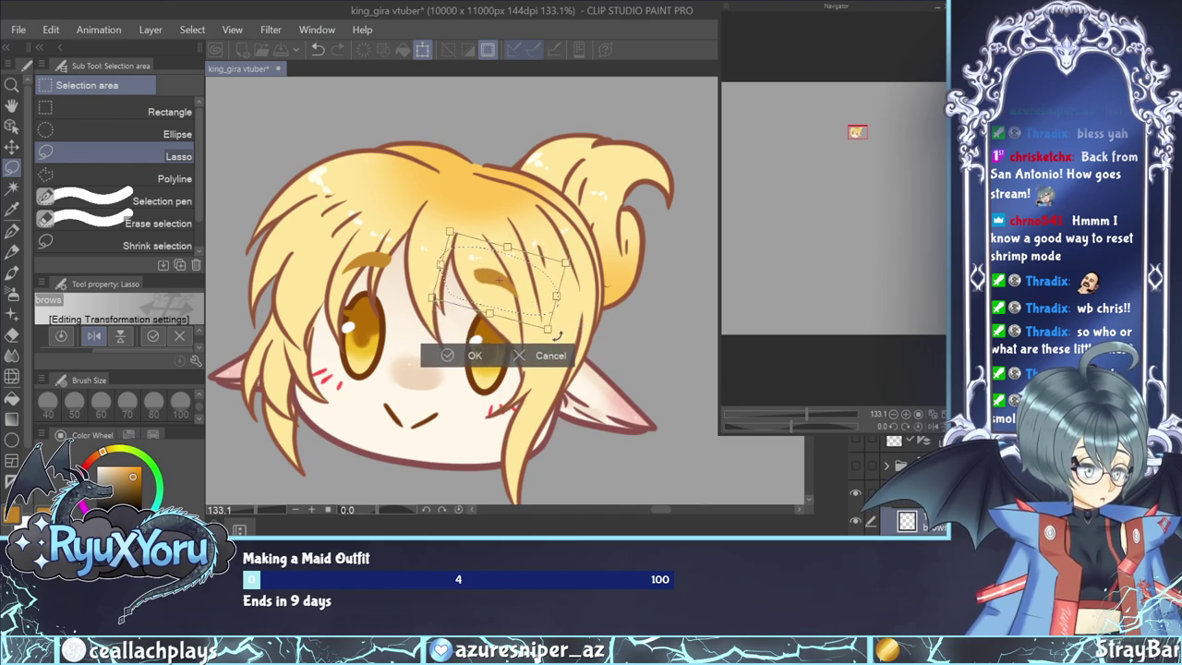
{"action": "left_click", "coordinate": [473, 356]}
{"action": "key", "text": "ctrl+d"}
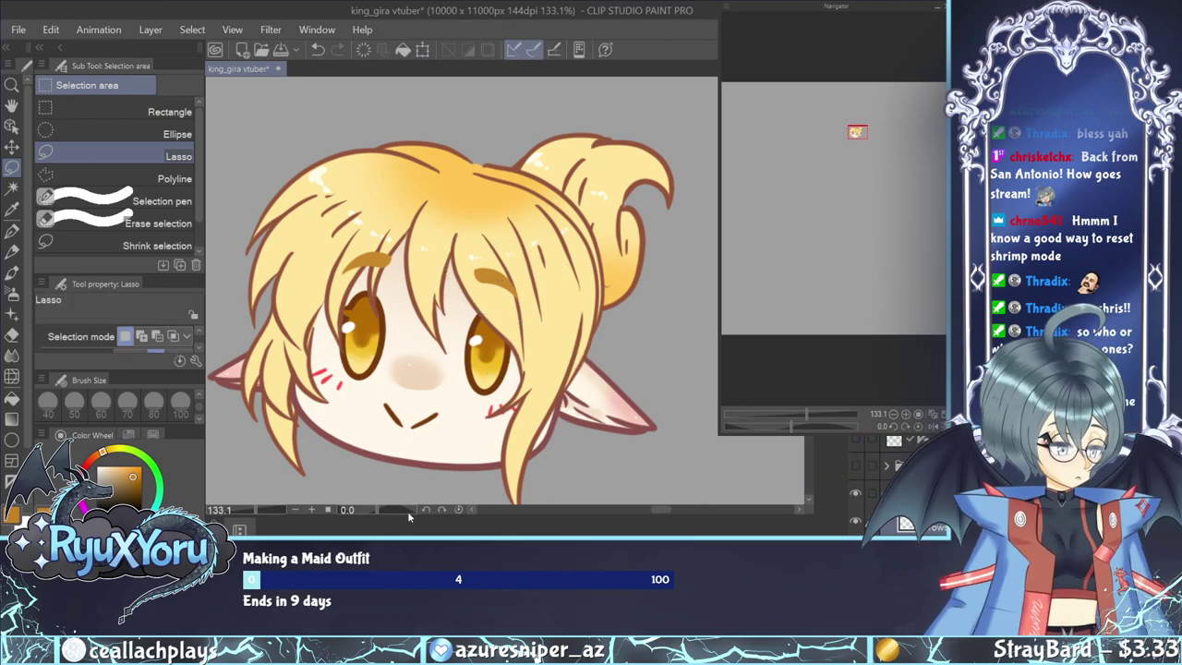
Check the head with its new eyebrows against the full-body chibi sketch.
{"action": "scroll", "coordinate": [288, 197], "scroll_direction": "down", "scroll_amount": 4}
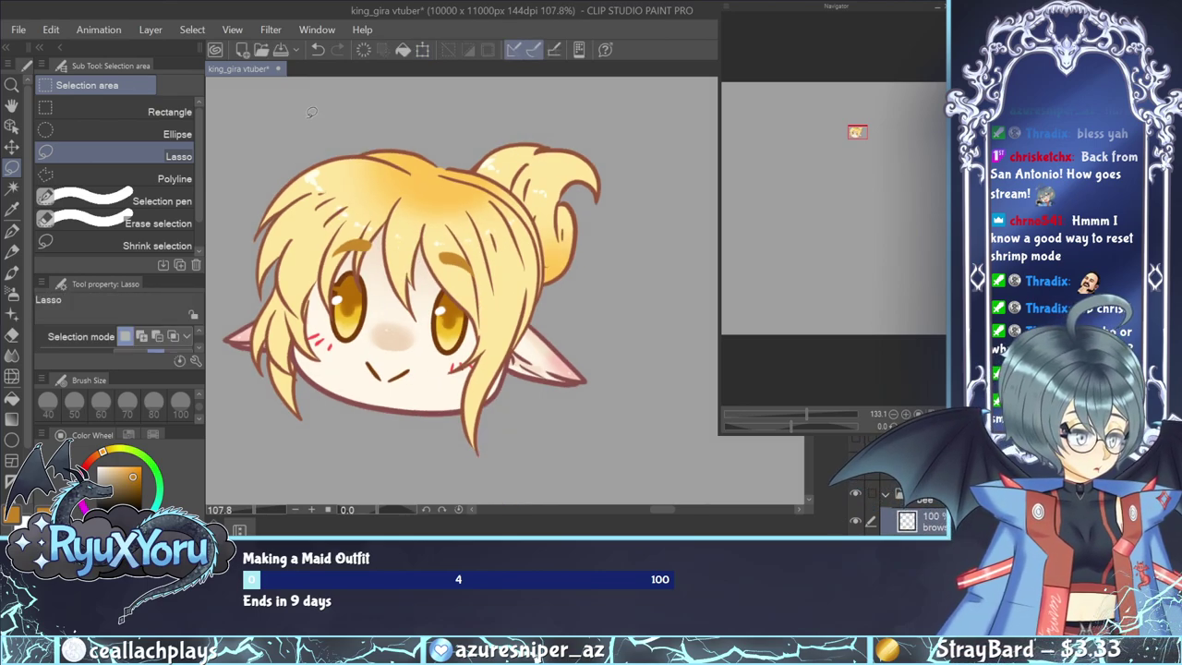
{"action": "scroll", "coordinate": [414, 192], "scroll_direction": "up", "scroll_amount": 1}
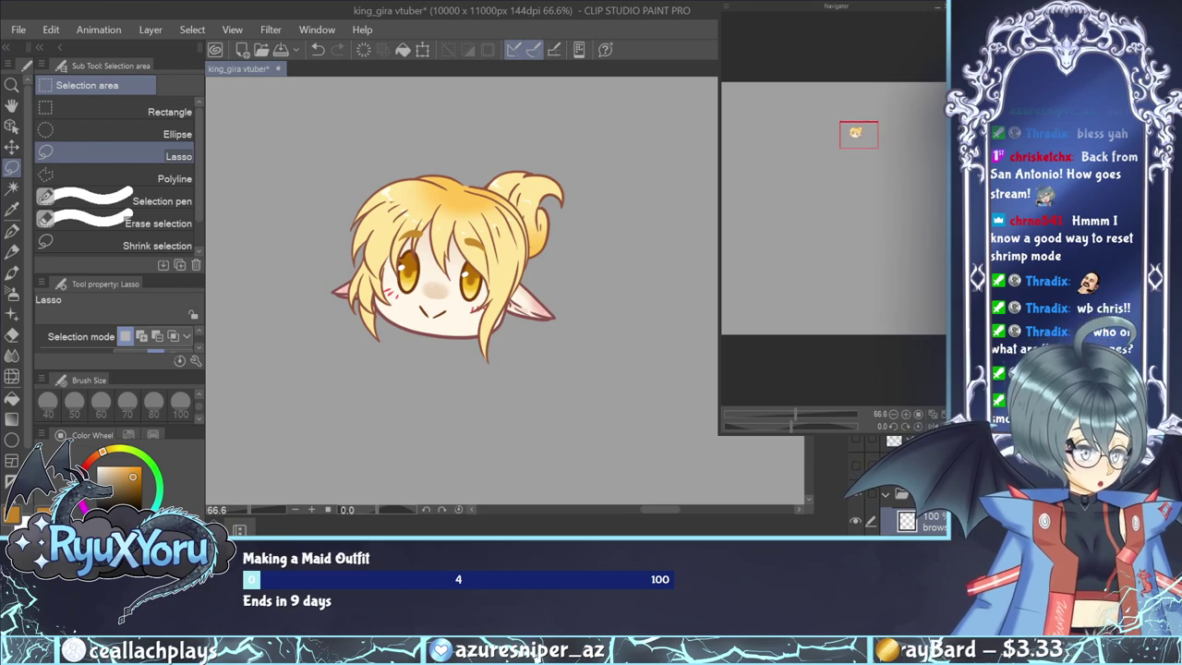
{"action": "left_click", "coordinate": [858, 465]}
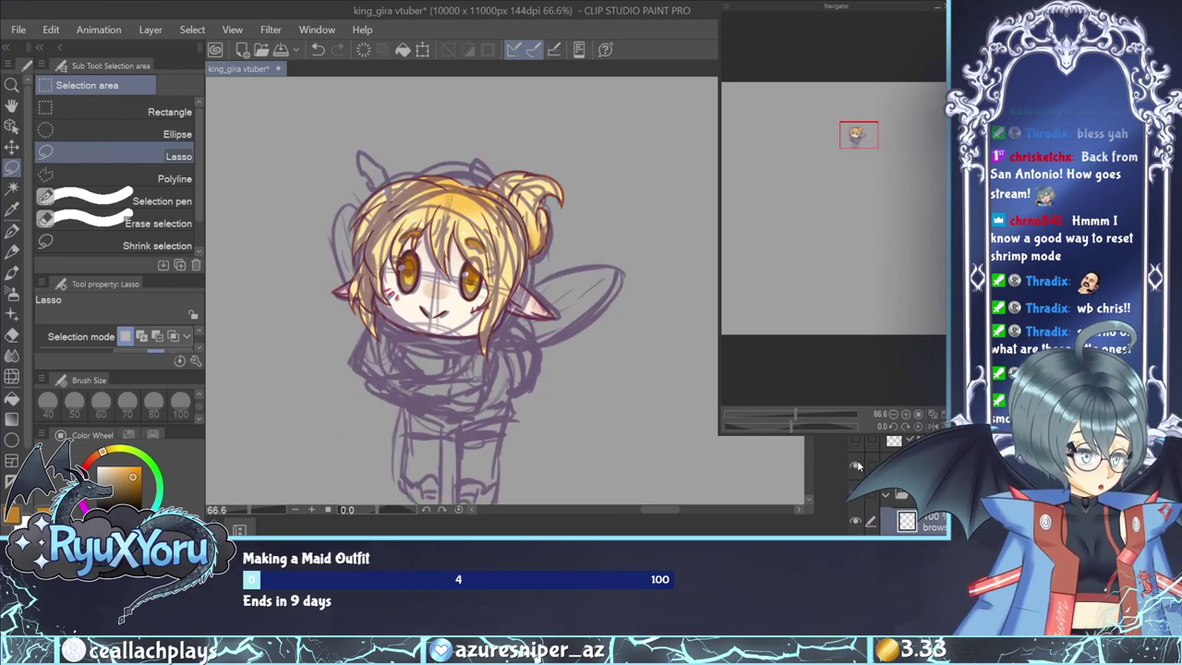
{"action": "left_click", "coordinate": [857, 465]}
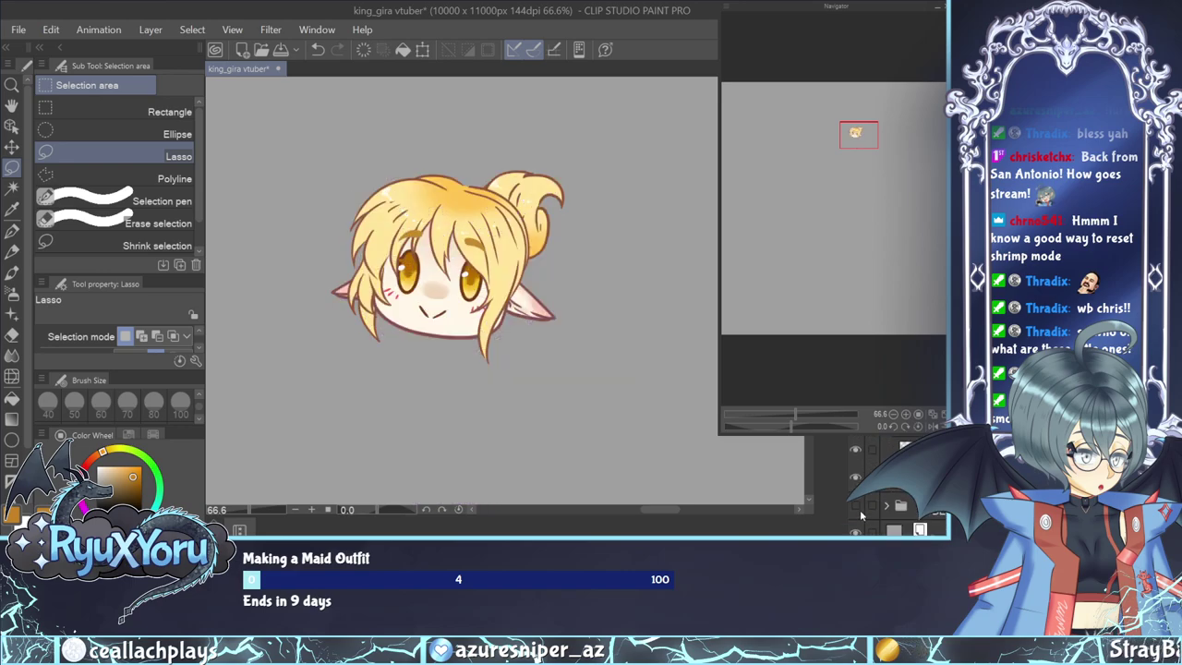
Show the winged demon character to check the head at his shoulder, save the file, and hide him again.
{"action": "left_click", "coordinate": [859, 507]}
{"action": "scroll", "coordinate": [434, 212], "scroll_direction": "down", "scroll_amount": 5}
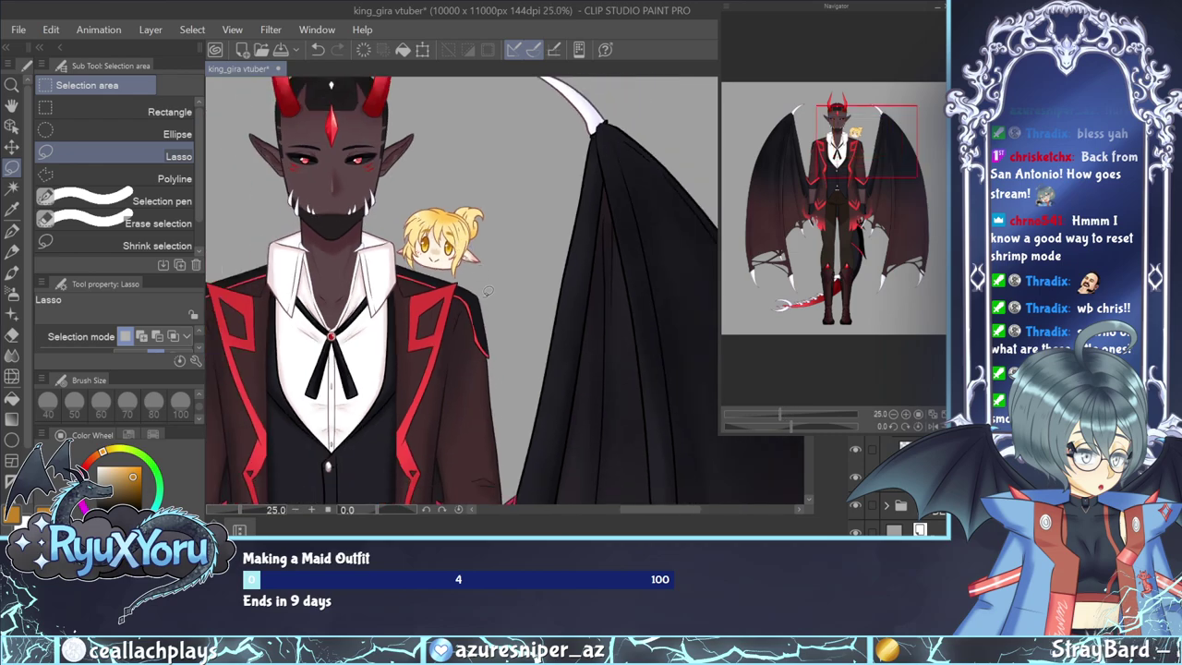
{"action": "scroll", "coordinate": [433, 196], "scroll_direction": "up", "scroll_amount": 1}
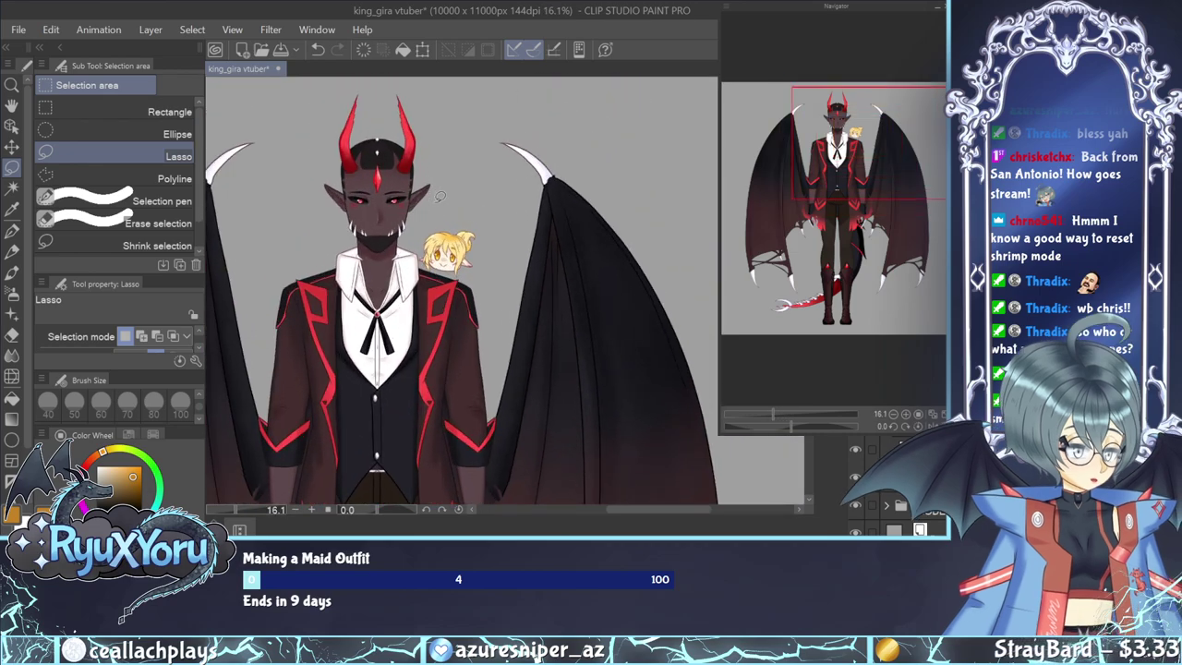
{"action": "key", "text": "ctrl+s"}
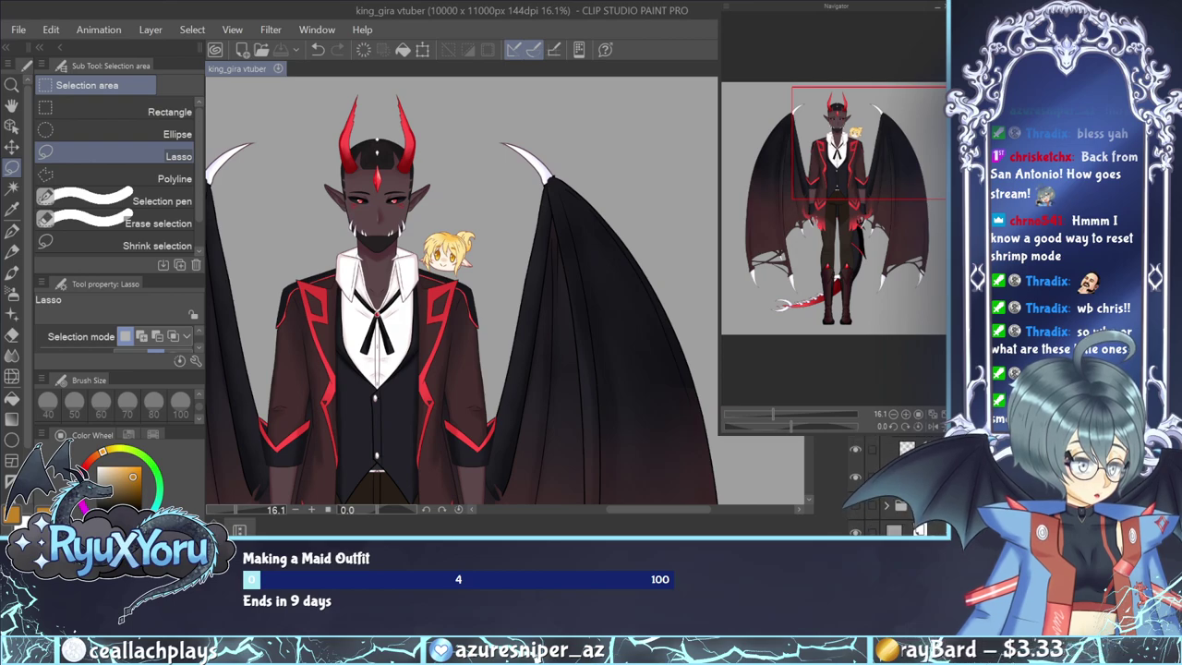
{"action": "left_click", "coordinate": [855, 504]}
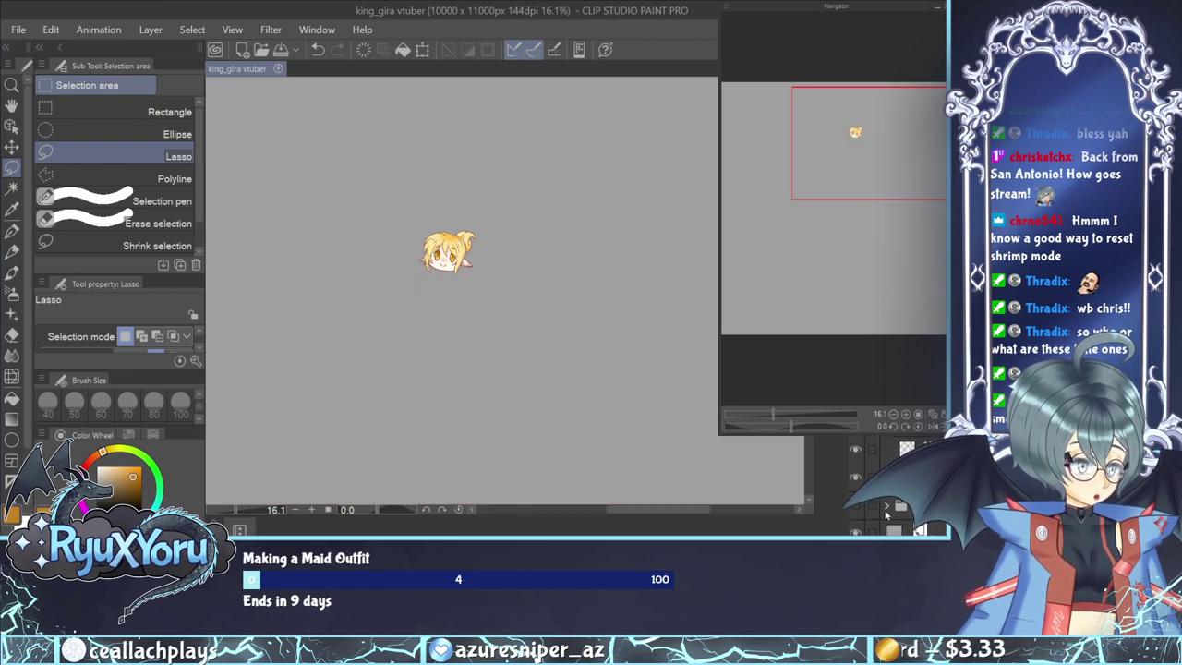
{"action": "scroll", "coordinate": [884, 515], "scroll_direction": "up", "scroll_amount": 2}
{"action": "scroll", "coordinate": [885, 515], "scroll_direction": "up", "scroll_amount": 5}
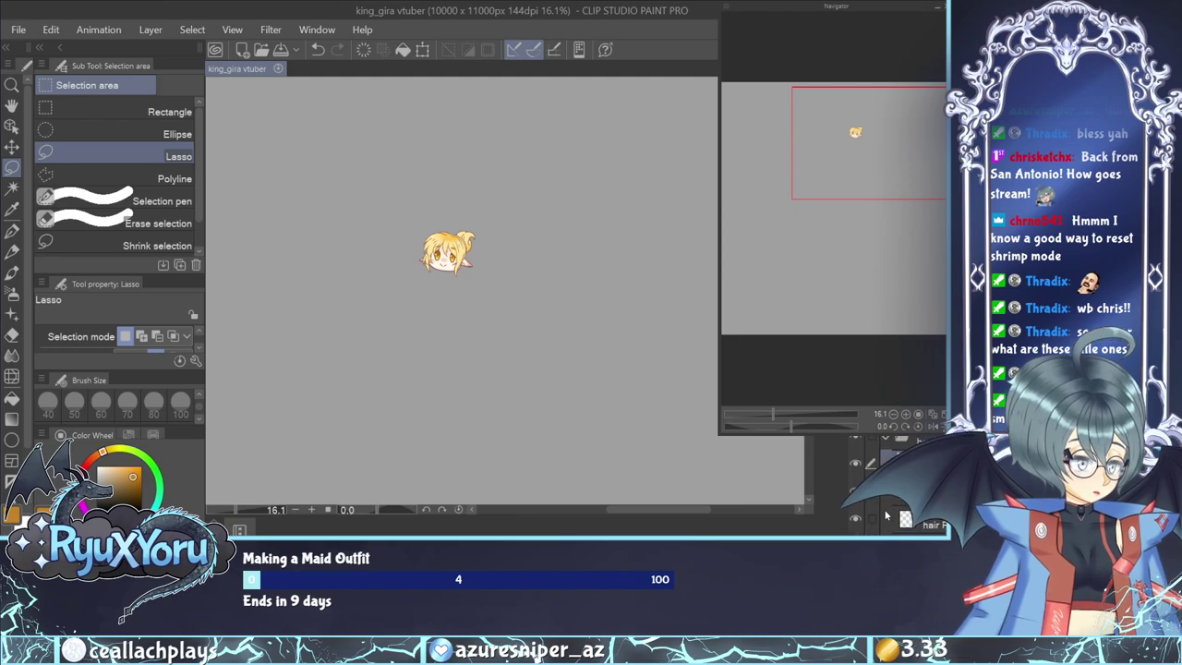
Show the full-body chibi sketch and outline the two antennae above the hair with the G-pen at size 15 in reddish brown.
{"action": "scroll", "coordinate": [885, 515], "scroll_direction": "up", "scroll_amount": 1}
{"action": "left_click", "coordinate": [855, 480]}
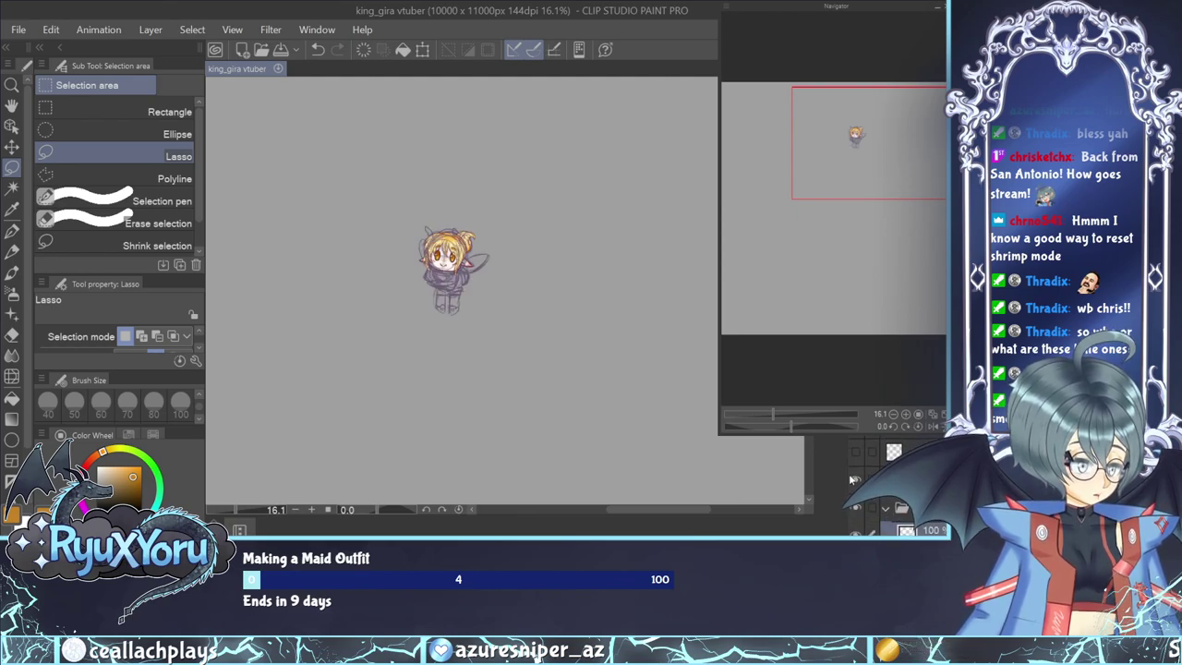
{"action": "scroll", "coordinate": [444, 256], "scroll_direction": "up", "scroll_amount": 7}
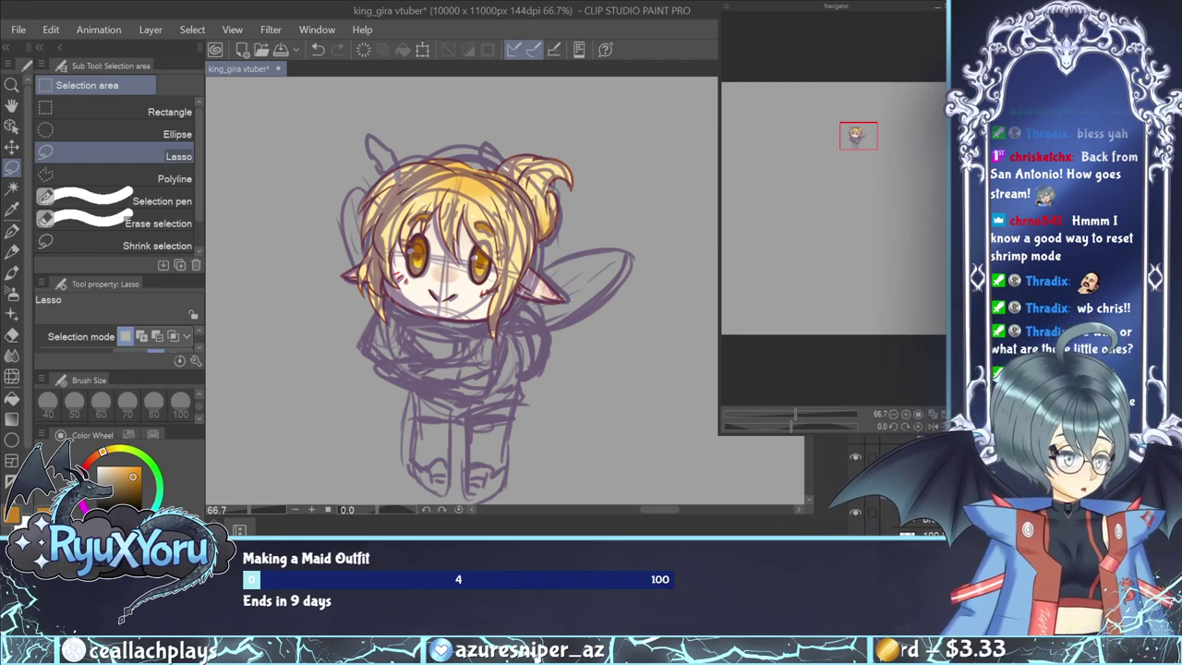
{"action": "scroll", "coordinate": [398, 102], "scroll_direction": "up", "scroll_amount": 3}
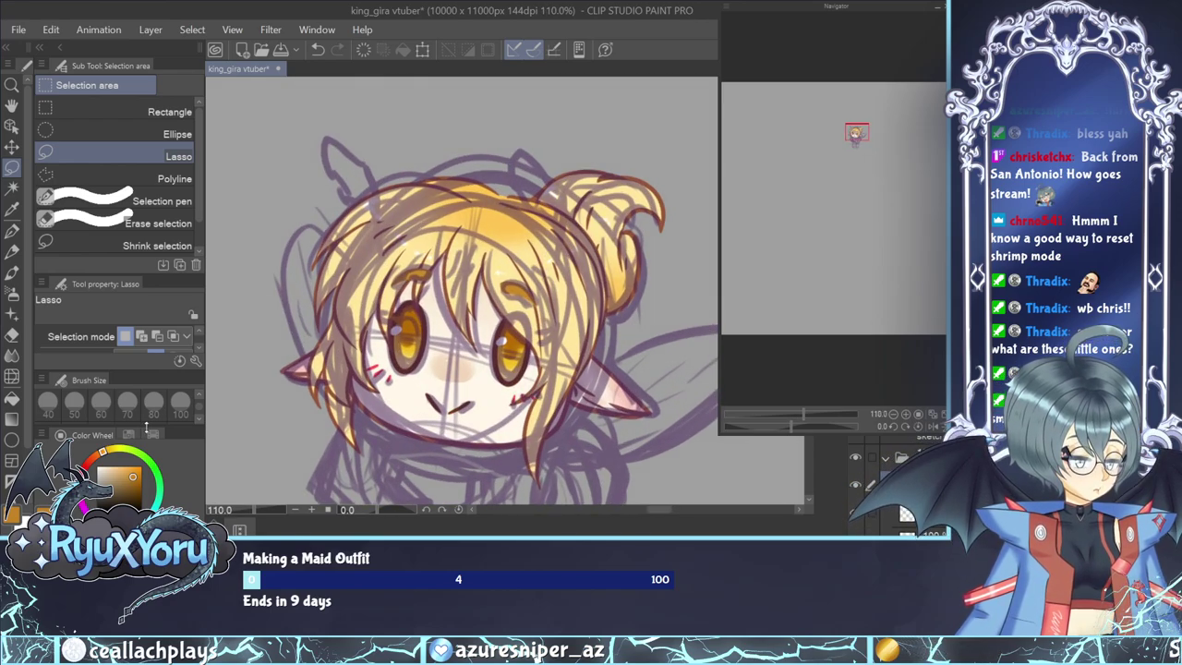
{"action": "left_click", "coordinate": [152, 431]}
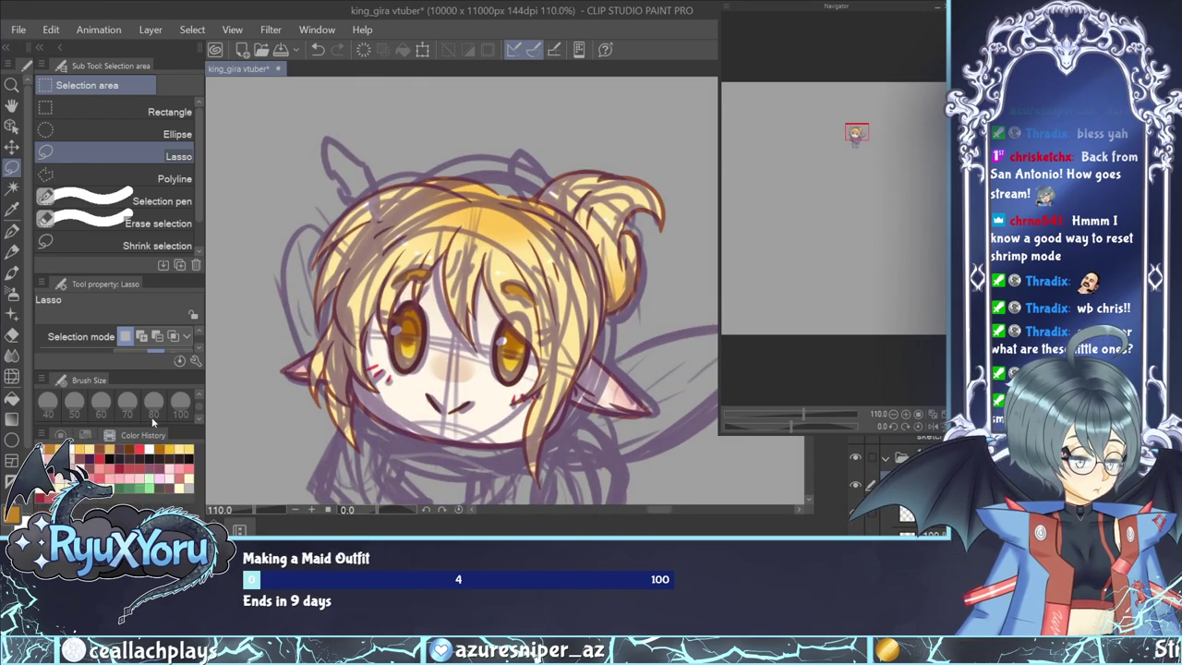
{"action": "left_click", "coordinate": [11, 231]}
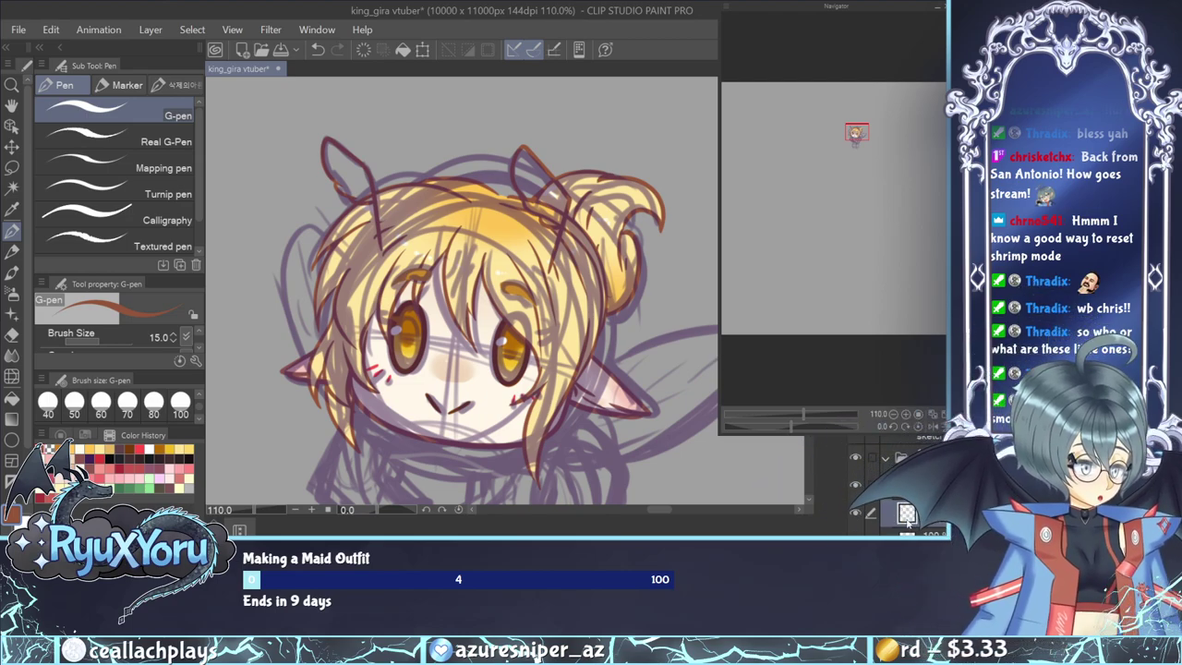
Fill both antennae inside their outlines with golden yellow using the G-pen at size 15.
{"action": "scroll", "coordinate": [369, 141], "scroll_direction": "up", "scroll_amount": 3}
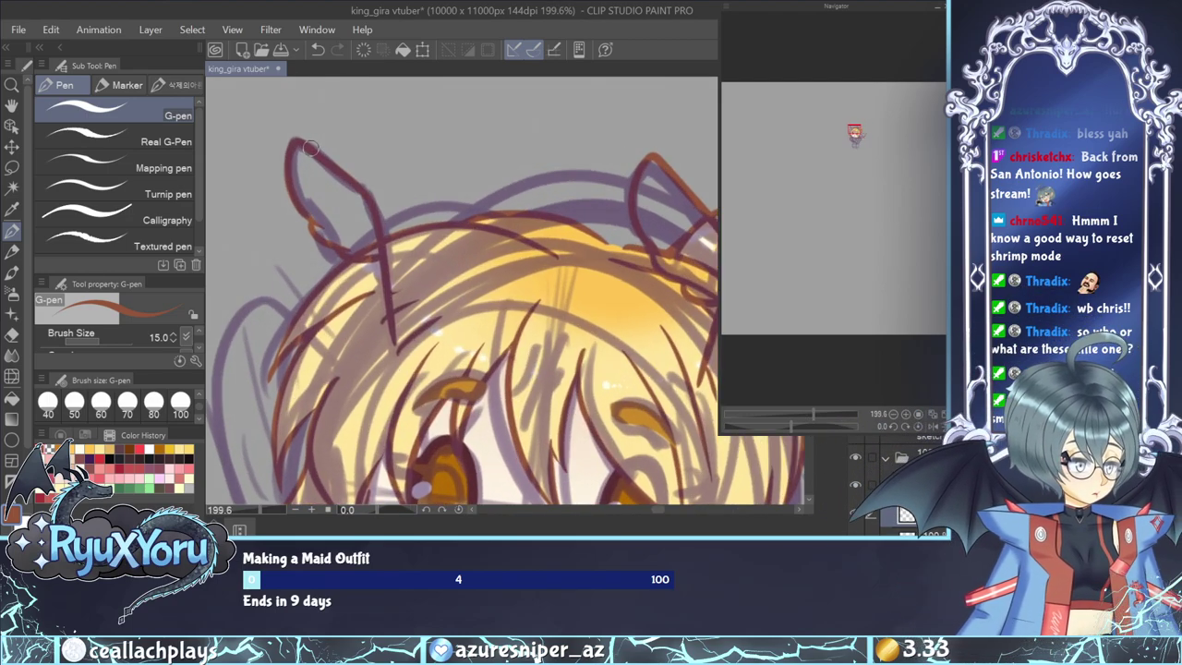
{"action": "left_click", "coordinate": [75, 448]}
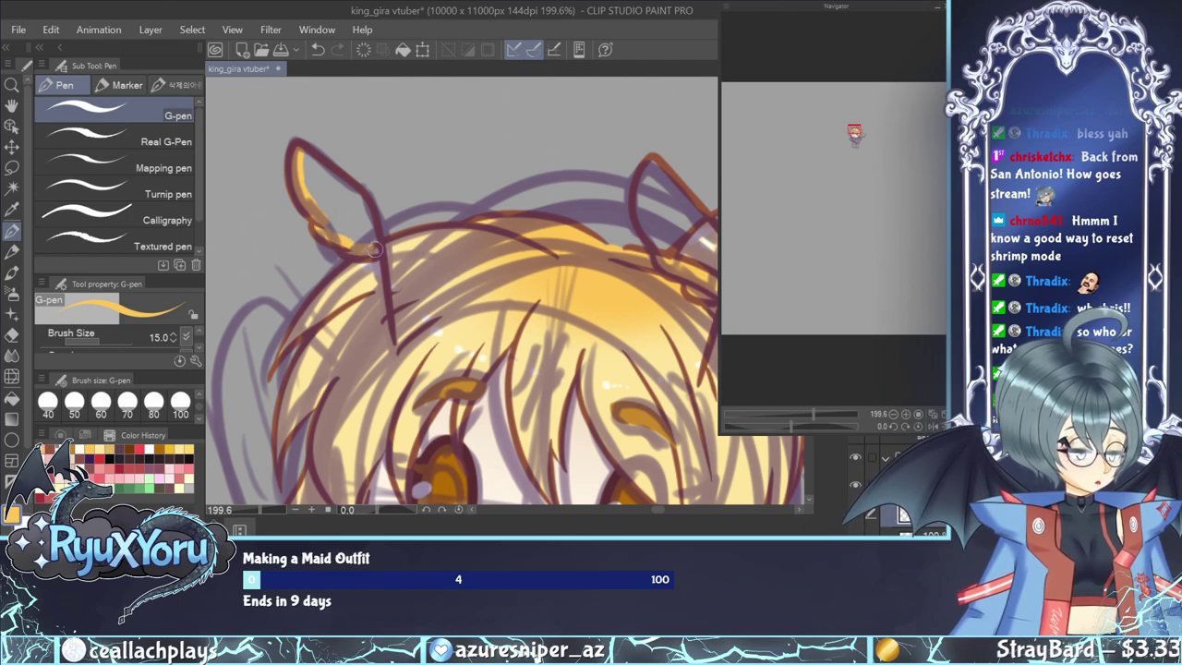
{"action": "mouse_move", "coordinate": [334, 179]}
{"action": "left_mouse_down"}
{"action": "mouse_move", "coordinate": [303, 150]}
{"action": "mouse_move", "coordinate": [325, 217]}
{"action": "mouse_move", "coordinate": [343, 238]}
{"action": "mouse_move", "coordinate": [309, 166]}
{"action": "mouse_move", "coordinate": [367, 247]}
{"action": "left_mouse_up"}
{"action": "left_click_drag", "start_coordinate": [306, 159], "coordinate": [364, 240]}
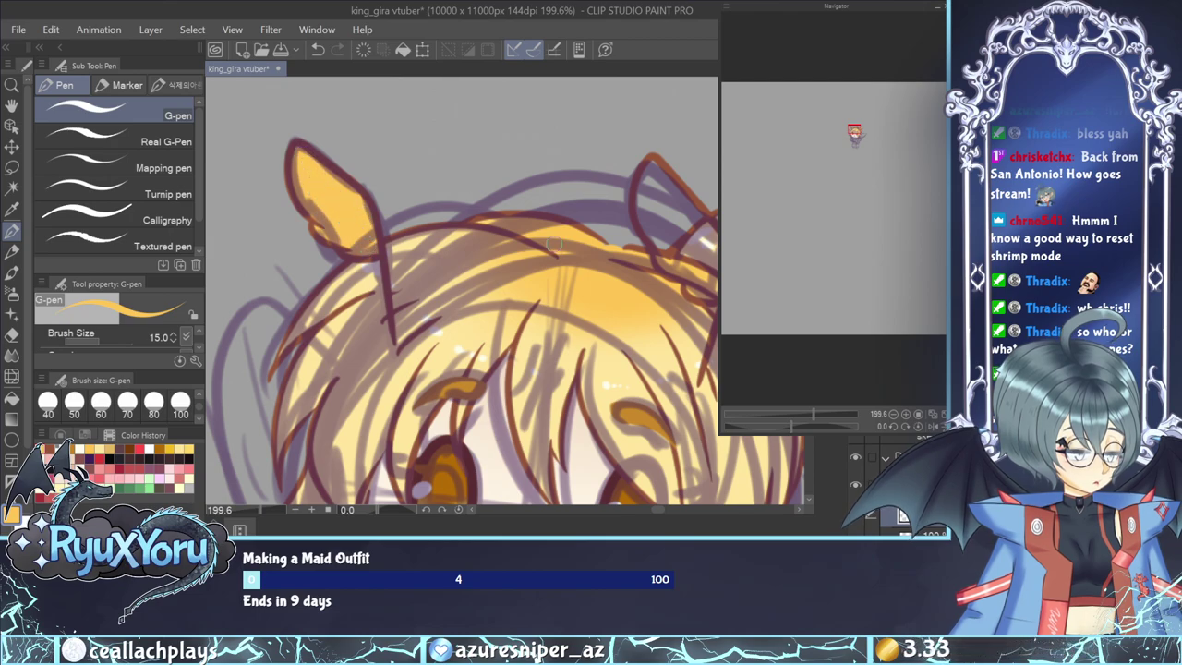
{"action": "left_click_drag", "start_coordinate": [683, 354], "coordinate": [446, 315]}
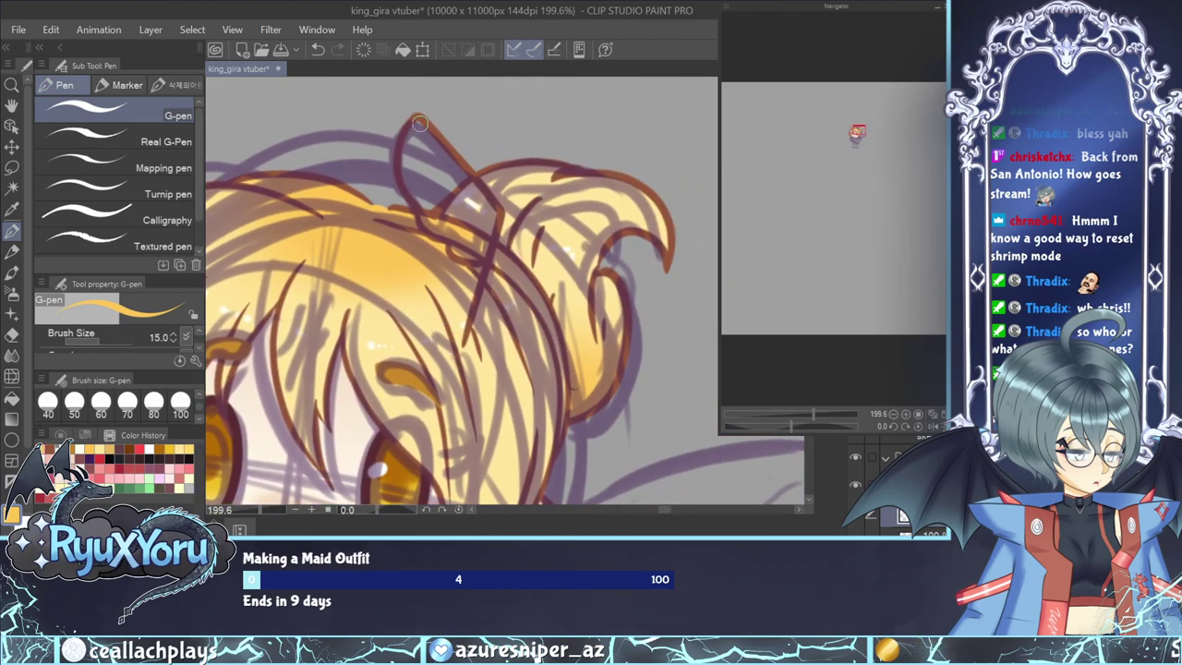
{"action": "mouse_move", "coordinate": [419, 123]}
{"action": "left_mouse_down"}
{"action": "mouse_move", "coordinate": [410, 181]}
{"action": "mouse_move", "coordinate": [411, 137]}
{"action": "mouse_move", "coordinate": [406, 157]}
{"action": "mouse_move", "coordinate": [427, 219]}
{"action": "left_mouse_up"}
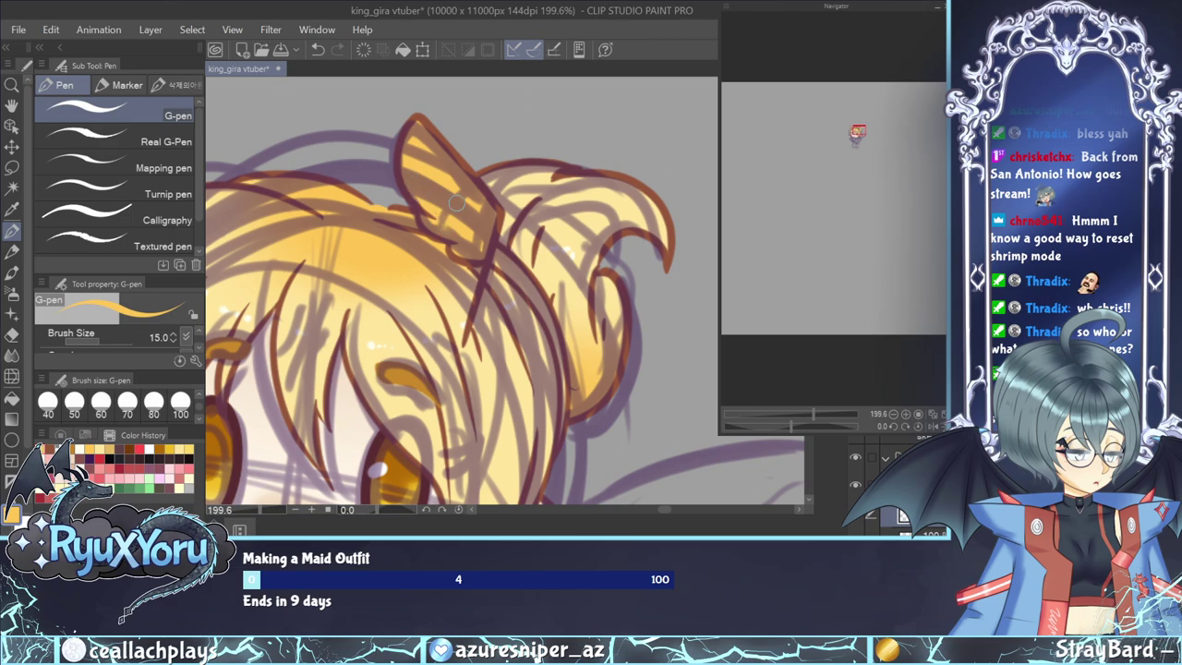
Check the head and its antennae with the sketch hidden and shown again, and save the file.
{"action": "scroll", "coordinate": [464, 200], "scroll_direction": "down", "scroll_amount": 4}
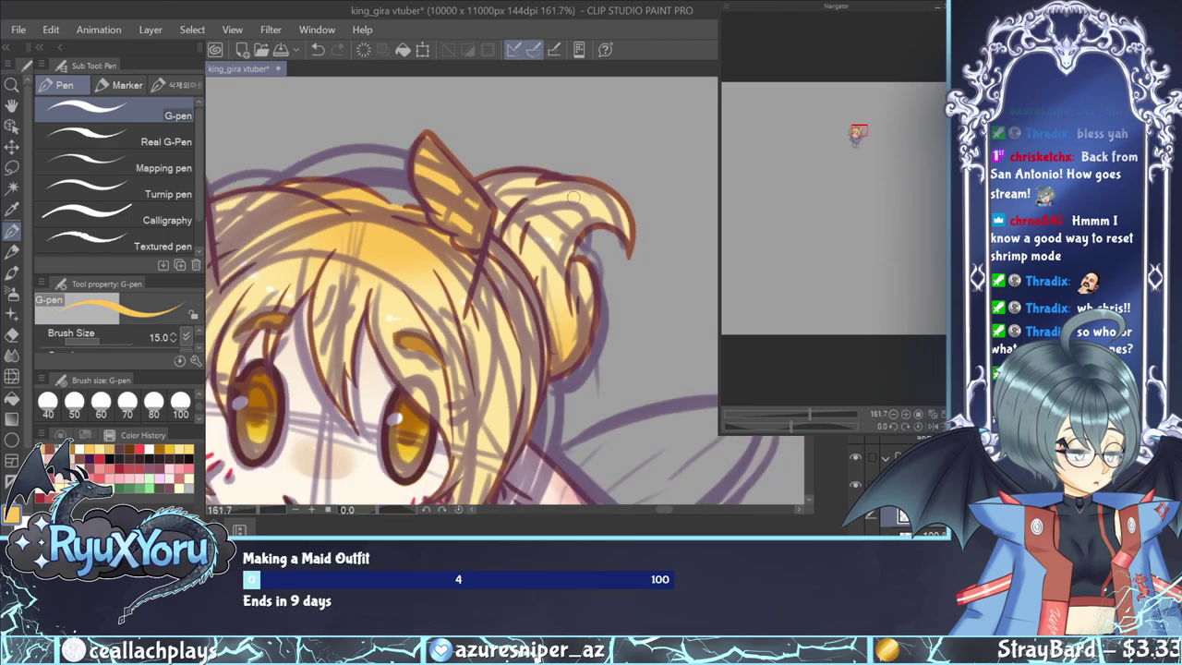
{"action": "left_click", "coordinate": [856, 458]}
{"action": "scroll", "coordinate": [531, 364], "scroll_direction": "down", "scroll_amount": 2}
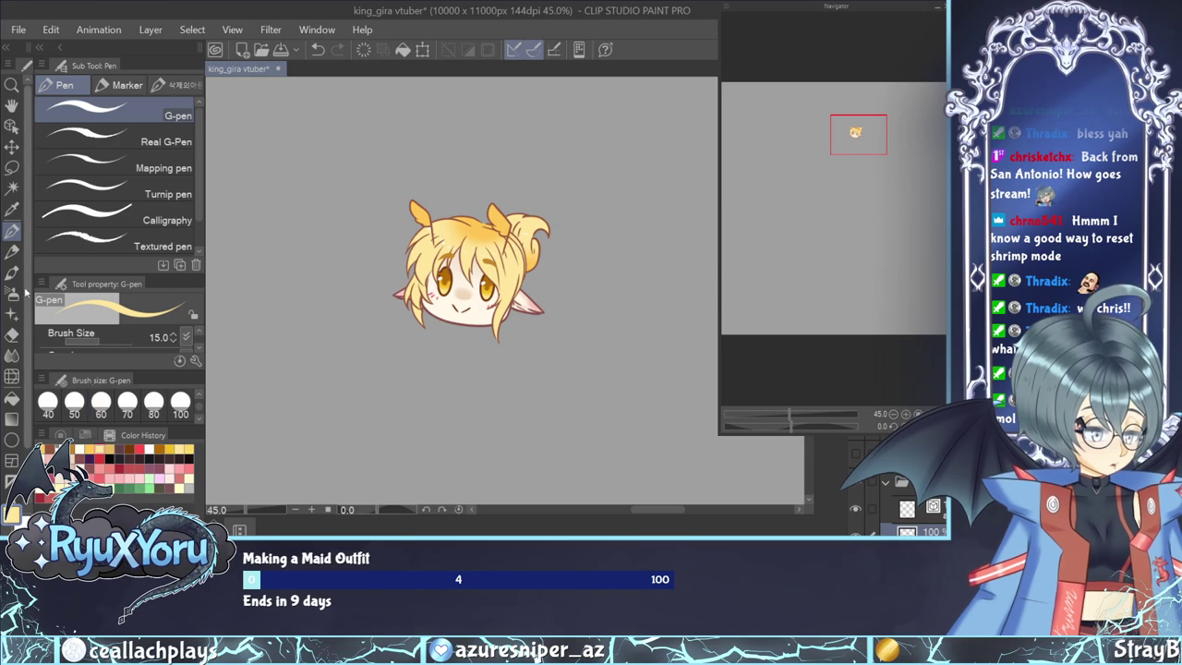
{"action": "key", "text": "b"}
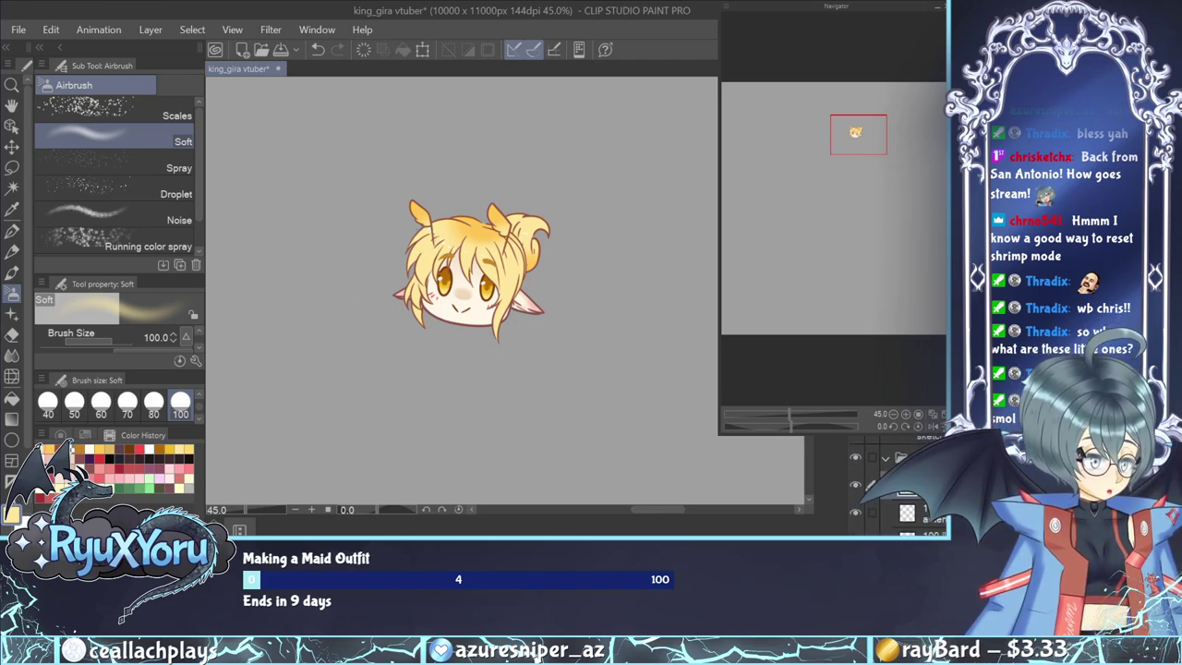
{"action": "key", "text": "ctrl+e"}
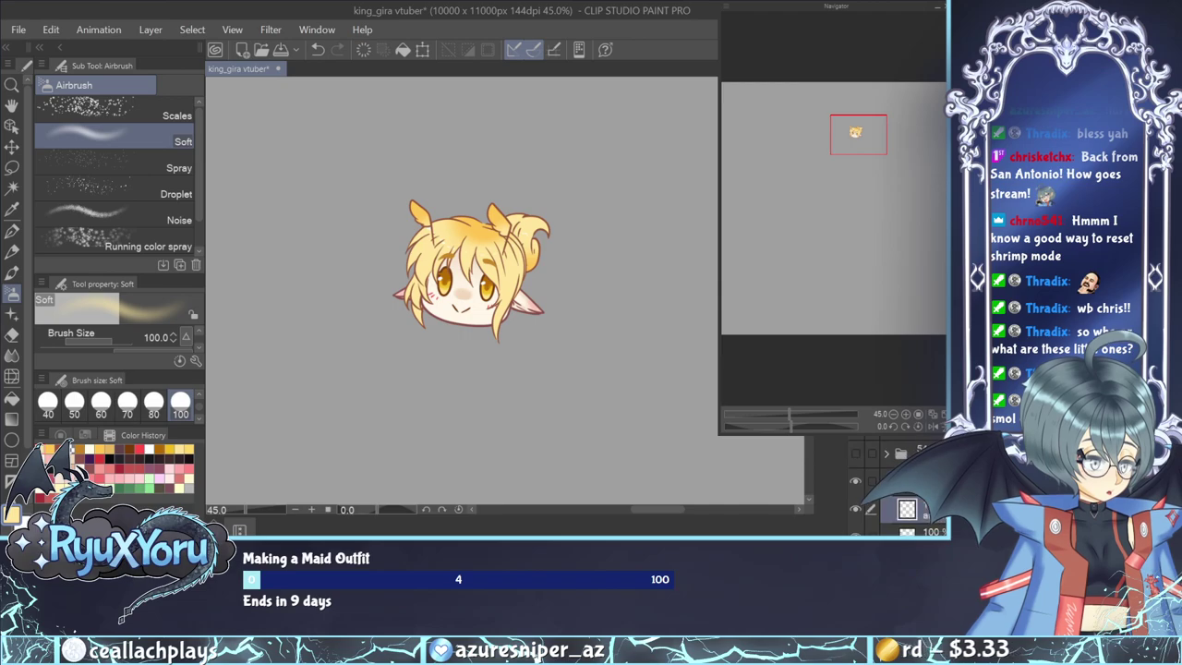
{"action": "left_click", "coordinate": [856, 454]}
{"action": "scroll", "coordinate": [452, 351], "scroll_direction": "up", "scroll_amount": 4}
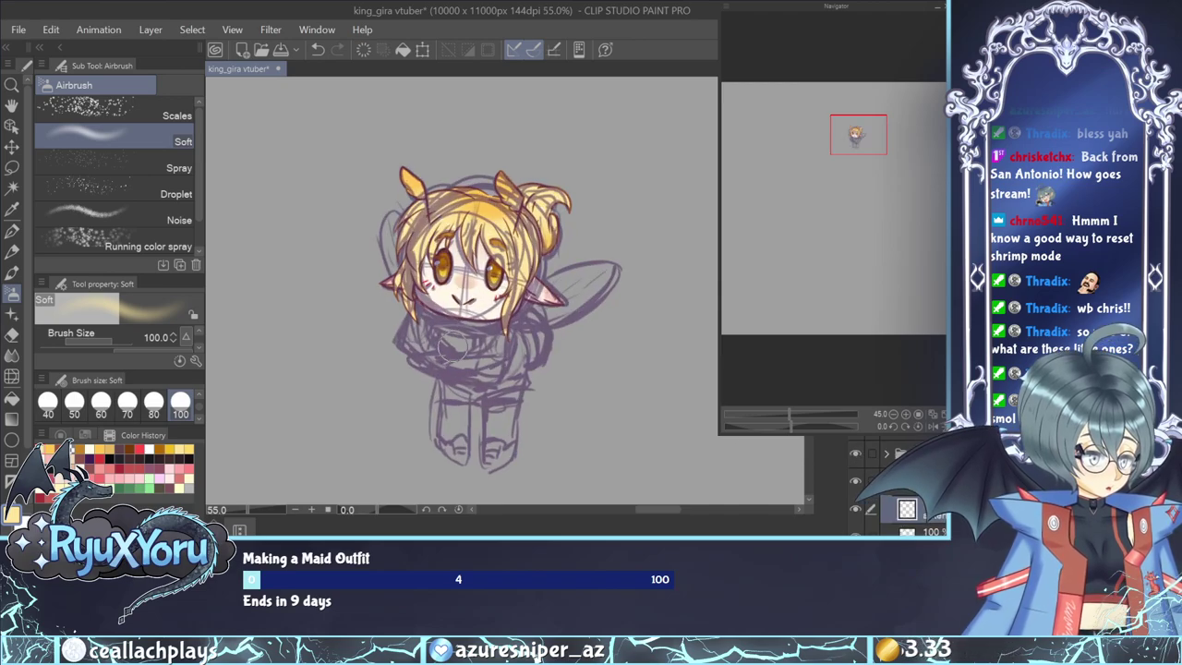
{"action": "scroll", "coordinate": [450, 345], "scroll_direction": "up", "scroll_amount": 1}
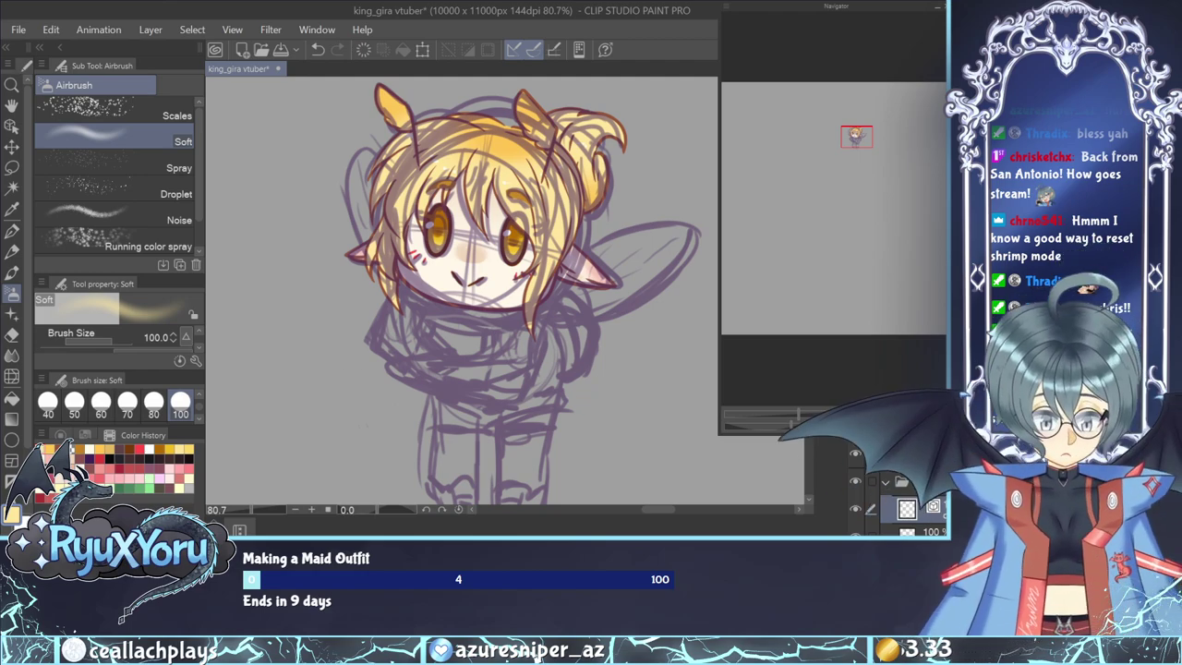
{"action": "key", "text": "ctrl+s"}
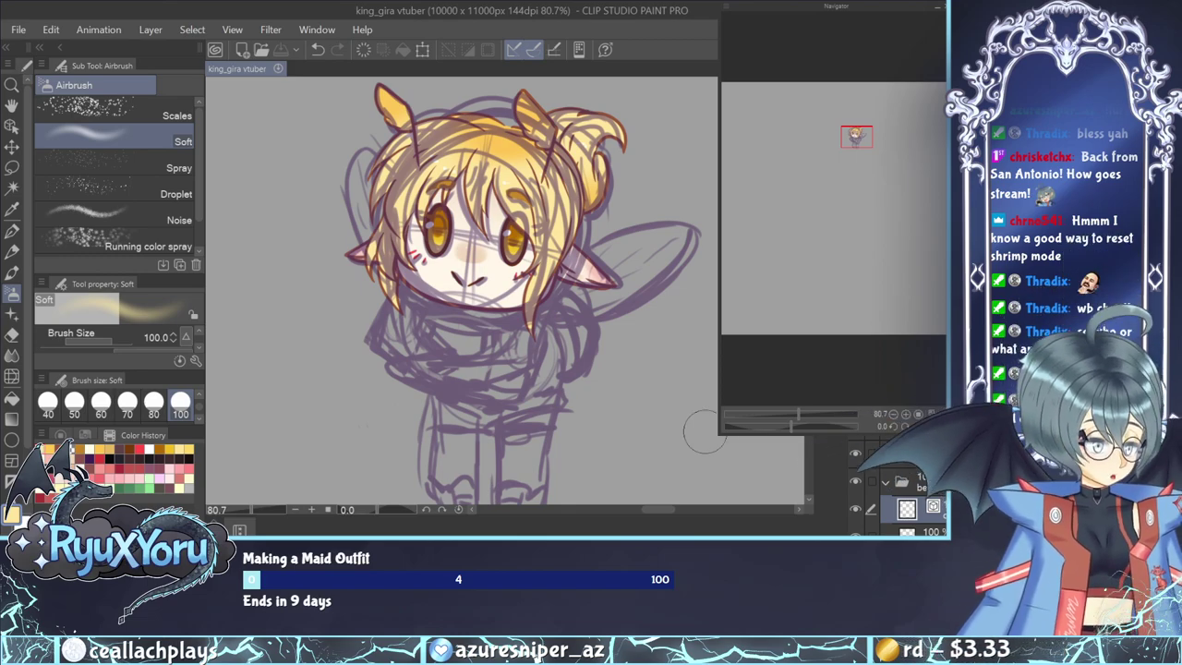
Hide the sketch and choose a muted reddish brown for freckles with the head layer active.
{"action": "scroll", "coordinate": [919, 499], "scroll_direction": "up", "scroll_amount": 2}
{"action": "left_click", "coordinate": [856, 505]}
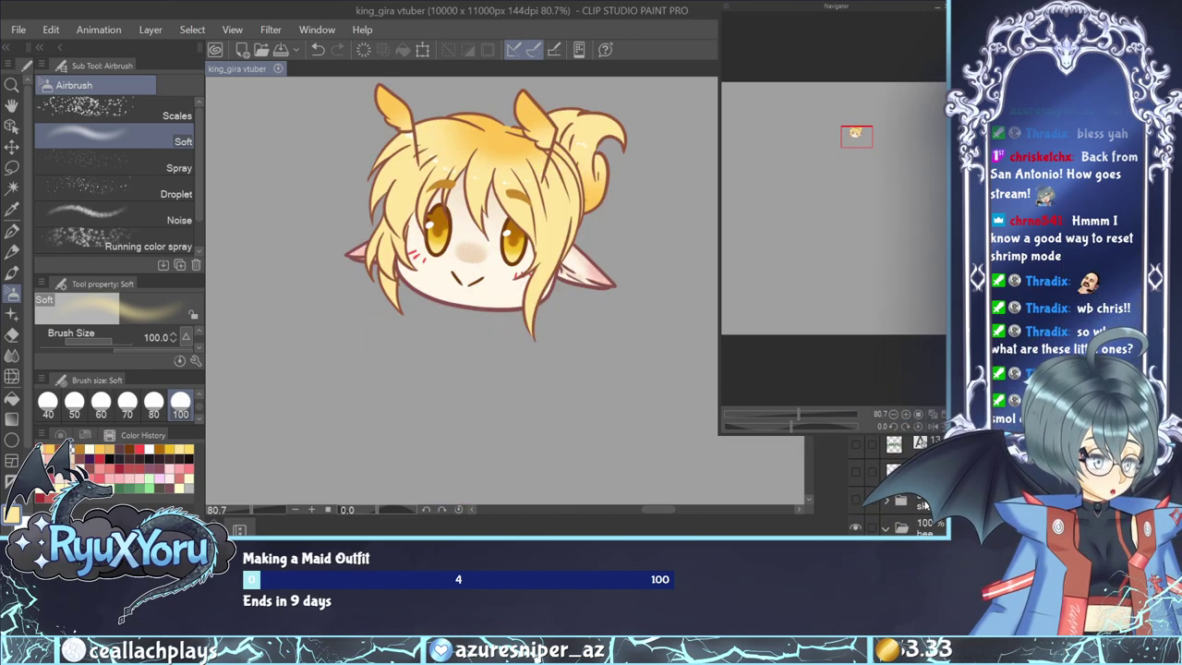
{"action": "scroll", "coordinate": [919, 499], "scroll_direction": "down", "scroll_amount": 2}
{"action": "scroll", "coordinate": [919, 499], "scroll_direction": "down", "scroll_amount": 5}
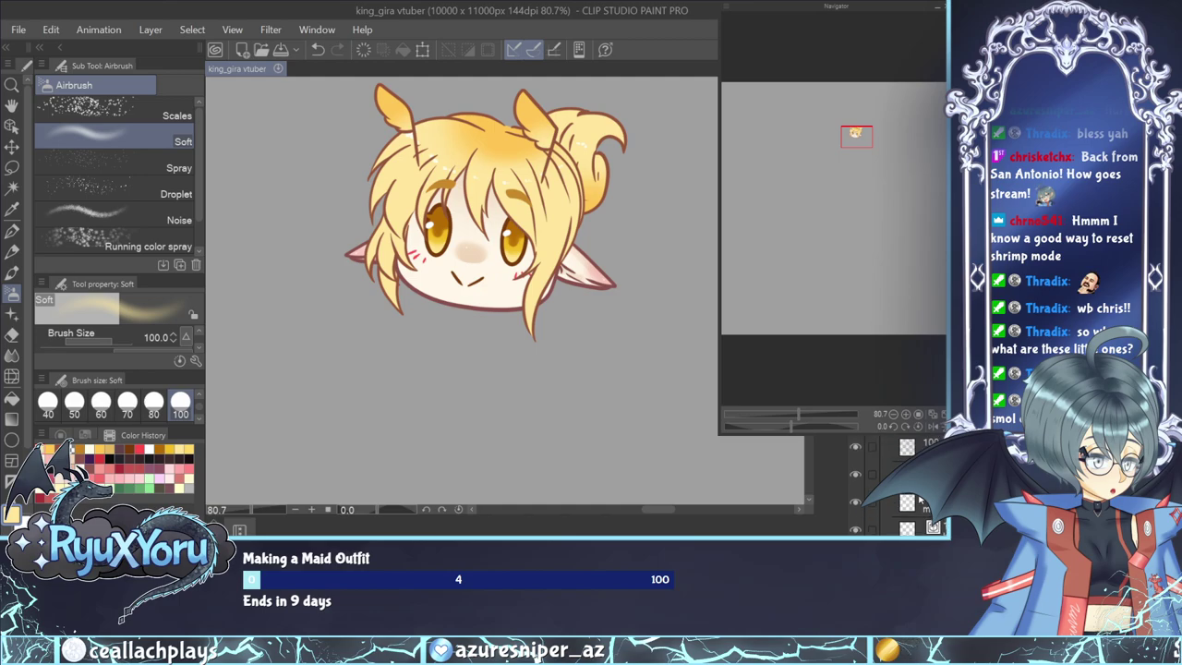
{"action": "scroll", "coordinate": [914, 498], "scroll_direction": "down", "scroll_amount": 2}
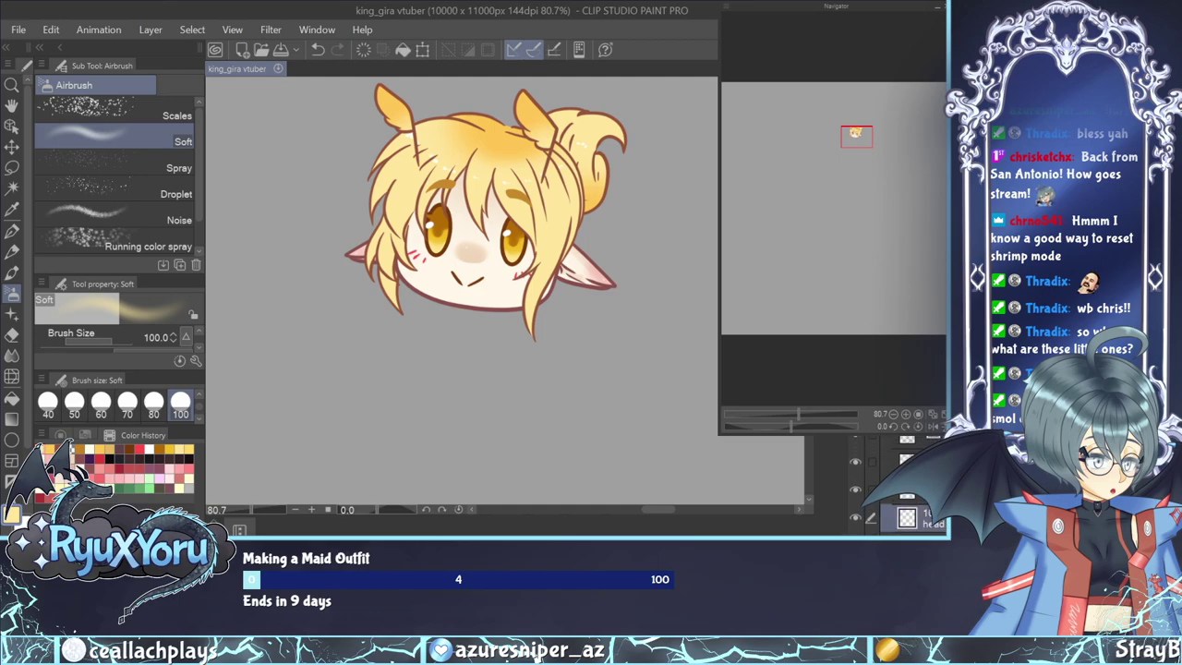
{"action": "scroll", "coordinate": [518, 184], "scroll_direction": "up", "scroll_amount": 1}
{"action": "scroll", "coordinate": [405, 258], "scroll_direction": "up", "scroll_amount": 1}
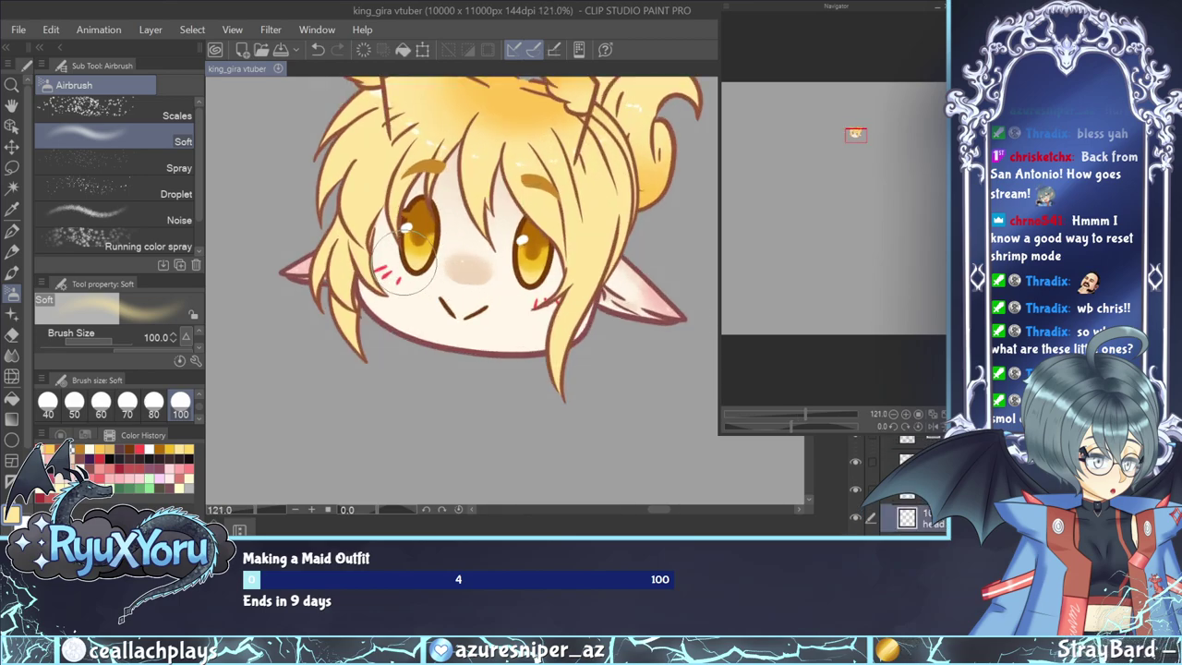
{"action": "left_click", "coordinate": [79, 452]}
{"action": "left_click", "coordinate": [61, 434]}
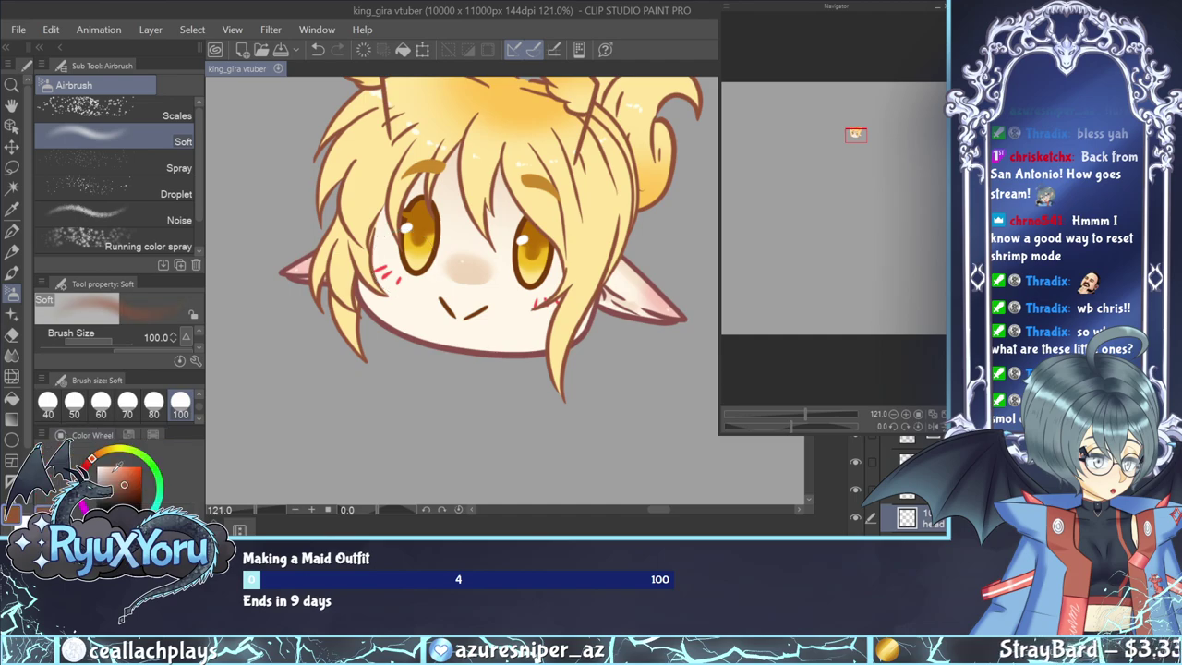
{"action": "left_click_drag", "start_coordinate": [119, 479], "coordinate": [111, 478]}
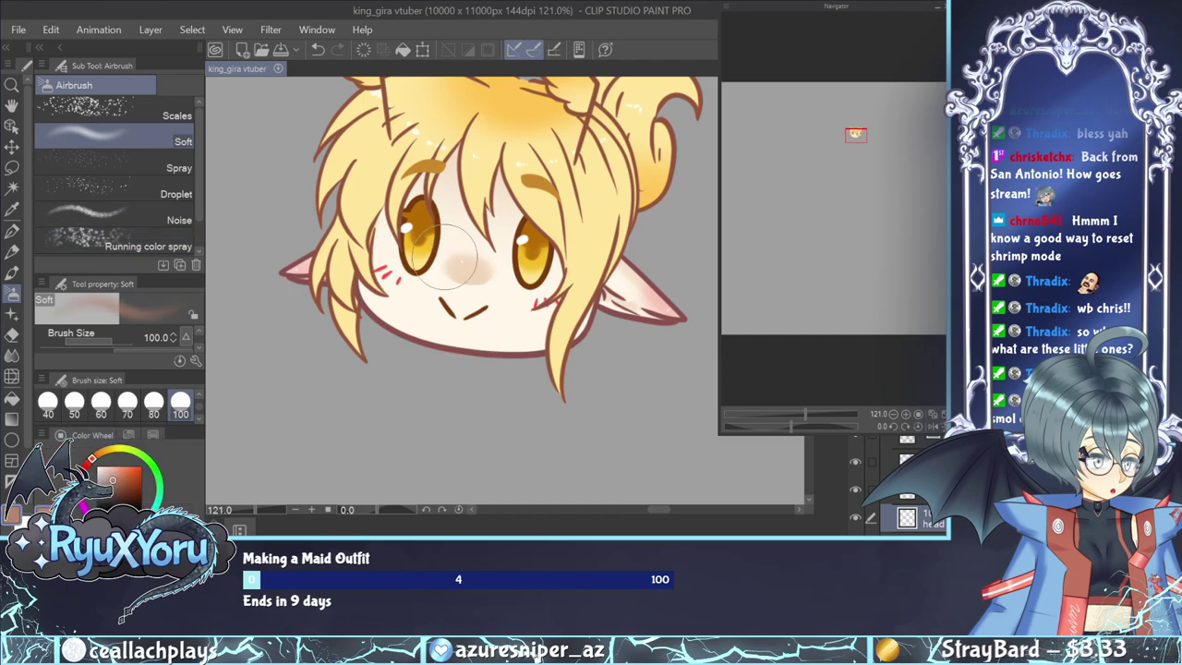
Try spraying freckles across the nose and cheek with the Spray airbrush at size 200, undo them, and add a new layer.
{"action": "left_click", "coordinate": [138, 167]}
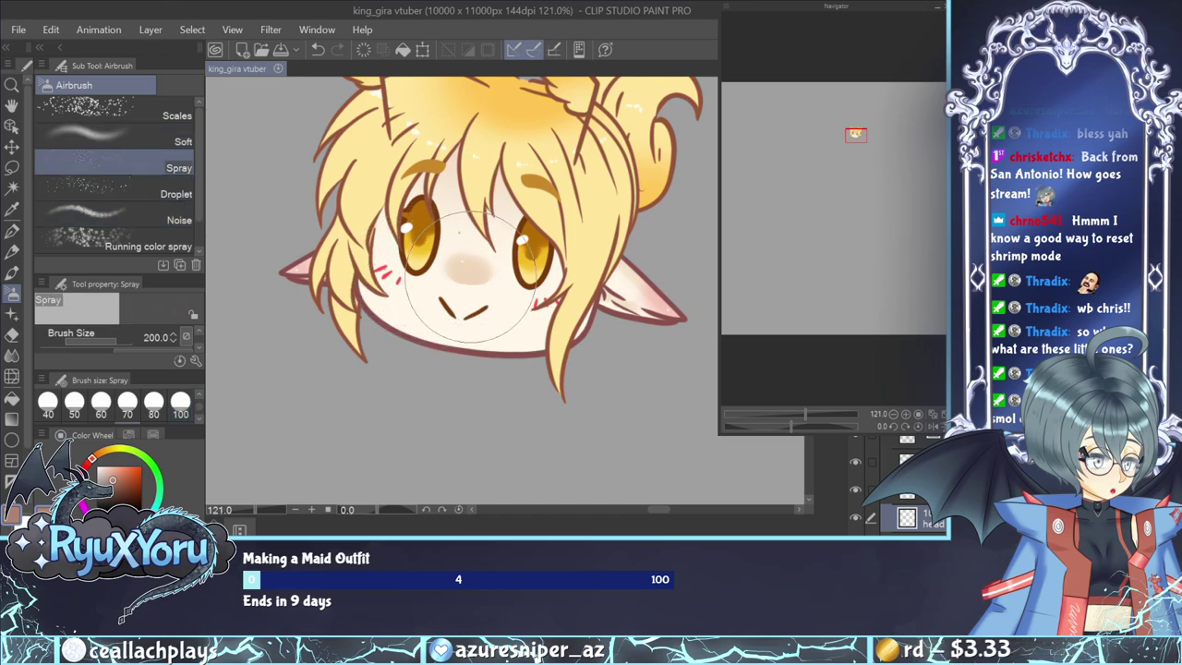
{"action": "mouse_move", "coordinate": [469, 277]}
{"action": "left_mouse_down"}
{"action": "mouse_move", "coordinate": [471, 296]}
{"action": "mouse_move", "coordinate": [517, 309]}
{"action": "mouse_move", "coordinate": [633, 259]}
{"action": "left_mouse_up"}
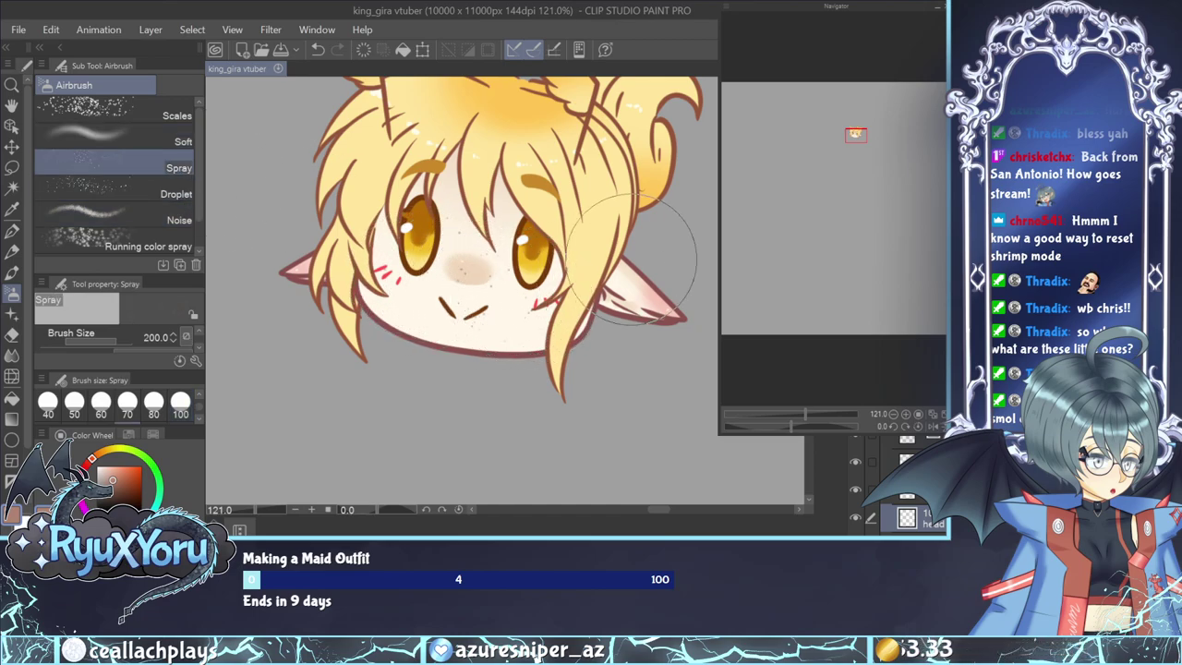
{"action": "key", "text": "ctrl+z"}
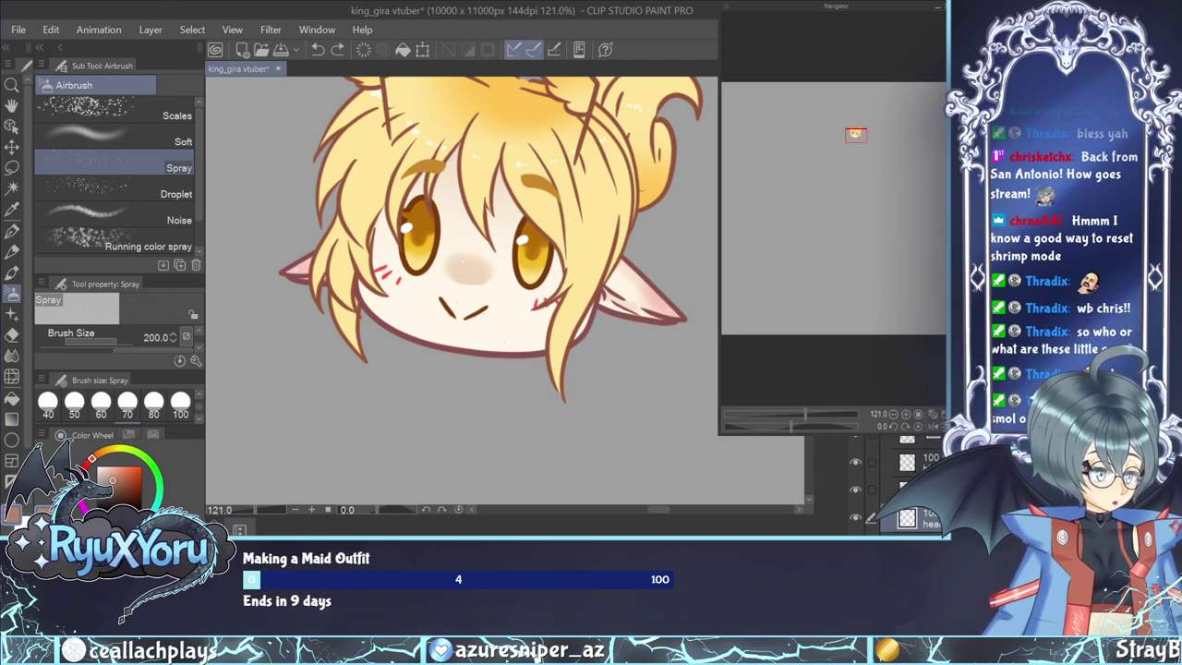
{"action": "key", "text": "ctrl+shift+n"}
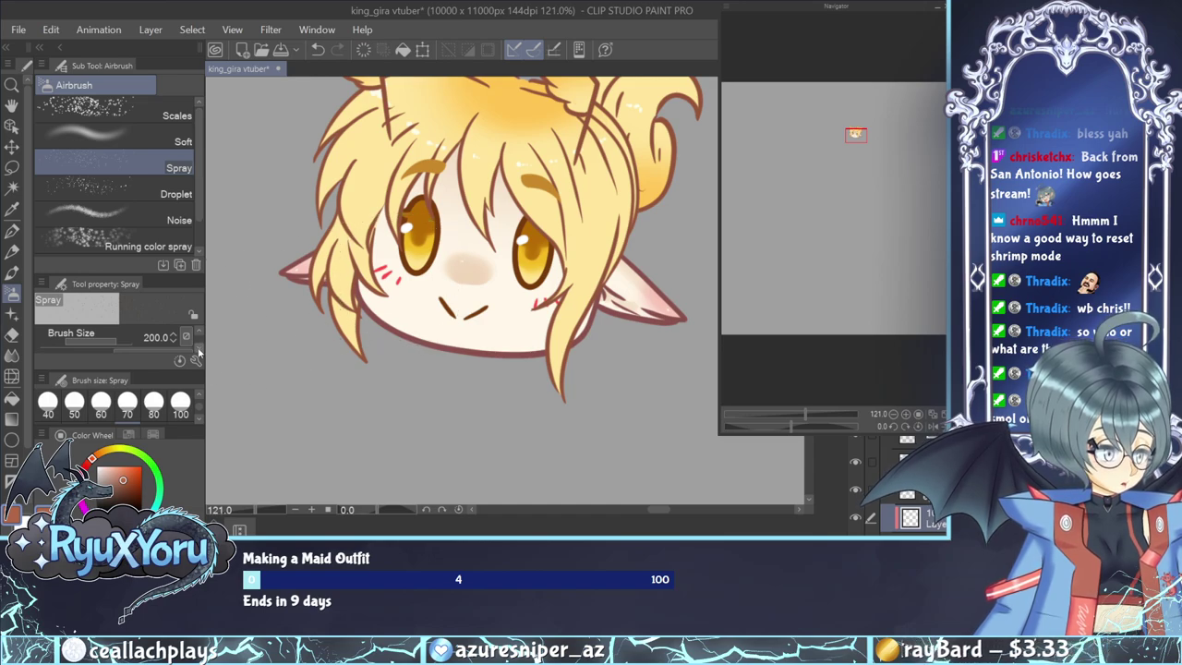
Try spraying finer freckles across the nose and cheek on the new layer with the Spray airbrush at size 100.
{"action": "left_click", "coordinate": [180, 404]}
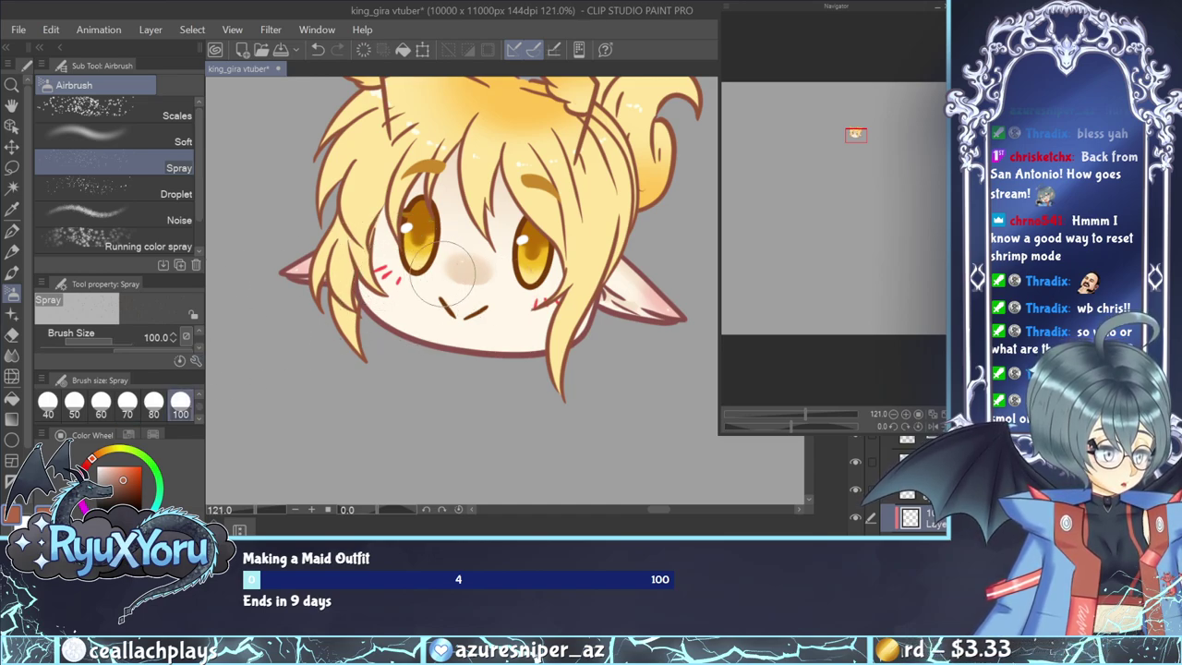
{"action": "mouse_move", "coordinate": [444, 270]}
{"action": "left_mouse_down"}
{"action": "mouse_move", "coordinate": [524, 298]}
{"action": "mouse_move", "coordinate": [565, 269]}
{"action": "left_mouse_up"}
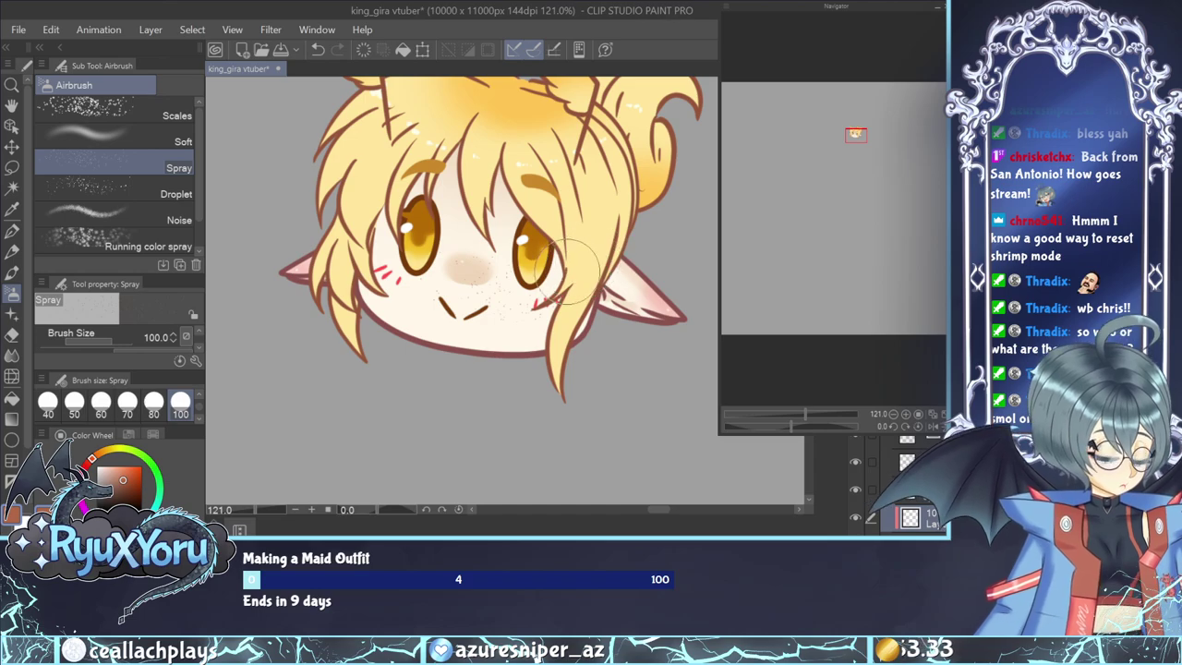
{"action": "key", "text": "ctrl+z"}
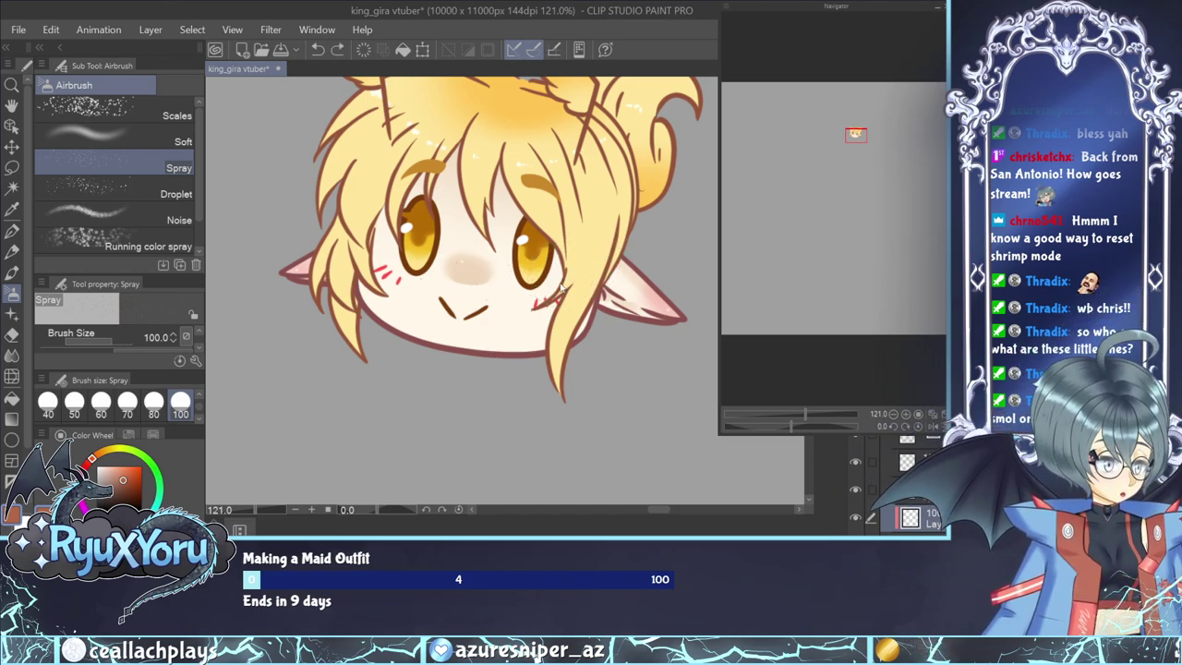
Try spraying freckles across the nose and cheeks with the brush size at 50 and the particle size at 4.0.
{"action": "left_click", "coordinate": [199, 396]}
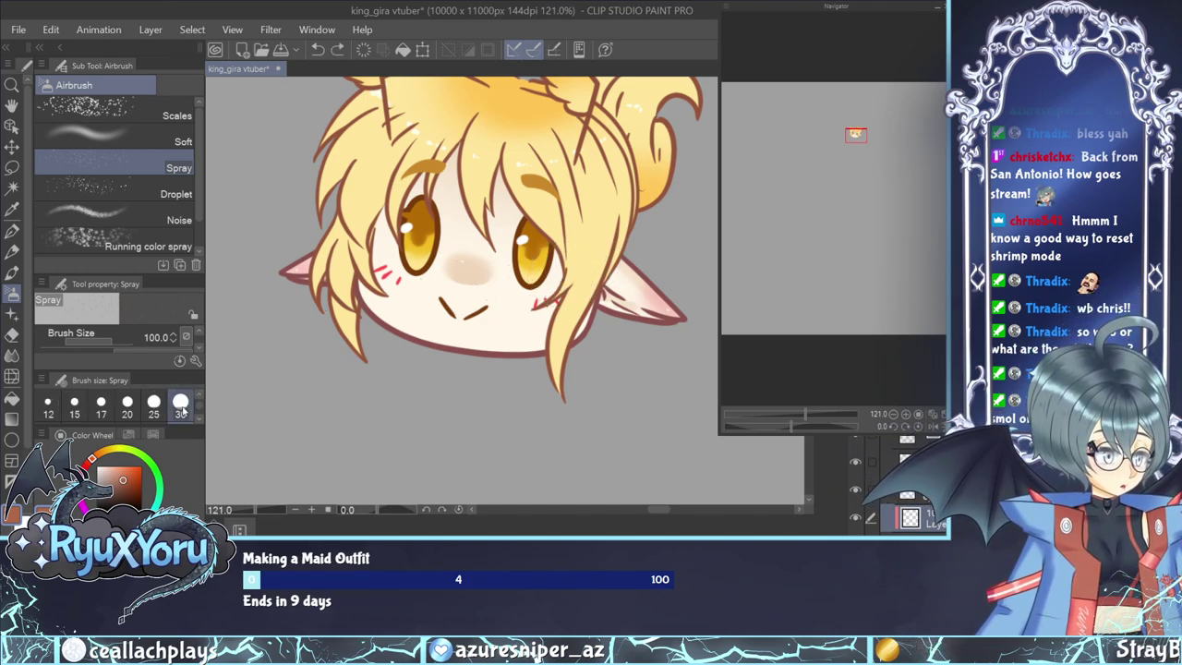
{"action": "left_click", "coordinate": [180, 404]}
{"action": "scroll", "coordinate": [189, 407], "scroll_direction": "down", "scroll_amount": 1}
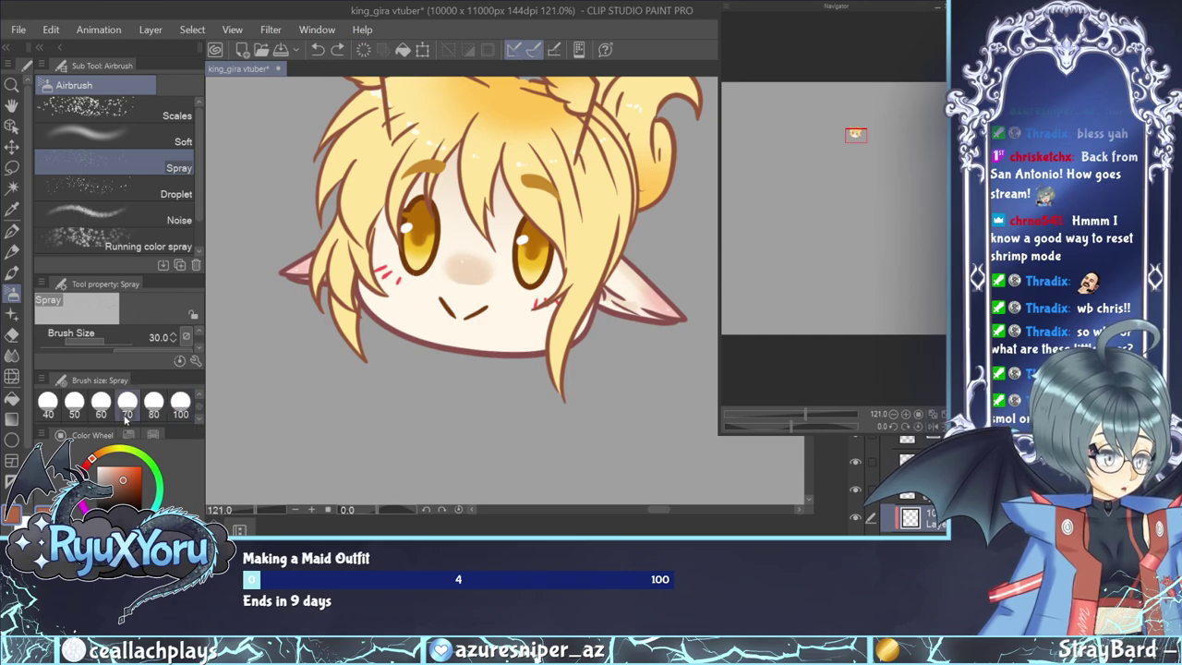
{"action": "left_click", "coordinate": [74, 404]}
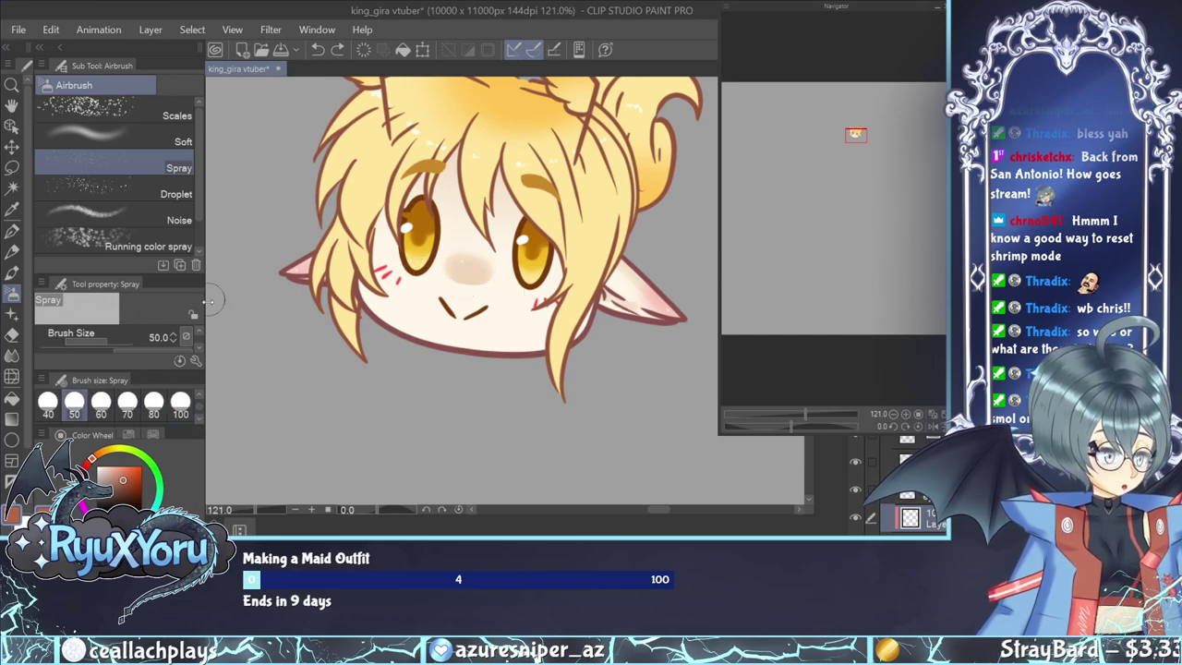
{"action": "scroll", "coordinate": [198, 356], "scroll_direction": "down", "scroll_amount": 4}
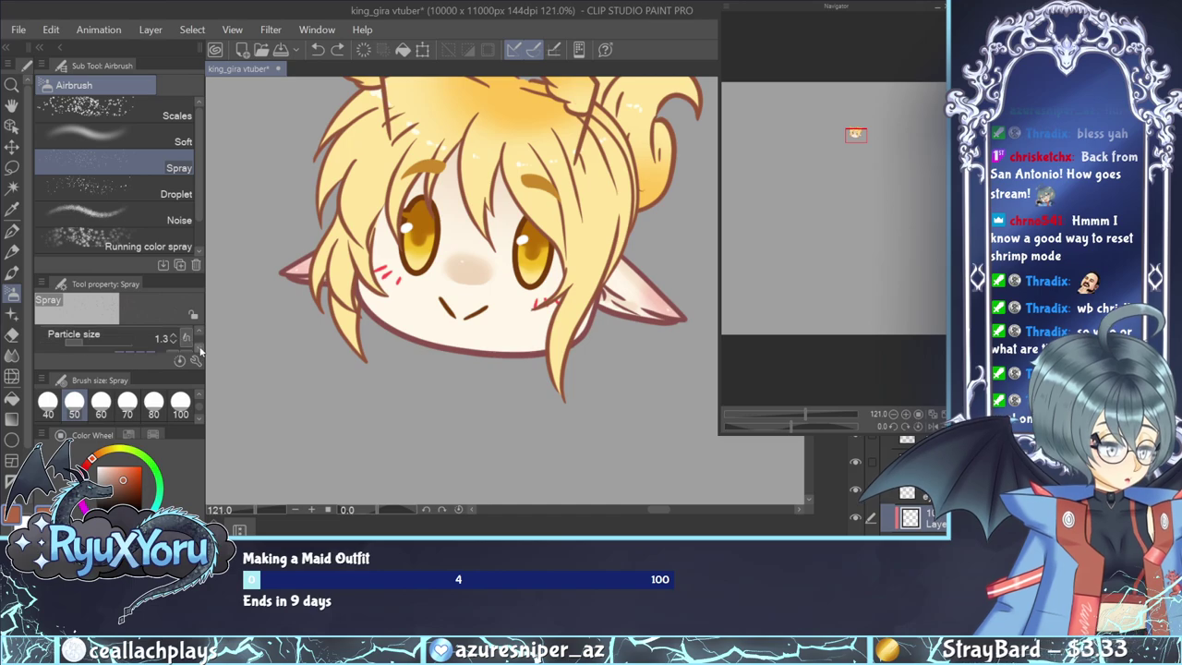
{"action": "scroll", "coordinate": [198, 334], "scroll_direction": "up", "scroll_amount": 1}
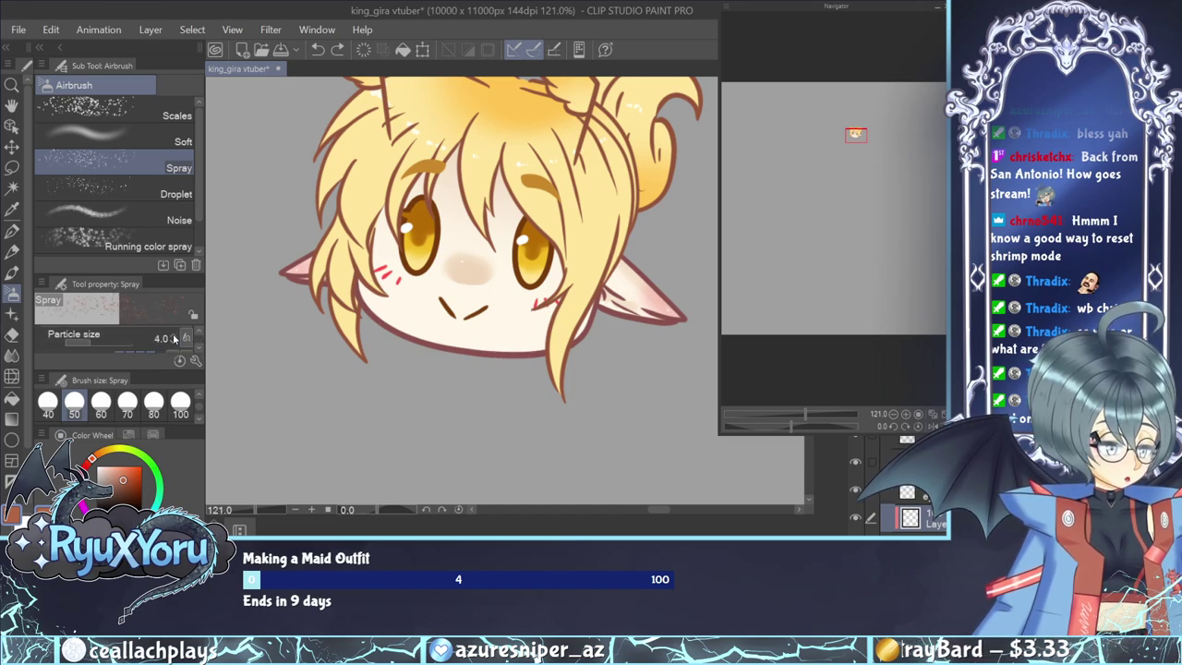
{"action": "left_click_drag", "start_coordinate": [429, 270], "coordinate": [529, 291]}
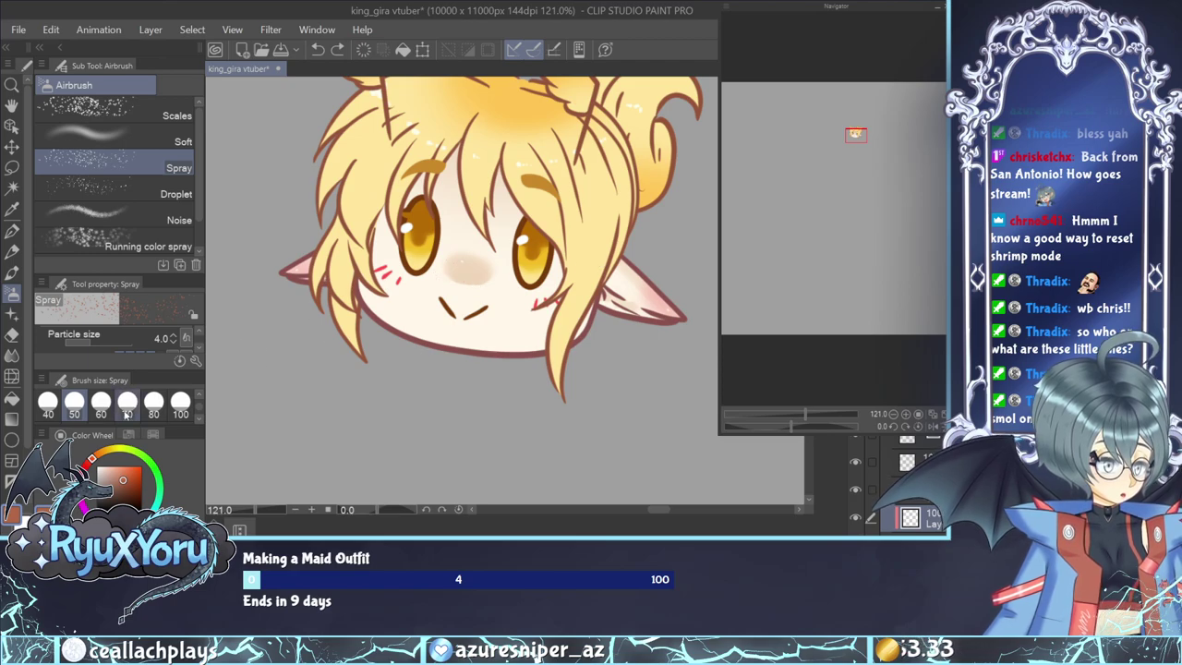
Spray freckles across the nose and both cheeks with the brush size at 70 and the particle size at 5.6.
{"action": "left_click", "coordinate": [127, 401]}
{"action": "left_click_drag", "start_coordinate": [397, 276], "coordinate": [492, 275]}
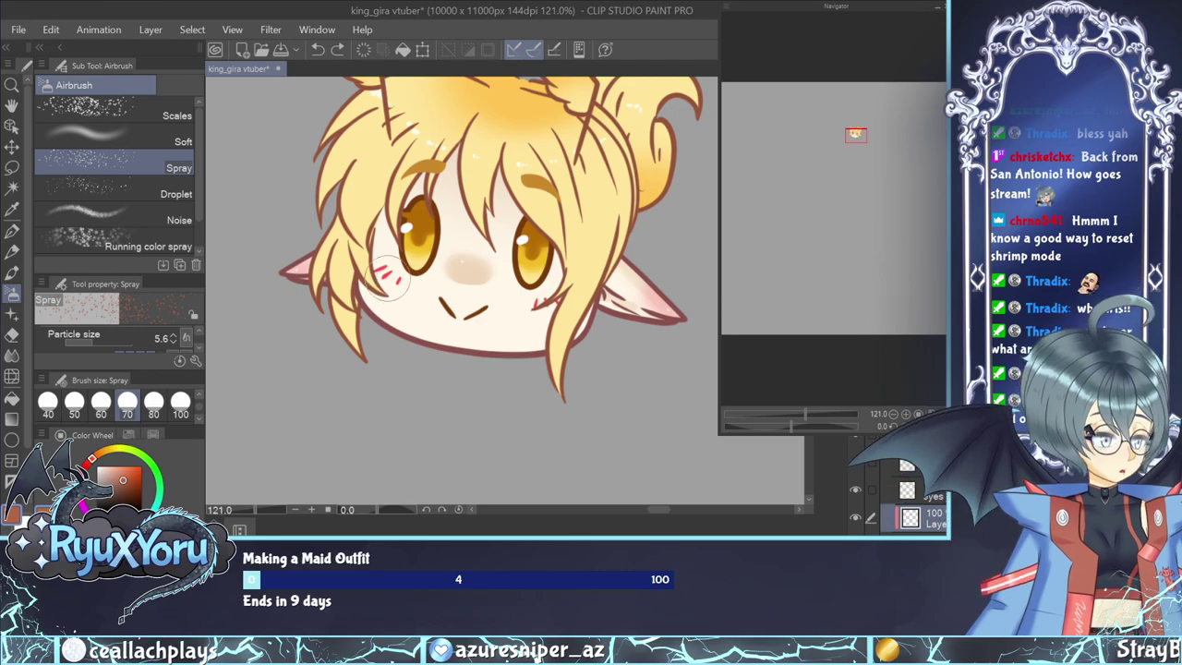
{"action": "left_click_drag", "start_coordinate": [389, 282], "coordinate": [410, 278]}
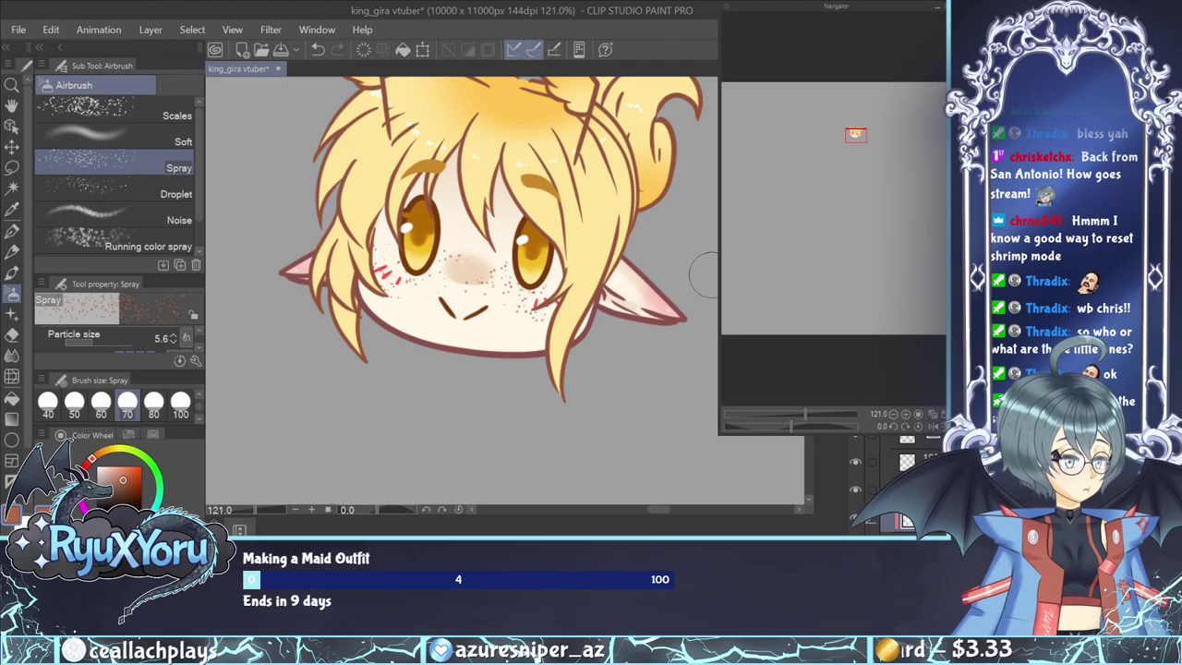
{"action": "scroll", "coordinate": [597, 275], "scroll_direction": "down", "scroll_amount": 4}
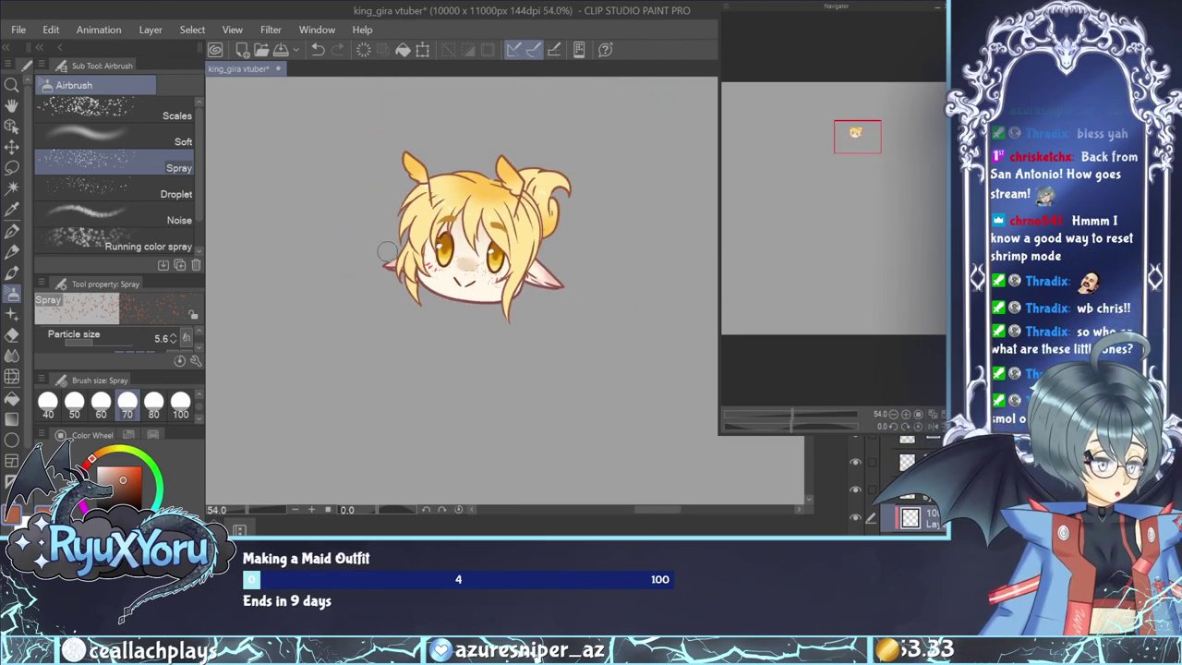
{"action": "scroll", "coordinate": [386, 252], "scroll_direction": "up", "scroll_amount": 2}
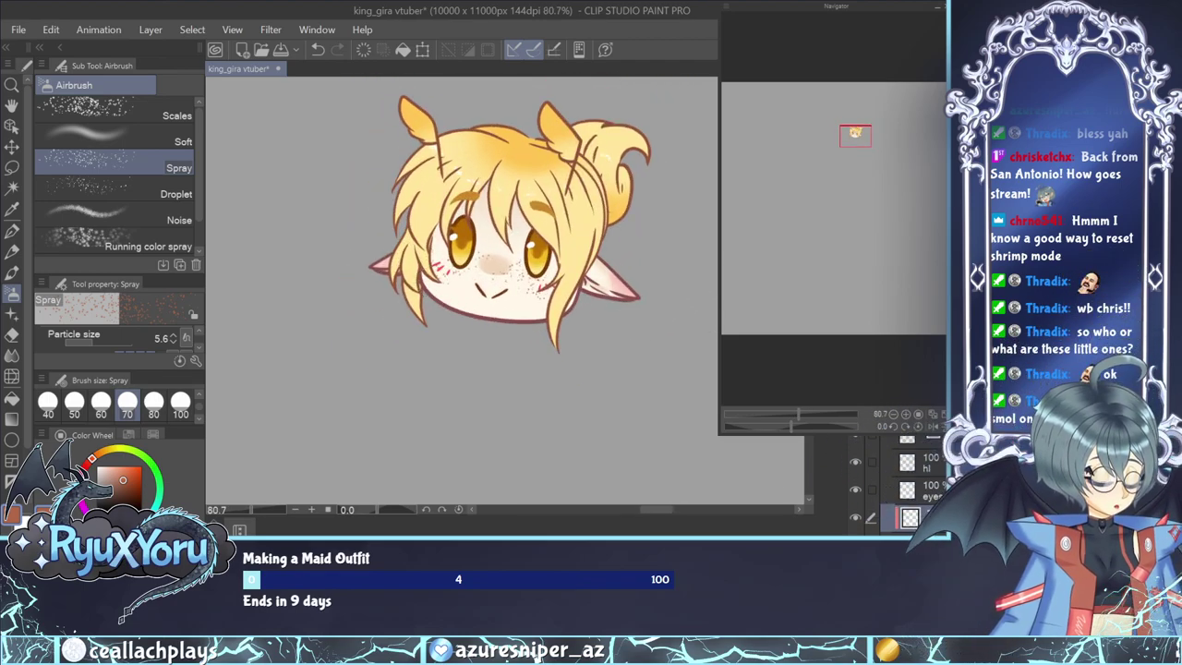
Activate the uppermost layer in the bee folder and pick the dark outline color from the chin line.
{"action": "scroll", "coordinate": [931, 441], "scroll_direction": "up", "scroll_amount": 3}
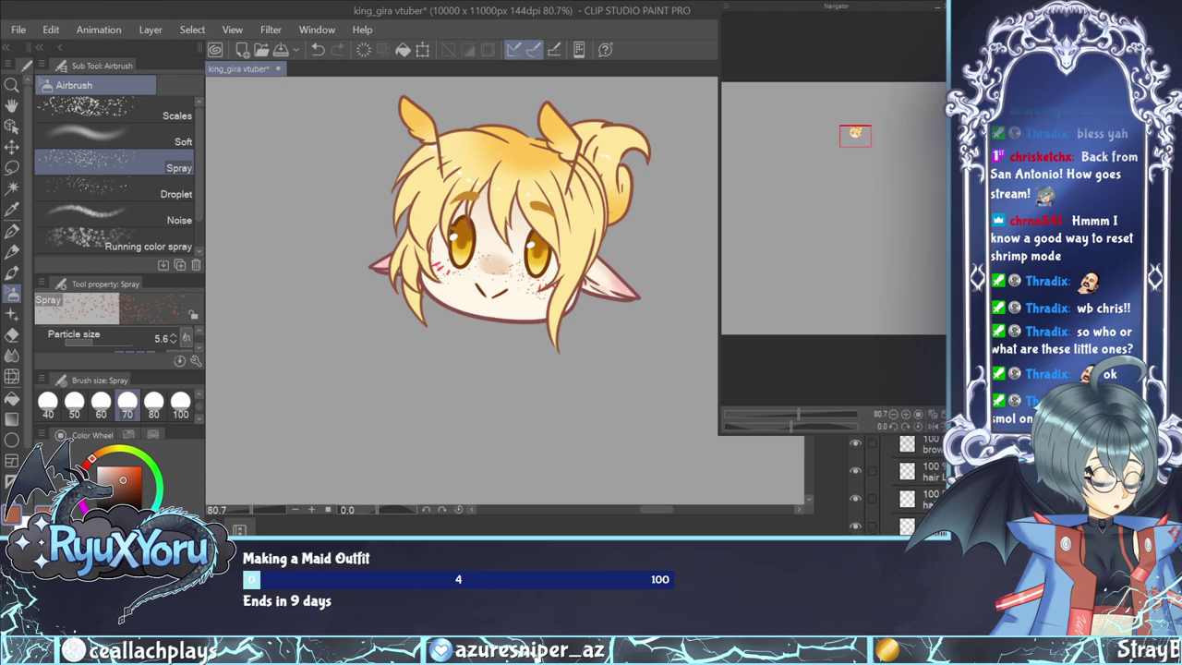
{"action": "scroll", "coordinate": [923, 480], "scroll_direction": "up", "scroll_amount": 2}
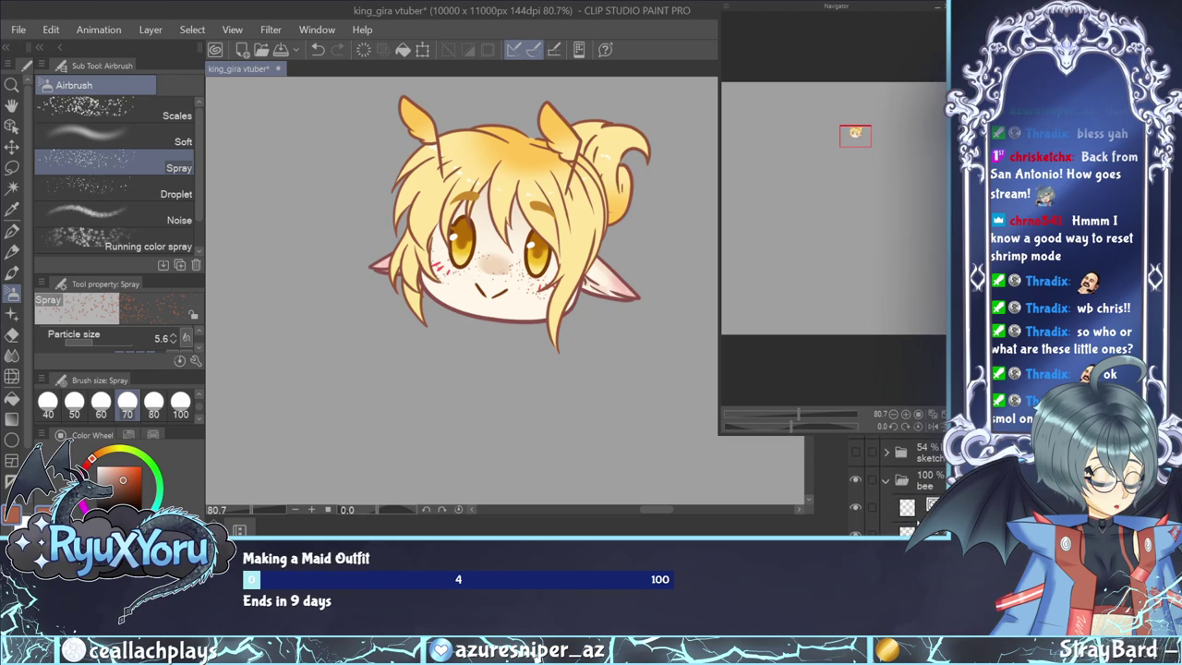
{"action": "left_click", "coordinate": [923, 507]}
{"action": "scroll", "coordinate": [534, 317], "scroll_direction": "down", "scroll_amount": 3}
{"action": "scroll", "coordinate": [478, 300], "scroll_direction": "up", "scroll_amount": 4}
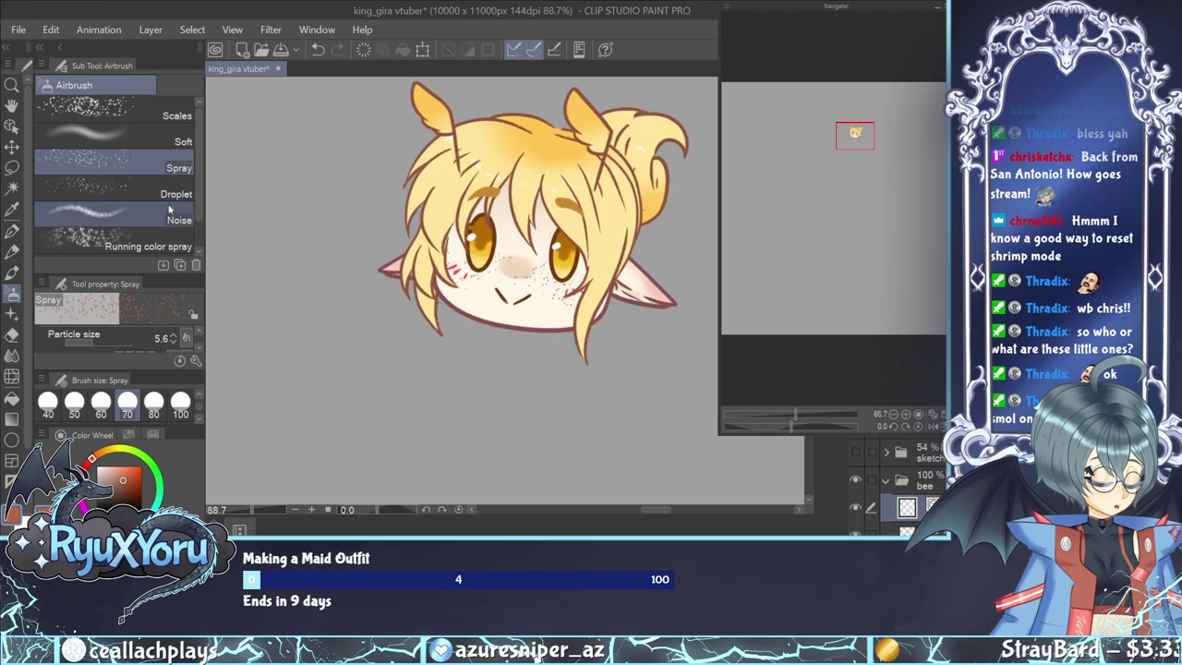
{"action": "left_click", "coordinate": [12, 209]}
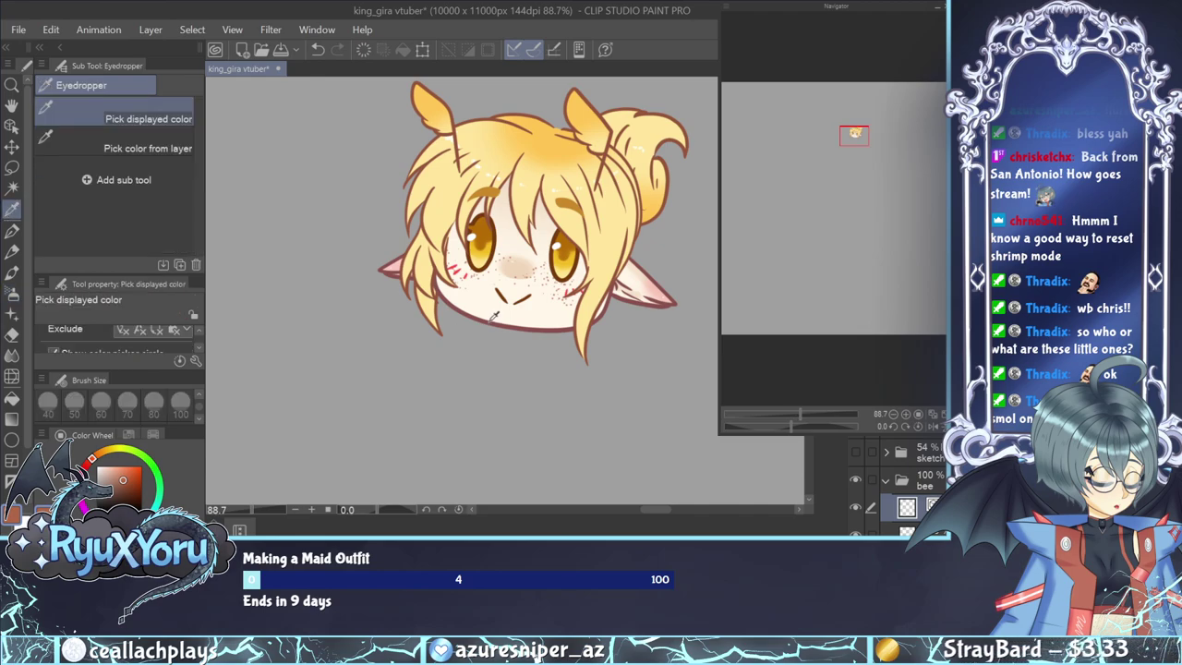
{"action": "left_click", "coordinate": [494, 316]}
Show the sketch folder and ink the U-shaped collar outline below the chin with the G-pen.
{"action": "scroll", "coordinate": [890, 498], "scroll_direction": "up", "scroll_amount": 1}
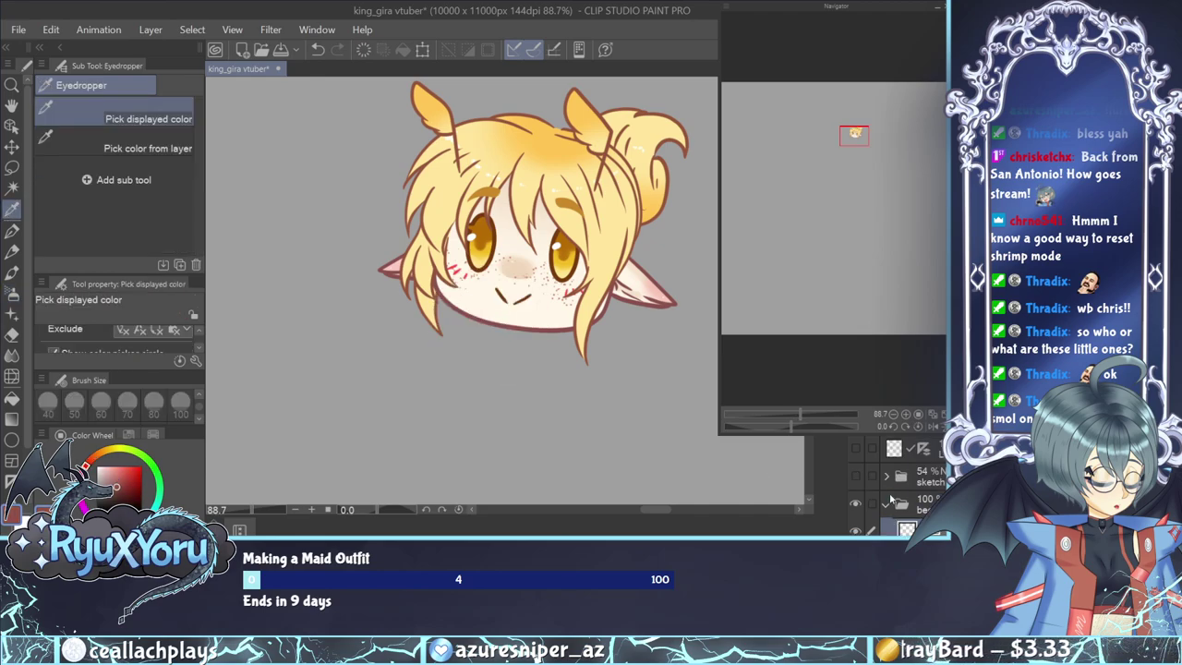
{"action": "left_click", "coordinate": [855, 476]}
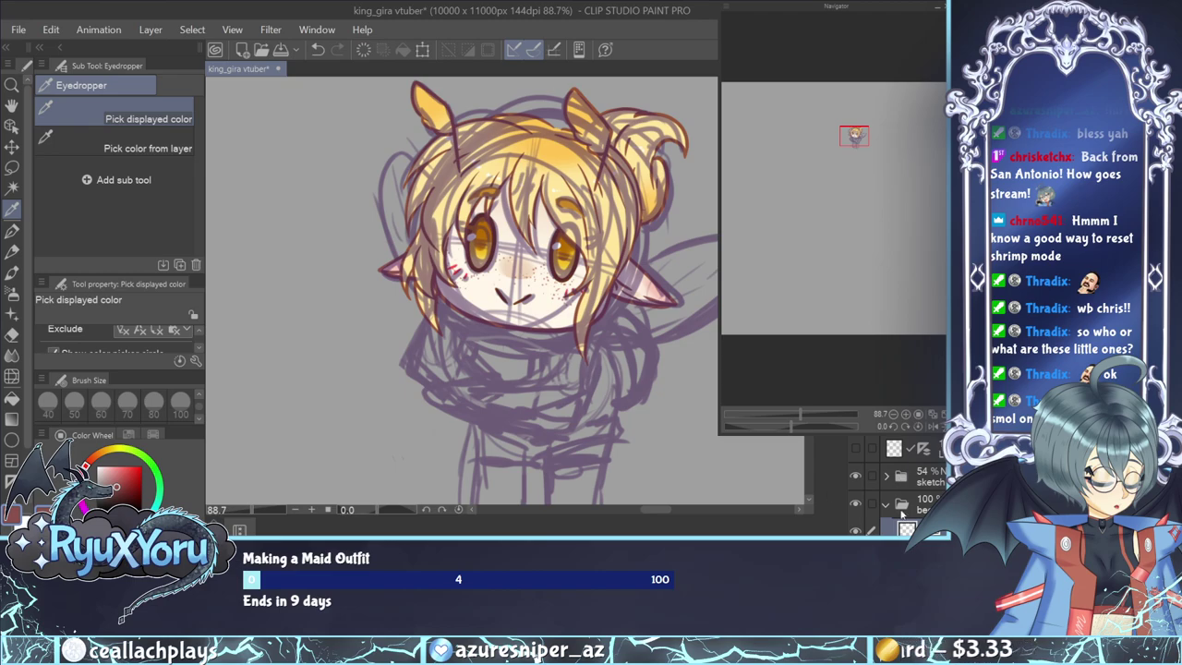
{"action": "left_click", "coordinate": [129, 434]}
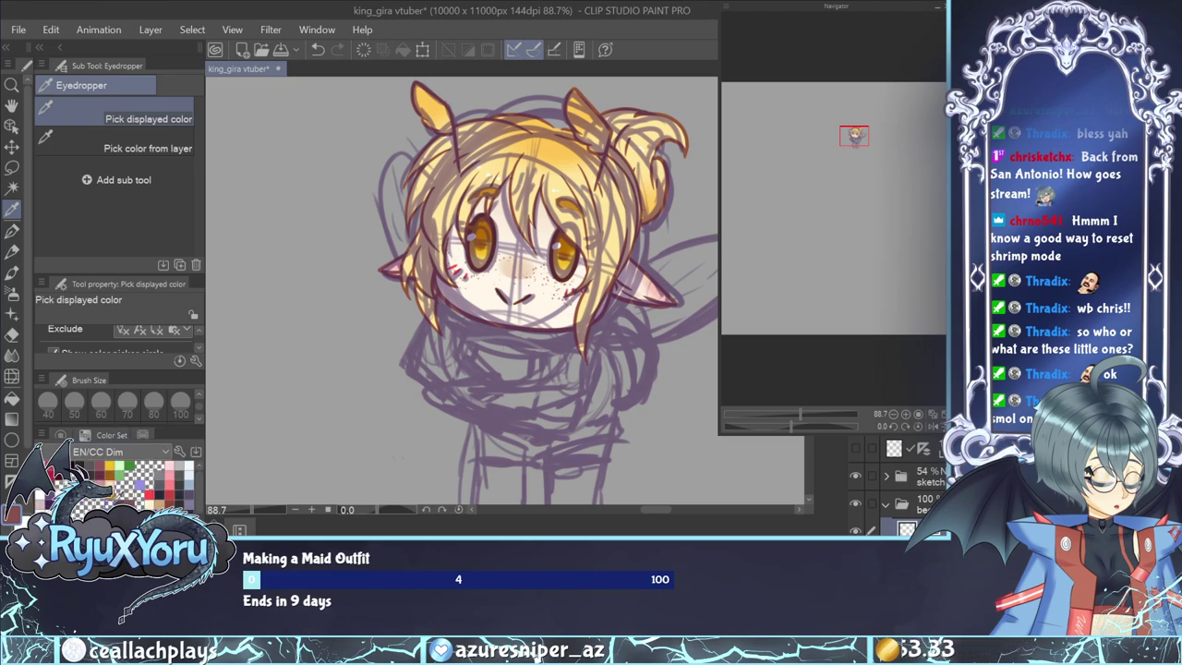
{"action": "scroll", "coordinate": [501, 420], "scroll_direction": "up", "scroll_amount": 2}
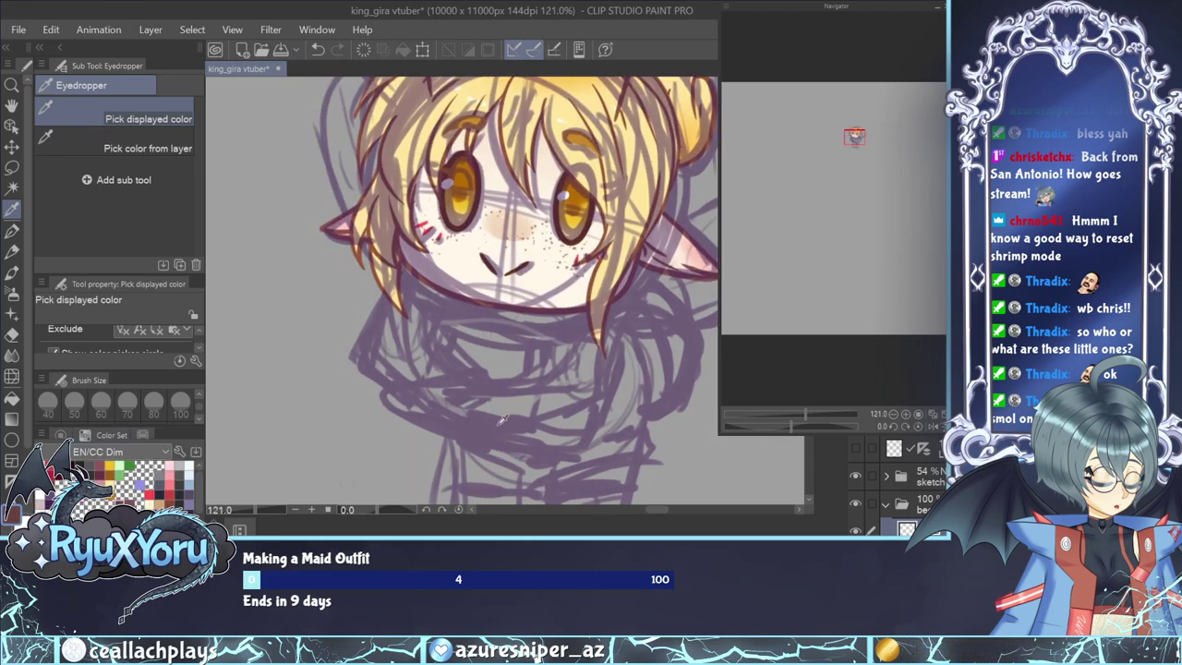
{"action": "left_click", "coordinate": [12, 230]}
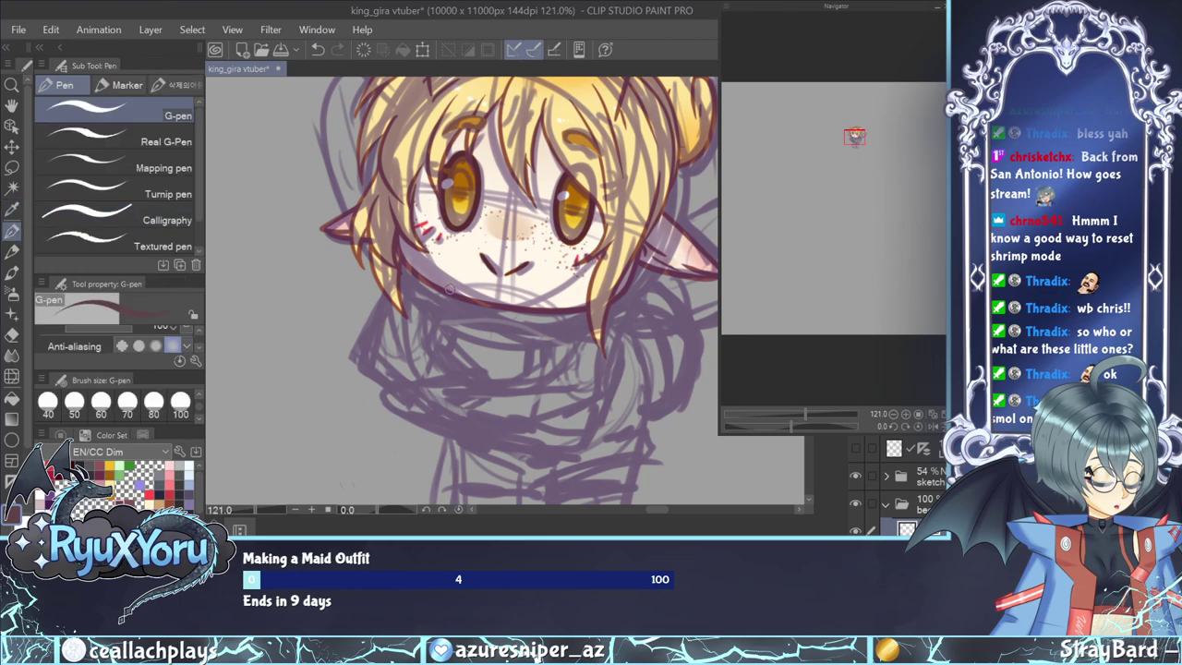
{"action": "left_click_drag", "start_coordinate": [445, 294], "coordinate": [423, 338]}
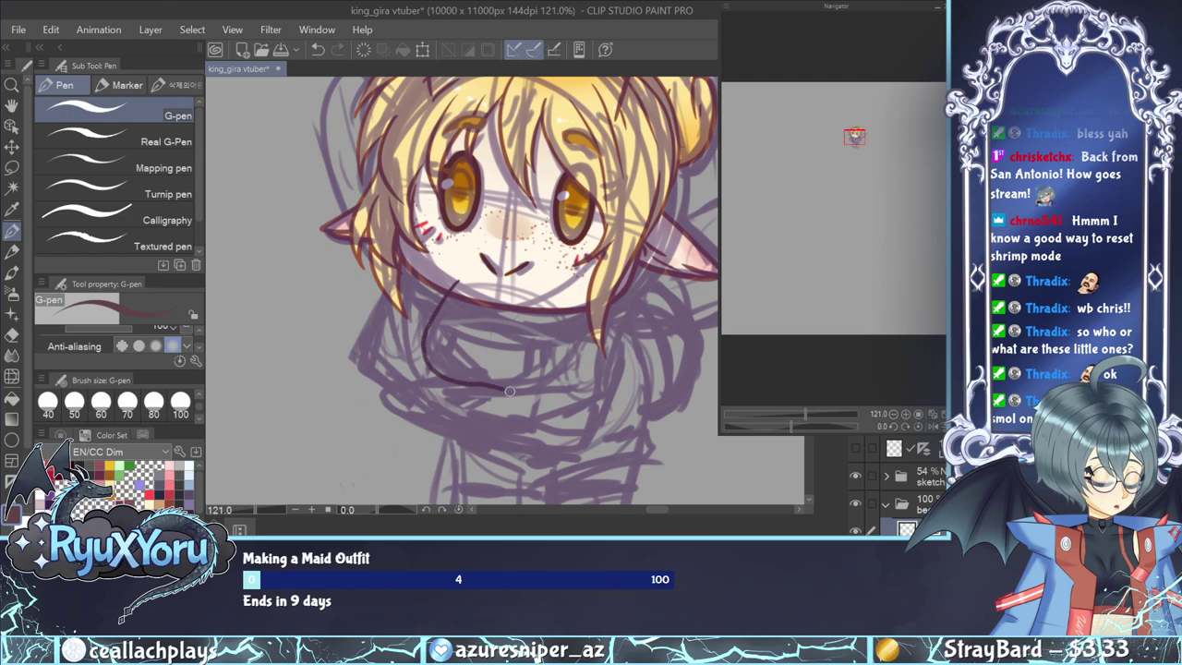
{"action": "mouse_move", "coordinate": [570, 390]}
{"action": "left_mouse_down"}
{"action": "mouse_move", "coordinate": [583, 363]}
{"action": "mouse_move", "coordinate": [567, 292]}
{"action": "left_mouse_up"}
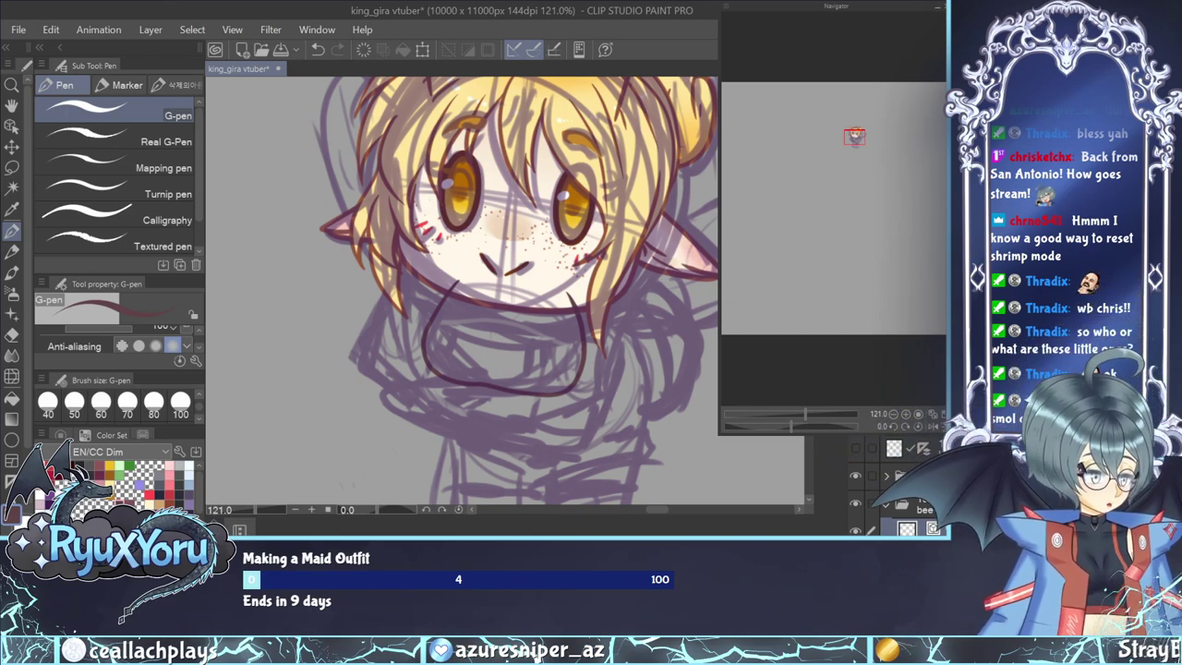
Ink the curved fold lines on both sides of the collar, redrawing the stroke beneath the long hair strand.
{"action": "key", "text": "ctrl+shift+n"}
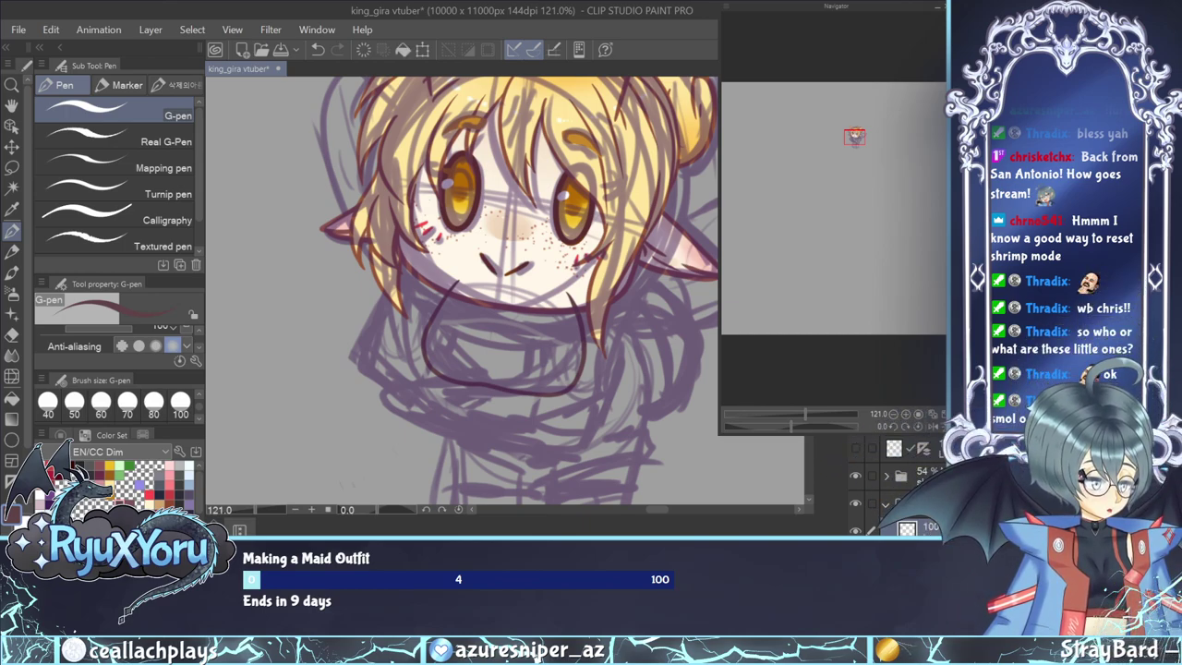
{"action": "key", "text": "ctrl+z"}
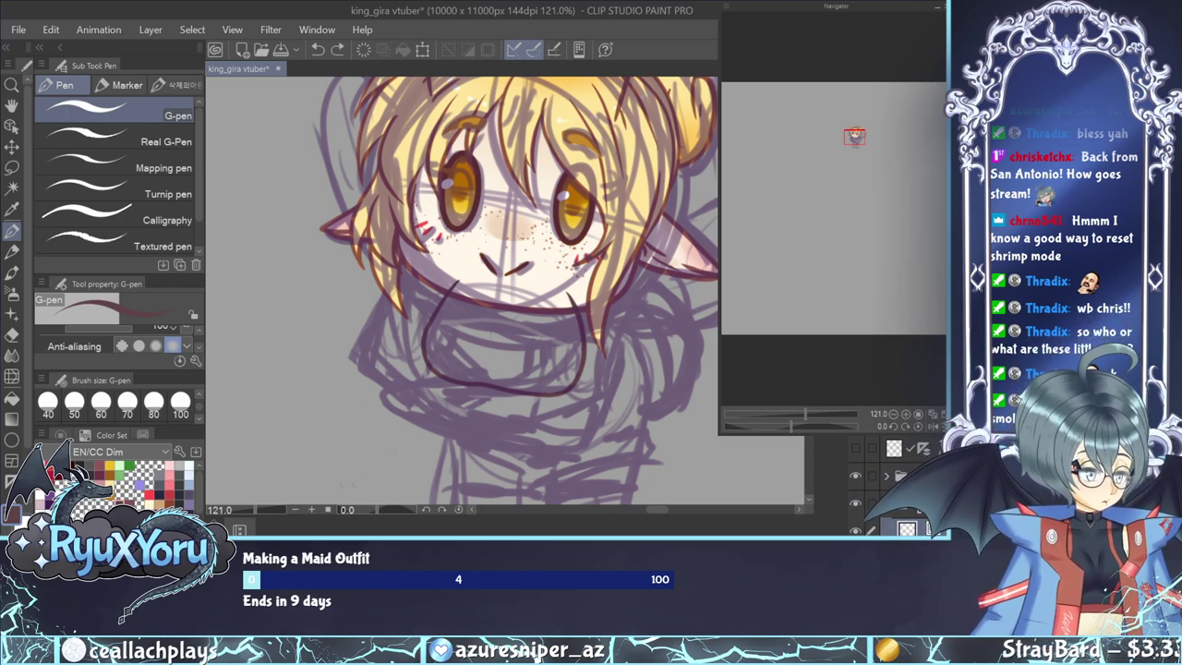
{"action": "key", "text": "ctrl+y"}
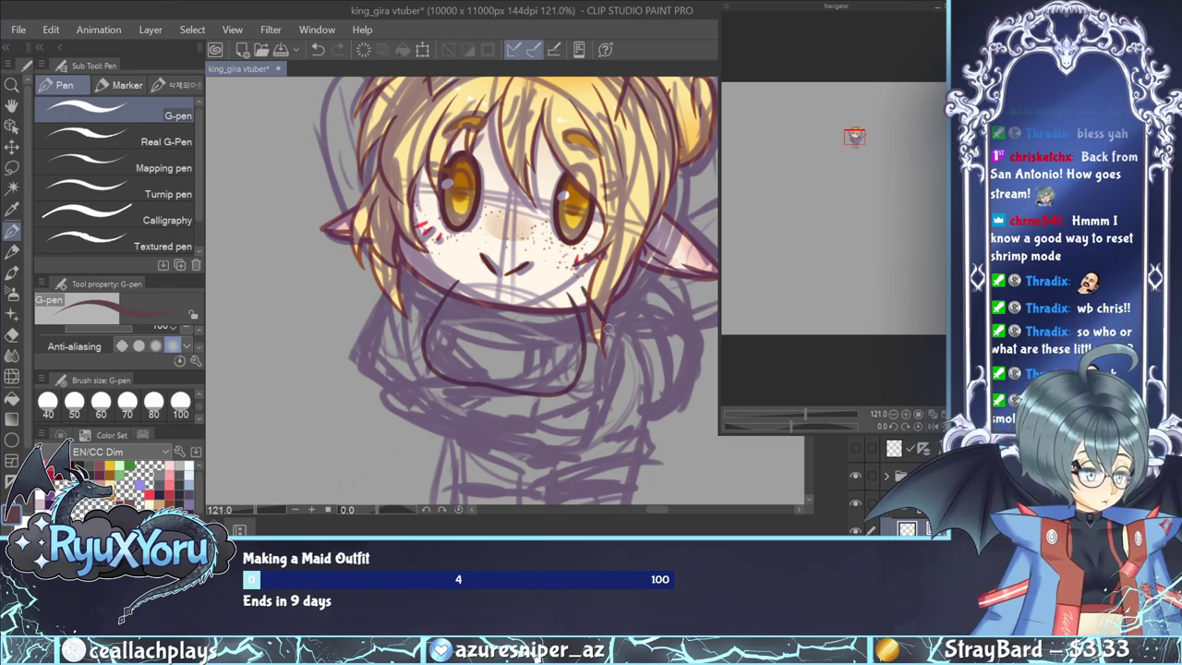
{"action": "mouse_move", "coordinate": [607, 329]}
{"action": "left_mouse_down"}
{"action": "mouse_move", "coordinate": [598, 374]}
{"action": "mouse_move", "coordinate": [547, 399]}
{"action": "left_mouse_up"}
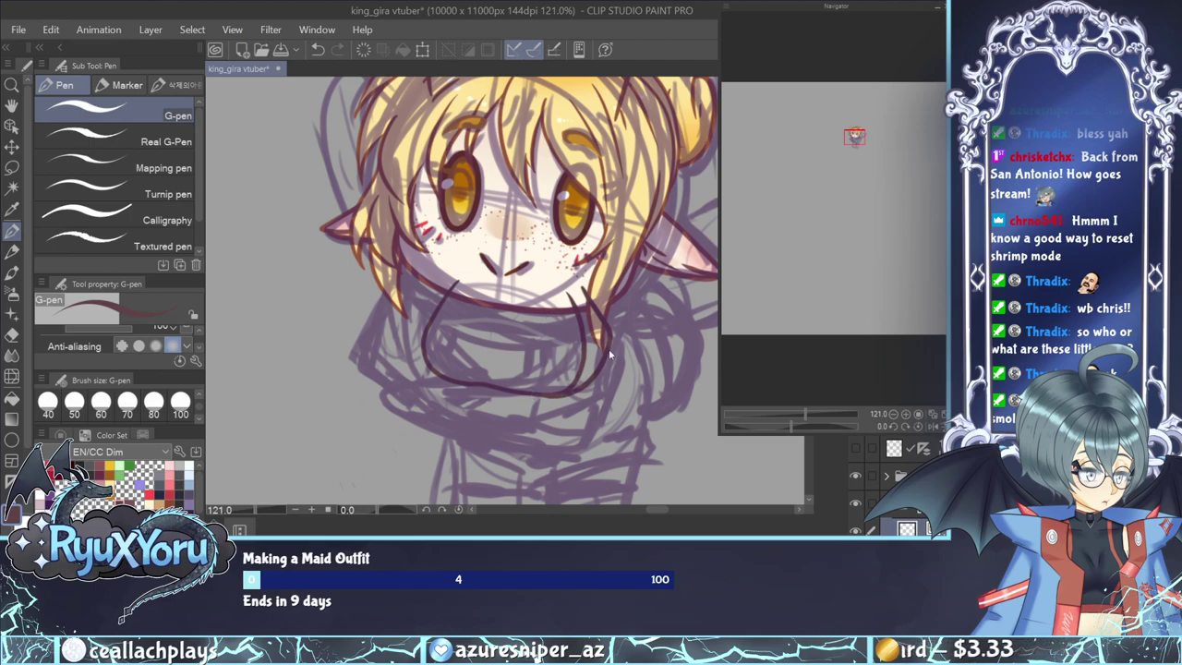
{"action": "key", "text": "ctrl+z"}
{"action": "mouse_move", "coordinate": [583, 288]}
{"action": "left_mouse_down"}
{"action": "mouse_move", "coordinate": [609, 340]}
{"action": "mouse_move", "coordinate": [562, 393]}
{"action": "mouse_move", "coordinate": [527, 399]}
{"action": "mouse_move", "coordinate": [480, 392]}
{"action": "mouse_move", "coordinate": [462, 370]}
{"action": "mouse_move", "coordinate": [450, 308]}
{"action": "left_mouse_up"}
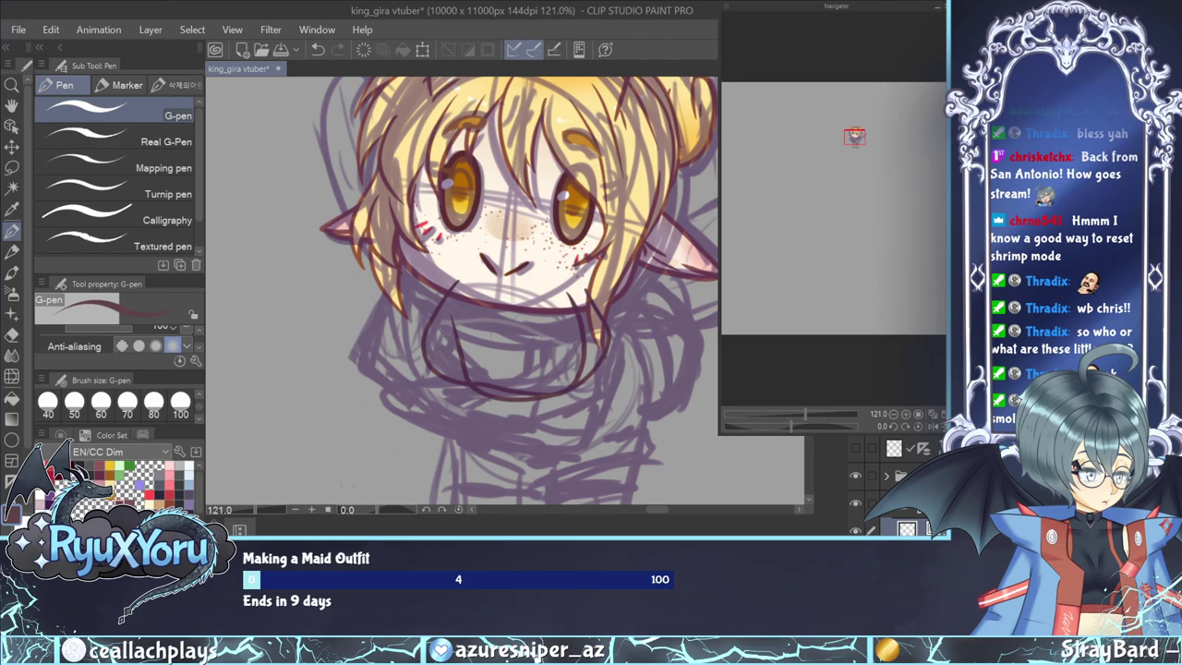
Ink the torso below the collar, with its angled lower edge and the curved side line down to it.
{"action": "scroll", "coordinate": [469, 268], "scroll_direction": "down", "scroll_amount": 3}
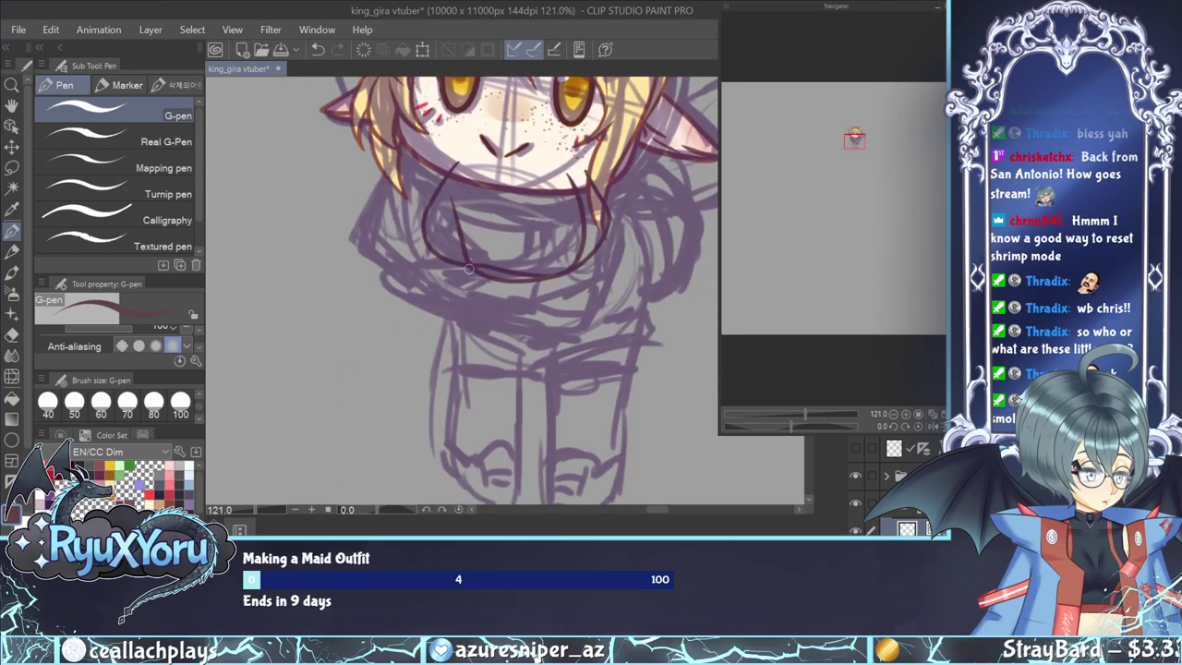
{"action": "mouse_move", "coordinate": [468, 268]}
{"action": "left_mouse_down"}
{"action": "mouse_move", "coordinate": [461, 309]}
{"action": "mouse_move", "coordinate": [489, 329]}
{"action": "mouse_move", "coordinate": [519, 342]}
{"action": "mouse_move", "coordinate": [572, 331]}
{"action": "left_mouse_up"}
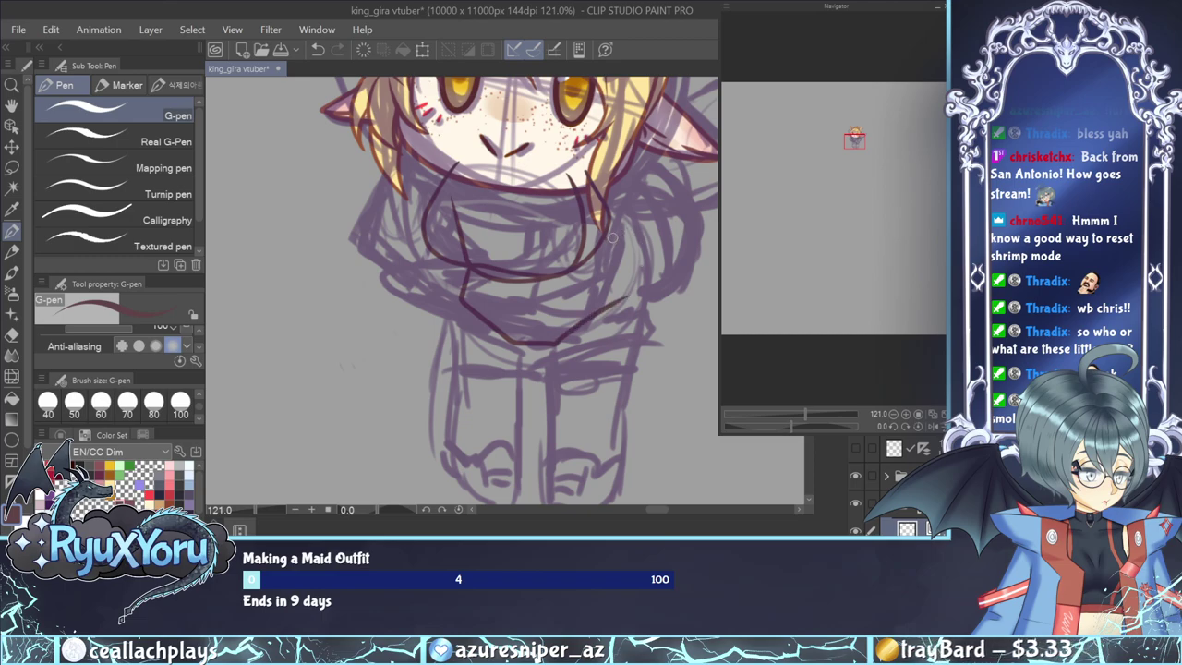
{"action": "mouse_move", "coordinate": [611, 215]}
{"action": "left_mouse_down"}
{"action": "mouse_move", "coordinate": [644, 268]}
{"action": "mouse_move", "coordinate": [620, 301]}
{"action": "left_mouse_up"}
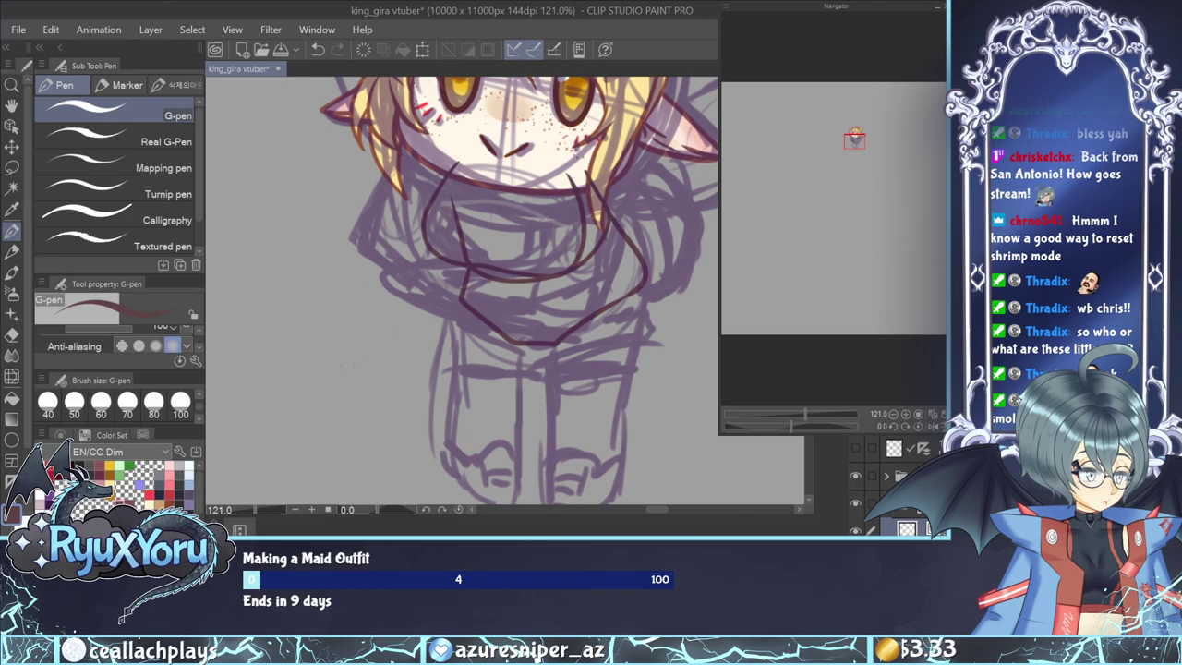
{"action": "scroll", "coordinate": [556, 205], "scroll_direction": "down", "scroll_amount": 2}
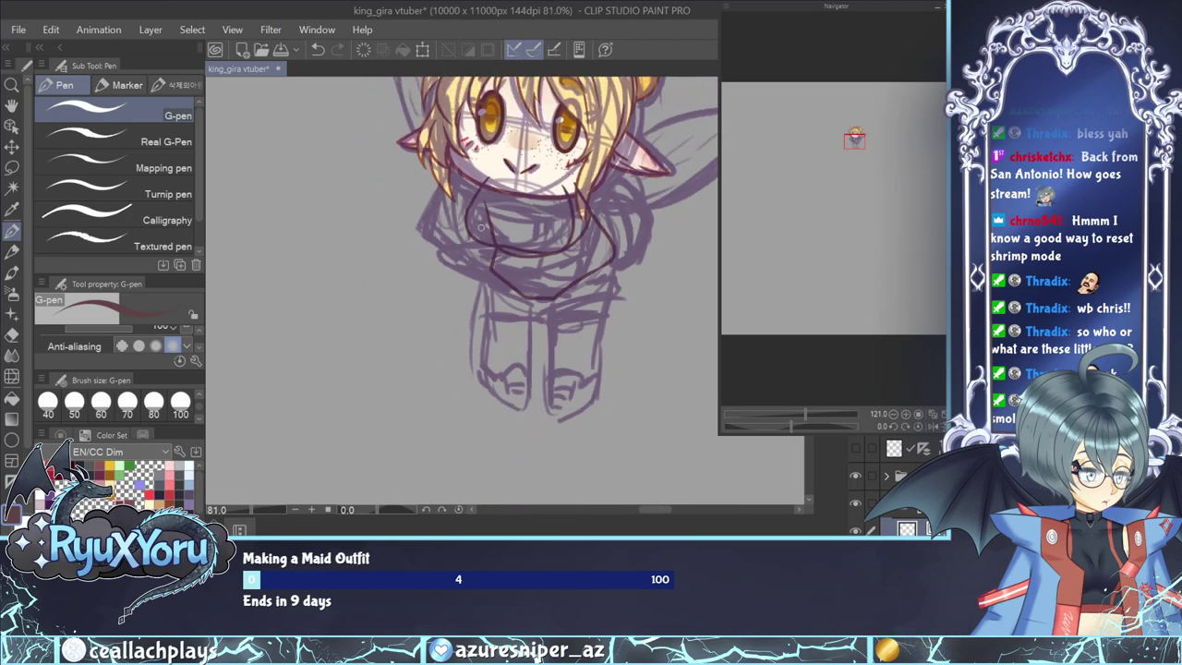
Ink the outlines of both legs and feet below the torso, following the sketch.
{"action": "scroll", "coordinate": [485, 277], "scroll_direction": "up", "scroll_amount": 2}
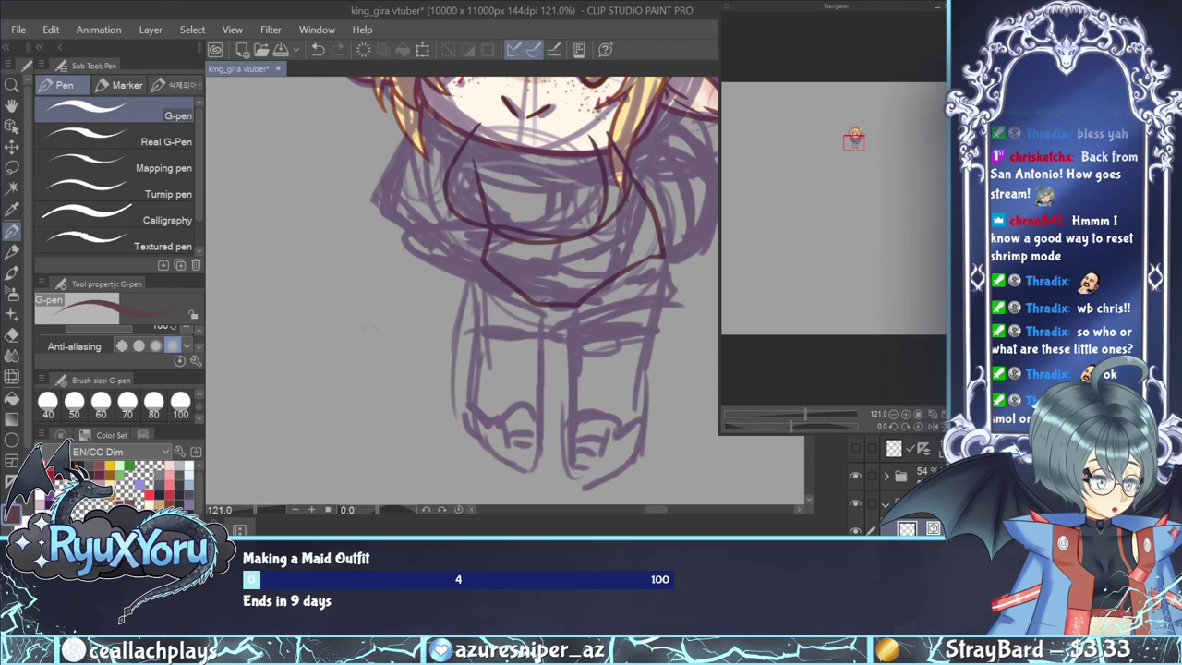
{"action": "mouse_move", "coordinate": [699, 260]}
{"action": "left_mouse_down"}
{"action": "mouse_move", "coordinate": [699, 152]}
{"action": "mouse_move", "coordinate": [699, 172]}
{"action": "mouse_move", "coordinate": [663, 184]}
{"action": "mouse_move", "coordinate": [633, 371]}
{"action": "mouse_move", "coordinate": [584, 399]}
{"action": "mouse_move", "coordinate": [565, 395]}
{"action": "mouse_move", "coordinate": [567, 363]}
{"action": "mouse_move", "coordinate": [607, 325]}
{"action": "left_mouse_up"}
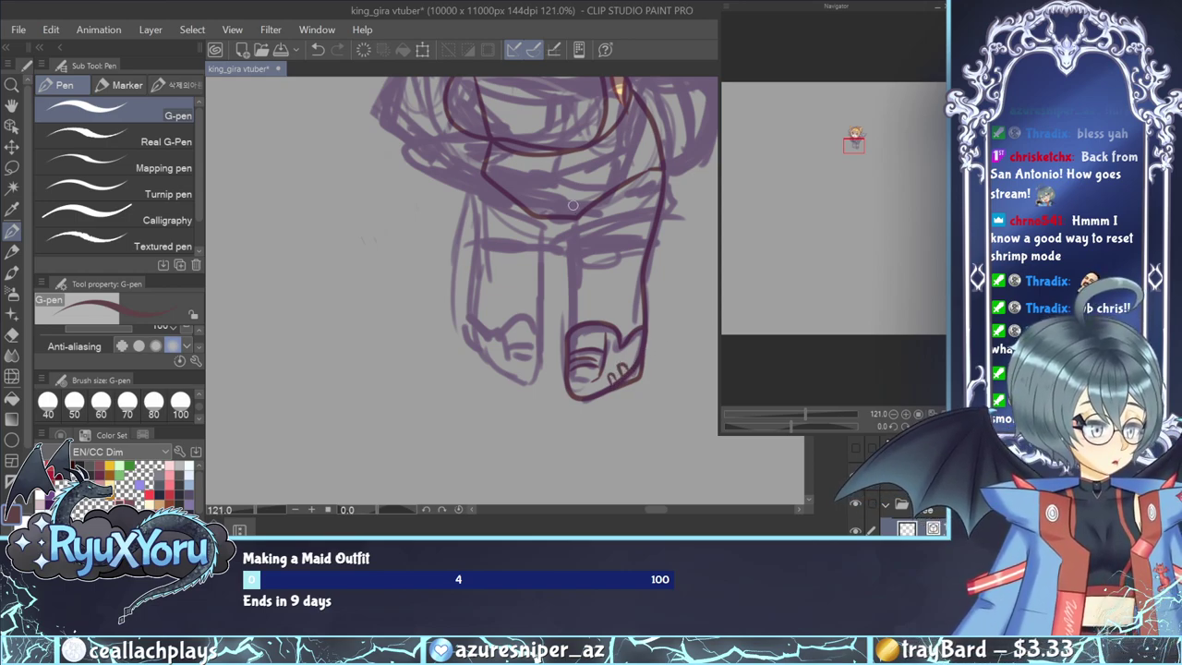
{"action": "left_click_drag", "start_coordinate": [575, 223], "coordinate": [571, 330]}
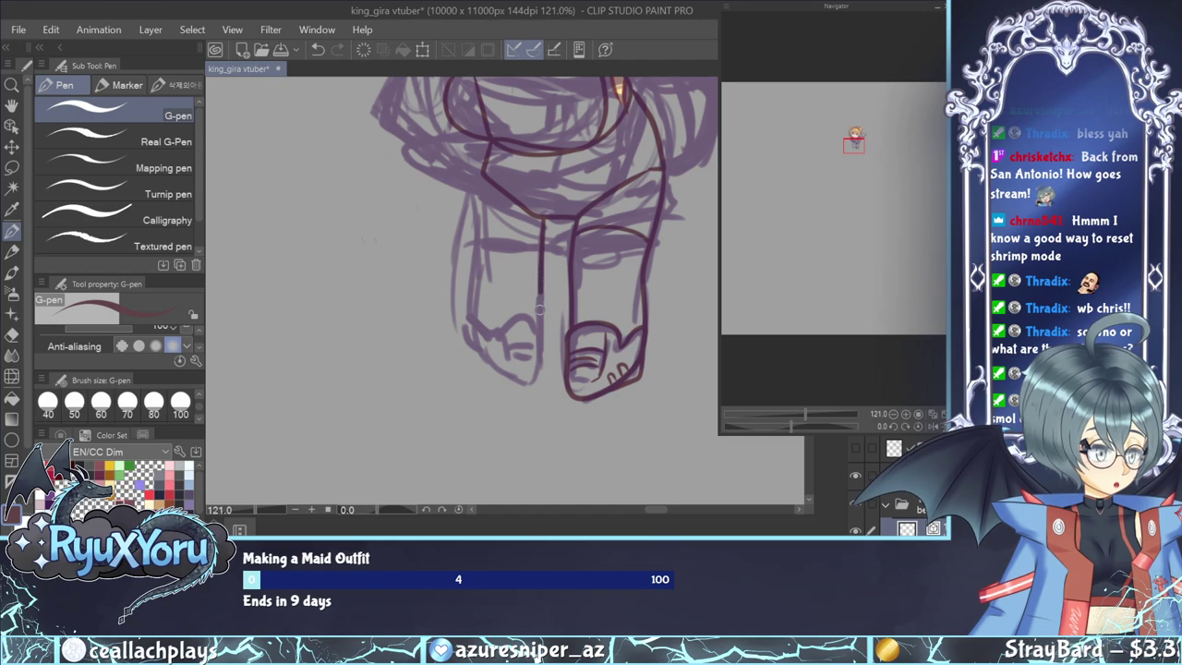
{"action": "left_click_drag", "start_coordinate": [479, 185], "coordinate": [477, 247]}
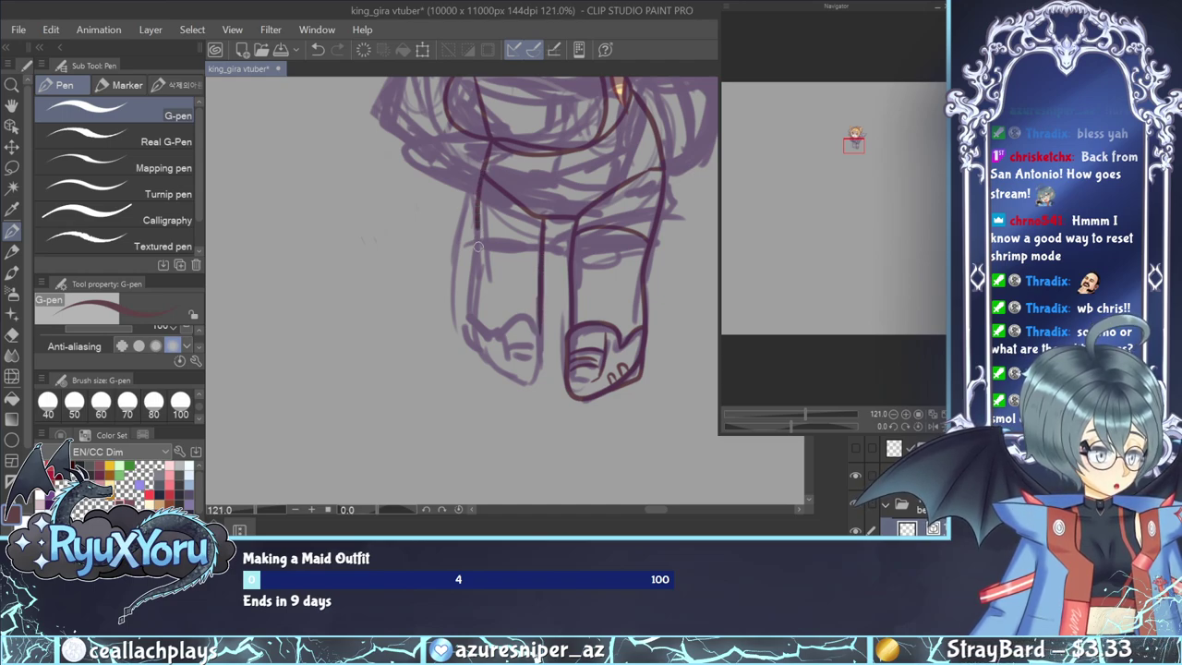
{"action": "mouse_move", "coordinate": [470, 306]}
{"action": "left_mouse_down"}
{"action": "mouse_move", "coordinate": [492, 366]}
{"action": "mouse_move", "coordinate": [465, 353]}
{"action": "mouse_move", "coordinate": [468, 325]}
{"action": "mouse_move", "coordinate": [488, 363]}
{"action": "mouse_move", "coordinate": [543, 367]}
{"action": "left_mouse_up"}
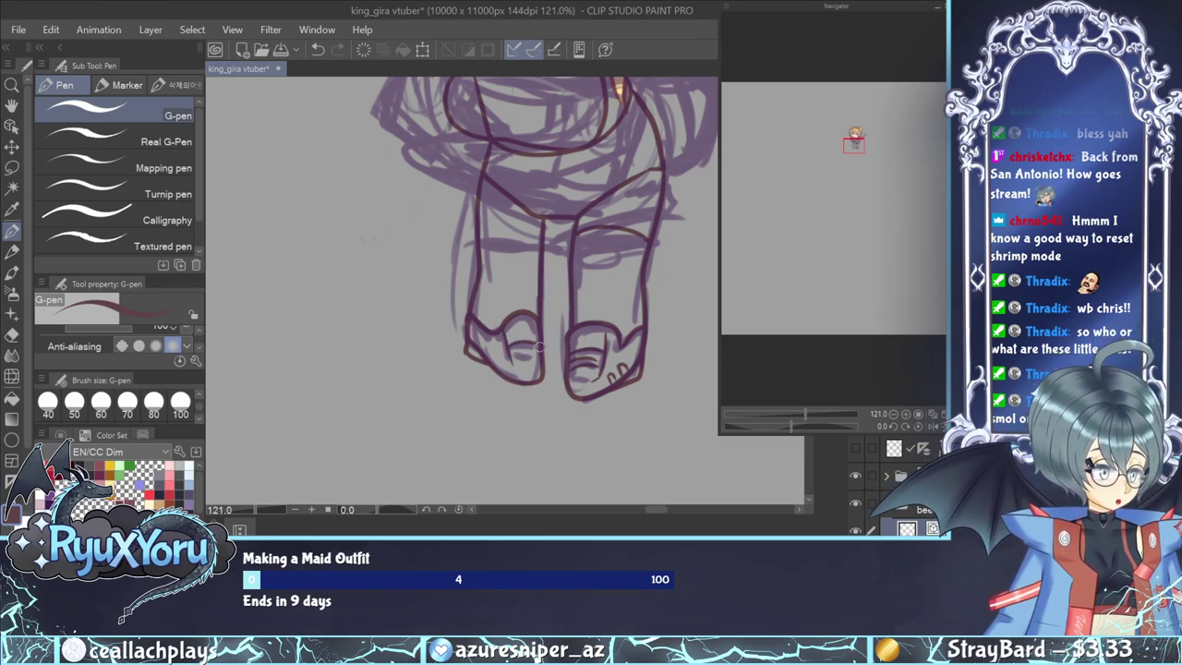
Ink the curved detail and toe lines on the inner foot and the curved band across the upper part of the same leg.
{"action": "left_click_drag", "start_coordinate": [510, 355], "coordinate": [541, 351]}
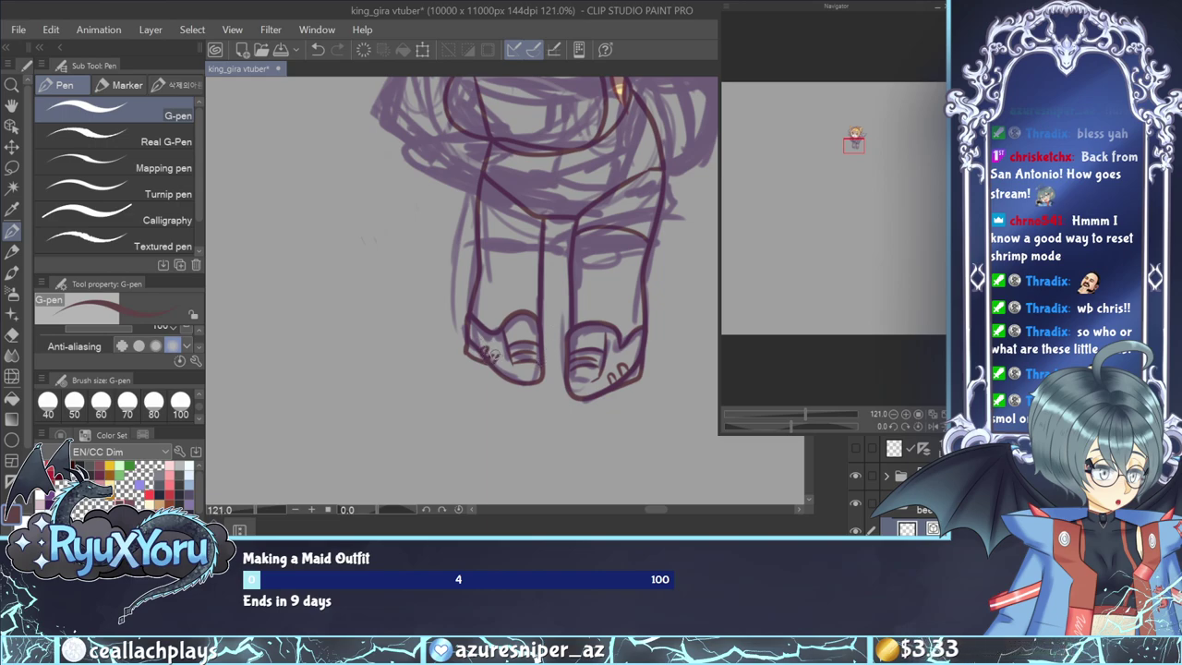
{"action": "left_click_drag", "start_coordinate": [477, 227], "coordinate": [536, 224]}
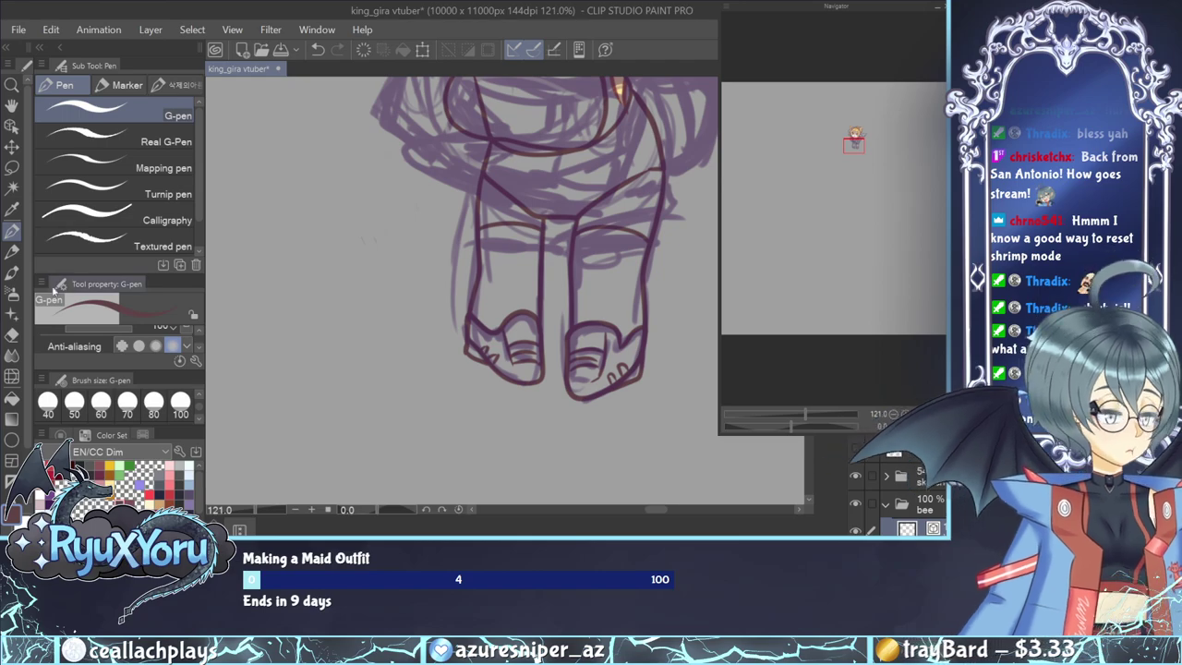
{"action": "scroll", "coordinate": [461, 397], "scroll_direction": "down", "scroll_amount": 3}
{"action": "scroll", "coordinate": [527, 219], "scroll_direction": "up", "scroll_amount": 3}
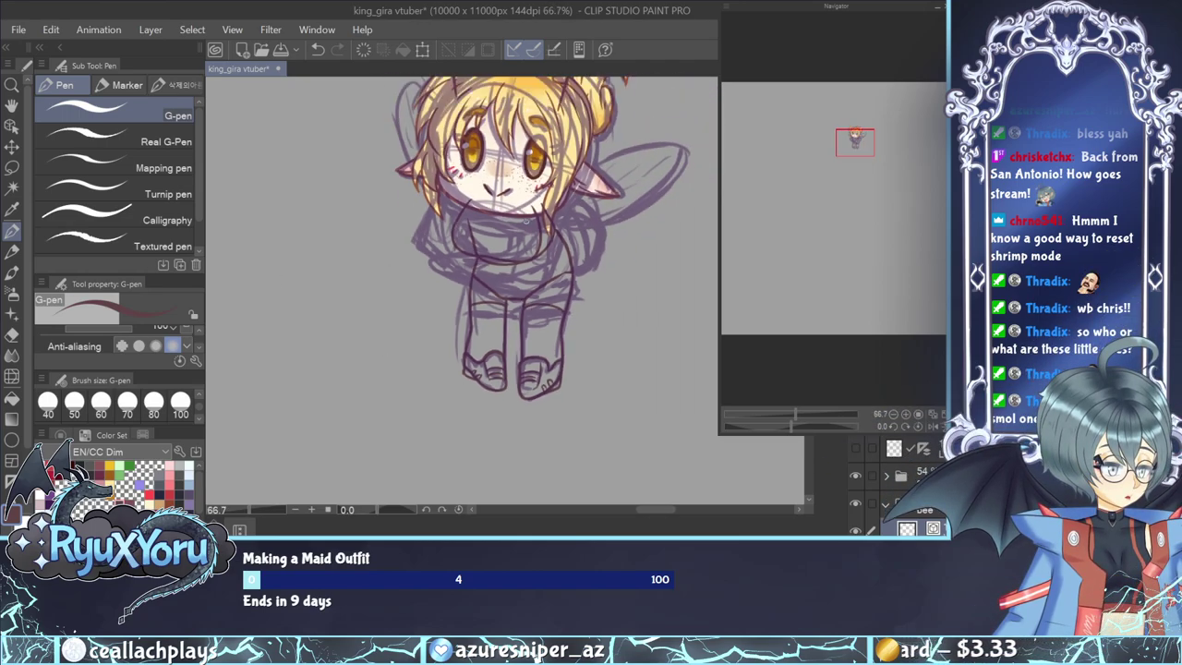
{"action": "scroll", "coordinate": [526, 219], "scroll_direction": "down", "scroll_amount": 2}
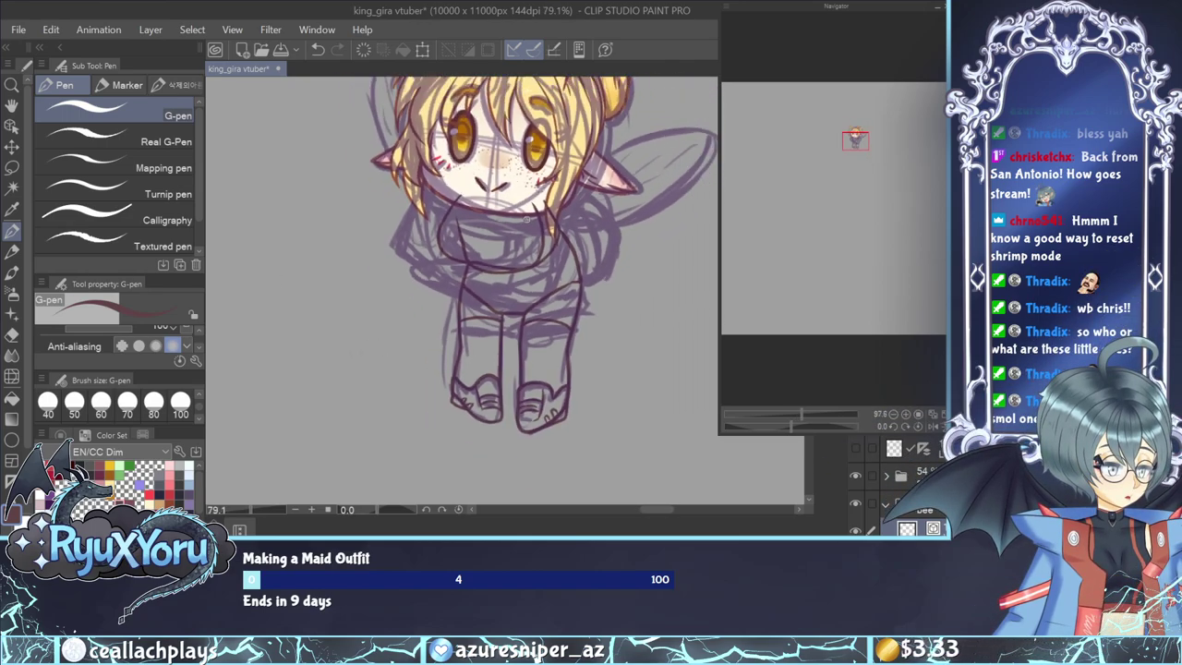
{"action": "scroll", "coordinate": [564, 382], "scroll_direction": "up", "scroll_amount": 1}
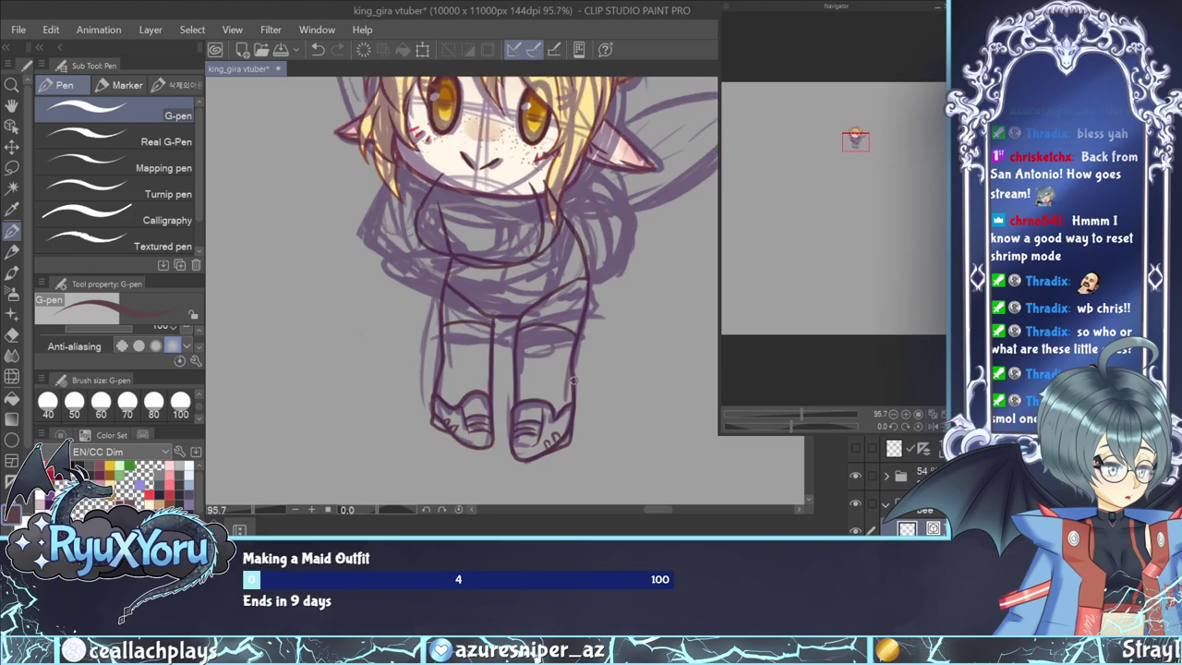
{"action": "scroll", "coordinate": [868, 490], "scroll_direction": "down", "scroll_amount": 2}
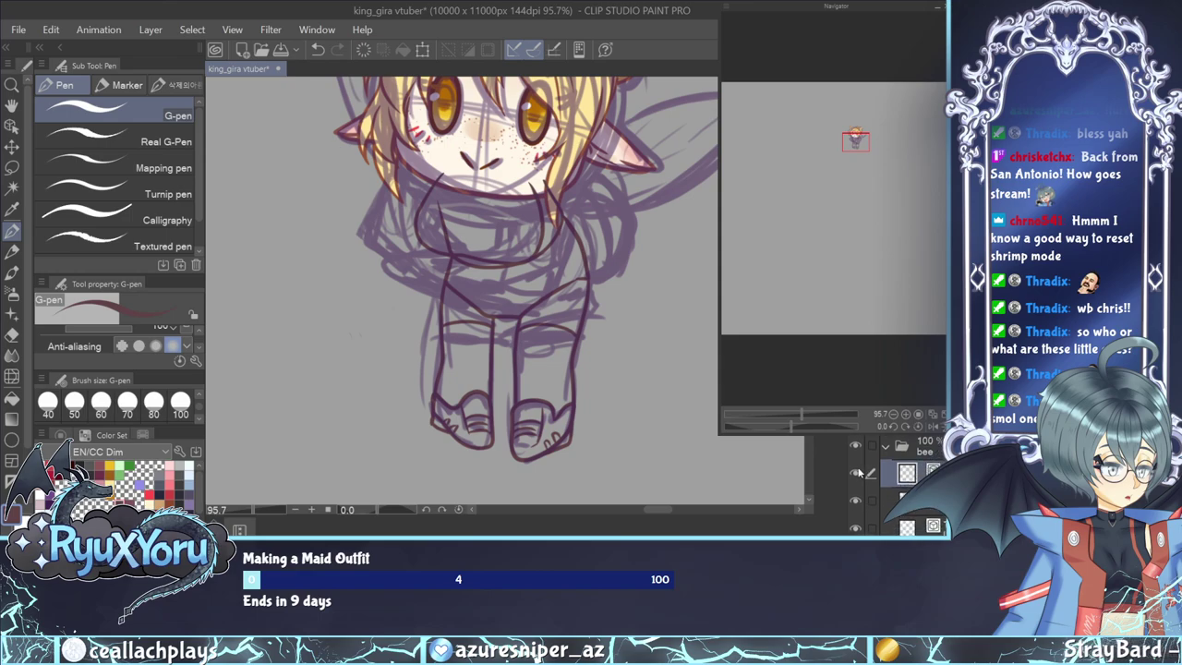
Hide the leg lines and, on the torso layer, ink the waistline, centre seam and hem of the shorts, trimming the side with the vector eraser.
{"action": "left_click", "coordinate": [855, 473]}
{"action": "left_click", "coordinate": [910, 497]}
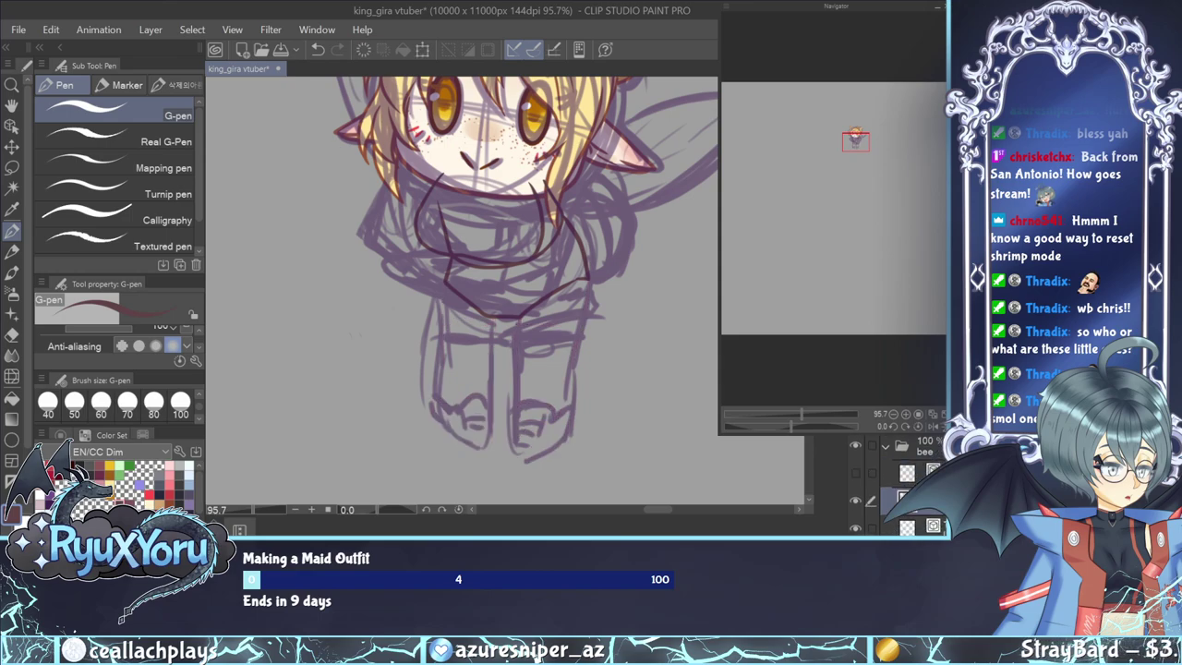
{"action": "left_click", "coordinate": [856, 500]}
{"action": "left_click", "coordinate": [855, 500]}
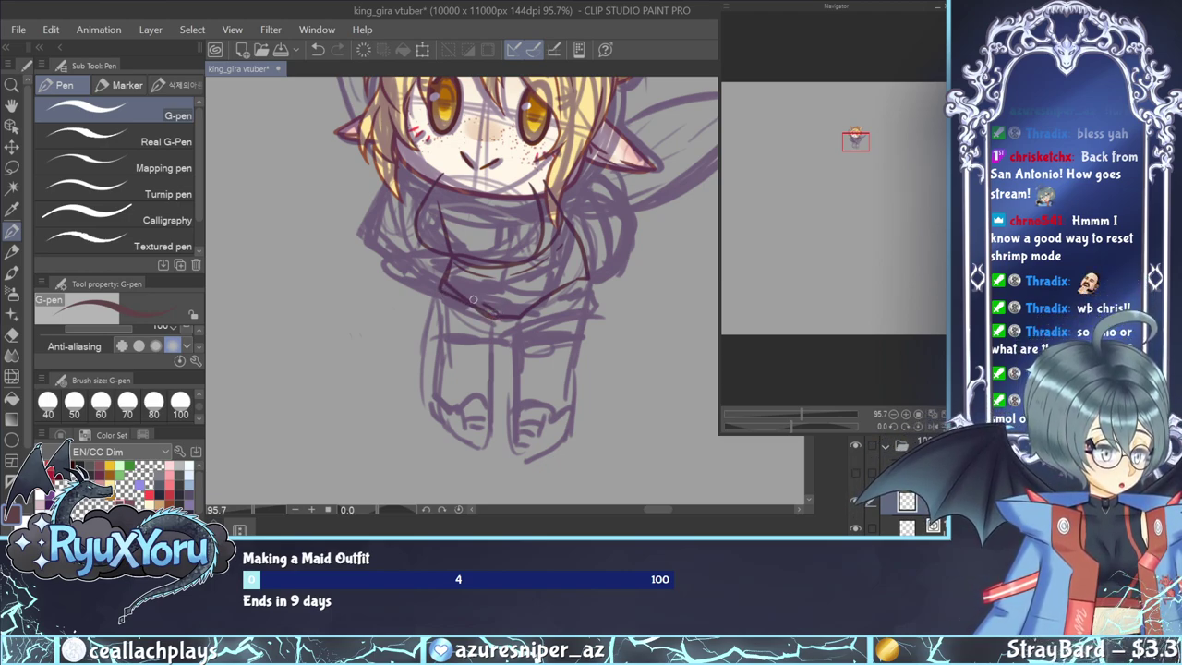
{"action": "left_click", "coordinate": [12, 334]}
{"action": "left_click_drag", "start_coordinate": [444, 288], "coordinate": [455, 273]}
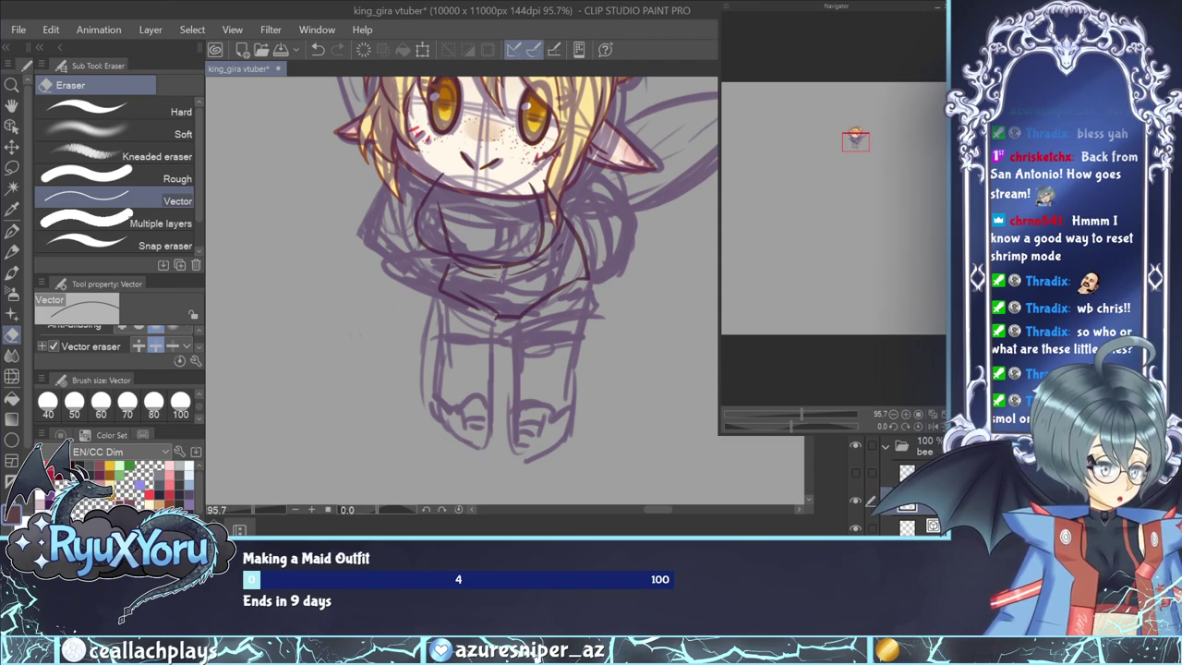
{"action": "key", "text": "p"}
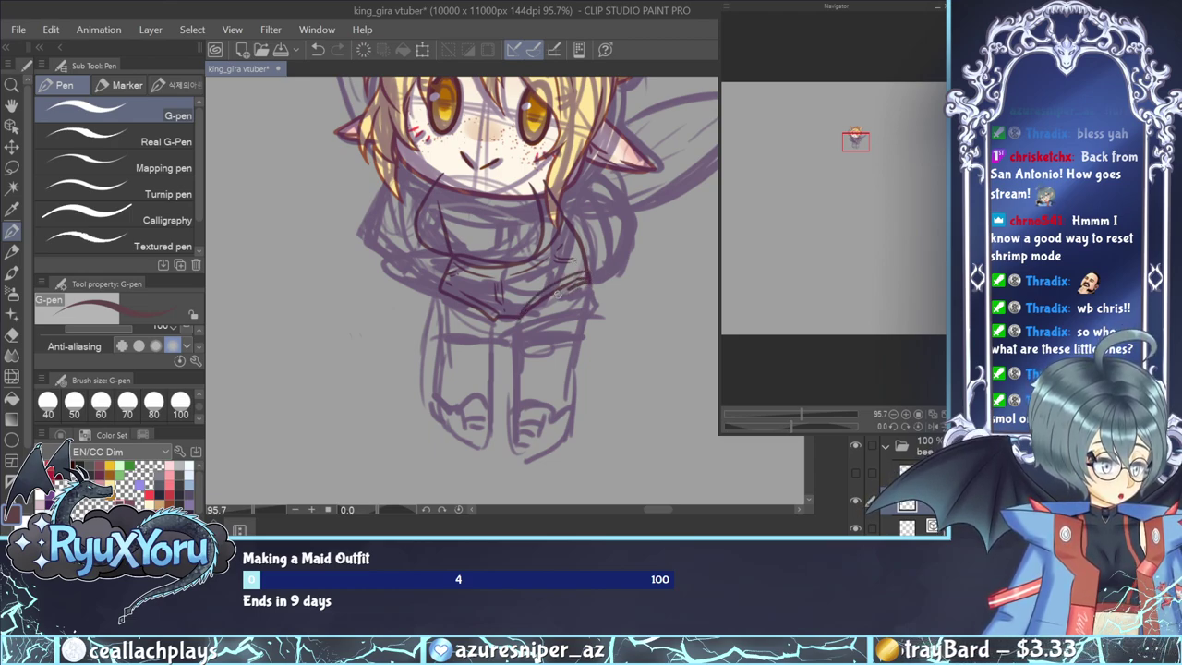
{"action": "left_click_drag", "start_coordinate": [558, 295], "coordinate": [519, 318]}
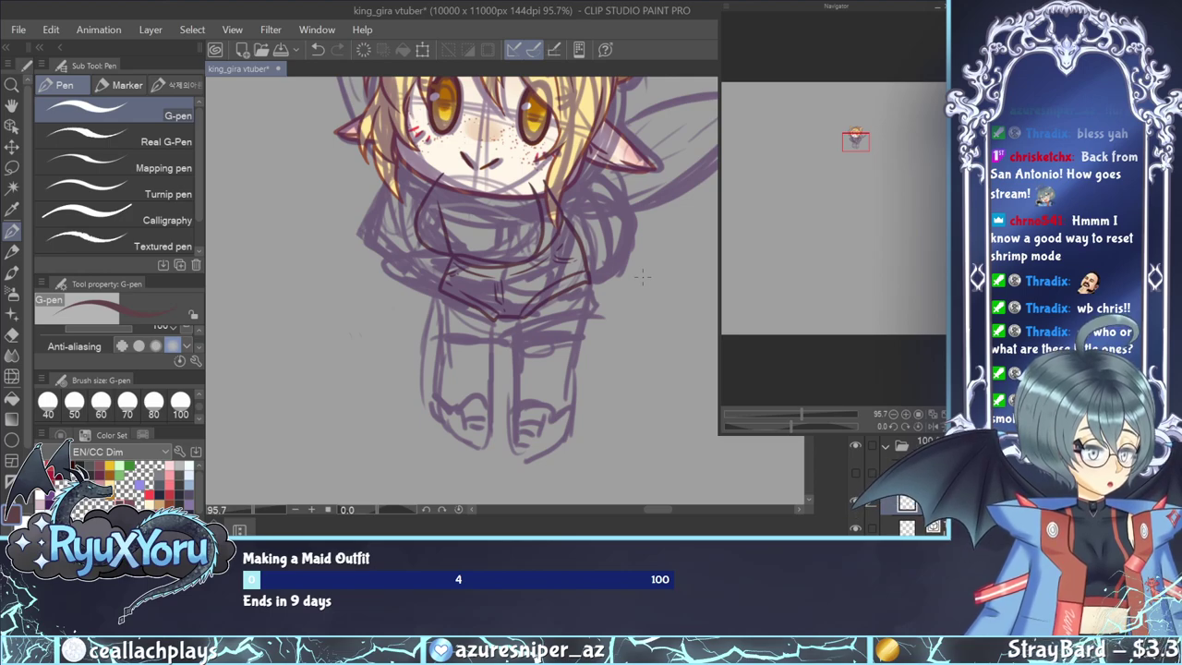
Hide the shorts and collar lines, select the U-shaped upper-body layer and close its outline with an arch below the mouth.
{"action": "left_click", "coordinate": [855, 499]}
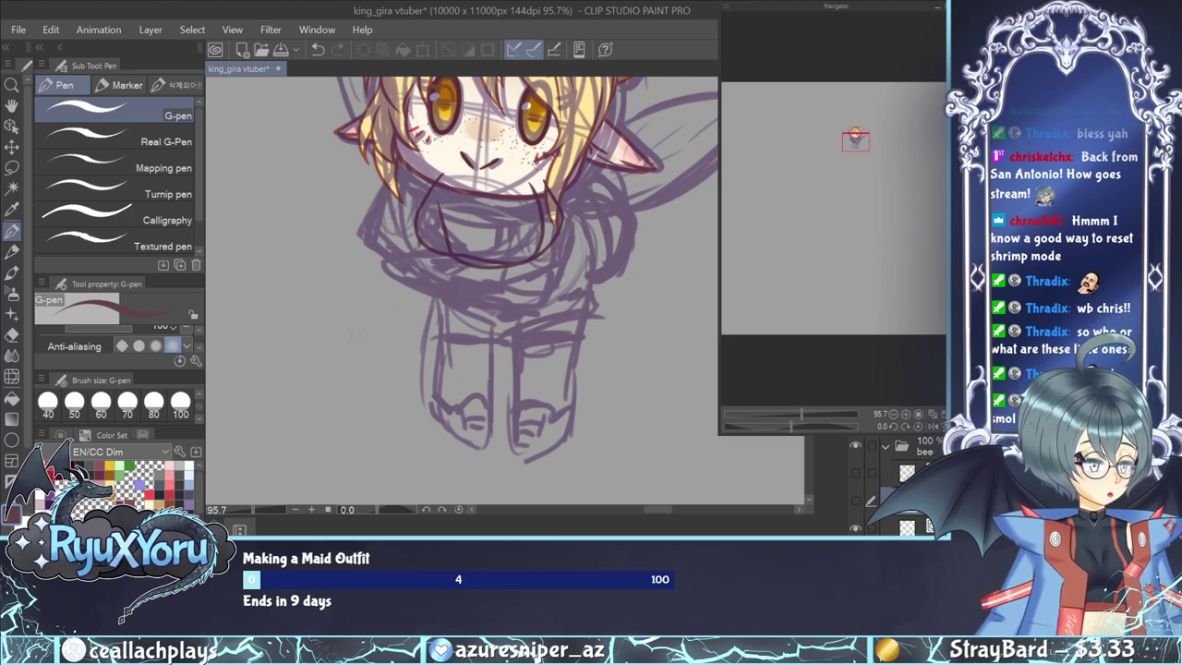
{"action": "scroll", "coordinate": [857, 511], "scroll_direction": "down", "scroll_amount": 2}
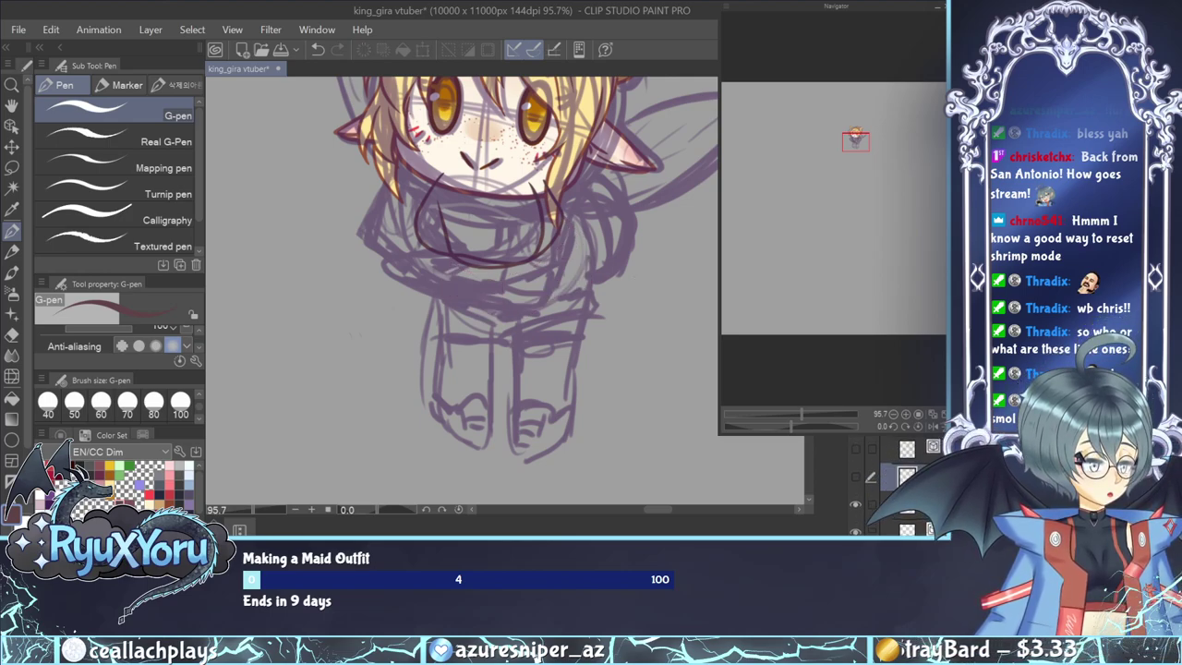
{"action": "left_click", "coordinate": [856, 508]}
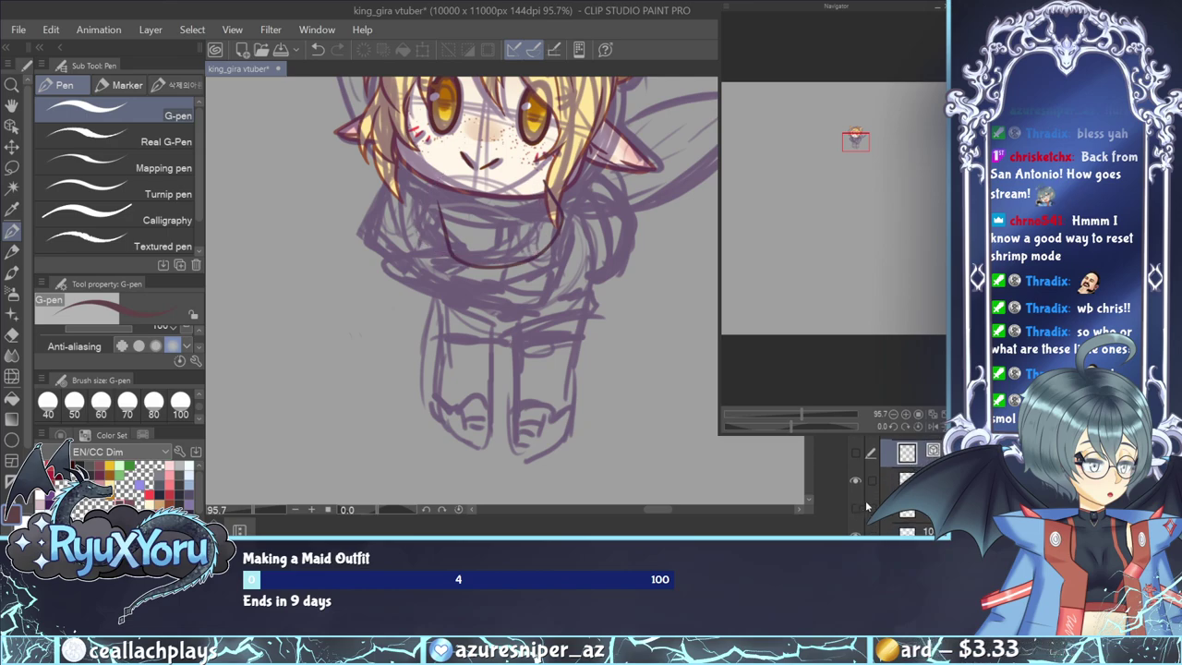
{"action": "left_click", "coordinate": [910, 480]}
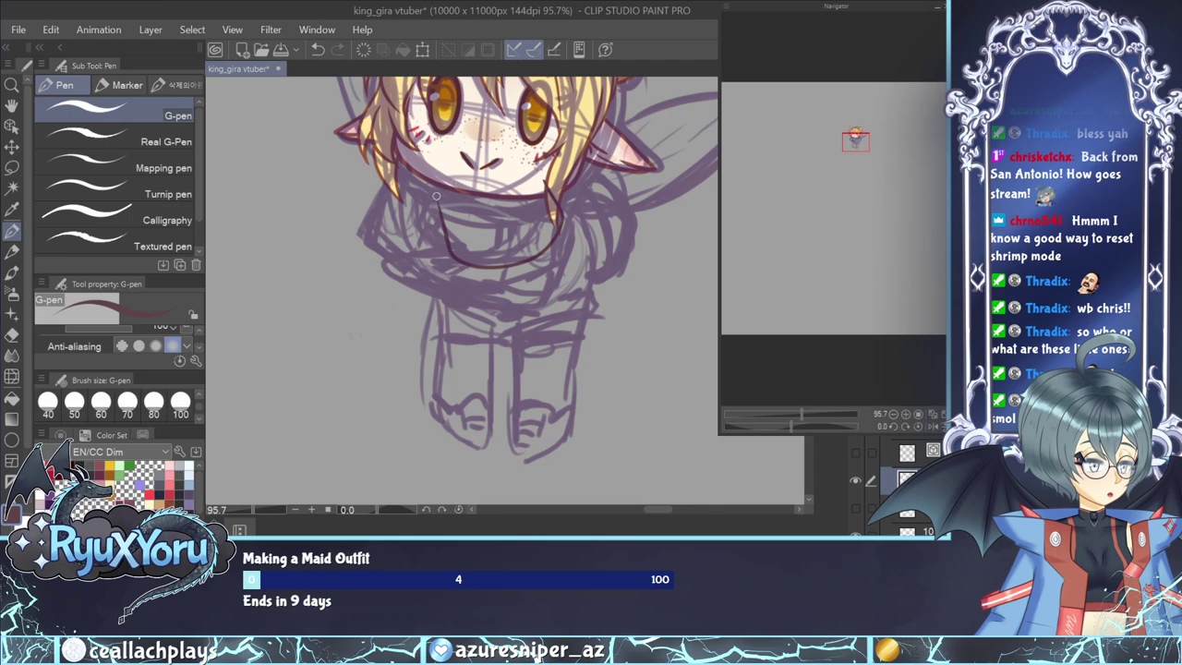
{"action": "mouse_move", "coordinate": [436, 195]}
{"action": "left_mouse_down"}
{"action": "mouse_move", "coordinate": [449, 175]}
{"action": "mouse_move", "coordinate": [495, 159]}
{"action": "mouse_move", "coordinate": [534, 166]}
{"action": "left_mouse_up"}
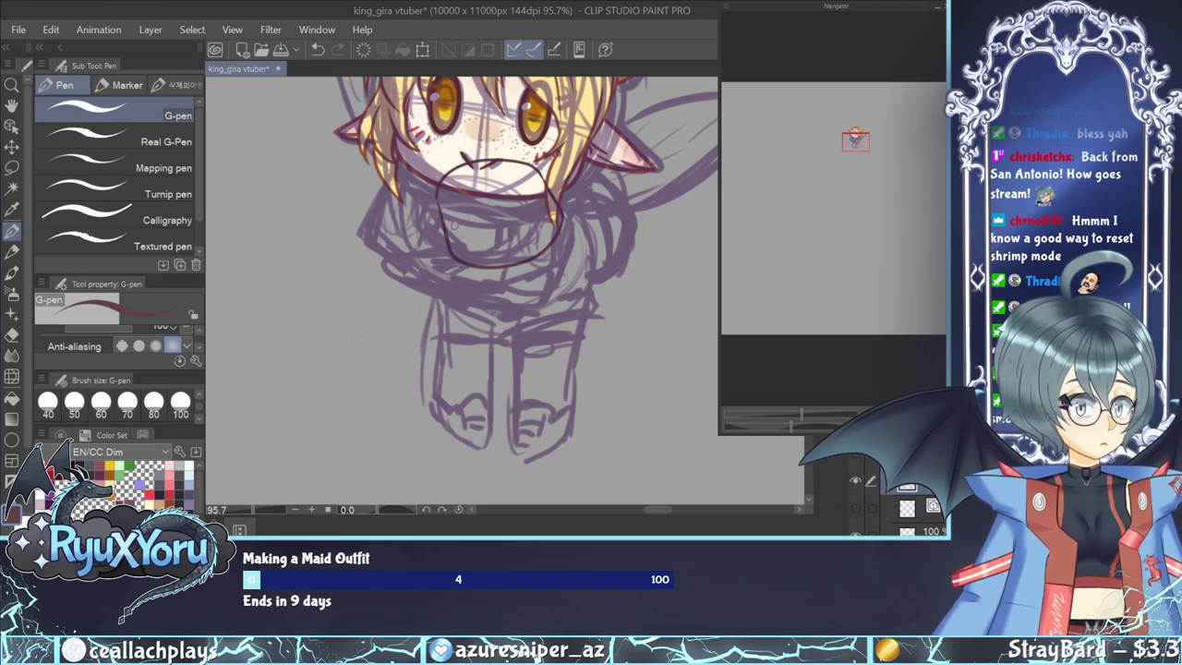
Show the collar and shorts lines again and ink a curved loop on the upper body beneath the long hair strand, undoing unwanted strokes.
{"action": "left_click", "coordinate": [855, 508]}
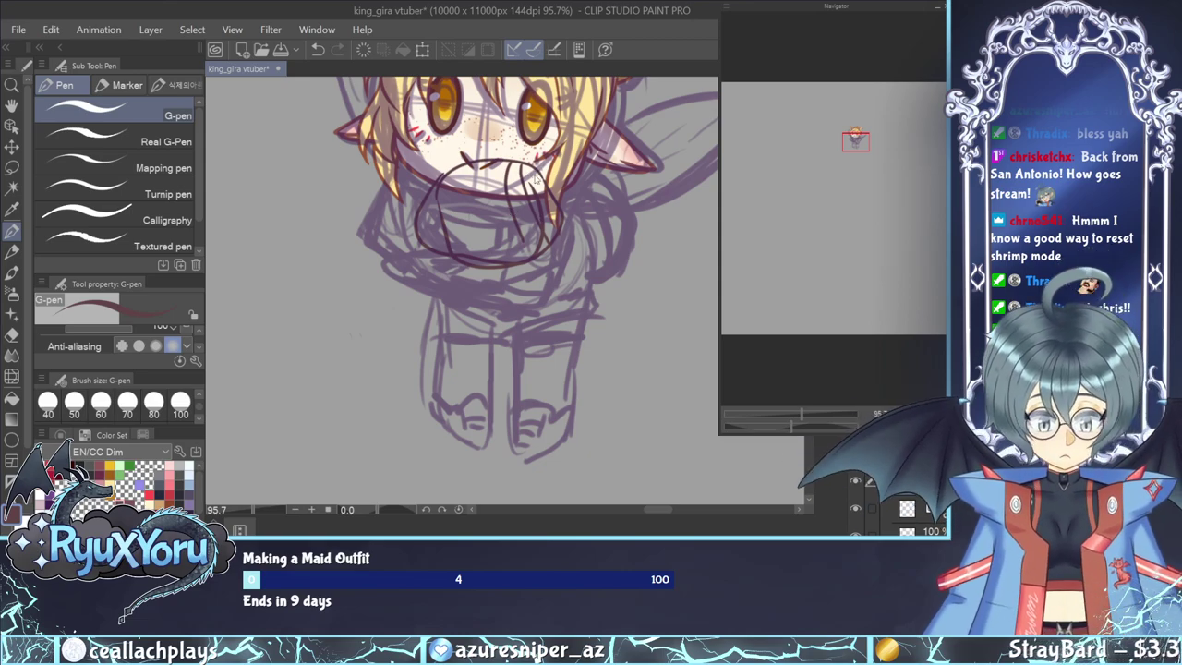
{"action": "key", "text": "ctrl+z"}
{"action": "key", "text": "ctrl+z"}
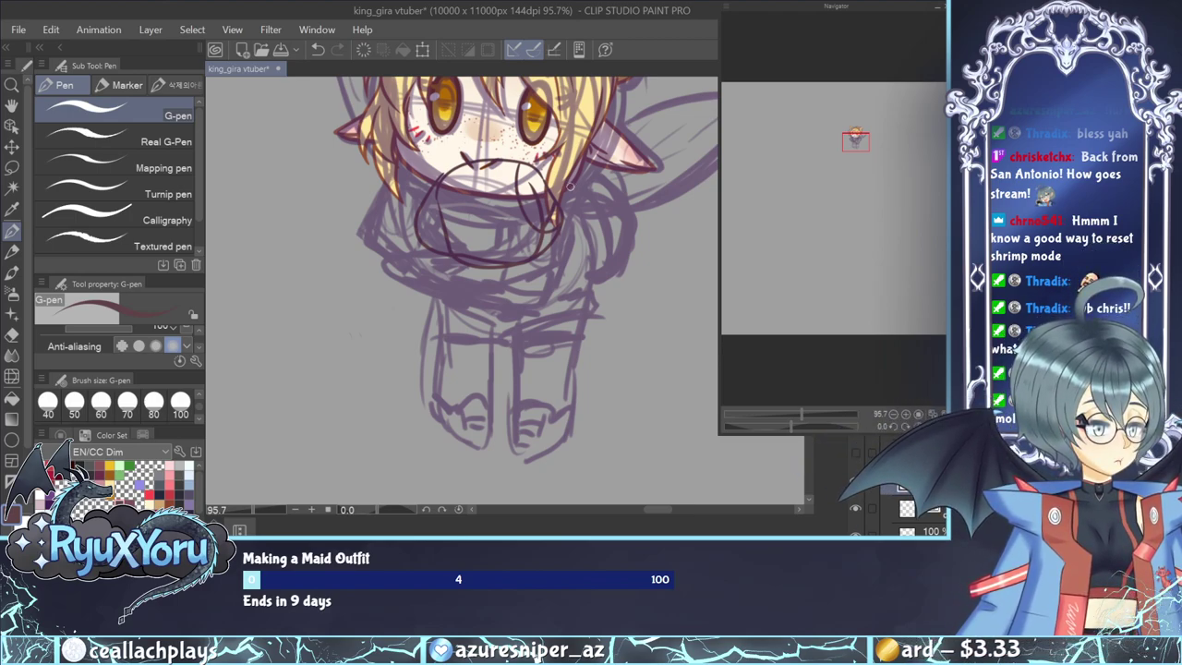
{"action": "left_click", "coordinate": [856, 456]}
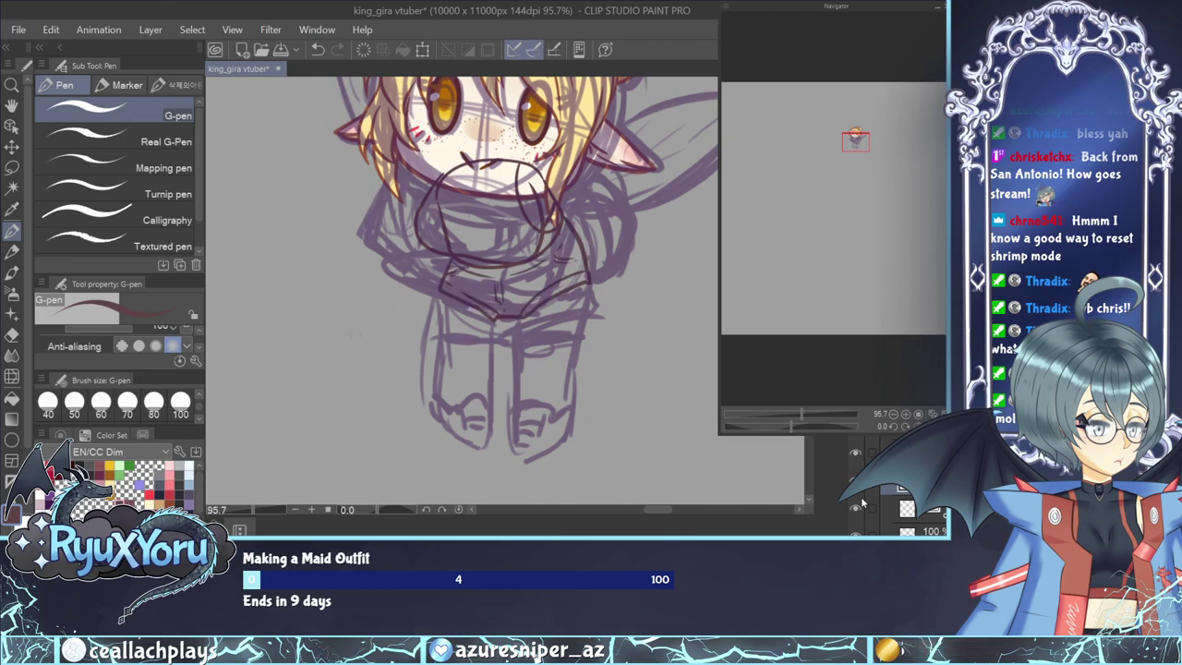
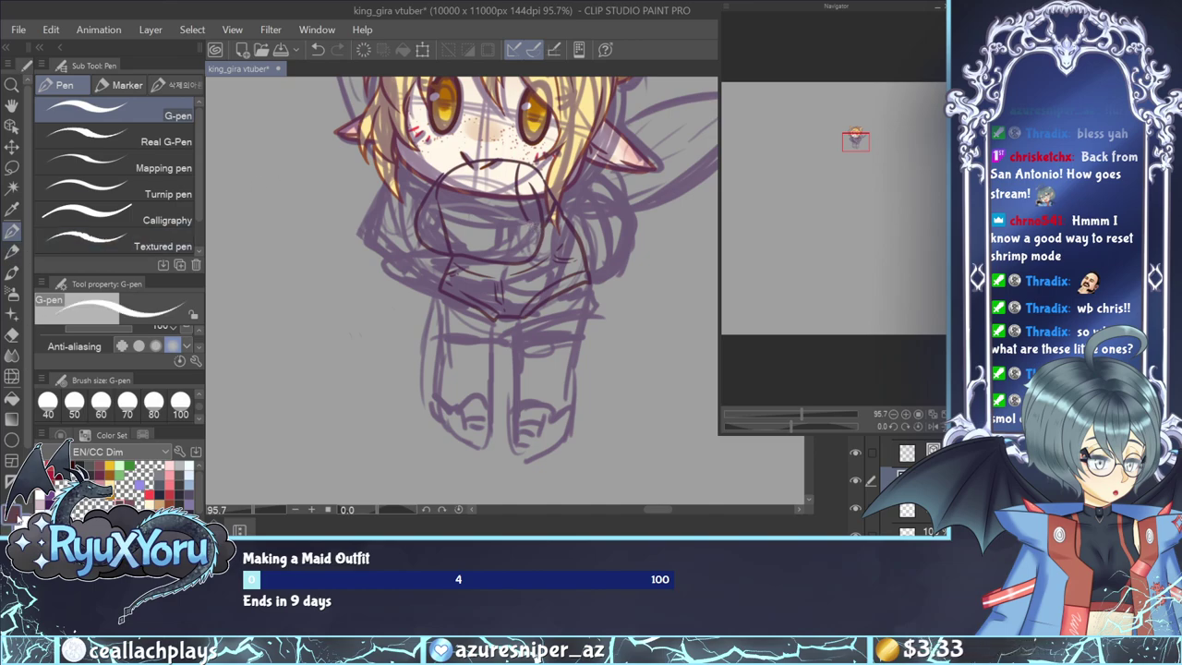
{"action": "left_click", "coordinate": [17, 520]}
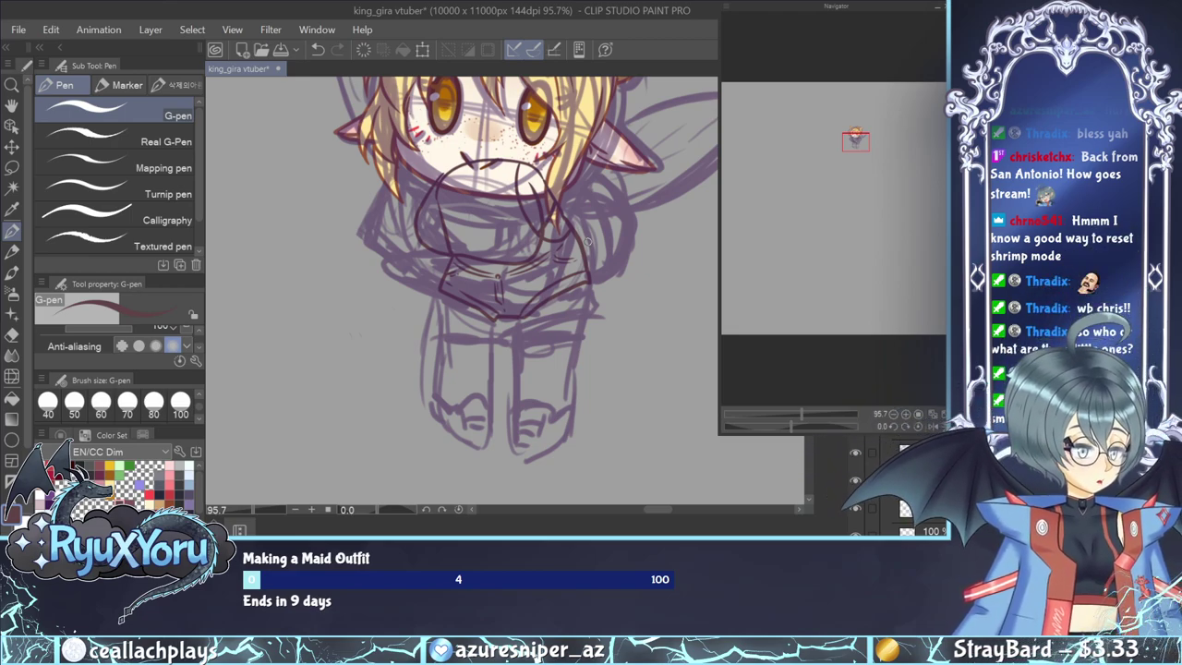
Hide the shorts lines, select the collar layer and ink a curved strap line below the chin beside the long hair strand.
{"action": "scroll", "coordinate": [530, 377], "scroll_direction": "down", "scroll_amount": 2}
{"action": "scroll", "coordinate": [530, 377], "scroll_direction": "down", "scroll_amount": 2}
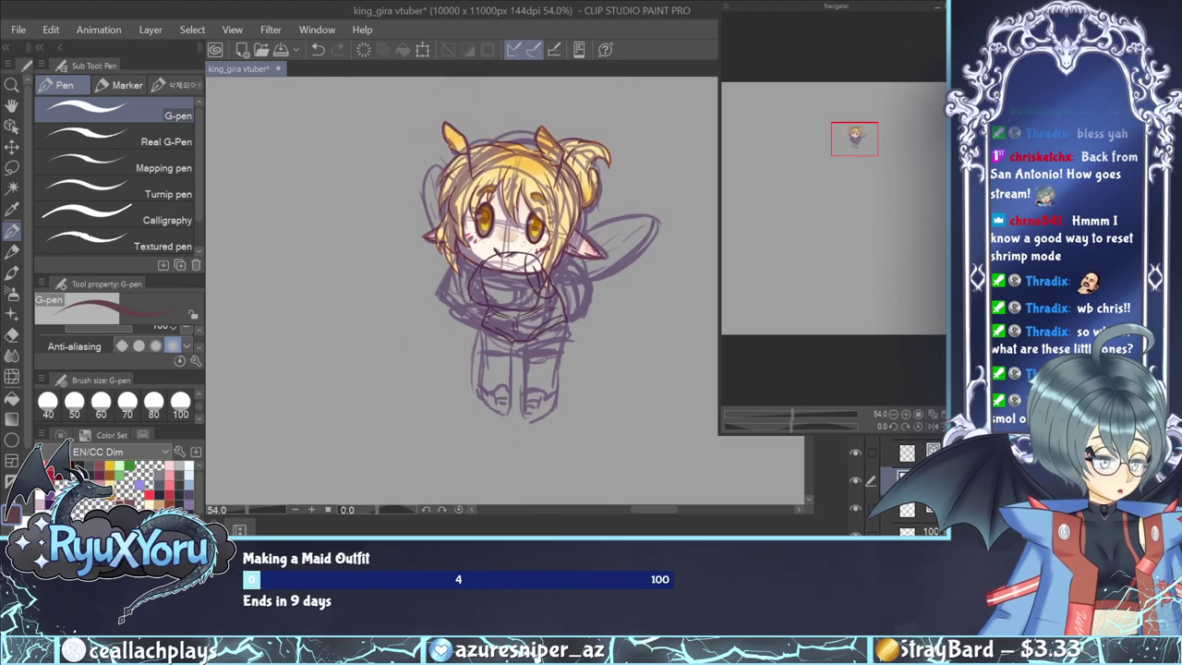
{"action": "scroll", "coordinate": [505, 293], "scroll_direction": "up", "scroll_amount": 3}
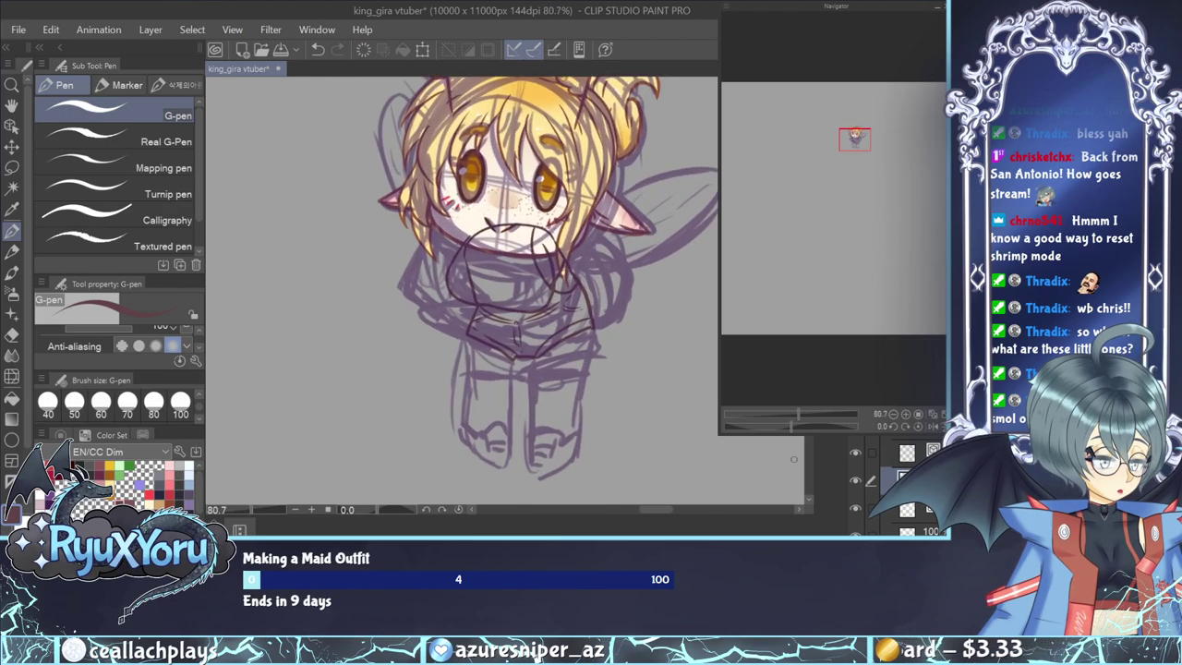
{"action": "left_click", "coordinate": [855, 482]}
{"action": "left_click", "coordinate": [852, 454]}
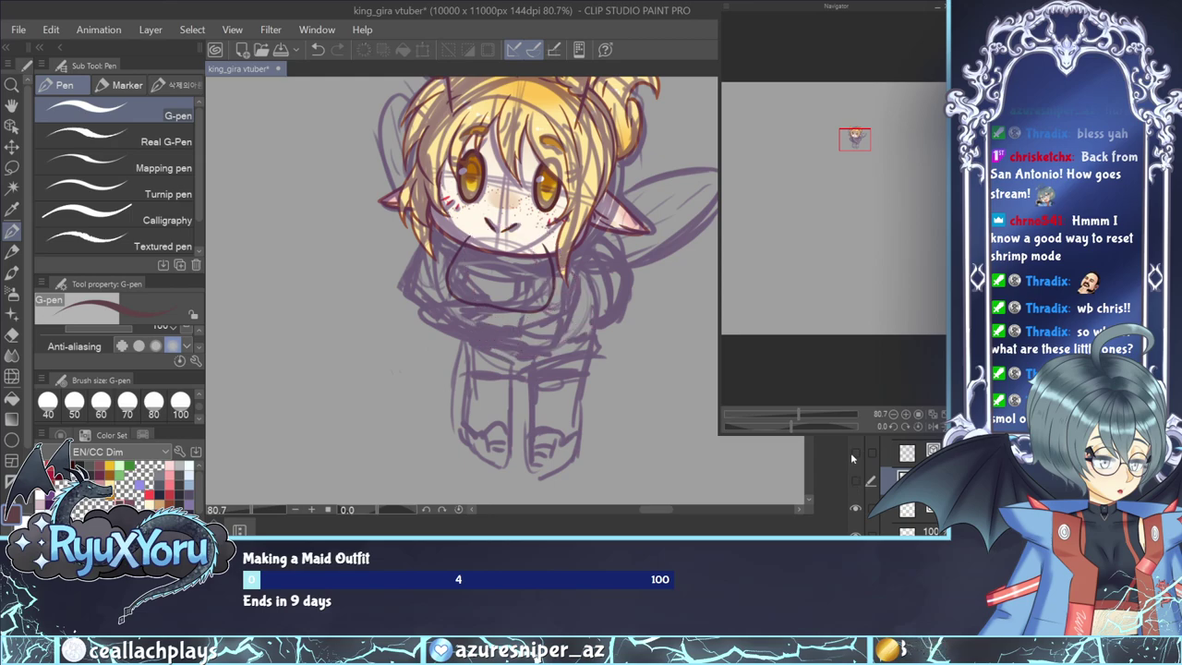
{"action": "left_click", "coordinate": [855, 478]}
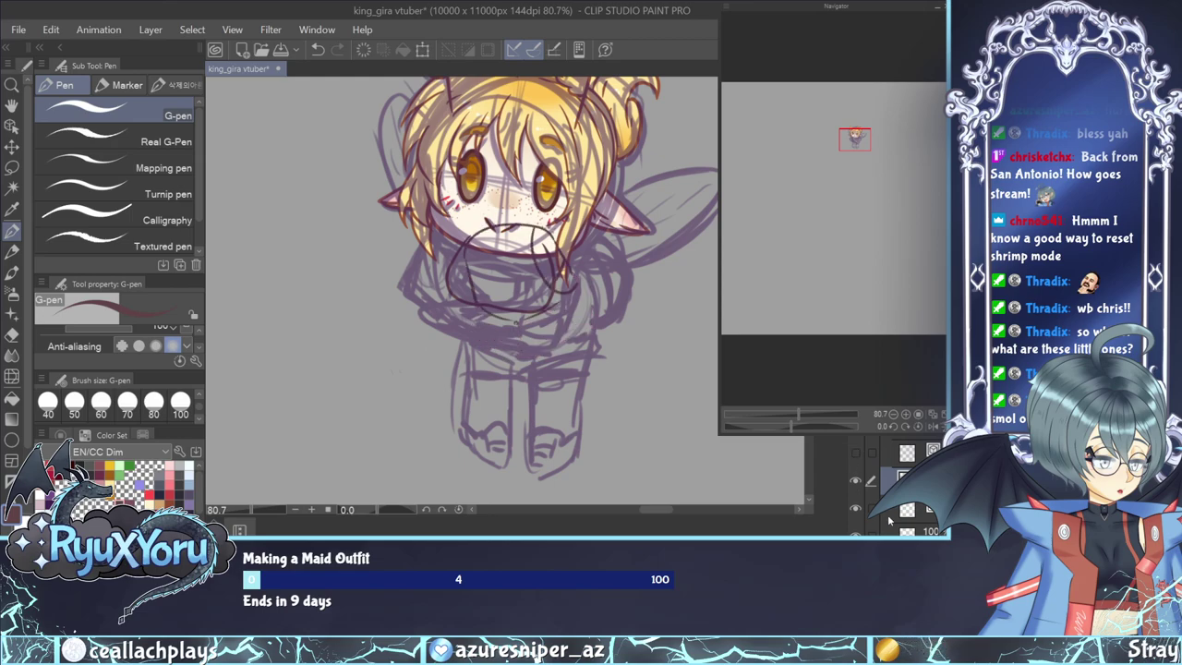
{"action": "left_click", "coordinate": [898, 508]}
{"action": "scroll", "coordinate": [514, 243], "scroll_direction": "up", "scroll_amount": 3}
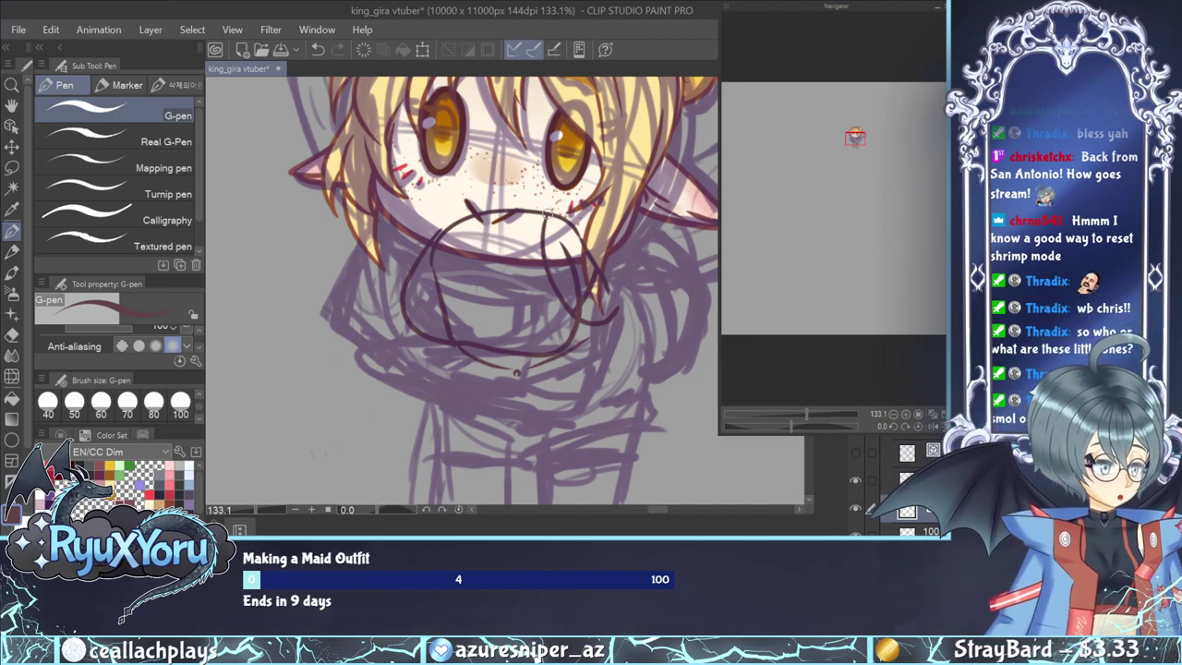
{"action": "left_click_drag", "start_coordinate": [529, 234], "coordinate": [533, 299]}
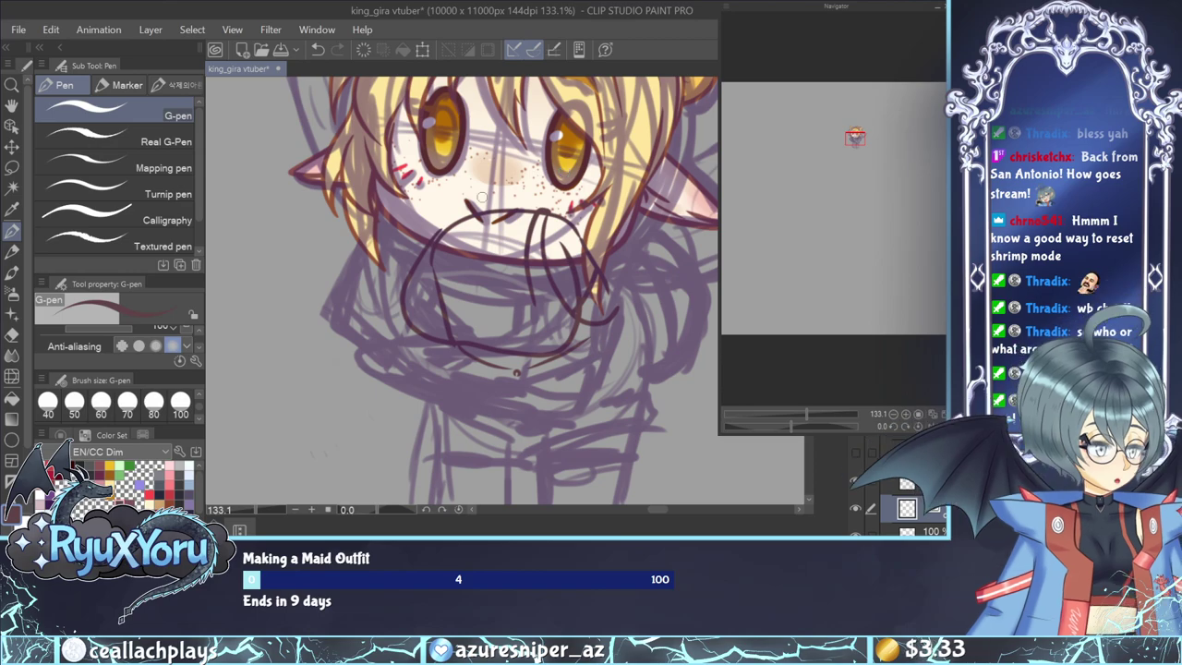
Flip the canvas view and ink the curved neckline, the small strap buckle and the pointed V-shaped collar lines on the chest.
{"action": "key", "text": "h"}
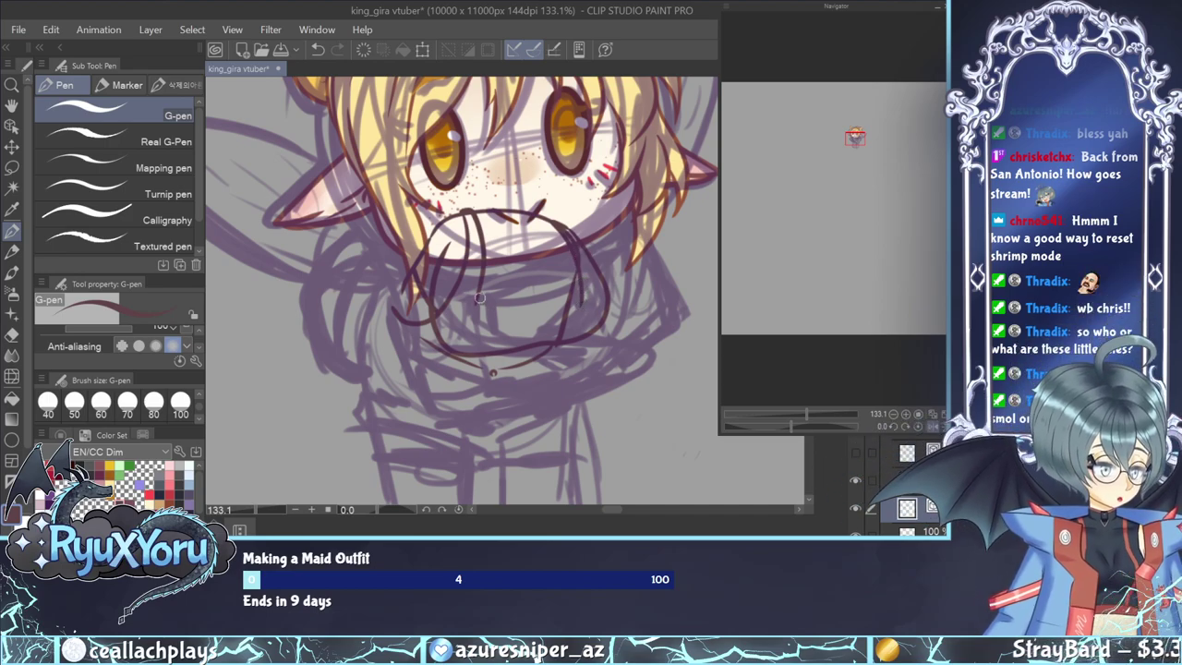
{"action": "mouse_move", "coordinate": [486, 290]}
{"action": "left_mouse_down"}
{"action": "mouse_move", "coordinate": [511, 313]}
{"action": "mouse_move", "coordinate": [578, 302]}
{"action": "left_mouse_up"}
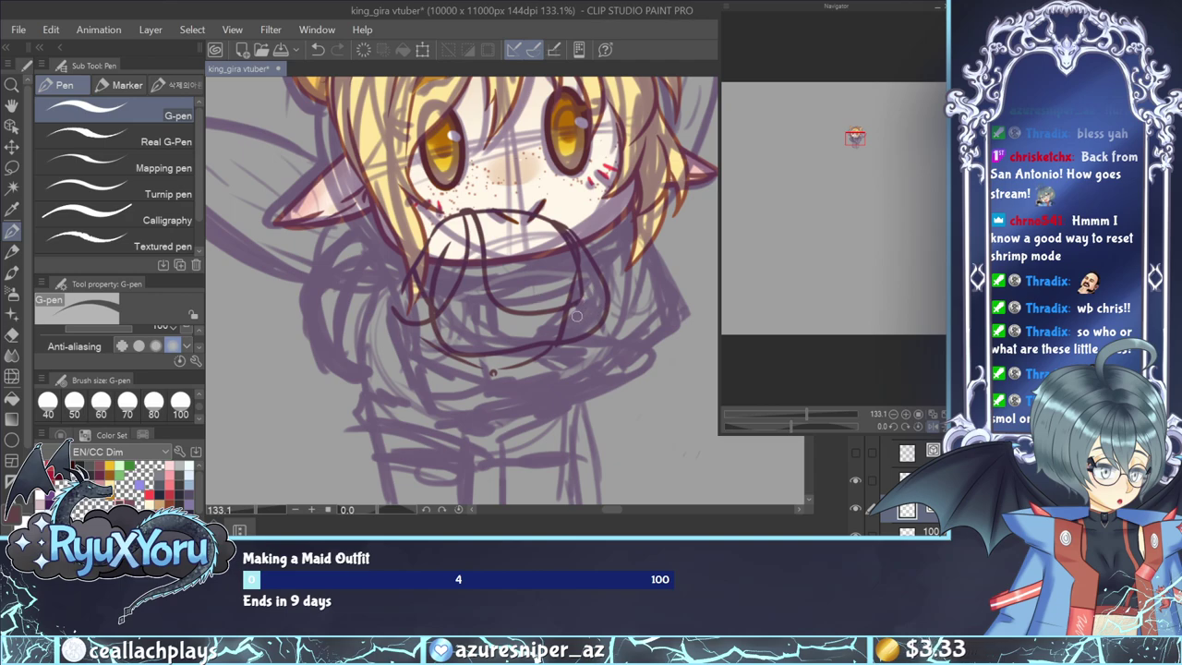
{"action": "left_click", "coordinate": [13, 510]}
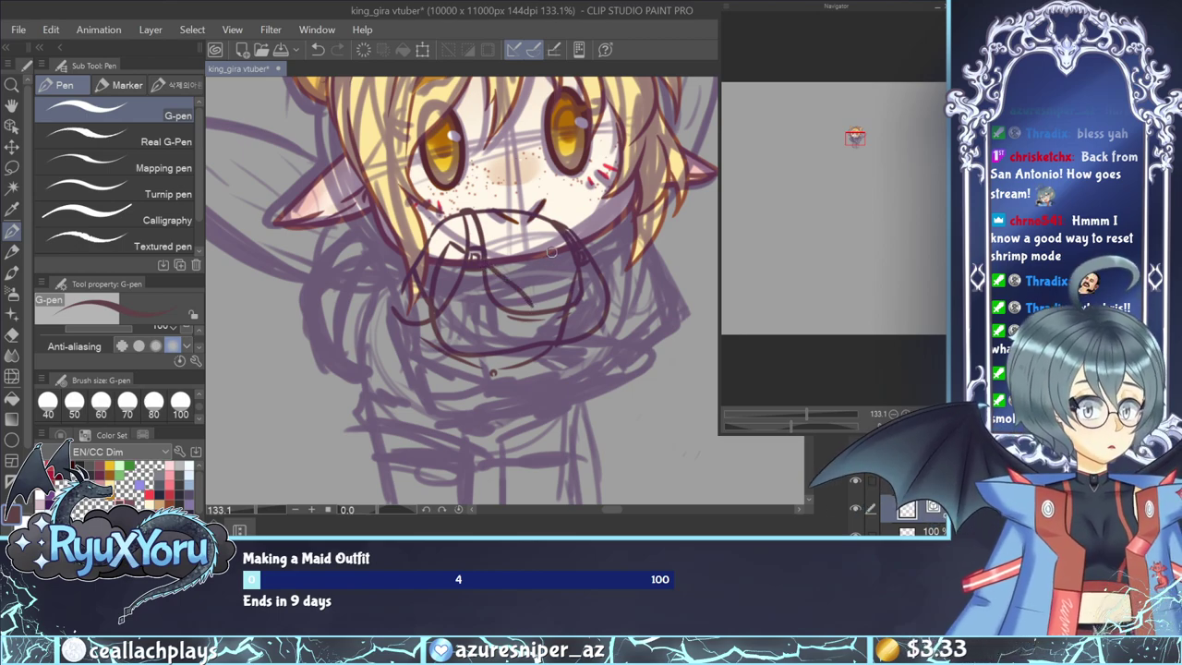
{"action": "key", "text": "h"}
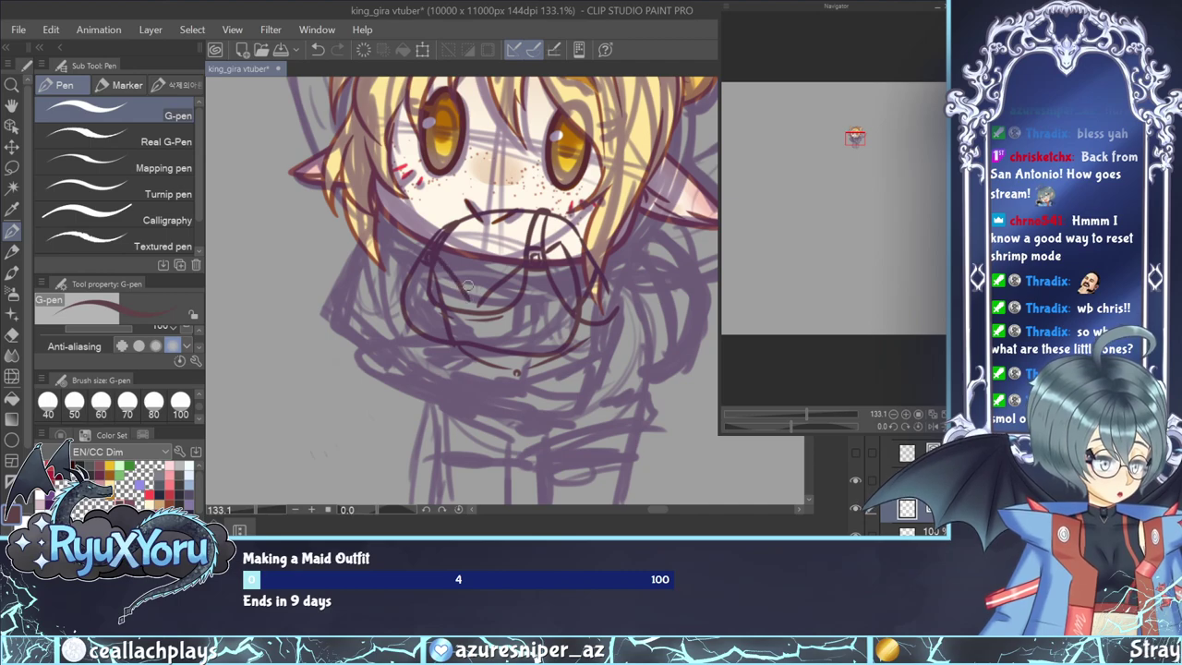
{"action": "key", "text": "h"}
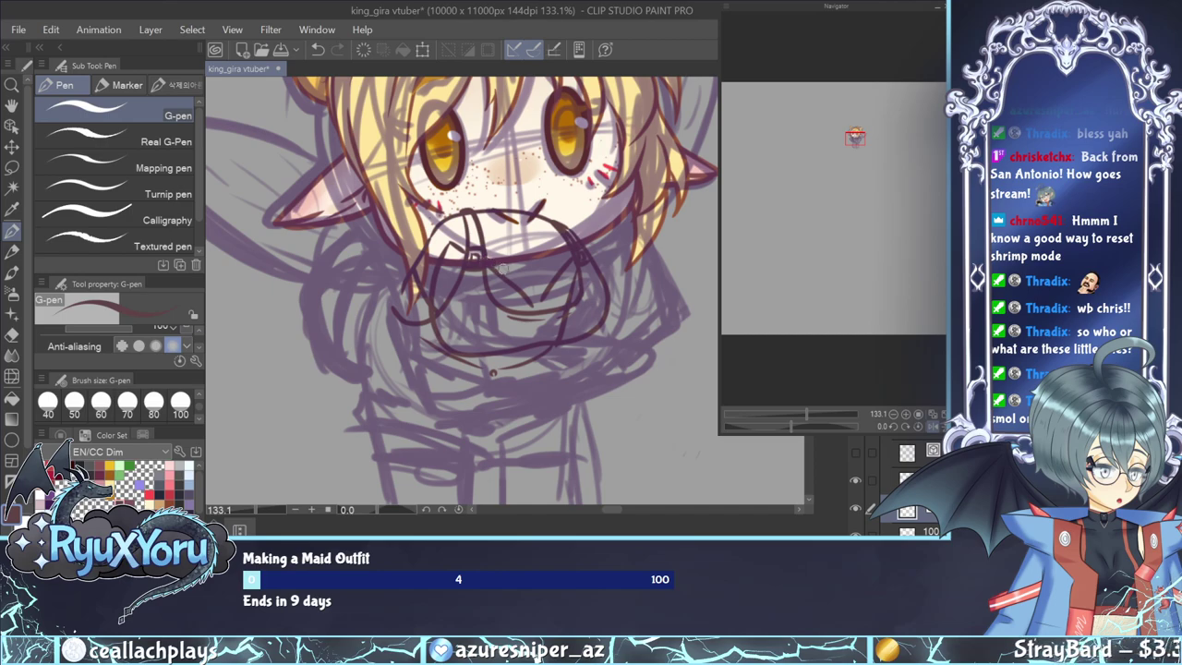
{"action": "left_click_drag", "start_coordinate": [487, 262], "coordinate": [543, 302]}
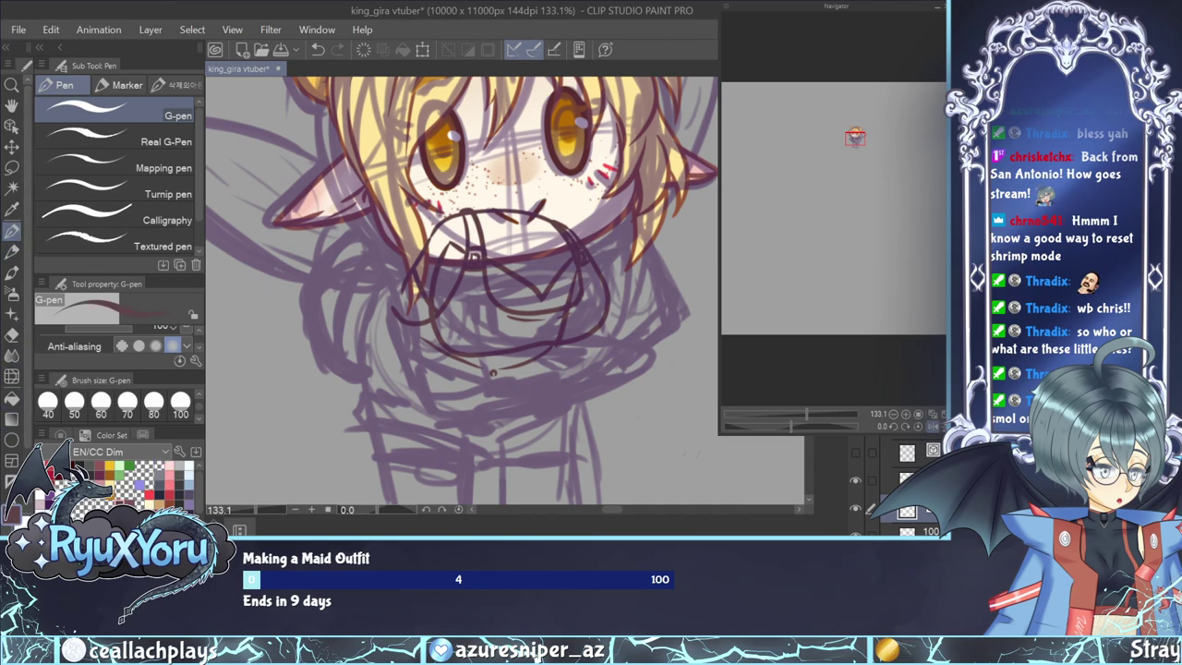
Ink a small V inside the pointed collar and a curved line beside the buckled strap, checking the layers by toggling the collar lines.
{"action": "left_click", "coordinate": [859, 504]}
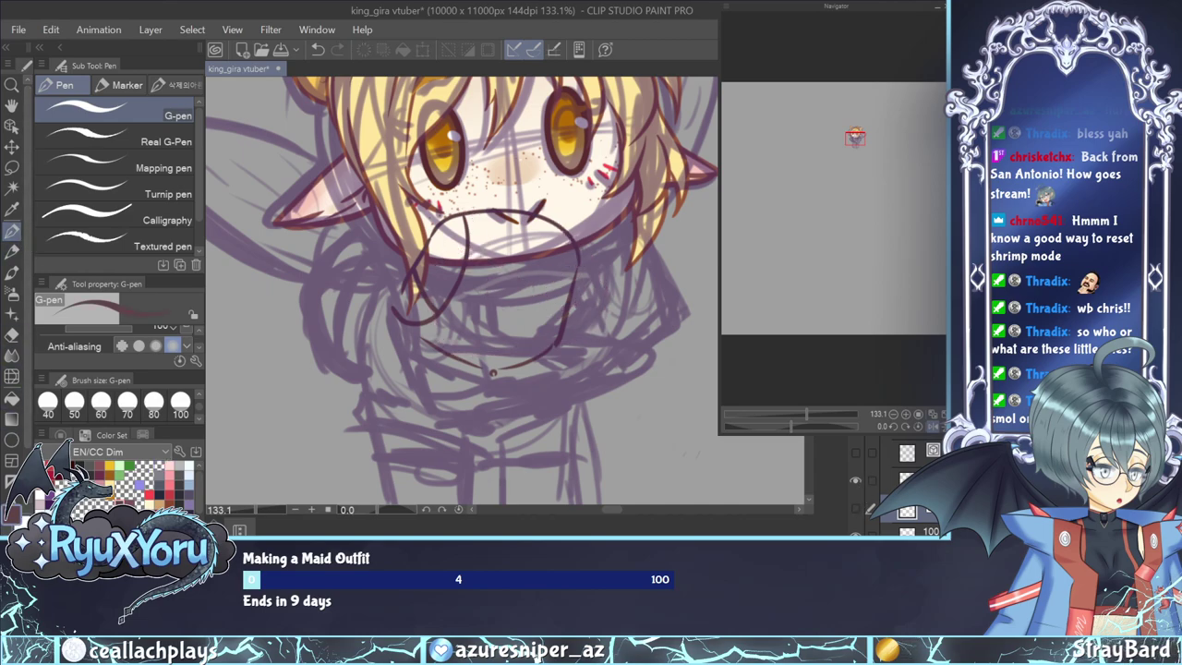
{"action": "left_click", "coordinate": [909, 480]}
{"action": "left_click", "coordinate": [856, 508]}
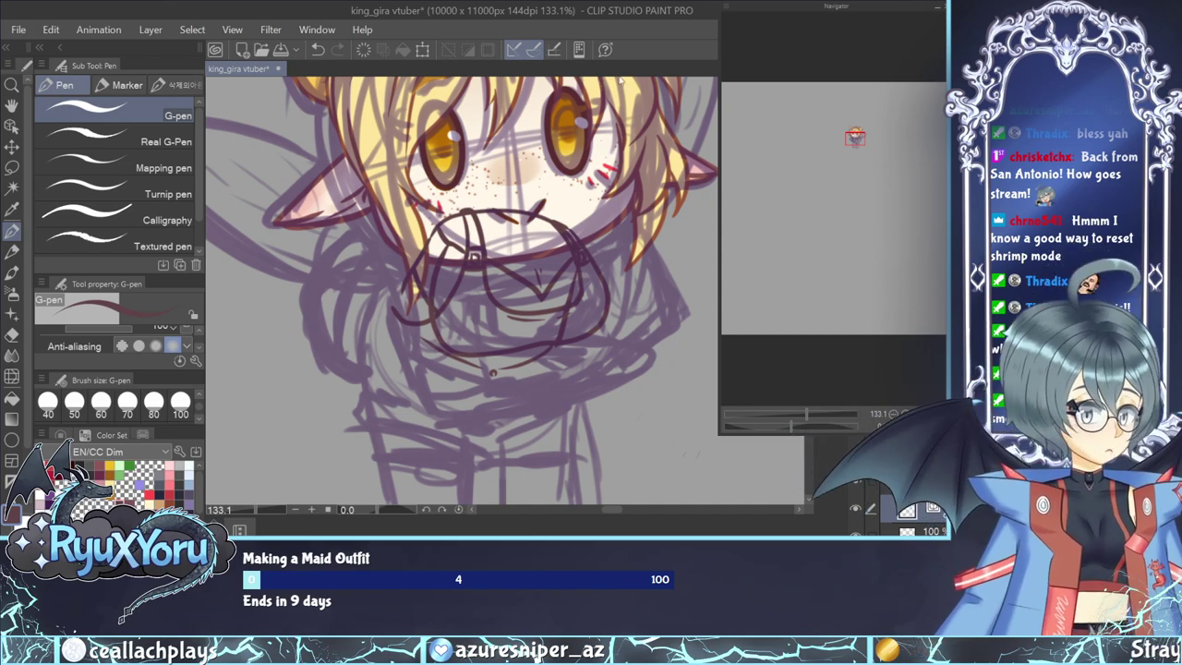
Restore the unflipped canvas view and hide both the collar and upper-body line layers.
{"action": "key", "text": "h"}
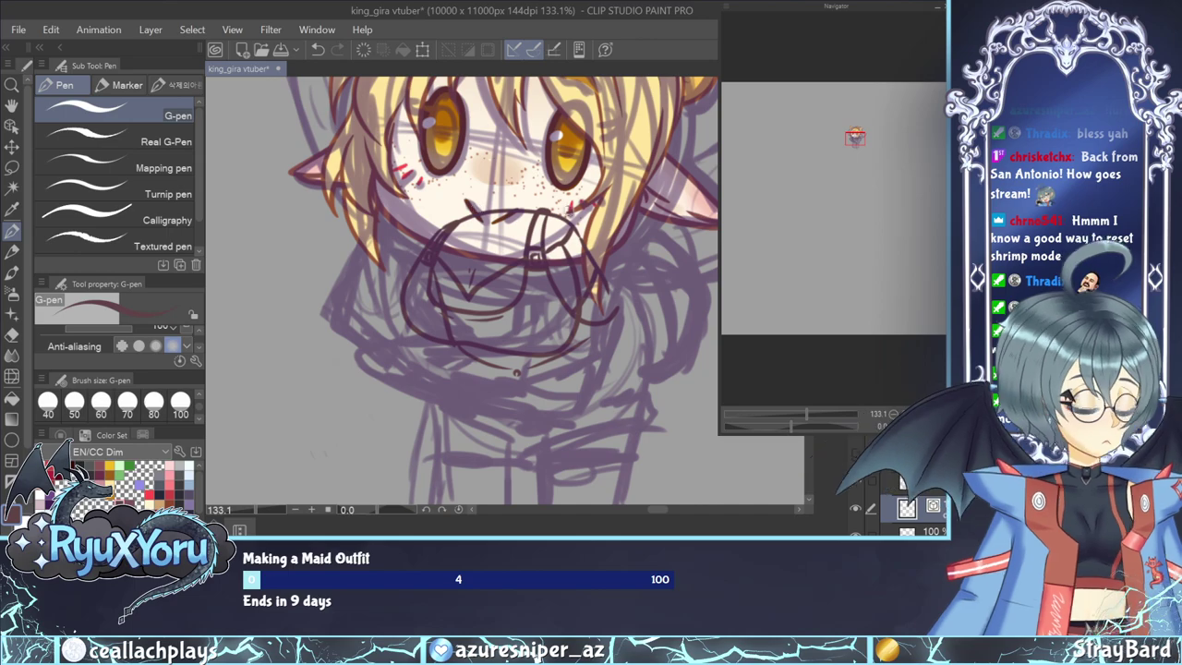
{"action": "scroll", "coordinate": [553, 360], "scroll_direction": "up", "scroll_amount": 1}
{"action": "scroll", "coordinate": [553, 361], "scroll_direction": "down", "scroll_amount": 8}
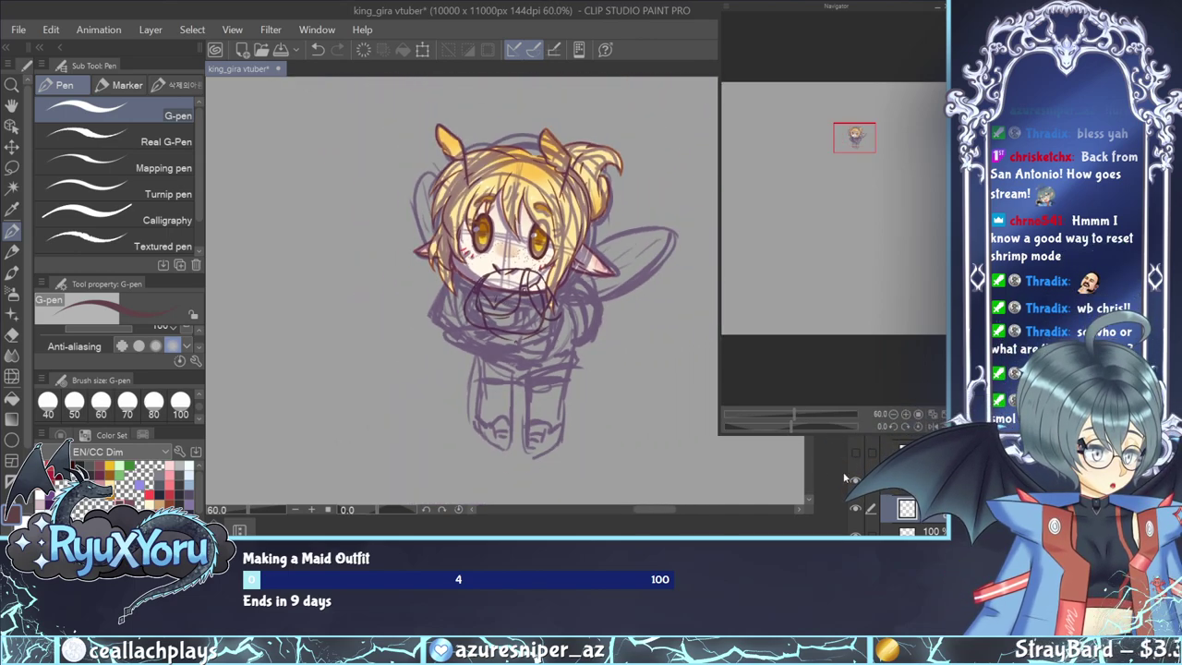
{"action": "key", "text": "ctrl+z"}
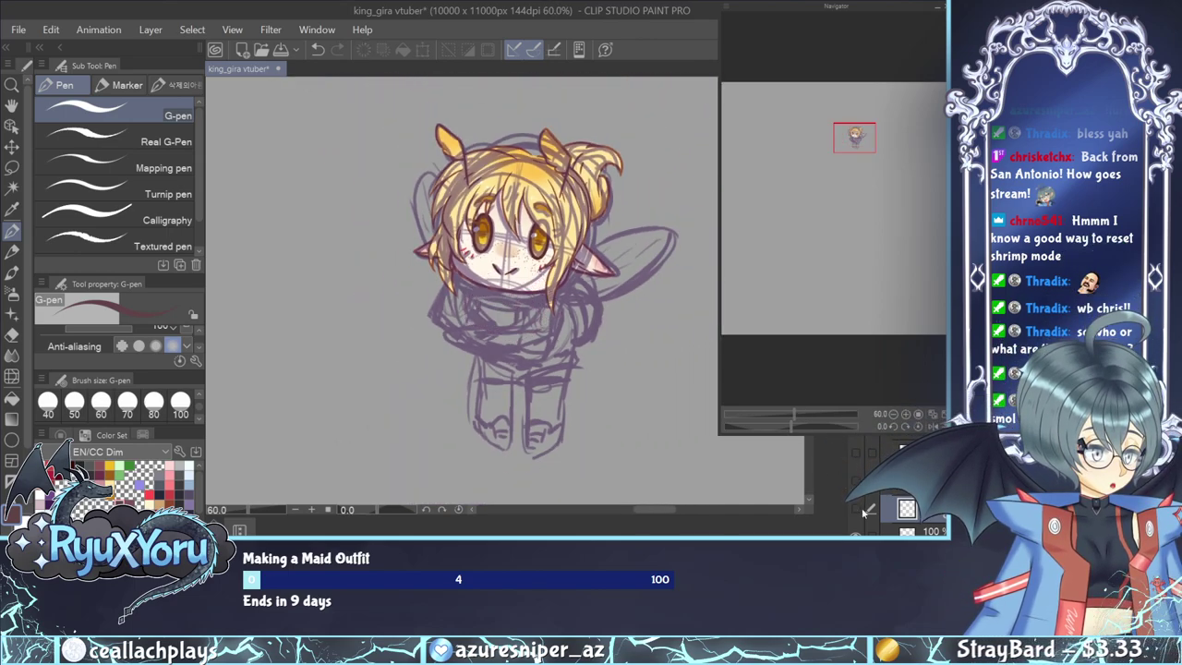
Save the king_gira vtuber drawing.
{"action": "scroll", "coordinate": [556, 277], "scroll_direction": "down", "scroll_amount": 3}
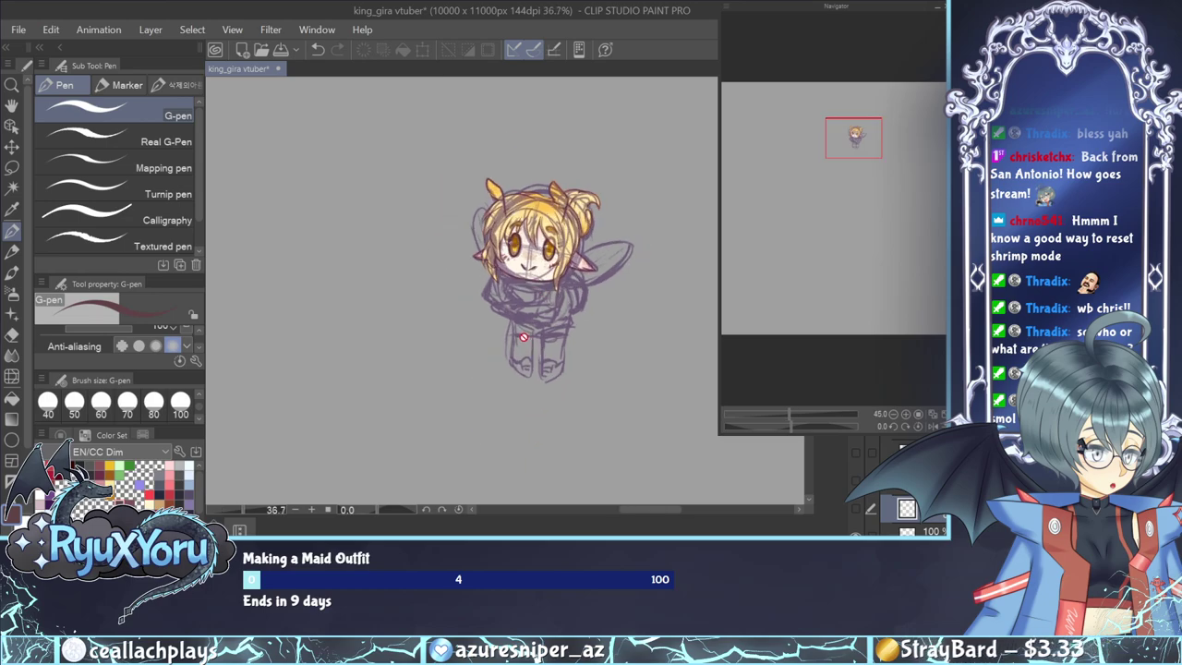
{"action": "scroll", "coordinate": [541, 295], "scroll_direction": "up", "scroll_amount": 4}
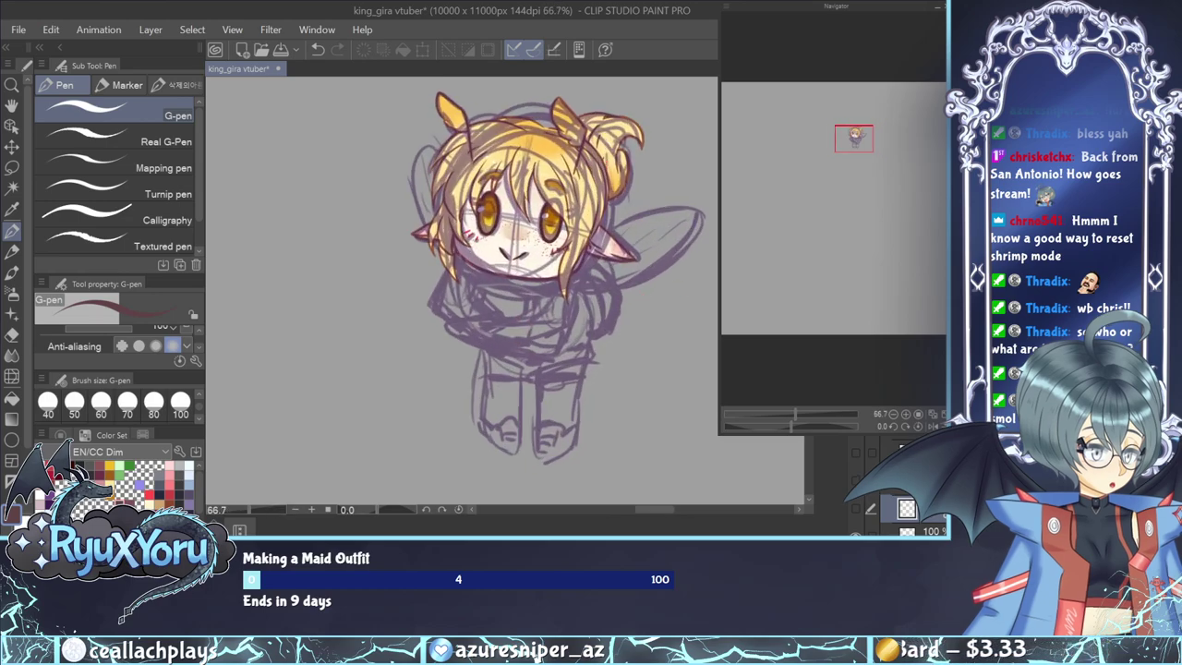
{"action": "key", "text": "ctrl+s"}
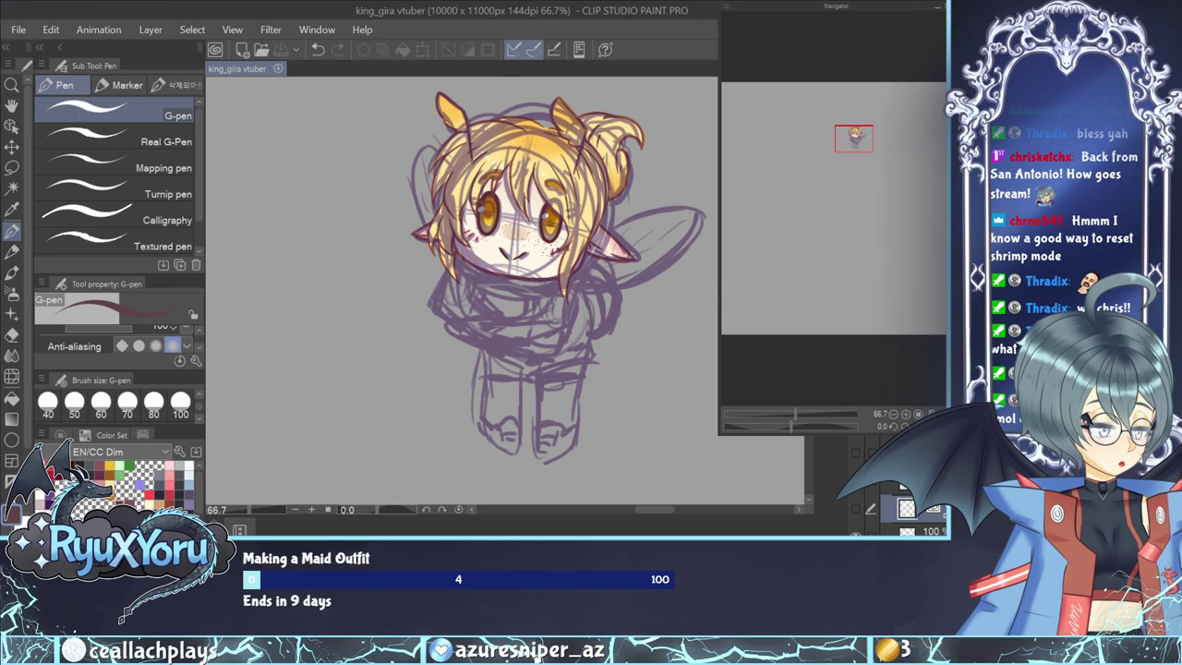
Outline a rounded bee abdomen in reddish brown over the chibi's sketched arm on the line layer, using the G-pen.
{"action": "scroll", "coordinate": [900, 503], "scroll_direction": "down", "scroll_amount": 5}
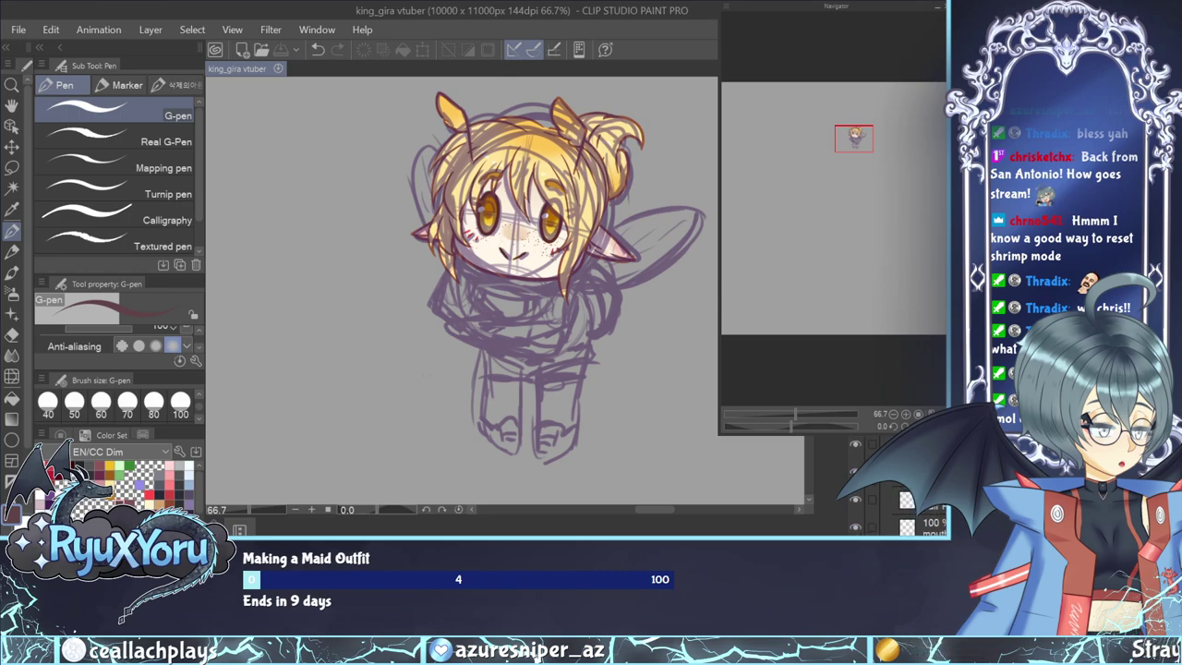
{"action": "scroll", "coordinate": [900, 503], "scroll_direction": "down", "scroll_amount": 6}
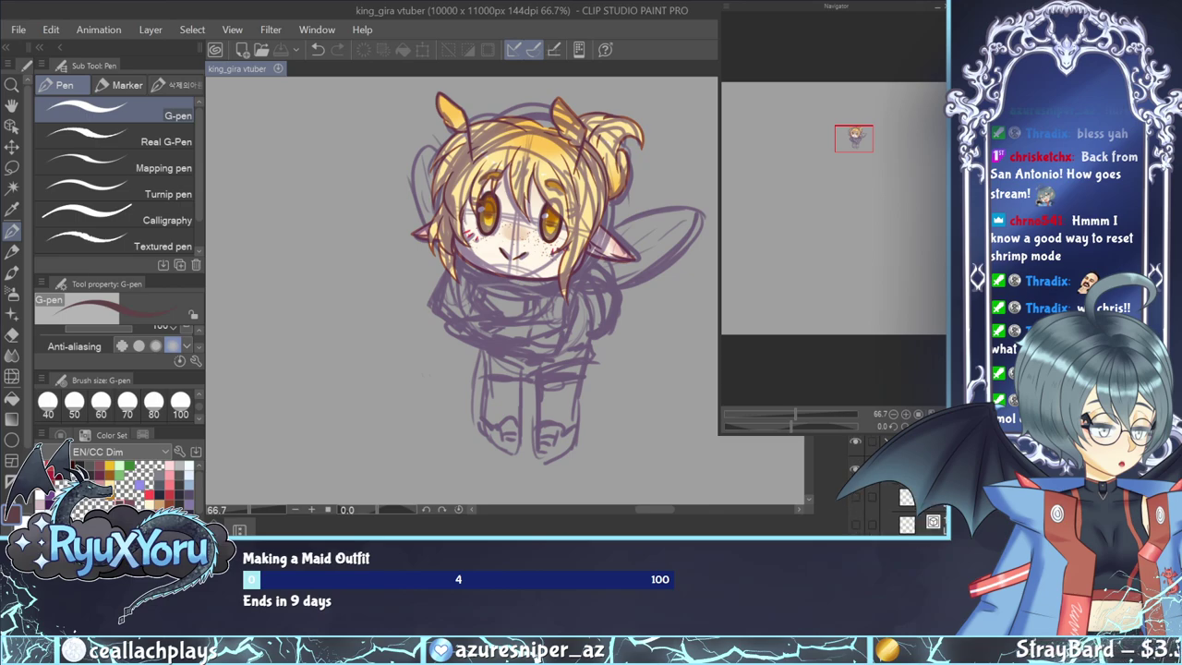
{"action": "left_click", "coordinate": [900, 497]}
{"action": "left_click", "coordinate": [855, 496]}
{"action": "scroll", "coordinate": [552, 260], "scroll_direction": "up", "scroll_amount": 1}
{"action": "scroll", "coordinate": [629, 341], "scroll_direction": "up", "scroll_amount": 1}
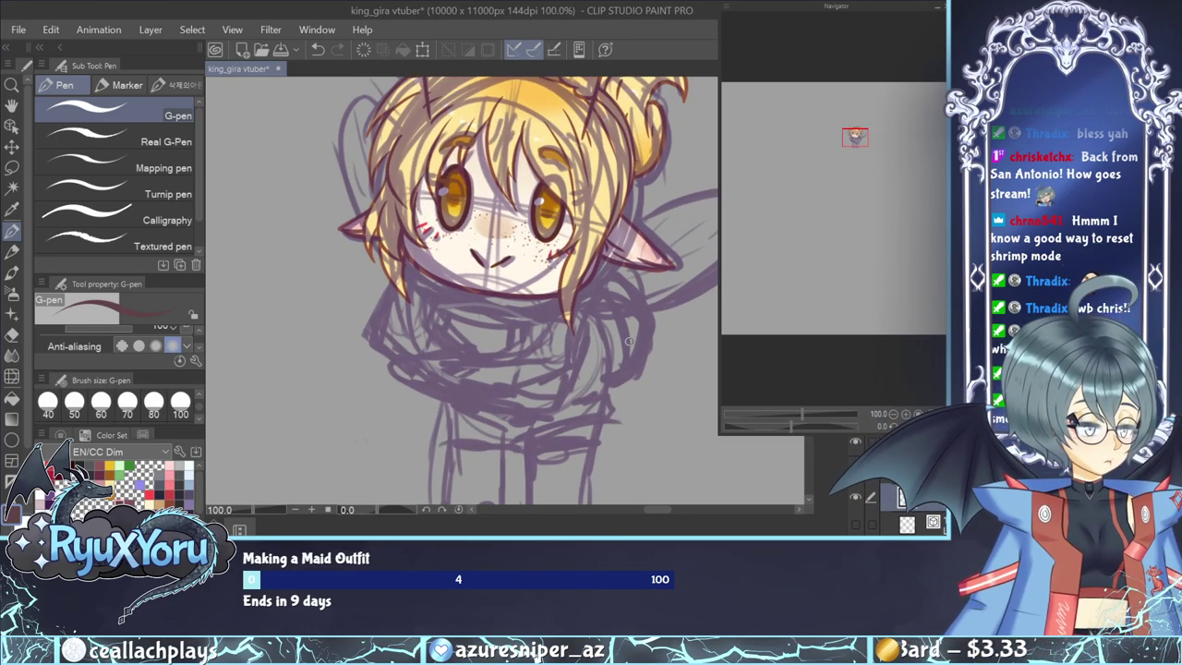
{"action": "left_click", "coordinate": [142, 435]}
{"action": "left_click", "coordinate": [77, 449]}
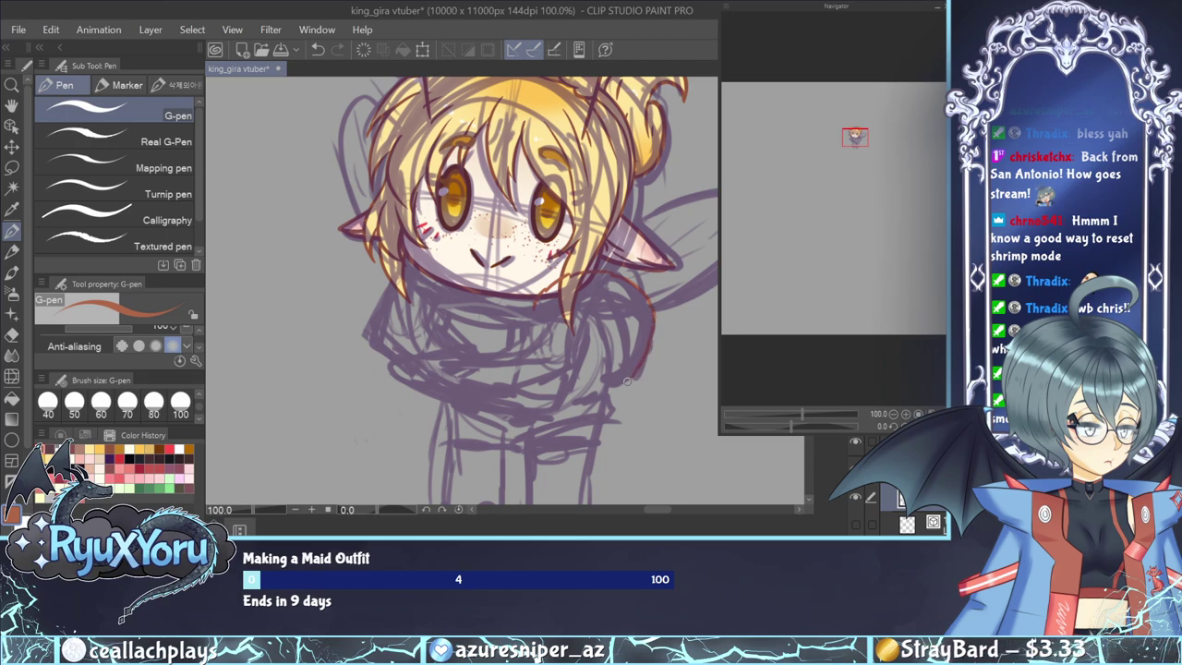
{"action": "left_click_drag", "start_coordinate": [607, 392], "coordinate": [543, 386]}
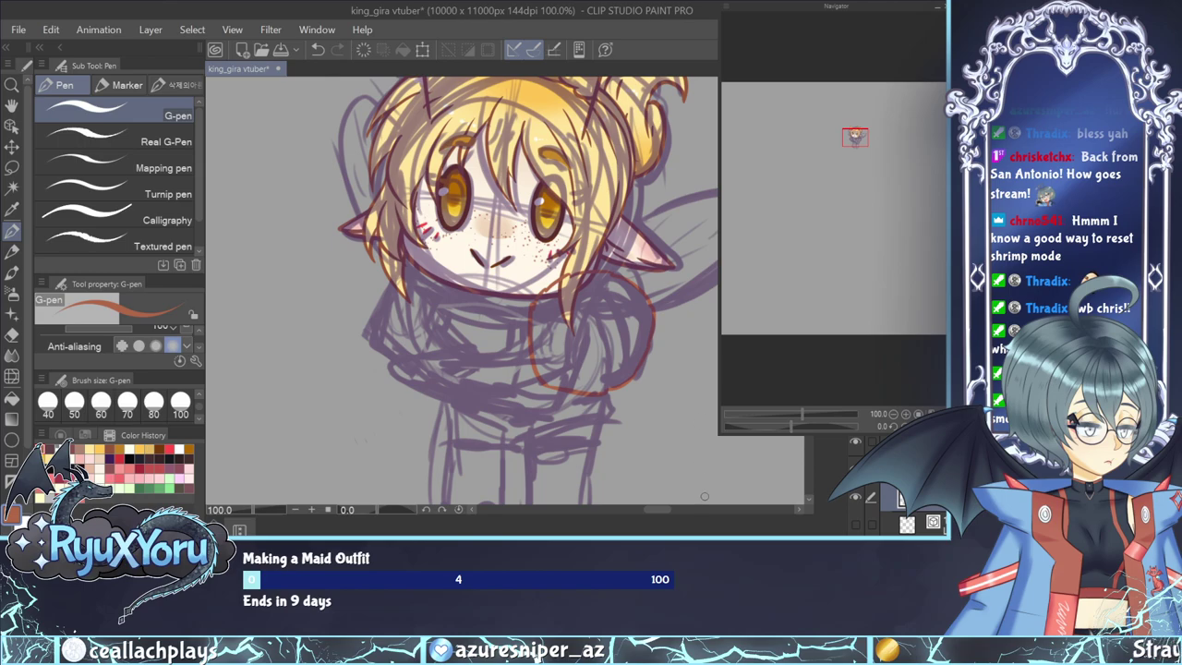
Fill the rounded abdomen with pale yellow on the layer below its outline and hide the sketch folder.
{"action": "left_click", "coordinate": [931, 523]}
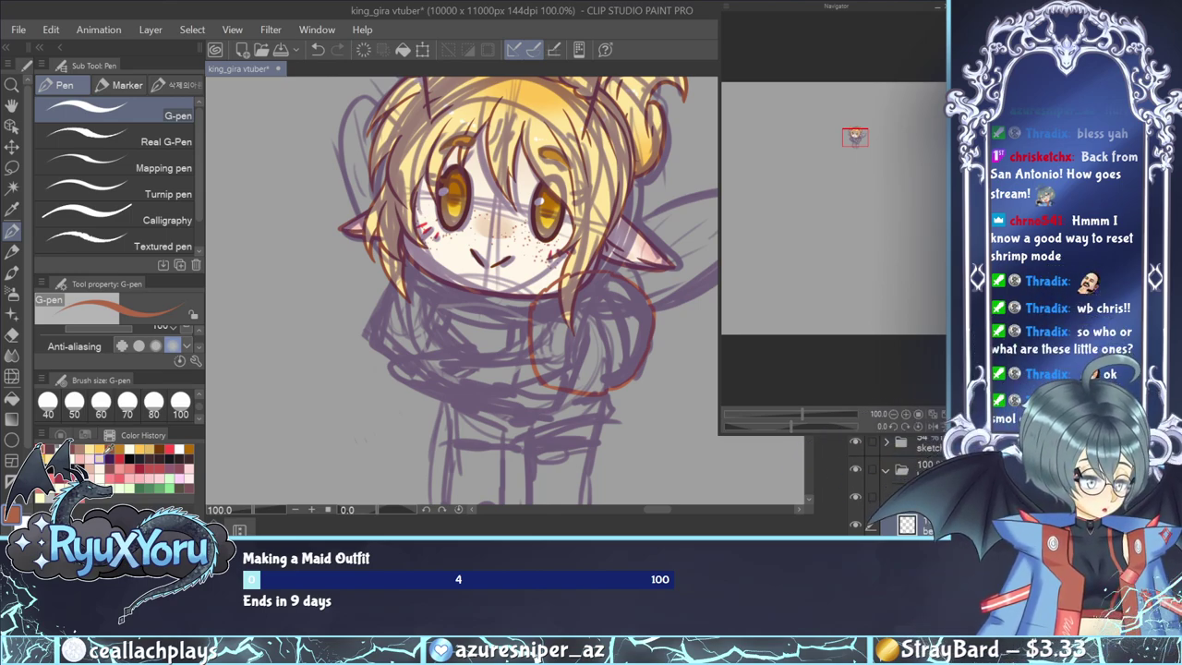
{"action": "left_click", "coordinate": [99, 448]}
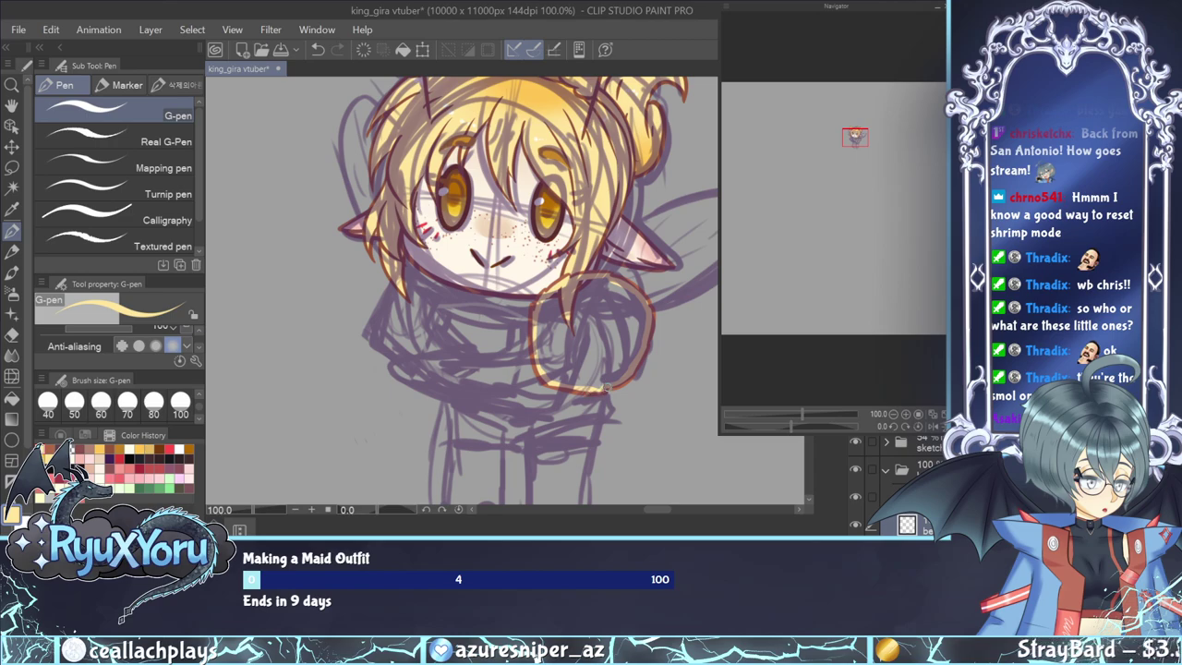
{"action": "left_click", "coordinate": [17, 398]}
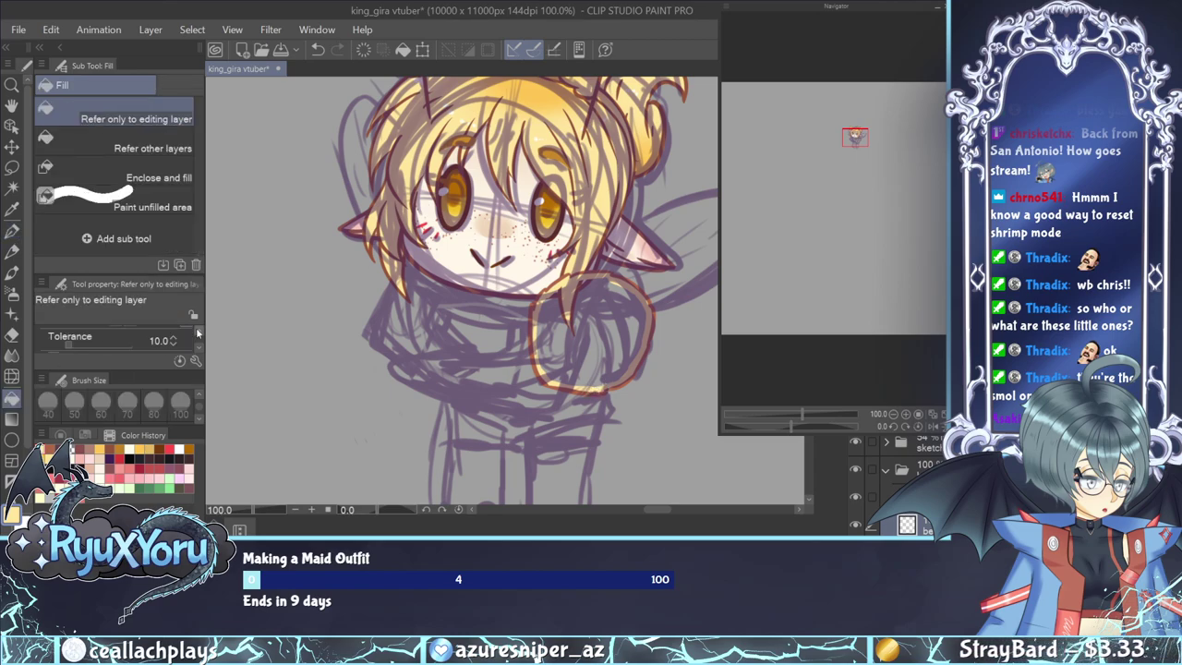
{"action": "left_click", "coordinate": [591, 332]}
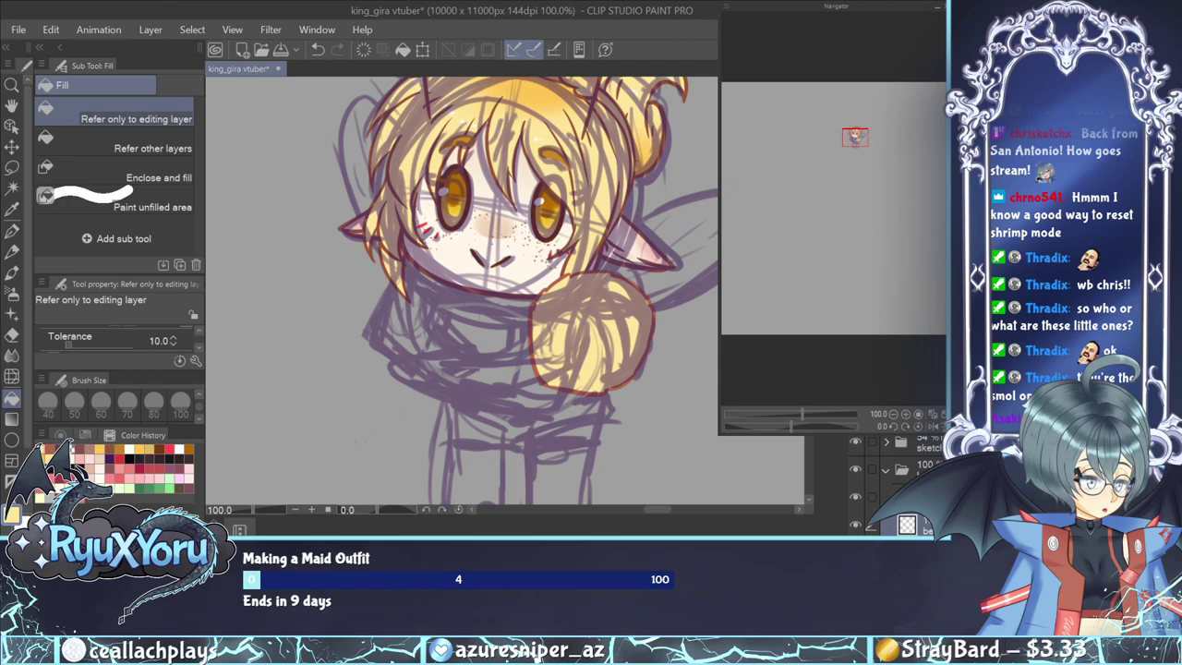
{"action": "left_click", "coordinate": [856, 442]}
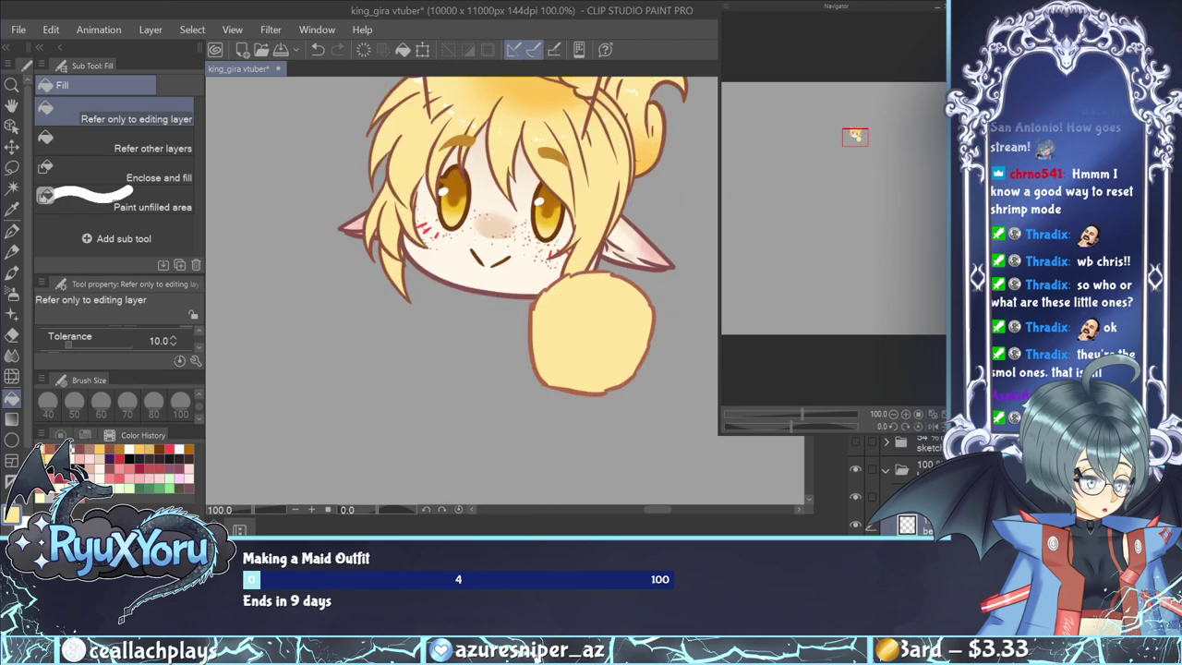
Paint three dark brown diagonal stripes across the yellow abdomen with the watercolor brush.
{"action": "left_click", "coordinate": [12, 231]}
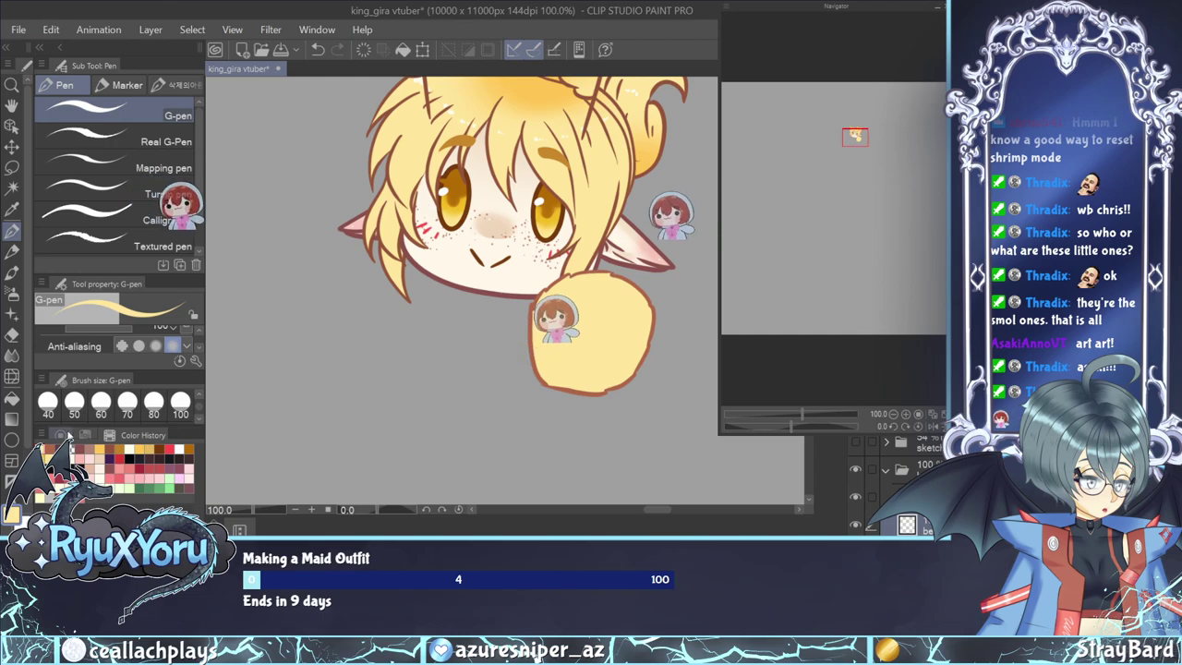
{"action": "left_click", "coordinate": [60, 435]}
{"action": "left_click", "coordinate": [117, 484]}
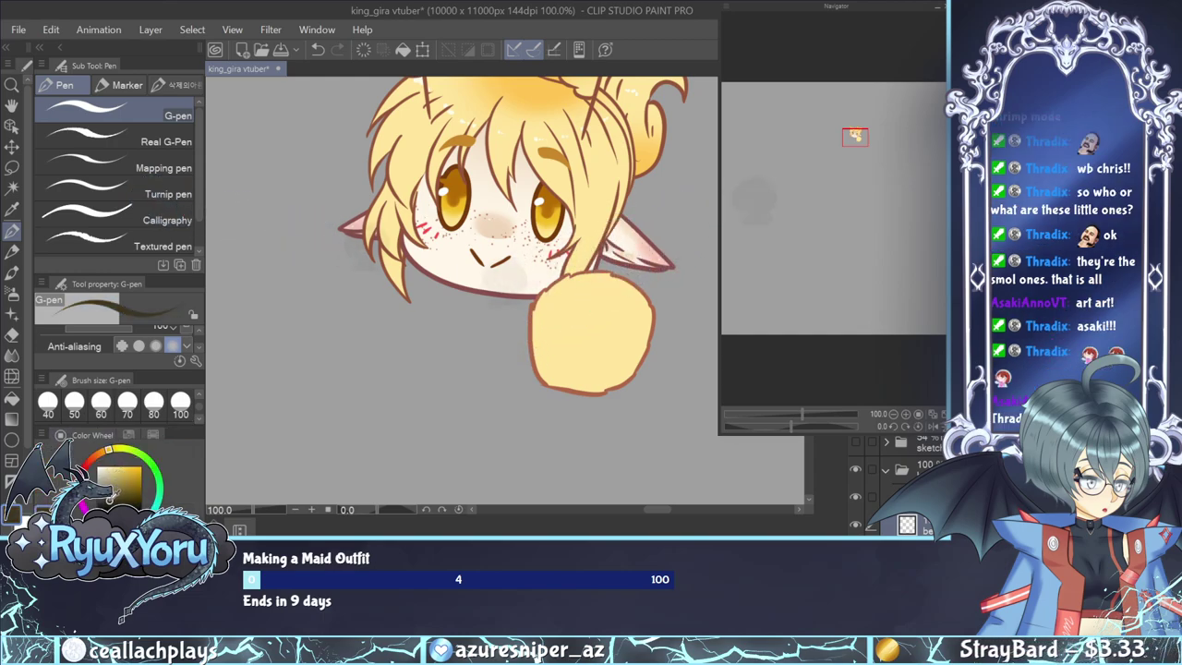
{"action": "key", "text": "b"}
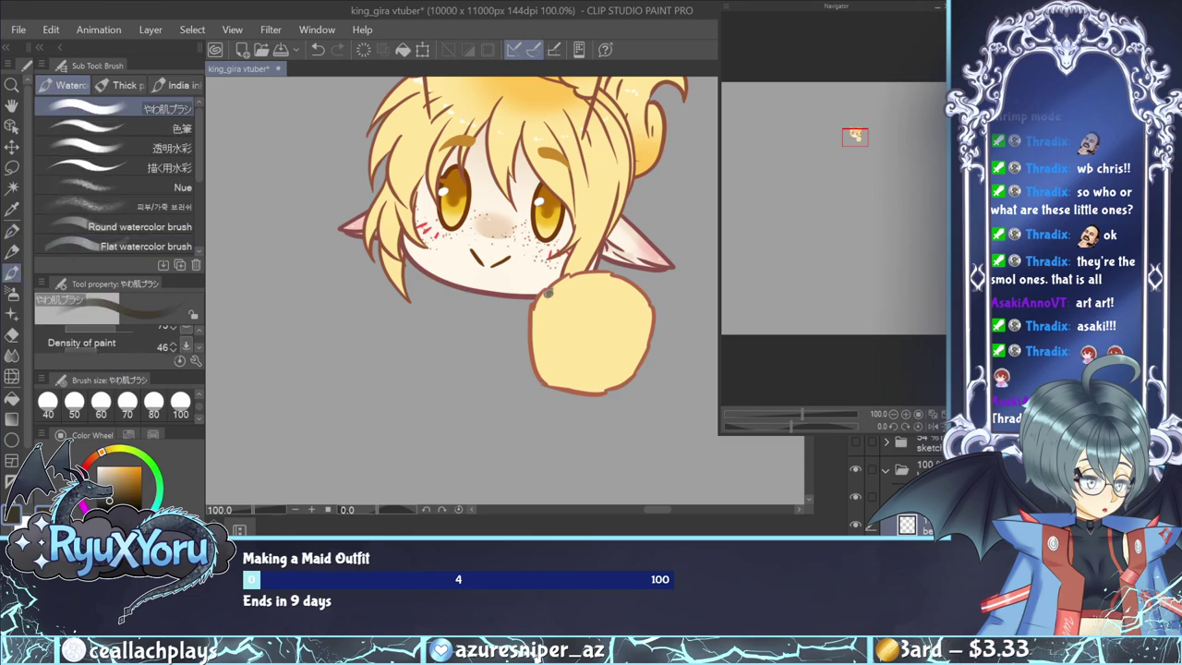
{"action": "left_click_drag", "start_coordinate": [546, 292], "coordinate": [550, 305]}
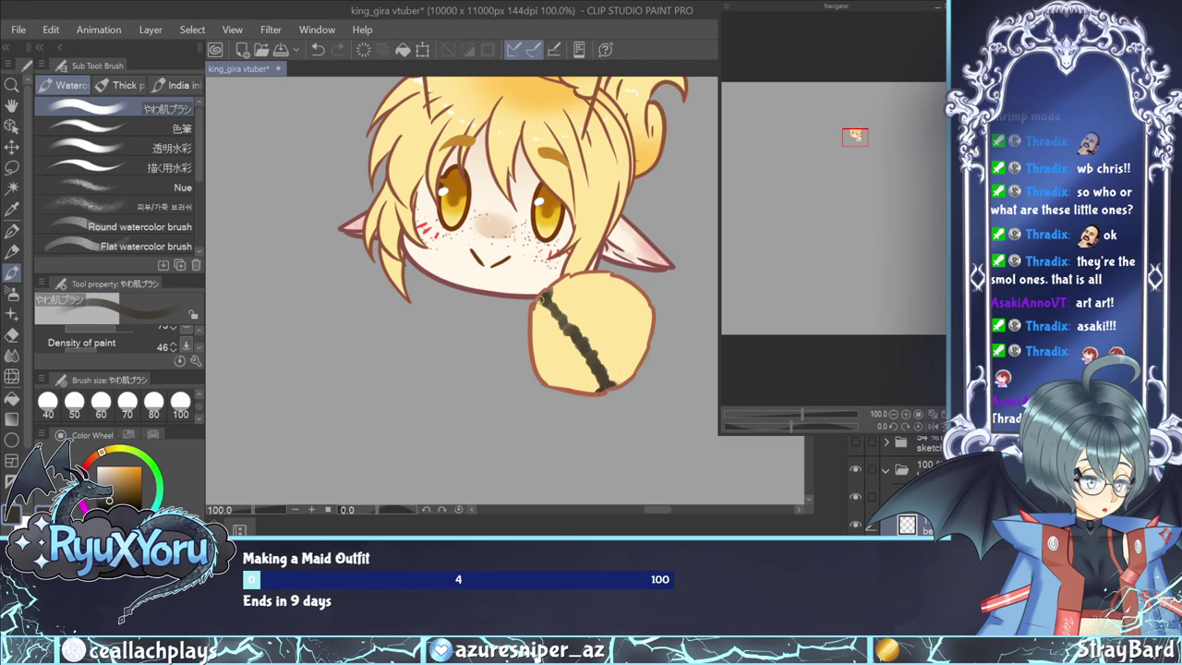
{"action": "left_click_drag", "start_coordinate": [531, 351], "coordinate": [570, 389]}
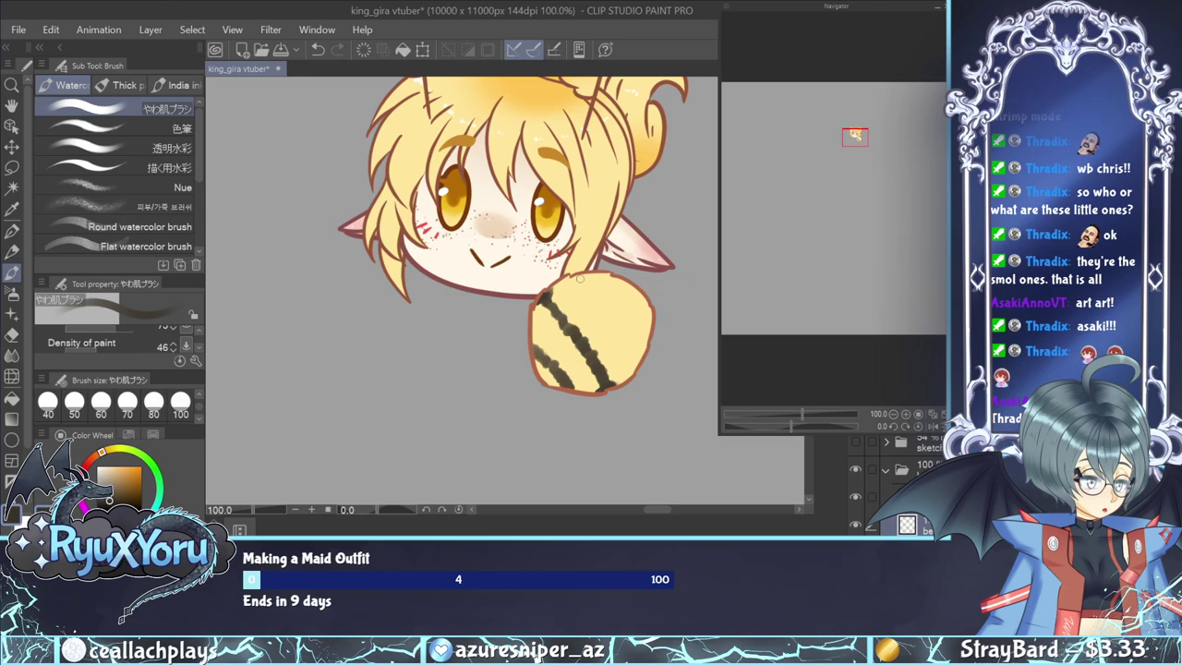
{"action": "left_click_drag", "start_coordinate": [580, 275], "coordinate": [629, 342]}
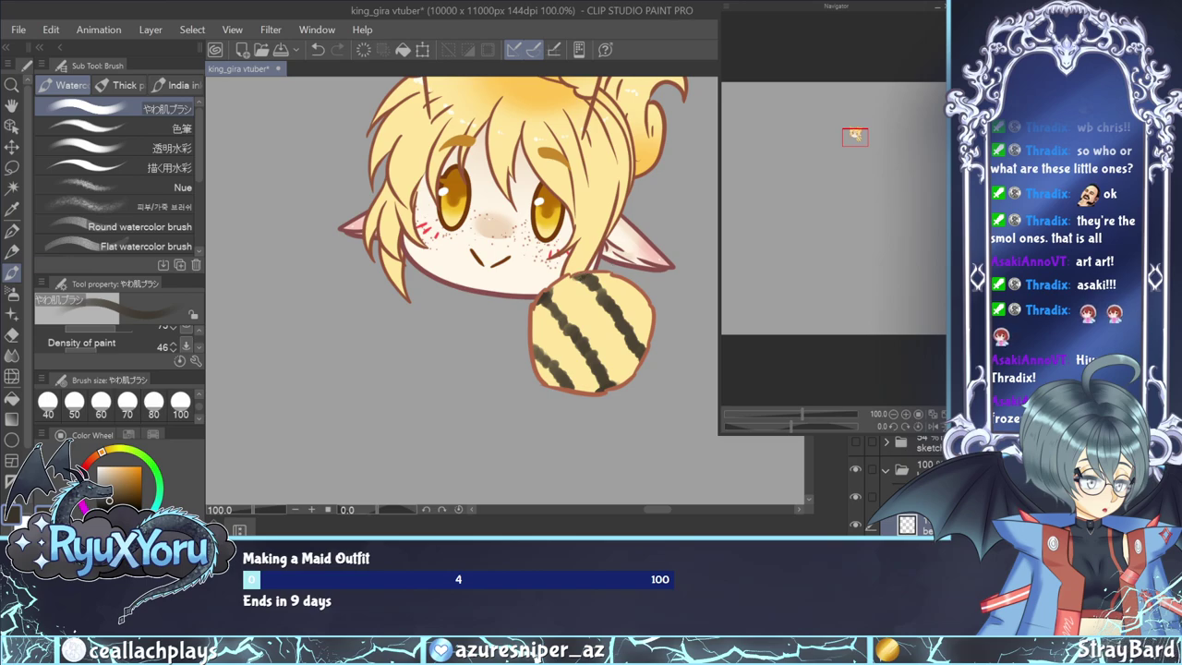
Try to soften the upper dark stripe on the abdomen using the Blend tool at size 15.
{"action": "left_click", "coordinate": [13, 355]}
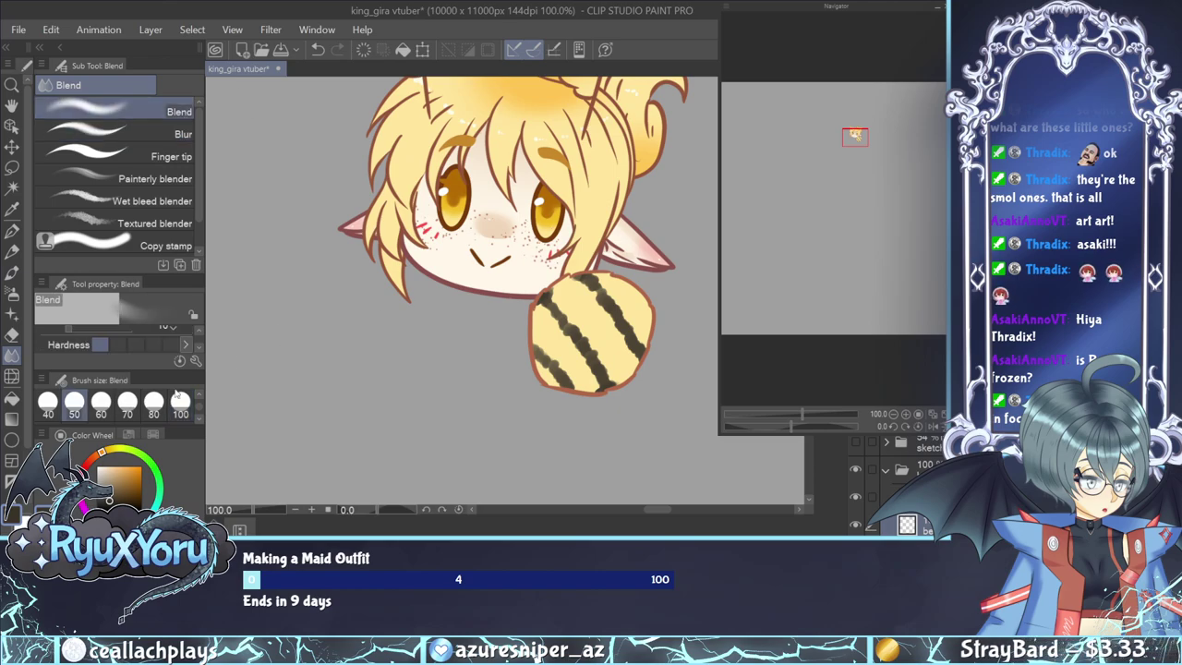
{"action": "scroll", "coordinate": [176, 394], "scroll_direction": "up", "scroll_amount": 1}
{"action": "left_click", "coordinate": [181, 404]}
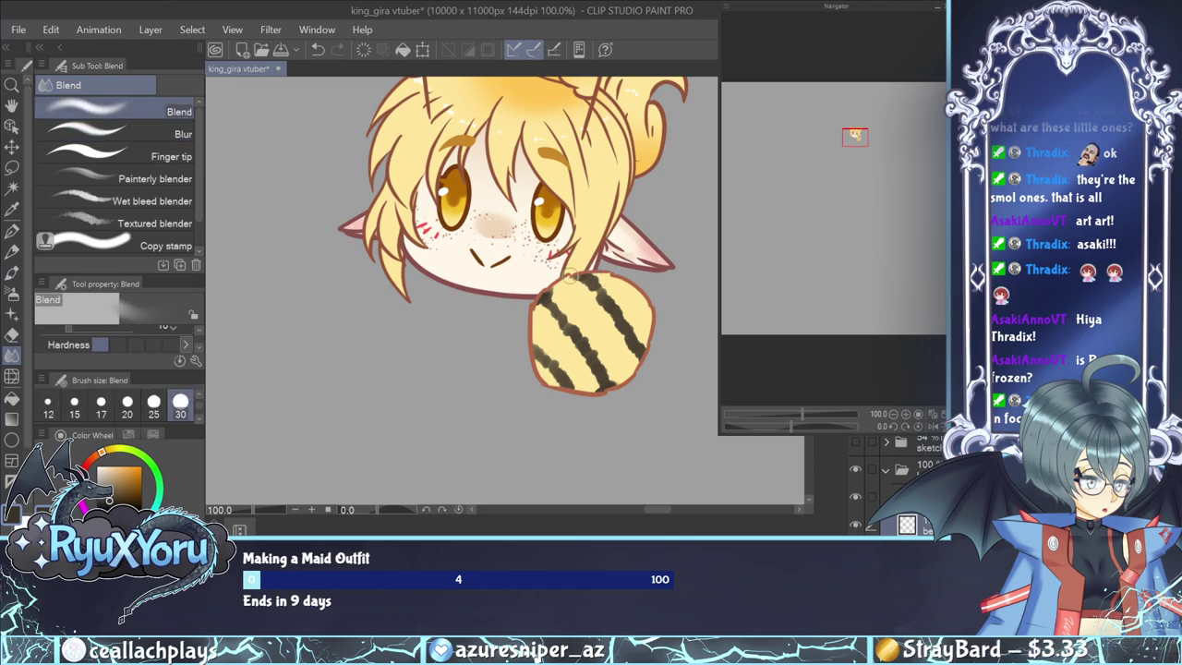
{"action": "left_click", "coordinate": [74, 404]}
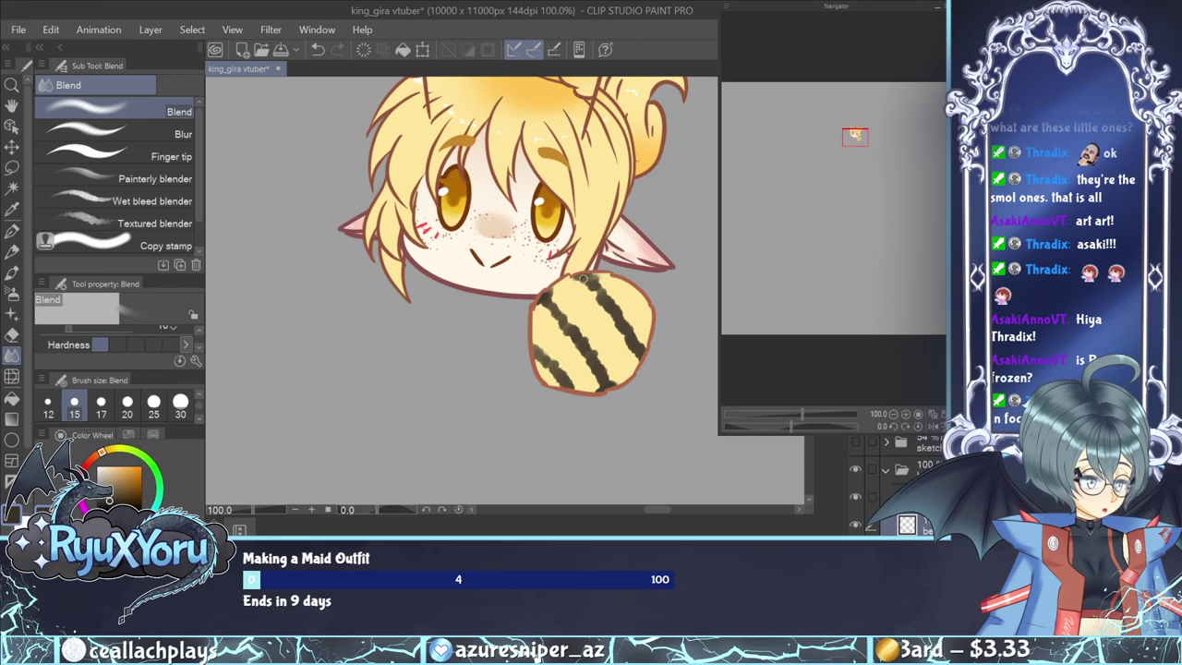
{"action": "left_click_drag", "start_coordinate": [583, 279], "coordinate": [596, 299]}
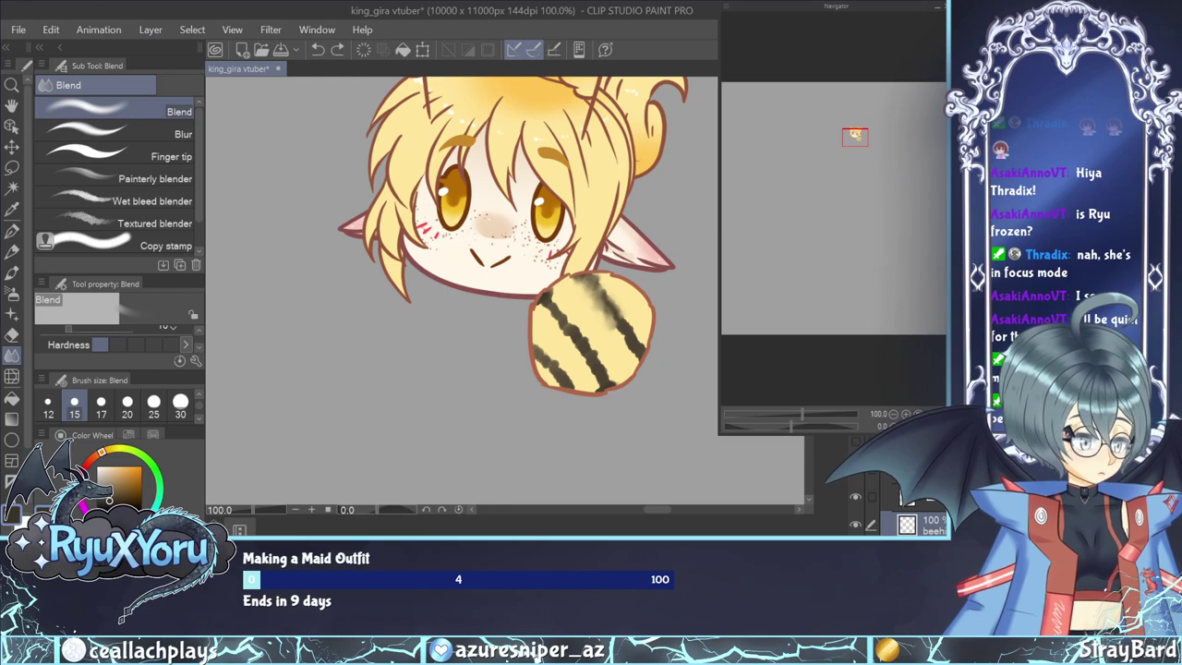
{"action": "mouse_move", "coordinate": [611, 301]}
{"action": "left_mouse_down"}
{"action": "mouse_move", "coordinate": [621, 314]}
{"action": "mouse_move", "coordinate": [600, 309]}
{"action": "mouse_move", "coordinate": [614, 327]}
{"action": "mouse_move", "coordinate": [583, 283]}
{"action": "left_mouse_up"}
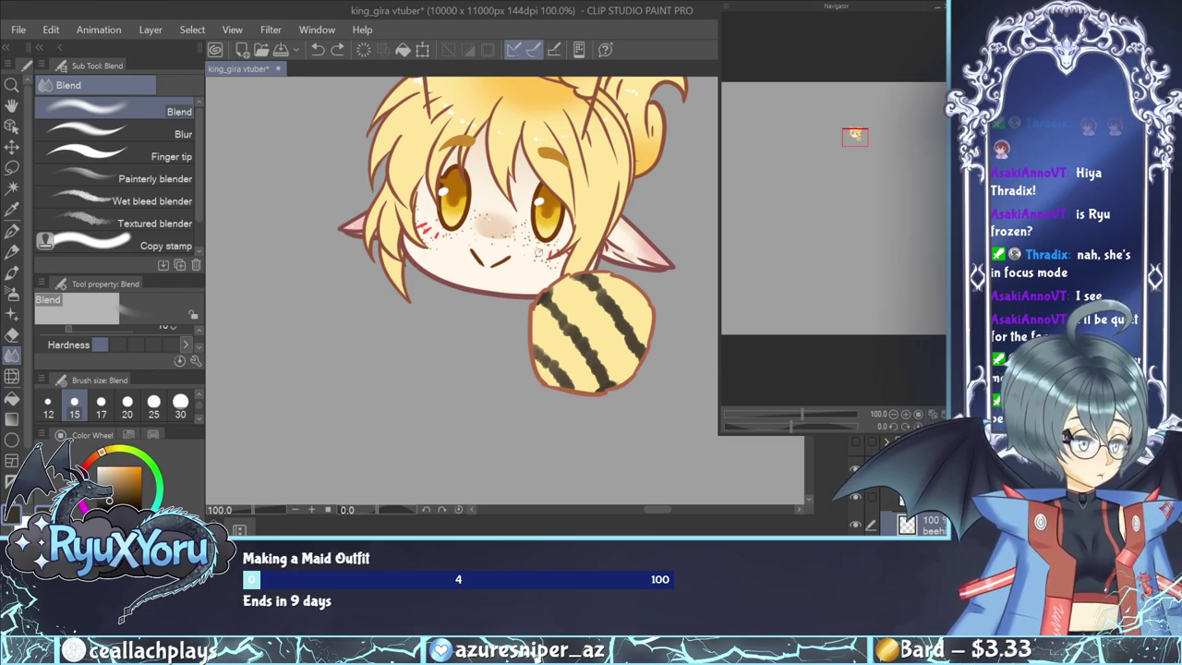
Darken the abdomen's outline where the stripes meet it, painting on the line layer with the size 15 watercolor brush.
{"action": "scroll", "coordinate": [538, 252], "scroll_direction": "down", "scroll_amount": 3}
{"action": "scroll", "coordinate": [594, 375], "scroll_direction": "up", "scroll_amount": 1}
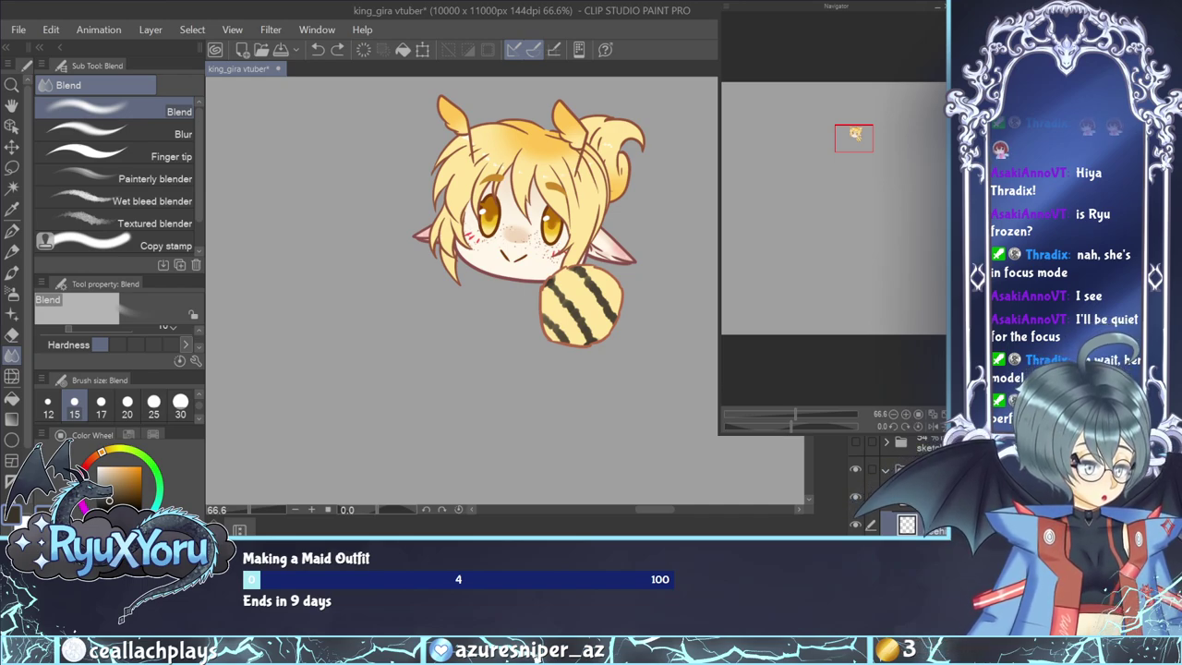
{"action": "left_click", "coordinate": [907, 499]}
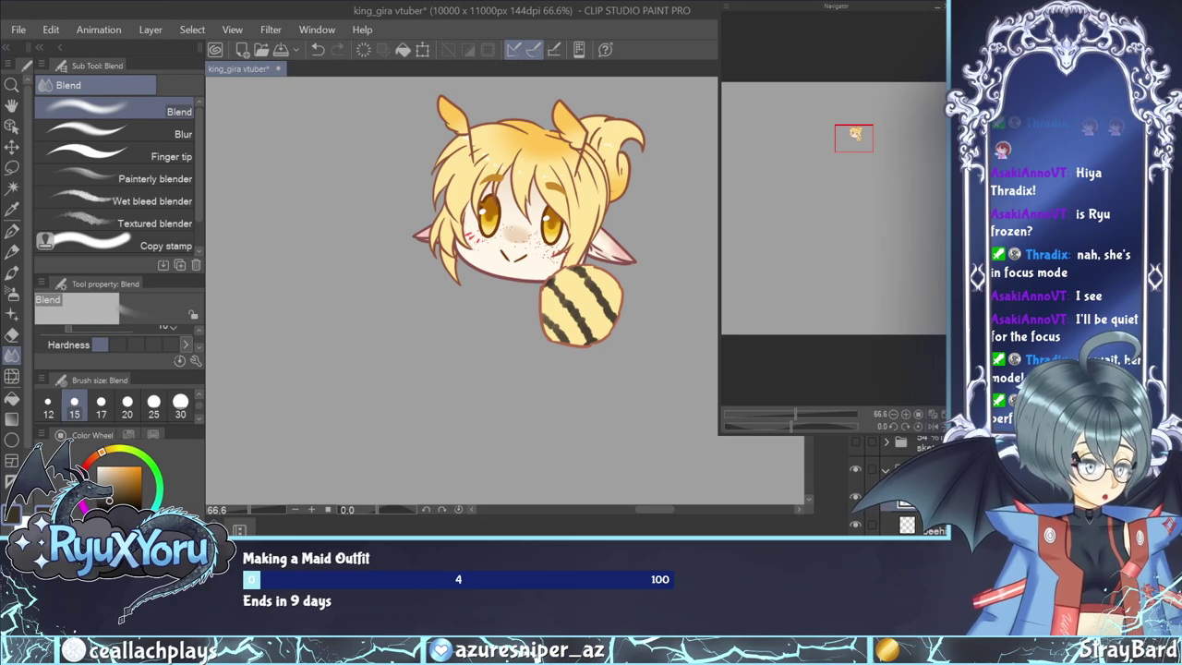
{"action": "scroll", "coordinate": [600, 335], "scroll_direction": "up", "scroll_amount": 3}
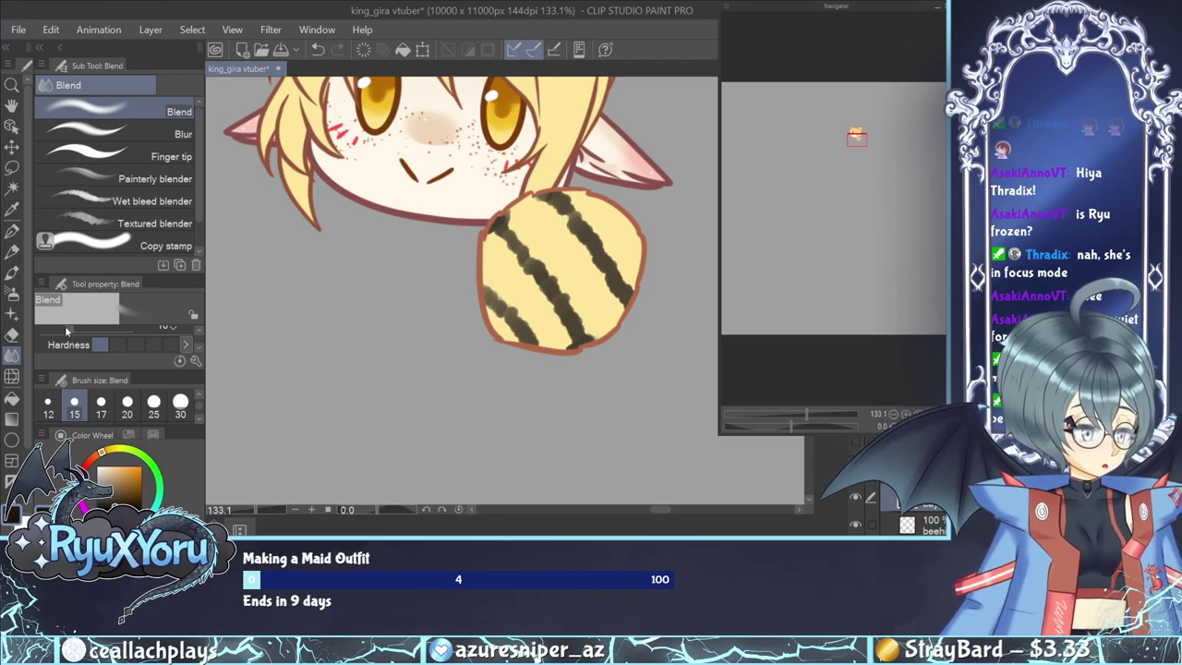
{"action": "key", "text": "b"}
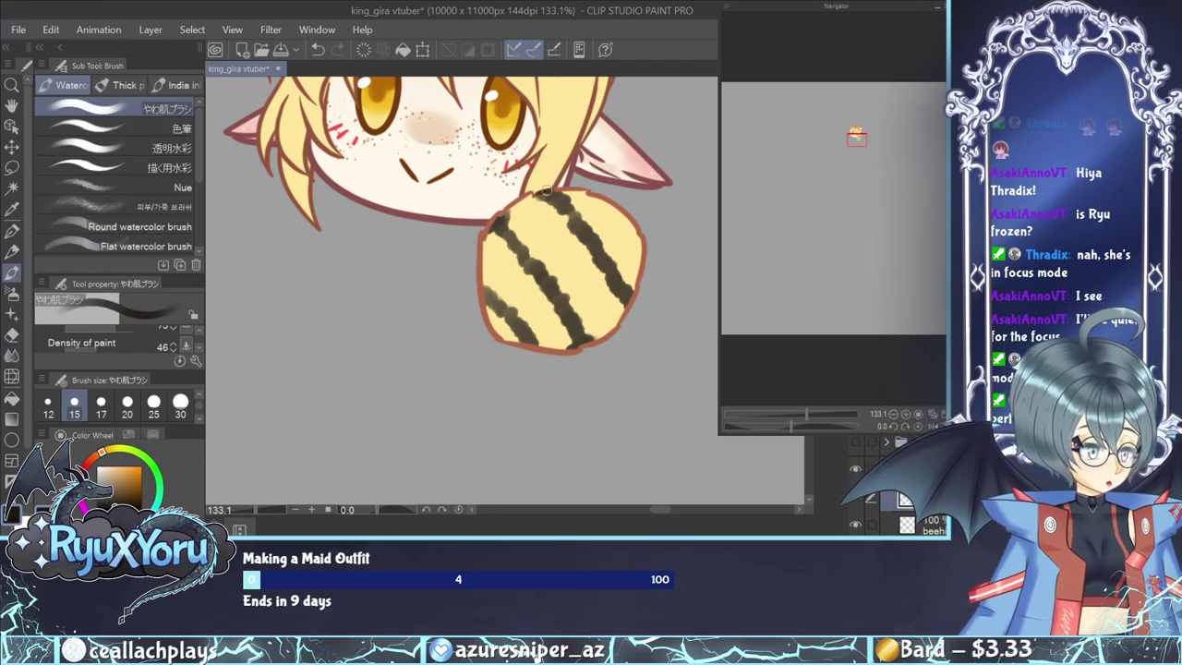
{"action": "left_click_drag", "start_coordinate": [634, 293], "coordinate": [634, 298]}
{"action": "left_click_drag", "start_coordinate": [497, 223], "coordinate": [504, 212]}
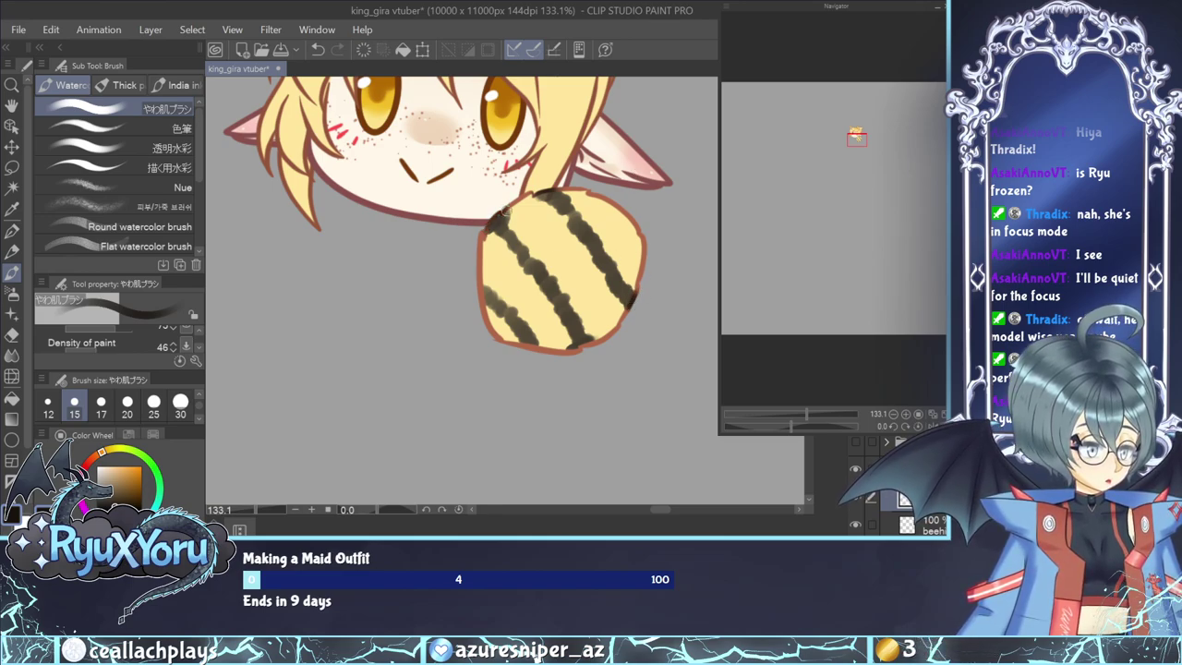
{"action": "mouse_move", "coordinate": [570, 351]}
{"action": "left_mouse_down"}
{"action": "mouse_move", "coordinate": [590, 344]}
{"action": "mouse_move", "coordinate": [527, 347]}
{"action": "left_mouse_up"}
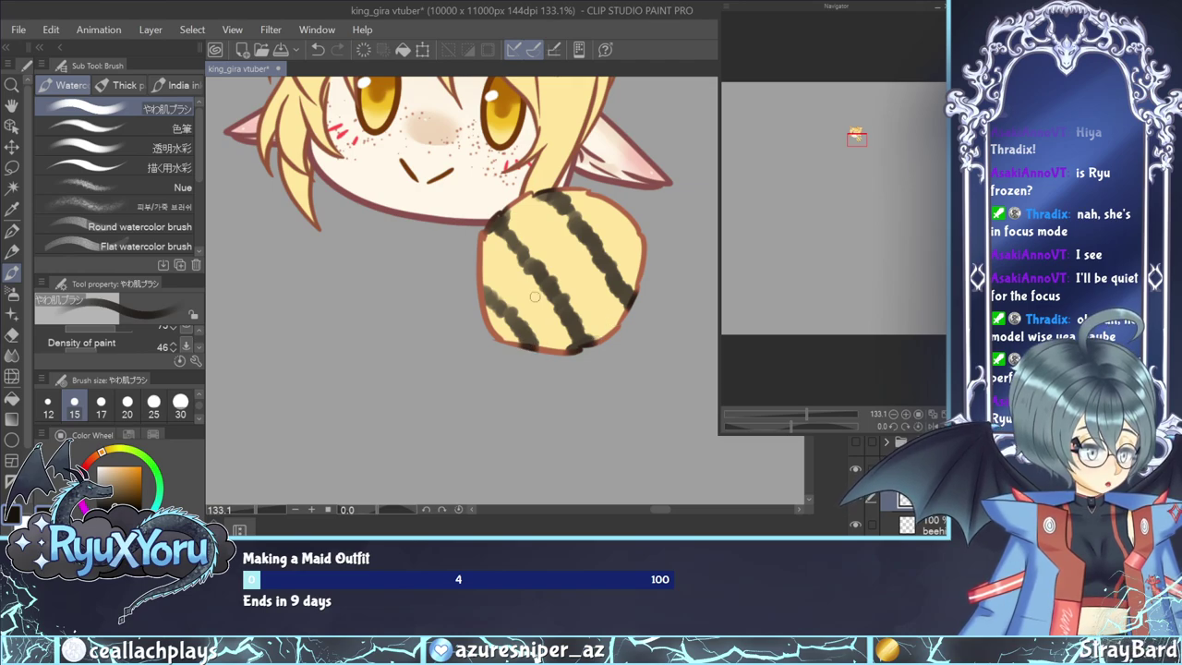
{"action": "left_click_drag", "start_coordinate": [485, 297], "coordinate": [480, 293]}
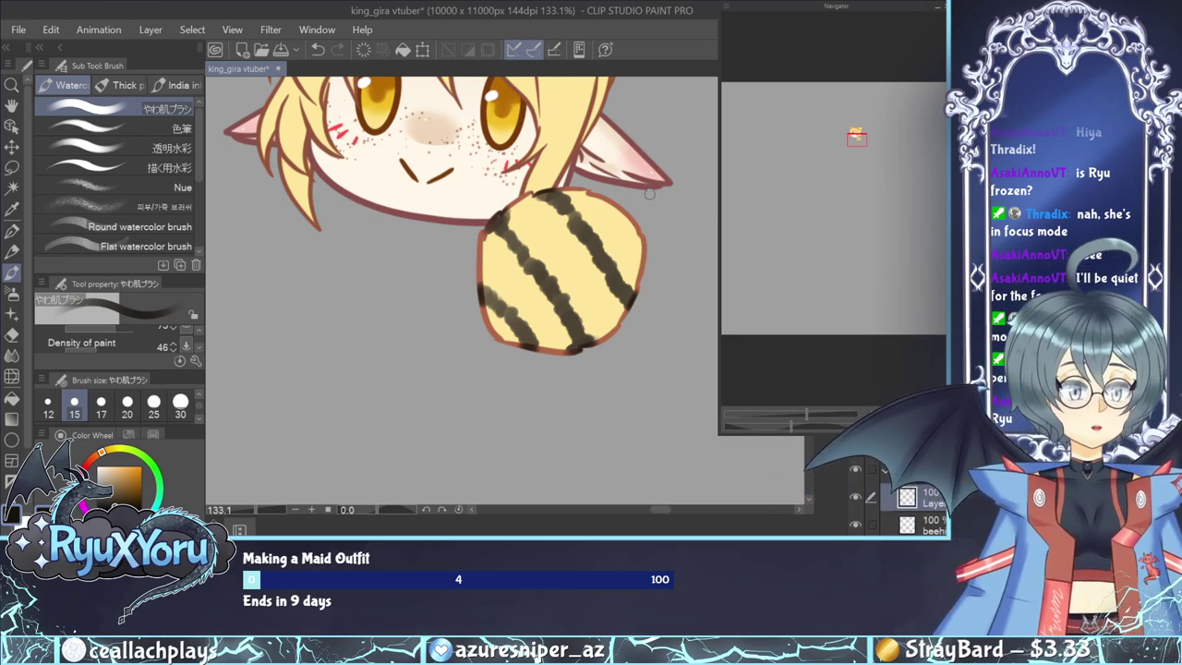
Darken the upper ends of the dark stripes at the abdomen's edge with the watercolor brush and G-pen at size 15.
{"action": "scroll", "coordinate": [524, 211], "scroll_direction": "up", "scroll_amount": 5}
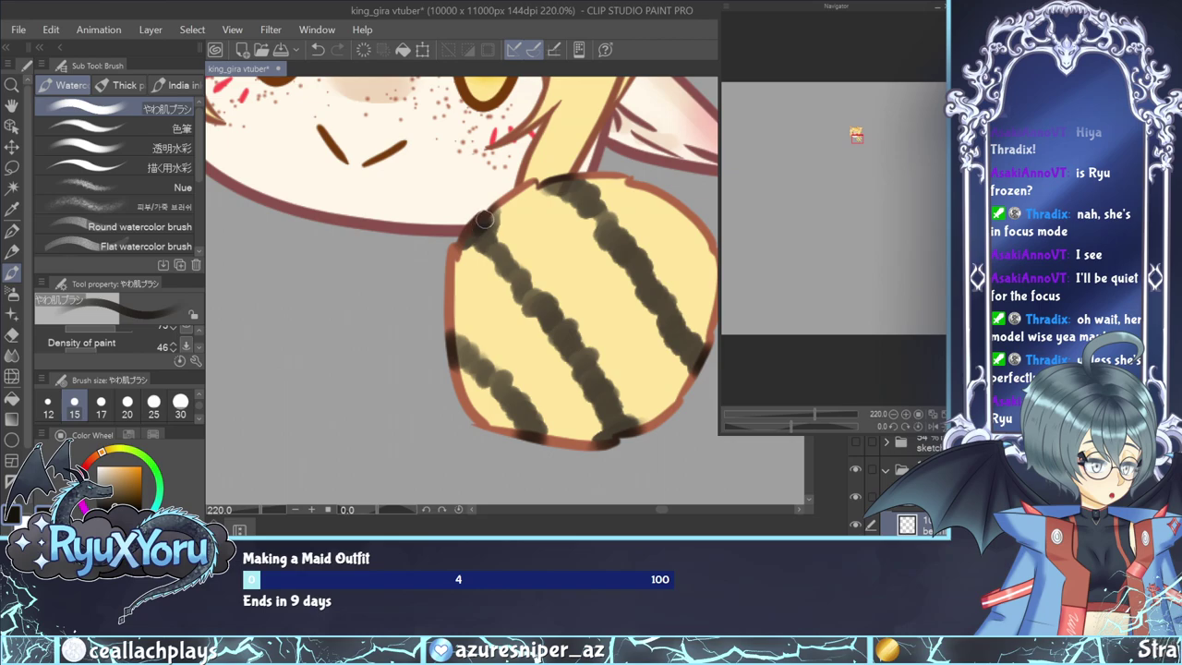
{"action": "mouse_move", "coordinate": [574, 187]}
{"action": "left_mouse_down"}
{"action": "mouse_move", "coordinate": [554, 187]}
{"action": "mouse_move", "coordinate": [577, 185]}
{"action": "left_mouse_up"}
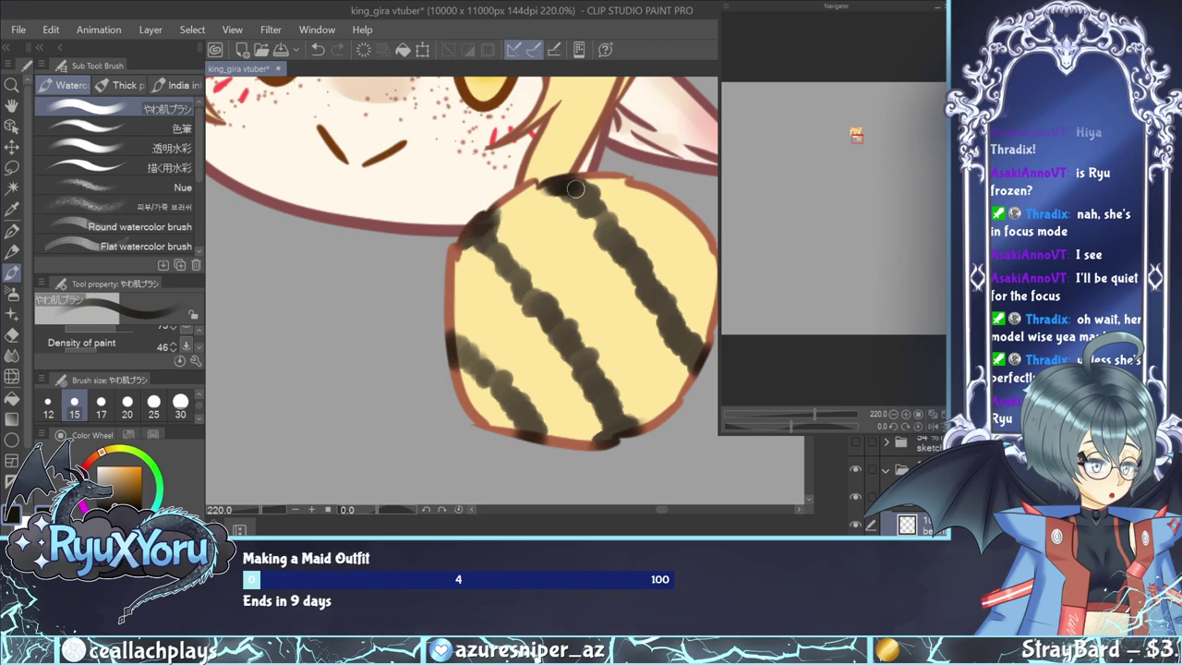
{"action": "left_click_drag", "start_coordinate": [475, 233], "coordinate": [488, 220]}
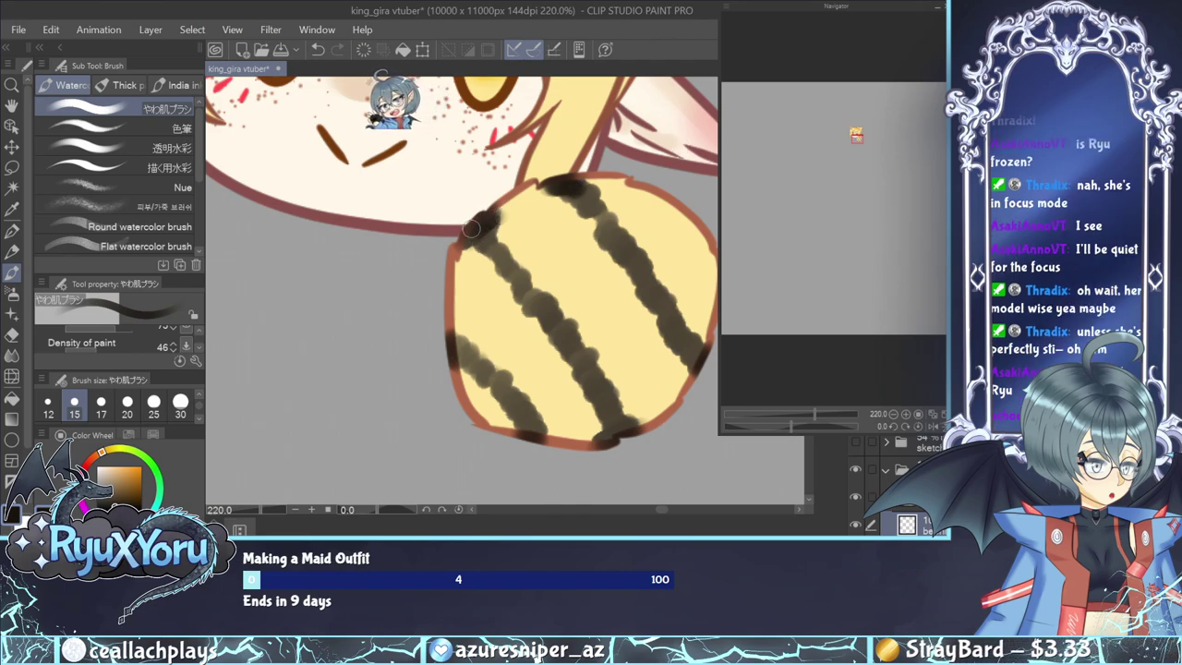
{"action": "left_click", "coordinate": [124, 435]}
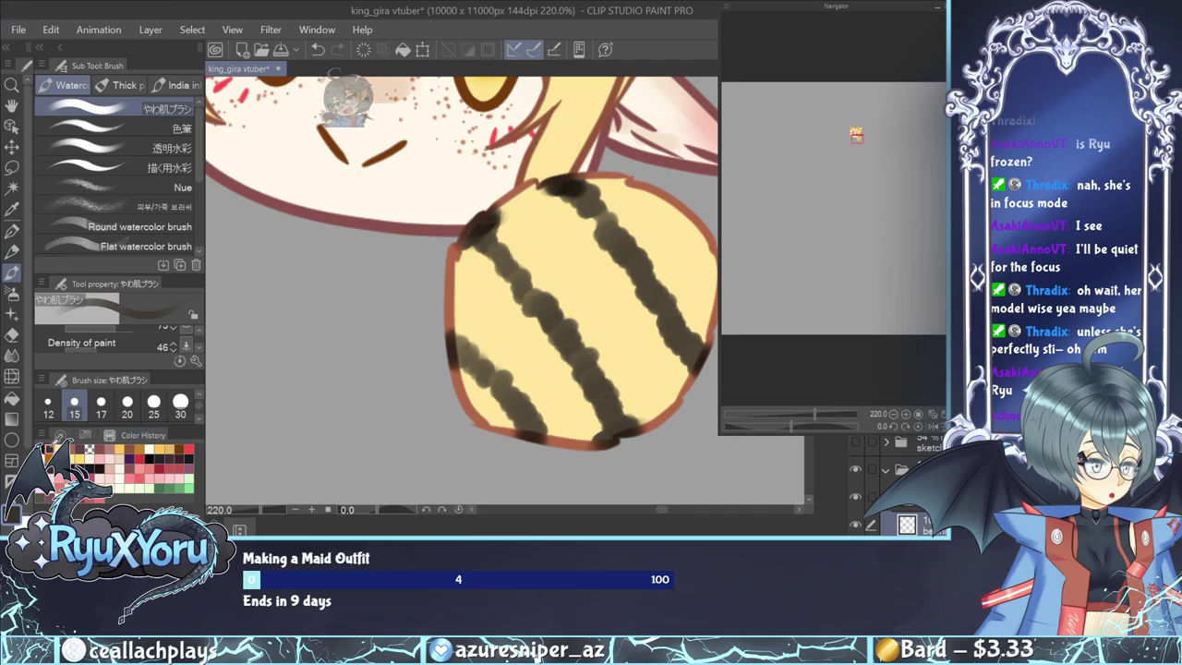
{"action": "left_click", "coordinate": [12, 231]}
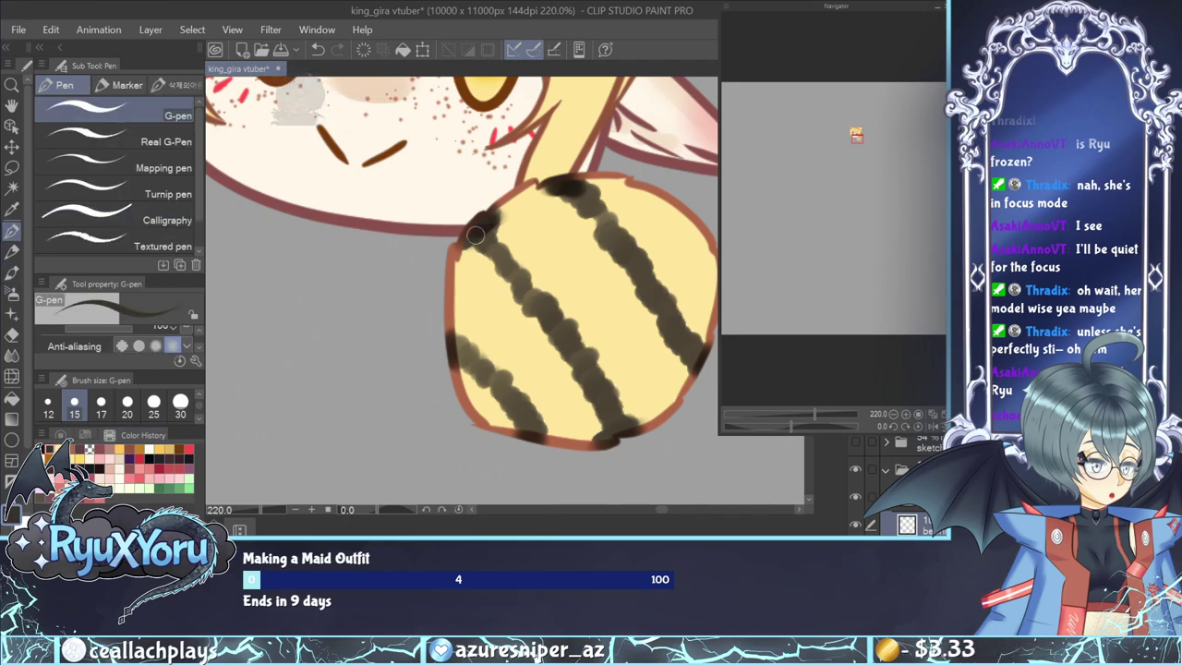
{"action": "left_click_drag", "start_coordinate": [489, 222], "coordinate": [494, 216]}
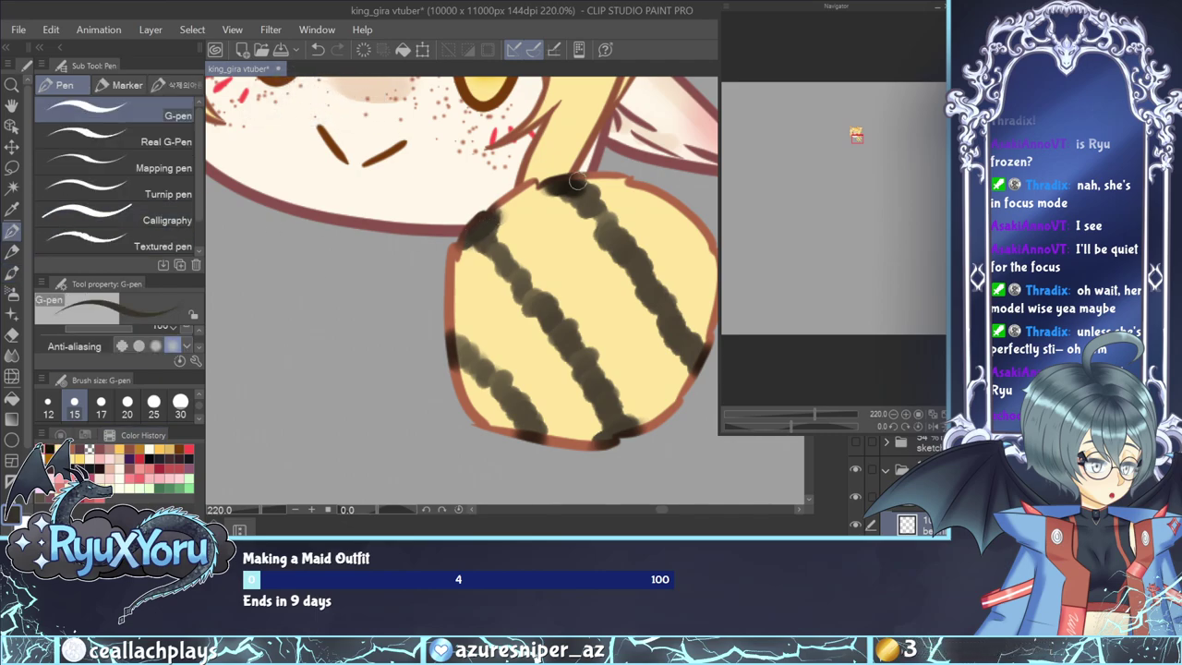
{"action": "left_click_drag", "start_coordinate": [554, 188], "coordinate": [574, 183]}
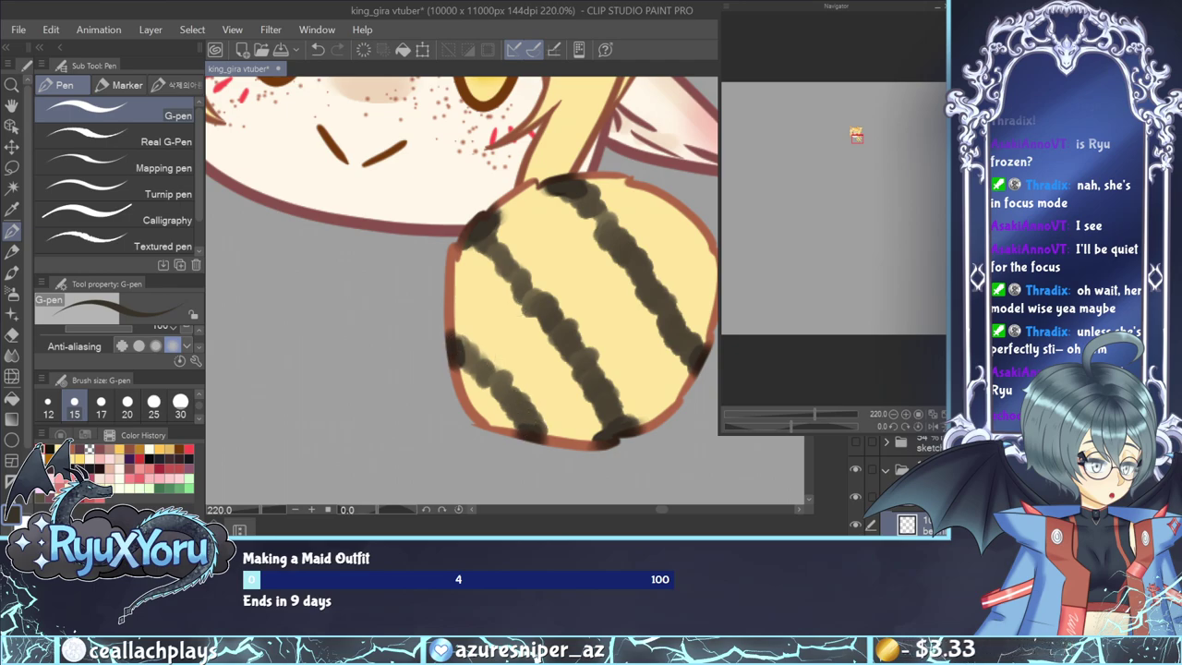
Touch up the stripe ends where they meet the abdomen's outline with the size 15 watercolor brush.
{"action": "left_click", "coordinate": [12, 272]}
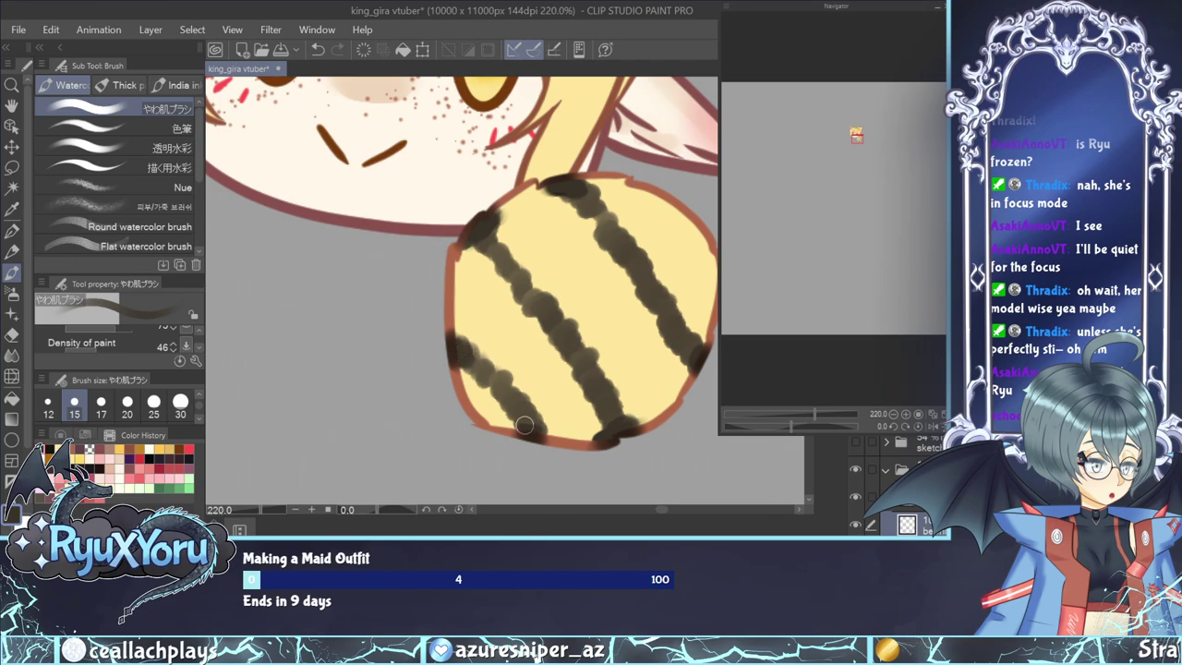
{"action": "left_click", "coordinate": [488, 229]}
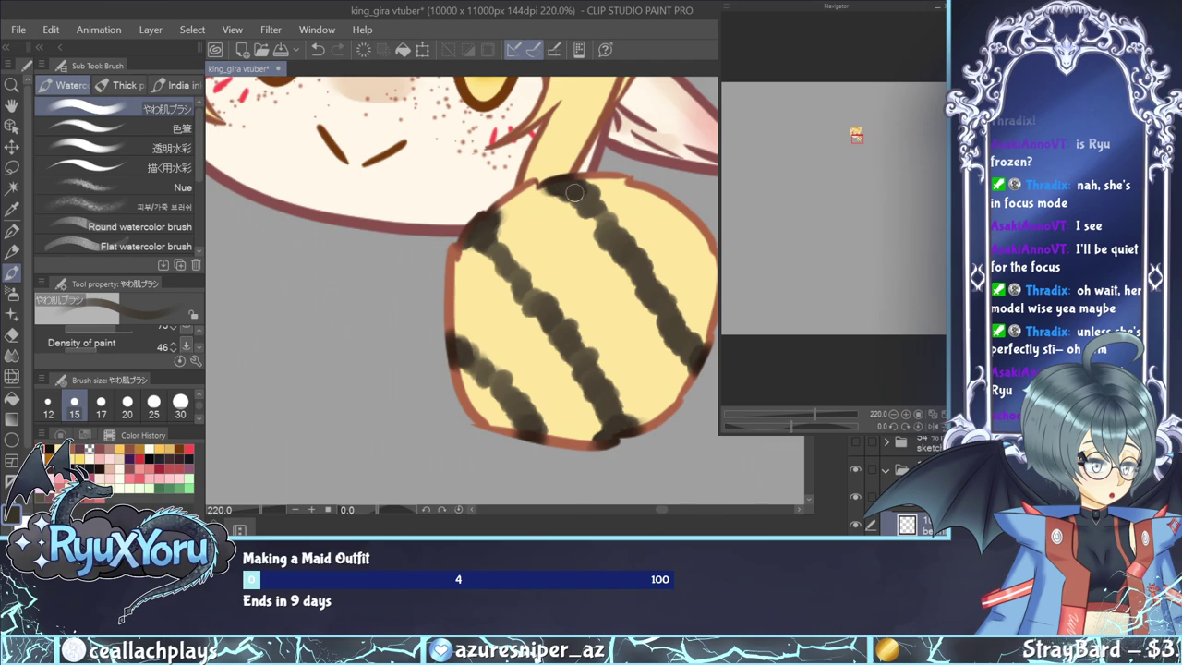
{"action": "left_click_drag", "start_coordinate": [693, 347], "coordinate": [702, 358]}
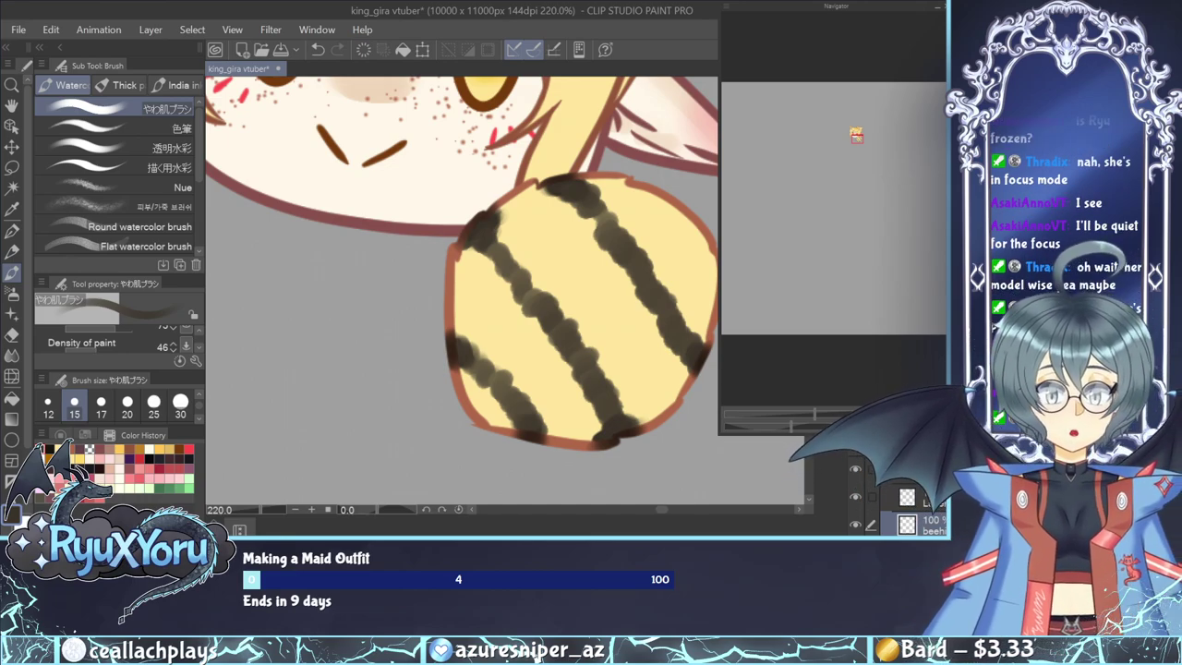
Place the abdomen behind the character's hair.
{"action": "scroll", "coordinate": [552, 349], "scroll_direction": "down", "scroll_amount": 6}
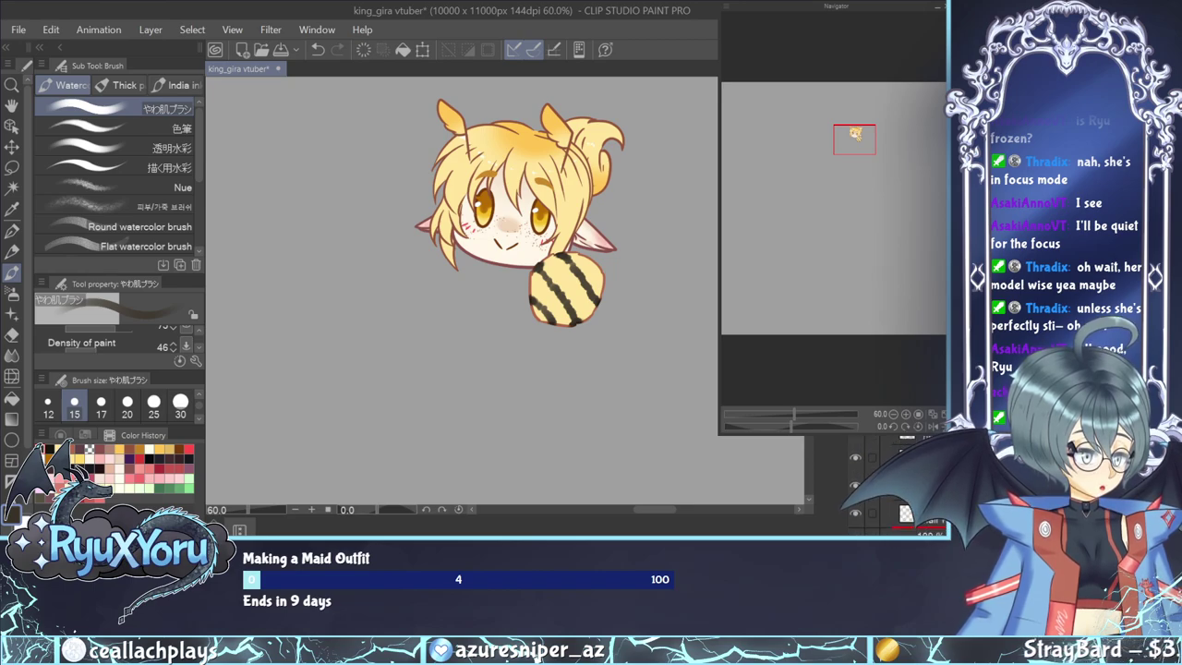
{"action": "key", "text": "ctrl+z"}
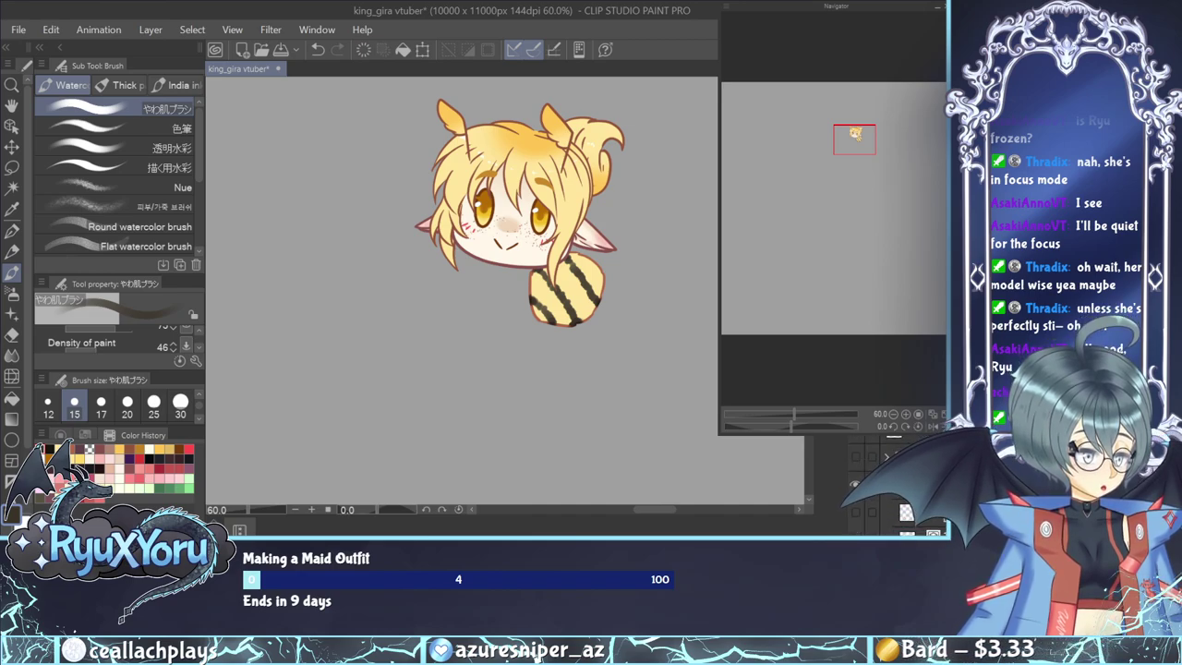
Show the sketch, make the wings vector layer active and save the file.
{"action": "left_click", "coordinate": [856, 460]}
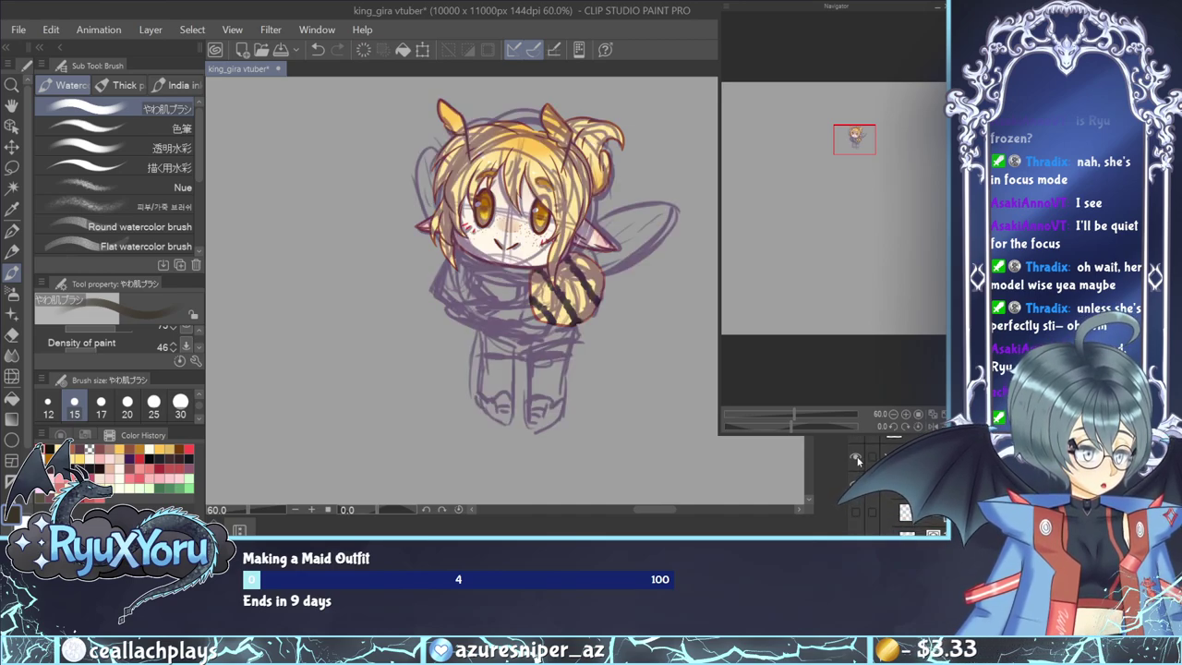
{"action": "left_click", "coordinate": [905, 512]}
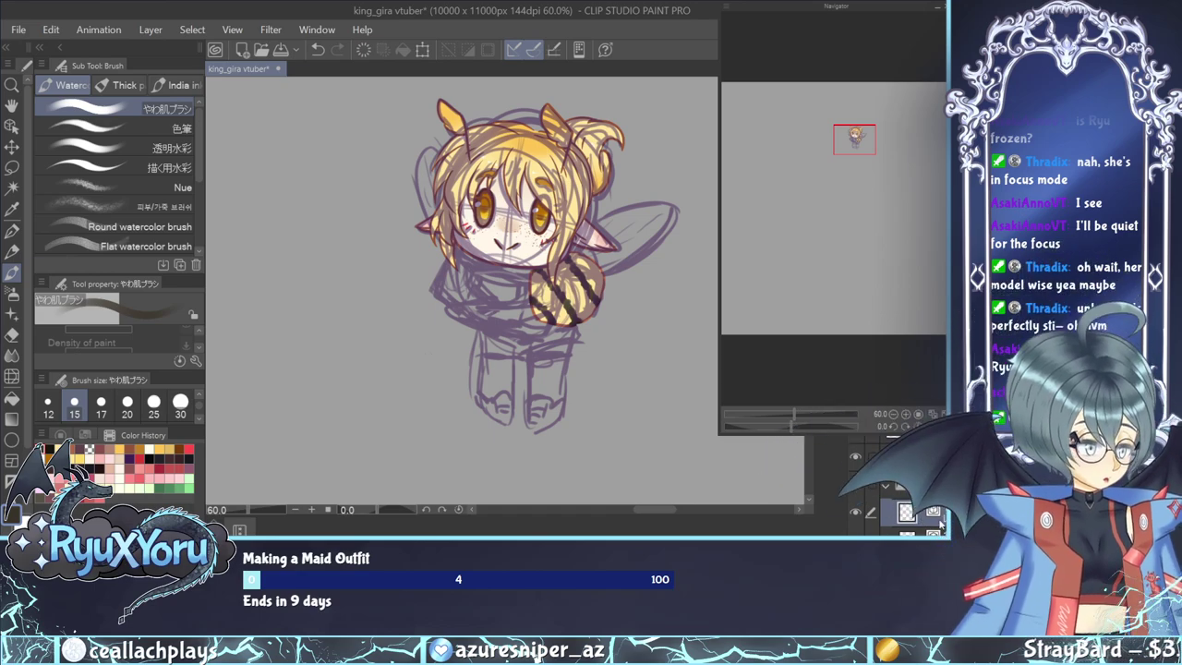
{"action": "key", "text": "ctrl+s"}
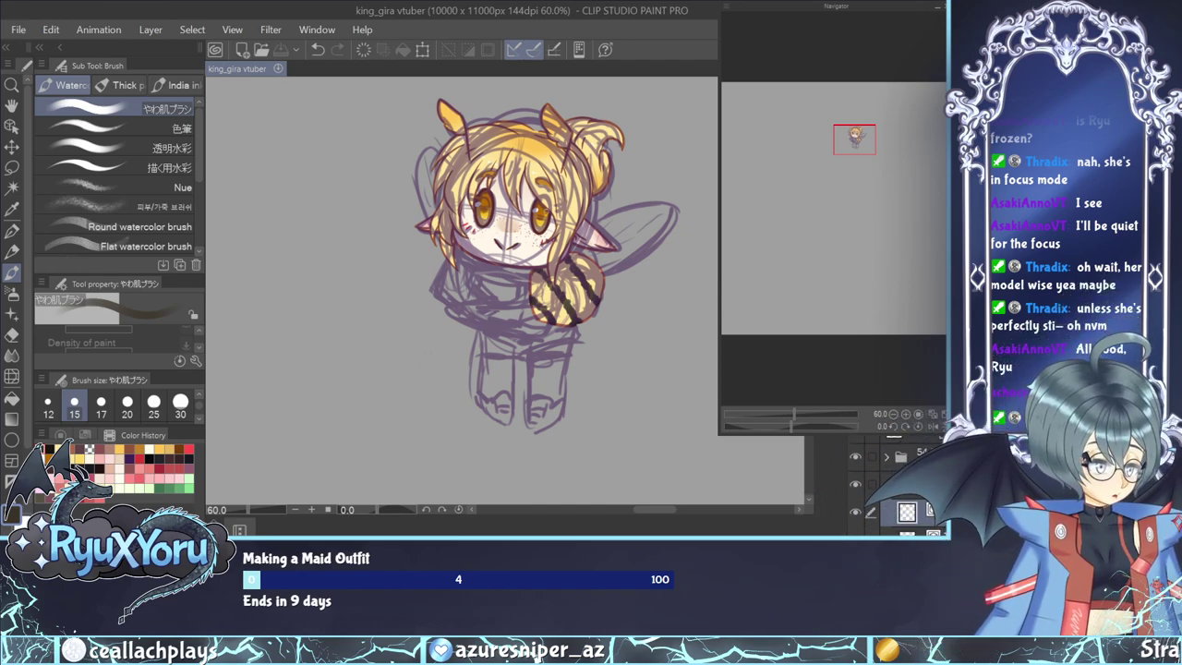
Outline both wings over the sketch in dark maroon with the G-pen at size 15.
{"action": "scroll", "coordinate": [573, 159], "scroll_direction": "up", "scroll_amount": 3}
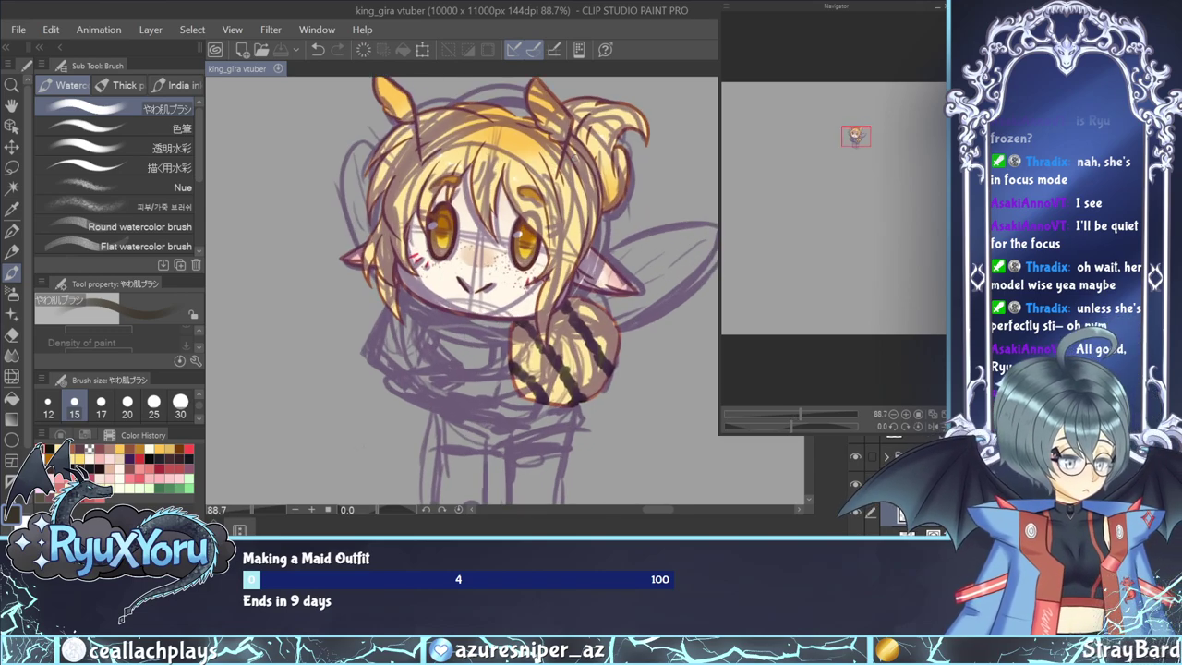
{"action": "left_click", "coordinate": [85, 435]}
{"action": "left_click", "coordinate": [149, 494]}
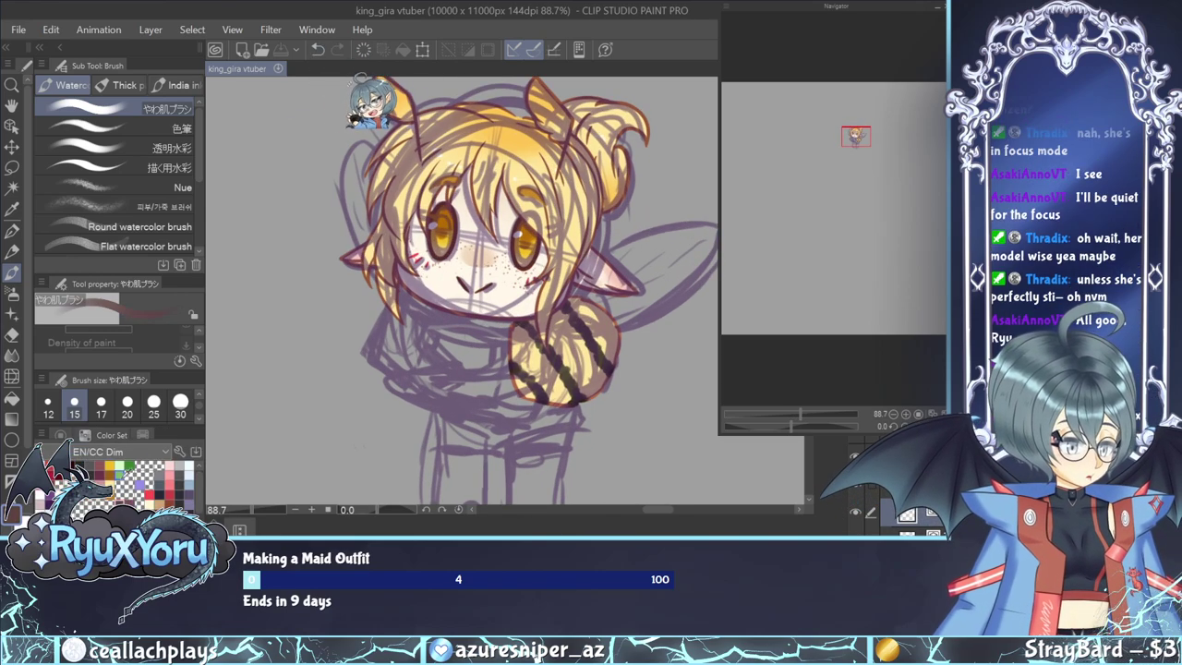
{"action": "left_click", "coordinate": [13, 230]}
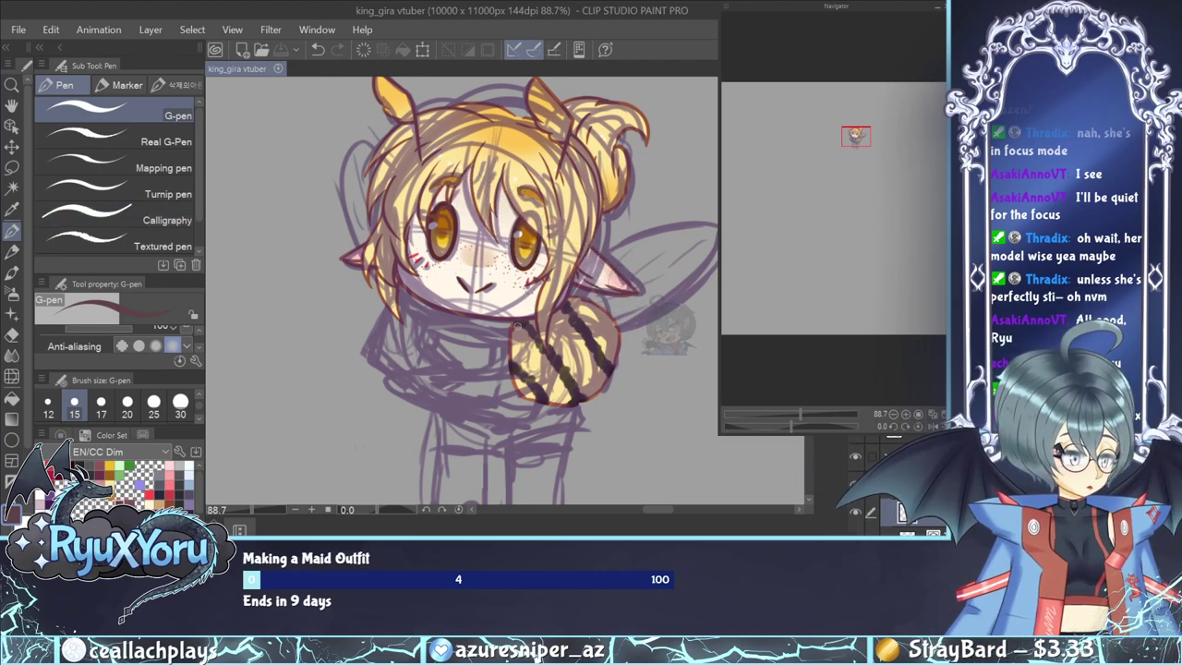
{"action": "mouse_move", "coordinate": [562, 276]}
{"action": "left_mouse_down"}
{"action": "mouse_move", "coordinate": [644, 226]}
{"action": "mouse_move", "coordinate": [717, 214]}
{"action": "left_mouse_up"}
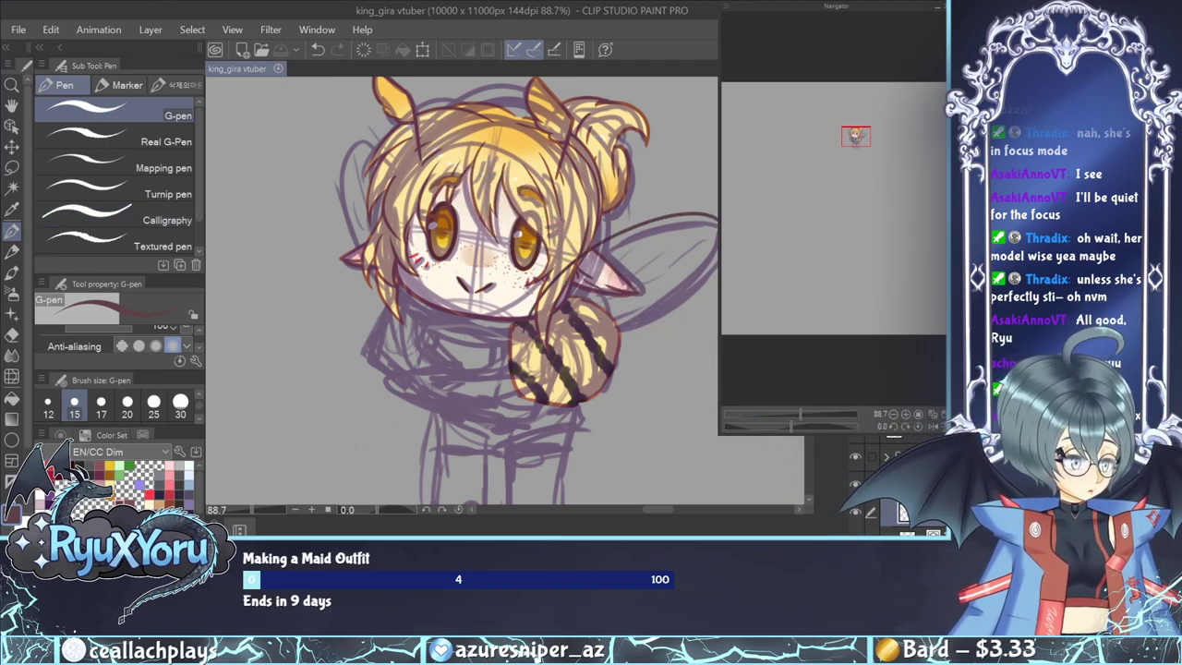
{"action": "mouse_move", "coordinate": [684, 301]}
{"action": "left_mouse_down"}
{"action": "mouse_move", "coordinate": [628, 328]}
{"action": "mouse_move", "coordinate": [524, 338]}
{"action": "left_mouse_up"}
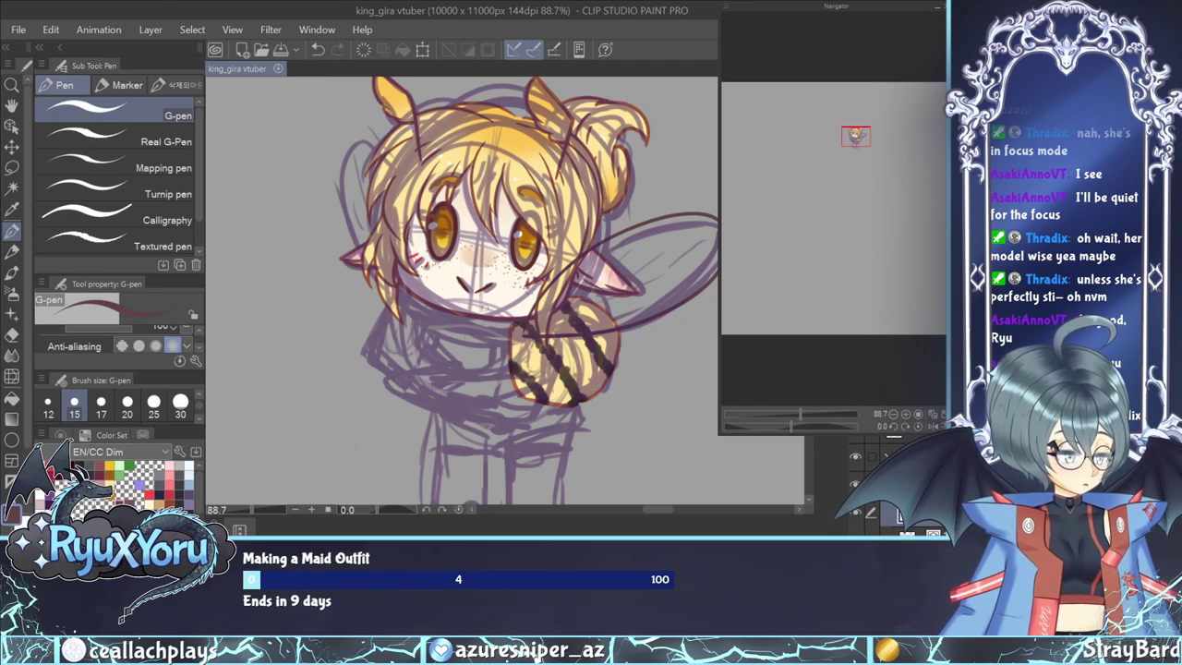
{"action": "mouse_move", "coordinate": [490, 326]}
{"action": "left_mouse_down"}
{"action": "mouse_move", "coordinate": [395, 175]}
{"action": "mouse_move", "coordinate": [353, 146]}
{"action": "mouse_move", "coordinate": [335, 148]}
{"action": "mouse_move", "coordinate": [324, 178]}
{"action": "mouse_move", "coordinate": [334, 218]}
{"action": "mouse_move", "coordinate": [419, 314]}
{"action": "mouse_move", "coordinate": [490, 328]}
{"action": "left_mouse_up"}
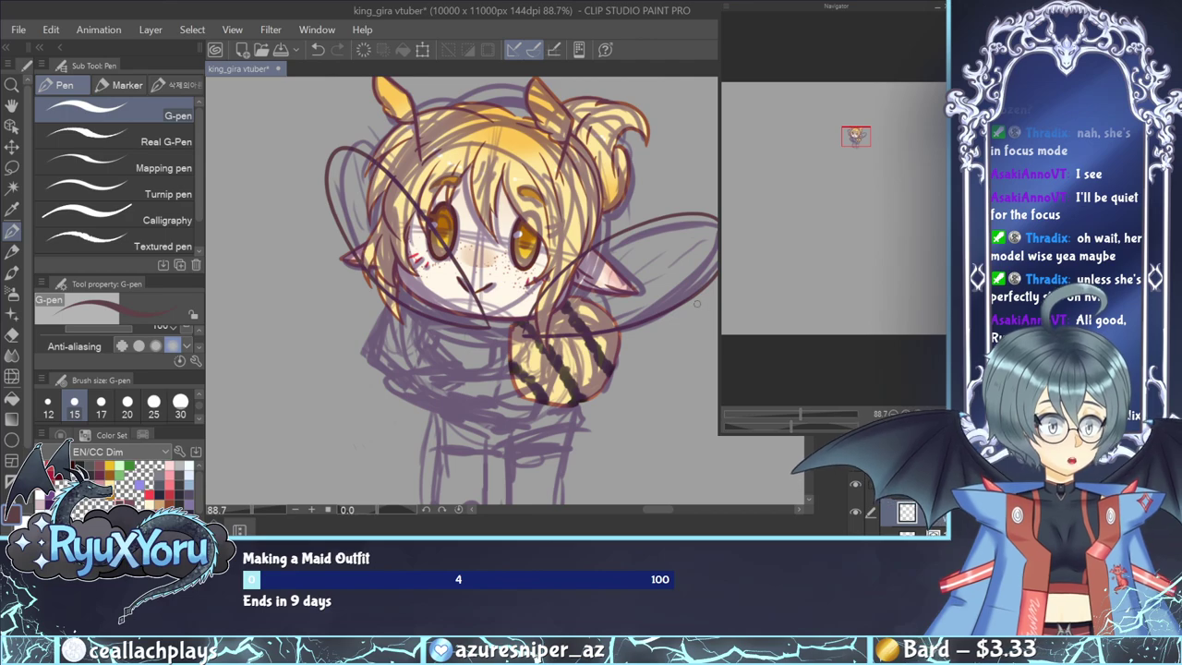
Draw thin curved vein lines inside both wings with the G-pen.
{"action": "mouse_move", "coordinate": [552, 319]}
{"action": "left_mouse_down"}
{"action": "mouse_move", "coordinate": [655, 295]}
{"action": "mouse_move", "coordinate": [713, 257]}
{"action": "left_mouse_up"}
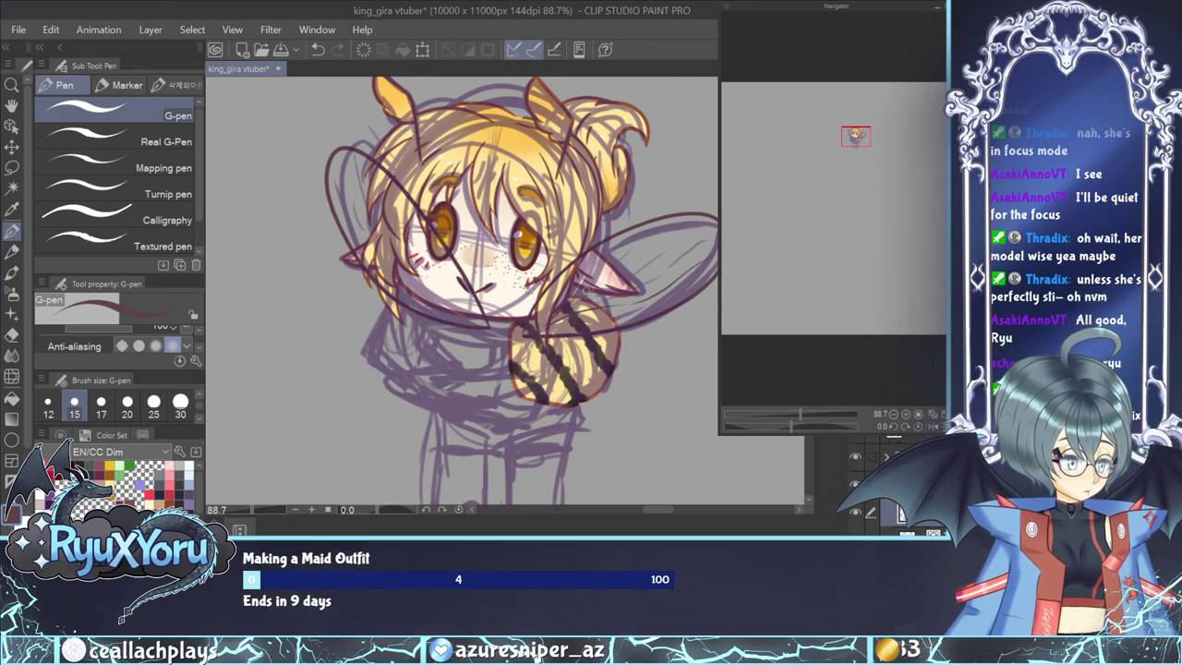
{"action": "left_click_drag", "start_coordinate": [574, 299], "coordinate": [657, 227]}
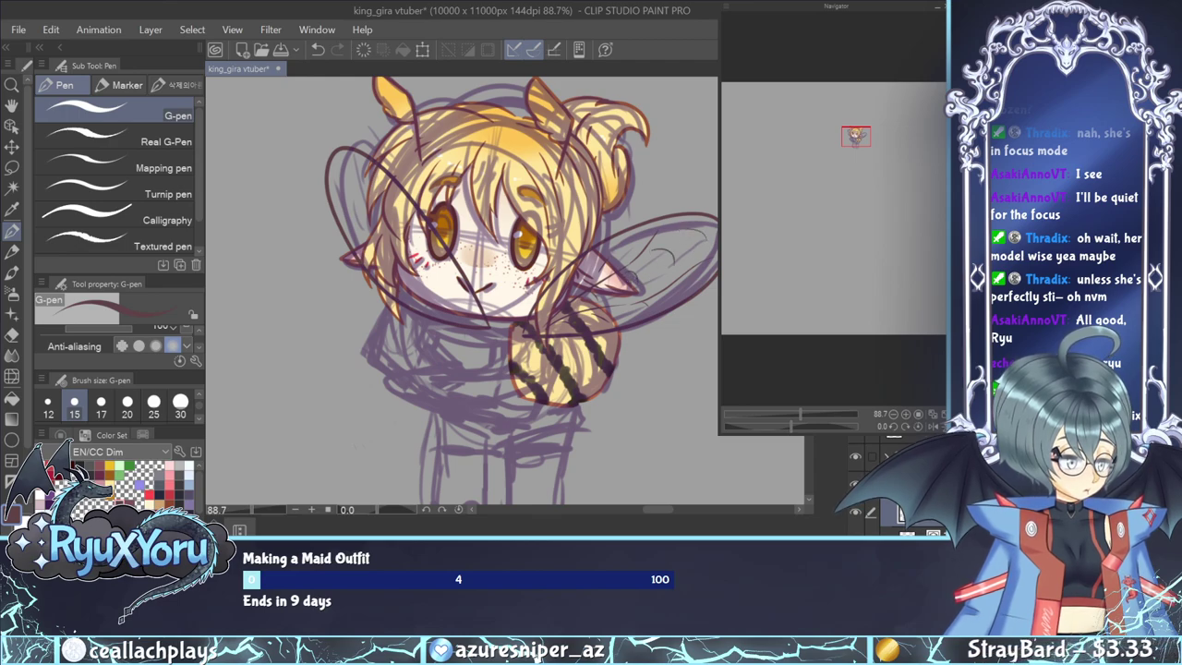
{"action": "left_click_drag", "start_coordinate": [363, 167], "coordinate": [474, 313]}
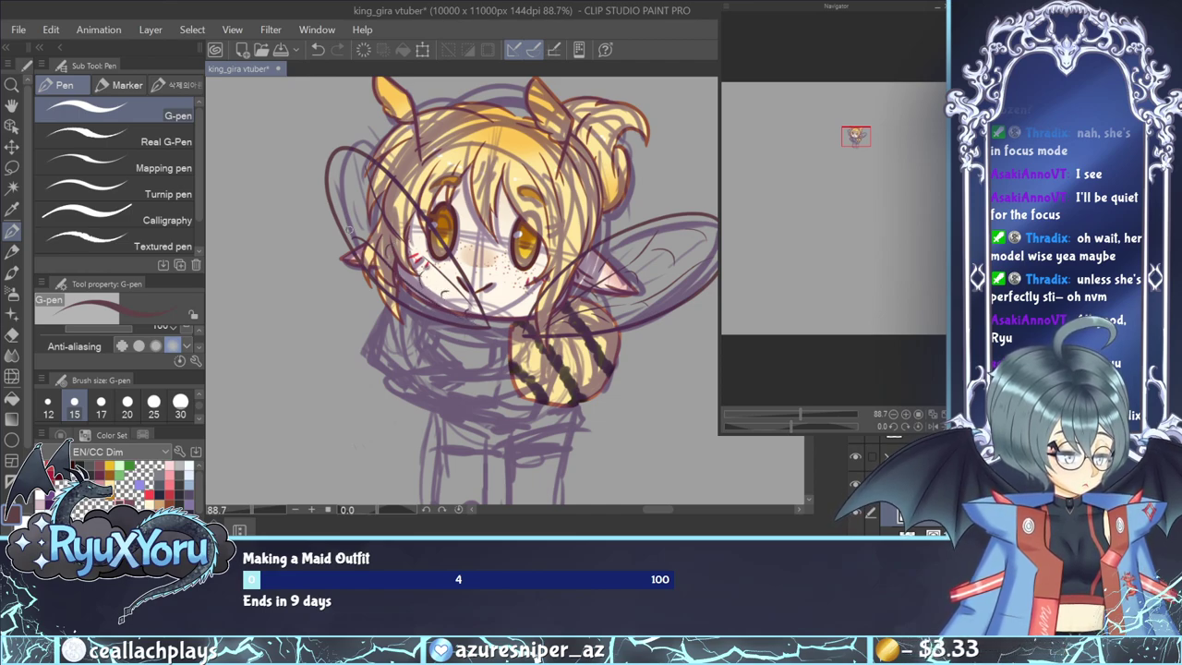
{"action": "left_click_drag", "start_coordinate": [349, 230], "coordinate": [371, 206]}
{"action": "left_click_drag", "start_coordinate": [459, 284], "coordinate": [460, 272]}
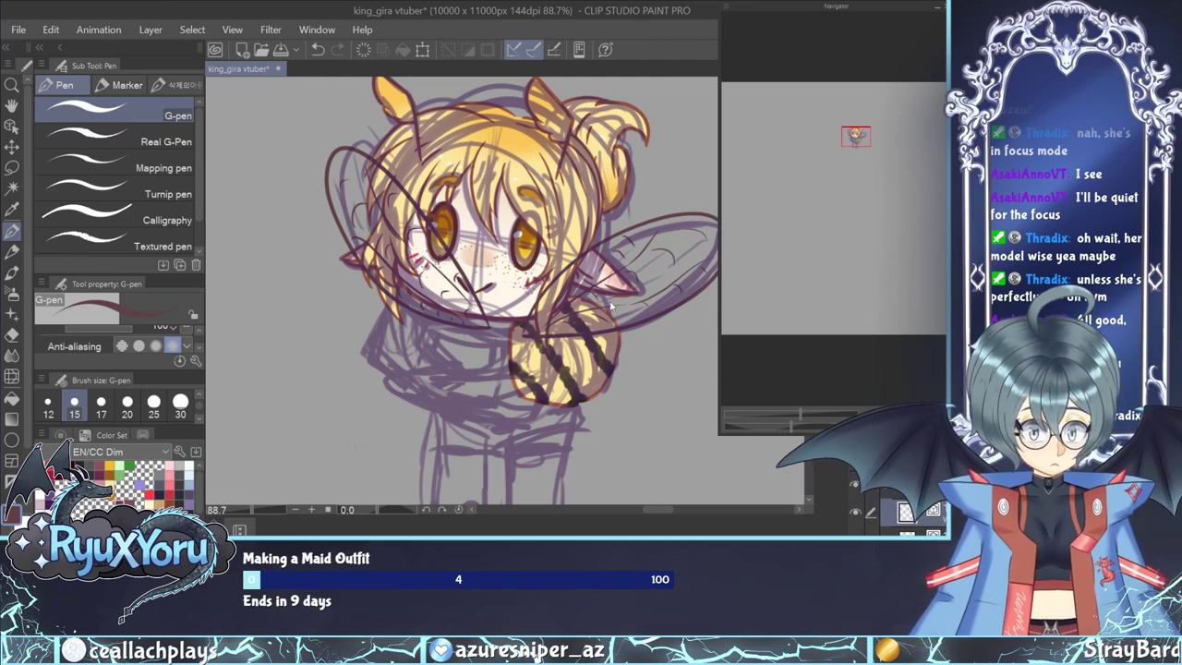
Try to add short vein strokes near the base of the wing beside the ponytail.
{"action": "left_click_drag", "start_coordinate": [626, 244], "coordinate": [634, 247]}
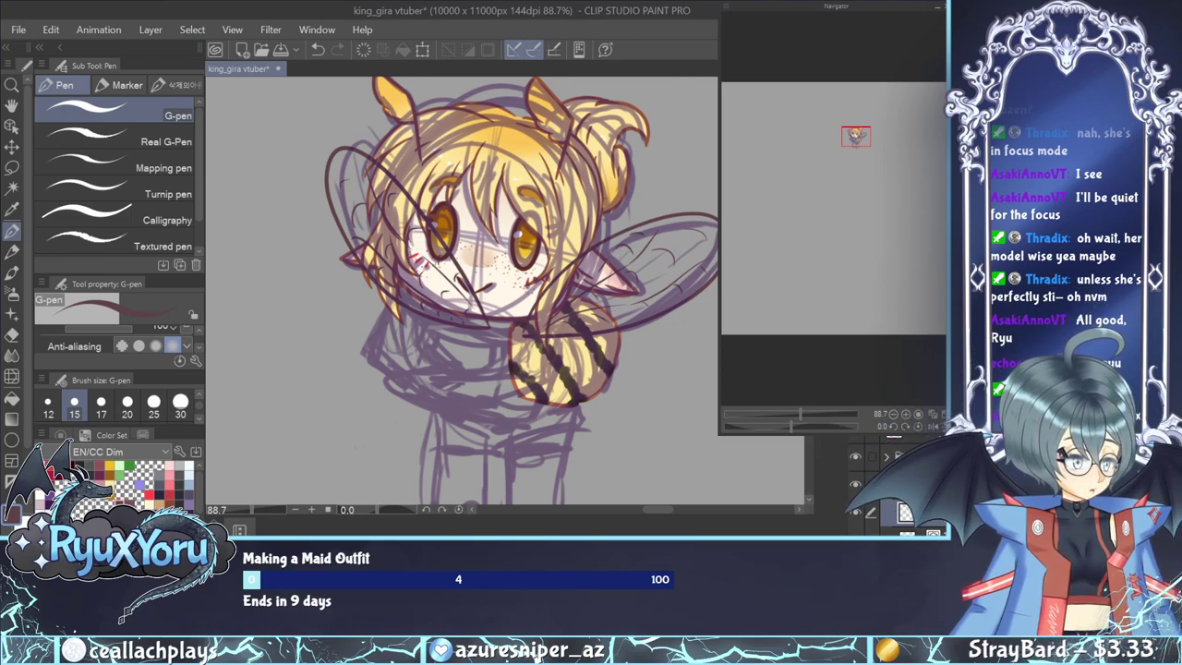
{"action": "key", "text": "ctrl+z"}
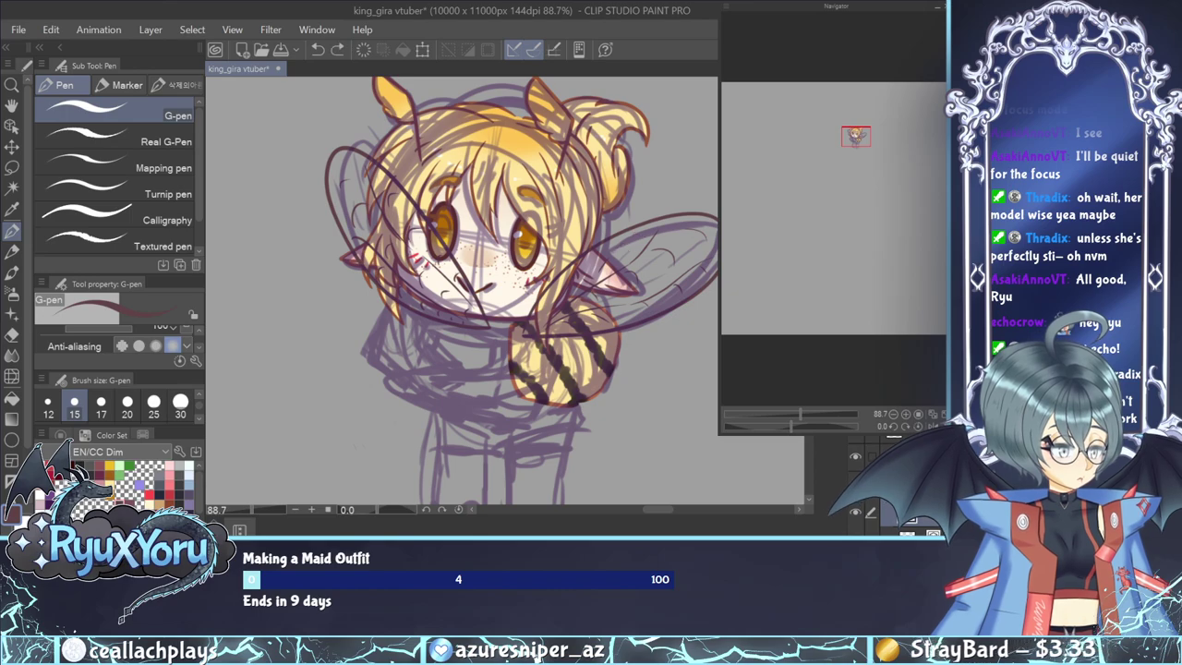
{"action": "left_click_drag", "start_coordinate": [587, 257], "coordinate": [633, 248]}
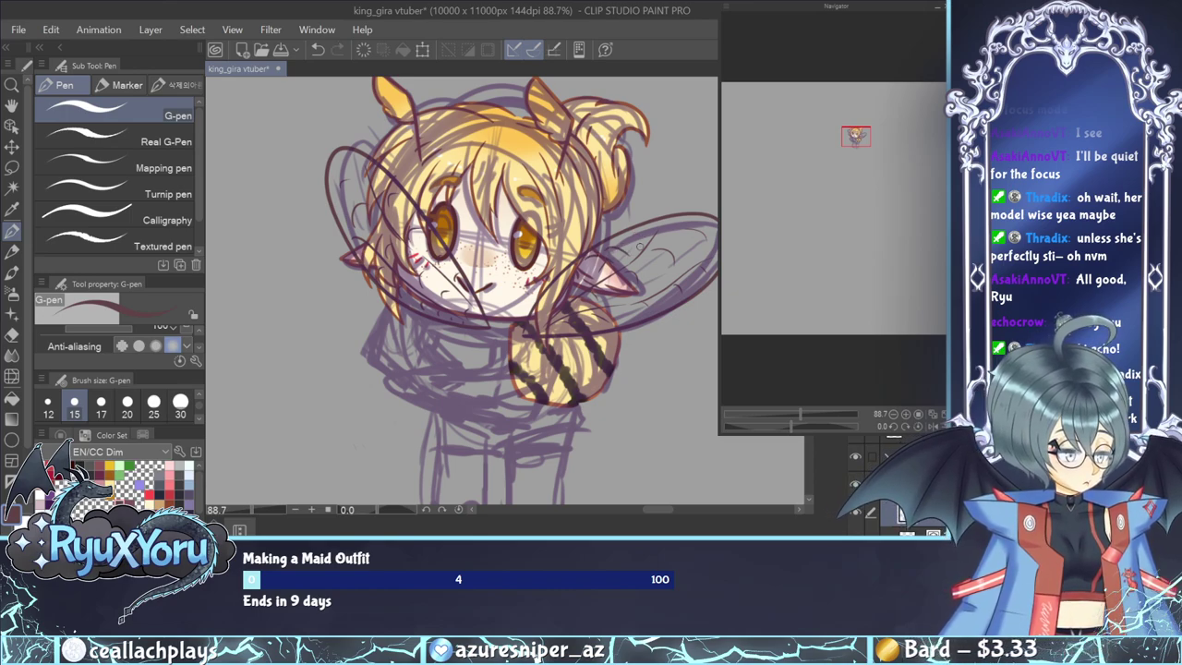
{"action": "key", "text": "ctrl+z"}
{"action": "key", "text": "ctrl+z"}
Hide the sketch and return to the wings vector layer to add a short G-pen stroke near the wing's base.
{"action": "key", "text": "o"}
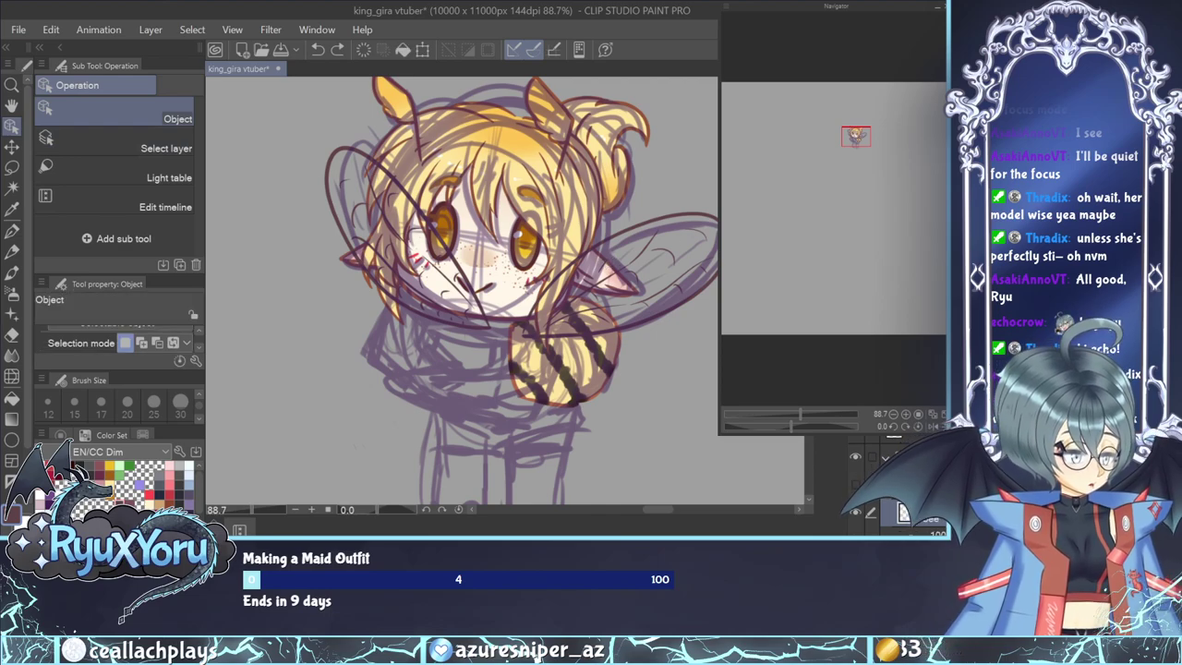
{"action": "left_click", "coordinate": [857, 458]}
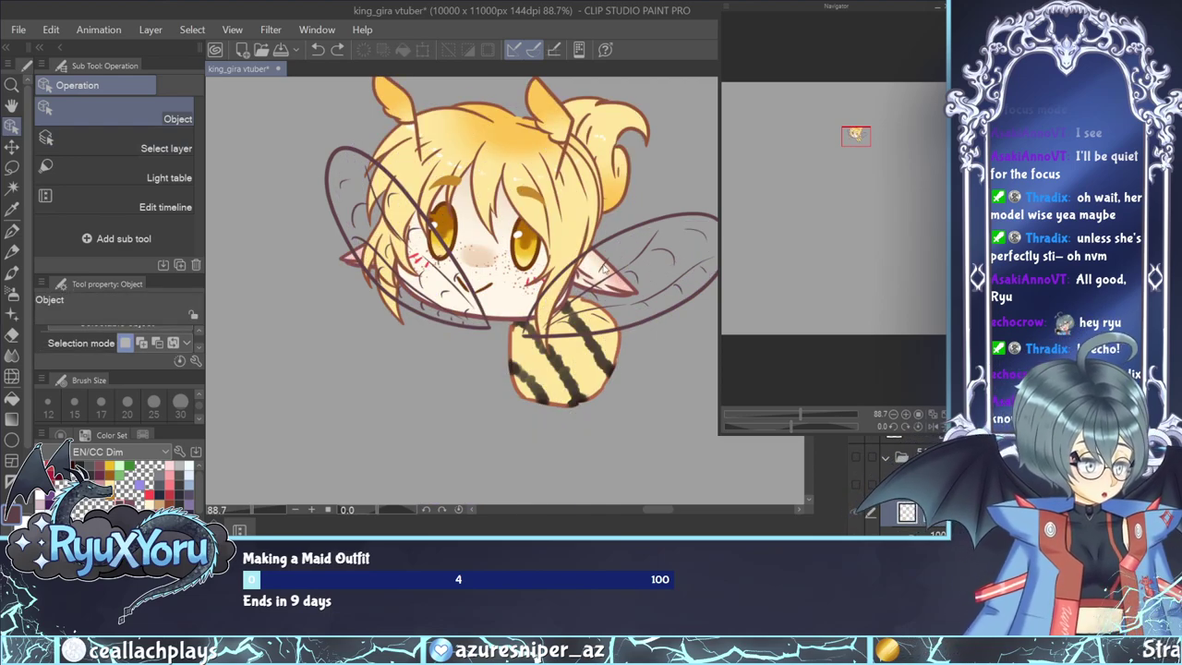
{"action": "left_click", "coordinate": [602, 267]}
{"action": "left_click", "coordinate": [672, 379]}
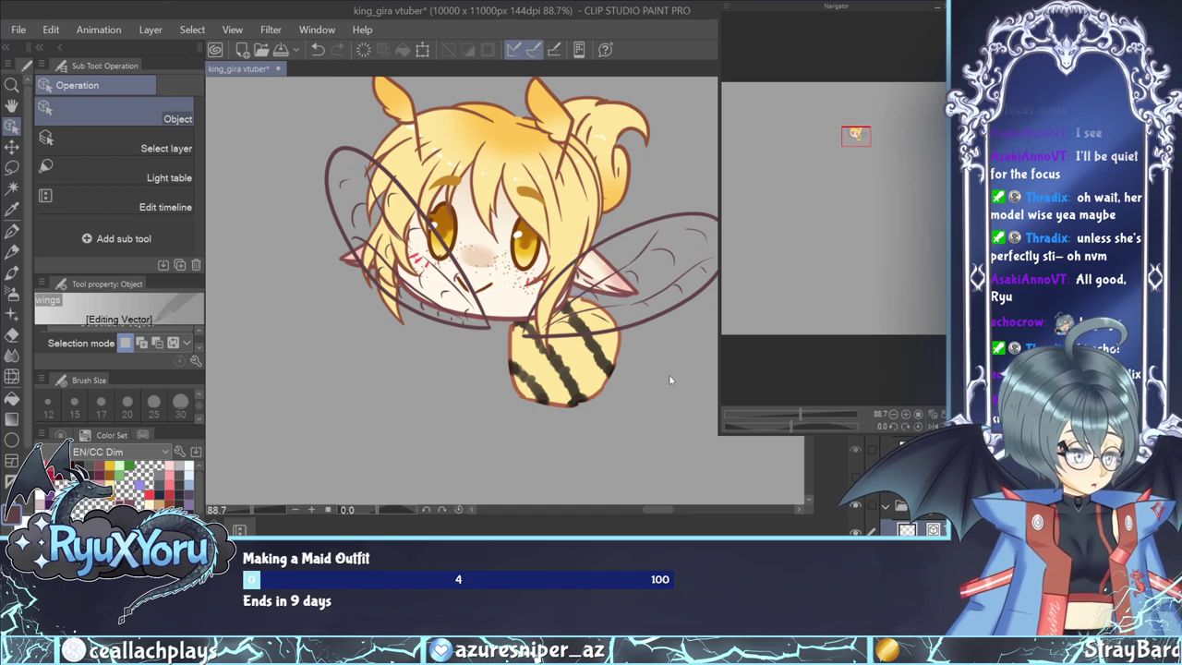
{"action": "left_click", "coordinate": [12, 231]}
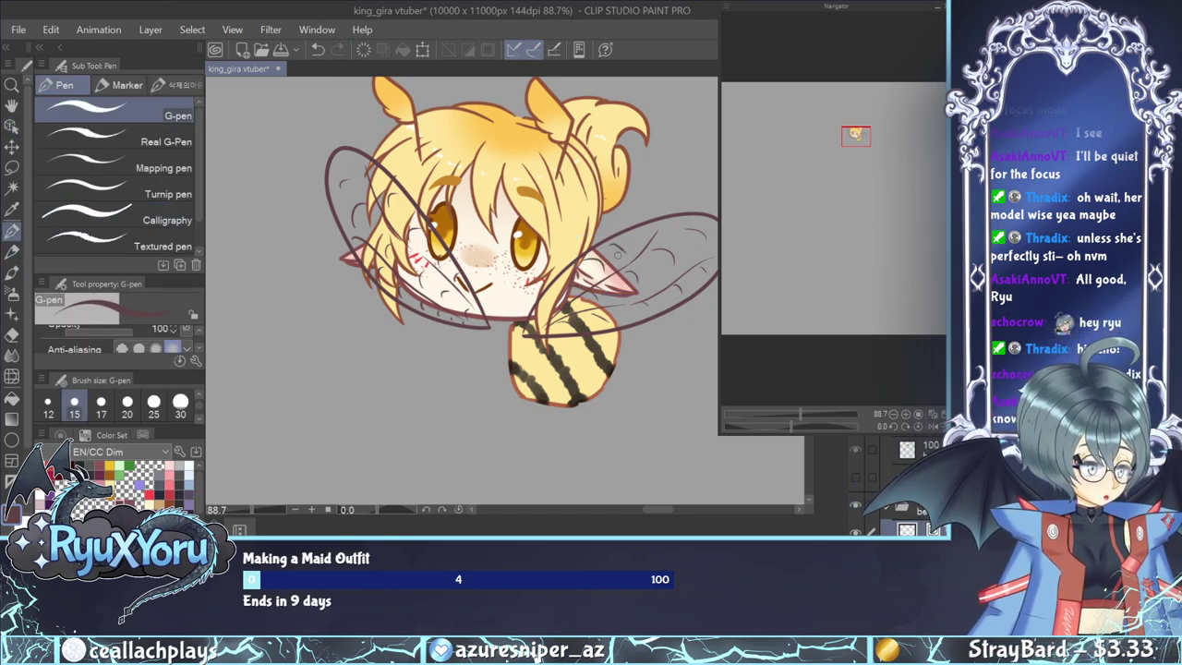
{"action": "left_click_drag", "start_coordinate": [545, 296], "coordinate": [567, 290]}
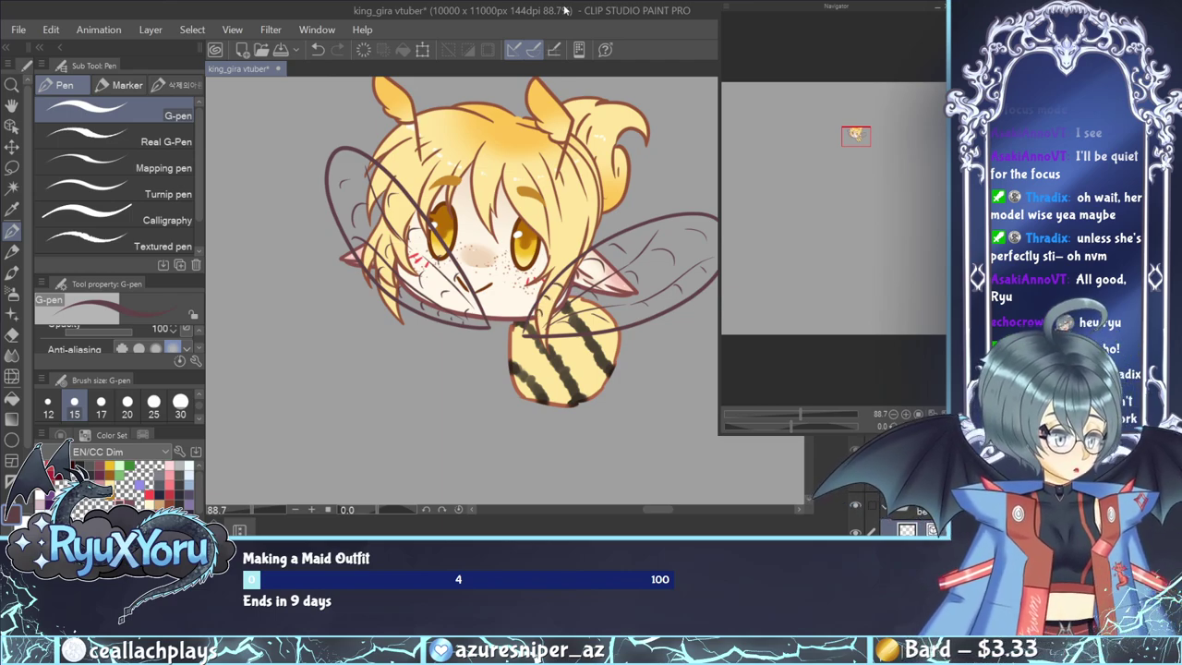
Select the wings fill layer and mix a near-white icy blue drawing color for the G-pen.
{"action": "scroll", "coordinate": [697, 268], "scroll_direction": "down", "scroll_amount": 3}
{"action": "scroll", "coordinate": [697, 268], "scroll_direction": "up", "scroll_amount": 2}
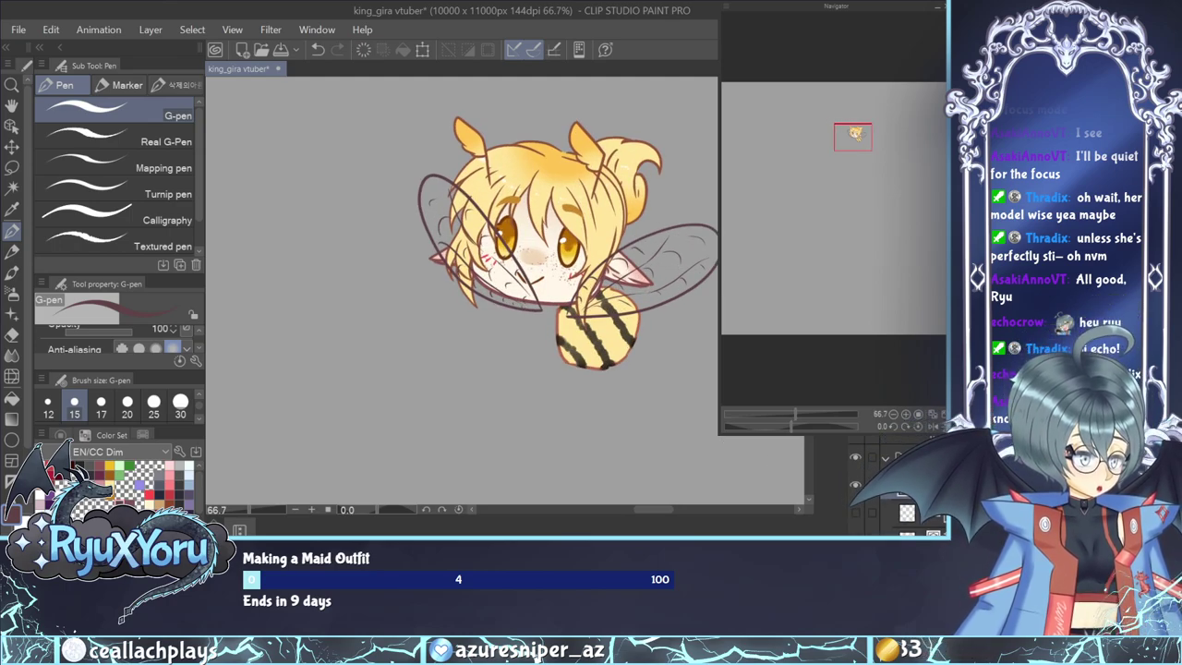
{"action": "left_click", "coordinate": [914, 512]}
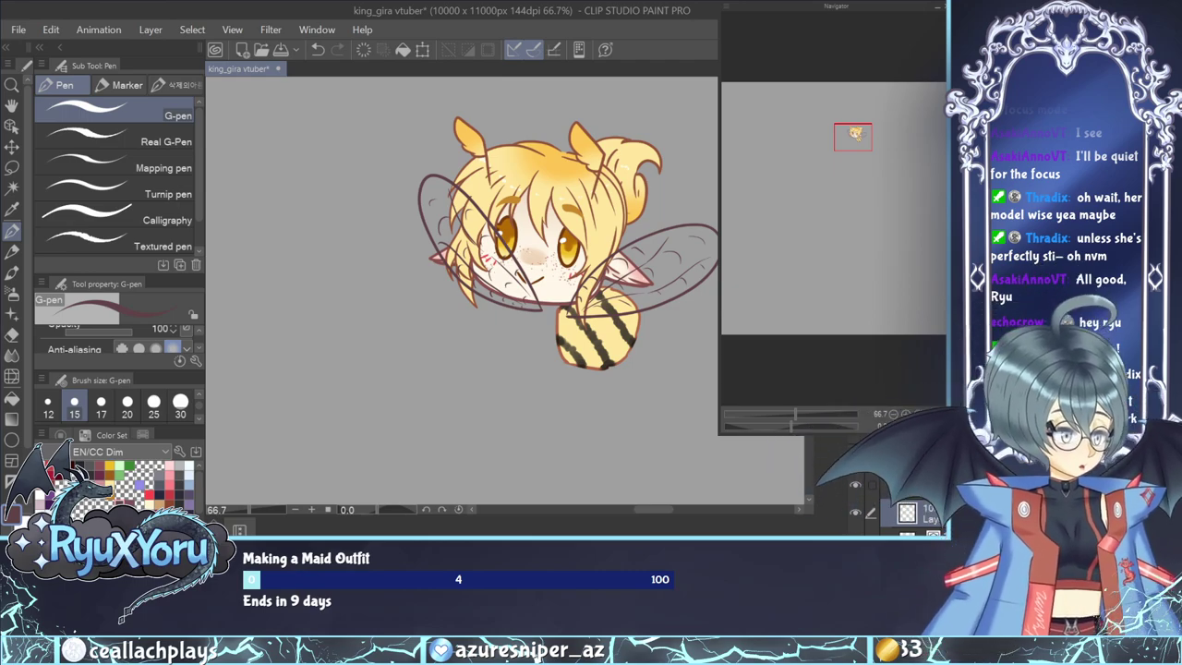
{"action": "scroll", "coordinate": [688, 236], "scroll_direction": "up", "scroll_amount": 3}
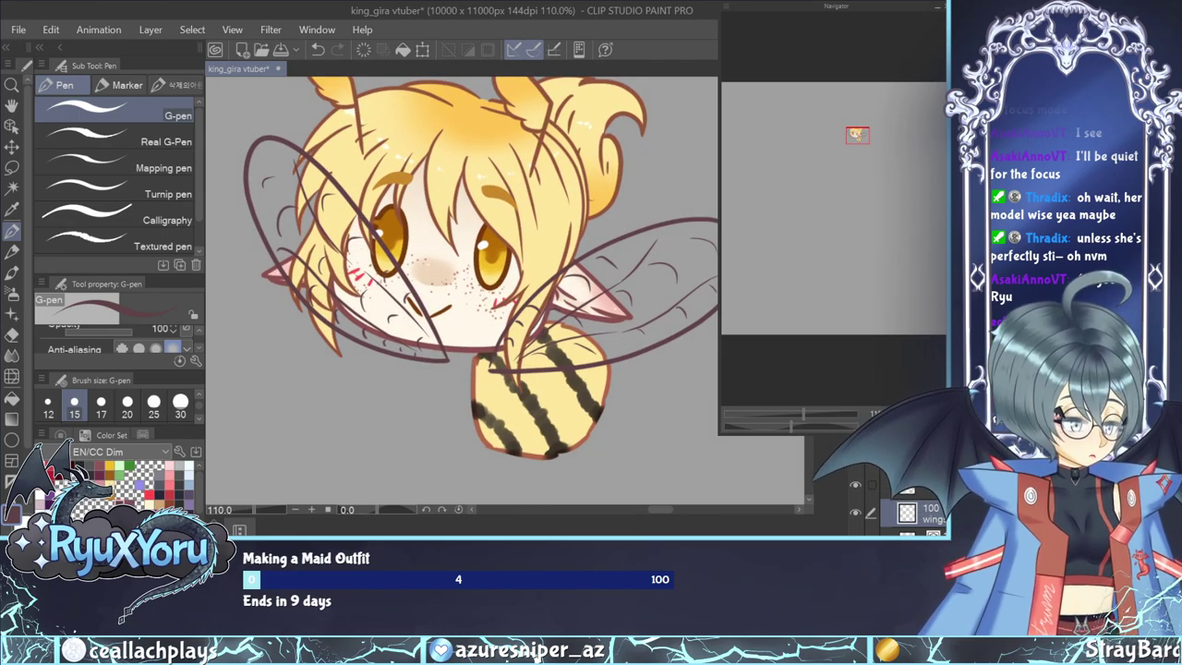
{"action": "left_click", "coordinate": [60, 435]}
{"action": "left_click", "coordinate": [113, 475]}
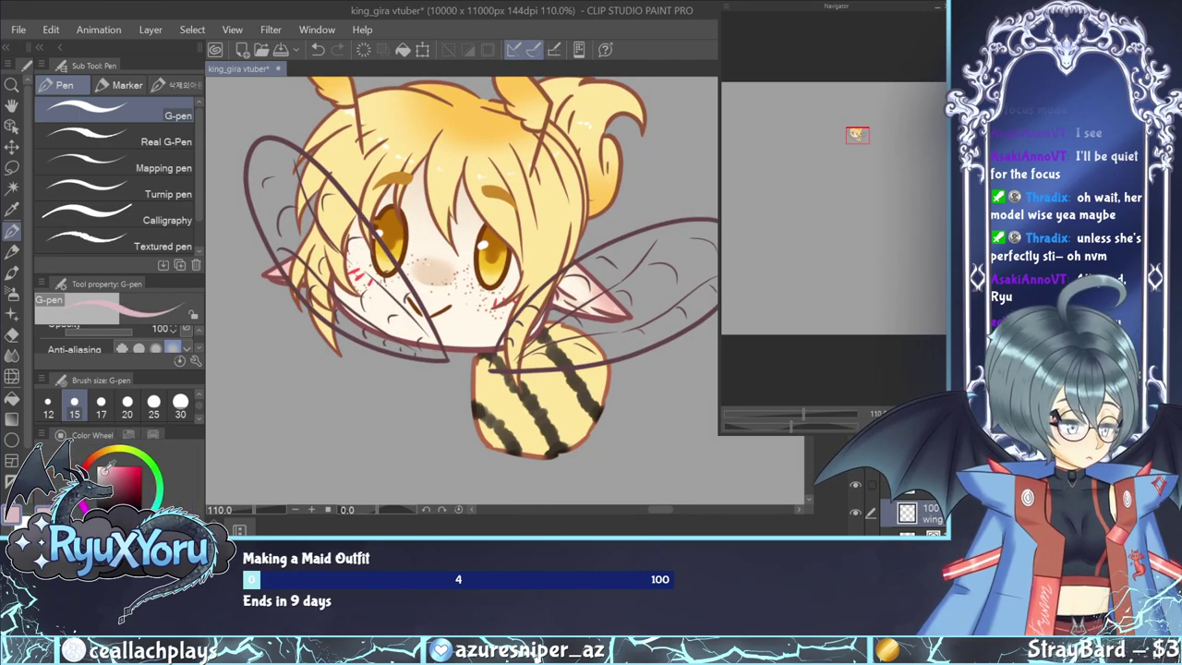
{"action": "left_click", "coordinate": [102, 467]}
{"action": "left_click_drag", "start_coordinate": [94, 459], "coordinate": [110, 449]}
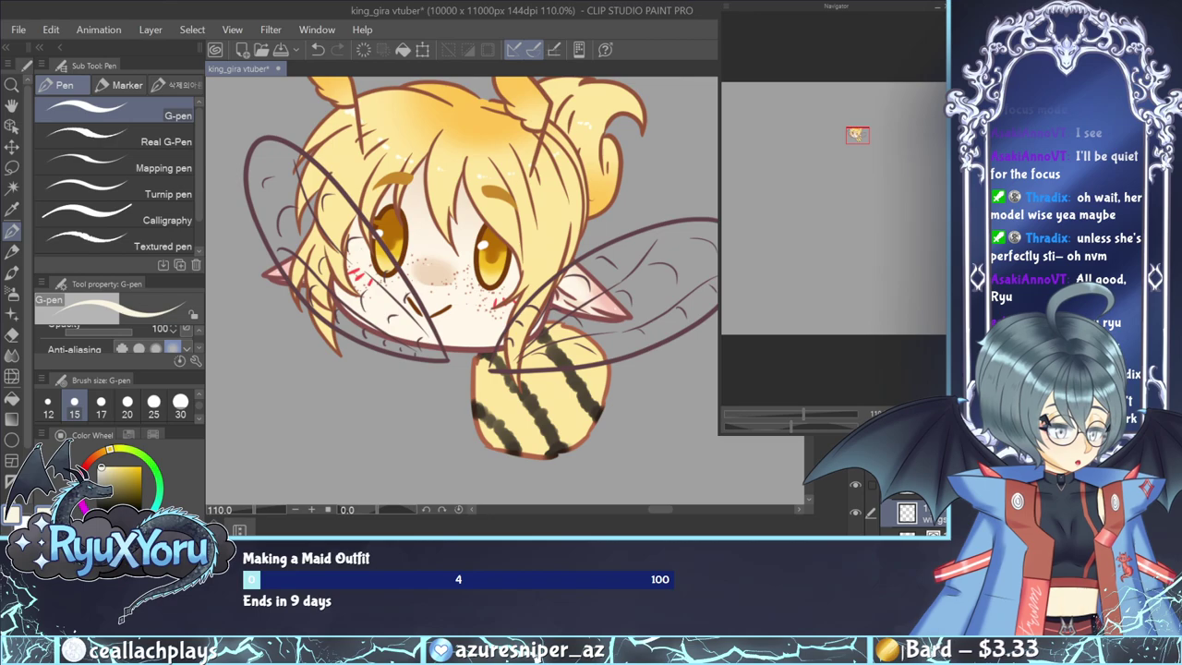
{"action": "left_click", "coordinate": [152, 508]}
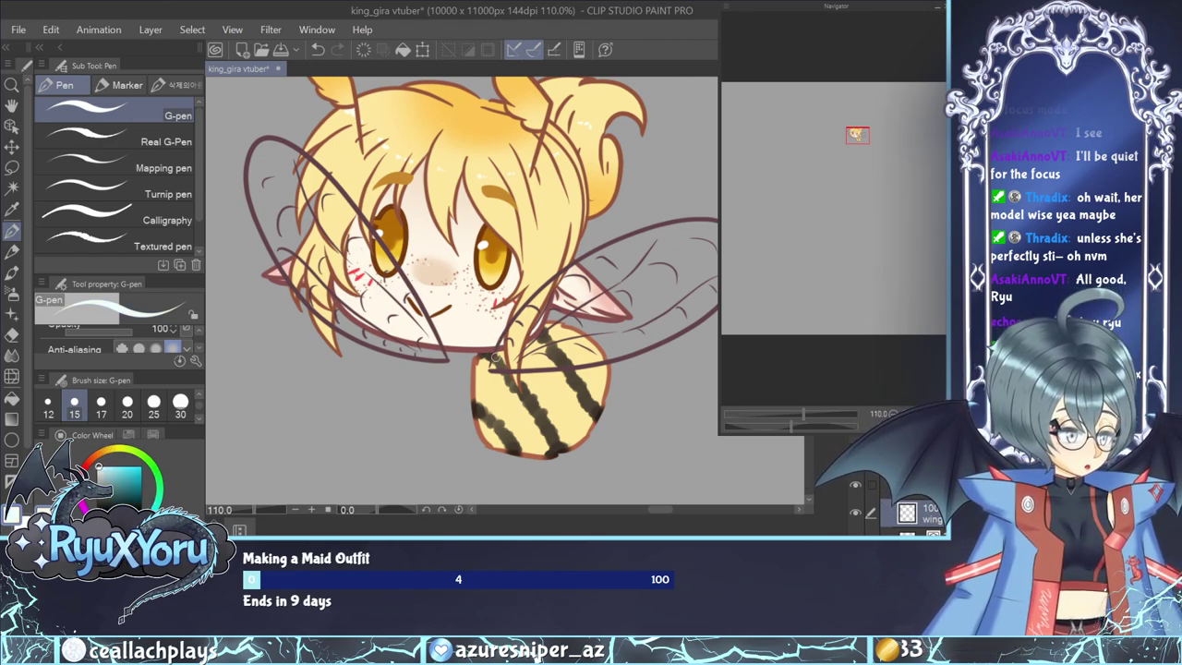
Trace inside the outline of the wing beside the ponytail in the icy blue and fill its interior.
{"action": "mouse_move", "coordinate": [494, 367]}
{"action": "left_mouse_down"}
{"action": "mouse_move", "coordinate": [565, 271]}
{"action": "mouse_move", "coordinate": [547, 284]}
{"action": "mouse_move", "coordinate": [614, 246]}
{"action": "mouse_move", "coordinate": [698, 223]}
{"action": "left_mouse_up"}
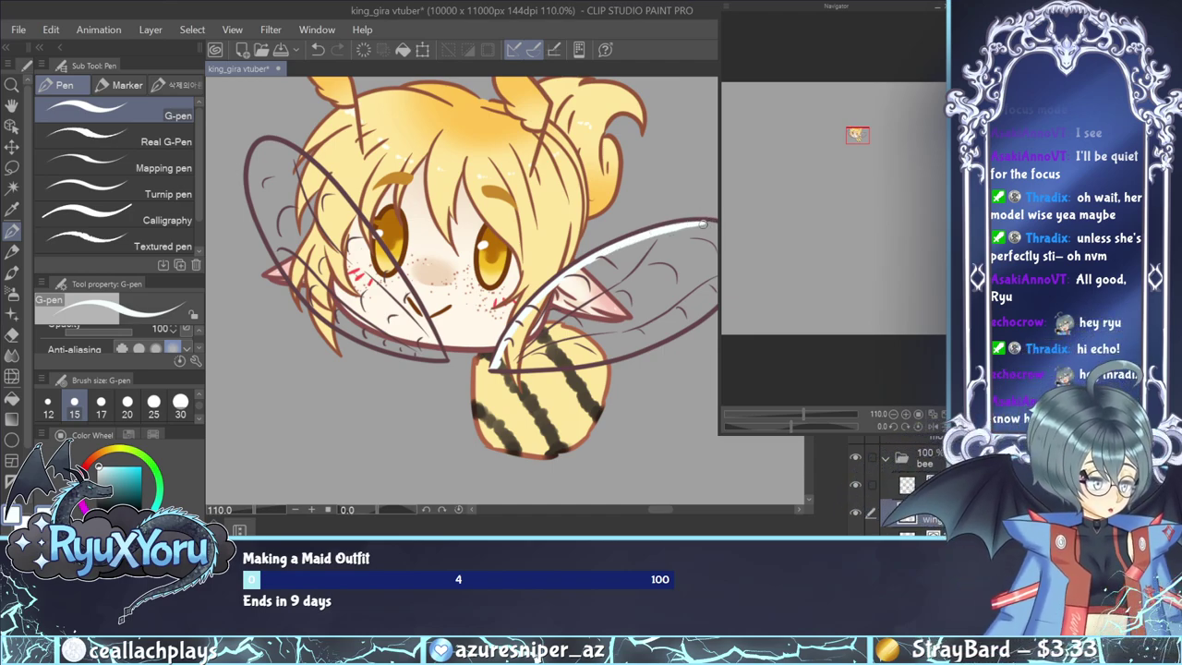
{"action": "left_click_drag", "start_coordinate": [702, 224], "coordinate": [720, 221]}
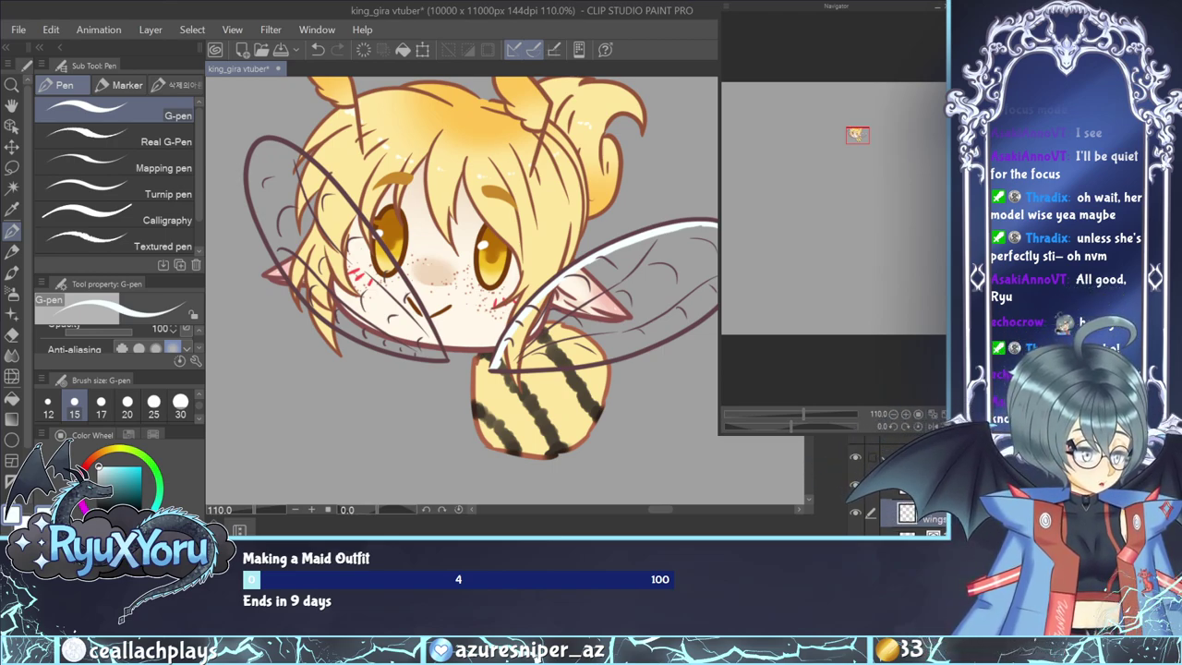
{"action": "left_click_drag", "start_coordinate": [713, 301], "coordinate": [631, 349]}
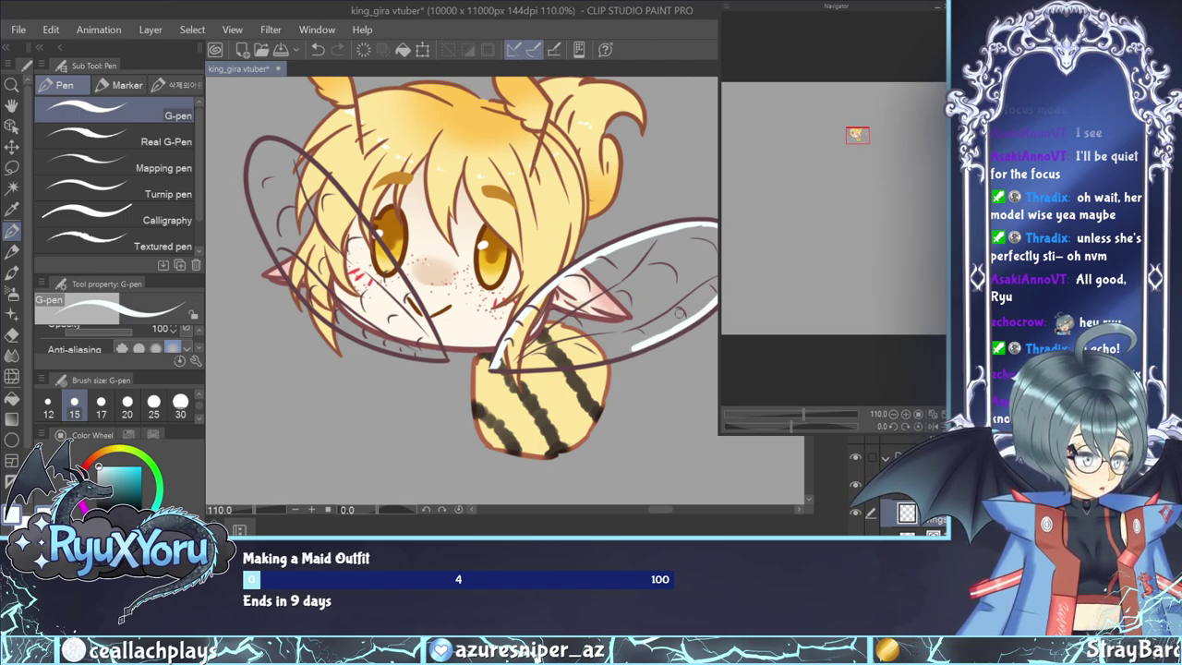
{"action": "left_click_drag", "start_coordinate": [495, 369], "coordinate": [635, 347]}
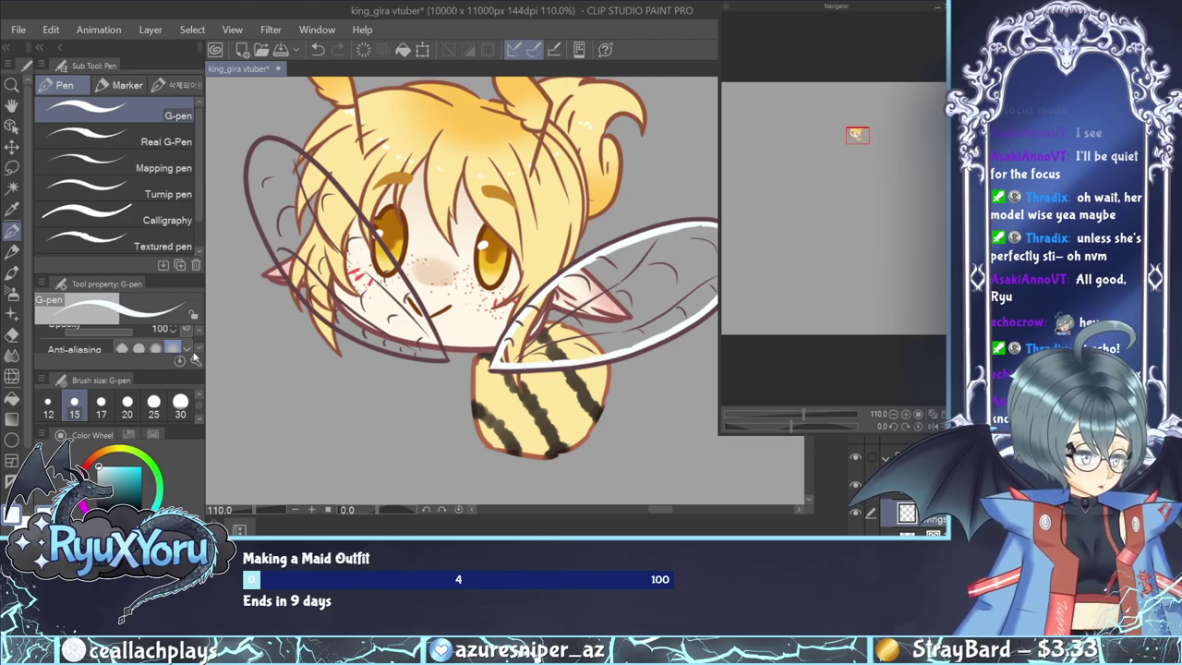
{"action": "left_click", "coordinate": [14, 398]}
{"action": "left_click", "coordinate": [605, 305]}
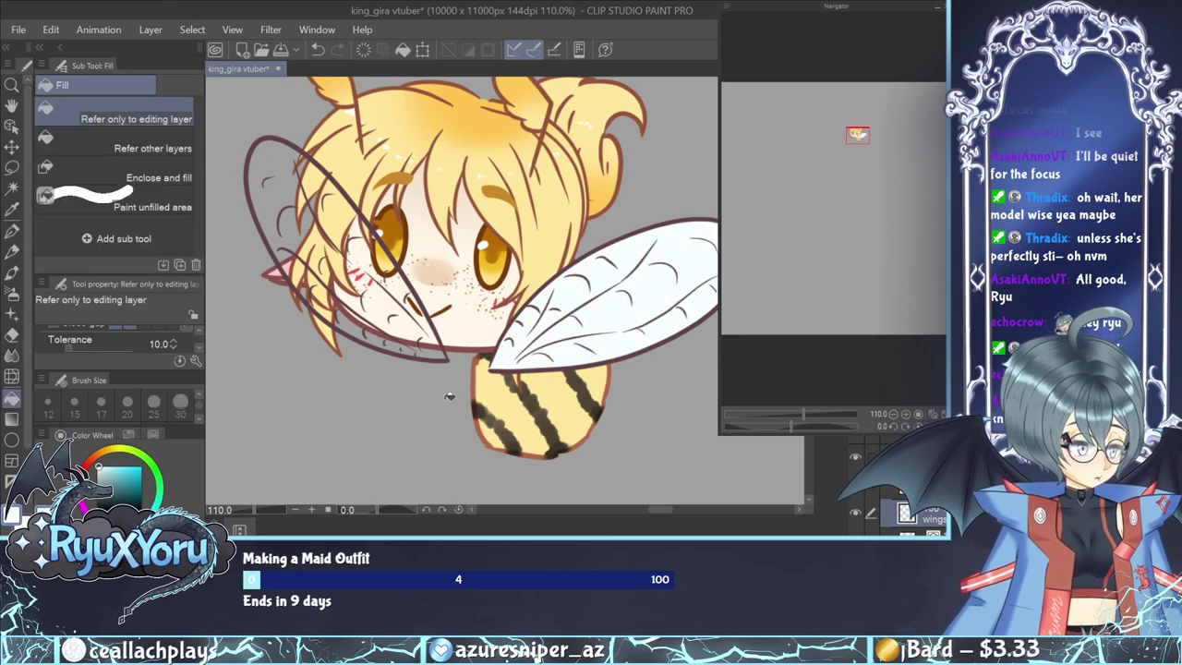
Trace inside the outline of the wing over the face with the G-pen and fill it in the same icy blue.
{"action": "left_click", "coordinate": [12, 231]}
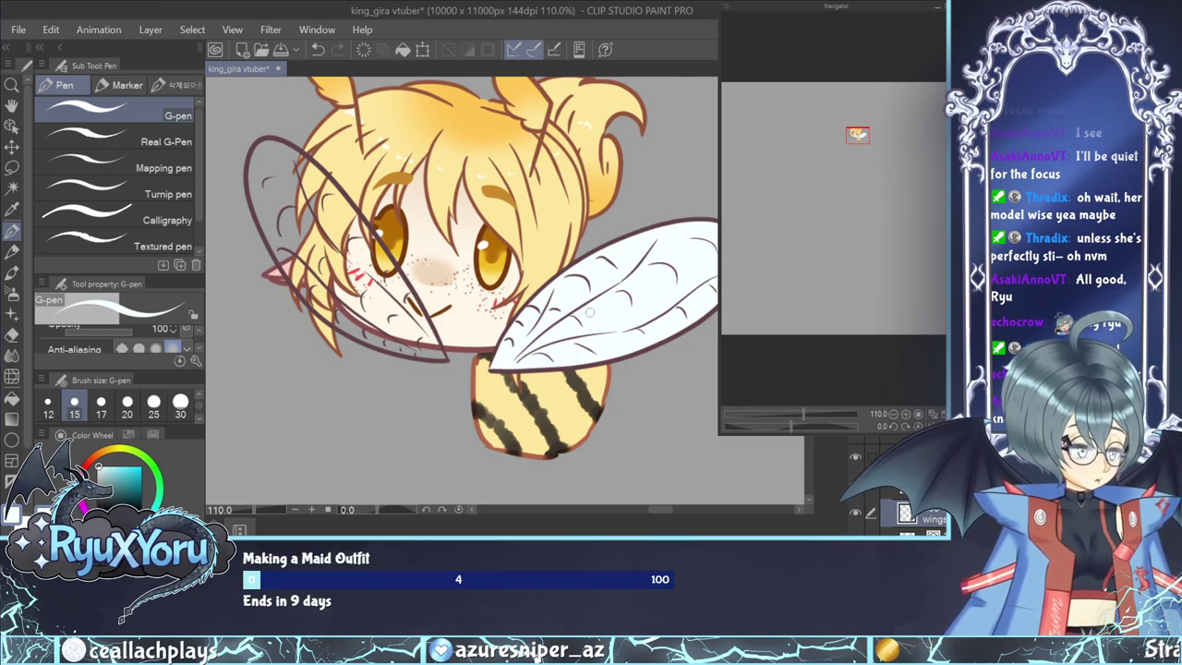
{"action": "mouse_move", "coordinate": [258, 143]}
{"action": "left_mouse_down"}
{"action": "mouse_move", "coordinate": [268, 237]}
{"action": "mouse_move", "coordinate": [258, 216]}
{"action": "mouse_move", "coordinate": [307, 300]}
{"action": "mouse_move", "coordinate": [363, 340]}
{"action": "mouse_move", "coordinate": [352, 329]}
{"action": "mouse_move", "coordinate": [444, 358]}
{"action": "mouse_move", "coordinate": [374, 237]}
{"action": "mouse_move", "coordinate": [295, 148]}
{"action": "mouse_move", "coordinate": [260, 143]}
{"action": "mouse_move", "coordinate": [295, 153]}
{"action": "left_mouse_up"}
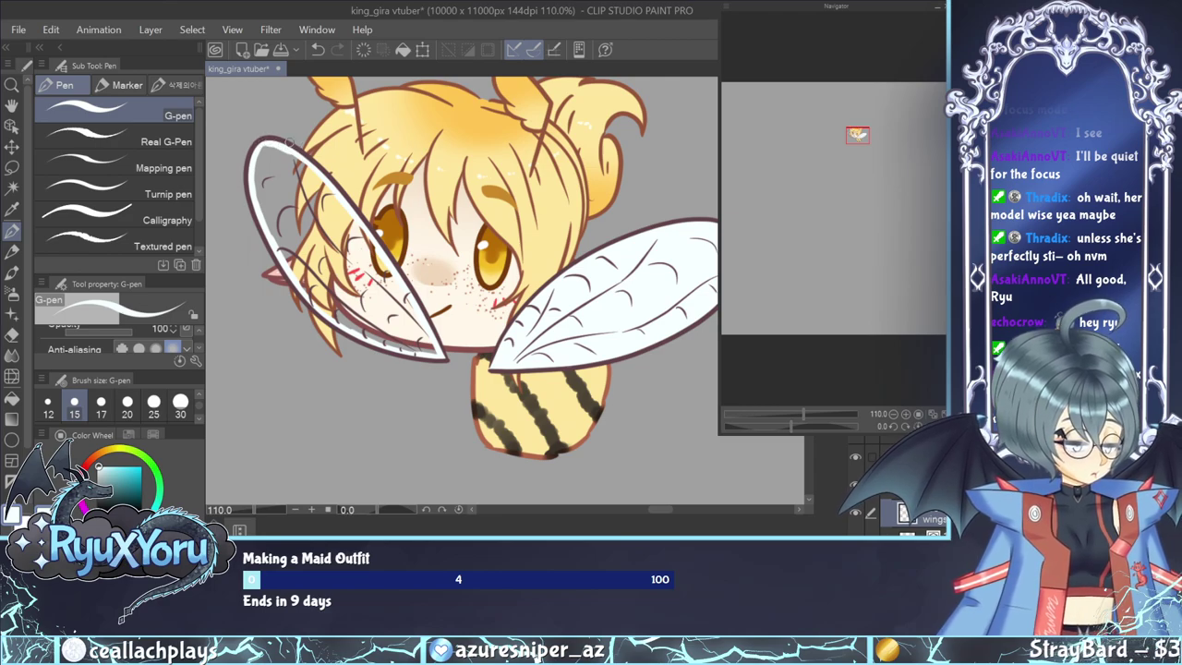
{"action": "key", "text": "g"}
{"action": "left_click", "coordinate": [326, 212]}
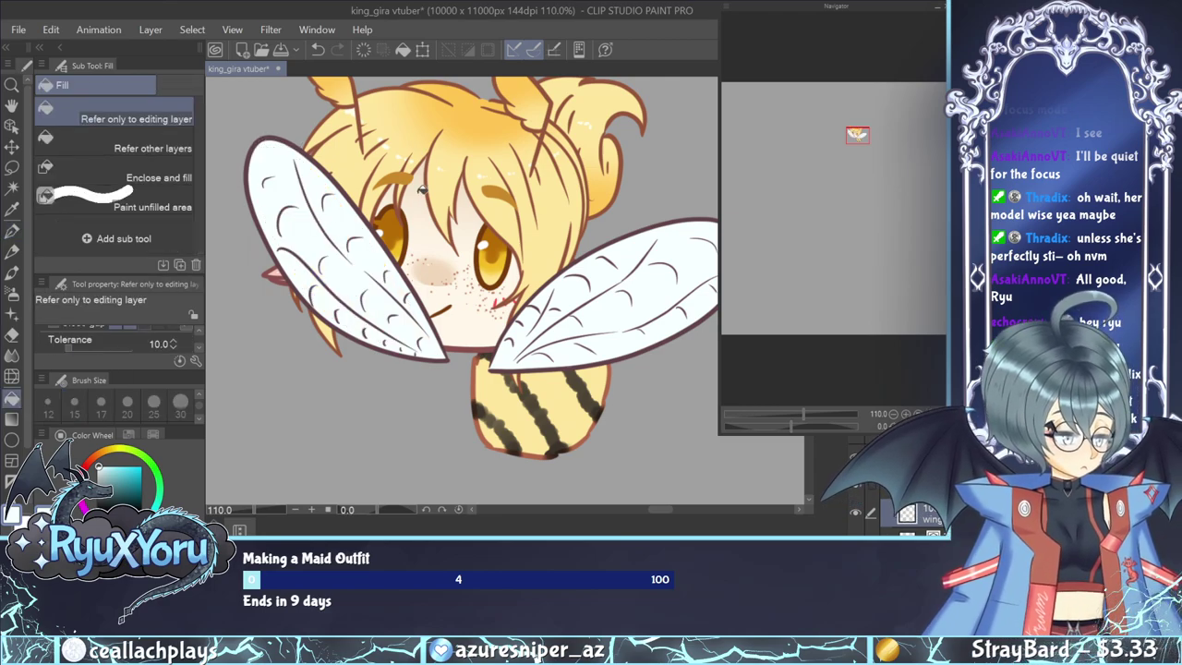
Shade both wing bases light blue with the Soft airbrush and undo the lightening of the dark outlines.
{"action": "left_click", "coordinate": [12, 231]}
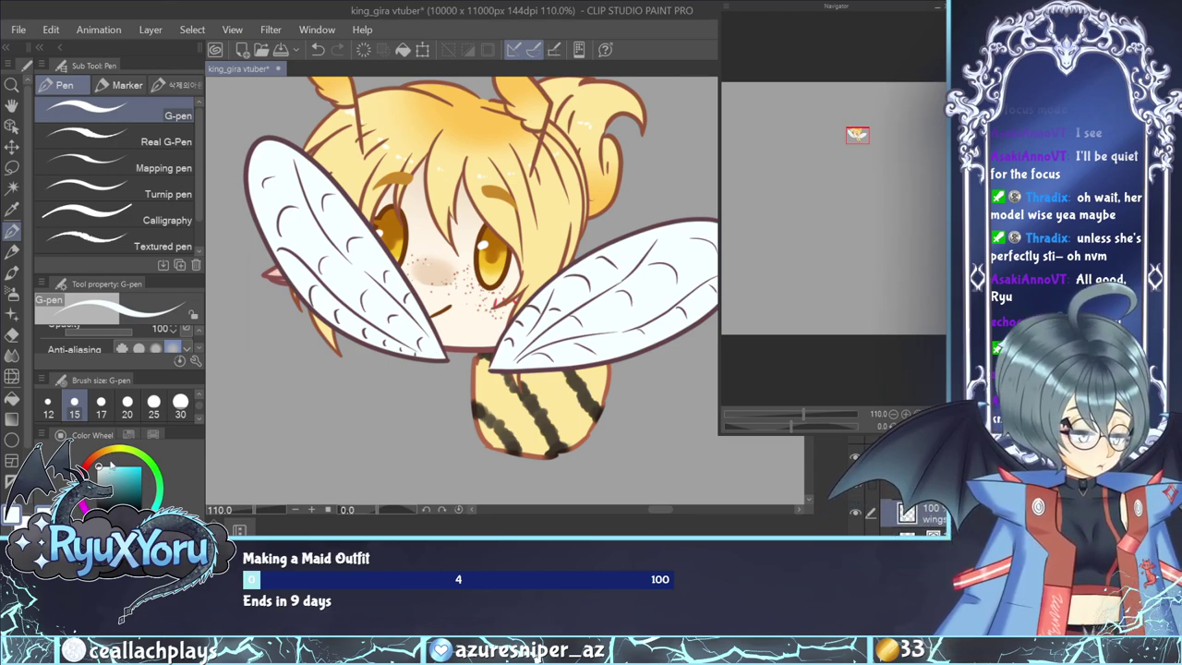
{"action": "left_click", "coordinate": [150, 435]}
{"action": "left_click", "coordinate": [90, 435]}
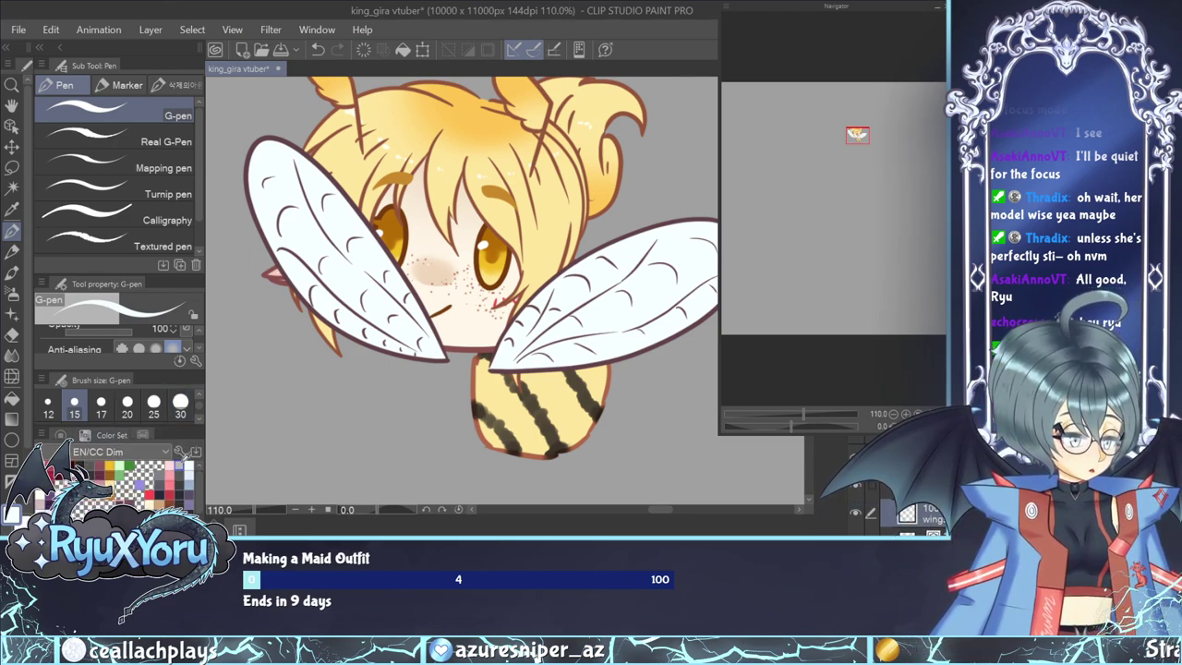
{"action": "left_click", "coordinate": [12, 294]}
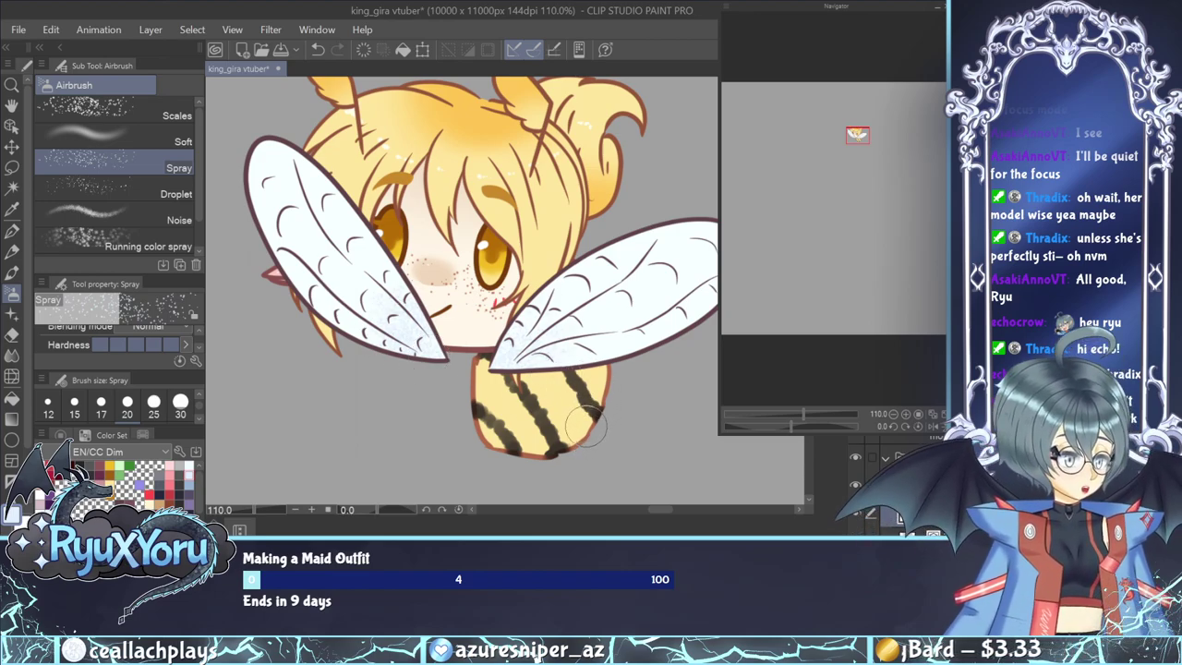
{"action": "left_click", "coordinate": [183, 139]}
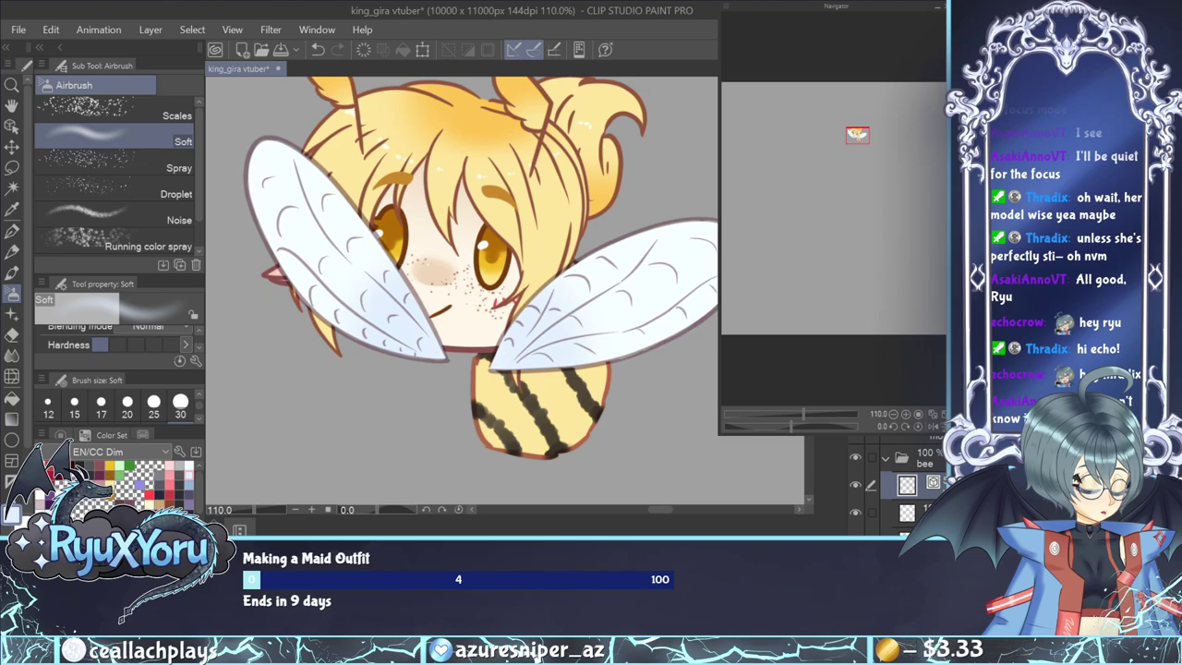
{"action": "key", "text": "ctrl+z"}
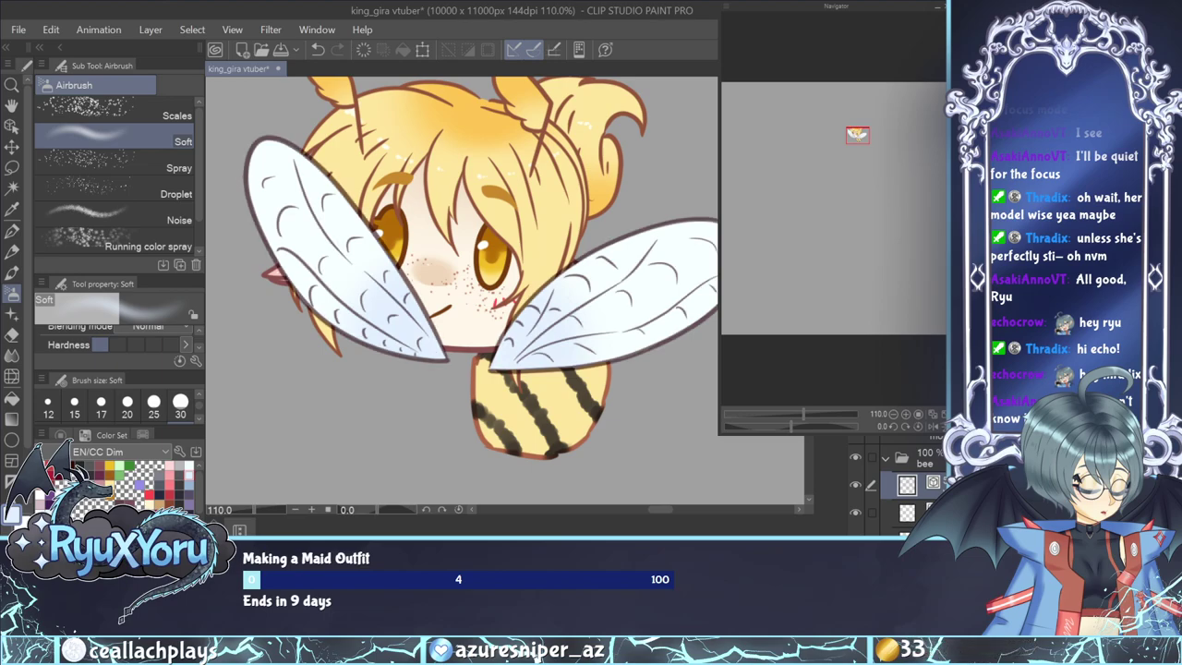
{"action": "key", "text": "ctrl+z"}
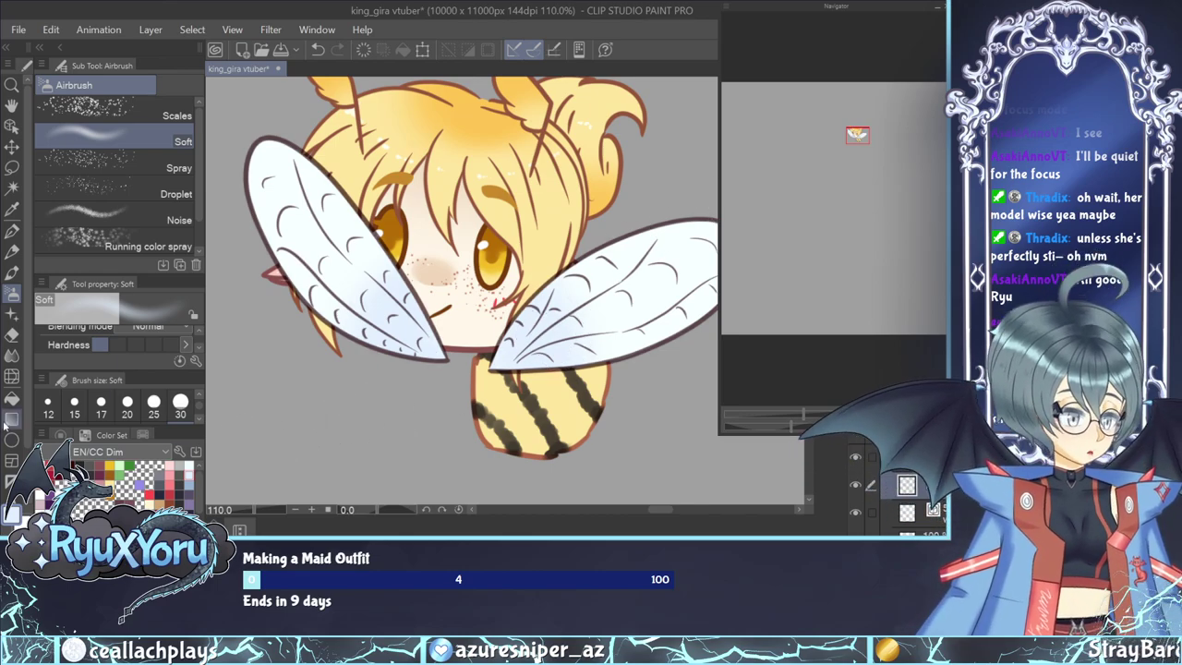
Sample a wing line color with the Eyedropper and recolor the wing outlines to a muted purple.
{"action": "left_click", "coordinate": [13, 127]}
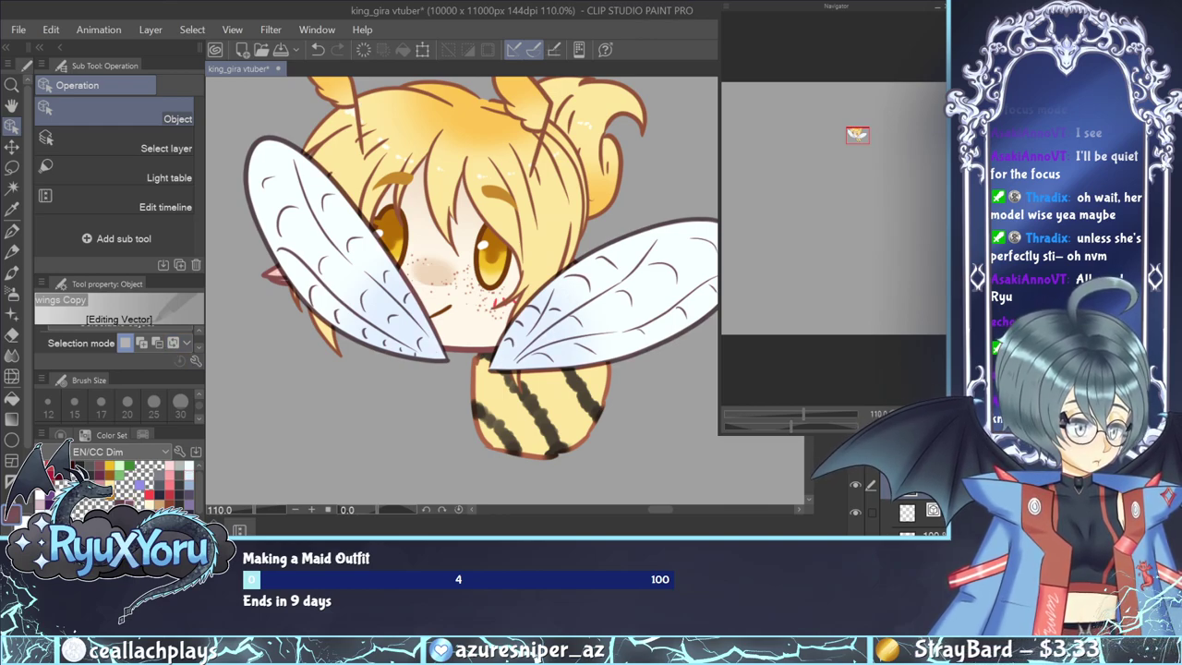
{"action": "key", "text": "i"}
{"action": "left_click", "coordinate": [586, 295]}
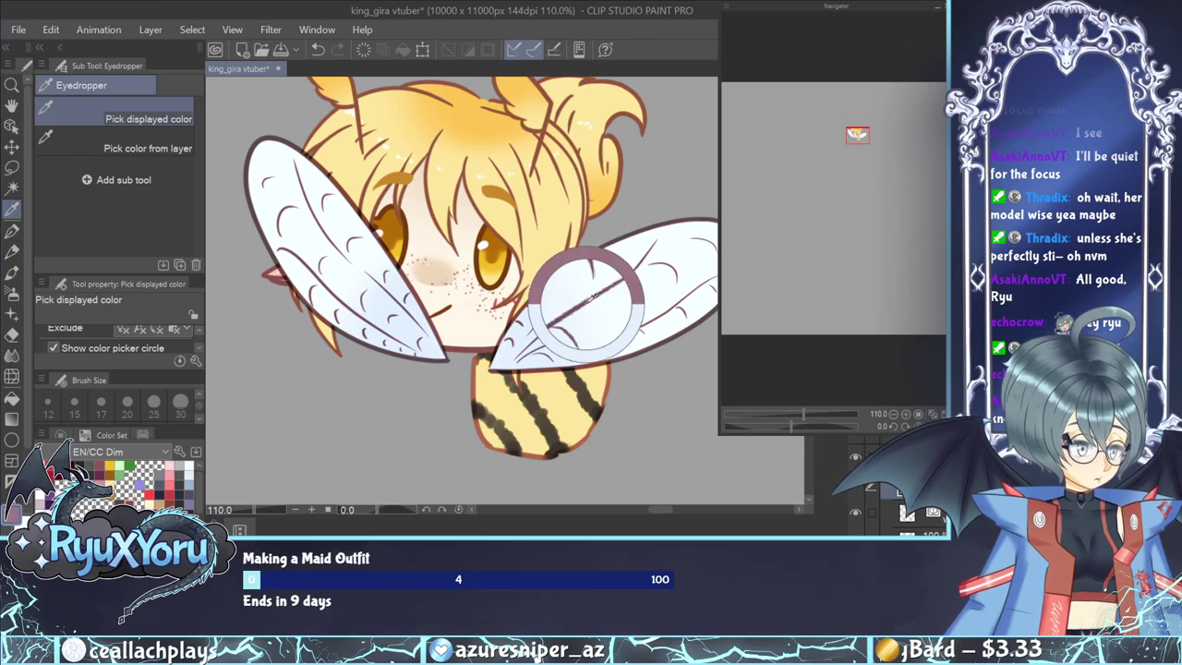
{"action": "left_click", "coordinate": [60, 434]}
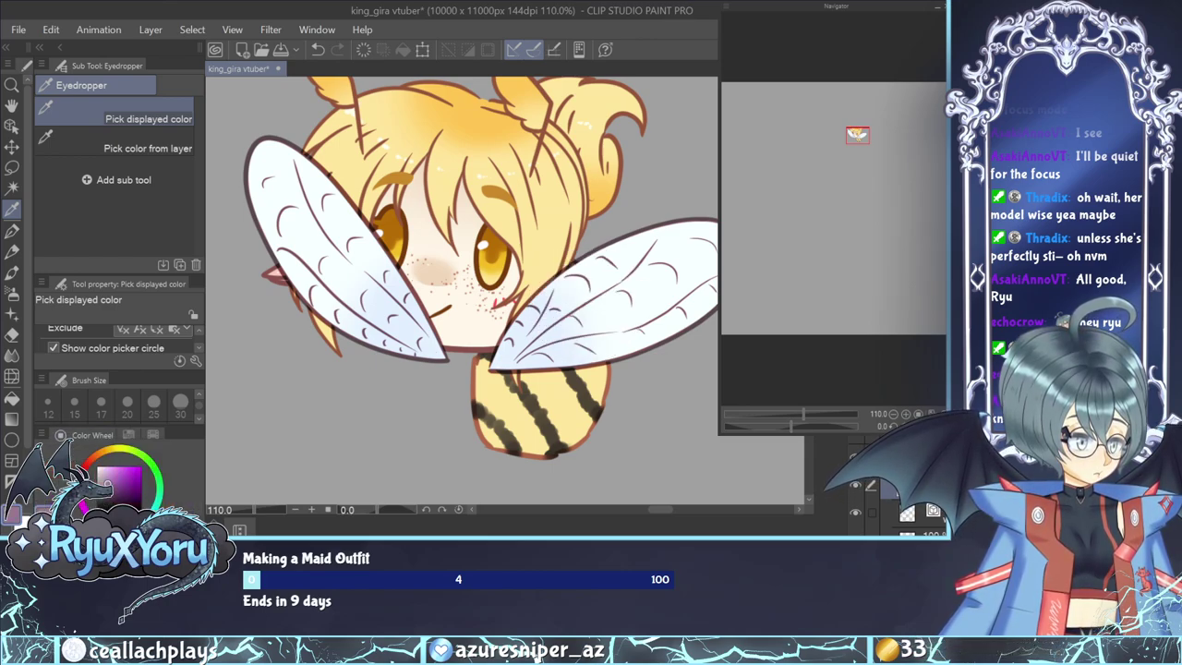
{"action": "scroll", "coordinate": [503, 309], "scroll_direction": "down", "scroll_amount": 2}
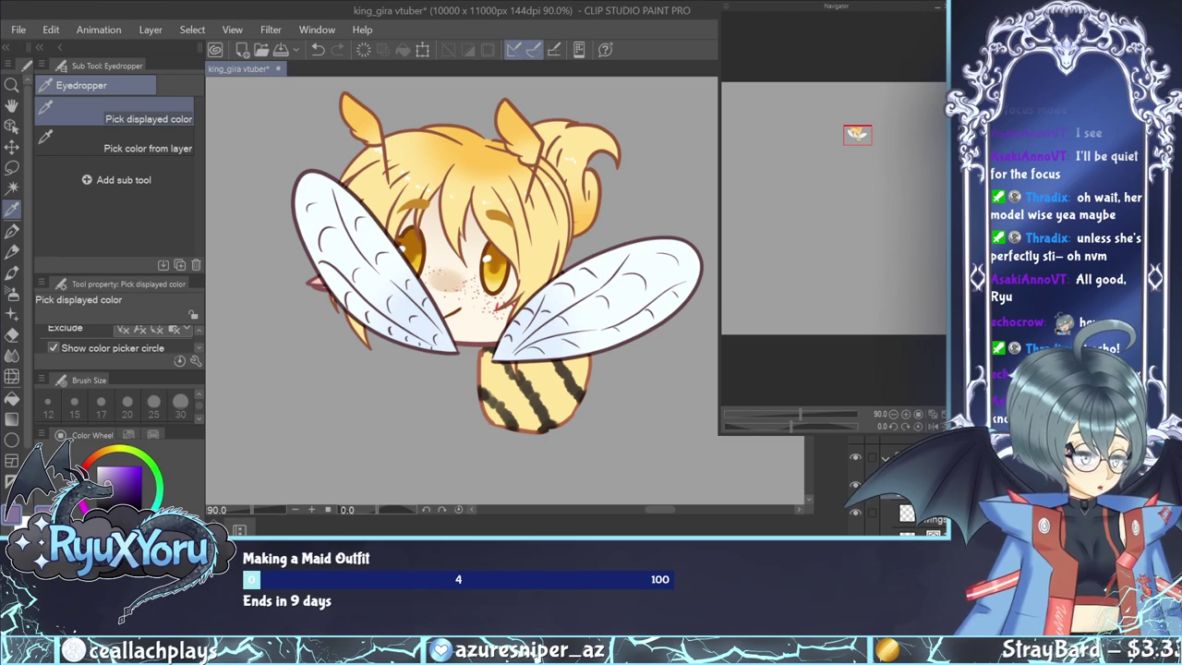
{"action": "left_click", "coordinate": [12, 126]}
{"action": "left_click", "coordinate": [153, 435]}
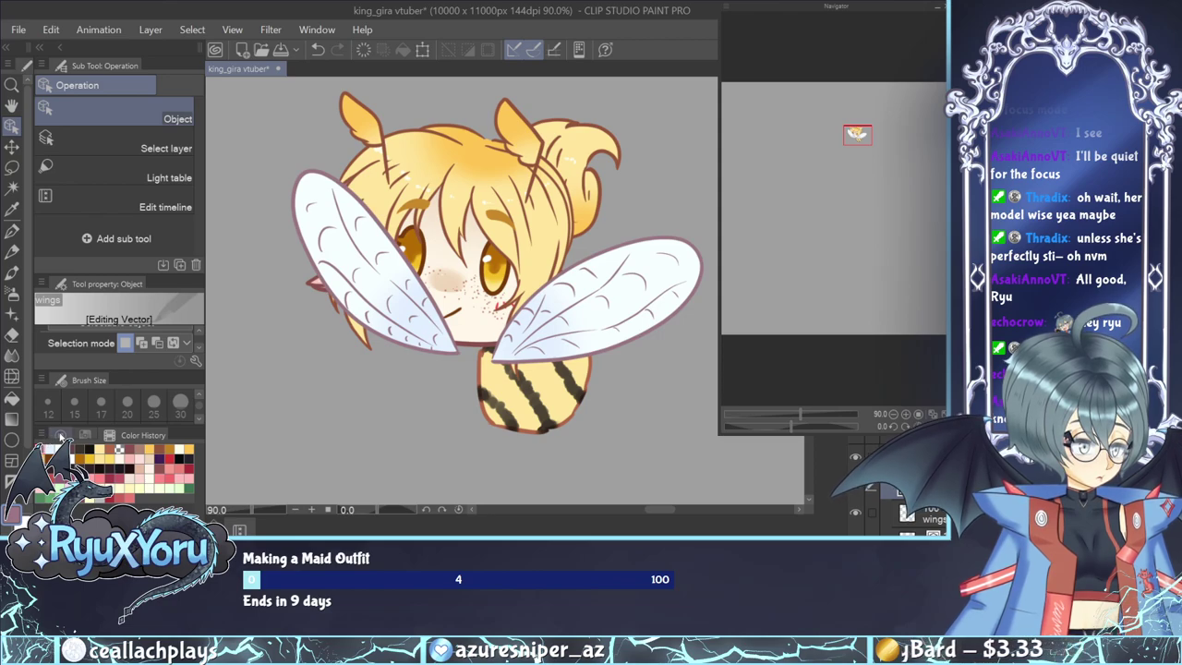
{"action": "left_click", "coordinate": [61, 435]}
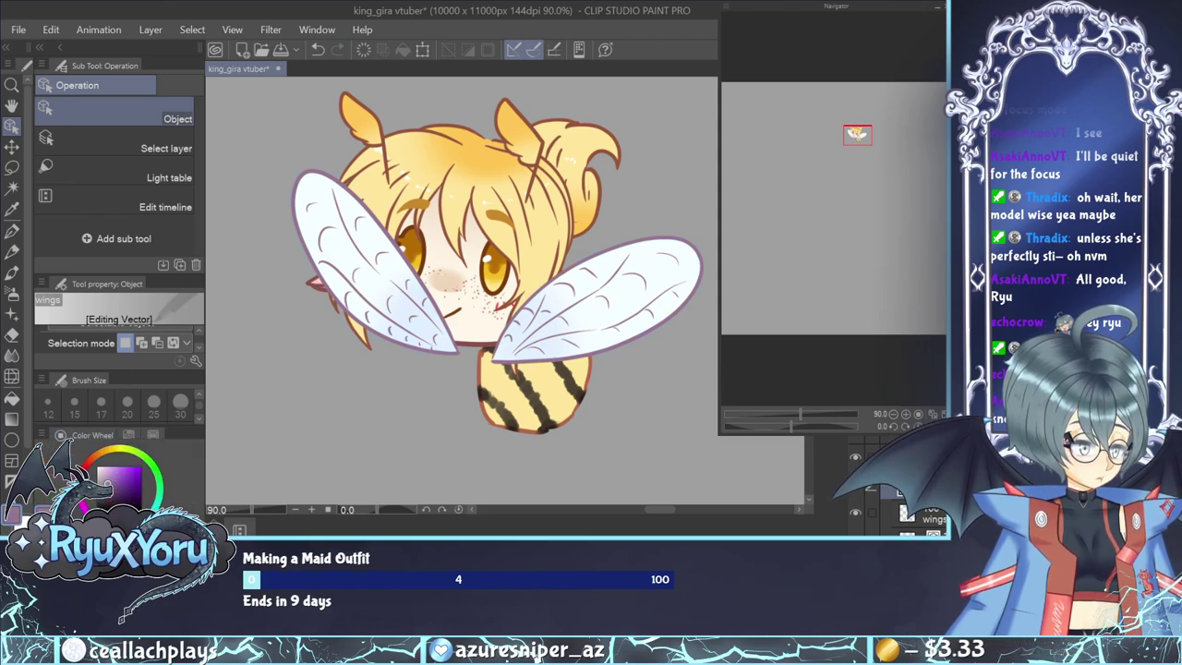
Make the wings semi-transparent and move them behind the head and hair in the layer order.
{"action": "scroll", "coordinate": [373, 196], "scroll_direction": "down", "scroll_amount": 5}
{"action": "scroll", "coordinate": [462, 235], "scroll_direction": "up", "scroll_amount": 3}
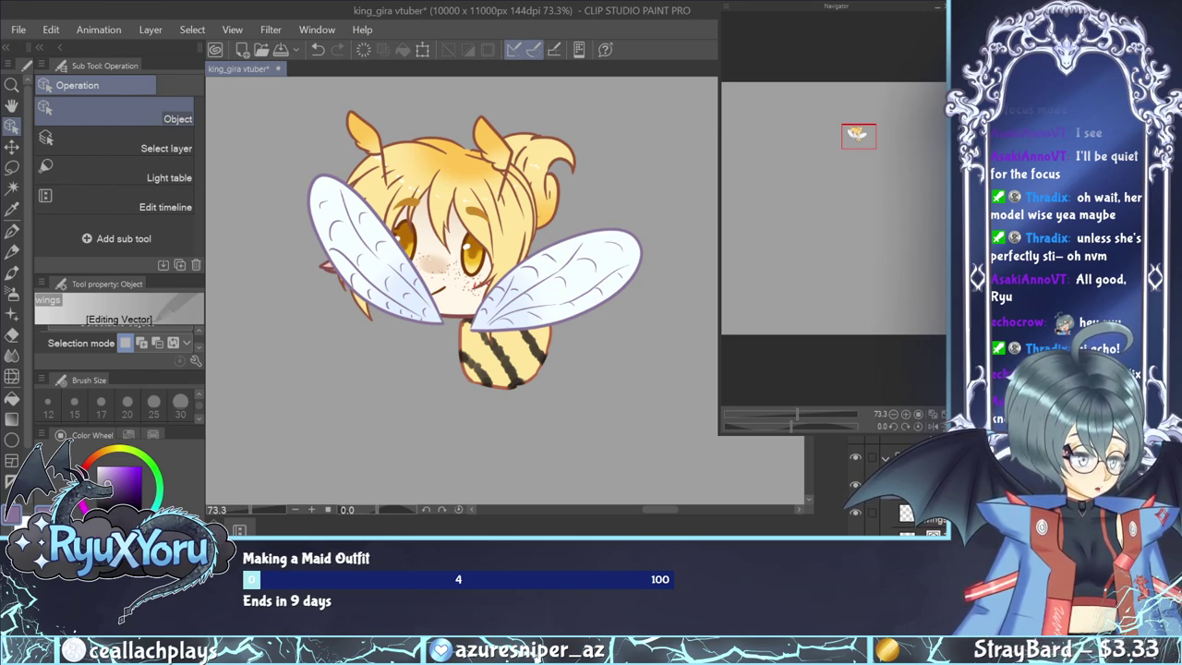
{"action": "left_click", "coordinate": [855, 512]}
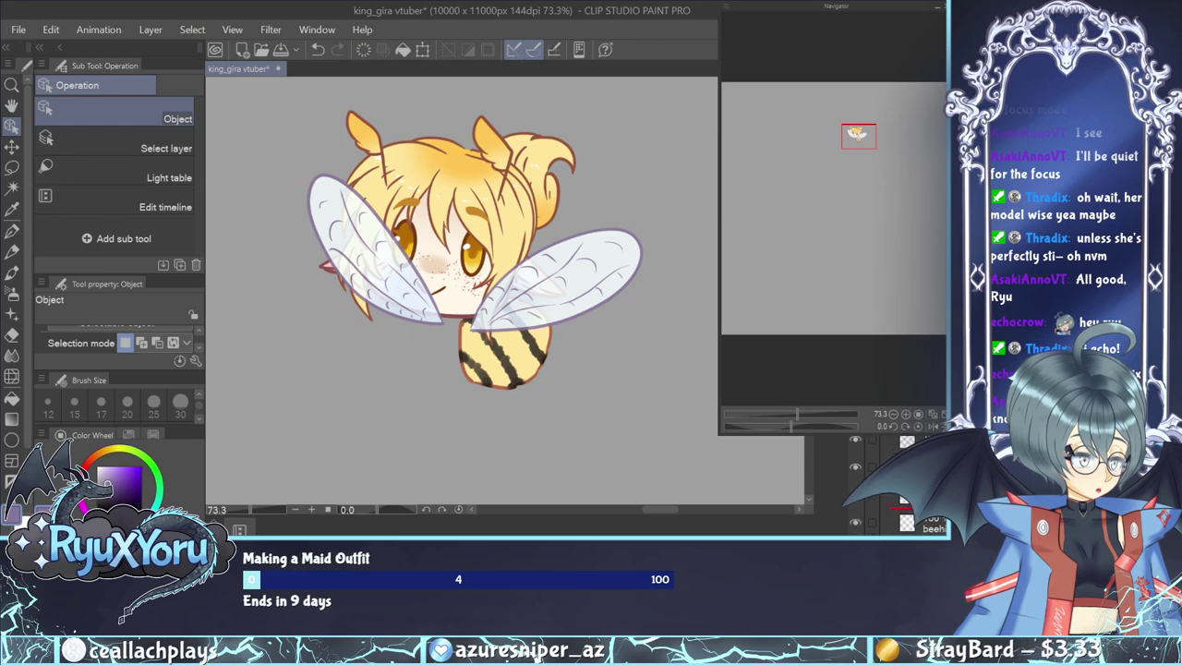
{"action": "left_click_drag", "start_coordinate": [906, 504], "coordinate": [907, 508]}
{"action": "scroll", "coordinate": [475, 249], "scroll_direction": "down", "scroll_amount": 3}
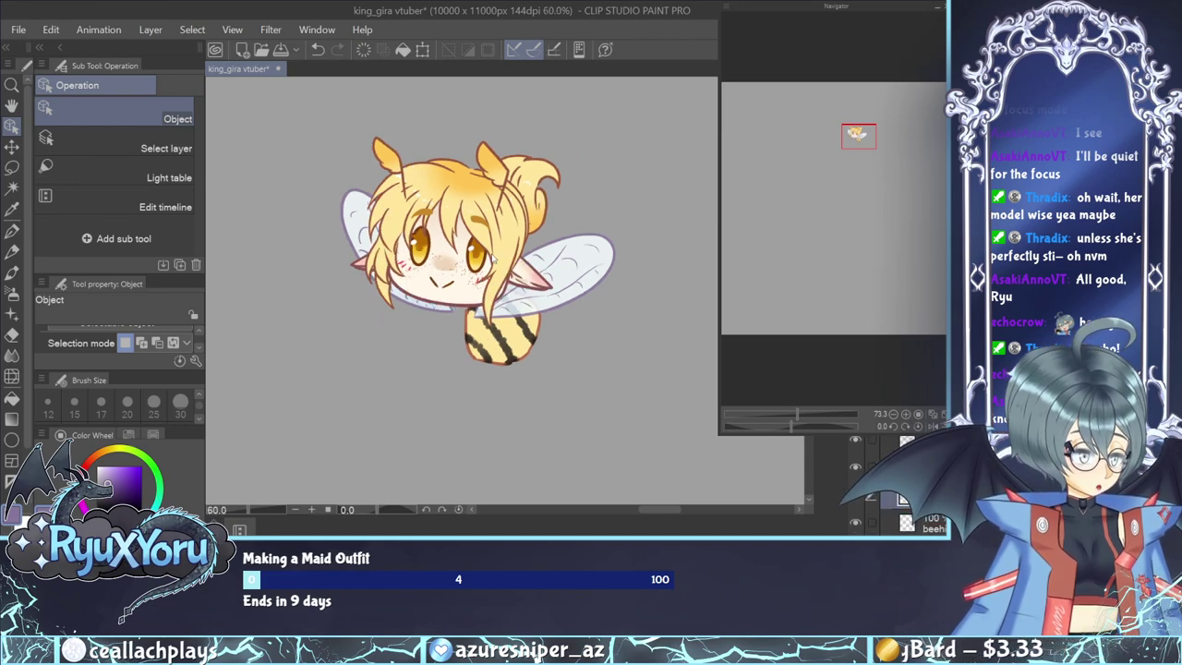
Show the sketch to examine the body and legs below the head, and hide it again.
{"action": "scroll", "coordinate": [474, 250], "scroll_direction": "up", "scroll_amount": 2}
{"action": "scroll", "coordinate": [474, 249], "scroll_direction": "down", "scroll_amount": 1}
{"action": "scroll", "coordinate": [892, 485], "scroll_direction": "up", "scroll_amount": 5}
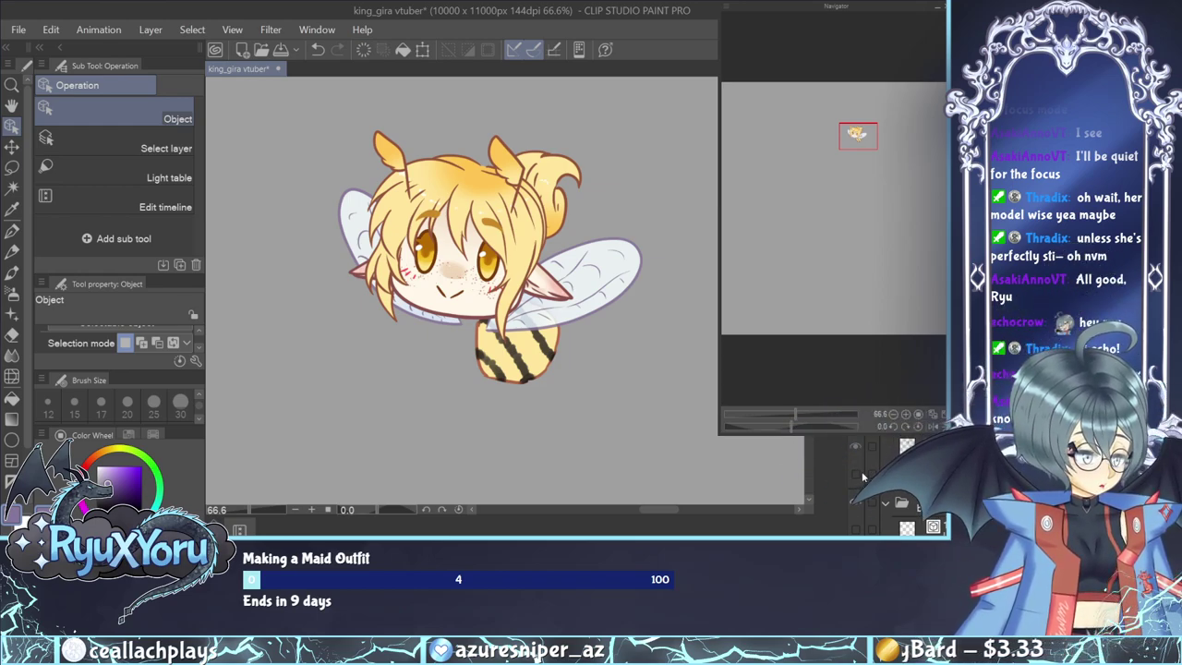
{"action": "scroll", "coordinate": [861, 471], "scroll_direction": "down", "scroll_amount": 3}
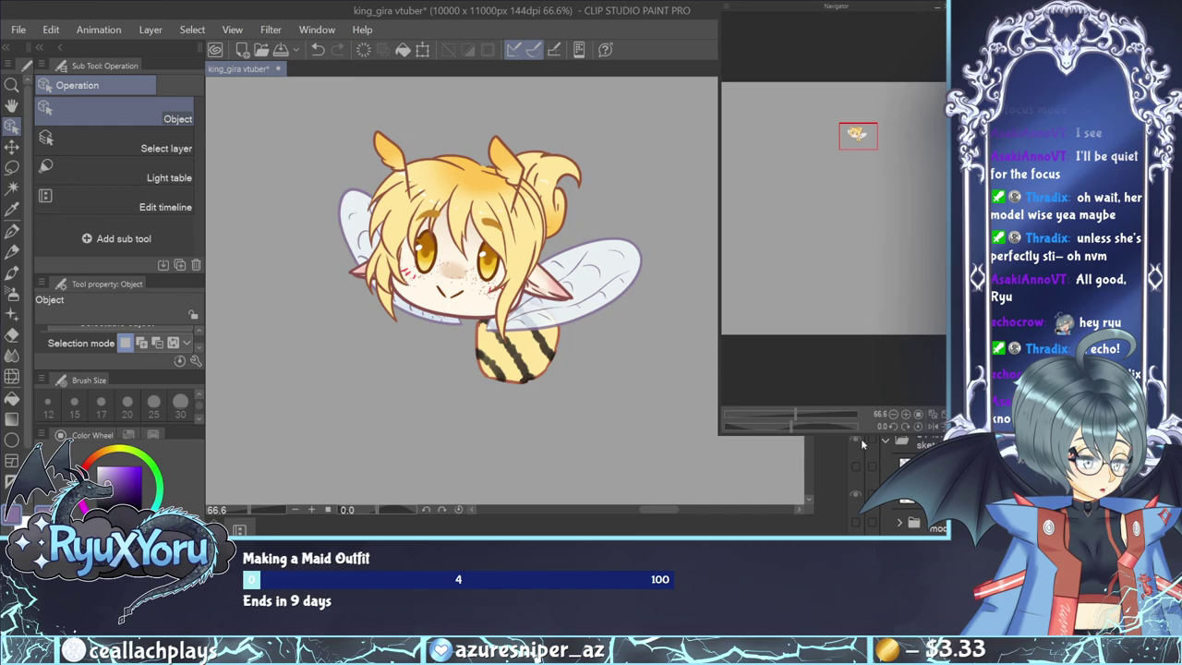
{"action": "left_click", "coordinate": [858, 438]}
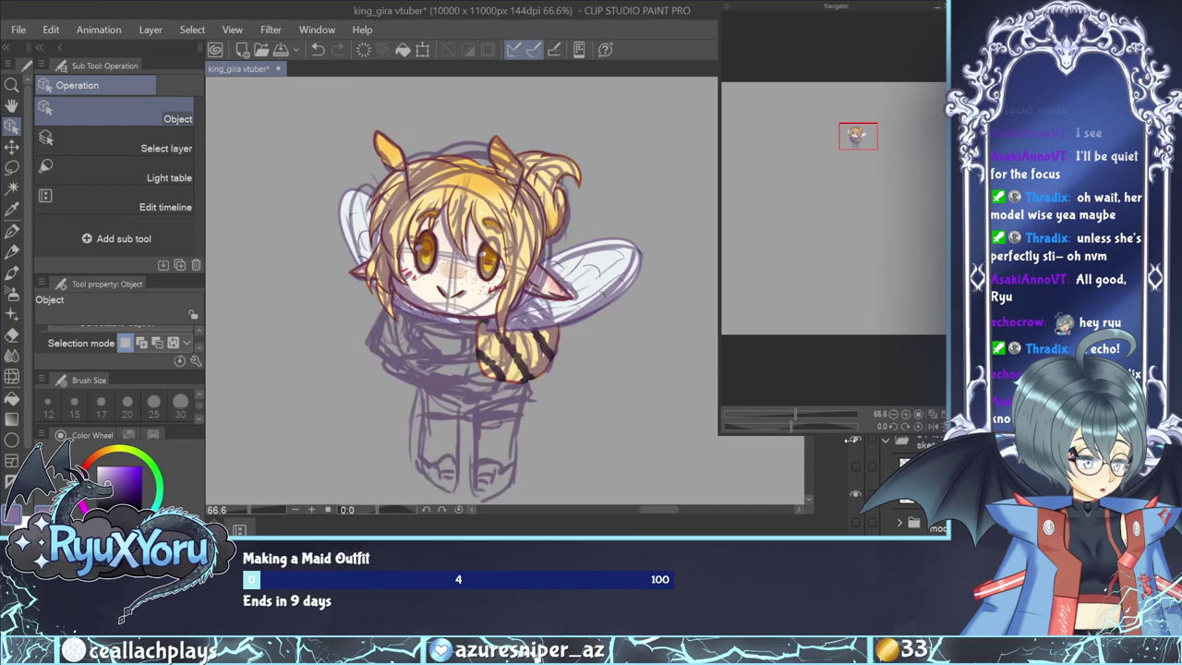
{"action": "scroll", "coordinate": [605, 312], "scroll_direction": "down", "scroll_amount": 3}
{"action": "scroll", "coordinate": [462, 391], "scroll_direction": "up", "scroll_amount": 5}
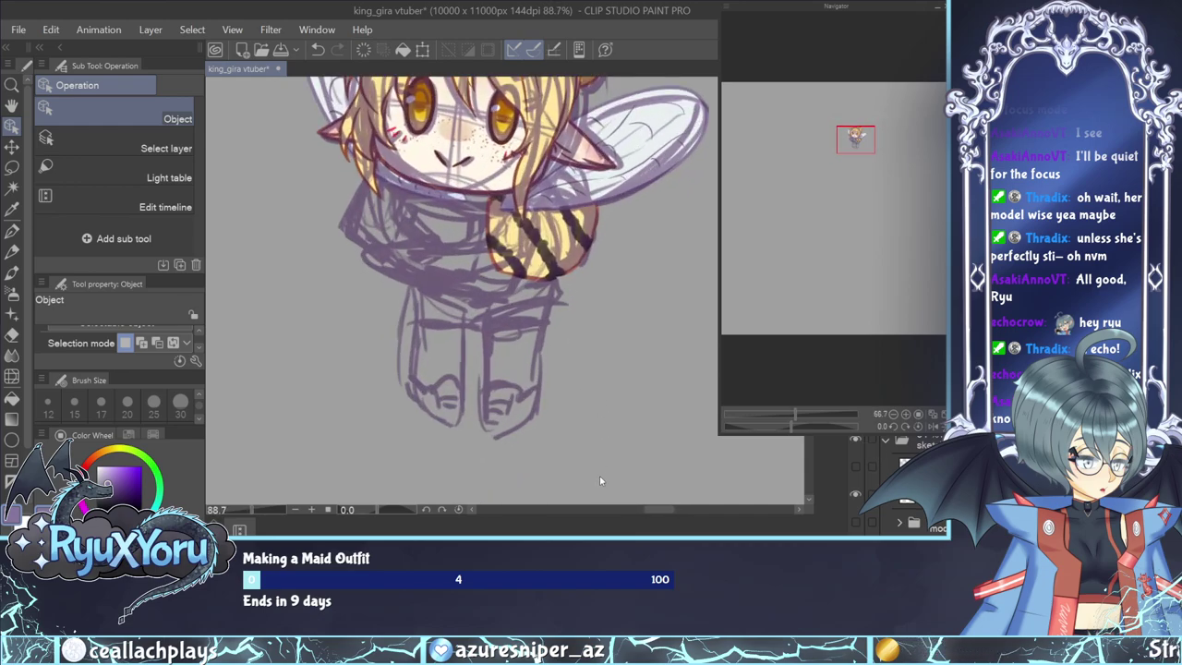
{"action": "scroll", "coordinate": [907, 445], "scroll_direction": "up", "scroll_amount": 1}
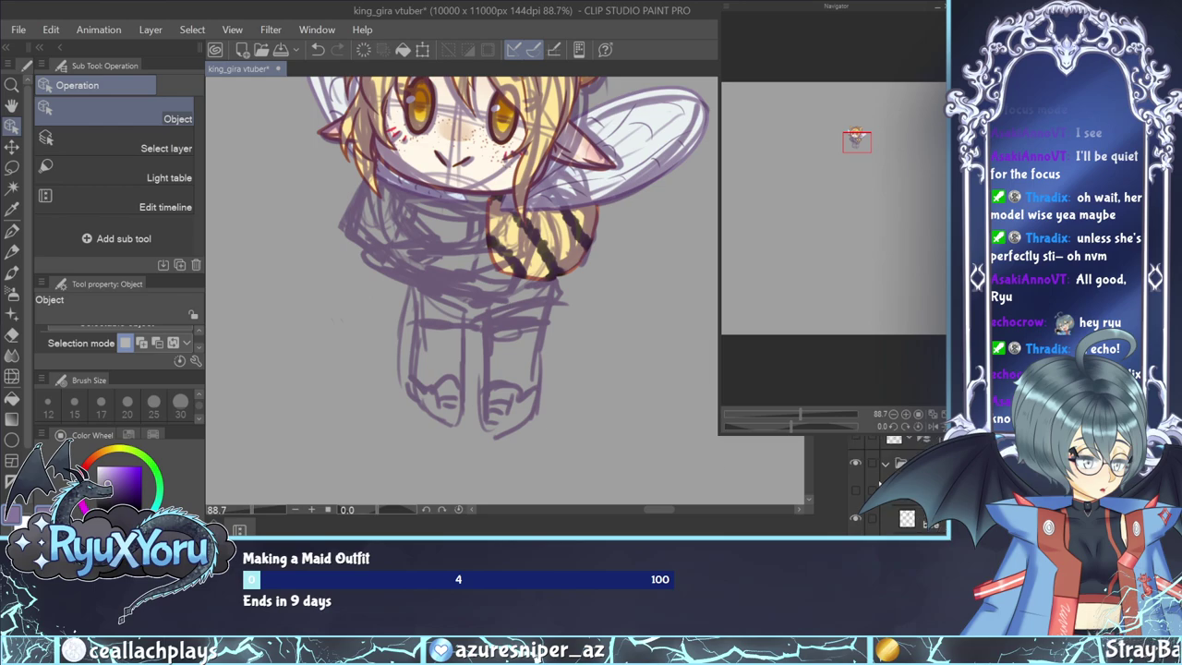
{"action": "left_click", "coordinate": [858, 462]}
{"action": "scroll", "coordinate": [884, 466], "scroll_direction": "down", "scroll_amount": 5}
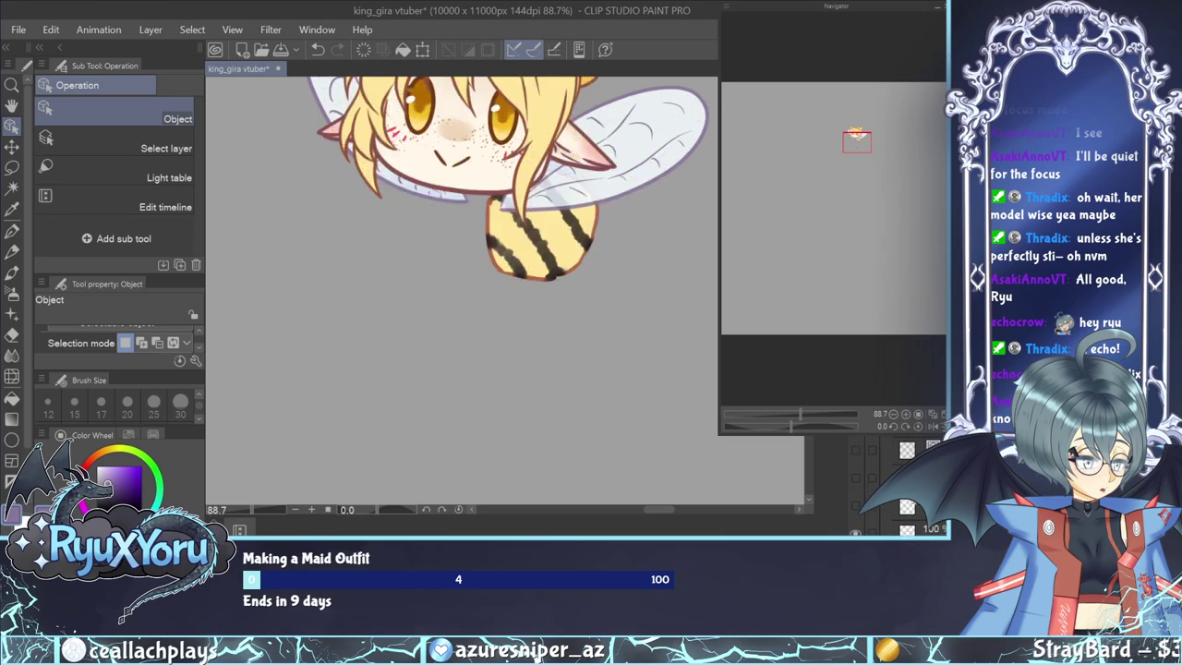
Show the leg and shoe line art, make the layer below it visible and active, and save the document.
{"action": "scroll", "coordinate": [900, 475], "scroll_direction": "up", "scroll_amount": 3}
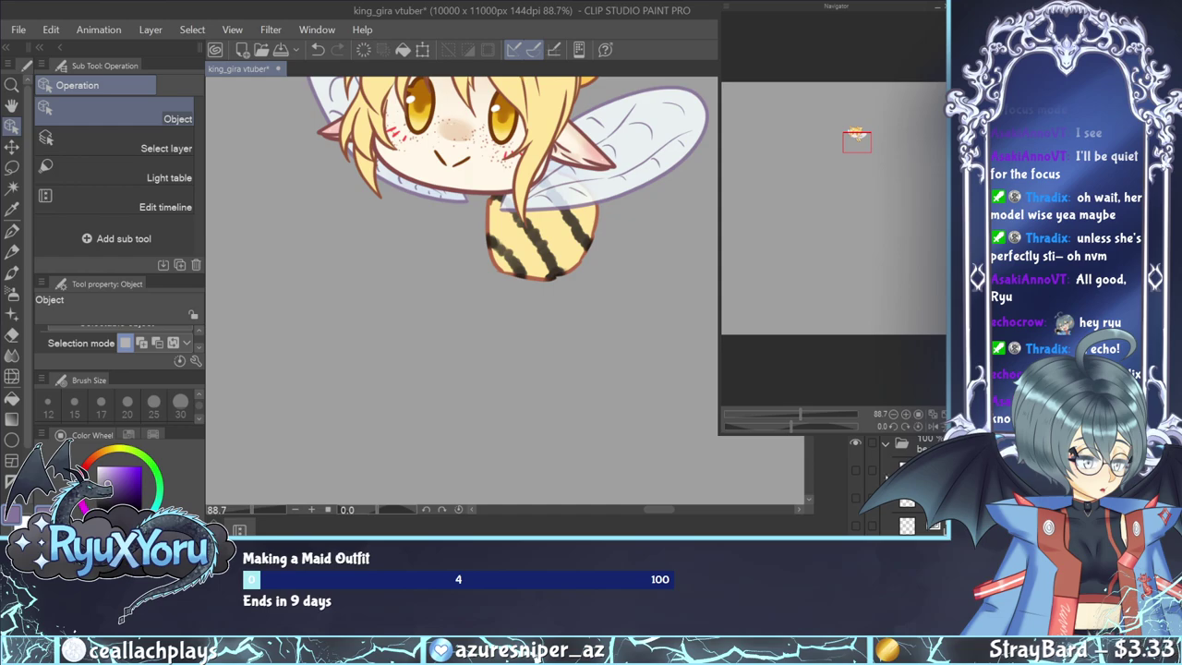
{"action": "left_click", "coordinate": [856, 471]}
{"action": "scroll", "coordinate": [468, 342], "scroll_direction": "down", "scroll_amount": 3}
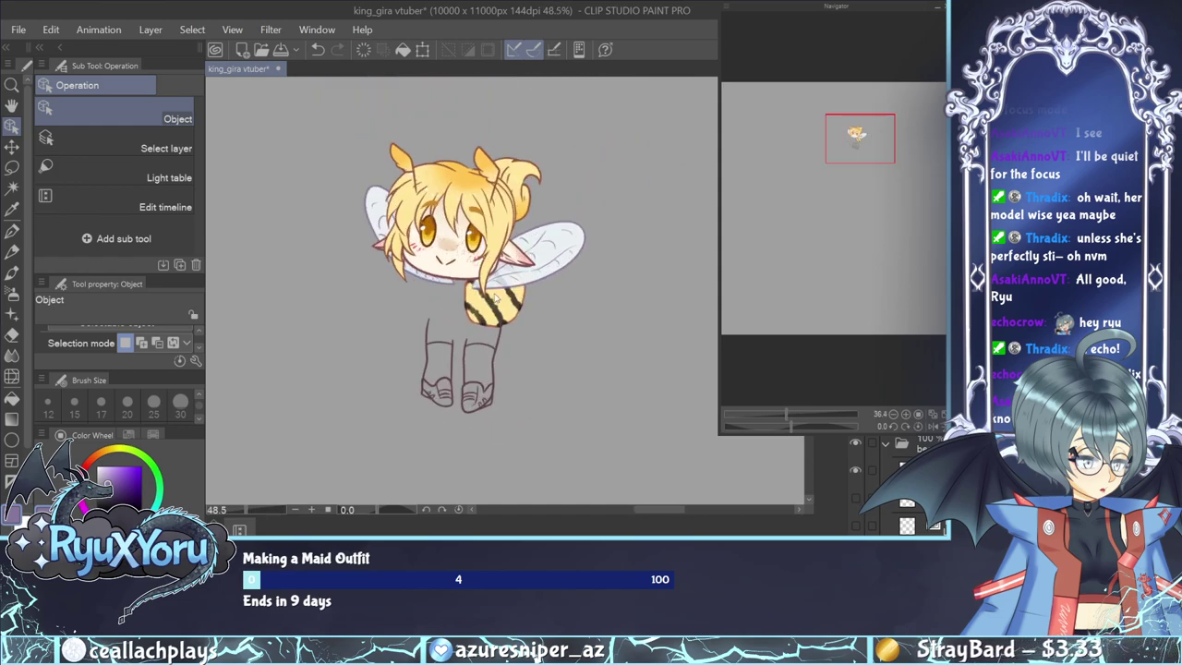
{"action": "scroll", "coordinate": [497, 296], "scroll_direction": "up", "scroll_amount": 2}
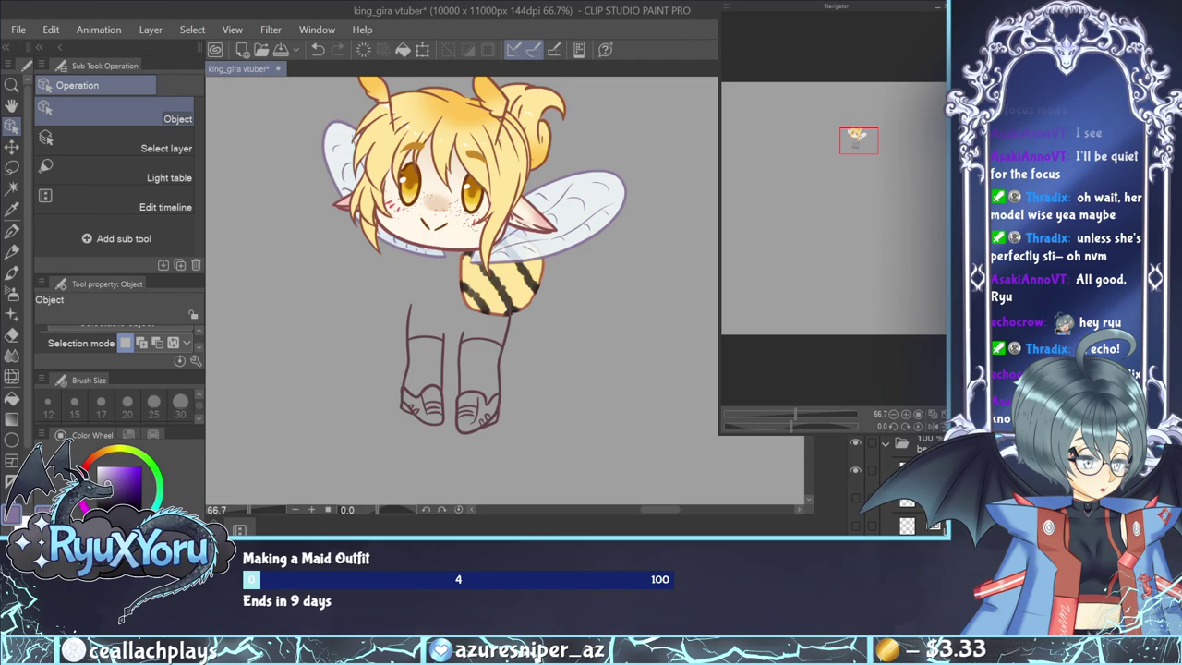
{"action": "left_click", "coordinate": [909, 502]}
{"action": "left_click", "coordinate": [856, 498]}
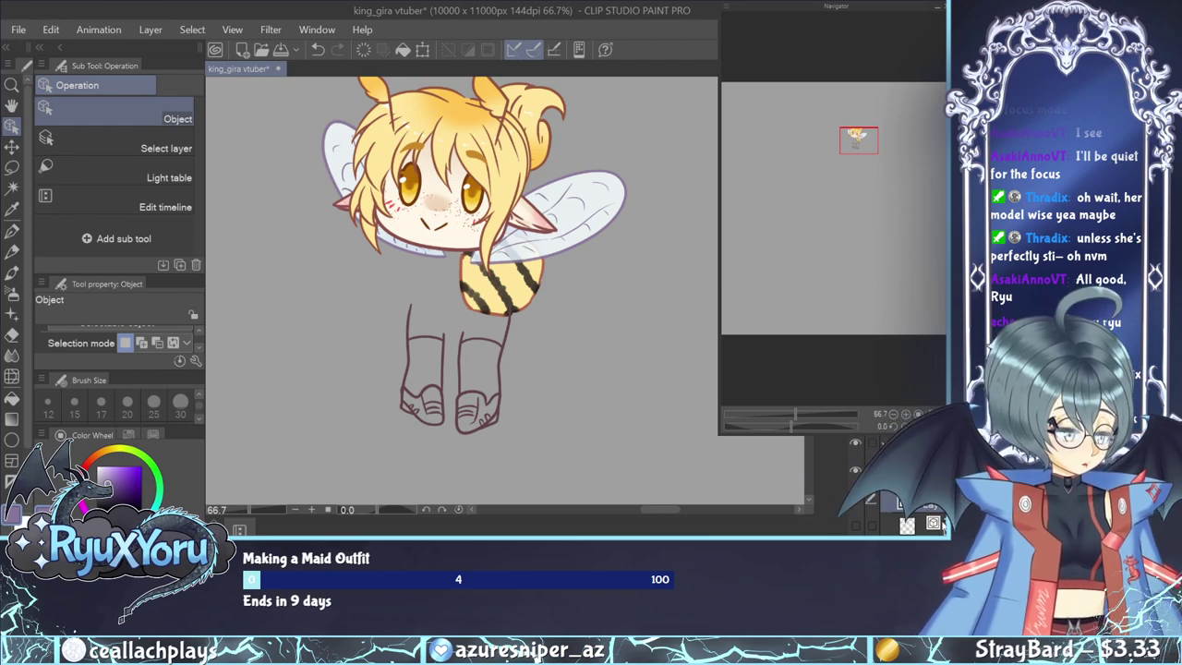
{"action": "key", "text": "ctrl+s"}
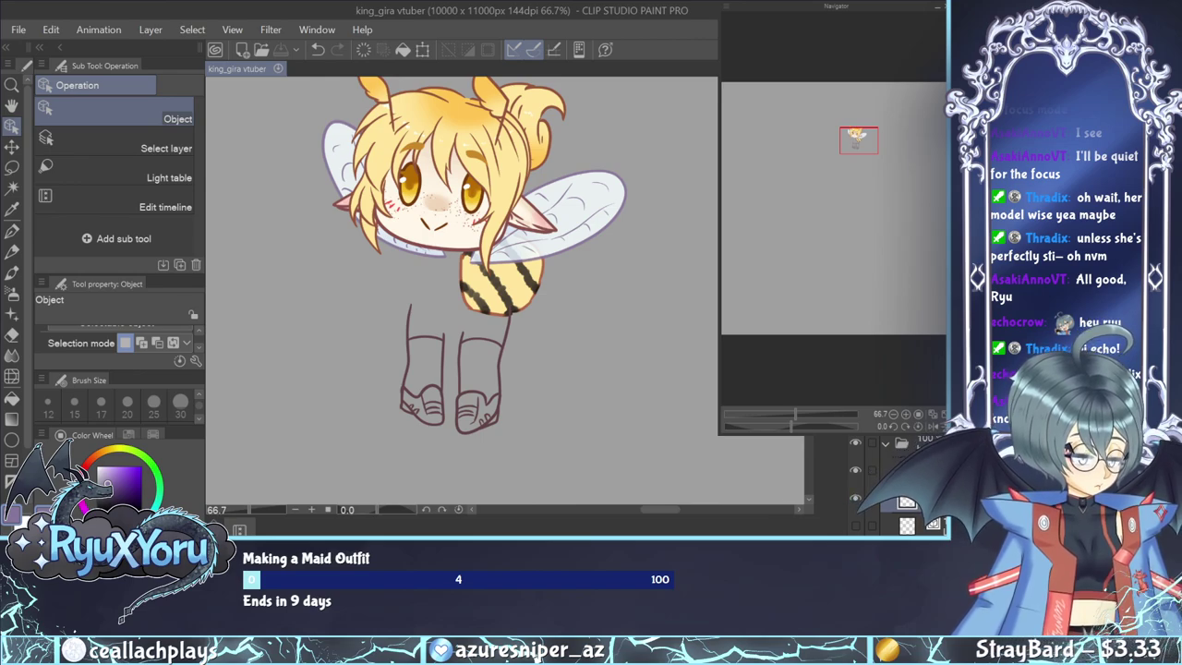
Recolor the thigh outlines on the leg line art with the G-pen in a reddish brown sampled from the face's outline.
{"action": "scroll", "coordinate": [537, 375], "scroll_direction": "up", "scroll_amount": 3}
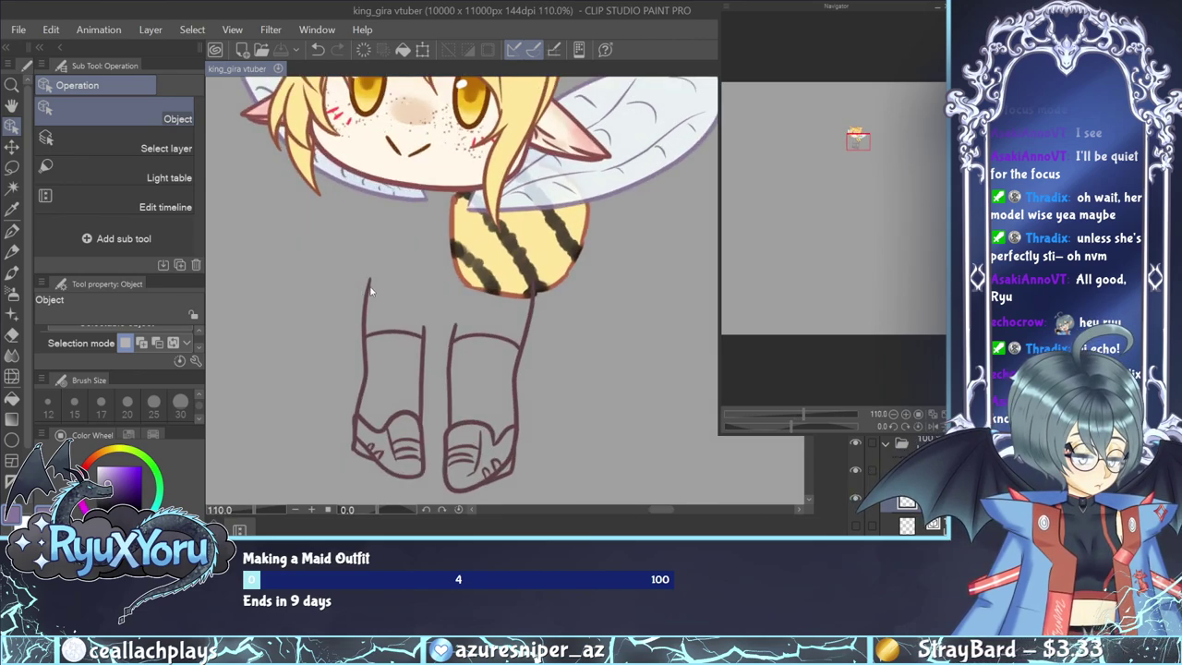
{"action": "left_click", "coordinate": [371, 291]}
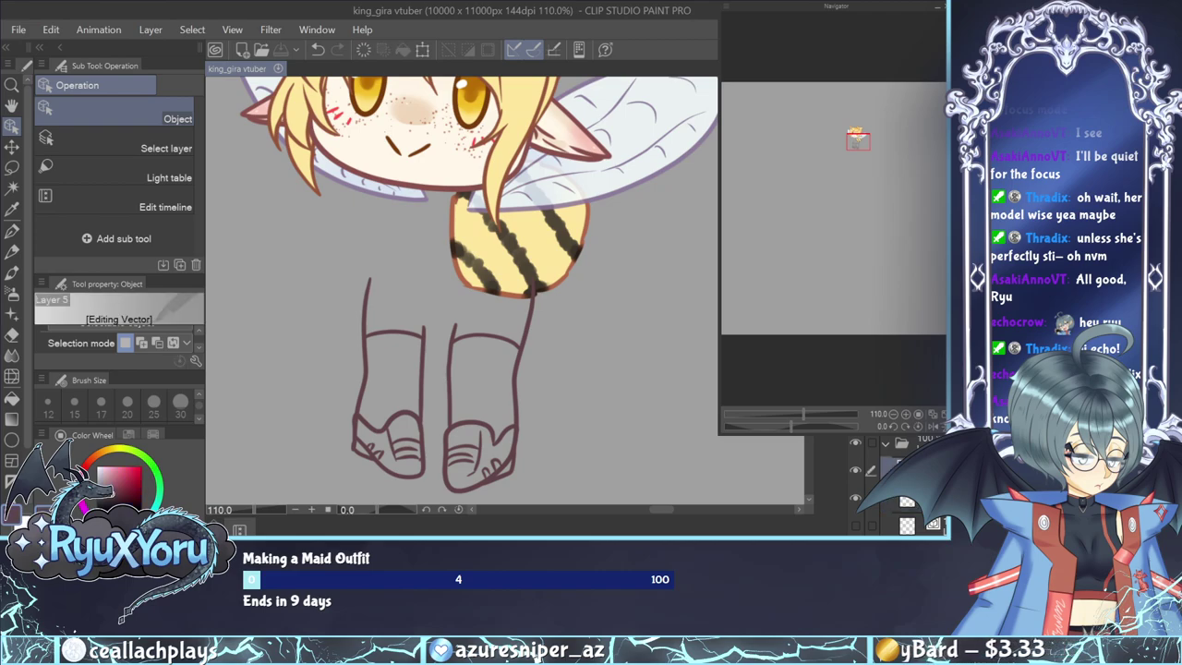
{"action": "left_click", "coordinate": [907, 502]}
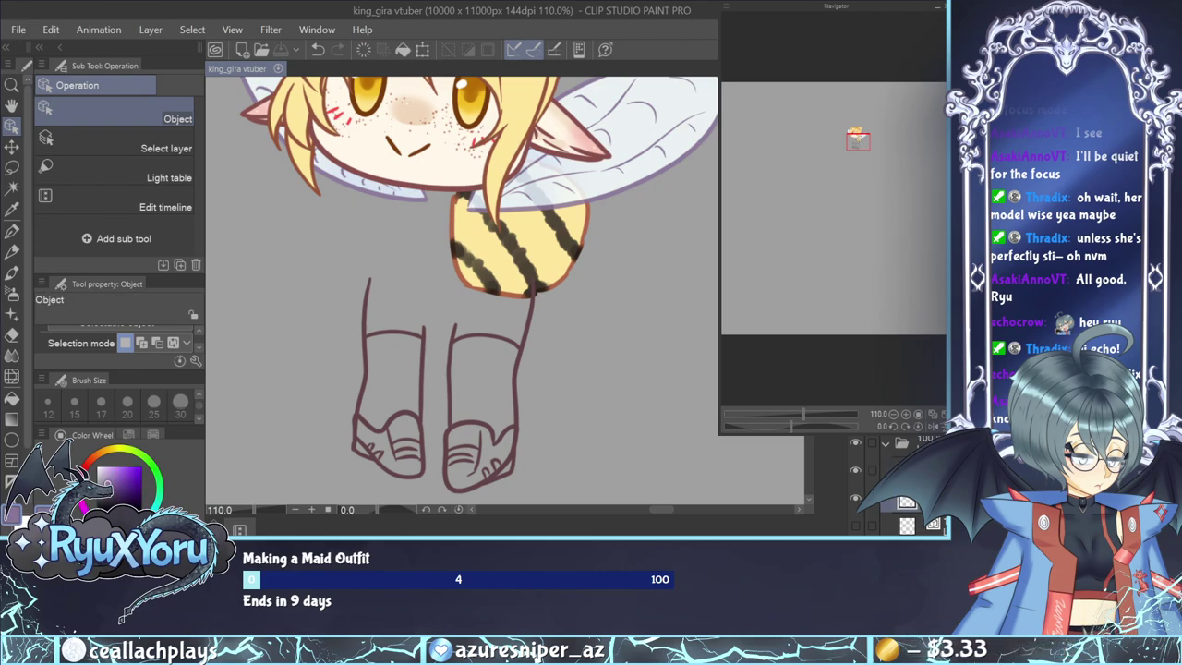
{"action": "left_click", "coordinate": [907, 471]}
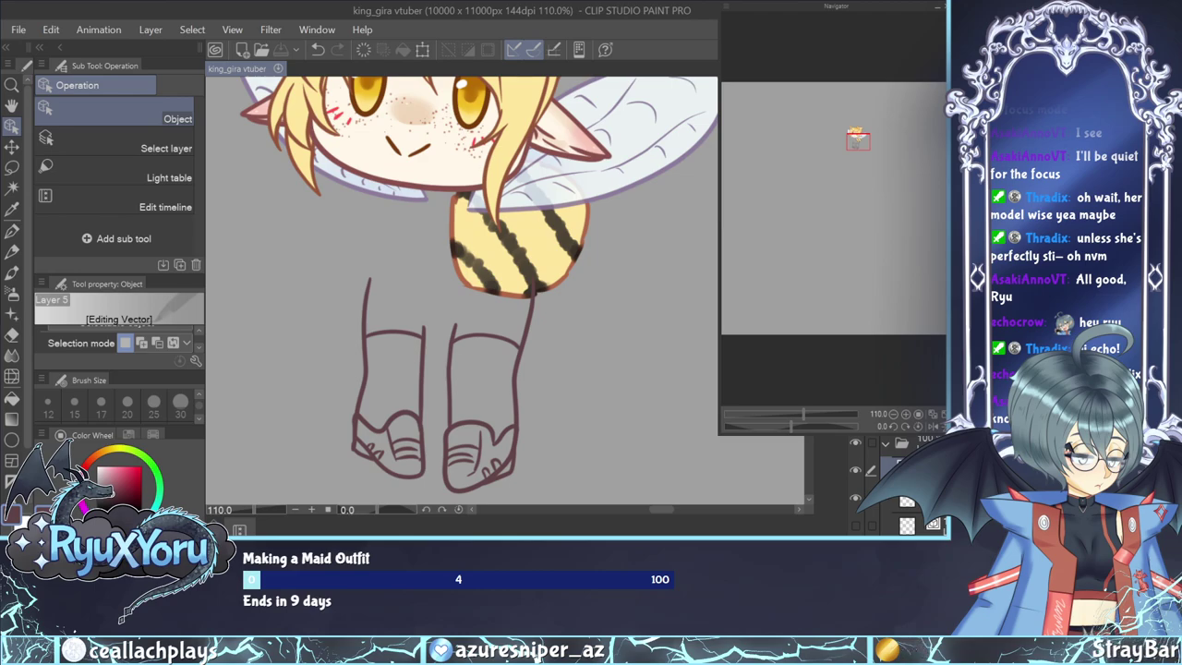
{"action": "key", "text": "ctrl+d"}
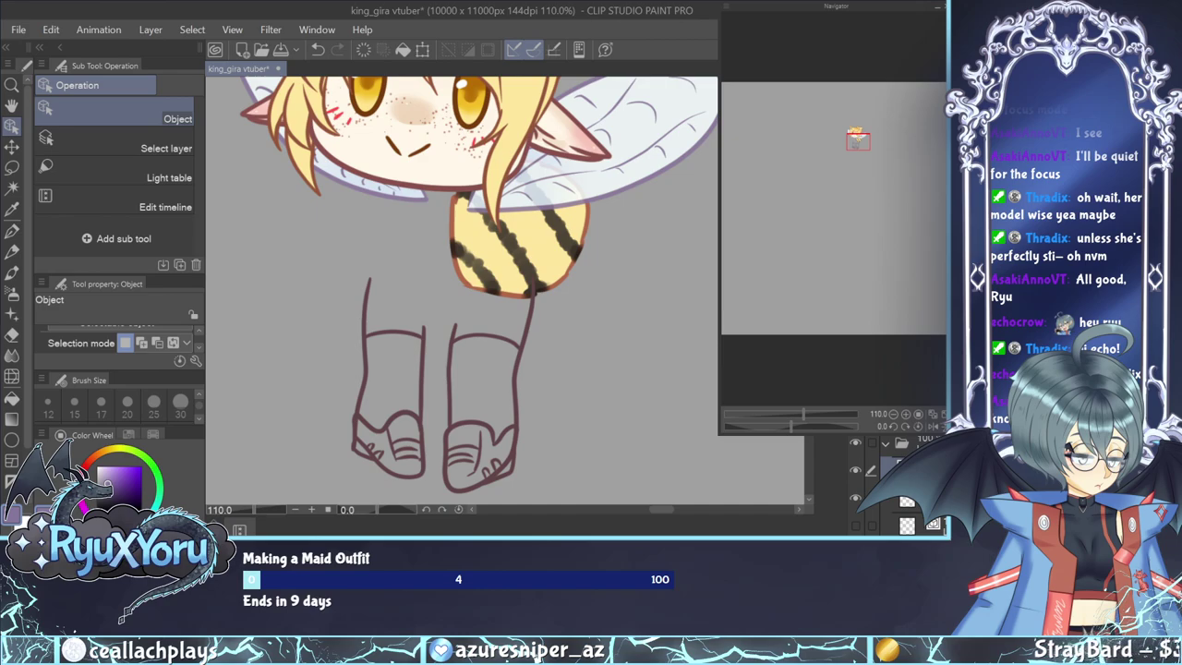
{"action": "key", "text": "i"}
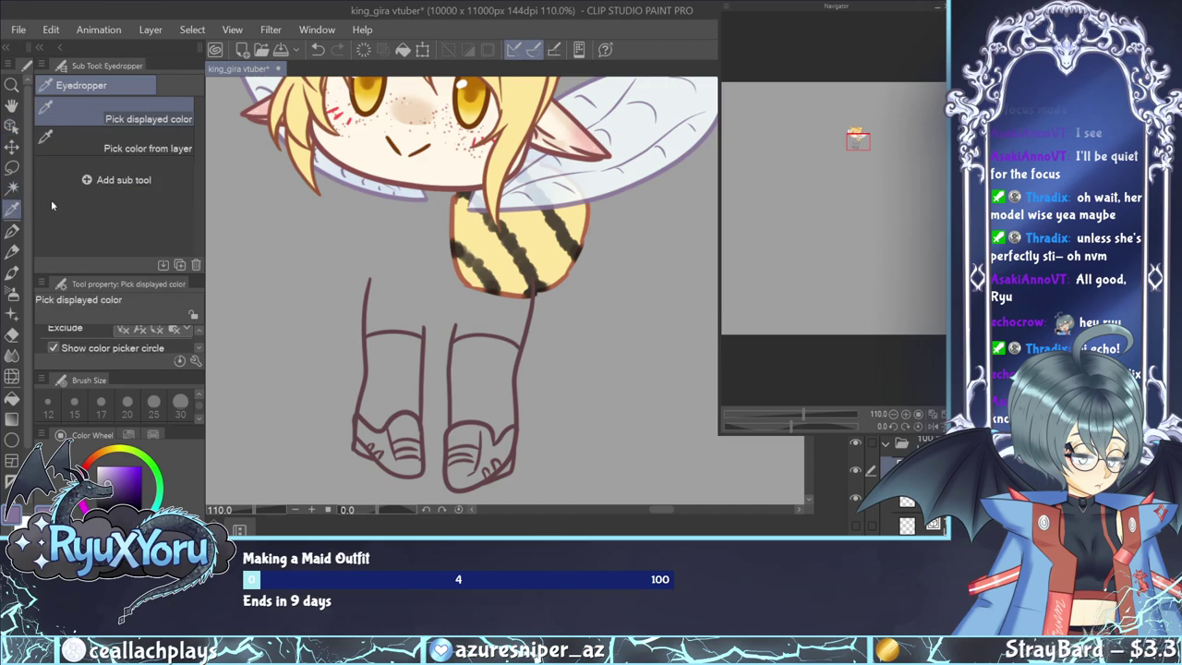
{"action": "left_click", "coordinate": [369, 172]}
{"action": "left_click", "coordinate": [13, 231]}
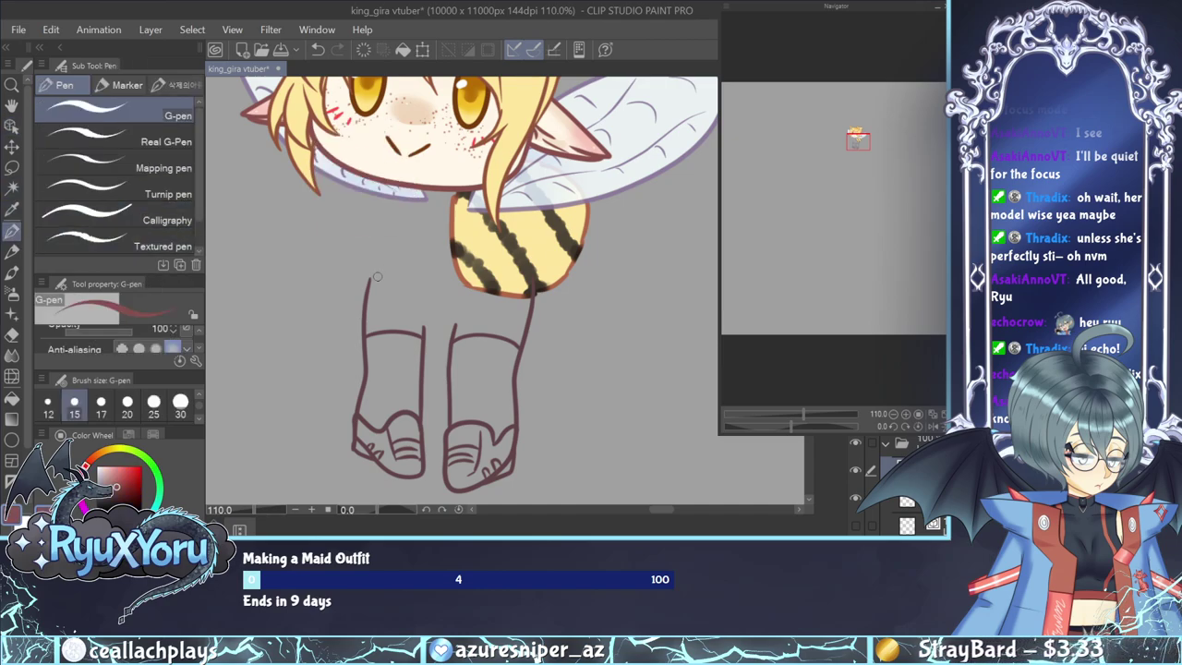
{"action": "left_click_drag", "start_coordinate": [369, 280], "coordinate": [363, 329]}
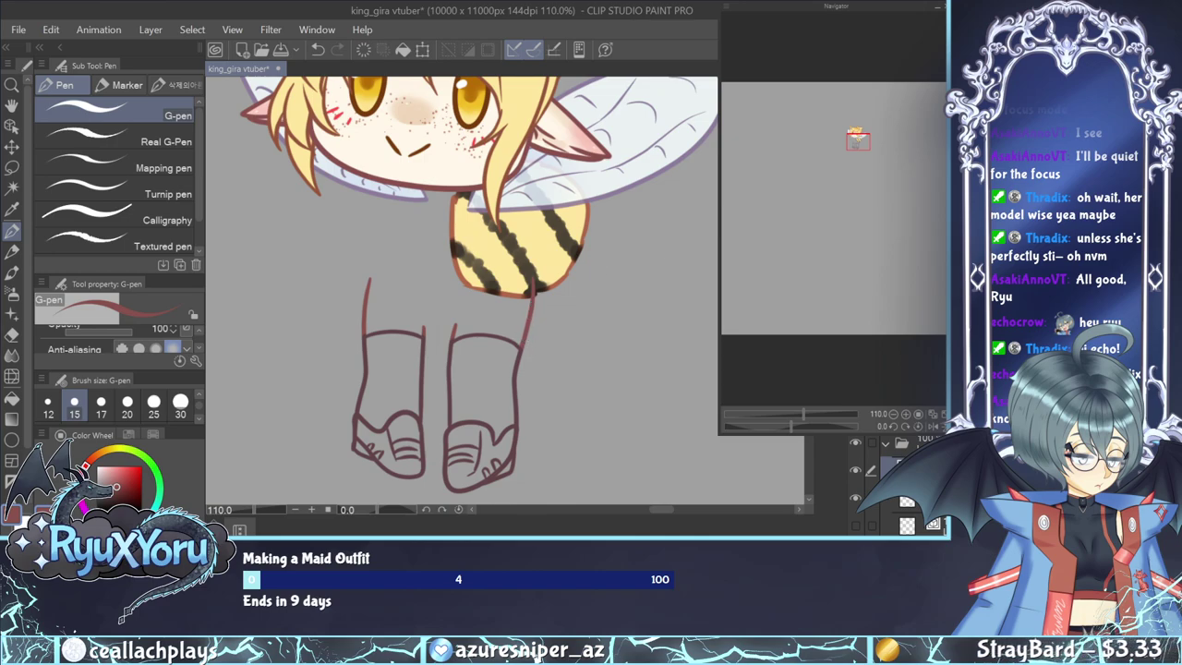
Show the sketch, select the layer beneath the leg line art, and sample the face's skin tone for the G-pen.
{"action": "scroll", "coordinate": [894, 483], "scroll_direction": "up", "scroll_amount": 1}
{"action": "scroll", "coordinate": [868, 471], "scroll_direction": "down", "scroll_amount": 1}
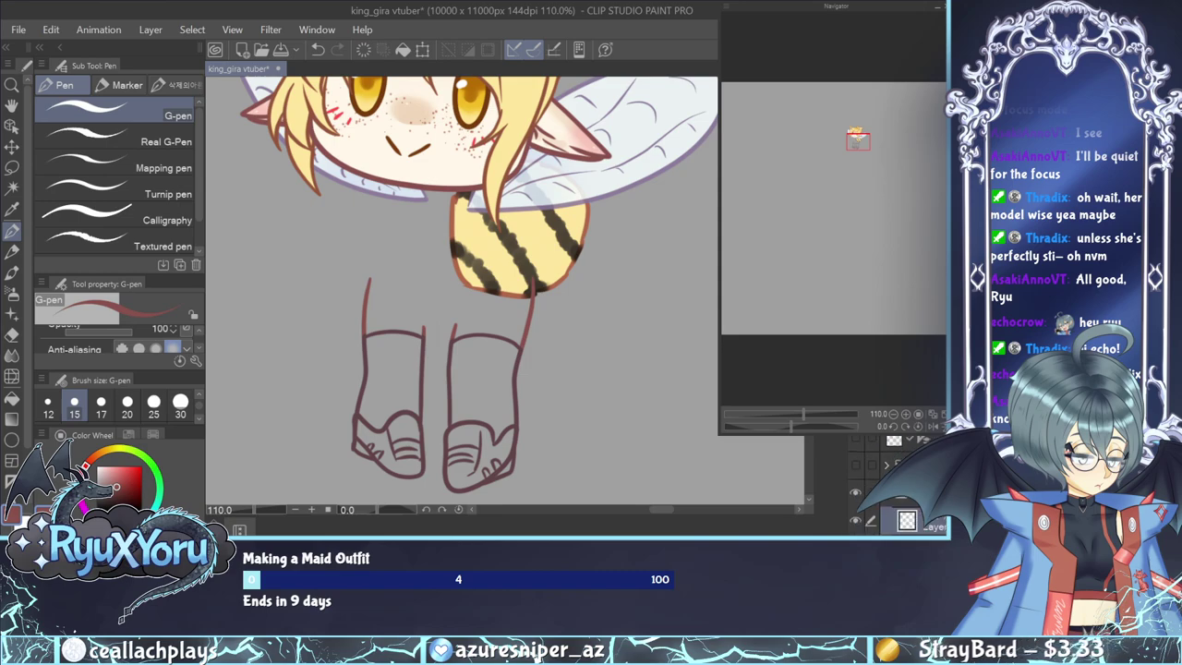
{"action": "left_click", "coordinate": [856, 454]}
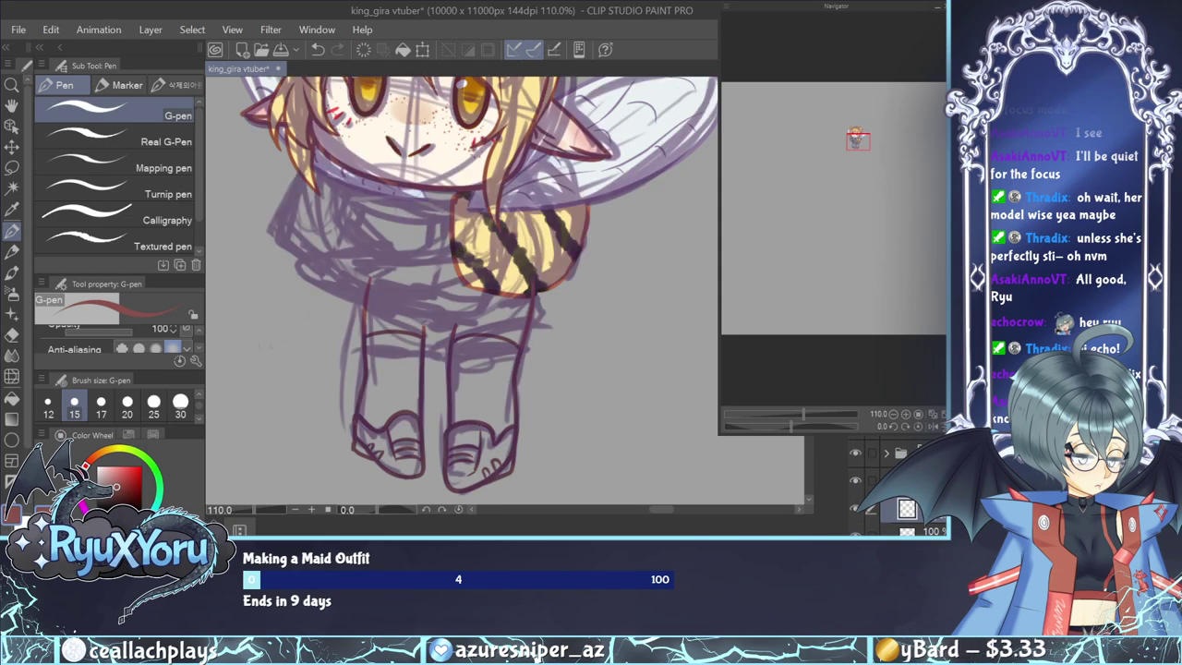
{"action": "left_click", "coordinate": [910, 530]}
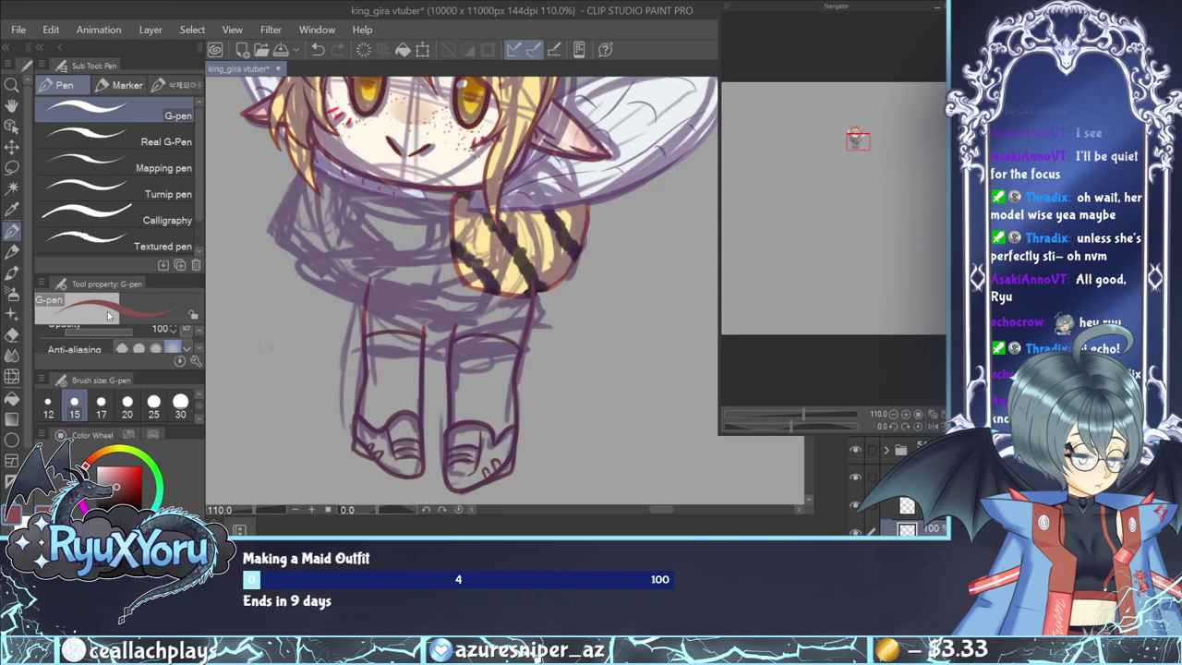
{"action": "left_click", "coordinate": [128, 435]}
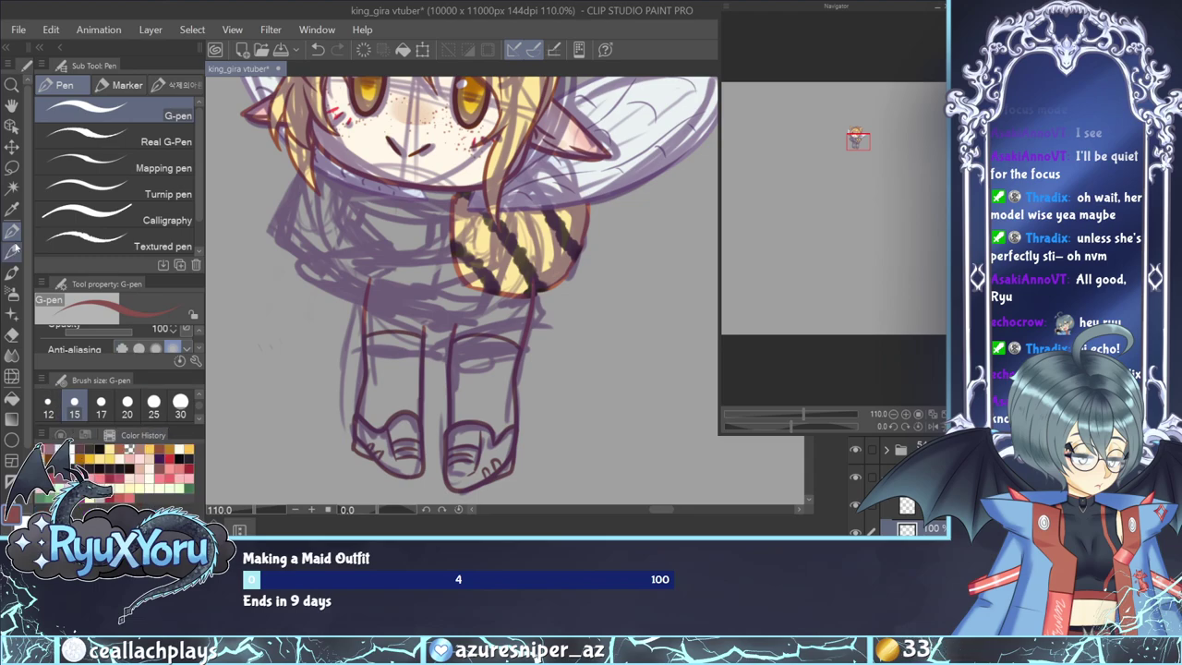
{"action": "key", "text": "i"}
{"action": "left_click", "coordinate": [367, 155]}
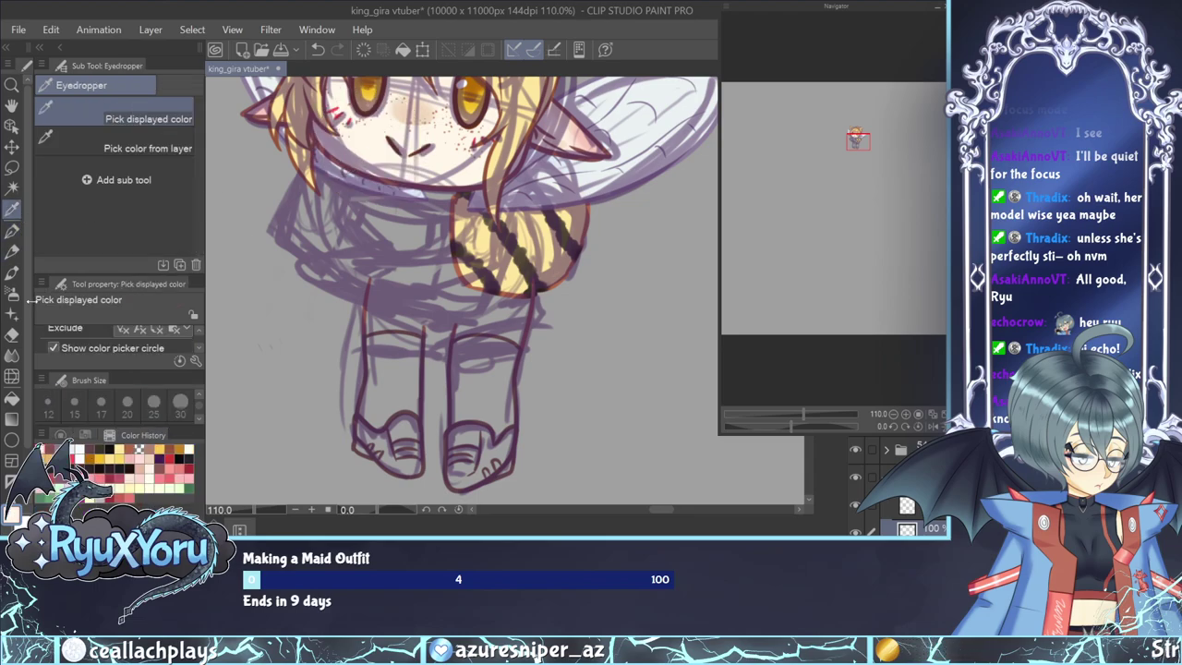
{"action": "key", "text": "p"}
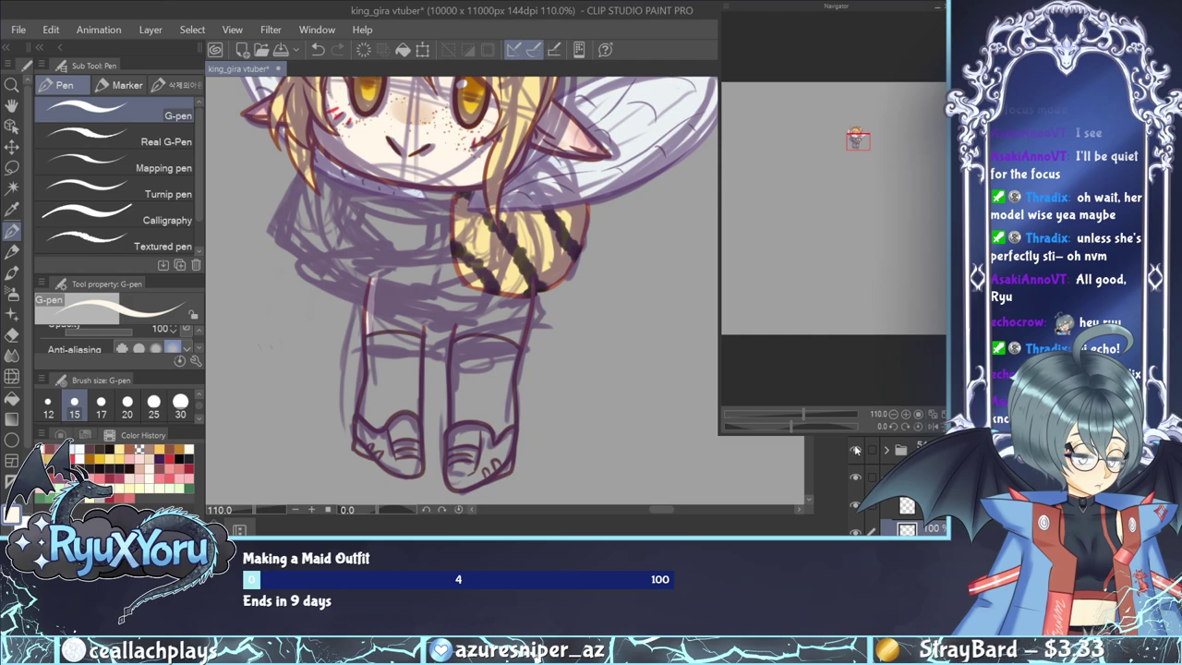
Hide the sketch, show the shorts line art, and outline and fill both thighs with the pale skin tone.
{"action": "left_click", "coordinate": [906, 509]}
{"action": "key", "text": "ctrl+z"}
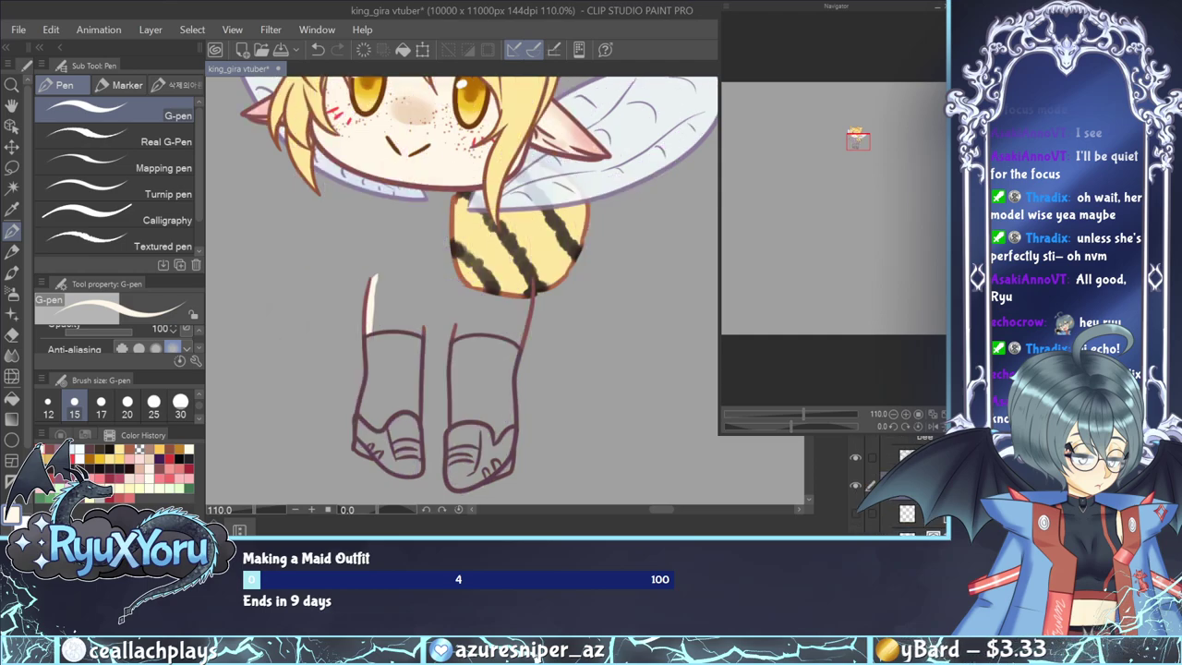
{"action": "key", "text": "ctrl+z"}
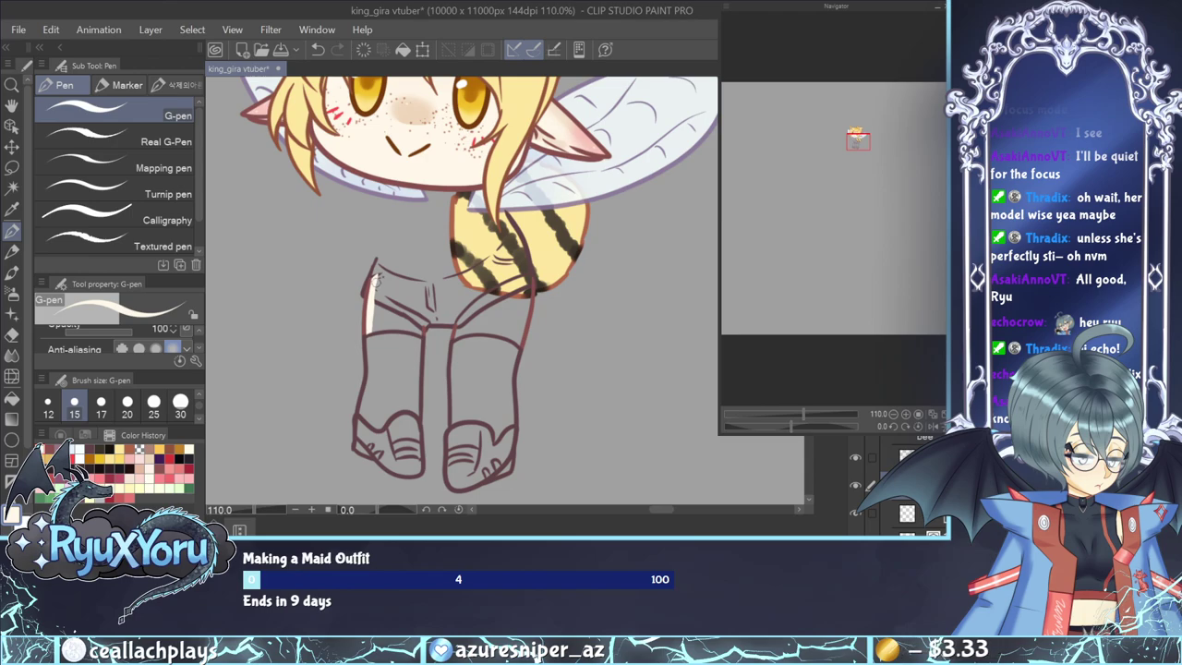
{"action": "mouse_move", "coordinate": [371, 279]}
{"action": "left_mouse_down"}
{"action": "mouse_move", "coordinate": [410, 292]}
{"action": "mouse_move", "coordinate": [420, 336]}
{"action": "mouse_move", "coordinate": [368, 329]}
{"action": "left_mouse_up"}
{"action": "mouse_move", "coordinate": [455, 344]}
{"action": "left_mouse_down"}
{"action": "mouse_move", "coordinate": [474, 296]}
{"action": "mouse_move", "coordinate": [466, 313]}
{"action": "mouse_move", "coordinate": [534, 276]}
{"action": "mouse_move", "coordinate": [491, 337]}
{"action": "left_mouse_up"}
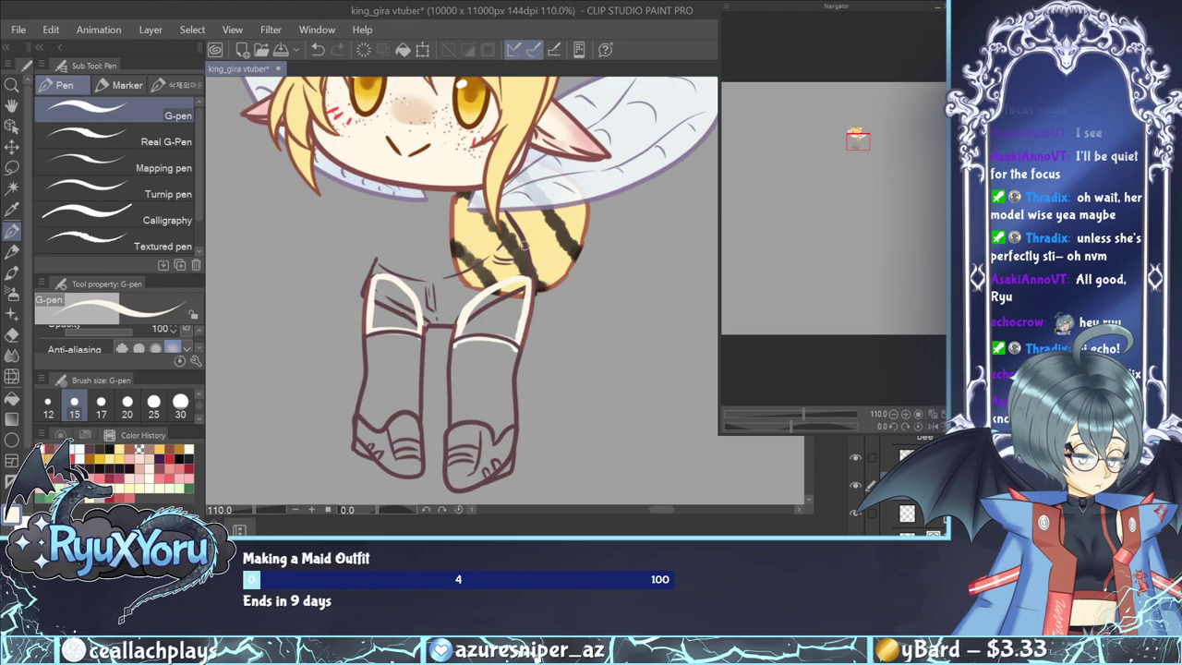
{"action": "key", "text": "g"}
{"action": "left_click", "coordinate": [397, 309]}
{"action": "left_click", "coordinate": [515, 314]}
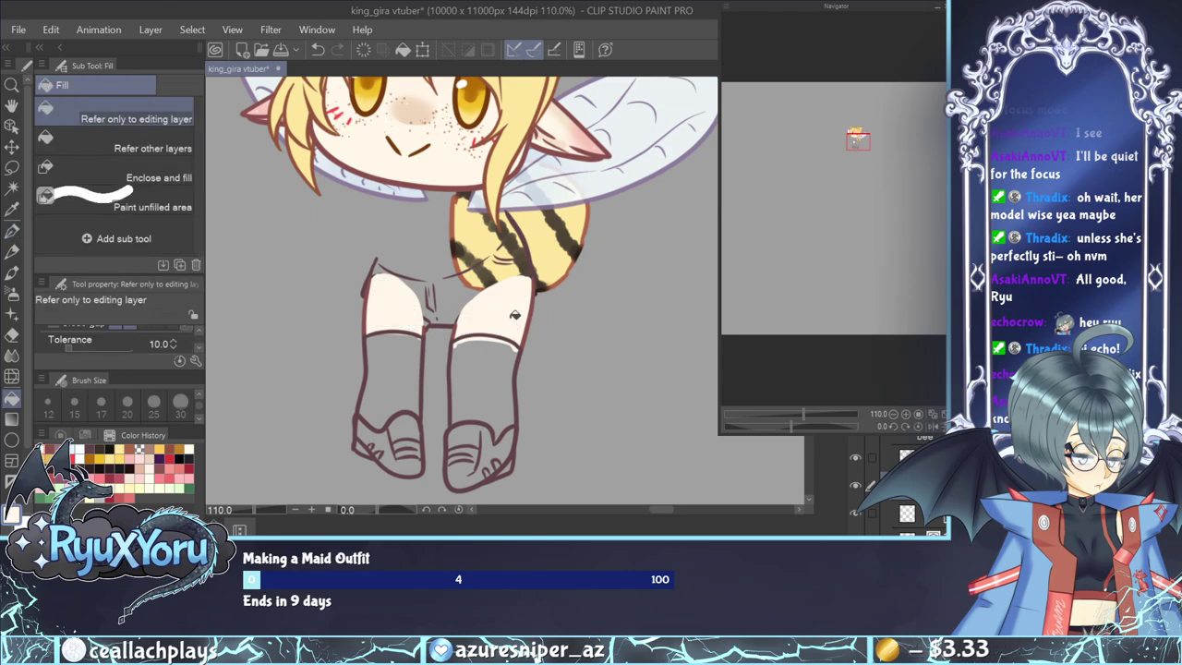
Outline both socks and paint the shoe stripes in white with the size 15 G-pen, and undo the lightening of the dark line art.
{"action": "key", "text": "p"}
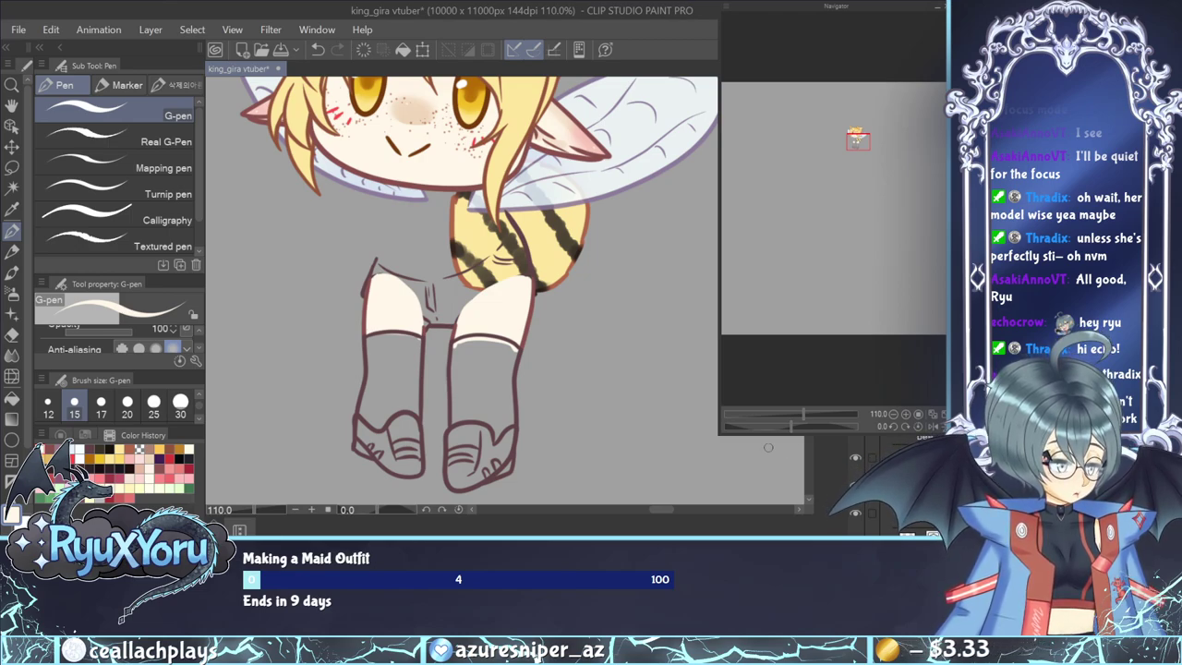
{"action": "left_click", "coordinate": [369, 340]}
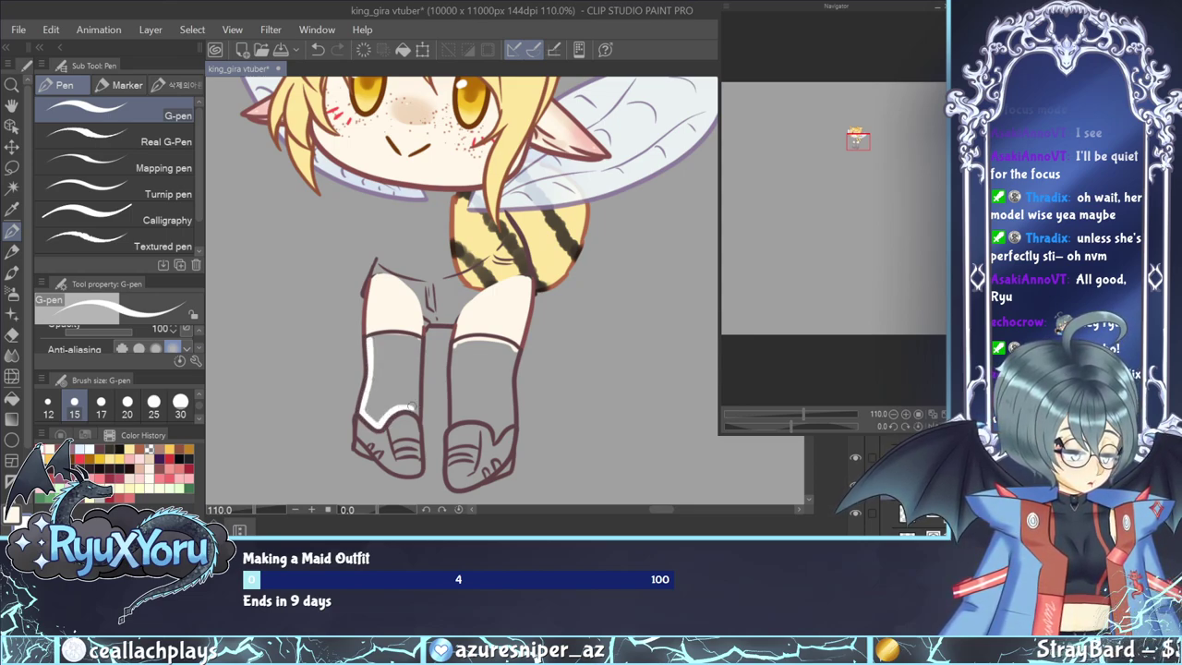
{"action": "left_click_drag", "start_coordinate": [415, 407], "coordinate": [419, 354]}
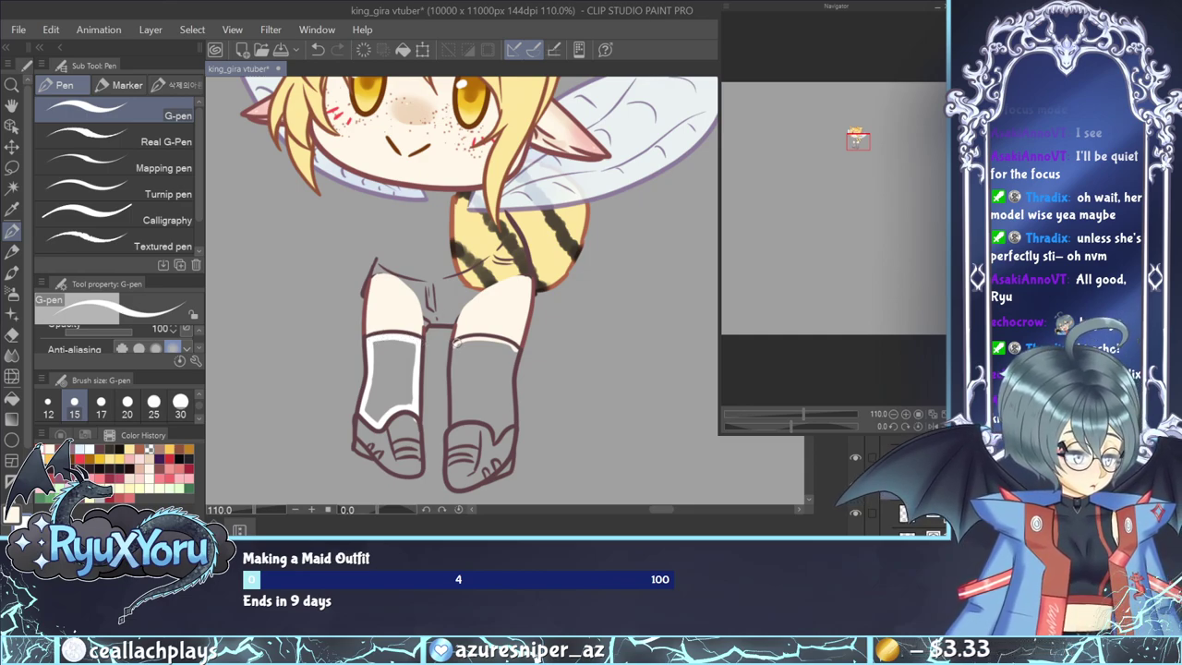
{"action": "left_click_drag", "start_coordinate": [454, 348], "coordinate": [454, 399]}
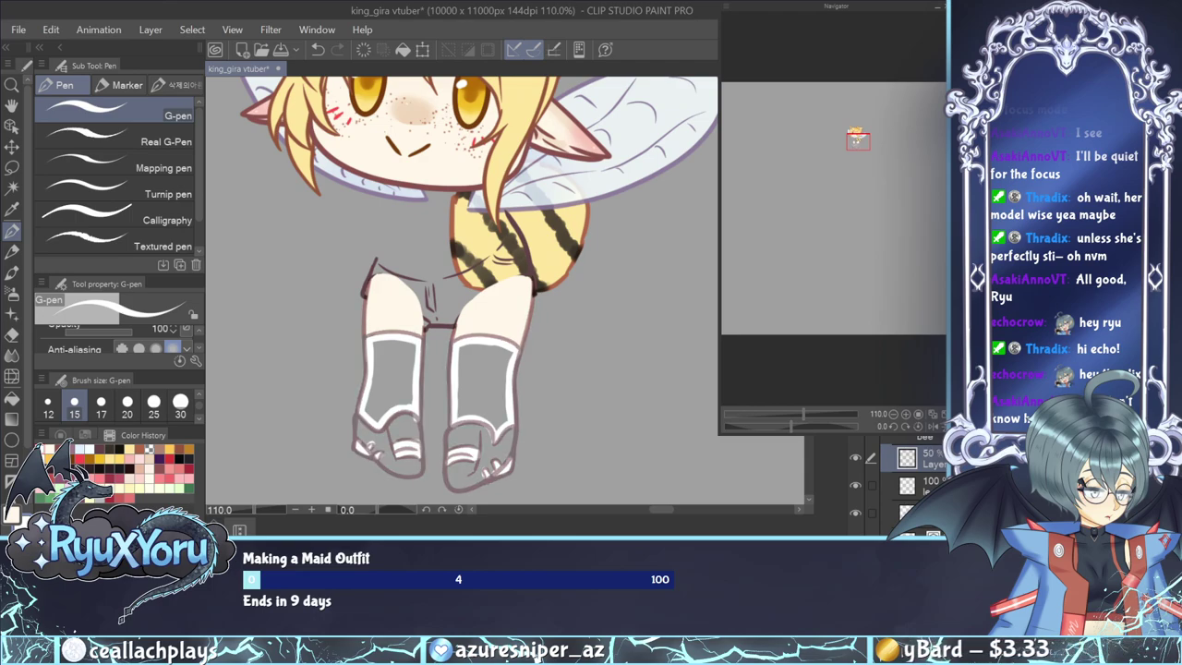
{"action": "key", "text": "ctrl+z"}
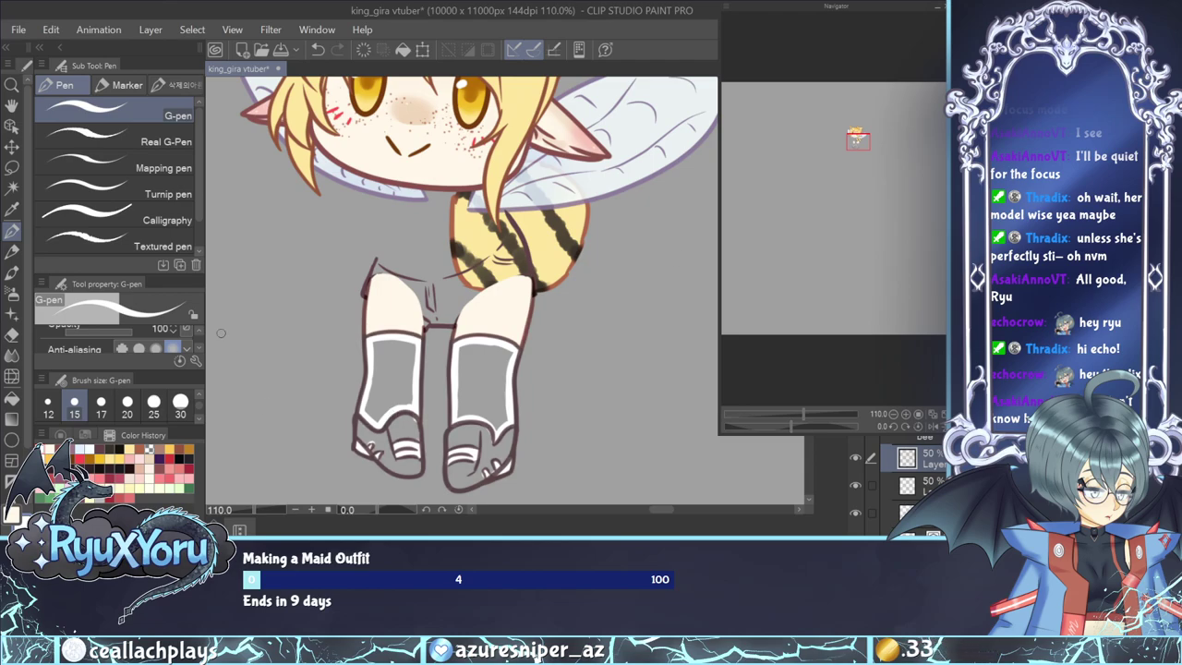
Hide the layer above the leg line art and recolor its sock and shoe outlines with the G-pen in a sampled reddish brown.
{"action": "left_click", "coordinate": [60, 435]}
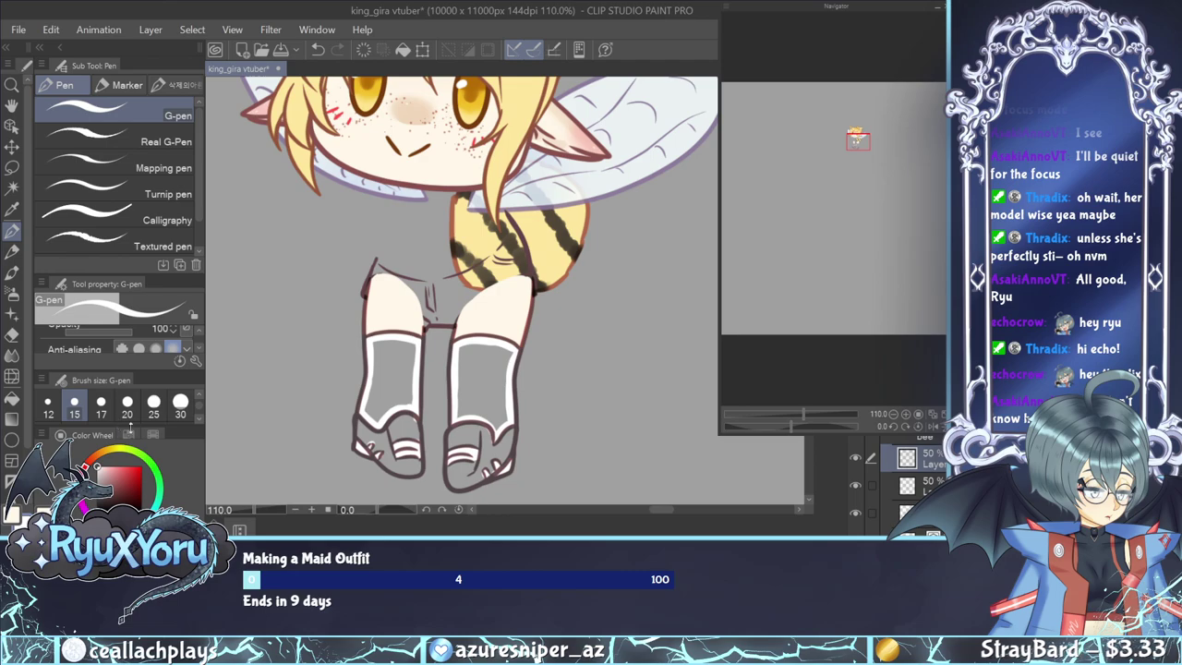
{"action": "left_click", "coordinate": [129, 434]}
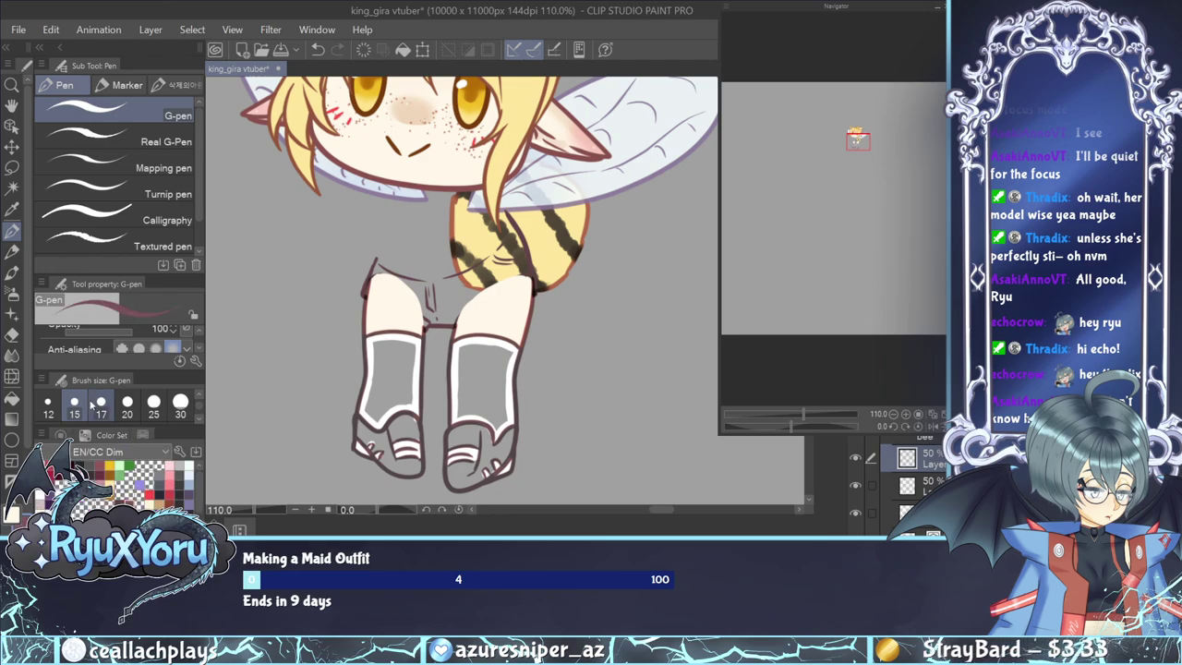
{"action": "key", "text": "b"}
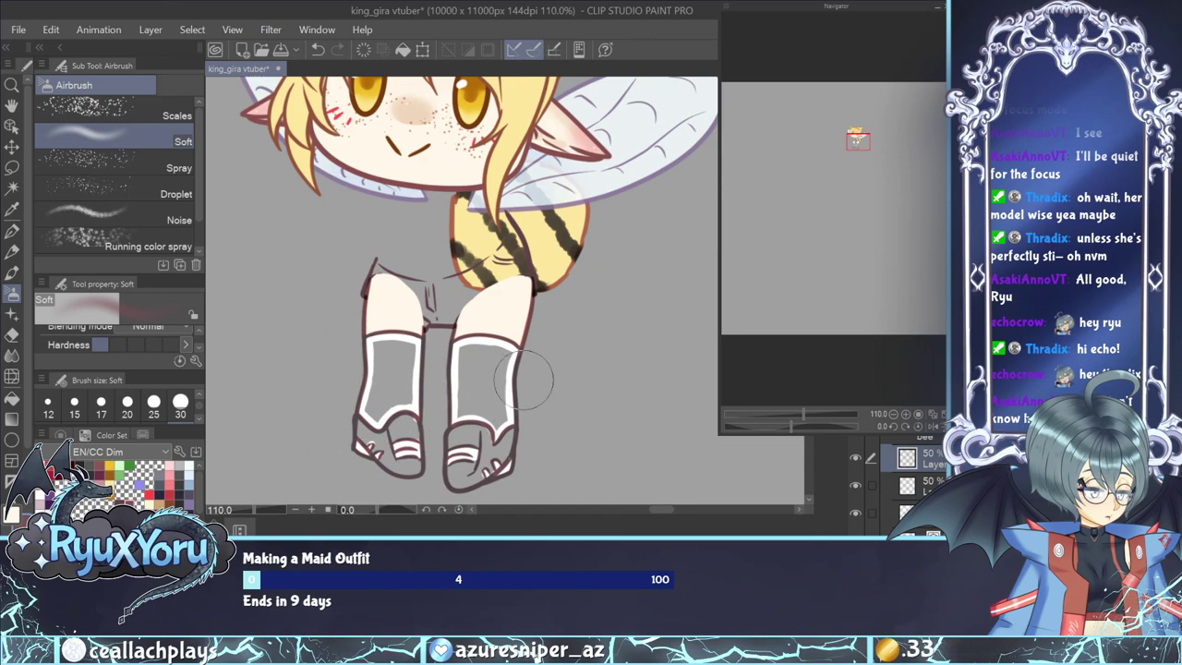
{"action": "key", "text": "i"}
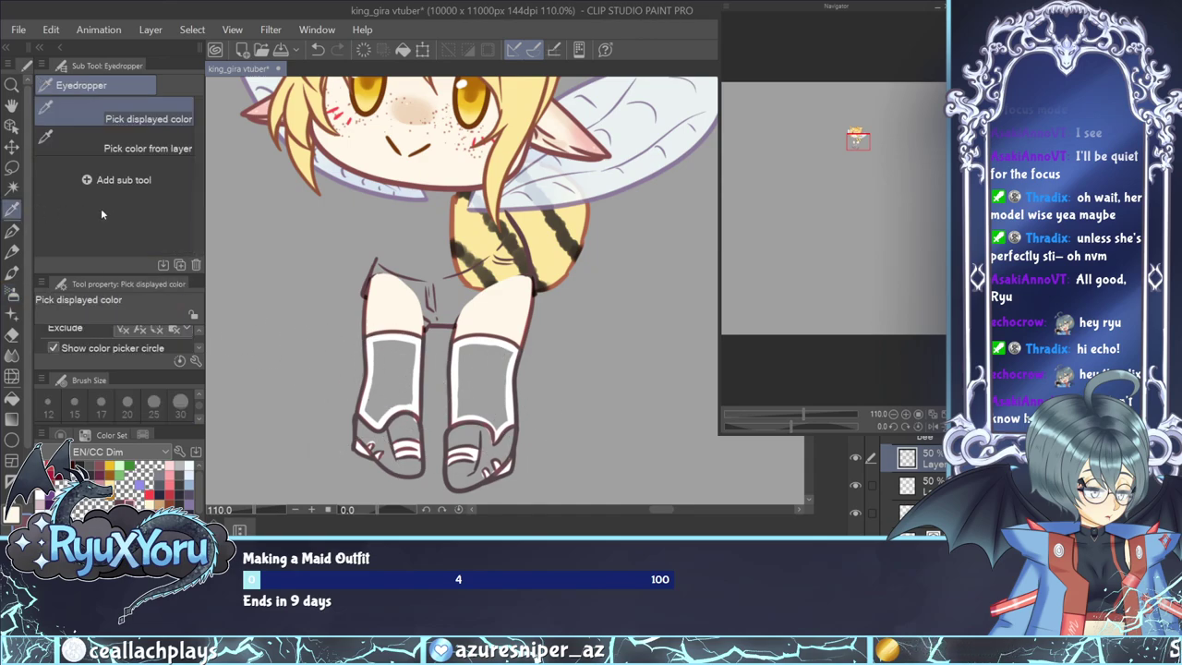
{"action": "left_click", "coordinate": [421, 408]}
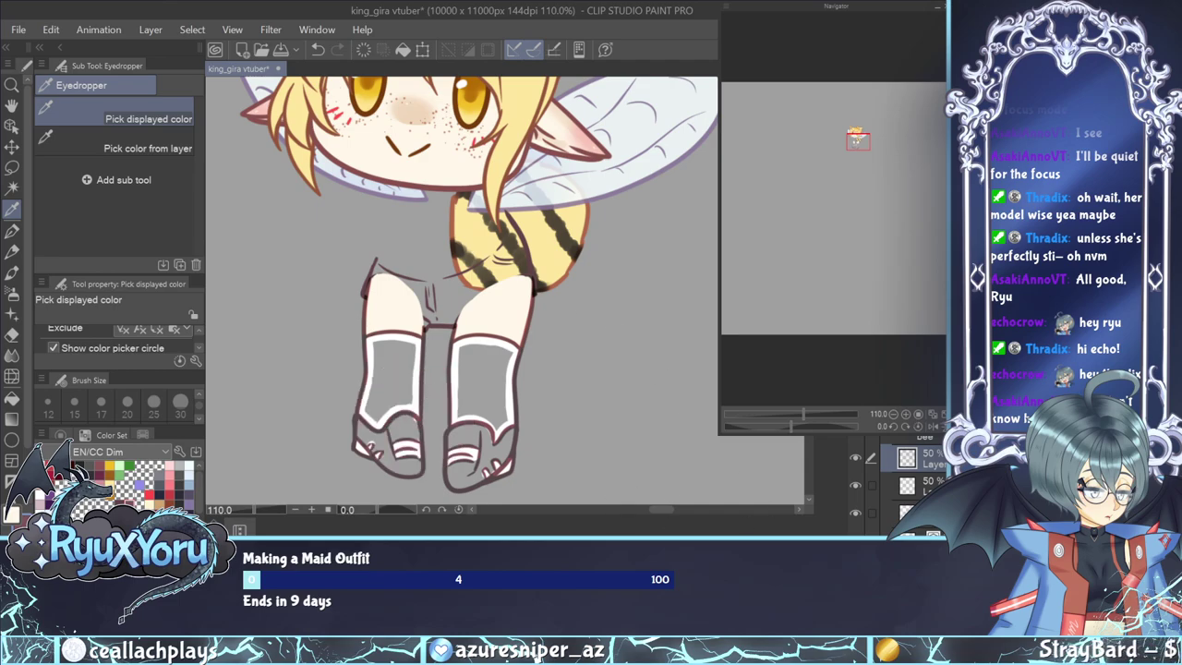
{"action": "left_click", "coordinate": [855, 458]}
{"action": "left_click", "coordinate": [882, 485]}
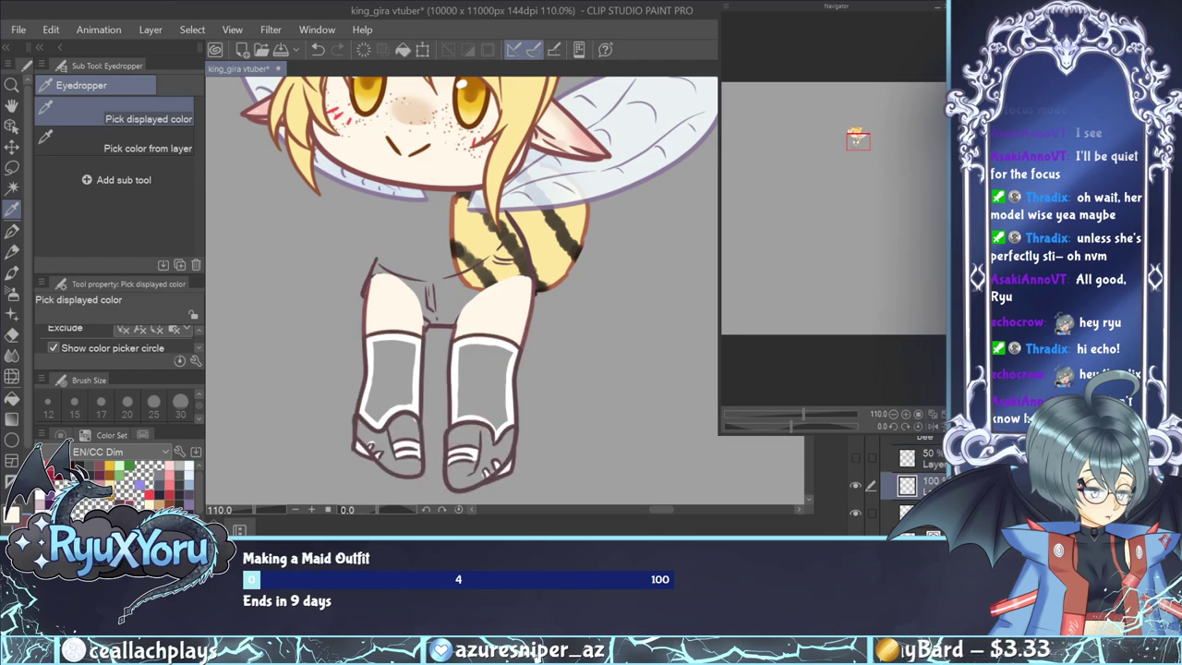
{"action": "left_click", "coordinate": [12, 230]}
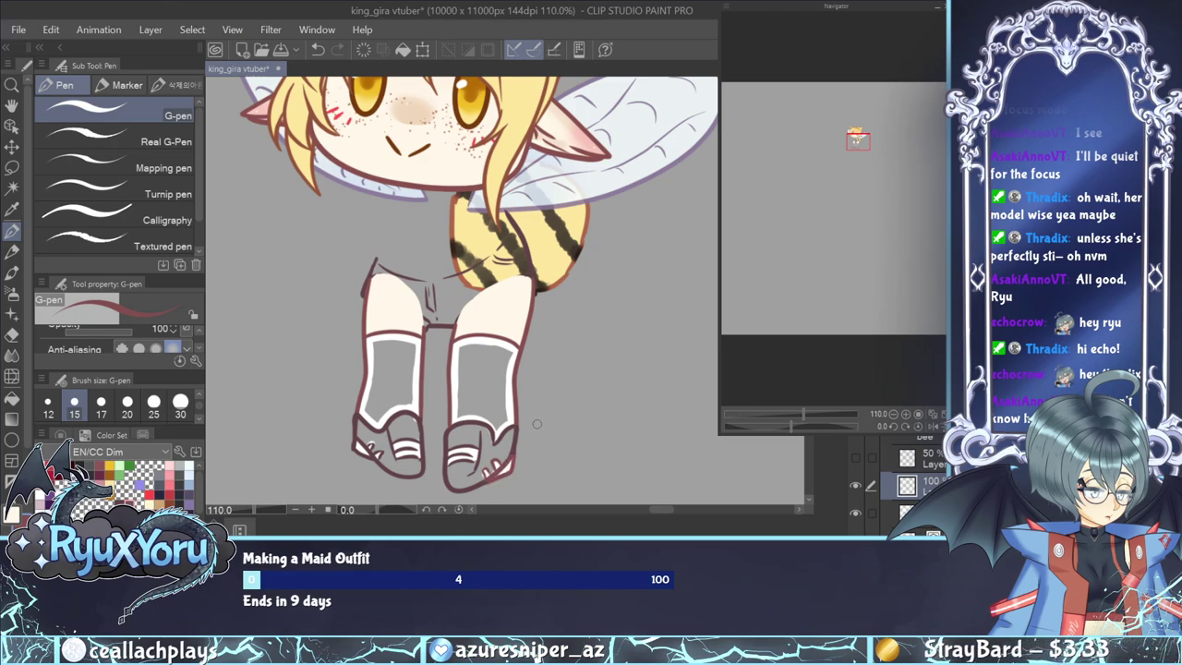
{"action": "left_click", "coordinate": [180, 402]}
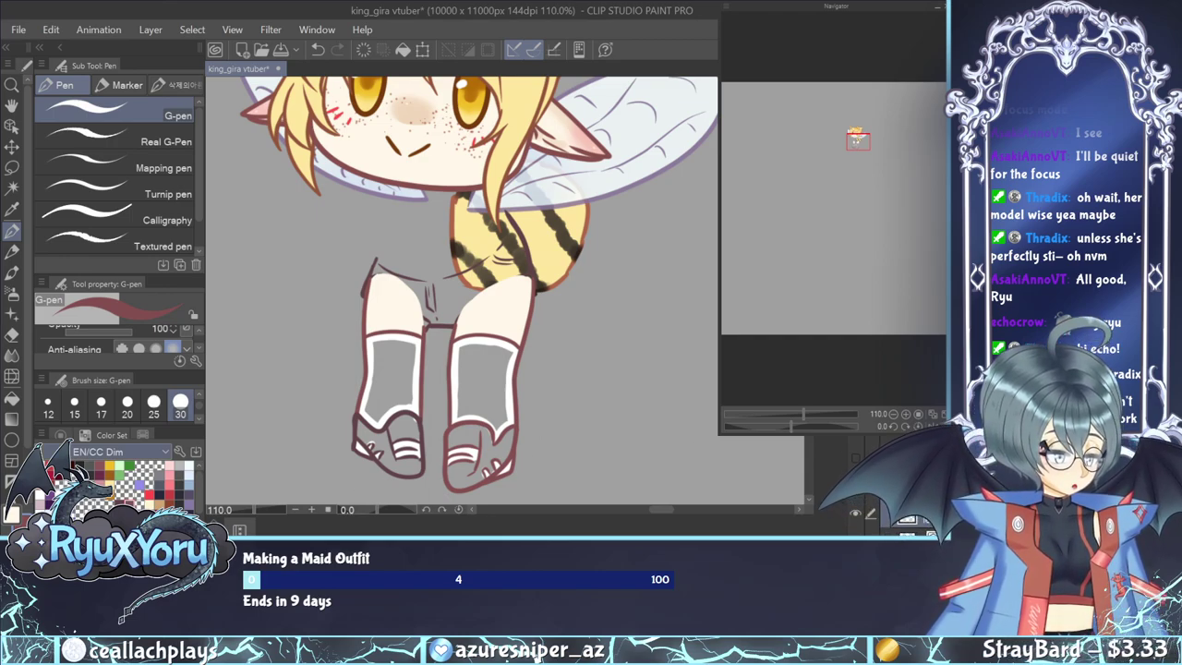
Fill both socks with white, referring only to the editing layer.
{"action": "left_click", "coordinate": [60, 434]}
{"action": "left_click_drag", "start_coordinate": [124, 472], "coordinate": [95, 462]}
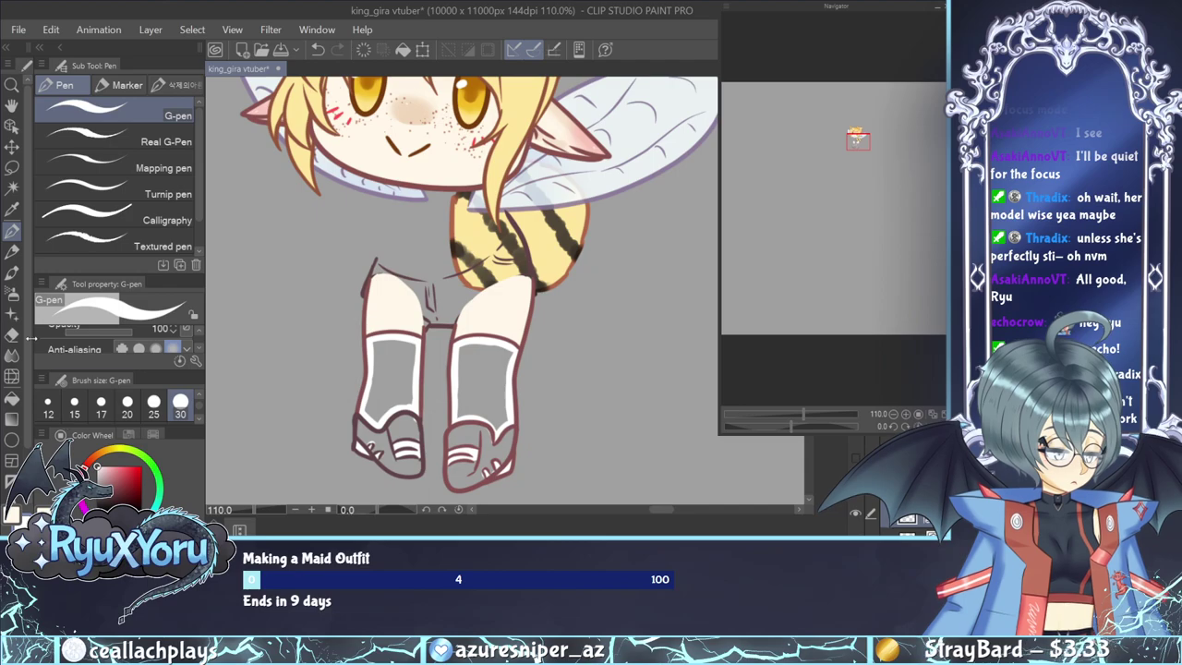
{"action": "left_click", "coordinate": [12, 398]}
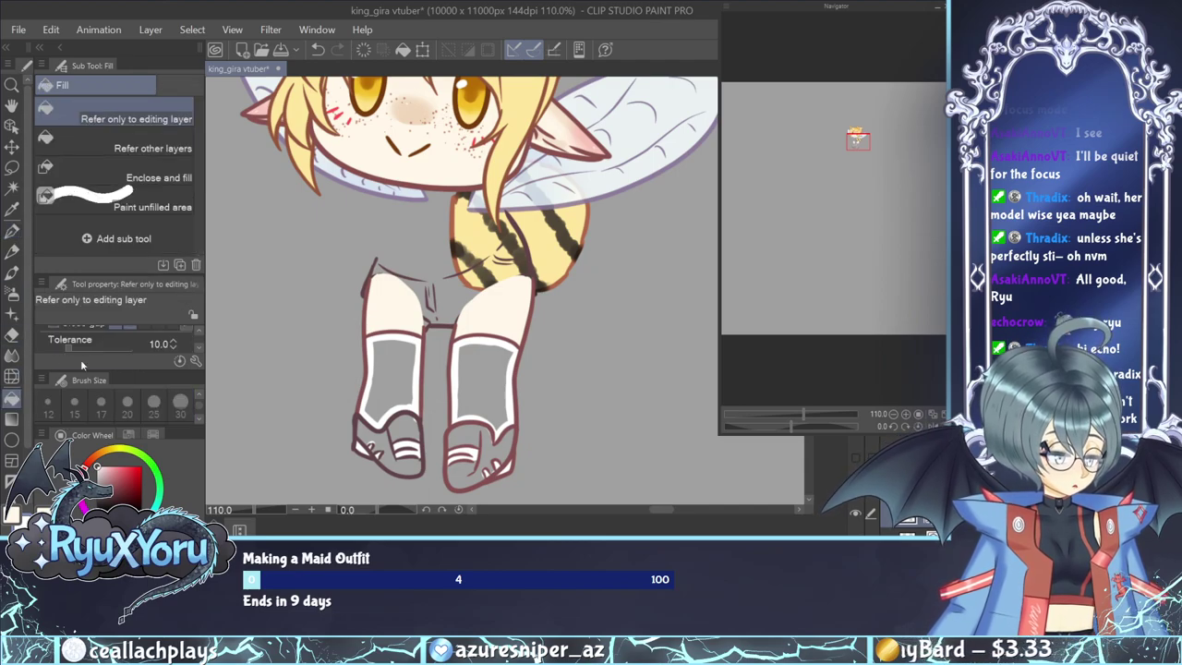
{"action": "left_click", "coordinate": [400, 380]}
{"action": "left_click", "coordinate": [495, 366]}
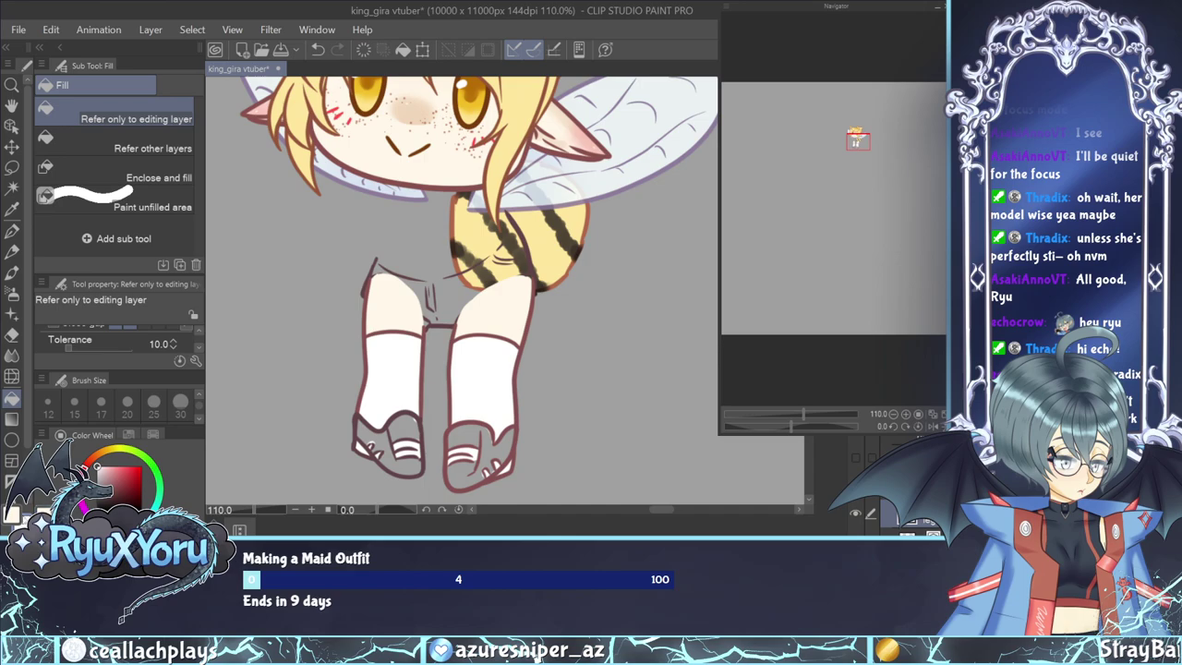
Shade the lower part of both socks in pale blue with the size 30 Soft airbrush.
{"action": "left_click", "coordinate": [134, 436]}
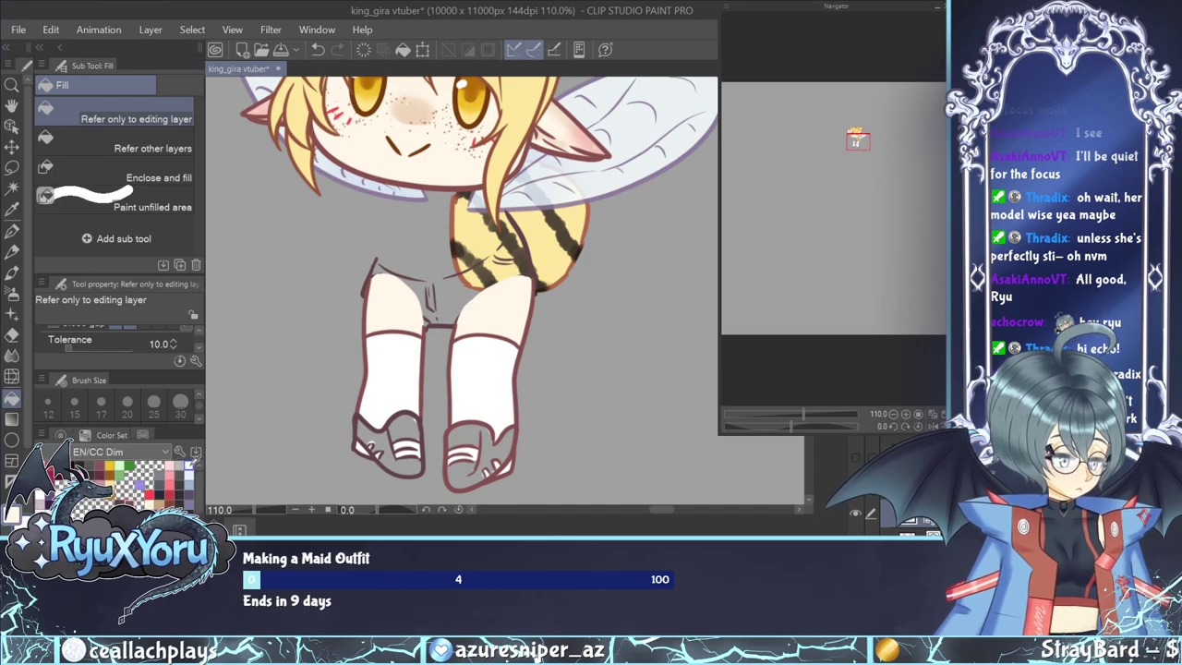
{"action": "left_click", "coordinate": [12, 293]}
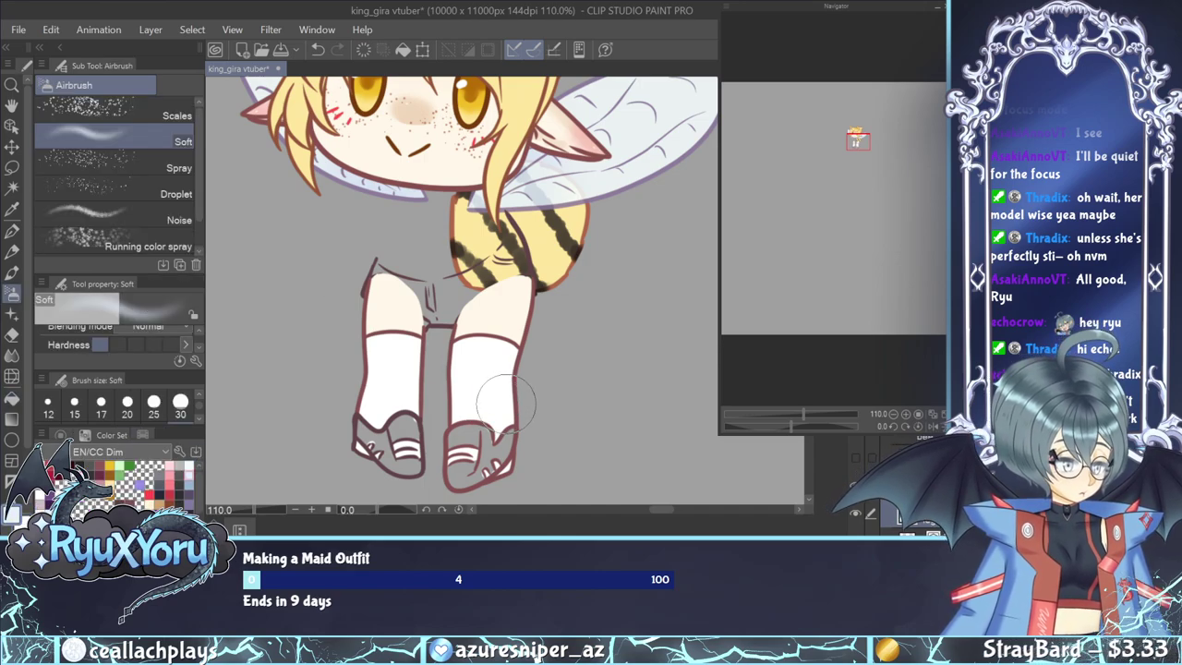
{"action": "mouse_move", "coordinate": [506, 404]}
{"action": "left_mouse_down"}
{"action": "mouse_move", "coordinate": [462, 416]}
{"action": "mouse_move", "coordinate": [501, 396]}
{"action": "left_mouse_up"}
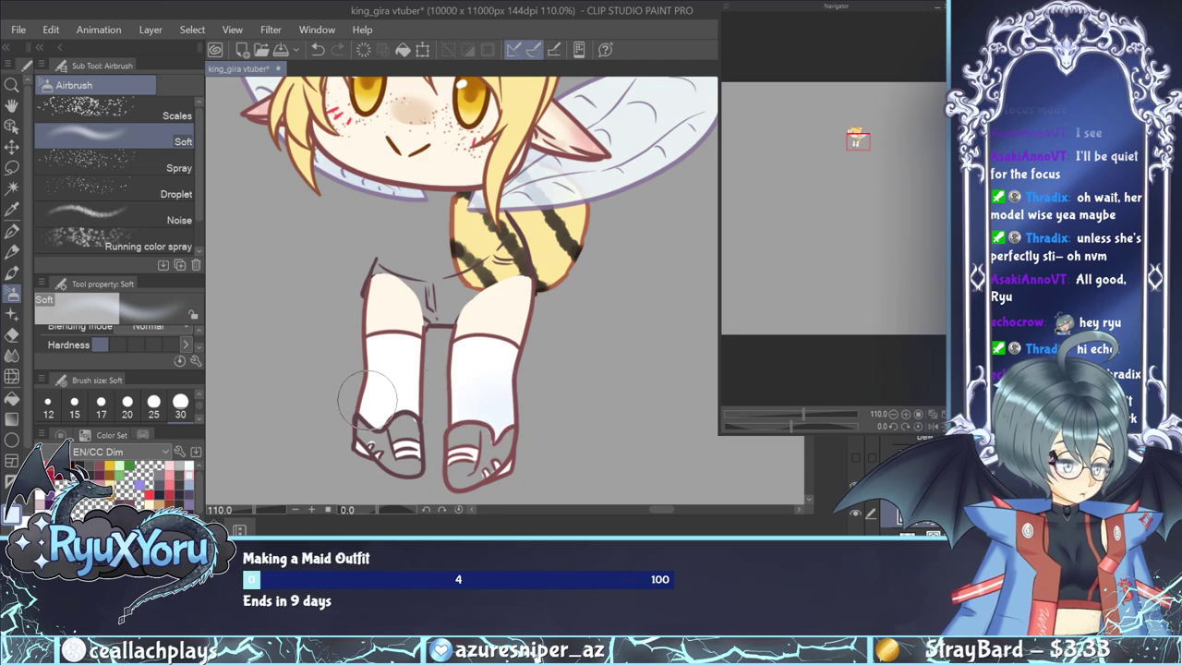
{"action": "left_click_drag", "start_coordinate": [367, 400], "coordinate": [416, 412]}
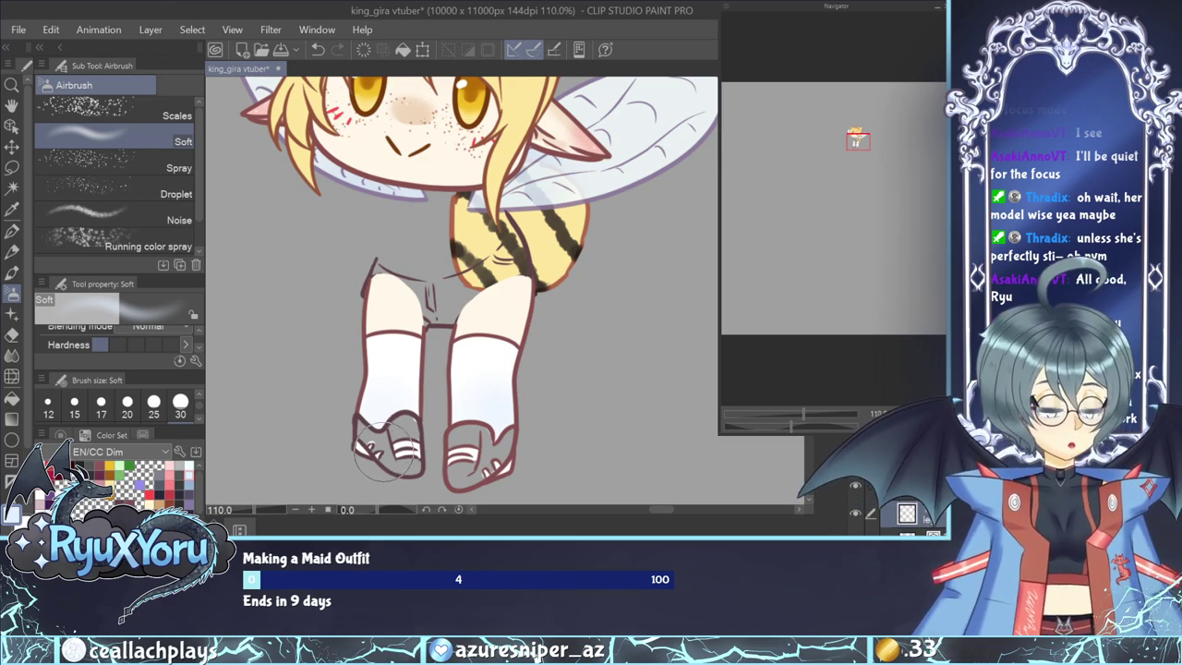
Draw red stripes around the tops of both socks with the size 30 G-pen, undoing and redrawing uneven strokes.
{"action": "left_click", "coordinate": [141, 473]}
{"action": "key", "text": "p"}
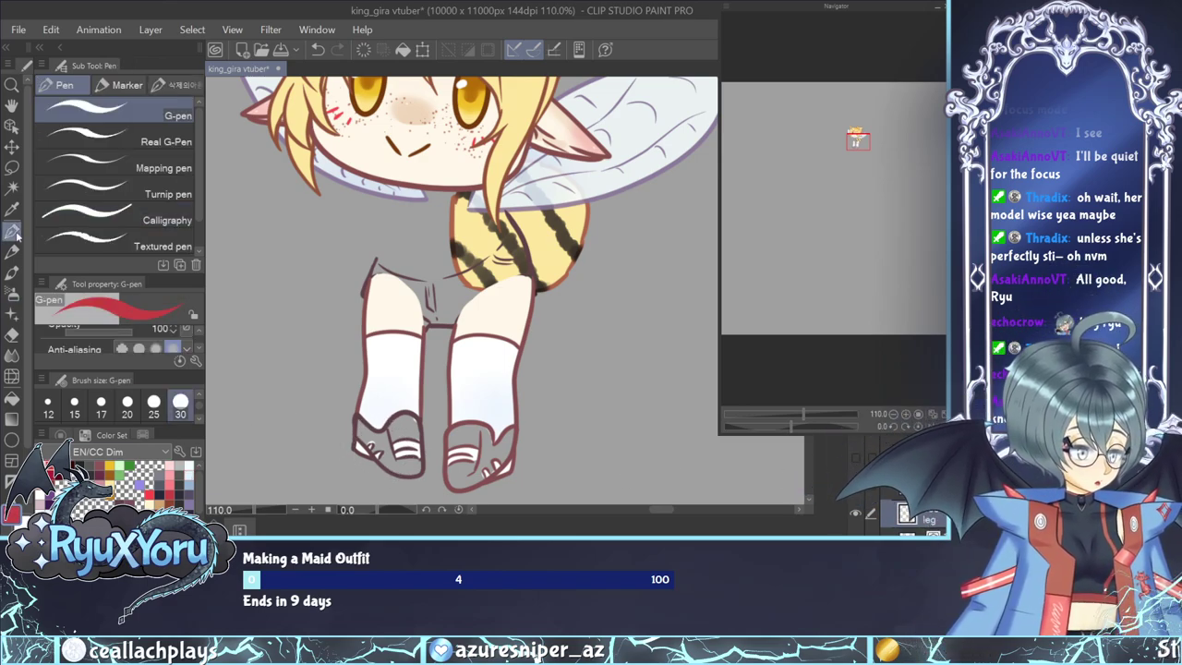
{"action": "left_click_drag", "start_coordinate": [362, 341], "coordinate": [423, 341]}
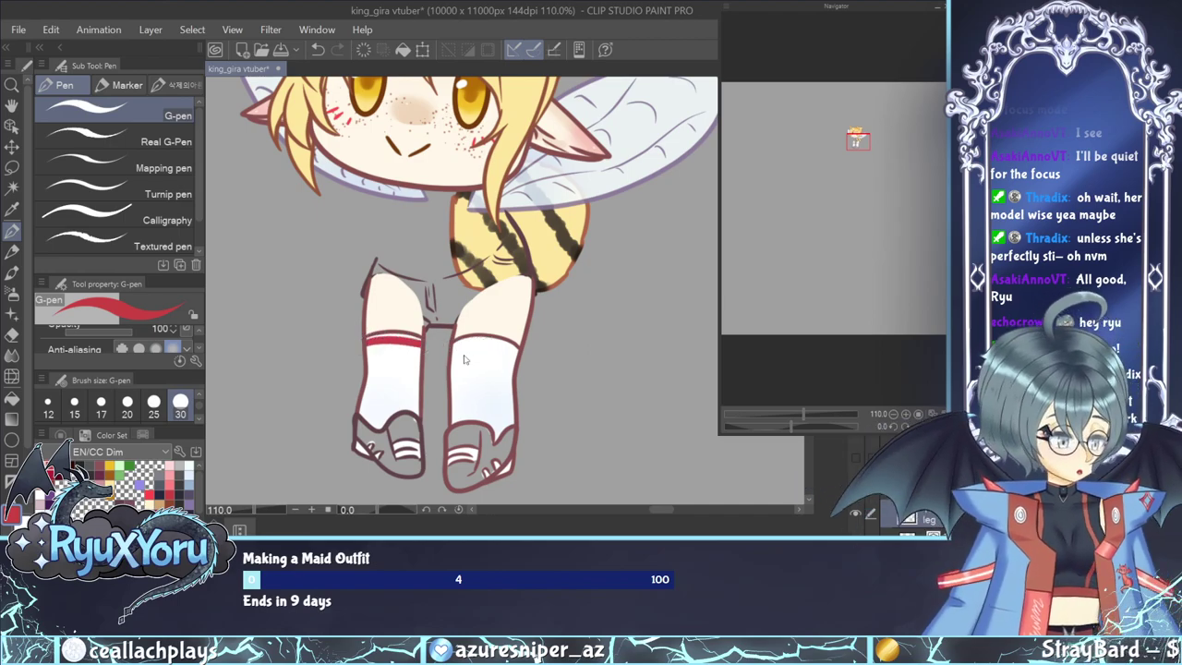
{"action": "key", "text": "ctrl+z"}
{"action": "left_click_drag", "start_coordinate": [364, 341], "coordinate": [423, 341]}
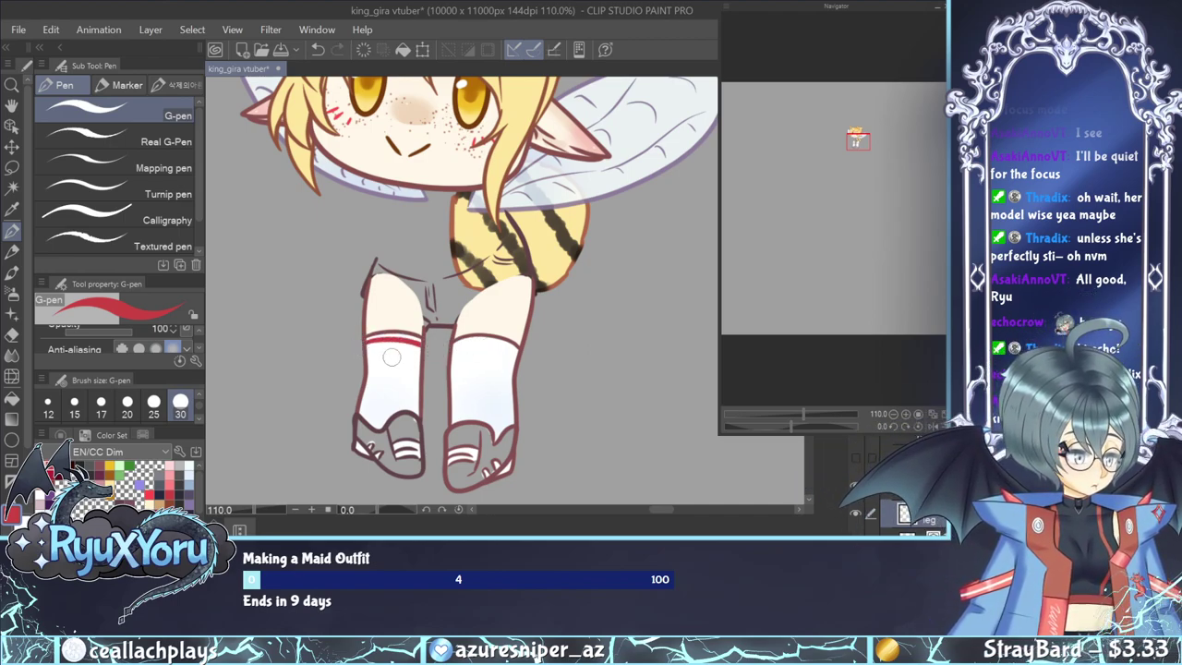
{"action": "key", "text": "ctrl+z"}
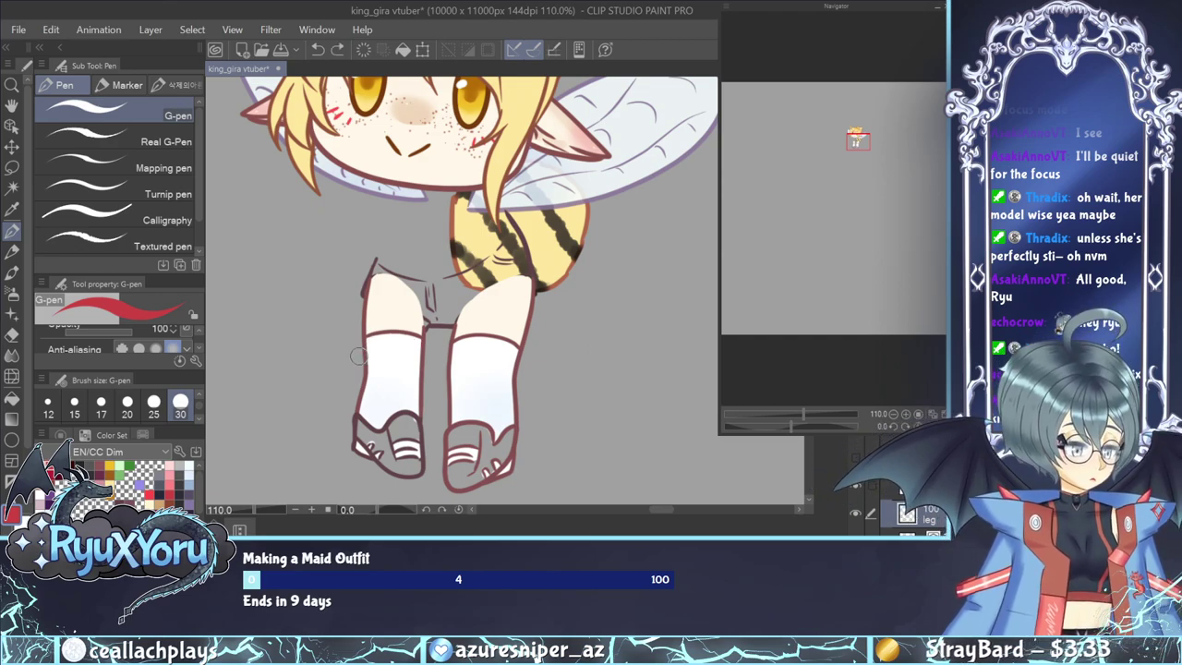
{"action": "mouse_move", "coordinate": [365, 342]}
{"action": "left_mouse_down"}
{"action": "mouse_move", "coordinate": [490, 343]}
{"action": "mouse_move", "coordinate": [522, 358]}
{"action": "left_mouse_up"}
{"action": "key", "text": "ctrl+z"}
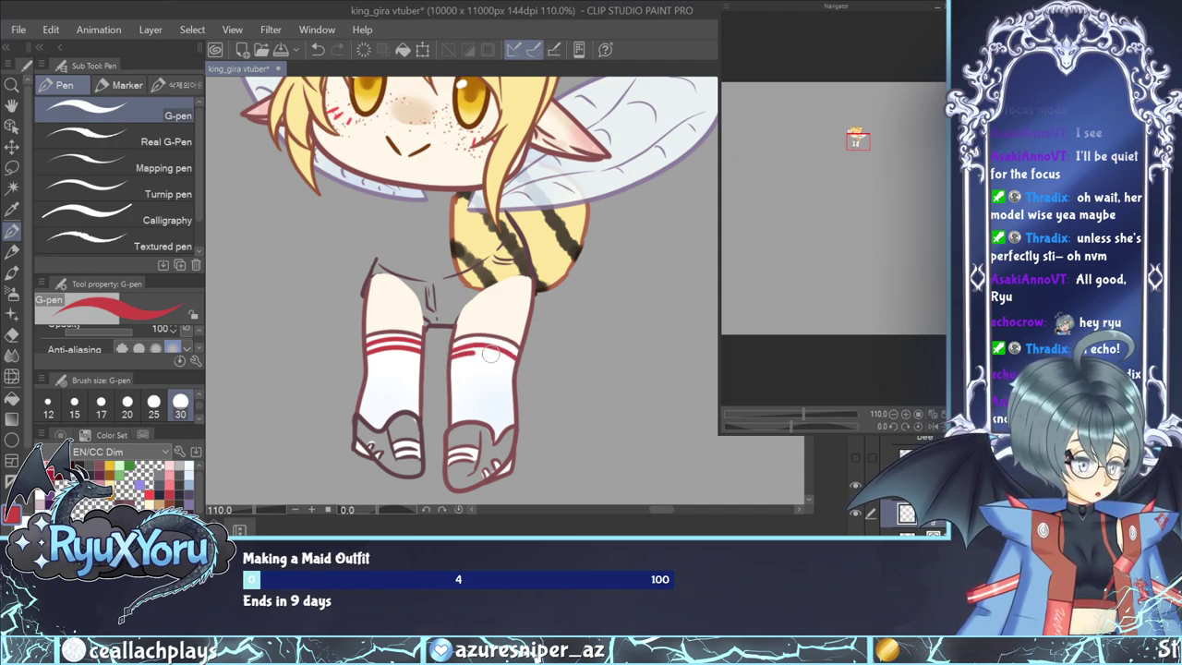
{"action": "key", "text": "ctrl+z"}
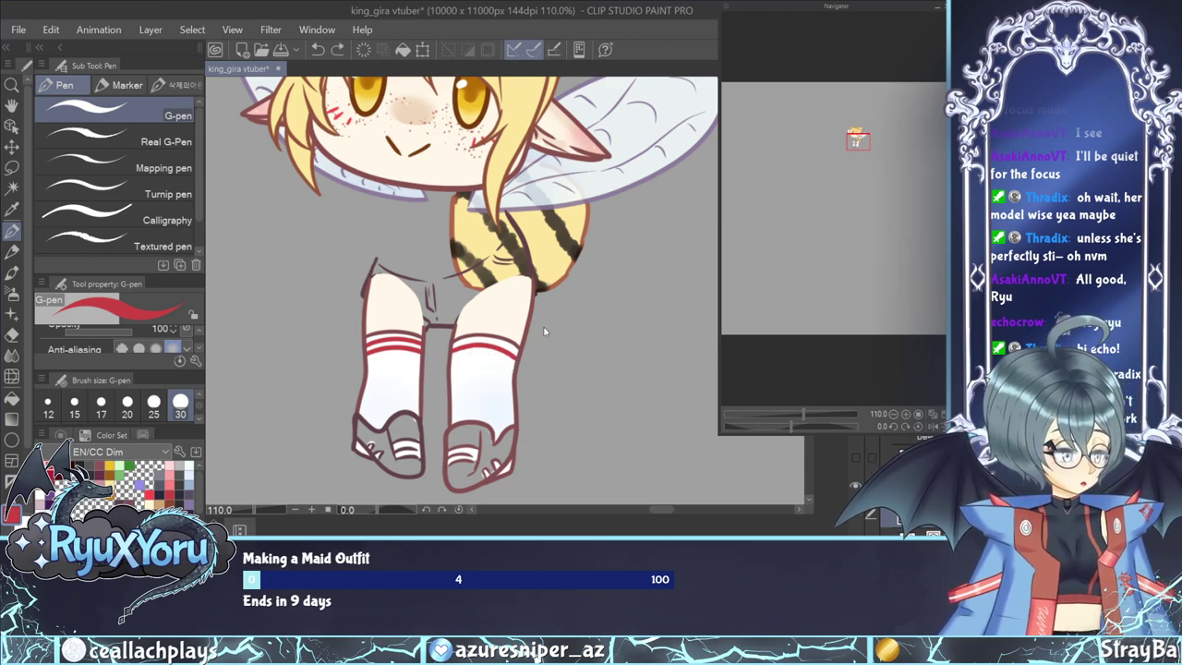
{"action": "mouse_move", "coordinate": [450, 348]}
{"action": "left_mouse_down"}
{"action": "mouse_move", "coordinate": [489, 341]}
{"action": "mouse_move", "coordinate": [463, 346]}
{"action": "mouse_move", "coordinate": [528, 364]}
{"action": "mouse_move", "coordinate": [446, 363]}
{"action": "mouse_move", "coordinate": [518, 364]}
{"action": "left_mouse_up"}
{"action": "key", "text": "ctrl+z"}
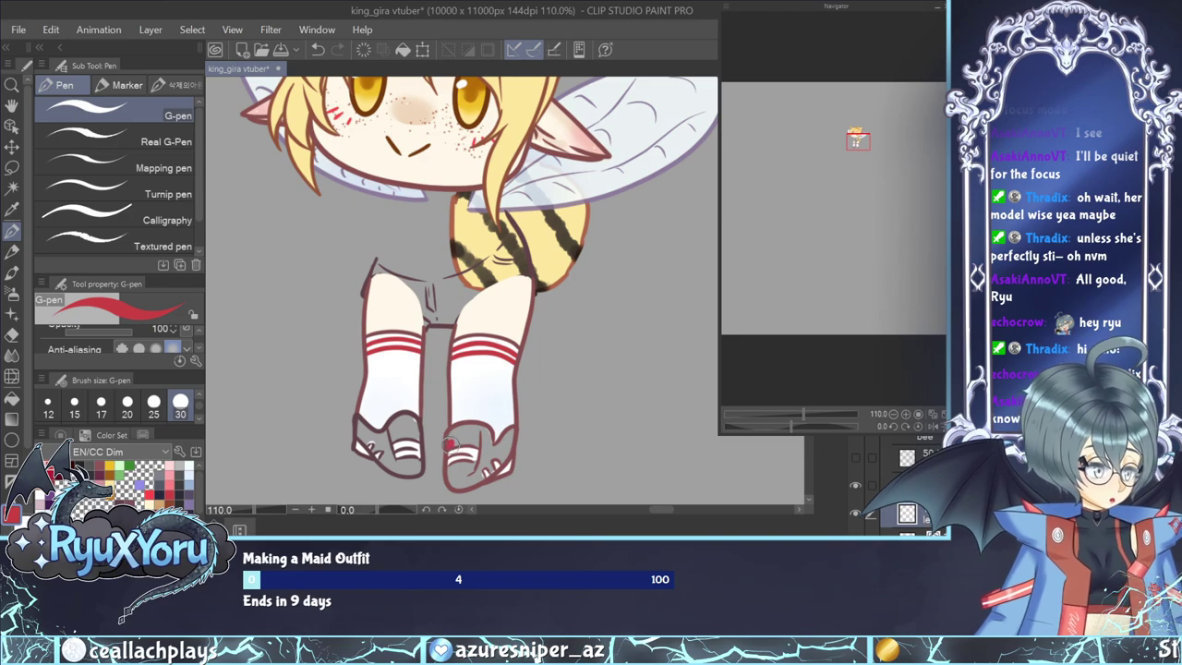
Paint both shoes red with the size 30 G-pen, keeping their stripes white.
{"action": "mouse_move", "coordinate": [459, 431]}
{"action": "left_mouse_down"}
{"action": "mouse_move", "coordinate": [484, 442]}
{"action": "mouse_move", "coordinate": [452, 444]}
{"action": "mouse_move", "coordinate": [474, 440]}
{"action": "left_mouse_up"}
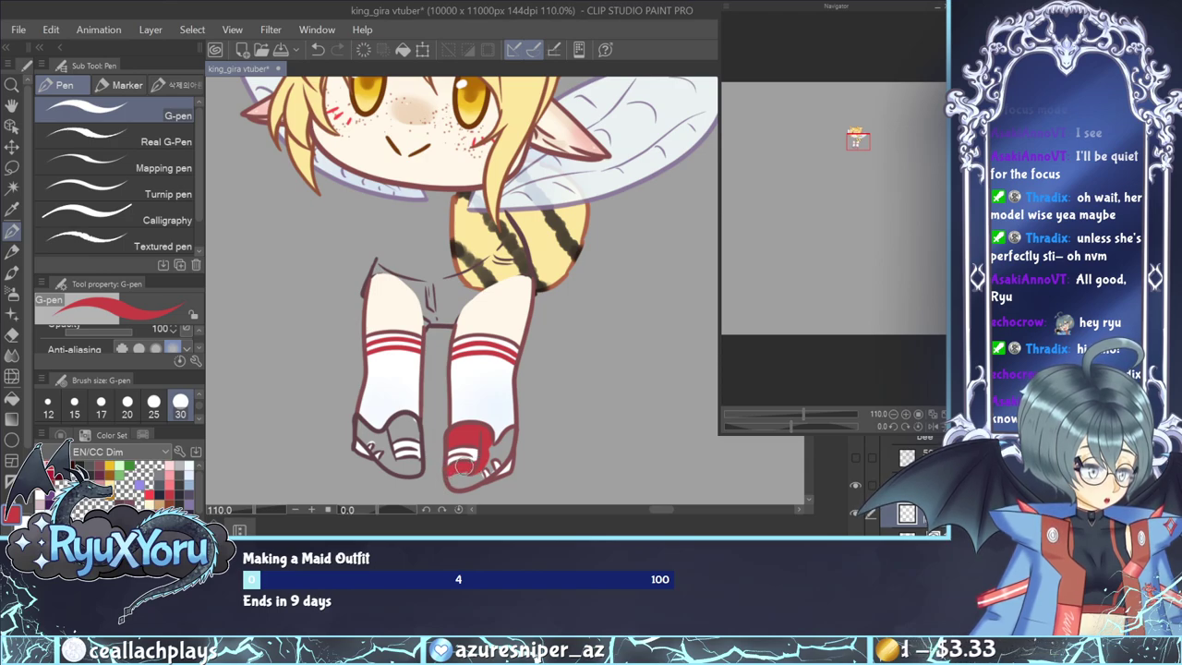
{"action": "mouse_move", "coordinate": [464, 469]}
{"action": "left_mouse_down"}
{"action": "mouse_move", "coordinate": [461, 481]}
{"action": "mouse_move", "coordinate": [473, 475]}
{"action": "left_mouse_up"}
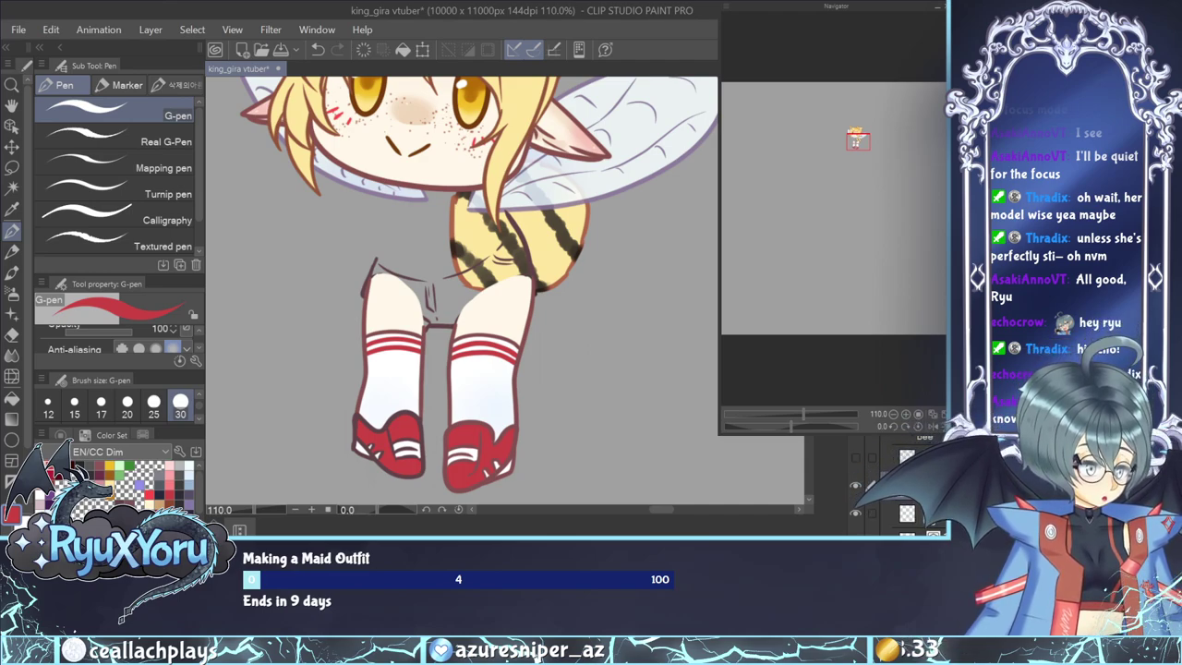
Sample the dark red outline colour at the ankle edge of the shoe on the character's right foot.
{"action": "left_click", "coordinate": [886, 482]}
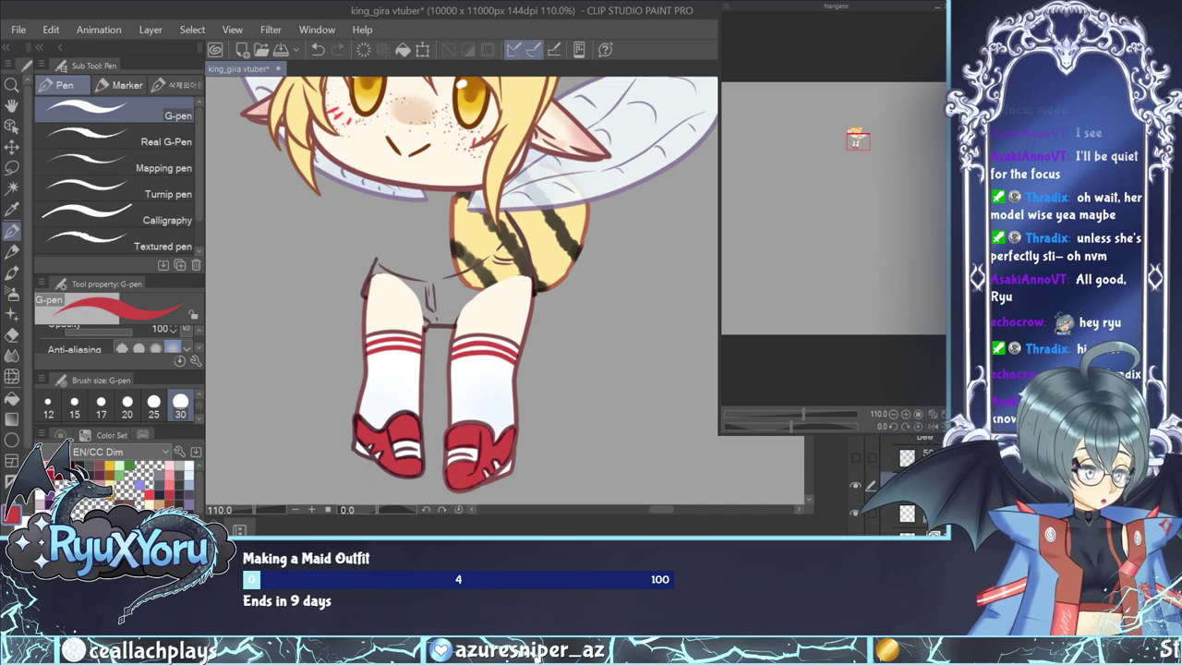
{"action": "key", "text": "ctrl+z"}
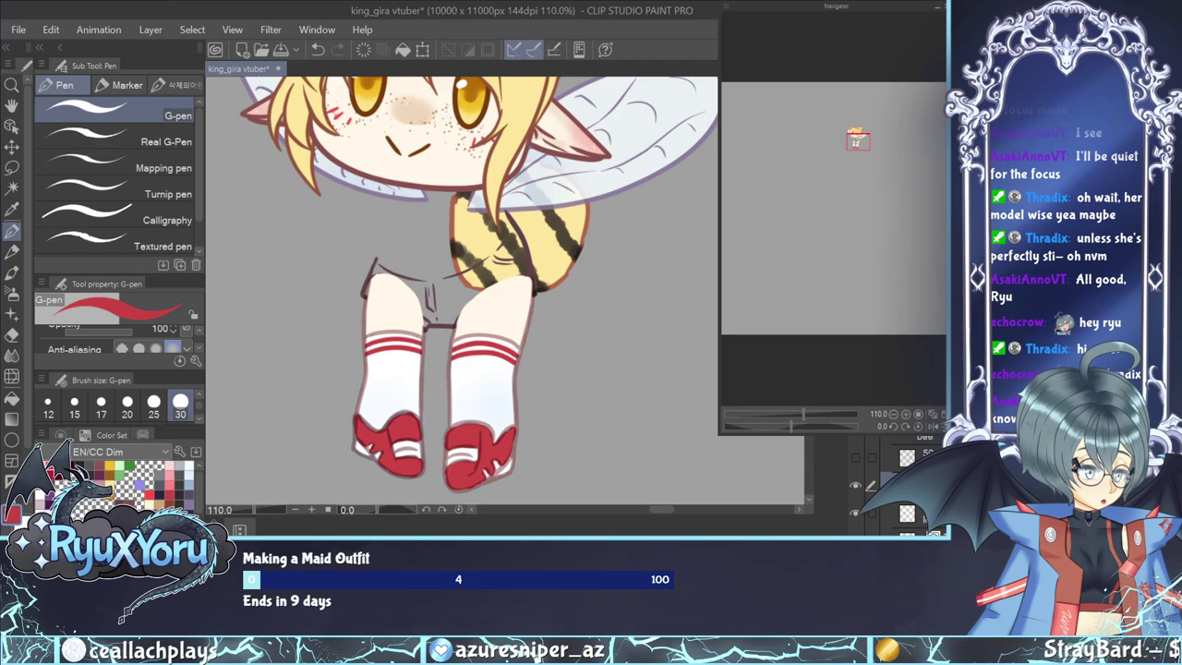
{"action": "left_click", "coordinate": [854, 460]}
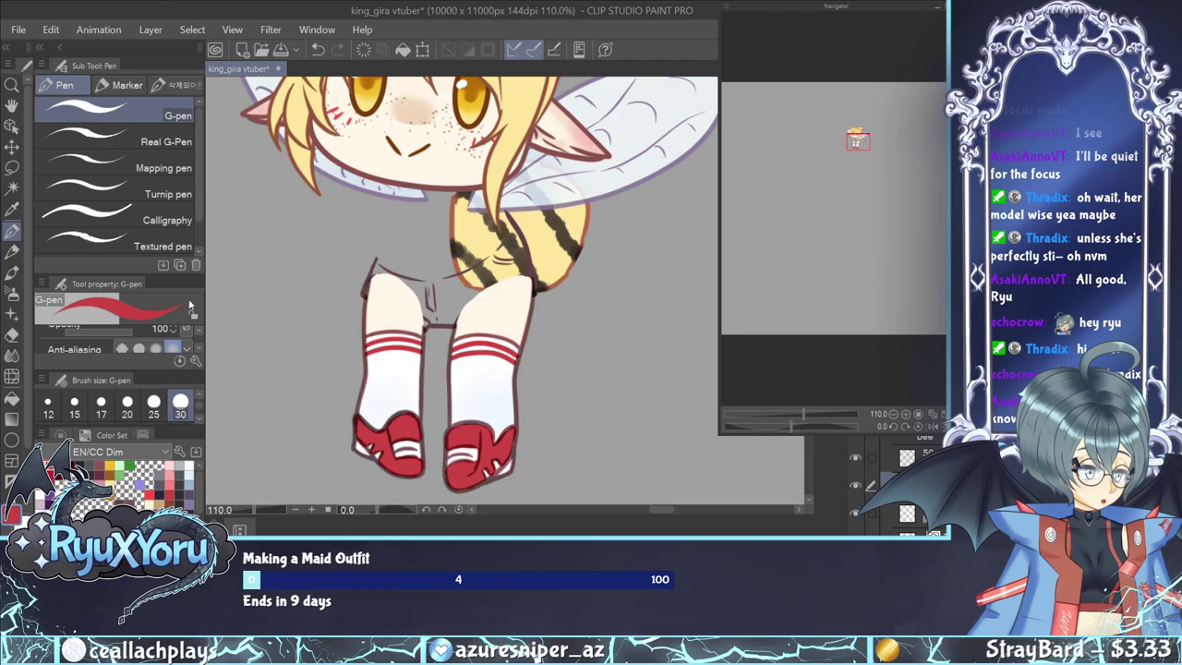
{"action": "key", "text": "i"}
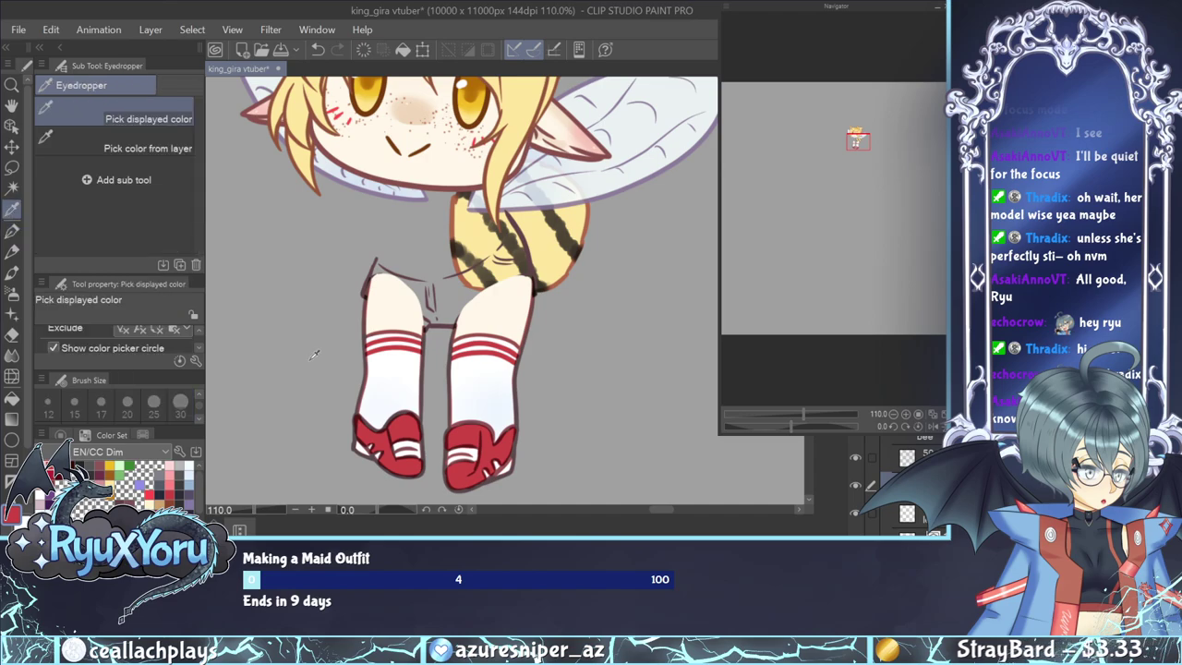
{"action": "left_click", "coordinate": [362, 415]}
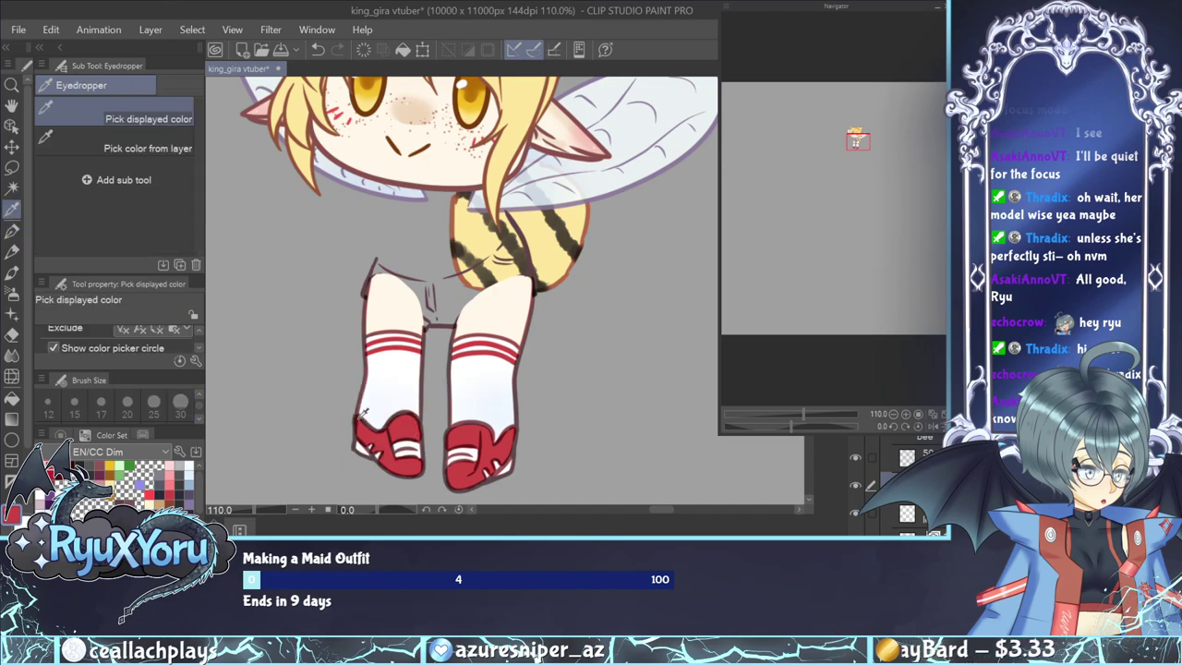
{"action": "left_click", "coordinate": [356, 417]}
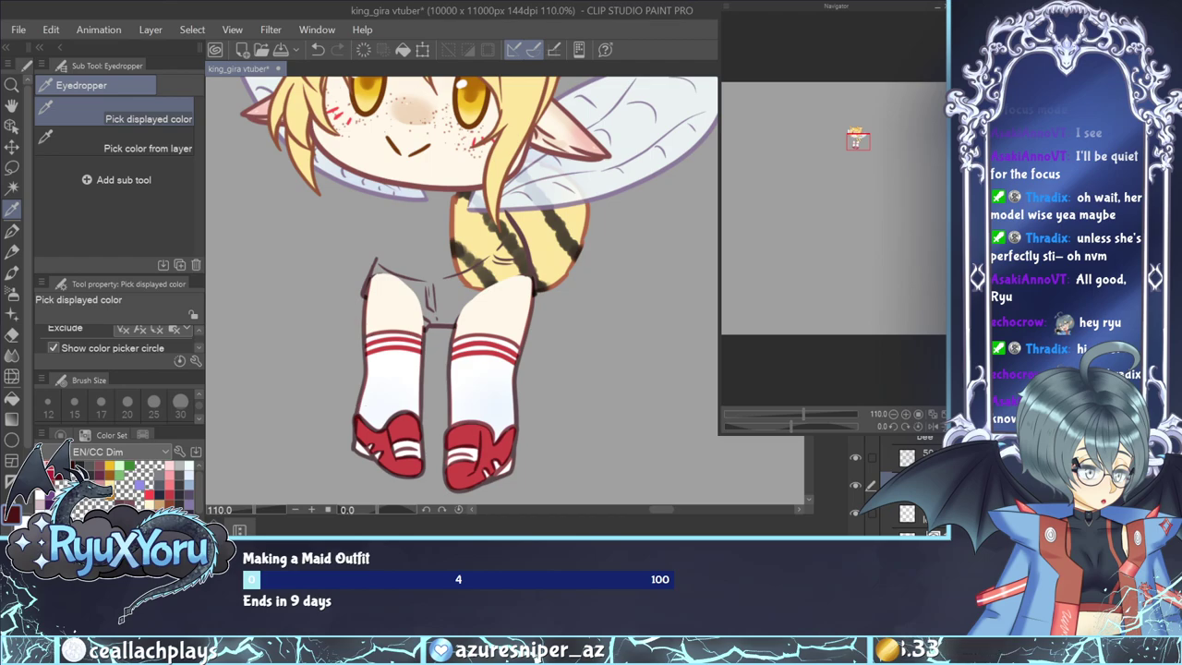
{"action": "left_click", "coordinate": [857, 462]}
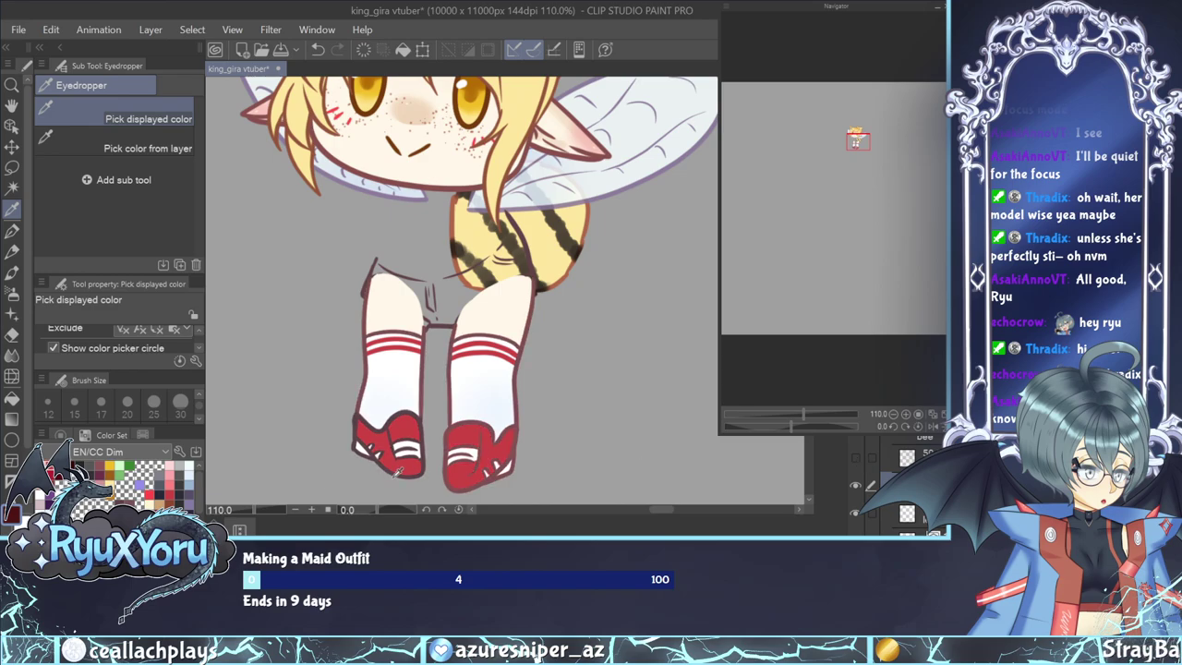
Trace the outlines of both shoes in dark red with the size 15 G-pen.
{"action": "scroll", "coordinate": [434, 480], "scroll_direction": "up", "scroll_amount": 4}
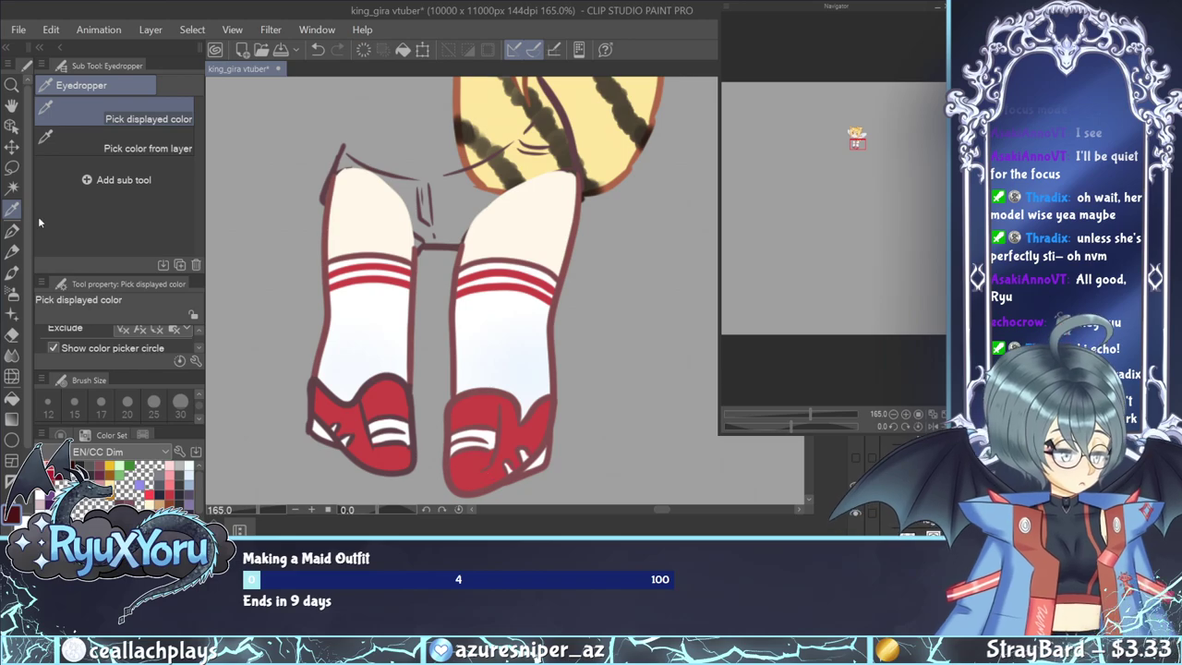
{"action": "left_click", "coordinate": [12, 231]}
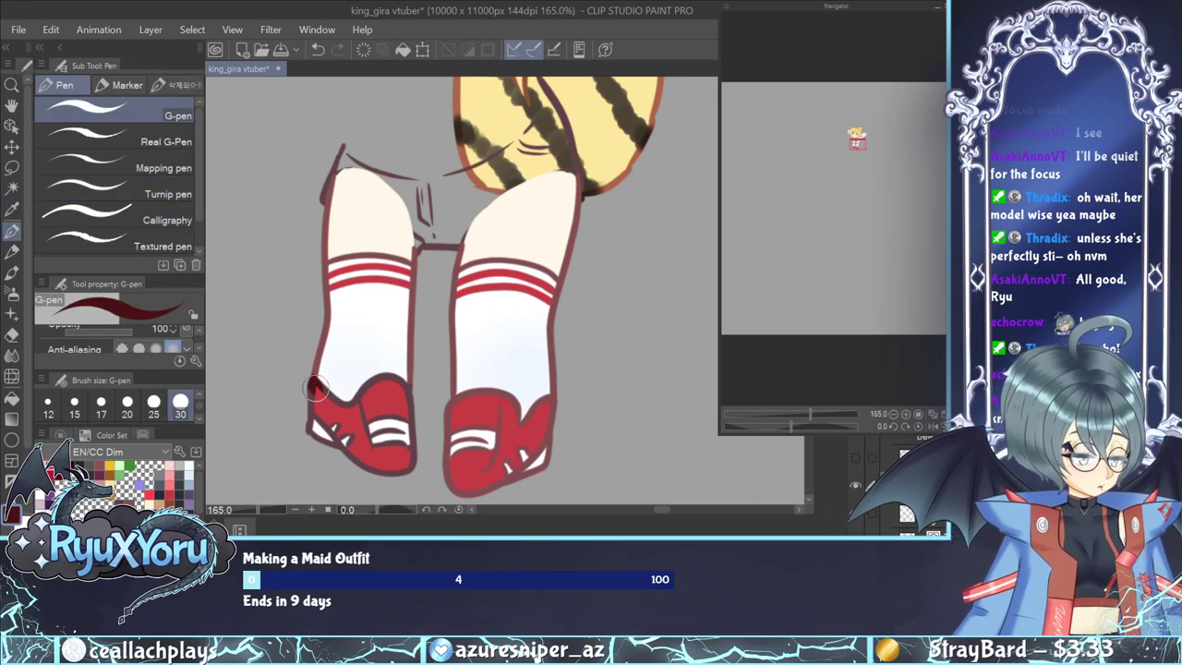
{"action": "left_click", "coordinate": [74, 402]}
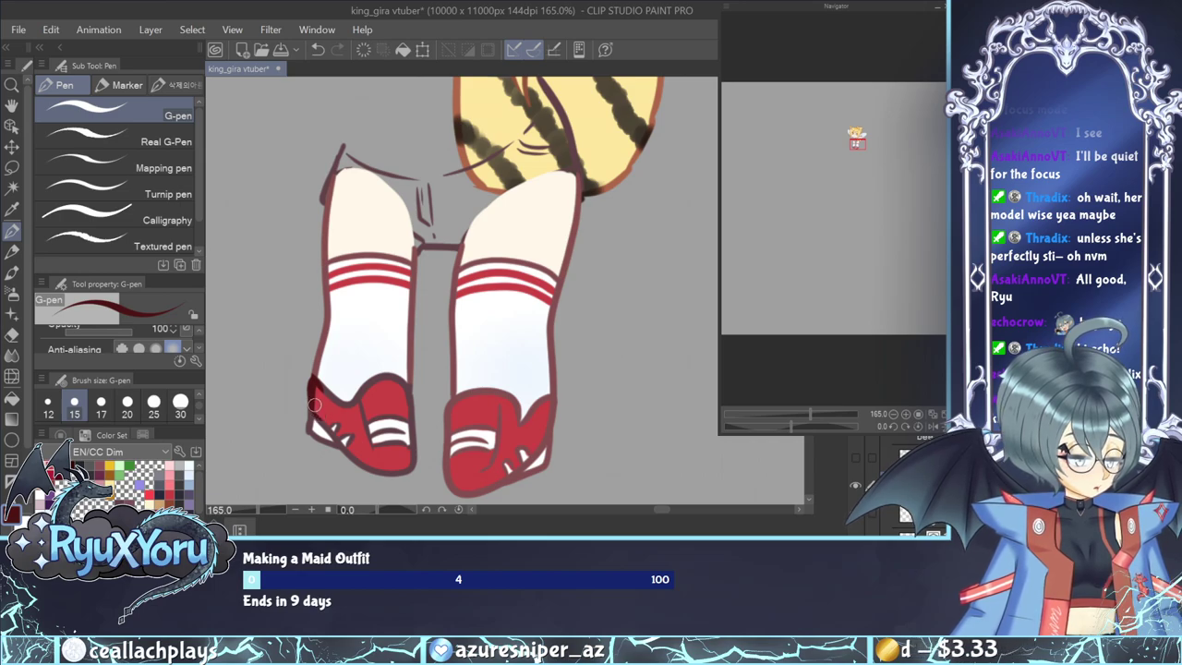
{"action": "mouse_move", "coordinate": [323, 425]}
{"action": "left_mouse_down"}
{"action": "mouse_move", "coordinate": [366, 469]}
{"action": "mouse_move", "coordinate": [410, 469]}
{"action": "mouse_move", "coordinate": [387, 472]}
{"action": "mouse_move", "coordinate": [417, 458]}
{"action": "mouse_move", "coordinate": [403, 387]}
{"action": "mouse_move", "coordinate": [412, 393]}
{"action": "mouse_move", "coordinate": [397, 380]}
{"action": "mouse_move", "coordinate": [414, 390]}
{"action": "mouse_move", "coordinate": [374, 378]}
{"action": "mouse_move", "coordinate": [358, 398]}
{"action": "mouse_move", "coordinate": [364, 389]}
{"action": "mouse_move", "coordinate": [366, 437]}
{"action": "mouse_move", "coordinate": [360, 406]}
{"action": "left_mouse_up"}
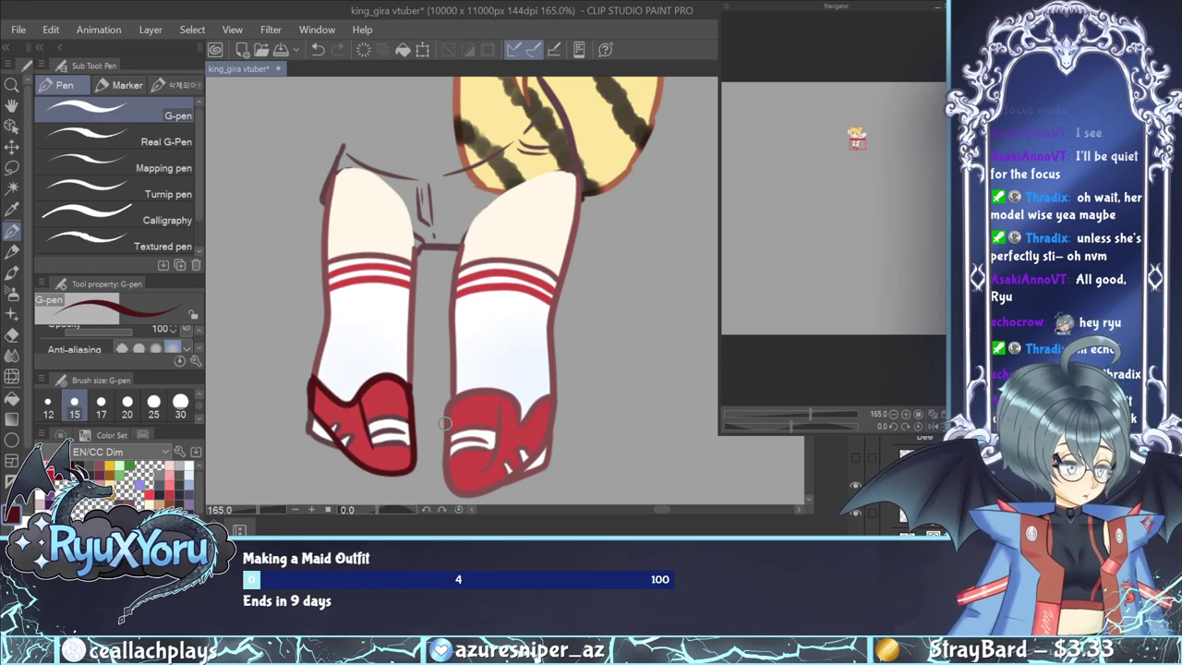
{"action": "mouse_move", "coordinate": [453, 404]}
{"action": "left_mouse_down"}
{"action": "mouse_move", "coordinate": [443, 474]}
{"action": "mouse_move", "coordinate": [476, 498]}
{"action": "mouse_move", "coordinate": [555, 425]}
{"action": "mouse_move", "coordinate": [536, 455]}
{"action": "mouse_move", "coordinate": [554, 404]}
{"action": "mouse_move", "coordinate": [518, 423]}
{"action": "mouse_move", "coordinate": [517, 397]}
{"action": "mouse_move", "coordinate": [519, 415]}
{"action": "mouse_move", "coordinate": [509, 395]}
{"action": "mouse_move", "coordinate": [460, 394]}
{"action": "mouse_move", "coordinate": [442, 414]}
{"action": "mouse_move", "coordinate": [480, 388]}
{"action": "mouse_move", "coordinate": [498, 414]}
{"action": "mouse_move", "coordinate": [496, 398]}
{"action": "mouse_move", "coordinate": [494, 459]}
{"action": "mouse_move", "coordinate": [500, 446]}
{"action": "mouse_move", "coordinate": [470, 476]}
{"action": "left_mouse_up"}
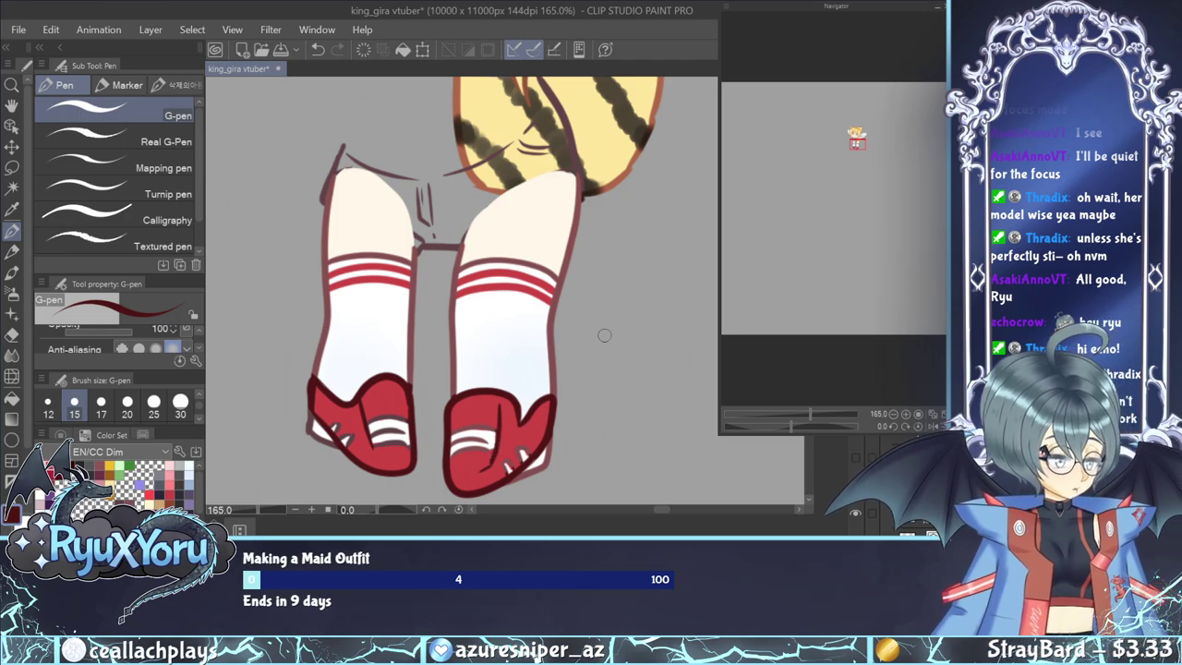
{"action": "scroll", "coordinate": [411, 374], "scroll_direction": "down", "scroll_amount": 7}
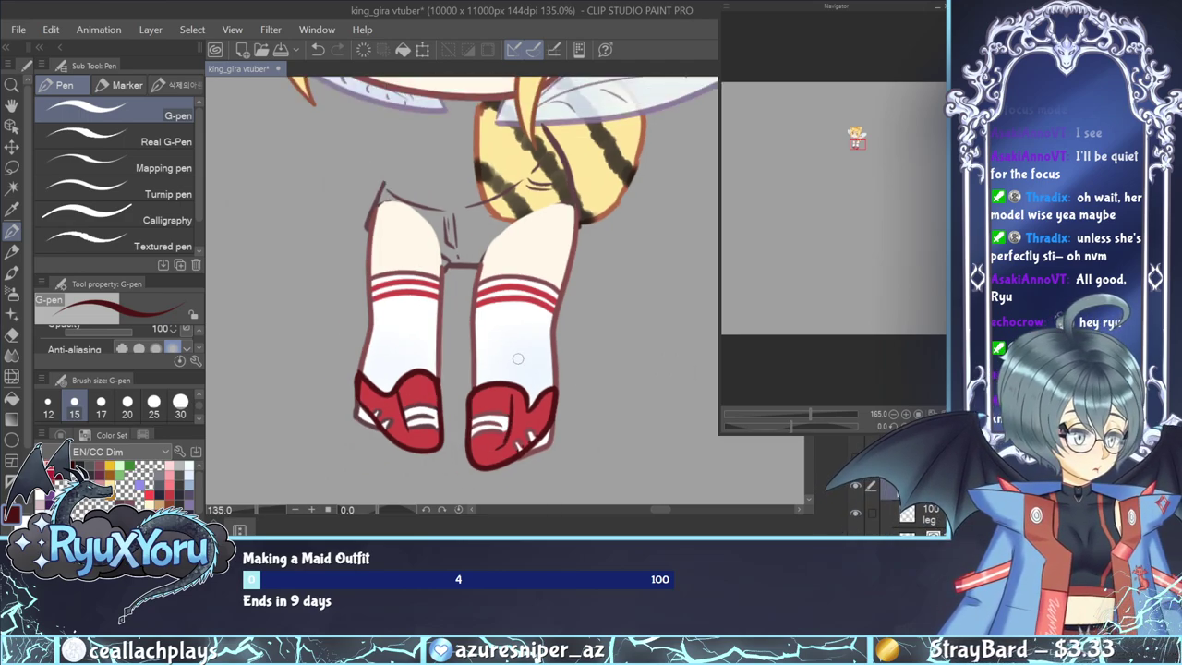
{"action": "scroll", "coordinate": [427, 385], "scroll_direction": "down", "scroll_amount": 1}
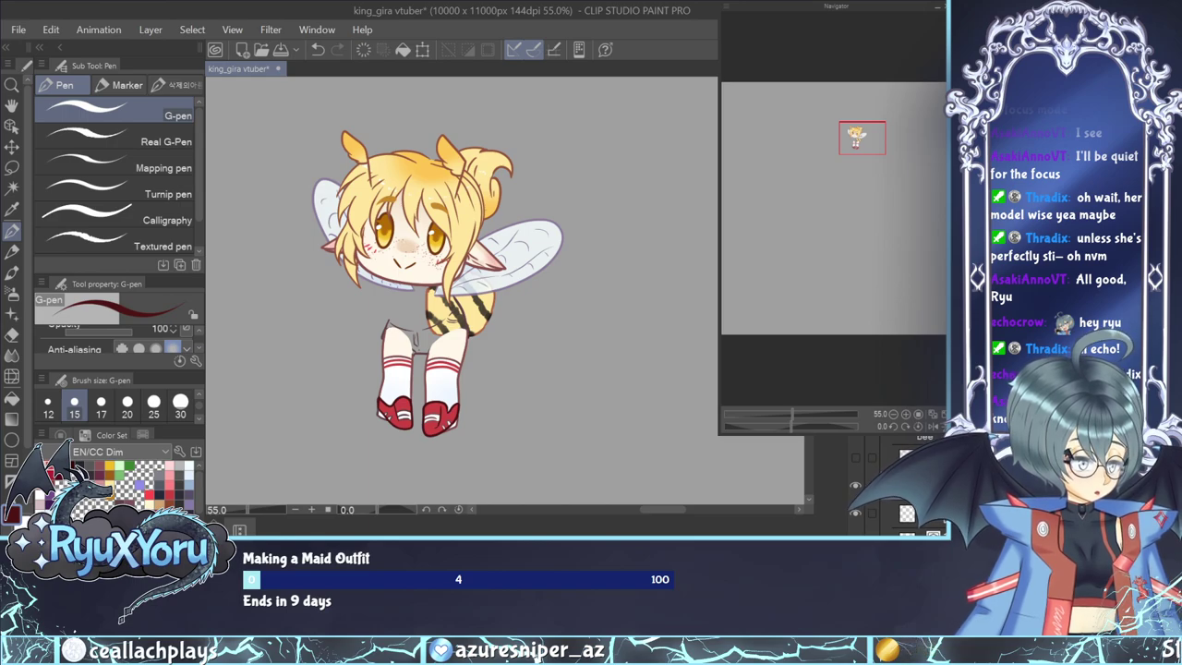
Bring the shorts line art in front of the coloured legs so its leg openings cover the thighs.
{"action": "left_click", "coordinate": [908, 457]}
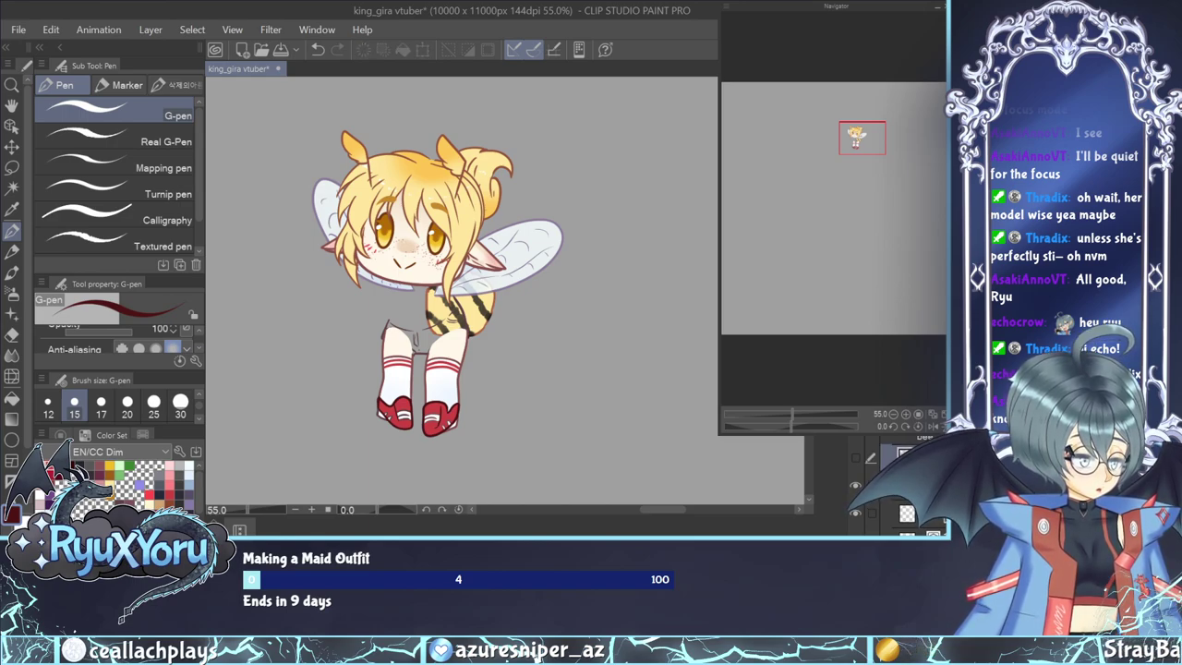
{"action": "left_click", "coordinate": [856, 457]}
{"action": "left_click", "coordinate": [855, 513]}
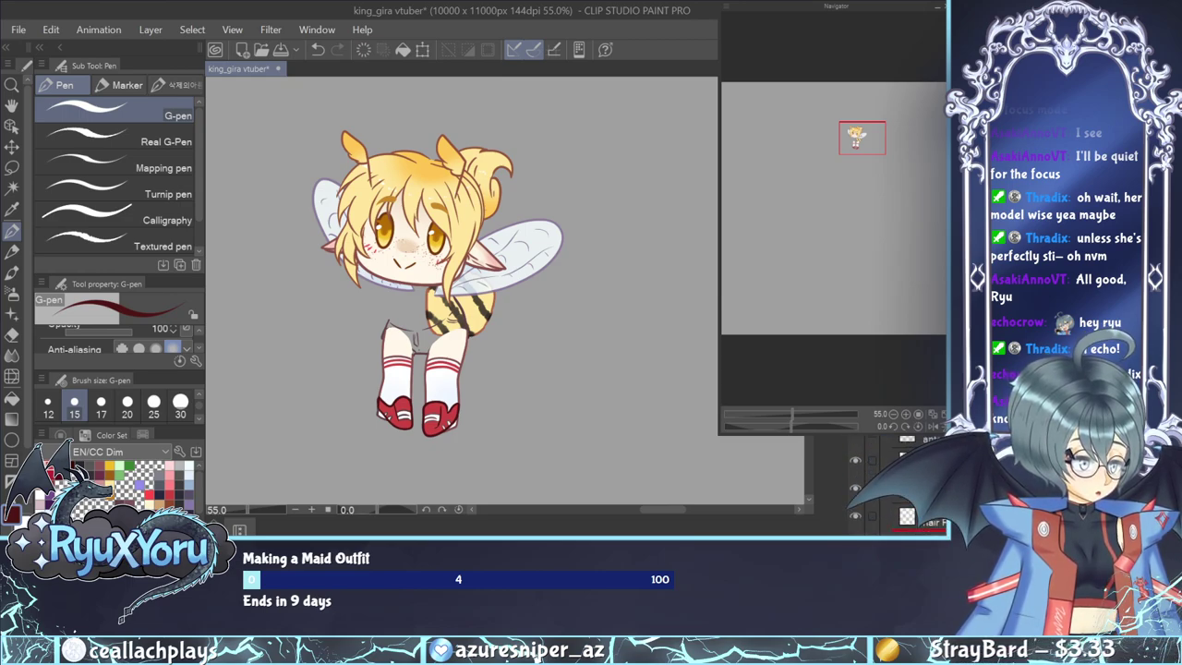
{"action": "scroll", "coordinate": [888, 485], "scroll_direction": "down", "scroll_amount": 1}
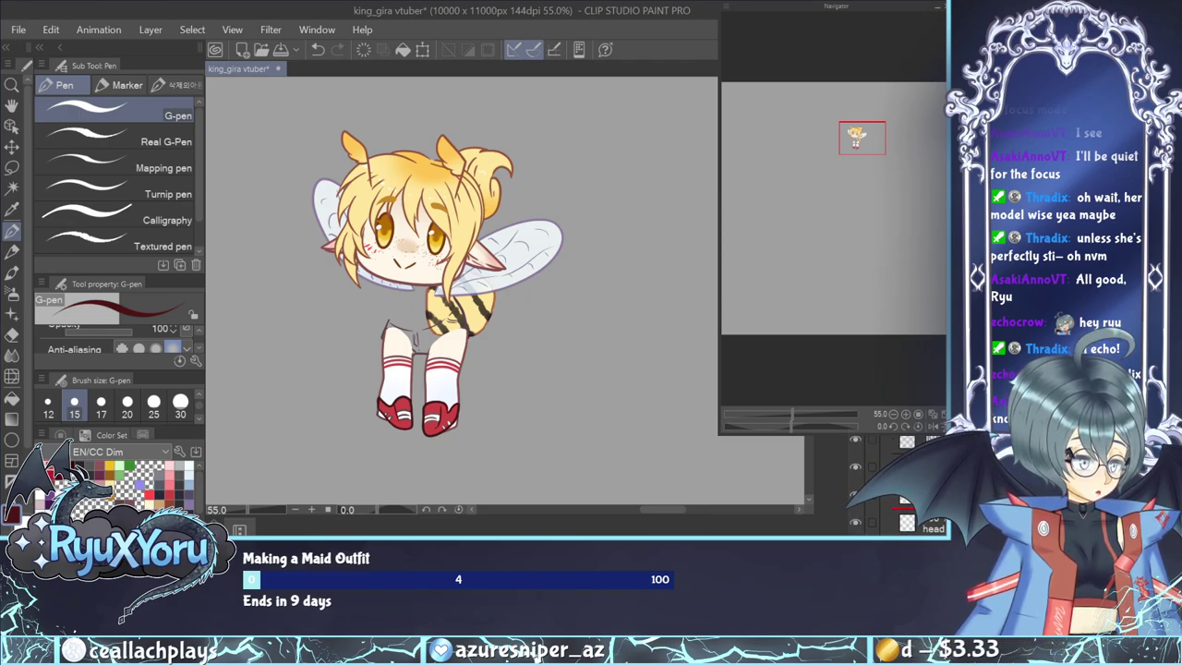
{"action": "scroll", "coordinate": [889, 485], "scroll_direction": "down", "scroll_amount": 1}
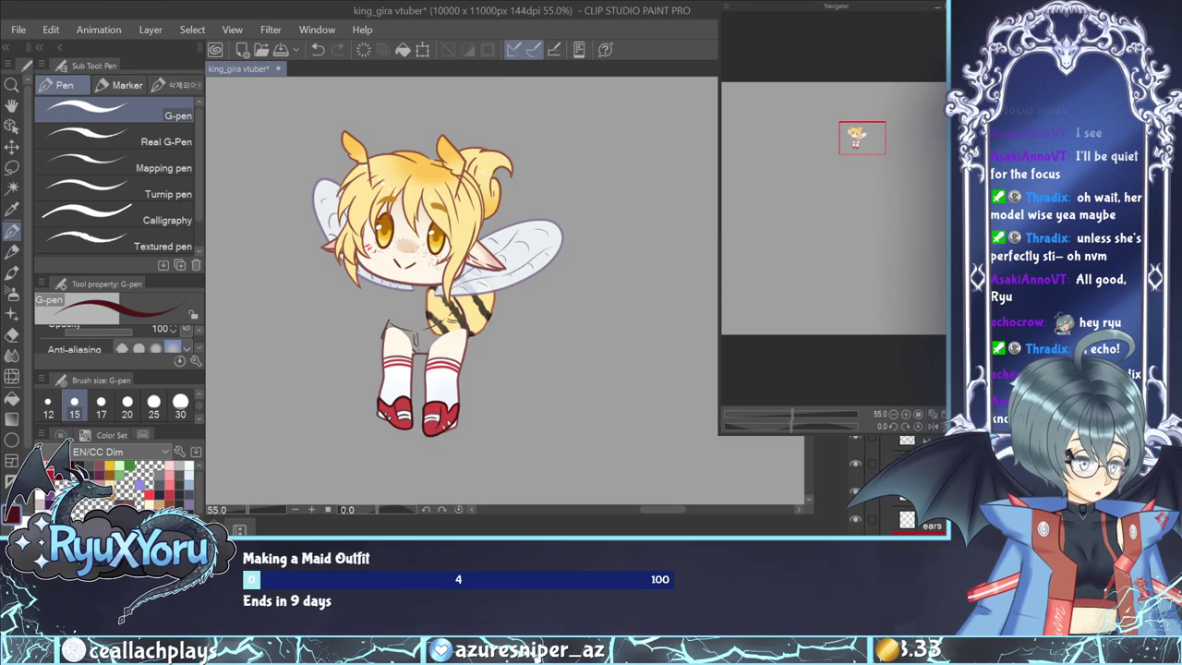
{"action": "scroll", "coordinate": [889, 485], "scroll_direction": "down", "scroll_amount": 1}
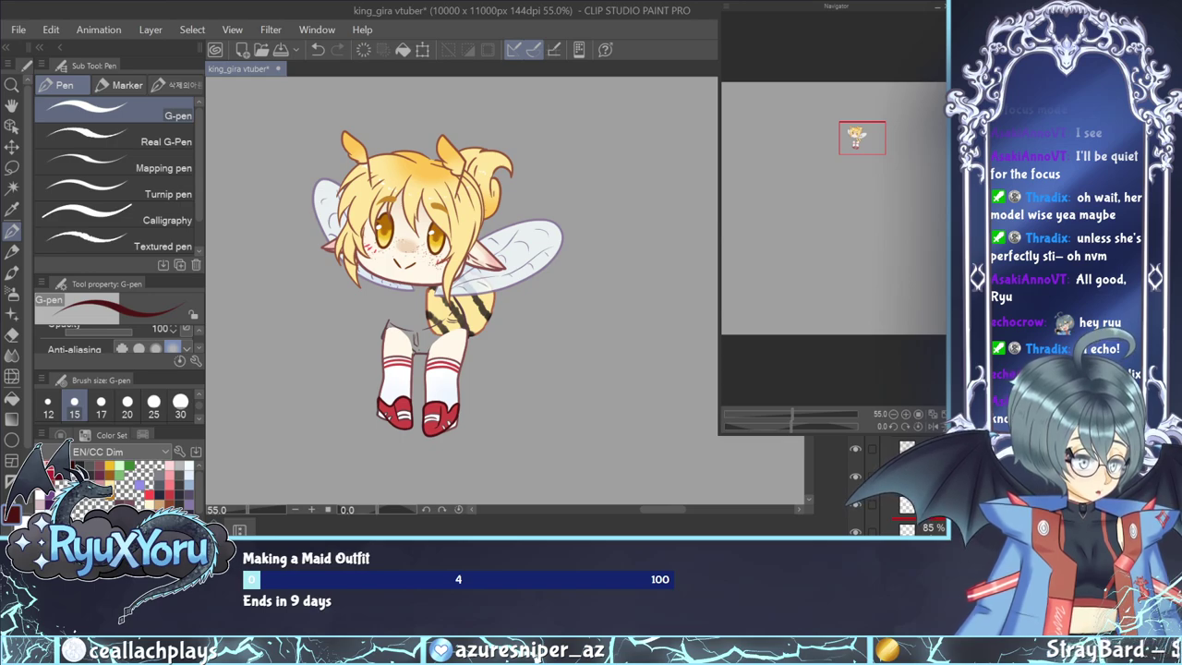
{"action": "left_click_drag", "start_coordinate": [907, 513], "coordinate": [907, 519]}
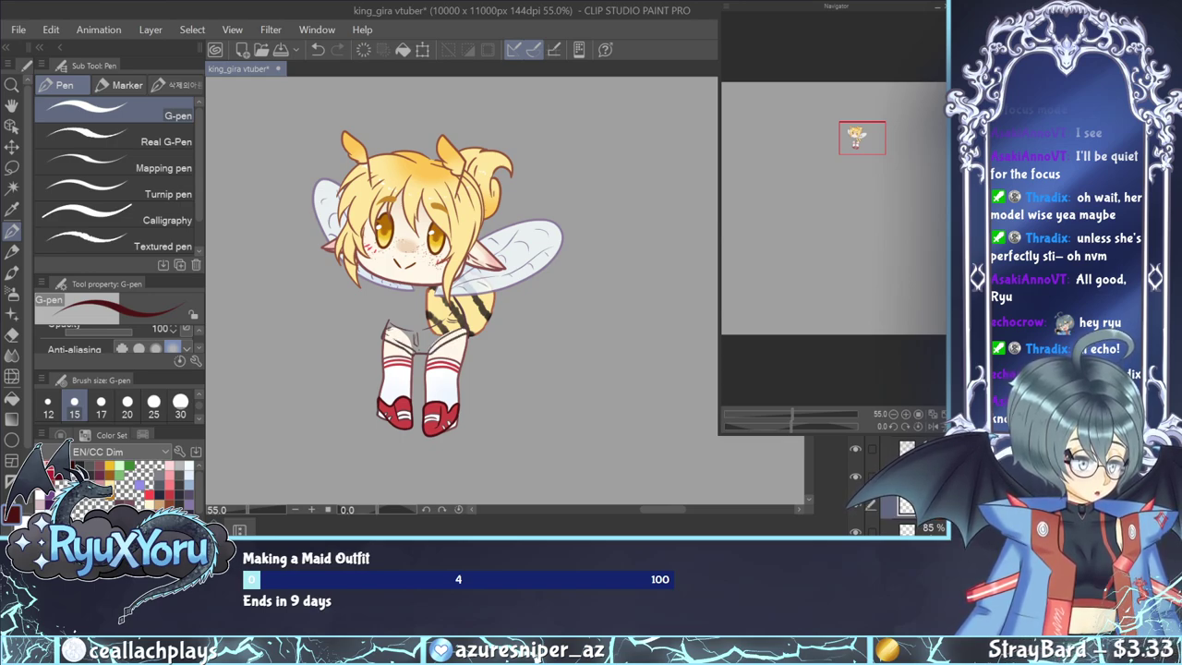
Set up a layer named waist for colouring the shorts area and save the drawing.
{"action": "scroll", "coordinate": [556, 360], "scroll_direction": "down", "scroll_amount": 3}
{"action": "scroll", "coordinate": [378, 364], "scroll_direction": "up", "scroll_amount": 2}
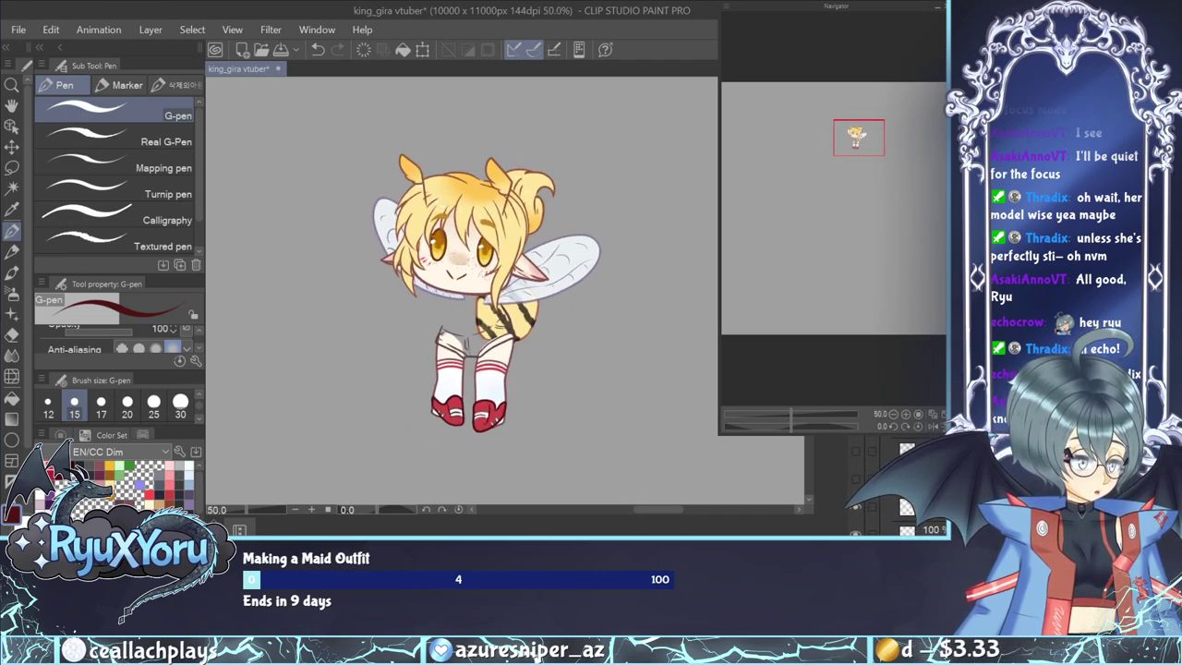
{"action": "left_click", "coordinate": [923, 523]}
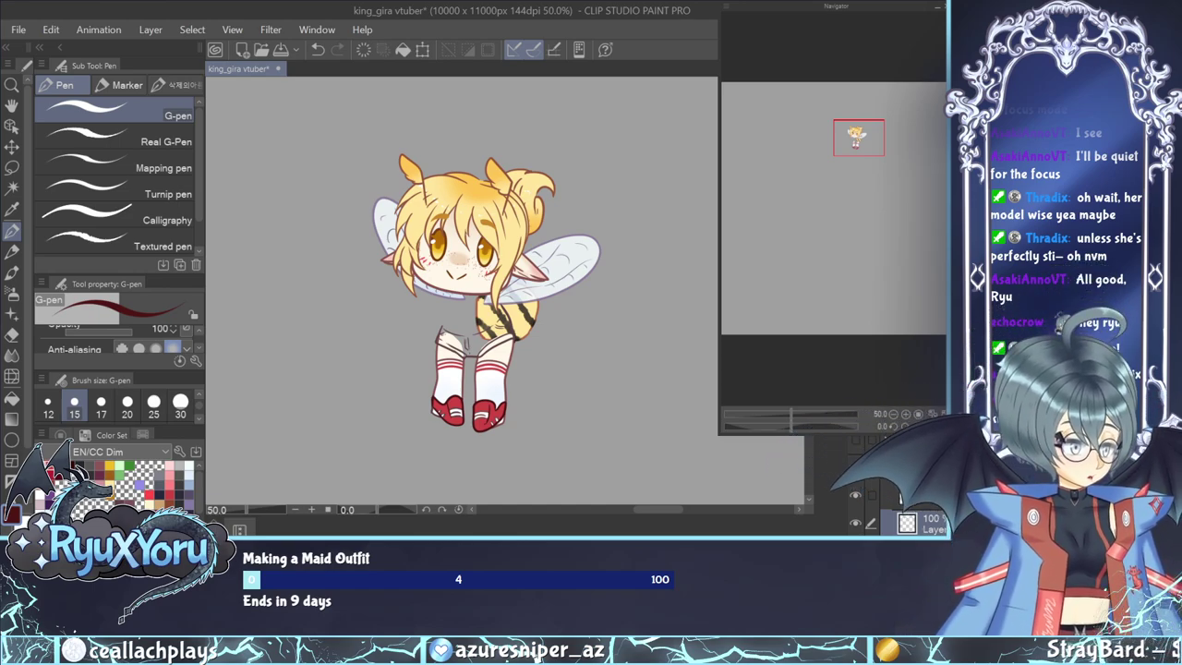
{"action": "key", "text": "ctrl+s"}
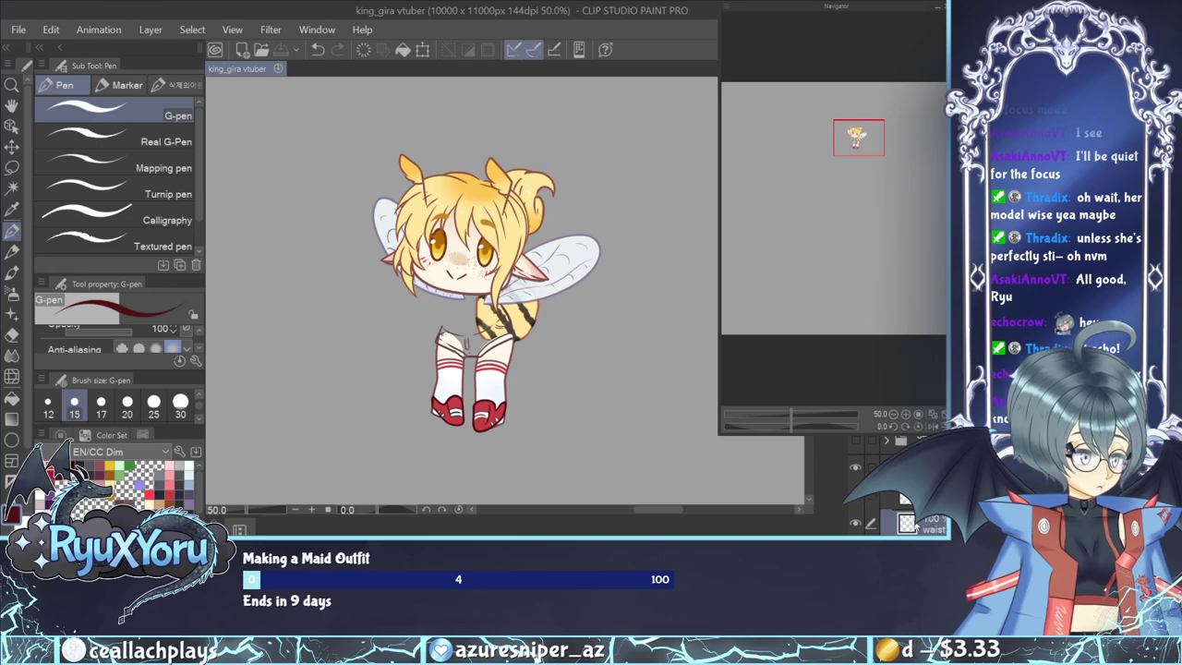
Show and hide the torso line art repeatedly to examine how the body meets the shorts.
{"action": "scroll", "coordinate": [470, 369], "scroll_direction": "up", "scroll_amount": 3}
{"action": "scroll", "coordinate": [469, 314], "scroll_direction": "up", "scroll_amount": 4}
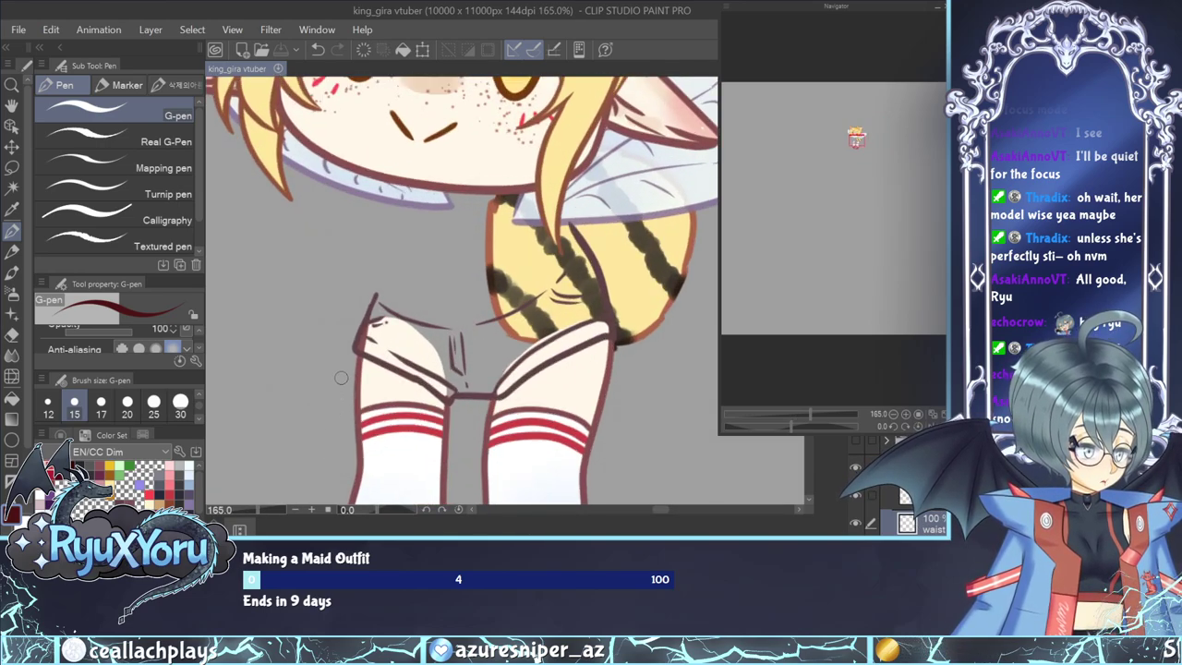
{"action": "scroll", "coordinate": [872, 481], "scroll_direction": "down", "scroll_amount": 2}
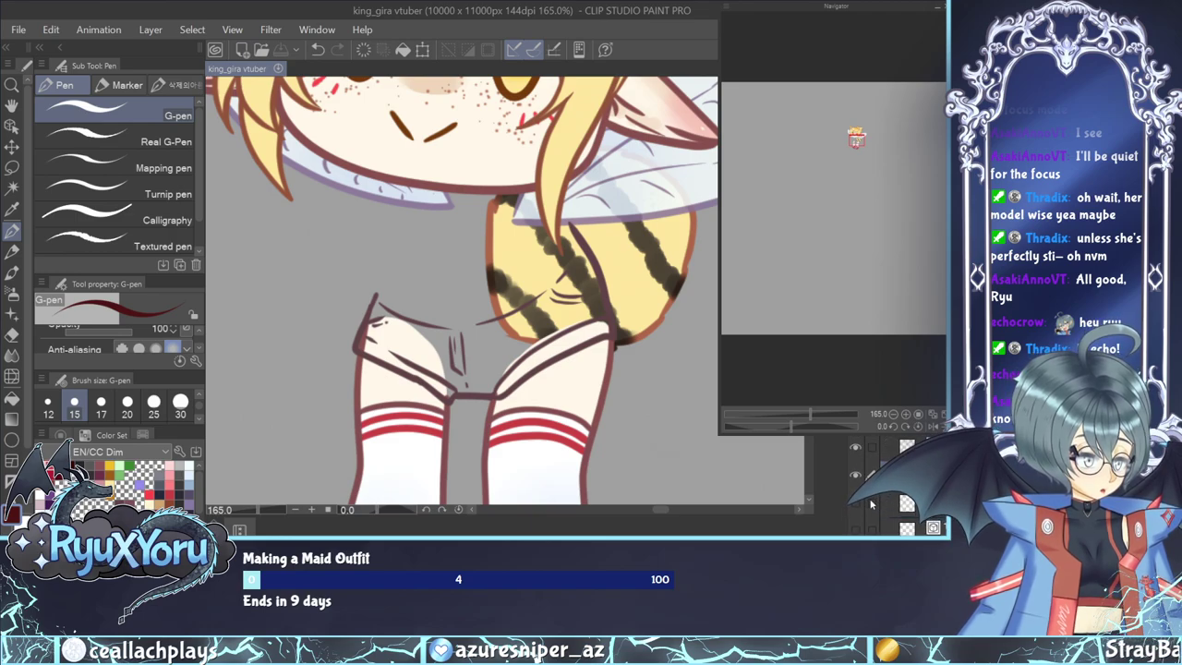
{"action": "left_click", "coordinate": [856, 503]}
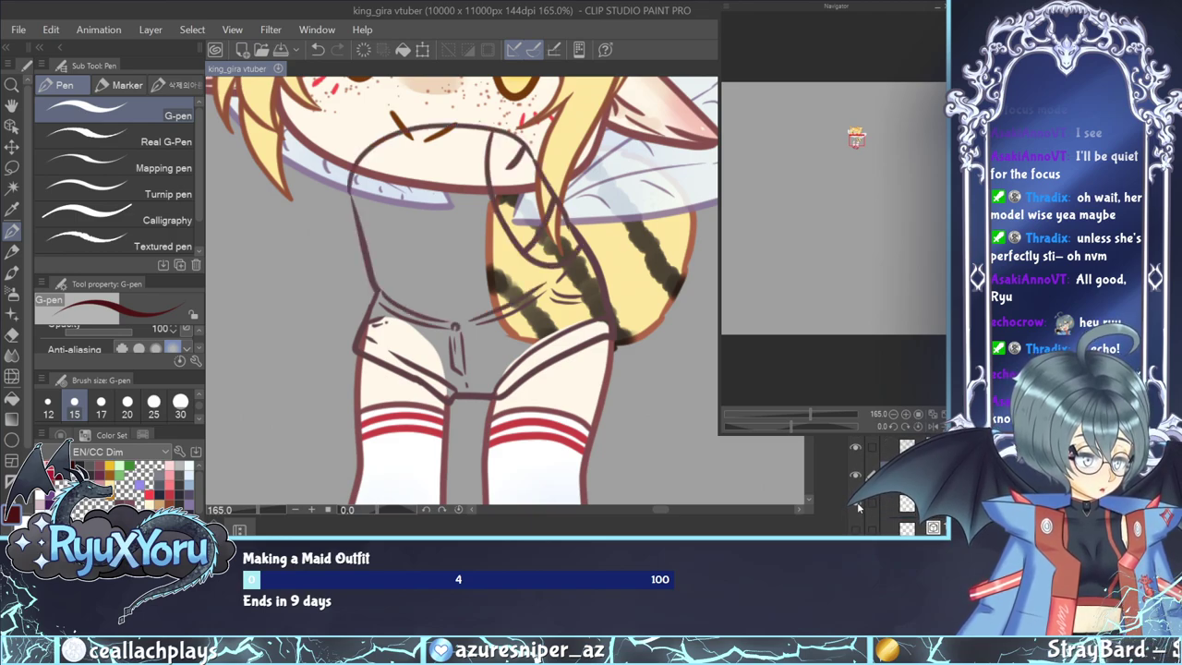
{"action": "left_click", "coordinate": [856, 504]}
{"action": "left_click", "coordinate": [857, 504]}
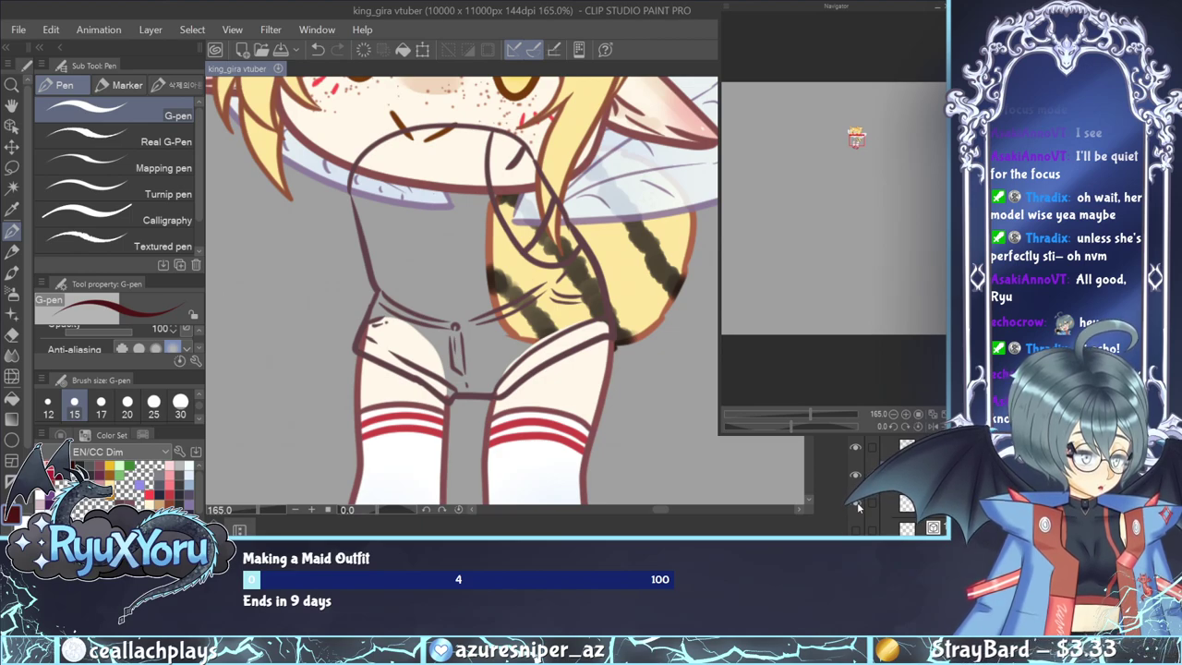
{"action": "left_click", "coordinate": [857, 504]}
{"action": "left_click", "coordinate": [857, 504]}
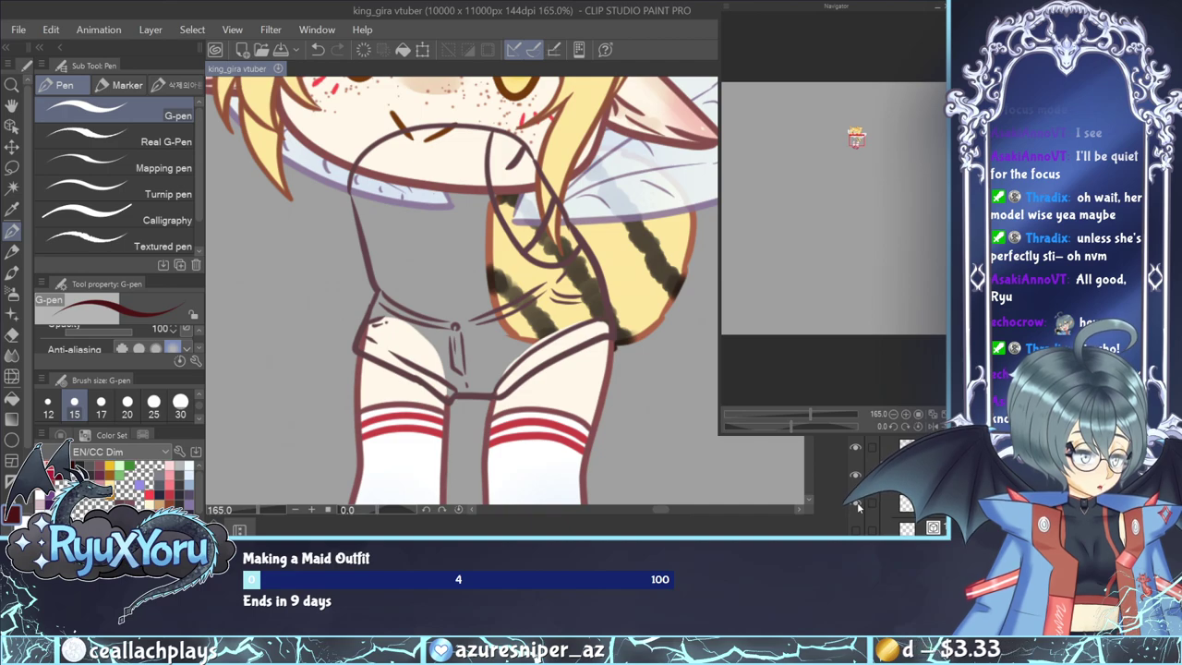
{"action": "left_click", "coordinate": [857, 505]}
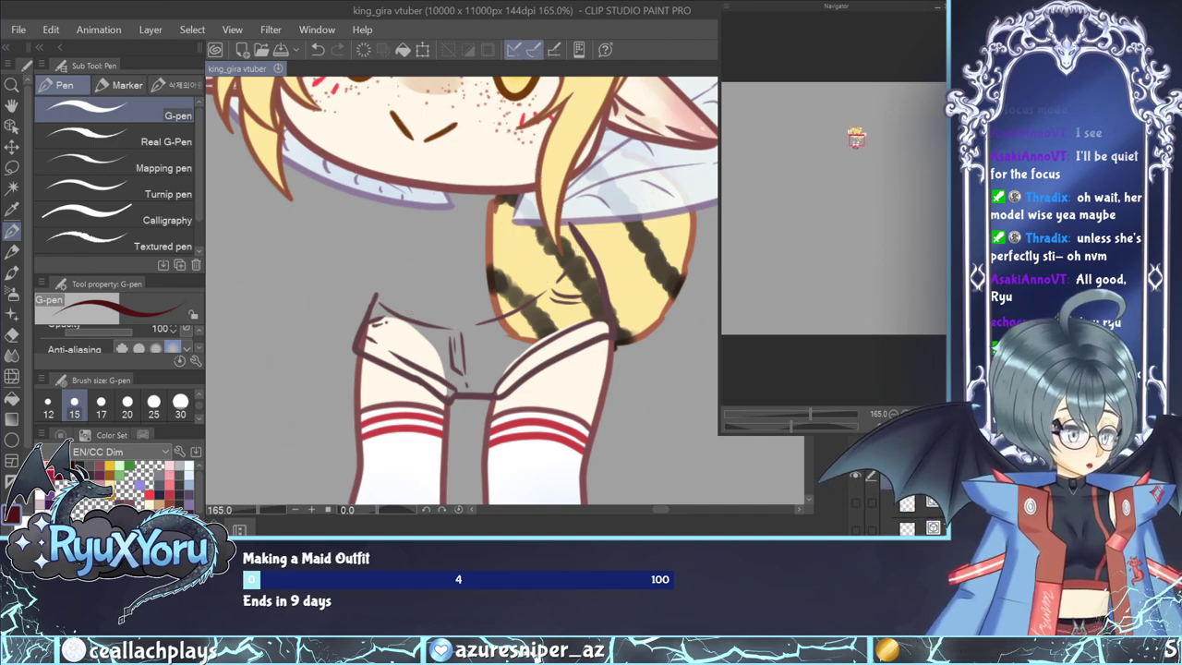
Paint a broad cream skin-tone stroke across the waist above the shorts with the size 30 G-pen.
{"action": "key", "text": "i"}
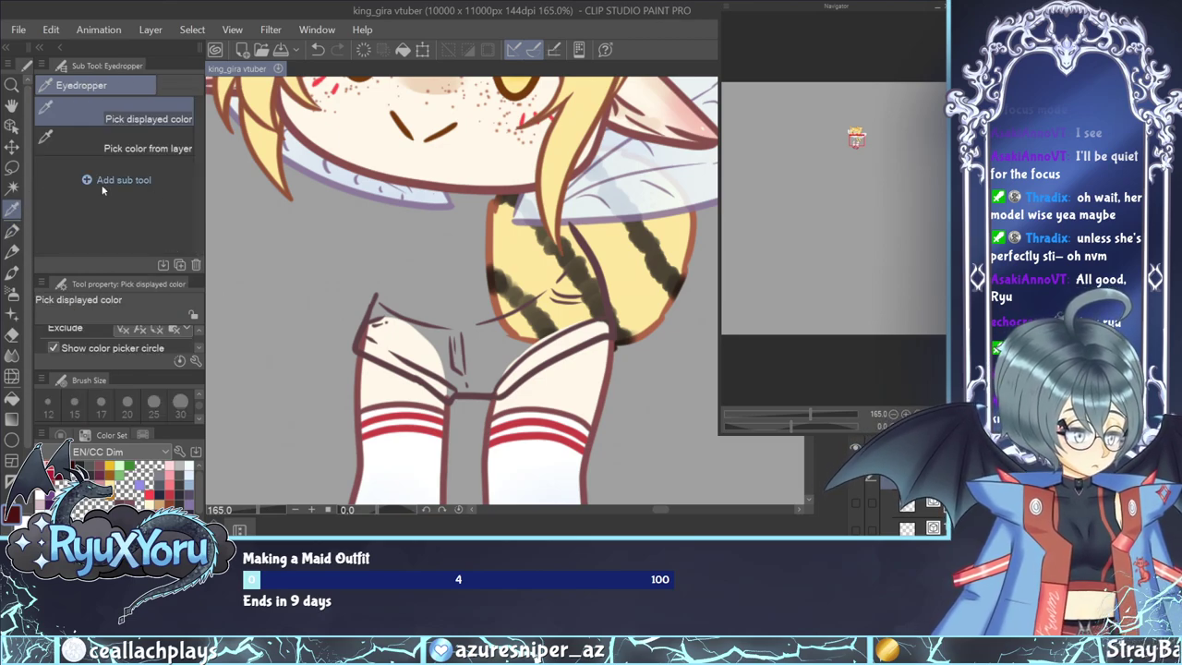
{"action": "left_click", "coordinate": [356, 135]}
{"action": "key", "text": "p"}
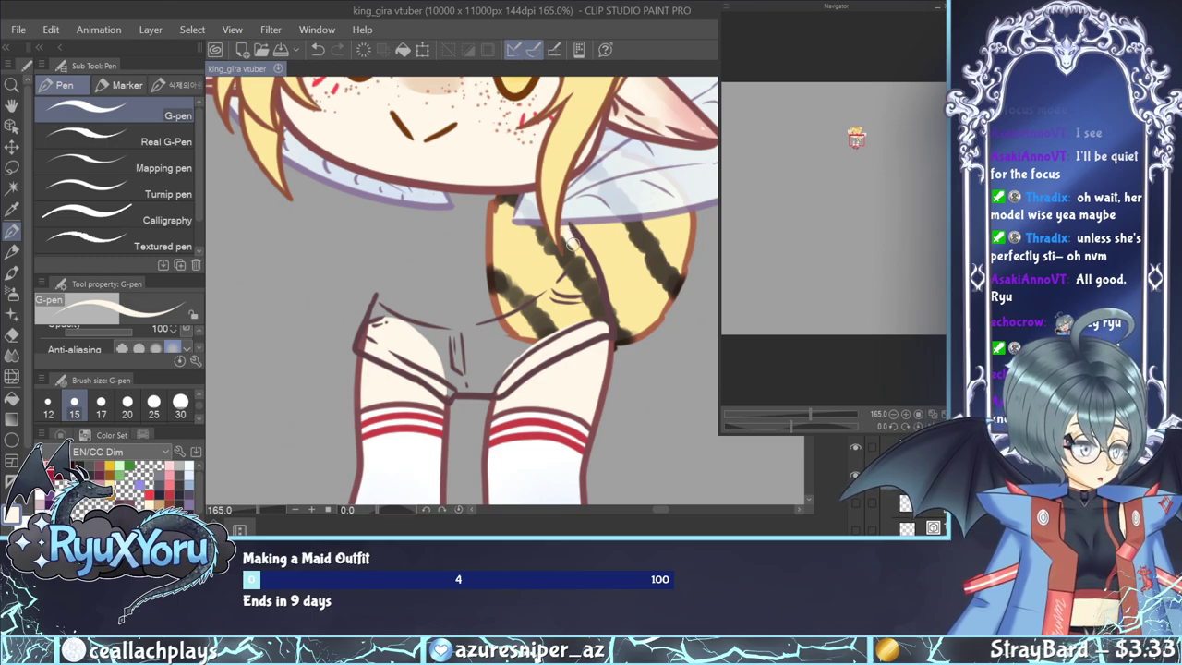
{"action": "mouse_move", "coordinate": [572, 254]}
{"action": "left_mouse_down"}
{"action": "mouse_move", "coordinate": [520, 265]}
{"action": "mouse_move", "coordinate": [561, 248]}
{"action": "mouse_move", "coordinate": [502, 273]}
{"action": "mouse_move", "coordinate": [395, 276]}
{"action": "mouse_move", "coordinate": [460, 289]}
{"action": "mouse_move", "coordinate": [570, 255]}
{"action": "left_mouse_up"}
{"action": "left_click", "coordinate": [180, 402]}
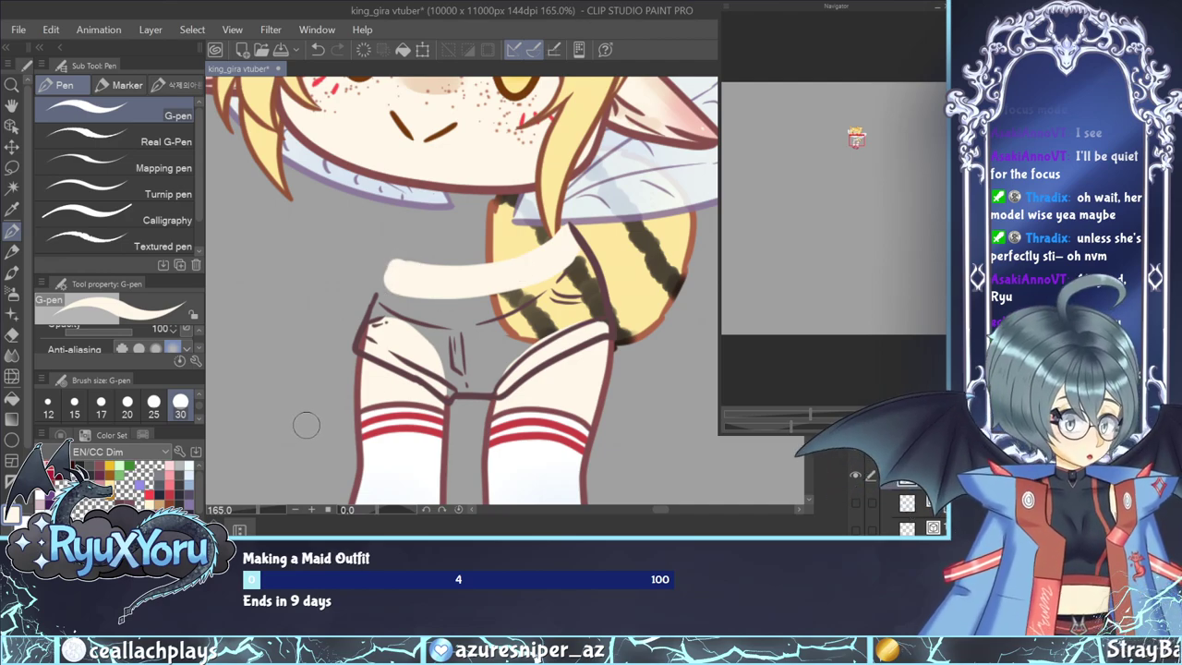
Pick a muted denim blue and fill the shorts area beneath the line art with the size 30 G-pen.
{"action": "left_click", "coordinate": [61, 435]}
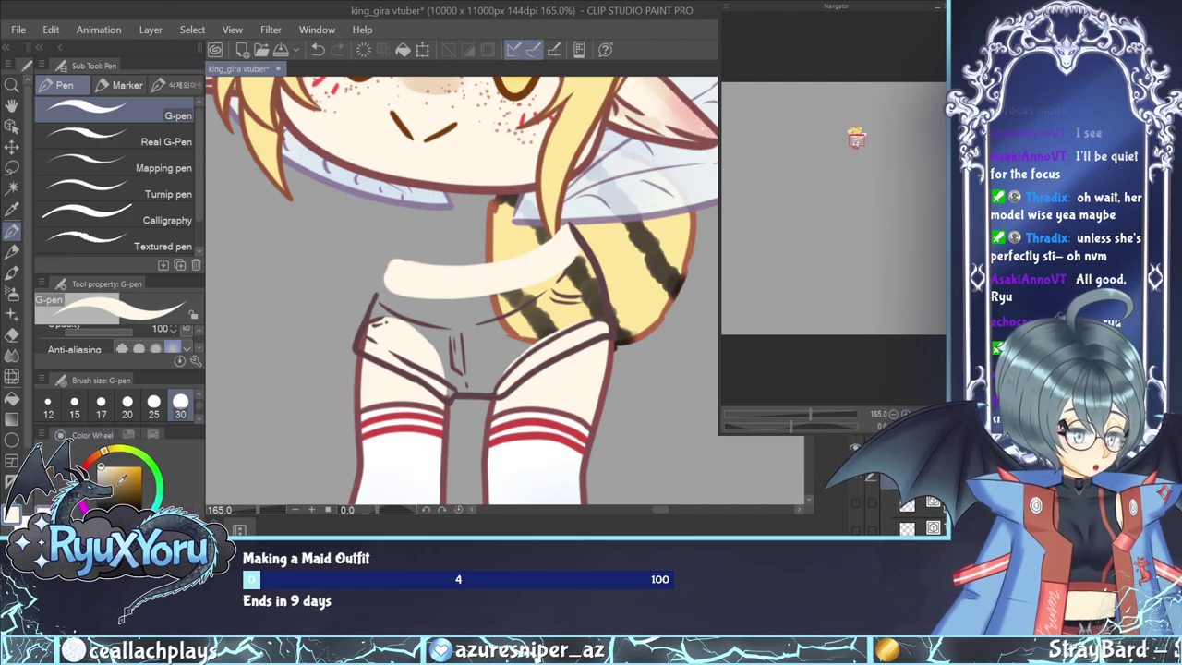
{"action": "mouse_move", "coordinate": [104, 452]}
{"action": "left_mouse_down"}
{"action": "mouse_move", "coordinate": [85, 469]}
{"action": "mouse_move", "coordinate": [108, 526]}
{"action": "mouse_move", "coordinate": [124, 527]}
{"action": "left_mouse_up"}
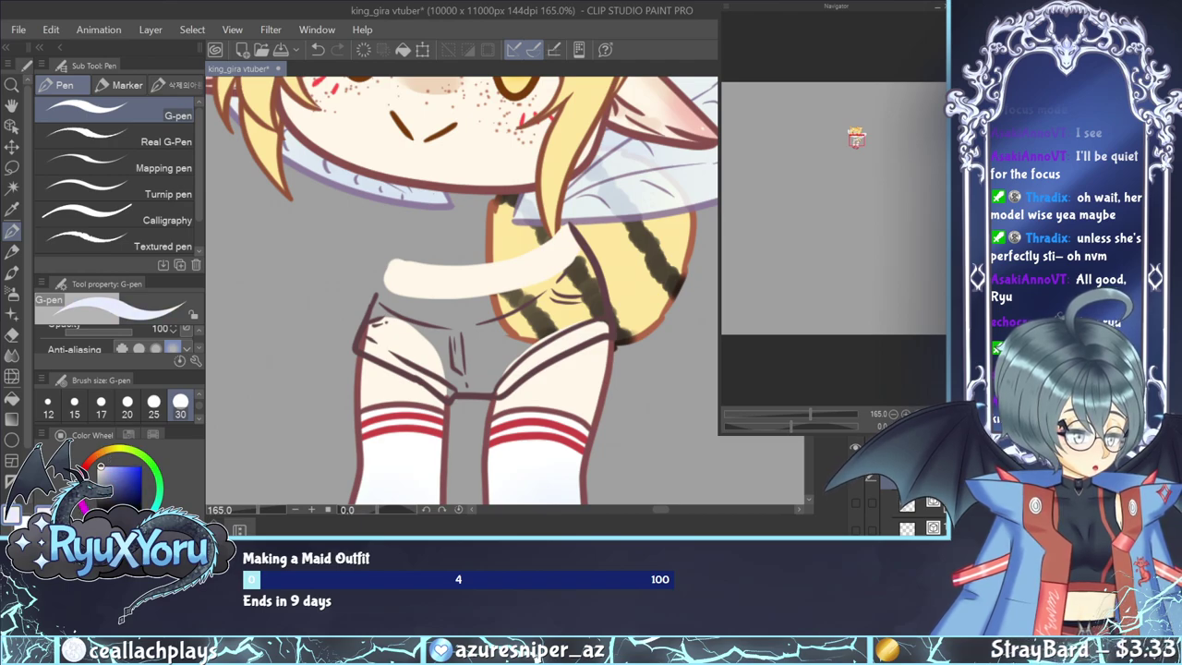
{"action": "left_click", "coordinate": [102, 469]}
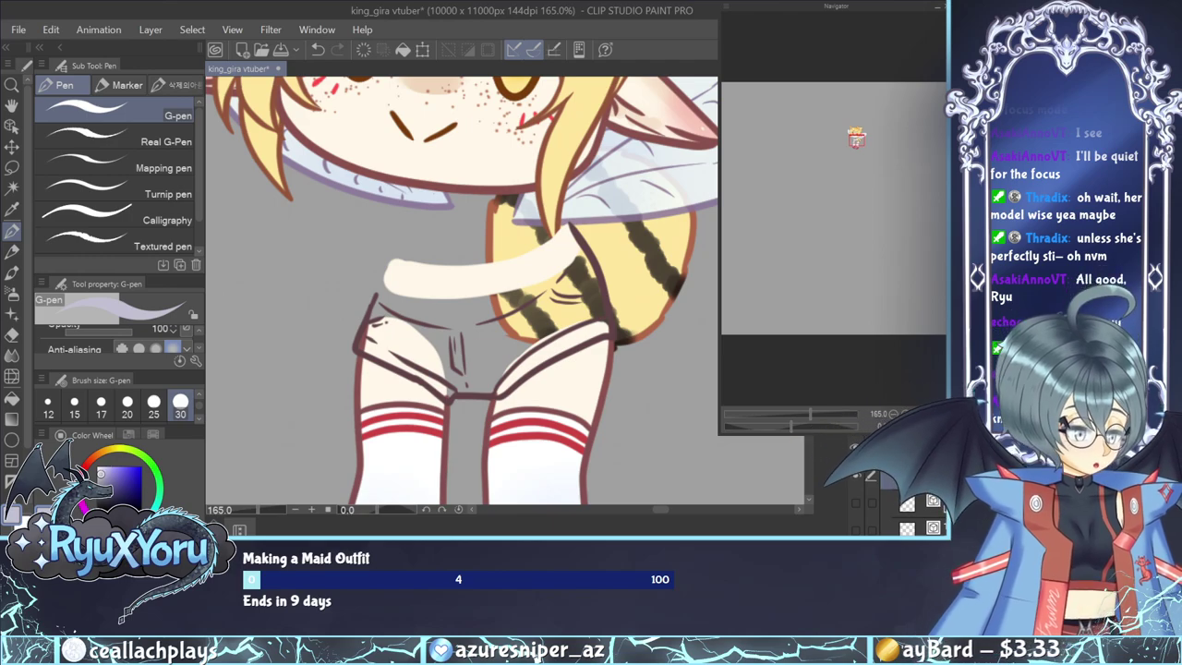
{"action": "left_click", "coordinate": [106, 472]}
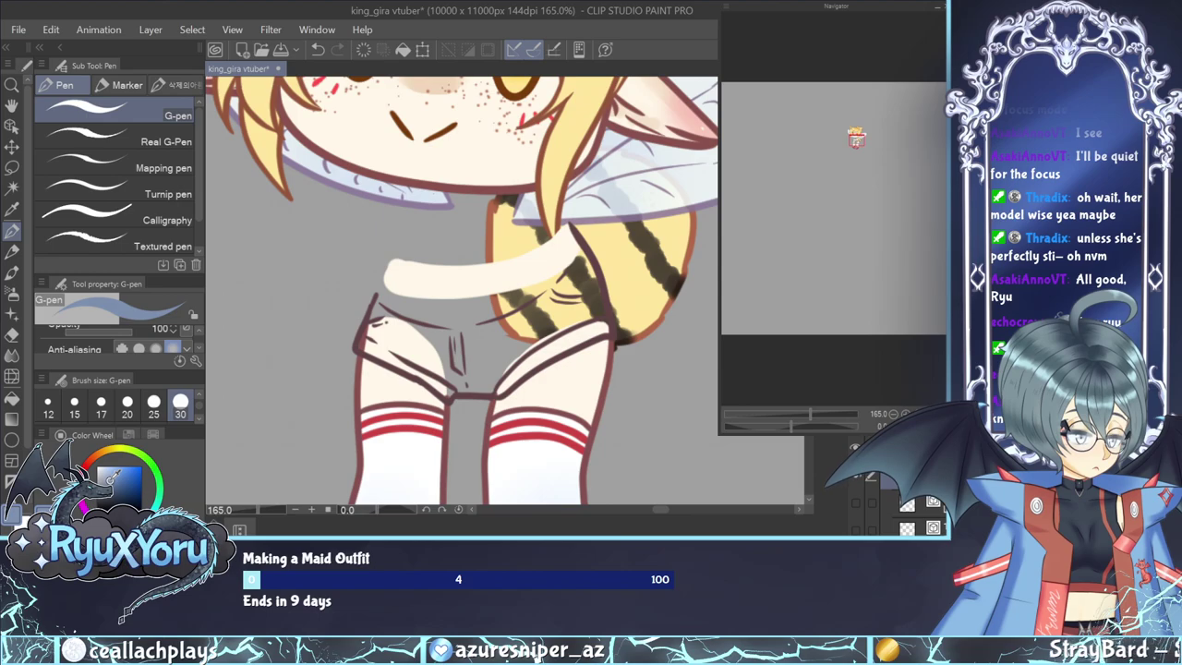
{"action": "mouse_move", "coordinate": [411, 330]}
{"action": "left_mouse_down"}
{"action": "mouse_move", "coordinate": [394, 306]}
{"action": "mouse_move", "coordinate": [383, 326]}
{"action": "mouse_move", "coordinate": [386, 302]}
{"action": "mouse_move", "coordinate": [364, 351]}
{"action": "mouse_move", "coordinate": [359, 343]}
{"action": "mouse_move", "coordinate": [397, 359]}
{"action": "mouse_move", "coordinate": [384, 340]}
{"action": "mouse_move", "coordinate": [447, 388]}
{"action": "mouse_move", "coordinate": [451, 377]}
{"action": "mouse_move", "coordinate": [450, 395]}
{"action": "mouse_move", "coordinate": [504, 379]}
{"action": "mouse_move", "coordinate": [495, 387]}
{"action": "mouse_move", "coordinate": [528, 360]}
{"action": "mouse_move", "coordinate": [605, 328]}
{"action": "mouse_move", "coordinate": [617, 305]}
{"action": "mouse_move", "coordinate": [607, 325]}
{"action": "mouse_move", "coordinate": [584, 255]}
{"action": "mouse_move", "coordinate": [588, 272]}
{"action": "mouse_move", "coordinate": [581, 256]}
{"action": "mouse_move", "coordinate": [571, 273]}
{"action": "mouse_move", "coordinate": [579, 255]}
{"action": "mouse_move", "coordinate": [545, 293]}
{"action": "mouse_move", "coordinate": [517, 295]}
{"action": "mouse_move", "coordinate": [531, 282]}
{"action": "mouse_move", "coordinate": [490, 304]}
{"action": "mouse_move", "coordinate": [467, 297]}
{"action": "mouse_move", "coordinate": [476, 294]}
{"action": "mouse_move", "coordinate": [386, 296]}
{"action": "mouse_move", "coordinate": [425, 320]}
{"action": "mouse_move", "coordinate": [510, 314]}
{"action": "mouse_move", "coordinate": [582, 277]}
{"action": "mouse_move", "coordinate": [595, 319]}
{"action": "mouse_move", "coordinate": [484, 373]}
{"action": "mouse_move", "coordinate": [439, 374]}
{"action": "mouse_move", "coordinate": [421, 325]}
{"action": "mouse_move", "coordinate": [457, 362]}
{"action": "mouse_move", "coordinate": [546, 315]}
{"action": "left_mouse_up"}
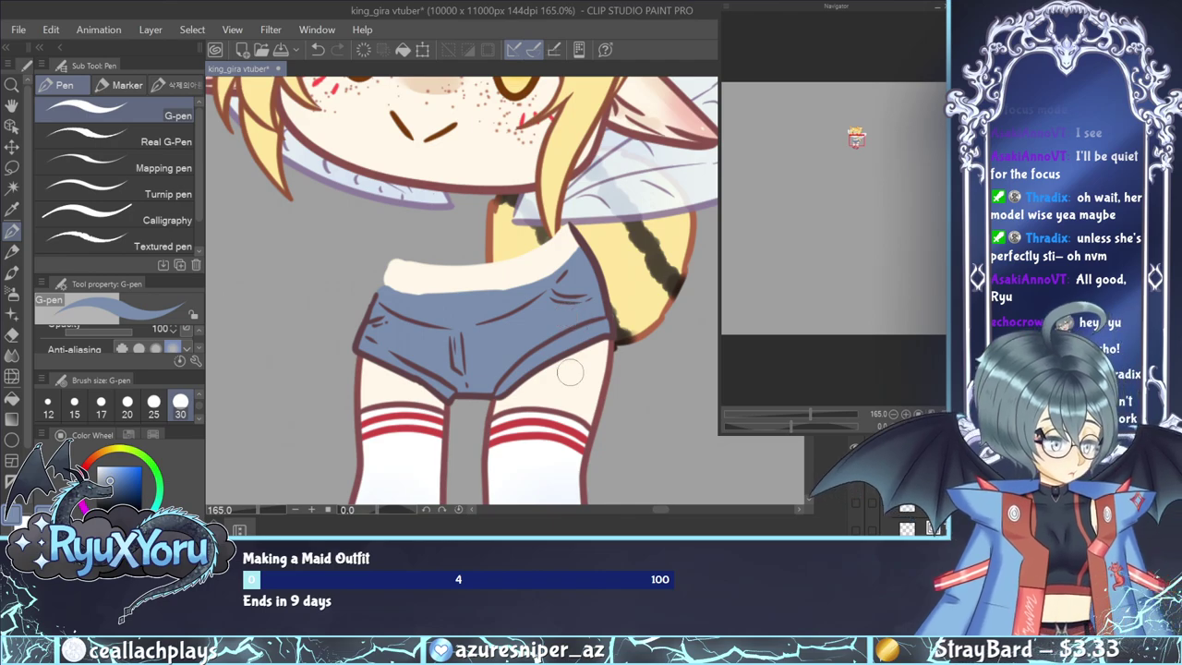
Shade along both leg openings of the shorts in a darker blue with the size 15 やわ肌ブラシ watercolor brush.
{"action": "scroll", "coordinate": [377, 258], "scroll_direction": "down", "scroll_amount": 3}
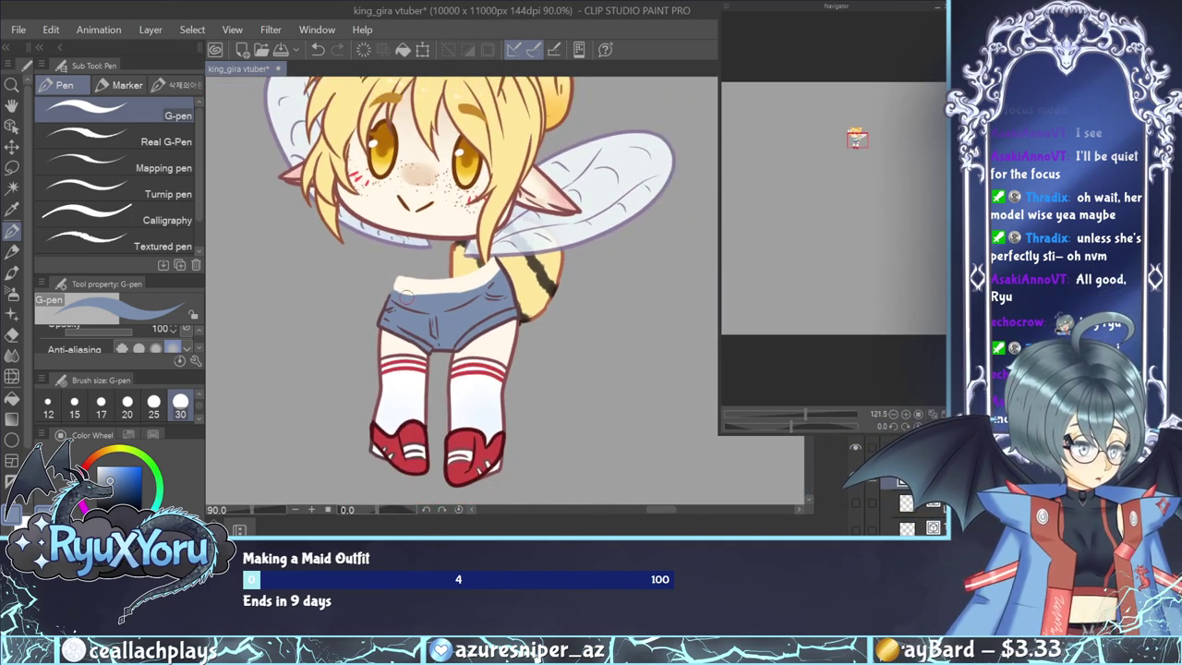
{"action": "scroll", "coordinate": [406, 295], "scroll_direction": "up", "scroll_amount": 2}
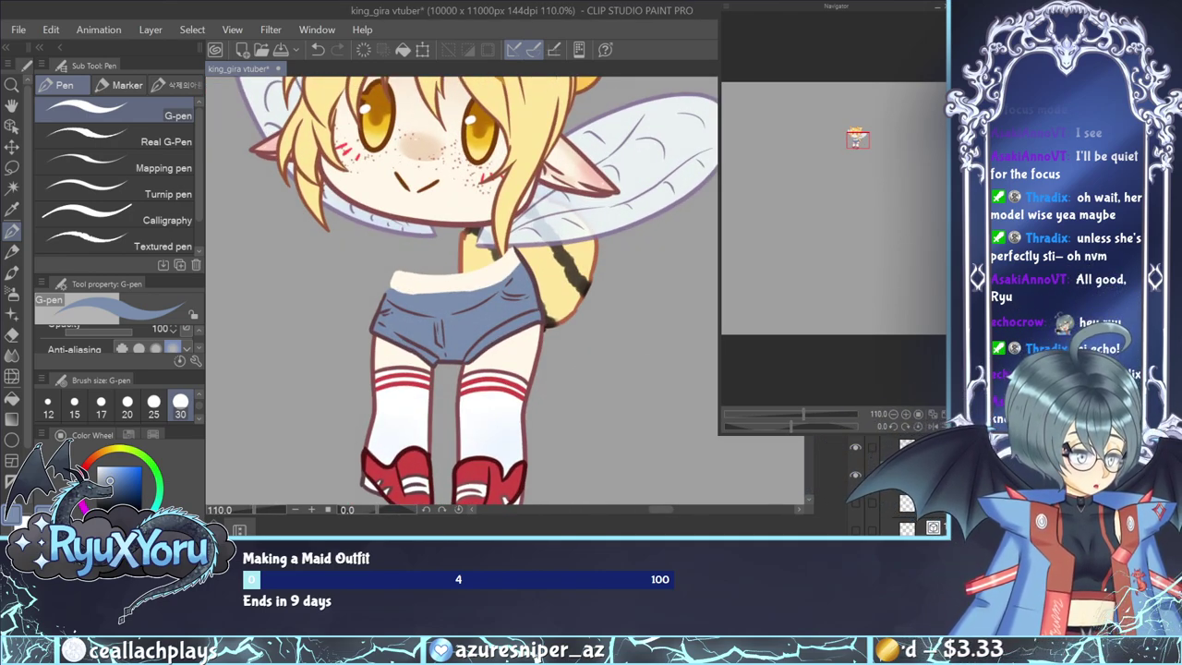
{"action": "scroll", "coordinate": [563, 340], "scroll_direction": "up", "scroll_amount": 3}
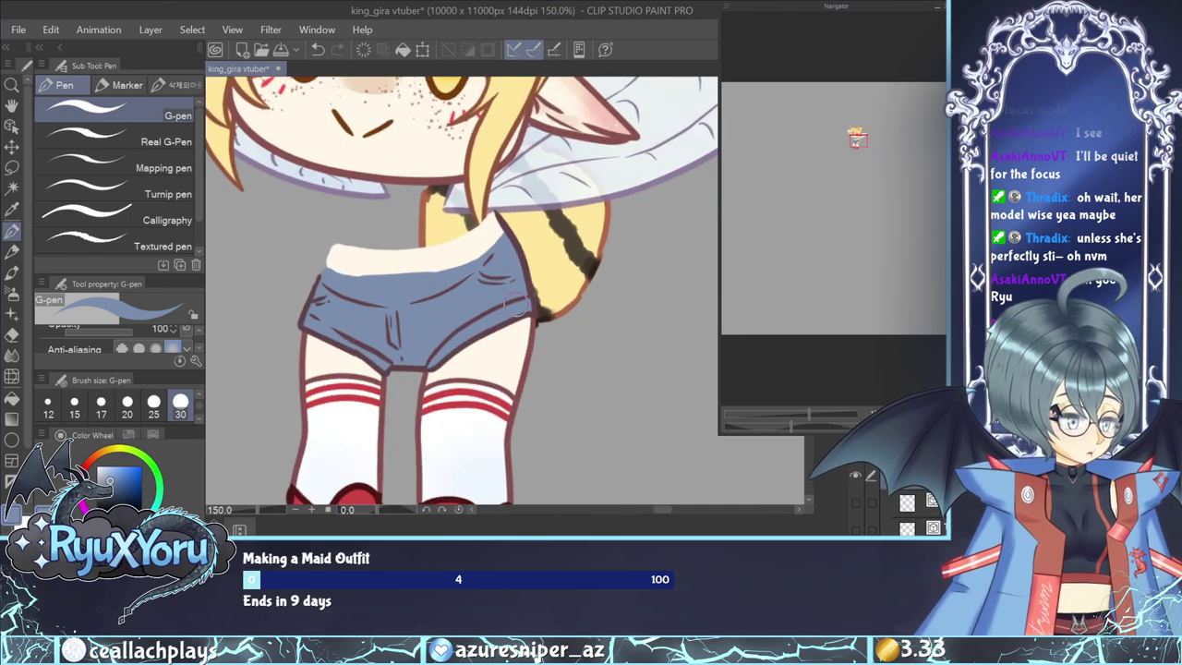
{"action": "left_click_drag", "start_coordinate": [112, 477], "coordinate": [123, 481]}
{"action": "left_click", "coordinate": [117, 486]}
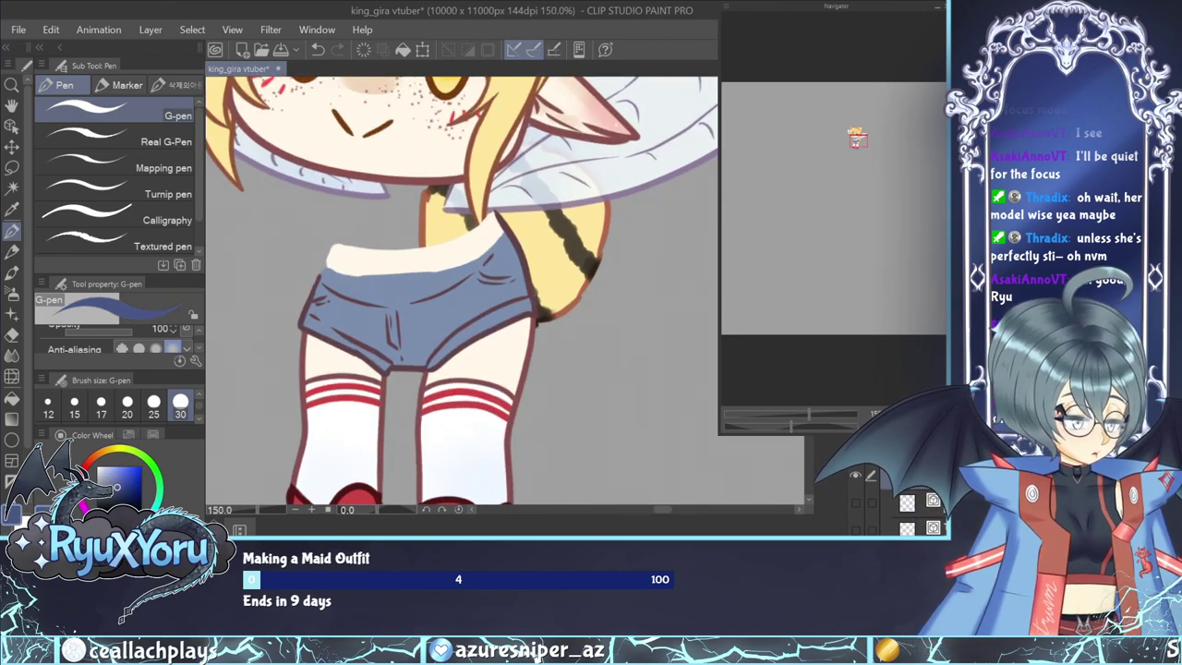
{"action": "left_click", "coordinate": [11, 272]}
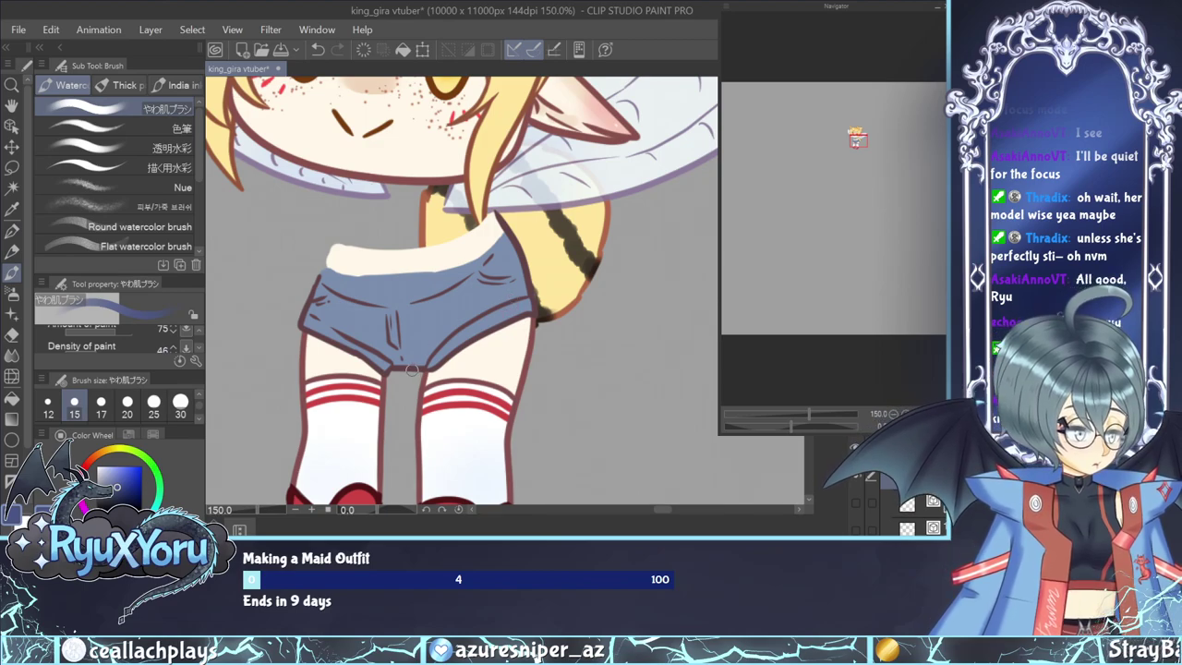
{"action": "mouse_move", "coordinate": [412, 369]}
{"action": "left_mouse_down"}
{"action": "mouse_move", "coordinate": [429, 355]}
{"action": "mouse_move", "coordinate": [395, 363]}
{"action": "mouse_move", "coordinate": [504, 333]}
{"action": "mouse_move", "coordinate": [526, 268]}
{"action": "mouse_move", "coordinate": [508, 321]}
{"action": "left_mouse_up"}
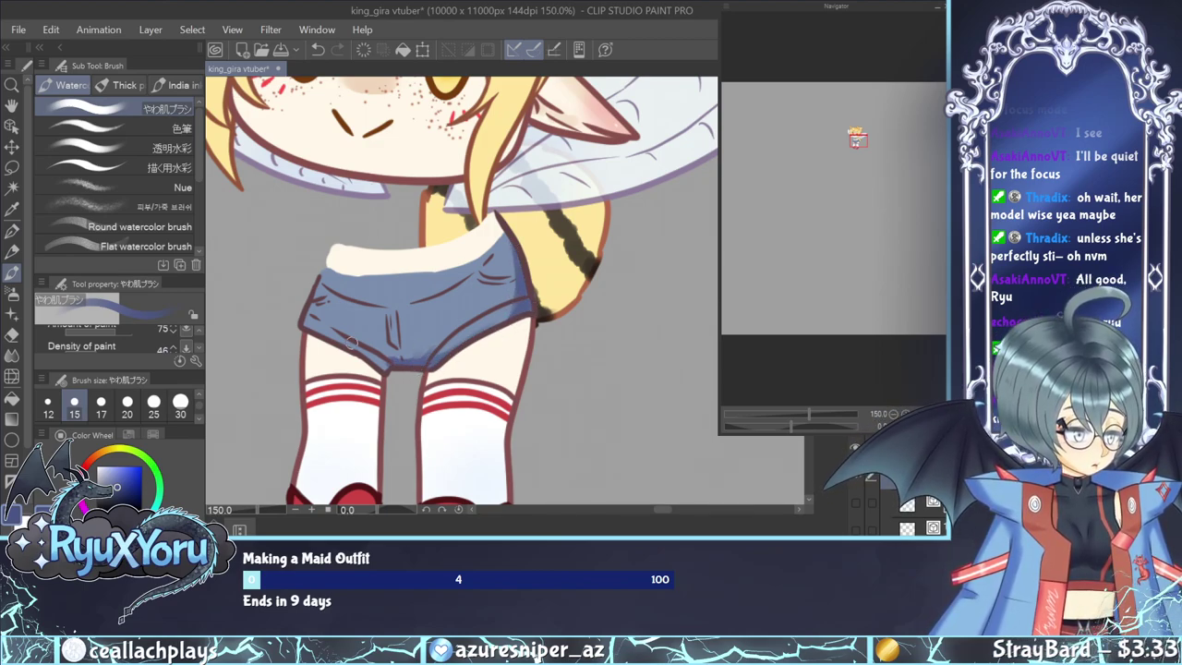
{"action": "mouse_move", "coordinate": [351, 341]}
{"action": "left_mouse_down"}
{"action": "mouse_move", "coordinate": [317, 294]}
{"action": "mouse_move", "coordinate": [308, 311]}
{"action": "left_mouse_up"}
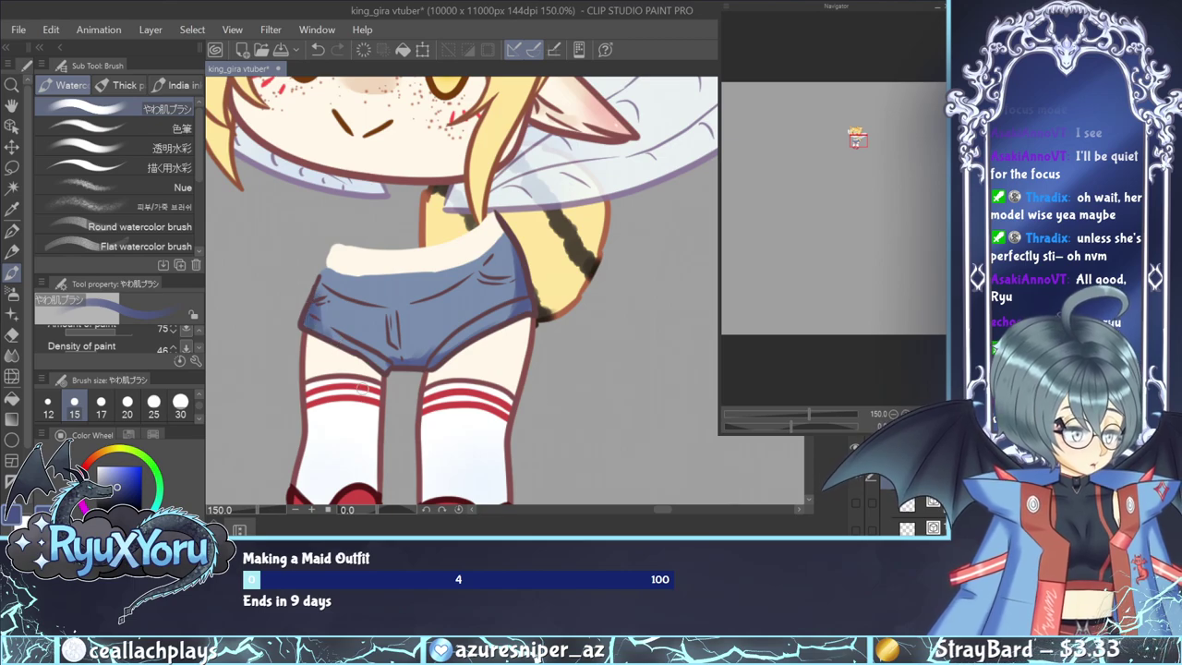
Soften the edge shading on the shorts and add a gentle darker blue gradient over them with the Soft airbrush.
{"action": "key", "text": "j"}
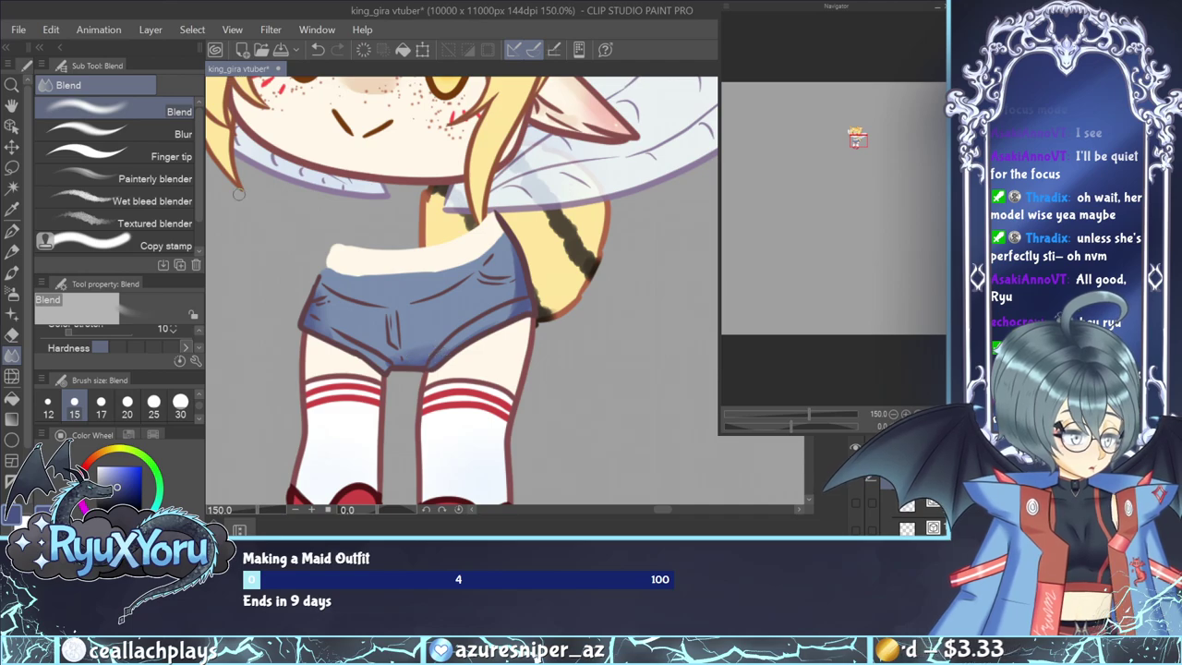
{"action": "key", "text": "period"}
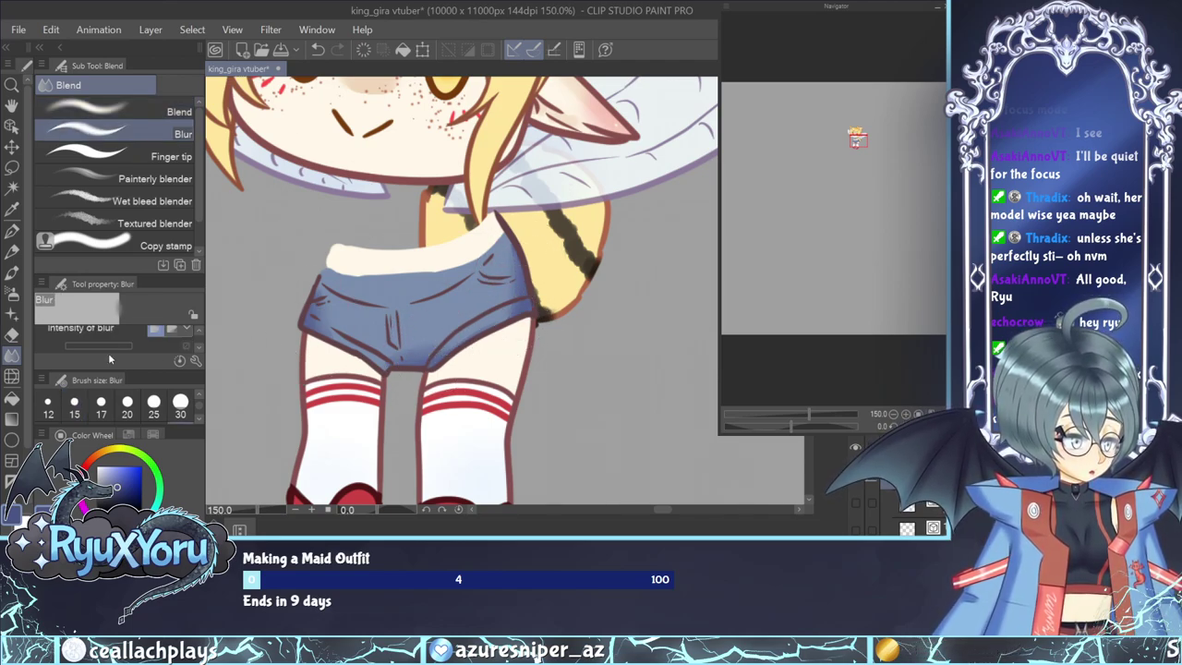
{"action": "key", "text": "b"}
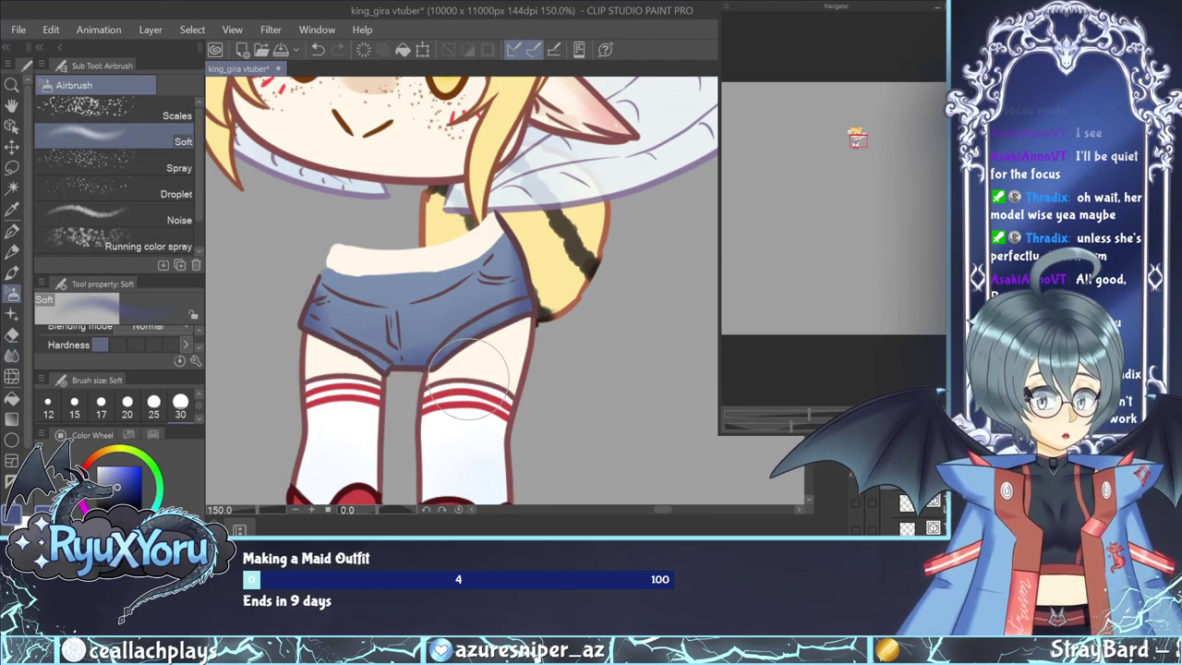
{"action": "left_click_drag", "start_coordinate": [459, 279], "coordinate": [431, 341]}
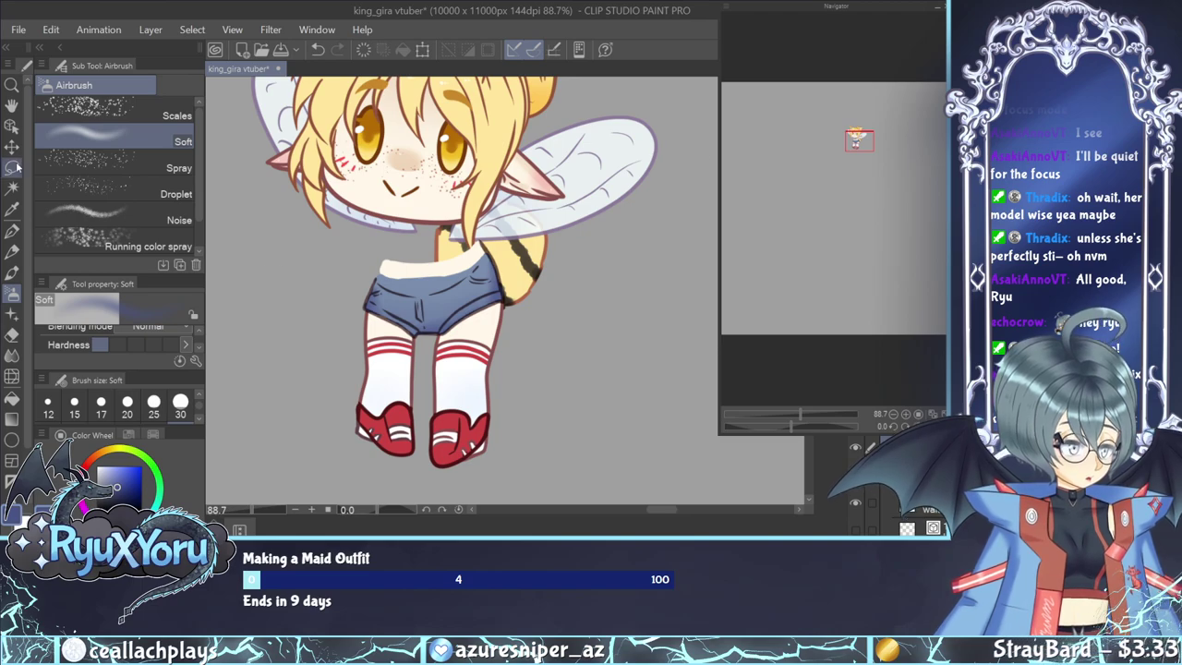
Recolour the shorts' vector line art in dark navy, comparing the look with the line layer shown and hidden.
{"action": "left_click", "coordinate": [12, 125]}
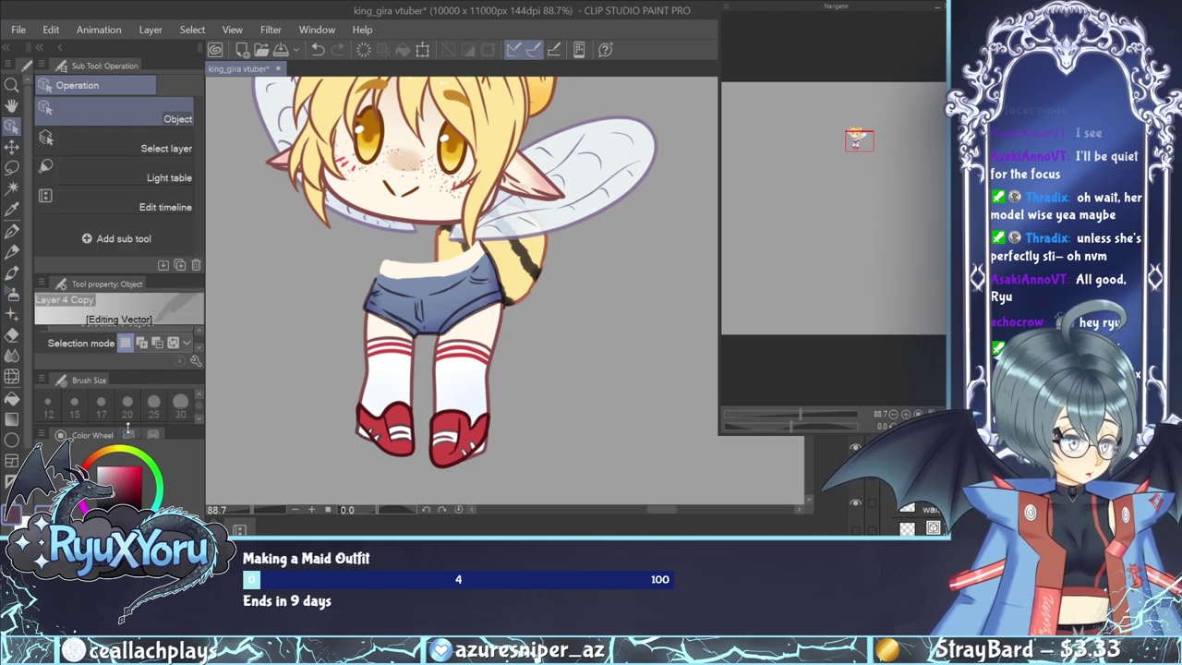
{"action": "left_click", "coordinate": [130, 434]}
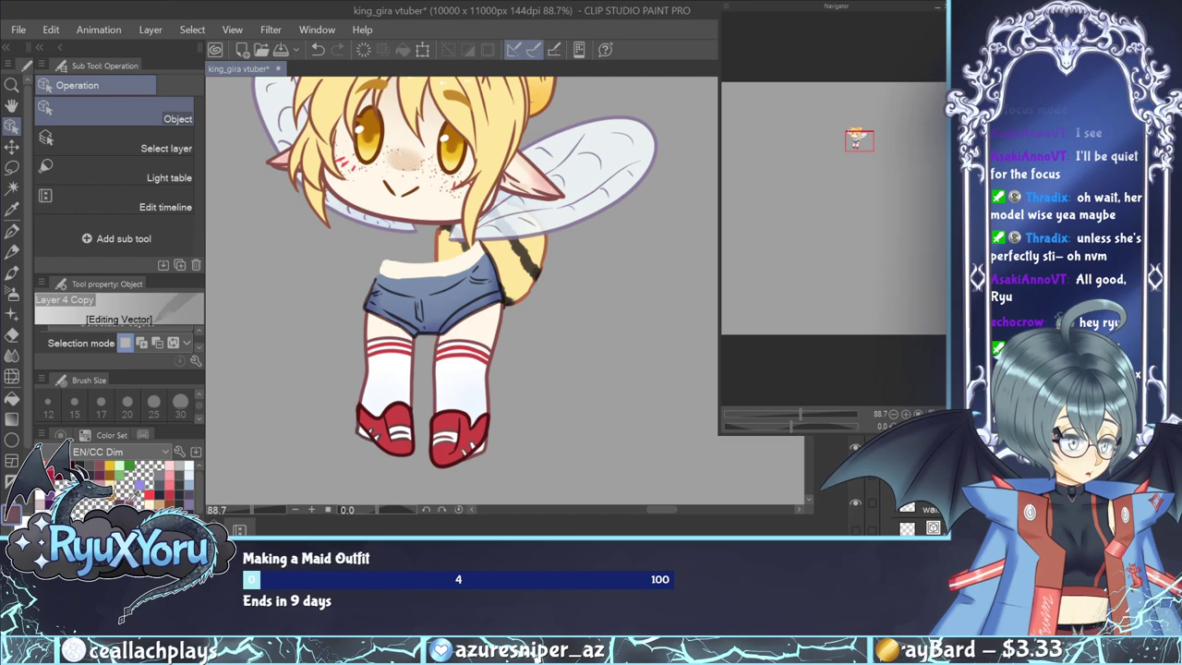
{"action": "scroll", "coordinate": [406, 243], "scroll_direction": "up", "scroll_amount": 4}
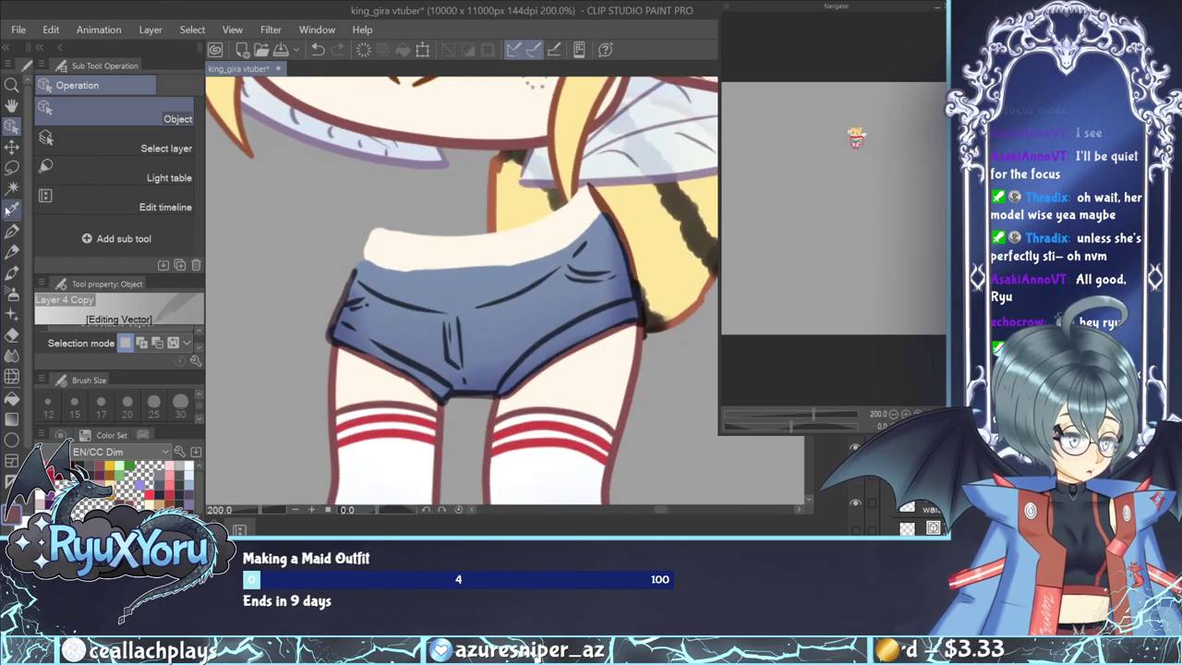
{"action": "left_click", "coordinate": [14, 217]}
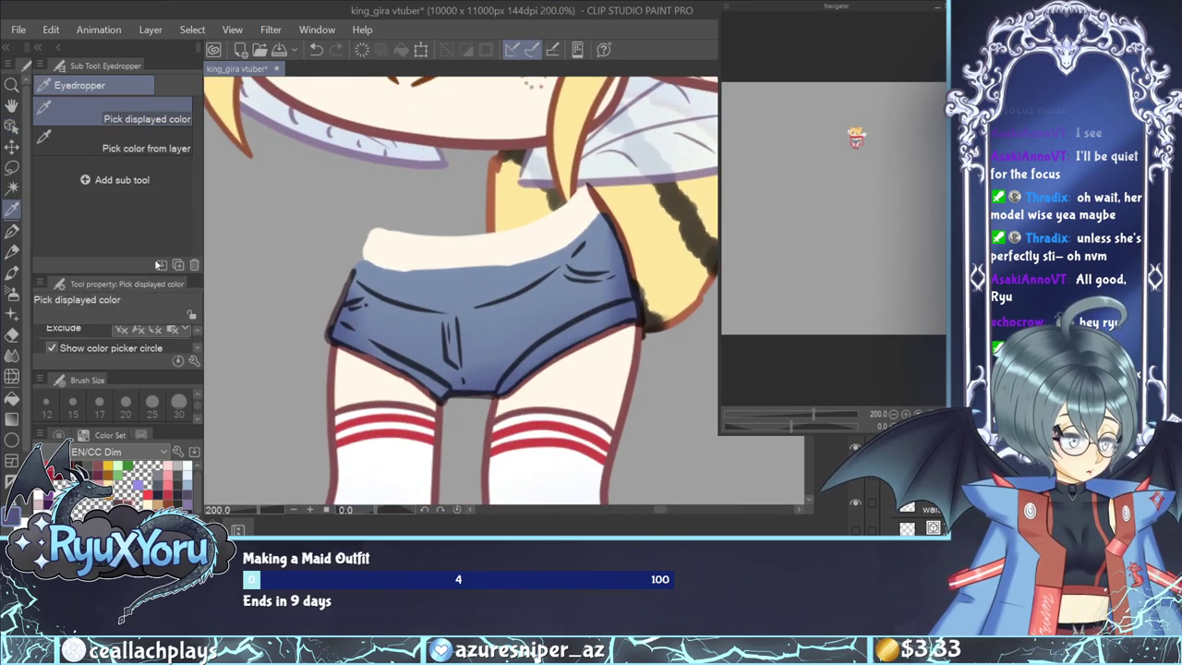
{"action": "left_click", "coordinate": [410, 349]}
{"action": "scroll", "coordinate": [462, 291], "scroll_direction": "down", "scroll_amount": 3}
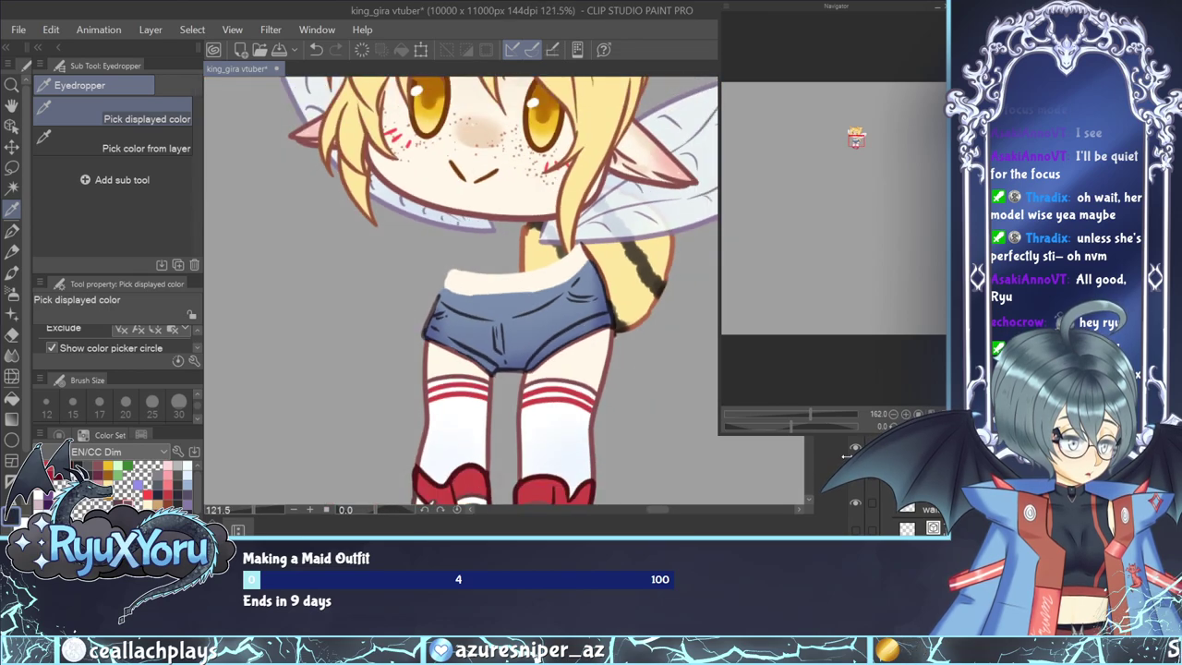
{"action": "left_click", "coordinate": [855, 502]}
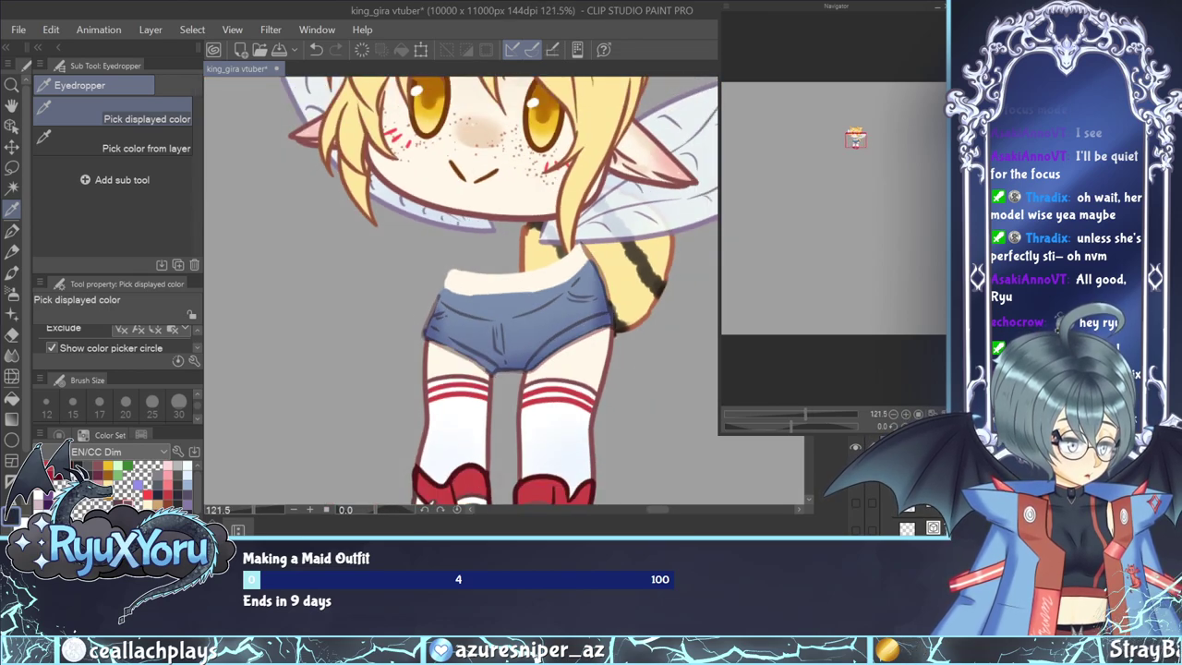
{"action": "key", "text": "ctrl+z"}
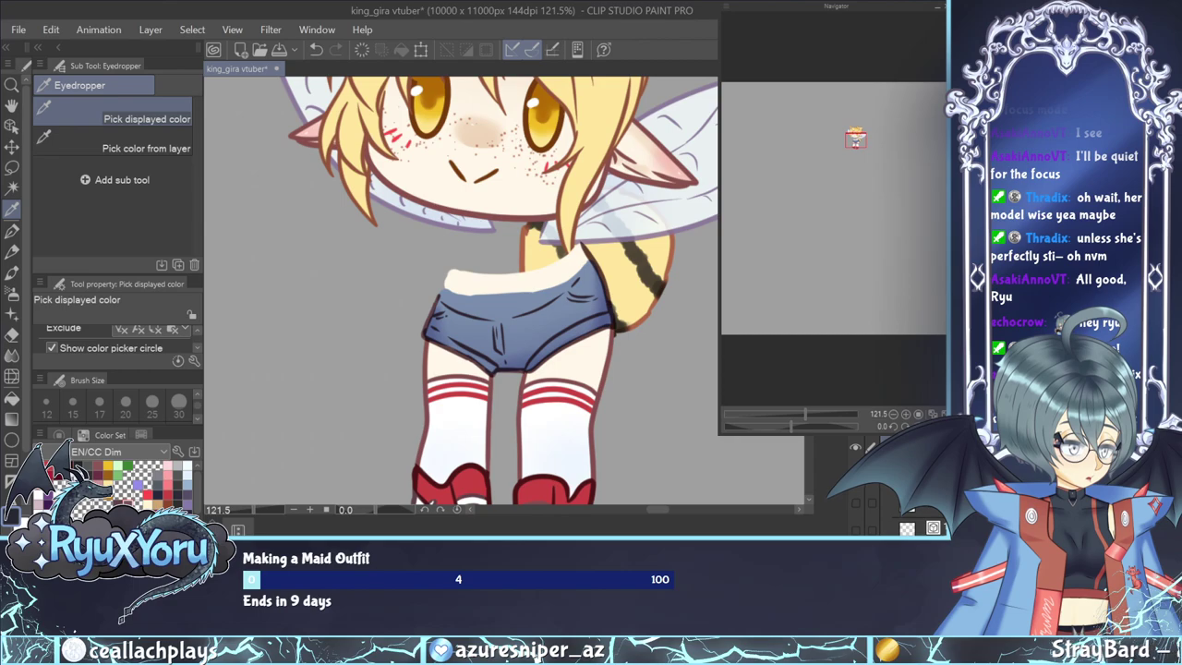
{"action": "left_click", "coordinate": [11, 126]}
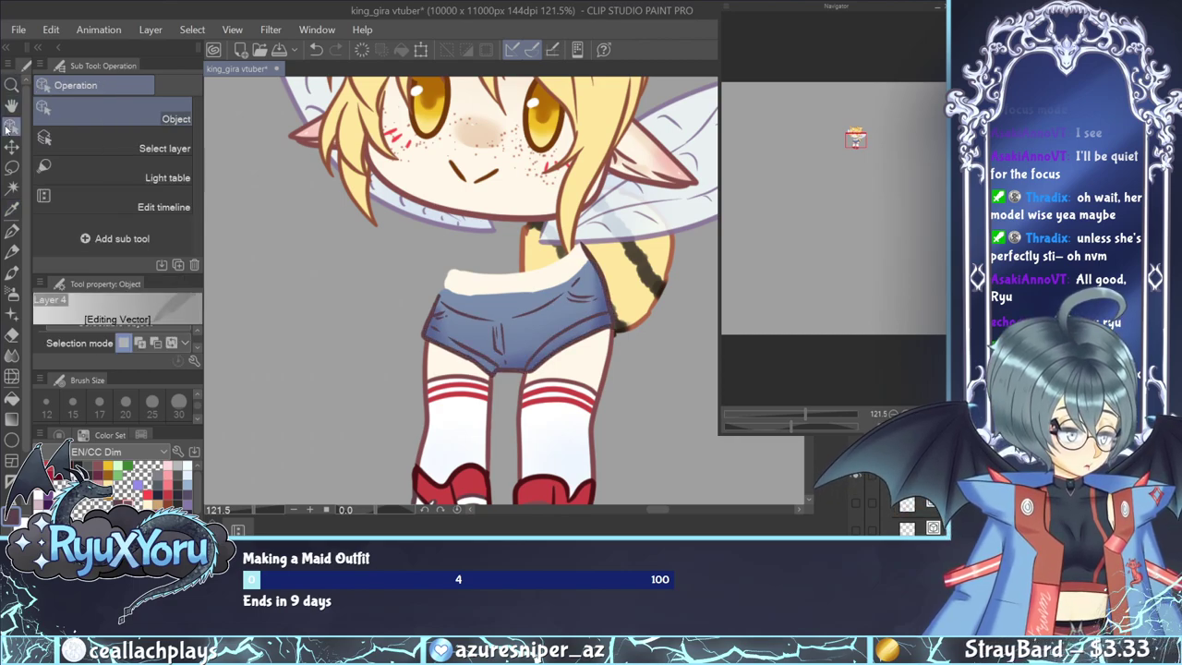
{"action": "left_click", "coordinate": [142, 435]}
{"action": "left_click", "coordinate": [42, 447]}
{"action": "scroll", "coordinate": [581, 244], "scroll_direction": "up", "scroll_amount": 2}
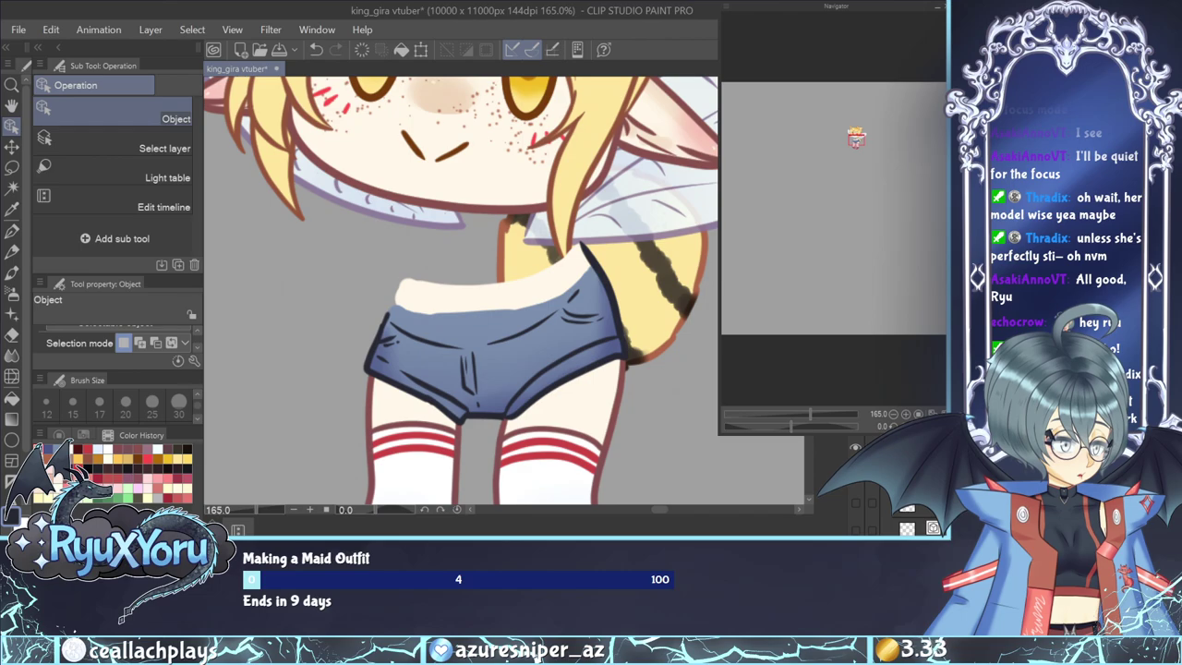
Sample the reddish-brown outline colour from the chin line for use with the G-pen.
{"action": "key", "text": "i"}
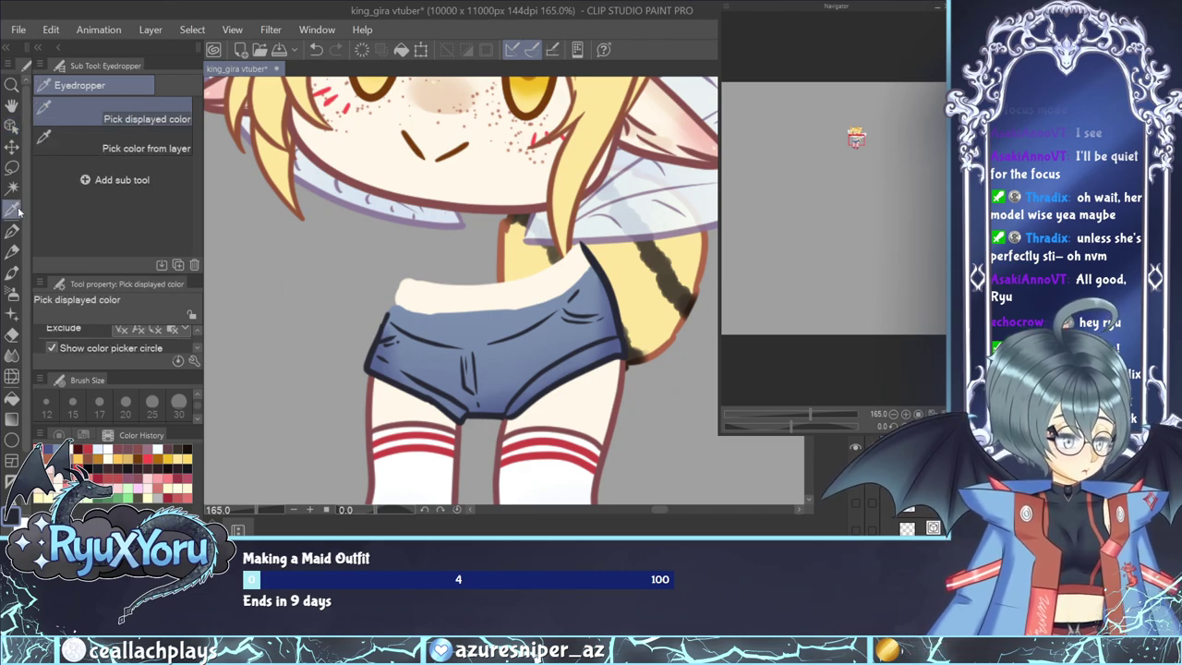
{"action": "left_click", "coordinate": [471, 205]}
{"action": "key", "text": "p"}
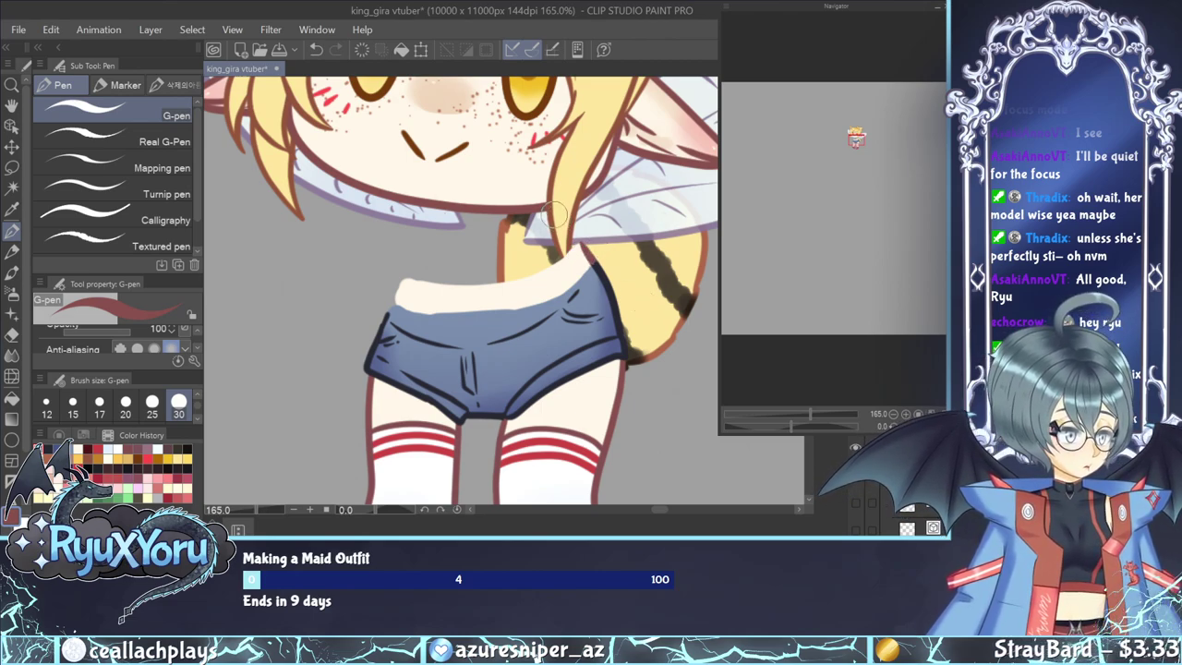
Make the torso line art visible above the shorts and save the drawing.
{"action": "scroll", "coordinate": [637, 305], "scroll_direction": "down", "scroll_amount": 5}
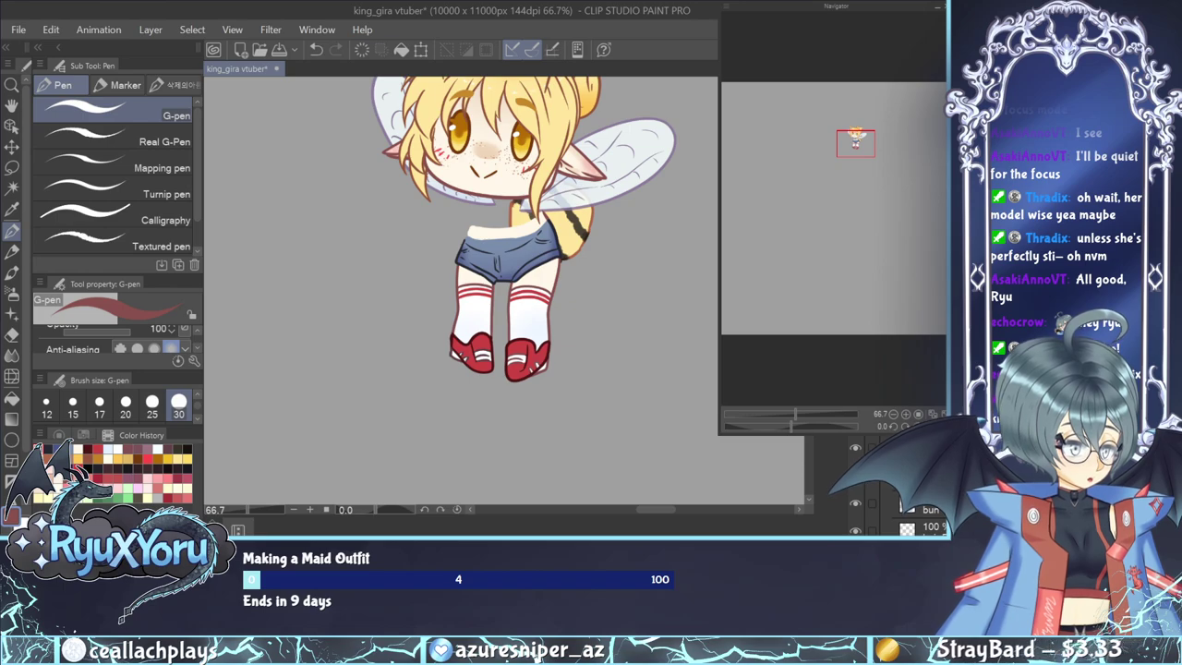
{"action": "scroll", "coordinate": [877, 499], "scroll_direction": "down", "scroll_amount": 1}
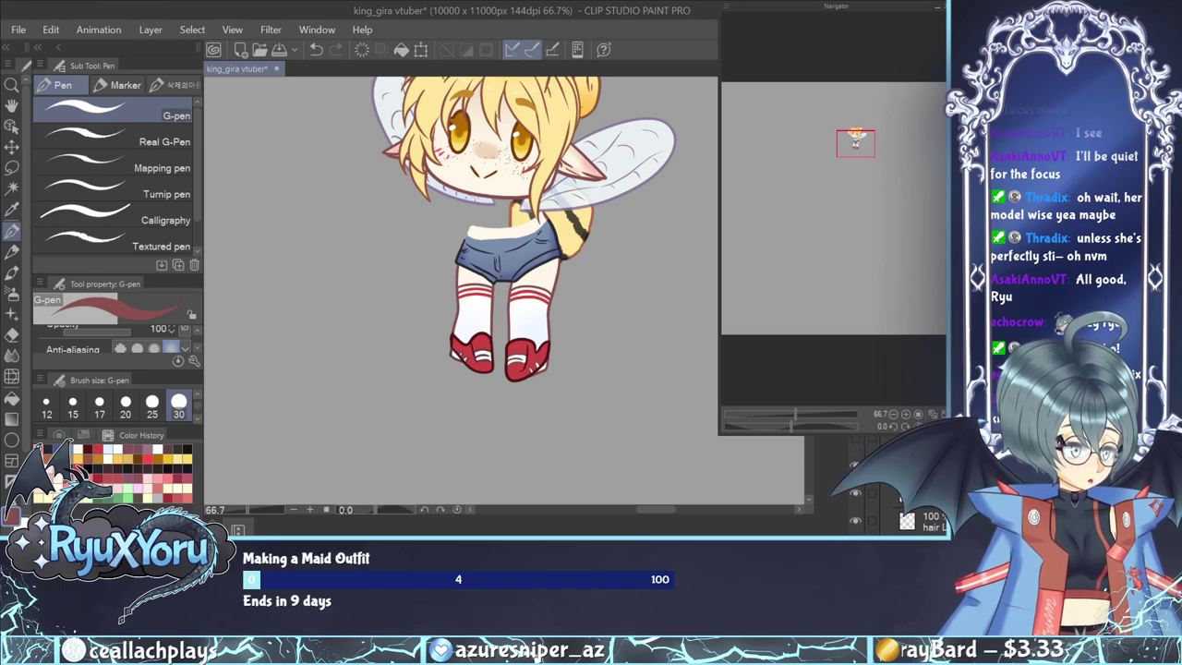
{"action": "left_click", "coordinate": [855, 457]}
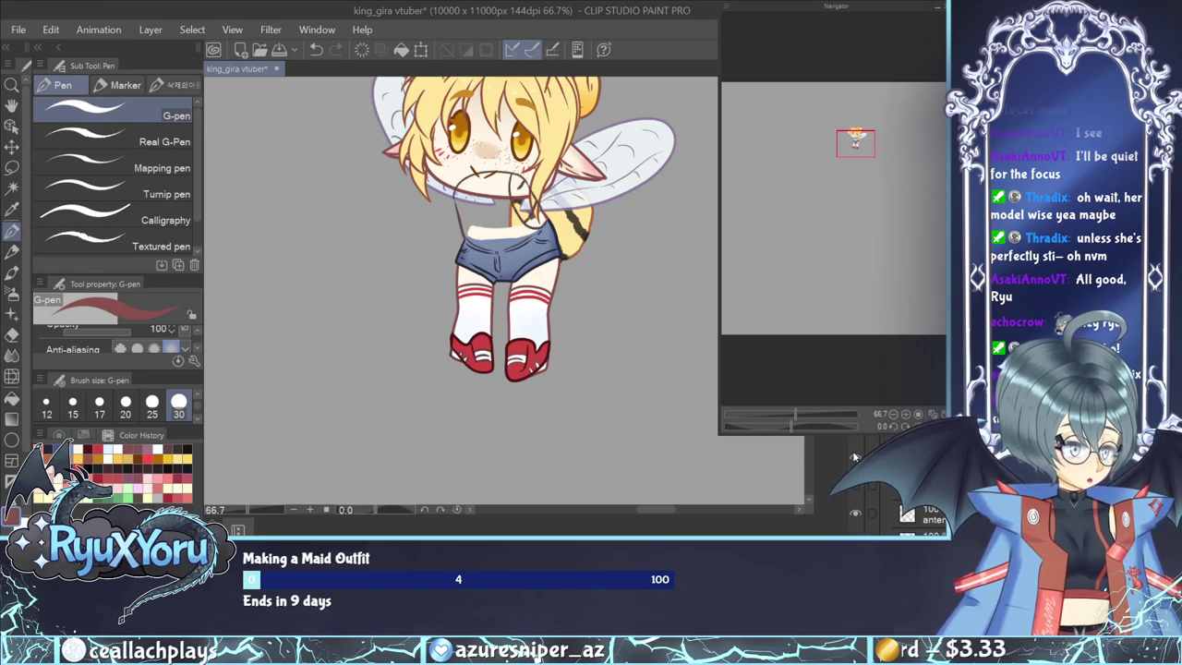
{"action": "scroll", "coordinate": [461, 286], "scroll_direction": "down", "scroll_amount": 1}
{"action": "scroll", "coordinate": [462, 286], "scroll_direction": "up", "scroll_amount": 3}
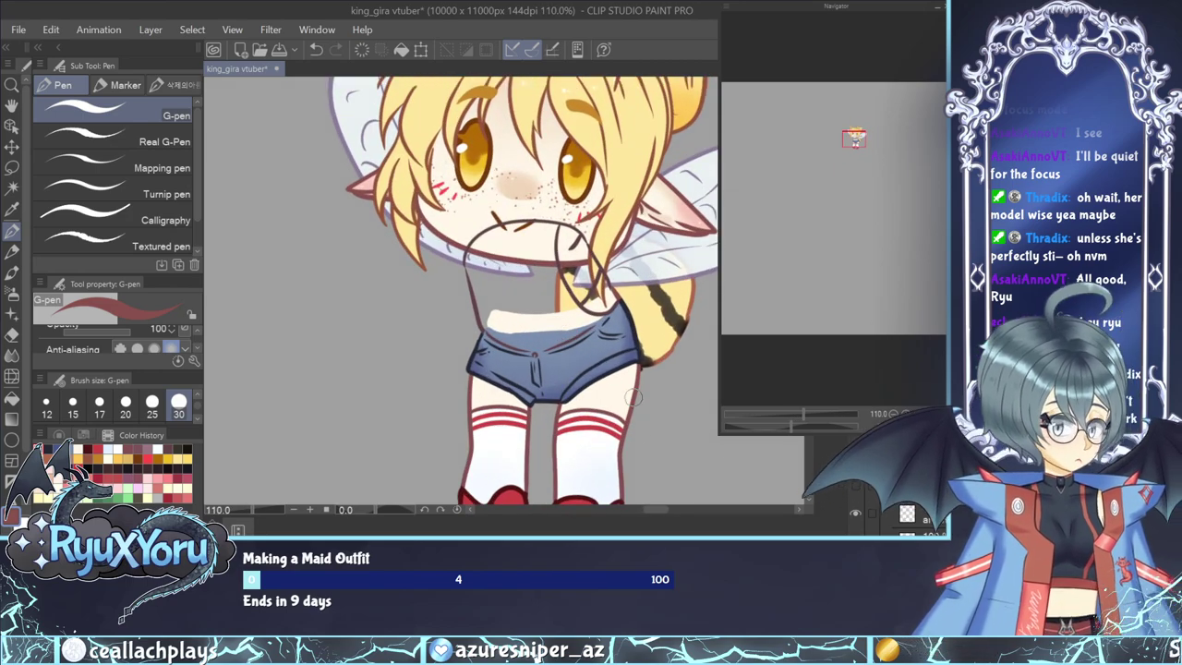
{"action": "key", "text": "ctrl+s"}
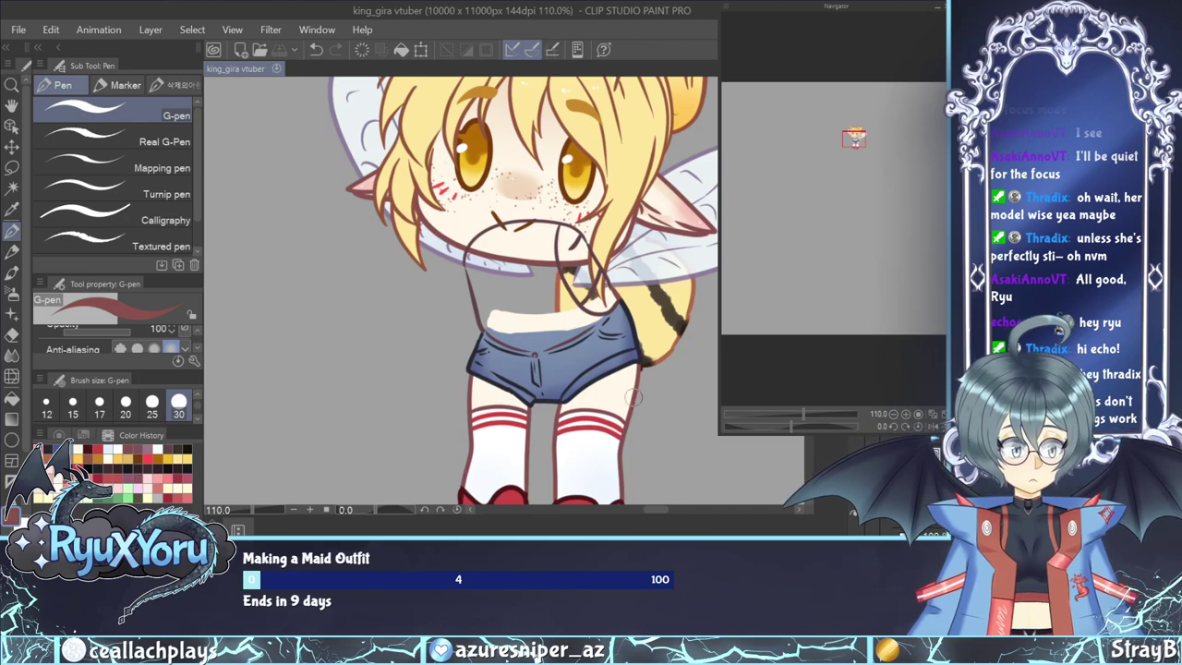
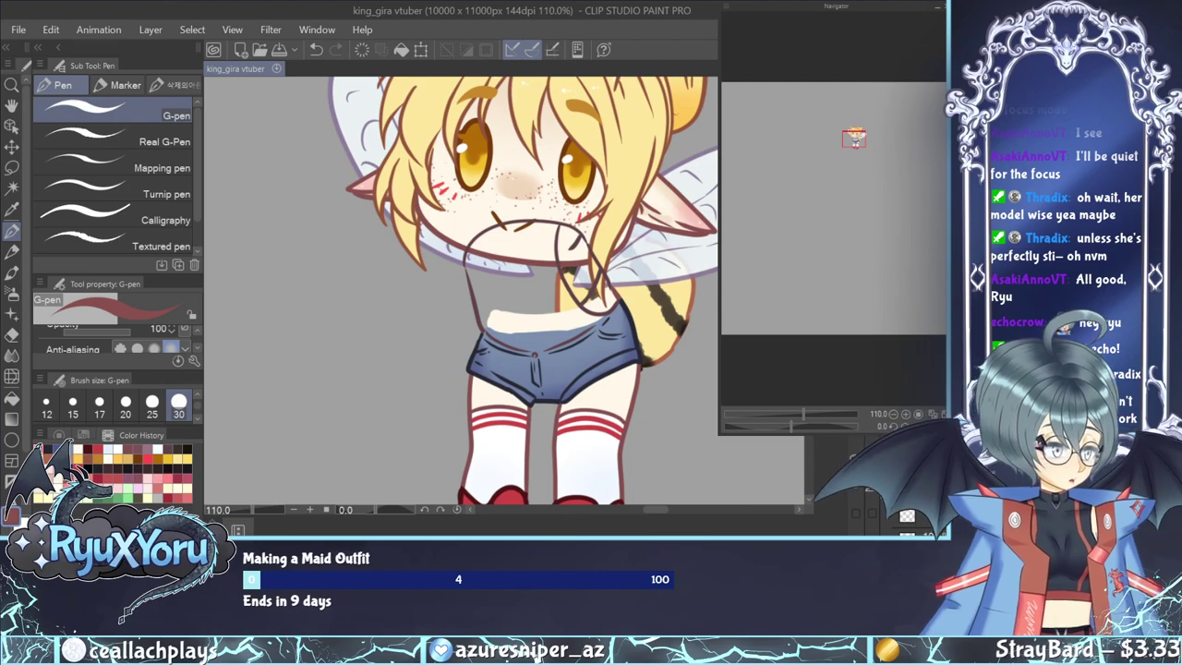
{"action": "scroll", "coordinate": [542, 339], "scroll_direction": "up", "scroll_amount": 3}
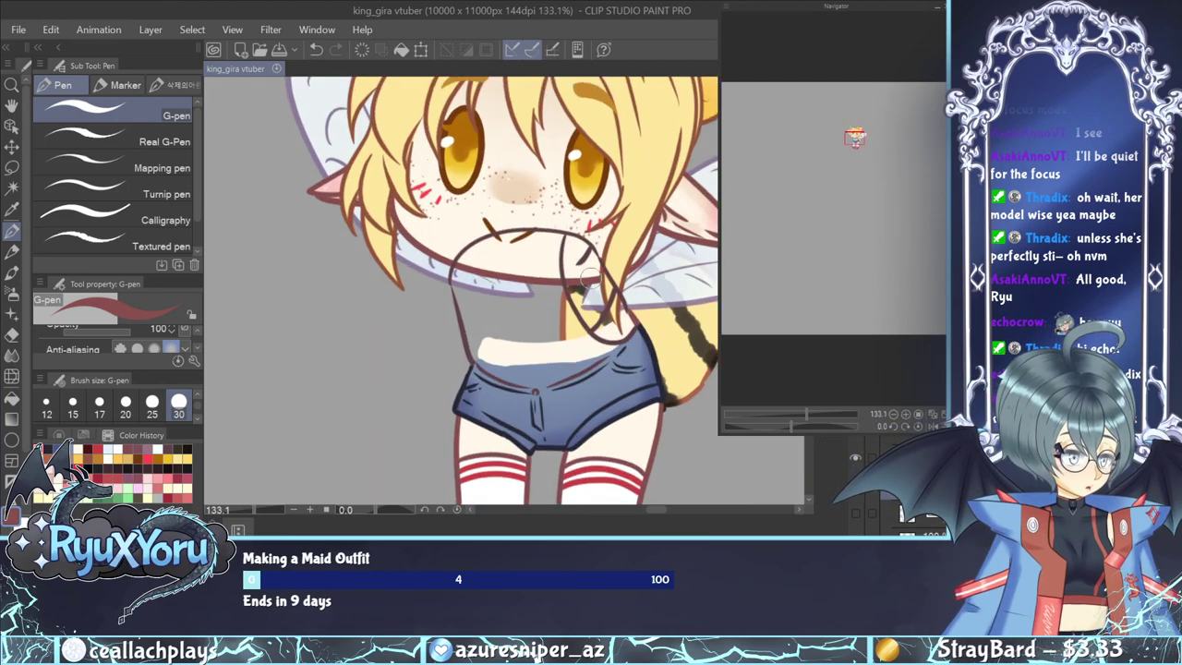
{"action": "scroll", "coordinate": [542, 339], "scroll_direction": "up", "scroll_amount": 1}
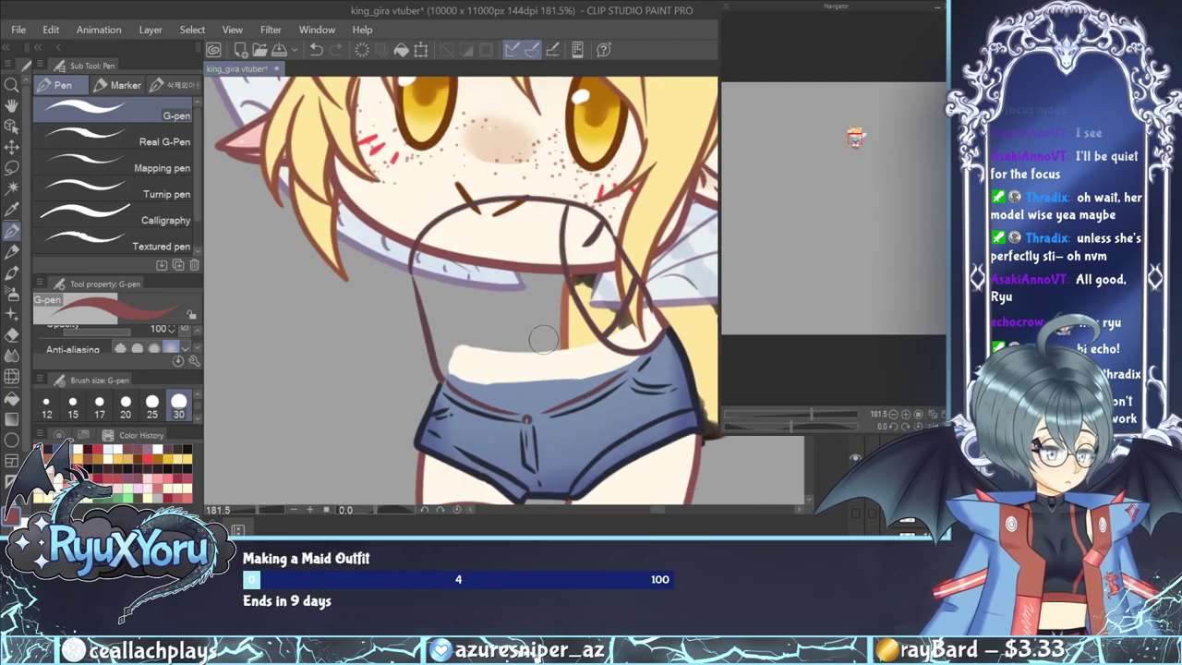
Sample the pale skin colour from the face and fill the upper arm beside the torso with the G-pen.
{"action": "key", "text": "i"}
{"action": "left_click", "coordinate": [428, 191]}
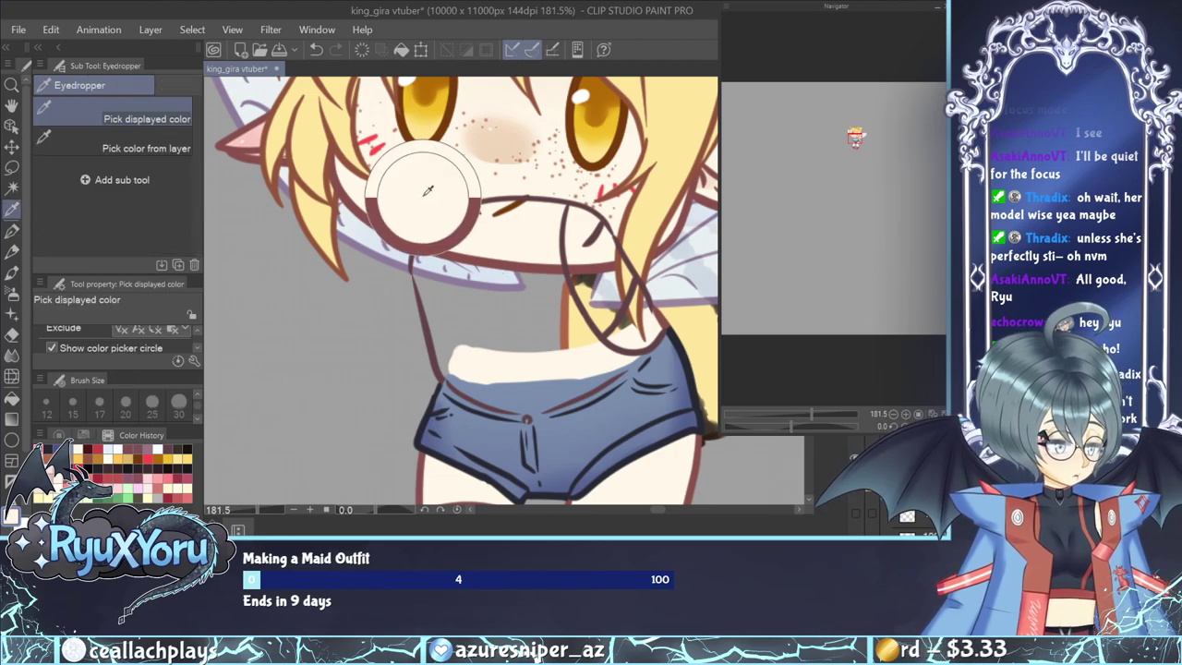
{"action": "key", "text": "p"}
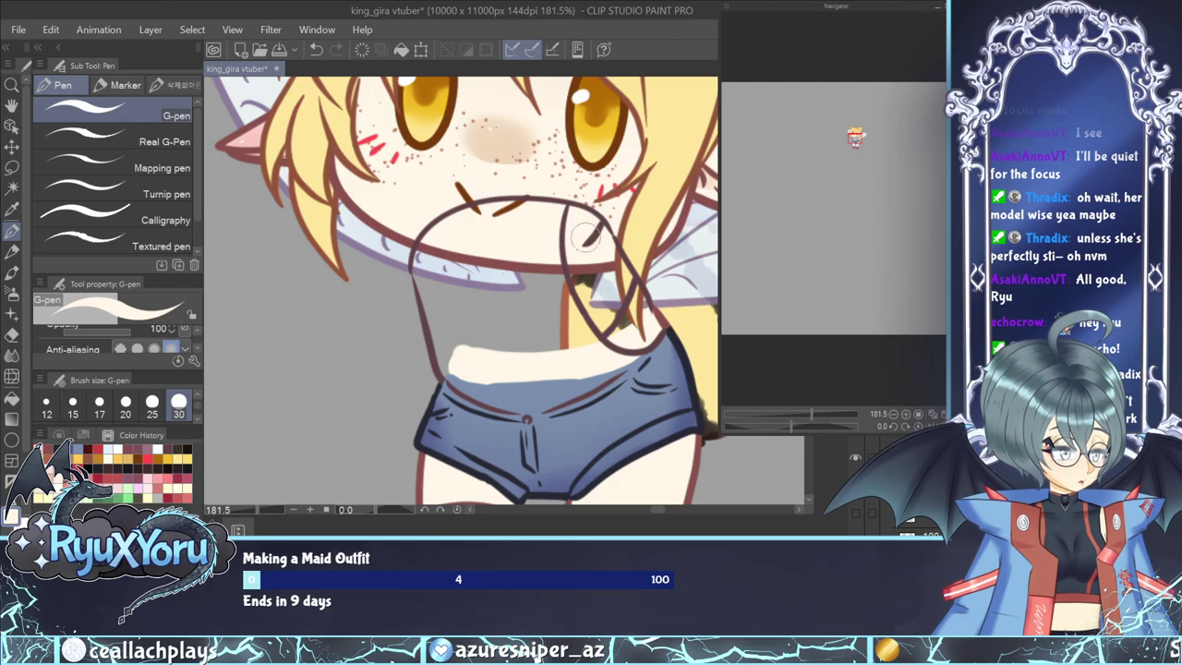
{"action": "mouse_move", "coordinate": [577, 226]}
{"action": "left_mouse_down"}
{"action": "mouse_move", "coordinate": [581, 283]}
{"action": "mouse_move", "coordinate": [578, 263]}
{"action": "mouse_move", "coordinate": [622, 341]}
{"action": "left_mouse_up"}
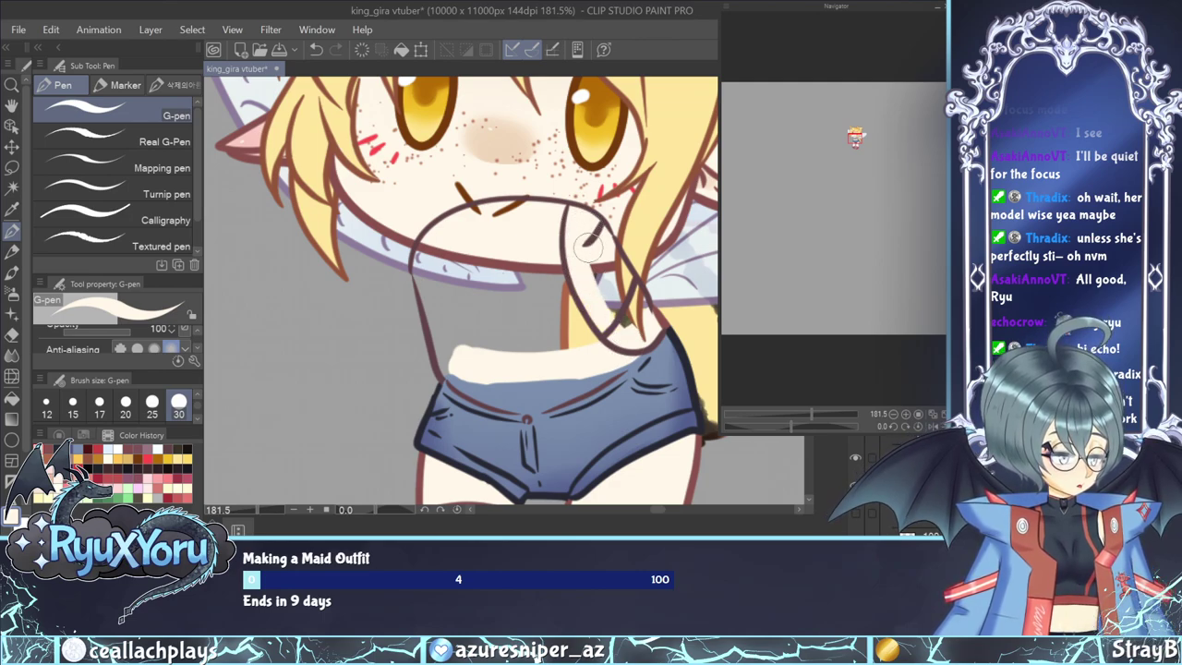
{"action": "mouse_move", "coordinate": [589, 248]}
{"action": "left_mouse_down"}
{"action": "mouse_move", "coordinate": [608, 304]}
{"action": "mouse_move", "coordinate": [652, 339]}
{"action": "mouse_move", "coordinate": [633, 305]}
{"action": "left_mouse_up"}
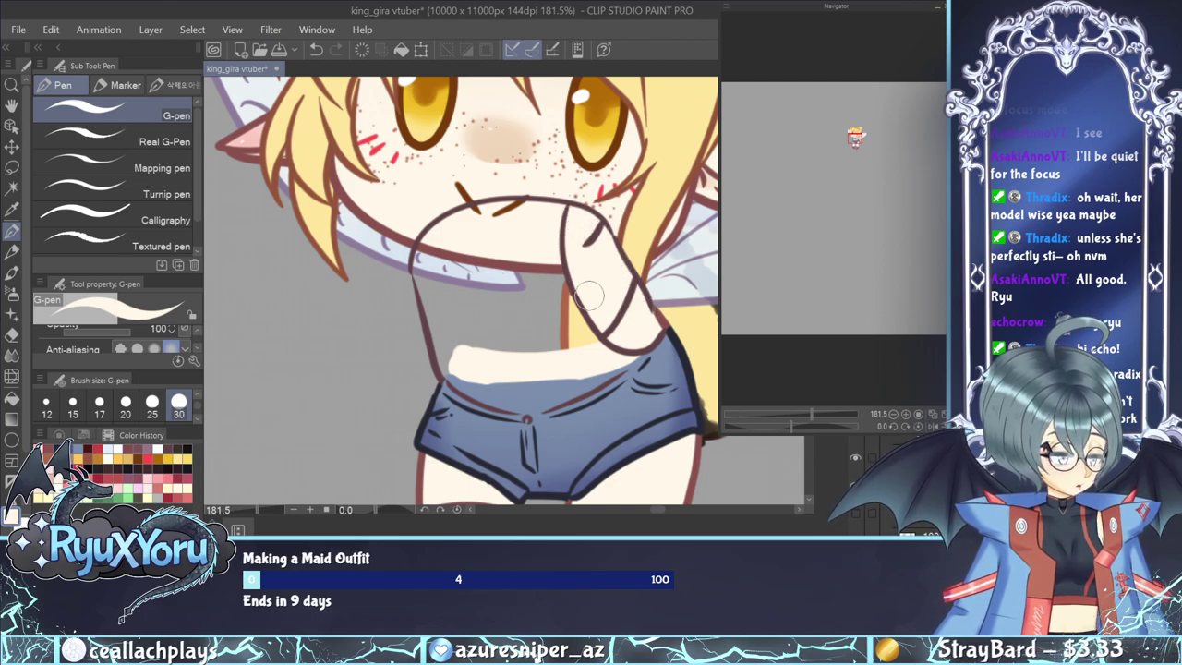
Sample the denim blue from the shorts and fill the whole torso up to its outline with the G-pen.
{"action": "key", "text": "i"}
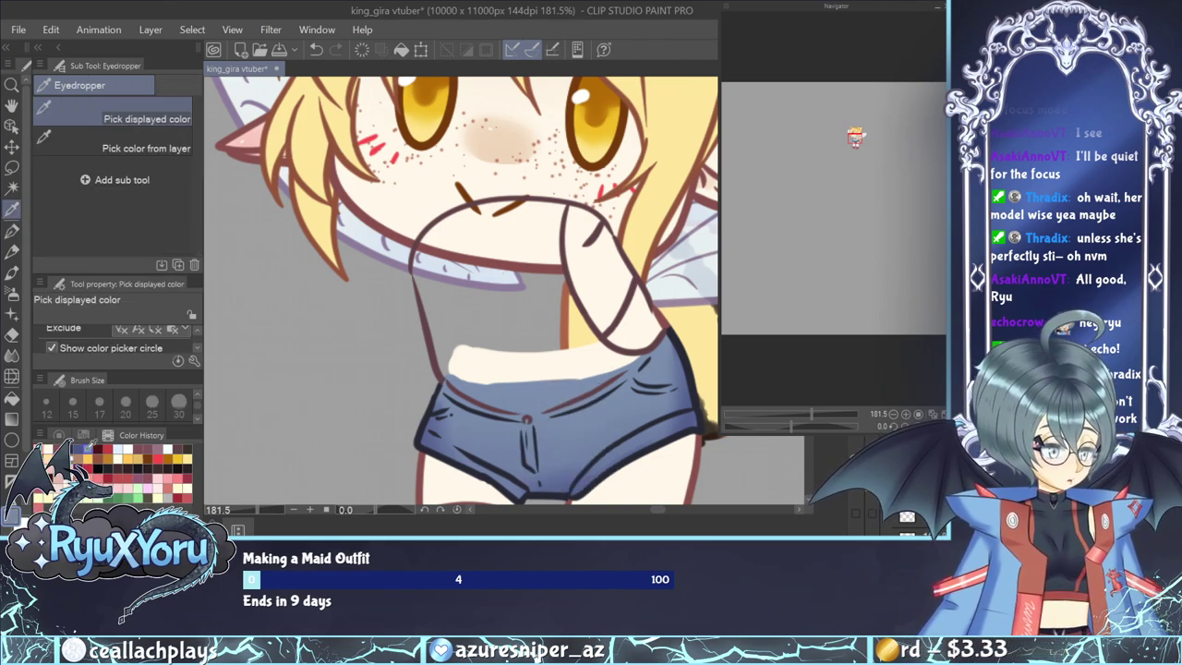
{"action": "left_click", "coordinate": [12, 232]}
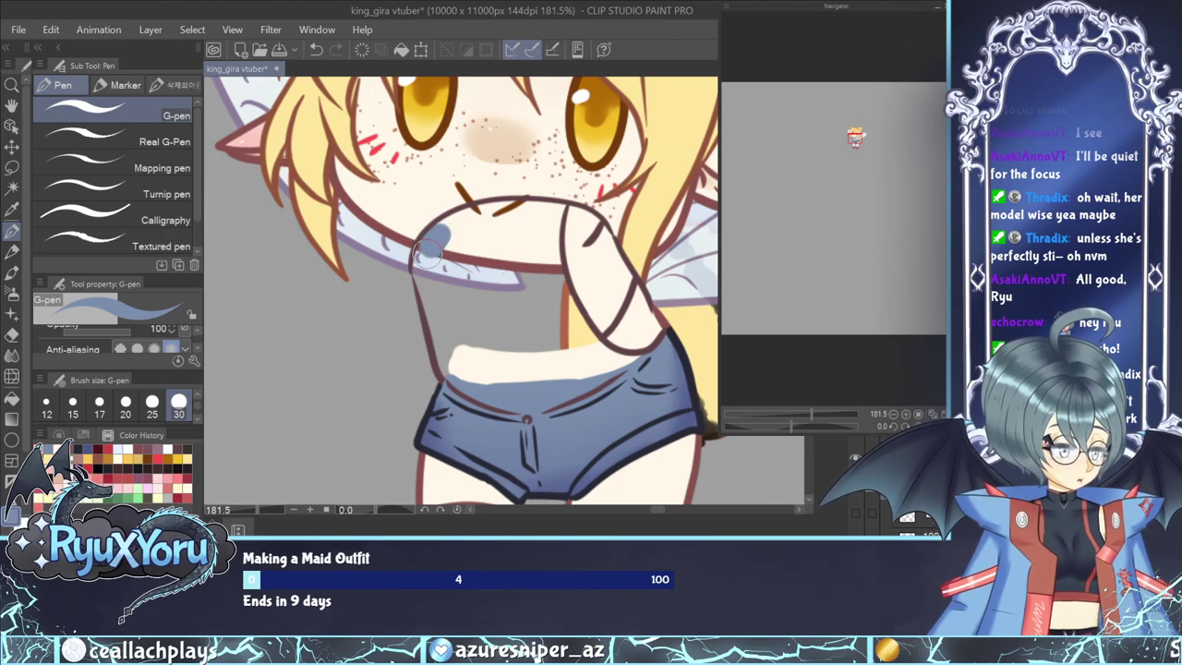
{"action": "mouse_move", "coordinate": [429, 248]}
{"action": "left_mouse_down"}
{"action": "mouse_move", "coordinate": [449, 367]}
{"action": "mouse_move", "coordinate": [496, 395]}
{"action": "left_mouse_up"}
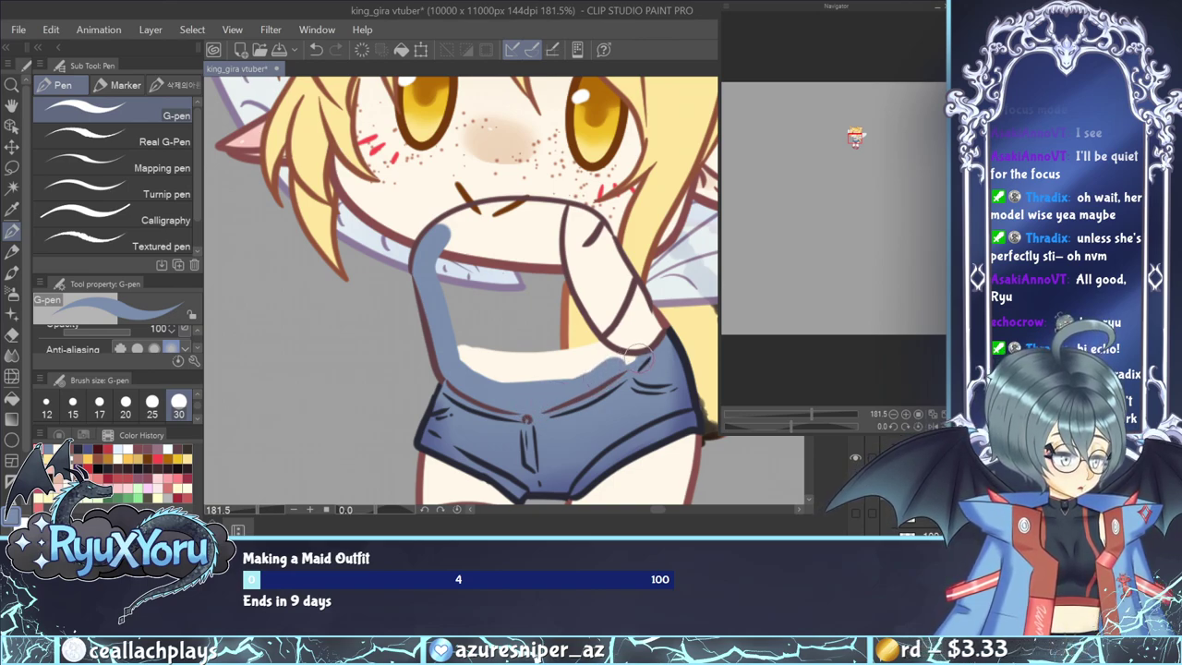
{"action": "mouse_move", "coordinate": [628, 365]}
{"action": "left_mouse_down"}
{"action": "mouse_move", "coordinate": [593, 360]}
{"action": "mouse_move", "coordinate": [609, 360]}
{"action": "mouse_move", "coordinate": [593, 353]}
{"action": "mouse_move", "coordinate": [584, 311]}
{"action": "mouse_move", "coordinate": [615, 360]}
{"action": "mouse_move", "coordinate": [561, 301]}
{"action": "mouse_move", "coordinate": [565, 211]}
{"action": "left_mouse_up"}
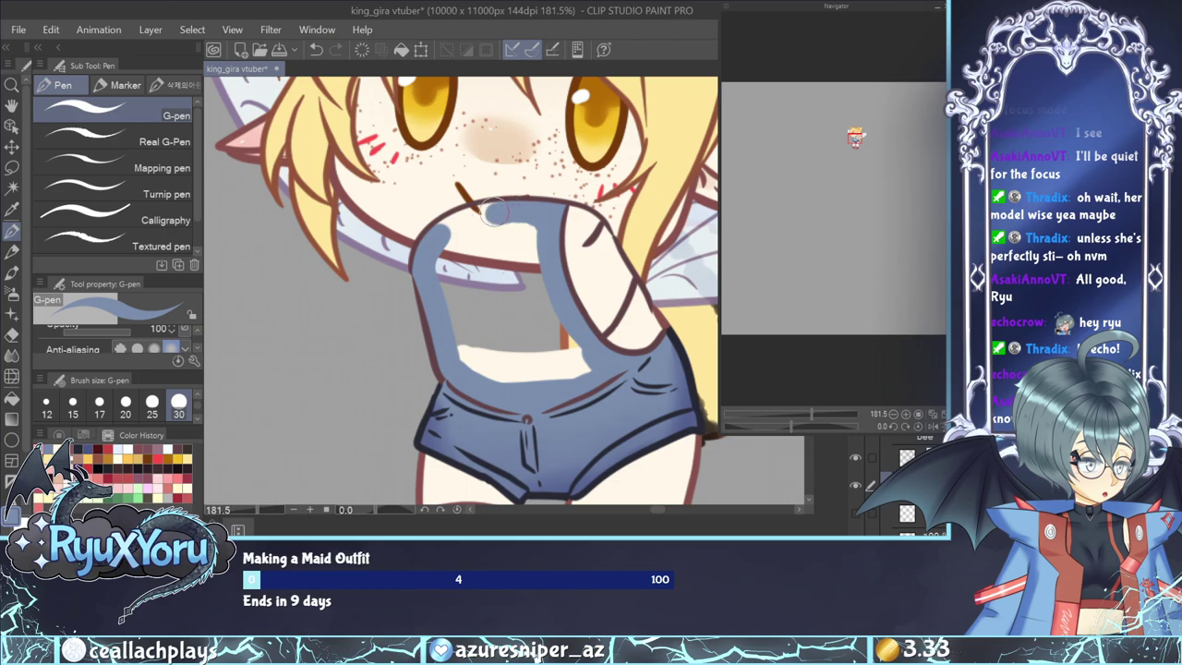
{"action": "mouse_move", "coordinate": [492, 212]}
{"action": "left_mouse_down"}
{"action": "mouse_move", "coordinate": [438, 235]}
{"action": "mouse_move", "coordinate": [447, 229]}
{"action": "mouse_move", "coordinate": [442, 281]}
{"action": "mouse_move", "coordinate": [480, 365]}
{"action": "left_mouse_up"}
{"action": "mouse_move", "coordinate": [466, 231]}
{"action": "left_mouse_down"}
{"action": "mouse_move", "coordinate": [468, 328]}
{"action": "mouse_move", "coordinate": [500, 385]}
{"action": "mouse_move", "coordinate": [486, 221]}
{"action": "mouse_move", "coordinate": [477, 288]}
{"action": "mouse_move", "coordinate": [513, 387]}
{"action": "mouse_move", "coordinate": [493, 220]}
{"action": "mouse_move", "coordinate": [493, 290]}
{"action": "mouse_move", "coordinate": [530, 380]}
{"action": "left_mouse_up"}
{"action": "mouse_move", "coordinate": [504, 220]}
{"action": "left_mouse_down"}
{"action": "mouse_move", "coordinate": [508, 294]}
{"action": "mouse_move", "coordinate": [547, 383]}
{"action": "left_mouse_up"}
{"action": "mouse_move", "coordinate": [522, 219]}
{"action": "left_mouse_down"}
{"action": "mouse_move", "coordinate": [516, 274]}
{"action": "mouse_move", "coordinate": [554, 382]}
{"action": "mouse_move", "coordinate": [530, 222]}
{"action": "mouse_move", "coordinate": [574, 366]}
{"action": "left_mouse_up"}
{"action": "left_click_drag", "start_coordinate": [561, 326], "coordinate": [587, 373]}
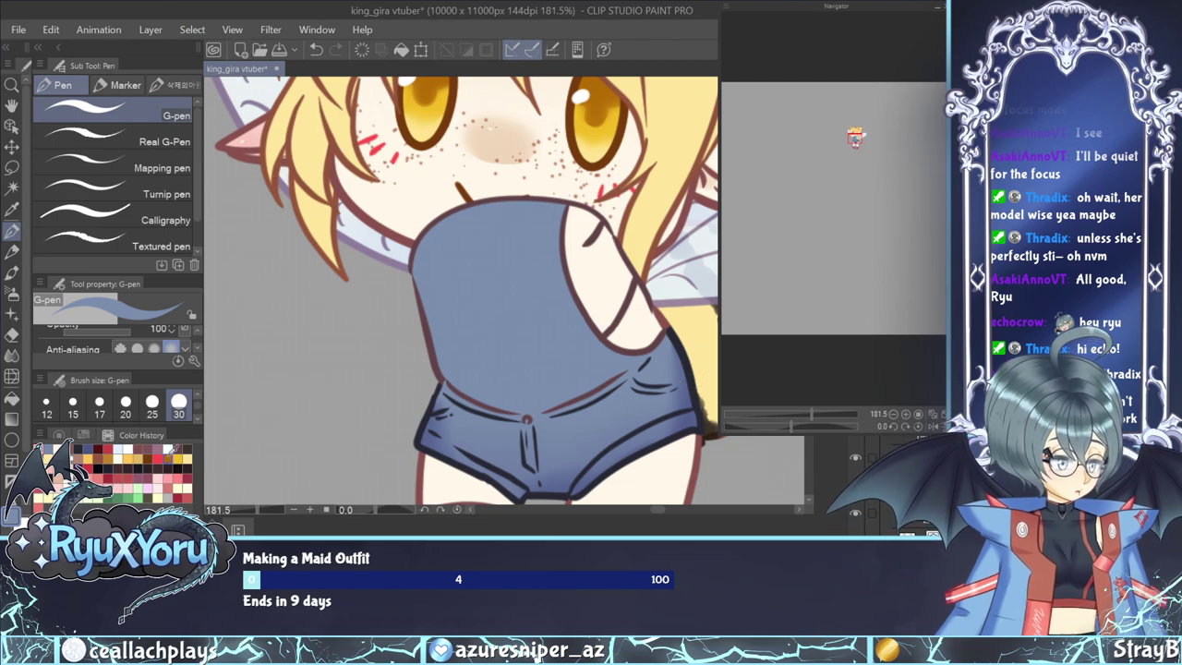
Choose a more saturated blue and paint the sleeve band across the middle of the upper arm.
{"action": "left_click", "coordinate": [58, 434]}
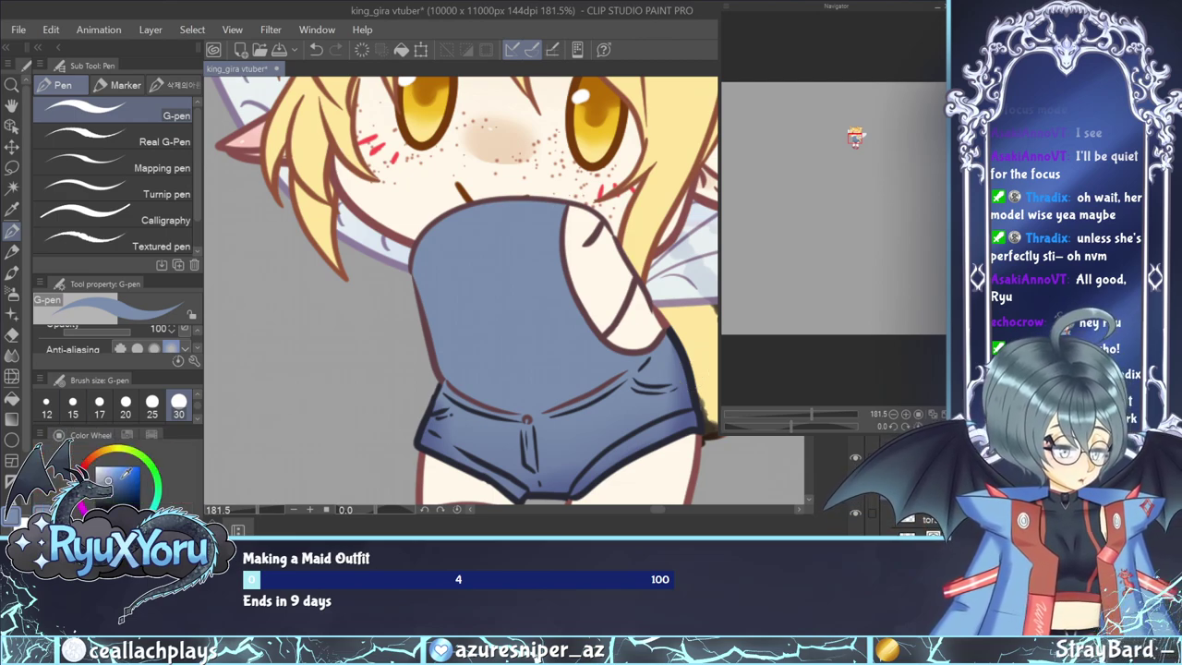
{"action": "left_click_drag", "start_coordinate": [125, 474], "coordinate": [131, 481]}
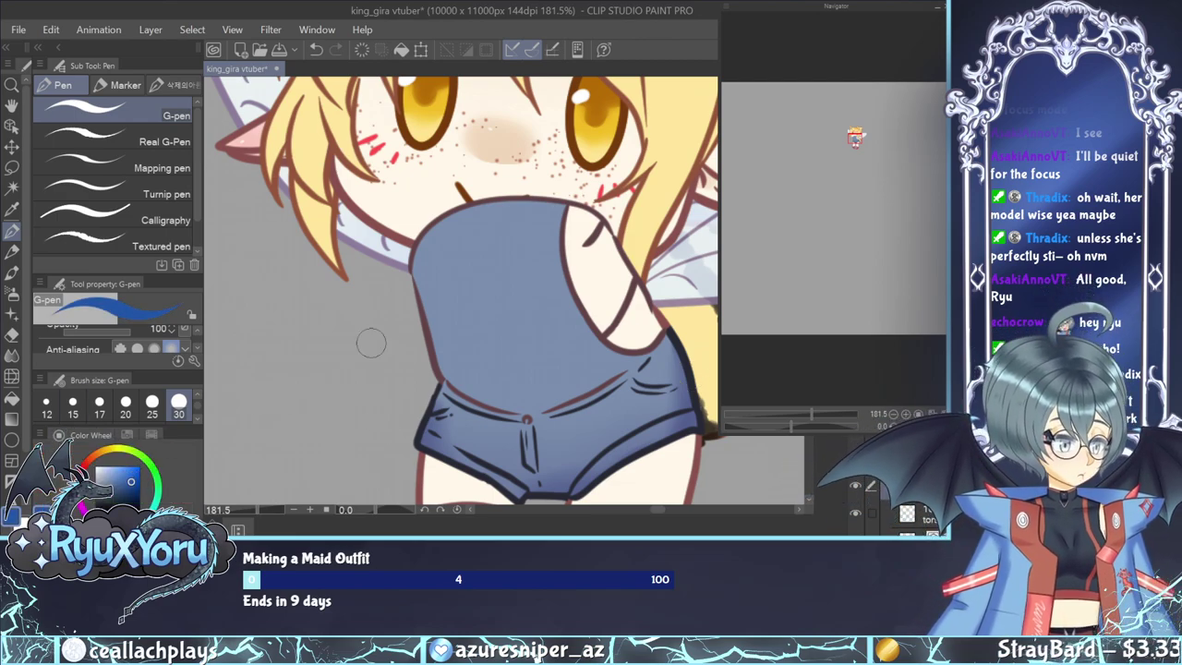
{"action": "left_click_drag", "start_coordinate": [632, 275], "coordinate": [602, 329]}
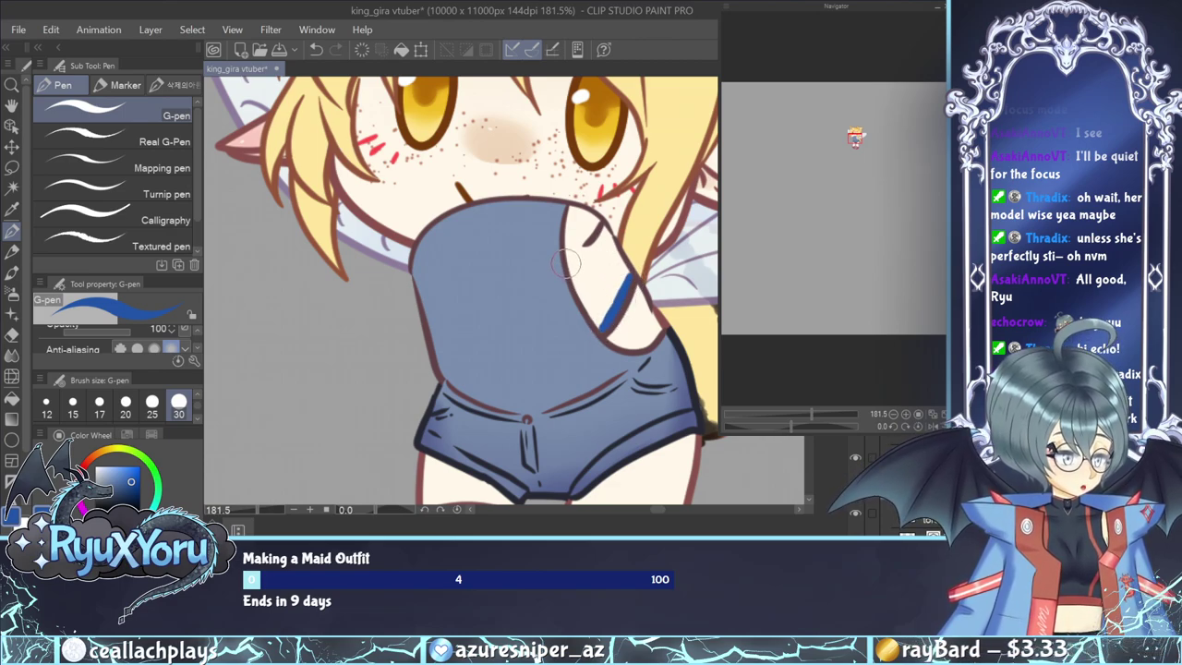
{"action": "mouse_move", "coordinate": [571, 263]}
{"action": "left_mouse_down"}
{"action": "mouse_move", "coordinate": [603, 227]}
{"action": "mouse_move", "coordinate": [597, 237]}
{"action": "mouse_move", "coordinate": [608, 249]}
{"action": "mouse_move", "coordinate": [602, 229]}
{"action": "mouse_move", "coordinate": [627, 274]}
{"action": "mouse_move", "coordinate": [602, 327]}
{"action": "mouse_move", "coordinate": [568, 268]}
{"action": "mouse_move", "coordinate": [579, 289]}
{"action": "mouse_move", "coordinate": [581, 267]}
{"action": "mouse_move", "coordinate": [590, 302]}
{"action": "mouse_move", "coordinate": [583, 262]}
{"action": "mouse_move", "coordinate": [609, 273]}
{"action": "left_mouse_up"}
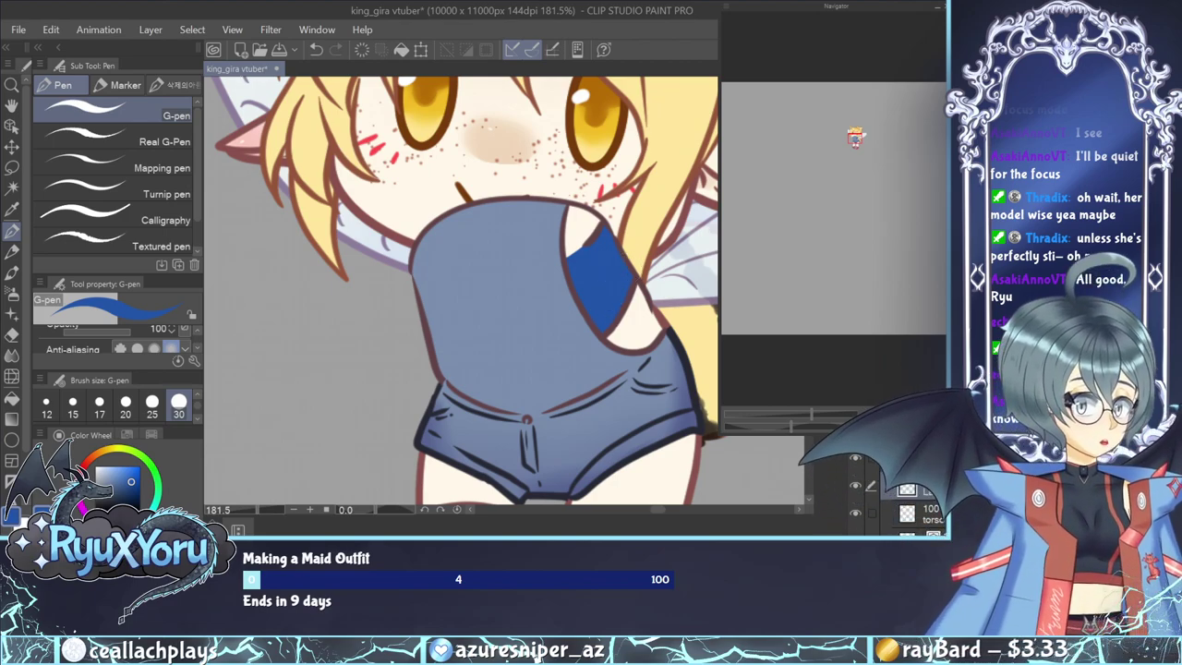
Select the Rainbow preset of the Gradient tool for the blue sleeve band.
{"action": "left_click", "coordinate": [11, 418]}
{"action": "scroll", "coordinate": [130, 216], "scroll_direction": "down", "scroll_amount": 4}
{"action": "left_click", "coordinate": [148, 187]}
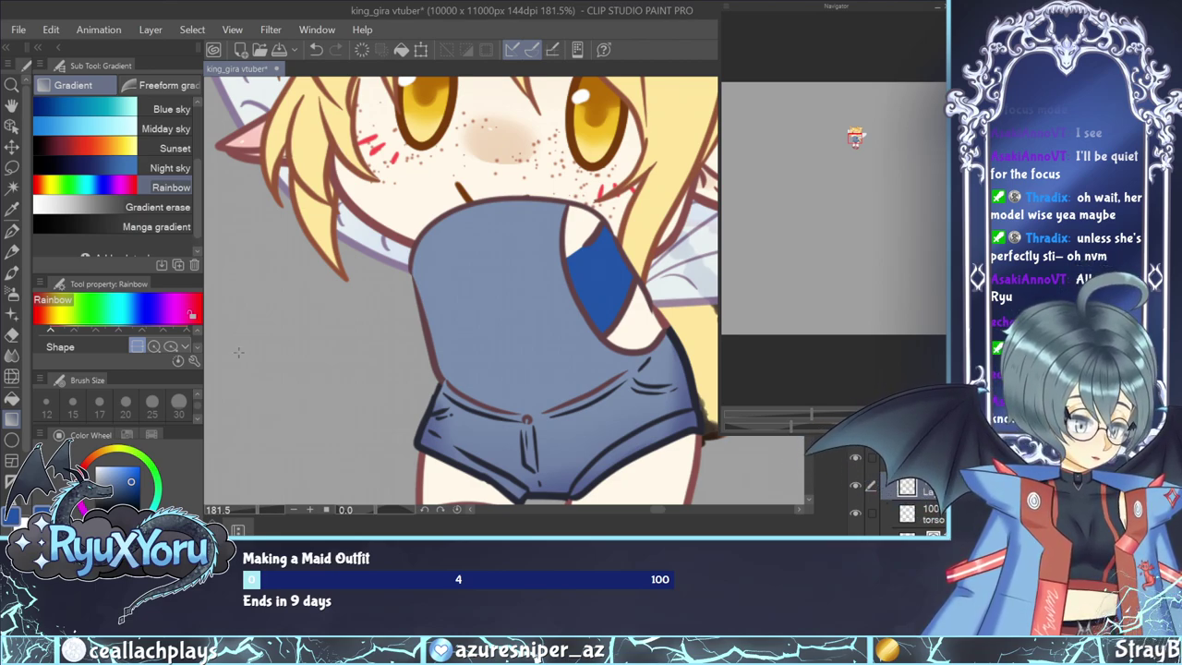
Try a small circular Rainbow gradient centred on the sleeve band and undo it.
{"action": "left_click", "coordinate": [153, 347]}
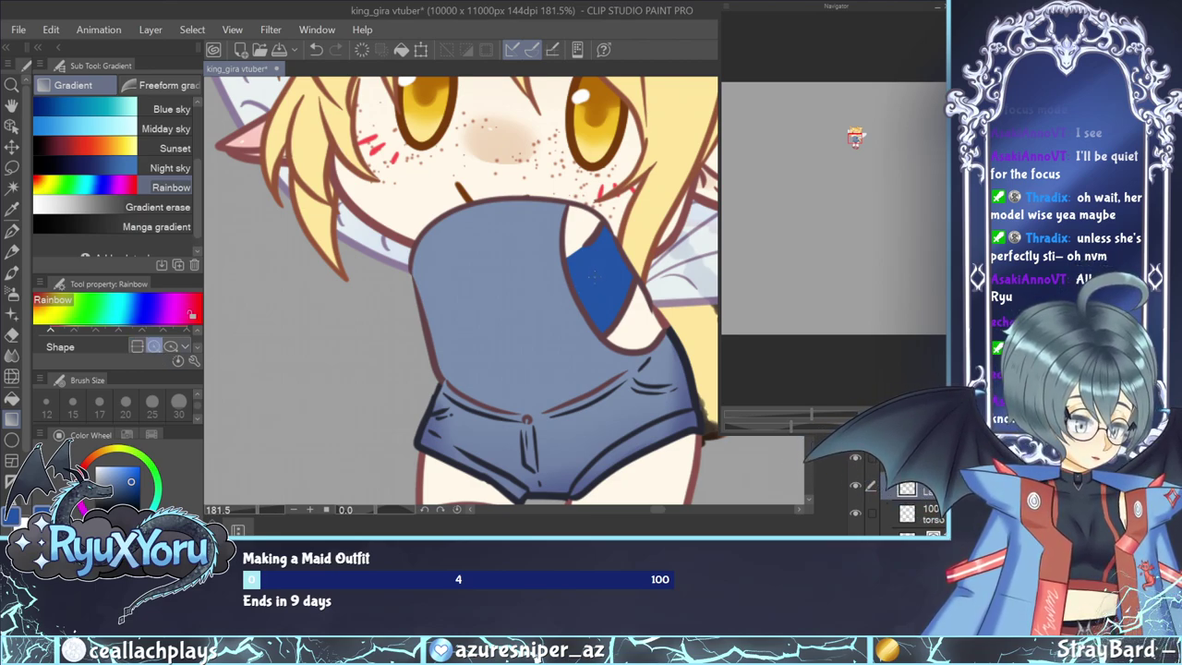
{"action": "left_click", "coordinate": [589, 282]}
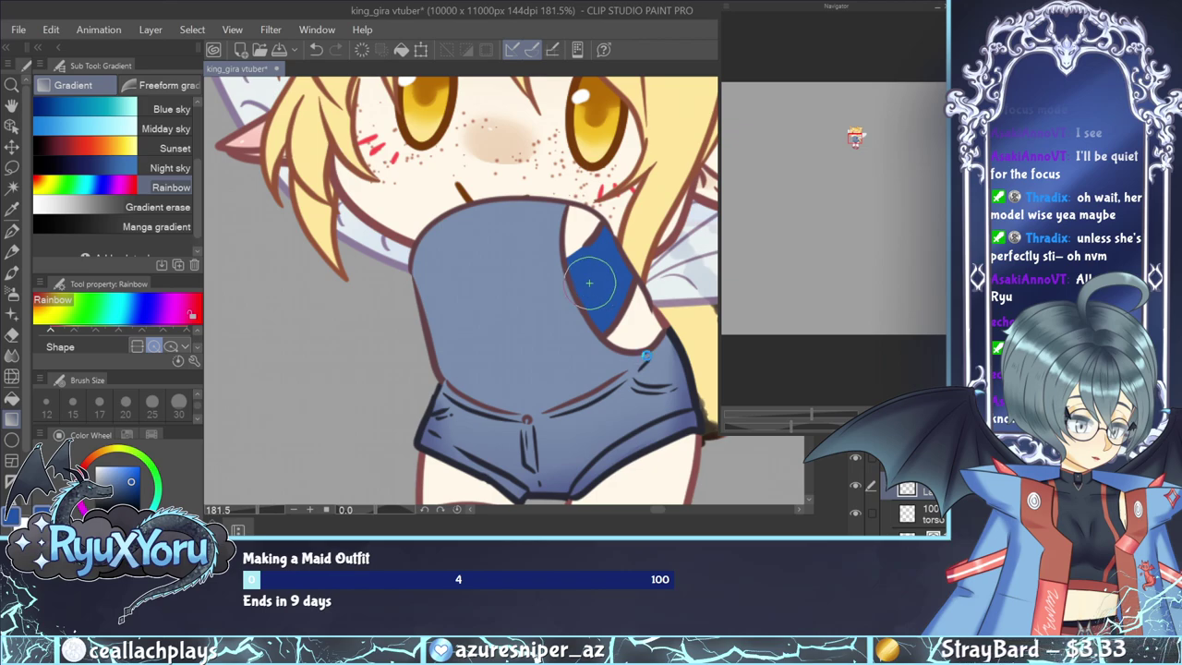
{"action": "left_click_drag", "start_coordinate": [589, 282], "coordinate": [591, 283]}
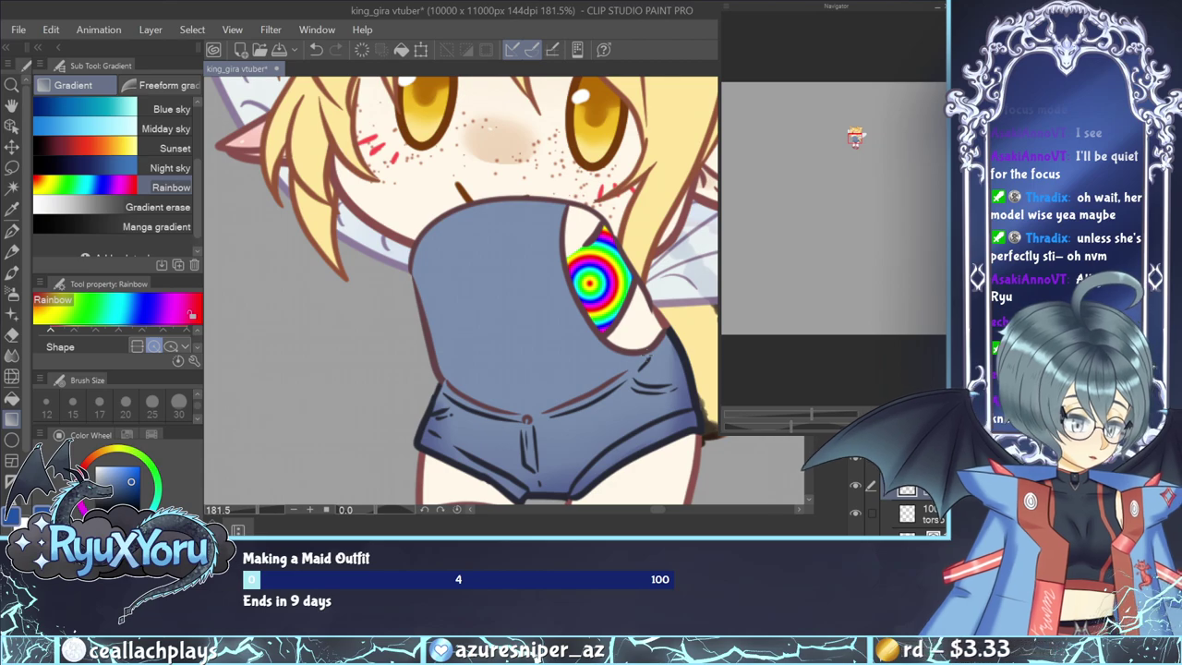
{"action": "key", "text": "ctrl+z"}
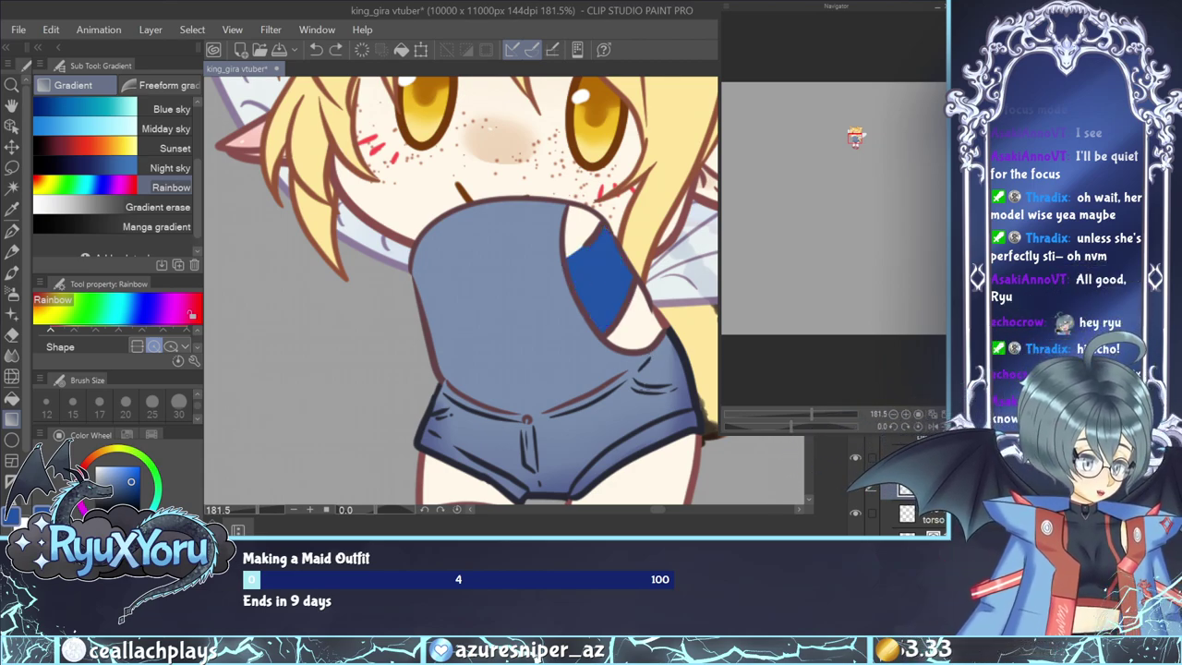
Try straight Rainbow gradients running down the arm from the sleeve band's upper edge at two lengths, undoing each.
{"action": "left_click", "coordinate": [137, 346]}
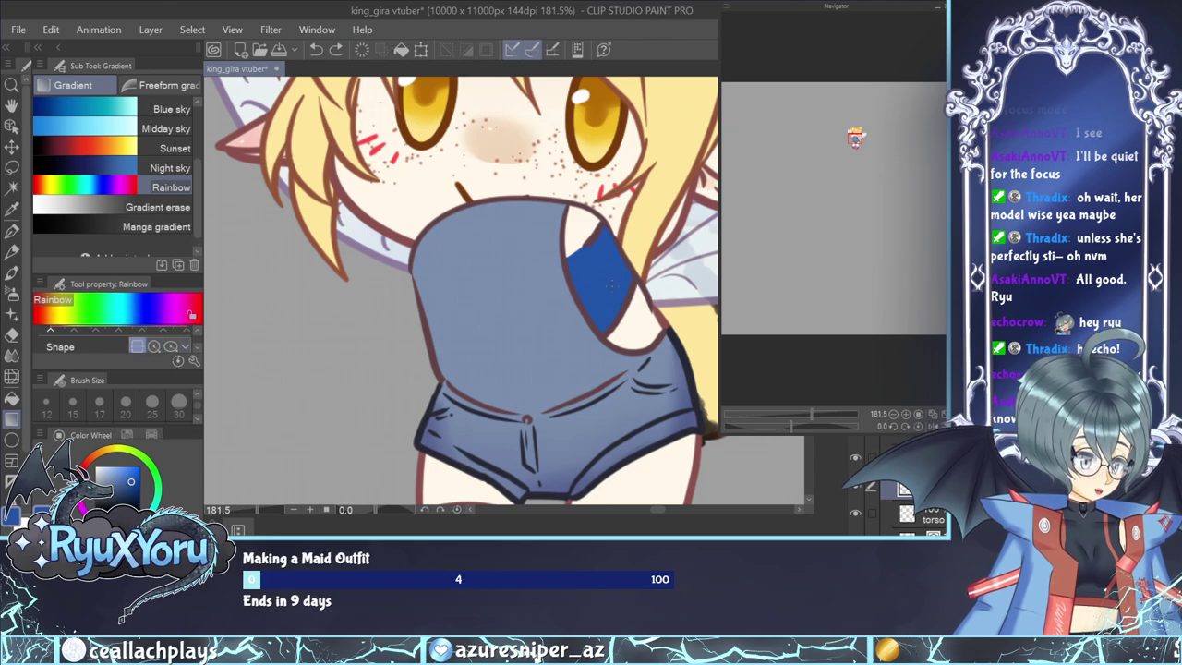
{"action": "left_click_drag", "start_coordinate": [587, 247], "coordinate": [616, 303]}
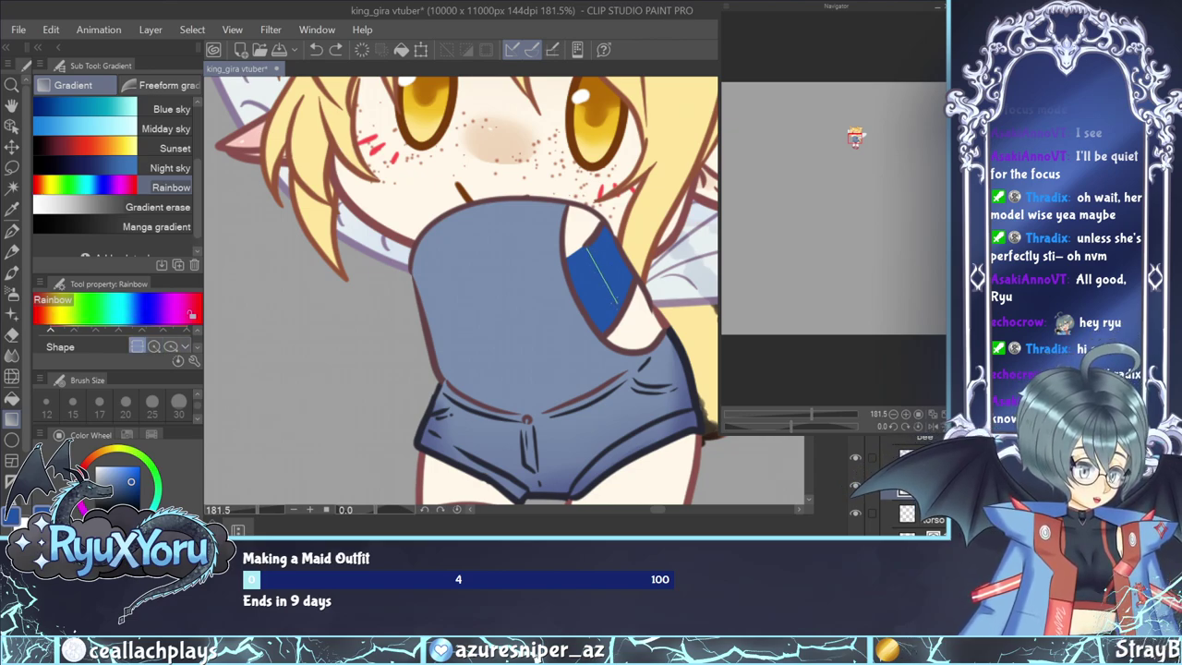
{"action": "left_click_drag", "start_coordinate": [616, 302], "coordinate": [616, 303]}
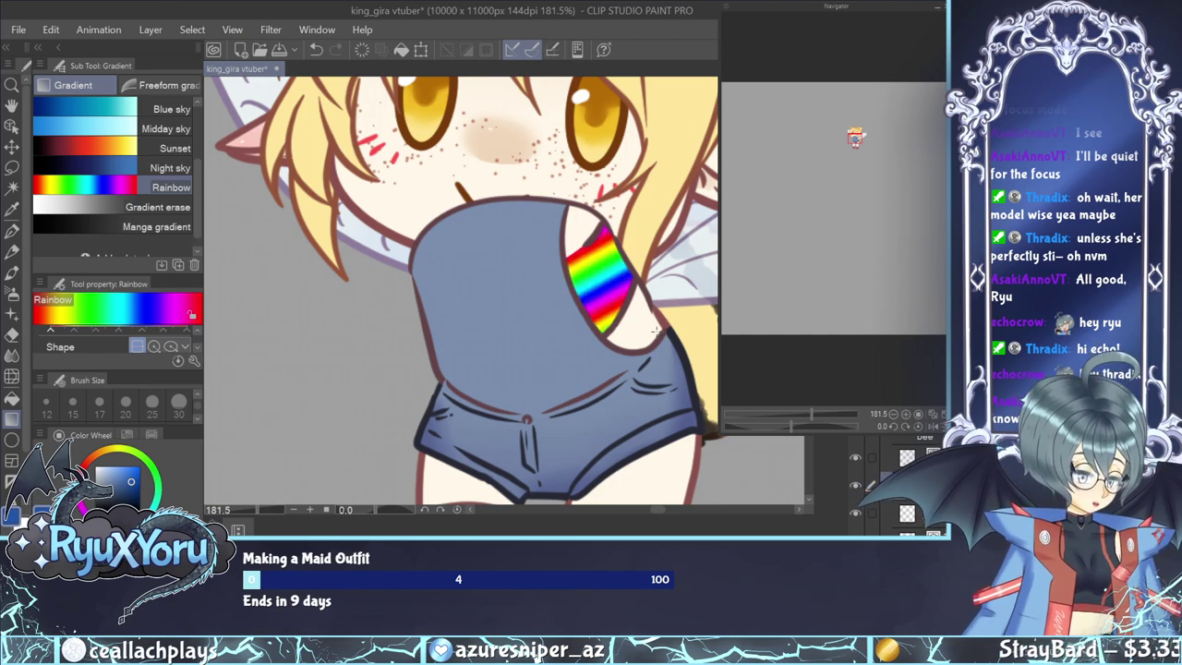
{"action": "key", "text": "ctrl+z"}
{"action": "left_click_drag", "start_coordinate": [579, 248], "coordinate": [661, 357]}
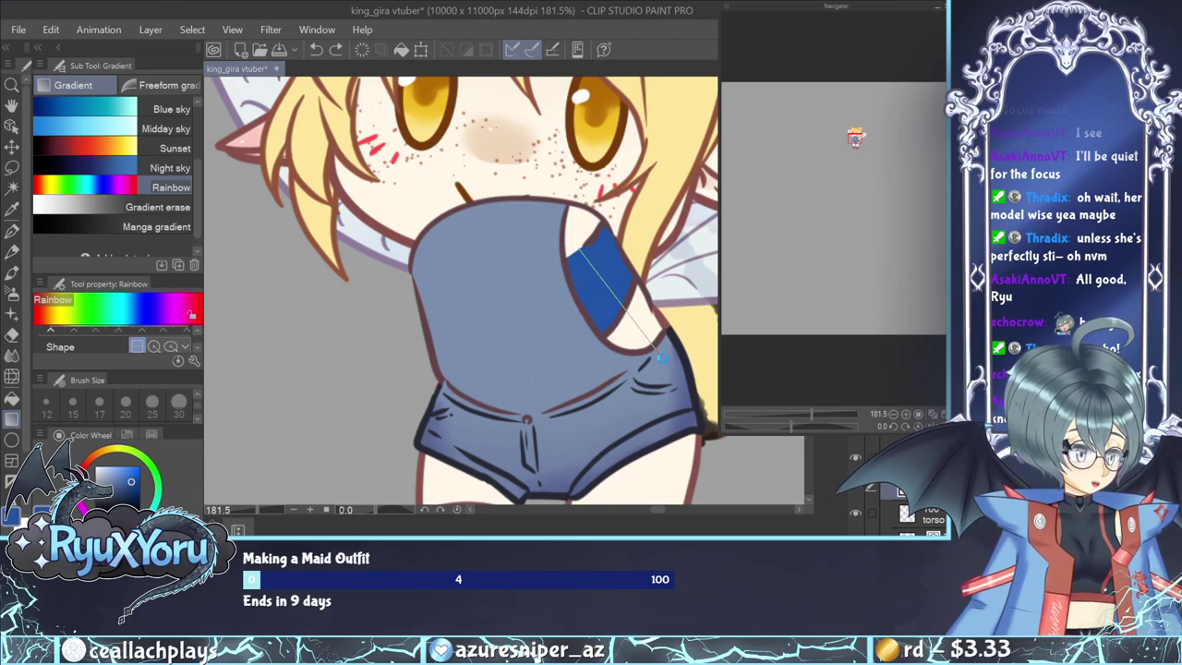
{"action": "left_click_drag", "start_coordinate": [661, 357], "coordinate": [661, 358]}
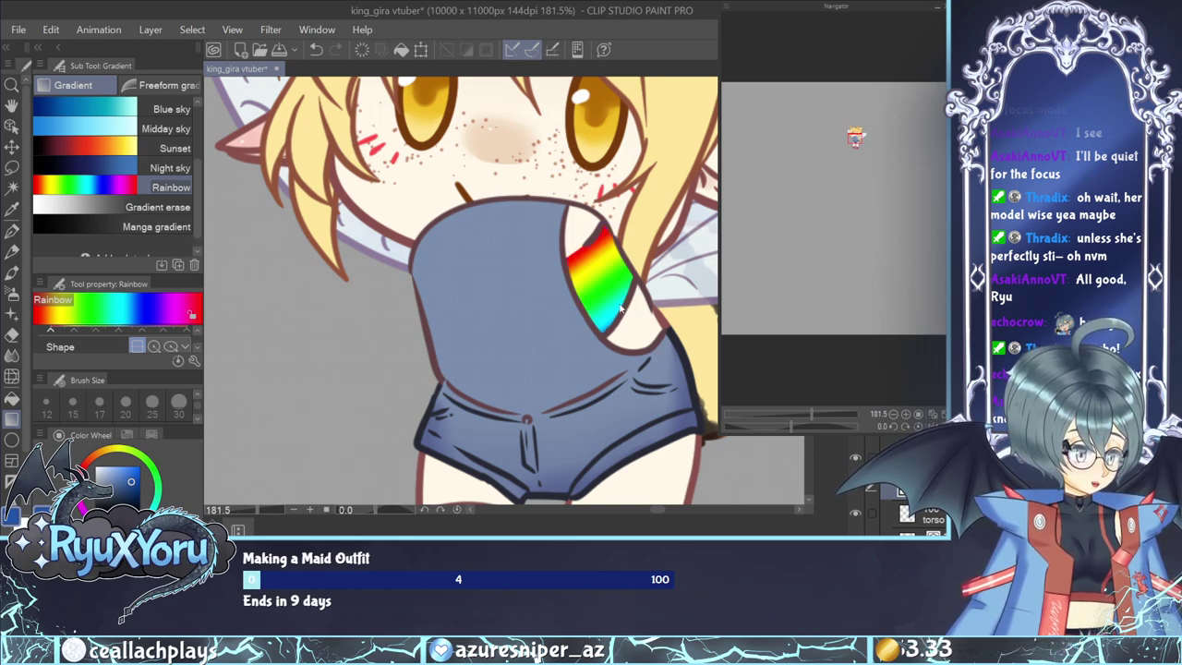
{"action": "key", "text": "ctrl+z"}
Try longer straight Rainbow gradients starting above the torso and running diagonally through the sleeve band, undoing each.
{"action": "left_click_drag", "start_coordinate": [519, 172], "coordinate": [608, 297]}
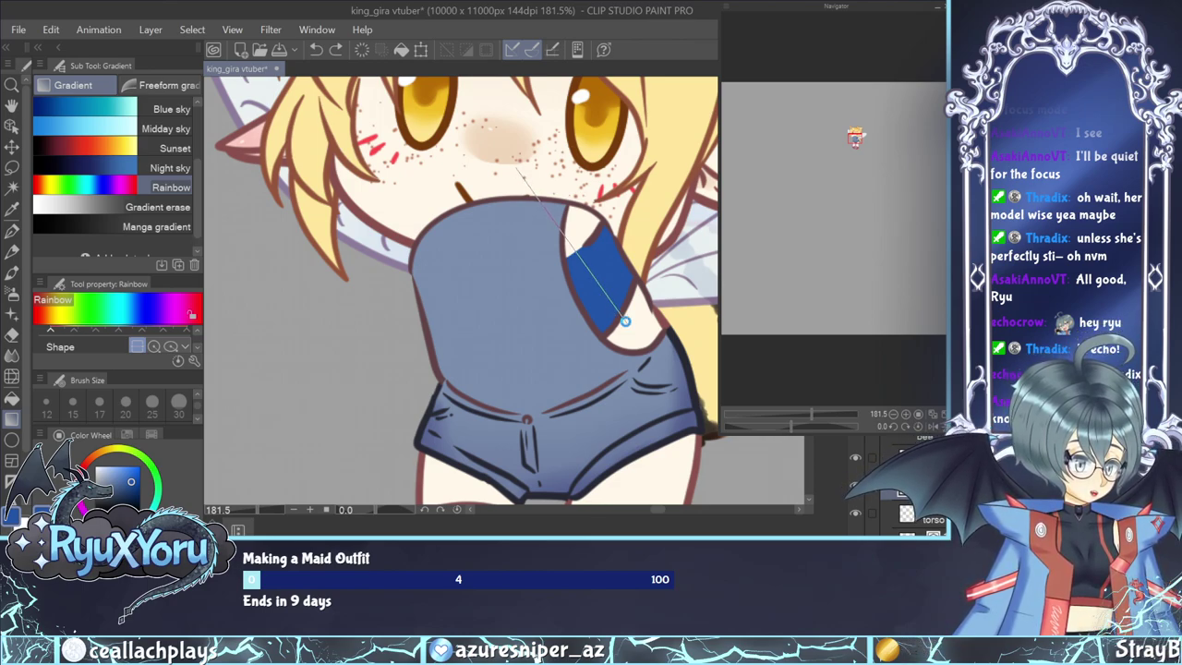
{"action": "left_click_drag", "start_coordinate": [624, 319], "coordinate": [626, 320]}
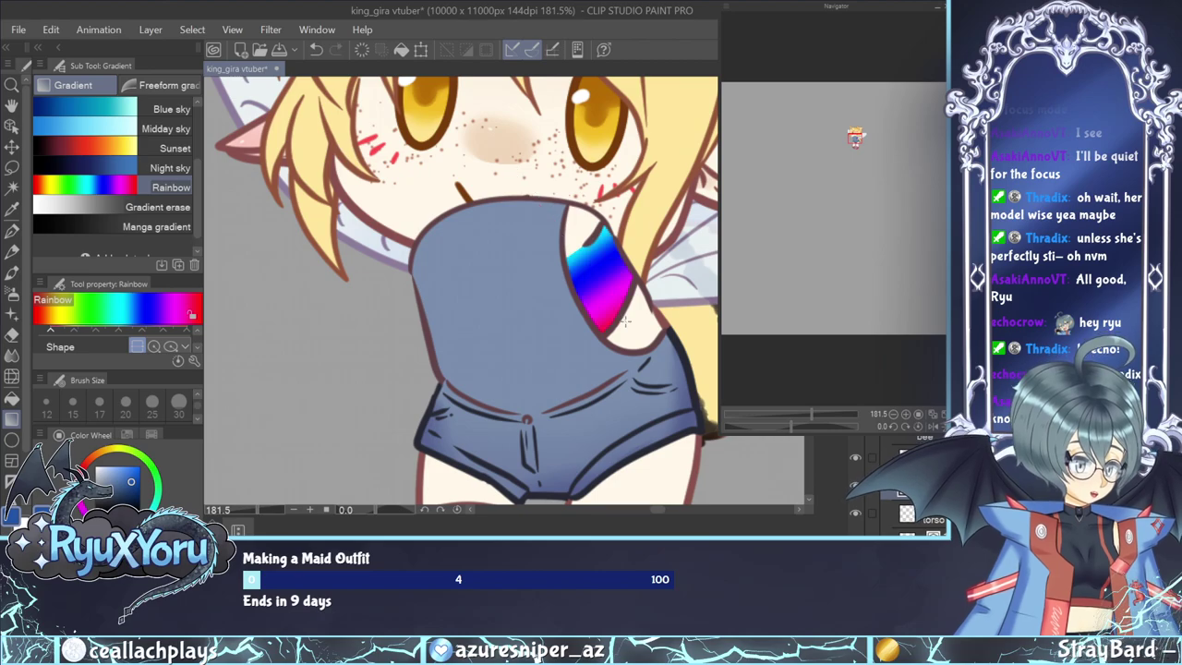
{"action": "key", "text": "ctrl+z"}
{"action": "left_click_drag", "start_coordinate": [532, 149], "coordinate": [694, 407]}
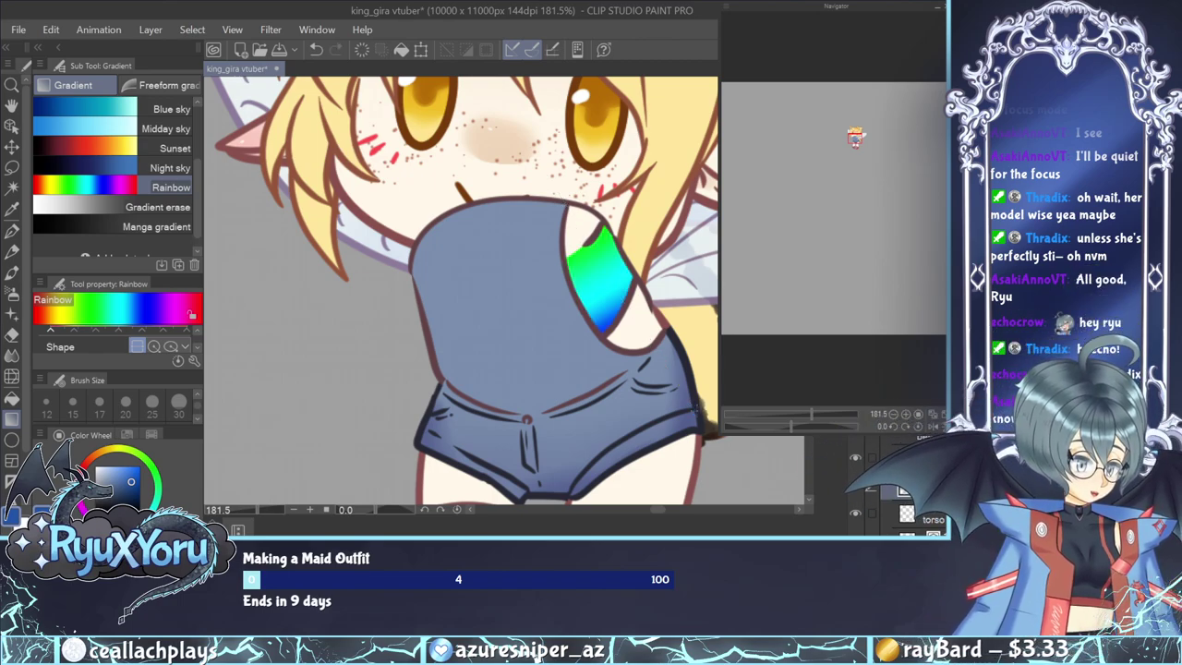
{"action": "key", "text": "ctrl+z"}
{"action": "left_click_drag", "start_coordinate": [545, 187], "coordinate": [659, 363]}
{"action": "key", "text": "ctrl+z"}
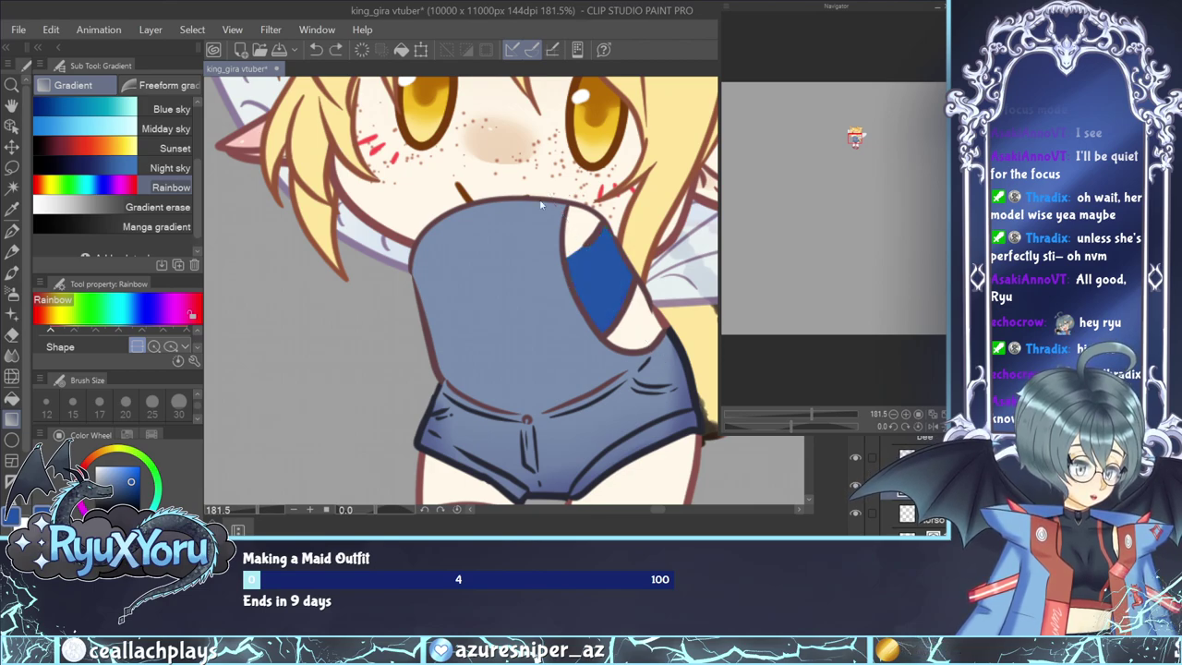
{"action": "left_click_drag", "start_coordinate": [547, 182], "coordinate": [640, 319]}
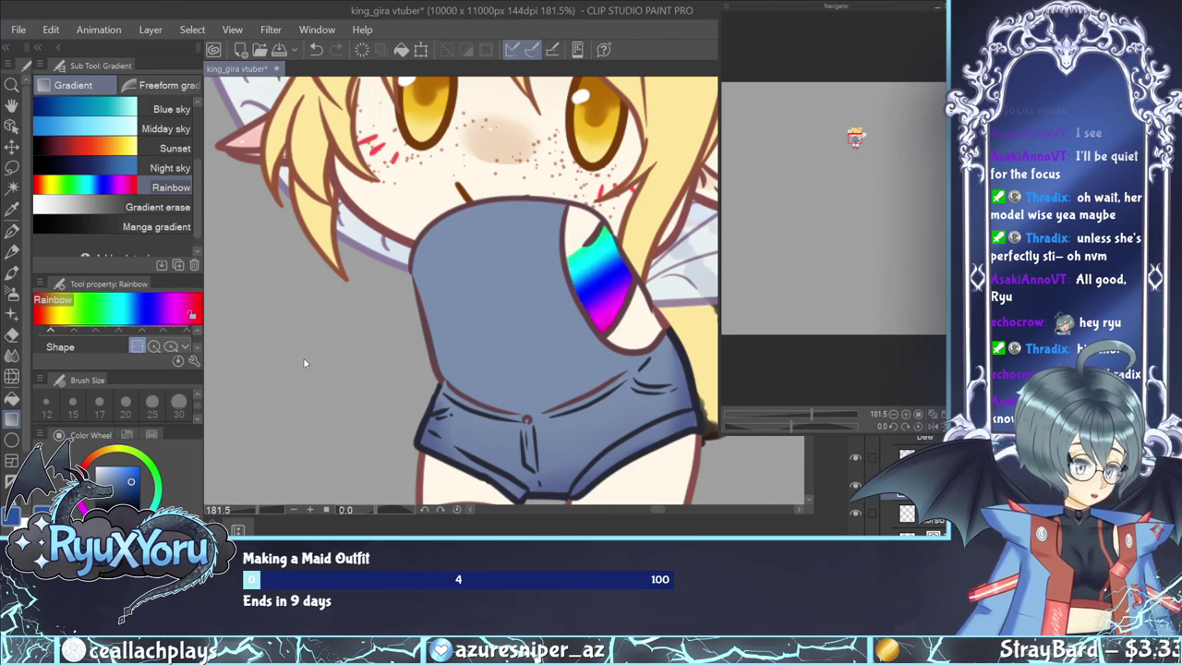
{"action": "key", "text": "ctrl+z"}
Try a straight Rainbow gradient on the sleeve band with a different edge process, and undo it.
{"action": "scroll", "coordinate": [197, 345], "scroll_direction": "down", "scroll_amount": 1}
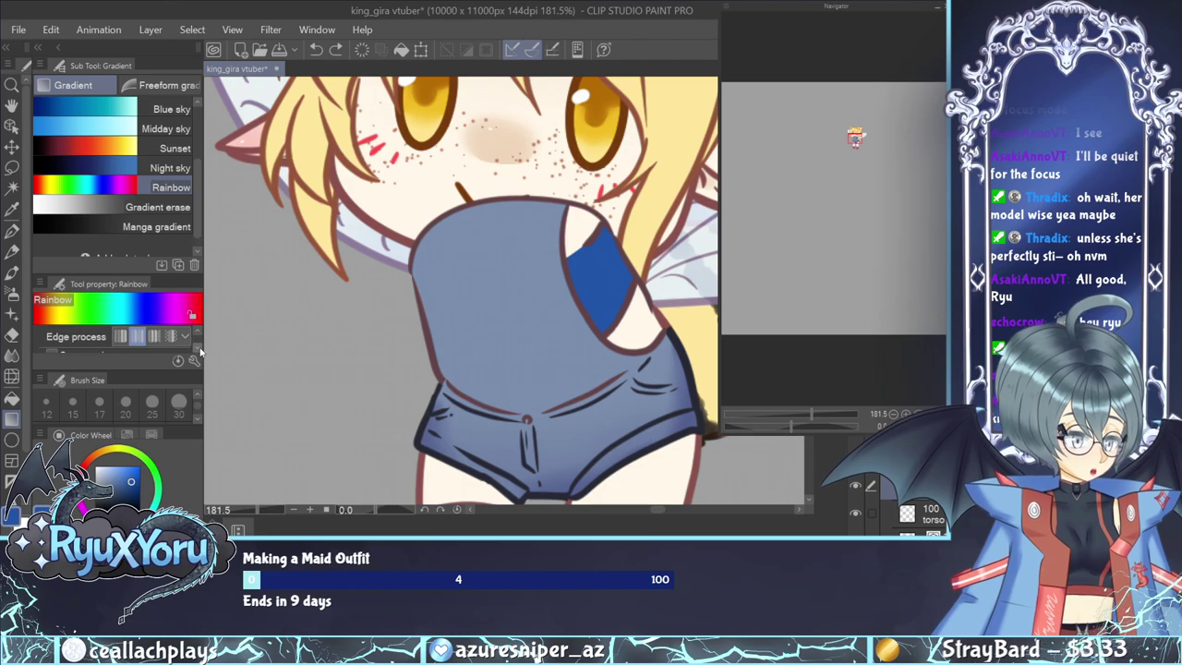
{"action": "left_click", "coordinate": [123, 337]}
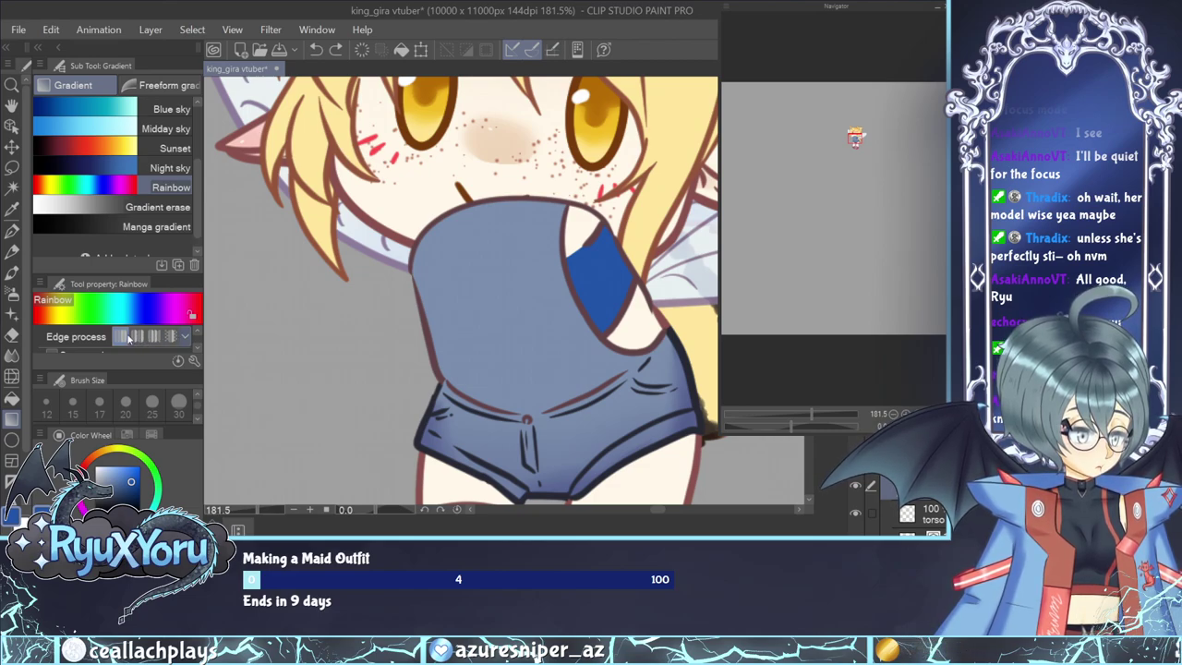
{"action": "left_click_drag", "start_coordinate": [575, 247], "coordinate": [621, 316]}
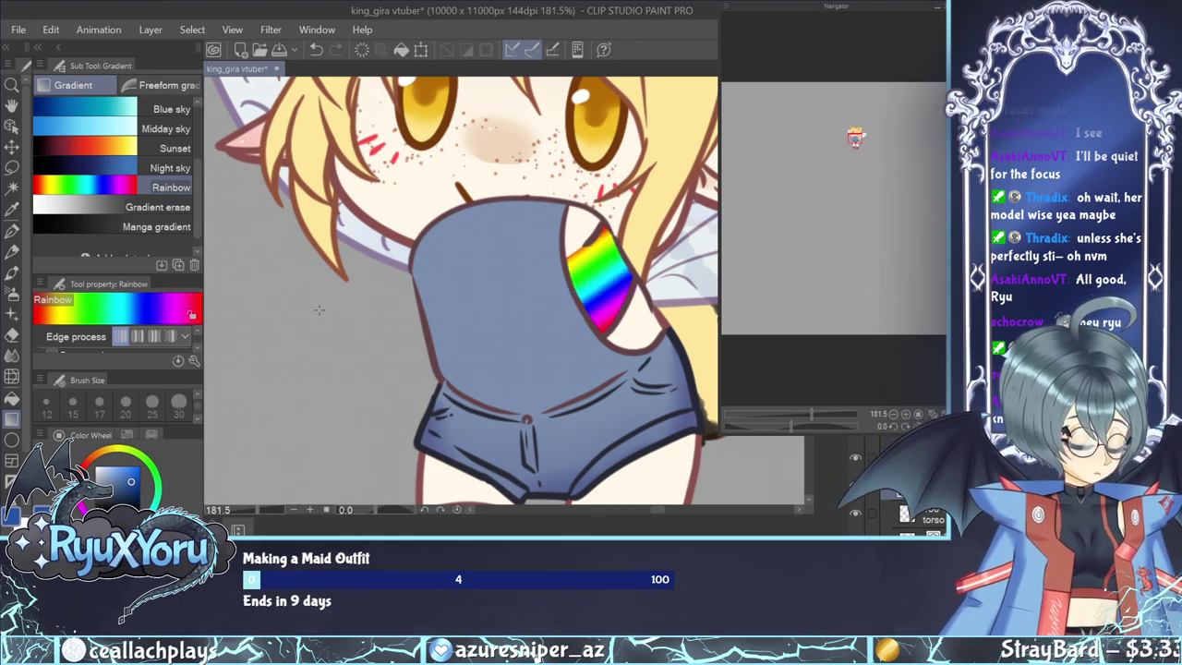
{"action": "key", "text": "ctrl+z"}
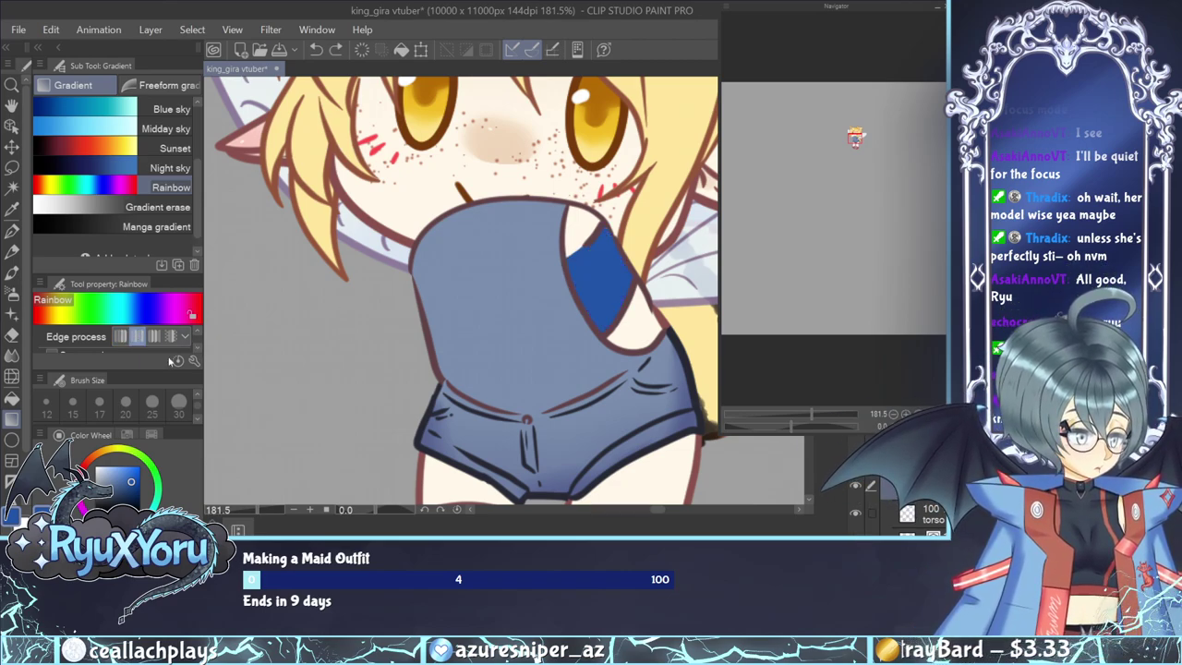
Try straight Rainbow gradients running down the arm through the sleeve band, a shorter one and a longer one, undoing each.
{"action": "scroll", "coordinate": [196, 349], "scroll_direction": "down", "scroll_amount": 2}
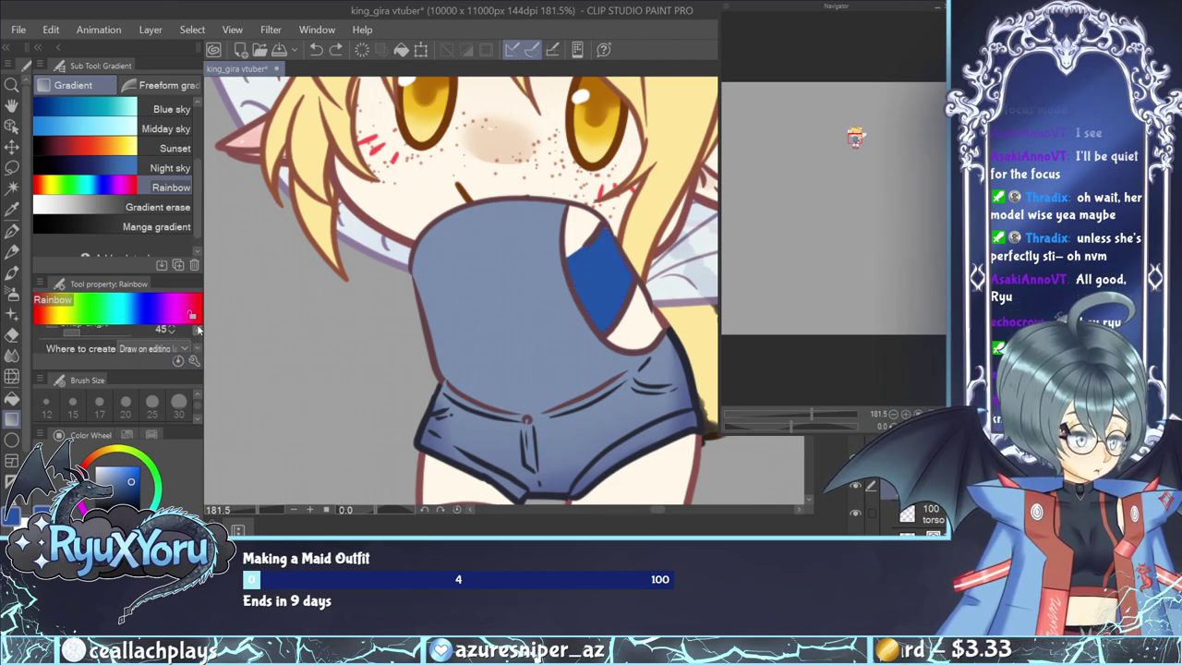
{"action": "left_click", "coordinate": [197, 329]}
{"action": "left_click", "coordinate": [198, 348]}
{"action": "scroll", "coordinate": [197, 350], "scroll_direction": "up", "scroll_amount": 3}
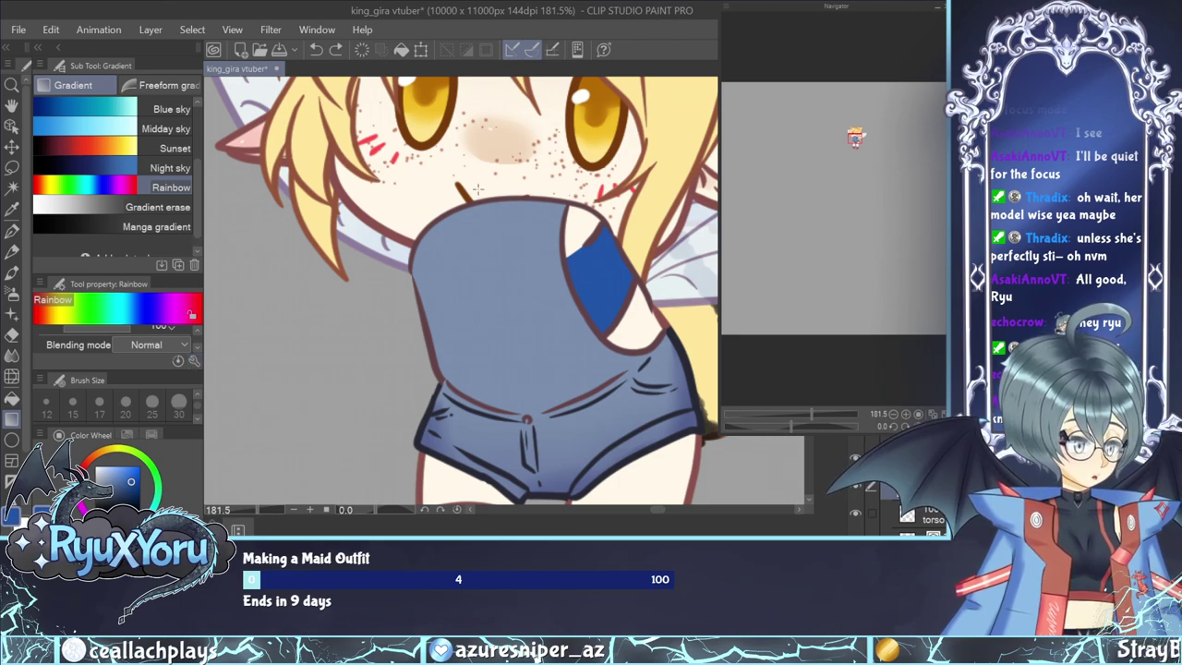
{"action": "left_click_drag", "start_coordinate": [563, 244], "coordinate": [610, 326]}
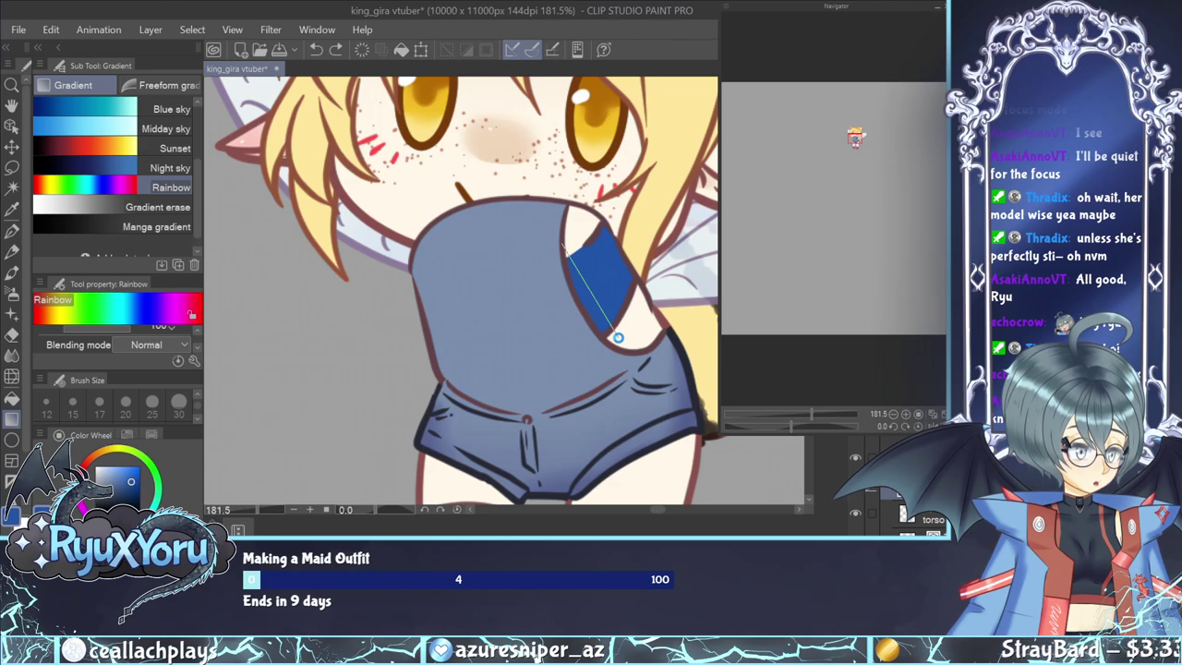
{"action": "left_click_drag", "start_coordinate": [618, 338], "coordinate": [617, 338]}
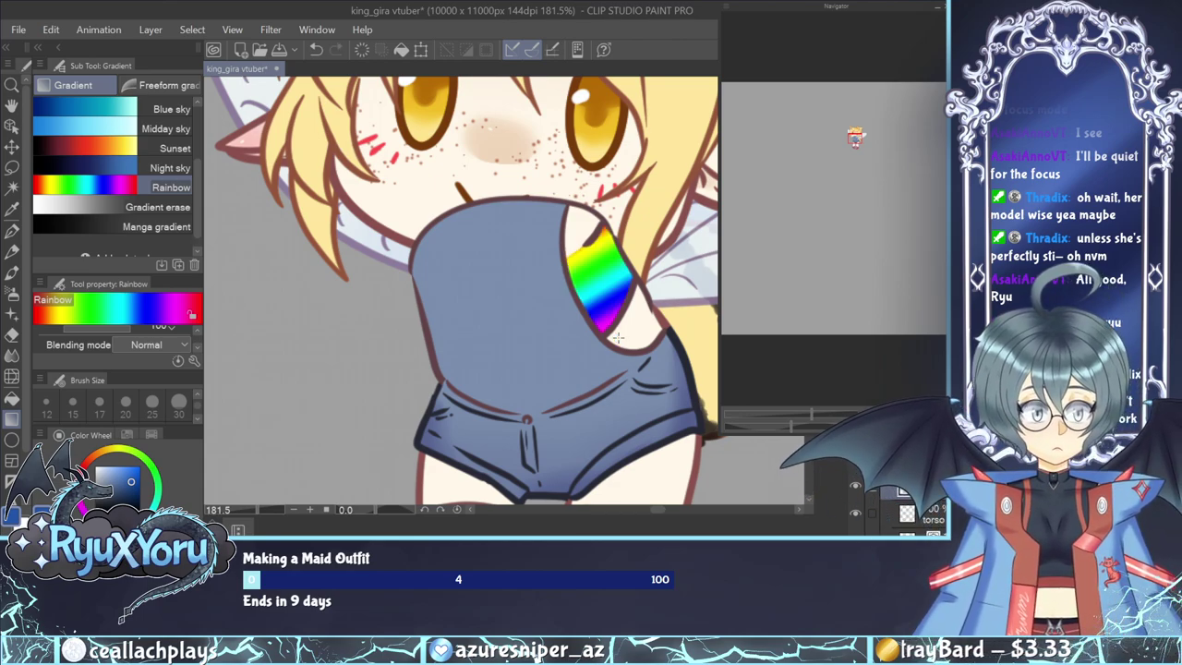
{"action": "key", "text": "ctrl+z"}
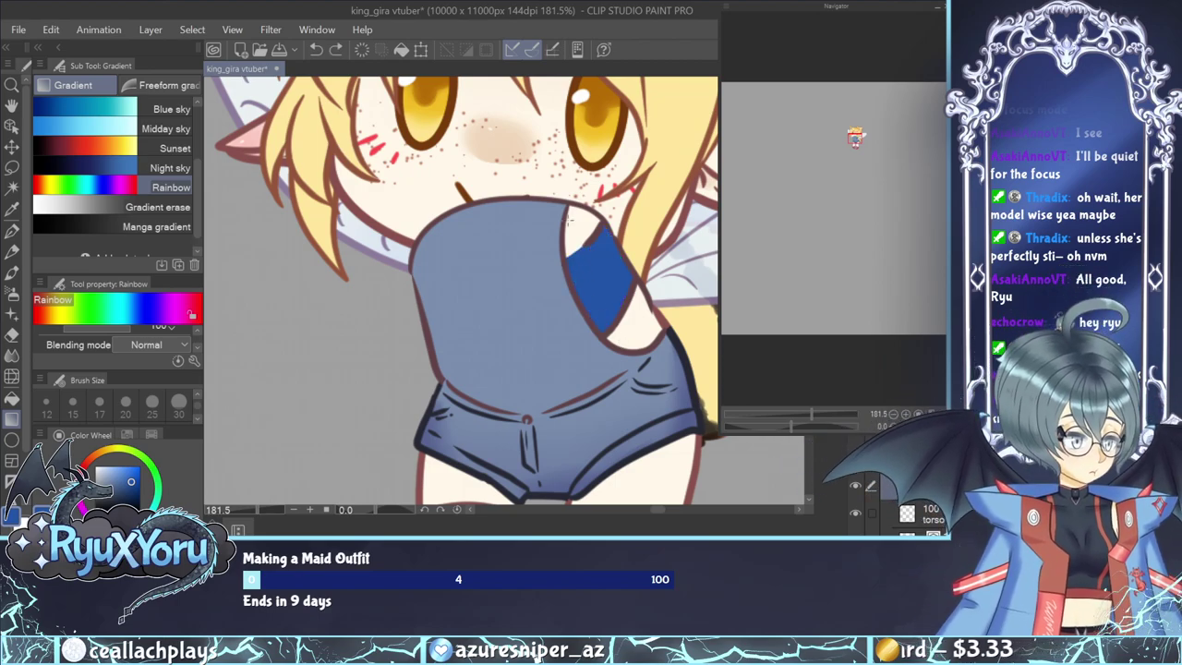
{"action": "left_click_drag", "start_coordinate": [569, 219], "coordinate": [645, 338]}
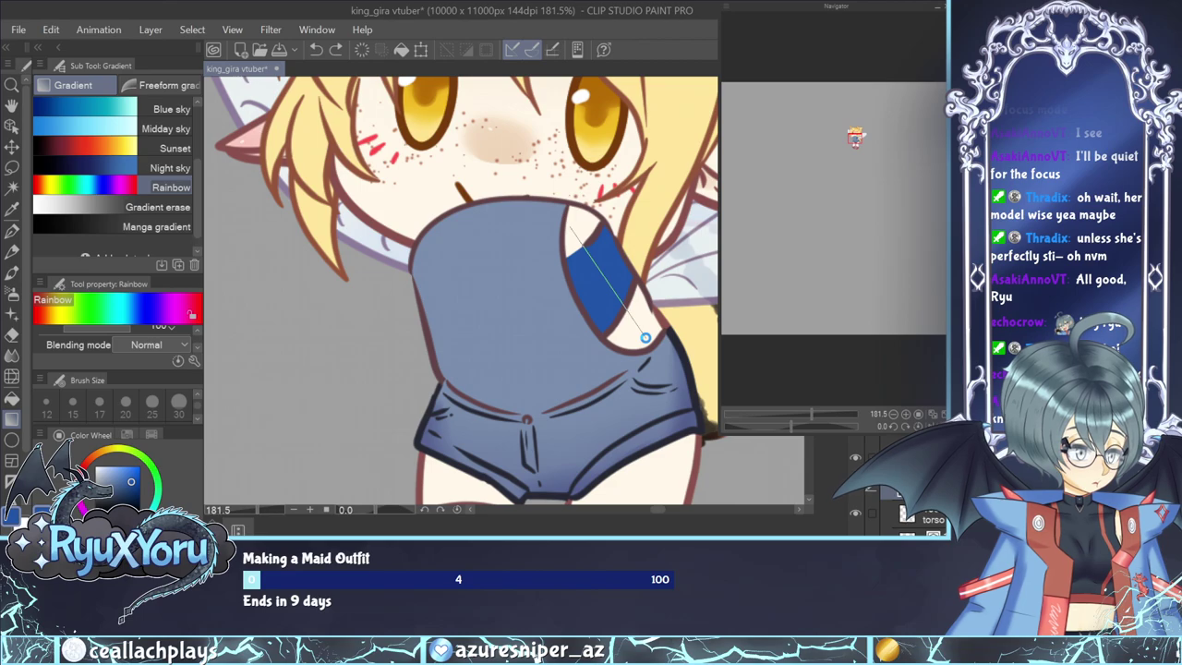
{"action": "left_click_drag", "start_coordinate": [644, 338], "coordinate": [645, 338]}
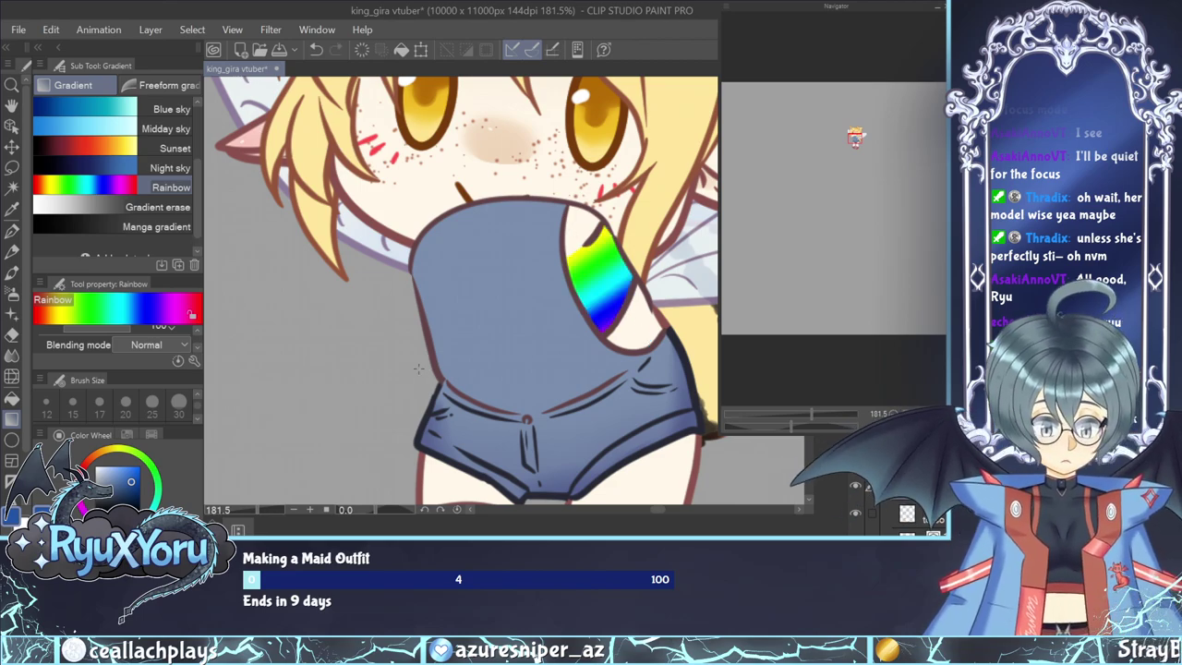
{"action": "key", "text": "ctrl+z"}
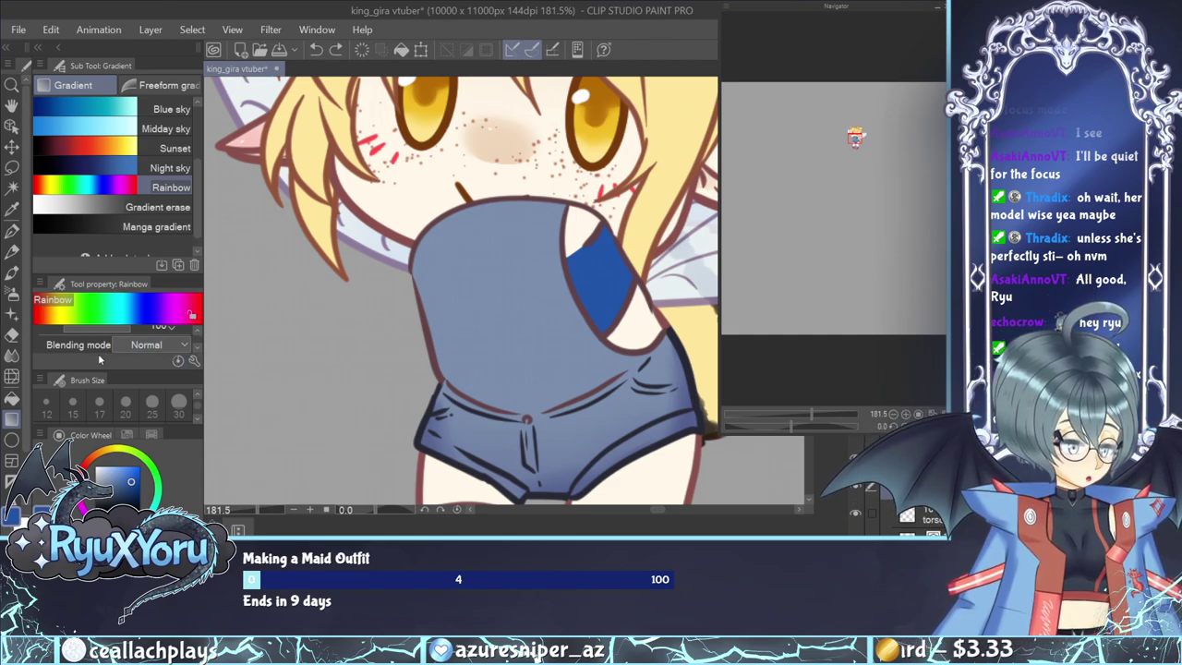
Fill the sleeve band with a short straight Rainbow gradient running down the arm and save the file.
{"action": "left_click_drag", "start_coordinate": [99, 372], "coordinate": [100, 385]}
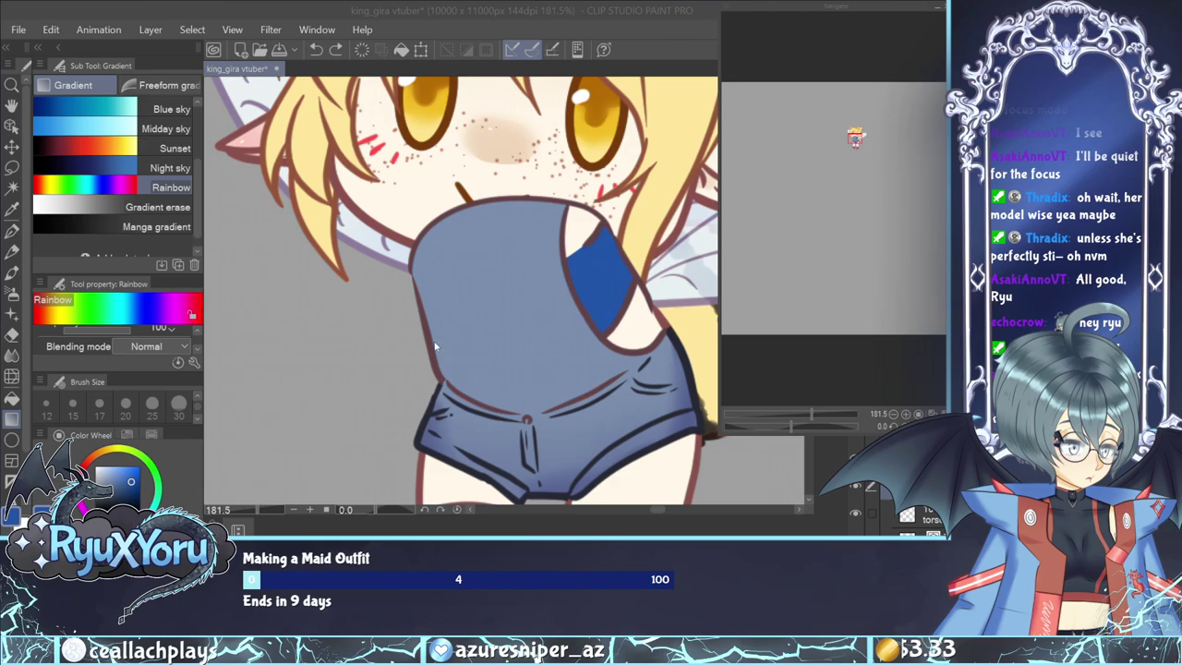
{"action": "left_click", "coordinate": [679, 251]}
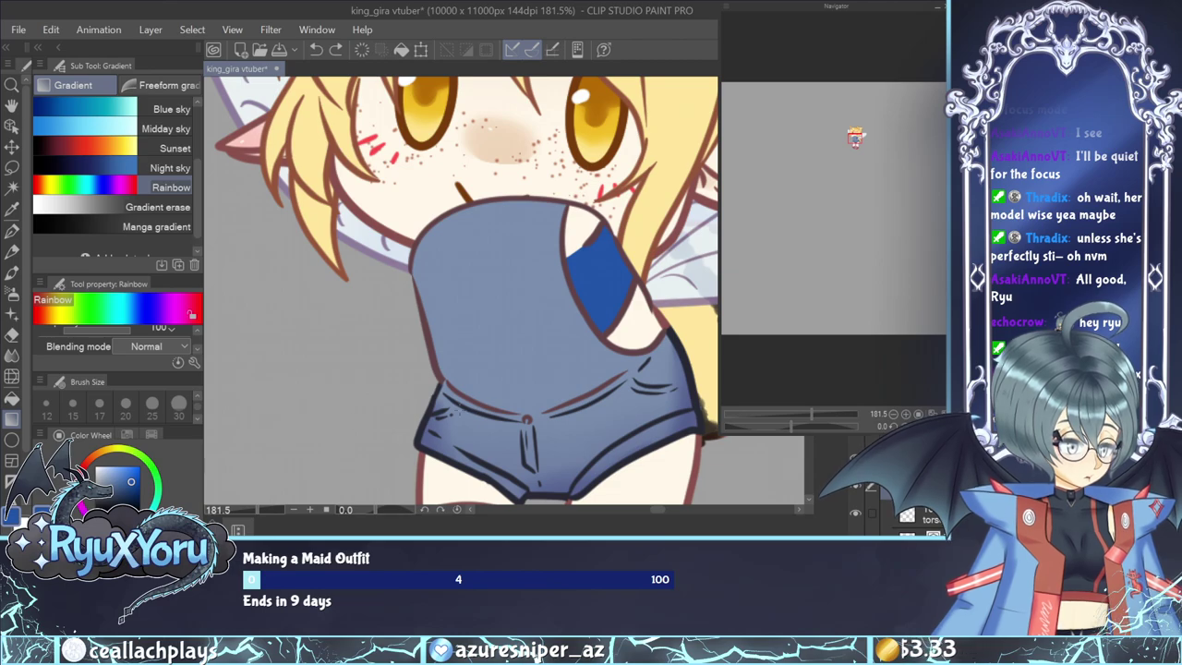
{"action": "left_click_drag", "start_coordinate": [566, 238], "coordinate": [607, 321]}
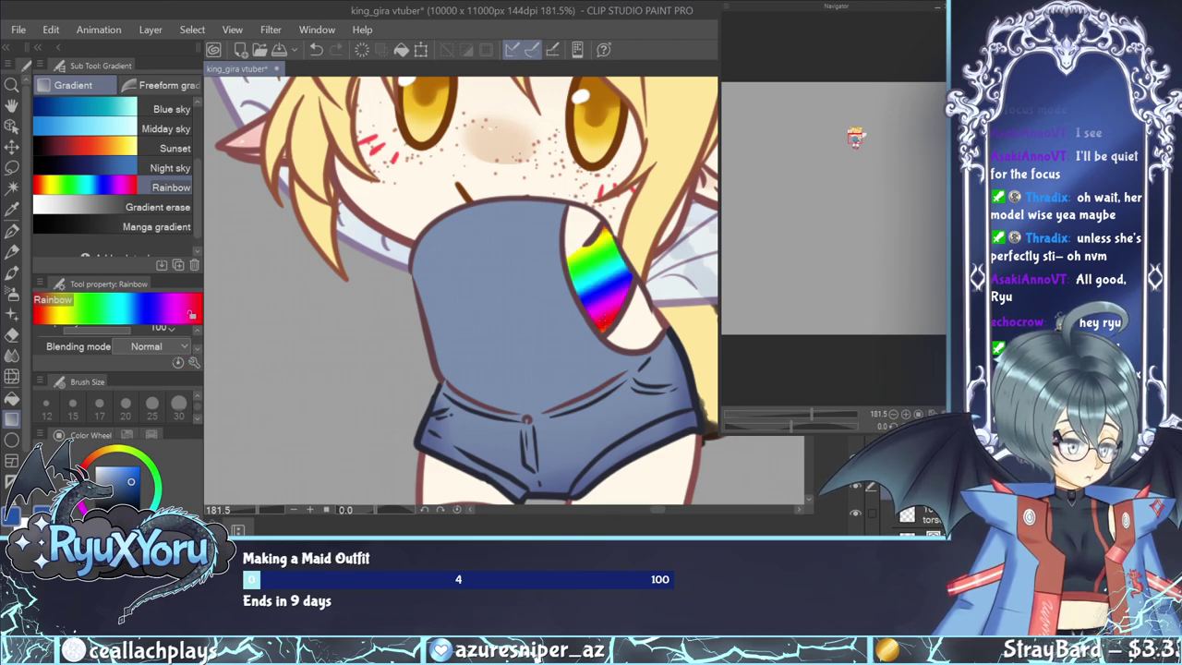
{"action": "scroll", "coordinate": [445, 367], "scroll_direction": "down", "scroll_amount": 6}
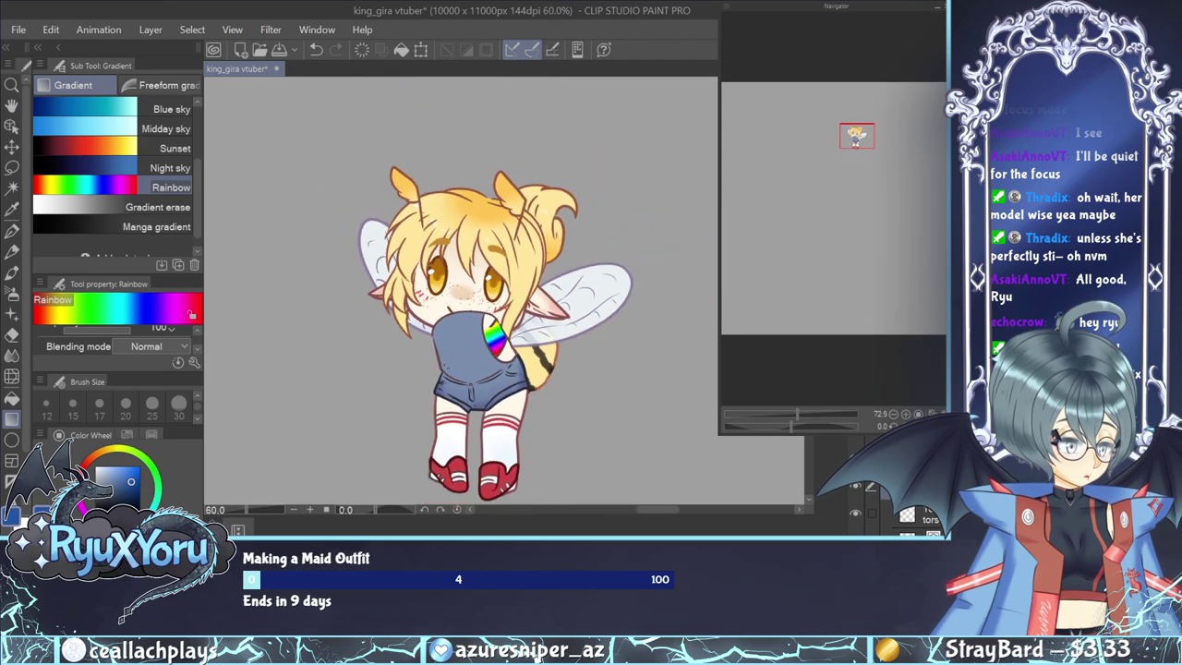
{"action": "scroll", "coordinate": [476, 329], "scroll_direction": "up", "scroll_amount": 5}
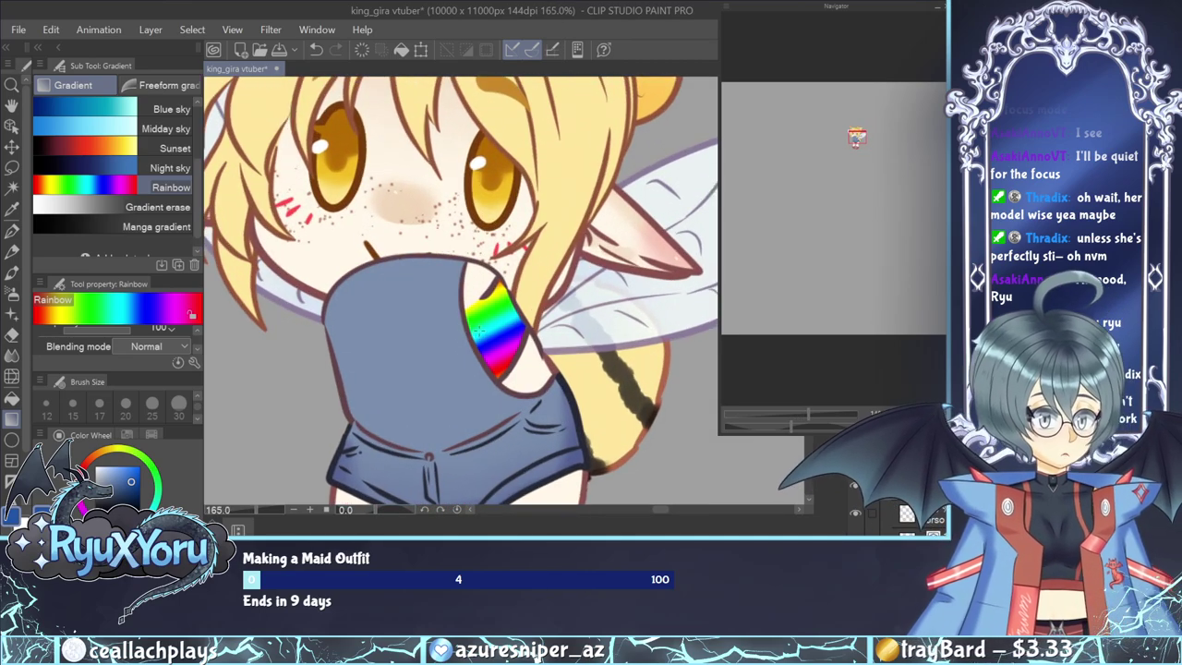
{"action": "scroll", "coordinate": [477, 328], "scroll_direction": "up", "scroll_amount": 1}
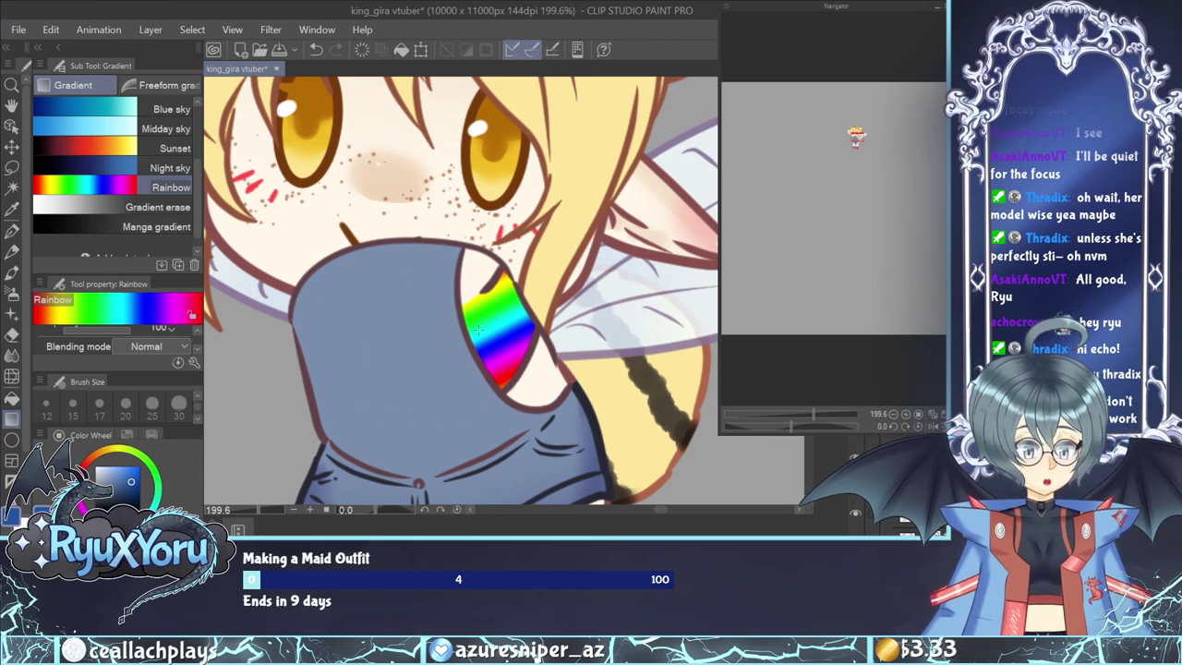
{"action": "key", "text": "ctrl+s"}
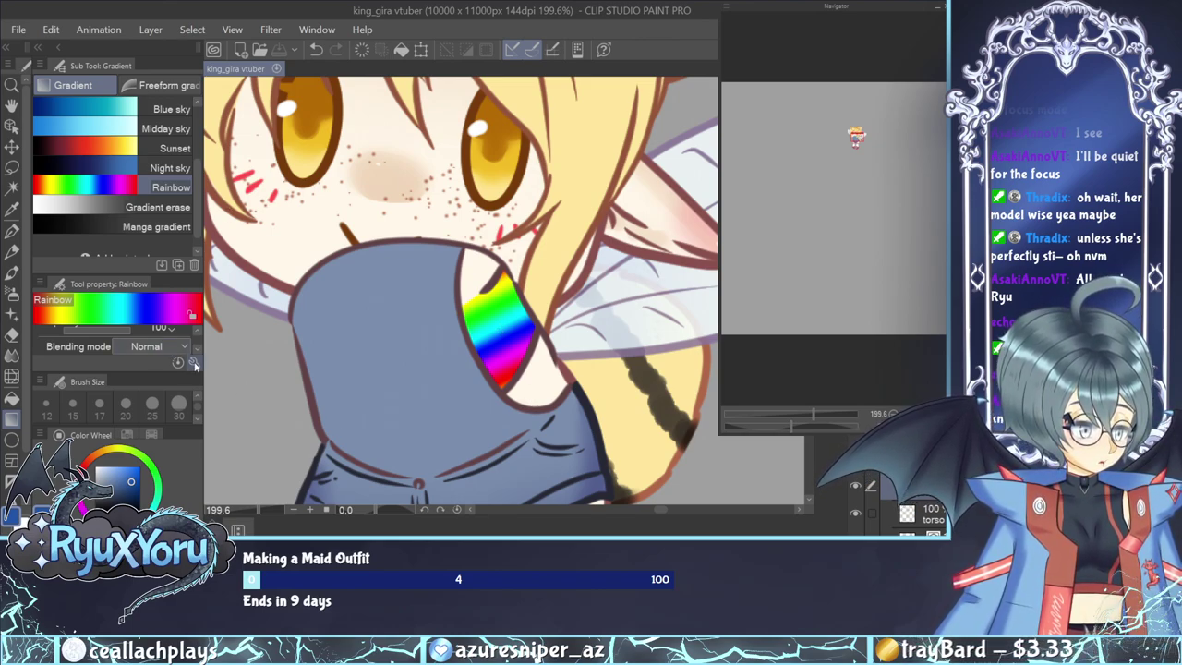
{"action": "left_click", "coordinate": [169, 88]}
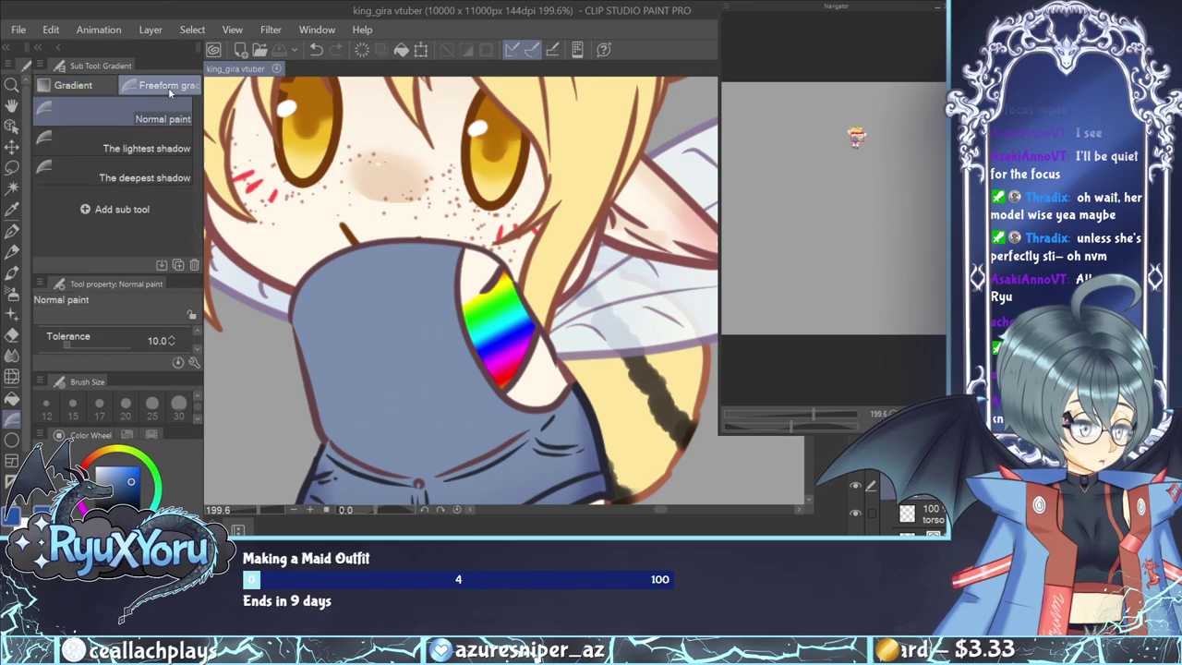
{"action": "left_click", "coordinate": [73, 85]}
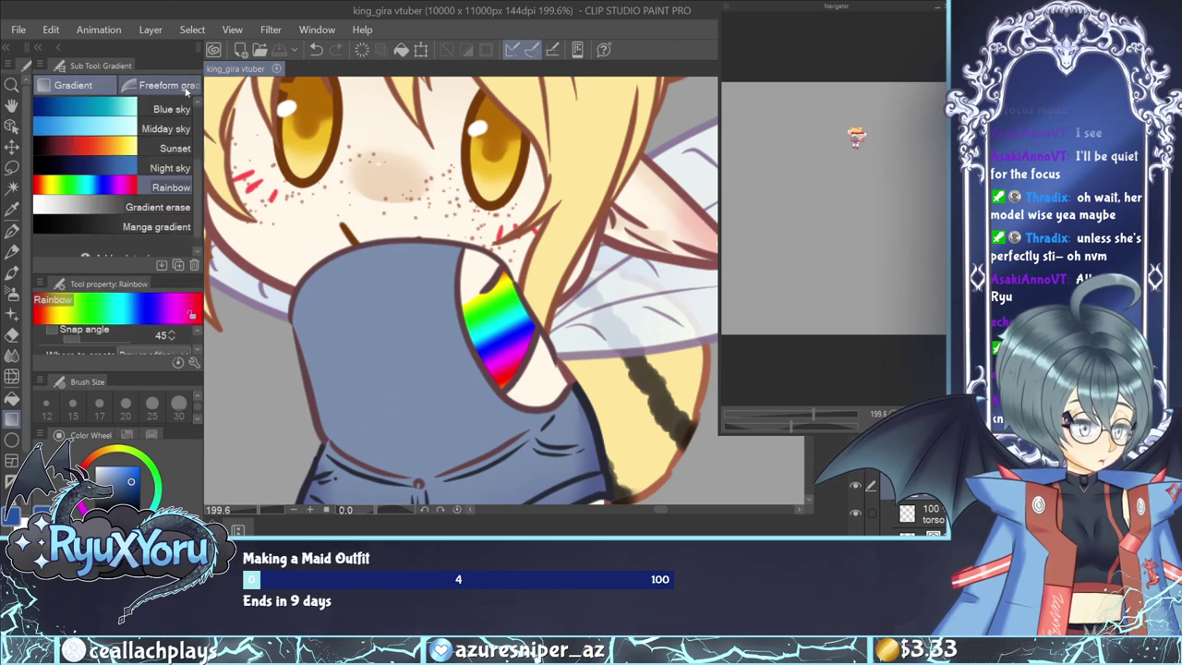
{"action": "scroll", "coordinate": [201, 137], "scroll_direction": "up", "scroll_amount": 5}
{"action": "scroll", "coordinate": [199, 134], "scroll_direction": "down", "scroll_amount": 5}
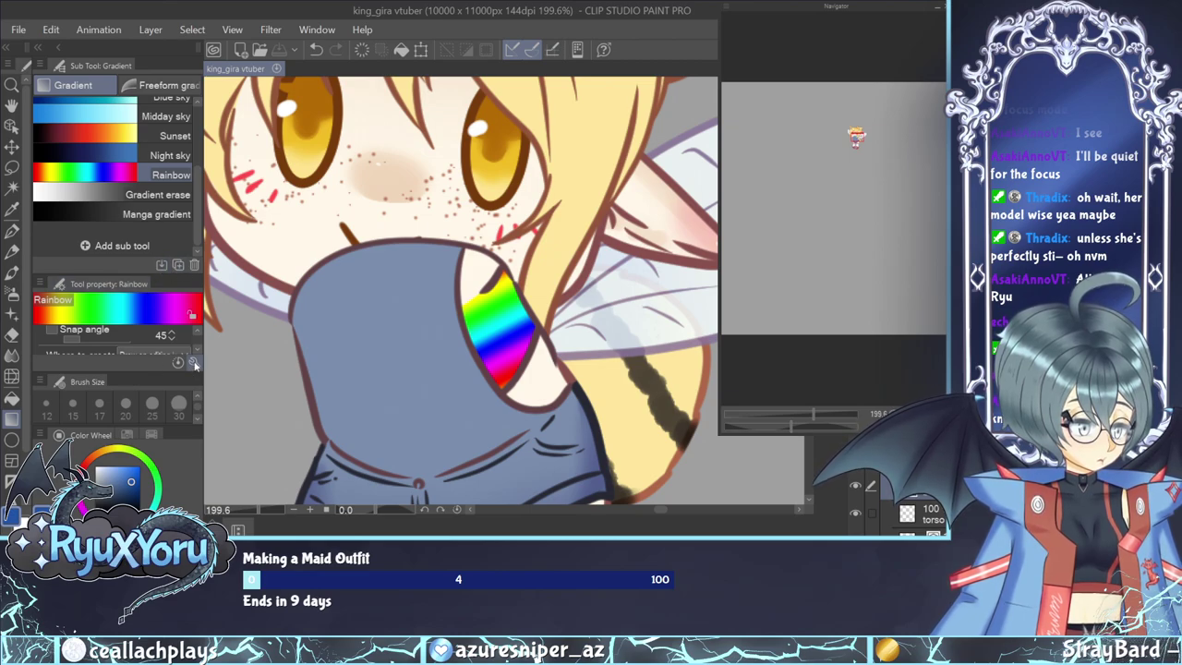
{"action": "double_click", "coordinate": [458, 17]}
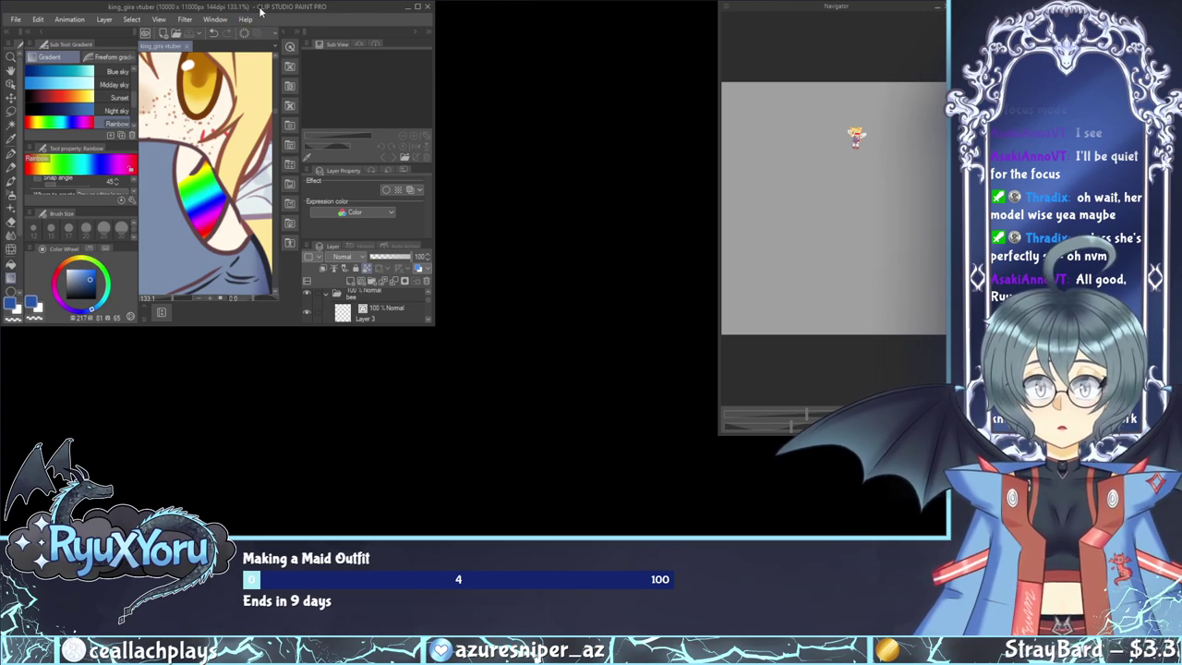
{"action": "left_click_drag", "start_coordinate": [260, 11], "coordinate": [600, 1]}
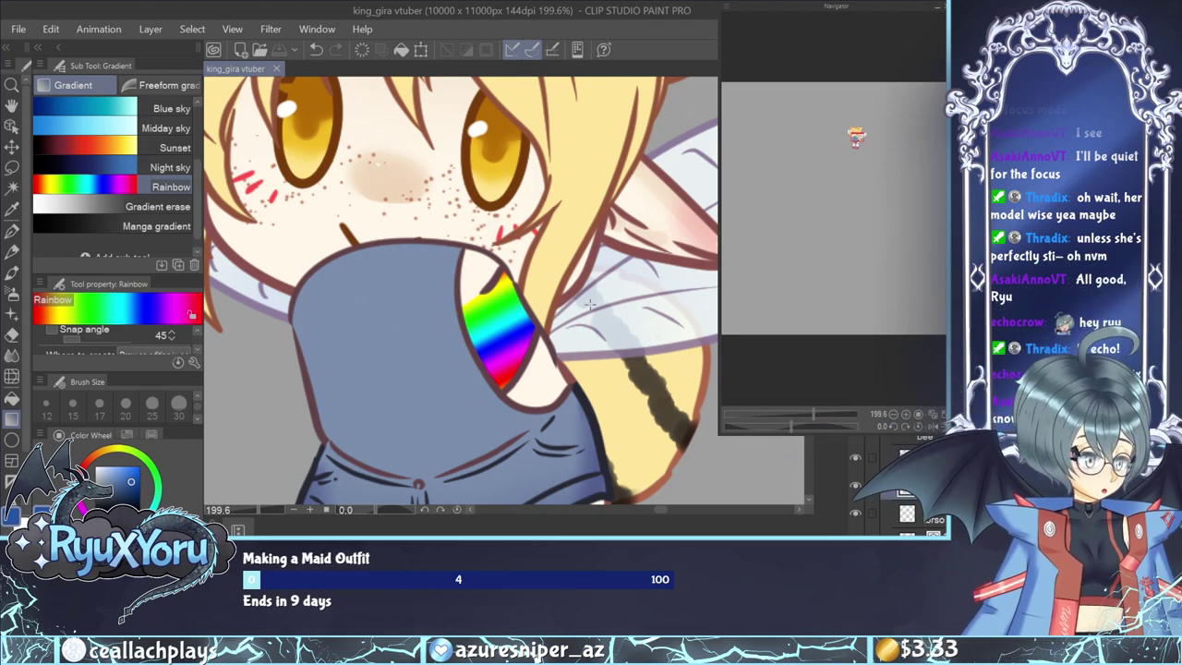
Undo the sleeve band's Rainbow gradient and paint an orange stripe along the band's upper edge with the G-pen at size 30.
{"action": "key", "text": "ctrl+z"}
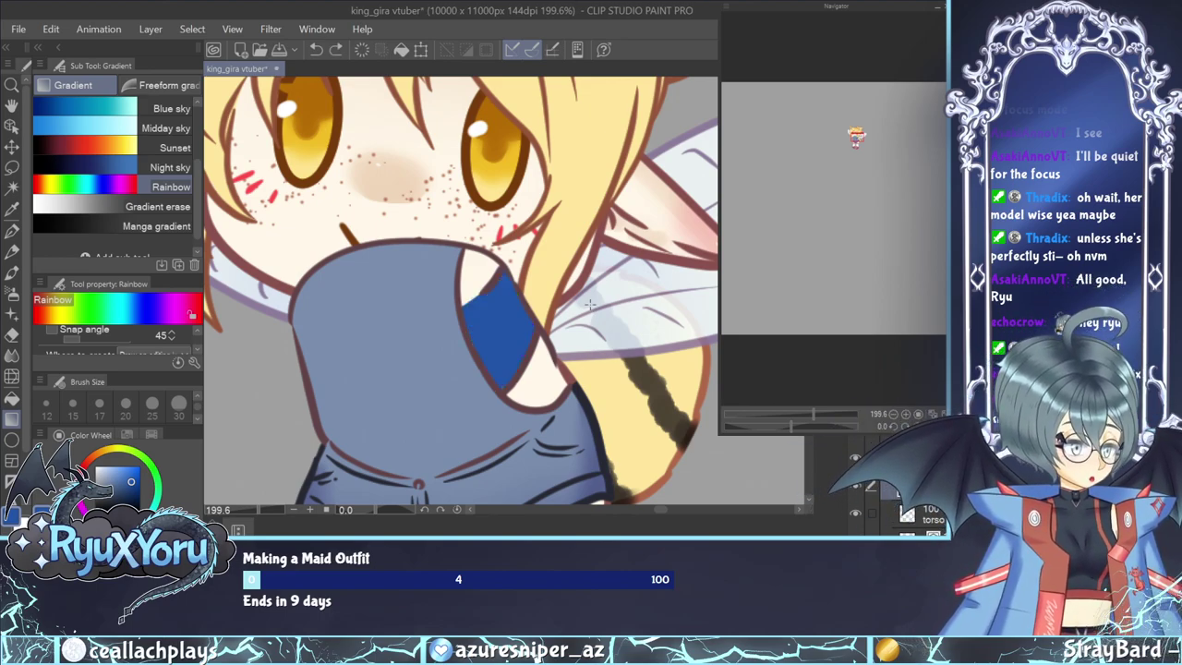
{"action": "left_click", "coordinate": [12, 231]}
{"action": "left_click", "coordinate": [96, 456]}
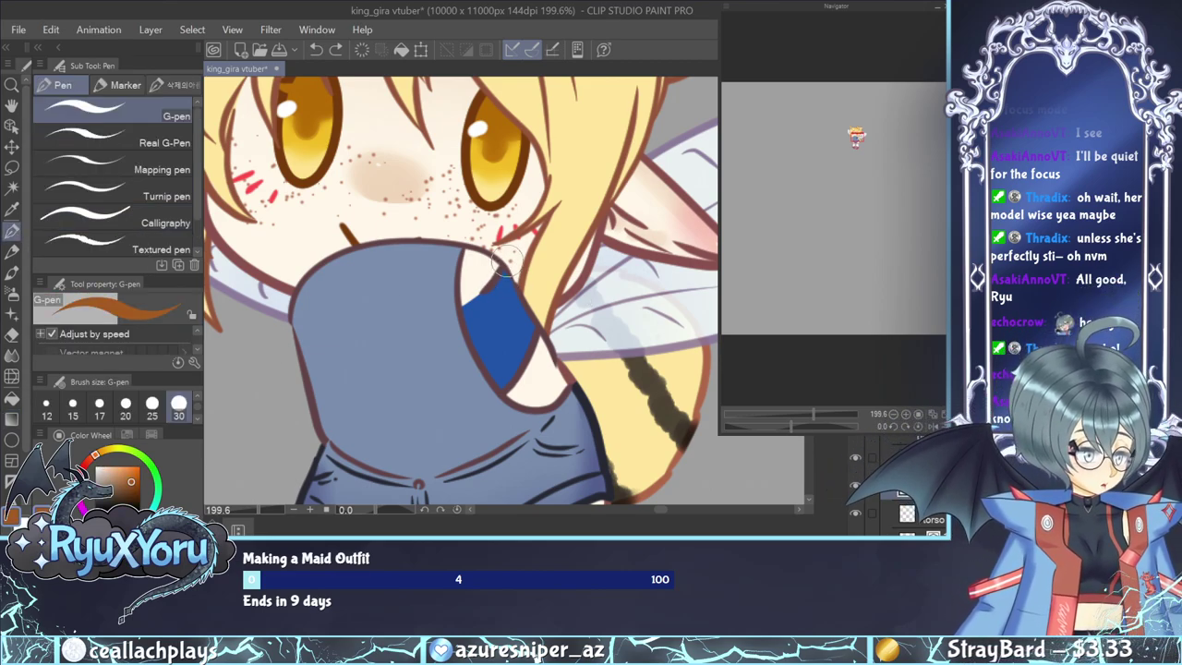
{"action": "left_click_drag", "start_coordinate": [506, 259], "coordinate": [466, 314]}
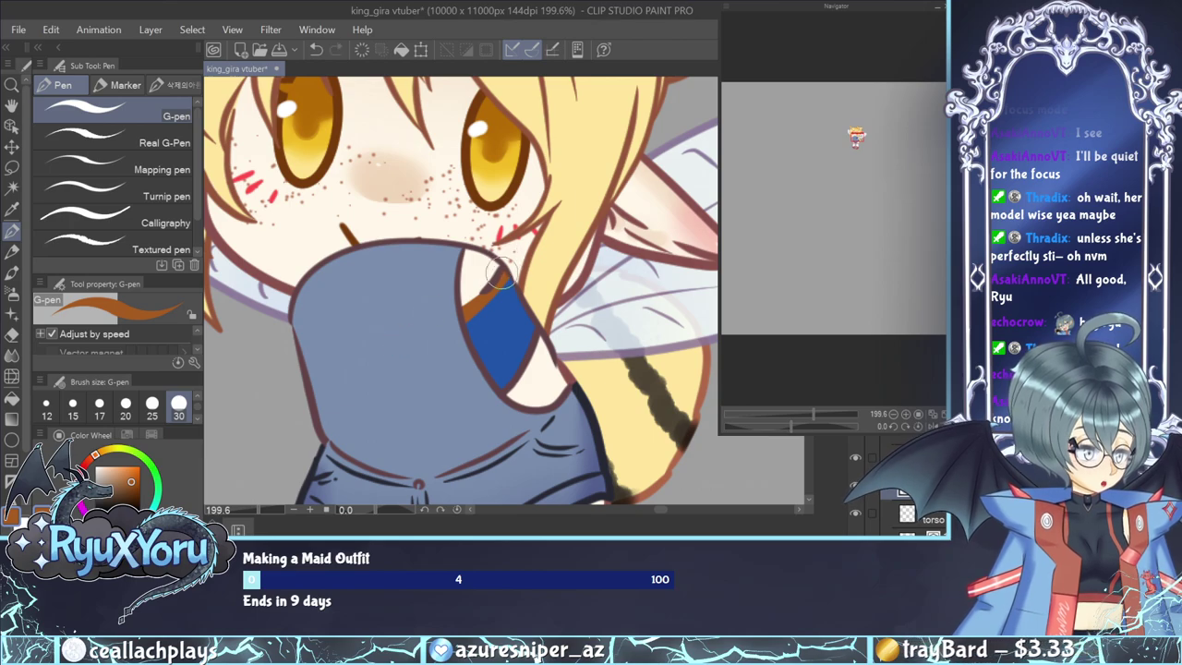
{"action": "left_click_drag", "start_coordinate": [502, 272], "coordinate": [477, 302]}
{"action": "left_click_drag", "start_coordinate": [507, 263], "coordinate": [475, 316]}
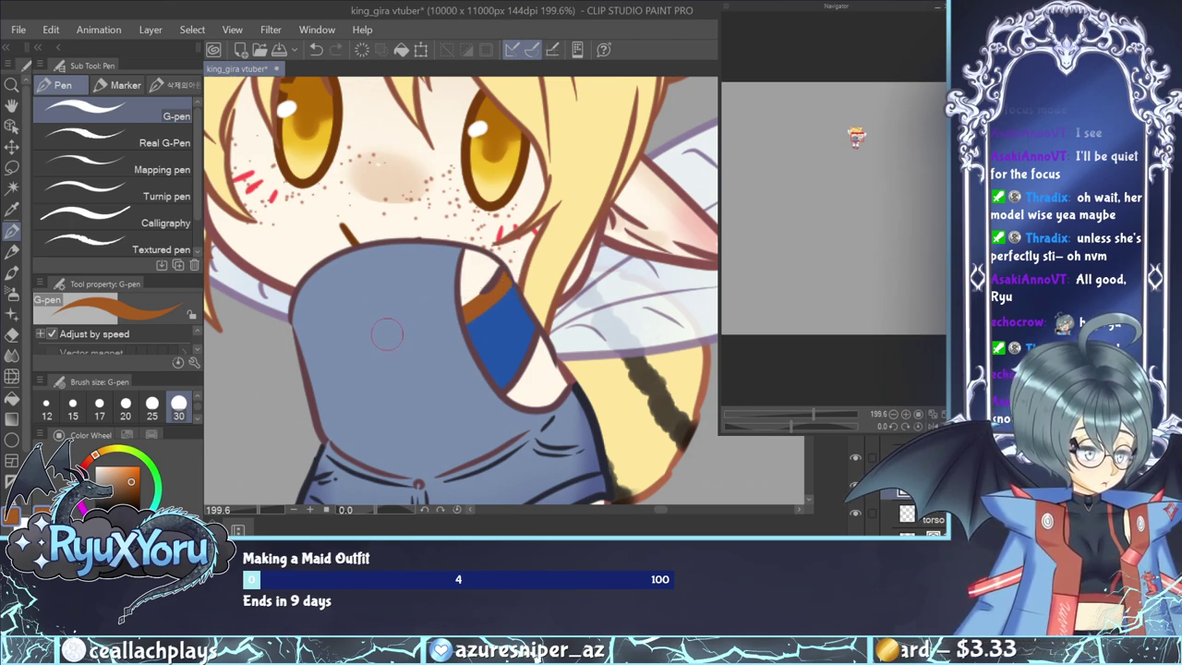
Paint a green stripe directly below the orange one on the sleeve band, followed by a teal stripe beneath it.
{"action": "left_click", "coordinate": [136, 455]}
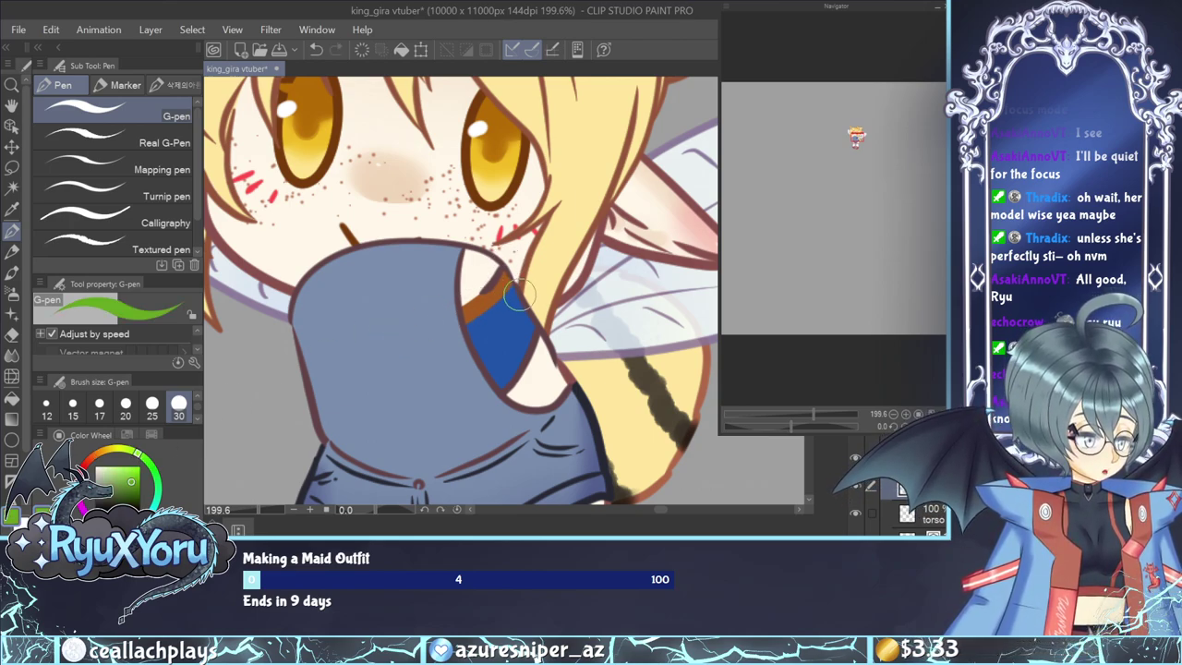
{"action": "mouse_move", "coordinate": [519, 285]}
{"action": "left_mouse_down"}
{"action": "mouse_move", "coordinate": [477, 333]}
{"action": "mouse_move", "coordinate": [519, 315]}
{"action": "mouse_move", "coordinate": [475, 352]}
{"action": "left_mouse_up"}
{"action": "left_click", "coordinate": [138, 479]}
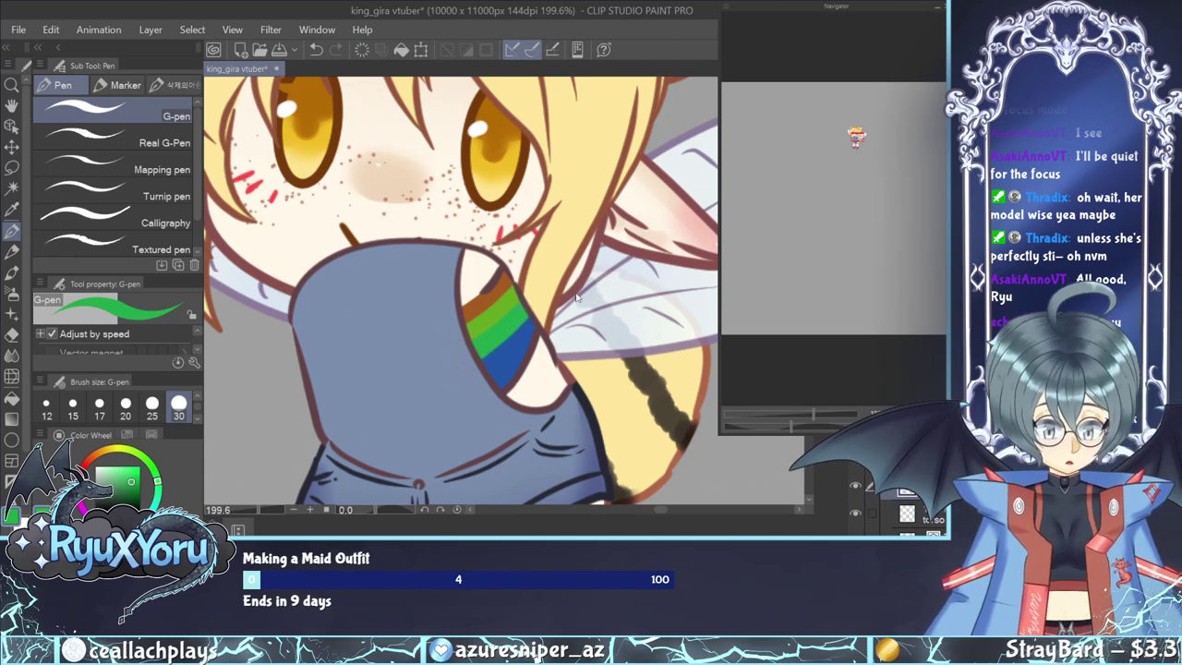
{"action": "key", "text": "ctrl+z"}
{"action": "left_click", "coordinate": [157, 481]}
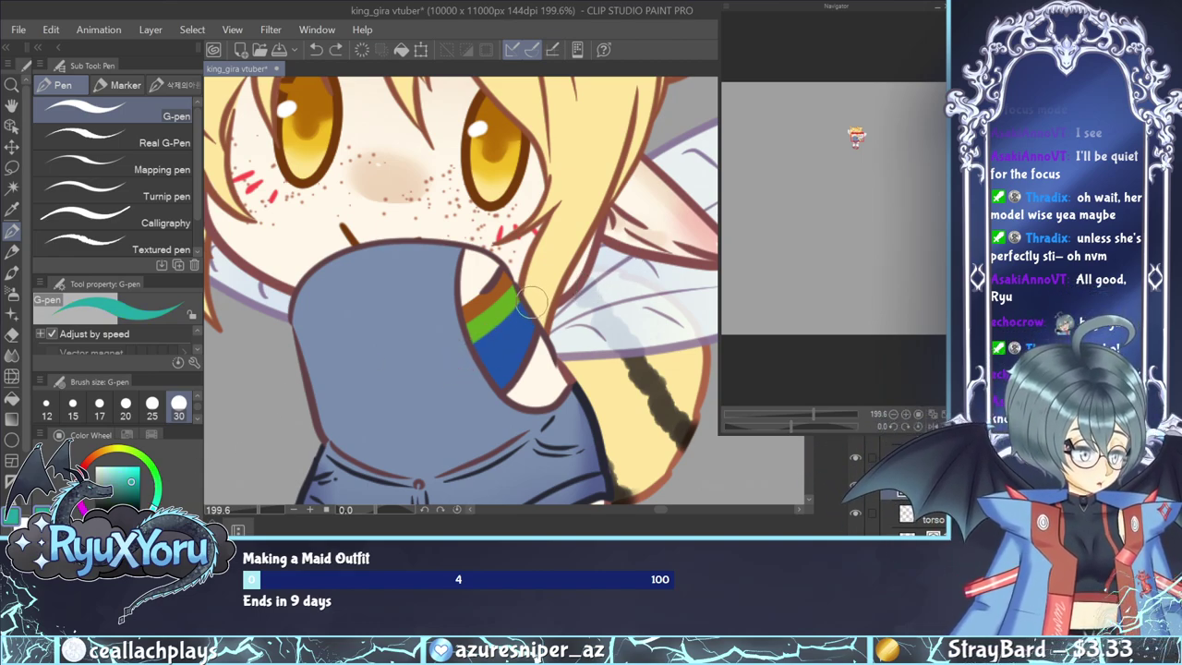
{"action": "left_click_drag", "start_coordinate": [515, 320], "coordinate": [467, 356]}
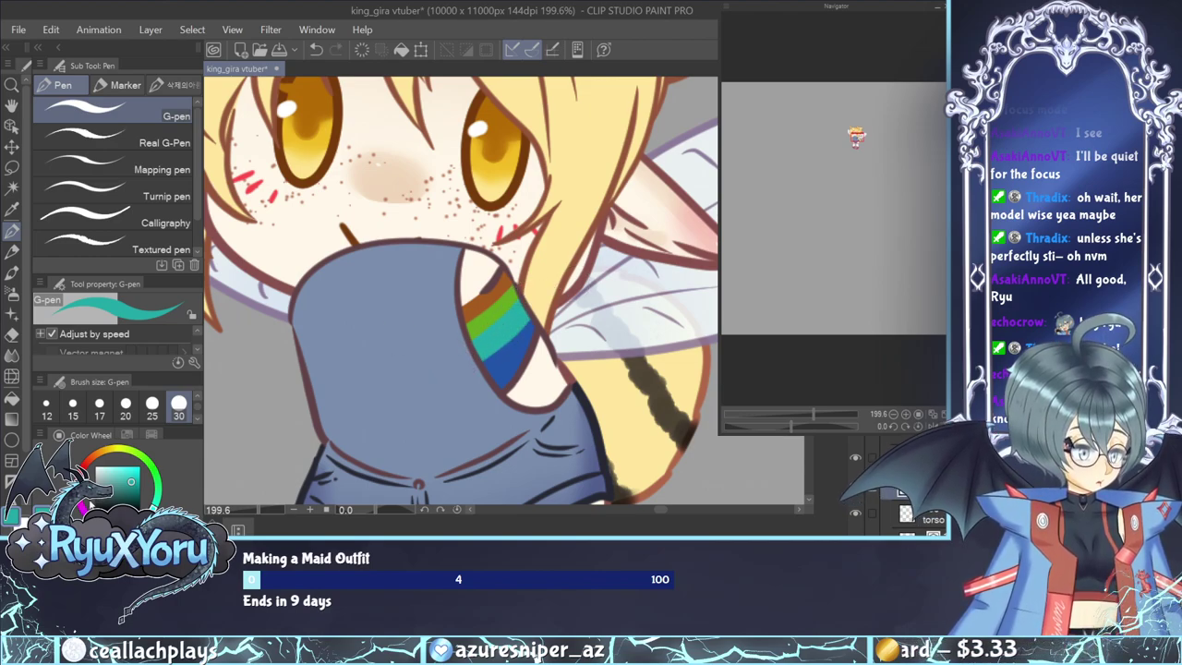
Paint a purple diagonal stripe below the teal one on the sleeve band, redoing the stroke until it runs cleanly across.
{"action": "left_click", "coordinate": [96, 518]}
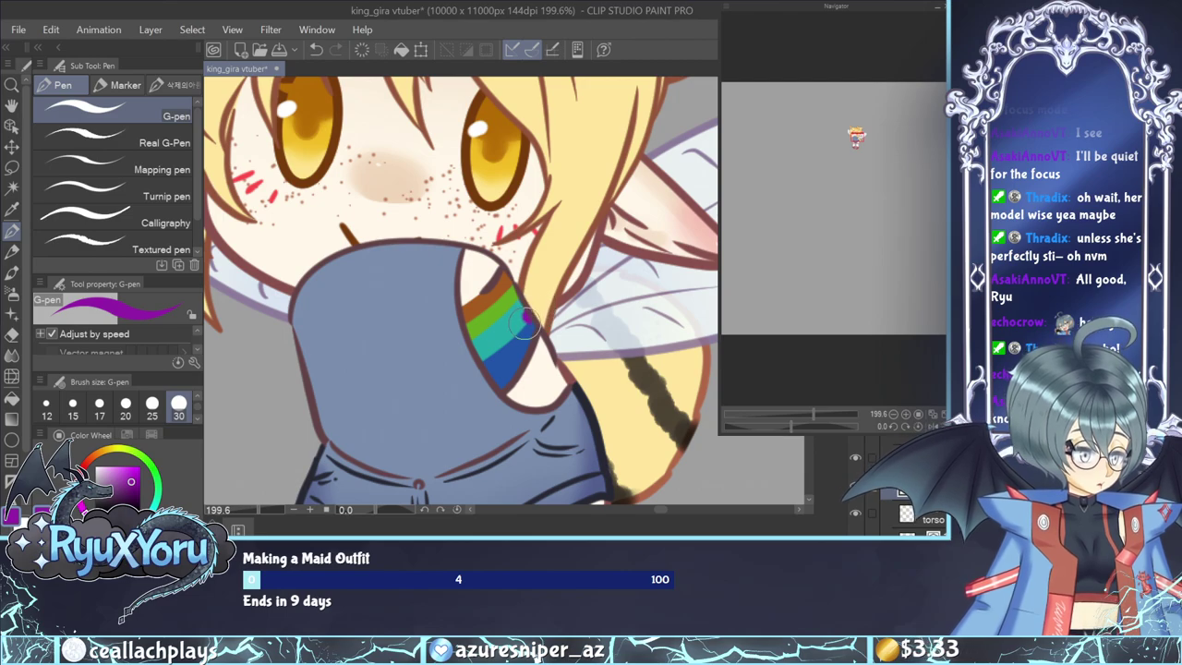
{"action": "left_click_drag", "start_coordinate": [526, 323], "coordinate": [493, 357]}
{"action": "key", "text": "ctrl+z"}
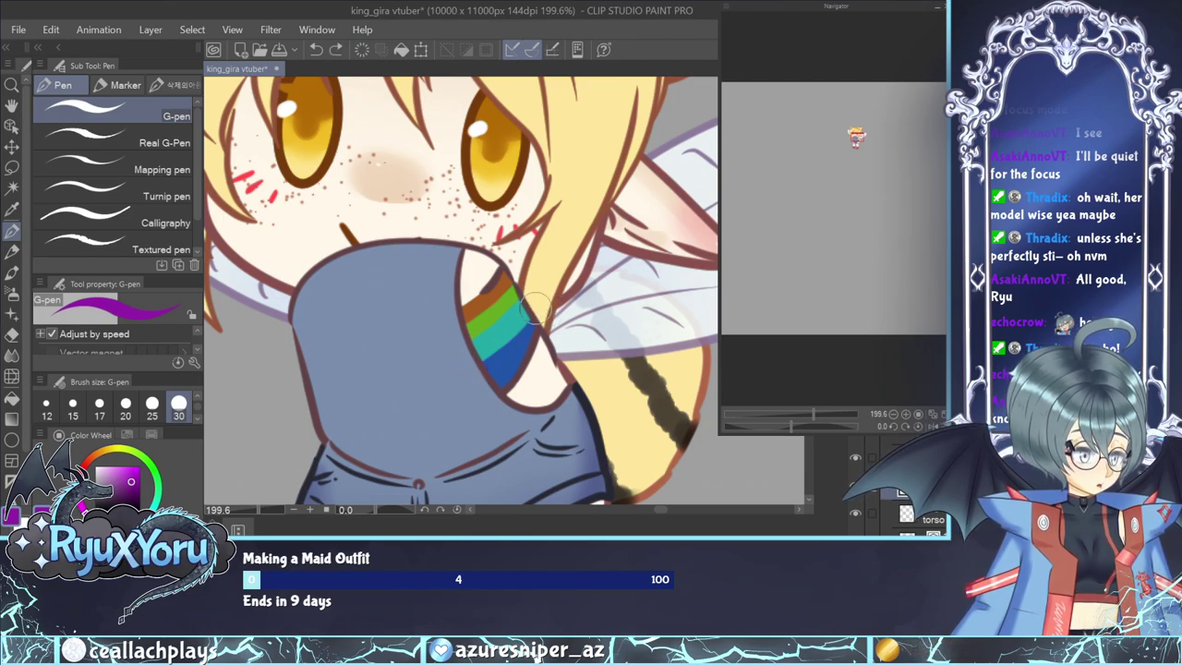
{"action": "left_click_drag", "start_coordinate": [534, 310], "coordinate": [481, 374]}
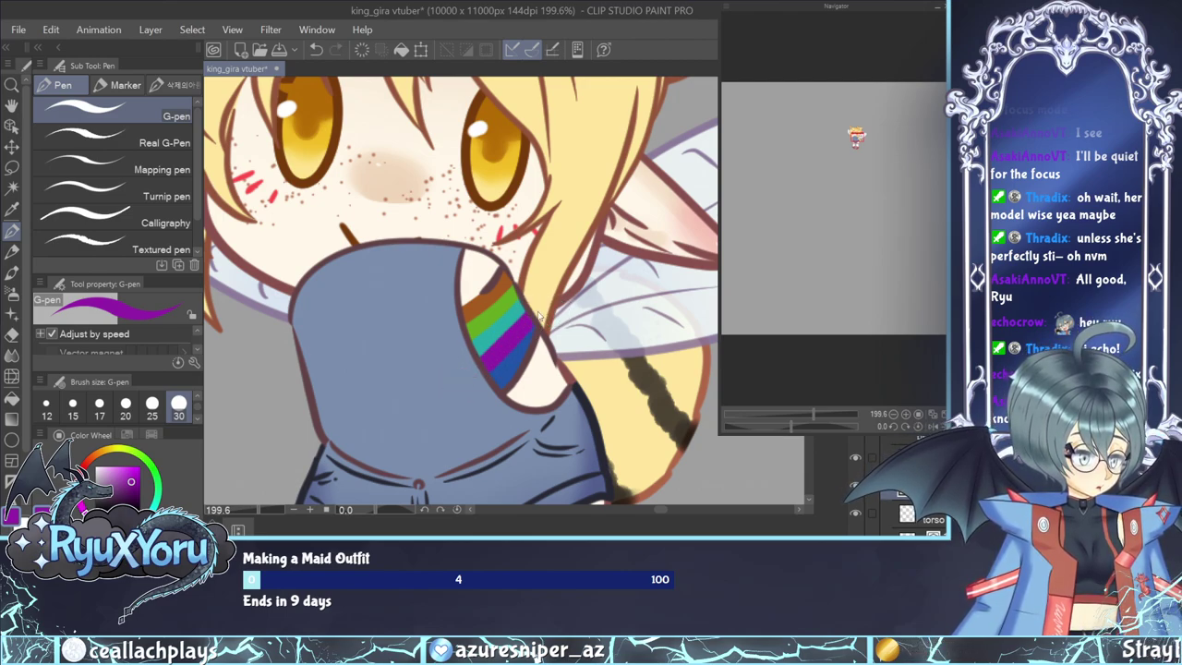
{"action": "key", "text": "ctrl+z"}
{"action": "left_click_drag", "start_coordinate": [531, 299], "coordinate": [480, 380]}
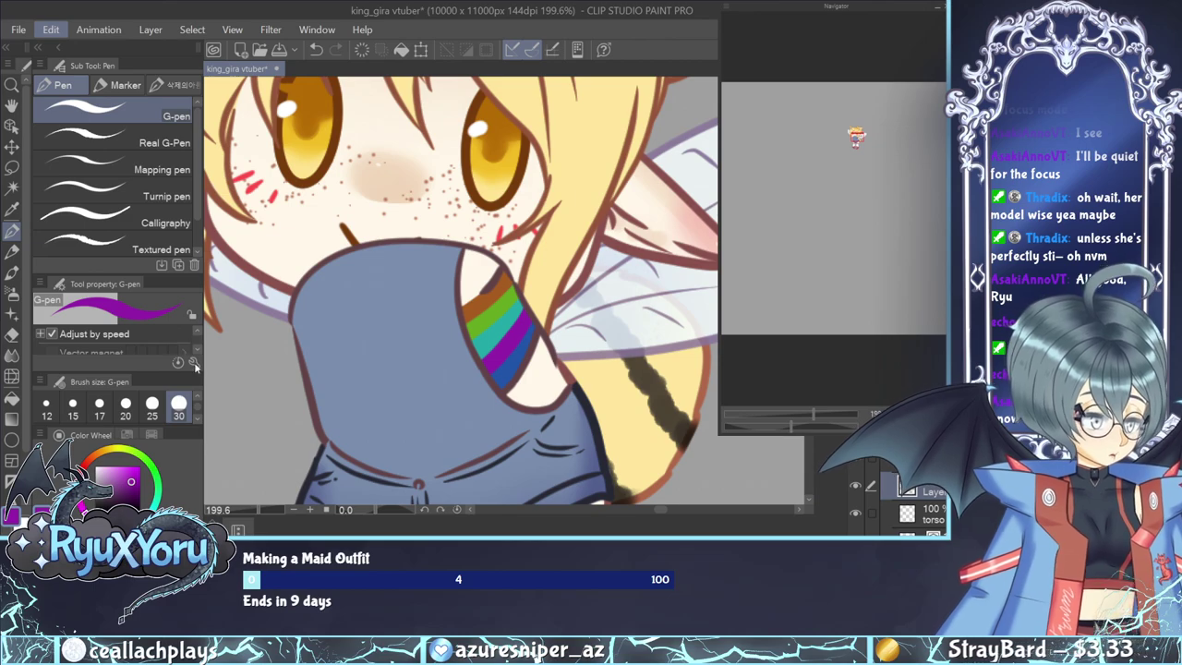
{"action": "left_click", "coordinate": [441, 516]}
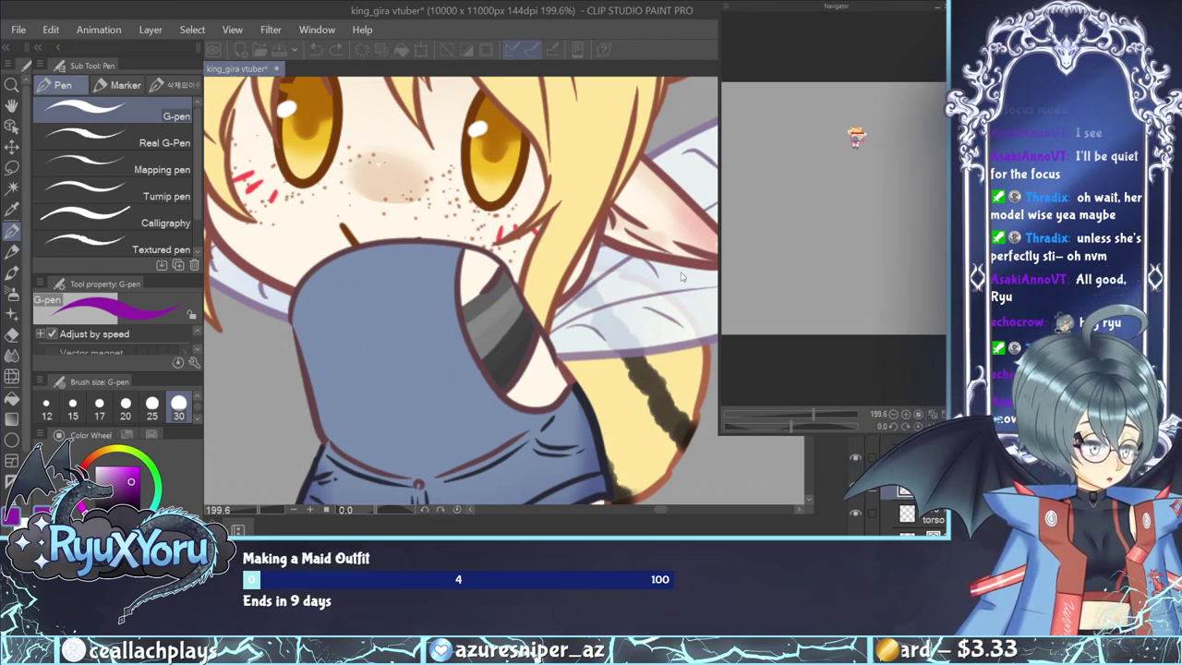
{"action": "left_click", "coordinate": [670, 336]}
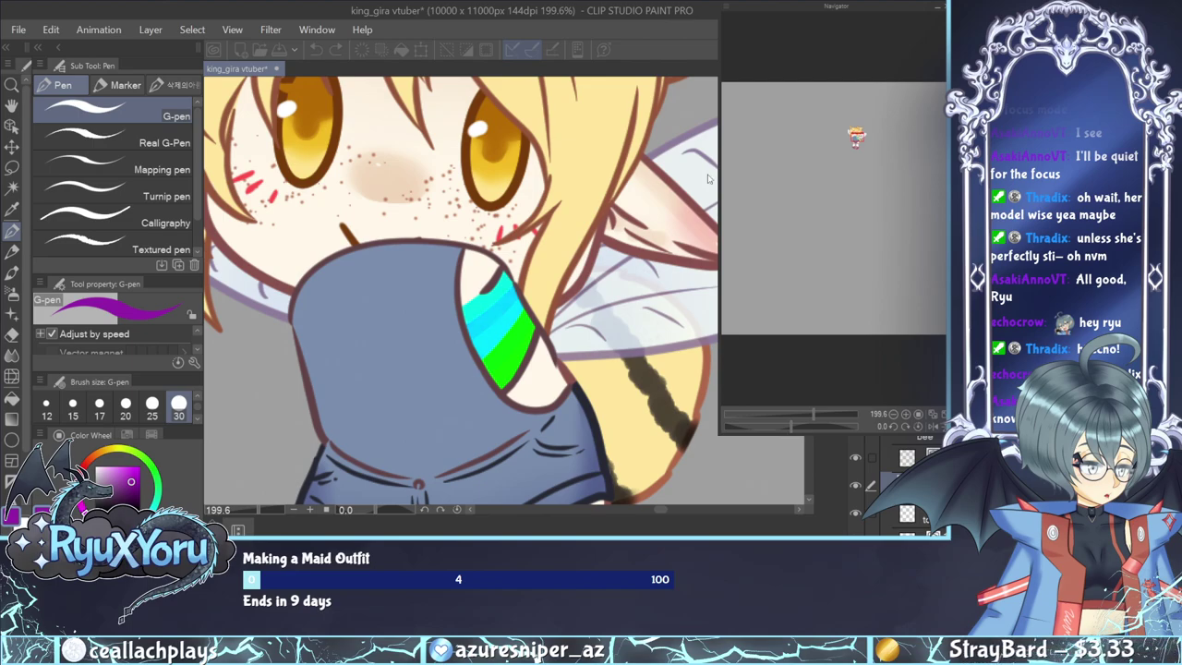
{"action": "key", "text": "ctrl+z"}
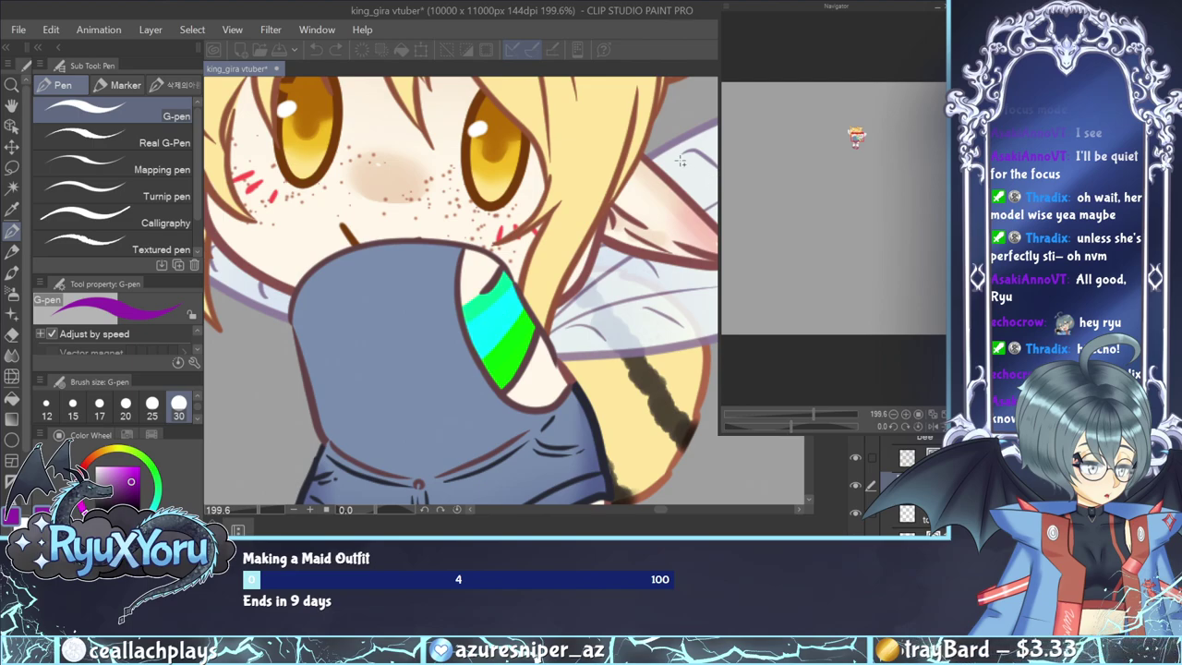
{"action": "key", "text": "ctrl+z"}
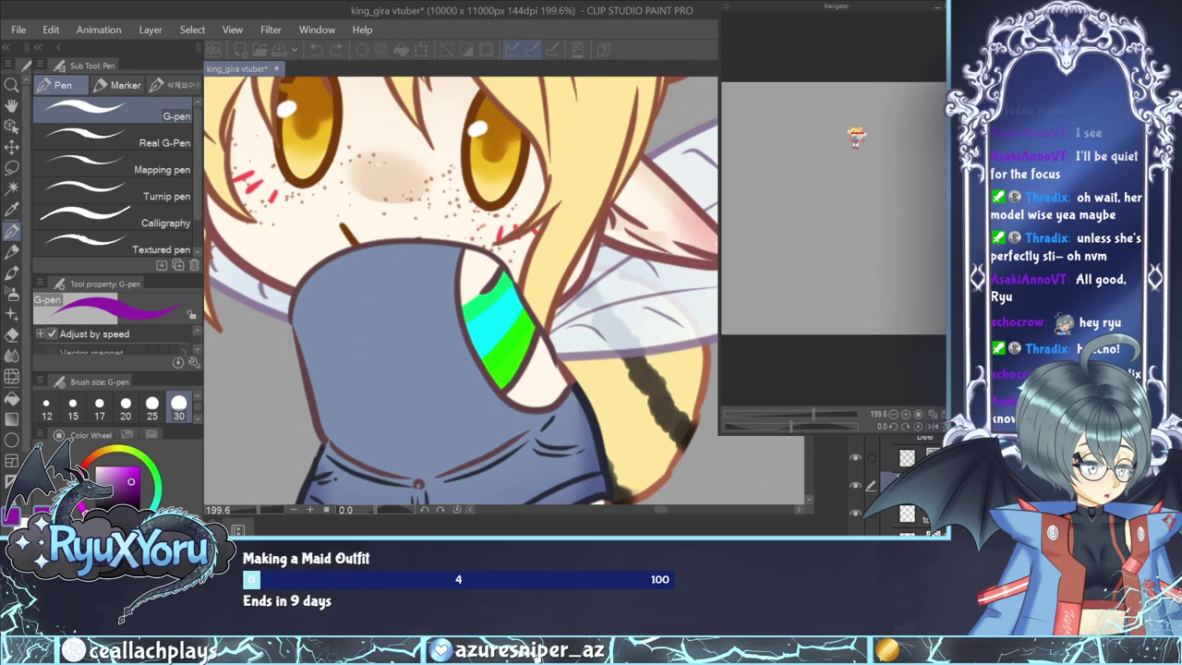
{"action": "key", "text": "ctrl+z"}
{"action": "key", "text": "ctrl+y"}
{"action": "key", "text": "ctrl+z"}
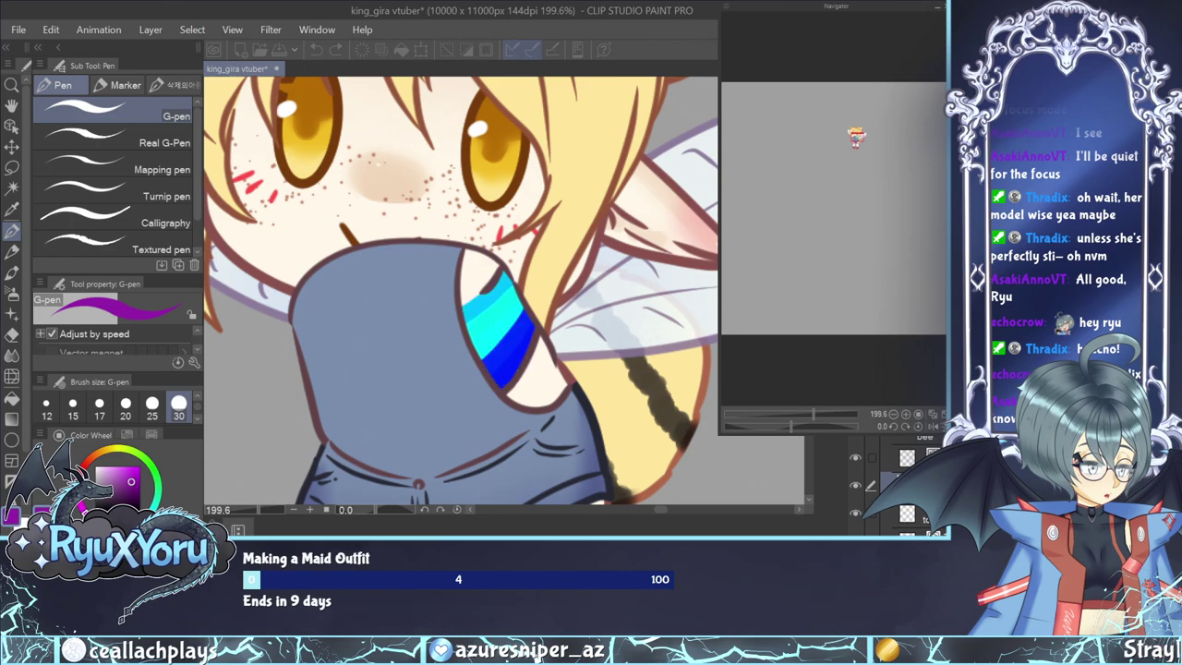
{"action": "key", "text": "ctrl+y"}
{"action": "key", "text": "ctrl+z"}
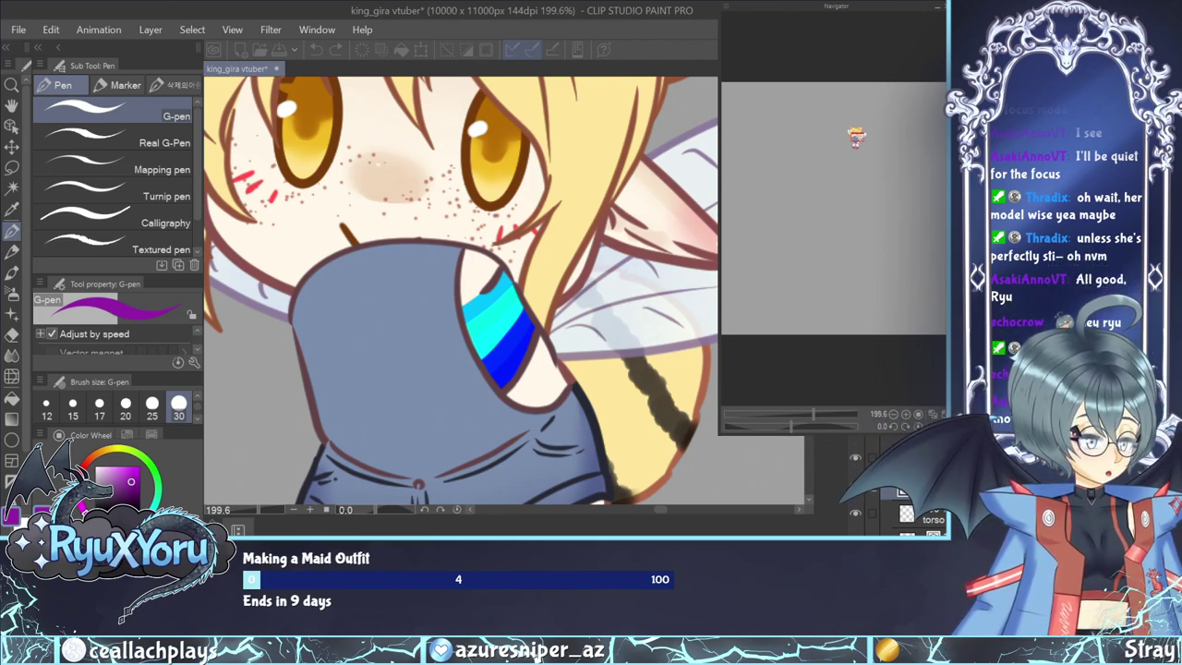
{"action": "key", "text": "Escape"}
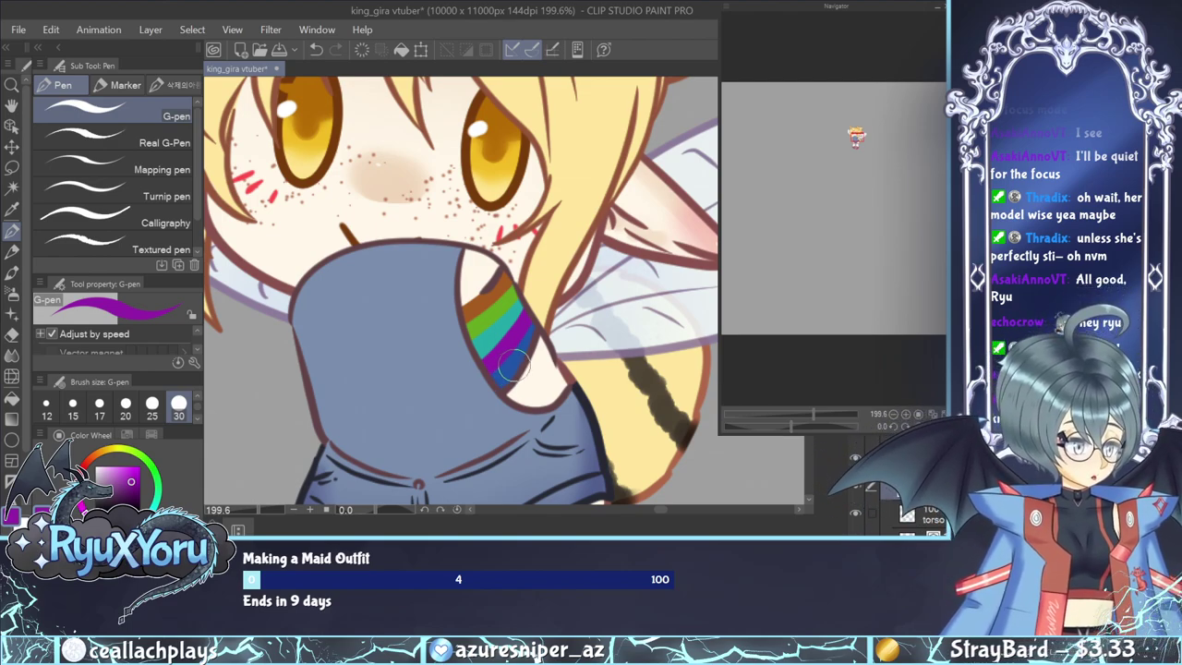
Cover the whole sleeve band in purple with the G-pen, then paint a bright red stripe along its upper edge.
{"action": "mouse_move", "coordinate": [511, 265]}
{"action": "left_mouse_down"}
{"action": "mouse_move", "coordinate": [478, 325]}
{"action": "mouse_move", "coordinate": [490, 343]}
{"action": "mouse_move", "coordinate": [506, 318]}
{"action": "mouse_move", "coordinate": [519, 358]}
{"action": "left_mouse_up"}
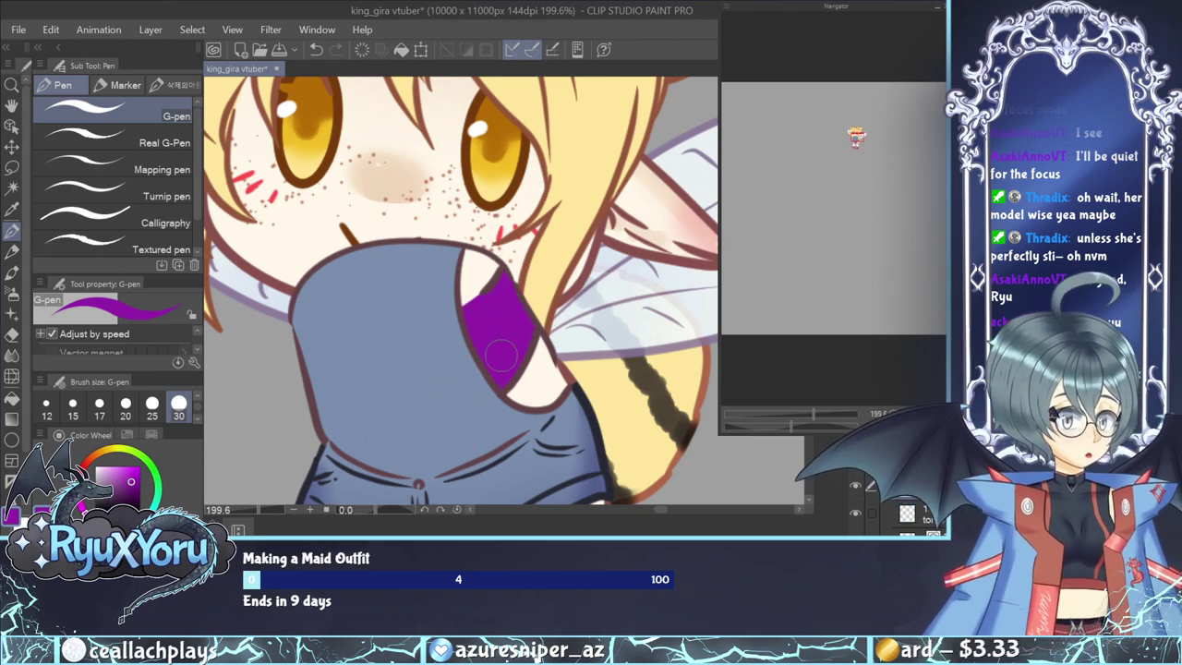
{"action": "key", "text": "ctrl+plus"}
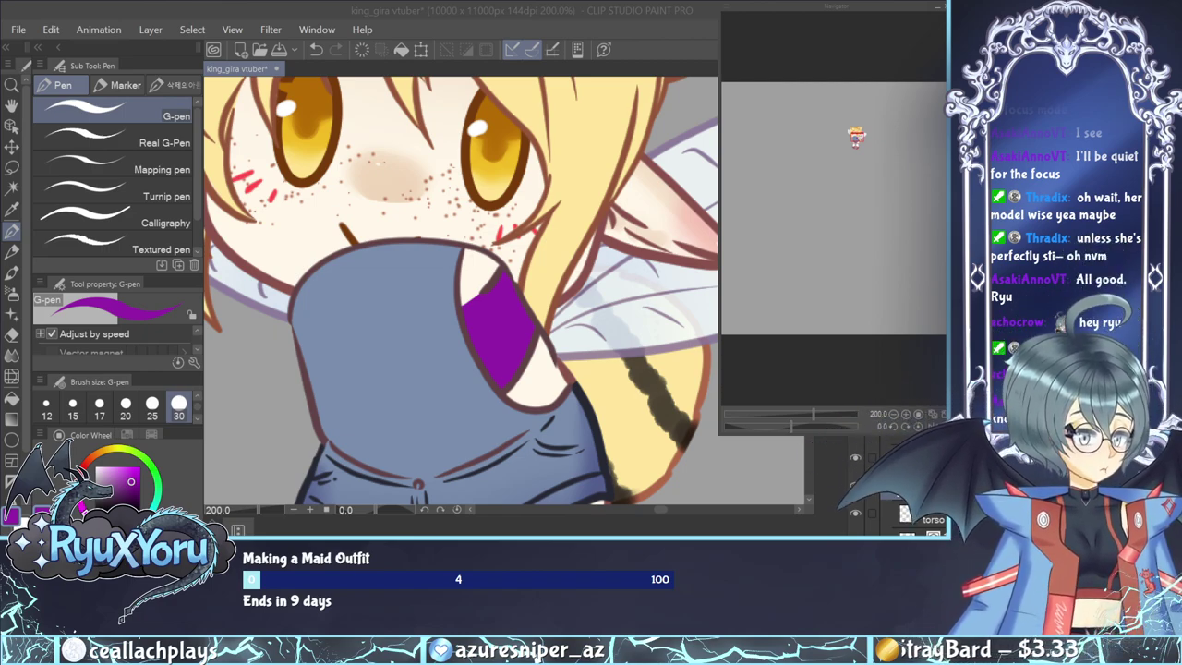
{"action": "left_click", "coordinate": [84, 469]}
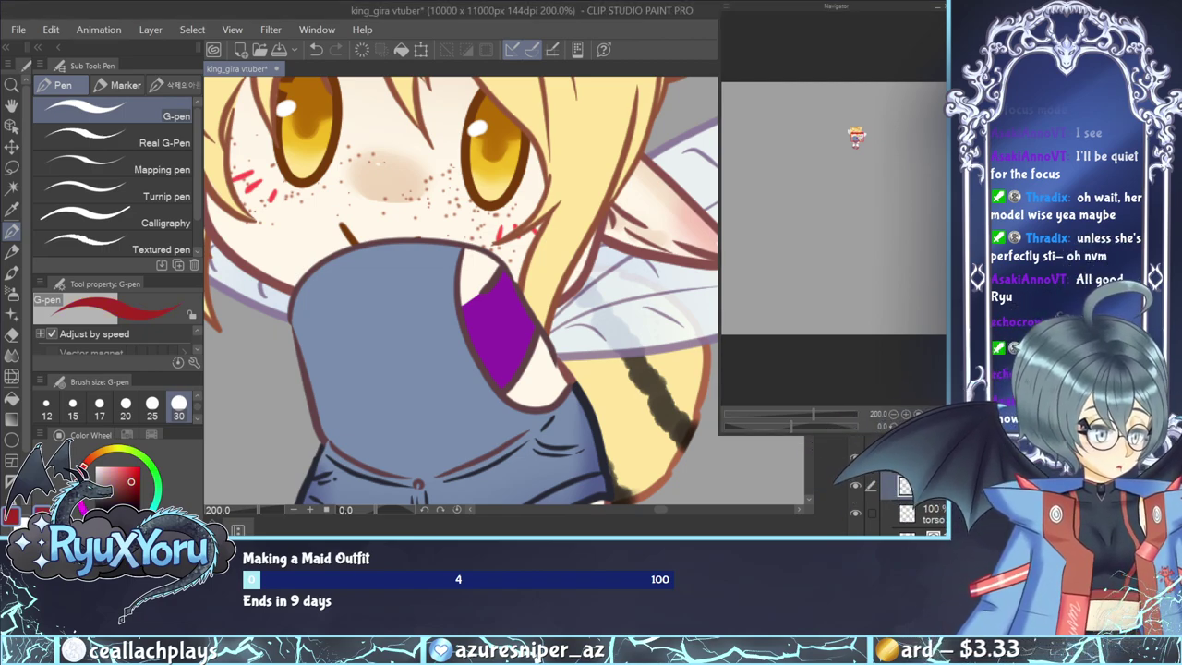
{"action": "left_click_drag", "start_coordinate": [120, 468], "coordinate": [134, 459]}
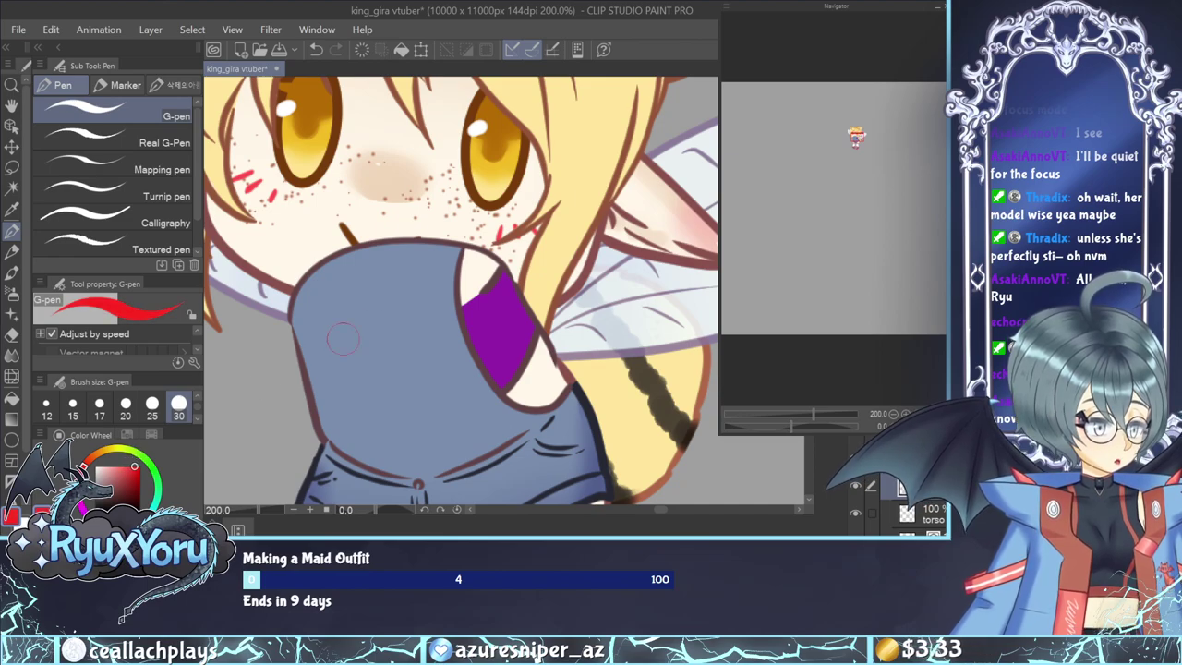
{"action": "left_click_drag", "start_coordinate": [503, 277], "coordinate": [462, 323]}
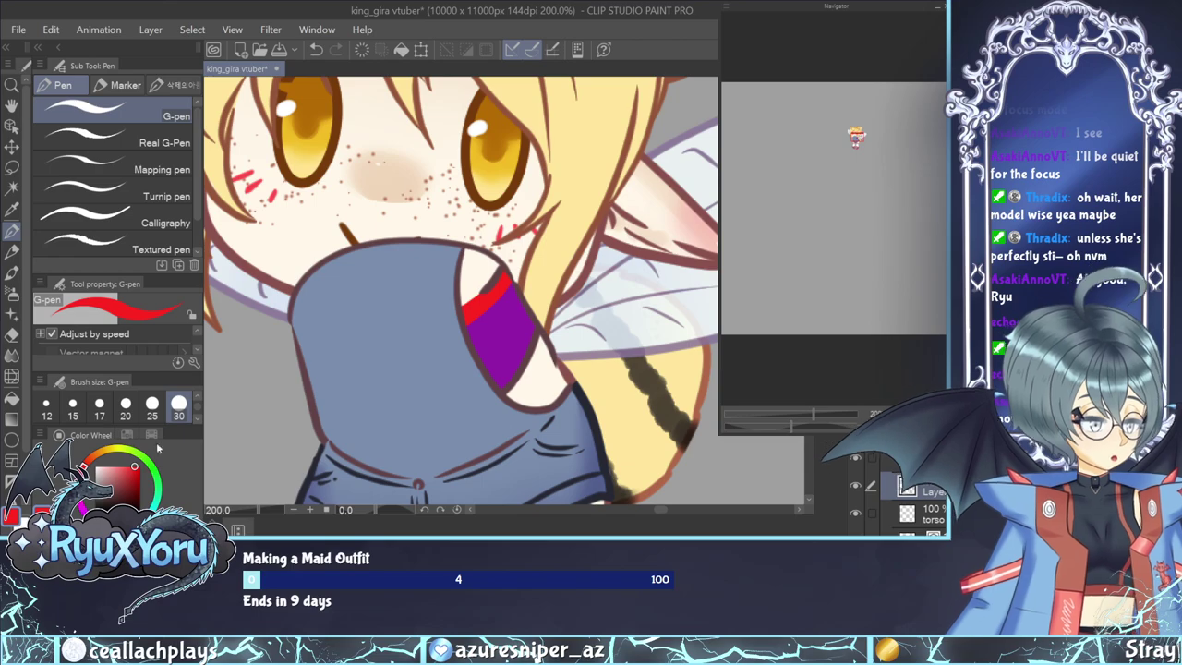
Paint an orange stripe directly below the red one on the sleeve band, followed by a yellow stripe beneath it.
{"action": "left_click_drag", "start_coordinate": [96, 461], "coordinate": [94, 456]}
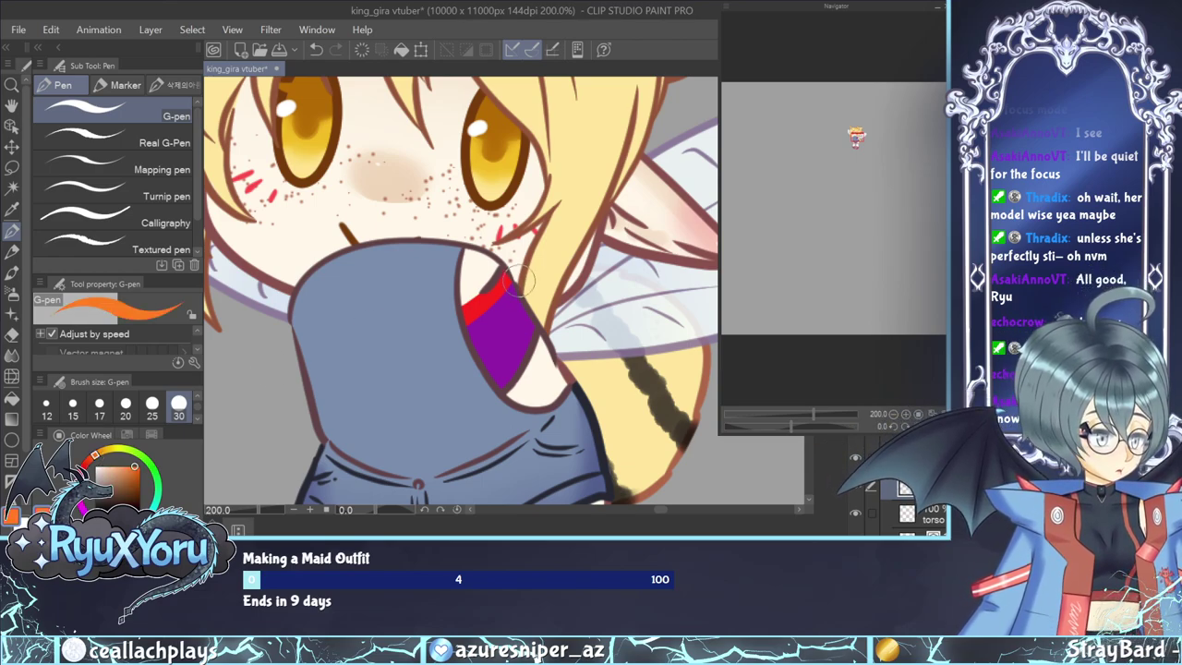
{"action": "left_click_drag", "start_coordinate": [514, 292], "coordinate": [487, 315]}
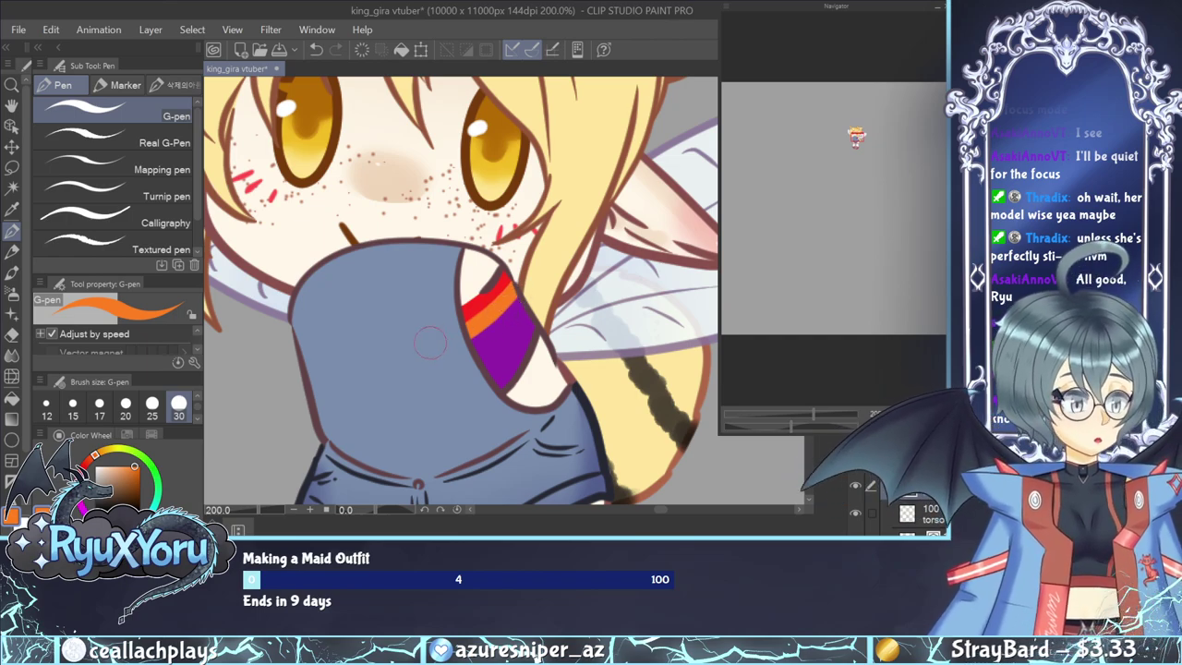
{"action": "left_click_drag", "start_coordinate": [111, 456], "coordinate": [113, 451]}
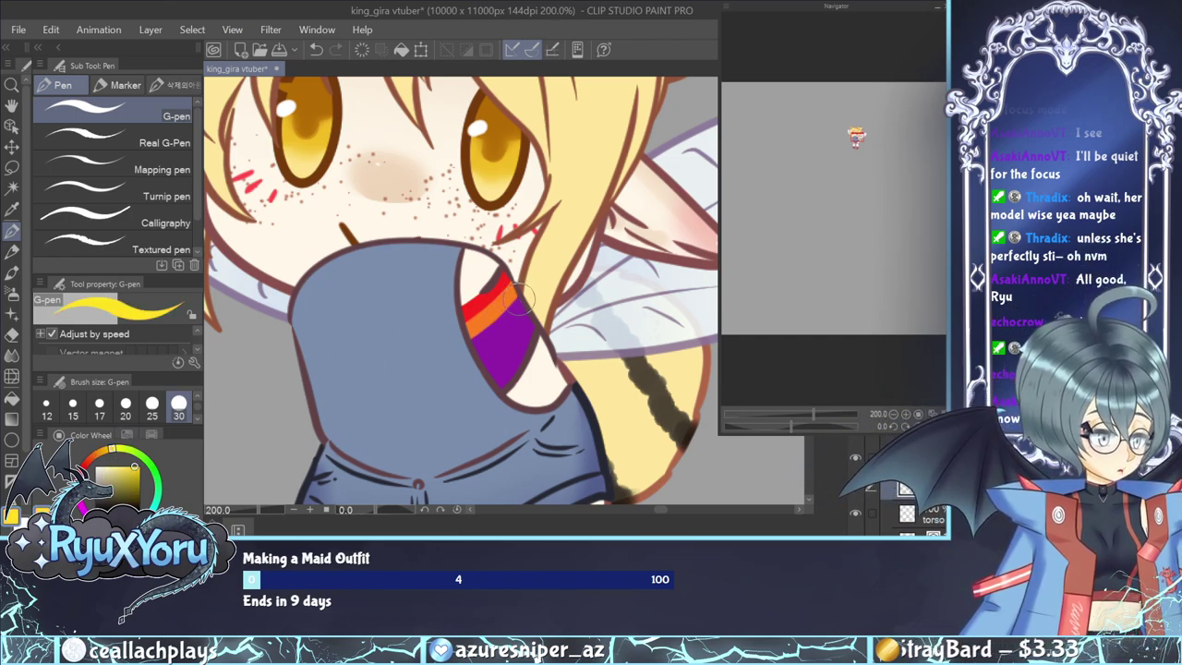
{"action": "left_click_drag", "start_coordinate": [522, 293], "coordinate": [473, 346]}
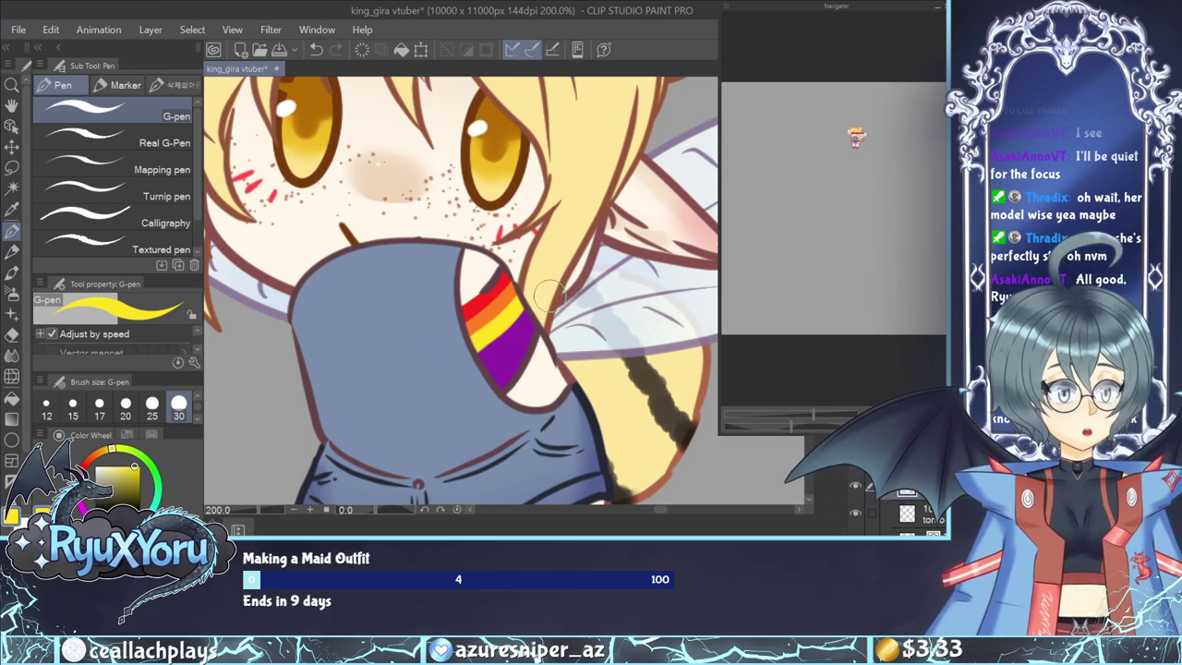
Paint a lime green stripe below the yellow one and a light blue stripe beneath it, leaving purple at the band's lower edge.
{"action": "left_click", "coordinate": [143, 458]}
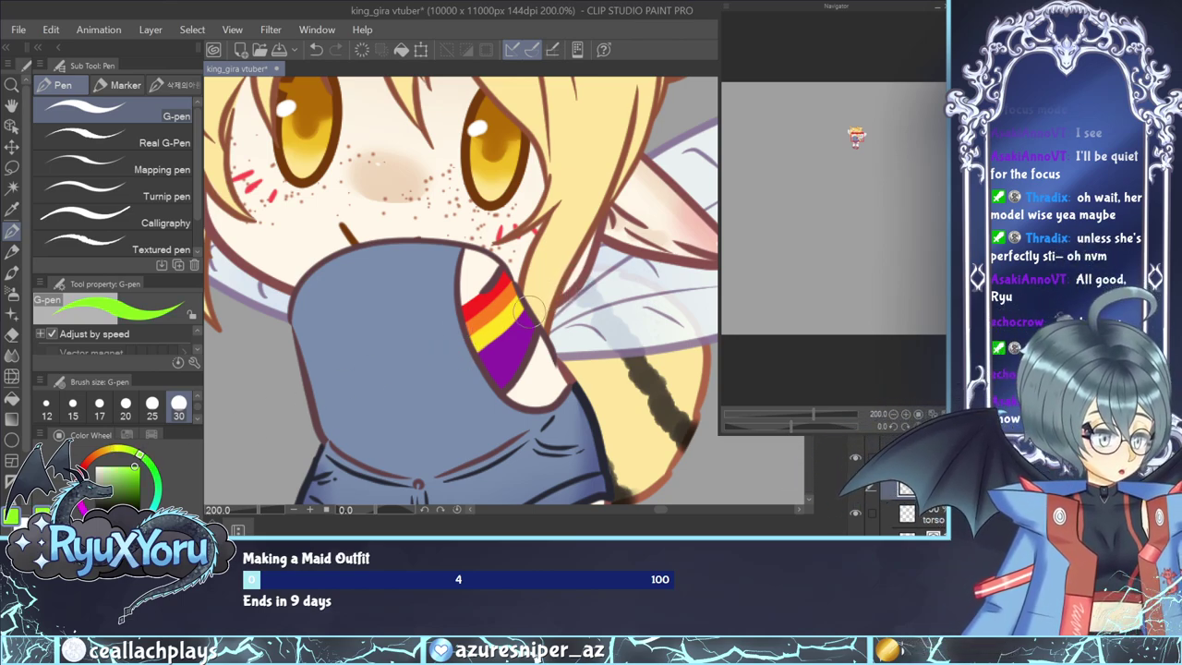
{"action": "left_click_drag", "start_coordinate": [523, 315], "coordinate": [475, 363]}
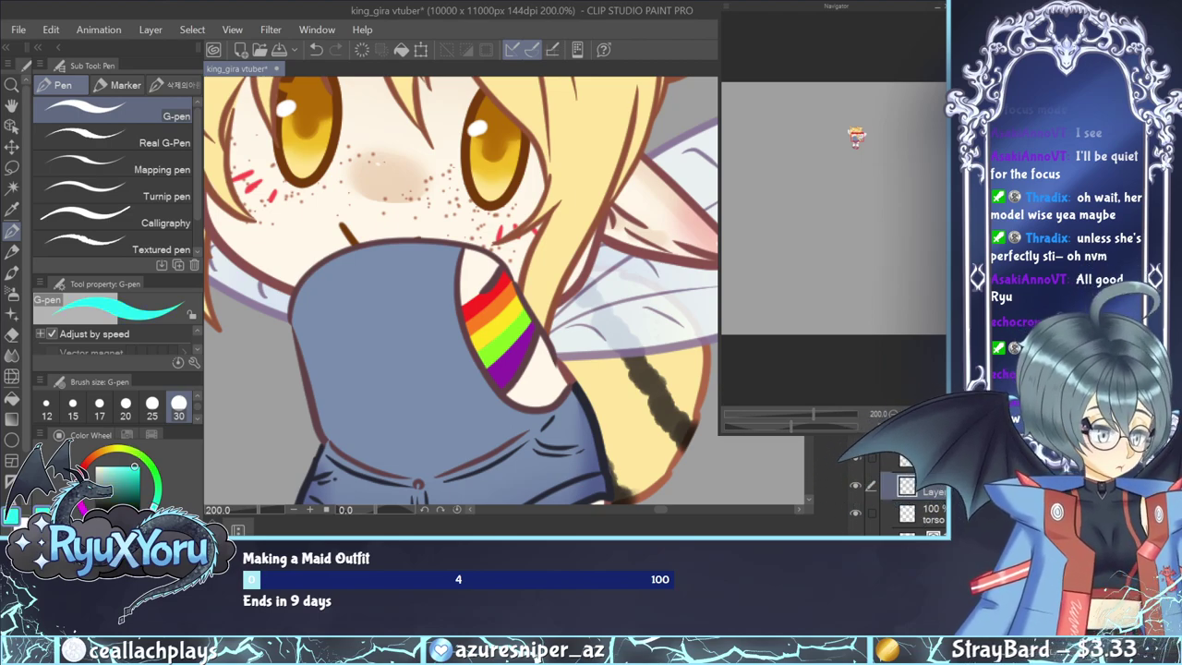
{"action": "left_click", "coordinate": [152, 508]}
{"action": "left_click", "coordinate": [146, 514]}
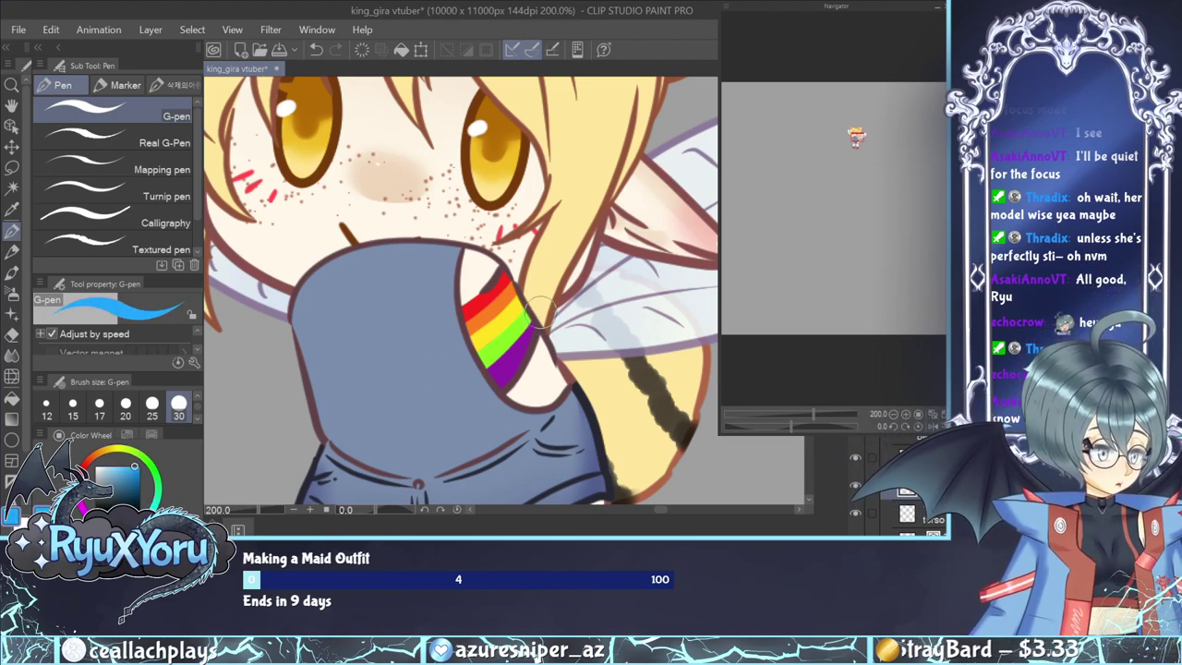
{"action": "left_click_drag", "start_coordinate": [524, 344], "coordinate": [495, 382]}
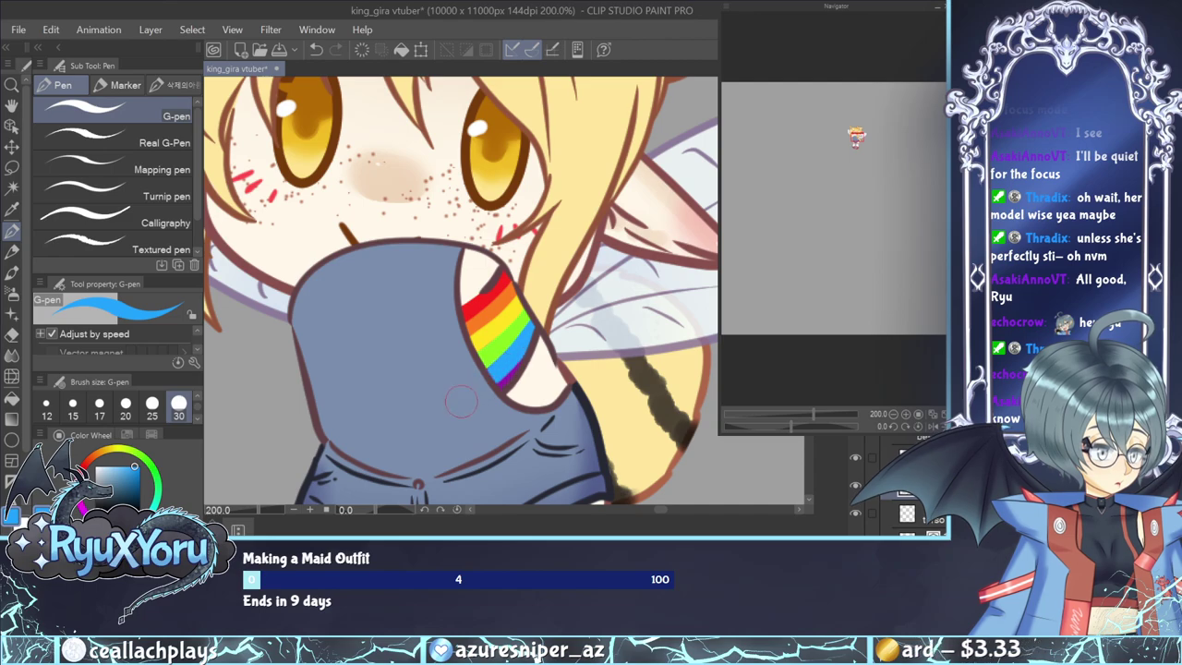
Soften the boundaries between the sleeve band's rainbow stripes using Blur at size 30.
{"action": "key", "text": "ctrl+shift+n"}
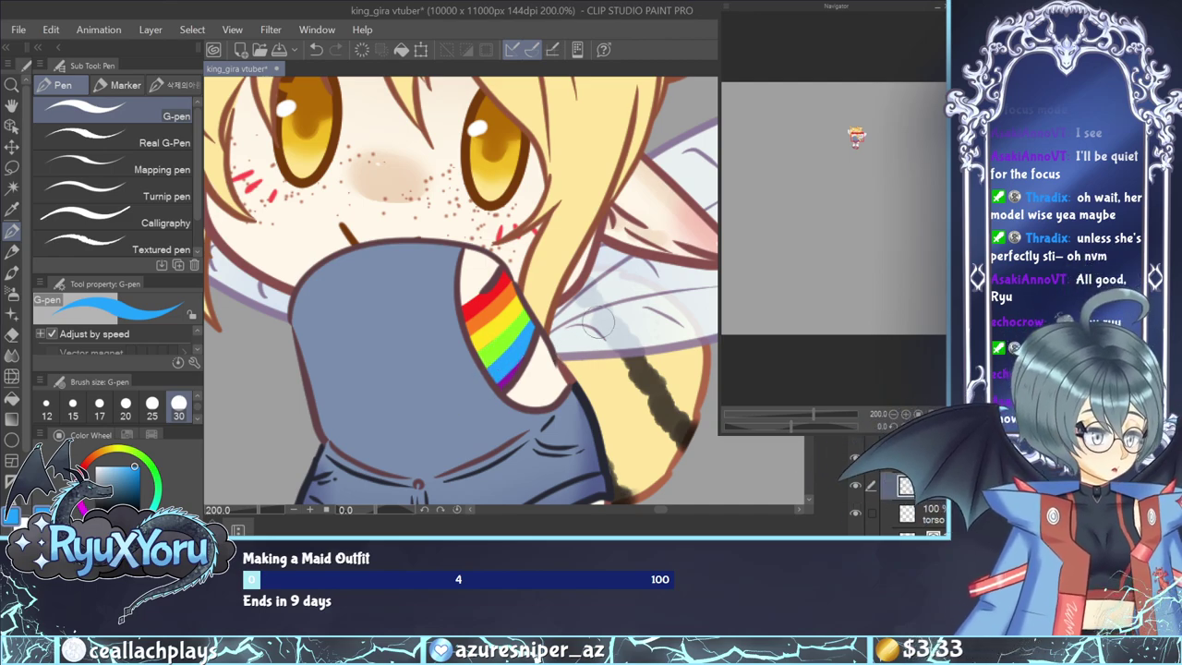
{"action": "left_click_drag", "start_coordinate": [465, 259], "coordinate": [396, 240]}
{"action": "scroll", "coordinate": [395, 240], "scroll_direction": "down", "scroll_amount": 4}
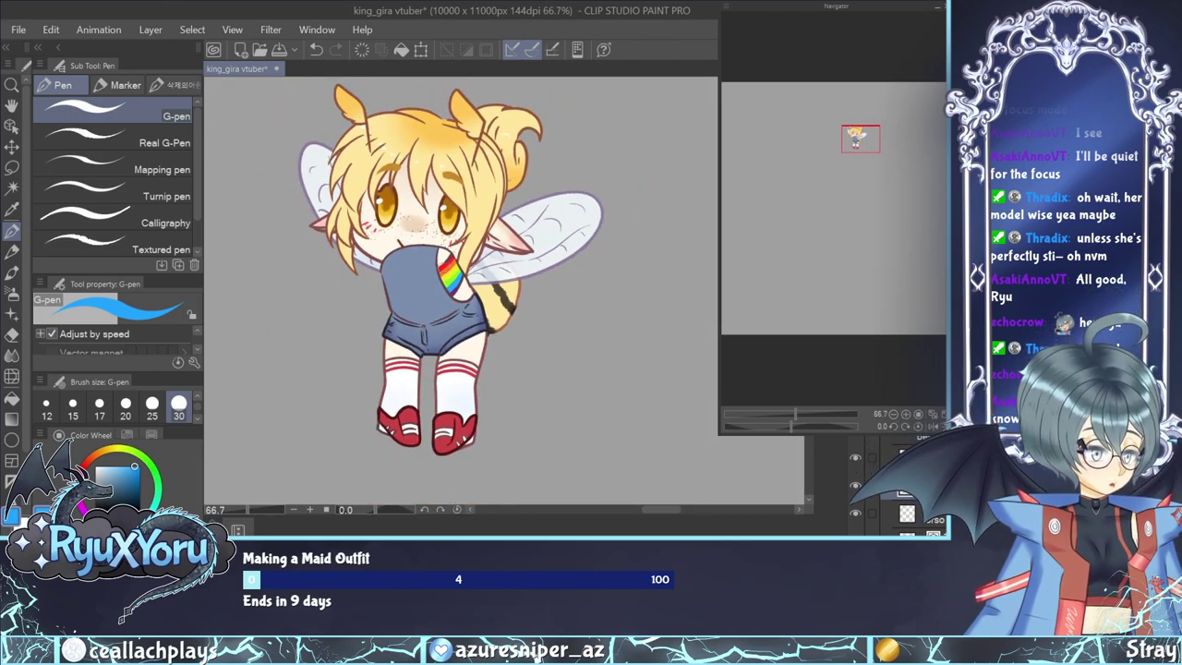
{"action": "scroll", "coordinate": [422, 242], "scroll_direction": "up", "scroll_amount": 4}
{"action": "scroll", "coordinate": [423, 242], "scroll_direction": "up", "scroll_amount": 4}
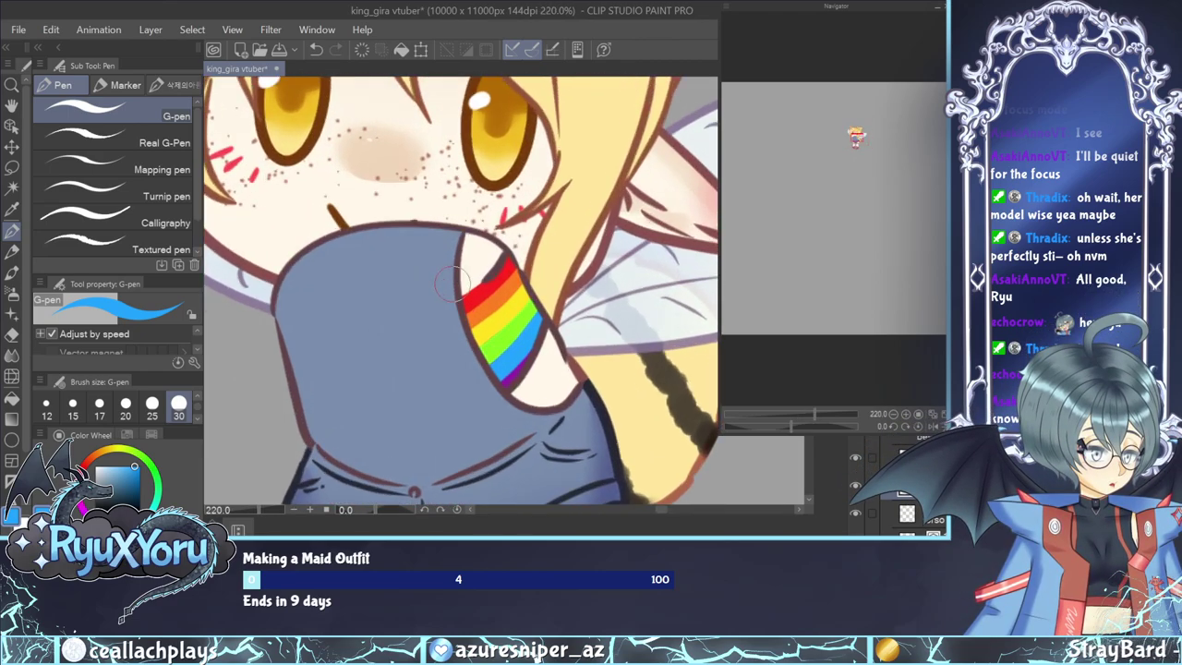
{"action": "left_click", "coordinate": [11, 355]}
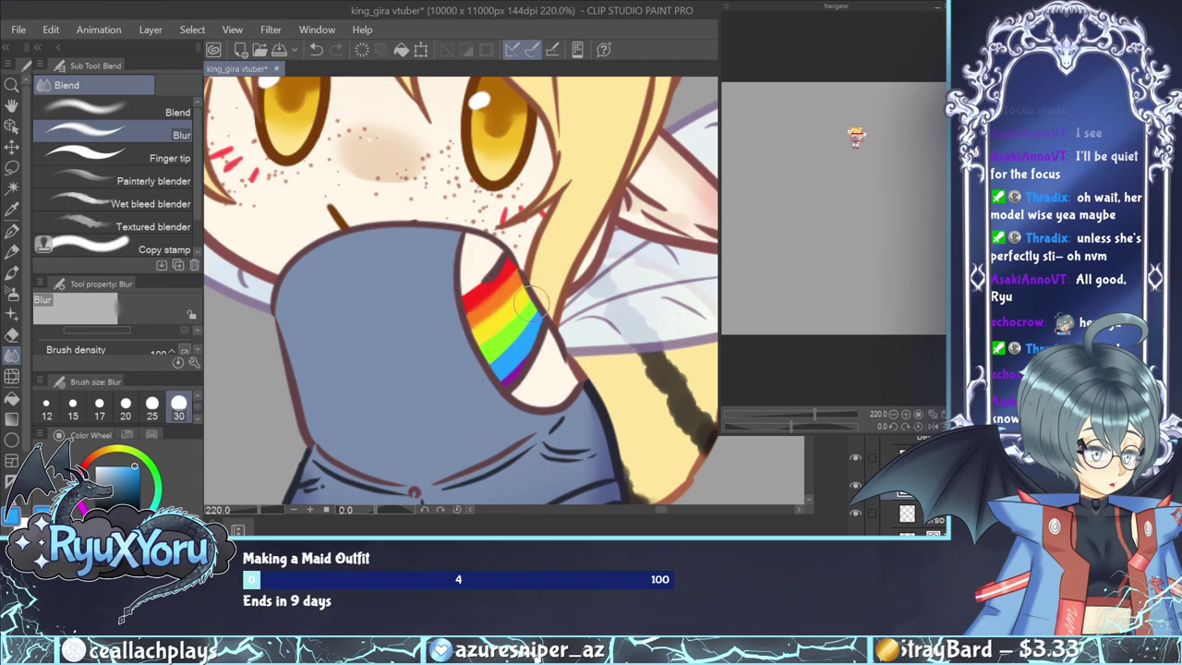
{"action": "mouse_move", "coordinate": [531, 303]}
{"action": "left_mouse_down"}
{"action": "mouse_move", "coordinate": [502, 330]}
{"action": "mouse_move", "coordinate": [506, 346]}
{"action": "left_mouse_up"}
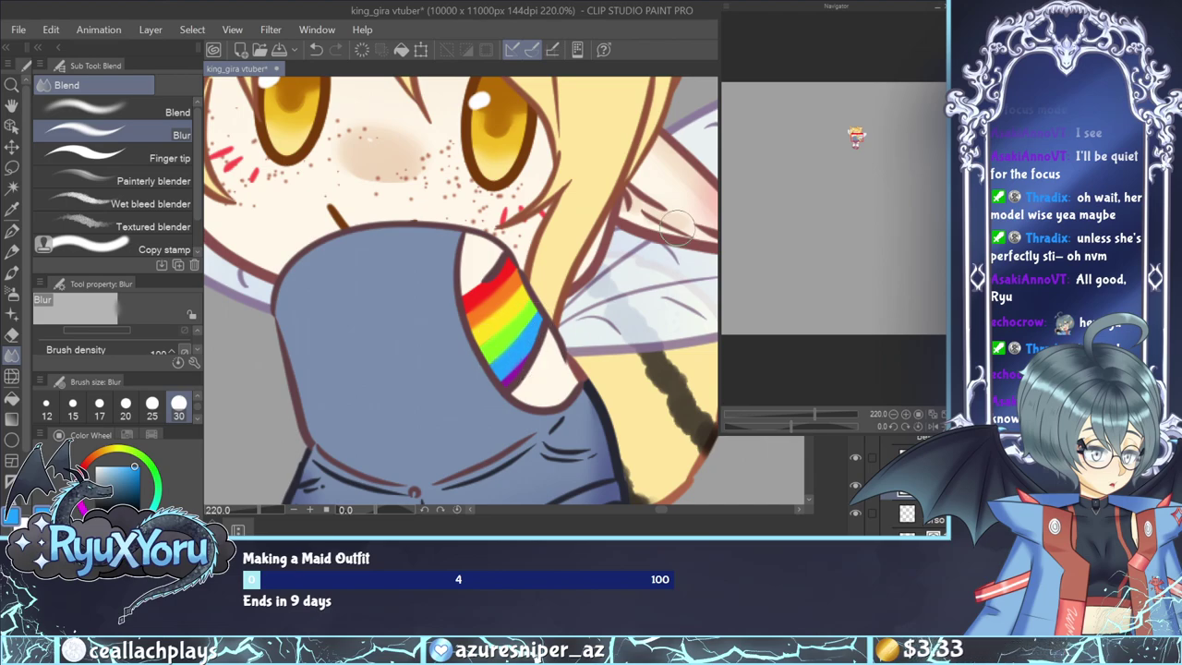
Compare the character with the rainbow stripe layer hidden and shown.
{"action": "scroll", "coordinate": [538, 277], "scroll_direction": "down", "scroll_amount": 5}
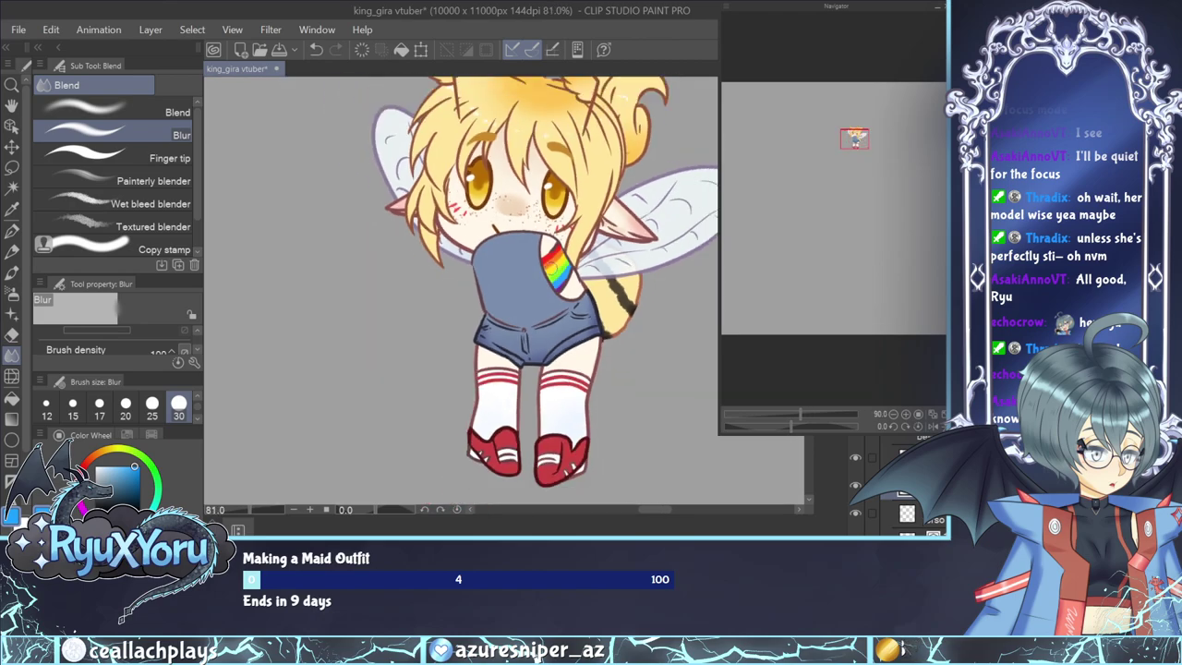
{"action": "scroll", "coordinate": [538, 277], "scroll_direction": "up", "scroll_amount": 1}
{"action": "left_click", "coordinate": [855, 485]}
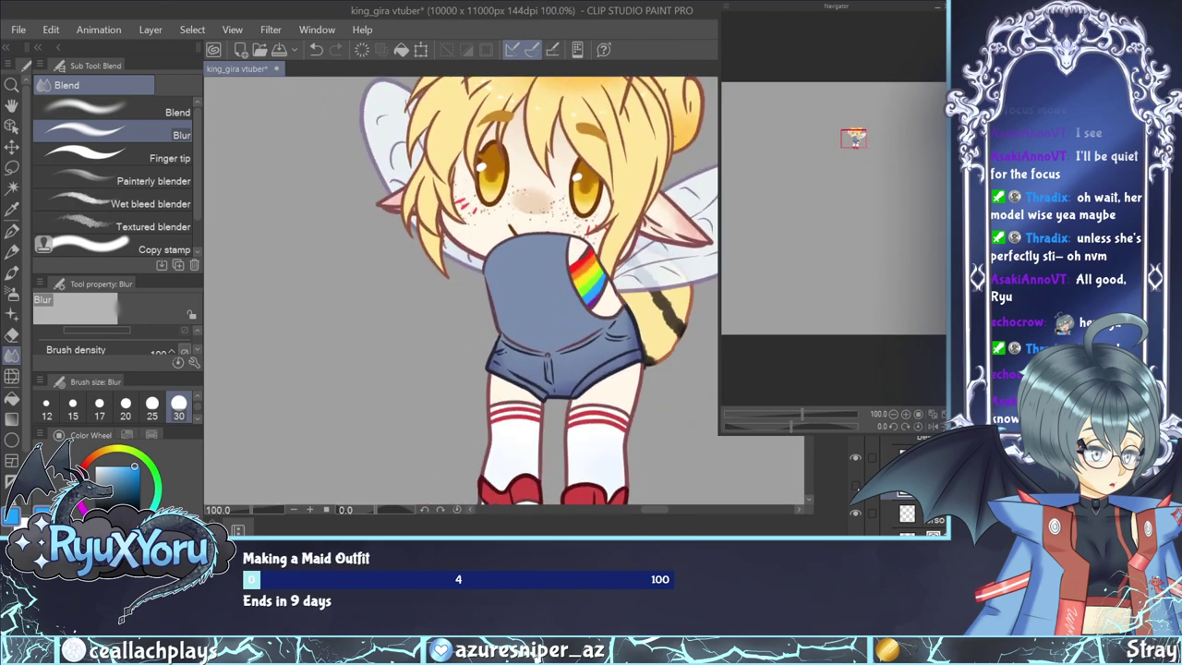
{"action": "left_click", "coordinate": [855, 484]}
{"action": "left_click", "coordinate": [855, 485]}
{"action": "left_click", "coordinate": [855, 485]}
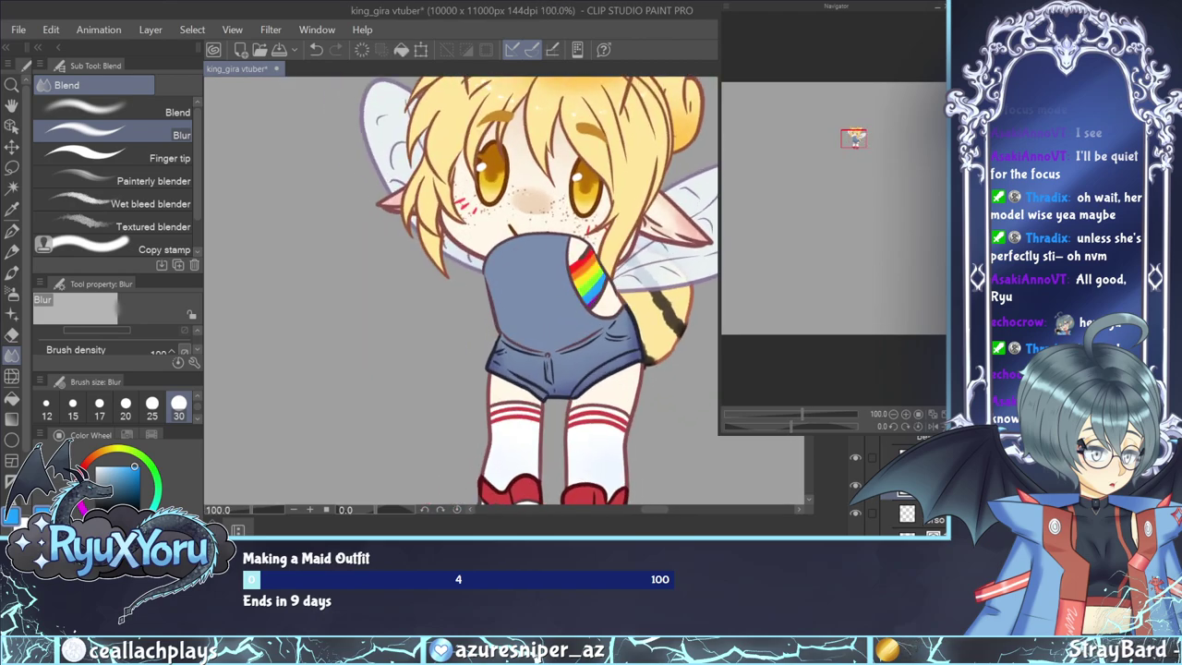
Shade the blue torso's edges in a darker blue with the やわ肌ブラシ watercolor brush and Soft airbrush, softening the shading with Blur at size 30.
{"action": "left_click", "coordinate": [907, 512]}
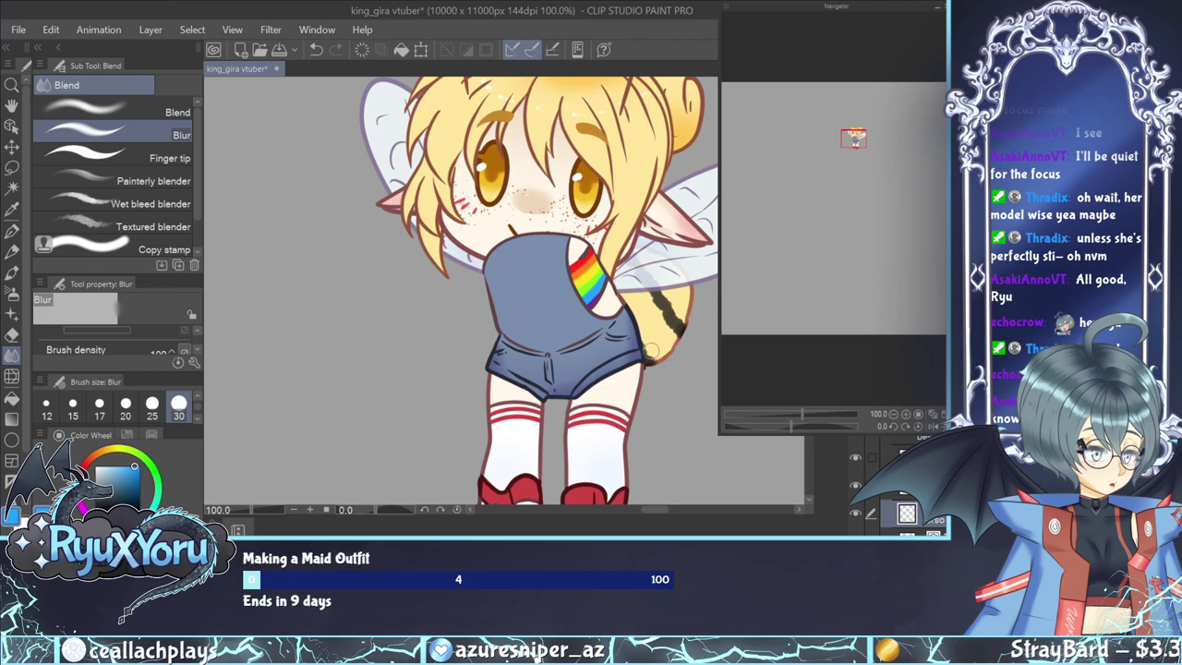
{"action": "scroll", "coordinate": [646, 343], "scroll_direction": "up", "scroll_amount": 1}
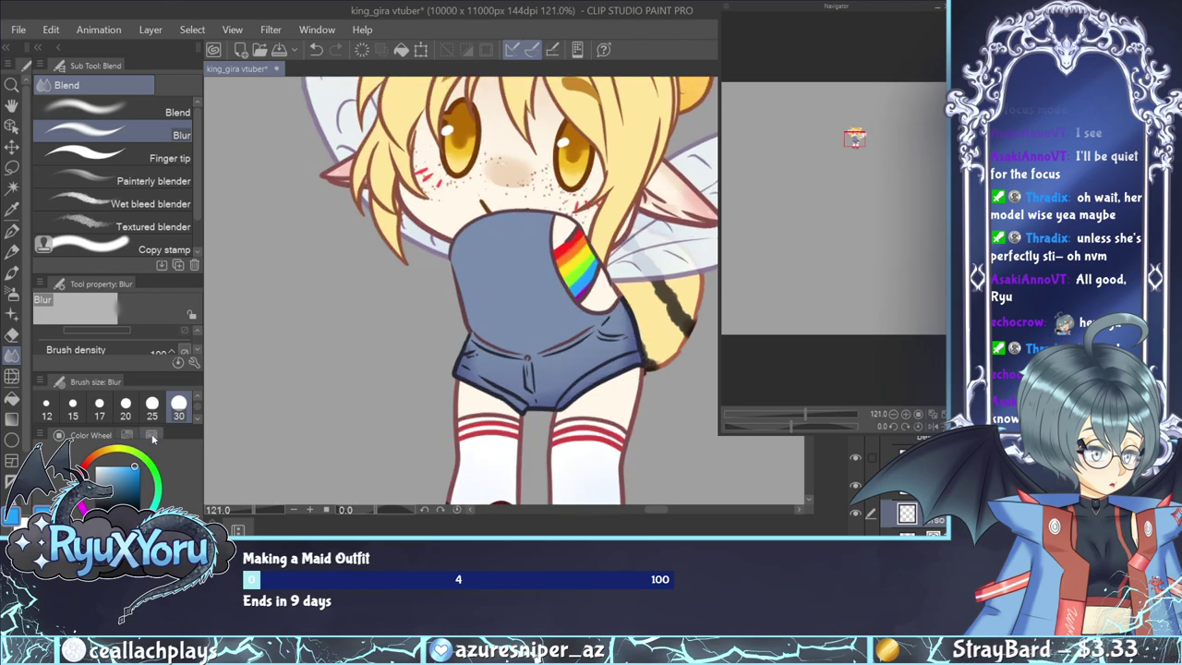
{"action": "left_click", "coordinate": [149, 436]}
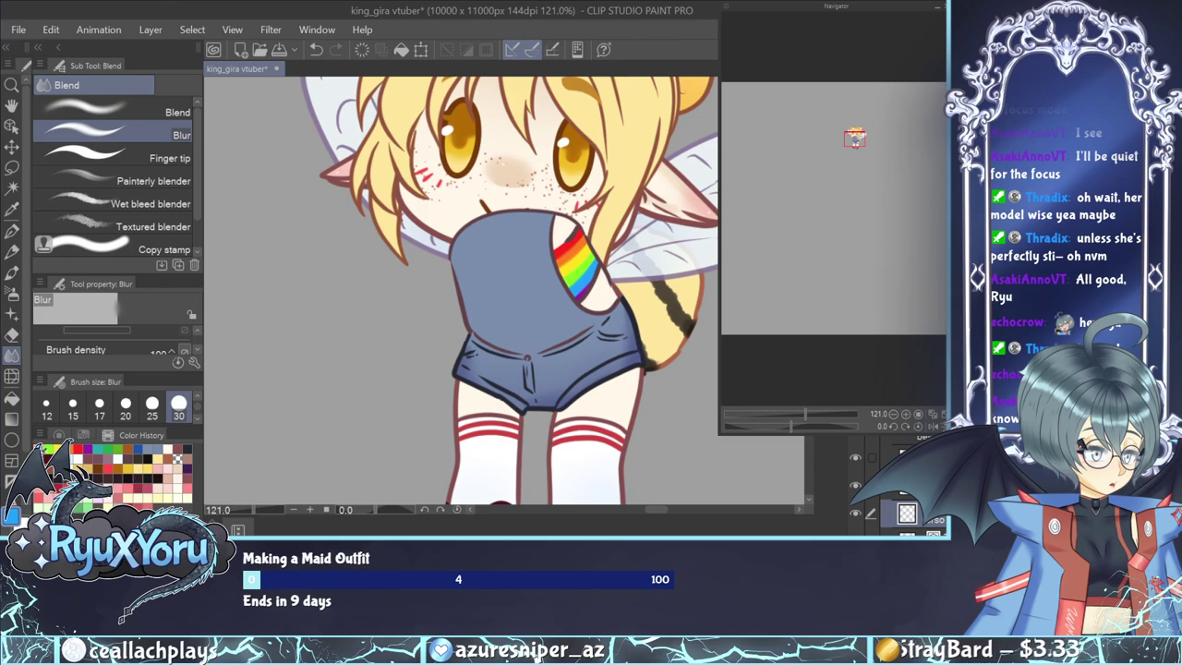
{"action": "left_click", "coordinate": [12, 273]}
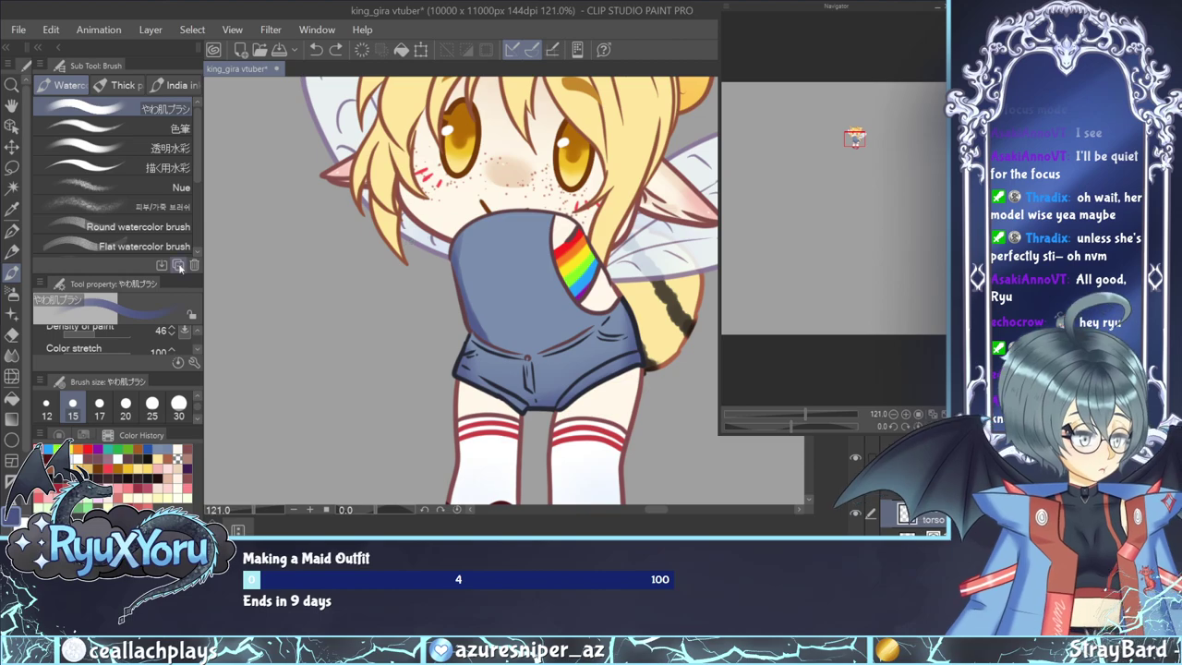
{"action": "key", "text": "j"}
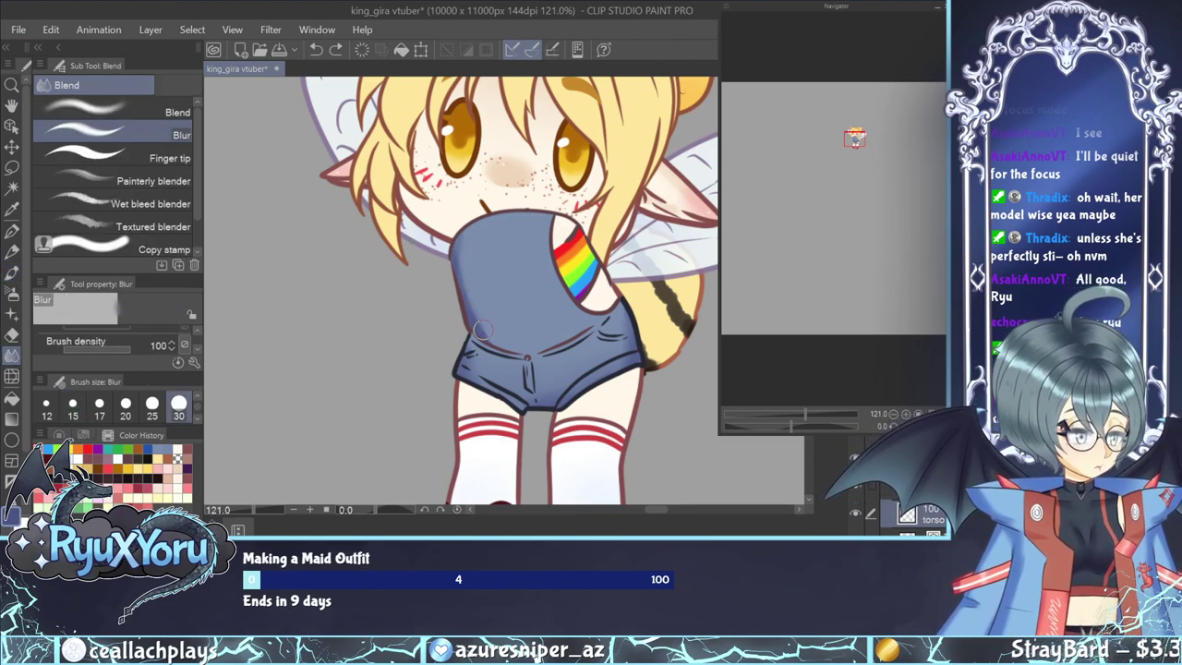
{"action": "left_click", "coordinate": [13, 295]}
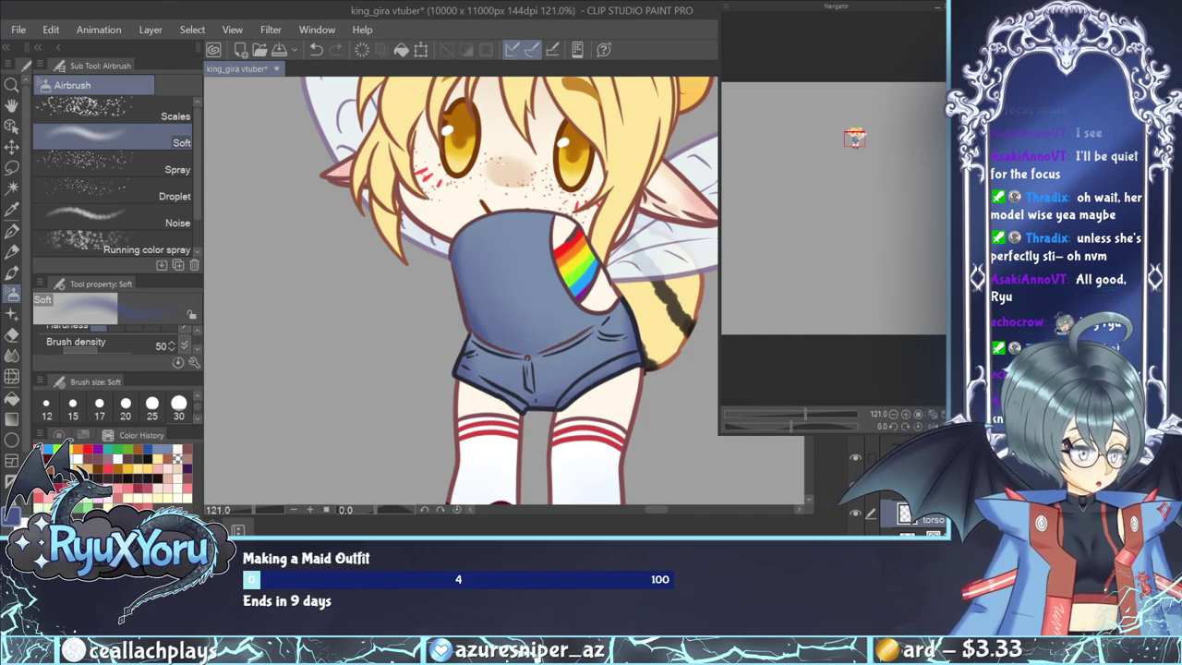
{"action": "left_click", "coordinate": [13, 355]}
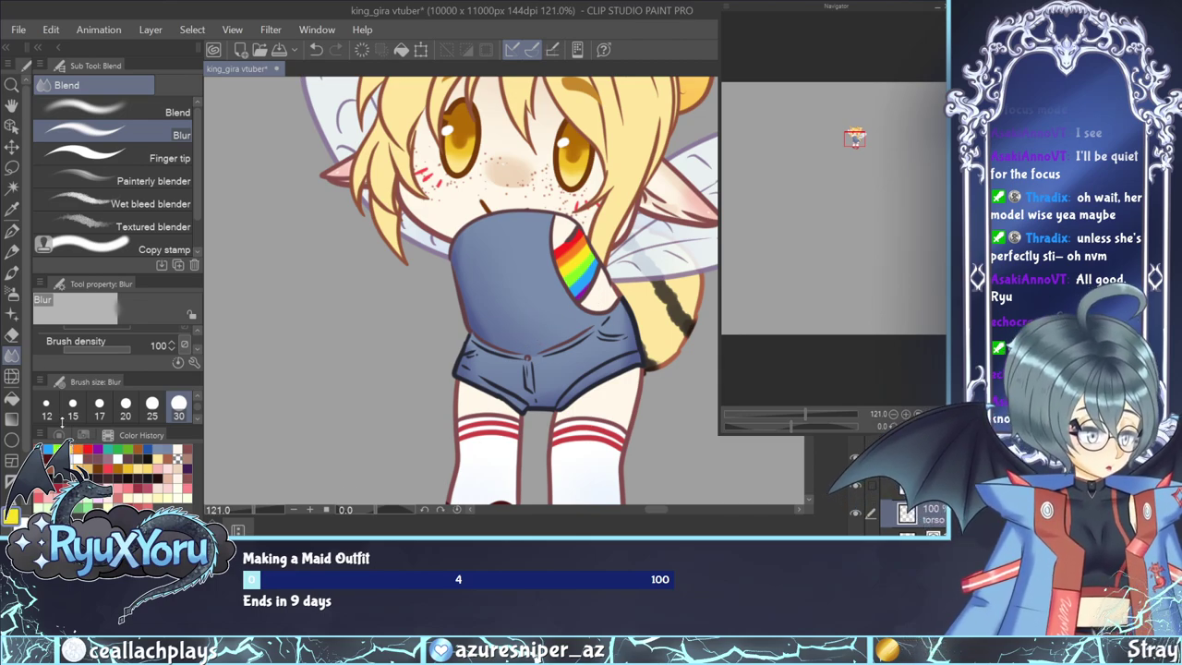
Paint a yellow button on the shorts' waistband and recolor the torso outline with the shorts' dark line color using the G-pen.
{"action": "key", "text": "p"}
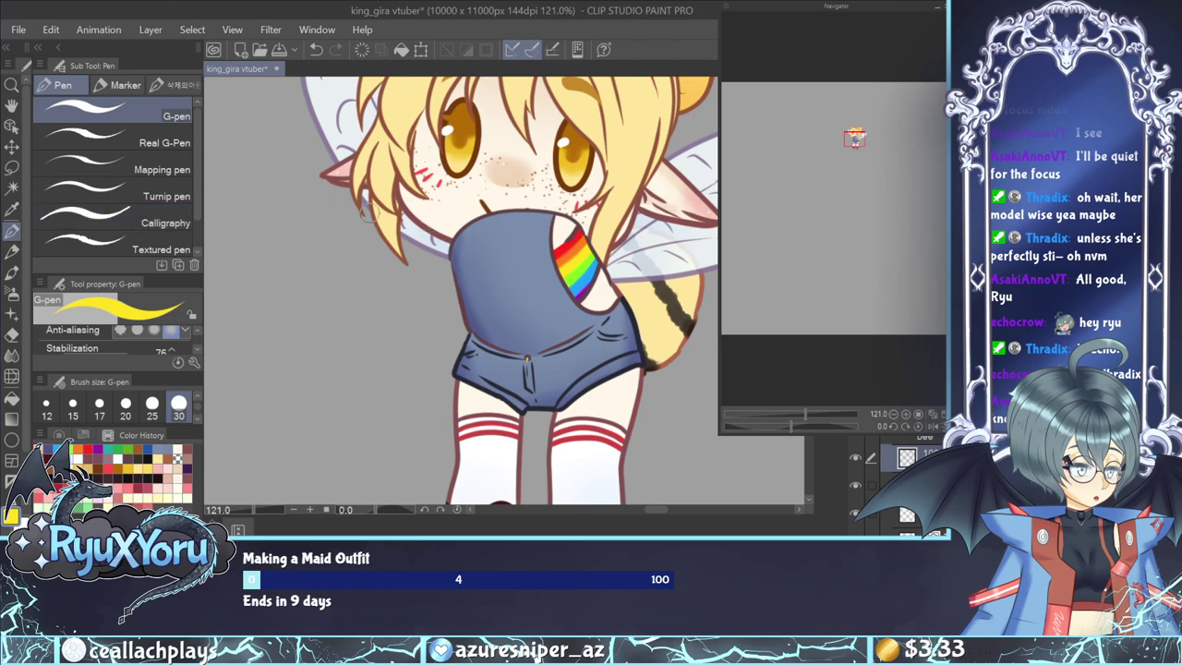
{"action": "key", "text": "i"}
{"action": "left_click", "coordinate": [416, 221]}
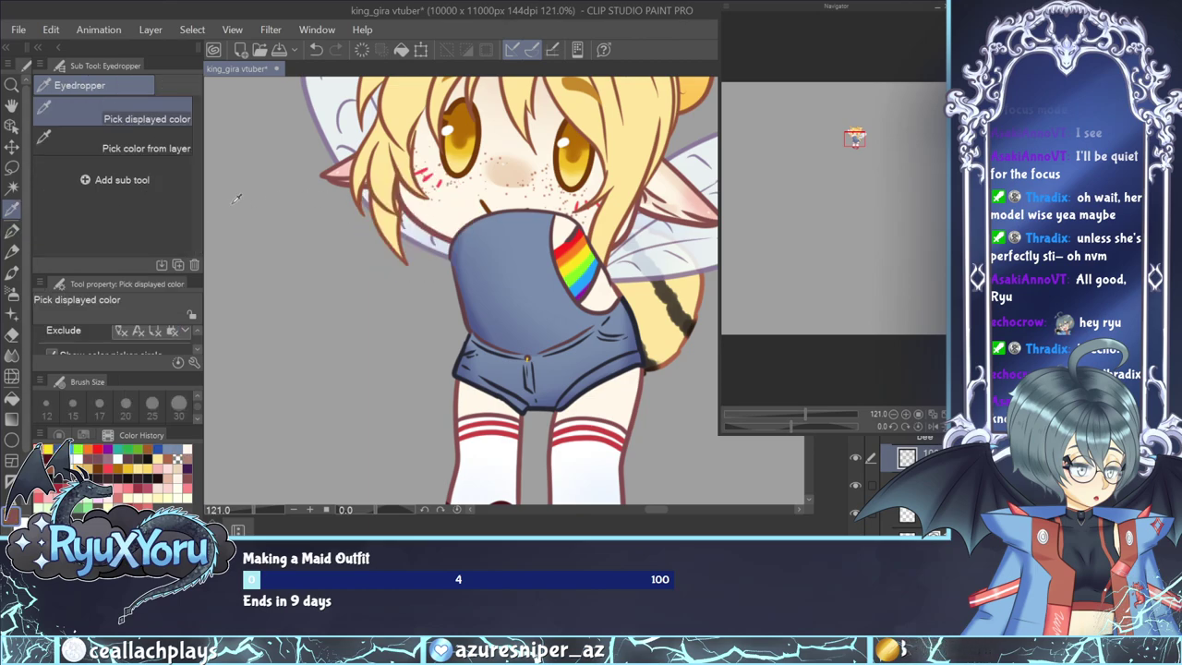
{"action": "left_click", "coordinate": [12, 231]}
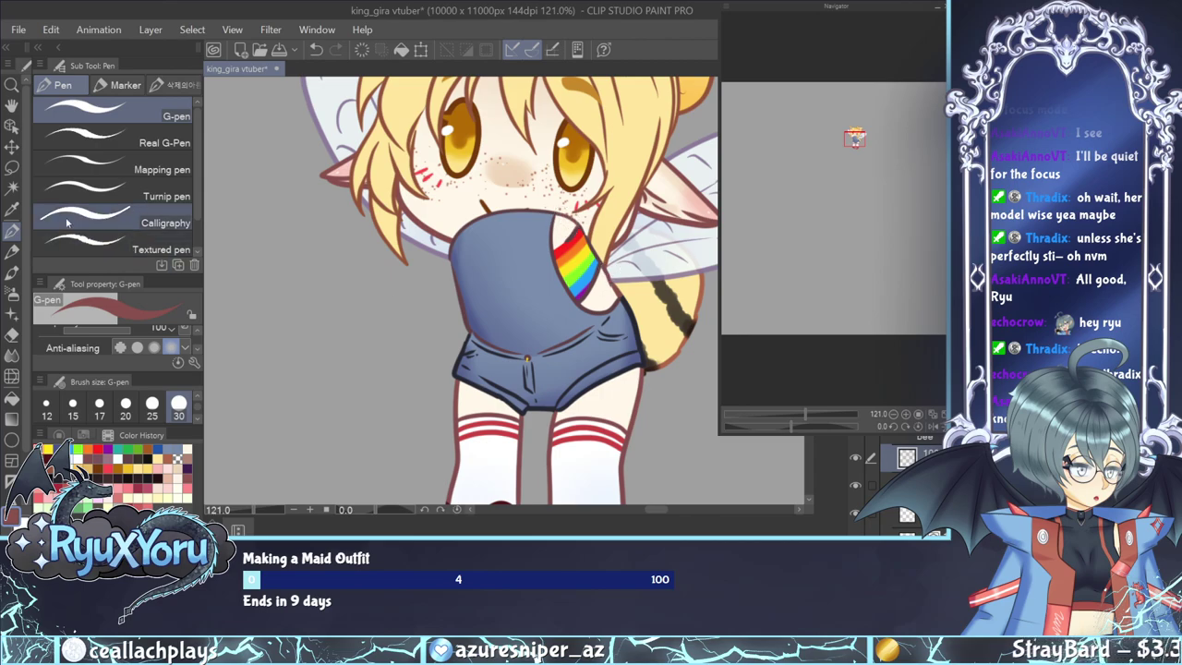
{"action": "key", "text": "i"}
{"action": "left_click", "coordinate": [455, 372]}
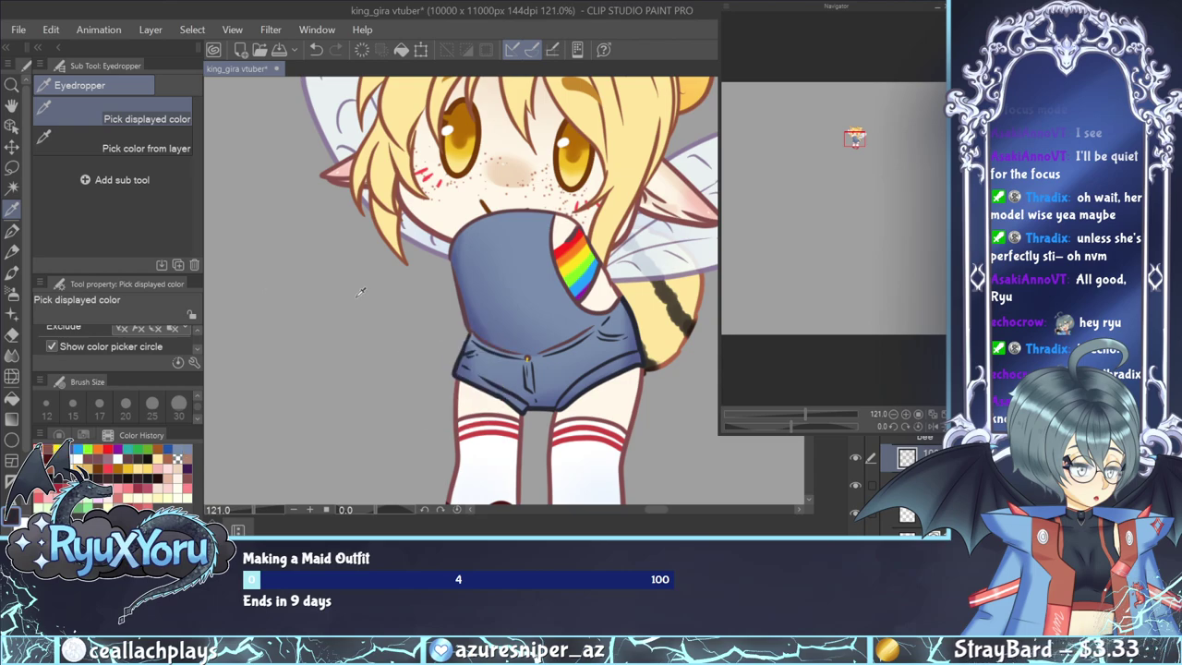
{"action": "key", "text": "p"}
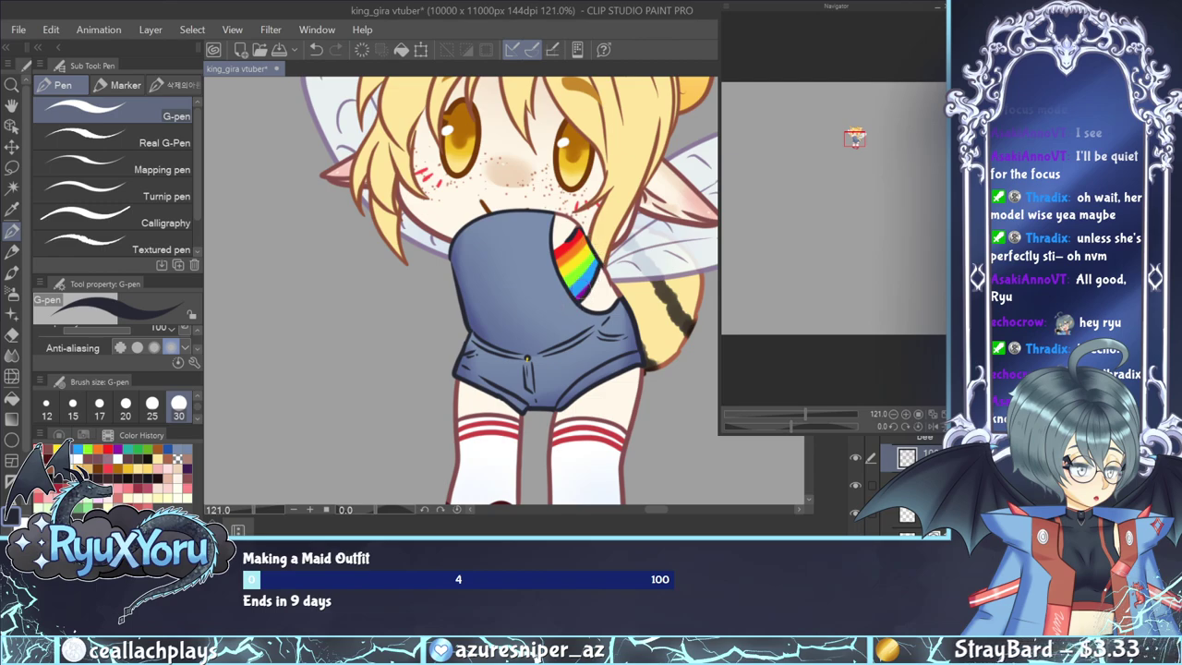
Recolor the line work around the rainbow sleeve band with a muted blue-grey and a dark red using the G-pen.
{"action": "left_click", "coordinate": [59, 435]}
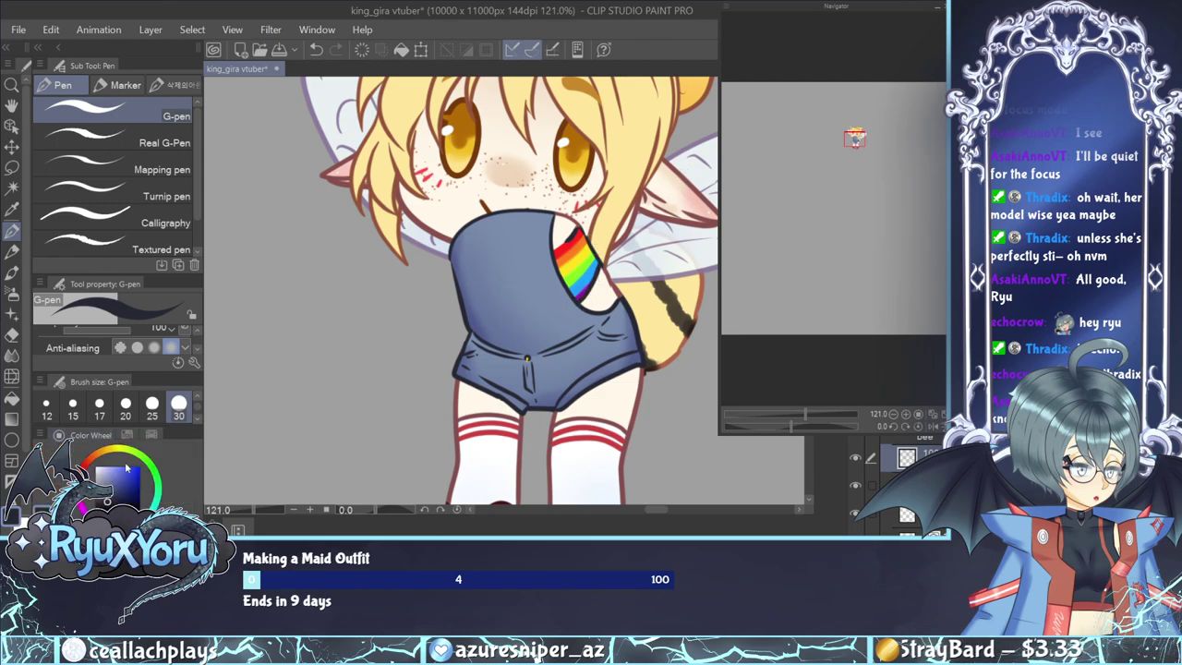
{"action": "left_click", "coordinate": [110, 478]}
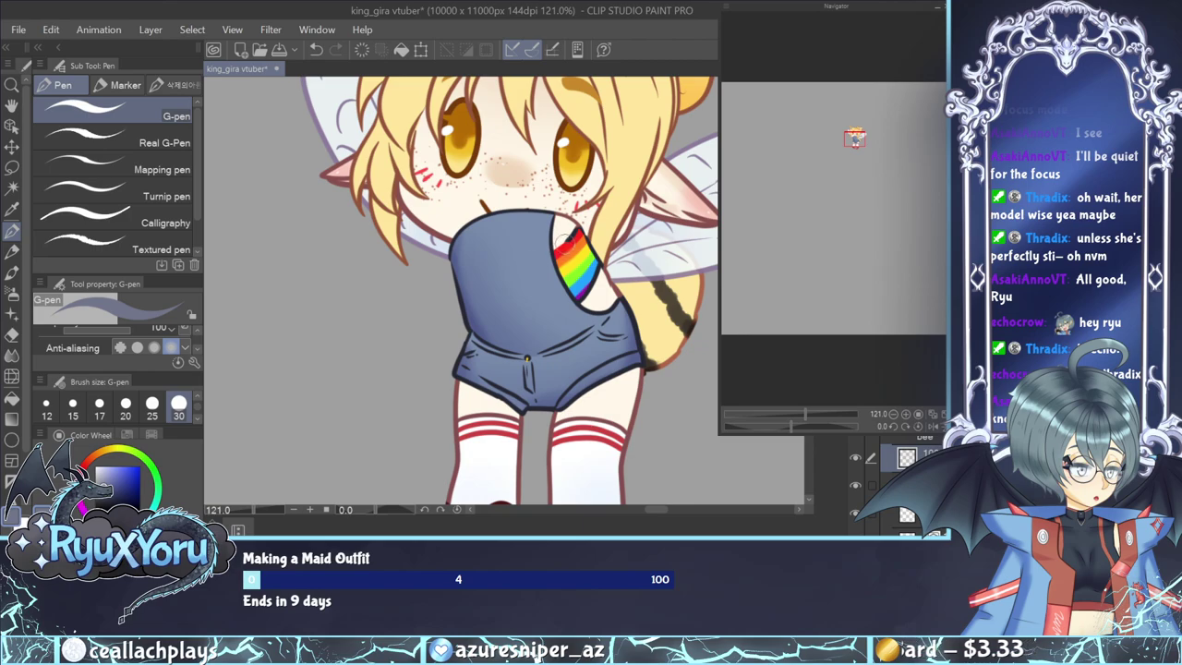
{"action": "left_click", "coordinate": [120, 485]}
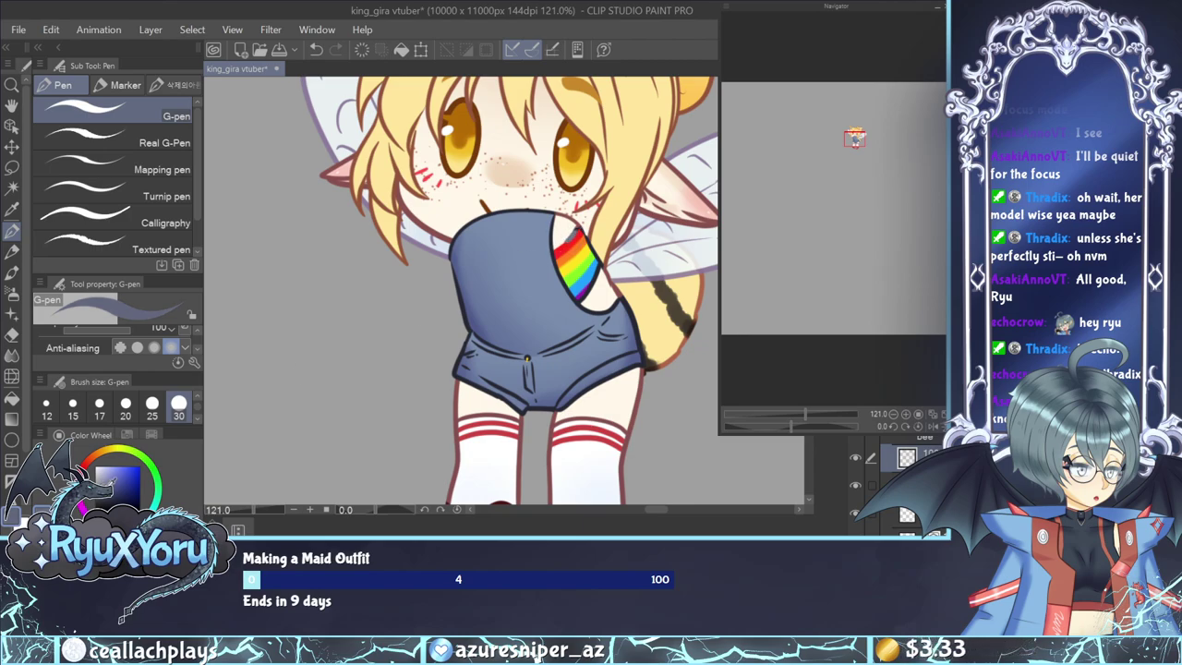
{"action": "left_click", "coordinate": [122, 493]}
{"action": "left_click", "coordinate": [98, 465]}
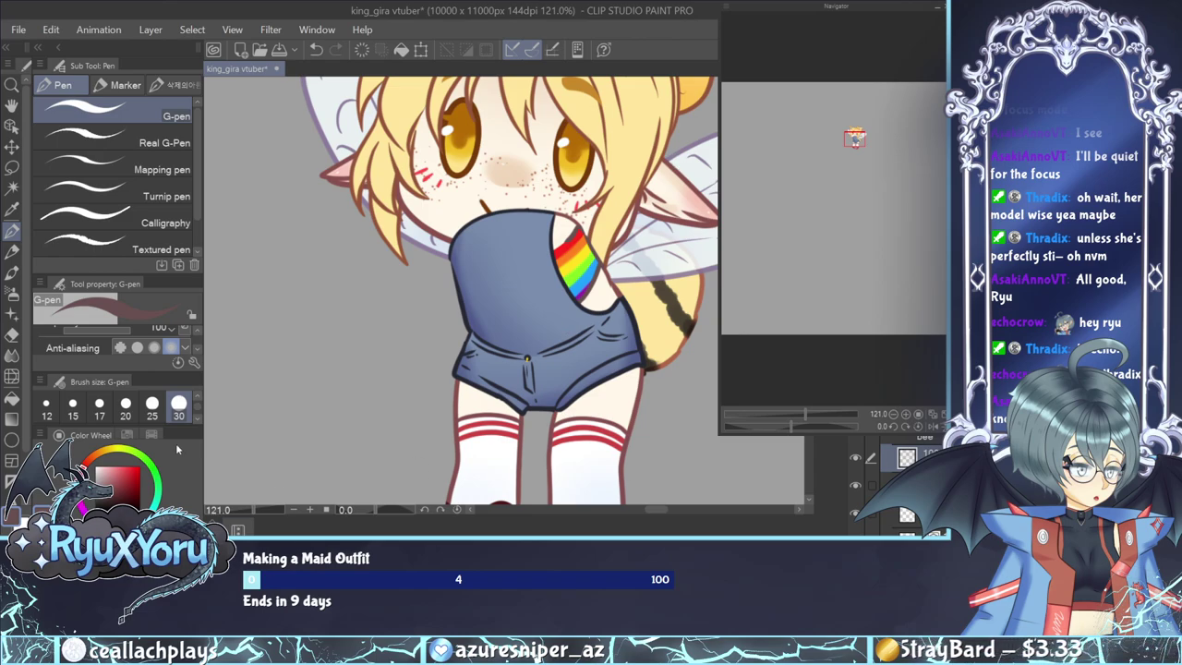
Reorder the layers so the blue torso sits behind the bee character's head and face.
{"action": "scroll", "coordinate": [531, 307], "scroll_direction": "down", "scroll_amount": 5}
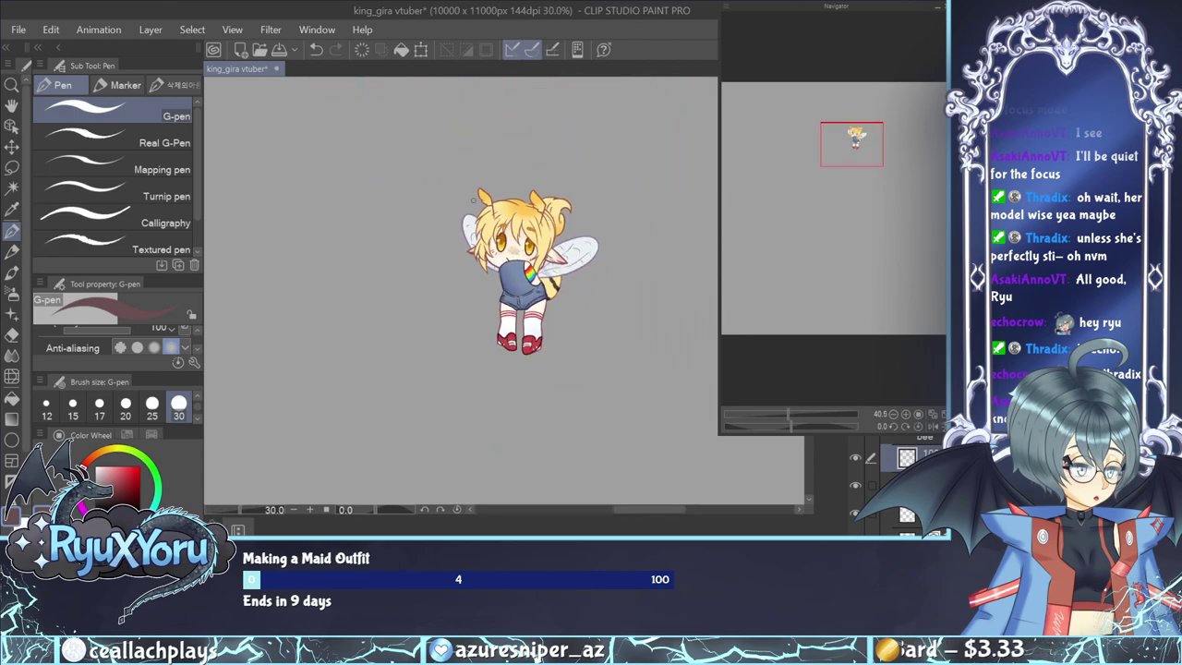
{"action": "scroll", "coordinate": [528, 307], "scroll_direction": "up", "scroll_amount": 1}
{"action": "scroll", "coordinate": [538, 277], "scroll_direction": "up", "scroll_amount": 1}
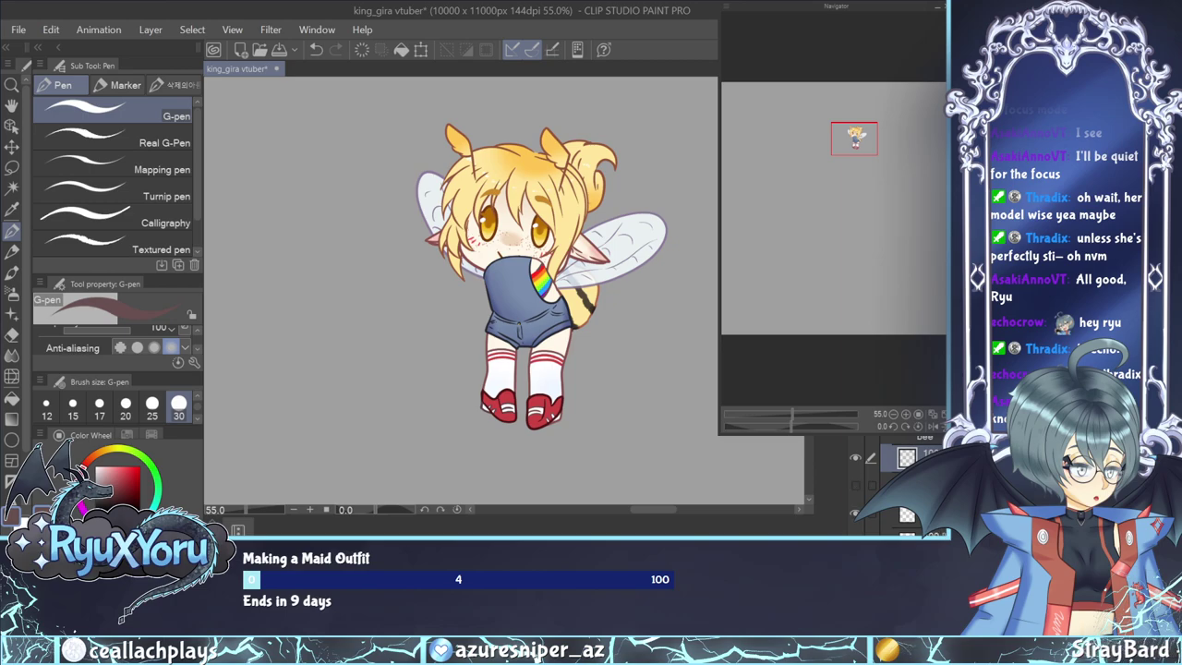
{"action": "scroll", "coordinate": [897, 485], "scroll_direction": "up", "scroll_amount": 2}
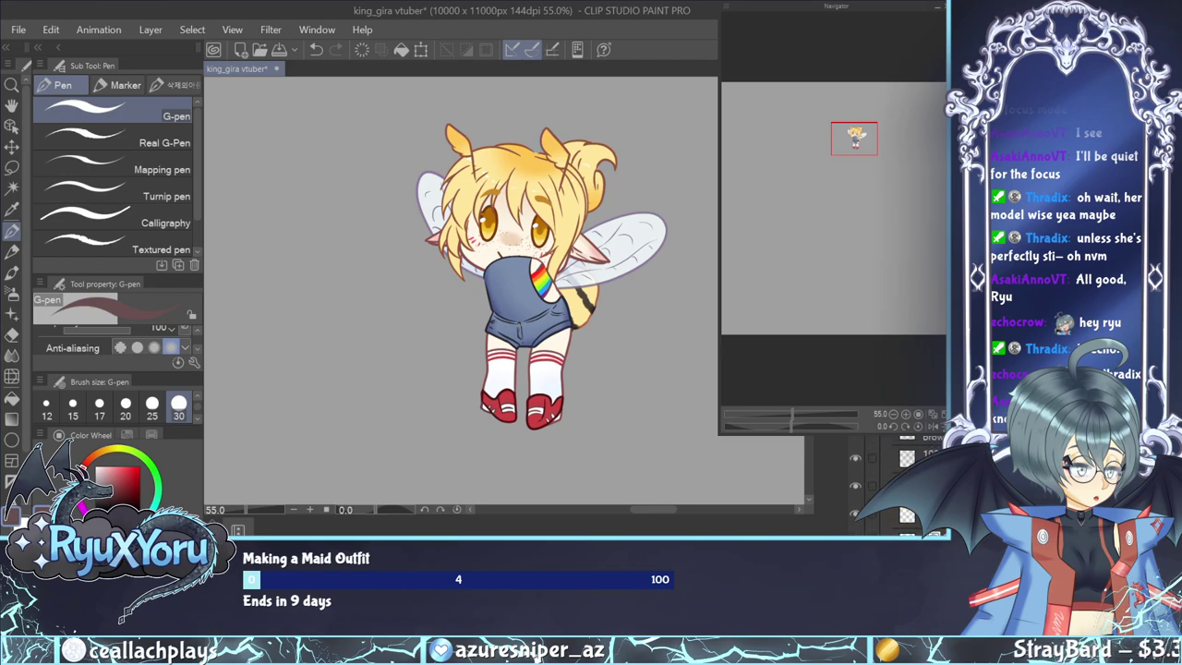
{"action": "scroll", "coordinate": [898, 485], "scroll_direction": "up", "scroll_amount": 3}
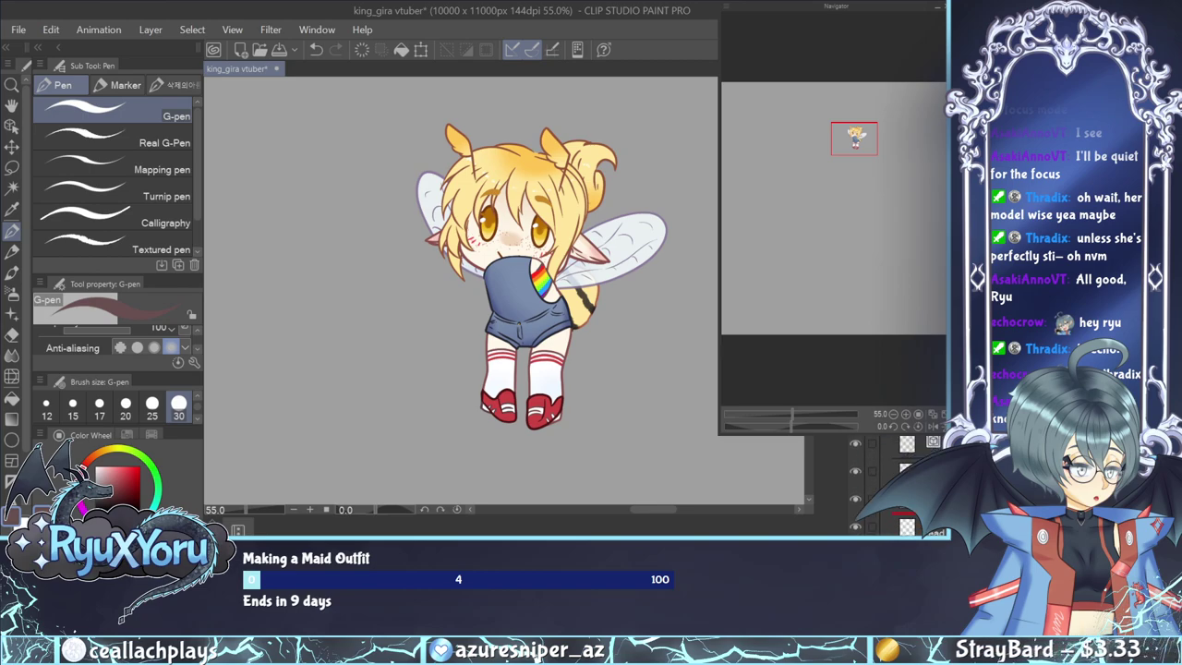
{"action": "scroll", "coordinate": [897, 485], "scroll_direction": "up", "scroll_amount": 1}
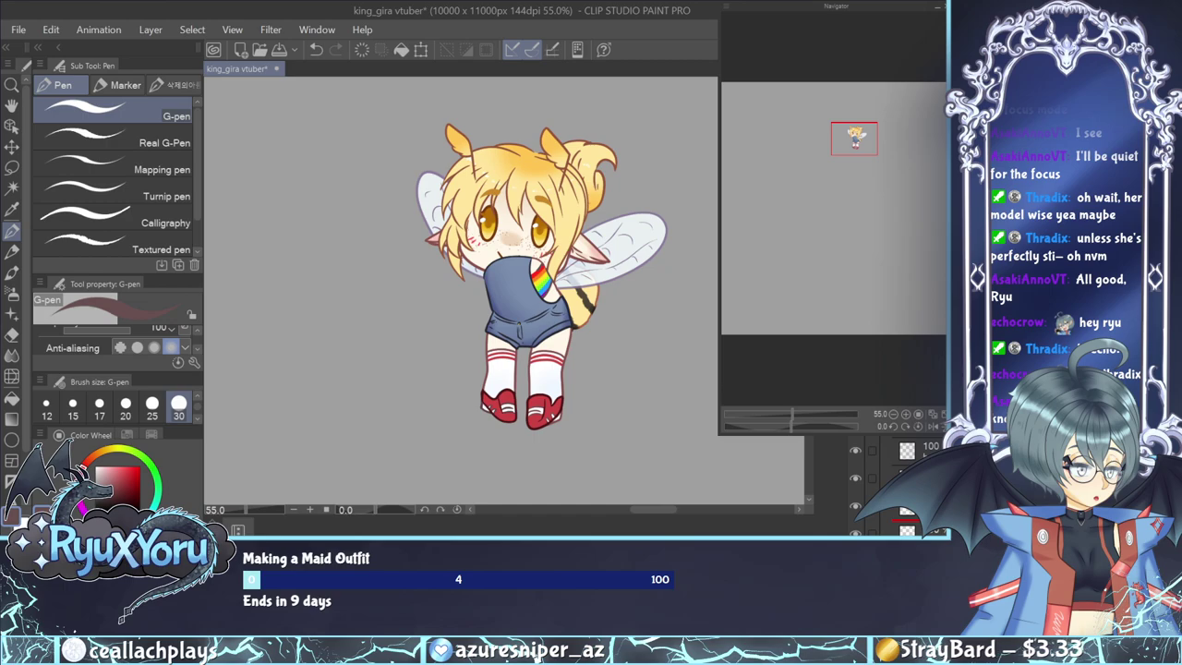
{"action": "scroll", "coordinate": [898, 485], "scroll_direction": "down", "scroll_amount": 2}
{"action": "scroll", "coordinate": [905, 480], "scroll_direction": "down", "scroll_amount": 1}
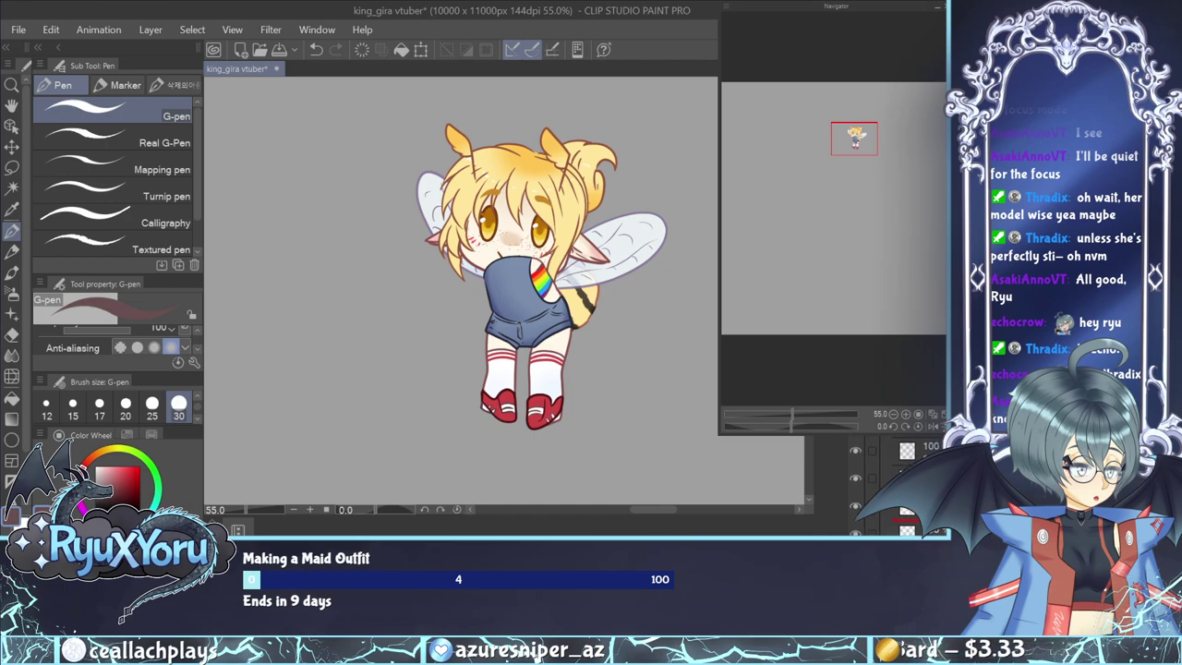
{"action": "left_click_drag", "start_coordinate": [900, 517], "coordinate": [900, 520]}
{"action": "scroll", "coordinate": [606, 372], "scroll_direction": "down", "scroll_amount": 1}
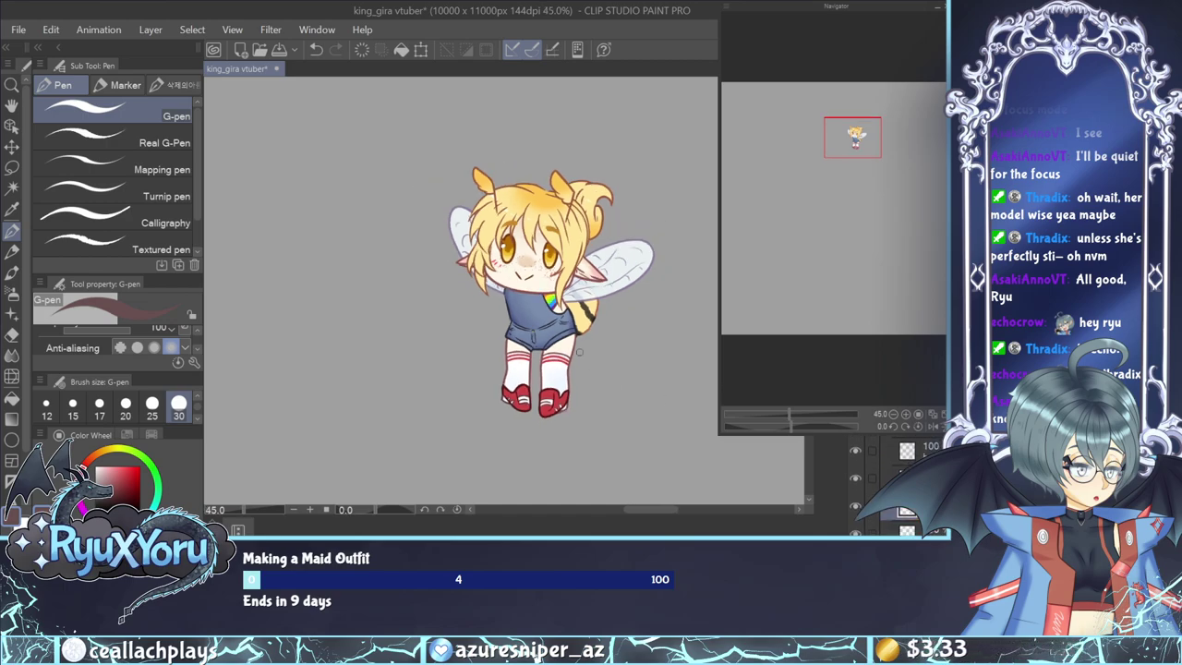
{"action": "left_click_drag", "start_coordinate": [606, 371], "coordinate": [619, 387]}
Show the sketch lines over the bee's torso for the arms and save the file.
{"action": "left_click", "coordinate": [907, 531]}
{"action": "scroll", "coordinate": [887, 476], "scroll_direction": "up", "scroll_amount": 2}
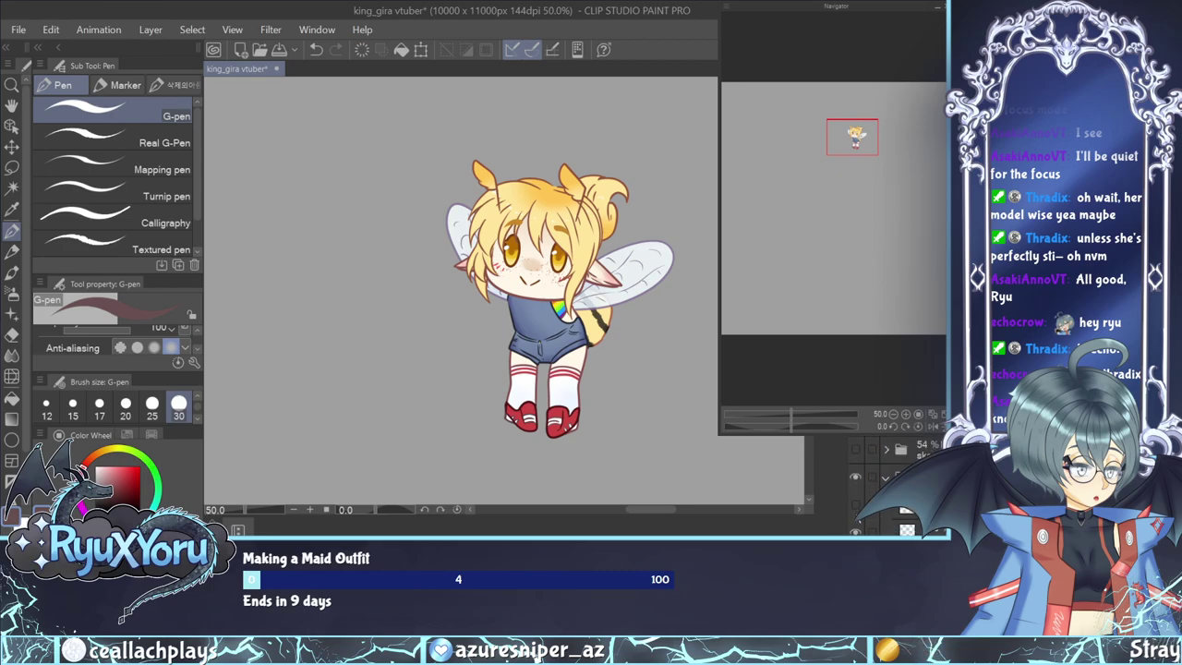
{"action": "left_click", "coordinate": [855, 504]}
{"action": "scroll", "coordinate": [550, 304], "scroll_direction": "down", "scroll_amount": 2}
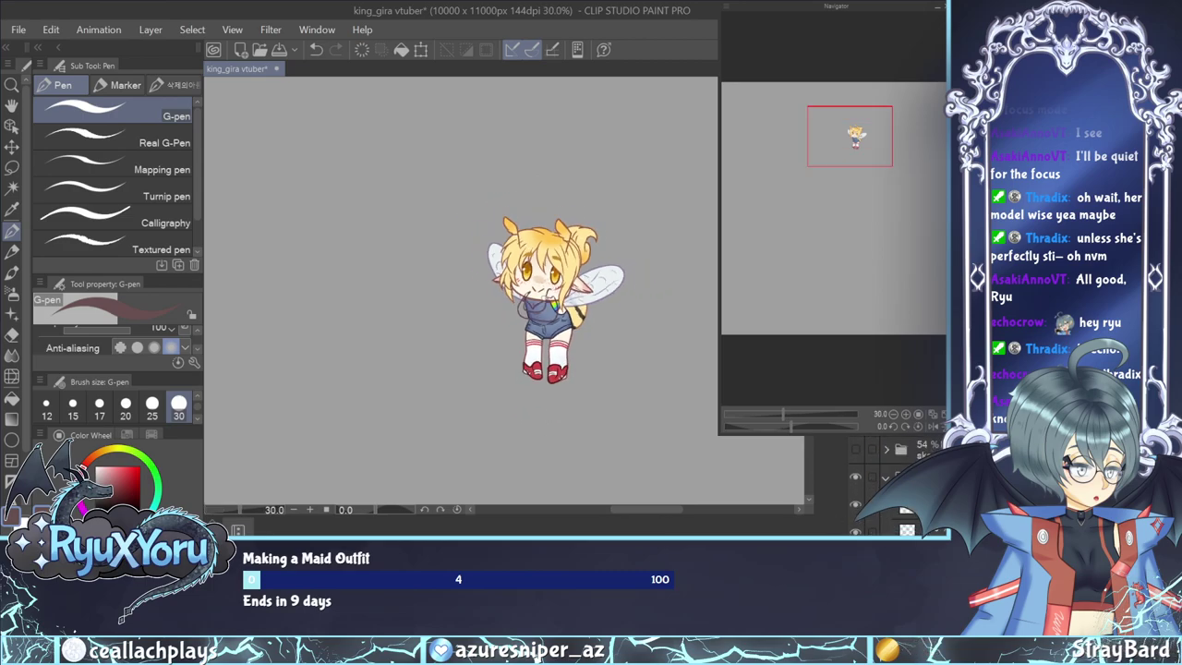
{"action": "scroll", "coordinate": [570, 347], "scroll_direction": "up", "scroll_amount": 3}
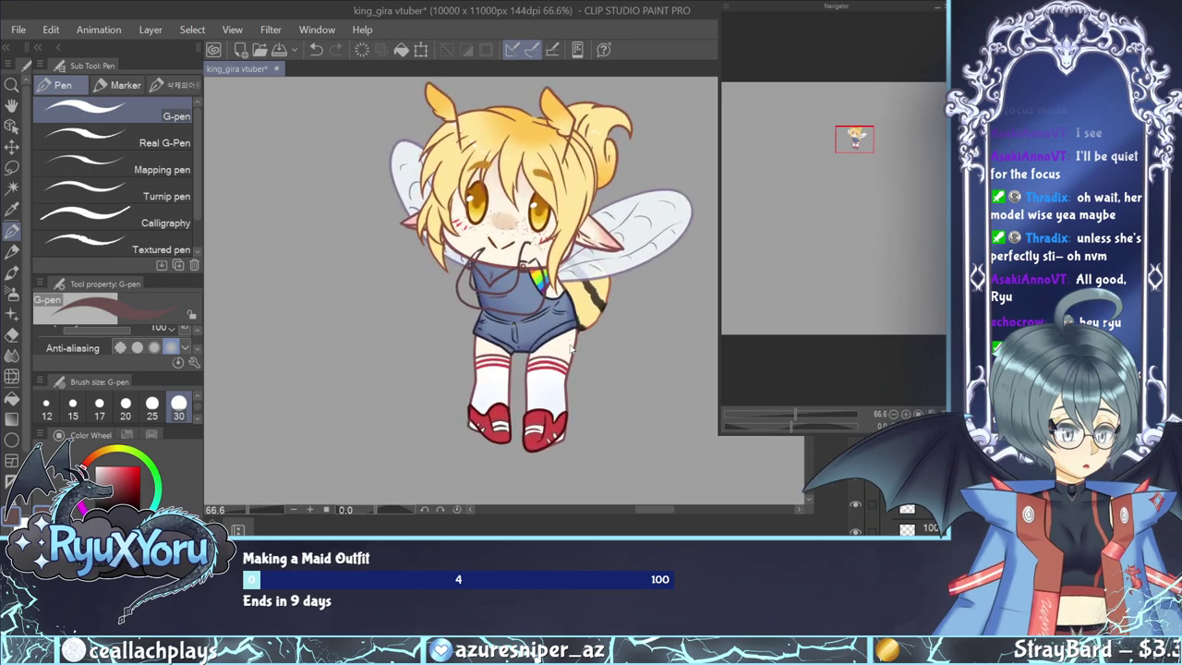
{"action": "key", "text": "ctrl+s"}
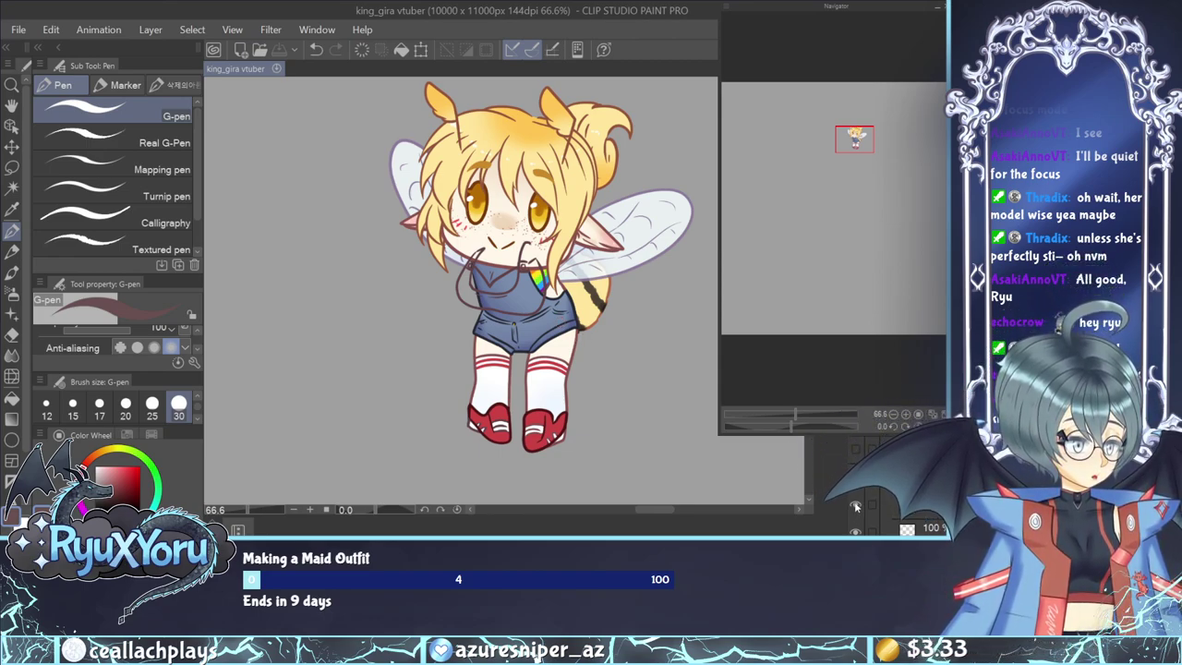
Hide the bee folder and show the winged demon model's folder, bringing the full-body model into view.
{"action": "left_click", "coordinate": [882, 489]}
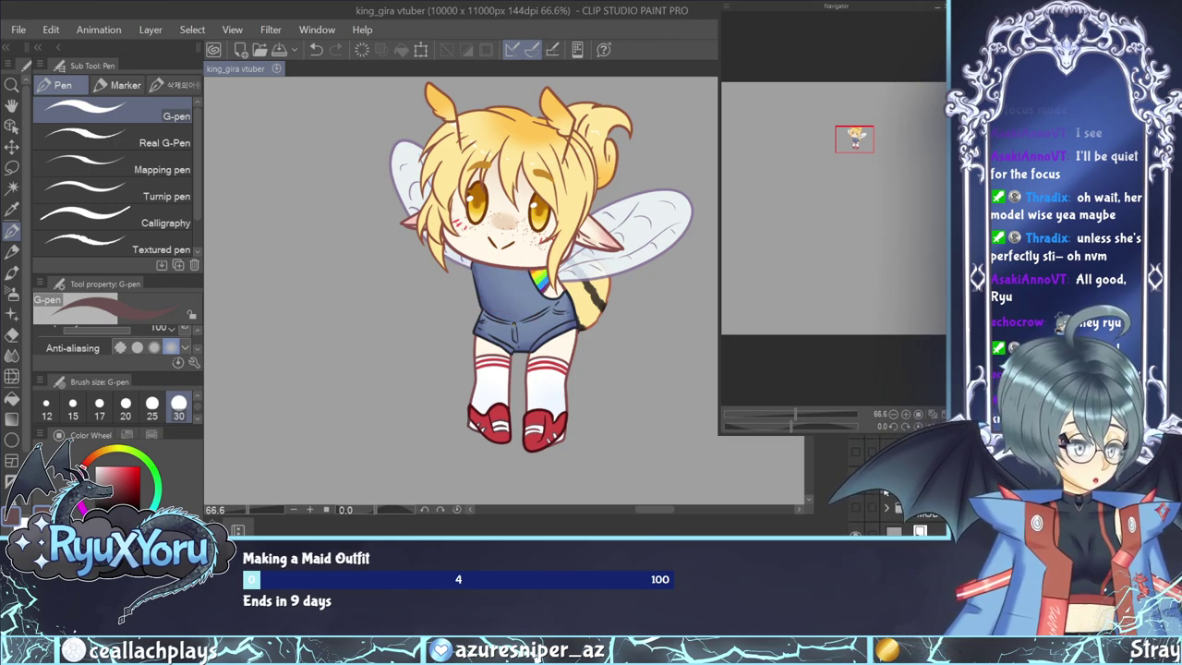
{"action": "left_click", "coordinate": [857, 506]}
{"action": "scroll", "coordinate": [523, 281], "scroll_direction": "down", "scroll_amount": 6}
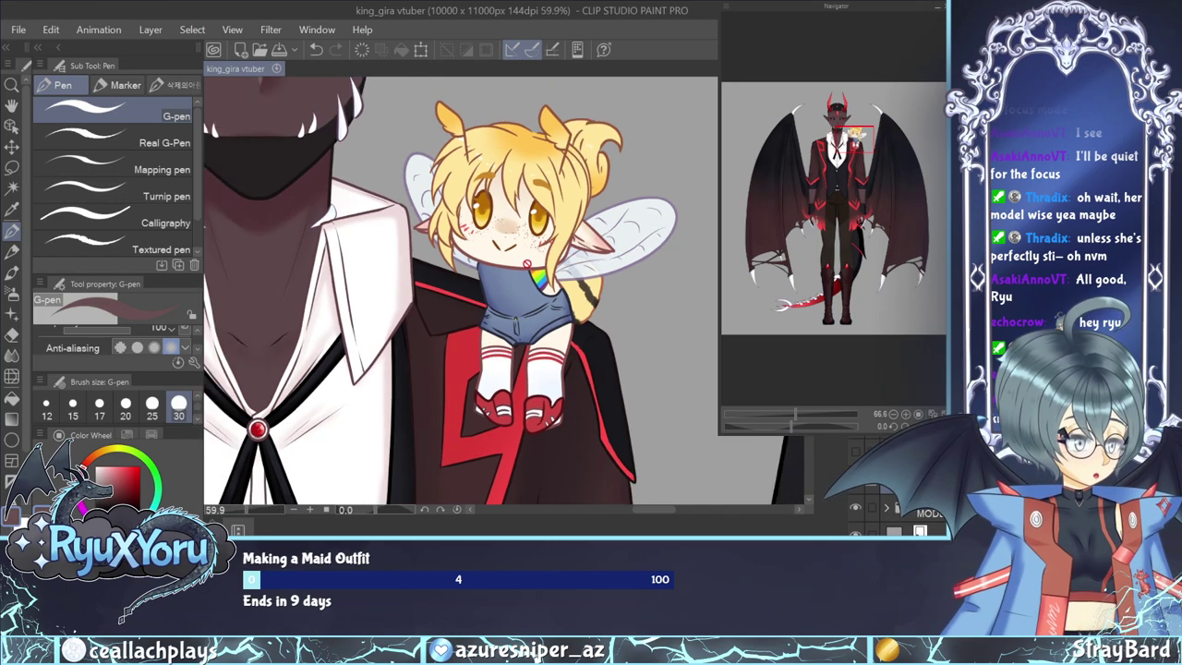
{"action": "key", "text": "ctrl+minus"}
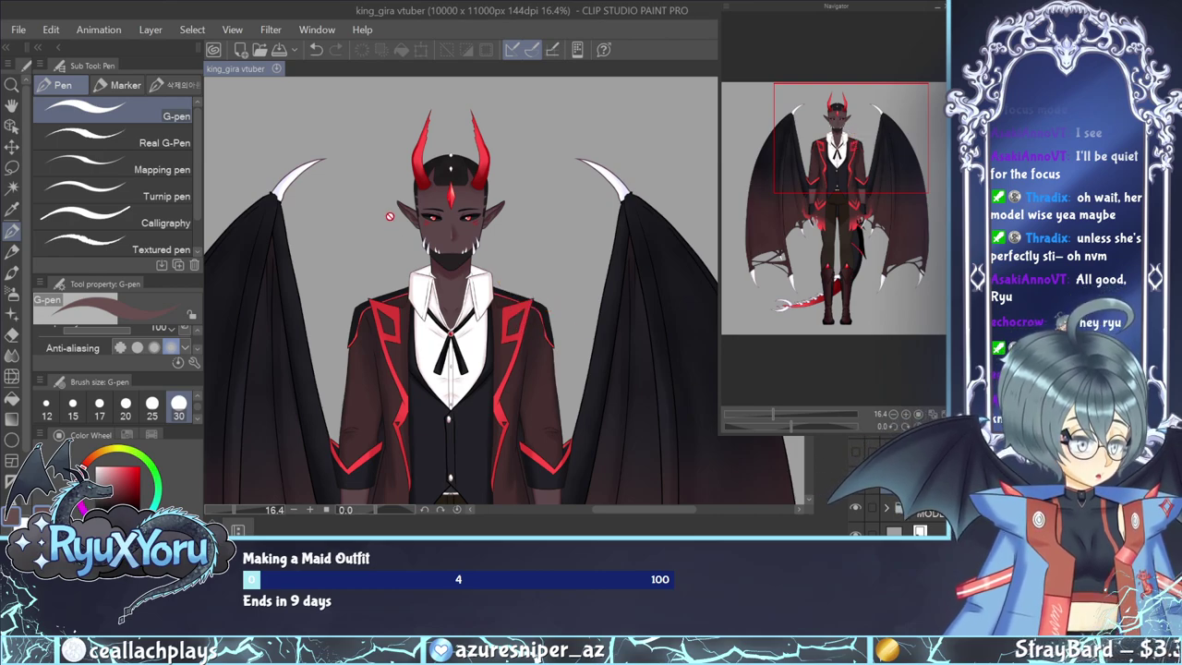
{"action": "scroll", "coordinate": [390, 211], "scroll_direction": "down", "scroll_amount": 4}
{"action": "scroll", "coordinate": [390, 208], "scroll_direction": "down", "scroll_amount": 2}
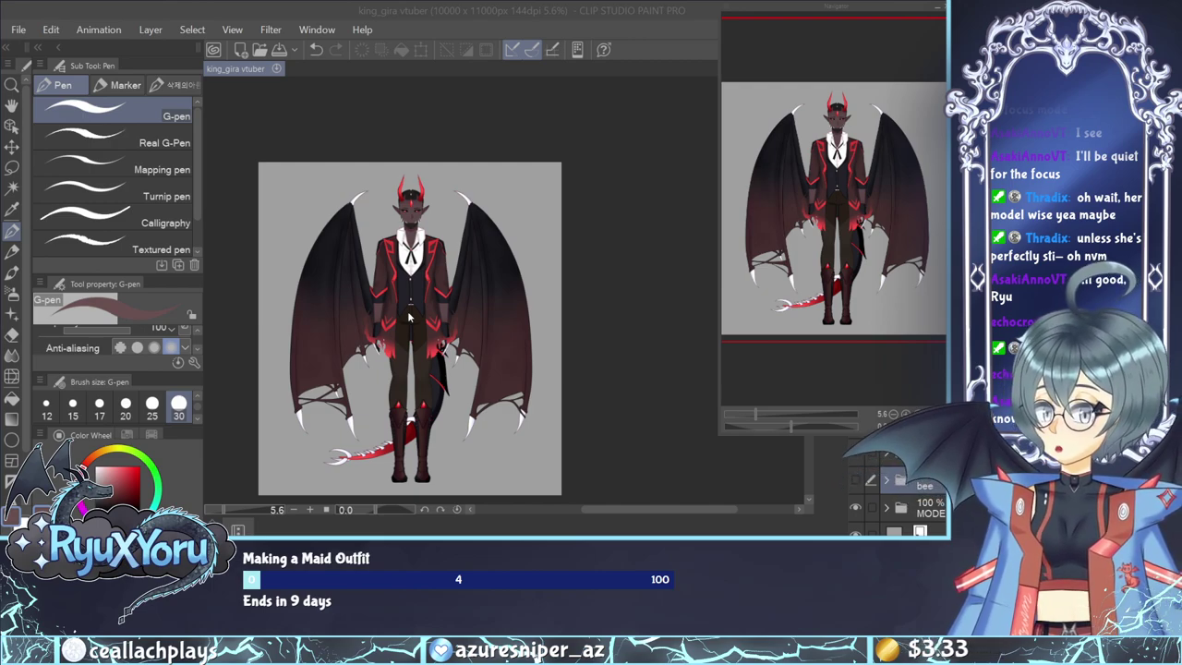
{"action": "left_click", "coordinate": [409, 316]}
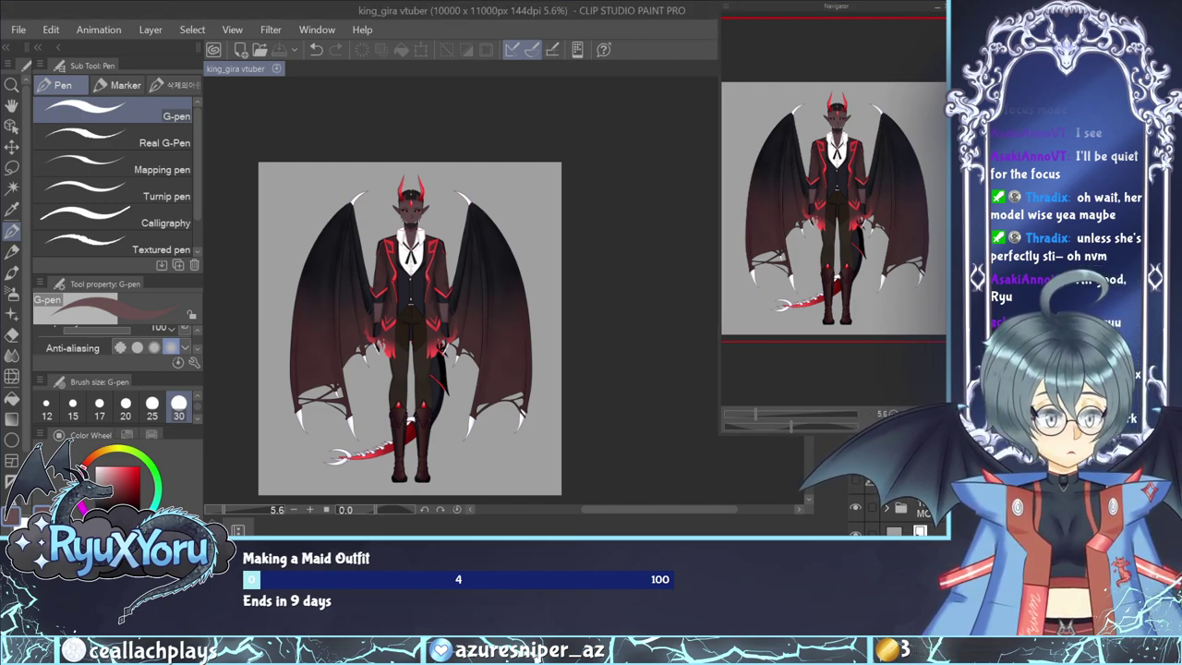